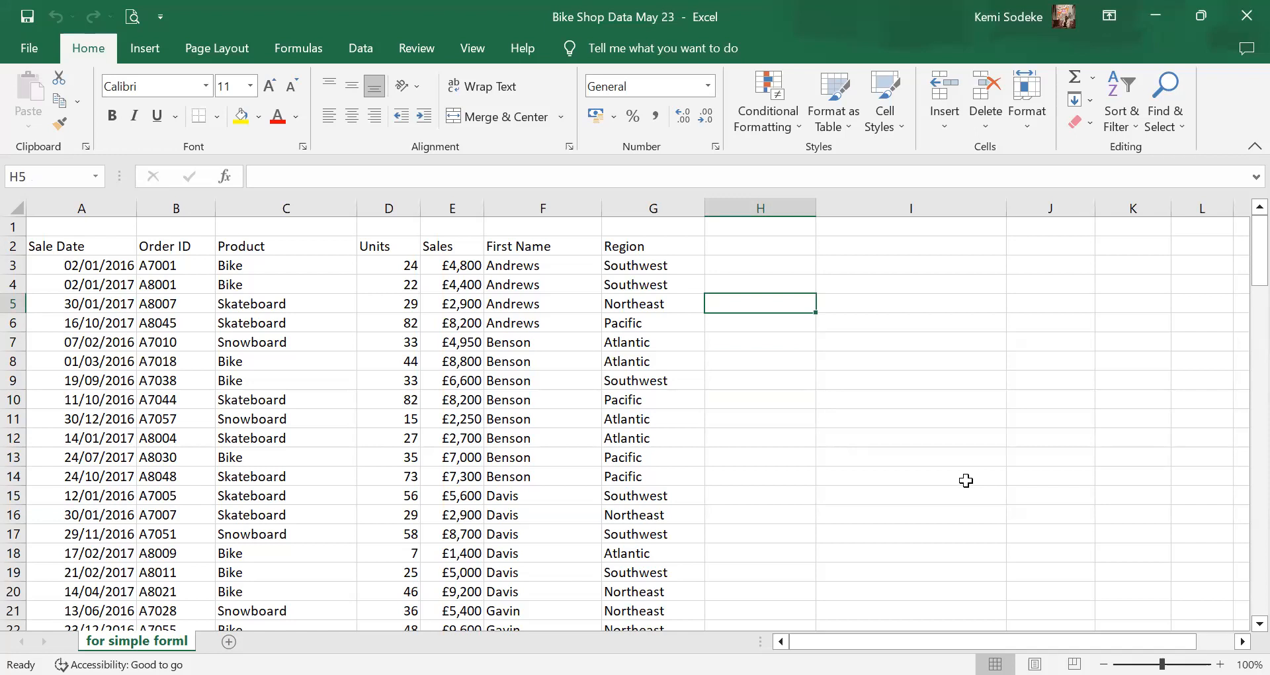
Turn on Data > Filter for the Bike Shop sales table's header row.
{"action": "left_click", "coordinate": [790, 419]}
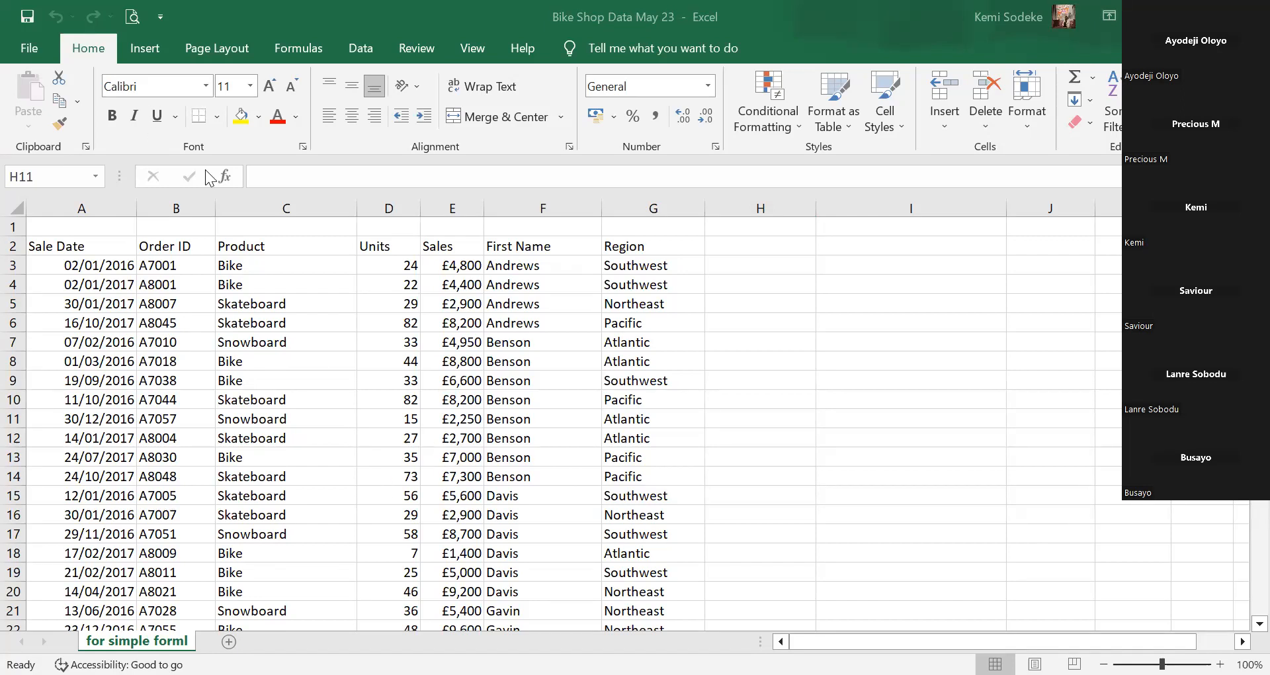
{"action": "left_click", "coordinate": [326, 321]}
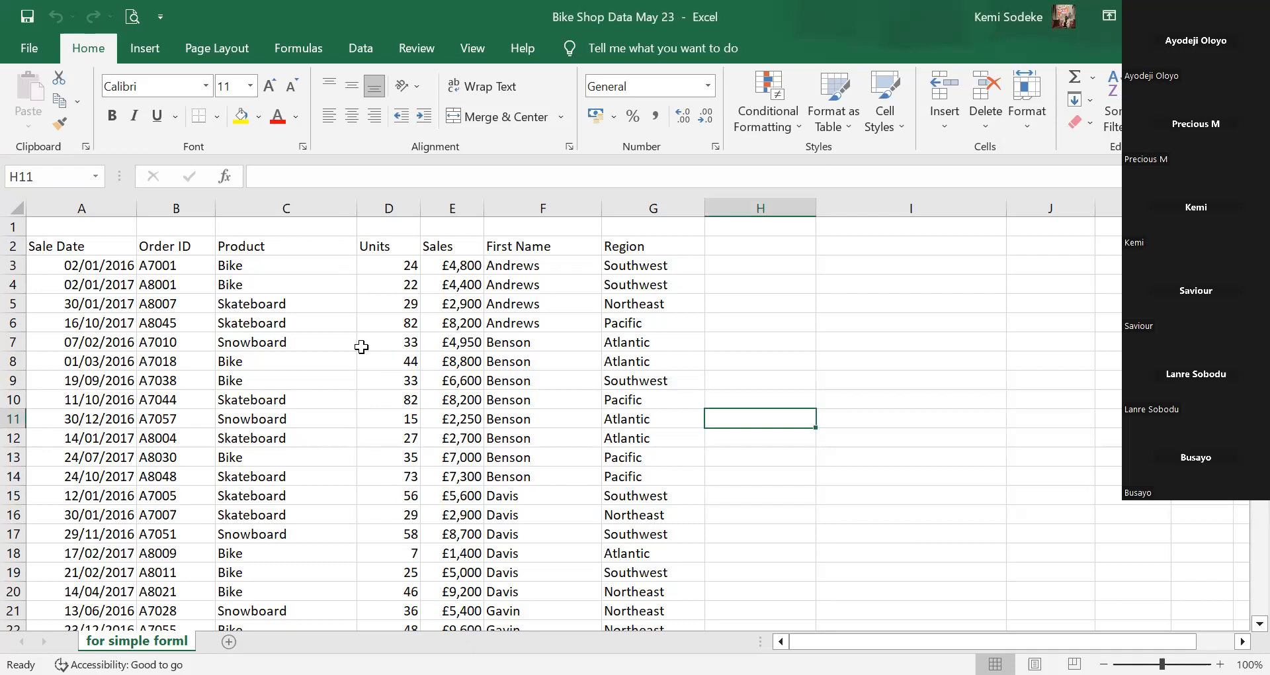
{"action": "left_click", "coordinate": [267, 247]}
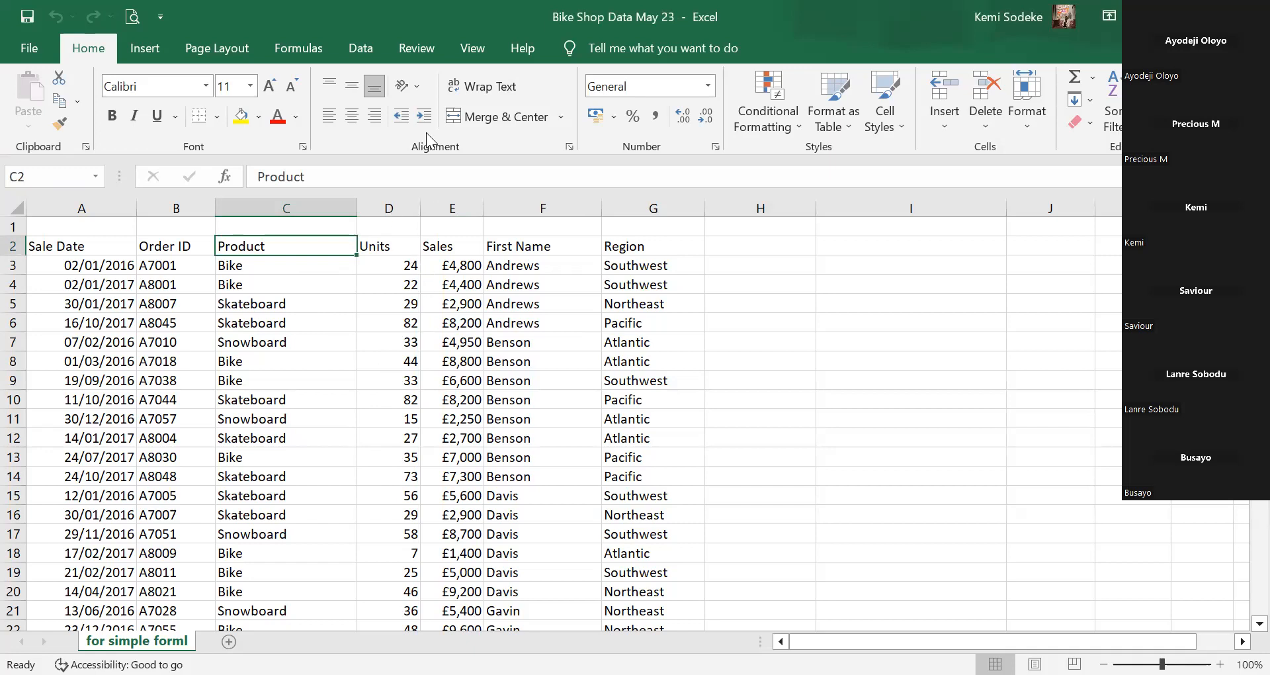
{"action": "left_click", "coordinate": [360, 49]}
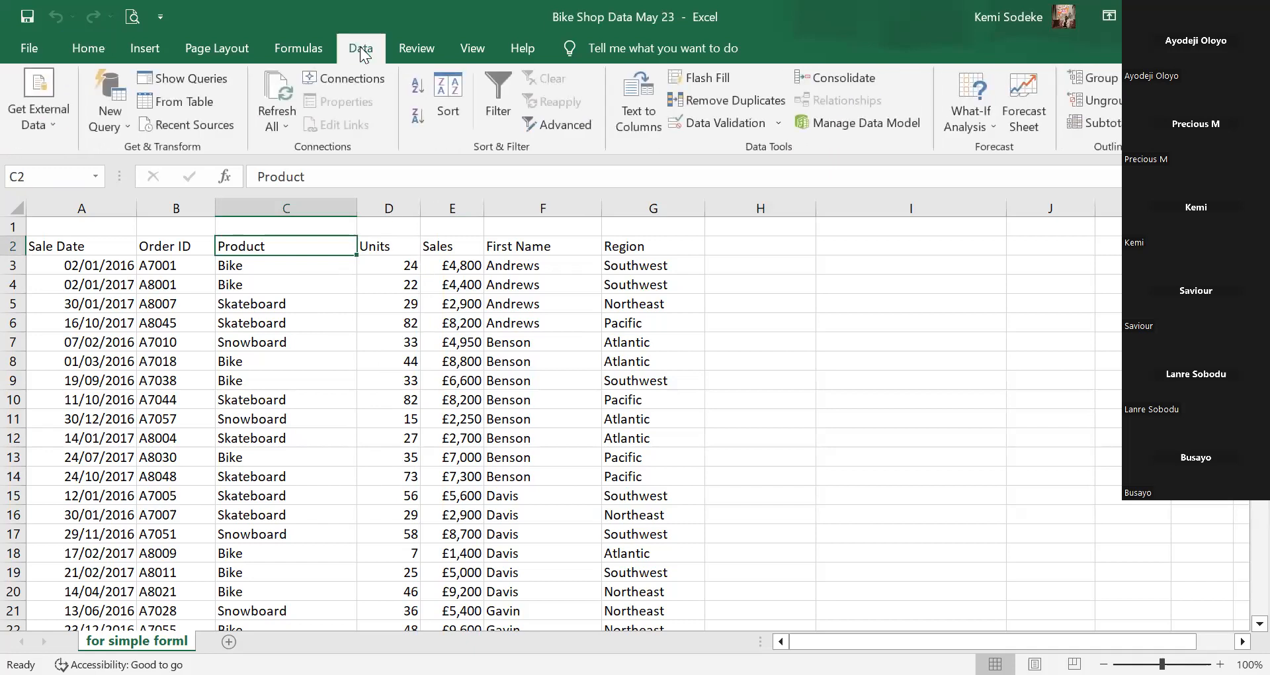
{"action": "left_click", "coordinate": [496, 78]}
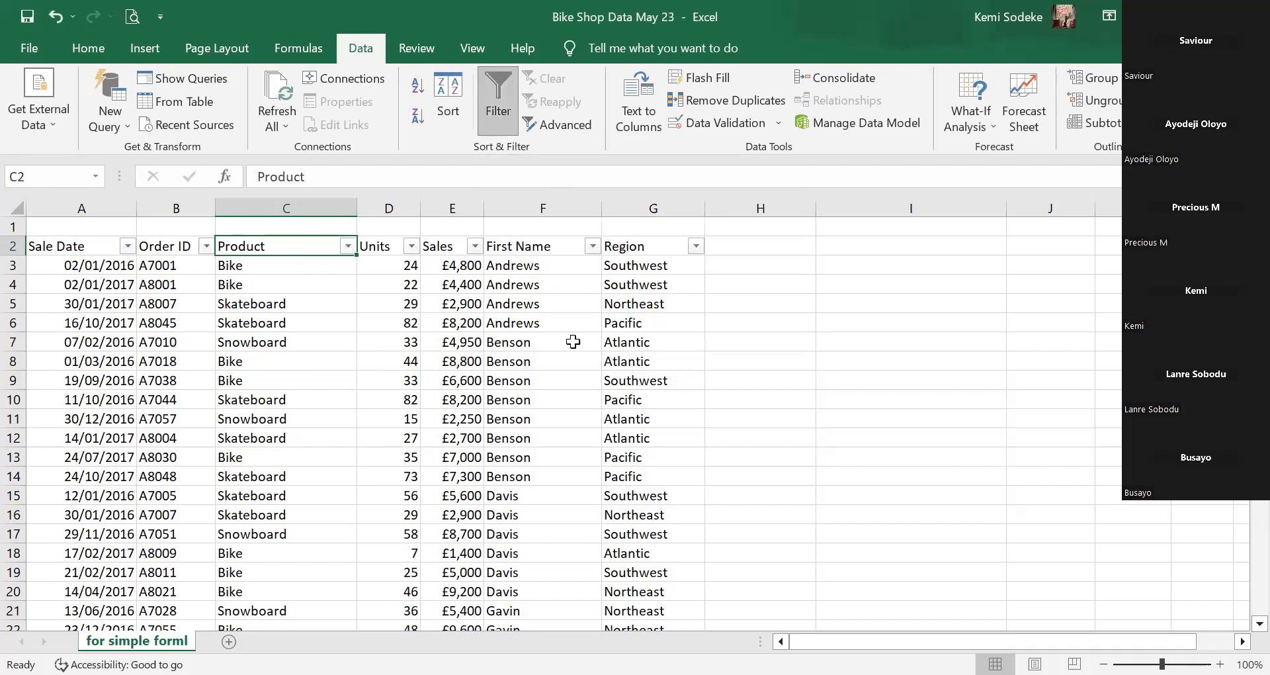
Open the Product column's filter list showing Bike, Skateboard and Snowboard.
{"action": "left_click", "coordinate": [316, 361]}
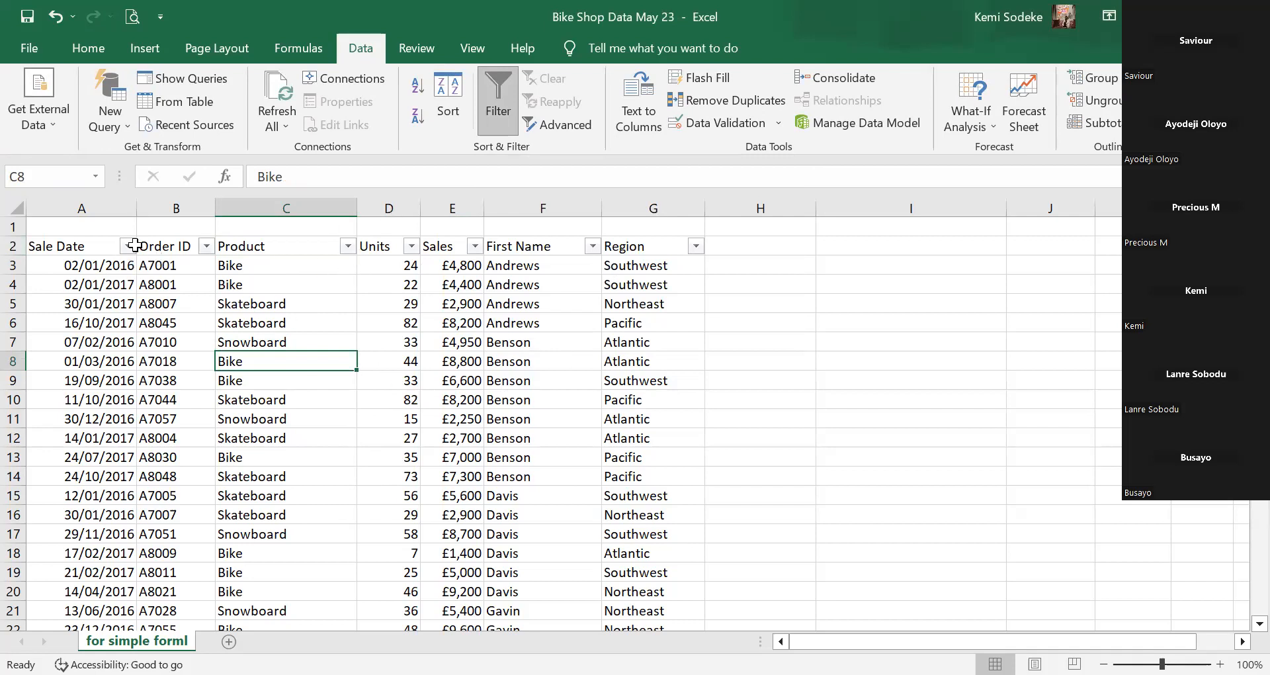
{"action": "left_click", "coordinate": [331, 249]}
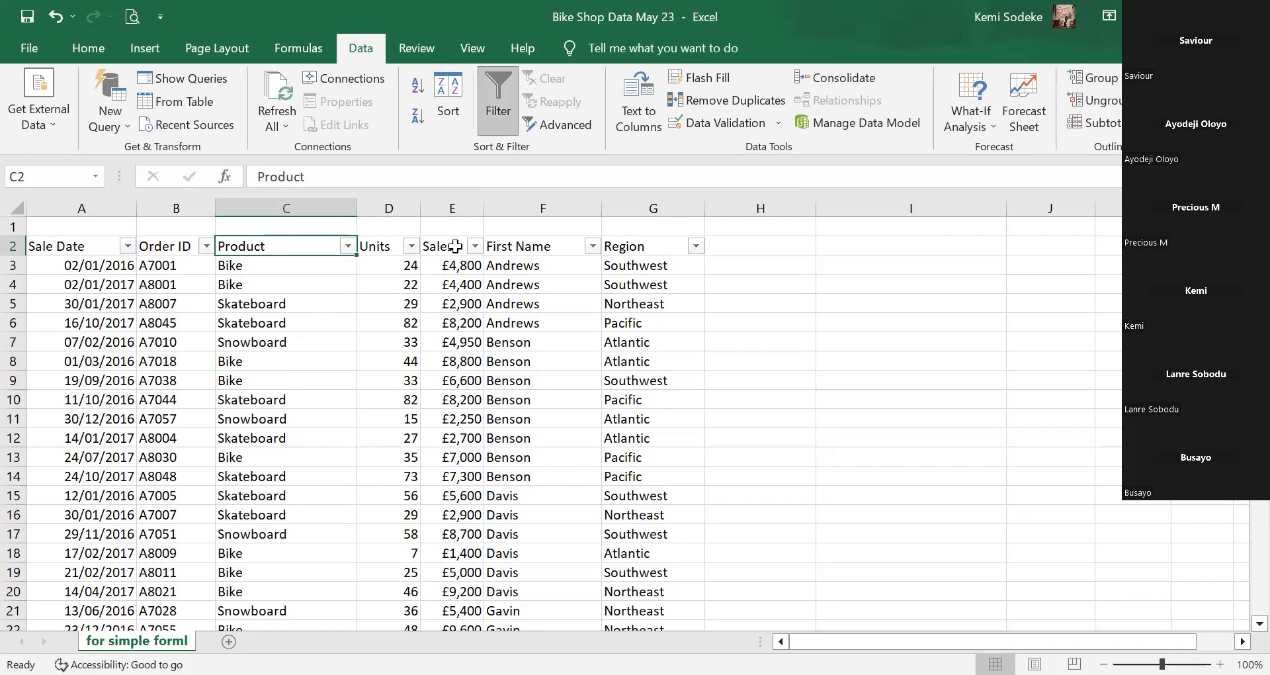
{"action": "left_click", "coordinate": [537, 246]}
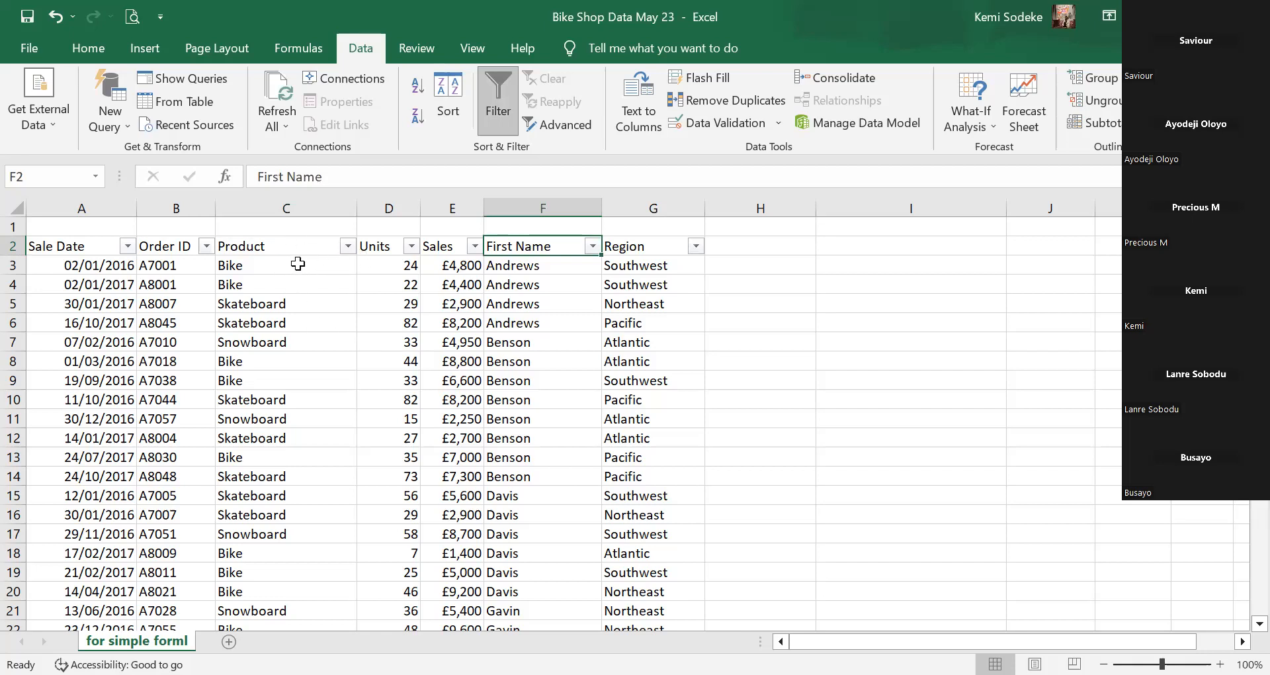
{"action": "left_click", "coordinate": [347, 246]}
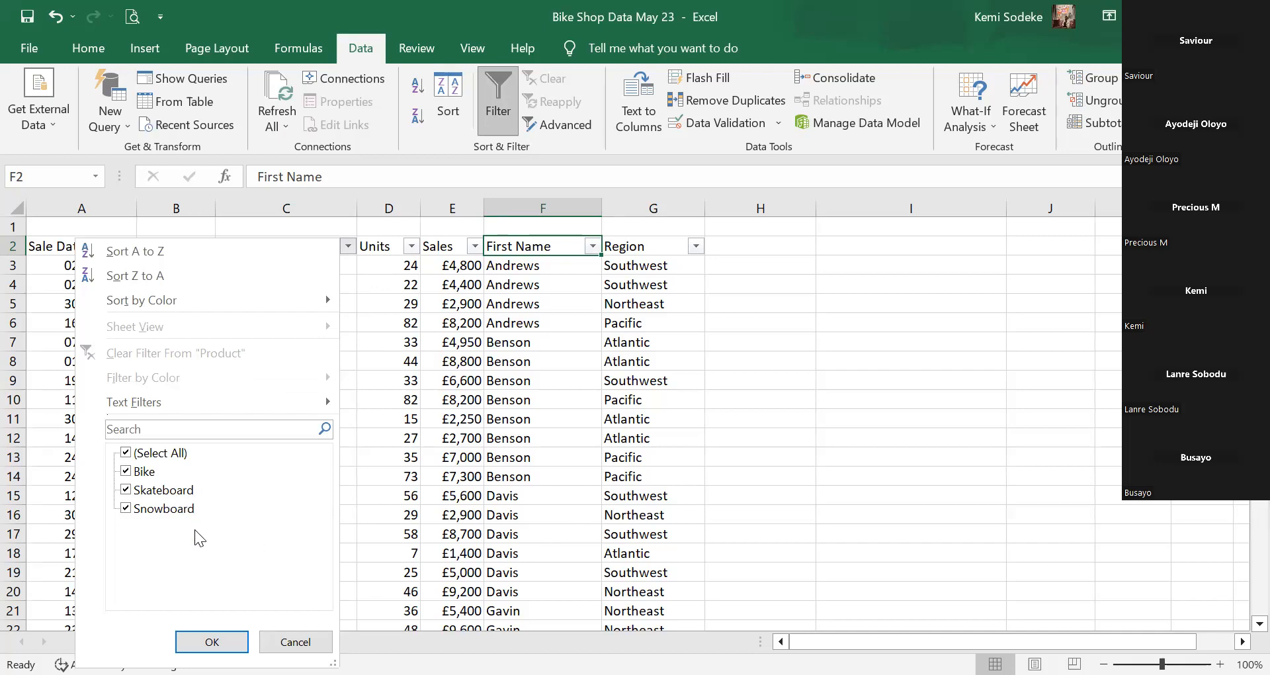
Filter Product to Bike only and scroll through the 43 of 115 matching records.
{"action": "left_click", "coordinate": [126, 454]}
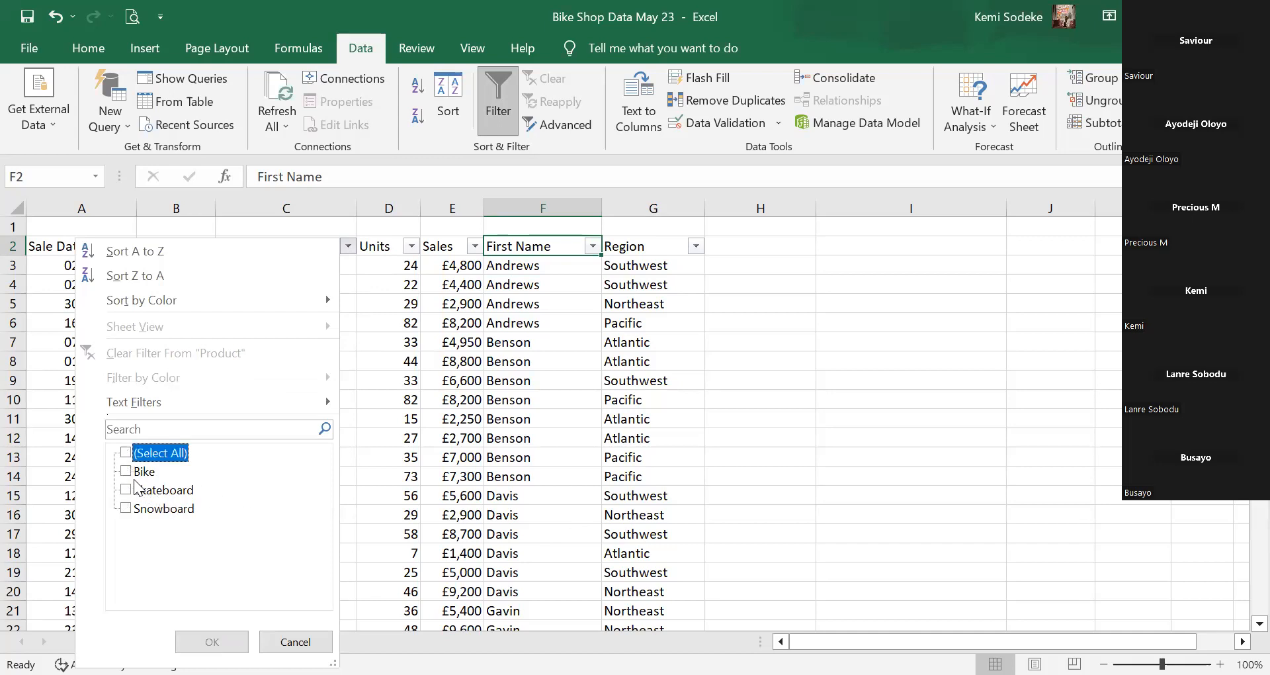
{"action": "left_click", "coordinate": [127, 471]}
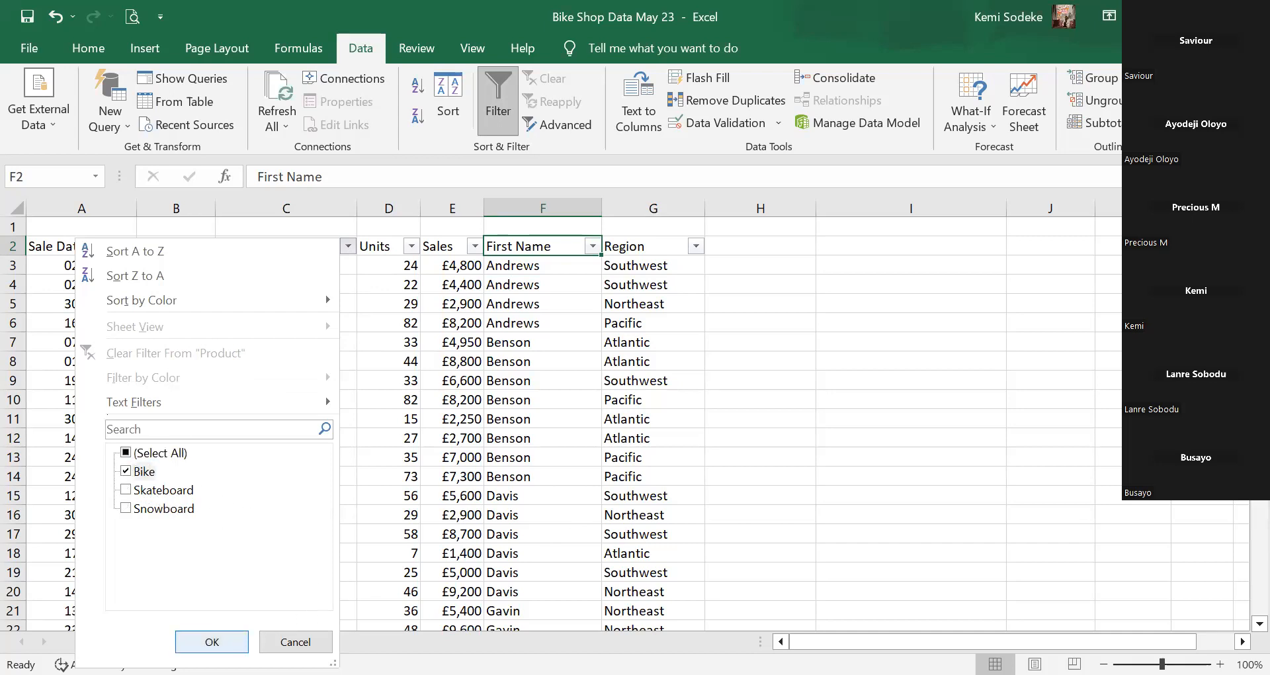
{"action": "left_click", "coordinate": [212, 641]}
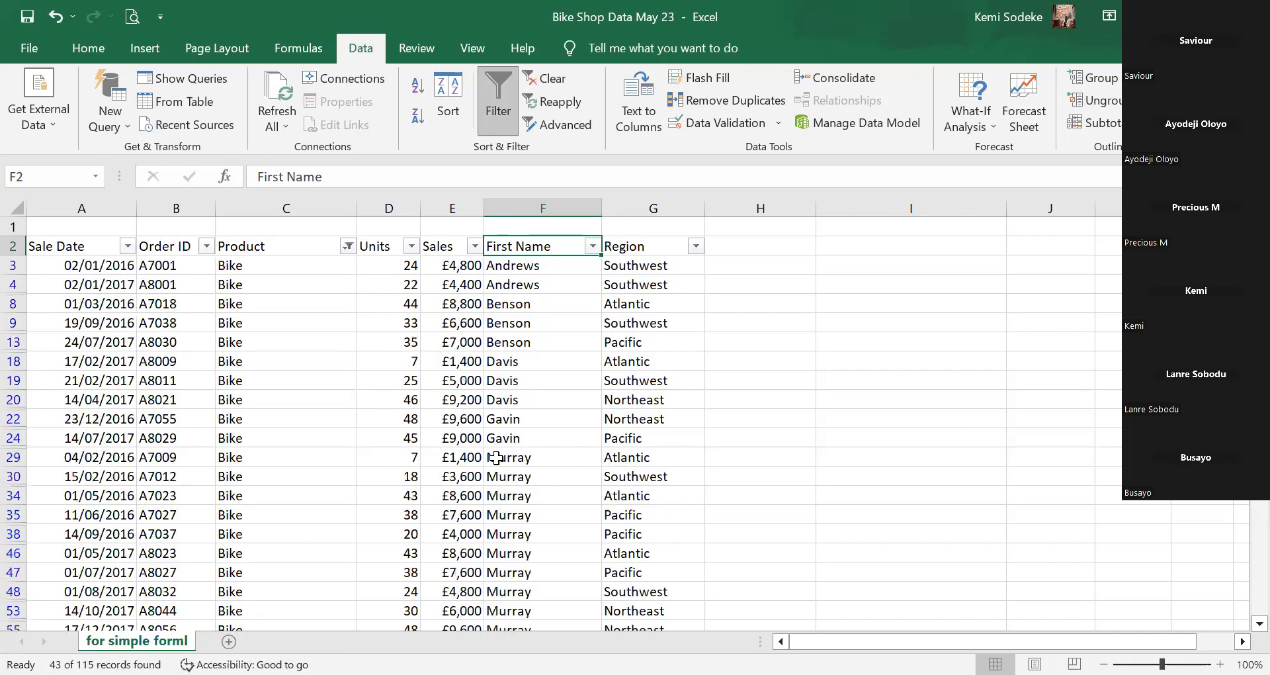
{"action": "scroll", "coordinate": [434, 449], "scroll_direction": "down", "scroll_amount": 2}
{"action": "scroll", "coordinate": [411, 438], "scroll_direction": "up", "scroll_amount": 2}
{"action": "scroll", "coordinate": [494, 452], "scroll_direction": "down", "scroll_amount": 2}
{"action": "scroll", "coordinate": [495, 452], "scroll_direction": "down", "scroll_amount": 9}
{"action": "scroll", "coordinate": [487, 452], "scroll_direction": "up", "scroll_amount": 2}
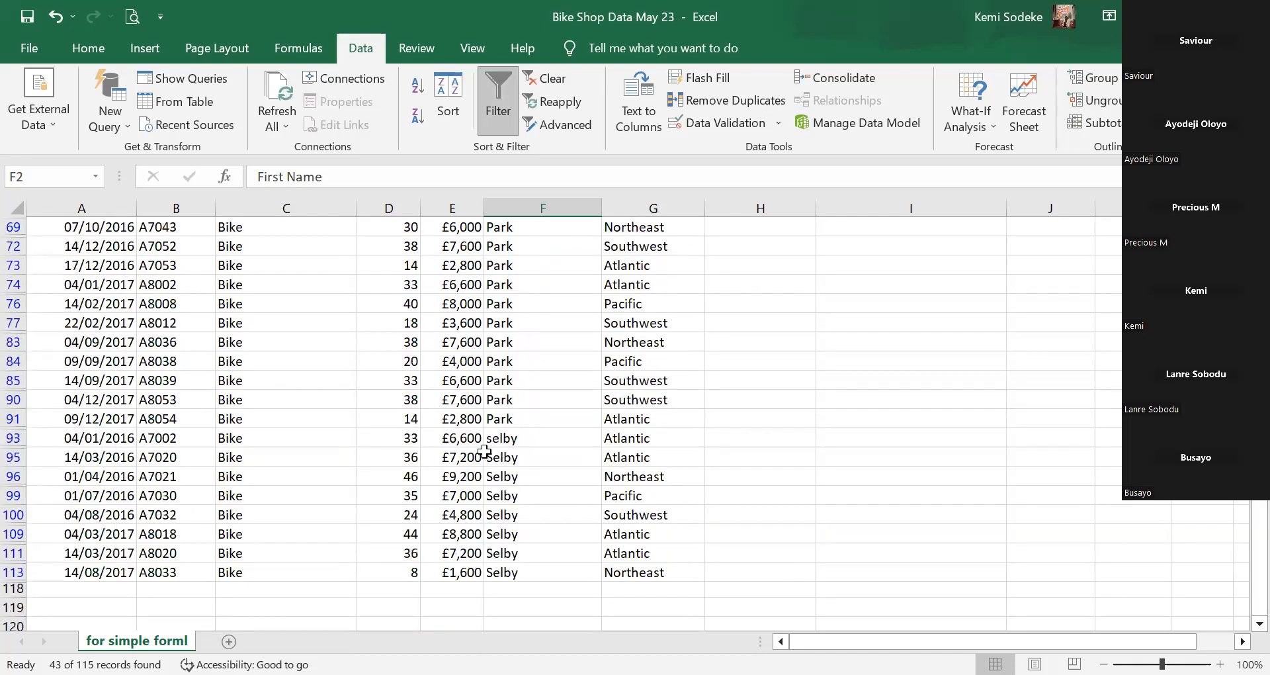
{"action": "scroll", "coordinate": [486, 452], "scroll_direction": "up", "scroll_amount": 6}
{"action": "scroll", "coordinate": [321, 365], "scroll_direction": "up", "scroll_amount": 3}
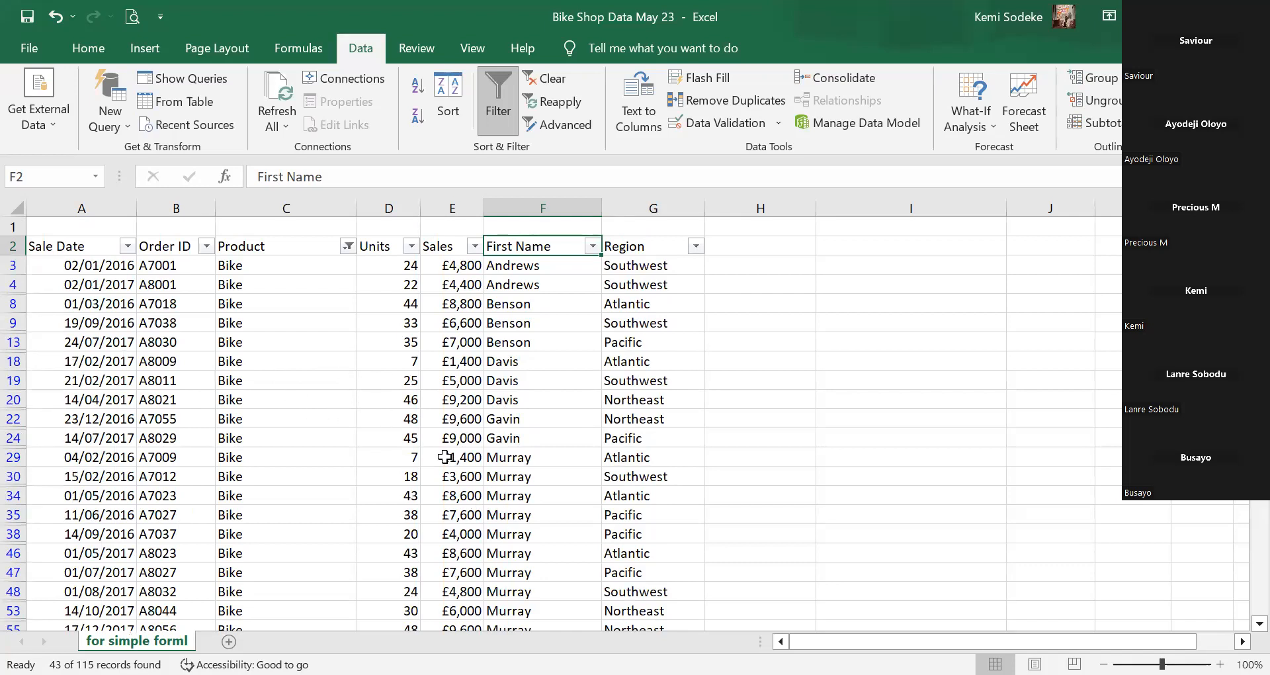
{"action": "scroll", "coordinate": [438, 454], "scroll_direction": "down", "scroll_amount": 1}
{"action": "scroll", "coordinate": [435, 452], "scroll_direction": "up", "scroll_amount": 1}
{"action": "scroll", "coordinate": [435, 453], "scroll_direction": "up", "scroll_amount": 1}
{"action": "left_click", "coordinate": [342, 245]}
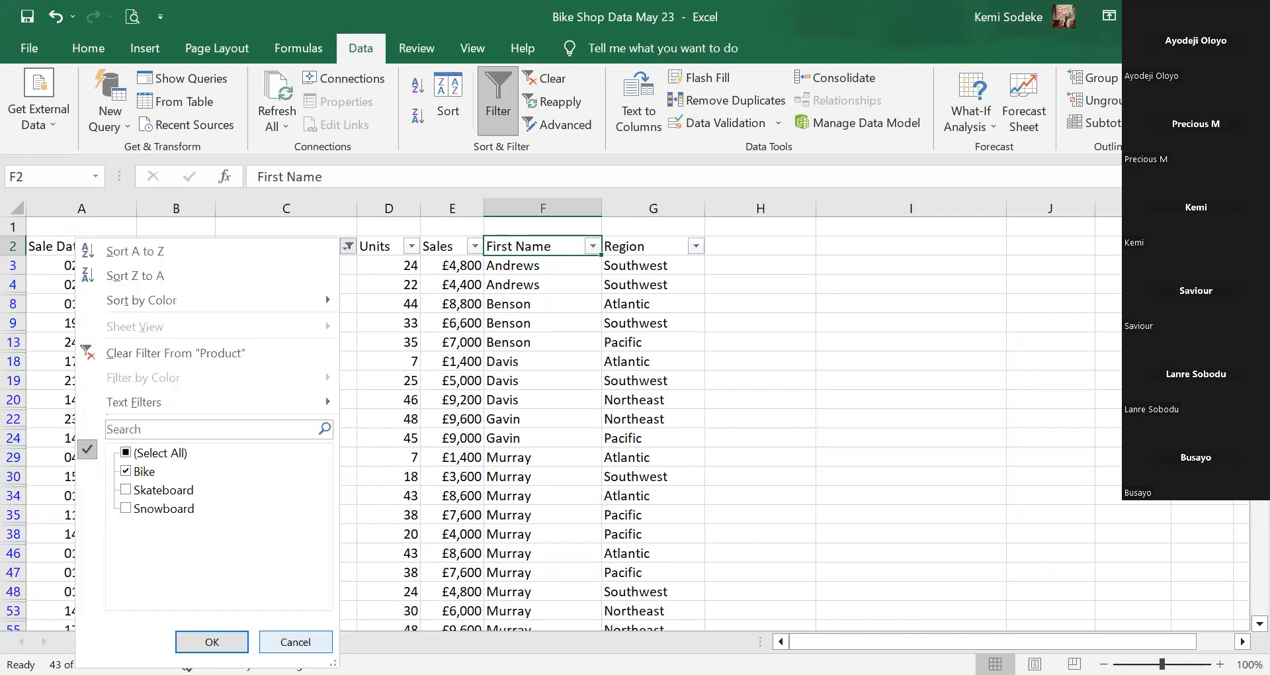
{"action": "left_click", "coordinate": [296, 642]}
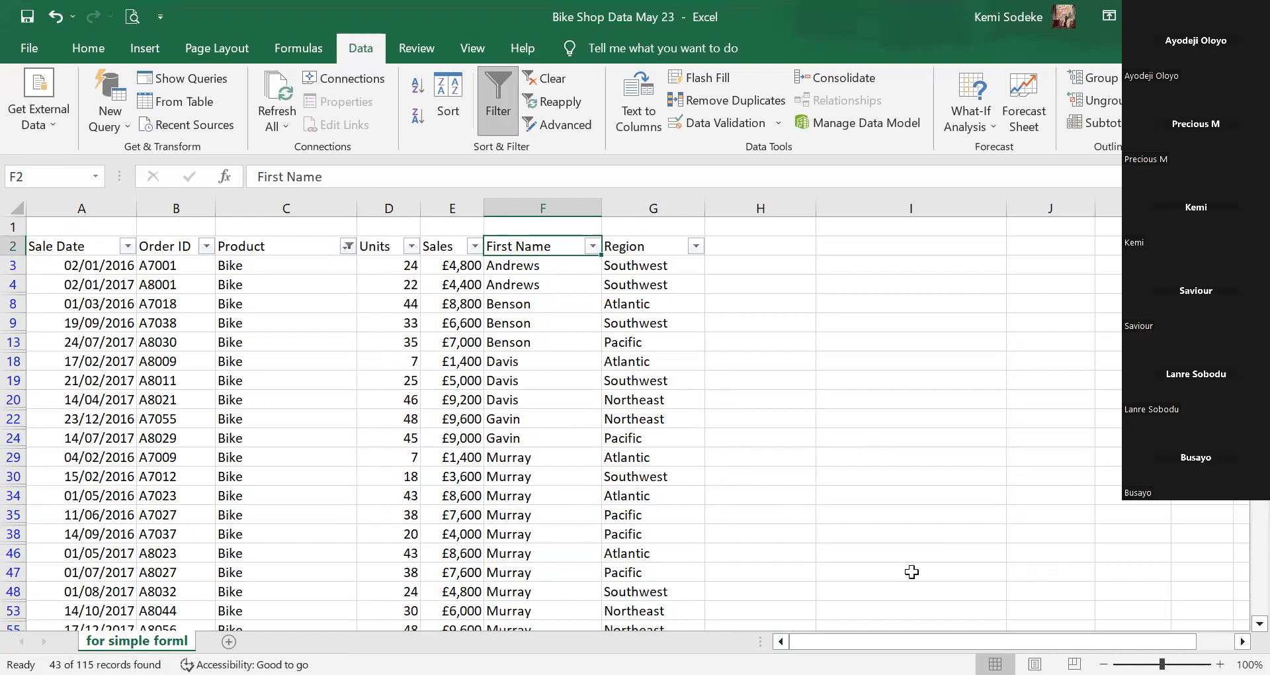
{"action": "key", "text": "alt+Tab"}
{"action": "left_click", "coordinate": [387, 419]}
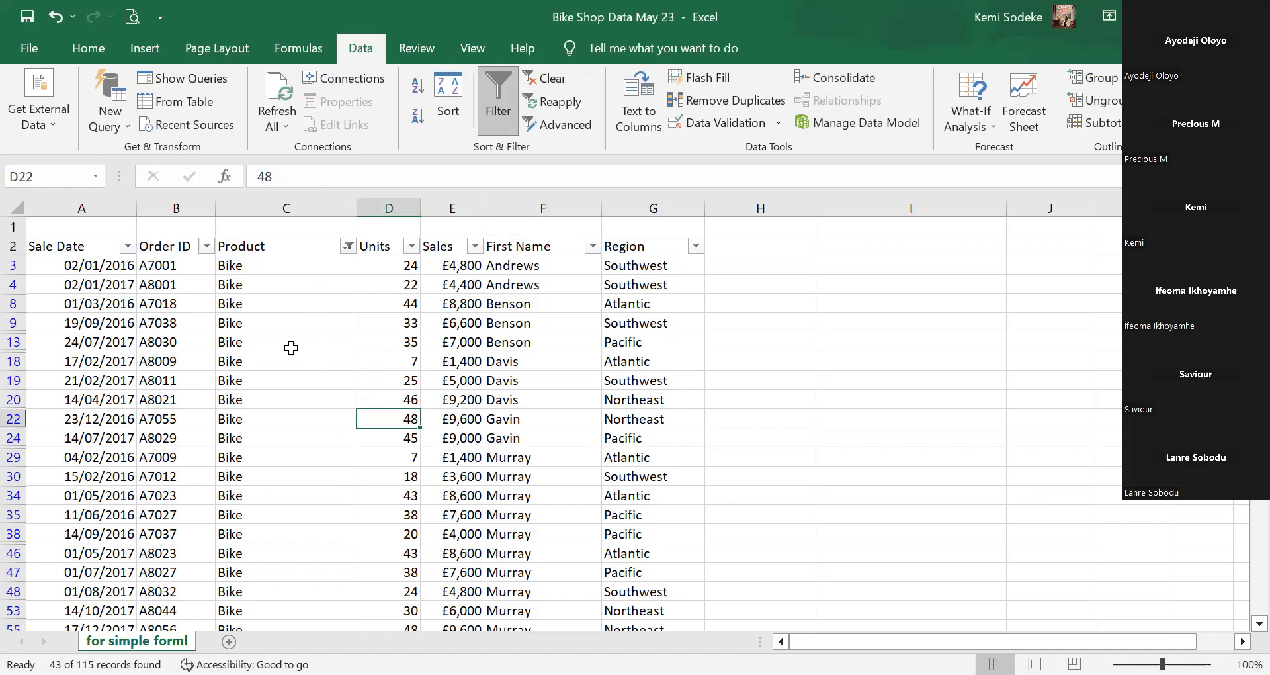
{"action": "left_click", "coordinate": [294, 248]}
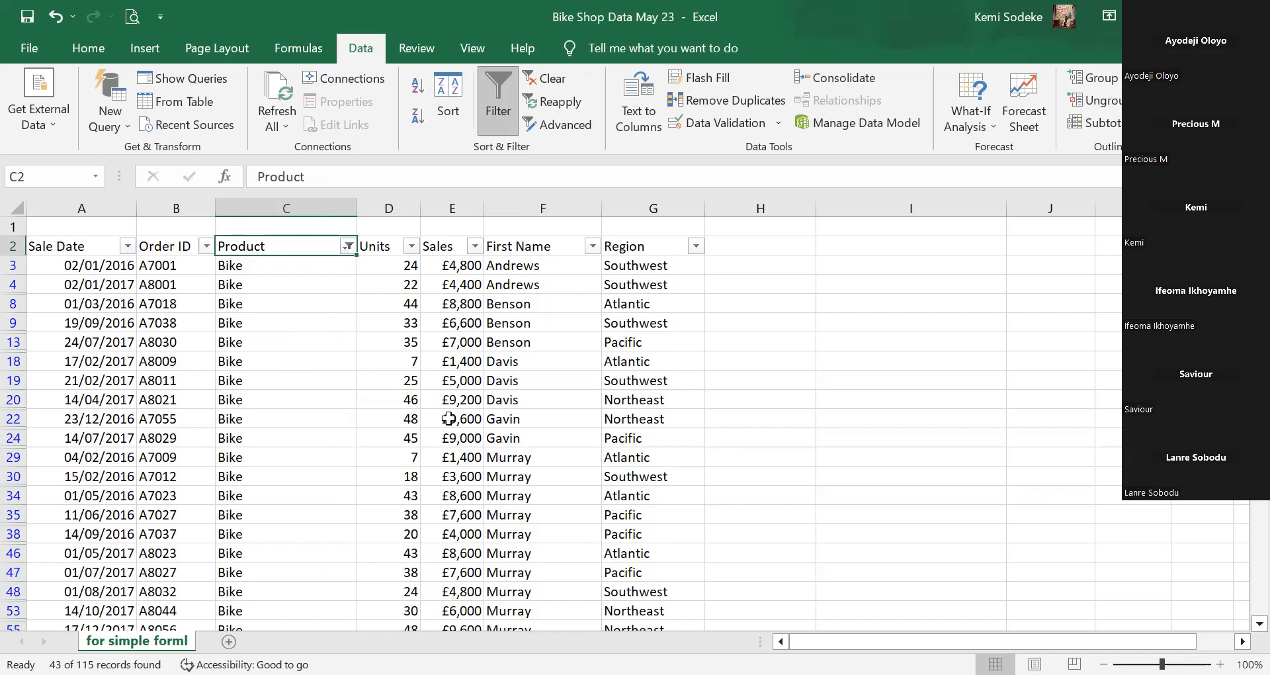
{"action": "left_click", "coordinate": [347, 246]}
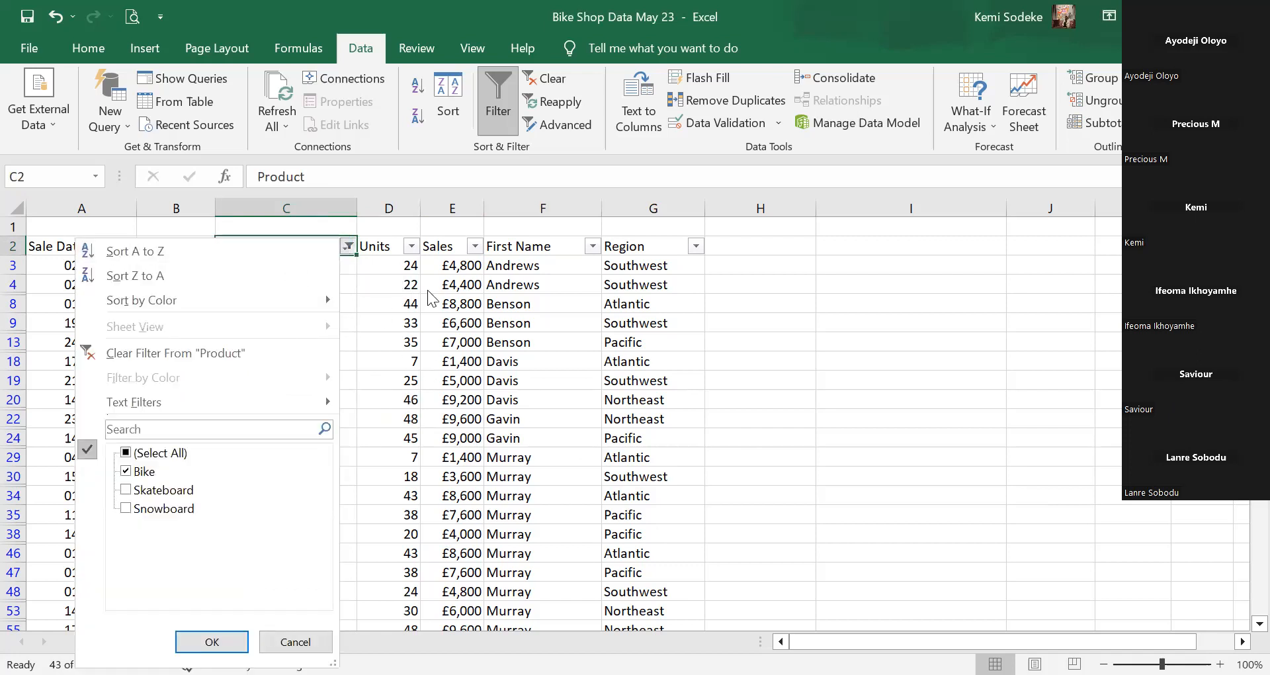
{"action": "left_click", "coordinate": [347, 246]}
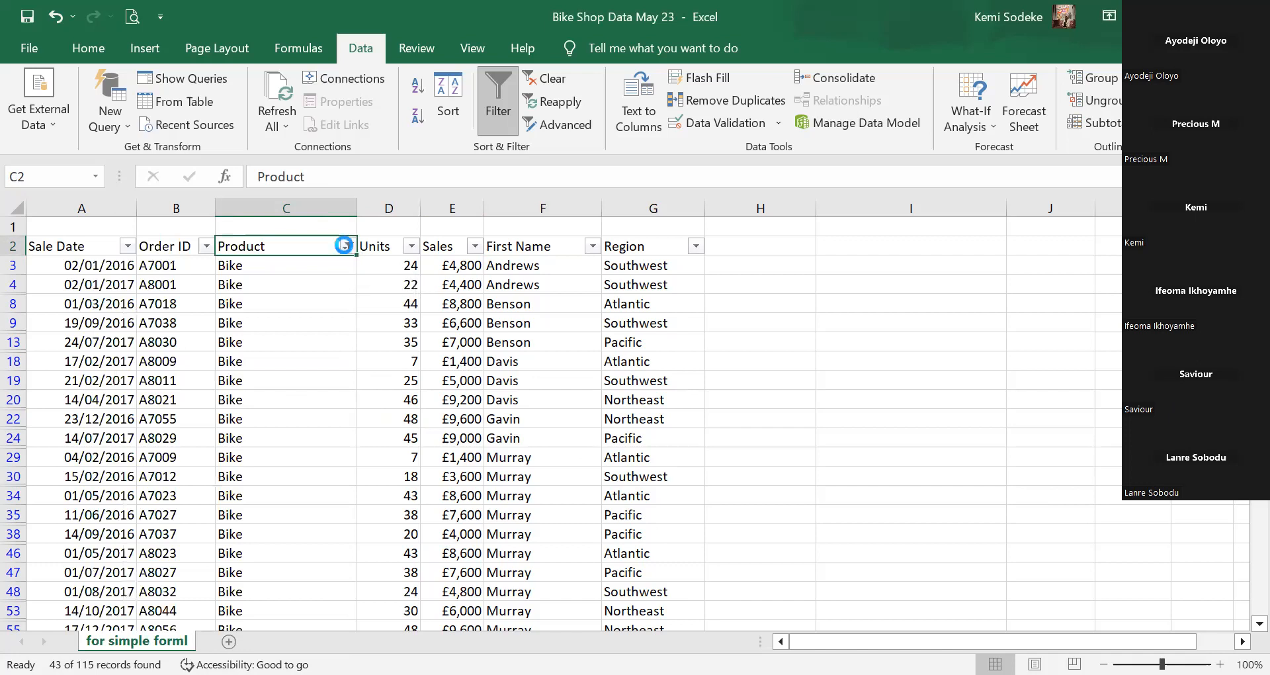
{"action": "left_click", "coordinate": [344, 246]}
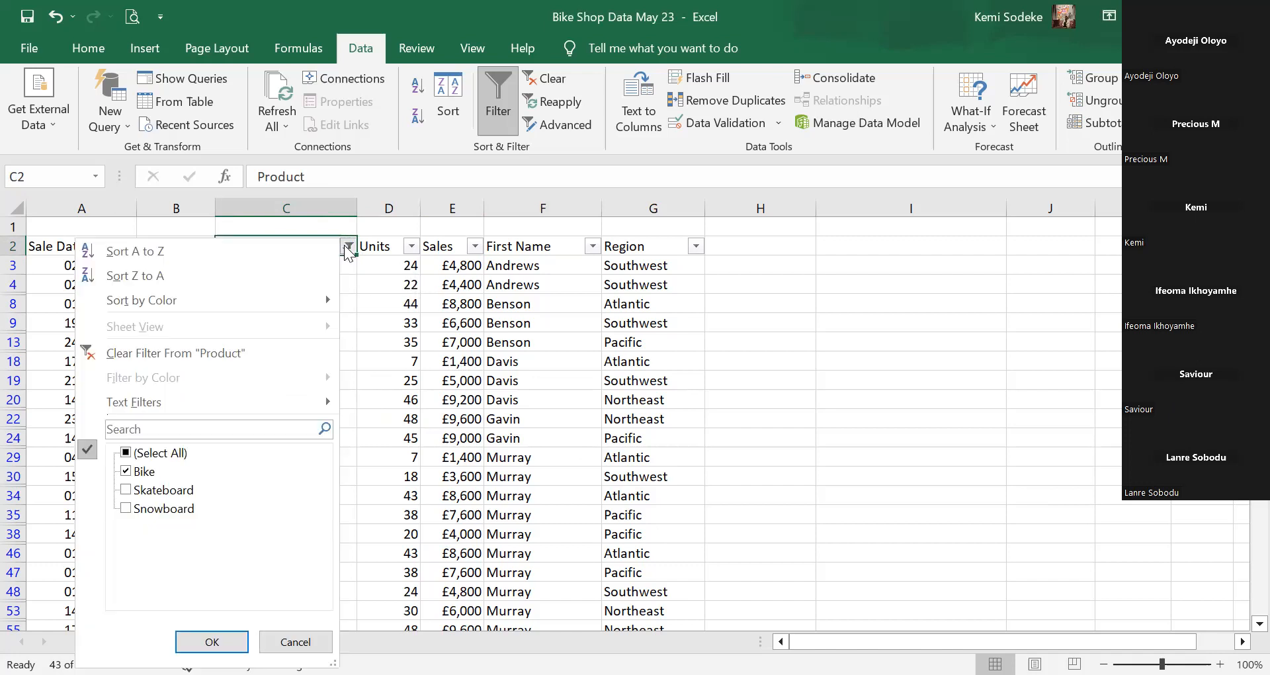
{"action": "left_click", "coordinate": [248, 354]}
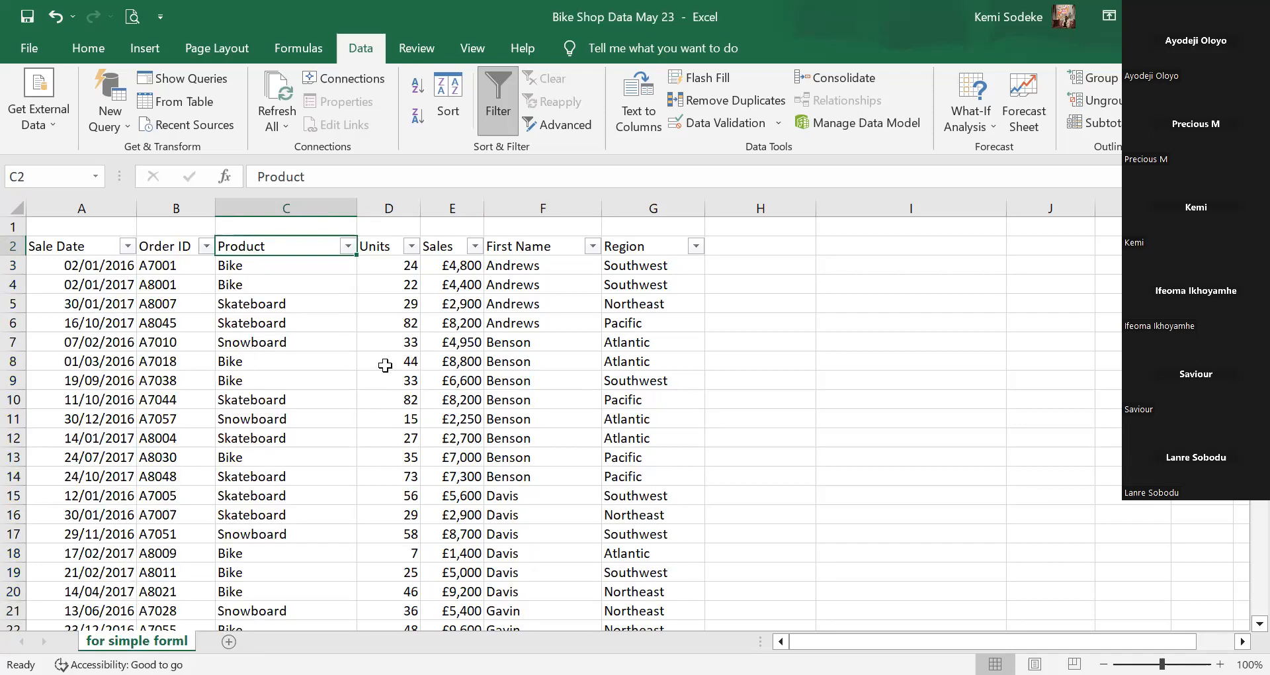
{"action": "left_click", "coordinate": [55, 15]}
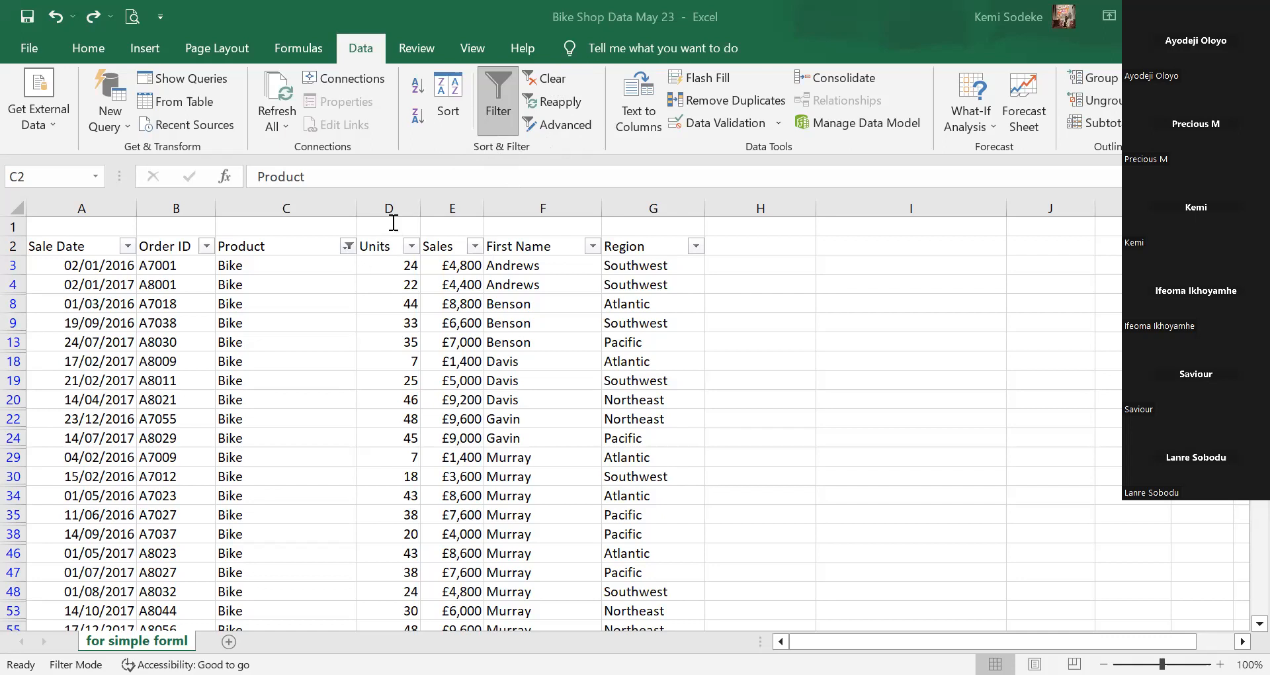
Clear the Product filter so all sales rows show again.
{"action": "left_click", "coordinate": [548, 79]}
{"action": "left_click", "coordinate": [558, 375]}
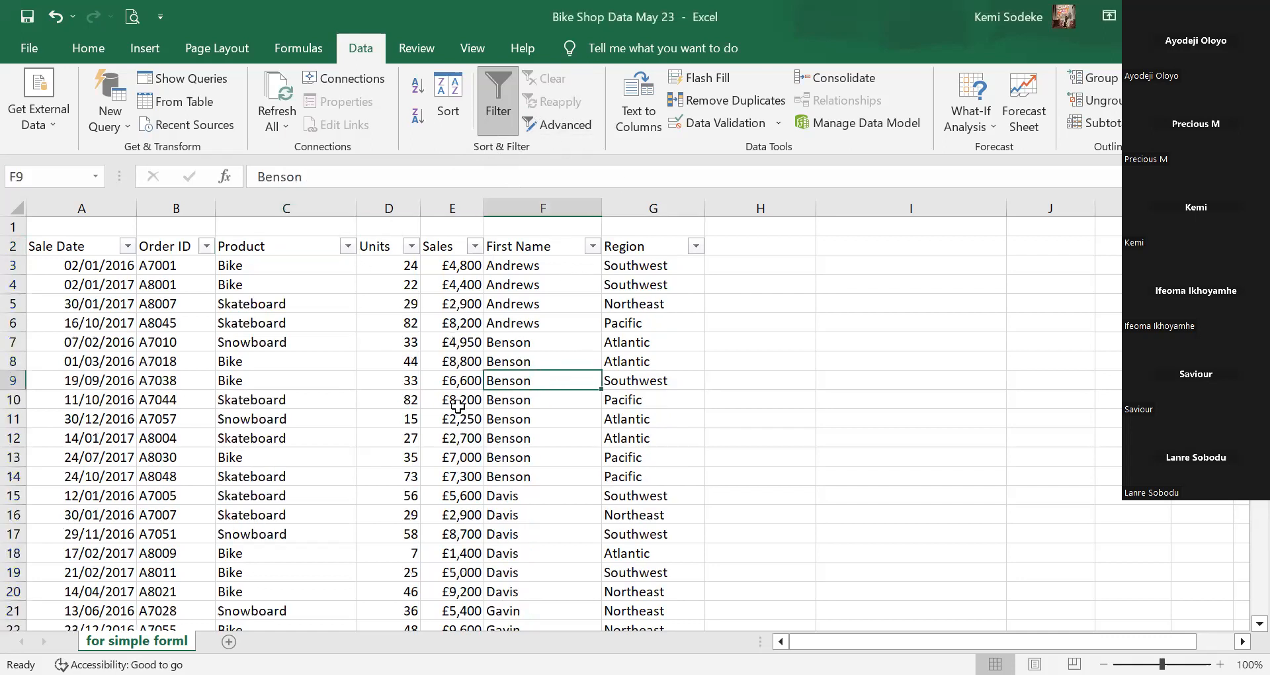
{"action": "left_click", "coordinate": [317, 282]}
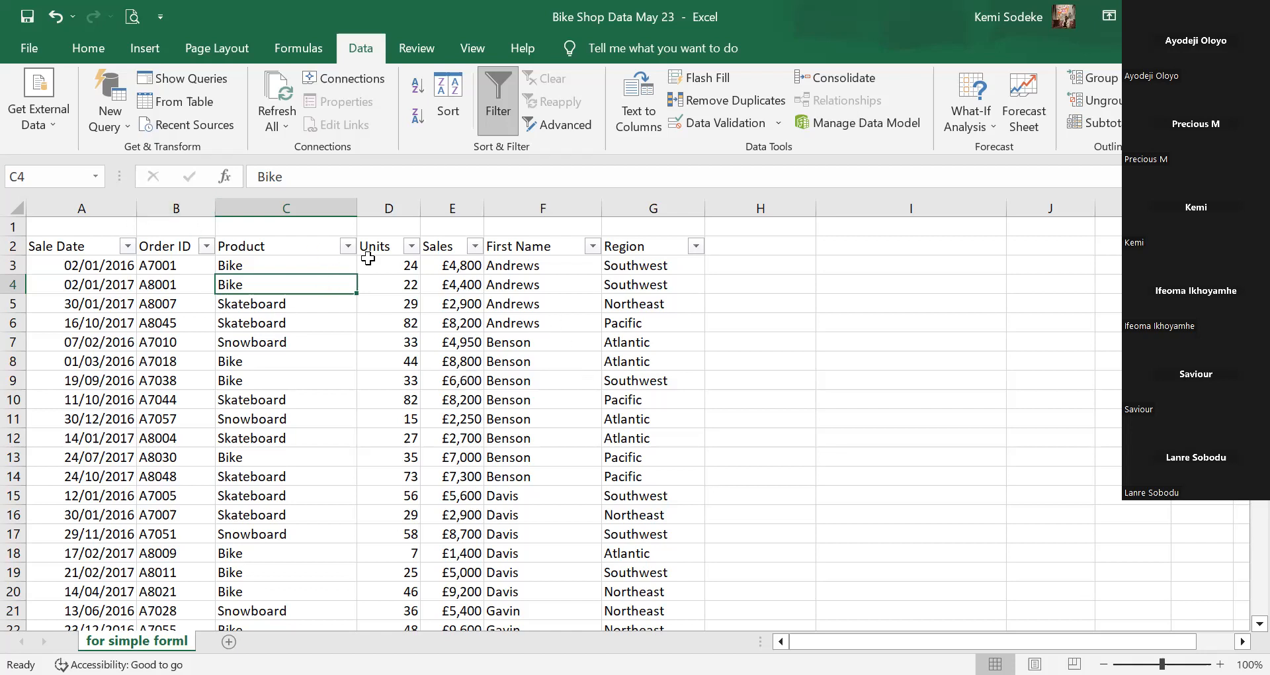
{"action": "left_click", "coordinate": [411, 335]}
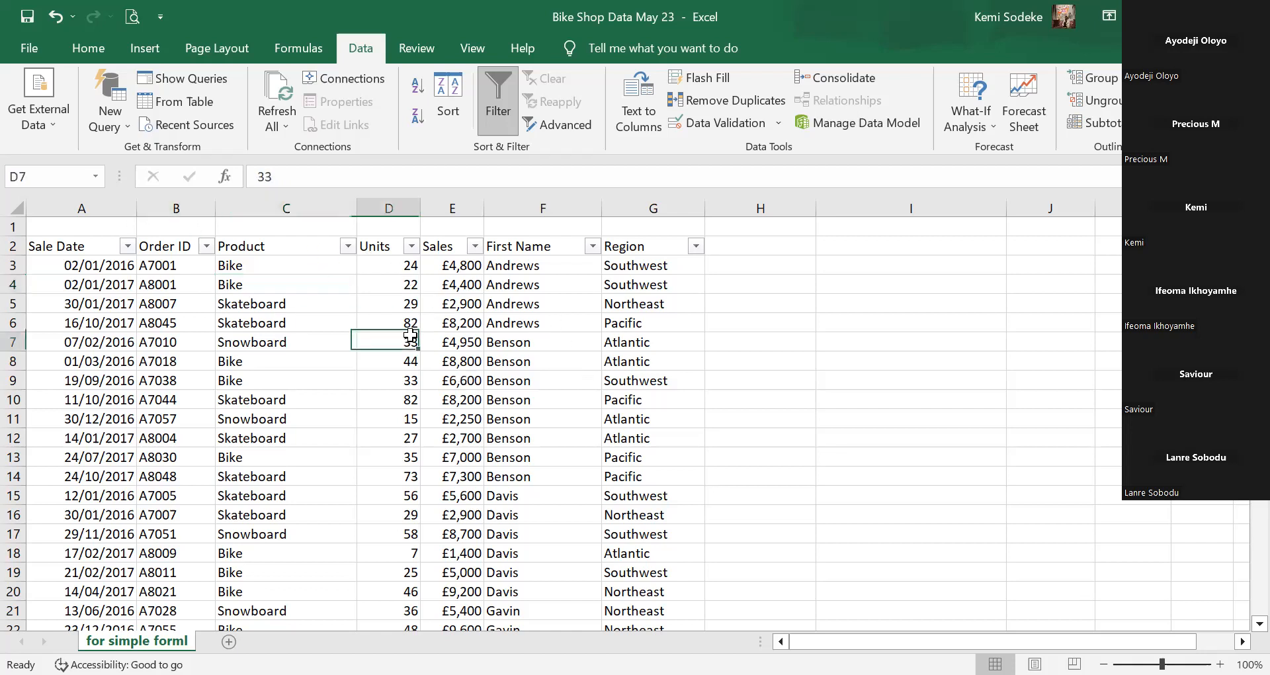
Browse the First Name, Product and Region filter lists, ending with the Product list open.
{"action": "left_click", "coordinate": [590, 246]}
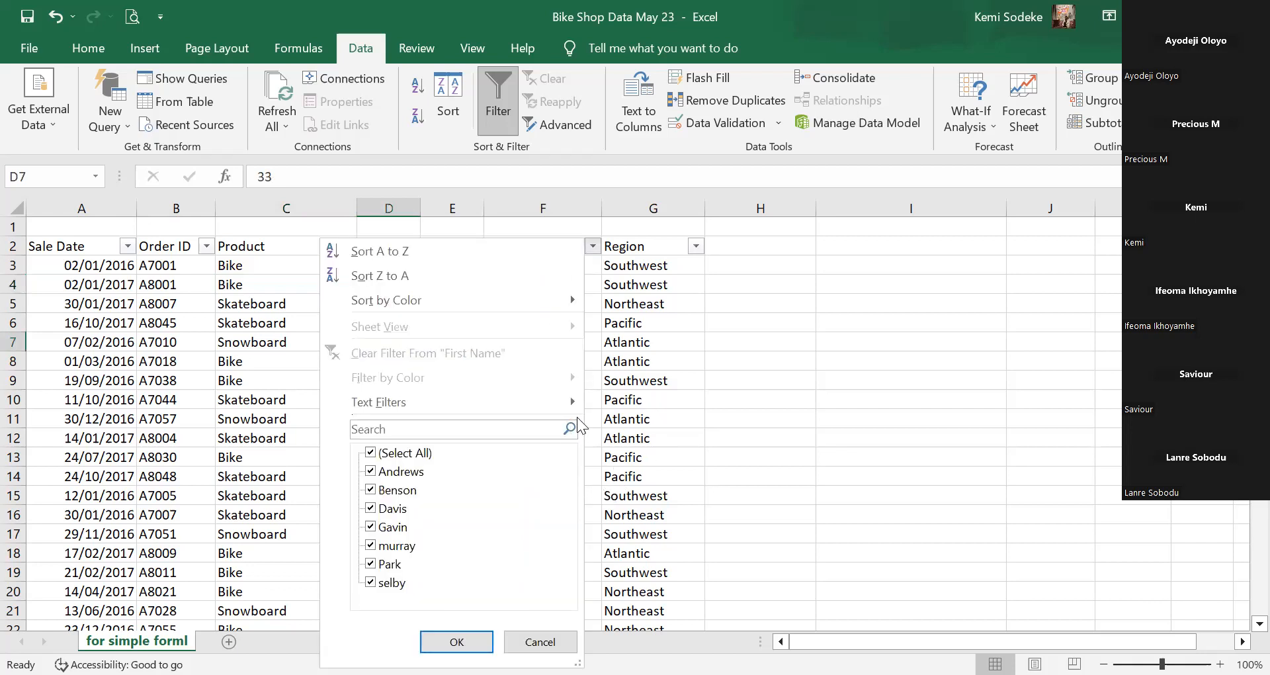
{"action": "left_click", "coordinate": [620, 420]}
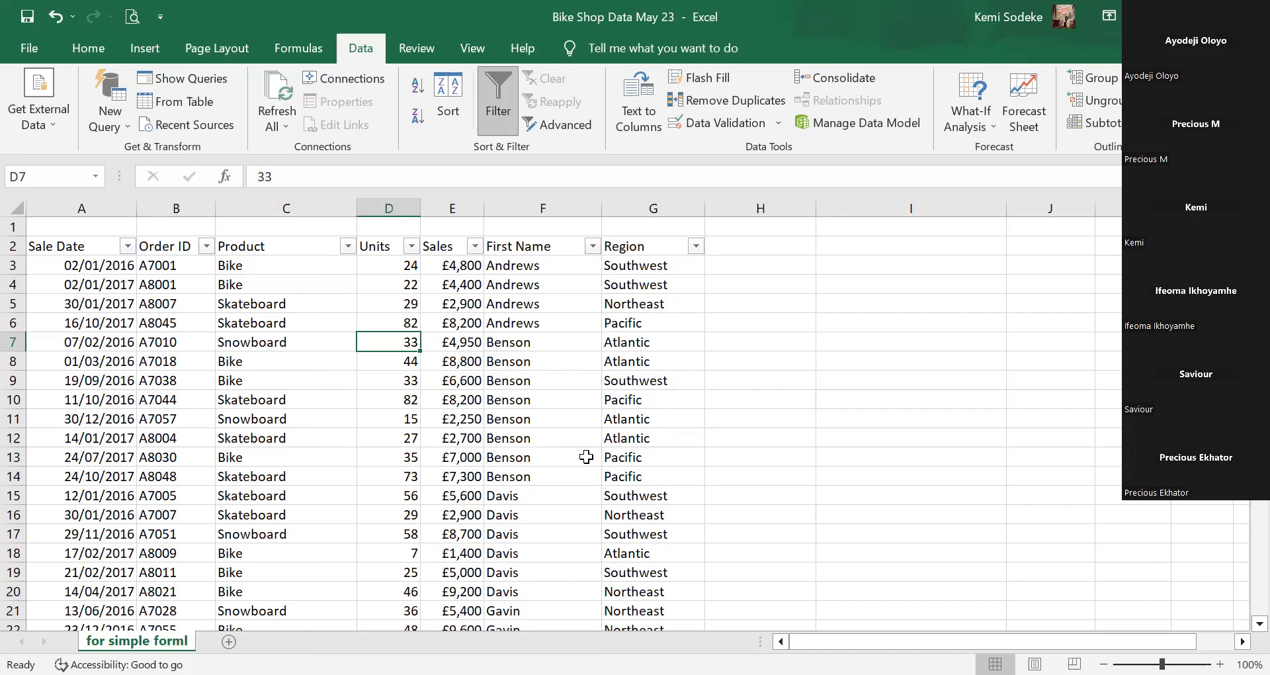
{"action": "left_click", "coordinate": [343, 244]}
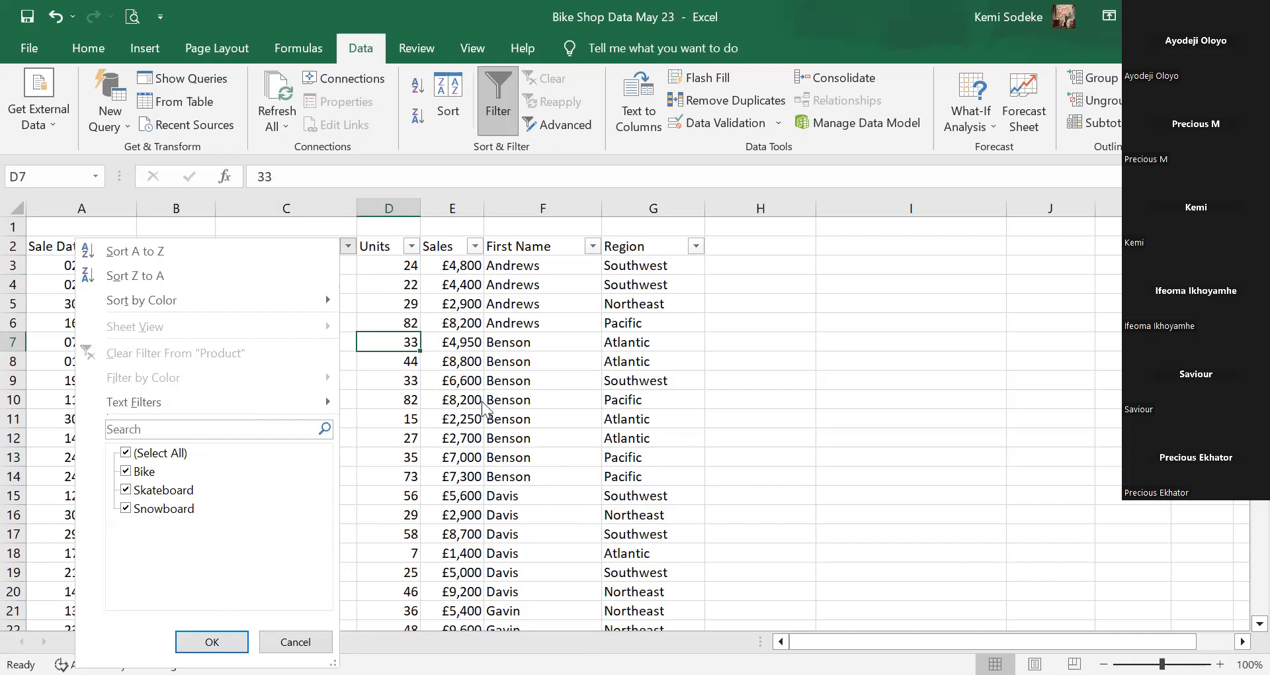
{"action": "left_click", "coordinate": [620, 292]}
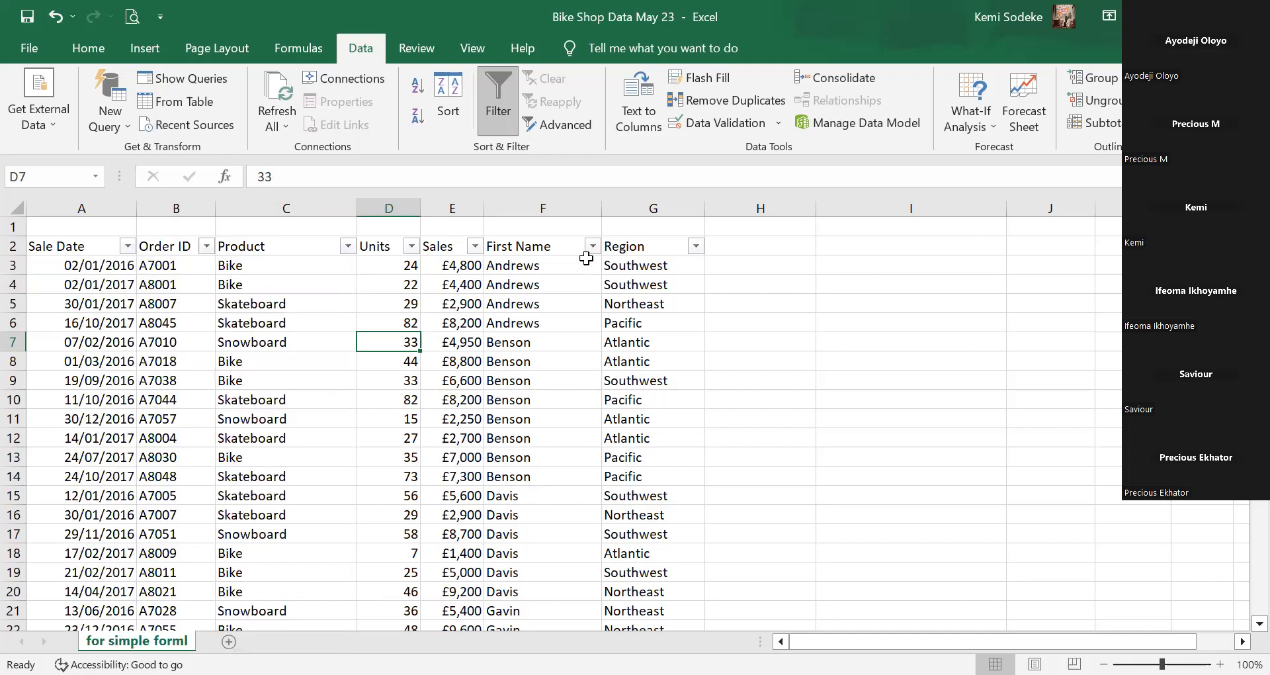
{"action": "left_click", "coordinate": [593, 245]}
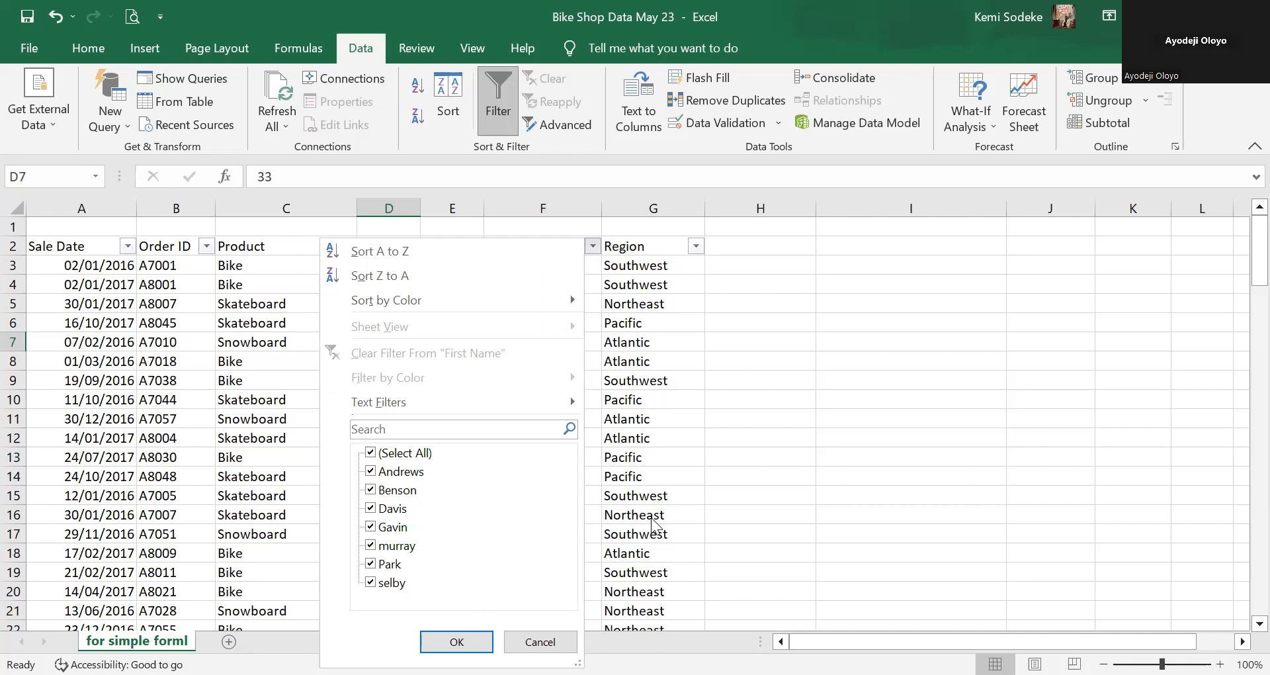
{"action": "left_click", "coordinate": [661, 443]}
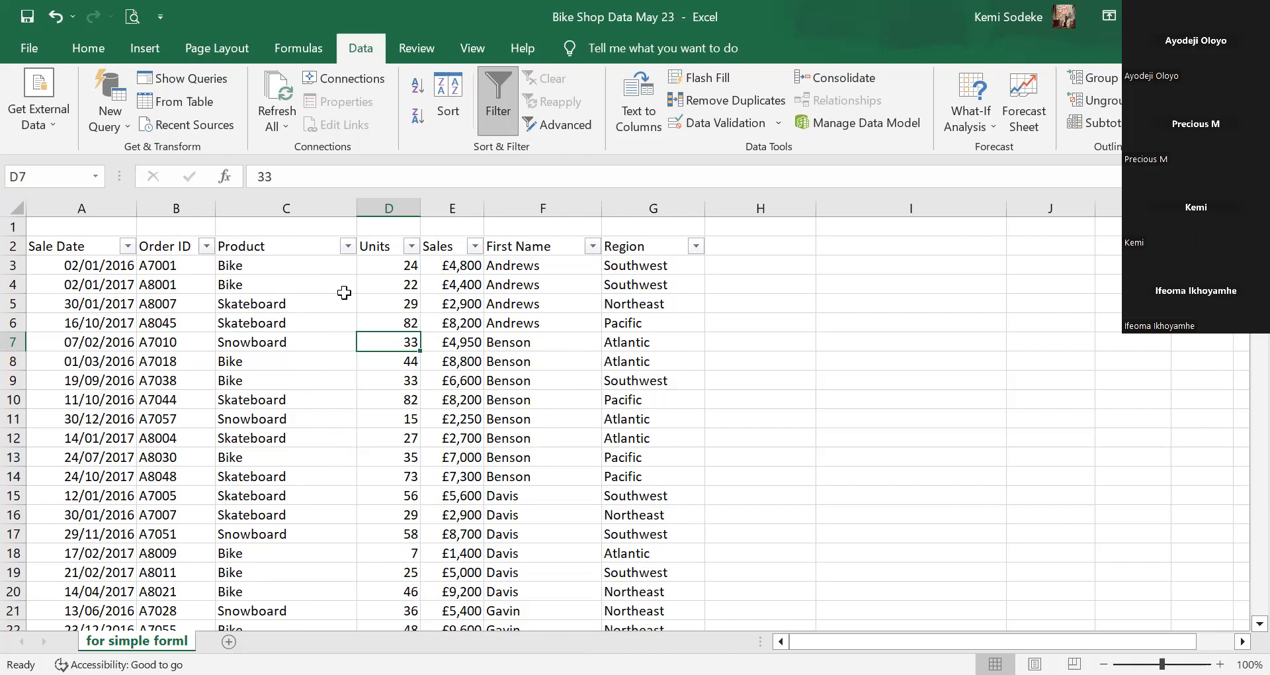
{"action": "left_click", "coordinate": [696, 245]}
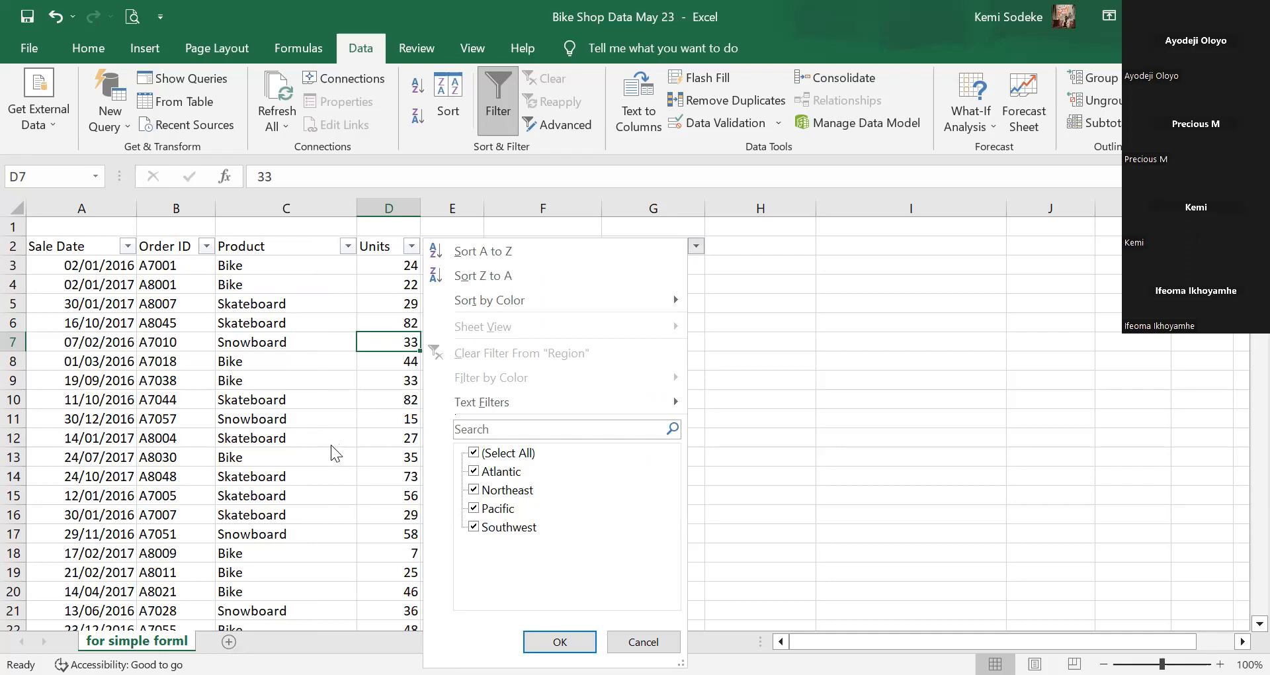
{"action": "left_click", "coordinate": [304, 291]}
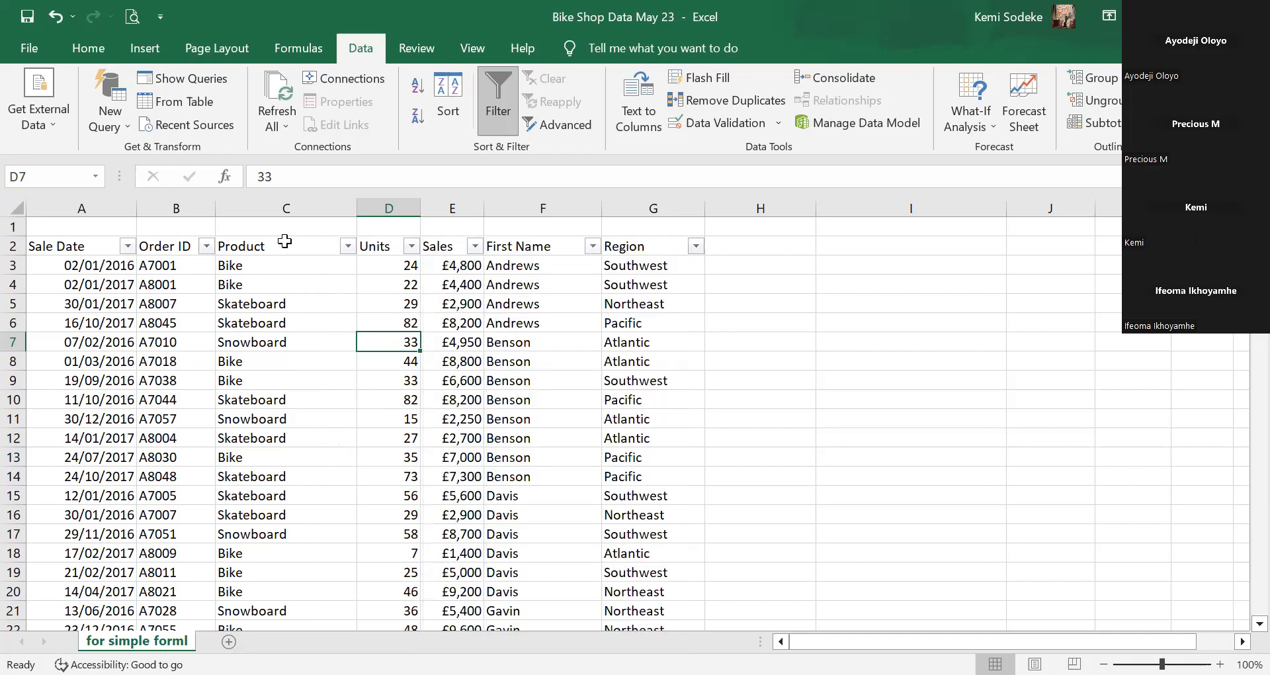
{"action": "left_click", "coordinate": [346, 246]}
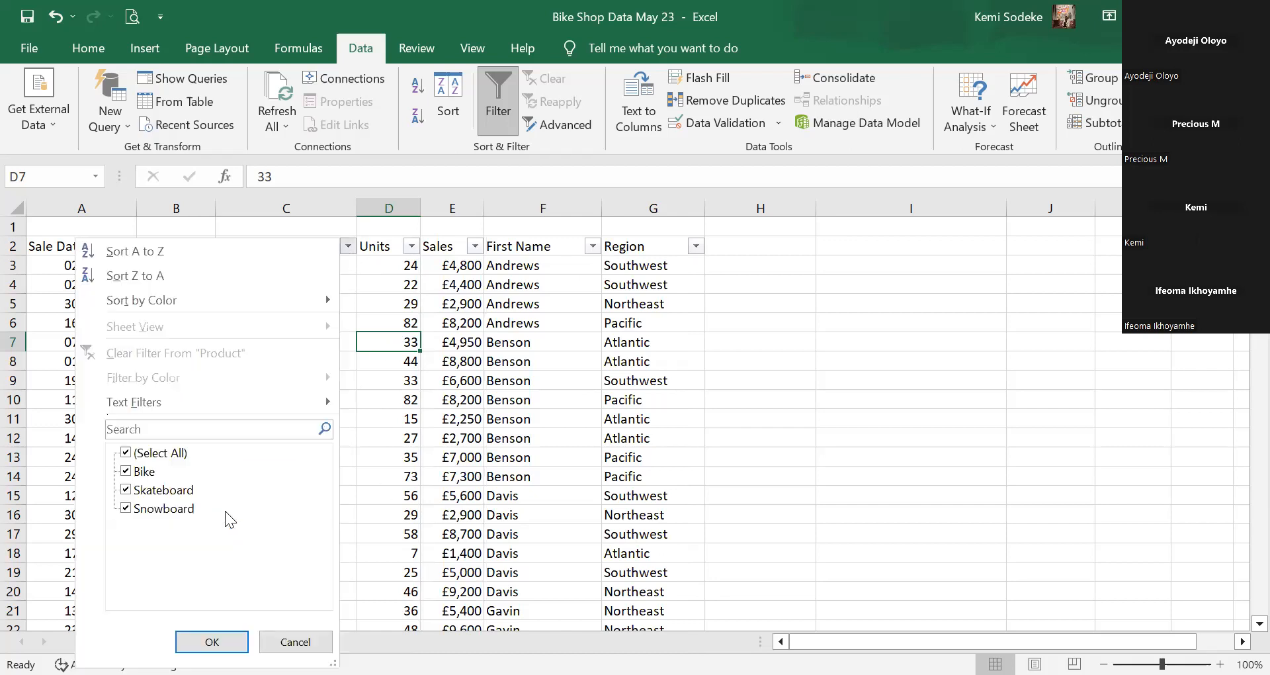
Untick (Select All) in the Product filter and leave only Bike ticked.
{"action": "left_click", "coordinate": [126, 453]}
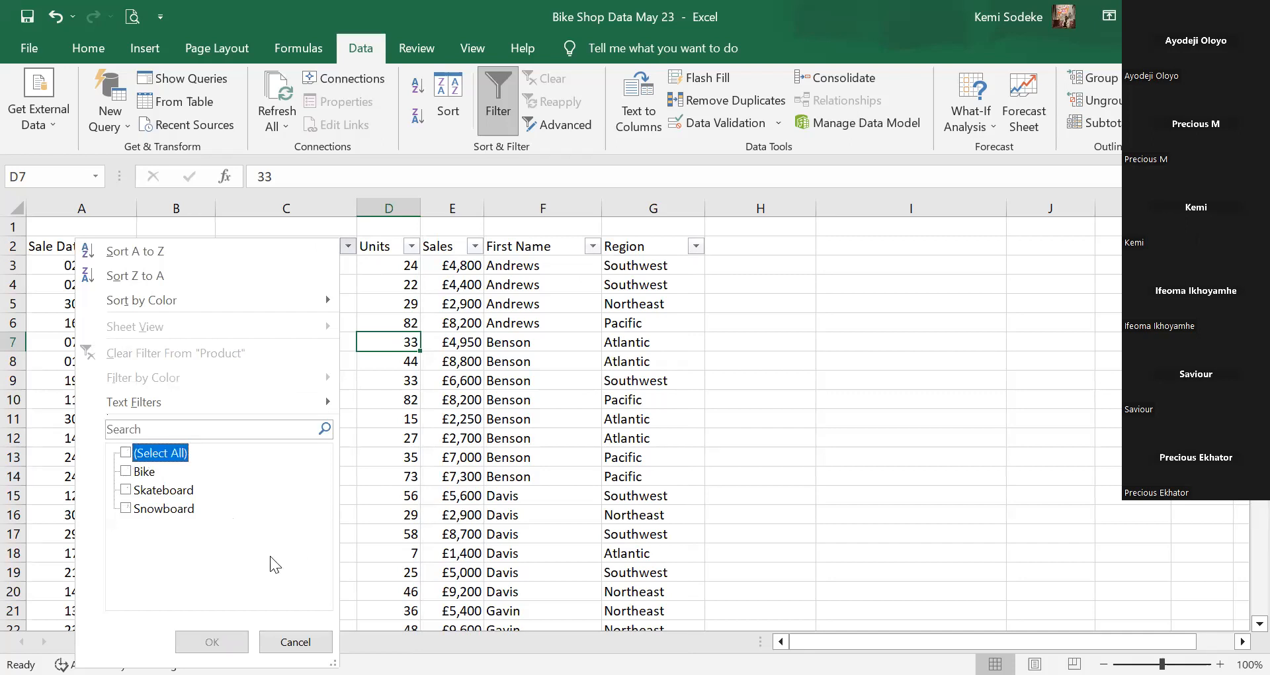
{"action": "left_click", "coordinate": [132, 510]}
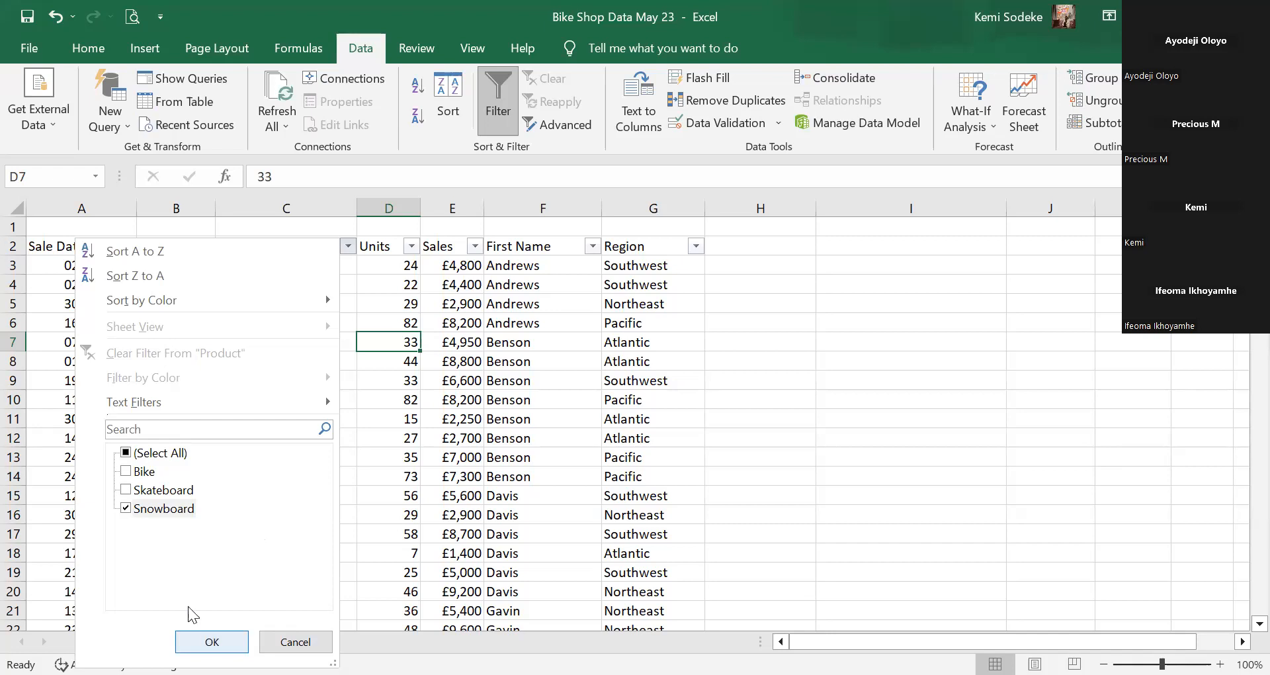
{"action": "left_click", "coordinate": [126, 452]}
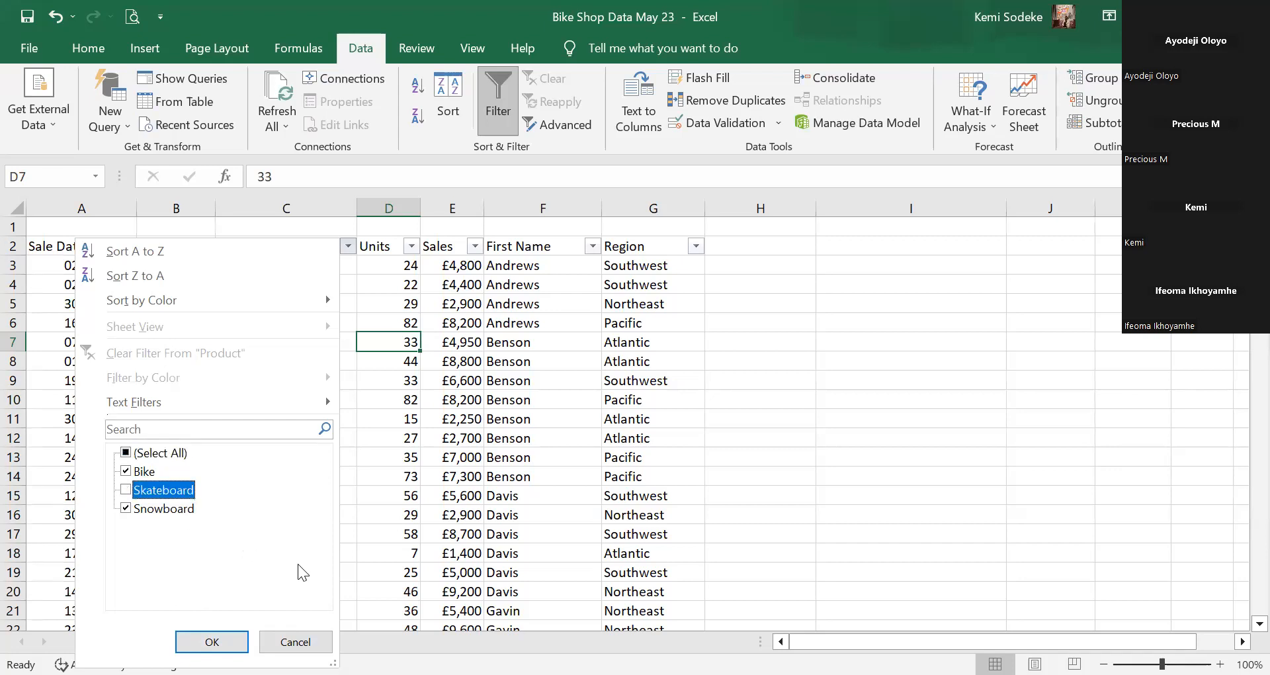
{"action": "left_click", "coordinate": [126, 508]}
Apply the Bike-only filter, then use Clear Filter From "Product" to restore all rows.
{"action": "key", "text": "Return"}
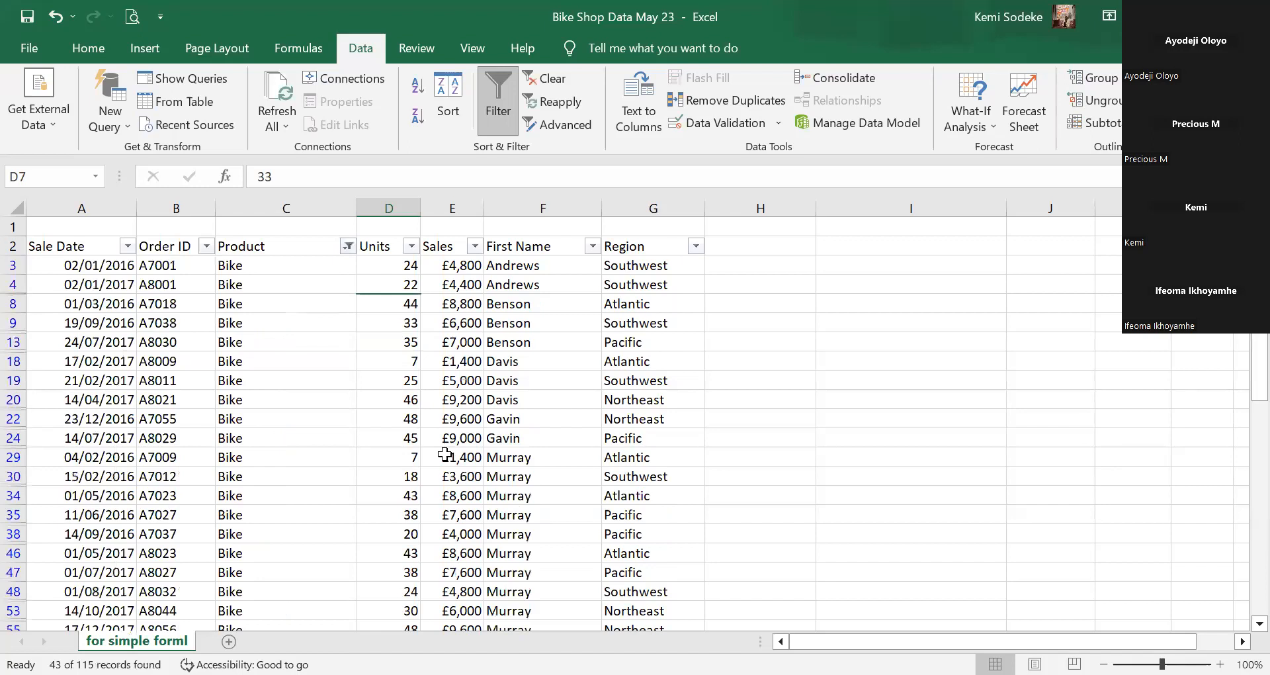
{"action": "left_click", "coordinate": [455, 459]}
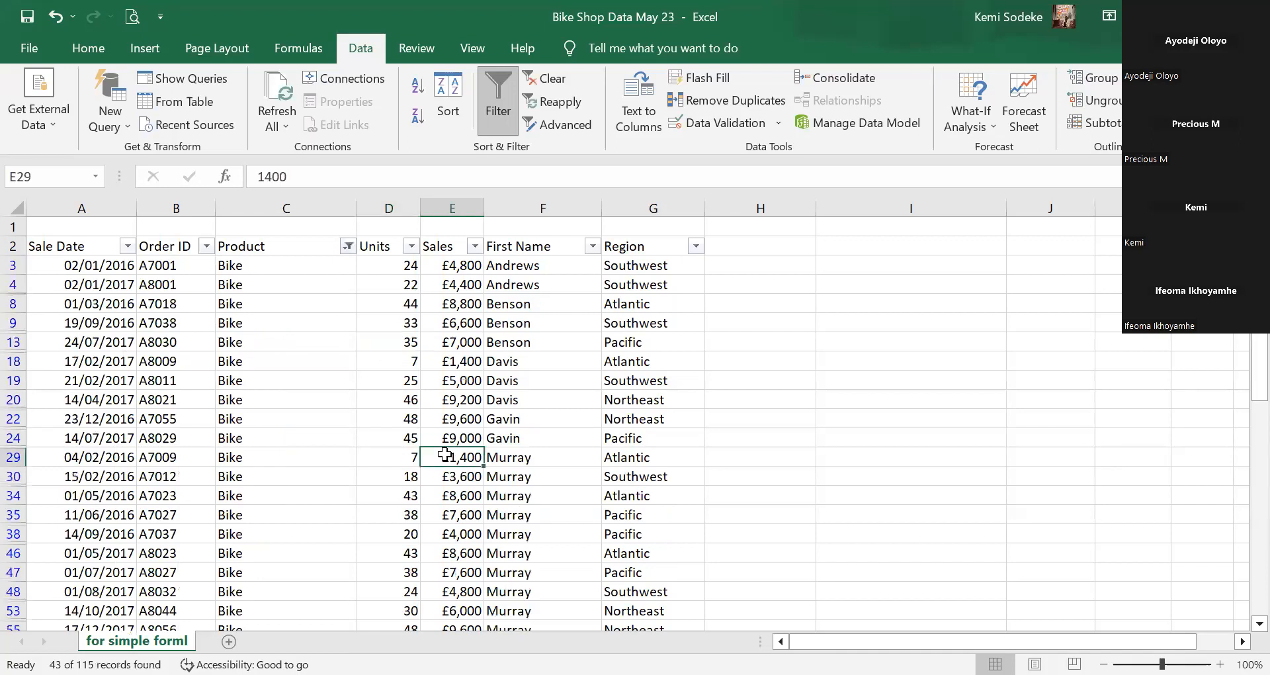
{"action": "left_click", "coordinate": [347, 247]}
{"action": "left_click", "coordinate": [222, 355]}
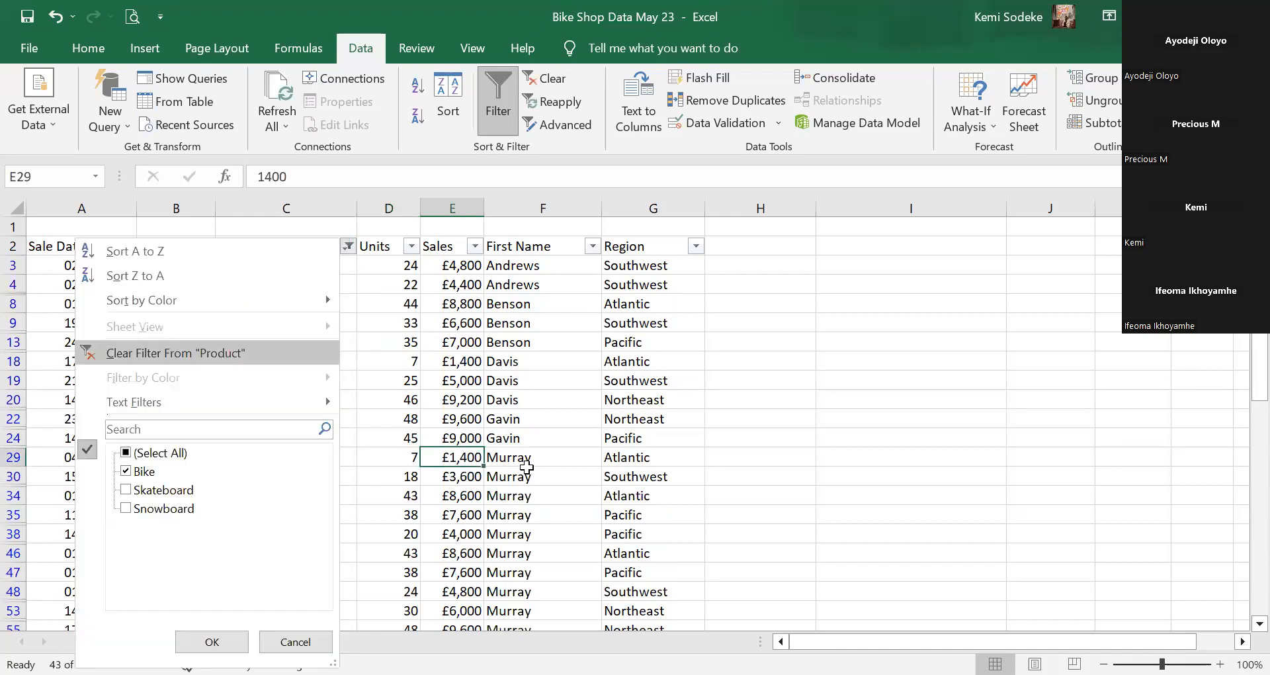
{"action": "left_click", "coordinate": [527, 362]}
{"action": "left_click", "coordinate": [457, 344]}
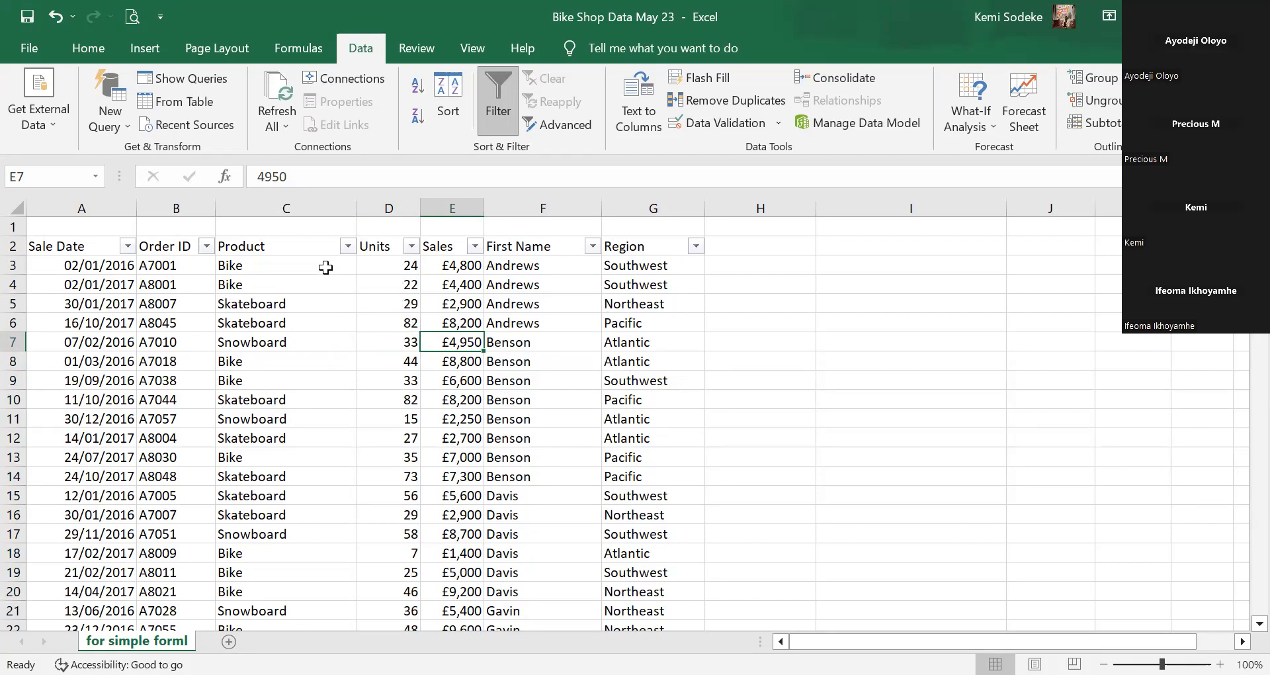
Sort the table by Units, Smallest to Largest, then undo that sort.
{"action": "left_click", "coordinate": [411, 247]}
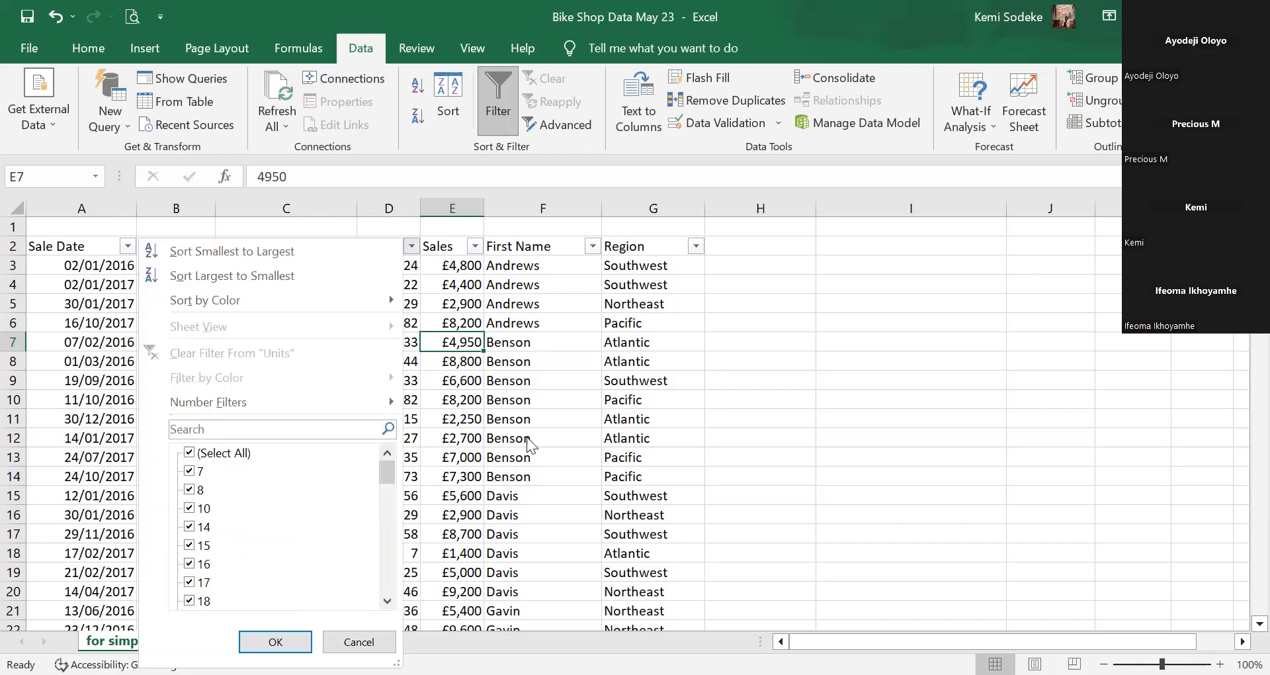
{"action": "left_click", "coordinate": [409, 266]}
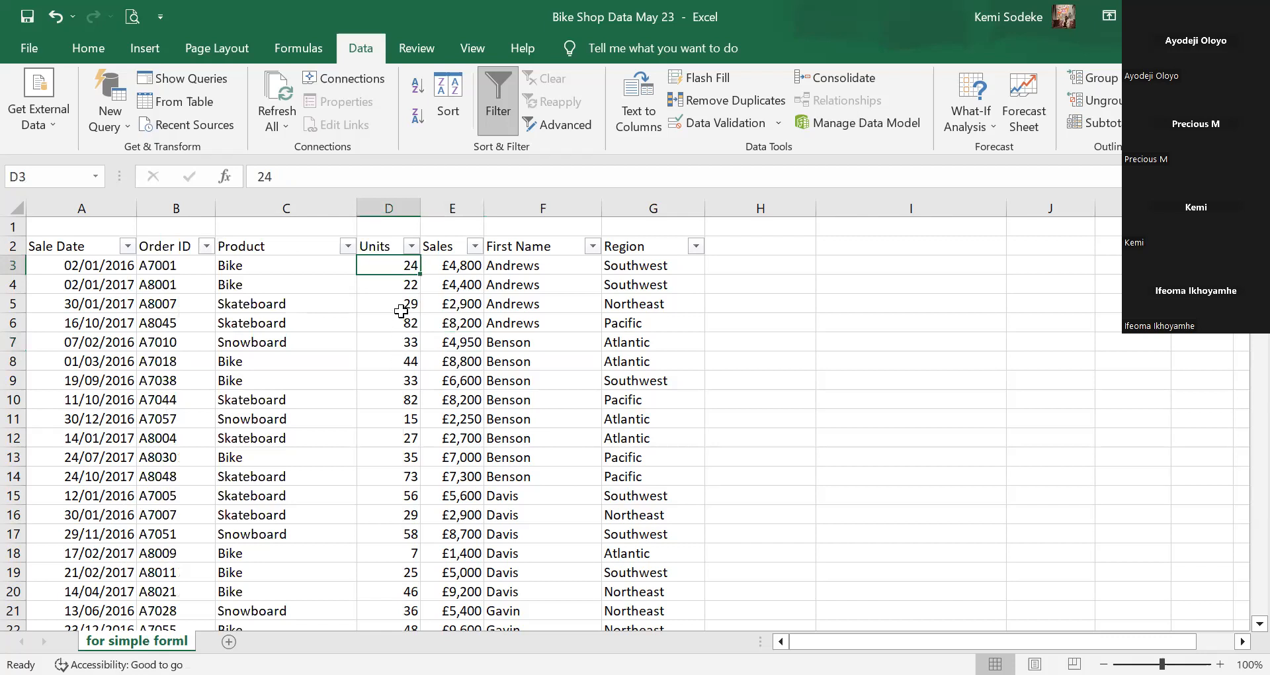
{"action": "left_click", "coordinate": [411, 247]}
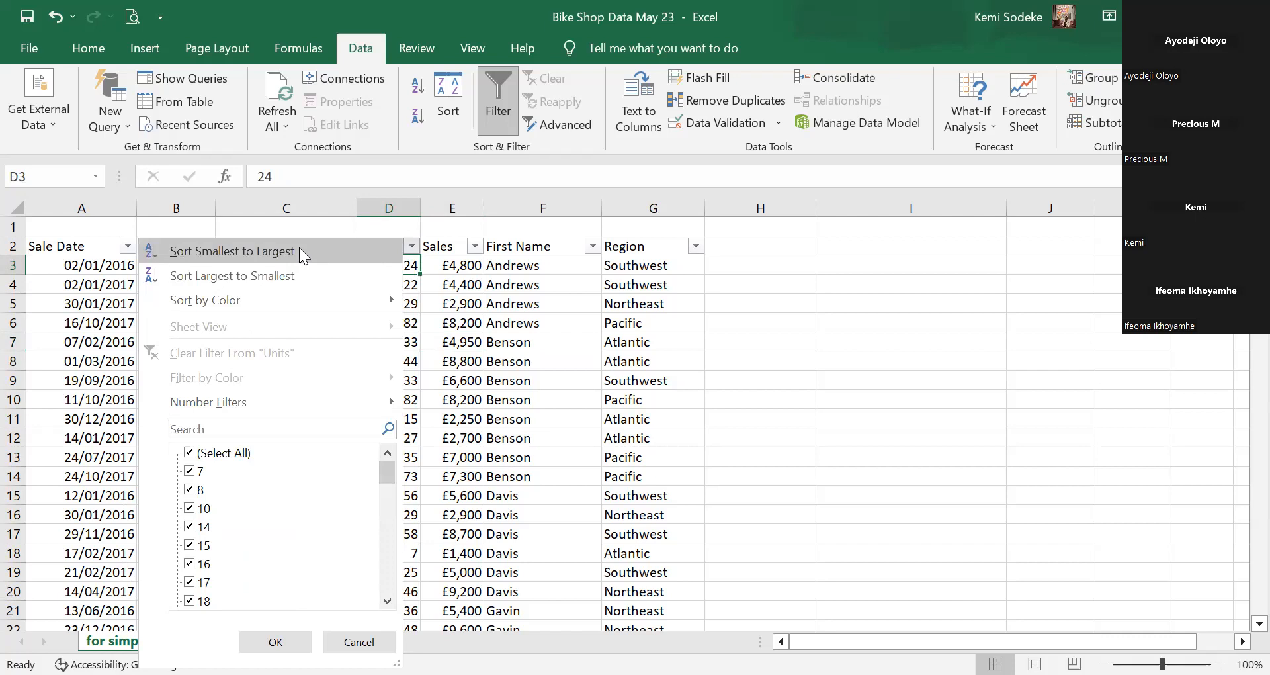
{"action": "left_click", "coordinate": [514, 405]}
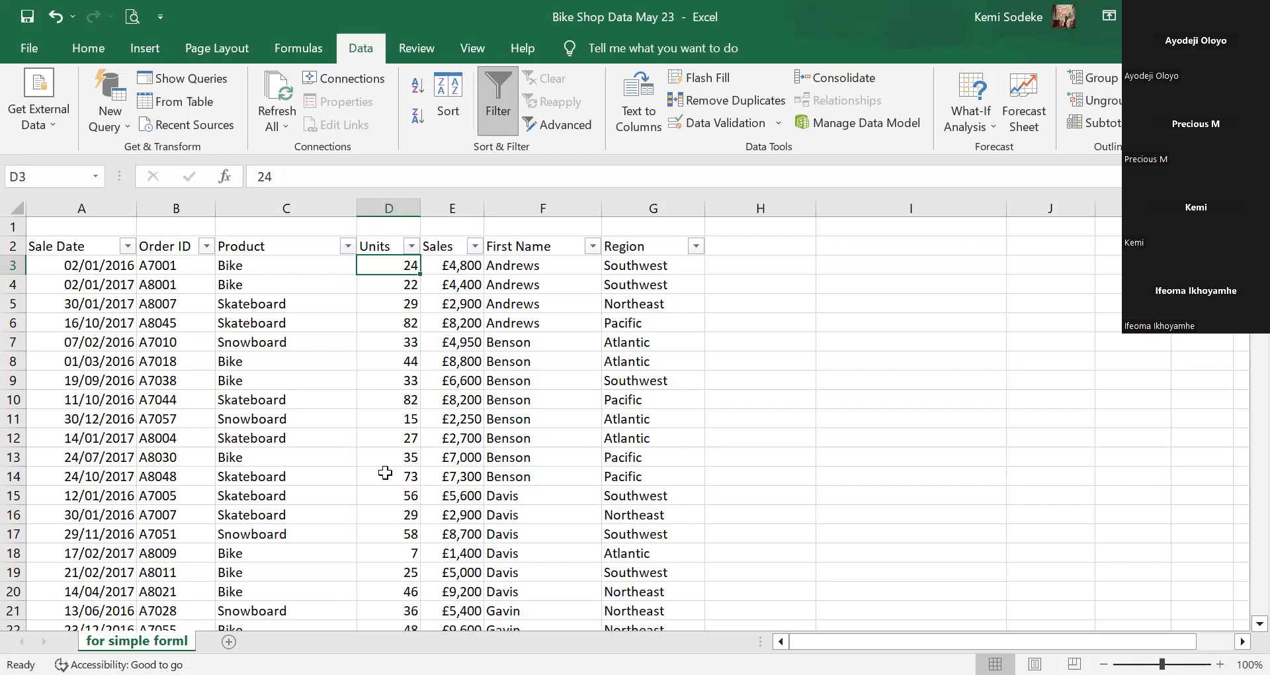
{"action": "left_click", "coordinate": [411, 247]}
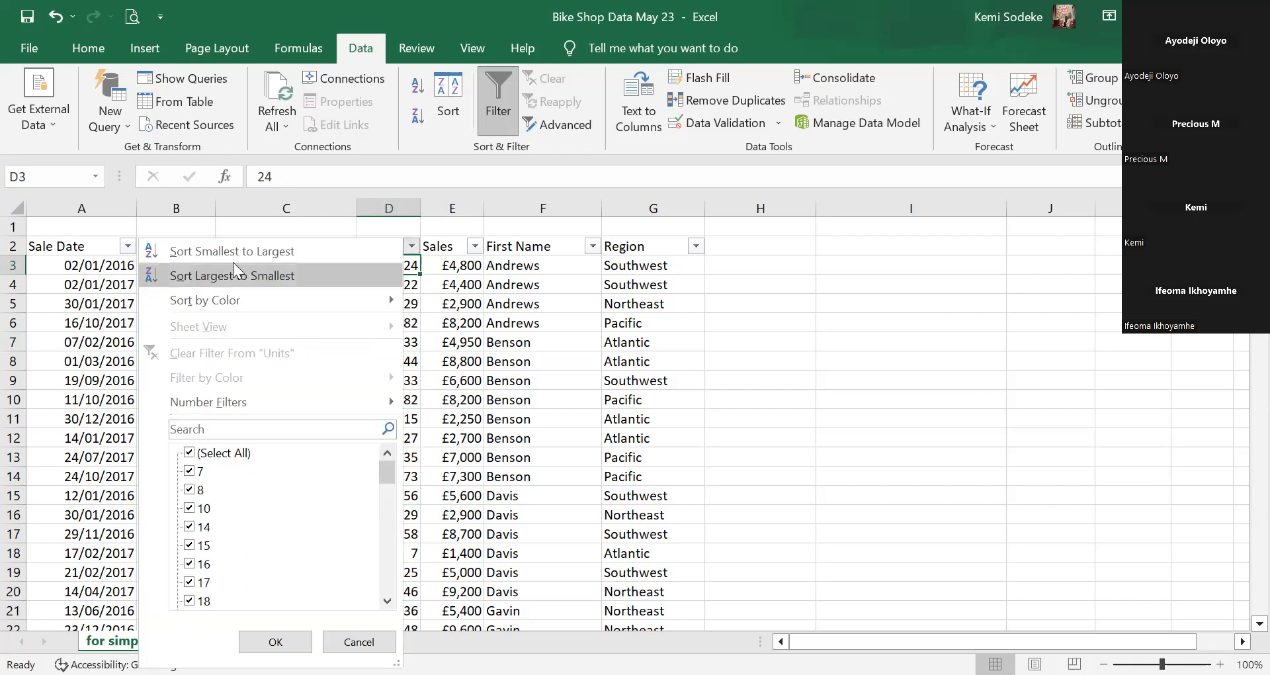
{"action": "left_click", "coordinate": [296, 250]}
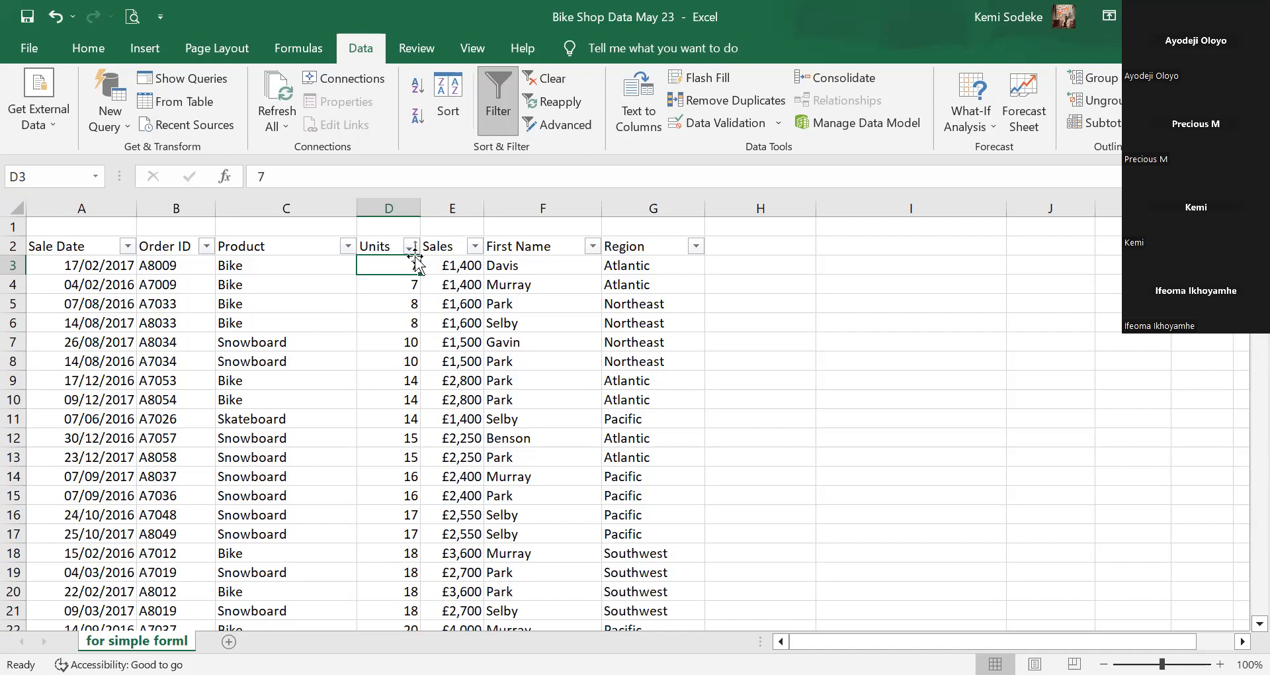
{"action": "left_click", "coordinate": [65, 14]}
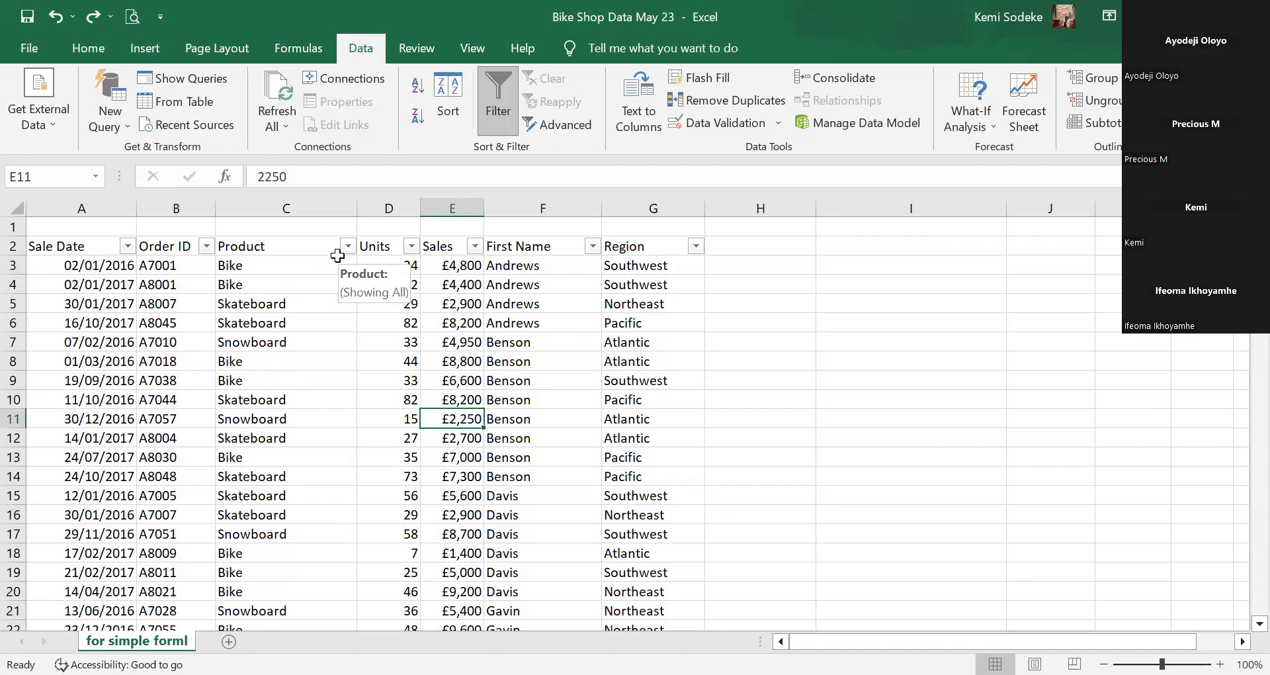
Sort Product Z to A, scroll to check the result, then undo it.
{"action": "left_click", "coordinate": [274, 267]}
{"action": "left_click", "coordinate": [283, 303]}
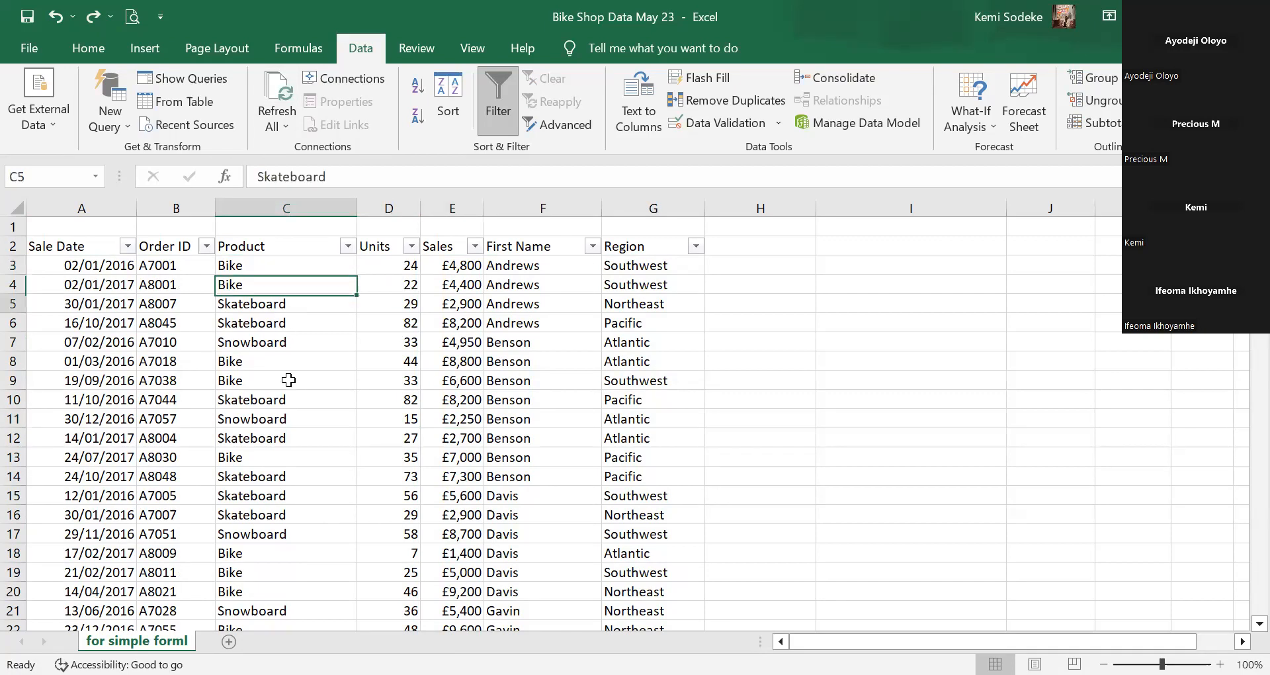
{"action": "left_click", "coordinate": [347, 246]}
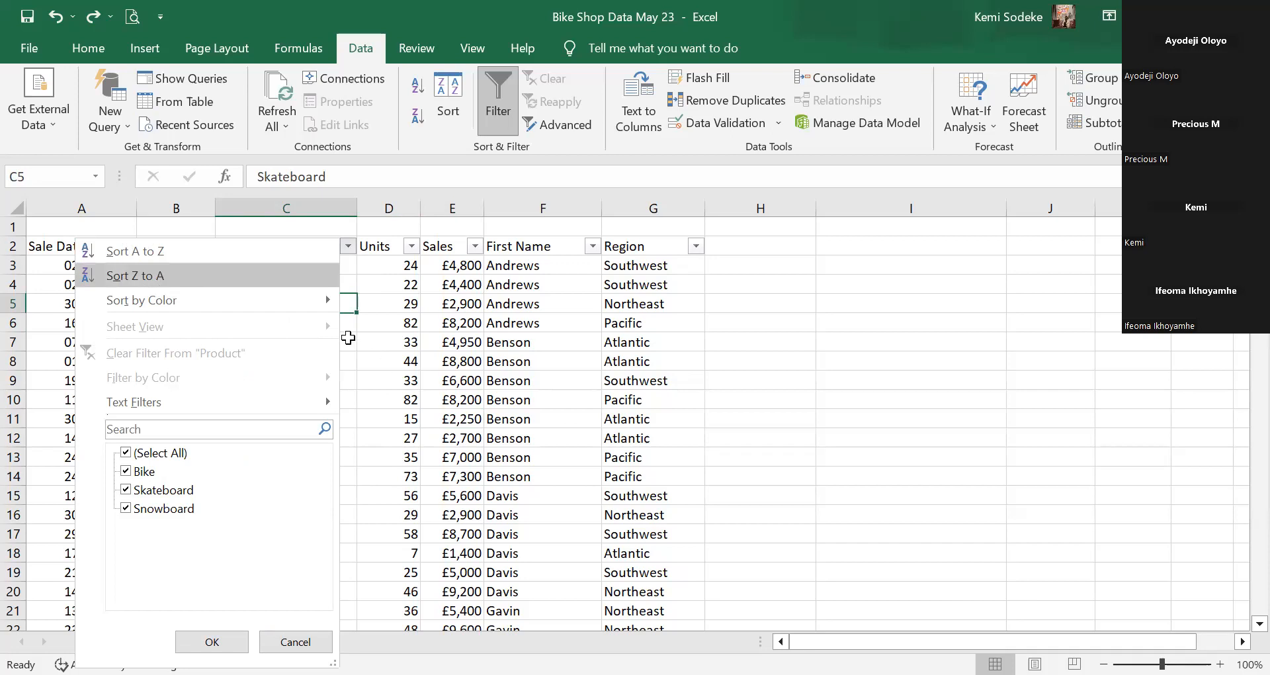
{"action": "left_click", "coordinate": [291, 275]}
{"action": "scroll", "coordinate": [349, 436], "scroll_direction": "down", "scroll_amount": 19}
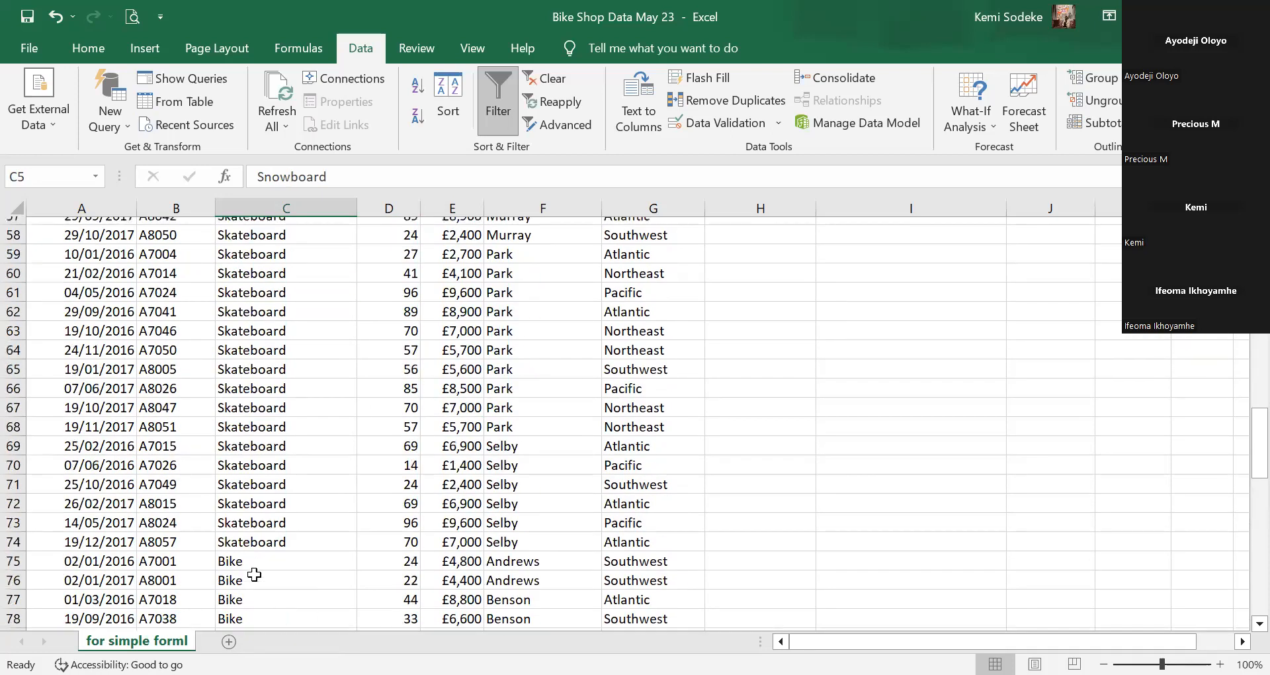
{"action": "scroll", "coordinate": [273, 578], "scroll_direction": "up", "scroll_amount": 19}
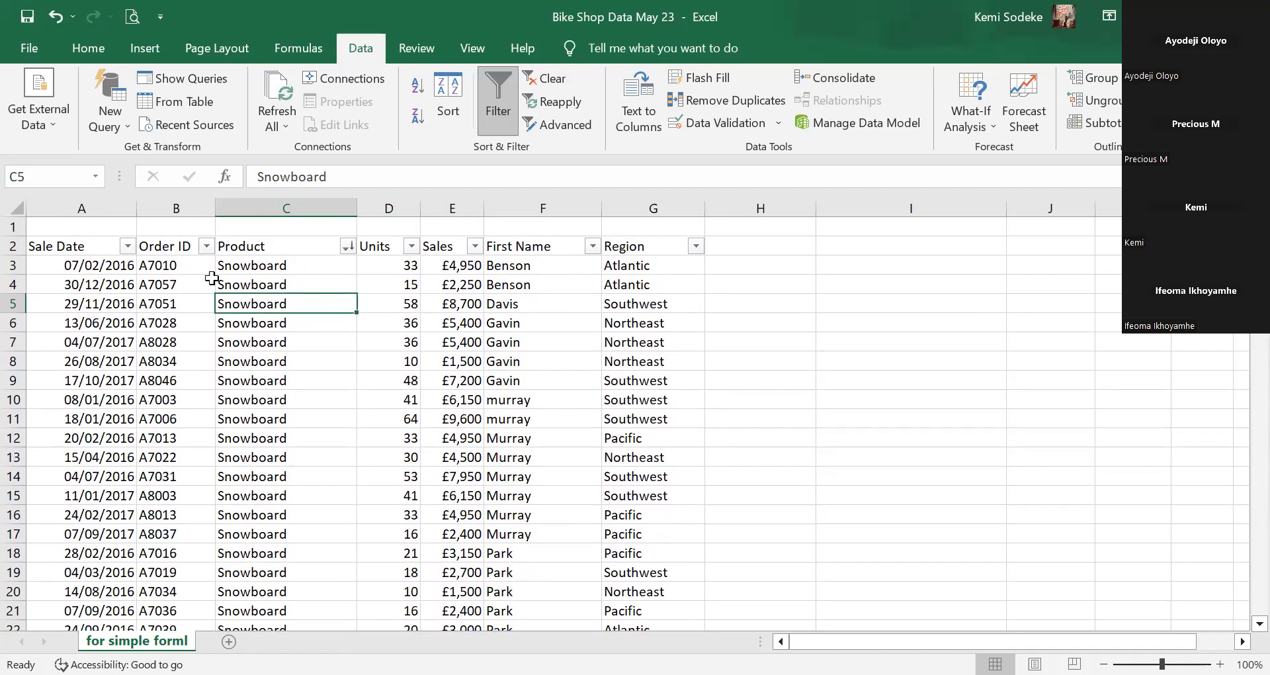
{"action": "left_click", "coordinate": [53, 14]}
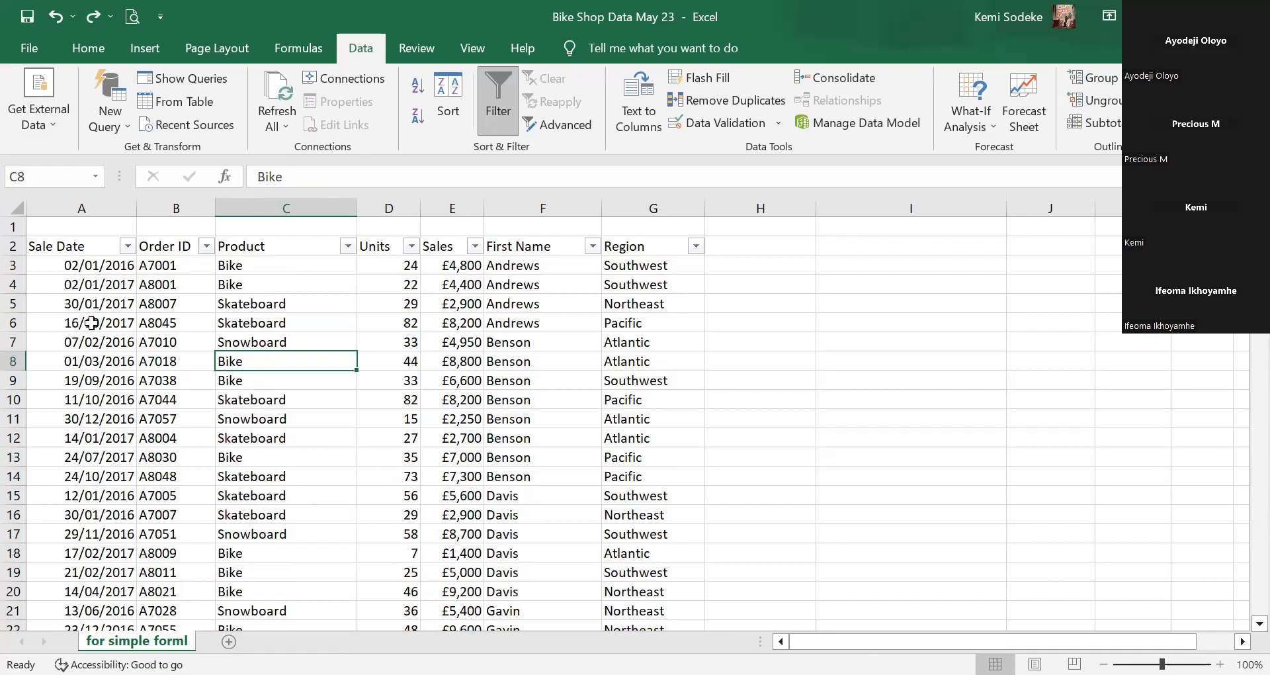
{"action": "left_click", "coordinate": [128, 247]}
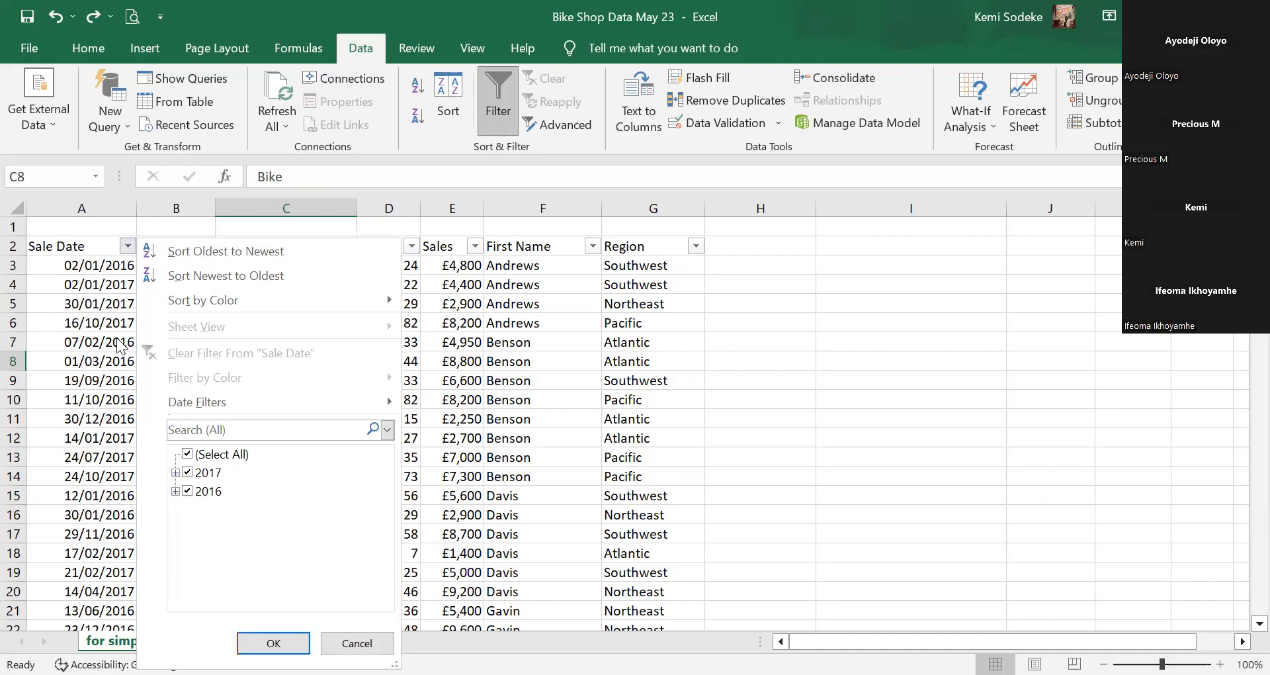
Close the Sale Date filter list, leaving its 2016 and 2017 selections unchanged.
{"action": "left_click", "coordinate": [82, 372]}
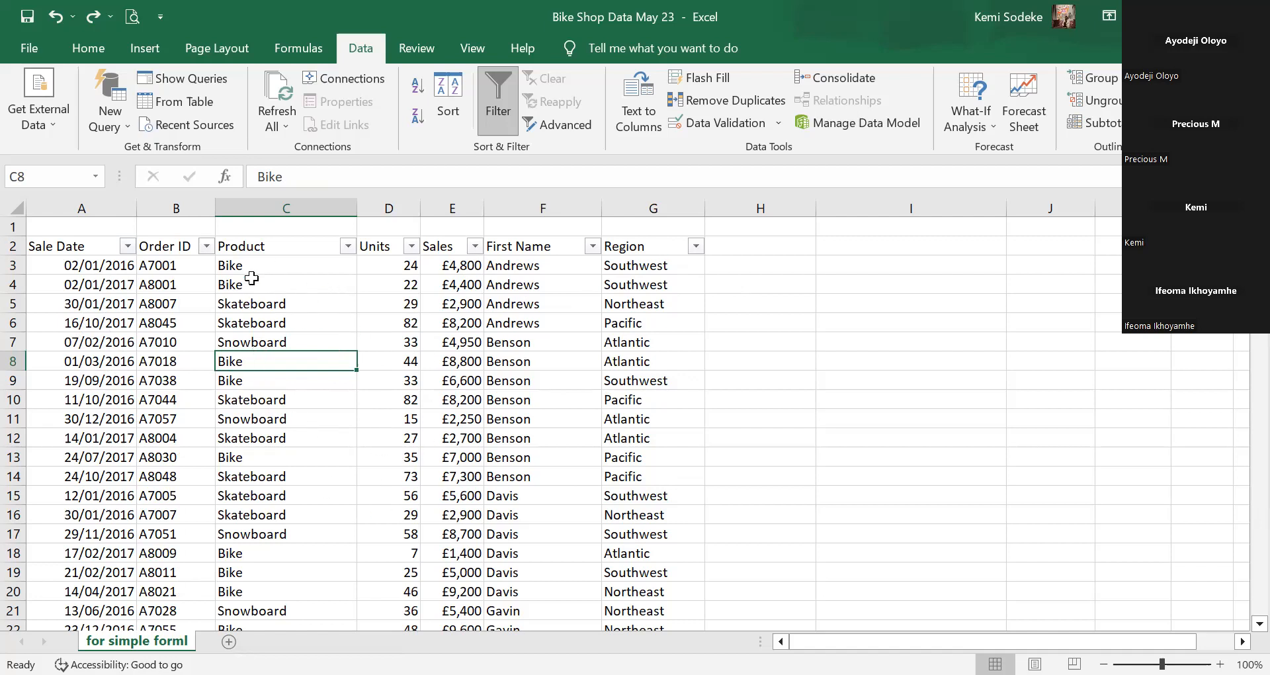
Give the Product cells C17:C22 a yellow fill.
{"action": "left_click_drag", "start_coordinate": [301, 268], "coordinate": [291, 478]}
{"action": "scroll", "coordinate": [357, 526], "scroll_direction": "down", "scroll_amount": 2}
{"action": "left_click_drag", "start_coordinate": [284, 418], "coordinate": [283, 517]}
{"action": "scroll", "coordinate": [284, 397], "scroll_direction": "up", "scroll_amount": 2}
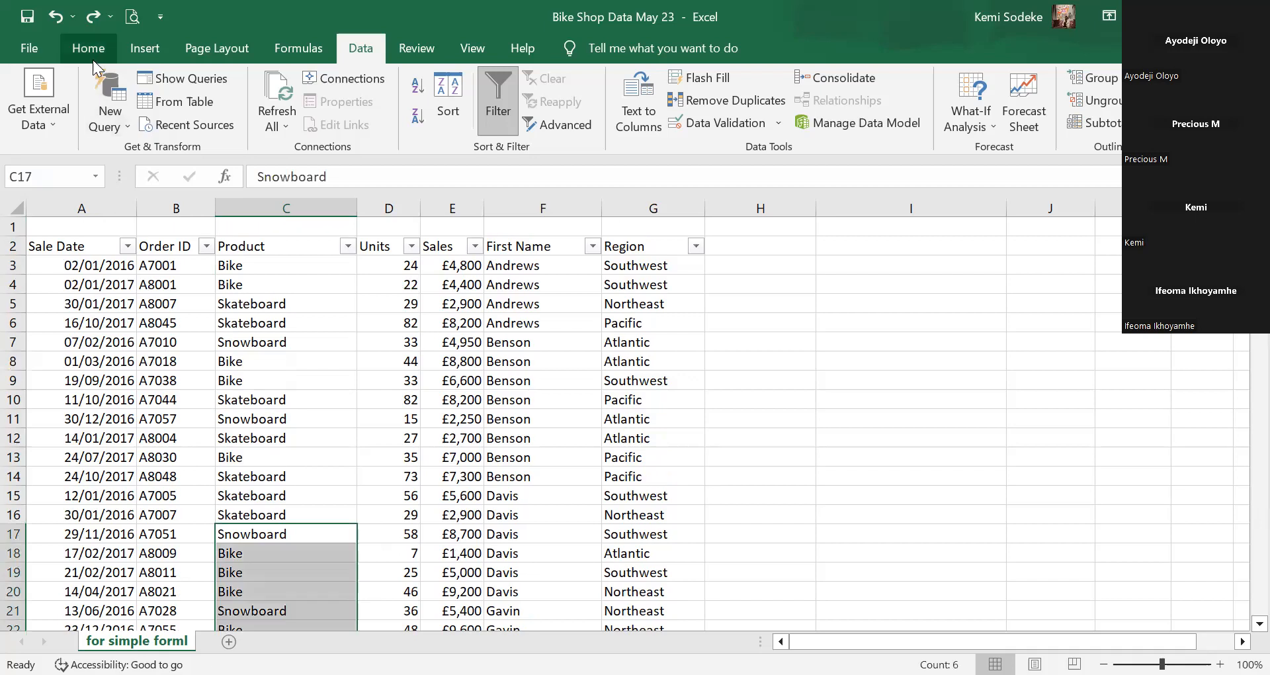
{"action": "left_click", "coordinate": [93, 58]}
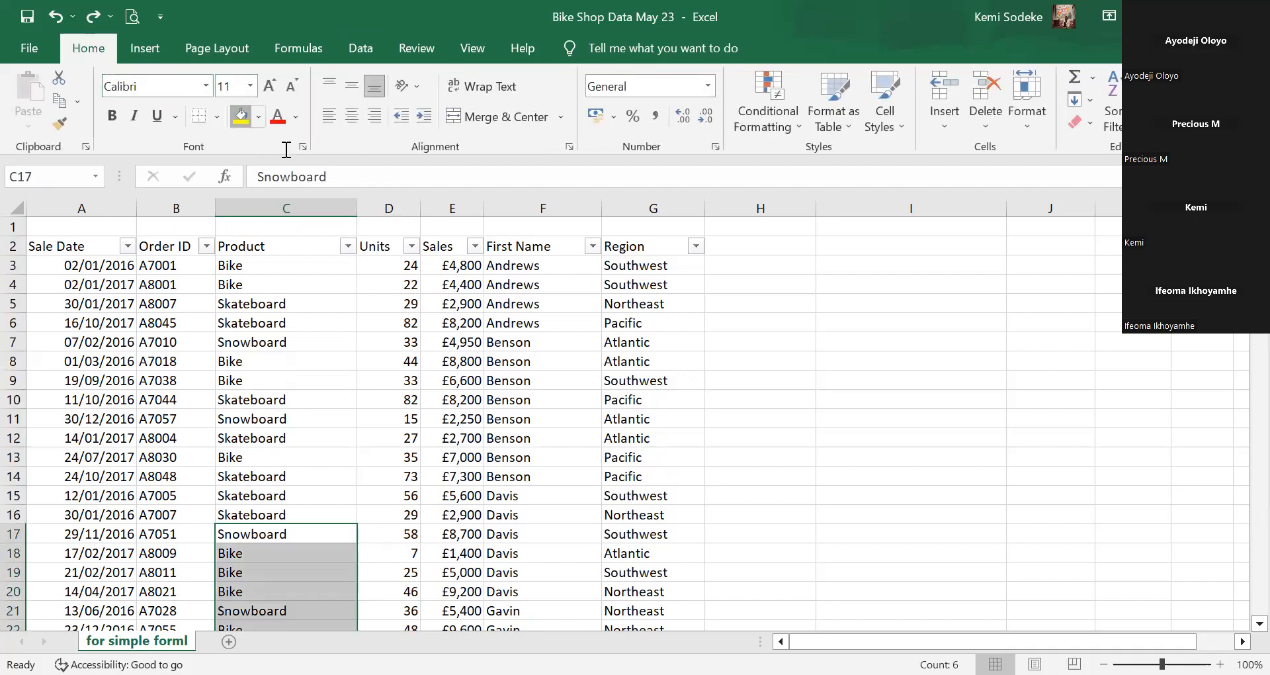
{"action": "left_click", "coordinate": [236, 115]}
{"action": "left_click", "coordinate": [463, 434]}
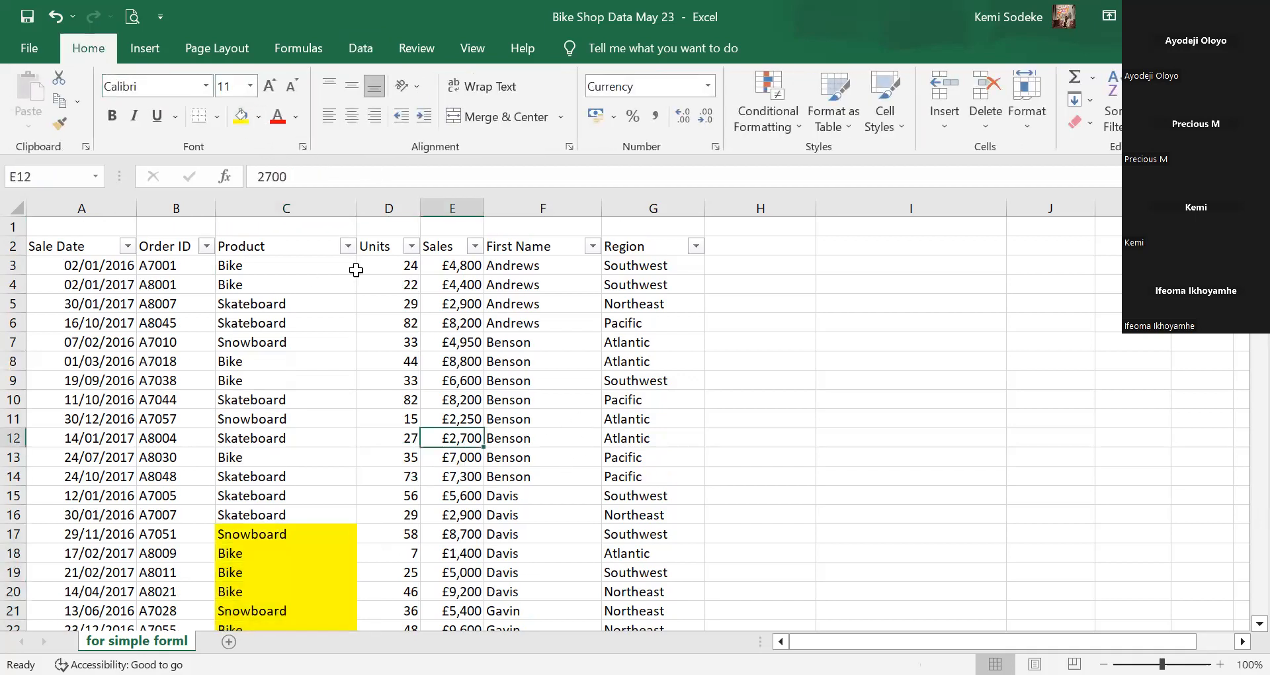
Sort Product by yellow cell colour, then undo the sort.
{"action": "left_click", "coordinate": [347, 246]}
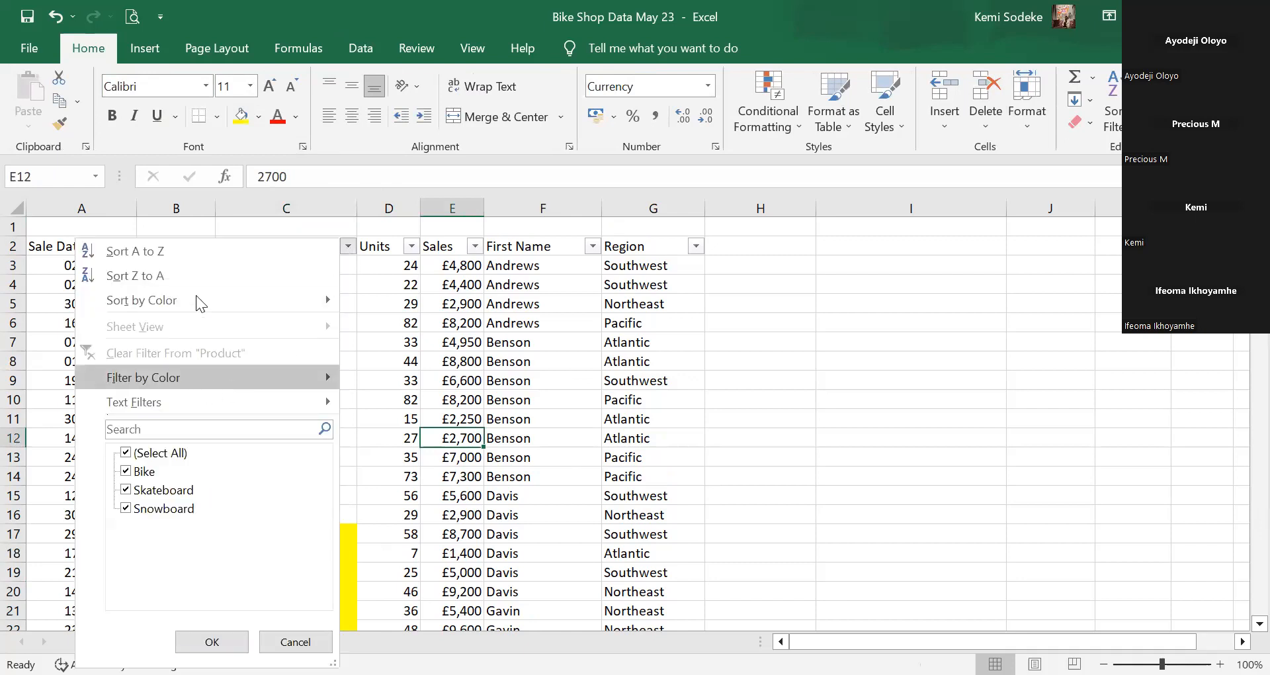
{"action": "mouse_move", "coordinate": [196, 295]}
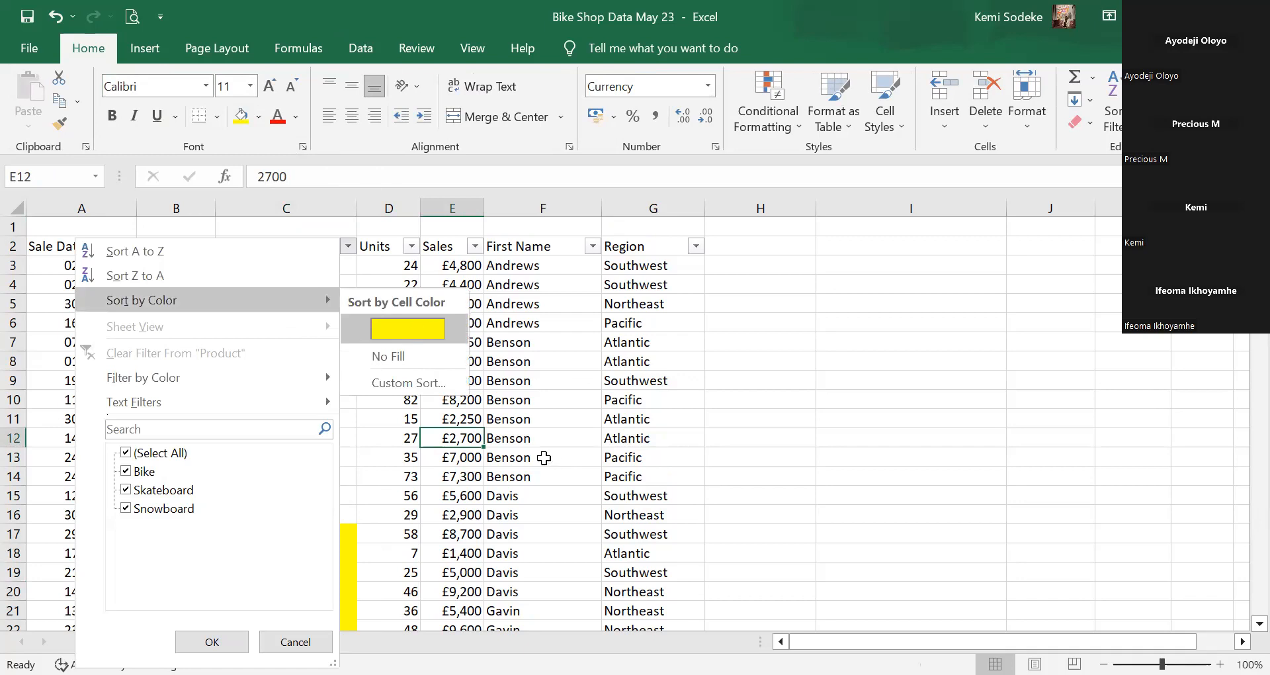
{"action": "left_click", "coordinate": [417, 330]}
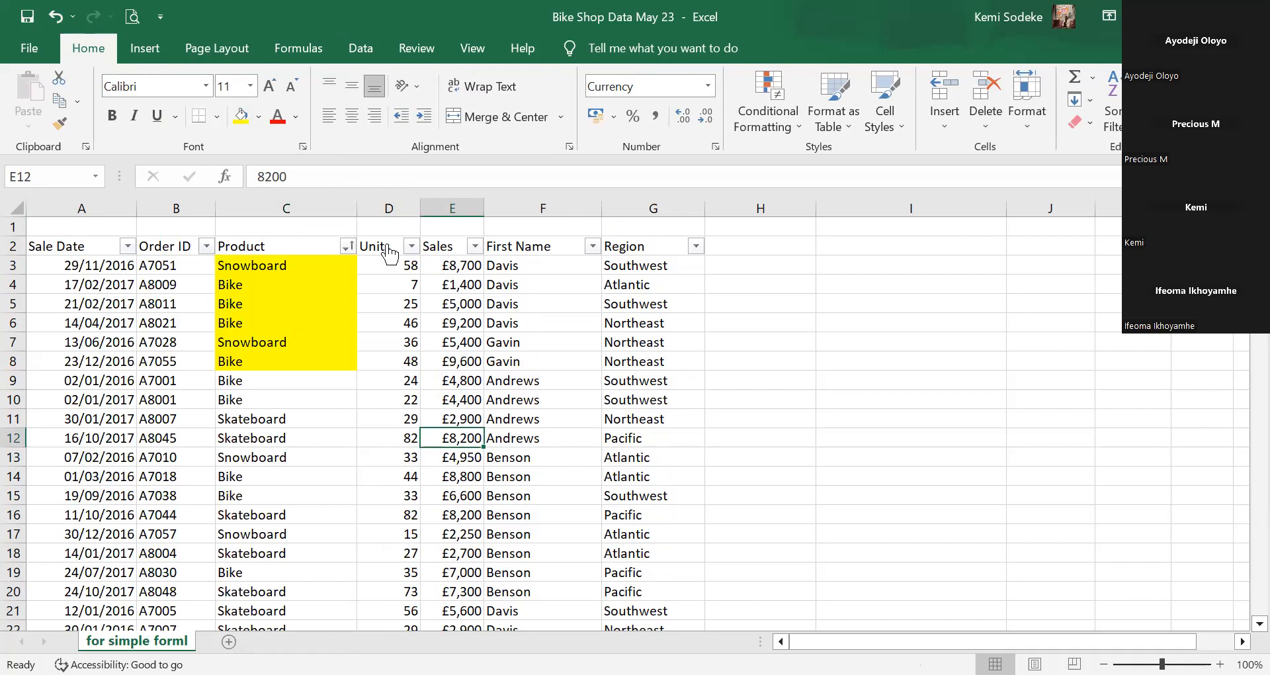
{"action": "left_click", "coordinate": [57, 16]}
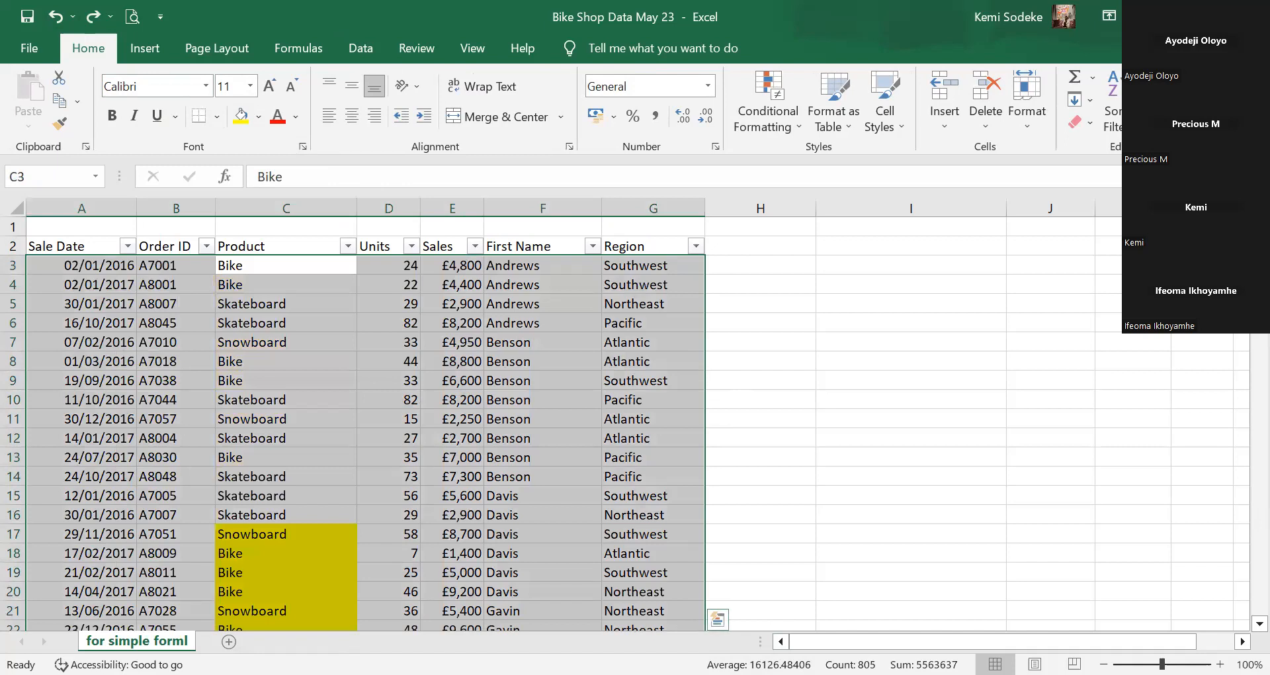
{"action": "left_click", "coordinate": [783, 417]}
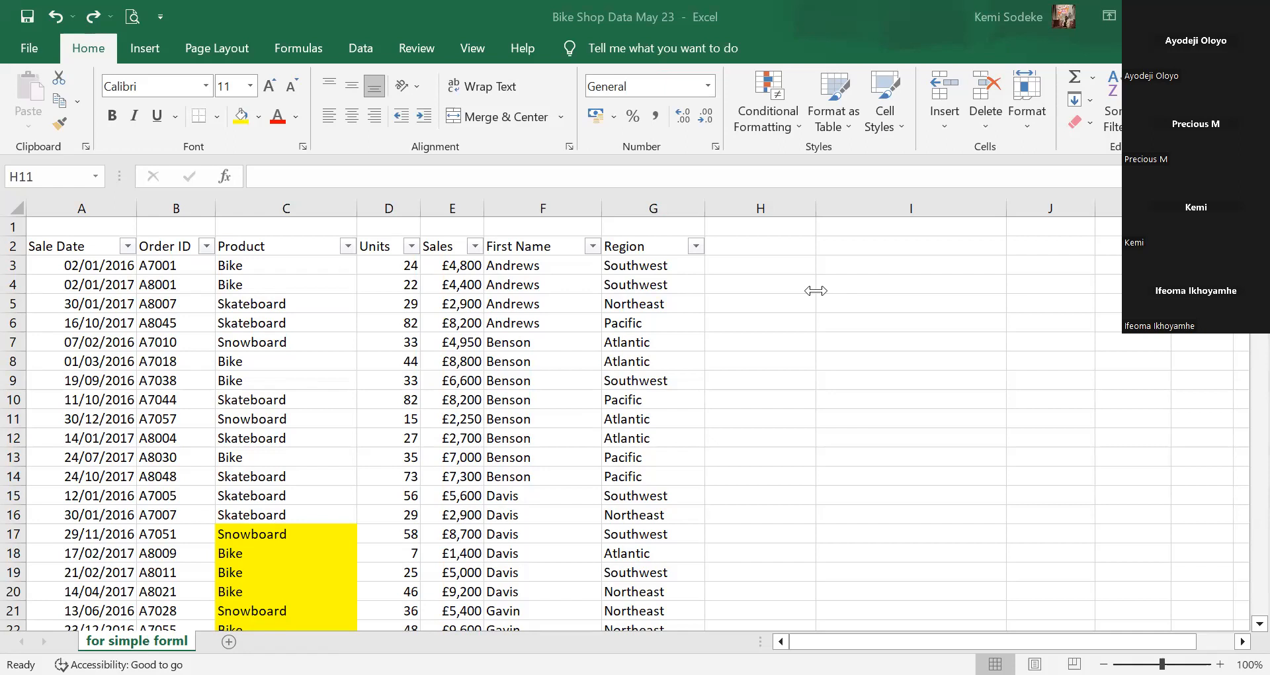
{"action": "left_click", "coordinate": [774, 434]}
{"action": "left_click", "coordinate": [403, 438]}
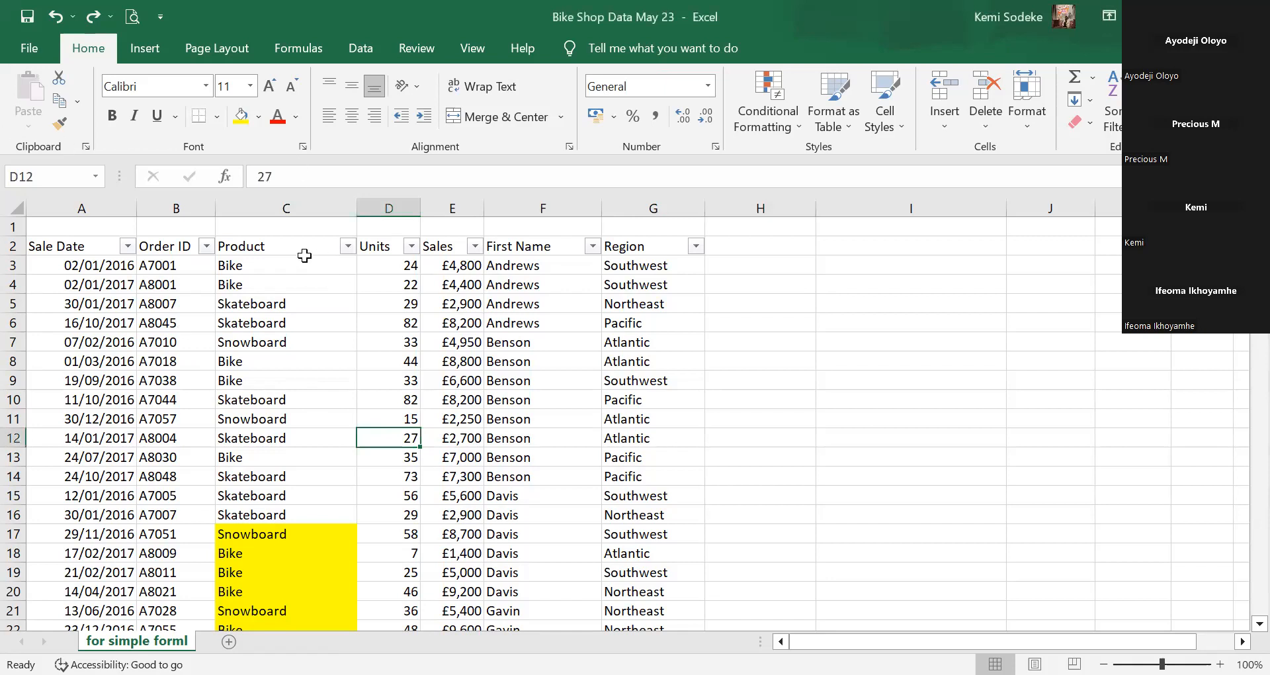
{"action": "left_click", "coordinate": [299, 305]}
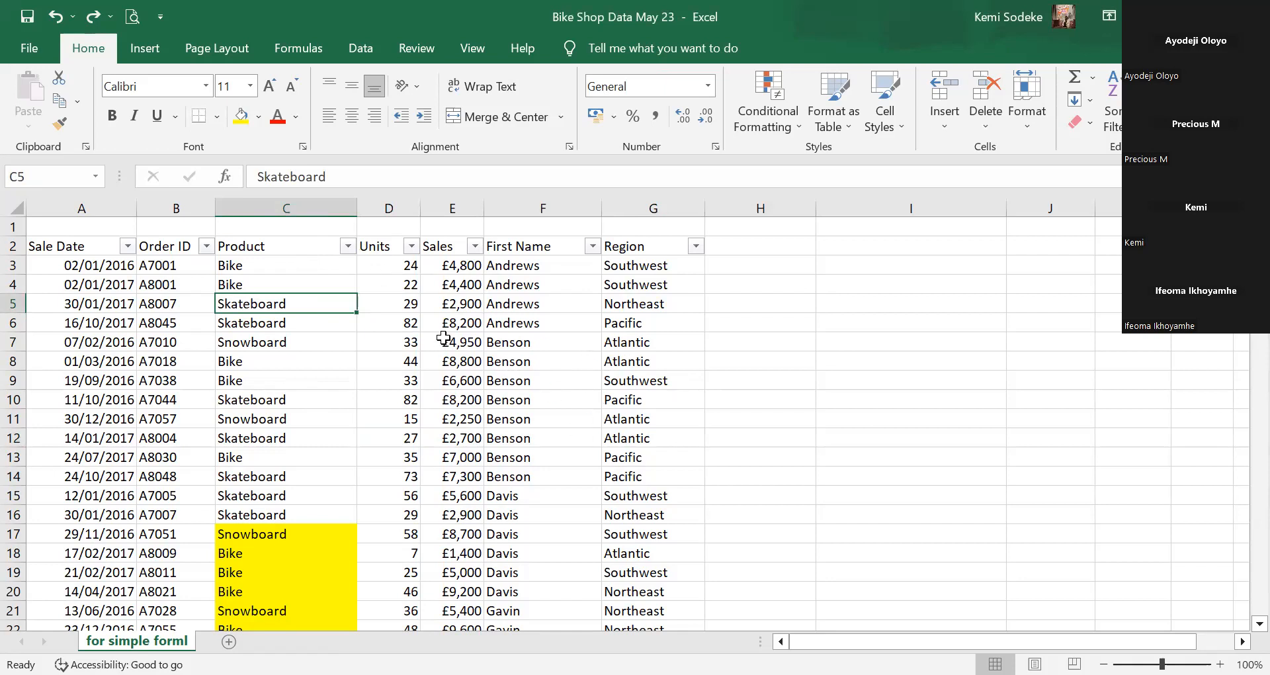
{"action": "left_click", "coordinate": [426, 322]}
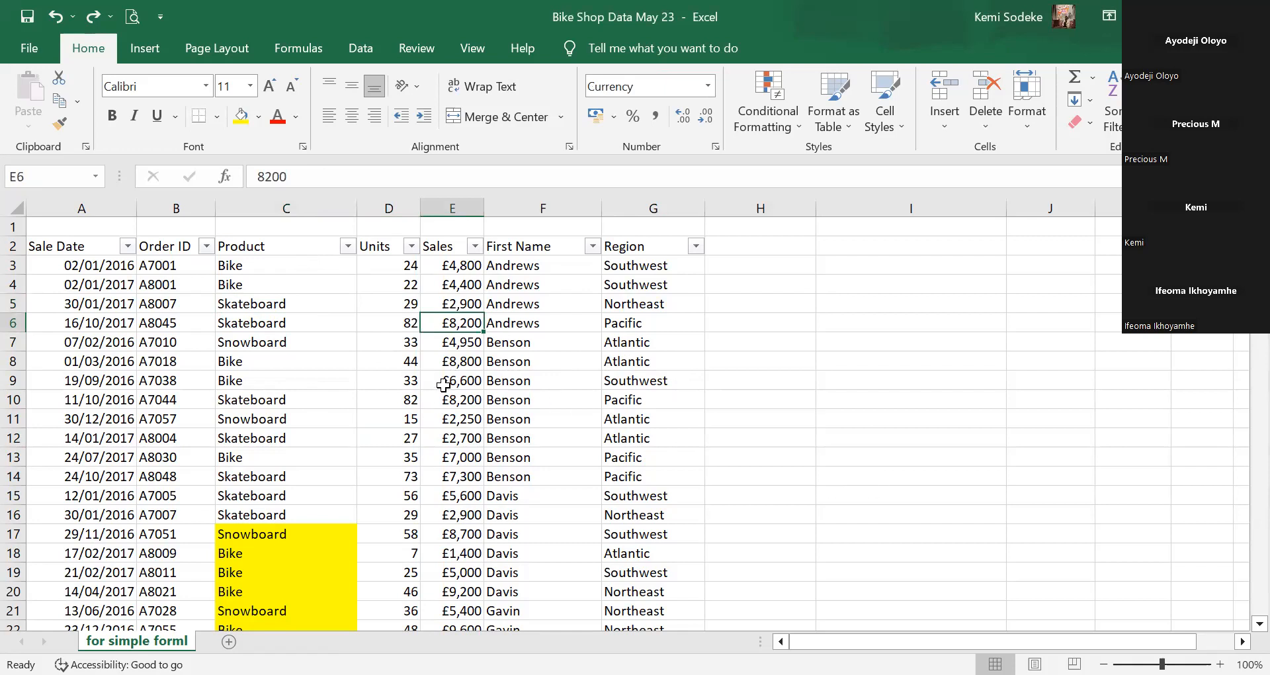
{"action": "left_click", "coordinate": [1243, 641]}
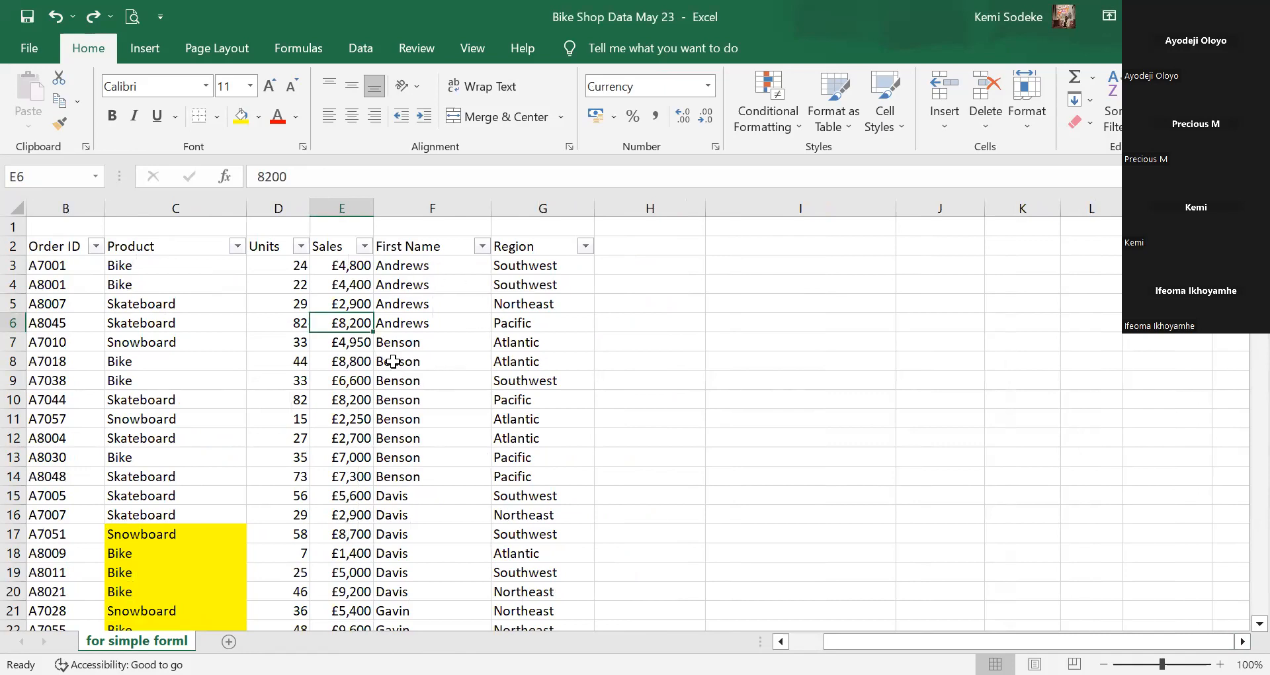
{"action": "left_click", "coordinate": [747, 249]}
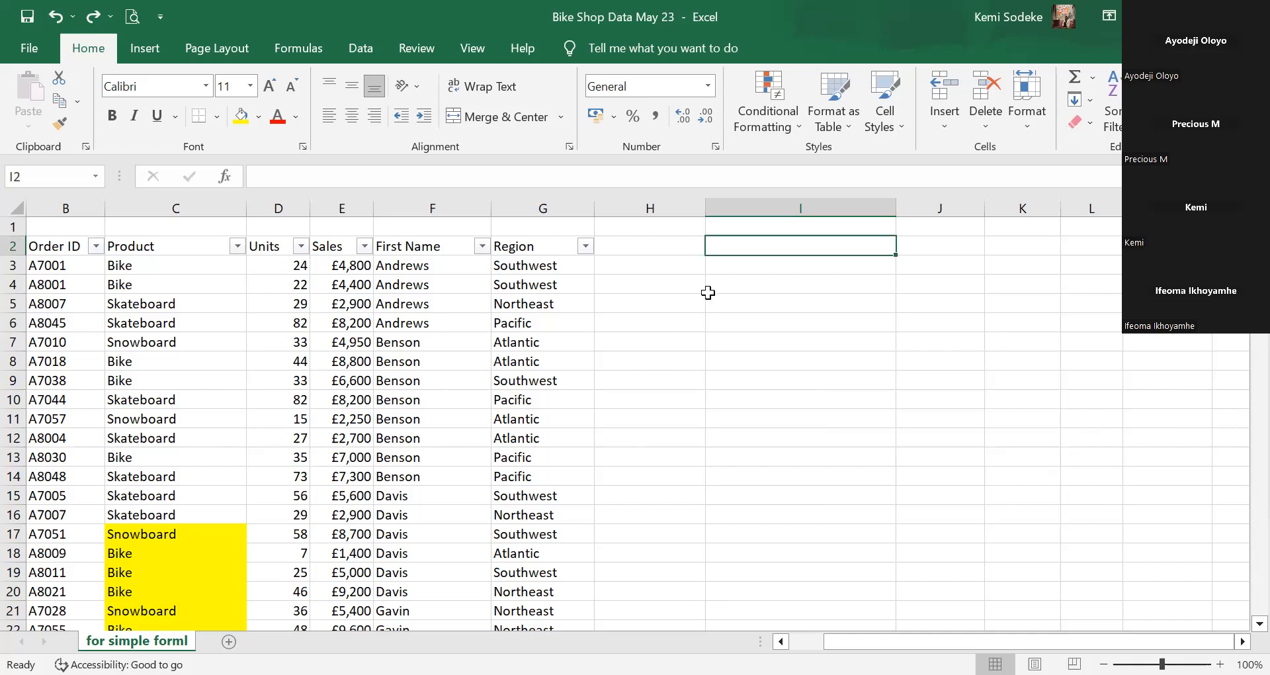
Enter 'Find total sales per Salesperson' in cell I2.
{"action": "type", "text": "Find "}
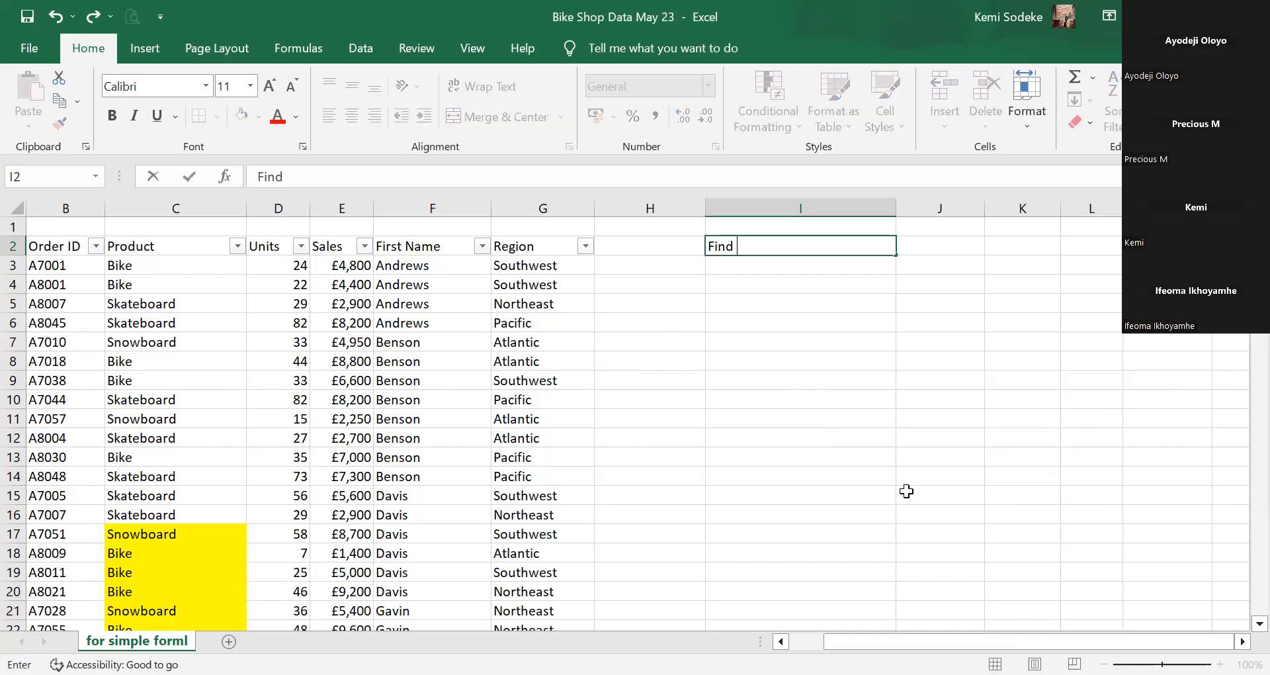
{"action": "type", "text": "total sales per "}
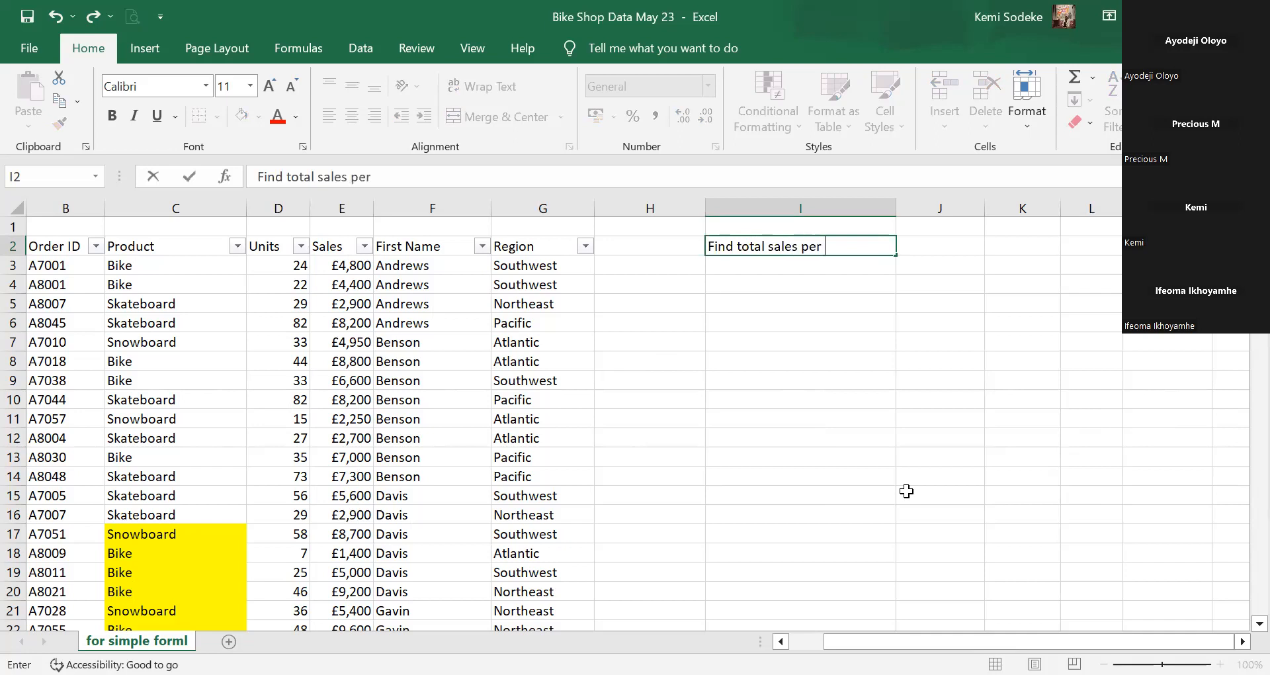
{"action": "type", "text": "Salesper"}
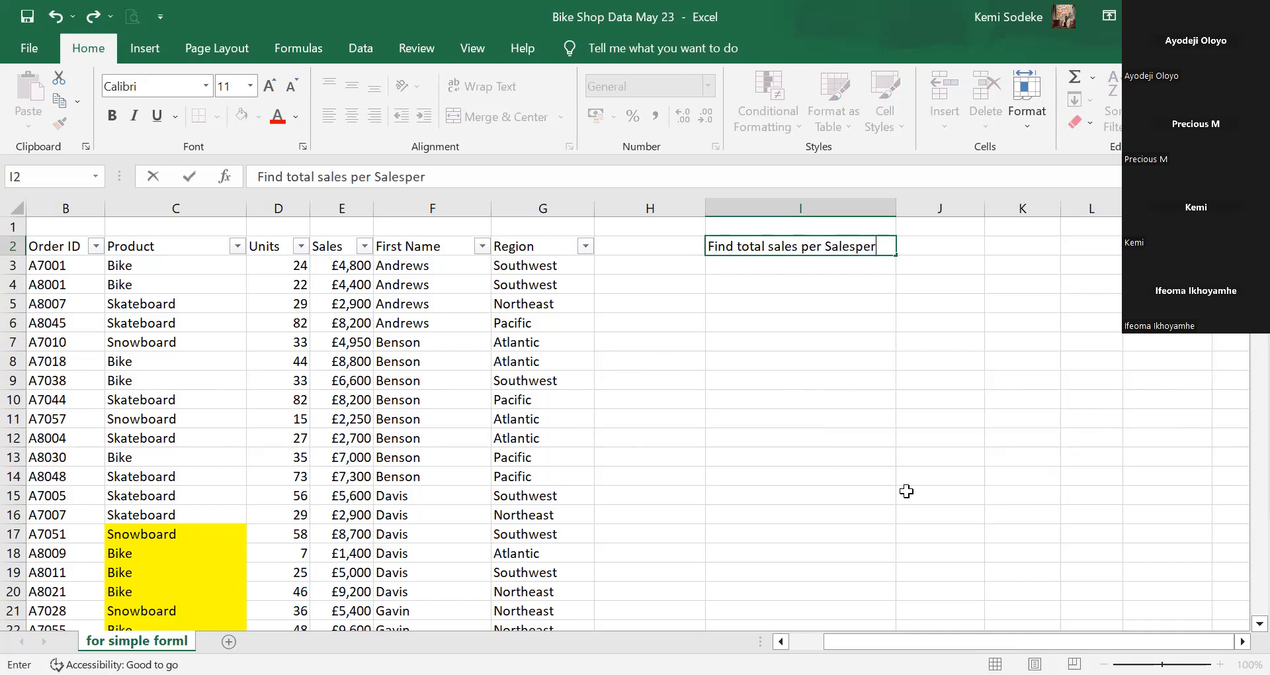
{"action": "type", "text": "son"}
{"action": "left_click", "coordinate": [933, 493]}
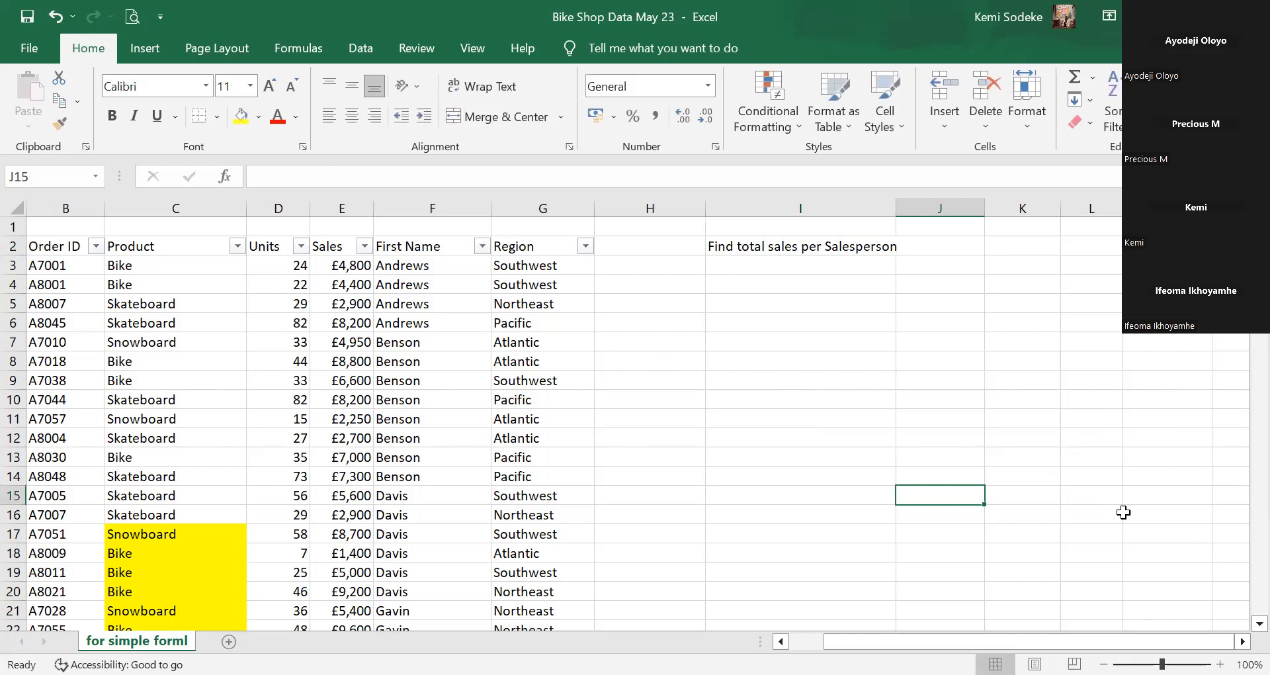
{"action": "left_click", "coordinate": [597, 329]}
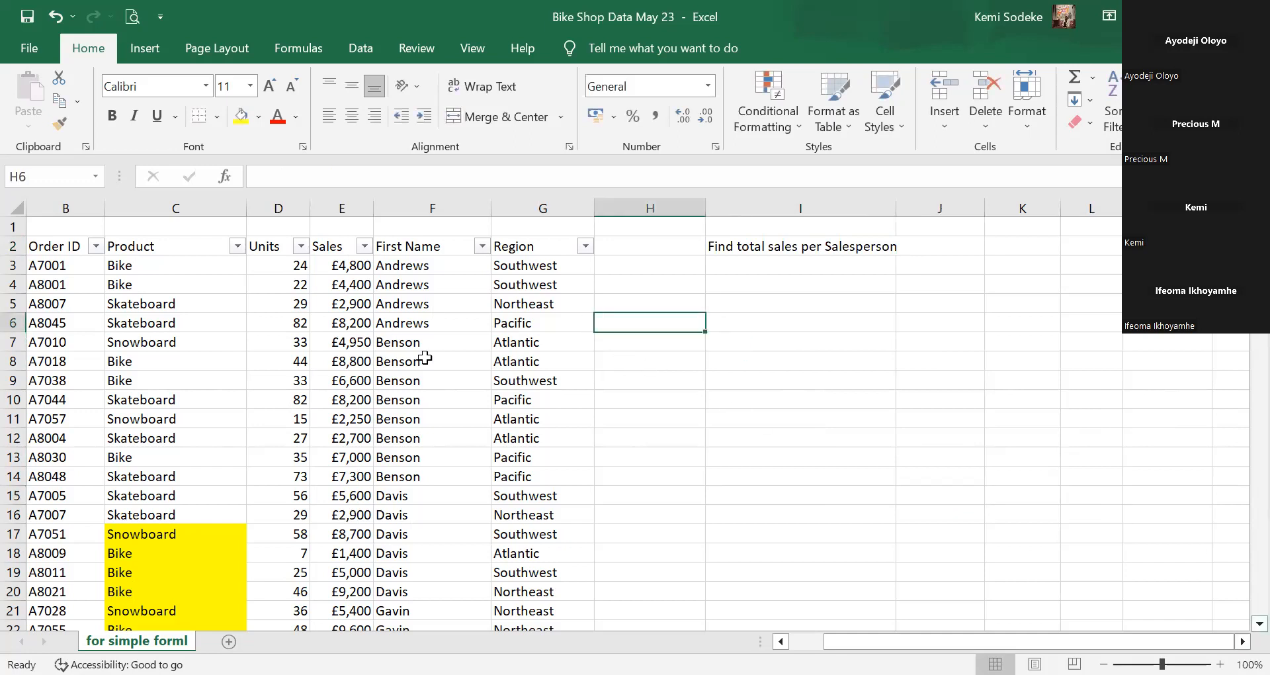
Select the sales table range A2:G117, from the Sale Date header to the last row.
{"action": "left_click", "coordinate": [433, 533]}
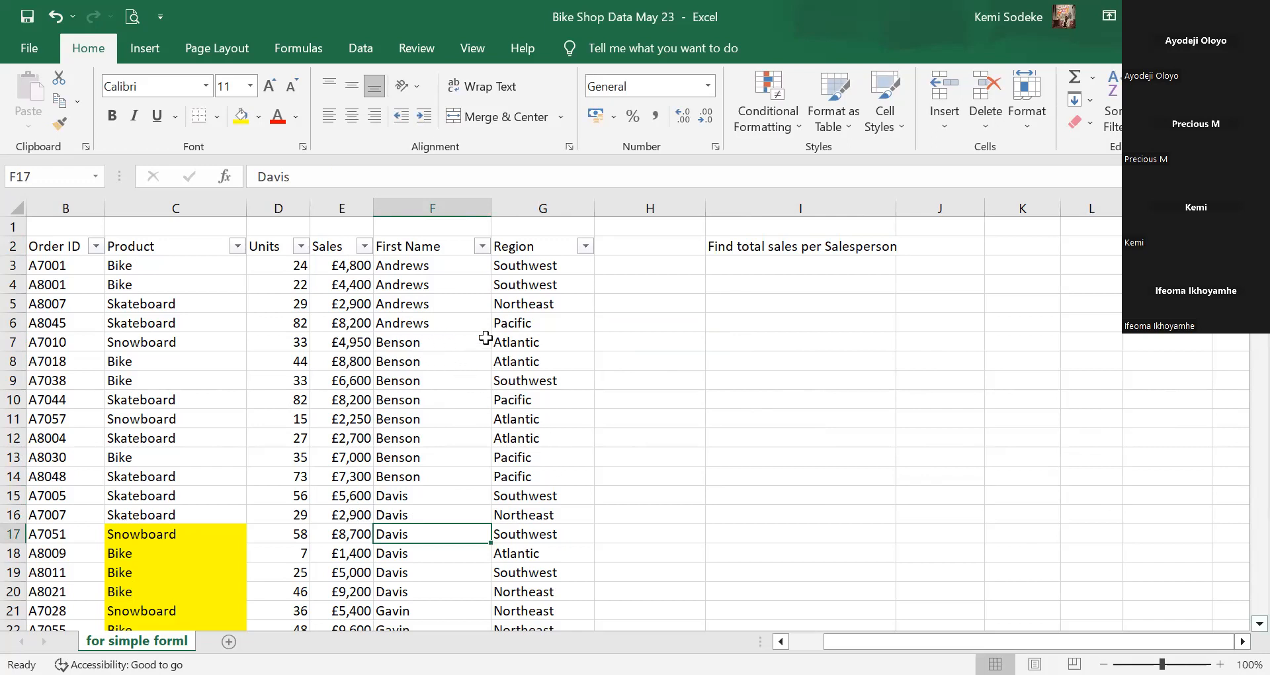
{"action": "left_click", "coordinate": [818, 639]}
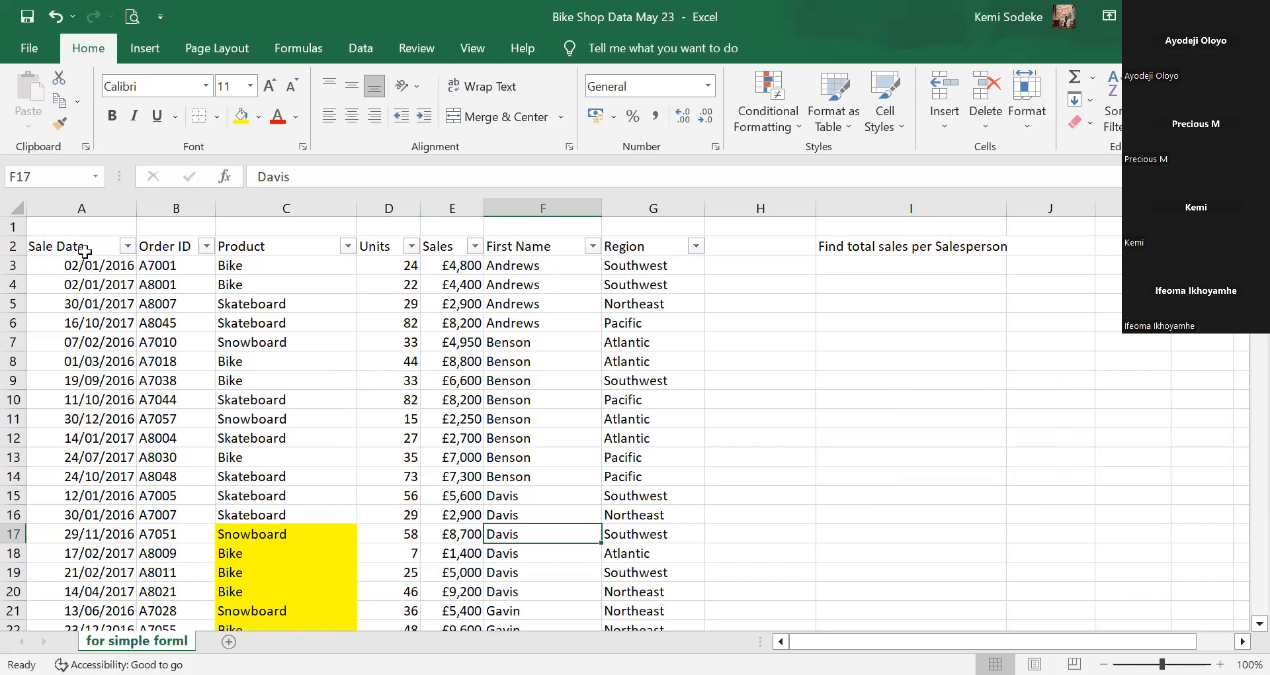
{"action": "left_click_drag", "start_coordinate": [54, 246], "coordinate": [645, 611]}
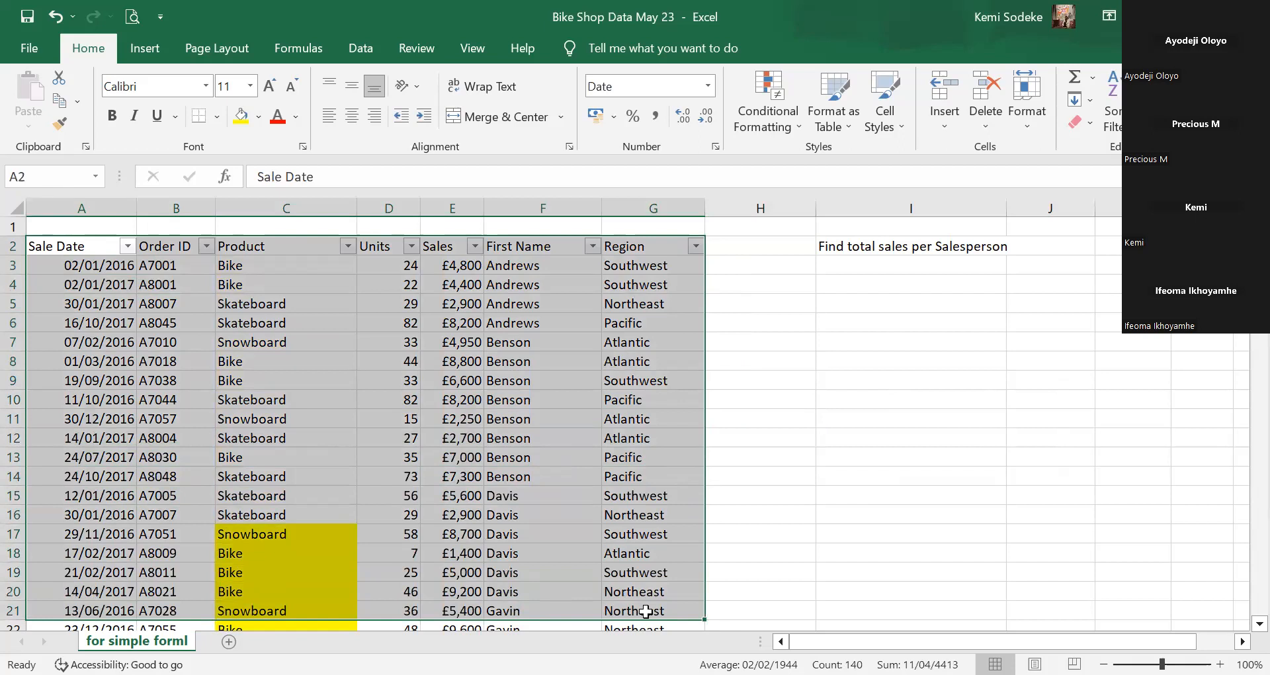
{"action": "key", "text": "ctrl+shift+Down"}
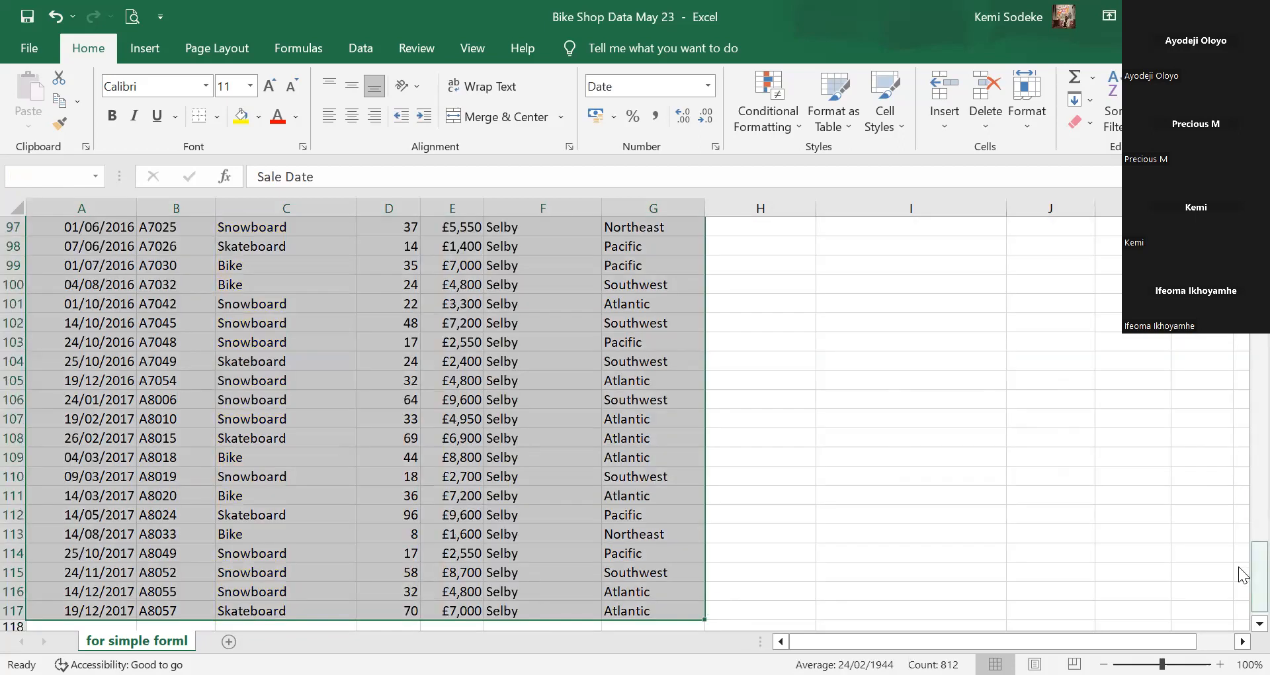
Return to the top of the sheet and bring up the Insert ribbon commands.
{"action": "left_click_drag", "start_coordinate": [1260, 567], "coordinate": [1259, 232]}
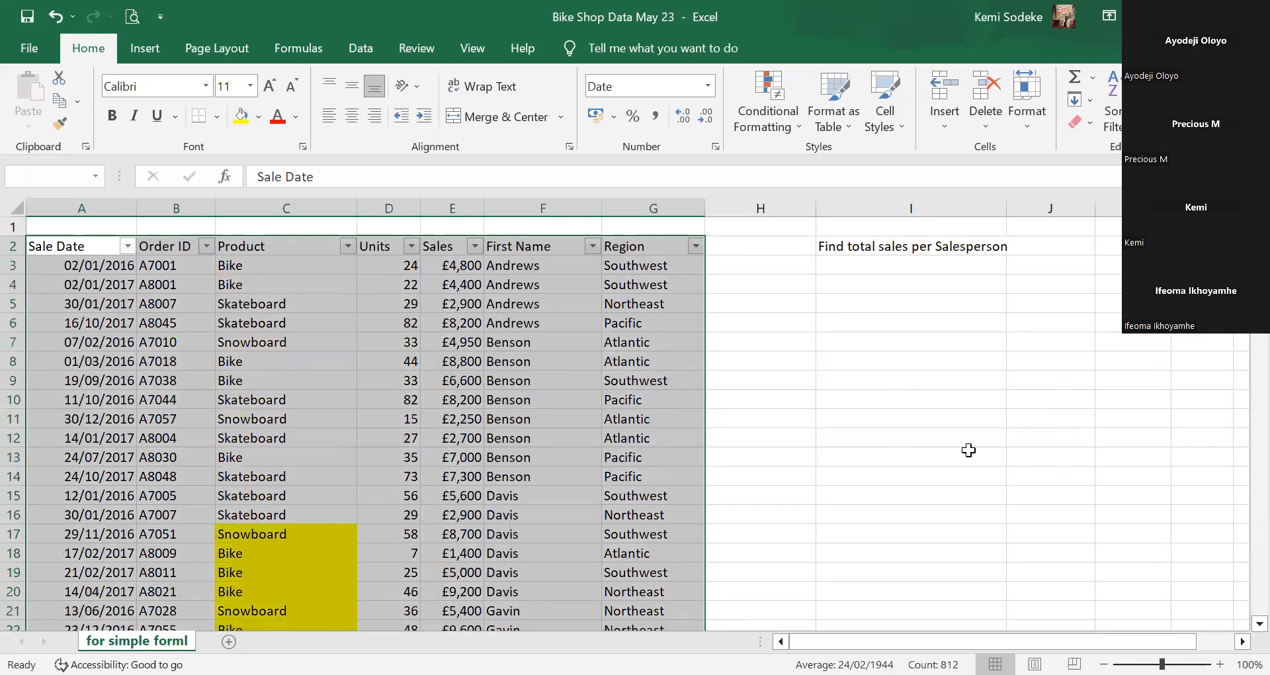
{"action": "left_click", "coordinate": [148, 52]}
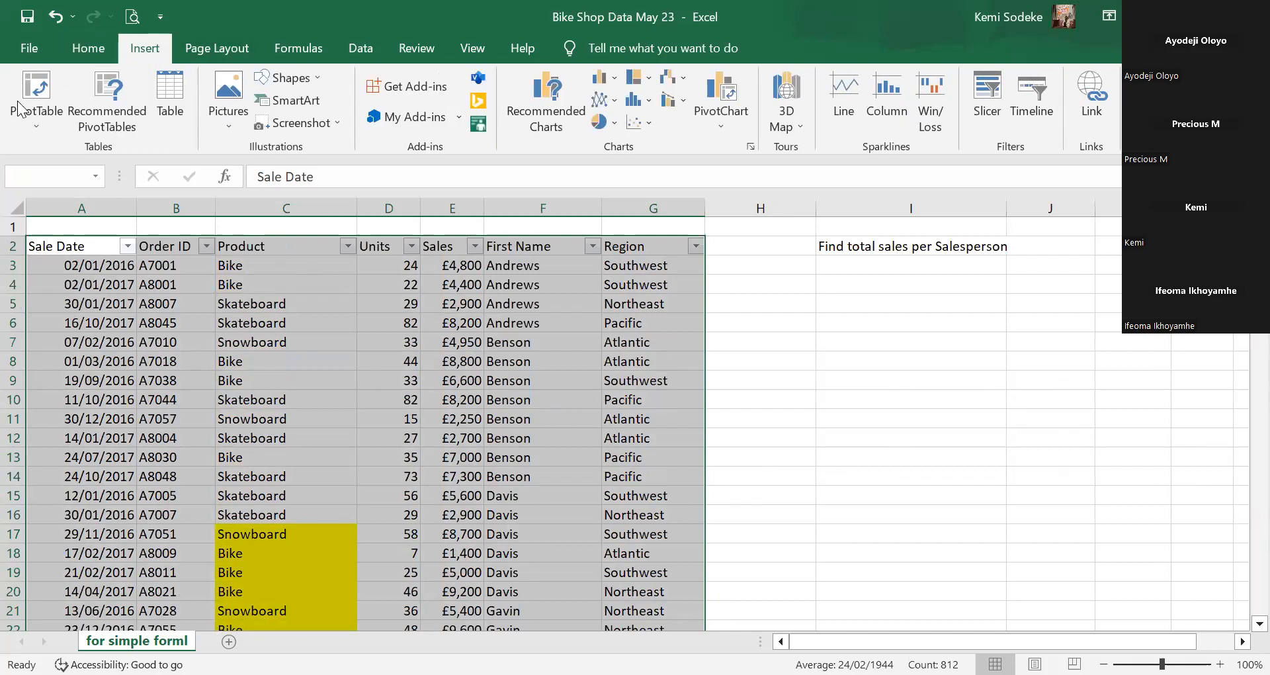
Insert a PivotTable from the sales table on the existing worksheet at location I4:J8.
{"action": "left_click", "coordinate": [45, 88]}
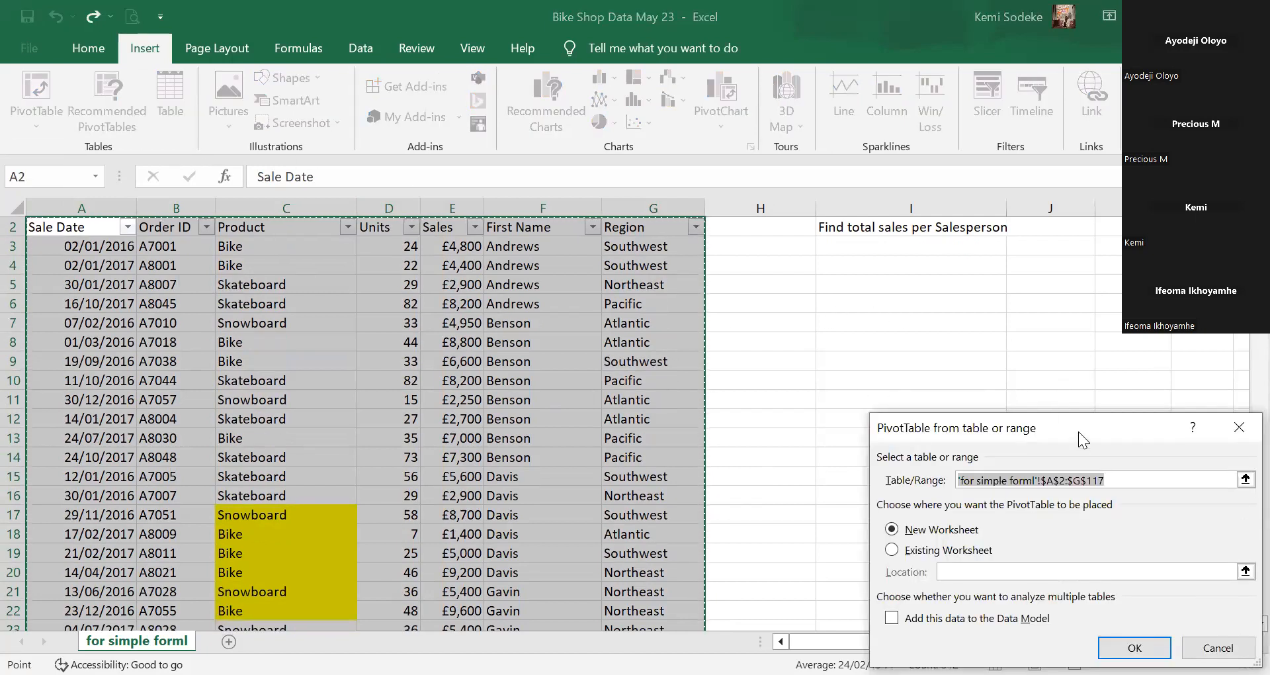
{"action": "left_click_drag", "start_coordinate": [1084, 435], "coordinate": [1030, 333]}
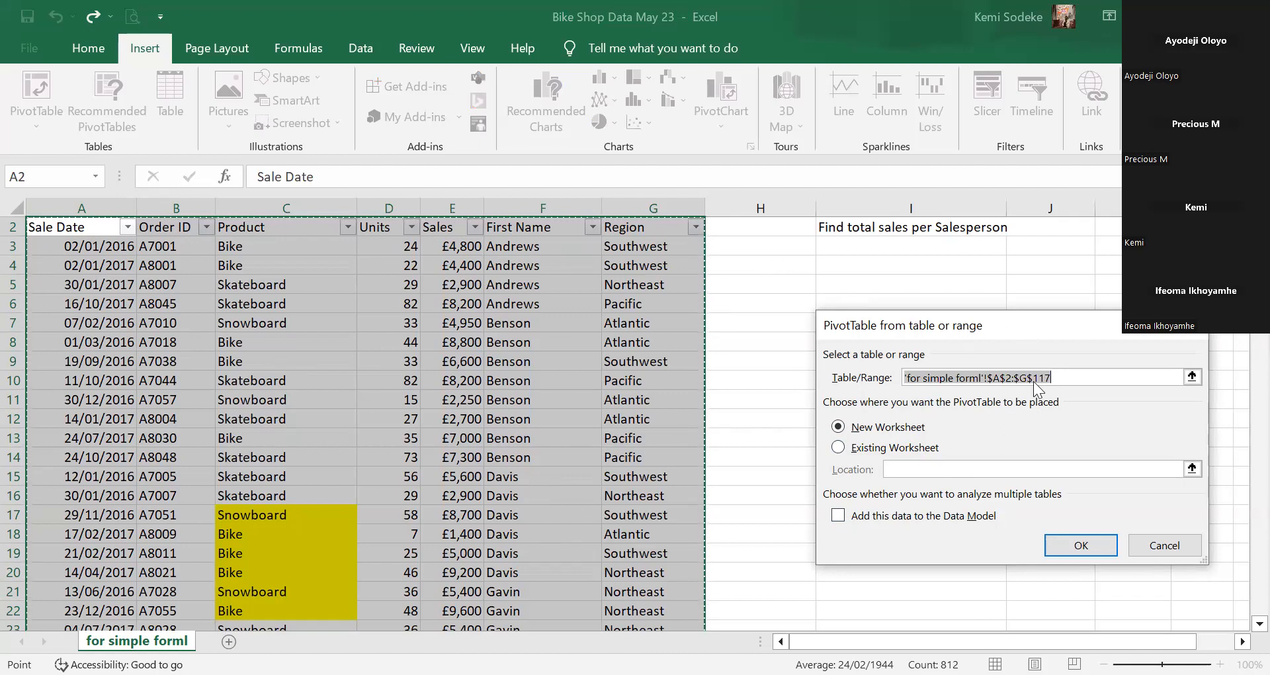
{"action": "left_click", "coordinate": [846, 505]}
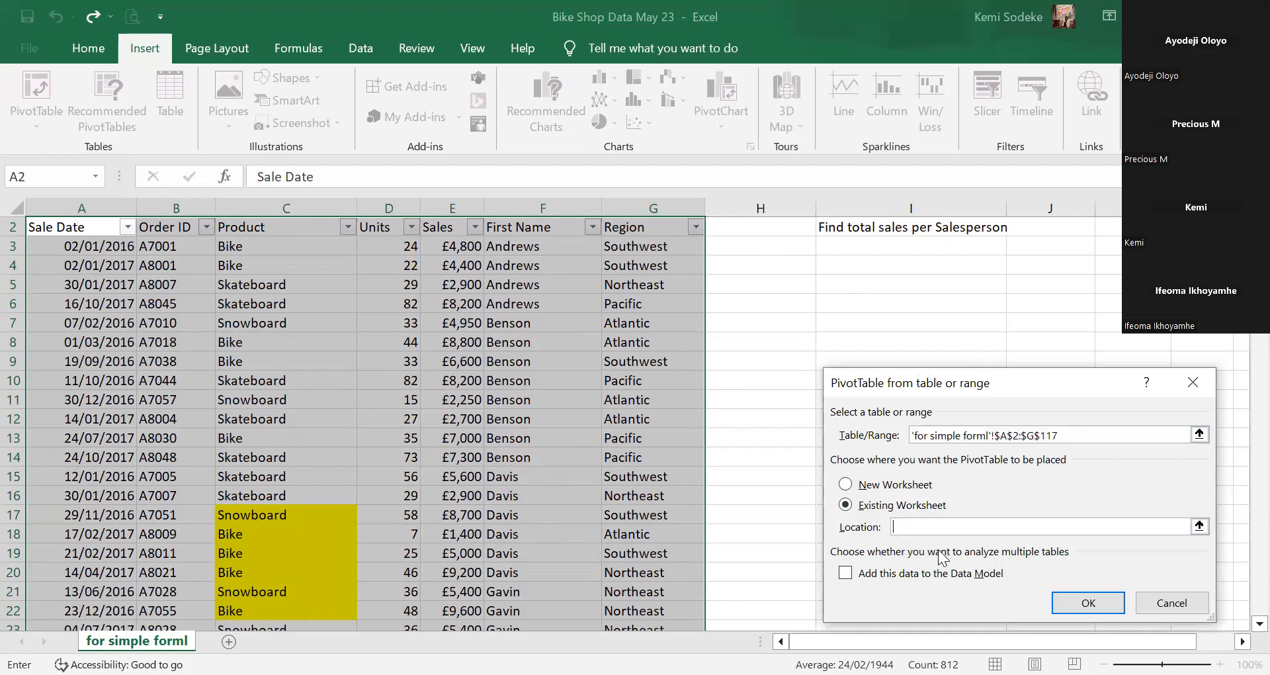
{"action": "left_click", "coordinate": [881, 263]}
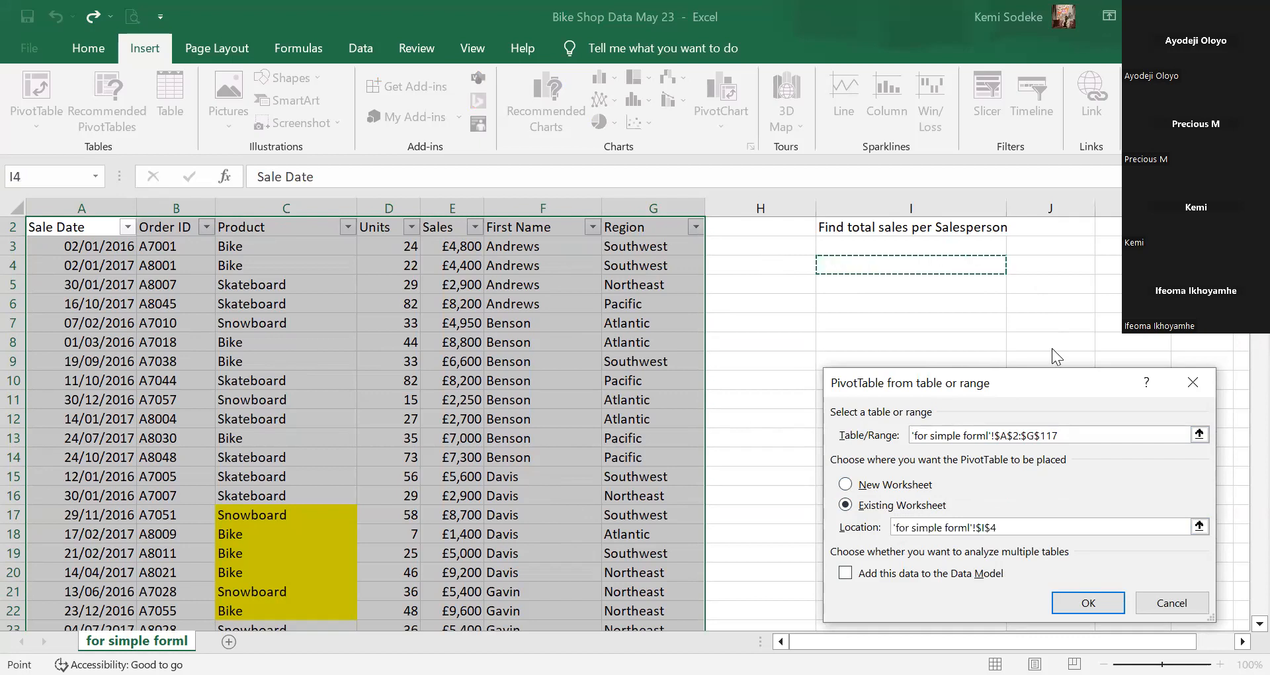
{"action": "key", "text": "shift+Down"}
{"action": "key", "text": "shift+Down"}
{"action": "key", "text": "shift+Down"}
{"action": "key", "text": "shift+Down"}
{"action": "key", "text": "shift+Right"}
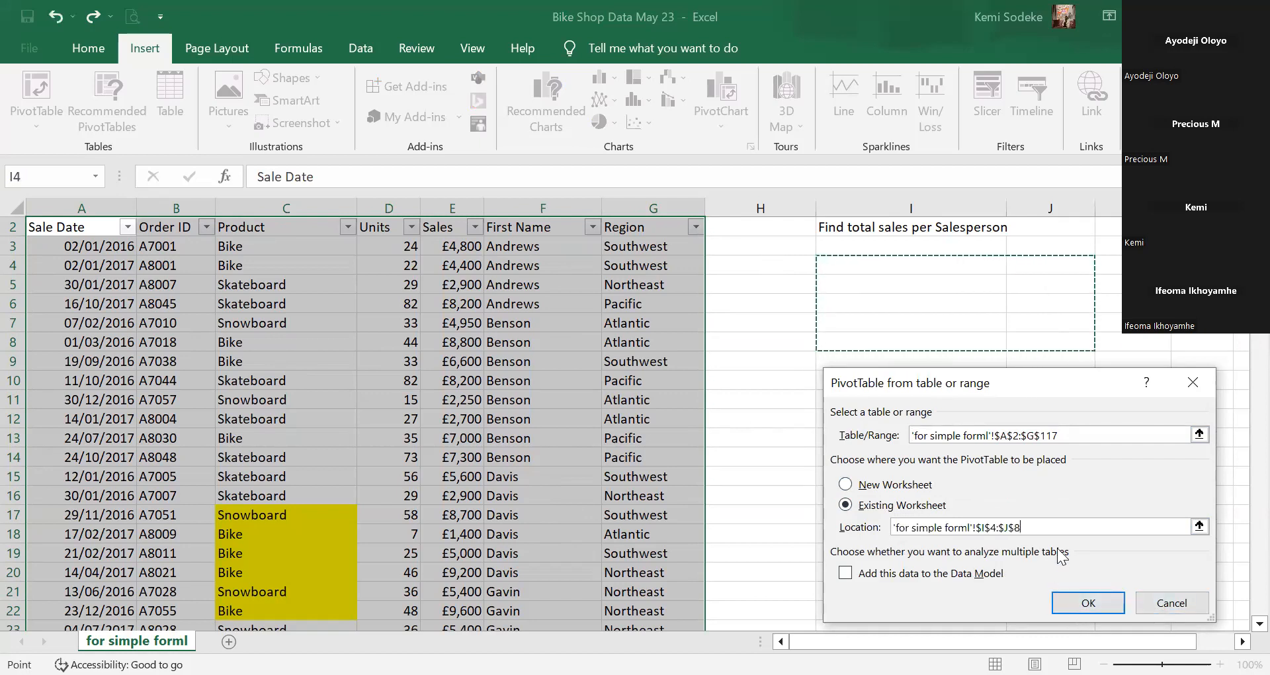
{"action": "left_click", "coordinate": [1092, 602]}
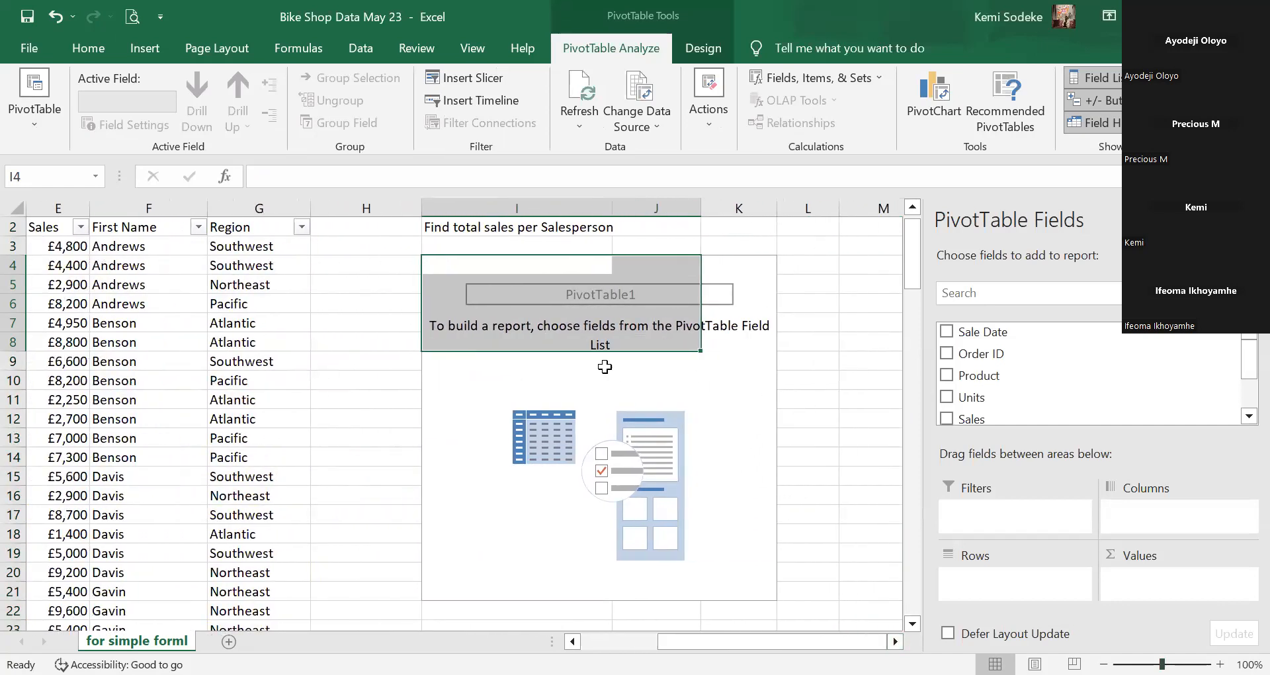
Add First Name to the PivotTable rows, listing Andrews through selby with a Grand Total.
{"action": "left_click", "coordinate": [716, 398]}
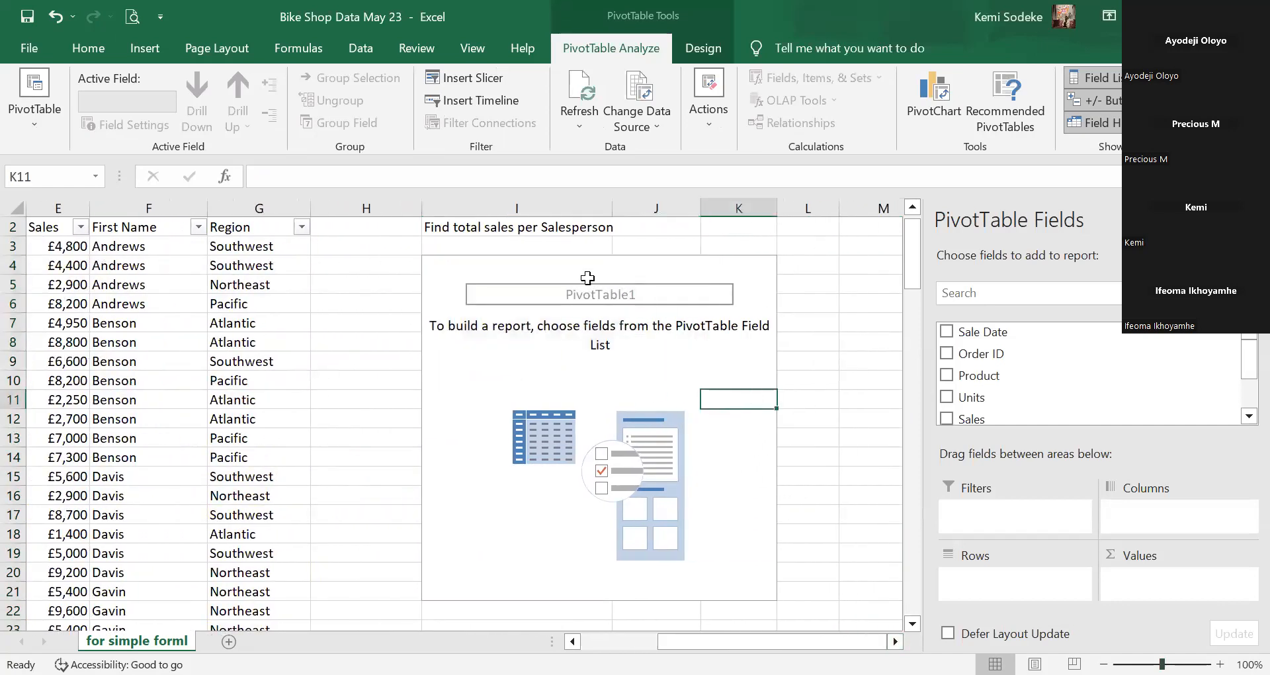
{"action": "left_click", "coordinate": [518, 268]}
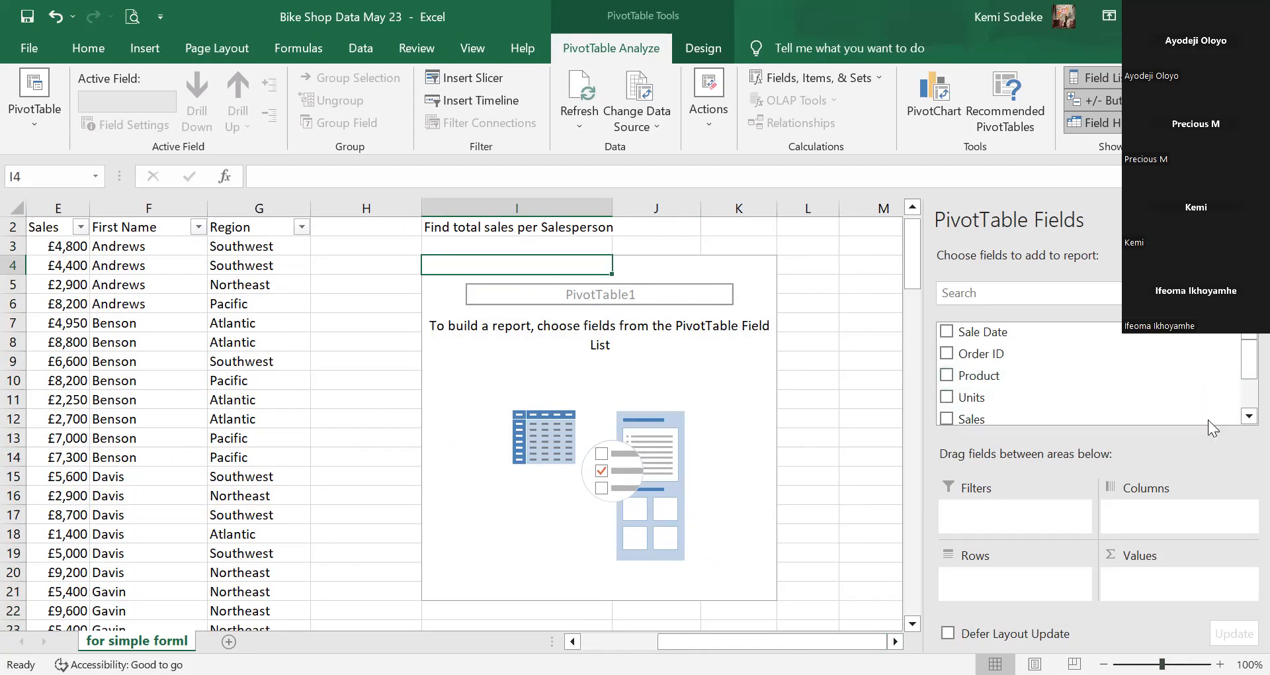
{"action": "left_click", "coordinate": [1242, 417]}
{"action": "left_click", "coordinate": [1248, 416]}
{"action": "left_click", "coordinate": [1248, 415]}
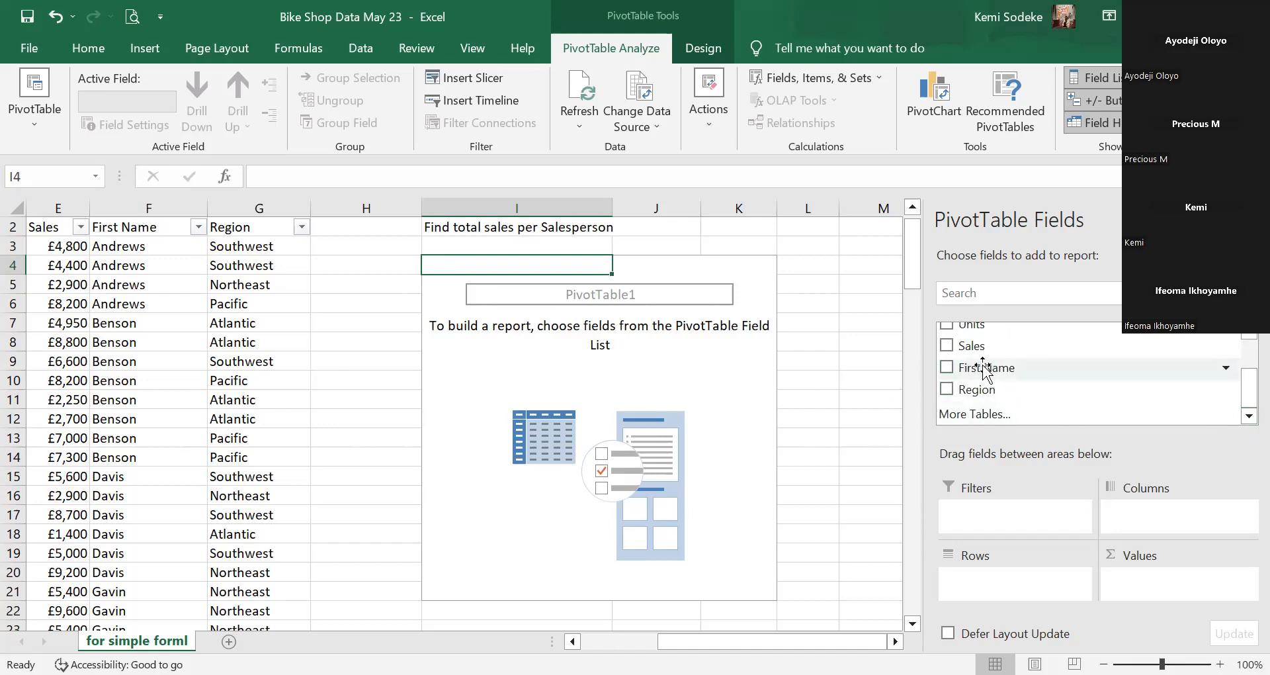
{"action": "left_click_drag", "start_coordinate": [1247, 395], "coordinate": [1243, 367]}
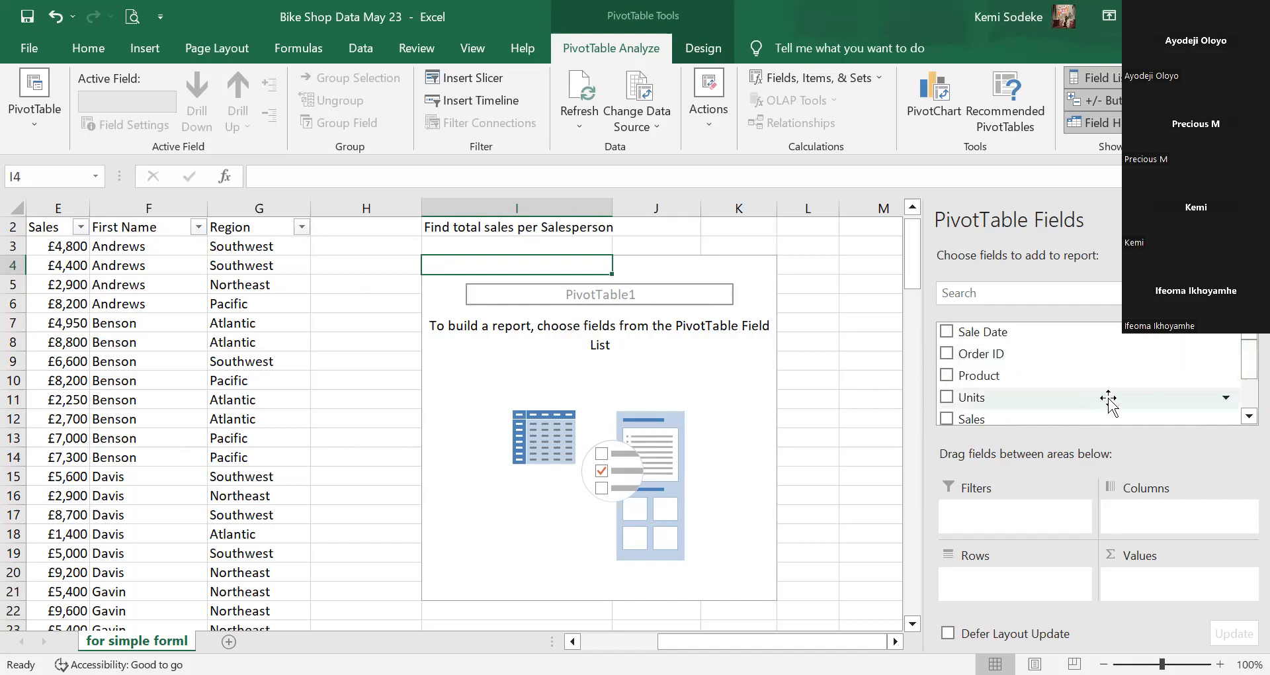
{"action": "mouse_move", "coordinate": [1249, 361]}
{"action": "left_mouse_down"}
{"action": "mouse_move", "coordinate": [1244, 395]}
{"action": "mouse_move", "coordinate": [1244, 361]}
{"action": "left_mouse_up"}
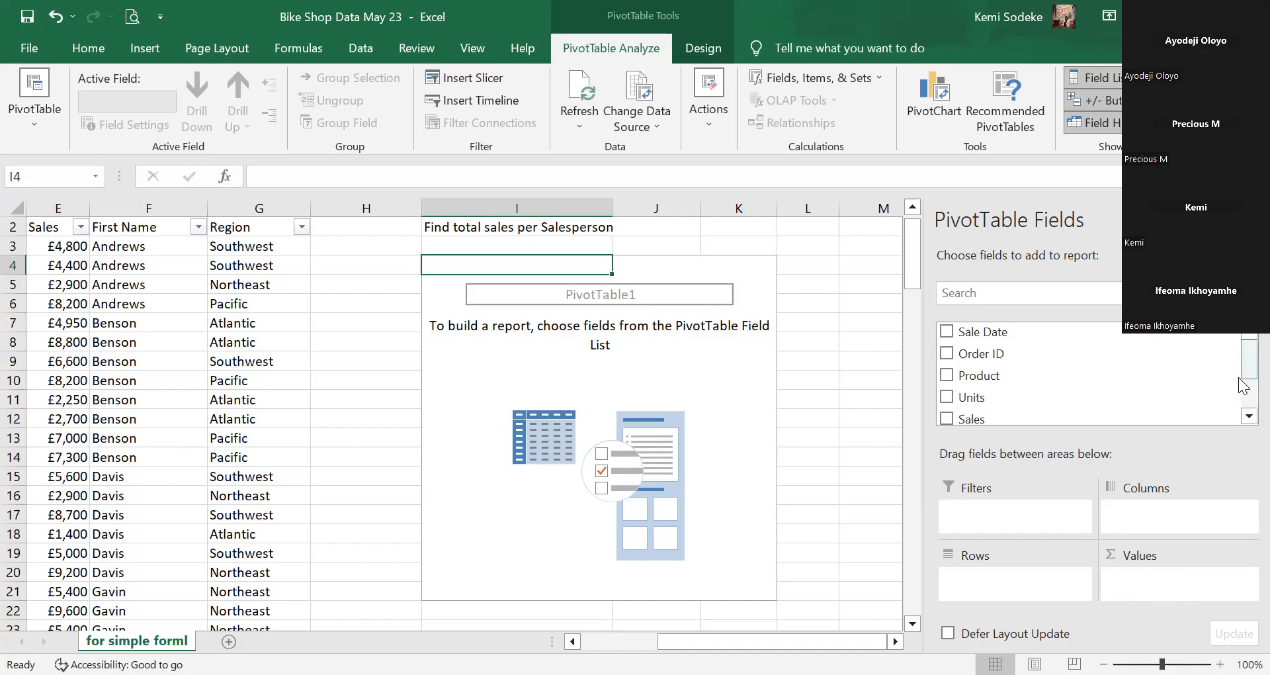
{"action": "left_click_drag", "start_coordinate": [1244, 372], "coordinate": [1244, 386]}
{"action": "left_click_drag", "start_coordinate": [980, 405], "coordinate": [1035, 590]}
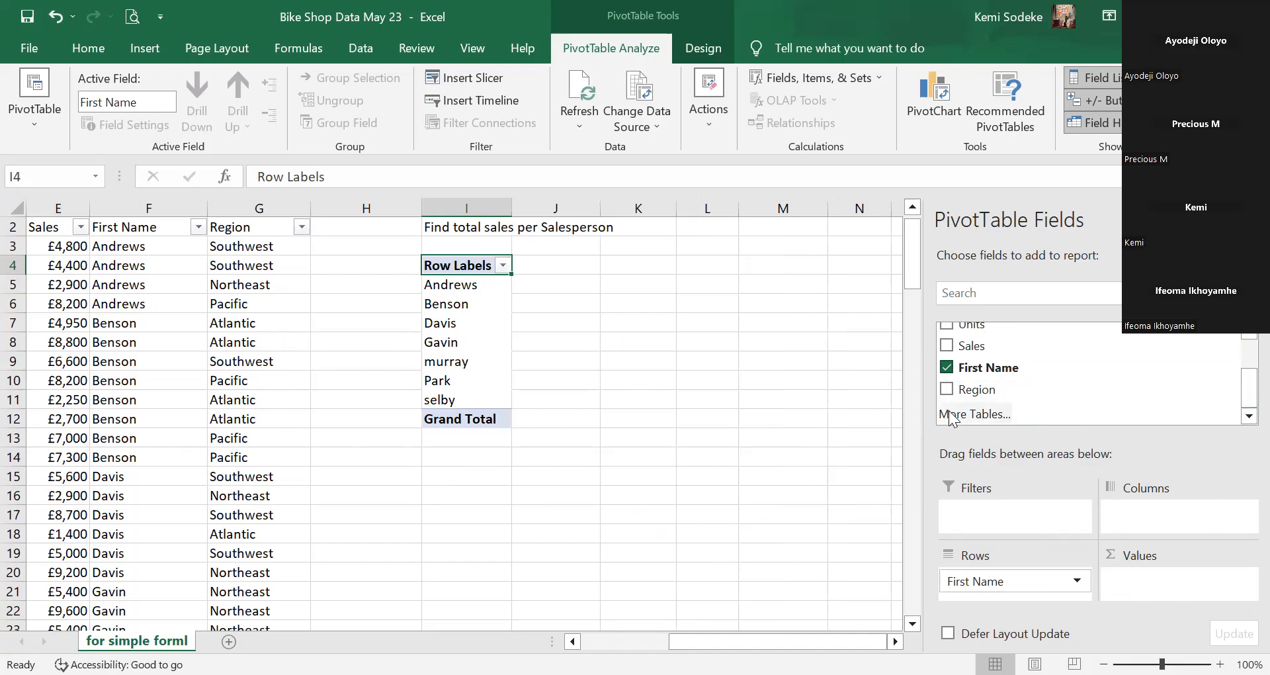
Add Sales as Sum of Sales values (Grand Total 645100) and open that field's options.
{"action": "left_click_drag", "start_coordinate": [967, 346], "coordinate": [1176, 589]}
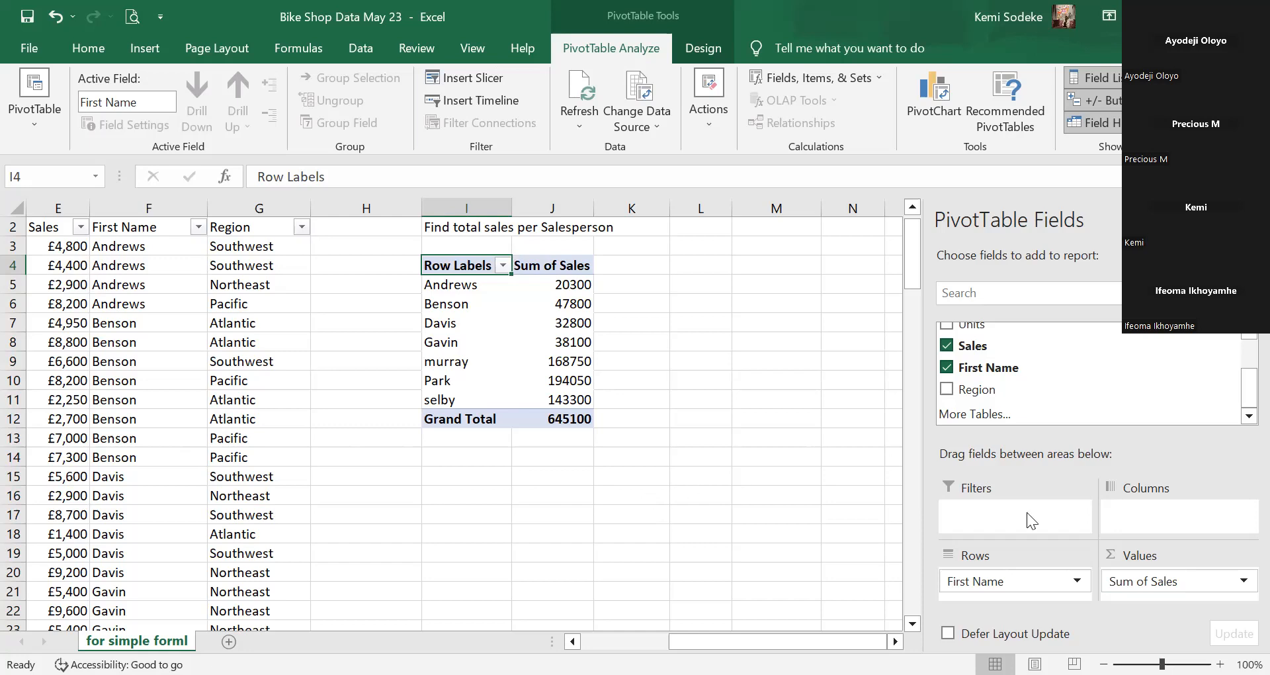
{"action": "left_click", "coordinate": [1194, 583]}
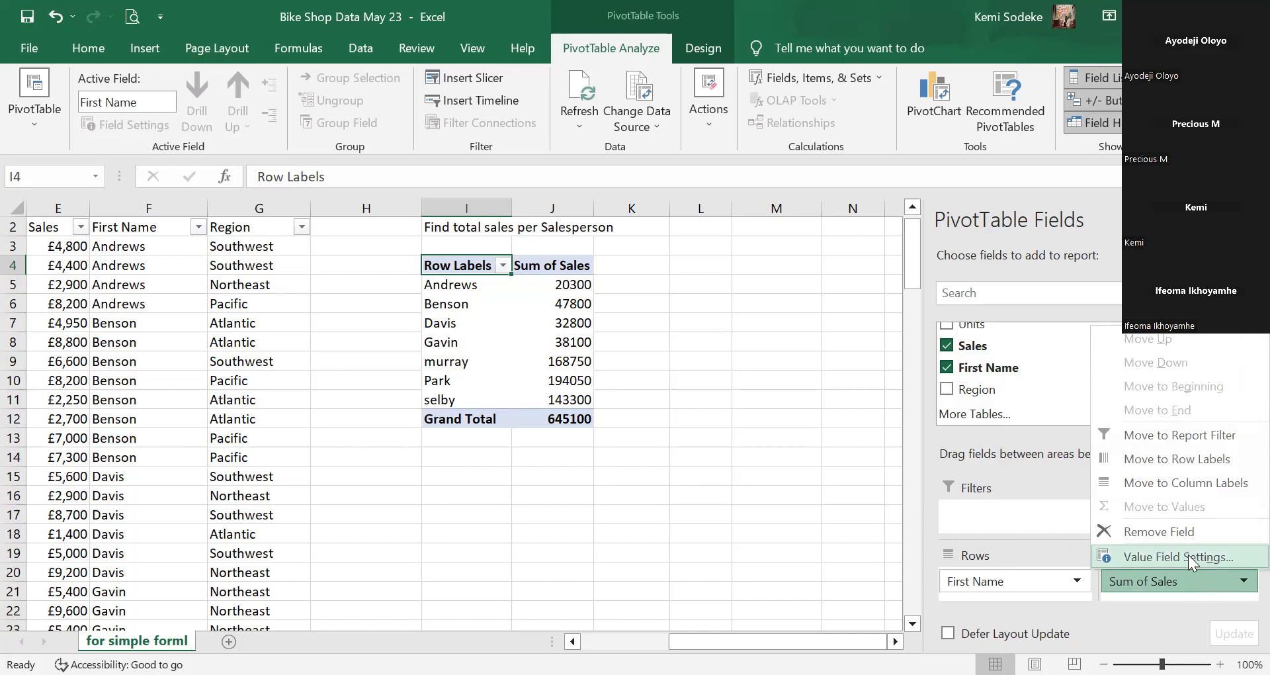
{"action": "left_click", "coordinate": [1210, 557]}
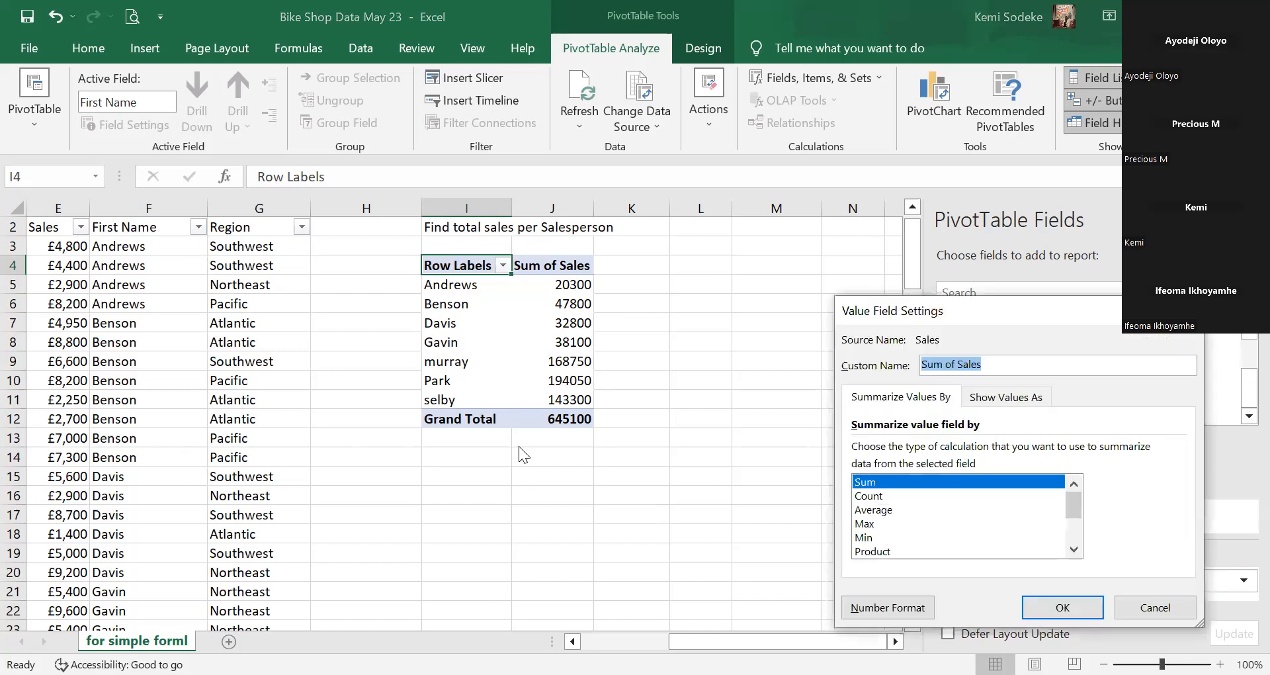
{"action": "mouse_move", "coordinate": [1070, 505]}
{"action": "left_mouse_down"}
{"action": "mouse_move", "coordinate": [1072, 532]}
{"action": "mouse_move", "coordinate": [1073, 506]}
{"action": "left_mouse_up"}
{"action": "left_click", "coordinate": [1073, 550]}
{"action": "left_click", "coordinate": [1073, 549]}
{"action": "left_click", "coordinate": [1073, 549]}
{"action": "left_click", "coordinate": [1074, 549]}
{"action": "left_click", "coordinate": [1073, 549]}
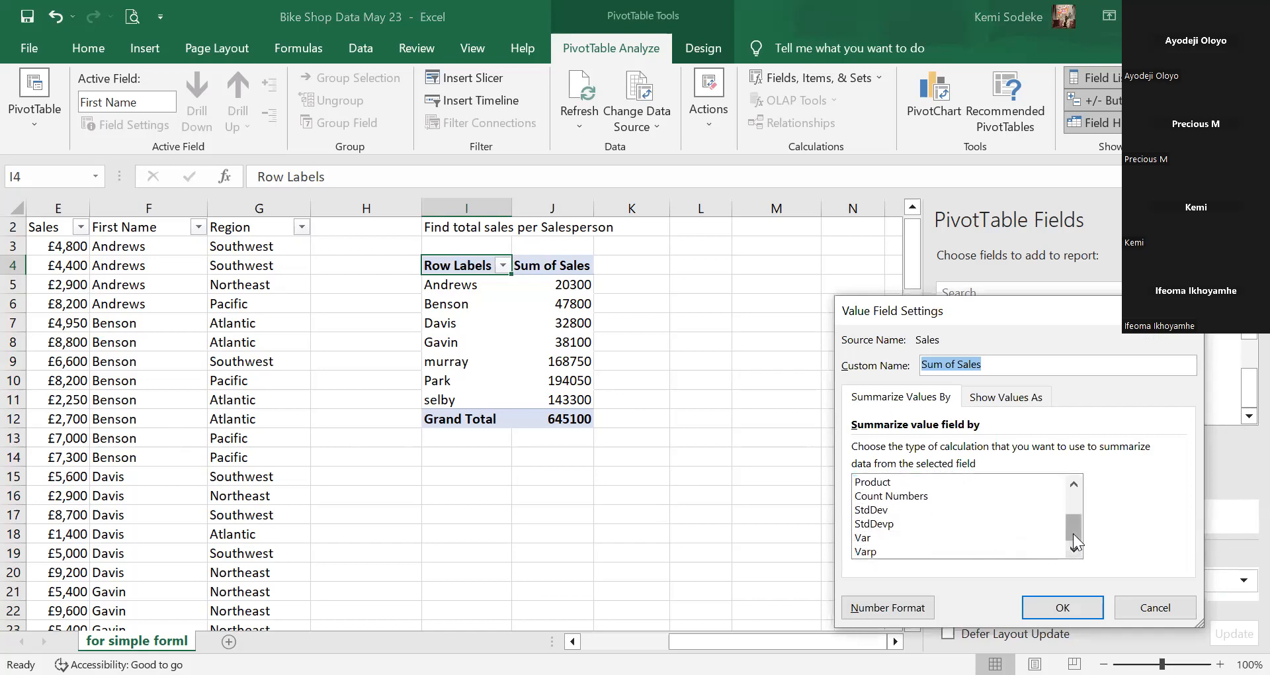
{"action": "left_click_drag", "start_coordinate": [1073, 534], "coordinate": [1070, 502]}
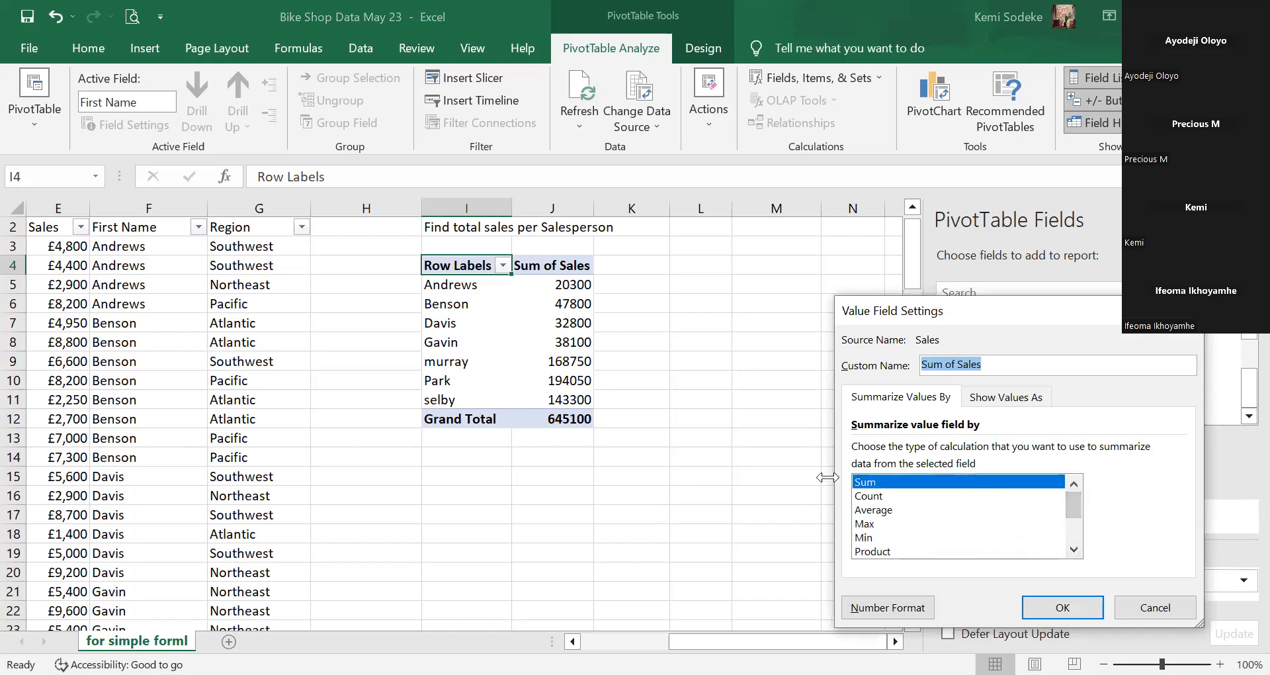
{"action": "left_click", "coordinate": [1065, 610]}
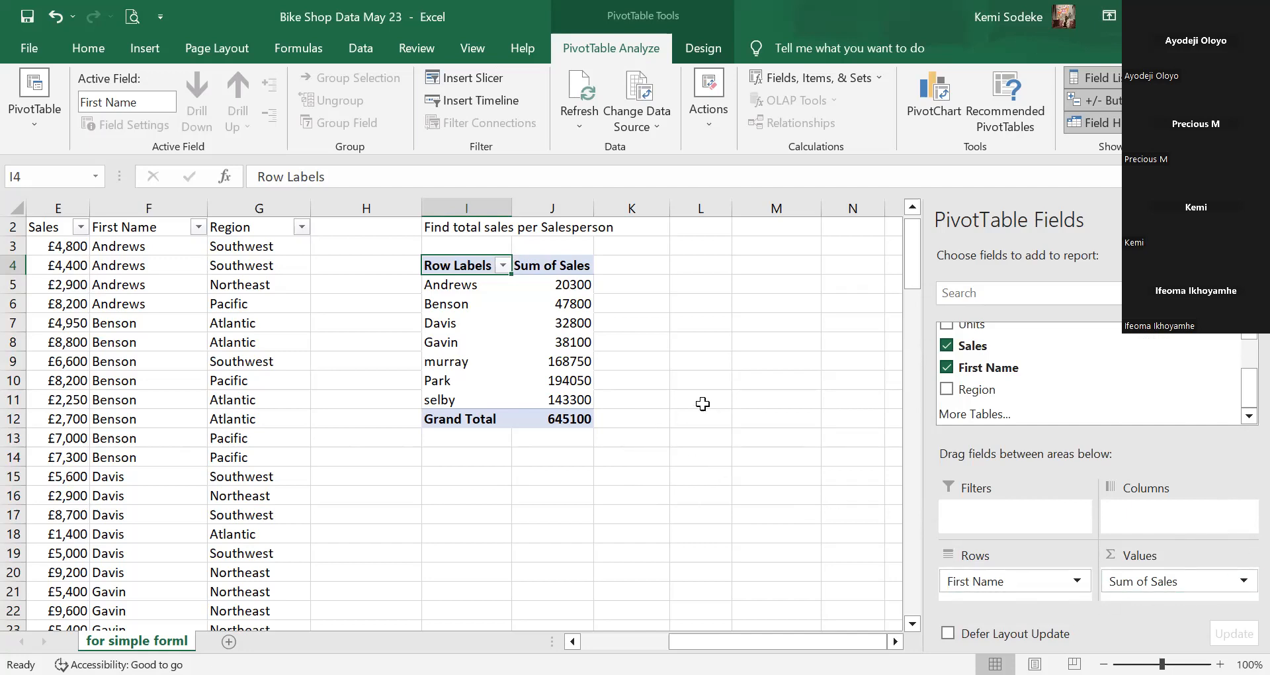
{"action": "left_click", "coordinate": [678, 357]}
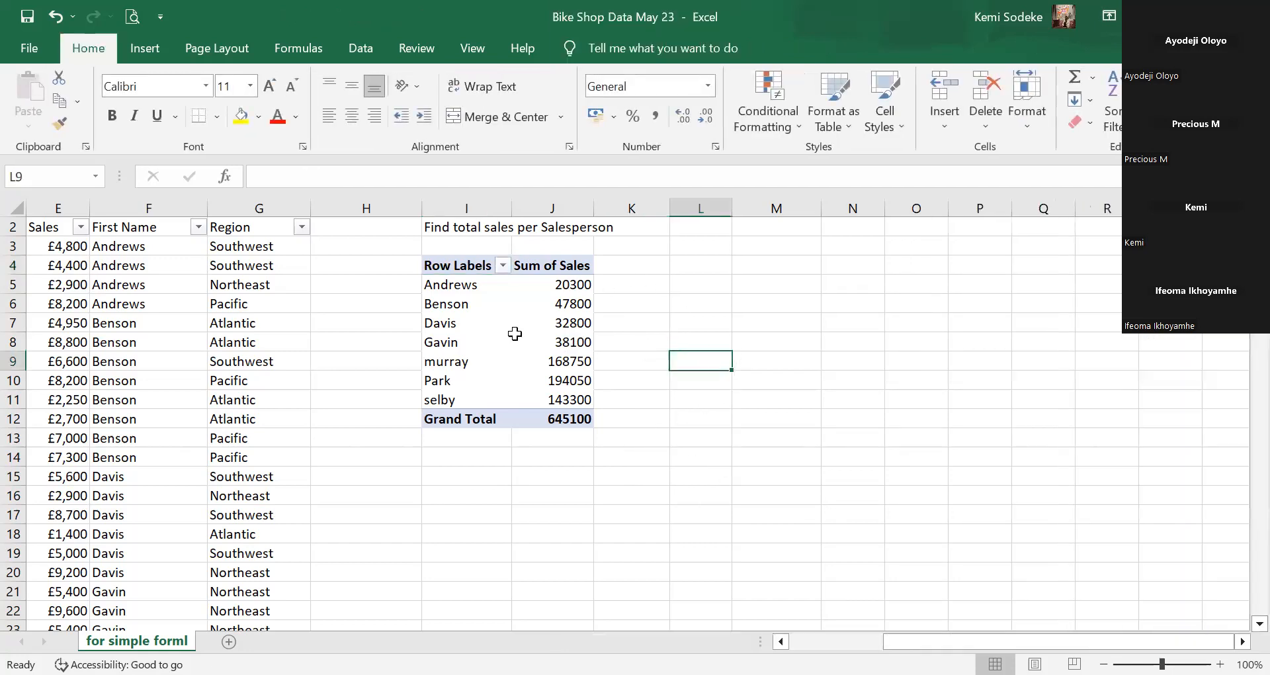
{"action": "left_click", "coordinate": [582, 341]}
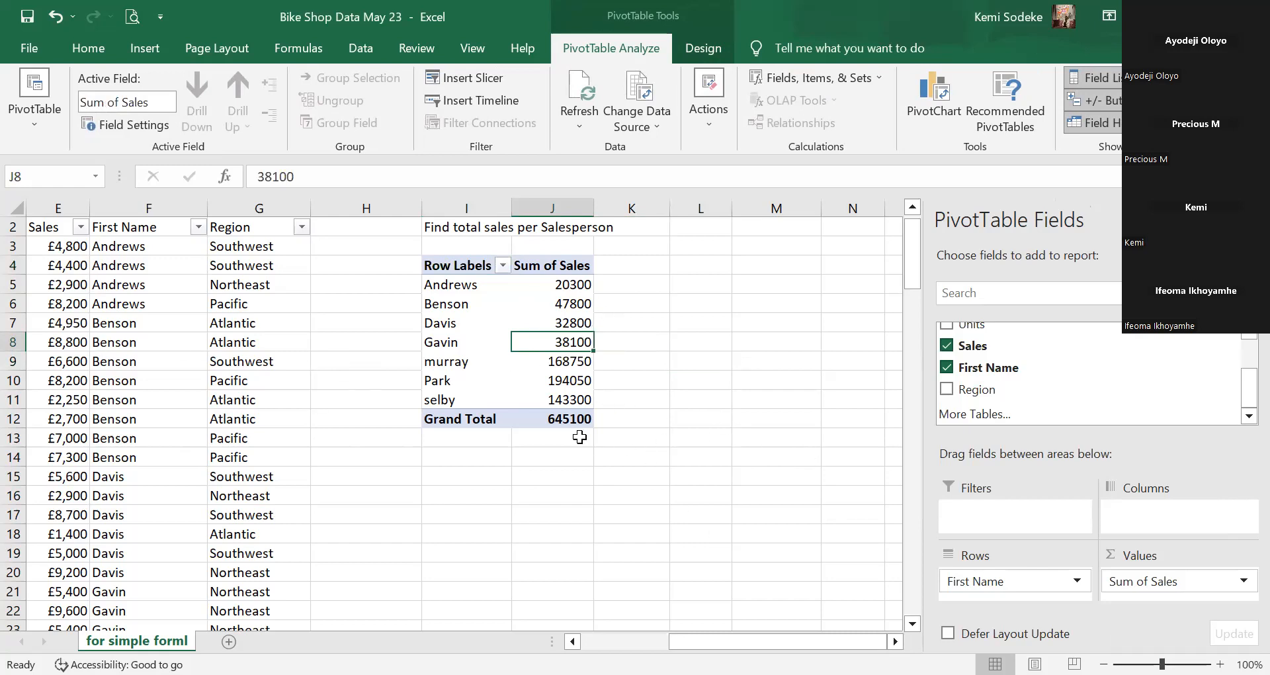
{"action": "left_click", "coordinate": [570, 420]}
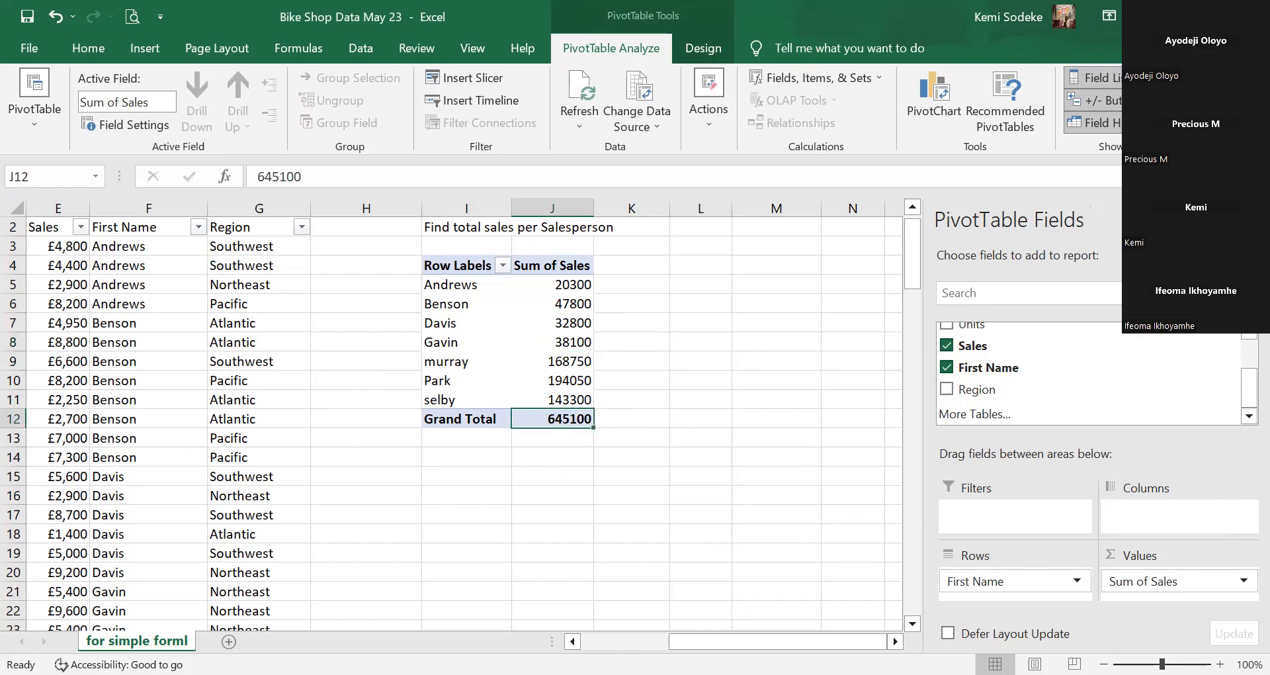
{"action": "scroll", "coordinate": [457, 251], "scroll_direction": "left", "scroll_amount": 4}
{"action": "left_click", "coordinate": [452, 253]}
{"action": "left_click_drag", "start_coordinate": [452, 254], "coordinate": [450, 446]}
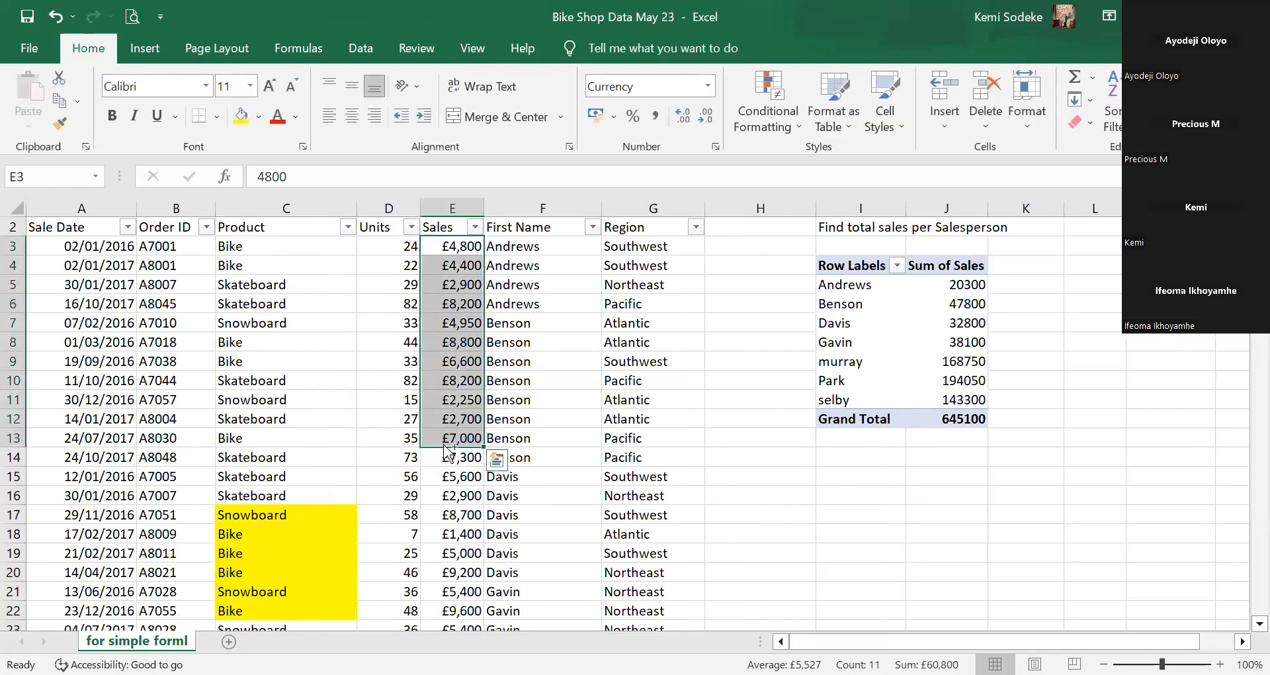
{"action": "key", "text": "ctrl+shift+Down"}
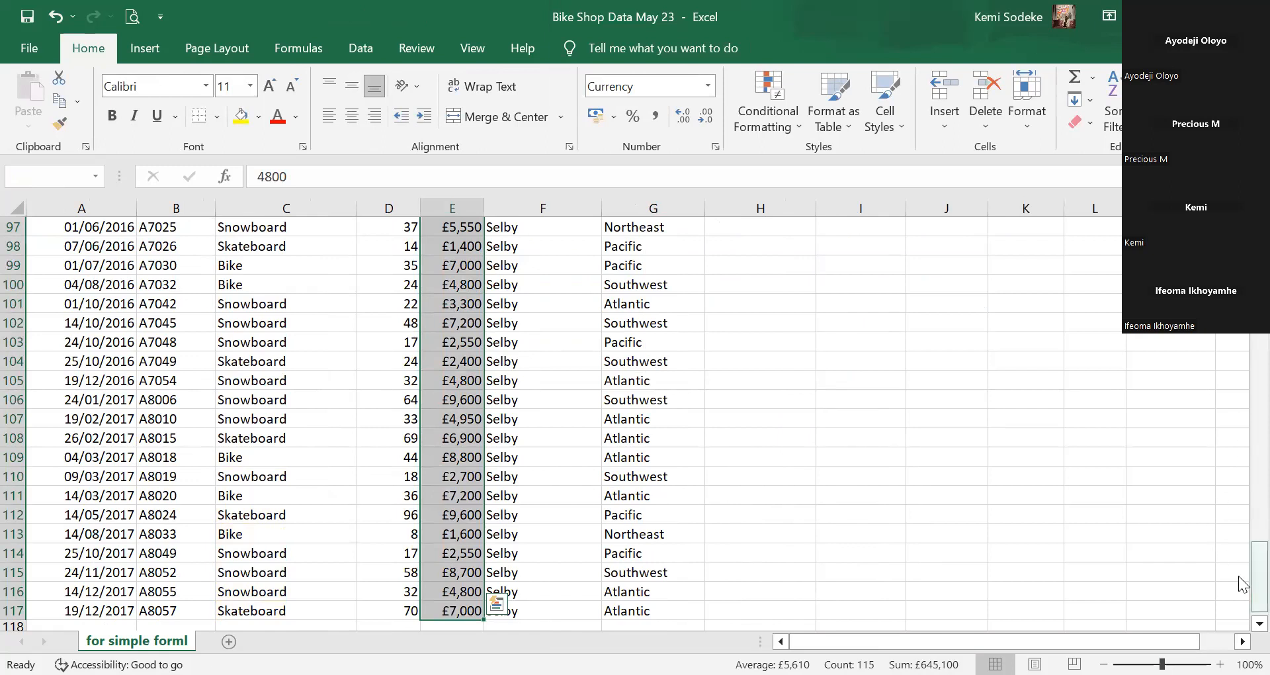
{"action": "left_click_drag", "start_coordinate": [1244, 584], "coordinate": [1238, 496]}
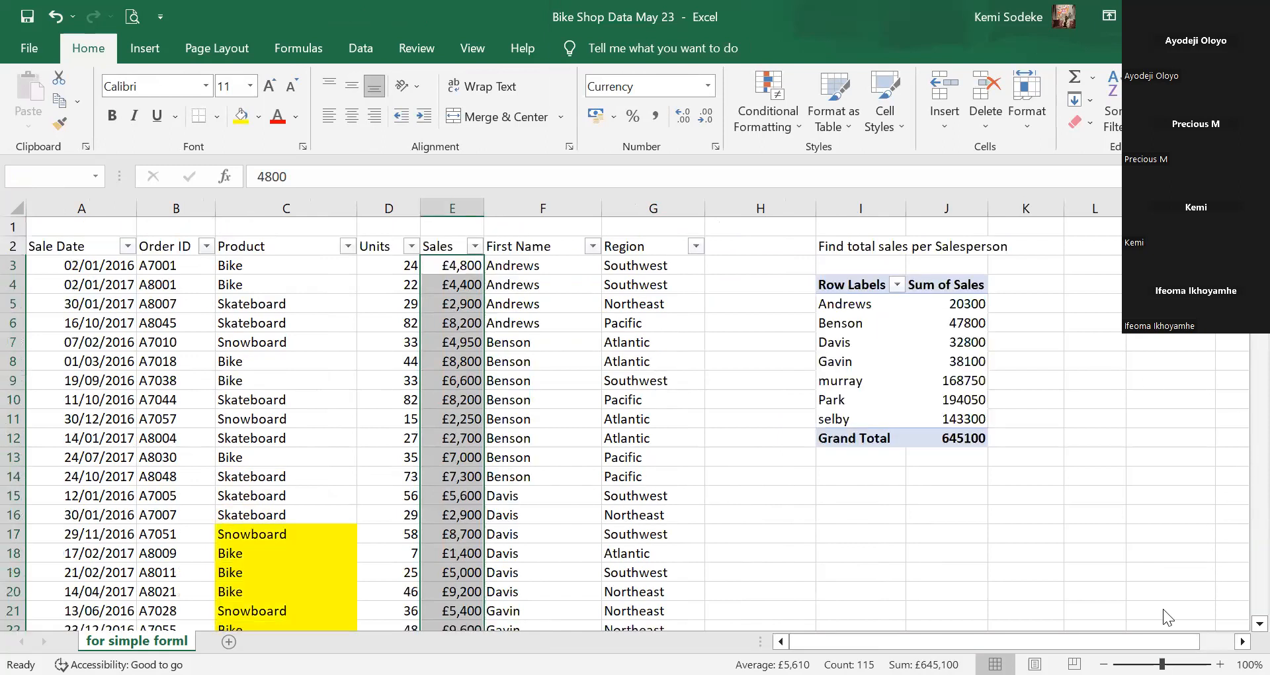
{"action": "left_click", "coordinate": [1243, 642]}
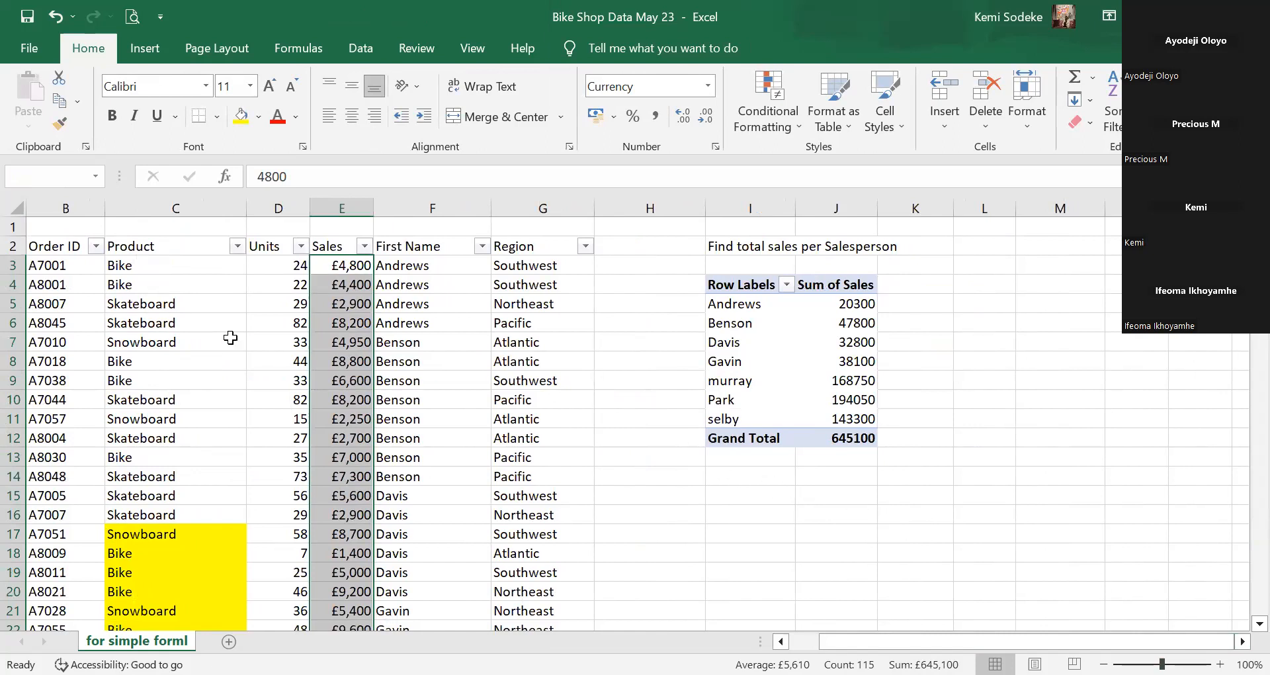
{"action": "left_click_drag", "start_coordinate": [177, 342], "coordinate": [179, 361]}
{"action": "left_click", "coordinate": [180, 340]}
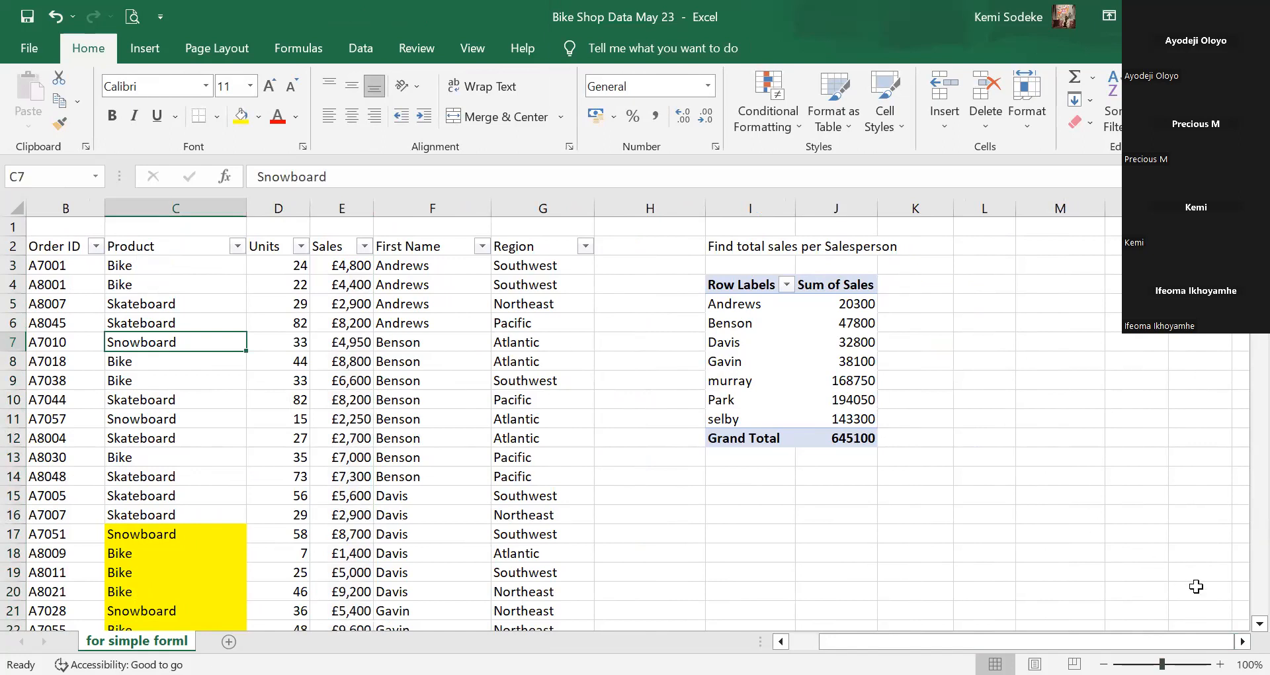
Select Davis and murray in the PivotTable, then close and reopen the field list from PivotTable Analyze.
{"action": "left_click", "coordinate": [1243, 641]}
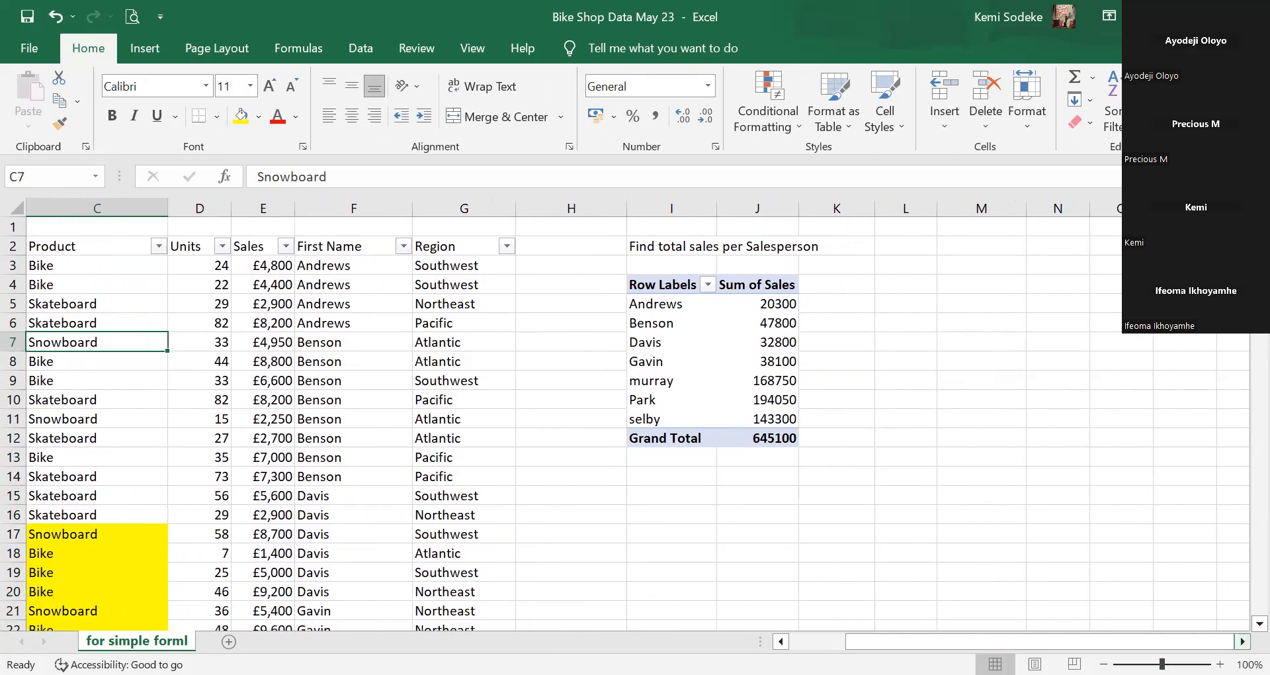
{"action": "left_click", "coordinate": [1243, 641]}
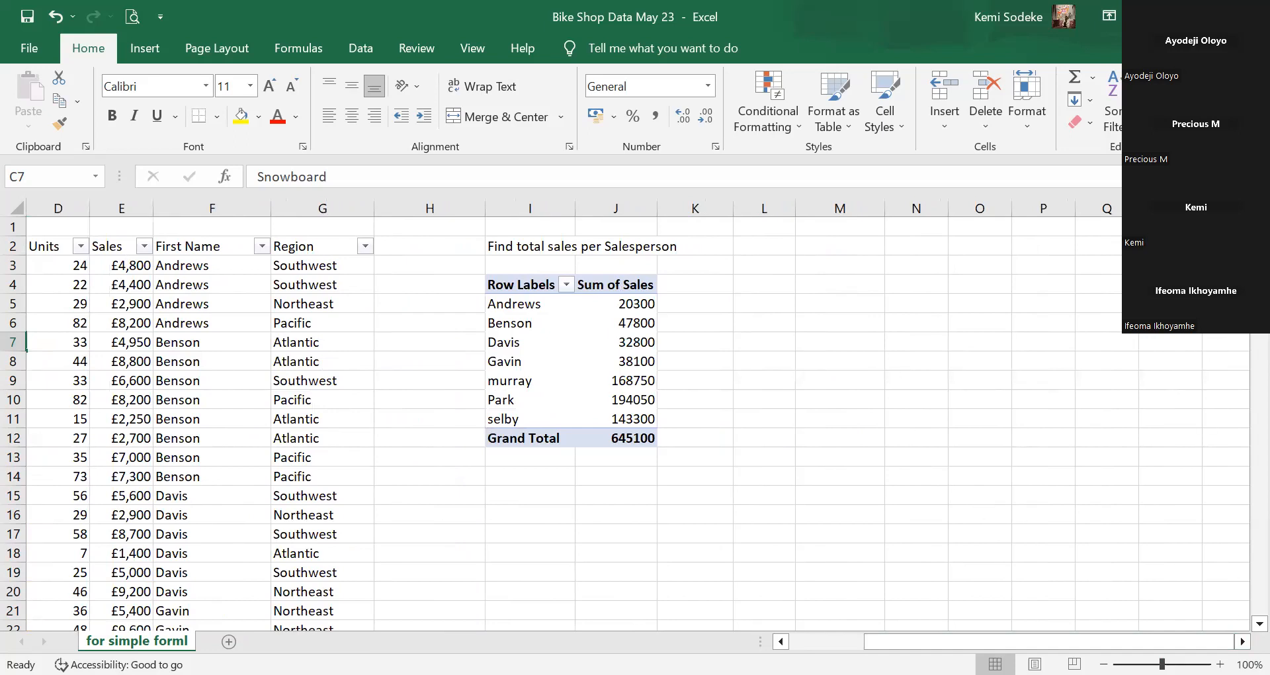
{"action": "left_click", "coordinate": [537, 348]}
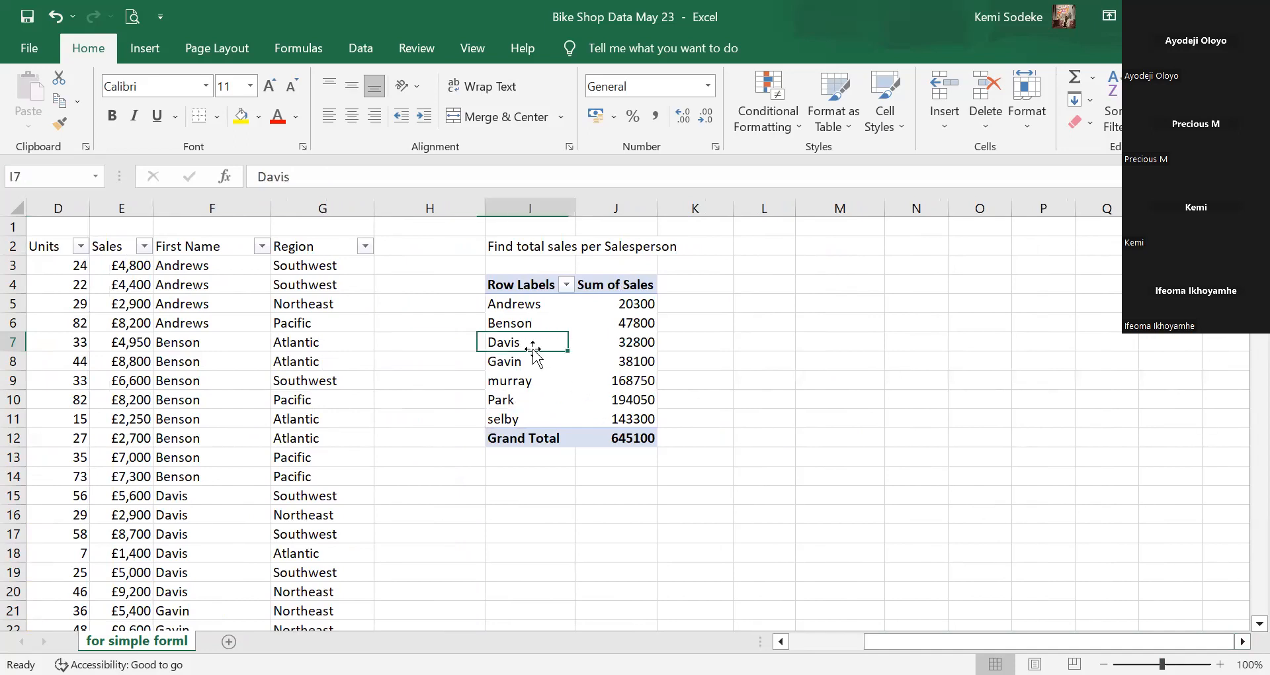
{"action": "left_click", "coordinate": [551, 385]}
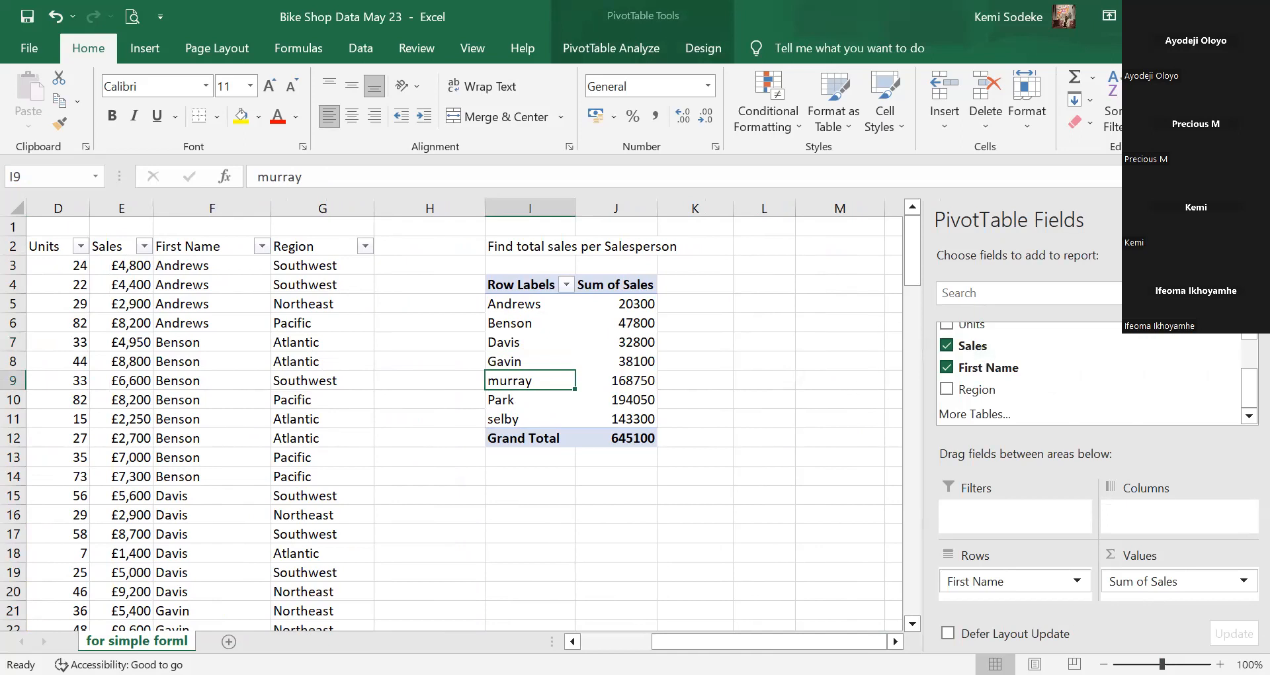
{"action": "left_click", "coordinate": [1248, 220]}
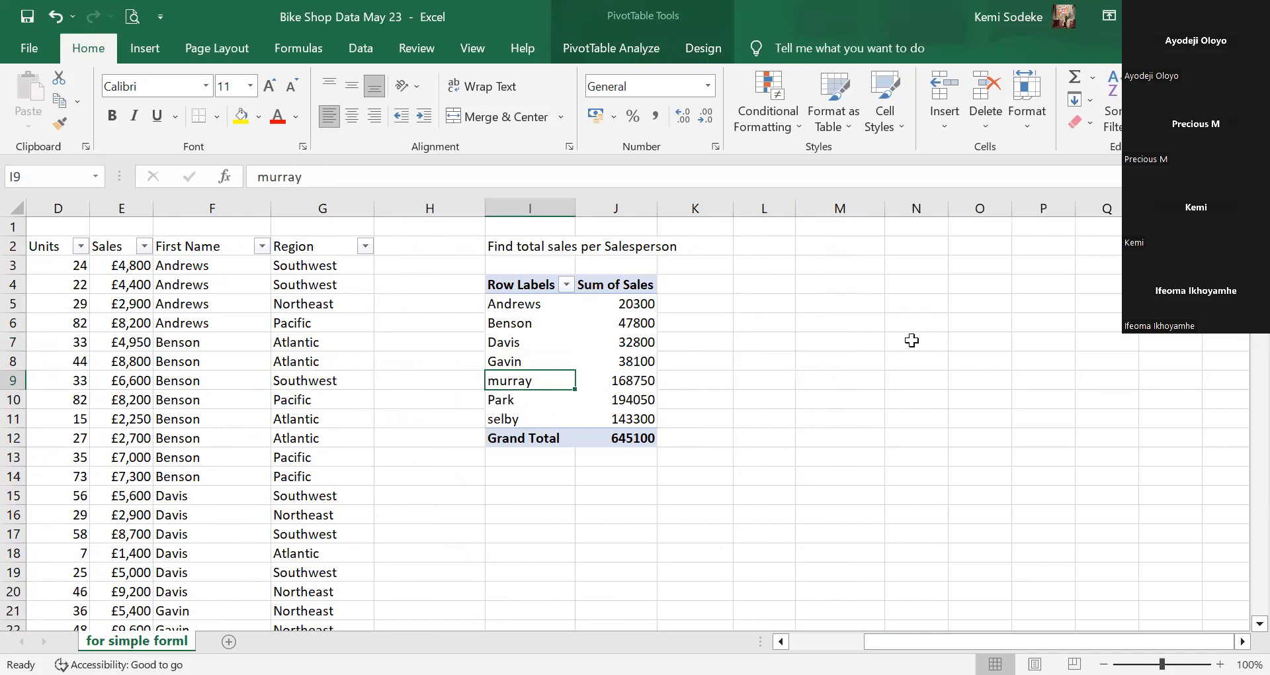
{"action": "left_click", "coordinate": [606, 44]}
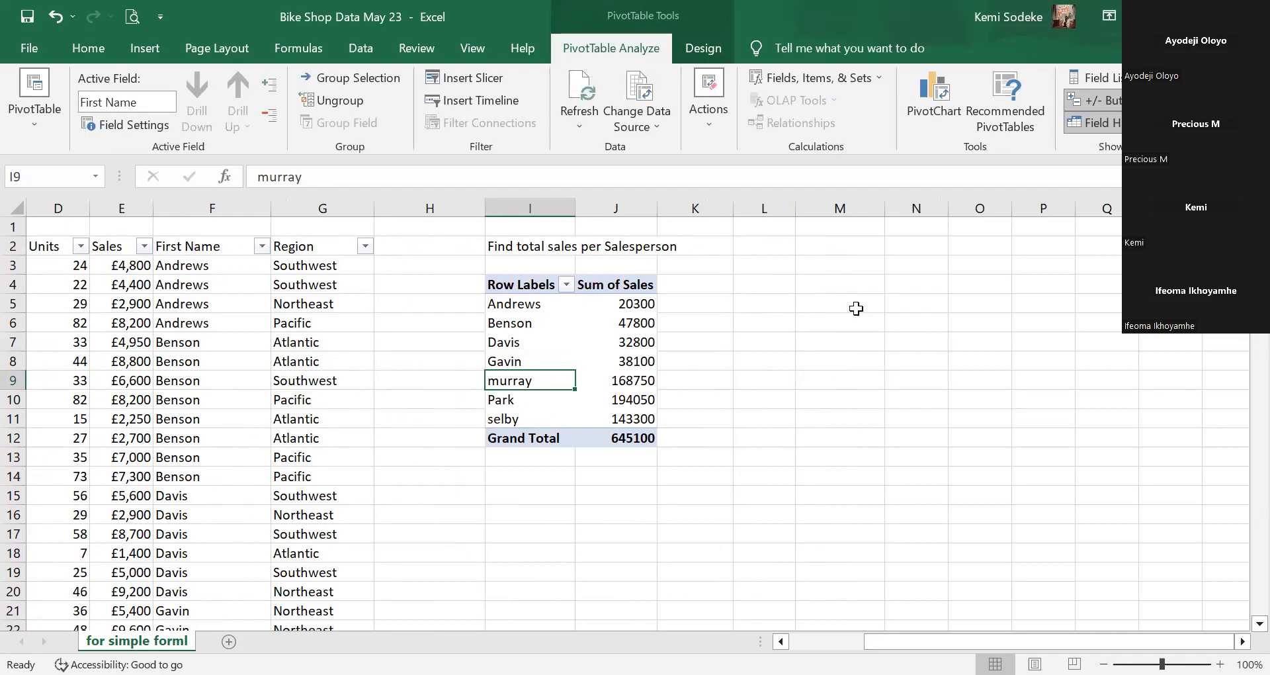
{"action": "left_click", "coordinate": [1119, 78]}
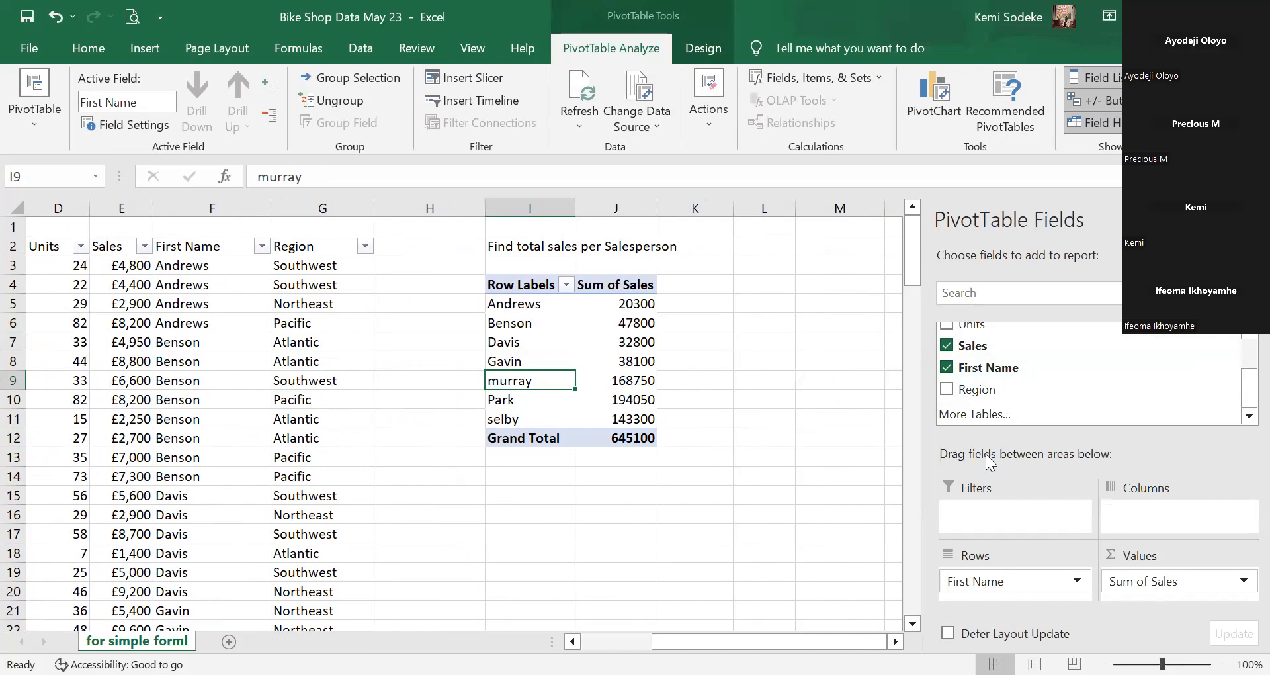
Move out of and back into the PivotTable's name cells until the field list reappears.
{"action": "left_click", "coordinate": [702, 341]}
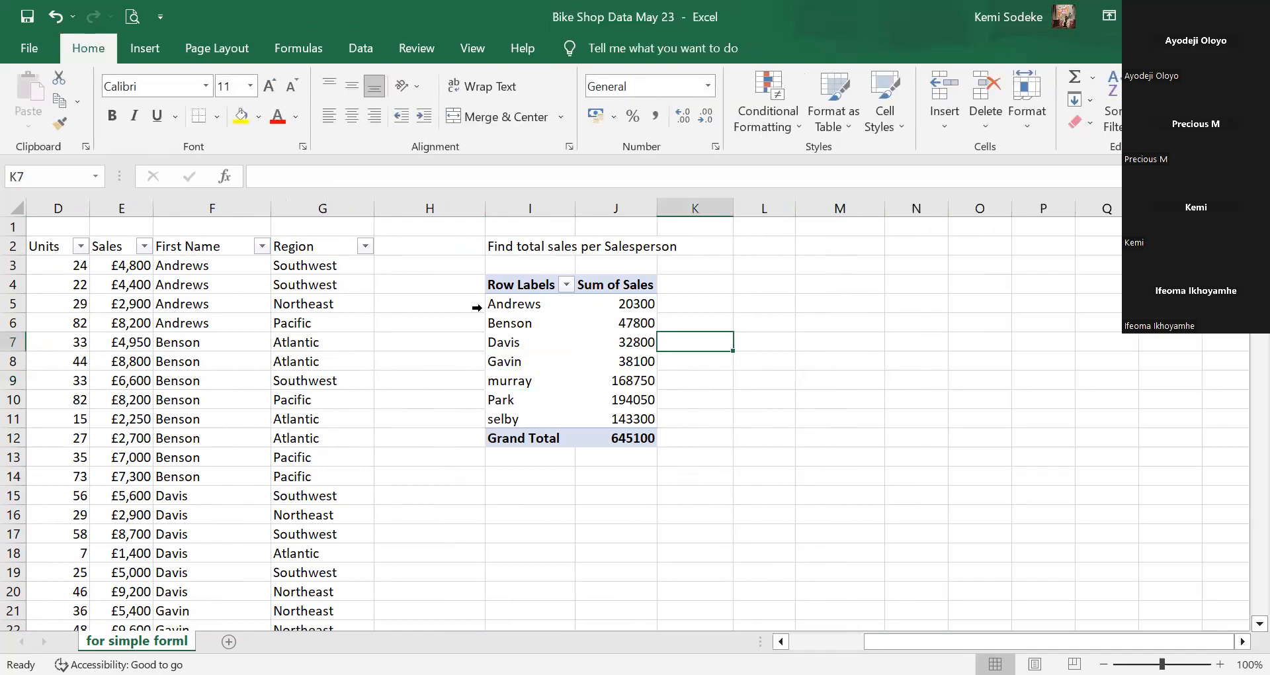
{"action": "left_click", "coordinate": [537, 348]}
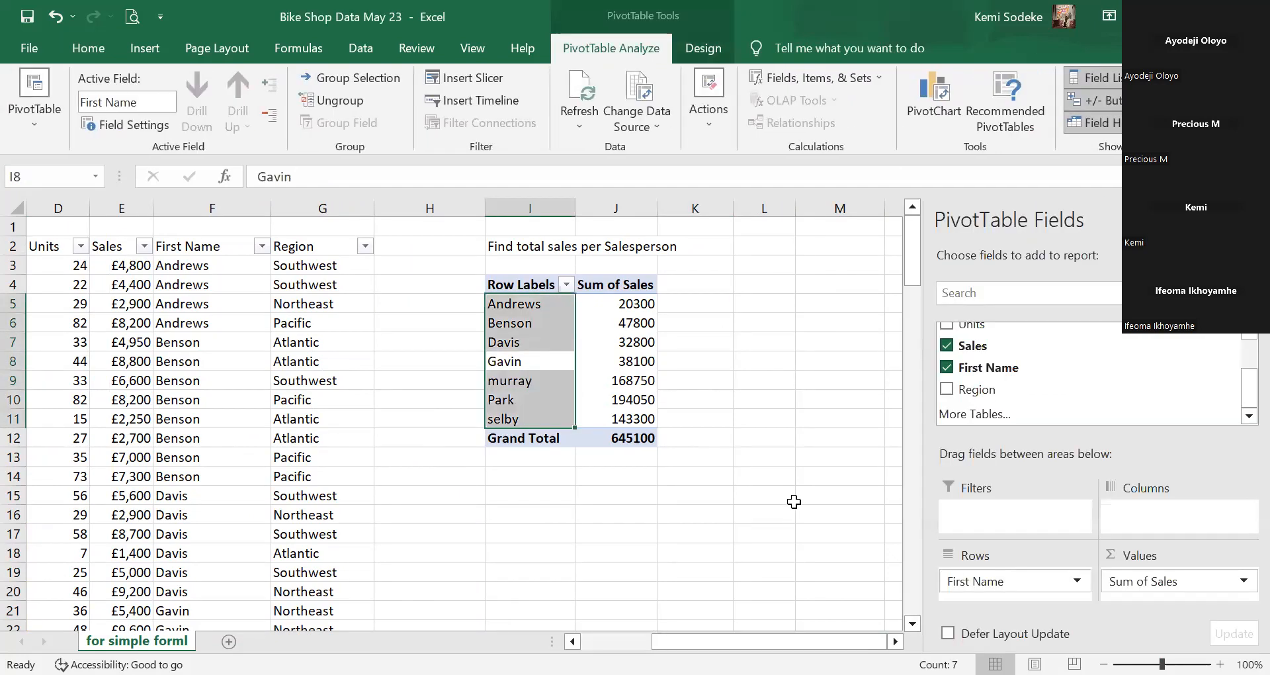
{"action": "left_click", "coordinate": [762, 516]}
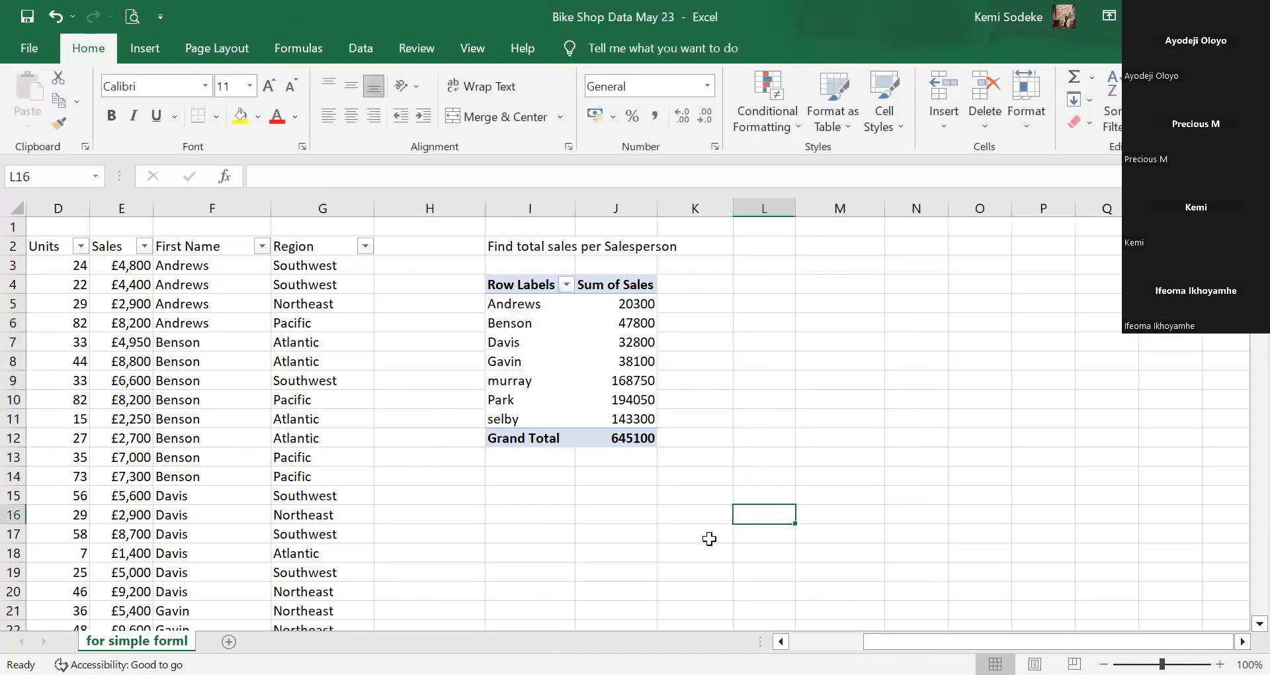
{"action": "left_click", "coordinate": [550, 361]}
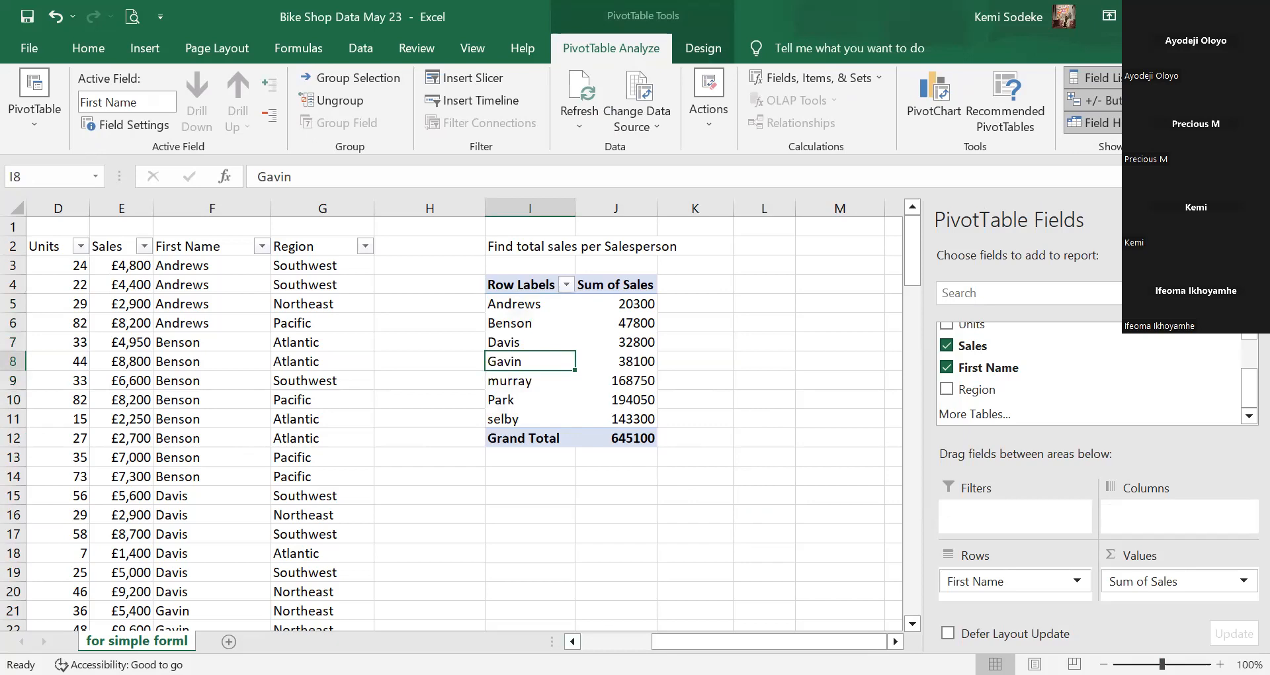
{"action": "left_click", "coordinate": [765, 419]}
{"action": "left_click", "coordinate": [541, 364]}
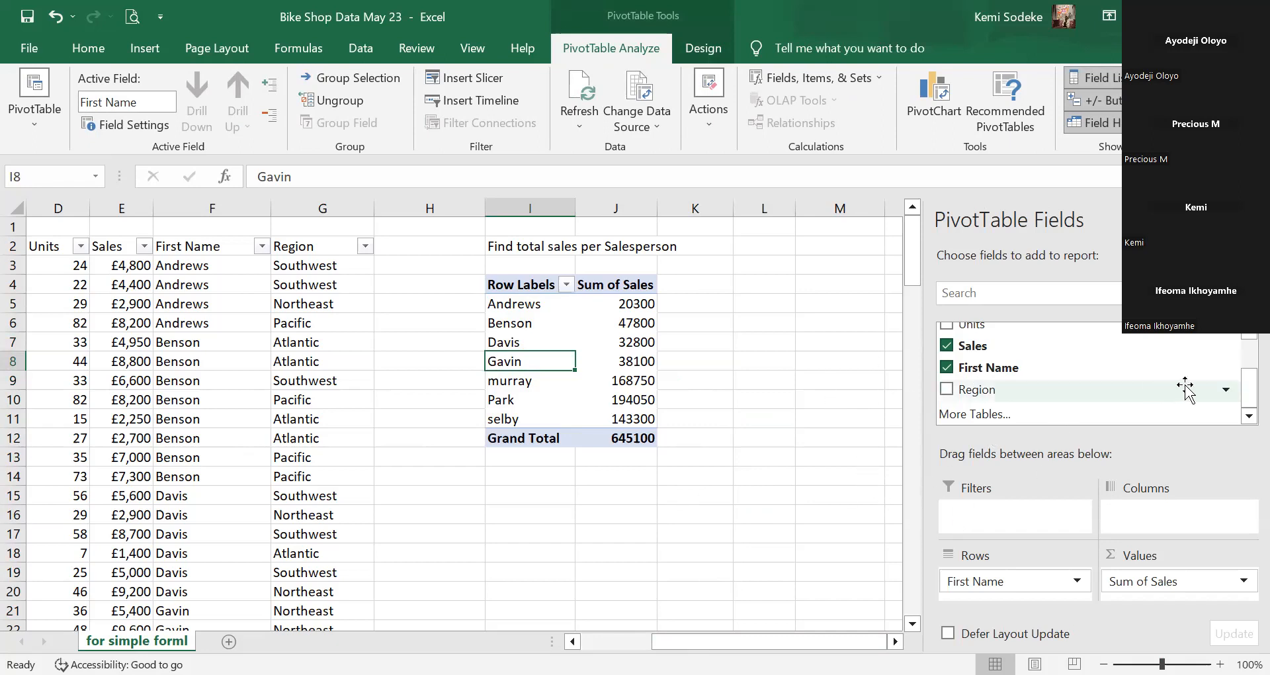
Add Region as a PivotTable filter set to (All), keeping the I2 heading note from being overwritten.
{"action": "left_click_drag", "start_coordinate": [999, 390], "coordinate": [1021, 517]}
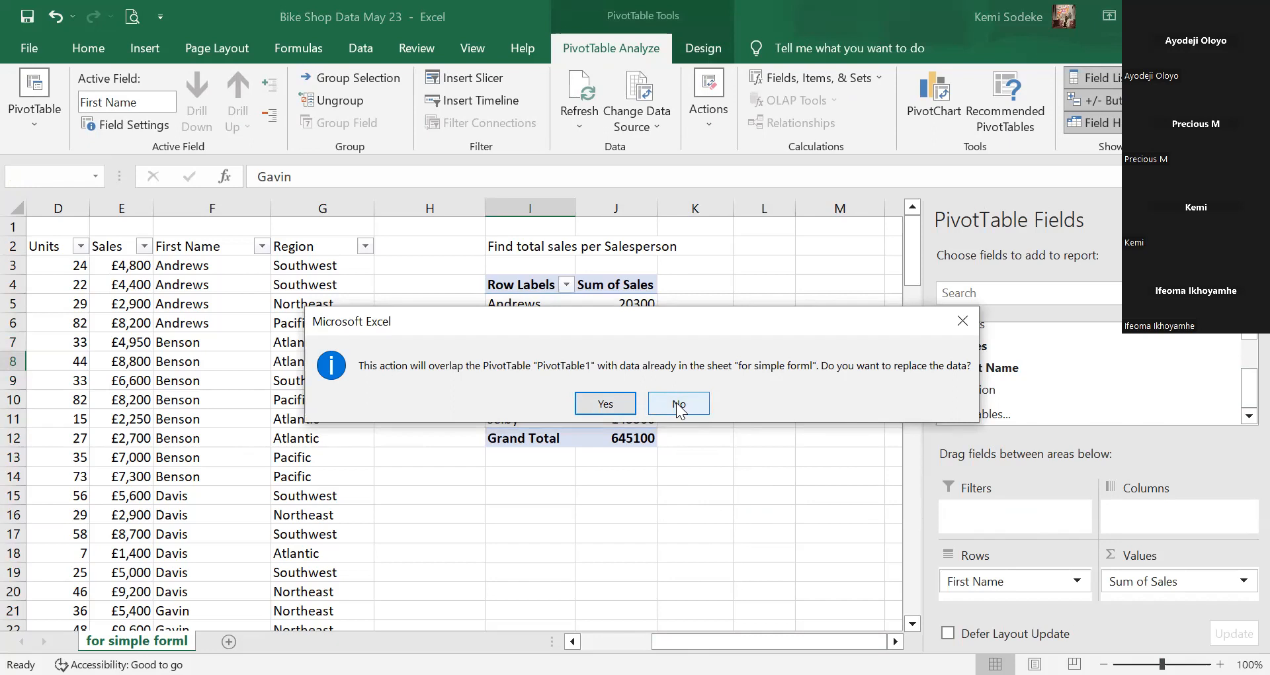
{"action": "left_click", "coordinate": [538, 247]}
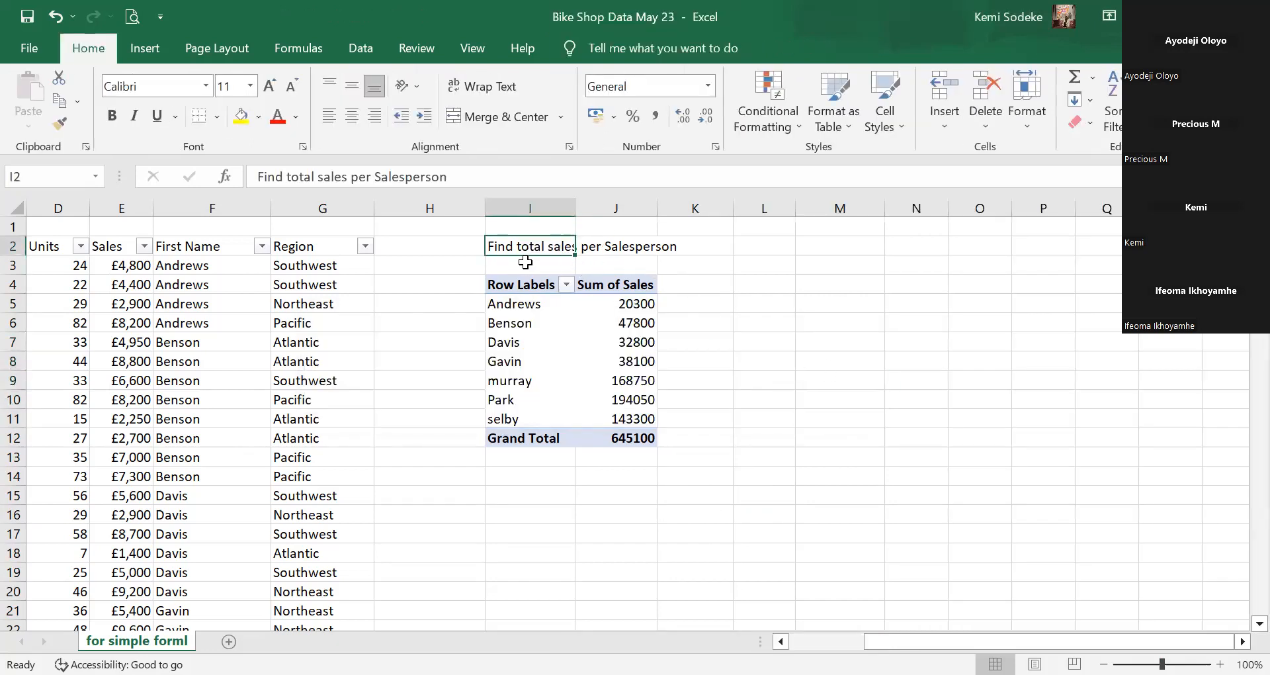
{"action": "left_click", "coordinate": [564, 334]}
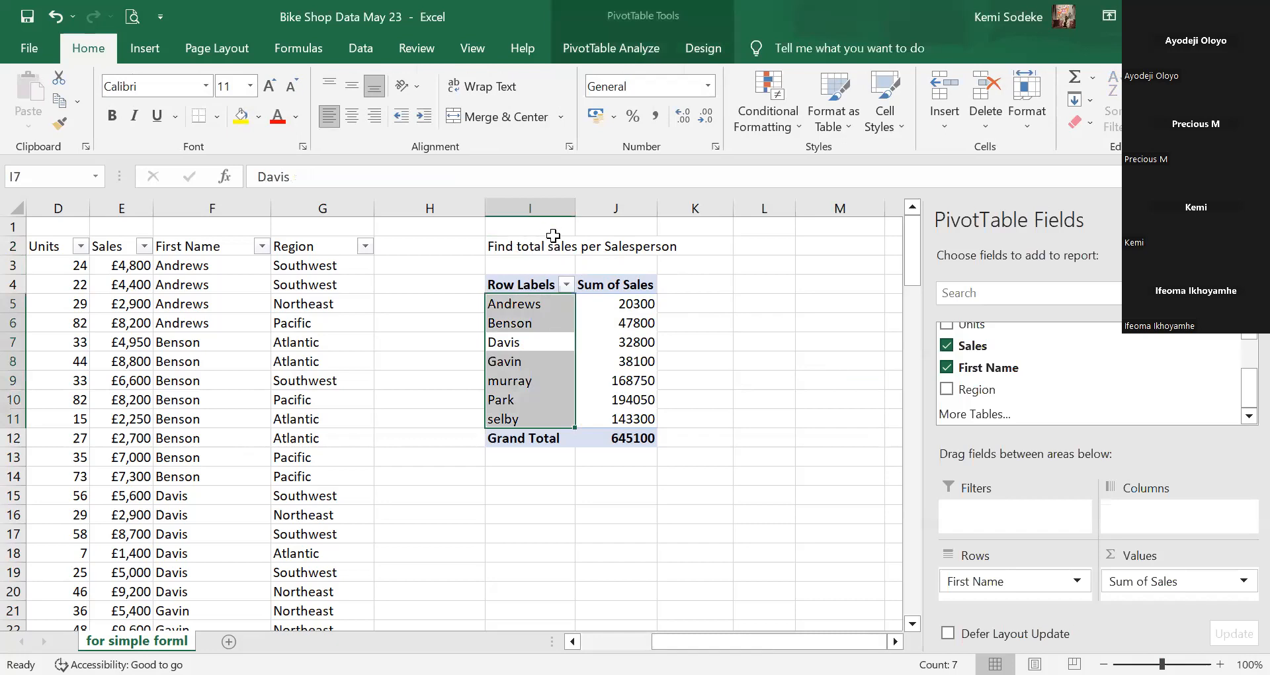
{"action": "left_click", "coordinate": [528, 244]}
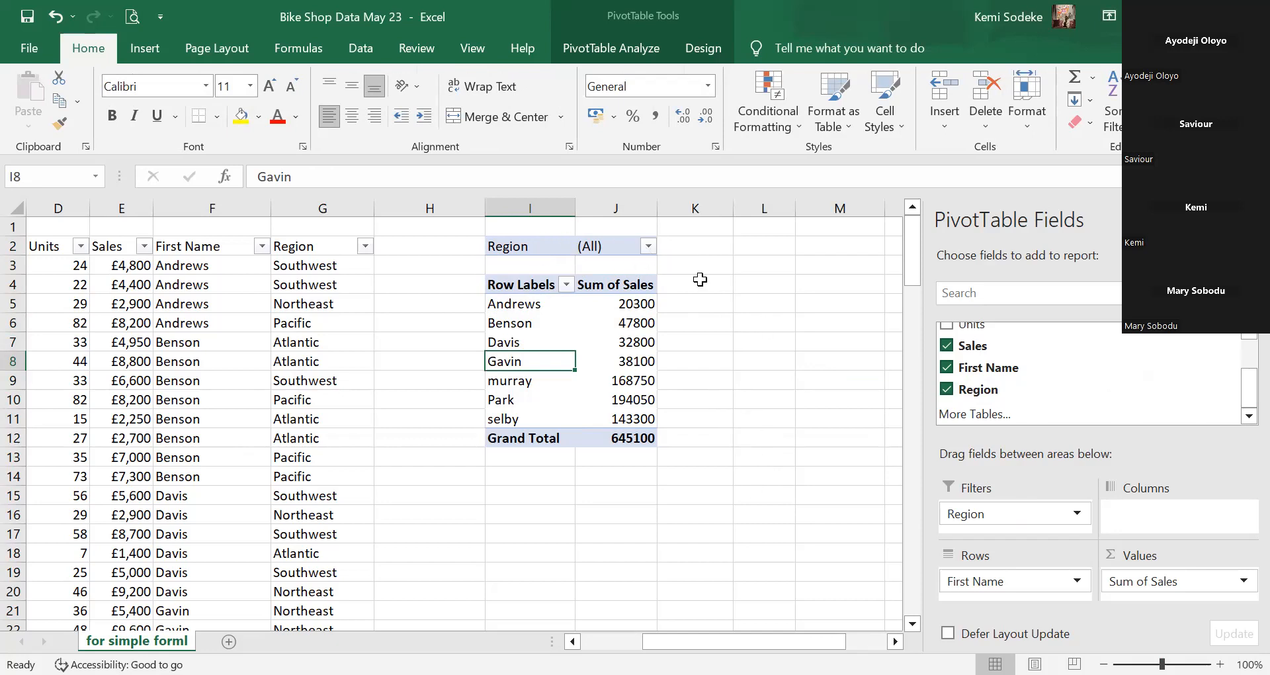
{"action": "left_click", "coordinate": [782, 283]}
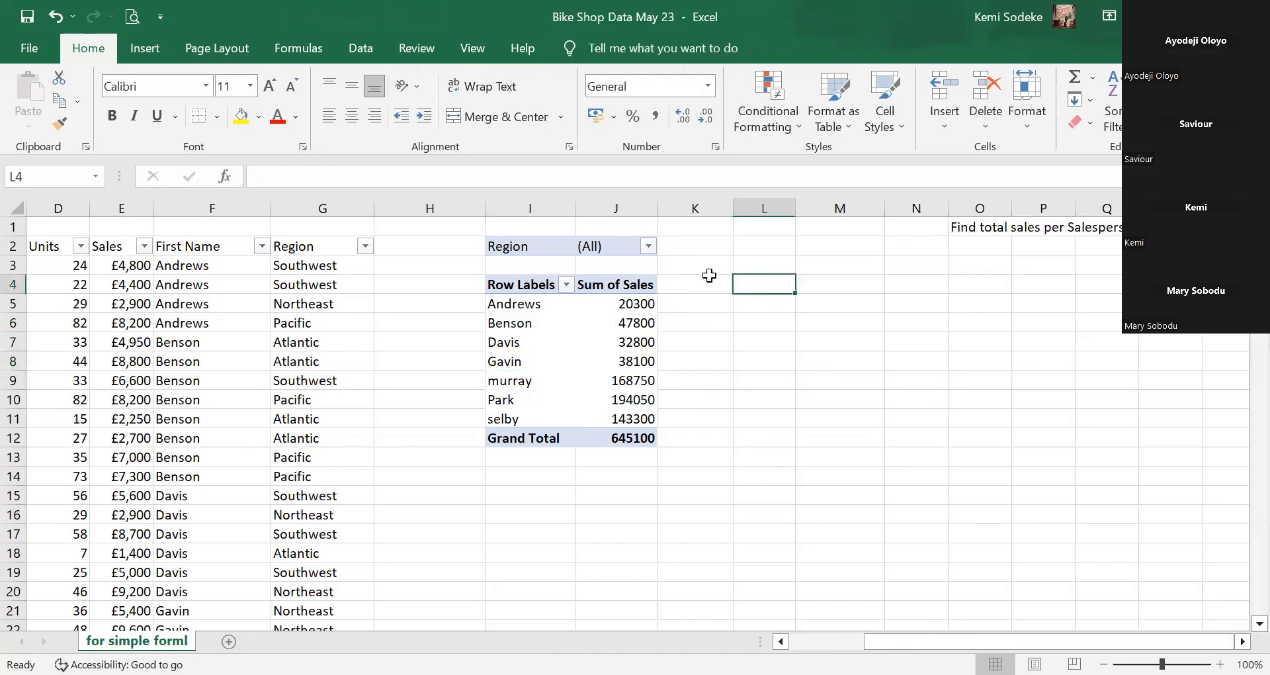
{"action": "left_click", "coordinate": [583, 337]}
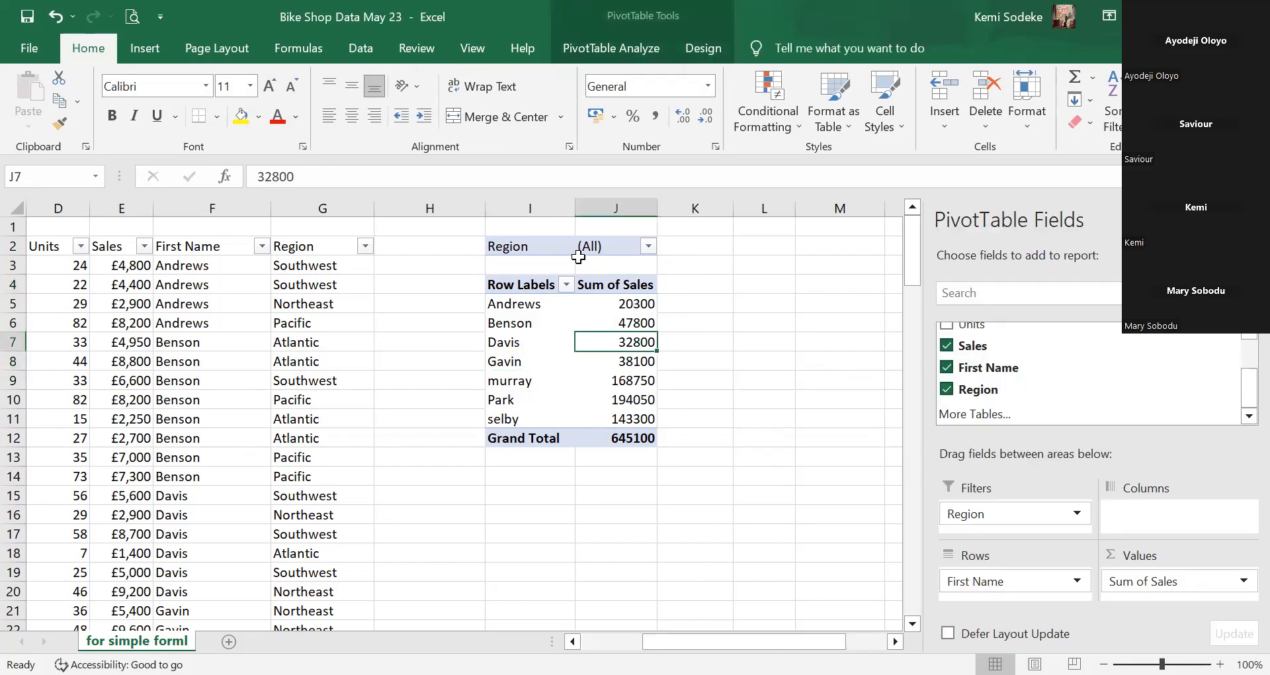
Filter the PivotTable by Region to Northeast only, giving a Grand Total of 145500.
{"action": "left_click", "coordinate": [648, 247]}
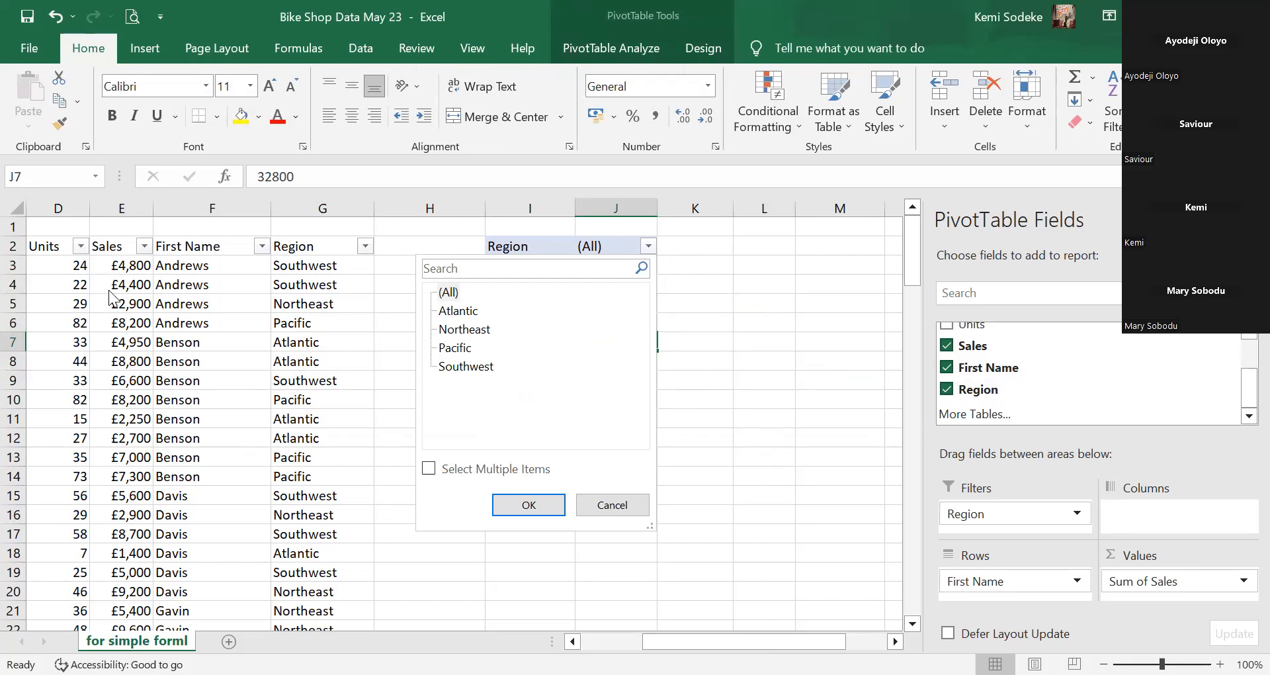
{"action": "left_click", "coordinate": [428, 469]}
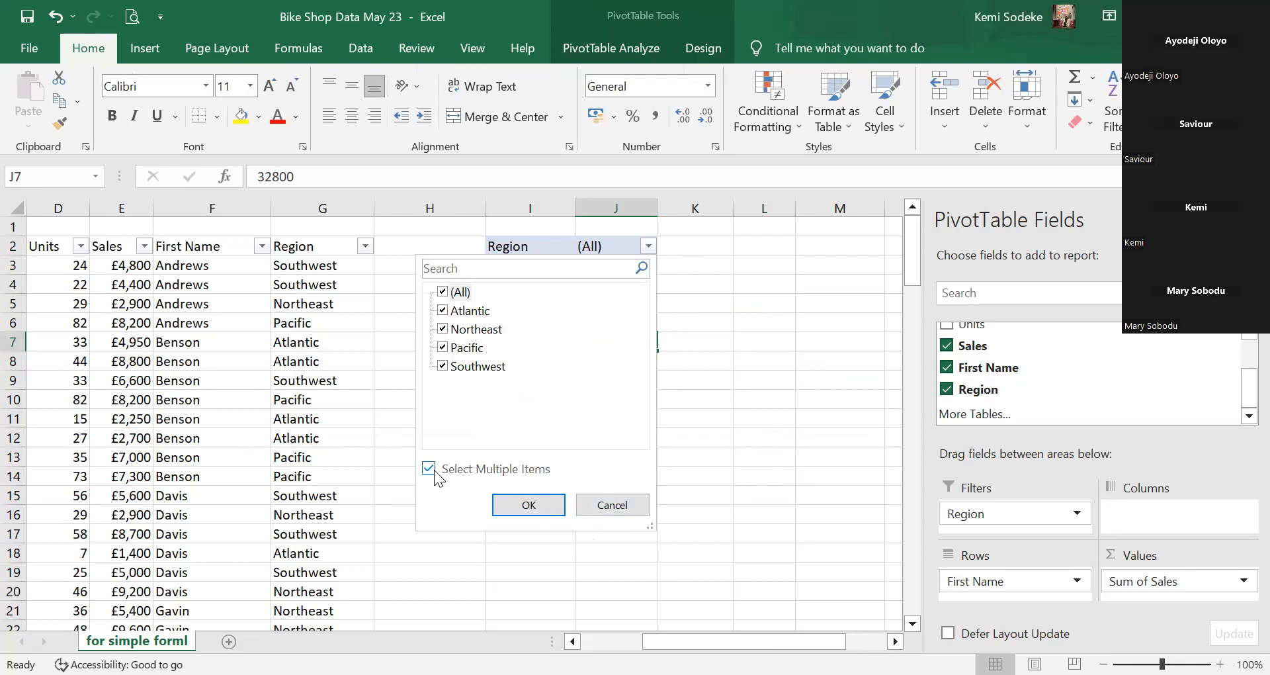
{"action": "left_click", "coordinate": [442, 292]}
{"action": "left_click", "coordinate": [442, 329]}
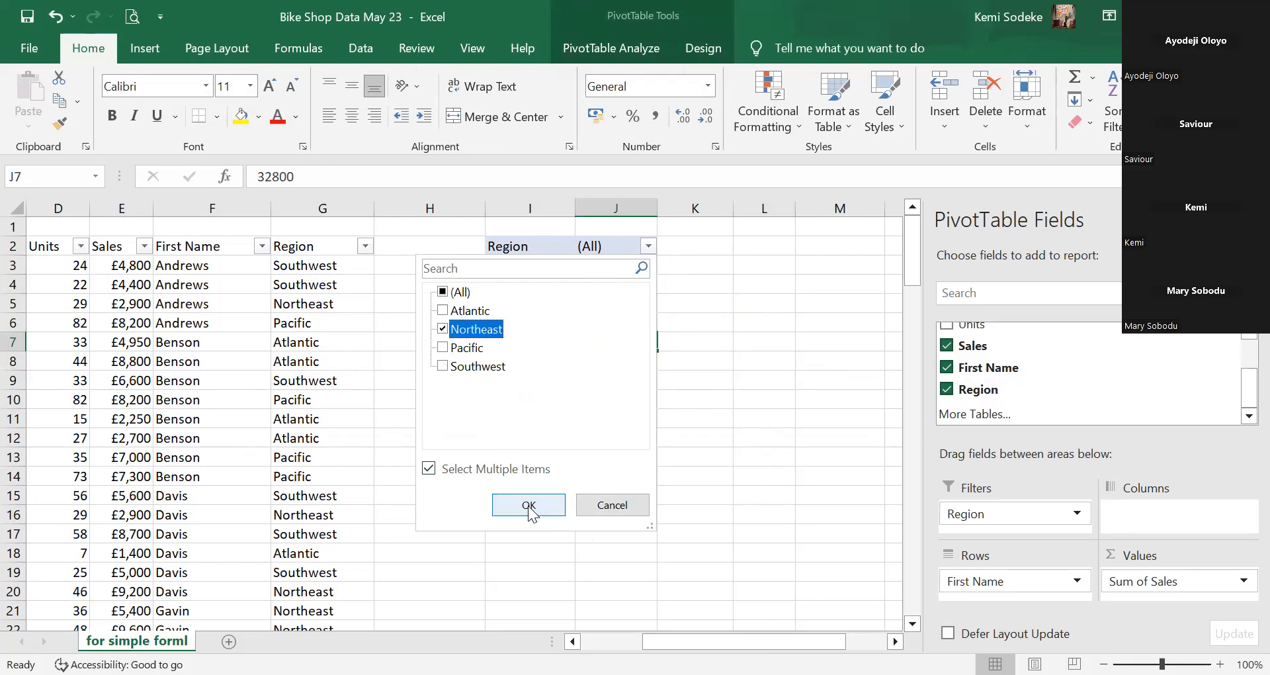
{"action": "left_click", "coordinate": [535, 506]}
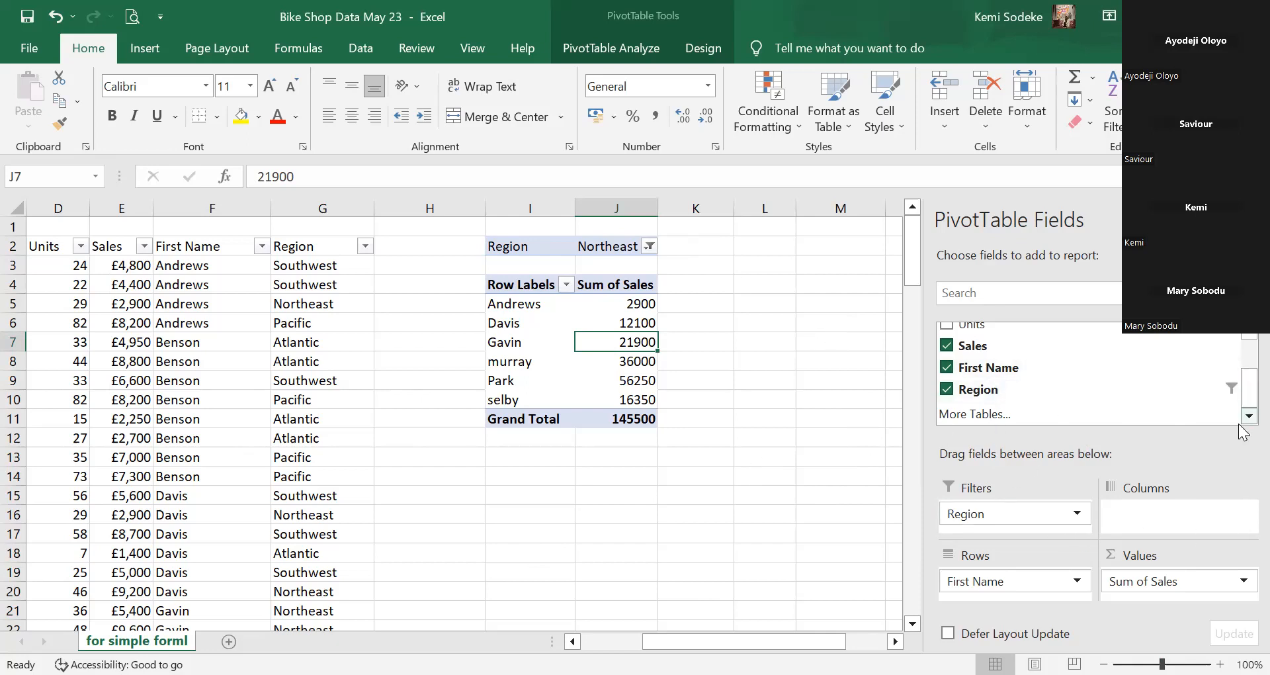
Reset the Region filter to (All), restoring the 645100 Grand Total.
{"action": "left_click", "coordinate": [934, 589]}
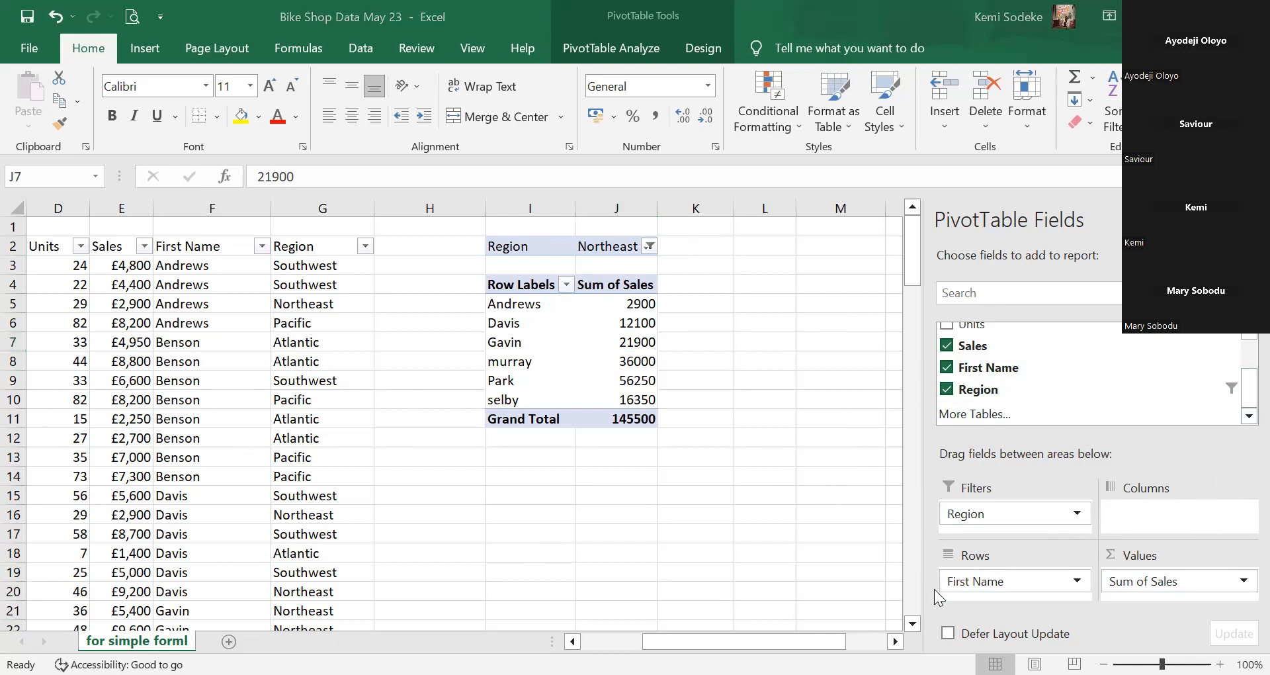
{"action": "left_click", "coordinate": [991, 510]}
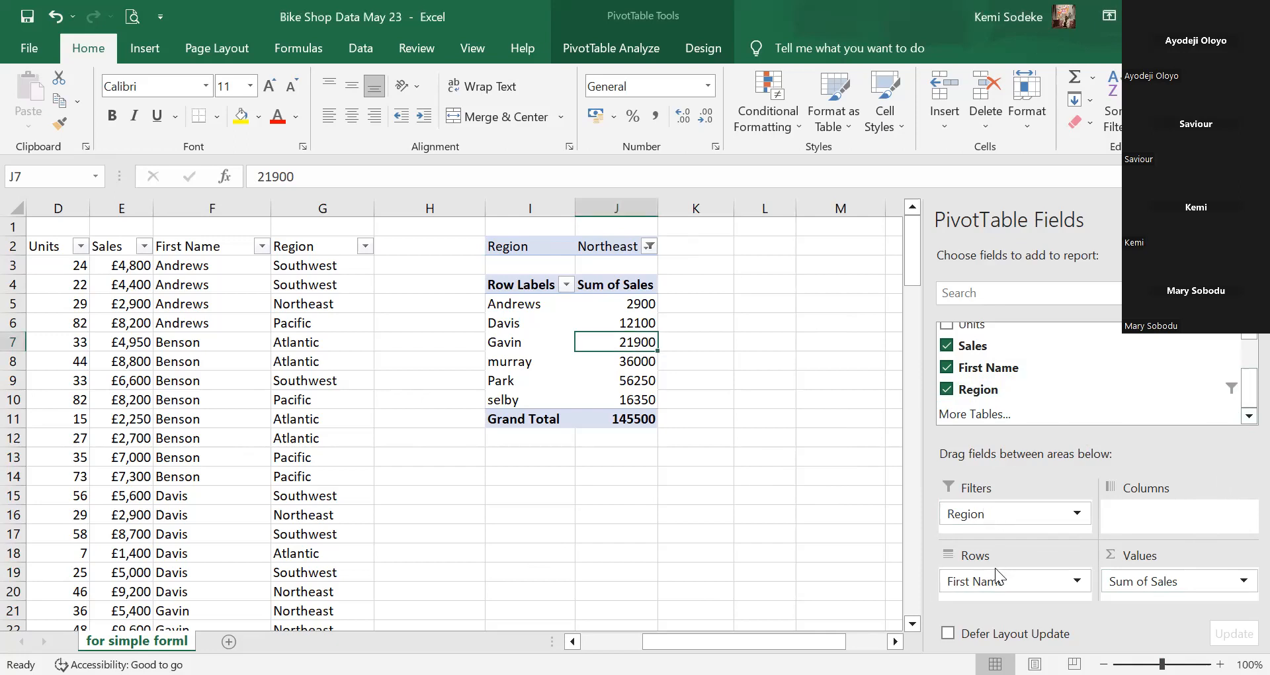
{"action": "left_click", "coordinate": [996, 581]}
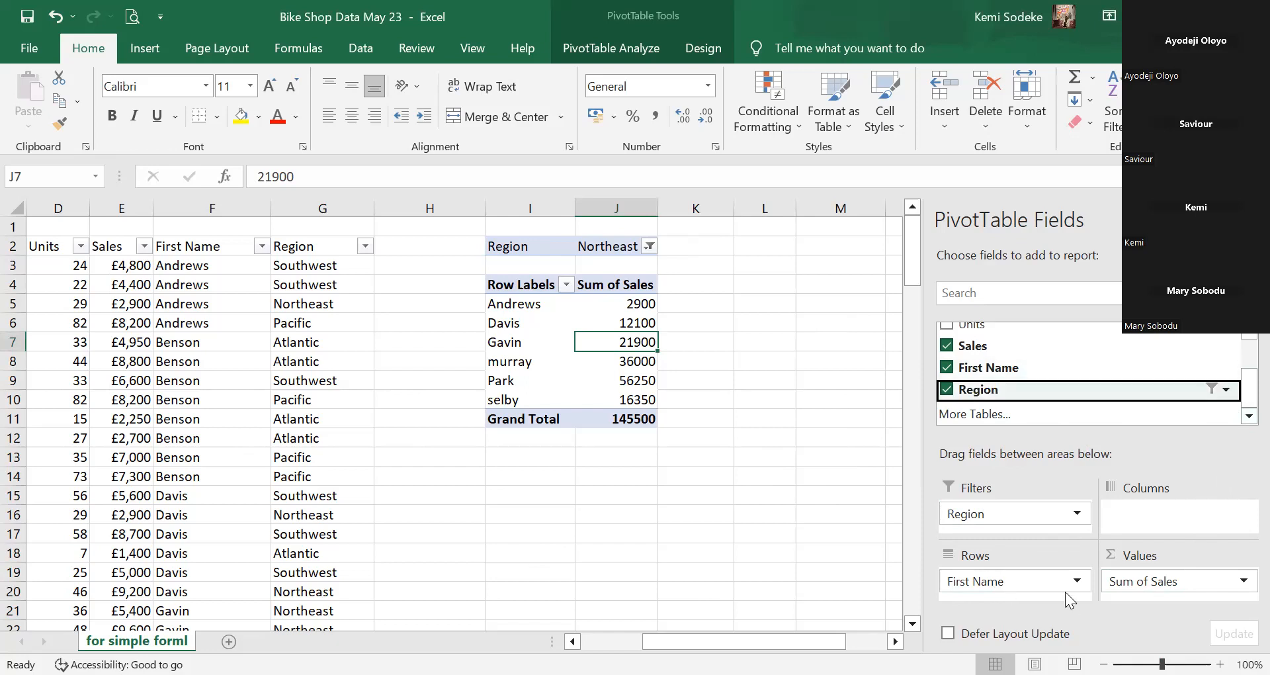
{"action": "left_click", "coordinate": [650, 246]}
{"action": "left_click", "coordinate": [431, 470]}
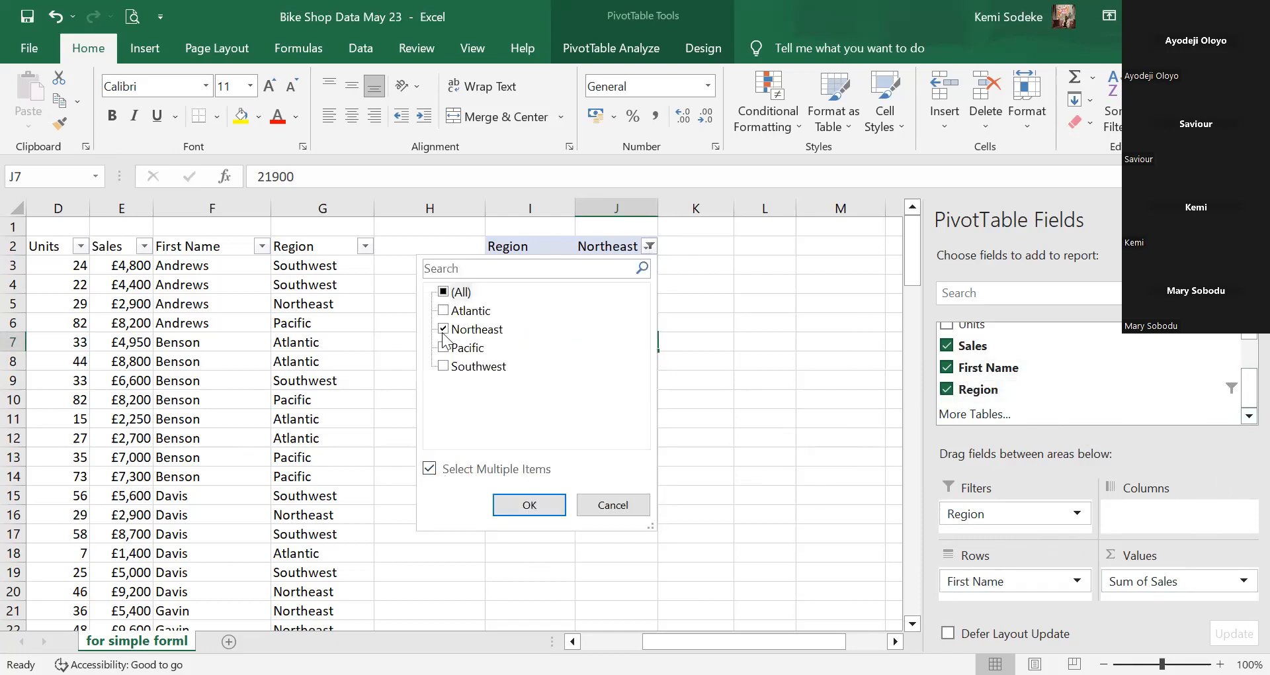
{"action": "left_click", "coordinate": [443, 292]}
{"action": "left_click", "coordinate": [529, 505]}
{"action": "left_click", "coordinate": [602, 342]}
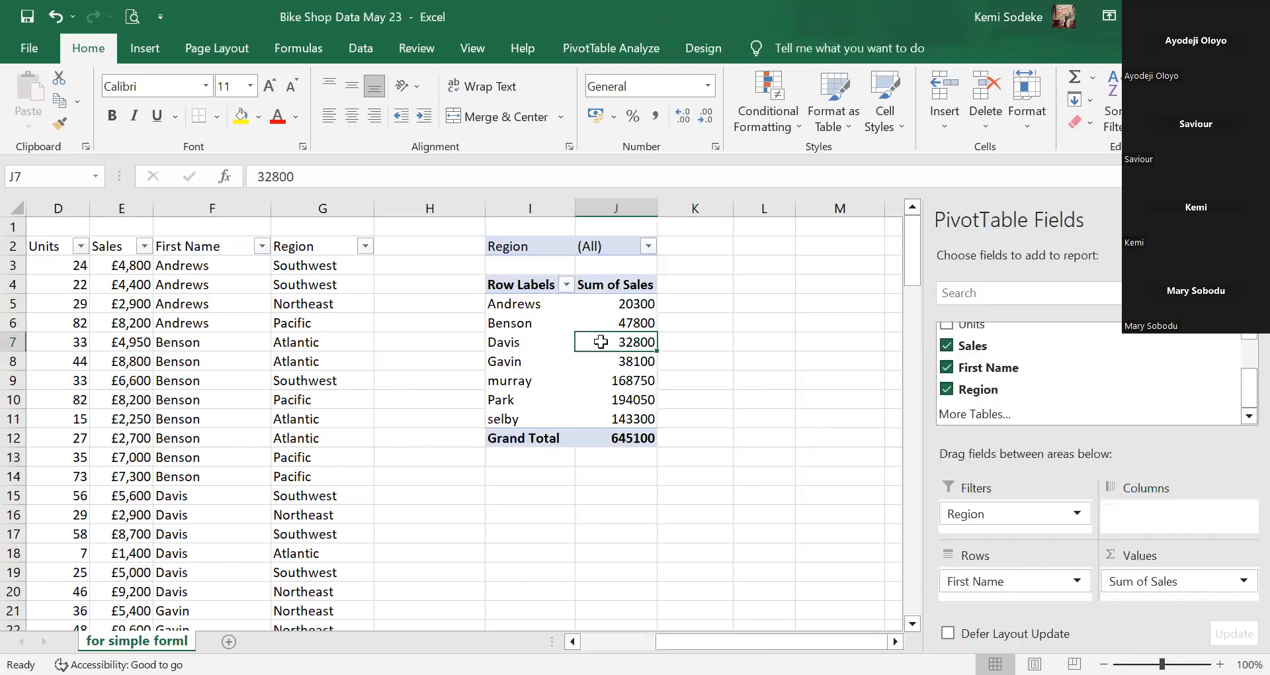
Move Region from Filters into Rows above First Name, giving subtotals like Atlantic 156800 and Northeast 145500.
{"action": "left_click", "coordinate": [947, 390]}
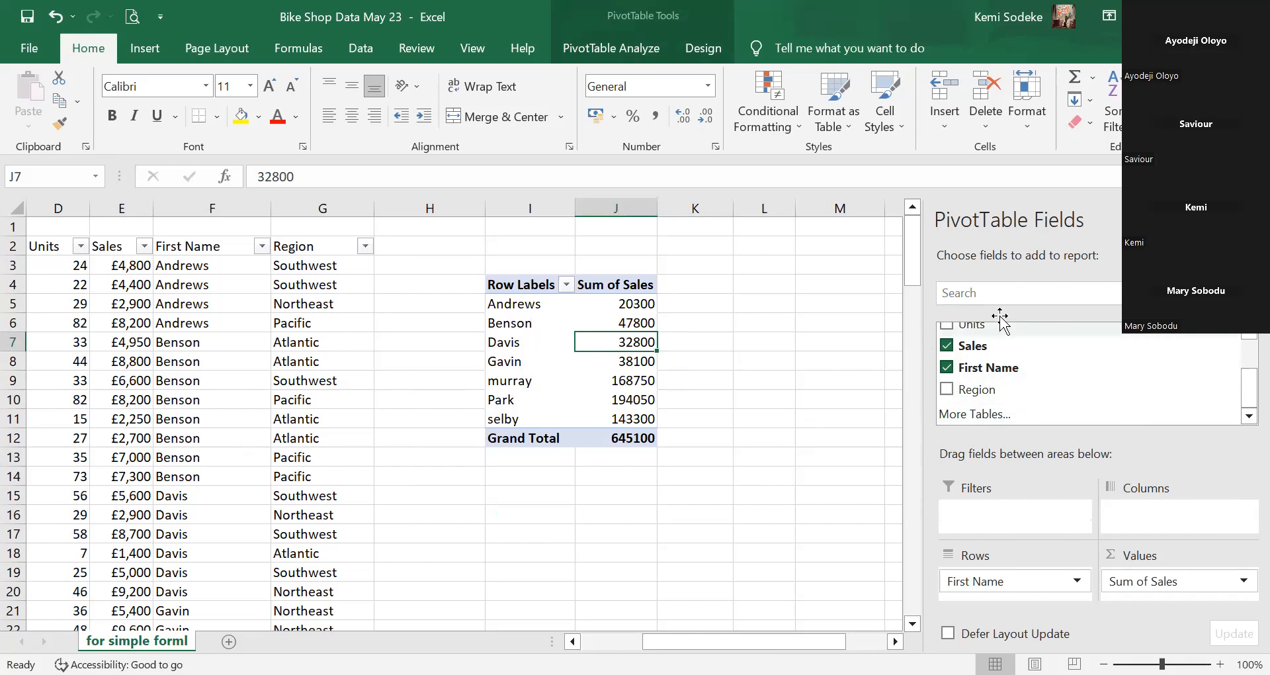
{"action": "left_click_drag", "start_coordinate": [986, 391], "coordinate": [1039, 573]}
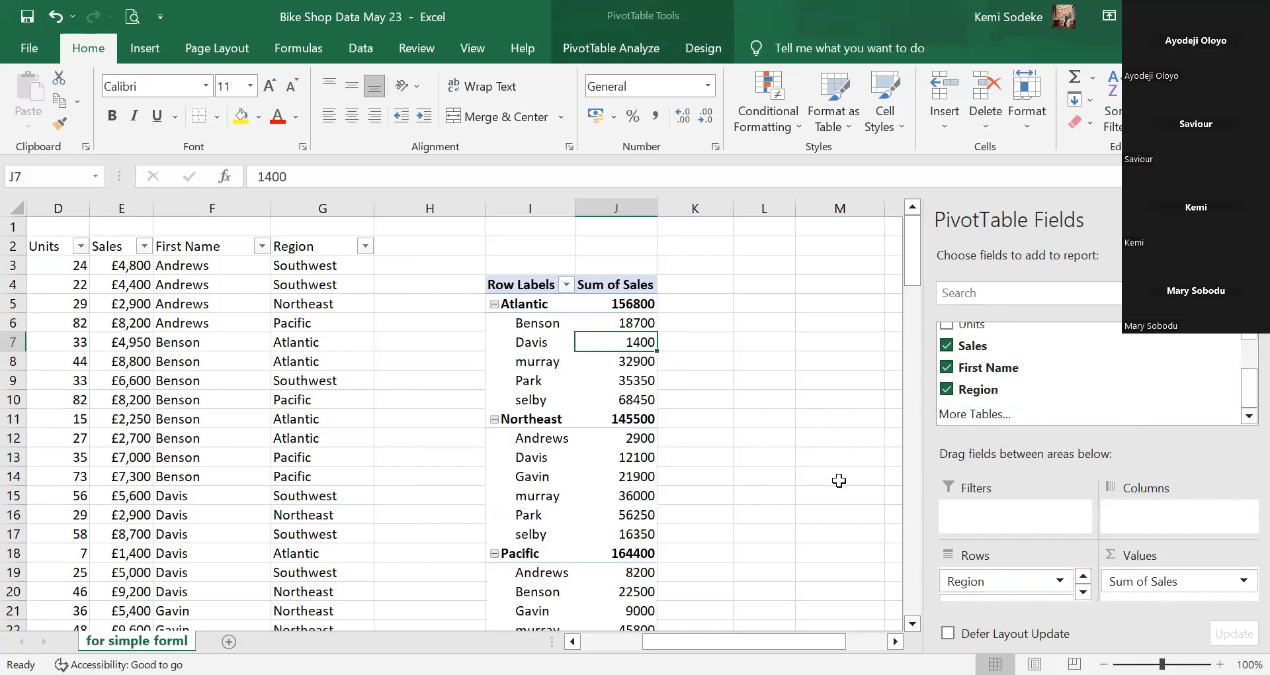
{"action": "left_click", "coordinate": [1247, 220]}
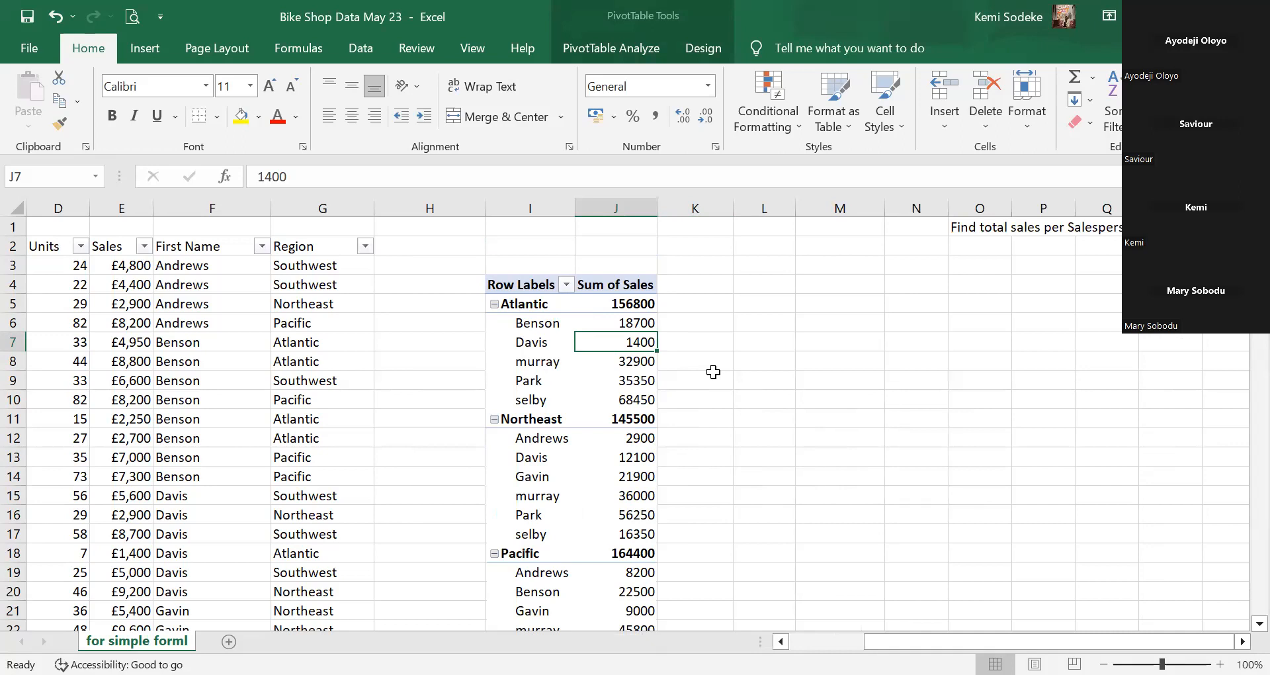
{"action": "scroll", "coordinate": [615, 397], "scroll_direction": "down", "scroll_amount": 4}
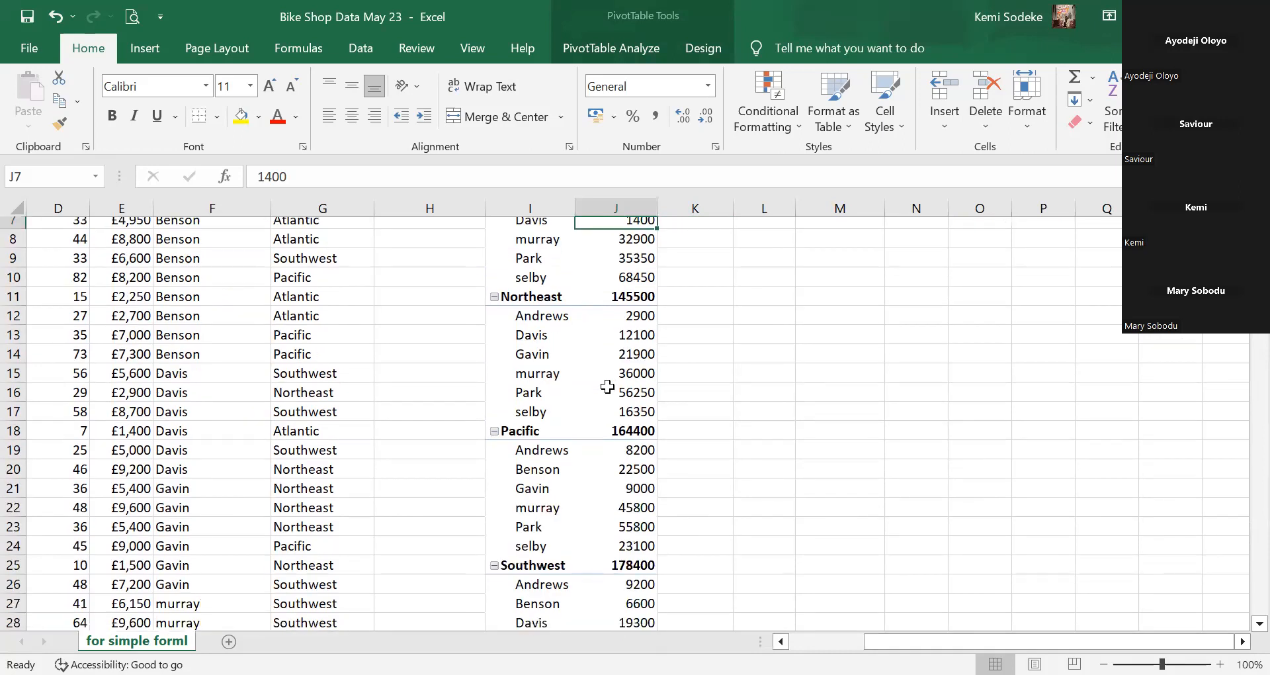
{"action": "scroll", "coordinate": [620, 385], "scroll_direction": "up", "scroll_amount": 4}
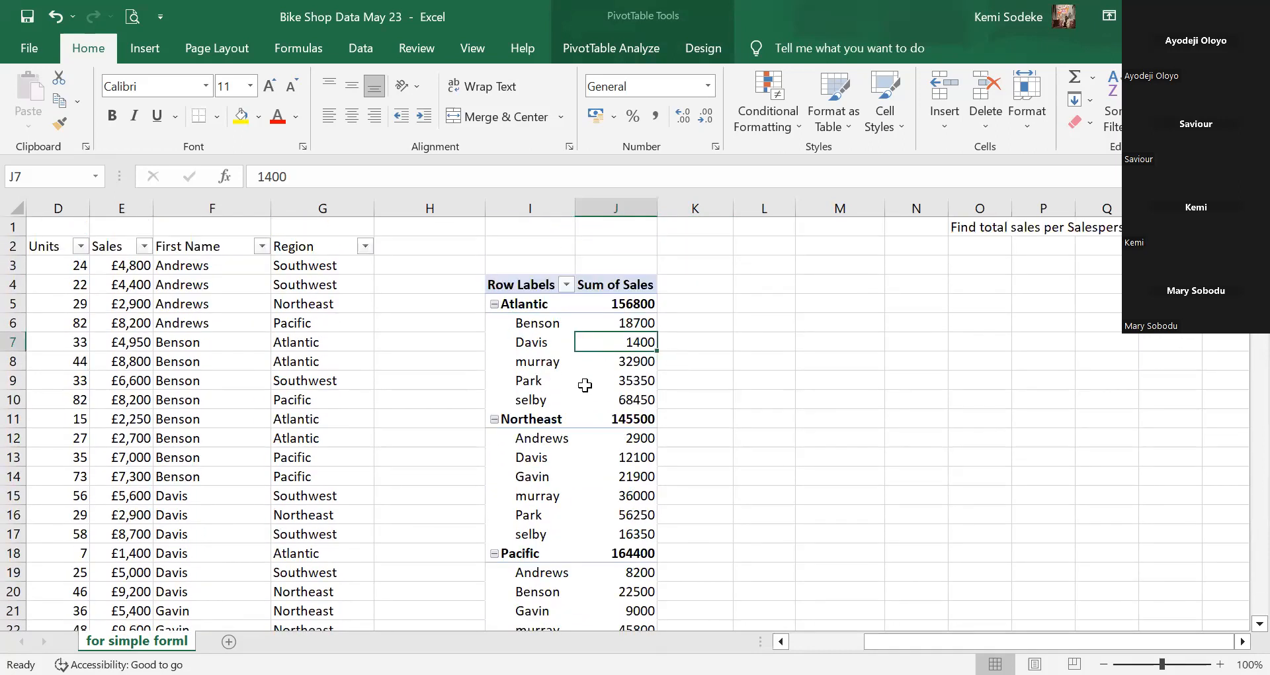
{"action": "left_click", "coordinate": [542, 373]}
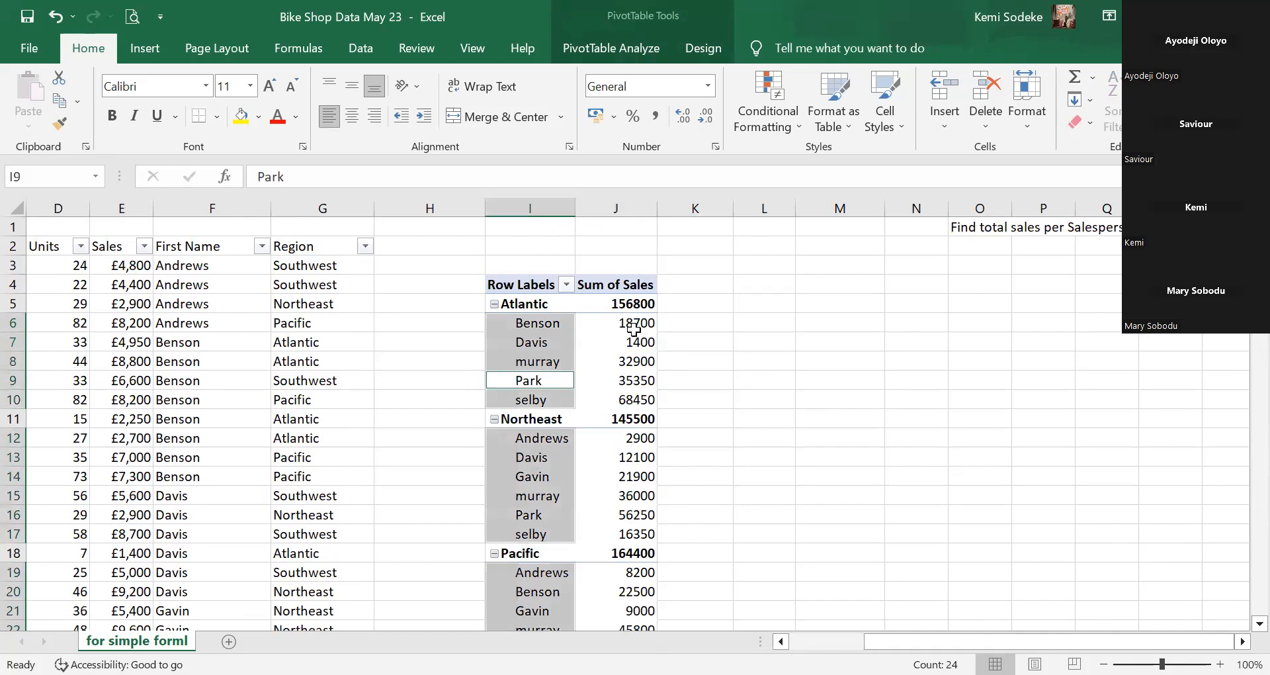
{"action": "left_click", "coordinate": [706, 379]}
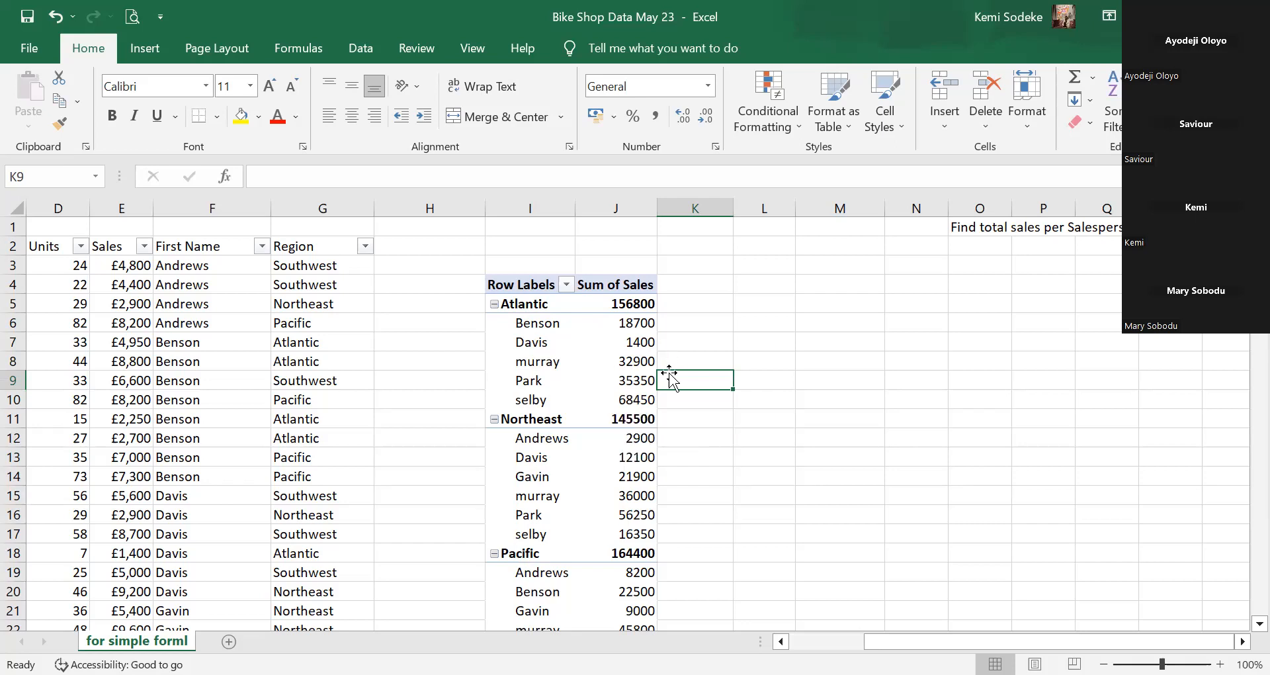
{"action": "mouse_move", "coordinate": [647, 370]}
Turn on Classic PivotTable layout under Display in PivotTable Options.
{"action": "right_click", "coordinate": [573, 334]}
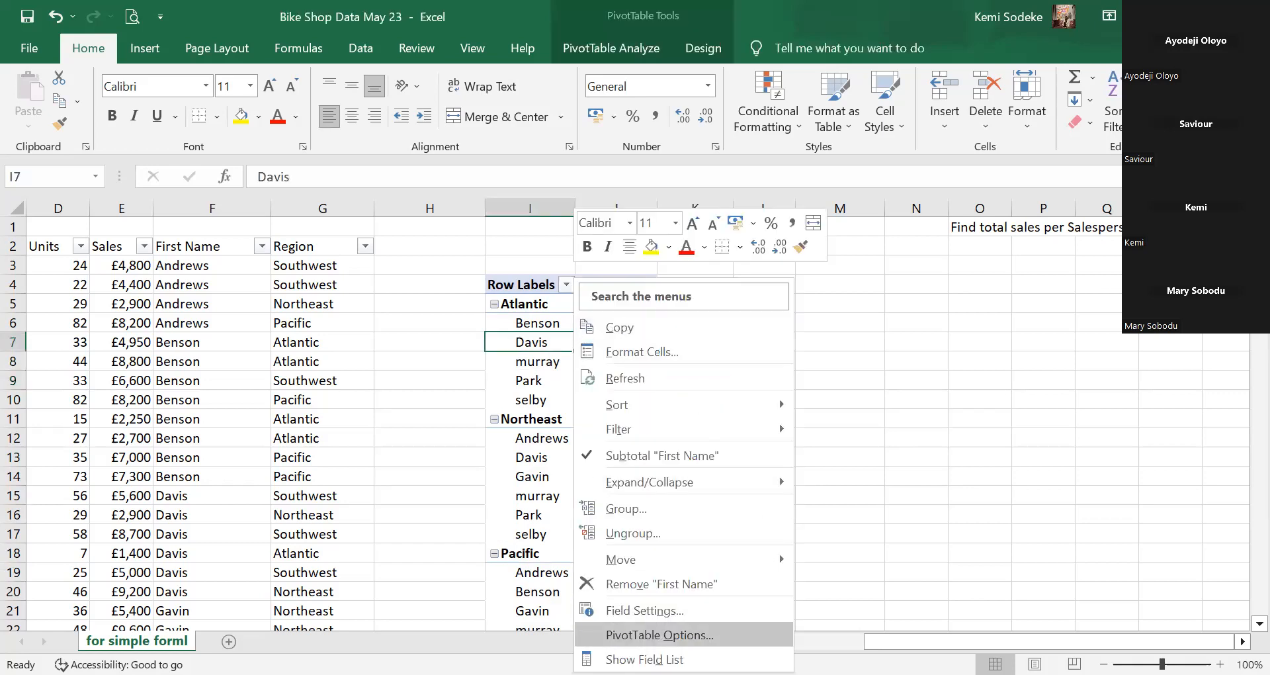
{"action": "key", "text": "Return"}
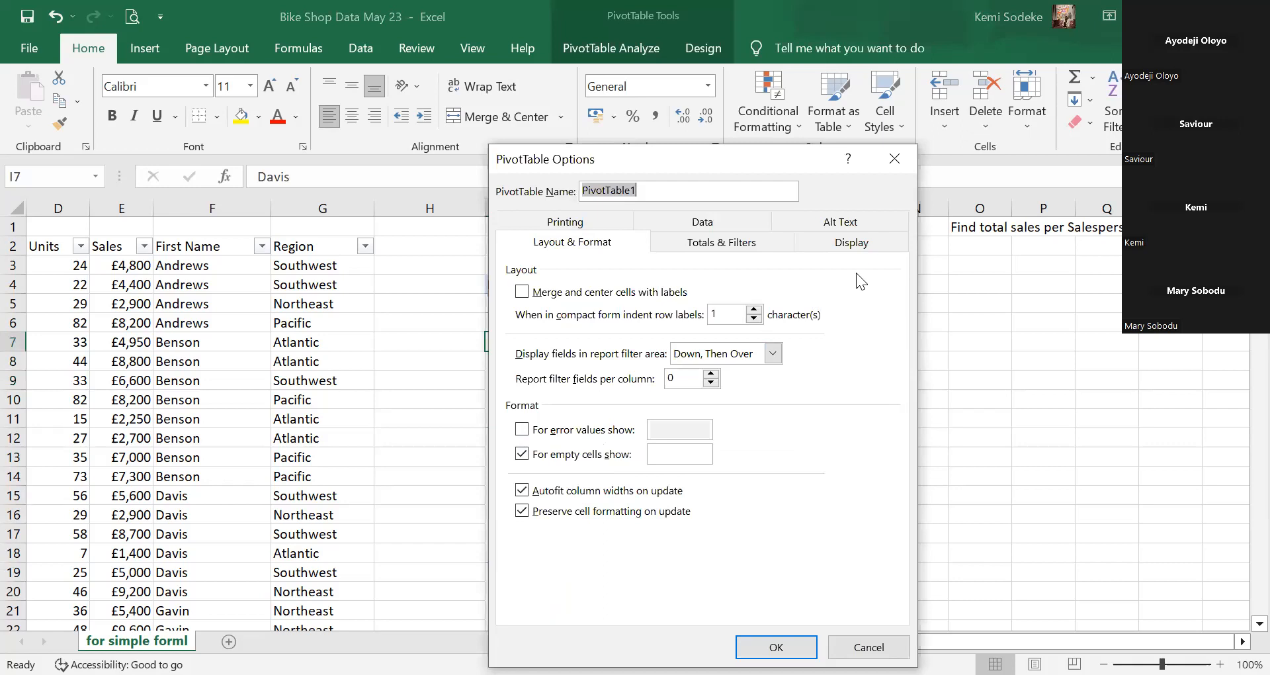
{"action": "left_click", "coordinate": [863, 243]}
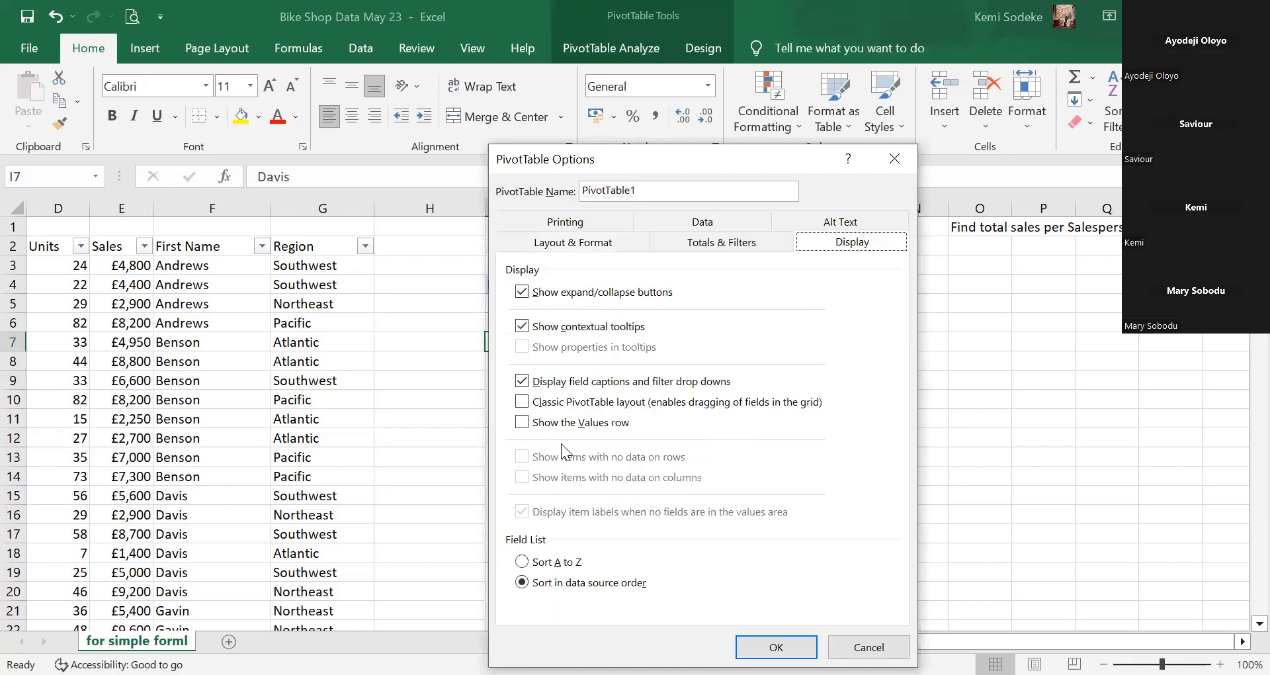
{"action": "left_click", "coordinate": [522, 402]}
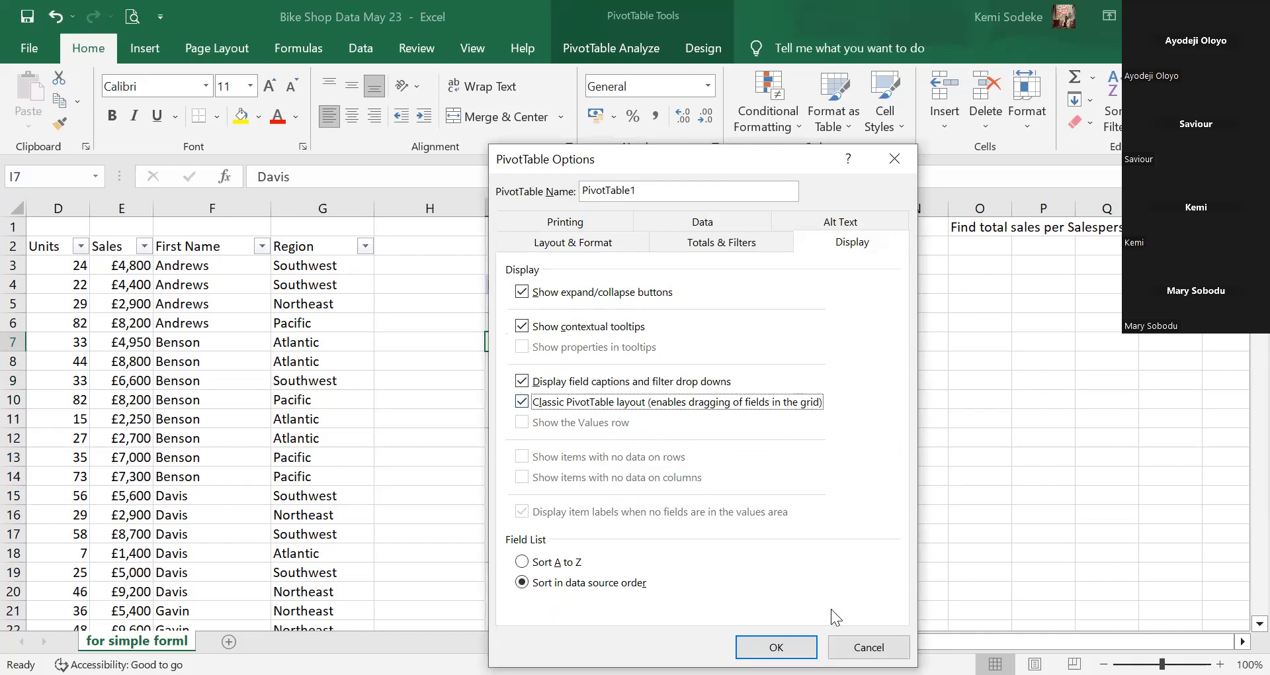
{"action": "left_click", "coordinate": [781, 645]}
{"action": "left_click", "coordinate": [781, 641]}
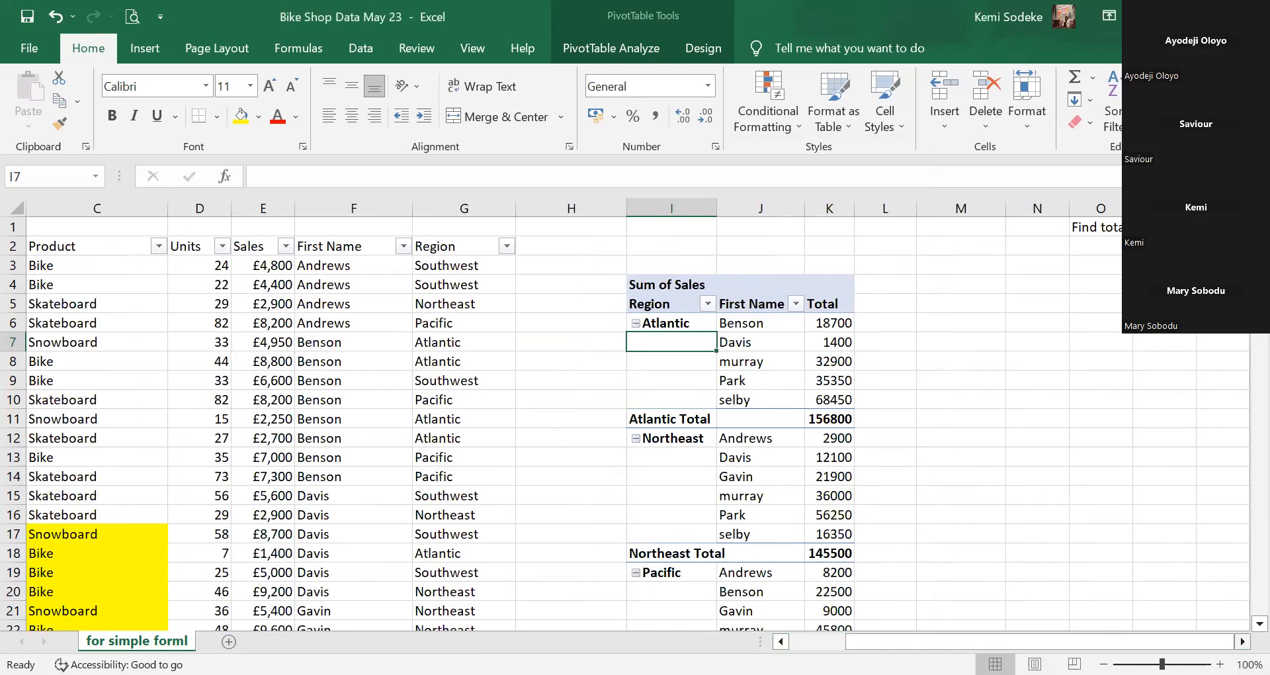
Select a value in the Sum of Sales pivot and show its PivotTable Fields list.
{"action": "left_click", "coordinate": [1243, 641]}
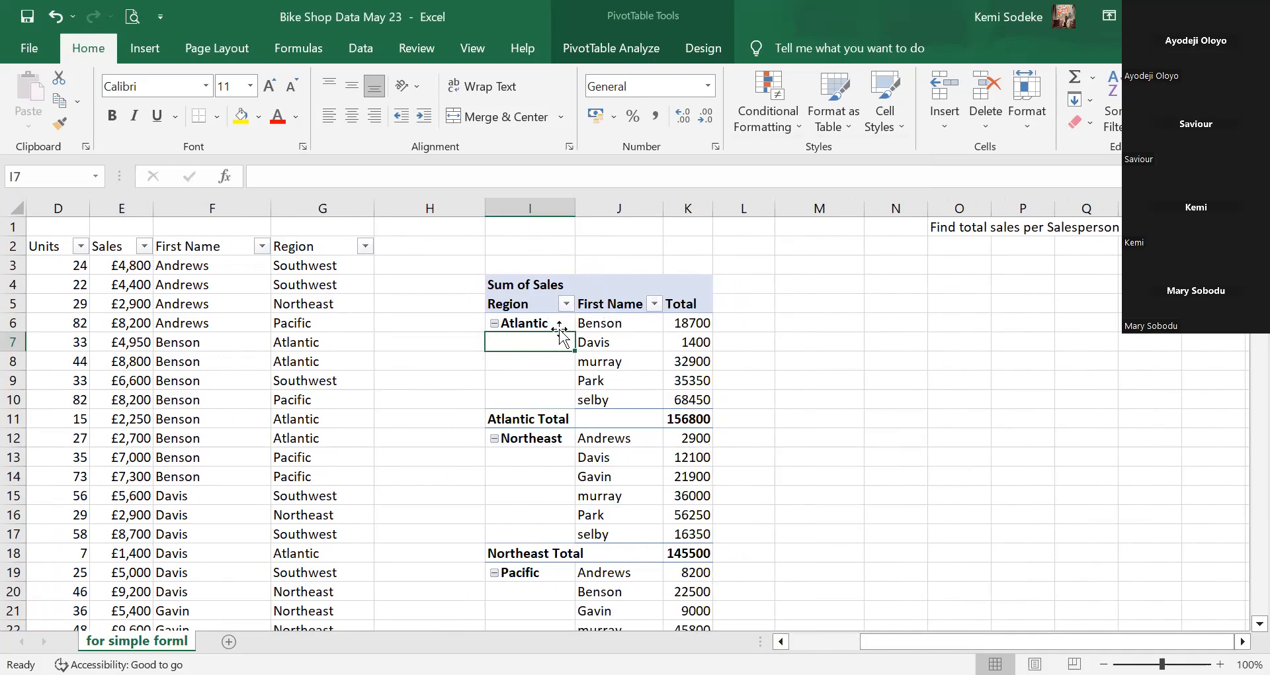
{"action": "left_click", "coordinate": [509, 366]}
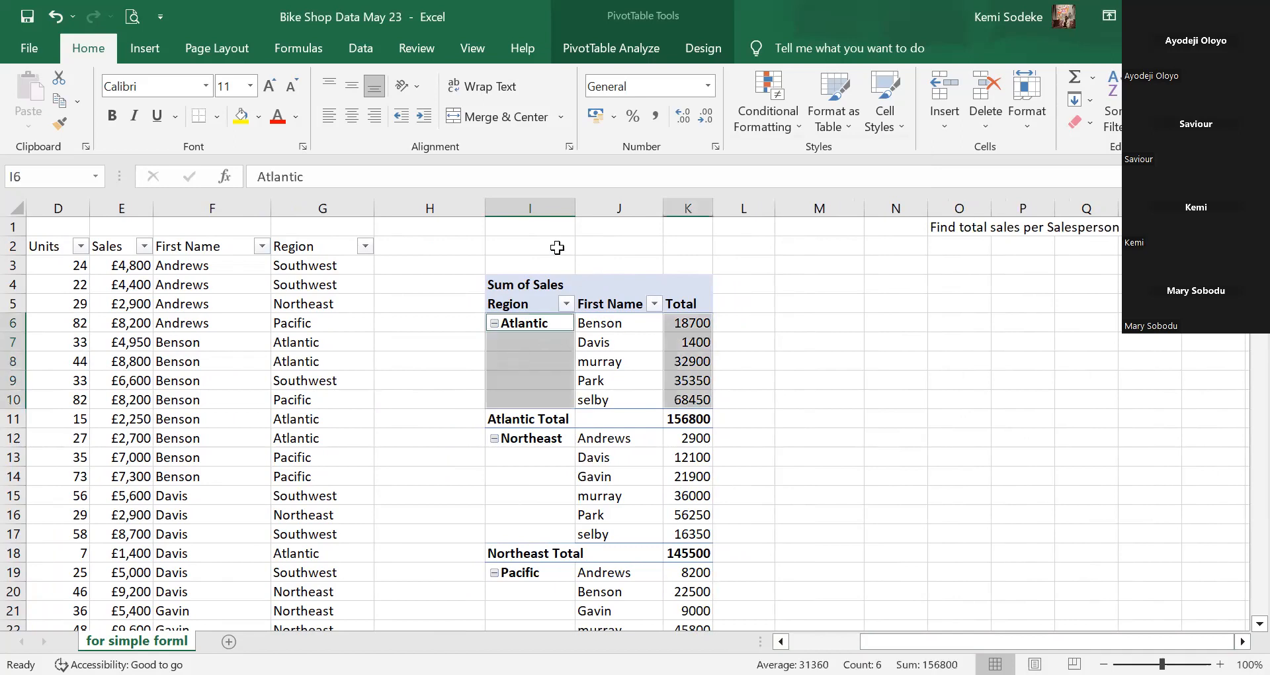
{"action": "left_click", "coordinate": [691, 336]}
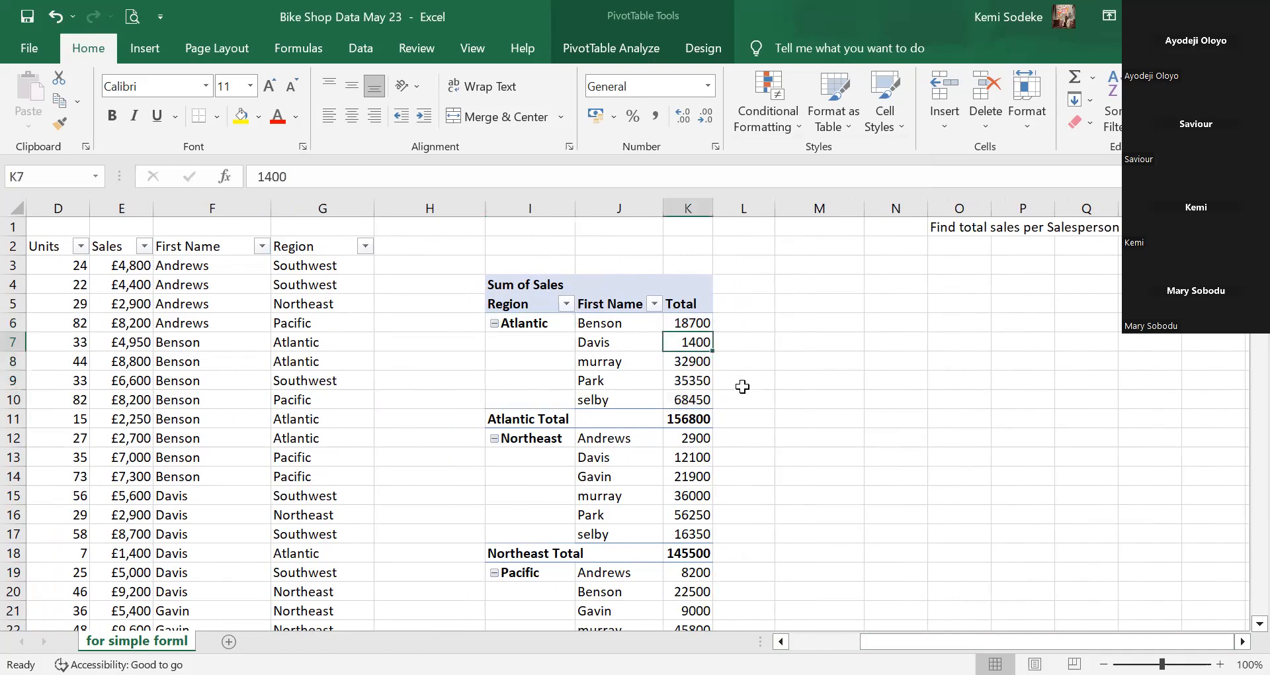
{"action": "left_click", "coordinate": [620, 46]}
{"action": "left_click", "coordinate": [1092, 77]}
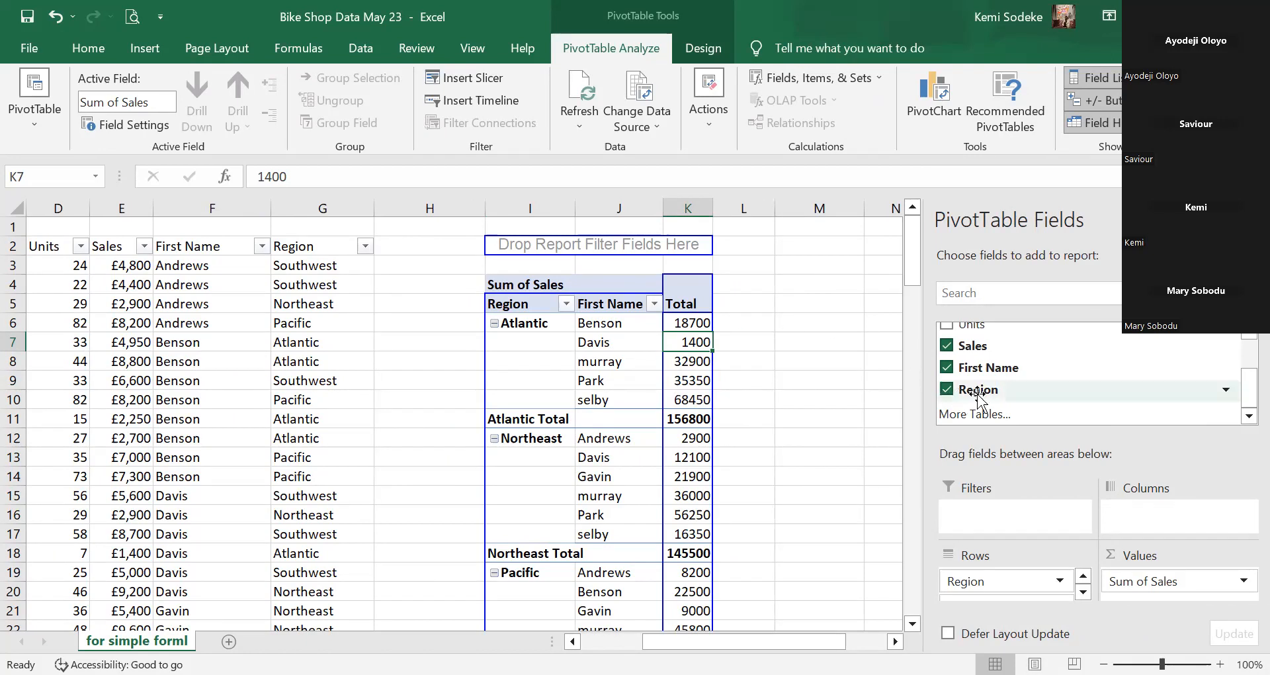
Remove First Name so the pivot totals sales by Region only, and autofit column J.
{"action": "left_click", "coordinate": [946, 368]}
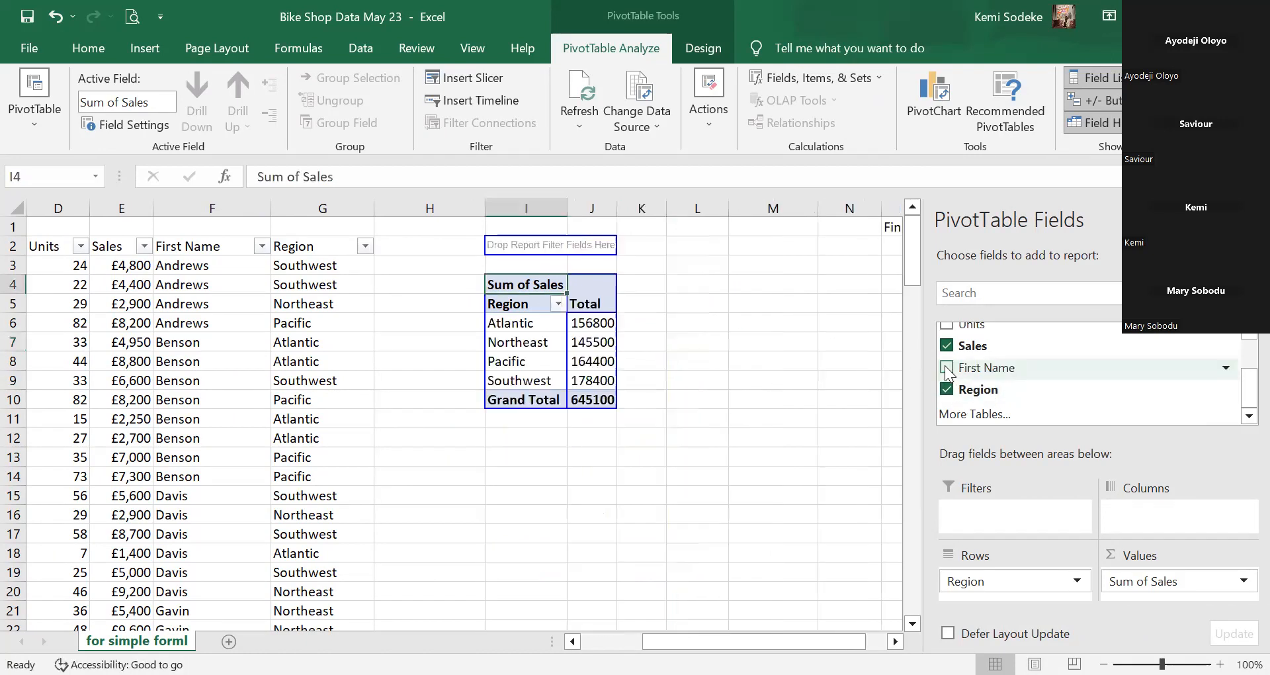
{"action": "double_click", "coordinate": [617, 206]}
{"action": "left_click", "coordinate": [590, 437]}
{"action": "left_click", "coordinate": [516, 363]}
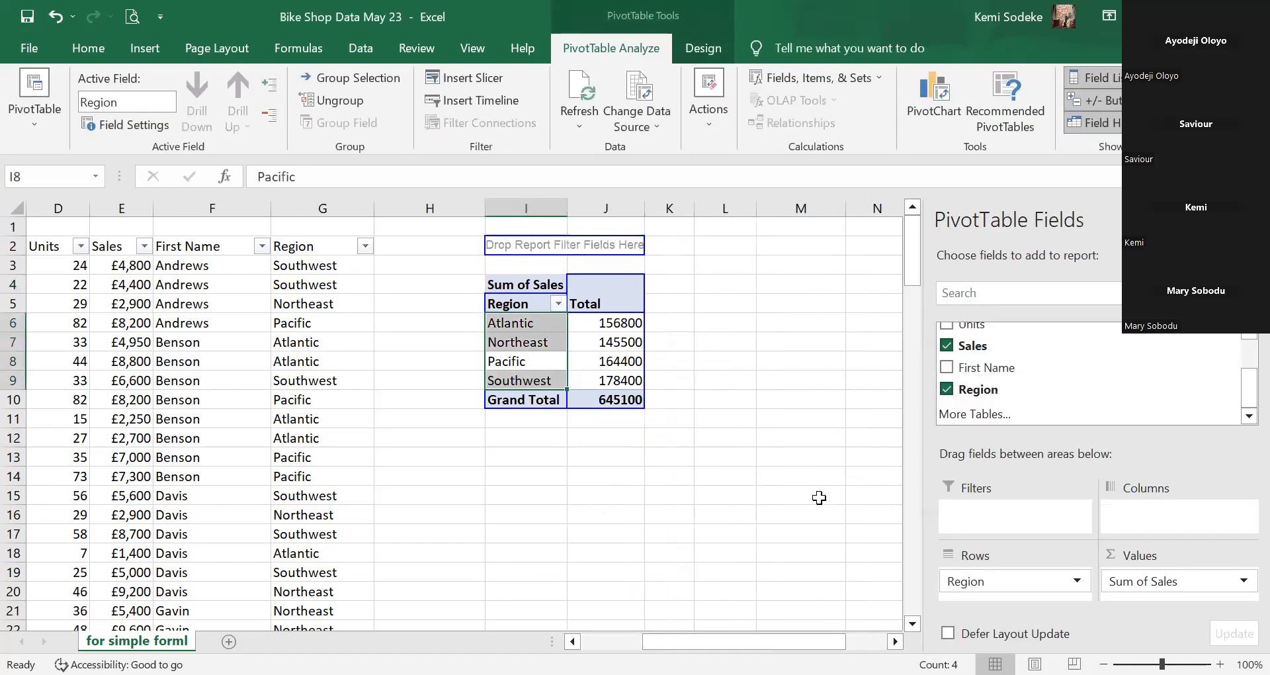
{"action": "left_click_drag", "start_coordinate": [595, 445], "coordinate": [597, 452]}
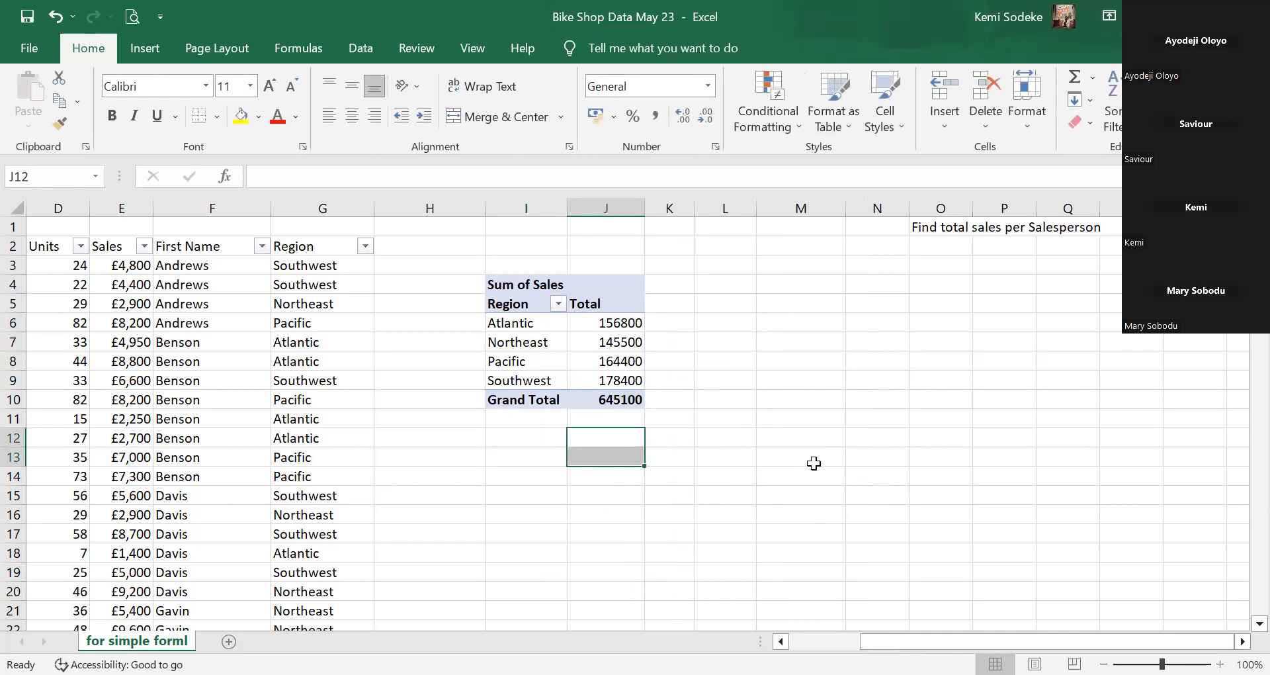
{"action": "left_click", "coordinate": [616, 406]}
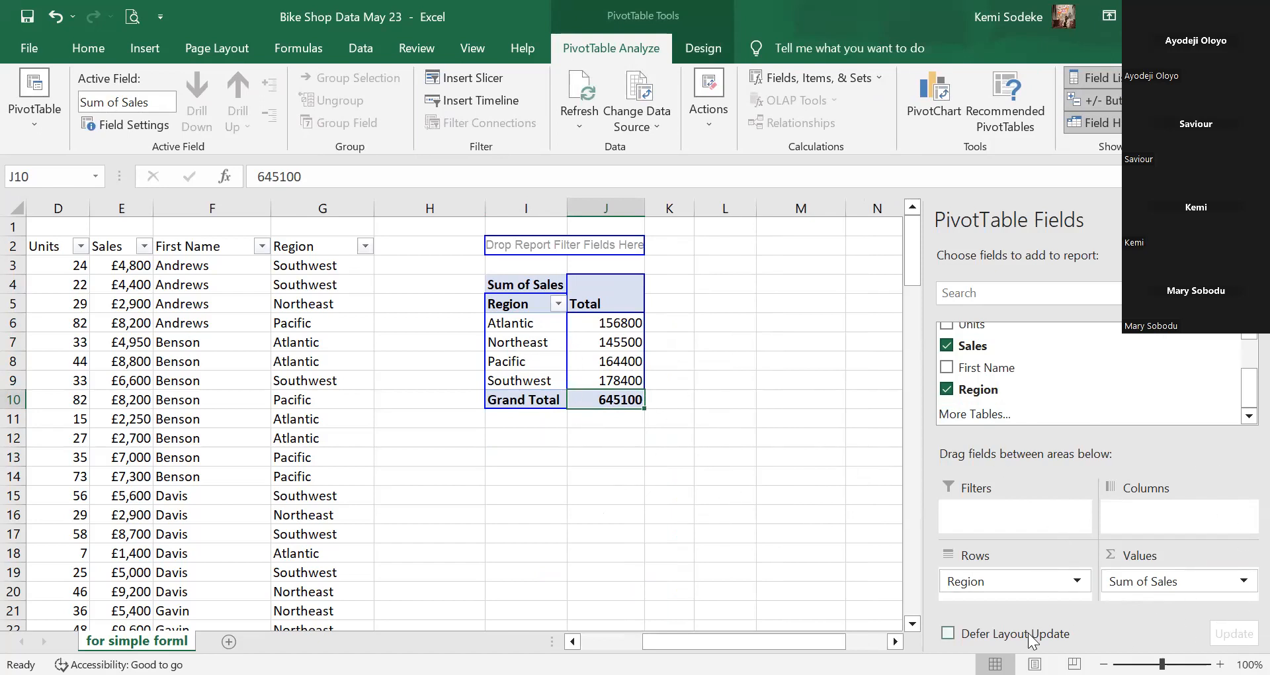
Move Region to the pivot's columns and add First Name as the row field.
{"action": "left_click_drag", "start_coordinate": [972, 586], "coordinate": [1160, 519]}
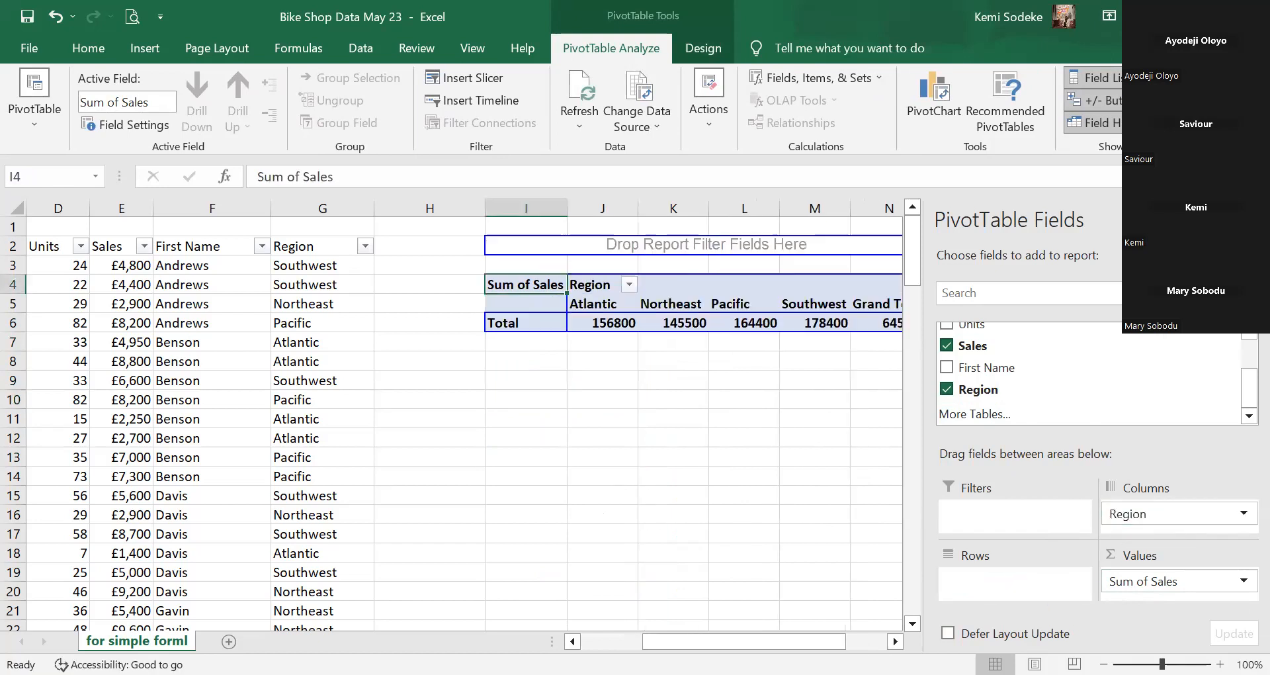
{"action": "left_click", "coordinate": [893, 639]}
{"action": "left_click", "coordinate": [894, 640]}
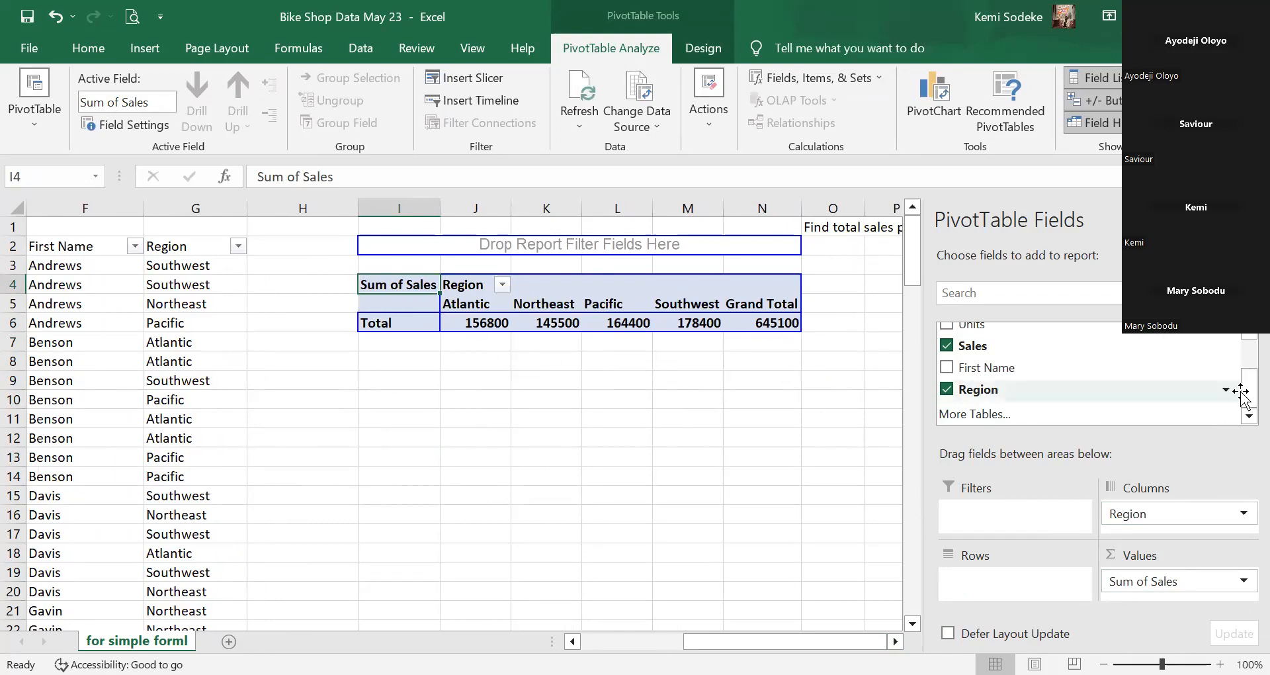
{"action": "left_click_drag", "start_coordinate": [1022, 374], "coordinate": [1003, 567]}
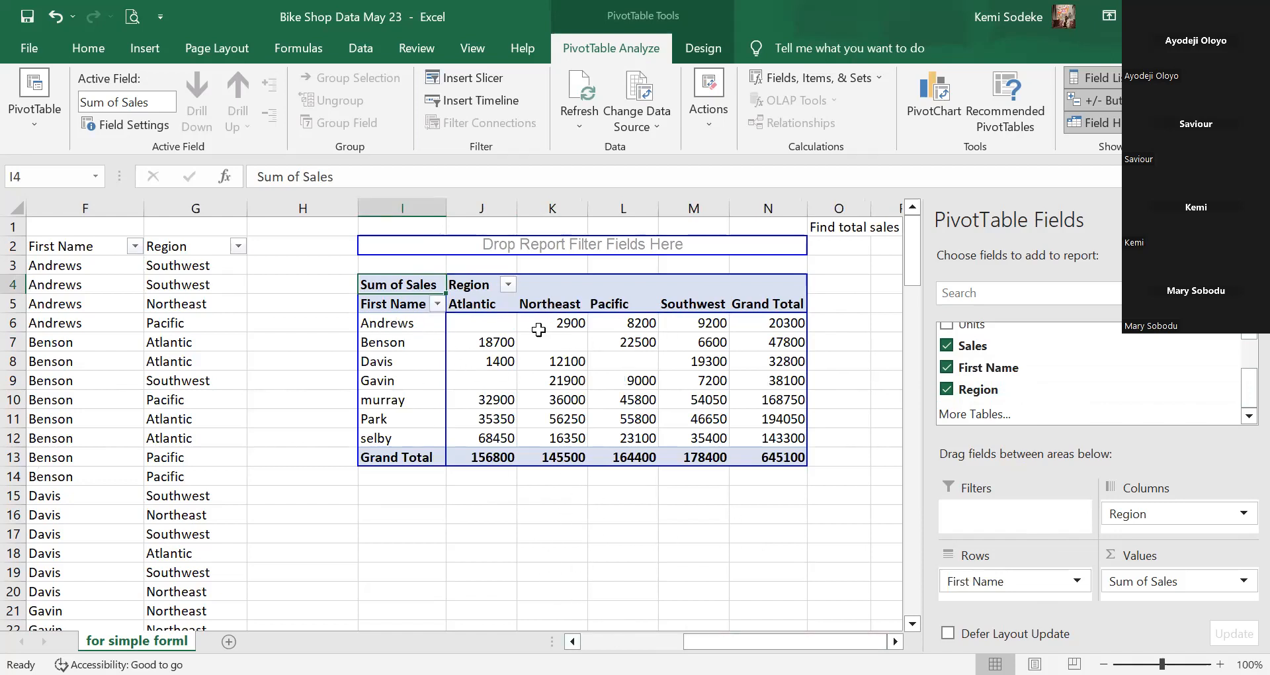
{"action": "left_click", "coordinate": [401, 323]}
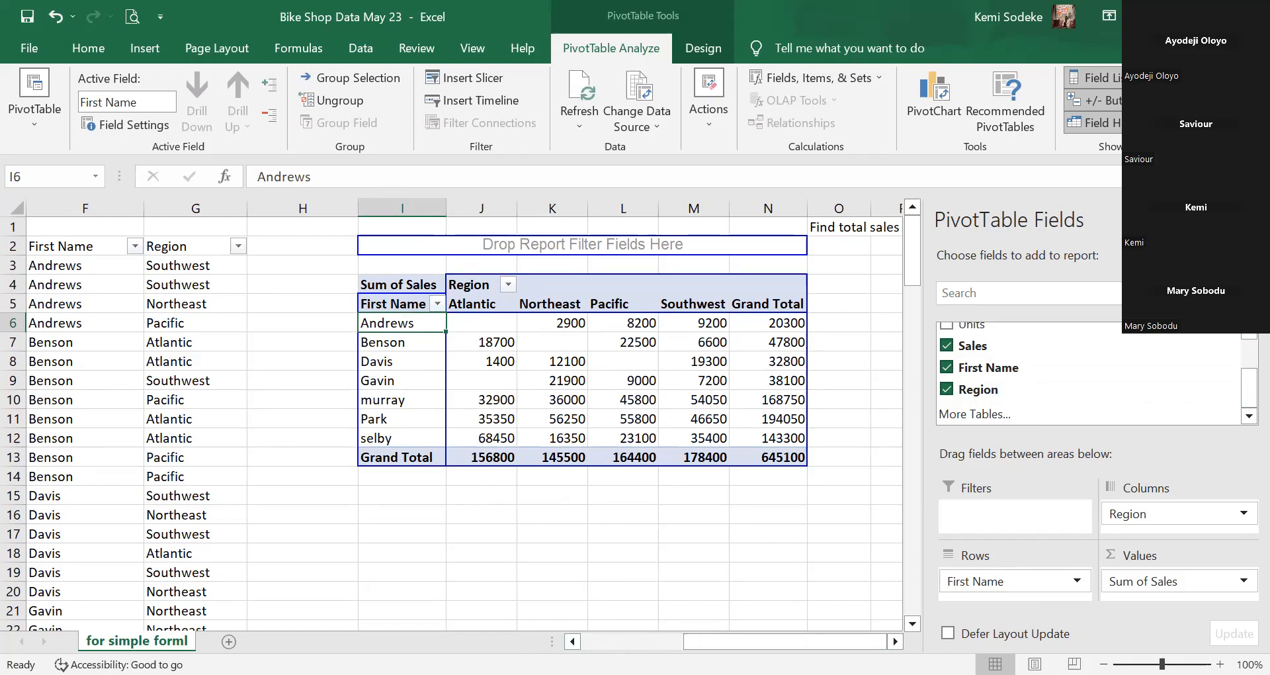
Scroll sideways to review the First Name by Region cross-tab.
{"action": "scroll", "coordinate": [743, 556], "scroll_direction": "left", "scroll_amount": 6}
{"action": "left_click", "coordinate": [895, 641]}
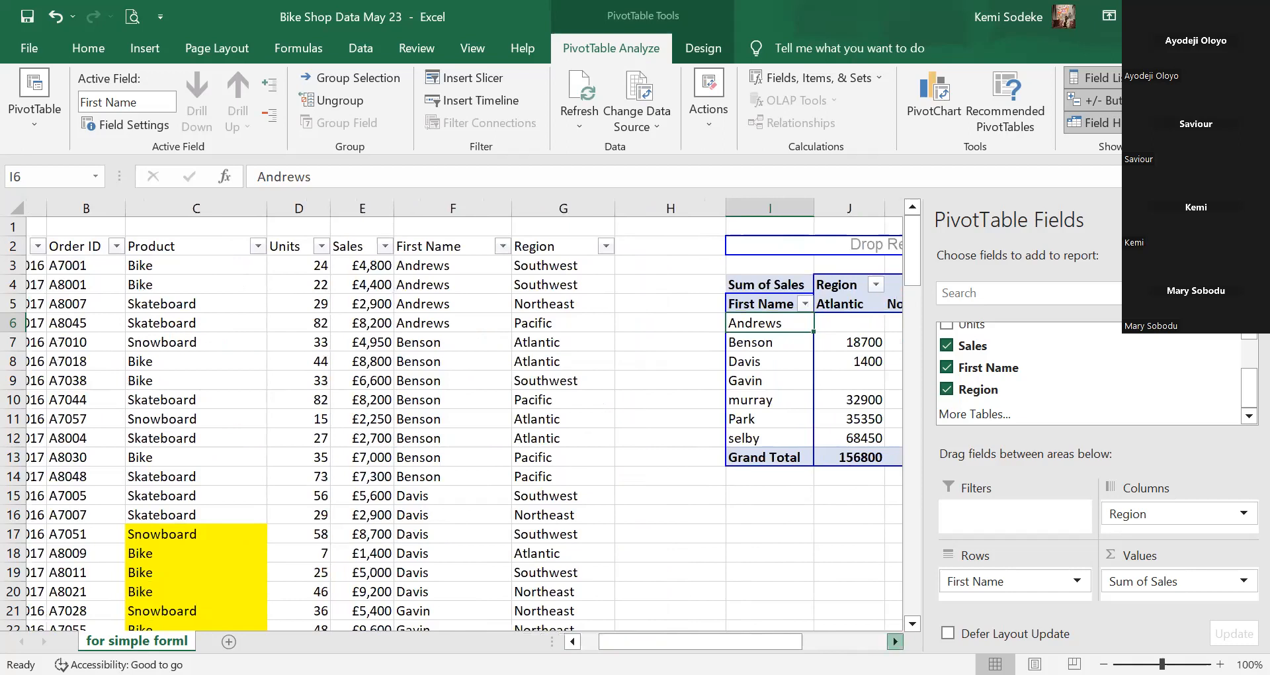
{"action": "scroll", "coordinate": [601, 554], "scroll_direction": "right", "scroll_amount": 3}
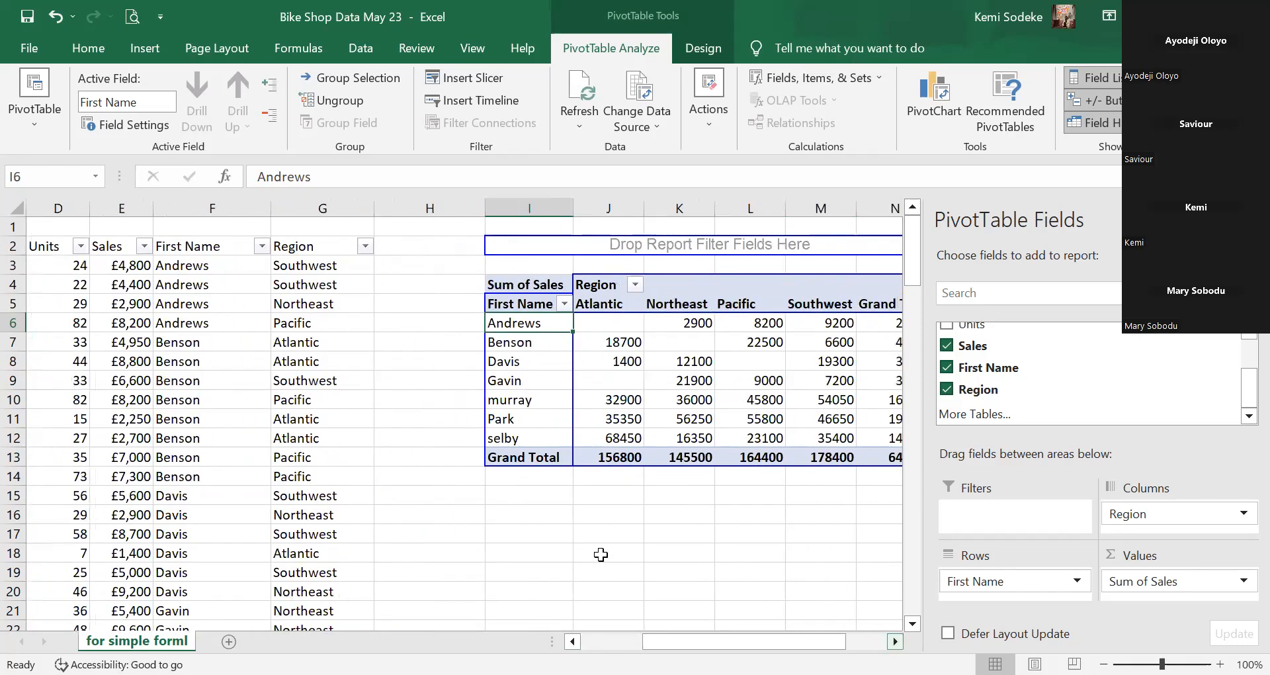
{"action": "scroll", "coordinate": [465, 425], "scroll_direction": "right", "scroll_amount": 1}
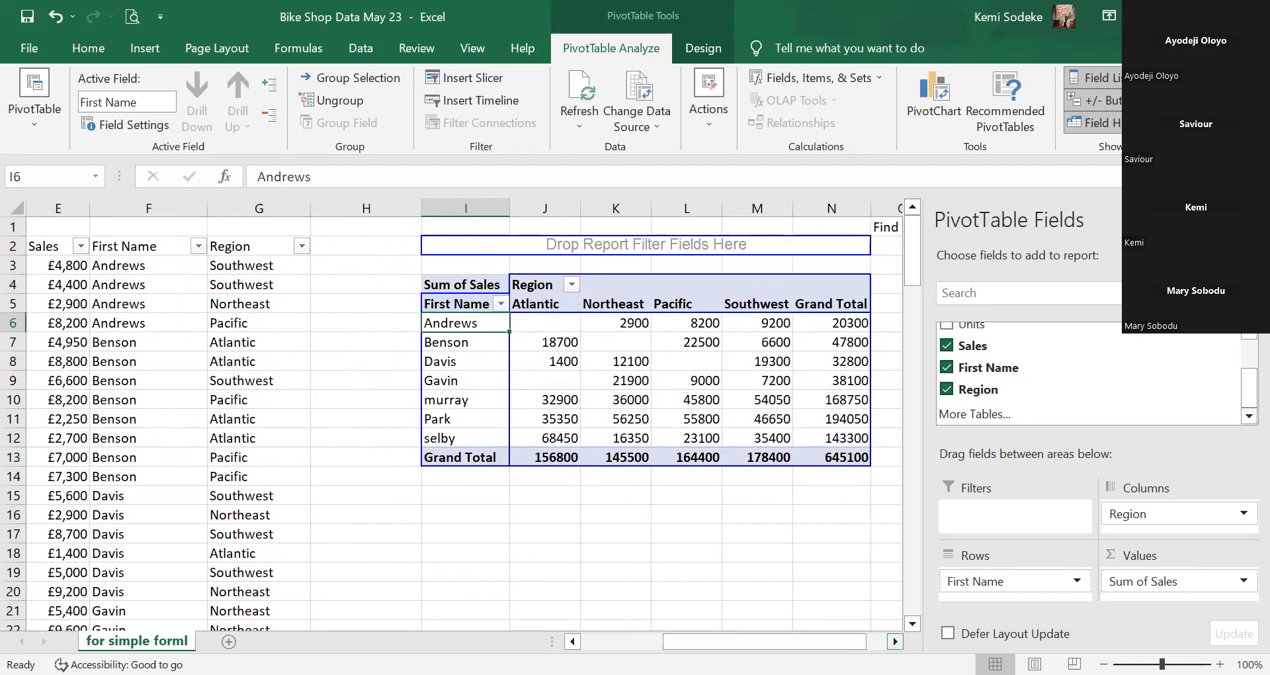
{"action": "scroll", "coordinate": [902, 525], "scroll_direction": "right", "scroll_amount": 1}
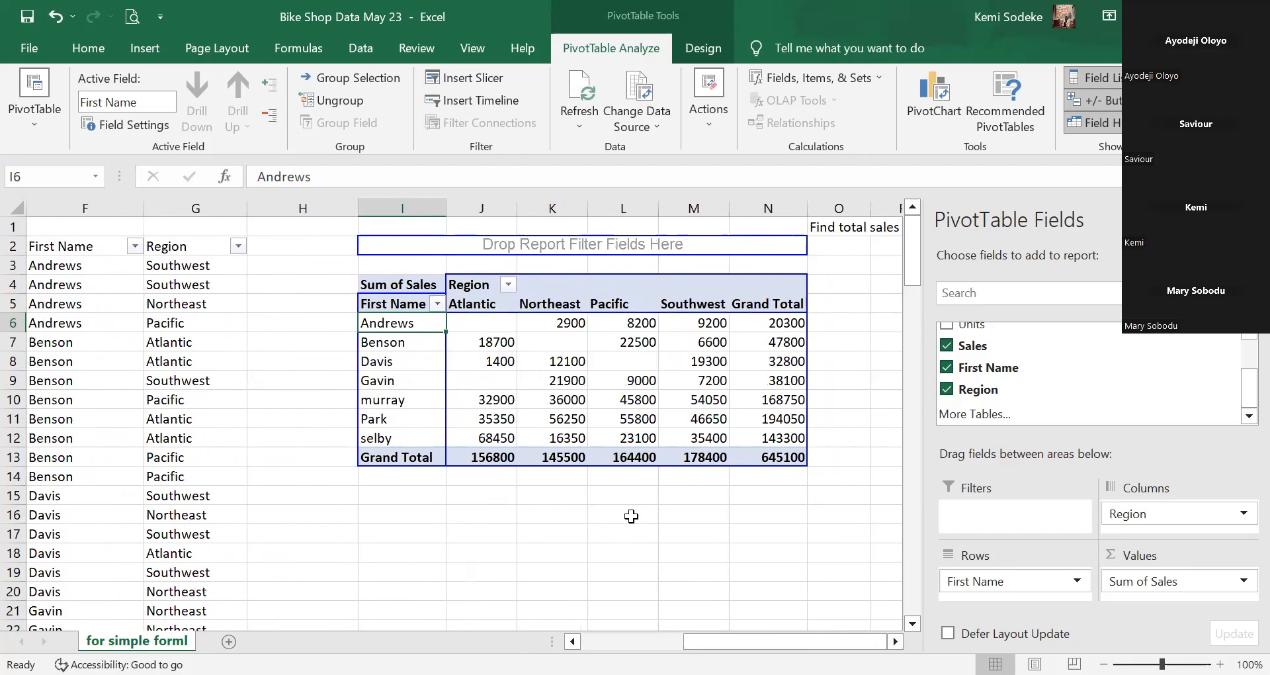
{"action": "scroll", "coordinate": [596, 581], "scroll_direction": "left", "scroll_amount": 5}
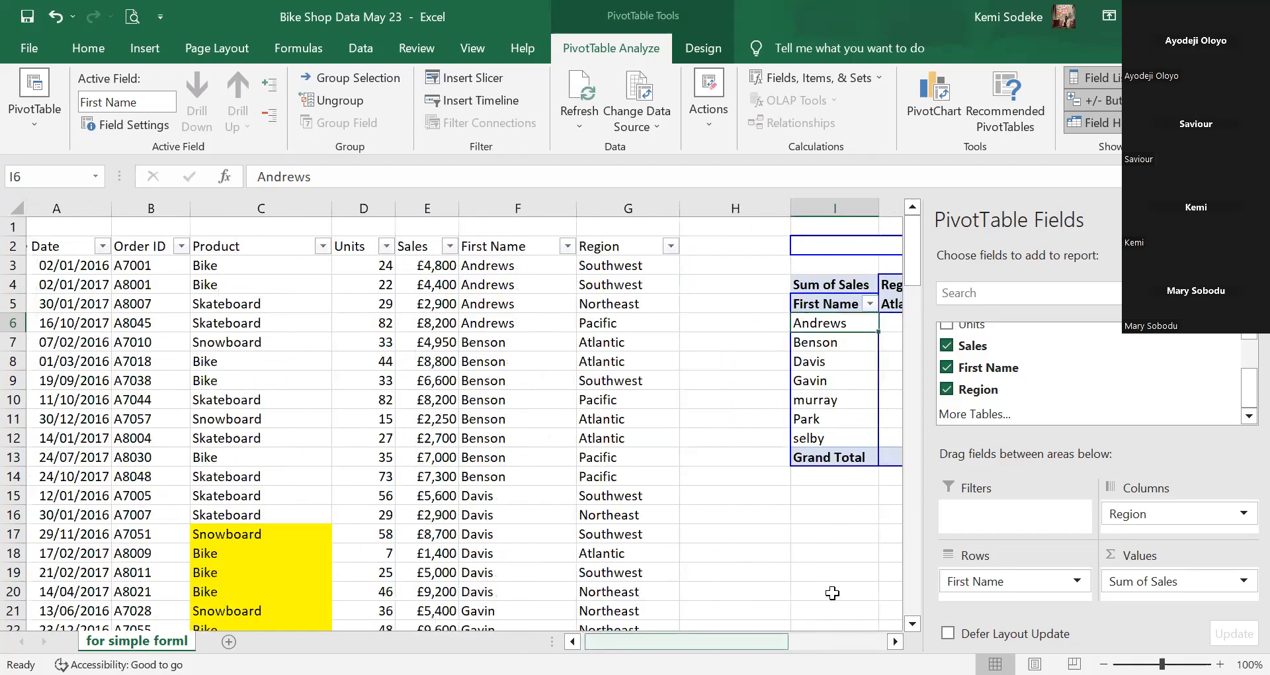
{"action": "scroll", "coordinate": [654, 485], "scroll_direction": "right", "scroll_amount": 5}
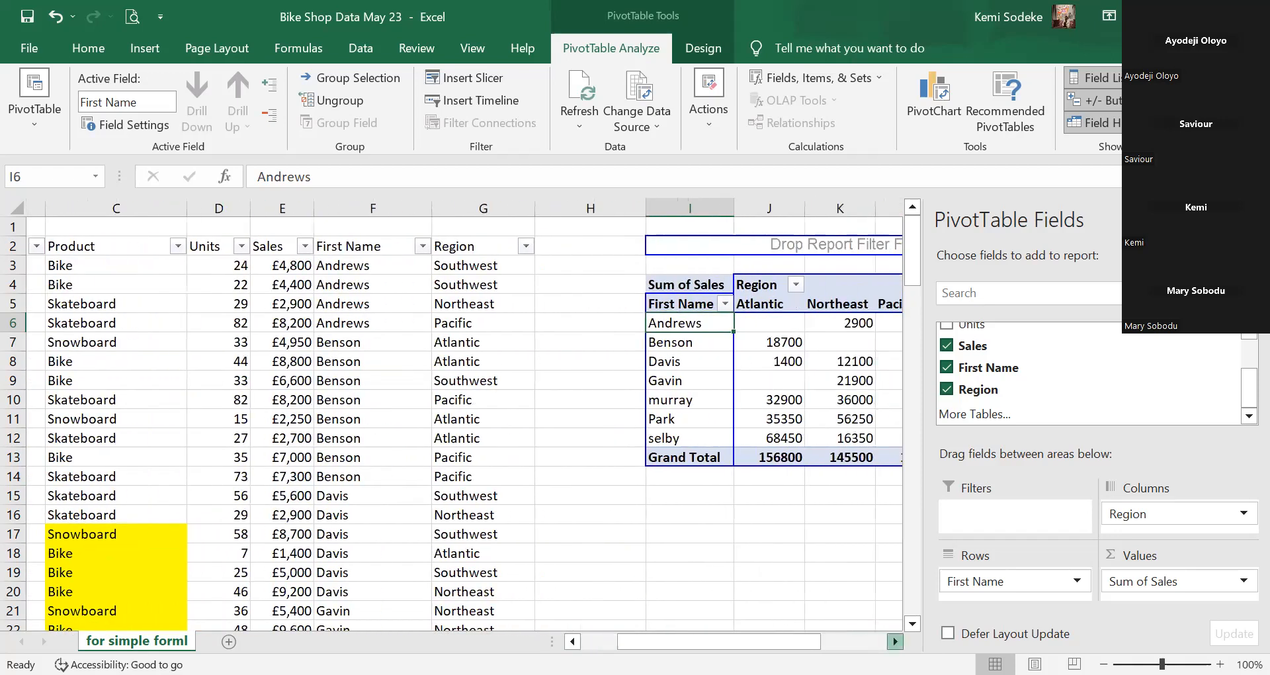
{"action": "scroll", "coordinate": [653, 485], "scroll_direction": "right", "scroll_amount": 1}
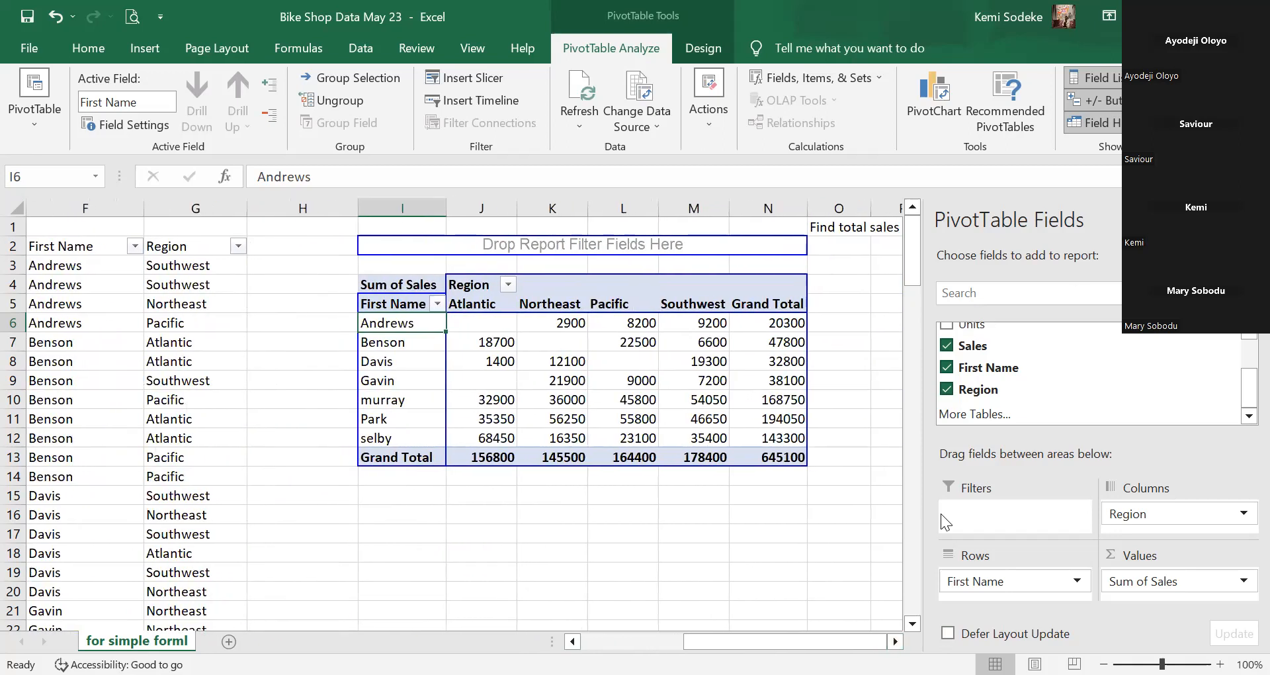
Check pivot values such as 21900, then reselect the pivot at Davis.
{"action": "left_click", "coordinate": [725, 542]}
{"action": "left_click", "coordinate": [569, 383]}
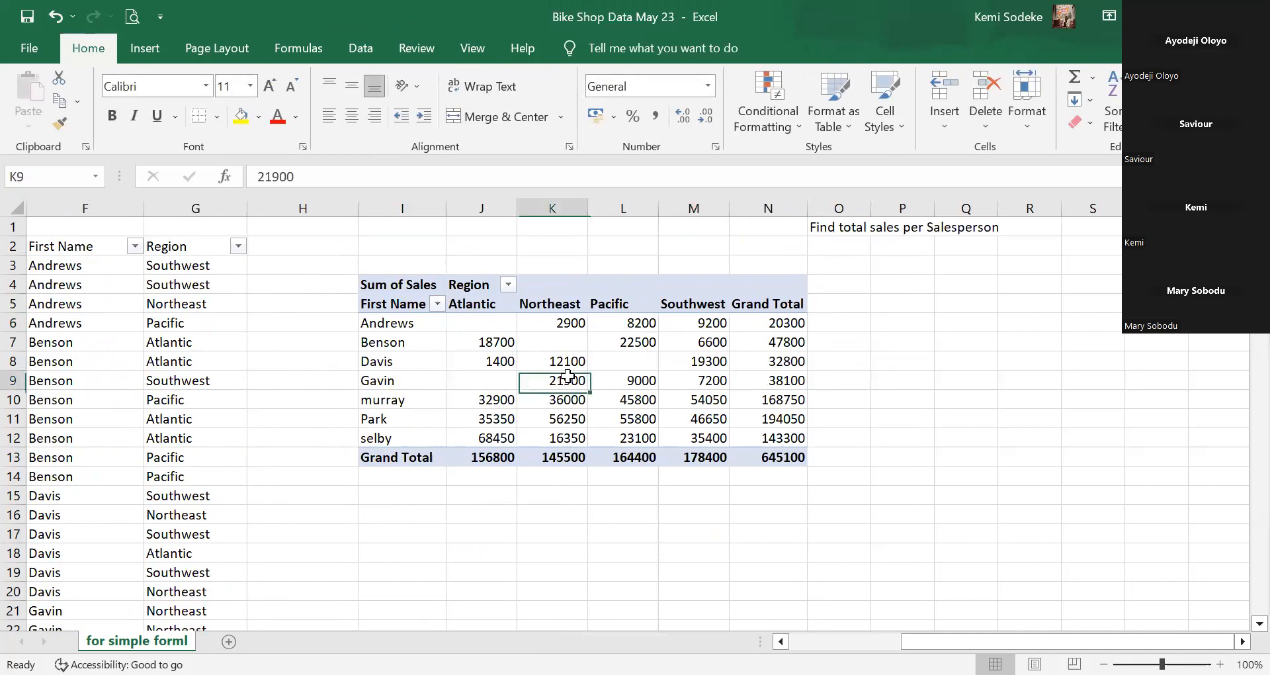
{"action": "scroll", "coordinate": [764, 533], "scroll_direction": "left", "scroll_amount": 5}
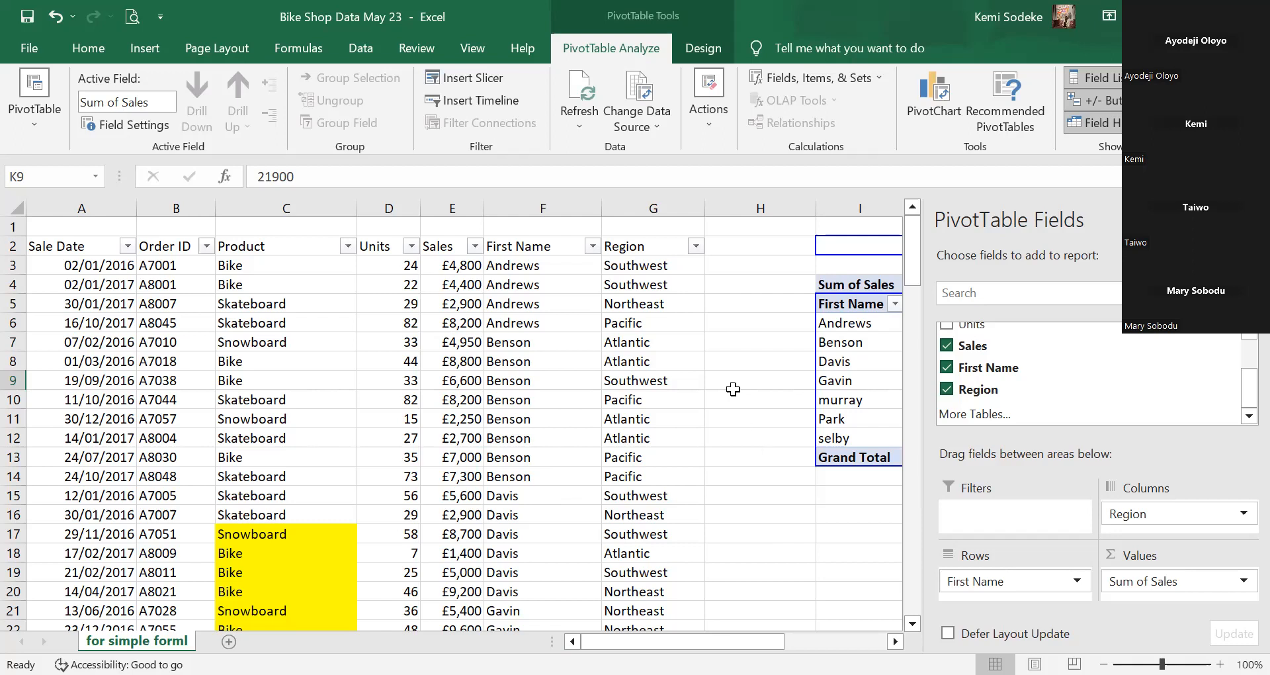
{"action": "left_click", "coordinate": [766, 464]}
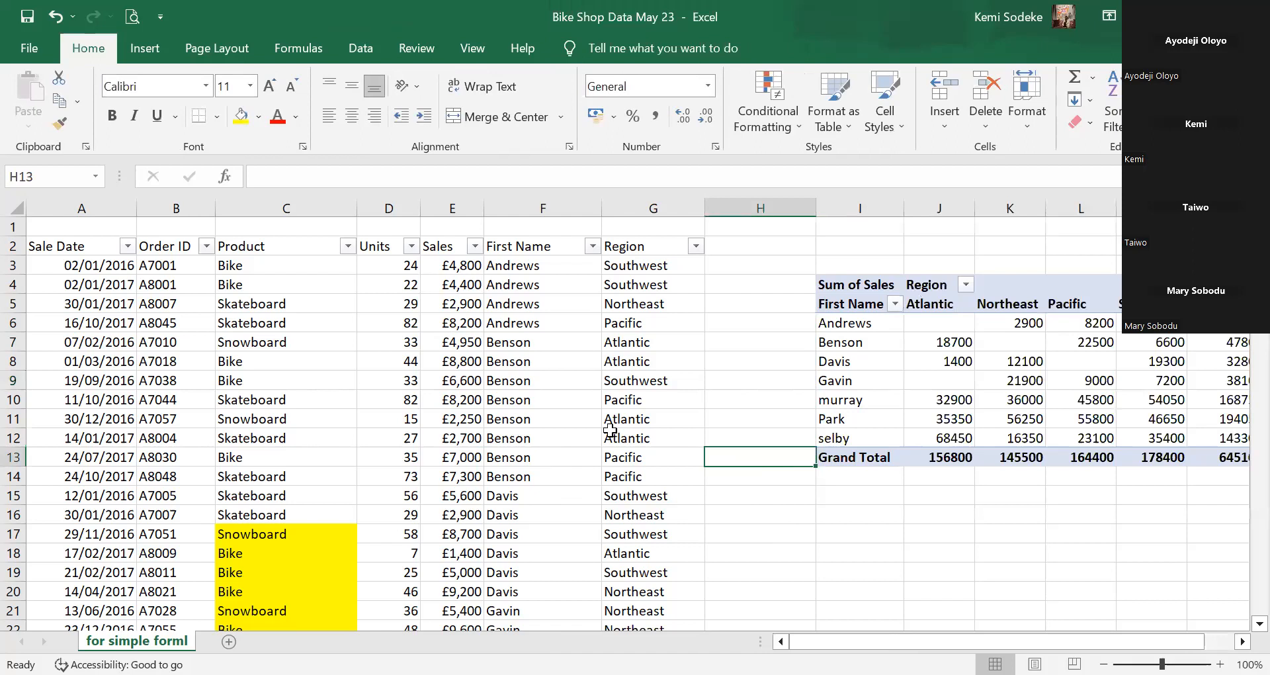
{"action": "left_click", "coordinate": [1242, 641]}
{"action": "left_click", "coordinate": [1242, 641]}
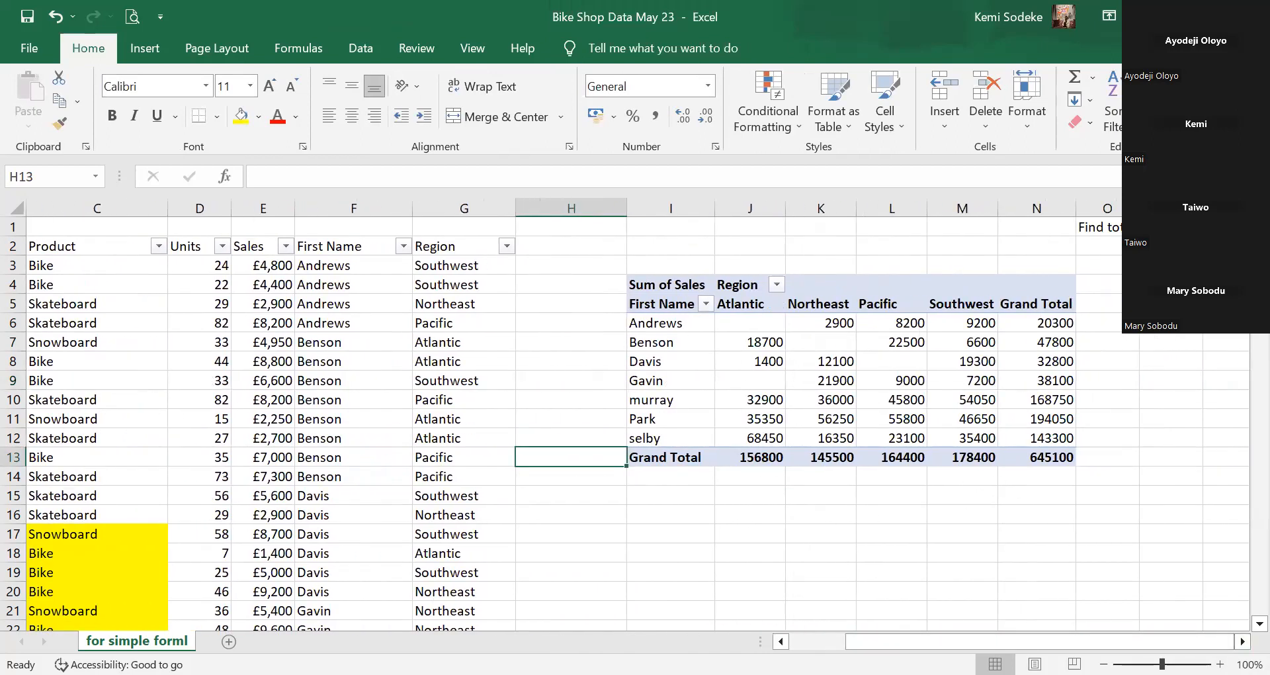
{"action": "left_click", "coordinate": [1243, 641]}
{"action": "left_click", "coordinate": [1243, 641]}
{"action": "left_click", "coordinate": [486, 366]}
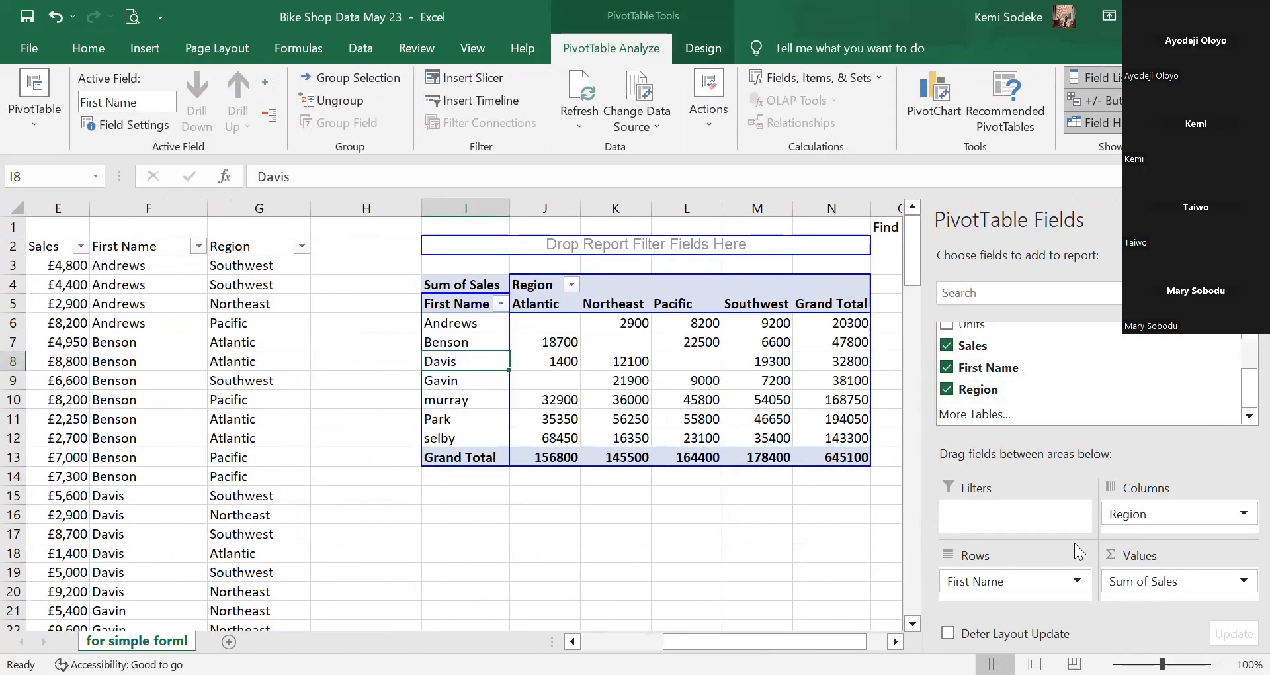
Replace First Name with Product as the row field and remove Region from the columns.
{"action": "left_click", "coordinate": [947, 367]}
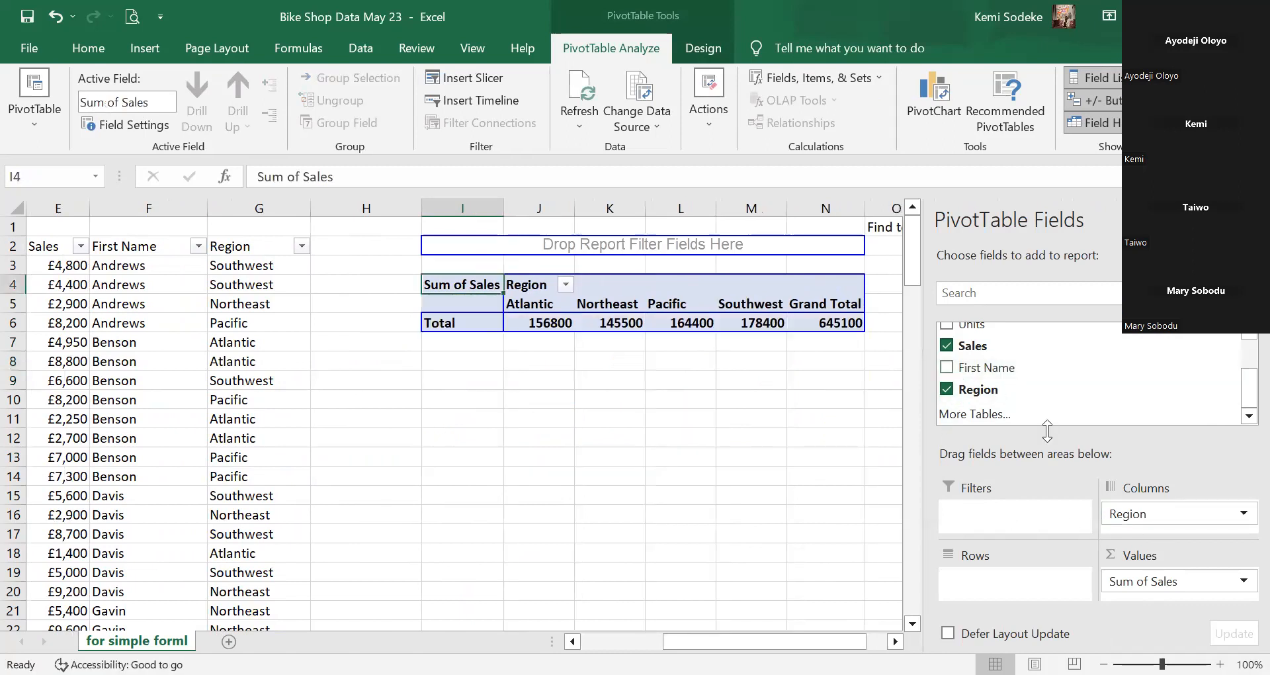
{"action": "scroll", "coordinate": [1189, 371], "scroll_direction": "up", "scroll_amount": 2}
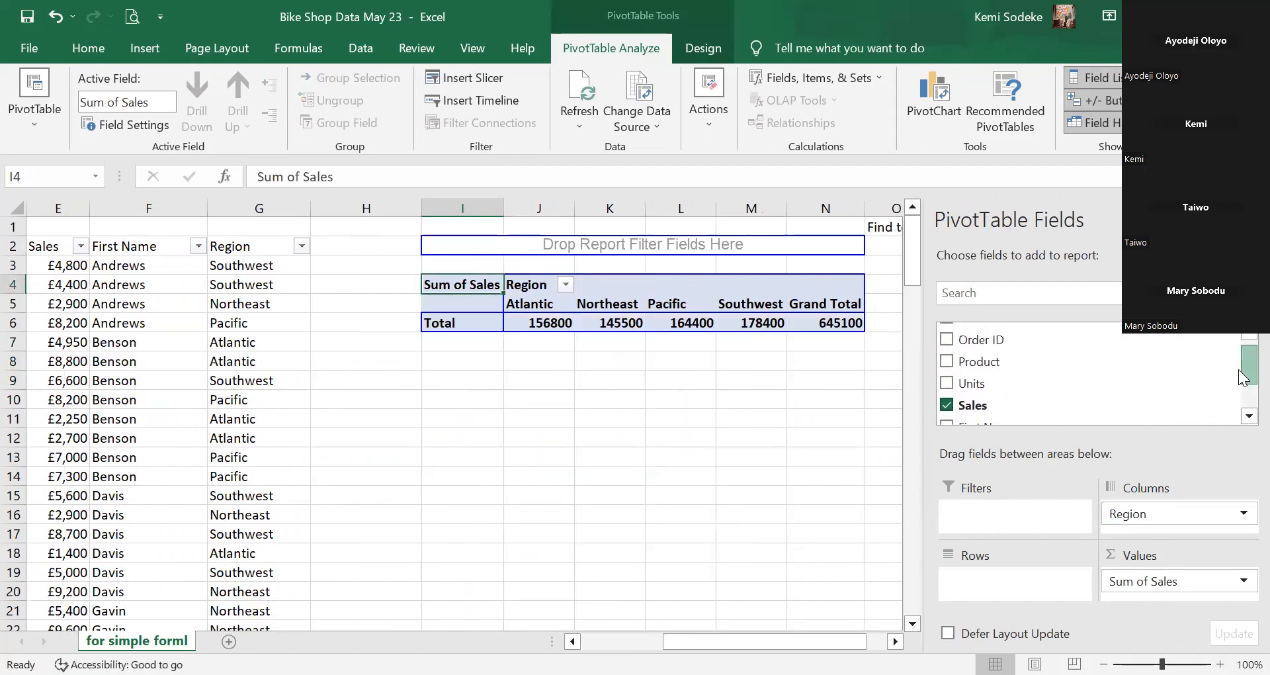
{"action": "left_click_drag", "start_coordinate": [995, 368], "coordinate": [1041, 598]}
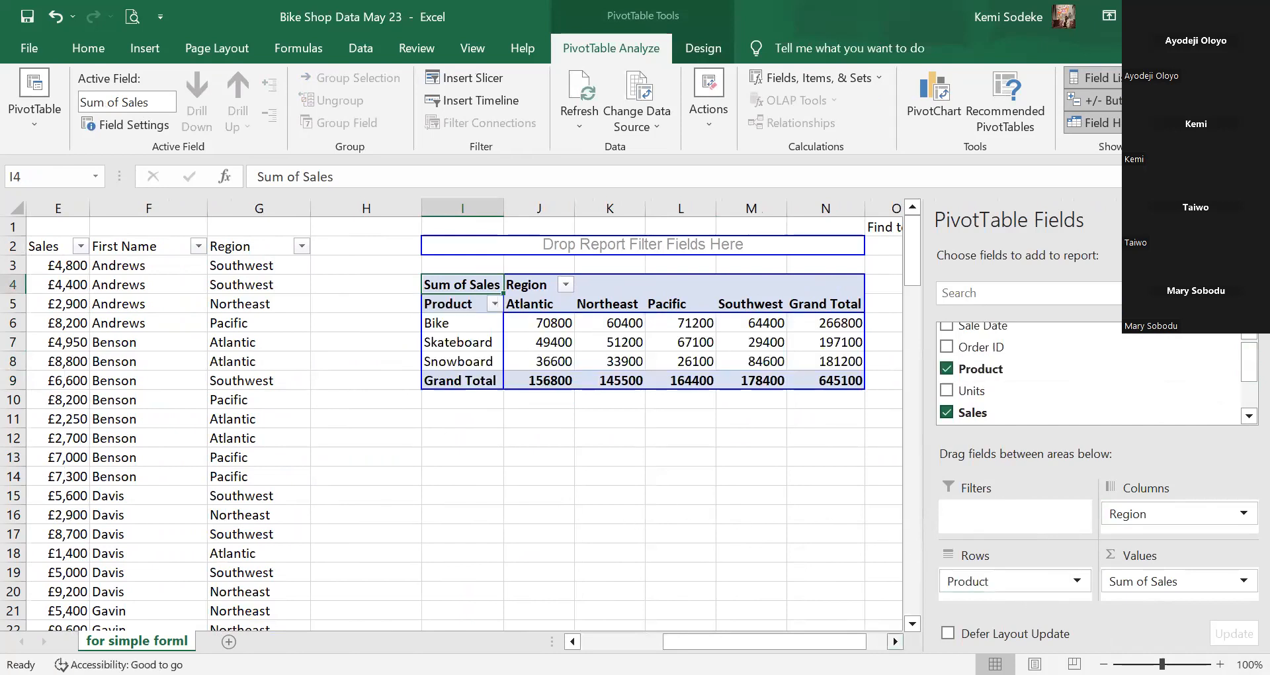
{"action": "scroll", "coordinate": [814, 431], "scroll_direction": "right", "scroll_amount": 2}
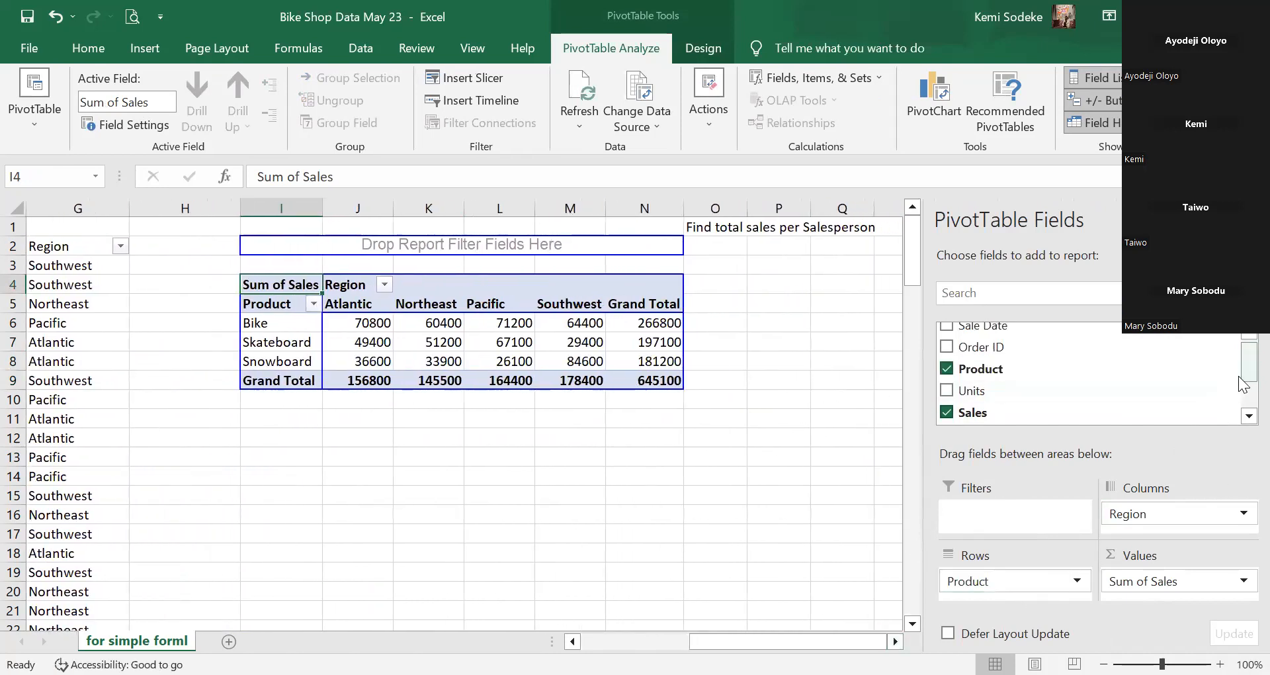
{"action": "scroll", "coordinate": [1242, 380], "scroll_direction": "down", "scroll_amount": 3}
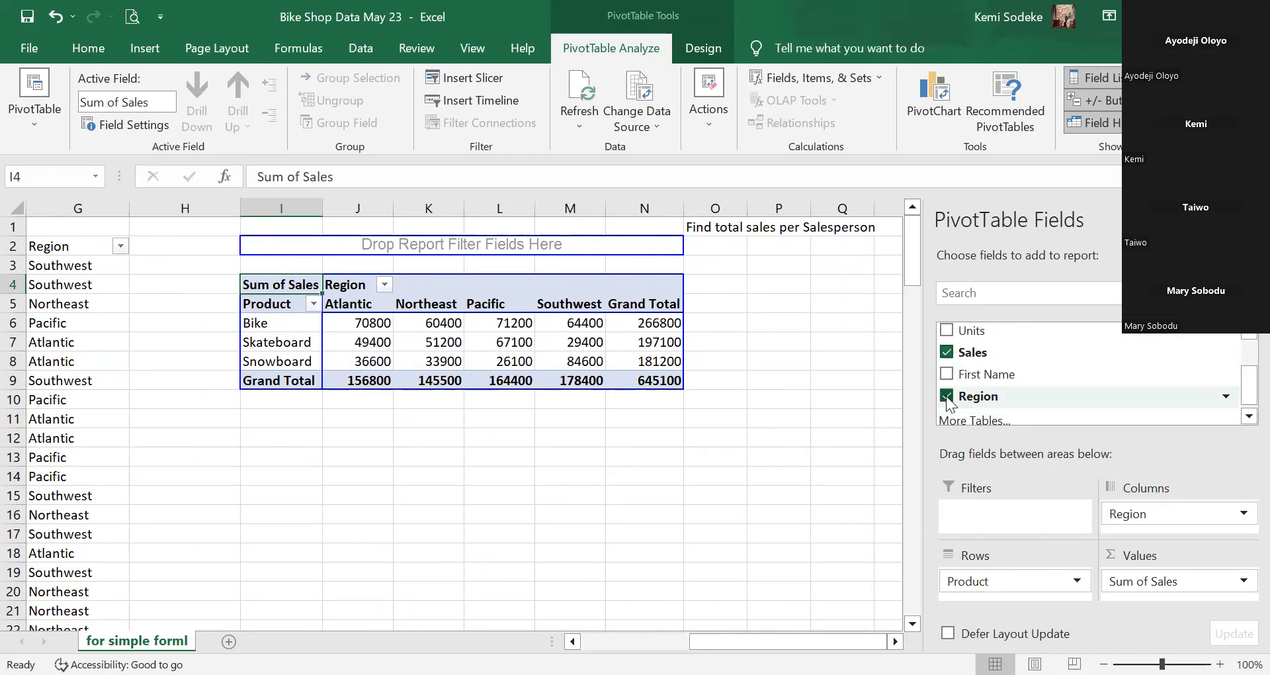
{"action": "left_click", "coordinate": [946, 396]}
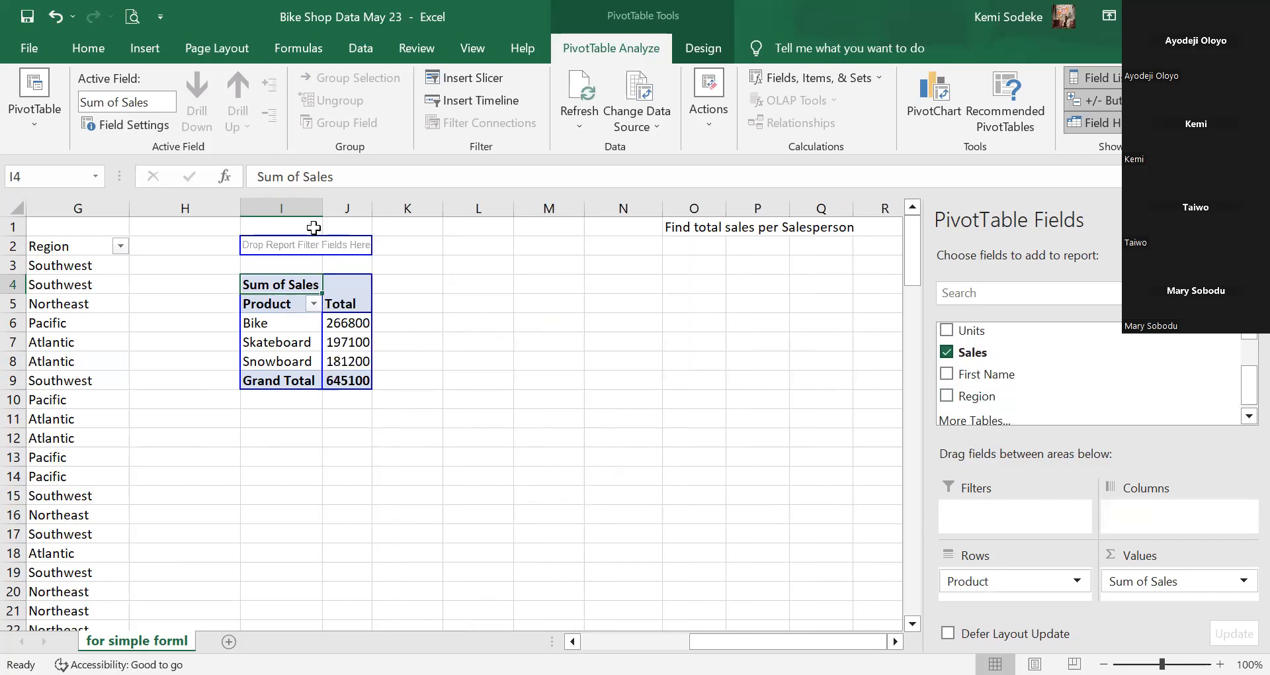
Widen columns I and J to fit the product totals, such as Bike 266800.
{"action": "left_click_drag", "start_coordinate": [323, 213], "coordinate": [349, 213]}
{"action": "left_click_drag", "start_coordinate": [399, 211], "coordinate": [439, 211]}
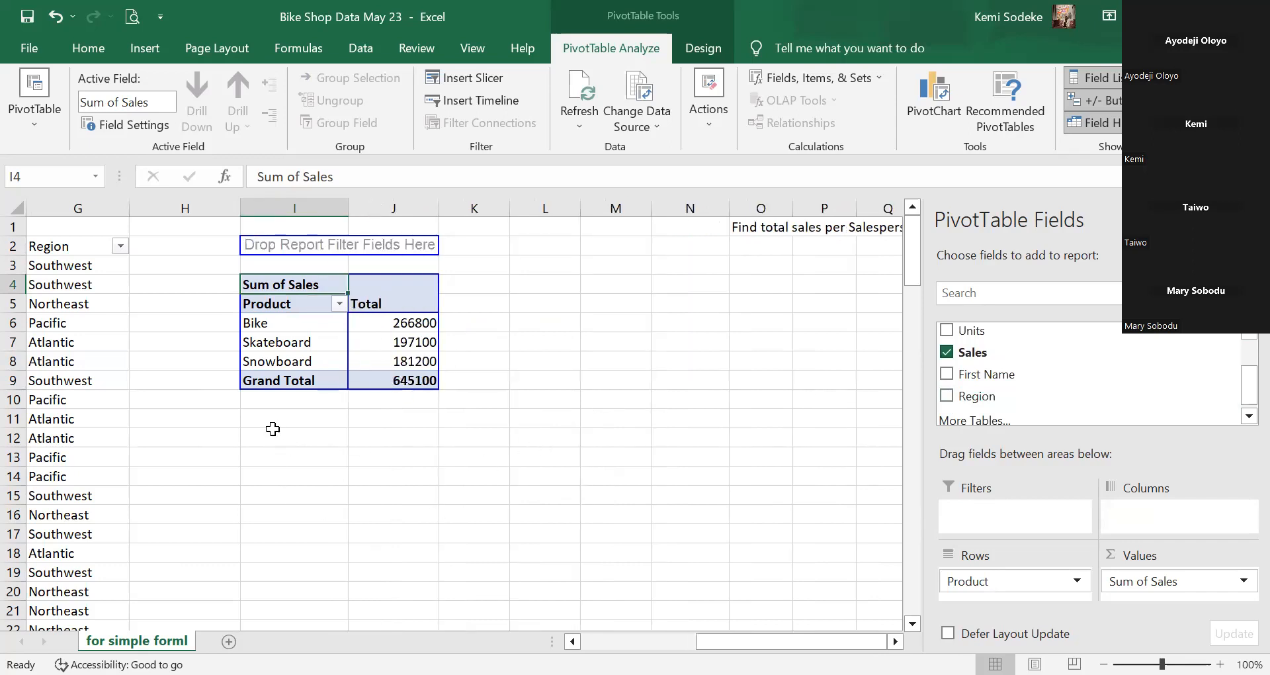
{"action": "left_click", "coordinate": [402, 325]}
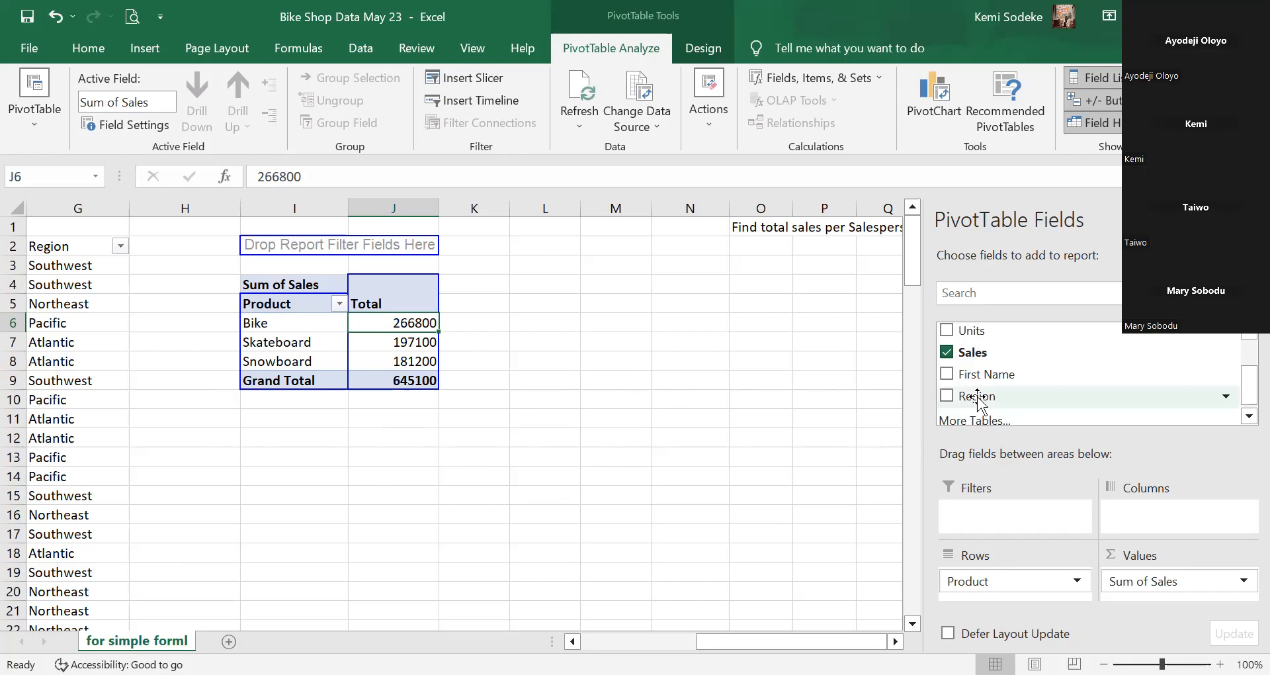
Drag Region into the Columns area to split each product's sales by region.
{"action": "left_click_drag", "start_coordinate": [977, 398], "coordinate": [1185, 530]}
{"action": "left_click", "coordinate": [691, 500]}
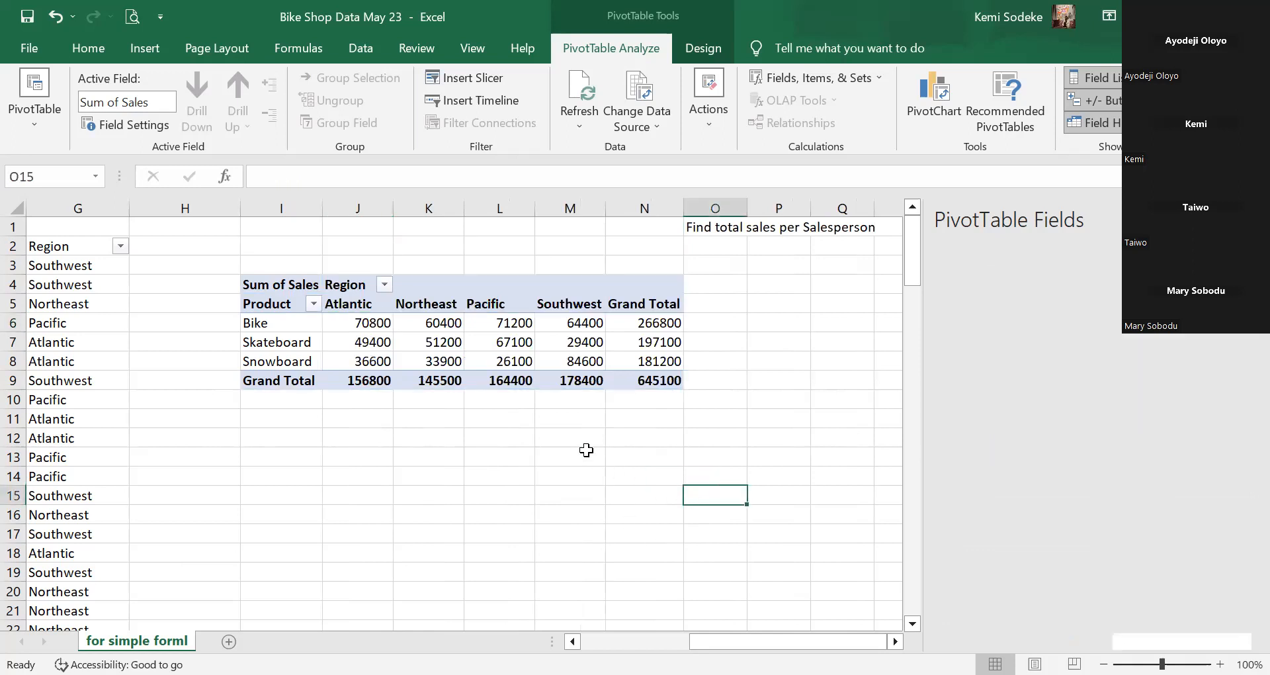
{"action": "left_click", "coordinate": [646, 304]}
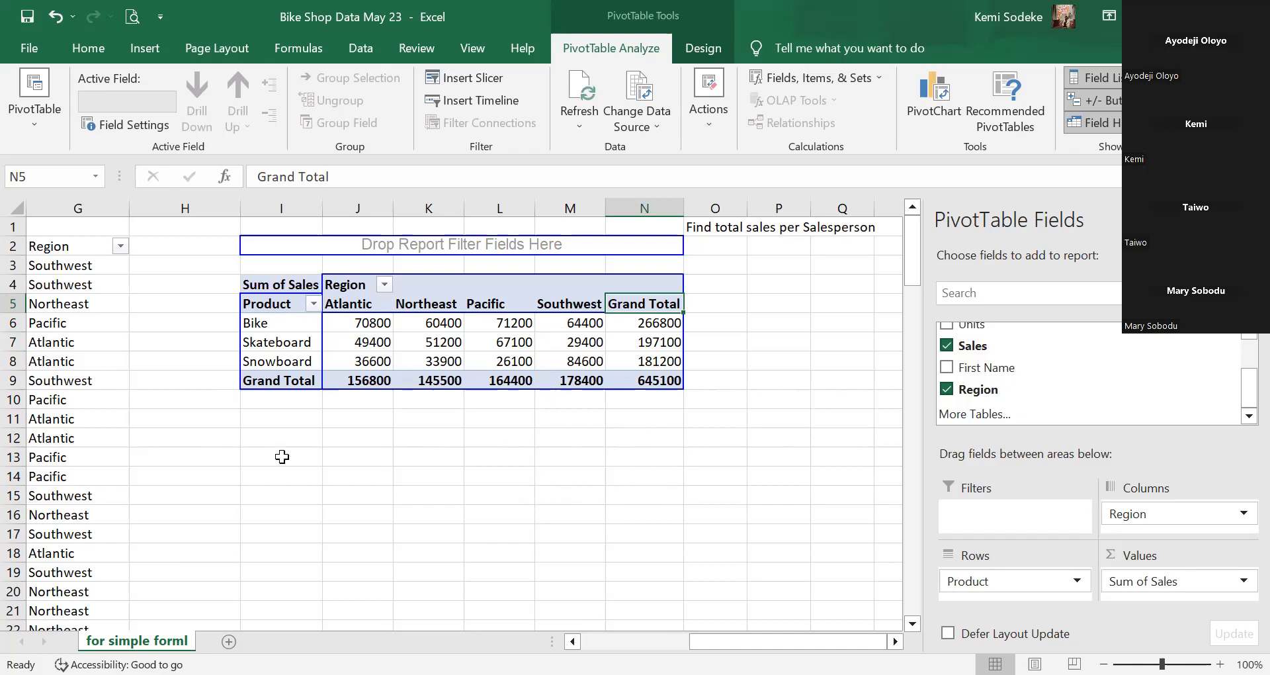
{"action": "left_click", "coordinate": [586, 362]}
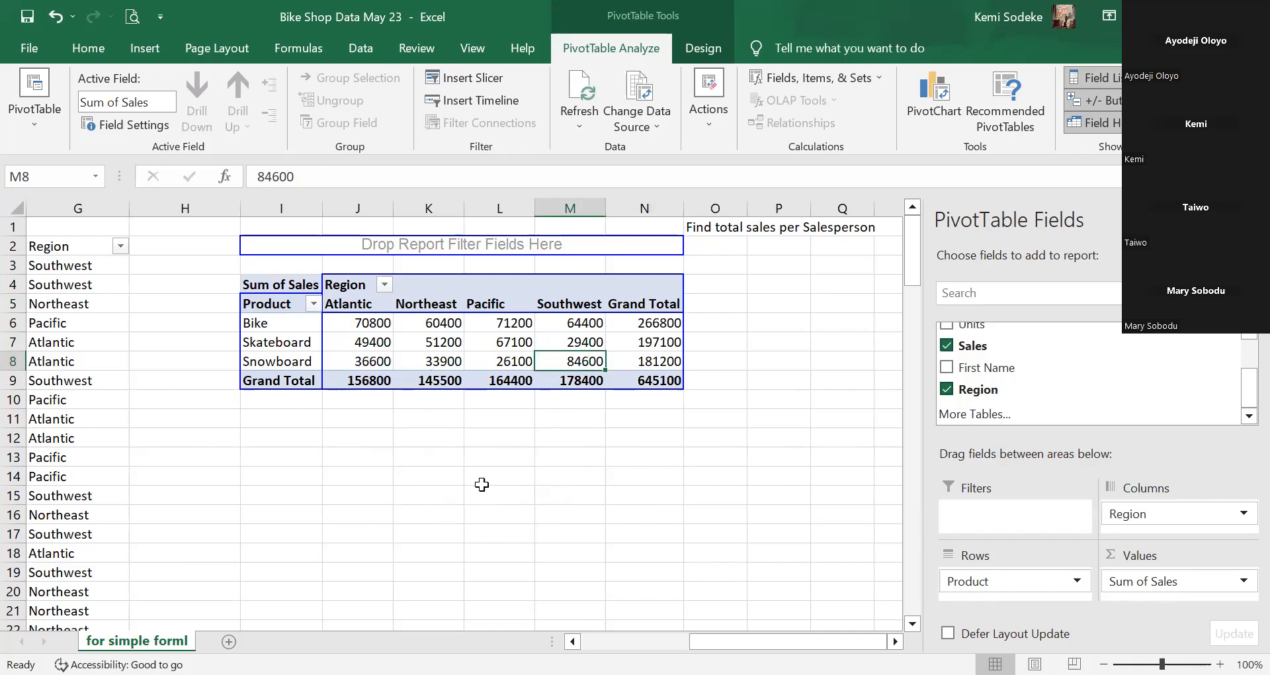
{"action": "left_click", "coordinate": [504, 362]}
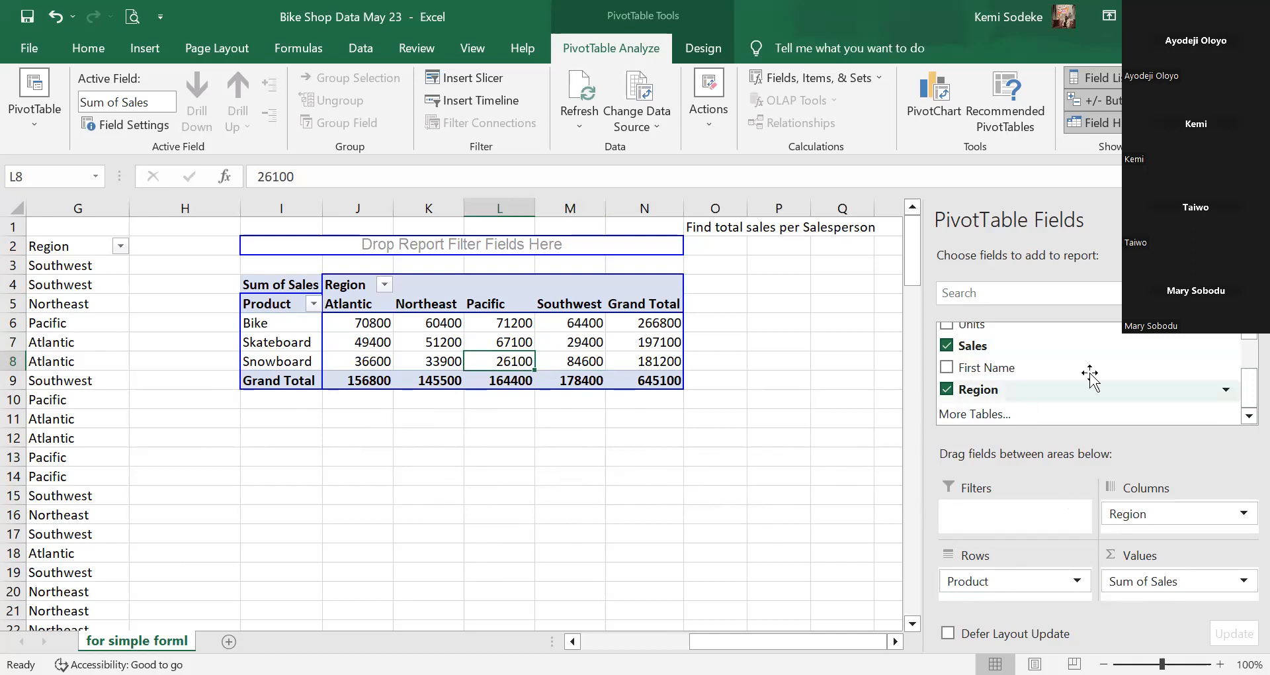
{"action": "left_click_drag", "start_coordinate": [1239, 397], "coordinate": [1251, 362]}
{"action": "left_click", "coordinate": [667, 475]}
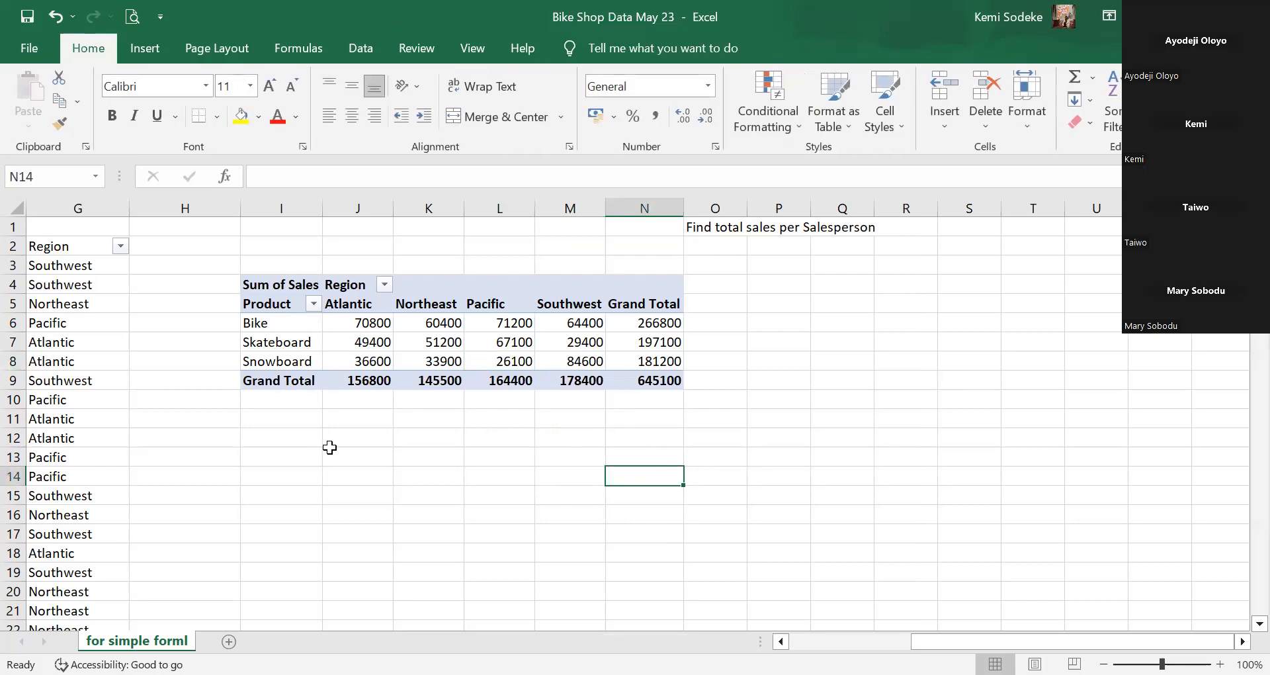
{"action": "left_click", "coordinate": [334, 473]}
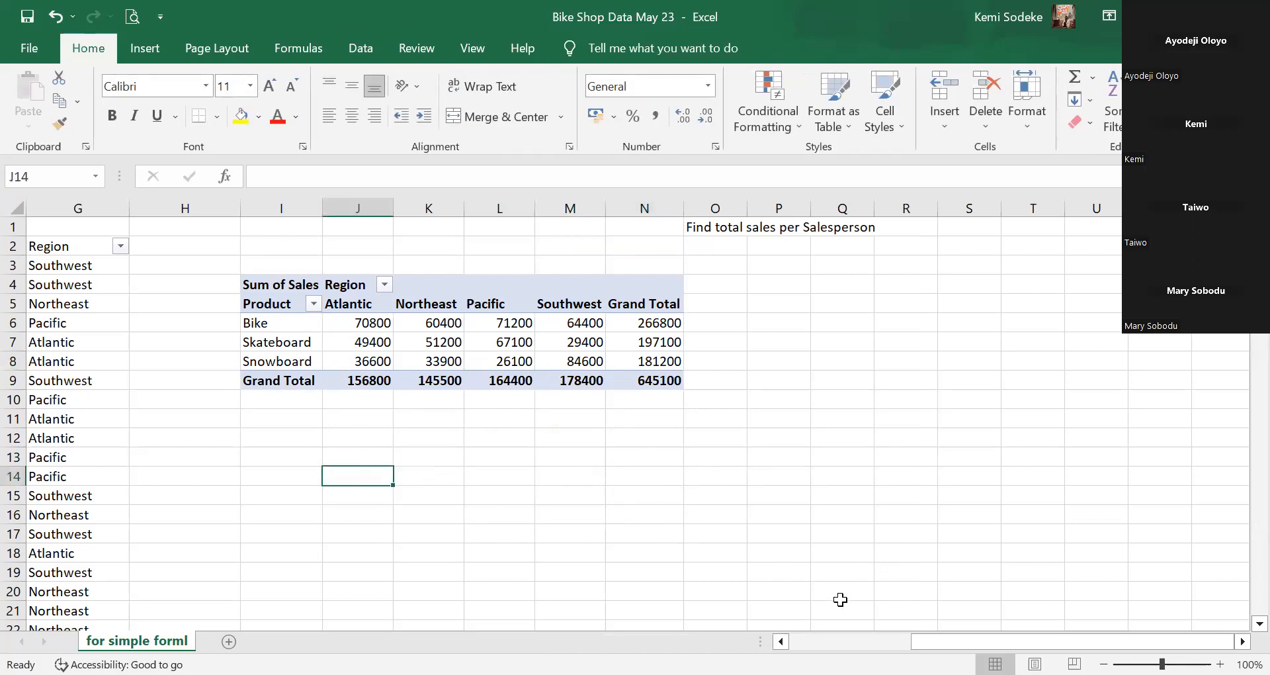
{"action": "left_click", "coordinate": [291, 328]}
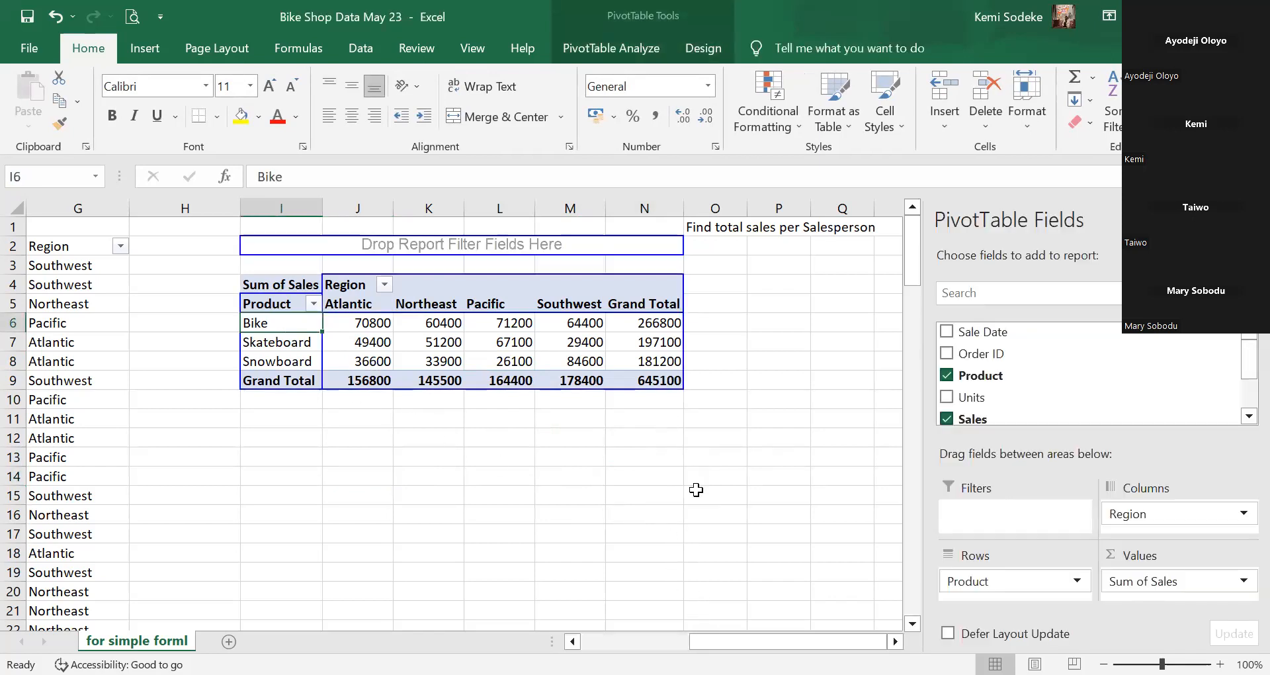
{"action": "left_click", "coordinate": [654, 551]}
{"action": "left_click", "coordinate": [448, 347]}
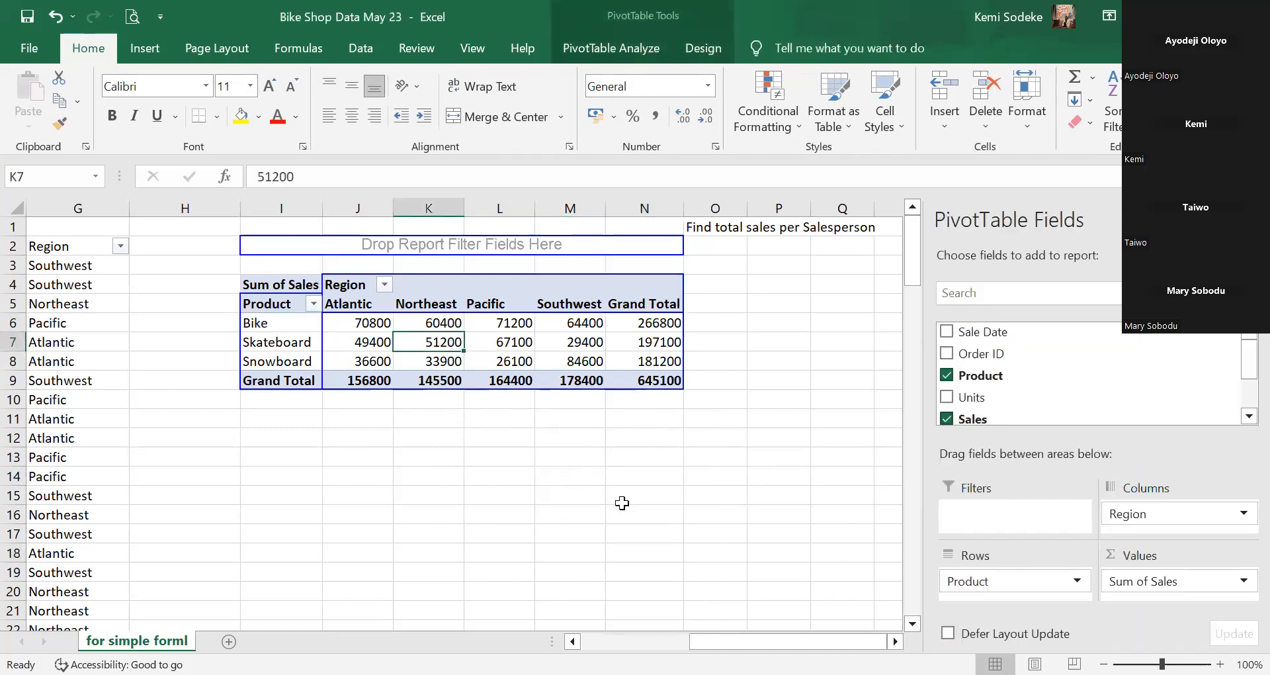
{"action": "left_click", "coordinate": [372, 324]}
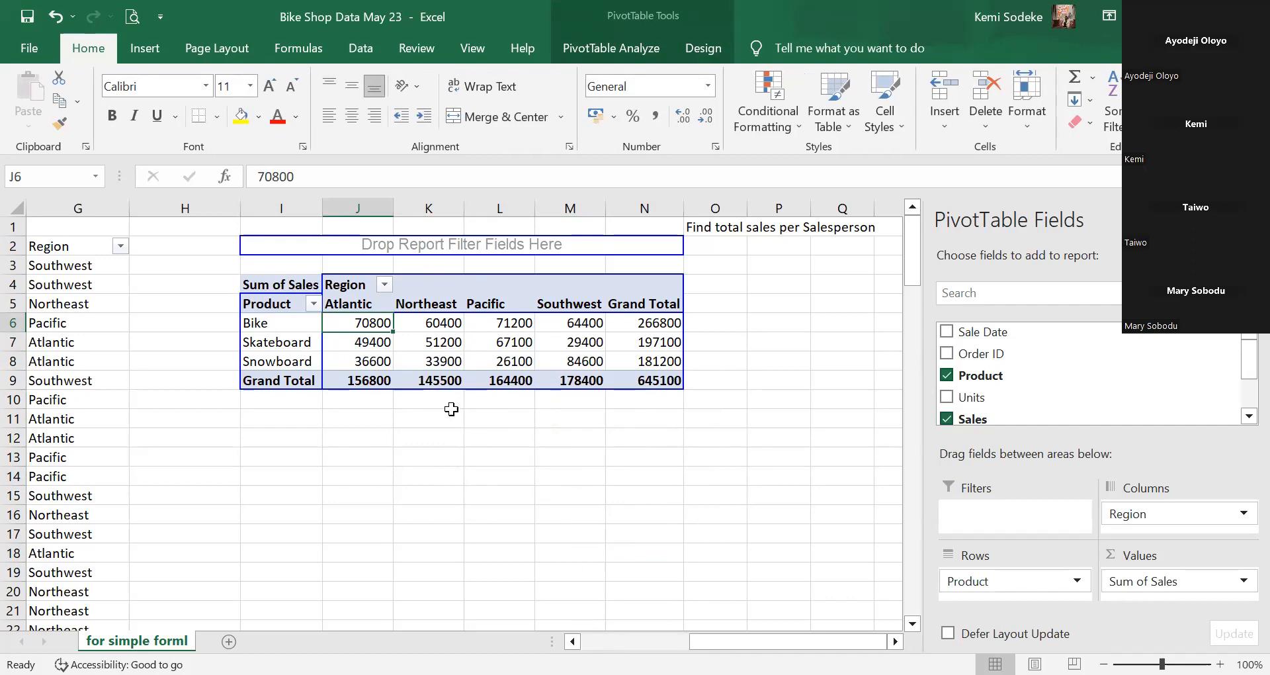
Try editing the pivot value 70800 twice, dismissing the can't-change-the-PivotTable warning each time.
{"action": "mouse_move", "coordinate": [365, 325]}
{"action": "left_click", "coordinate": [302, 177]}
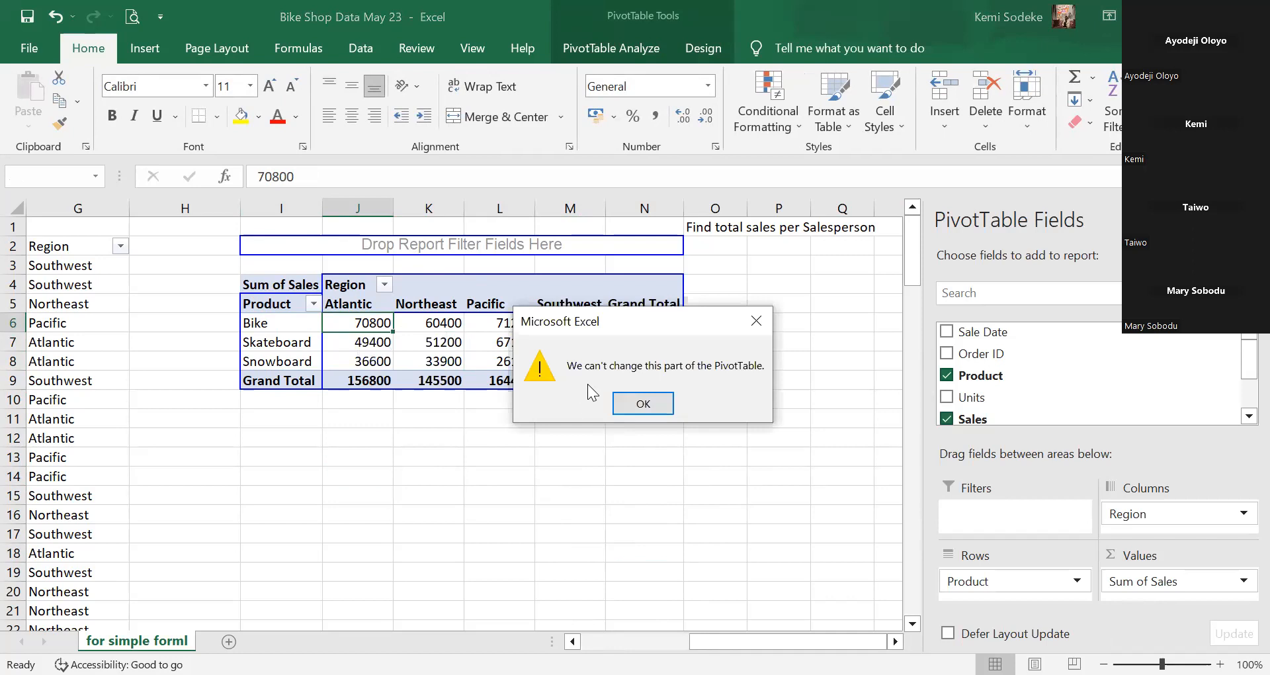
{"action": "left_click", "coordinate": [643, 404]}
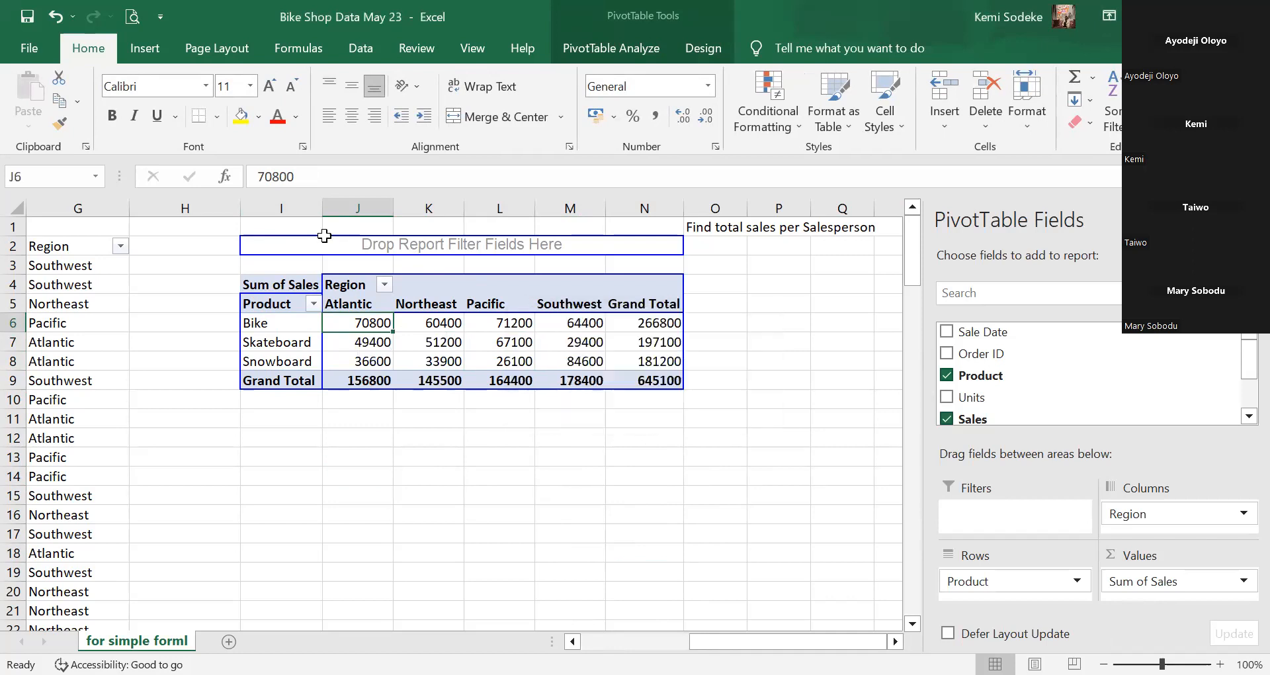
{"action": "left_click", "coordinate": [307, 174]}
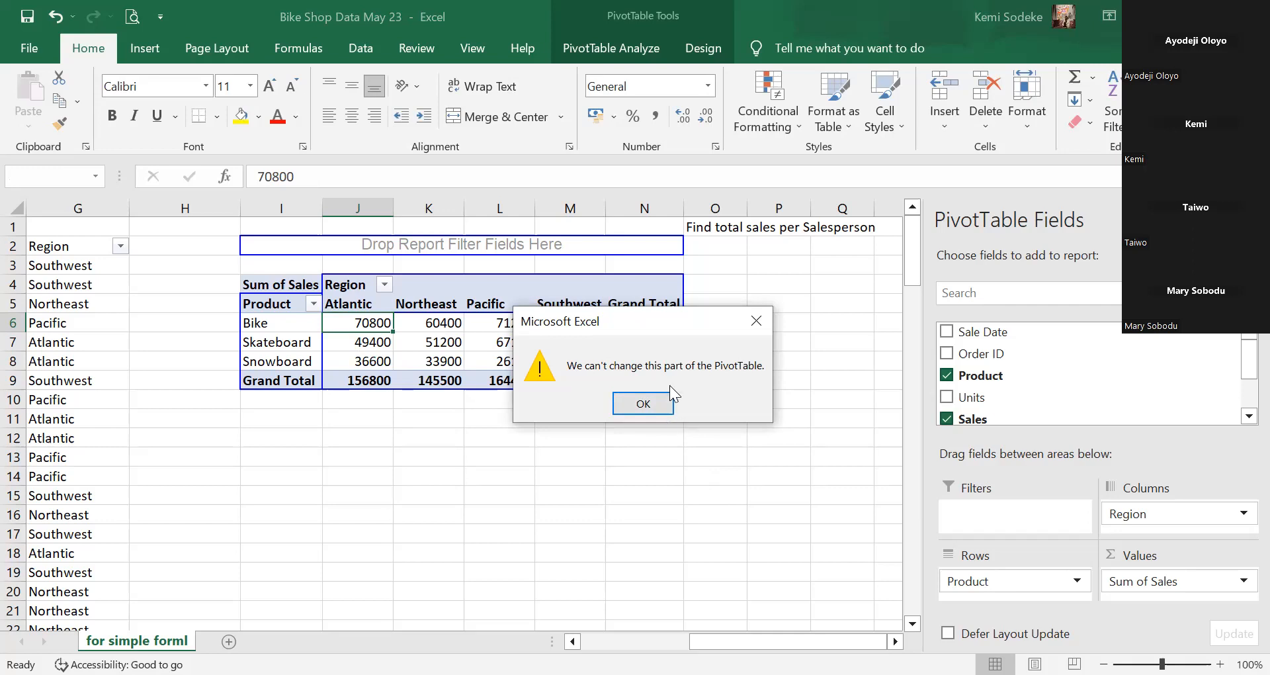
{"action": "left_click", "coordinate": [643, 405]}
Select the 51200 value in the pivot and show the PivotTable Analyze tools.
{"action": "left_click", "coordinate": [666, 503]}
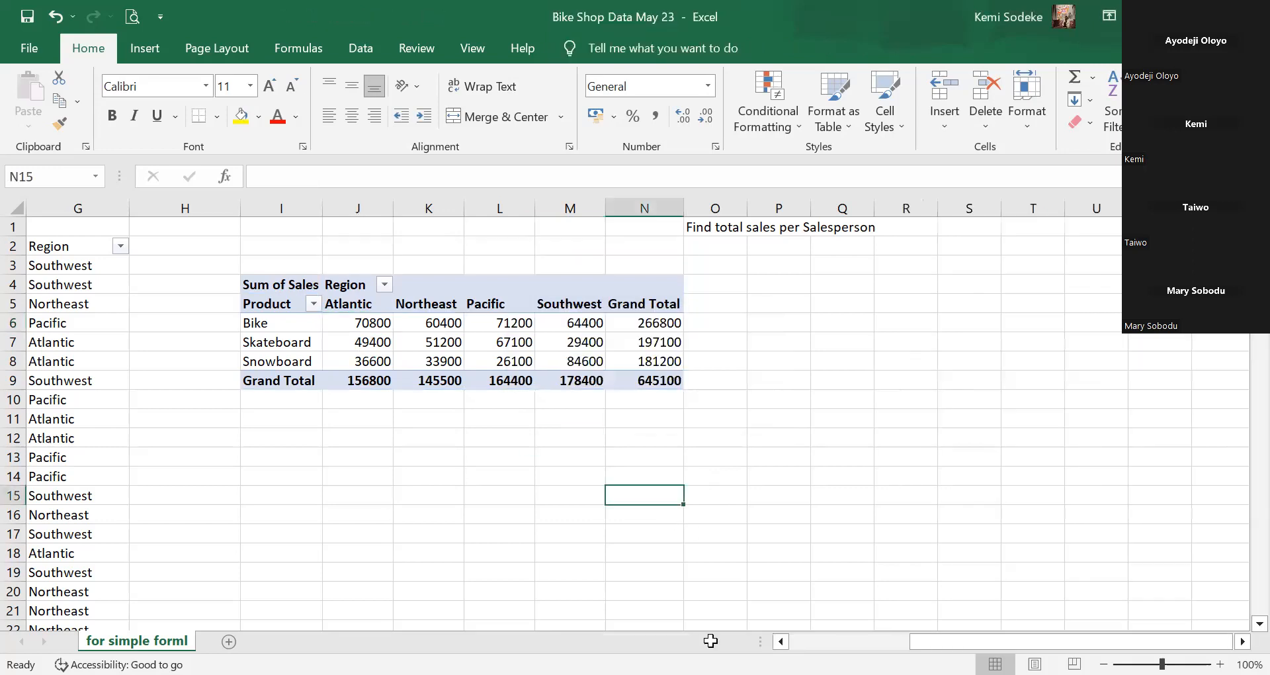
{"action": "left_click", "coordinate": [711, 420]}
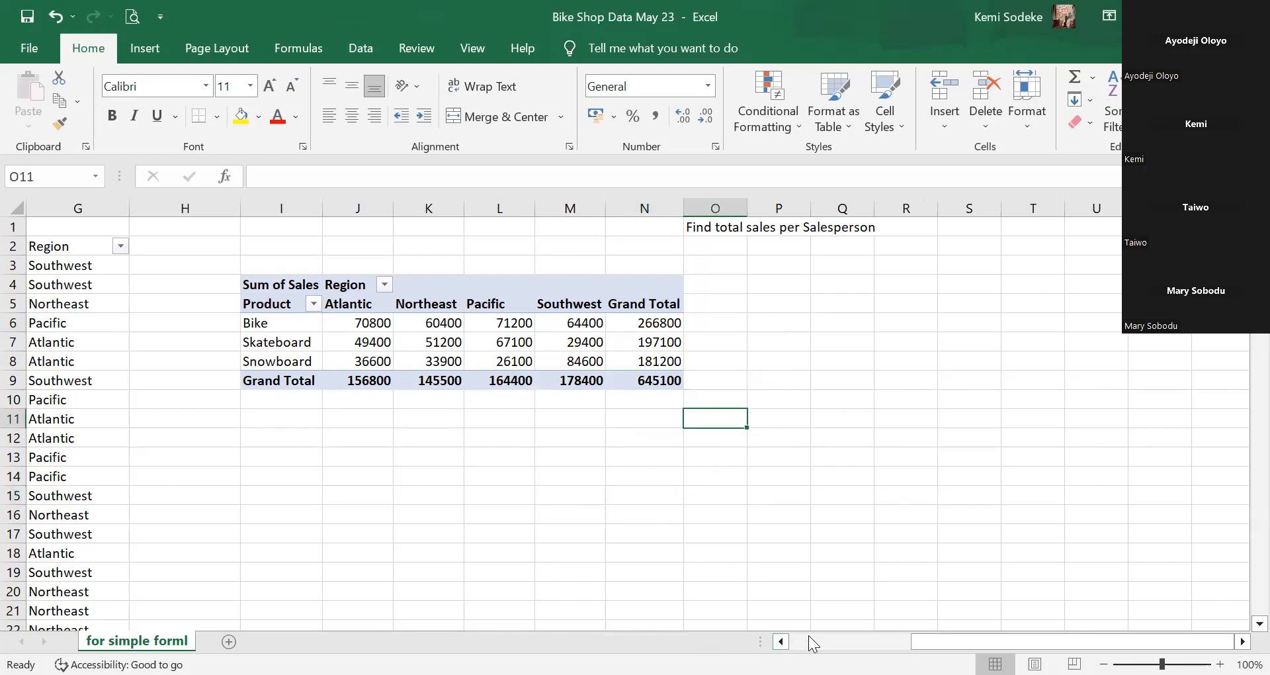
{"action": "left_click", "coordinate": [446, 338]}
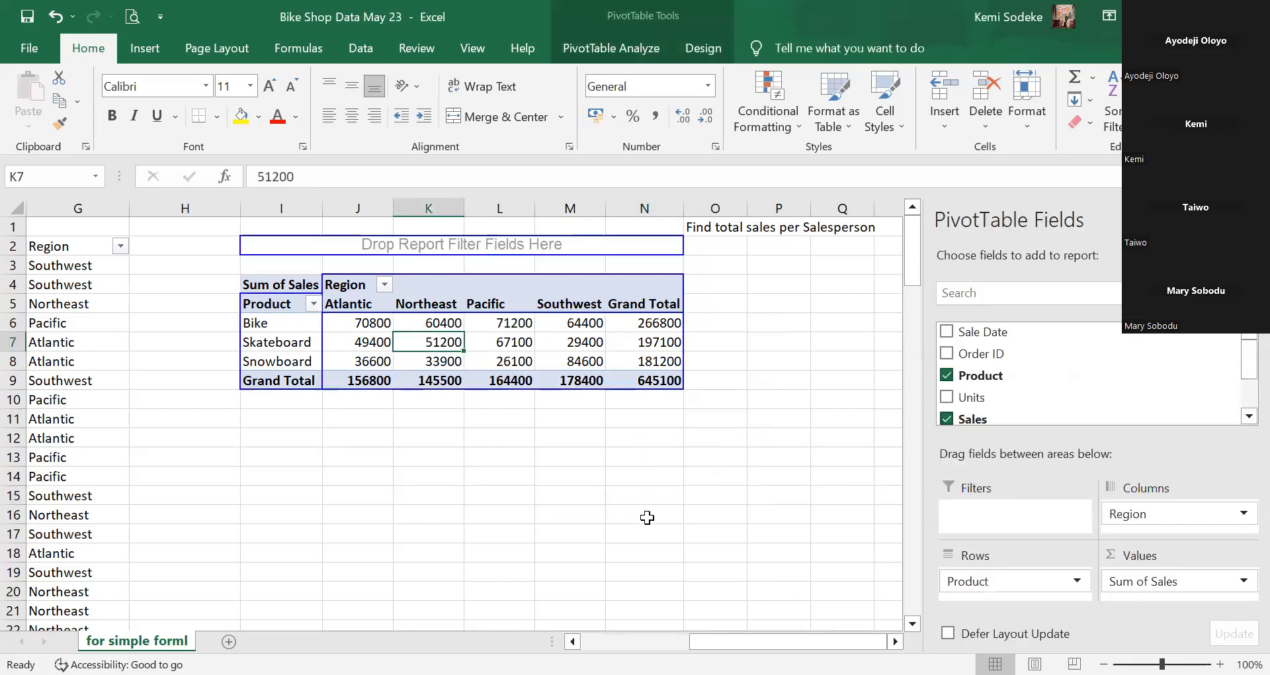
{"action": "left_click", "coordinate": [603, 47]}
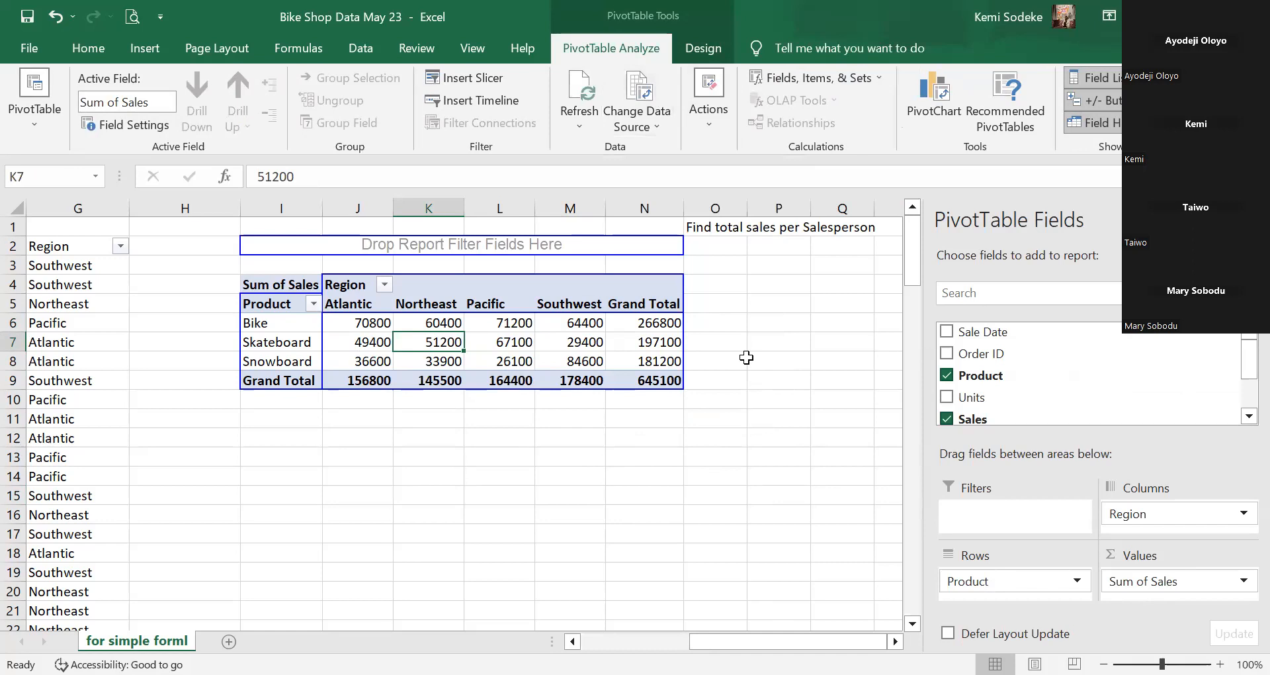
{"action": "left_click", "coordinate": [639, 90]}
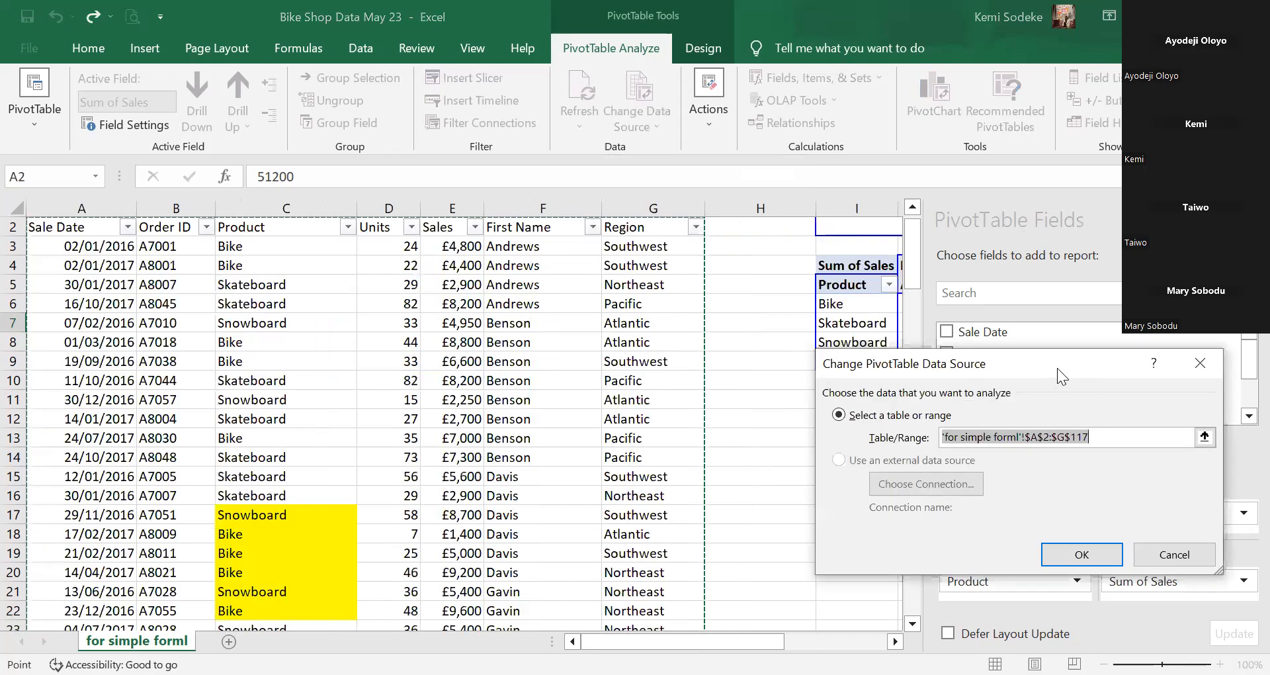
{"action": "left_click_drag", "start_coordinate": [1060, 368], "coordinate": [978, 344]}
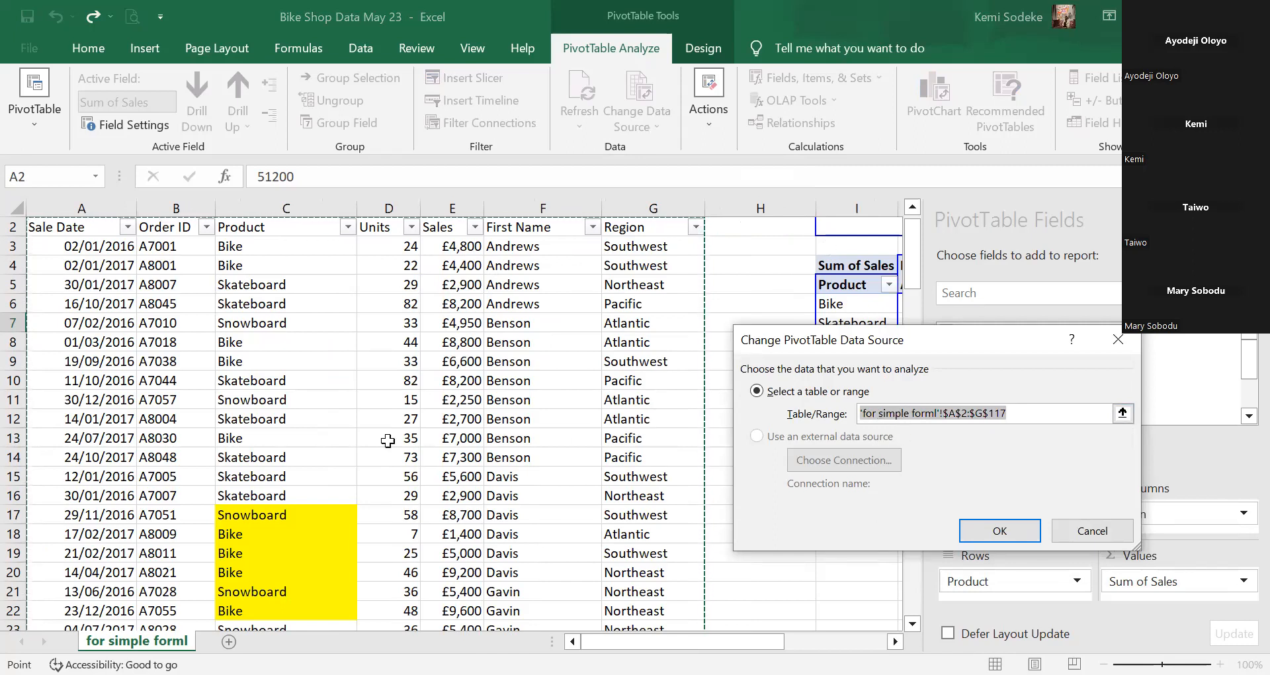
{"action": "left_click", "coordinate": [47, 227]}
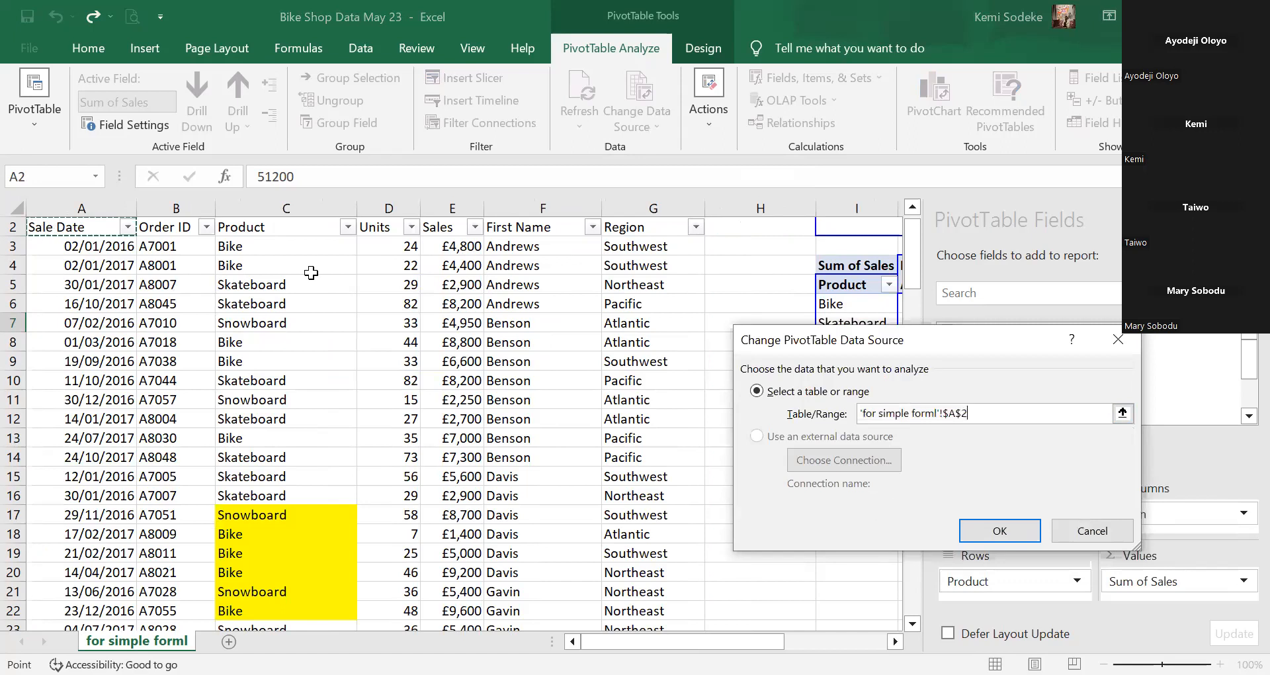
{"action": "left_click", "coordinate": [663, 490], "text": "shift"}
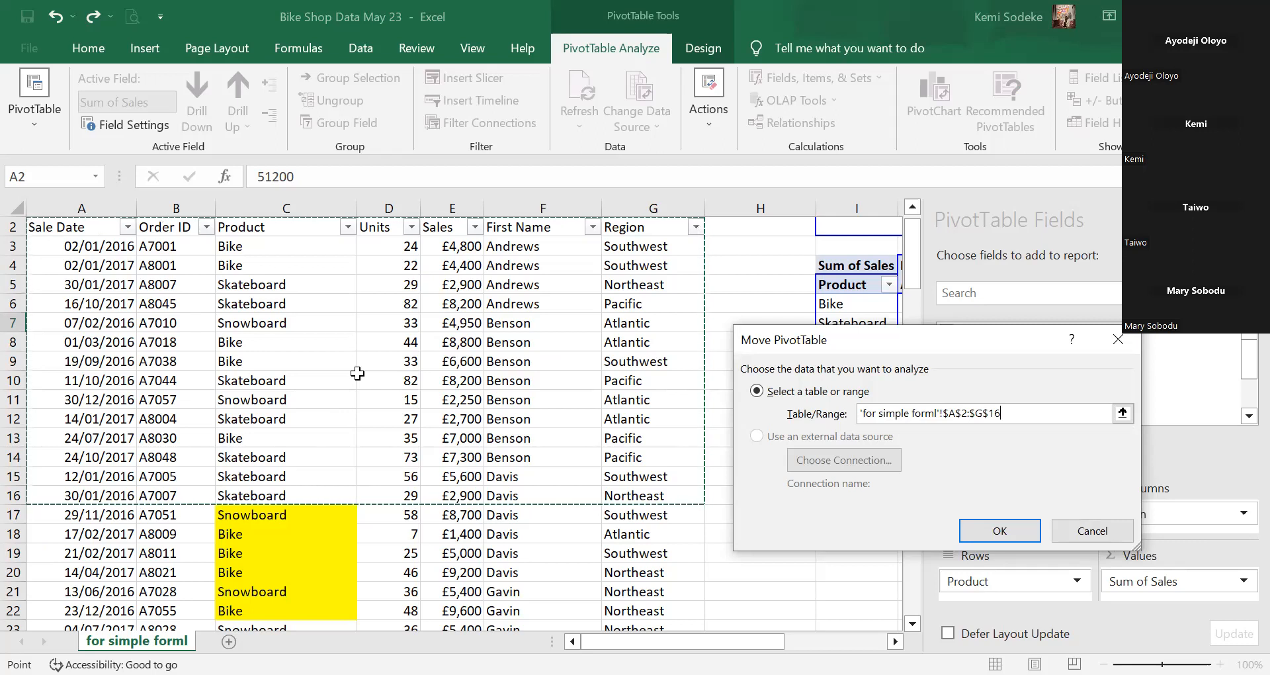
{"action": "left_click", "coordinate": [1085, 533]}
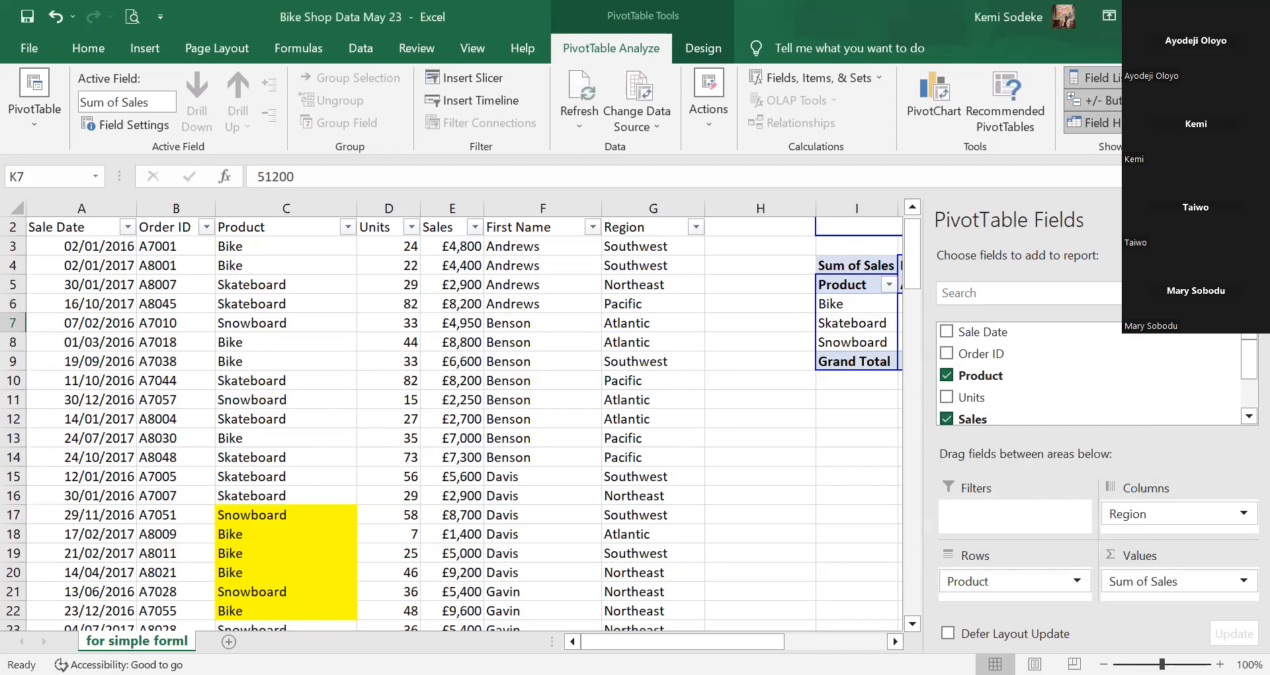
Close the PivotTable Fields pane and select the Units header in D2.
{"action": "left_click", "coordinate": [1249, 220]}
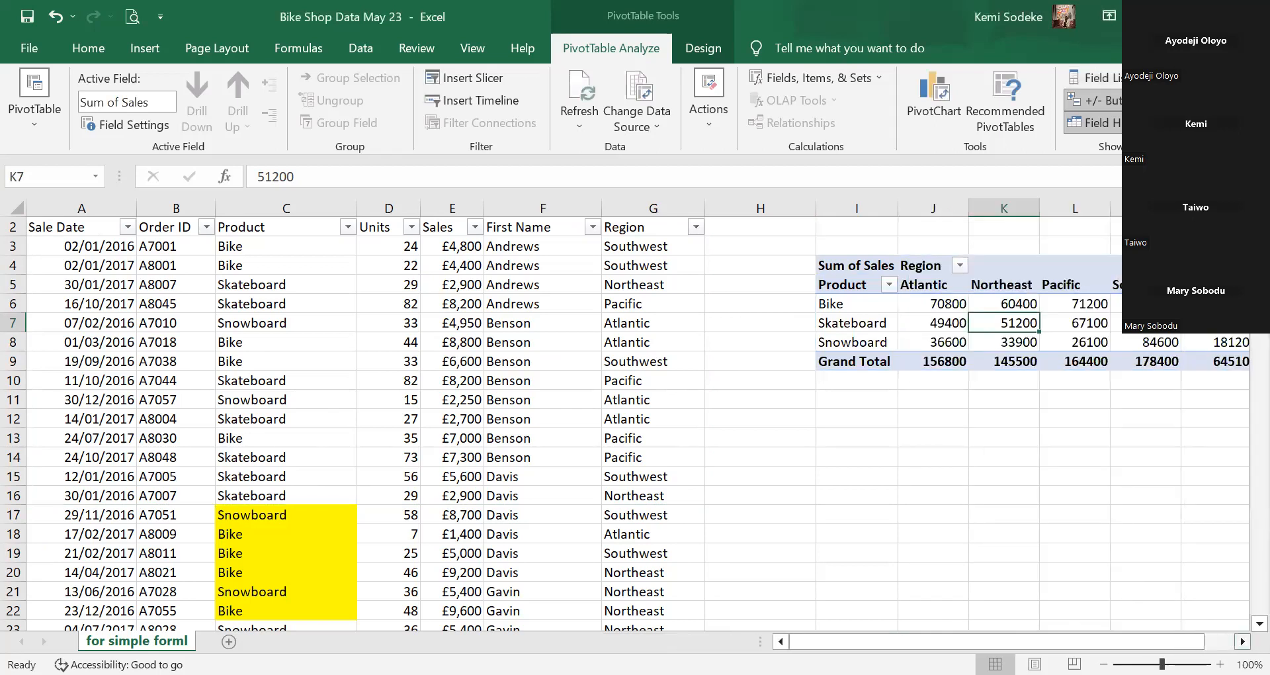
{"action": "left_click", "coordinate": [1244, 641]}
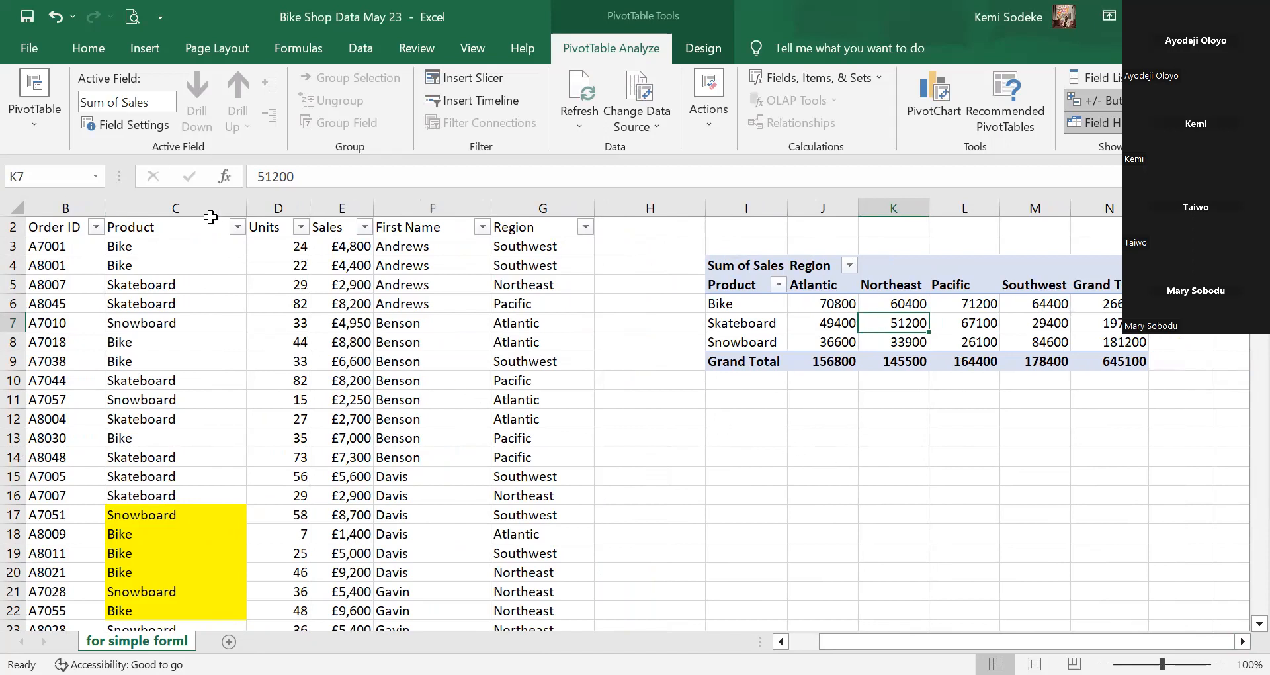
{"action": "left_click", "coordinate": [261, 228]}
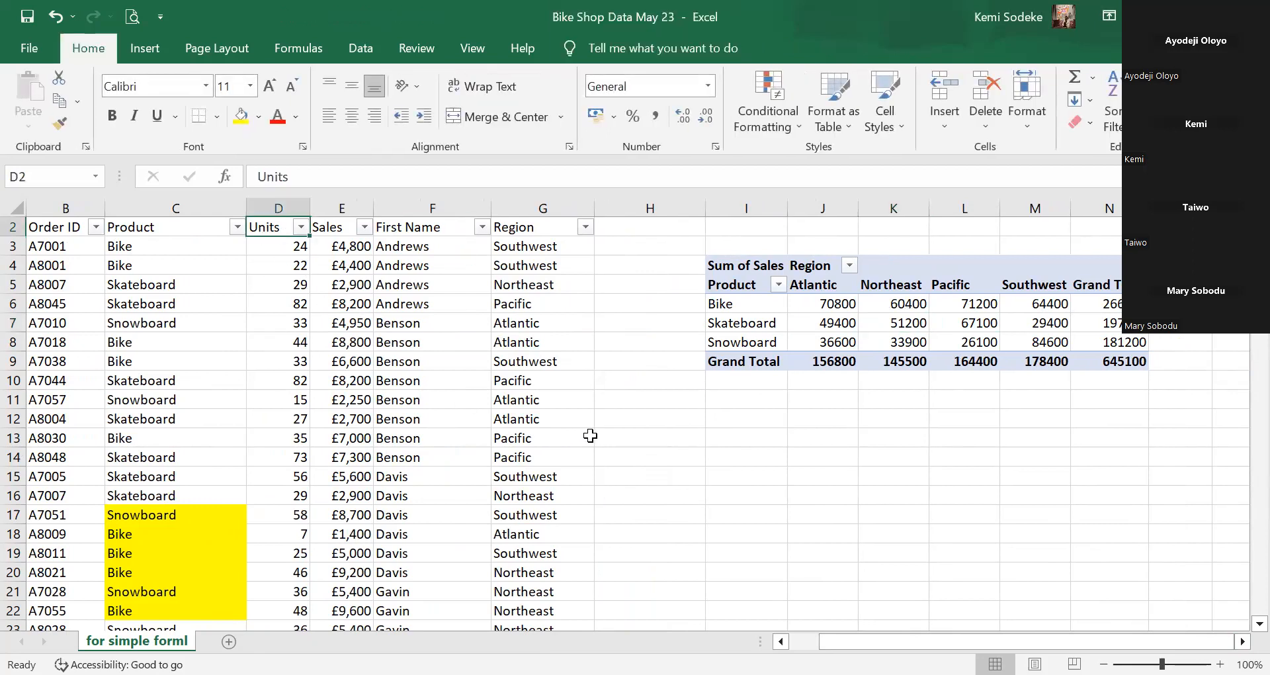
{"action": "left_click", "coordinate": [274, 268]}
Clear the Units header in D2, then select the sales data from A2 across to column G.
{"action": "left_click", "coordinate": [272, 232]}
{"action": "left_click", "coordinate": [802, 641]}
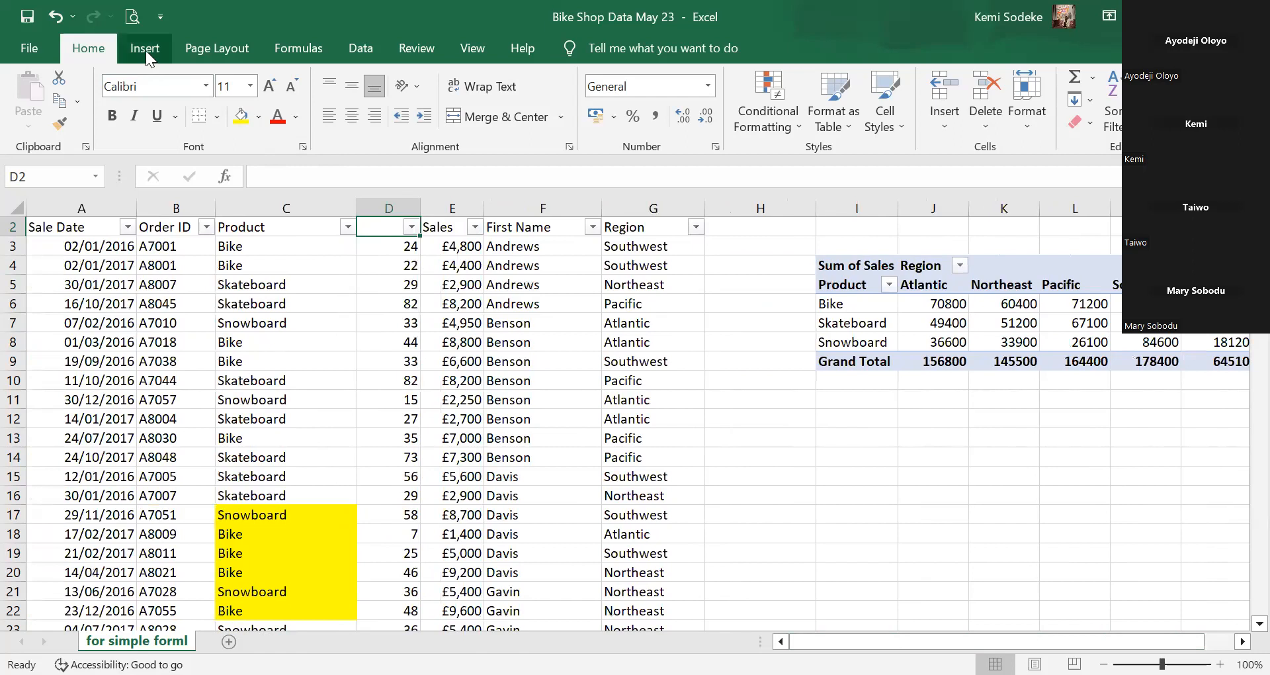
{"action": "left_click_drag", "start_coordinate": [63, 227], "coordinate": [652, 456]}
{"action": "left_click", "coordinate": [147, 51]}
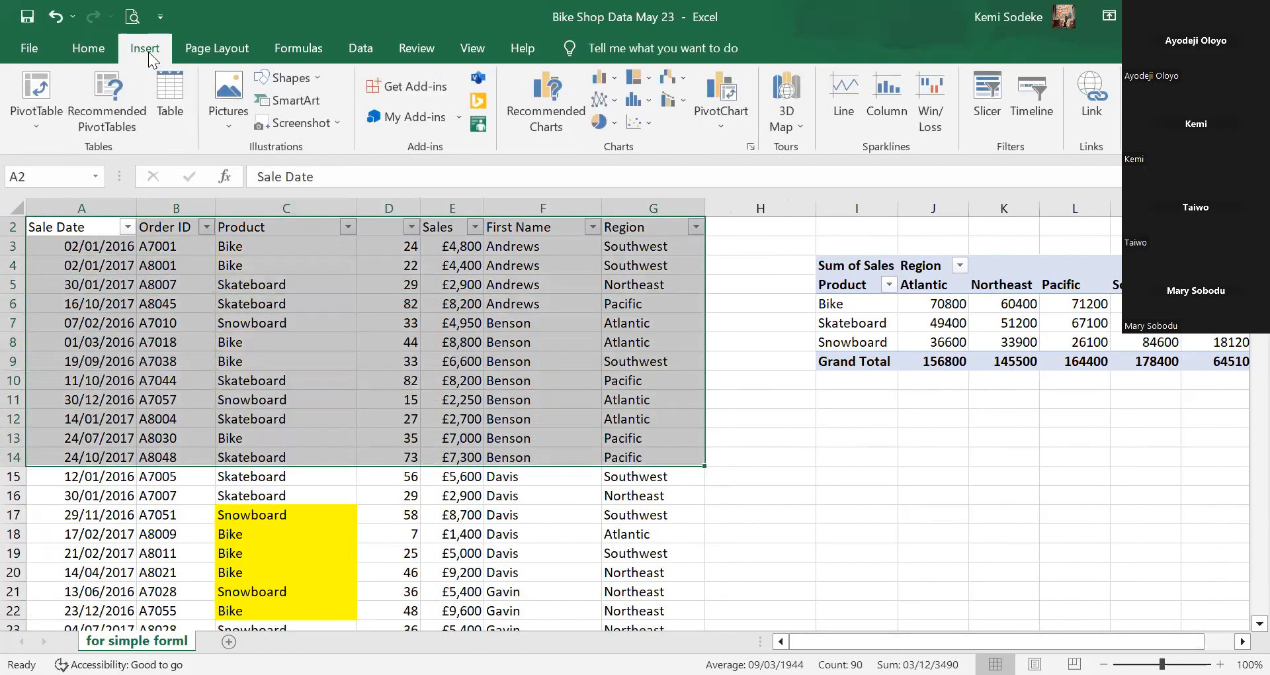
{"action": "left_click", "coordinate": [39, 102]}
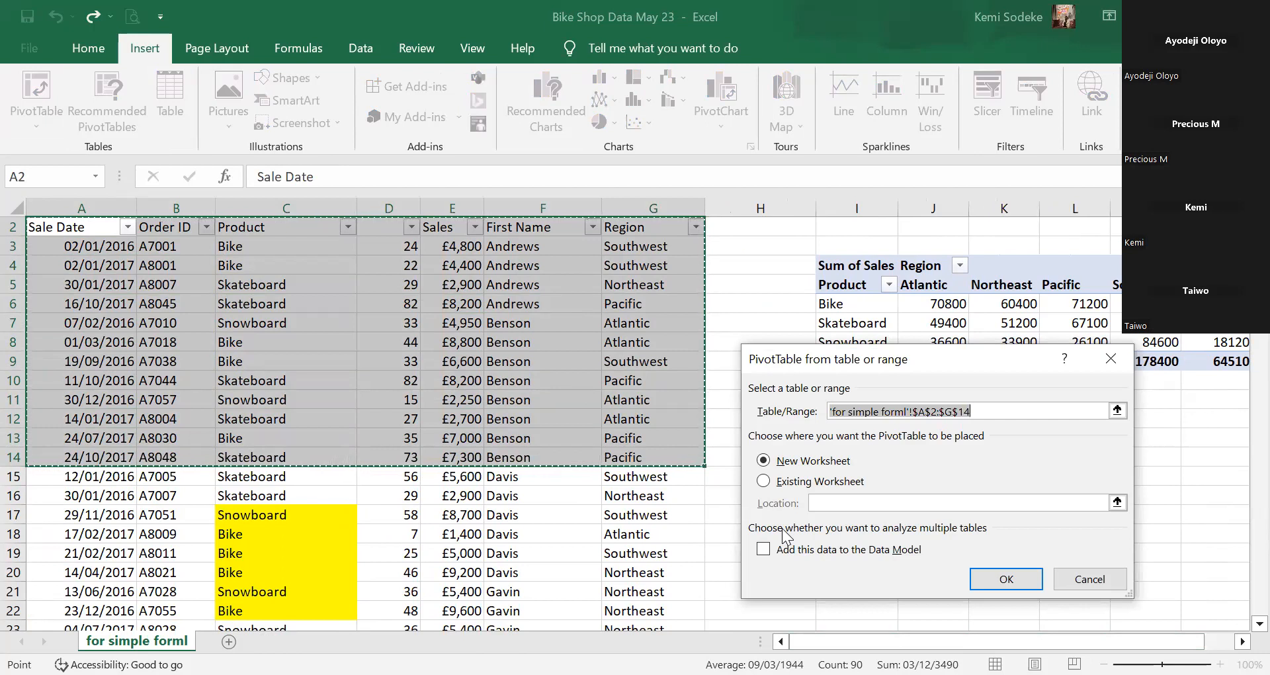
{"action": "left_click", "coordinate": [1105, 584]}
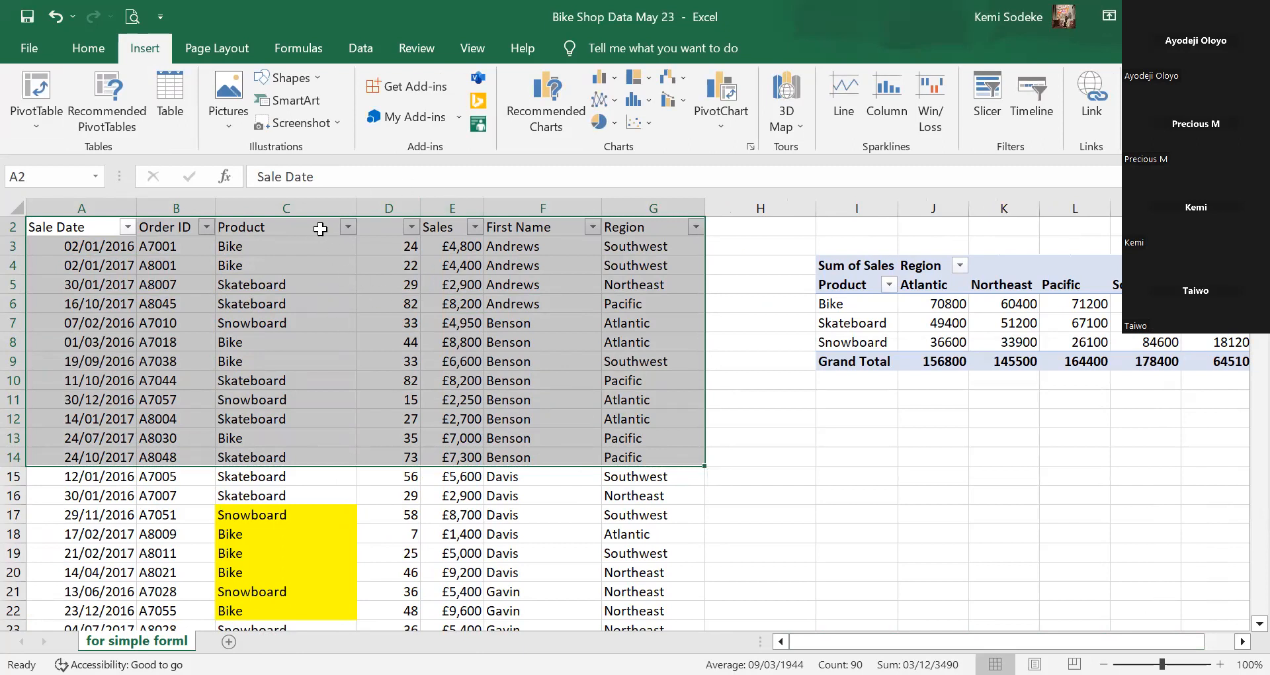
{"action": "left_click", "coordinate": [317, 228]}
{"action": "left_click", "coordinate": [355, 47]}
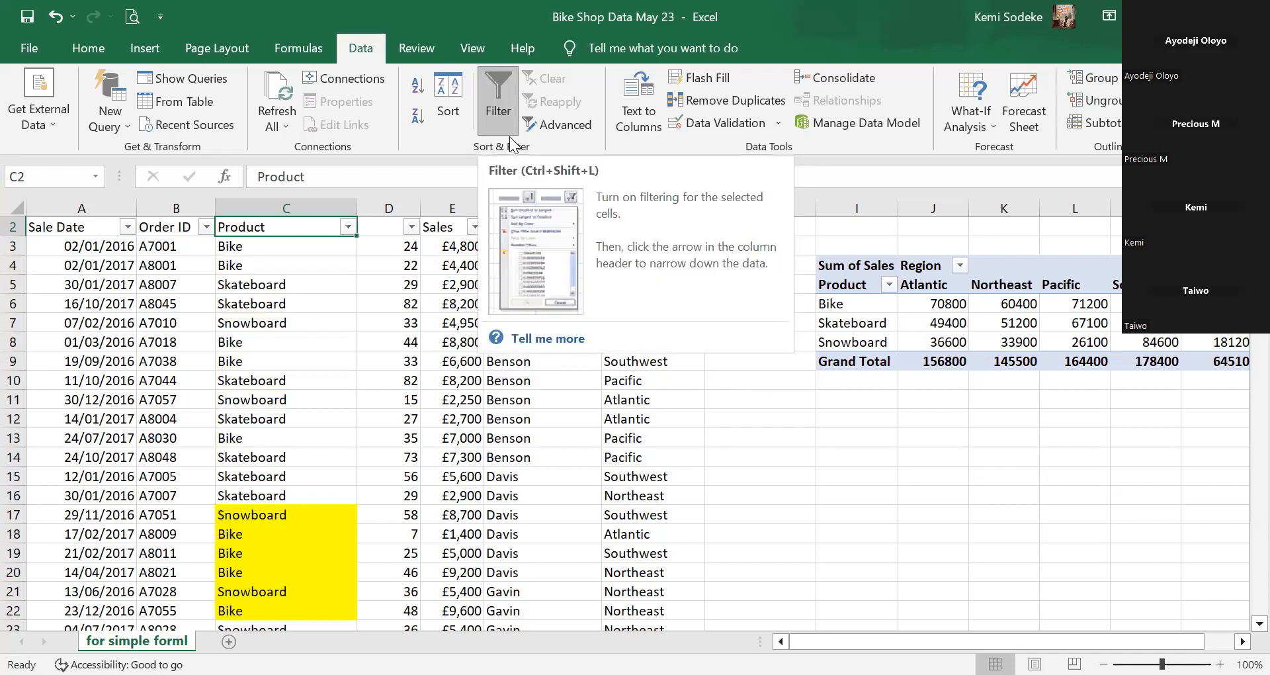
{"action": "left_click", "coordinate": [494, 97]}
{"action": "left_click", "coordinate": [683, 230]}
{"action": "left_click", "coordinate": [309, 232]}
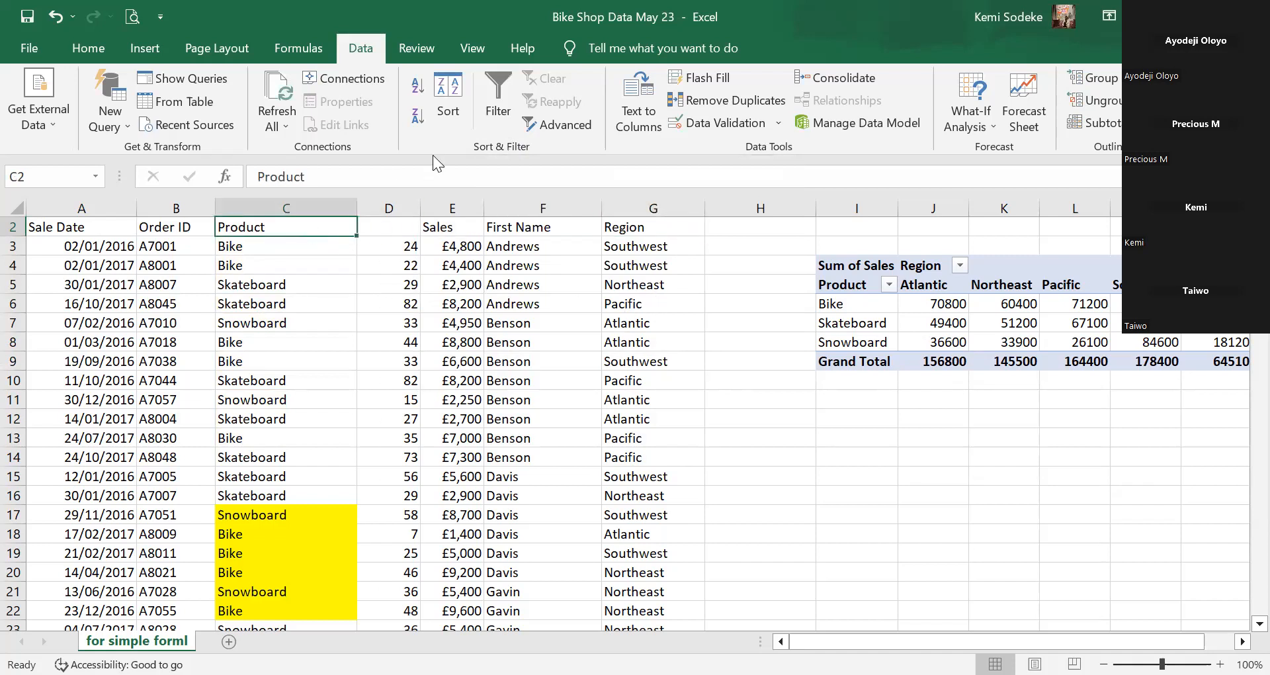
{"action": "left_click", "coordinate": [490, 91]}
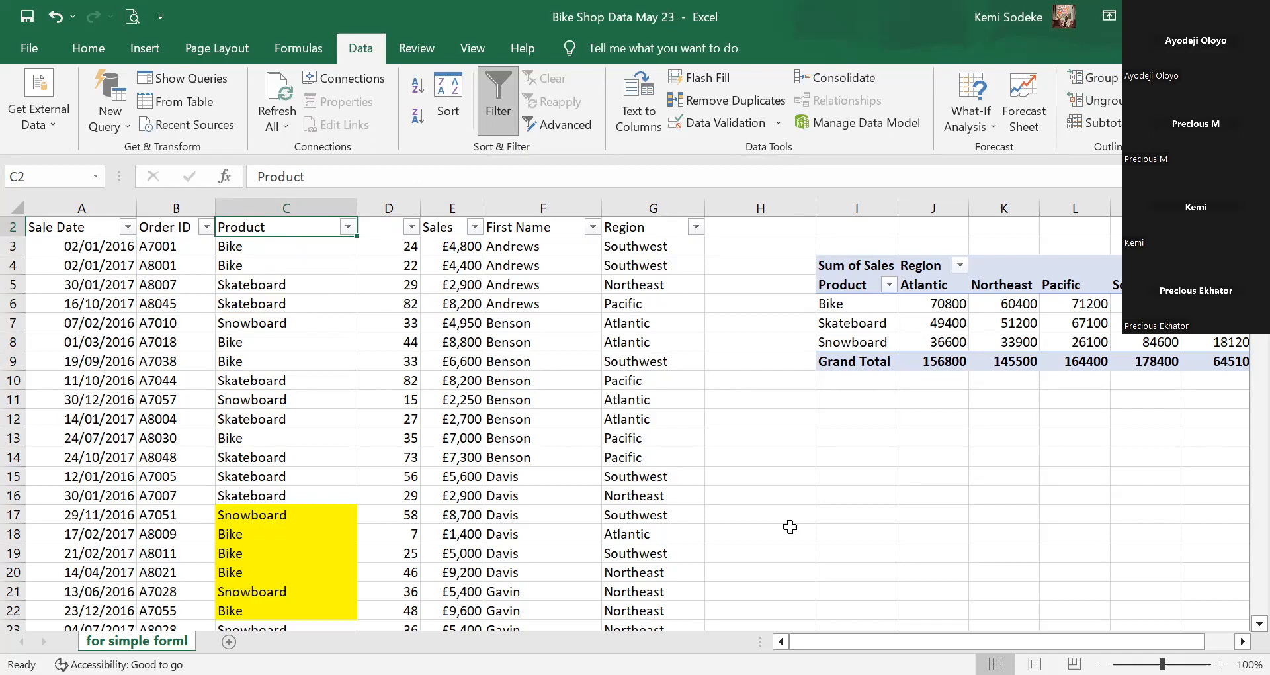
{"action": "left_click", "coordinate": [1243, 641]}
{"action": "left_click", "coordinate": [1243, 642]}
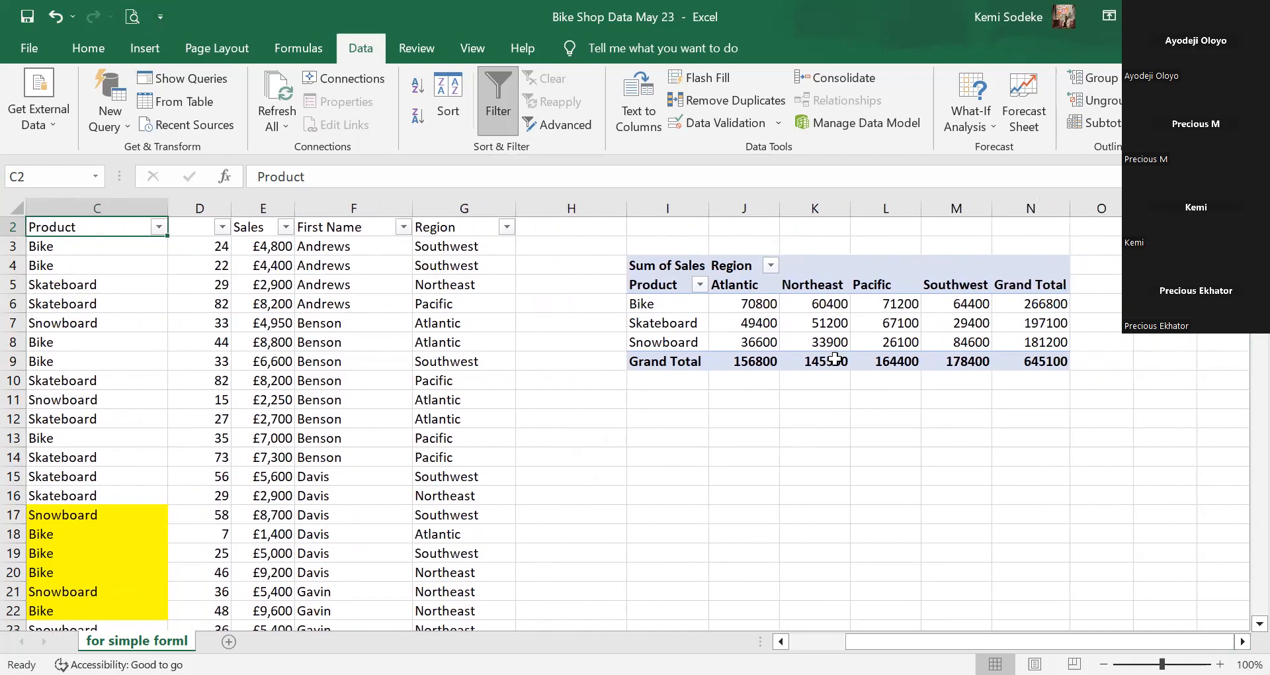
{"action": "left_click", "coordinate": [814, 304]}
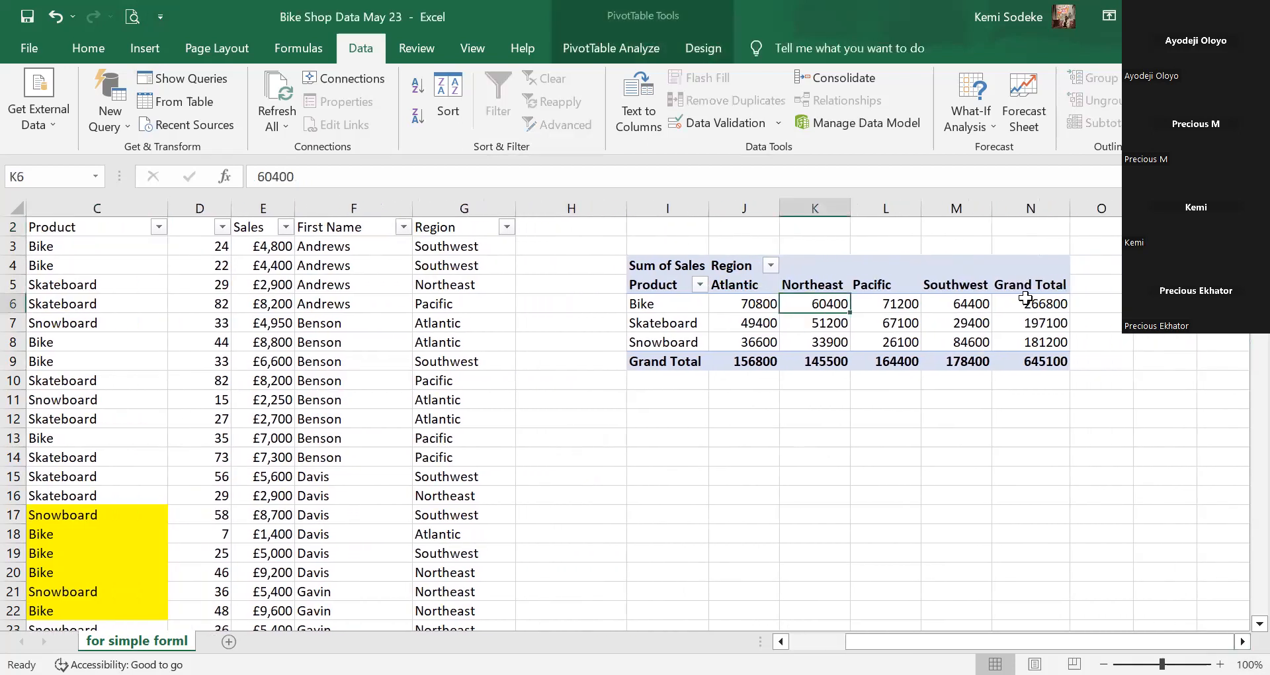
{"action": "left_click", "coordinate": [635, 47]}
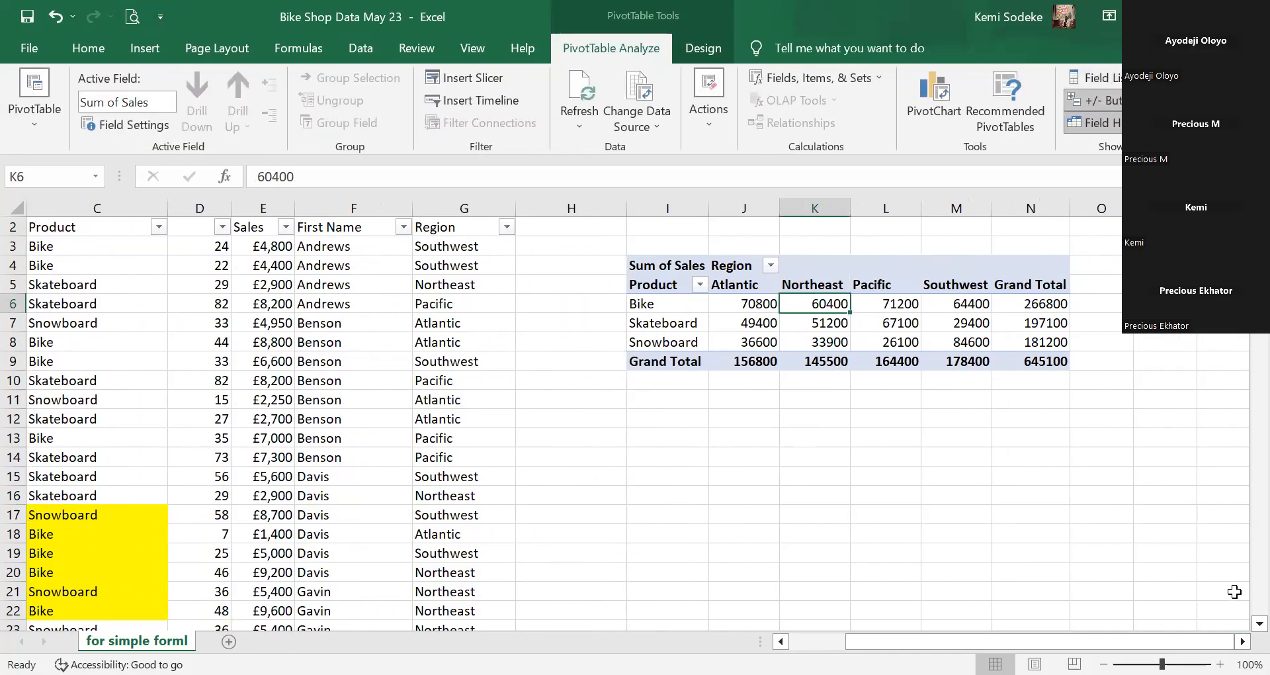
{"action": "left_click", "coordinate": [744, 321]}
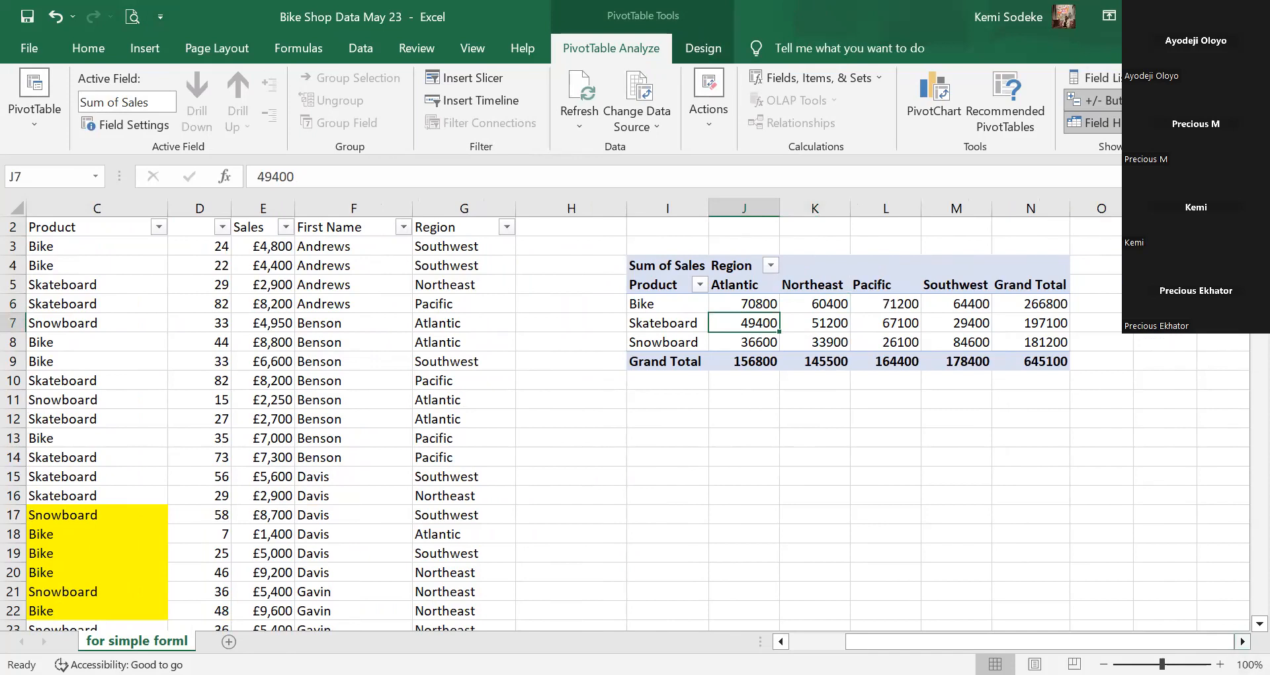
{"action": "scroll", "coordinate": [664, 324], "scroll_direction": "right", "scroll_amount": 2}
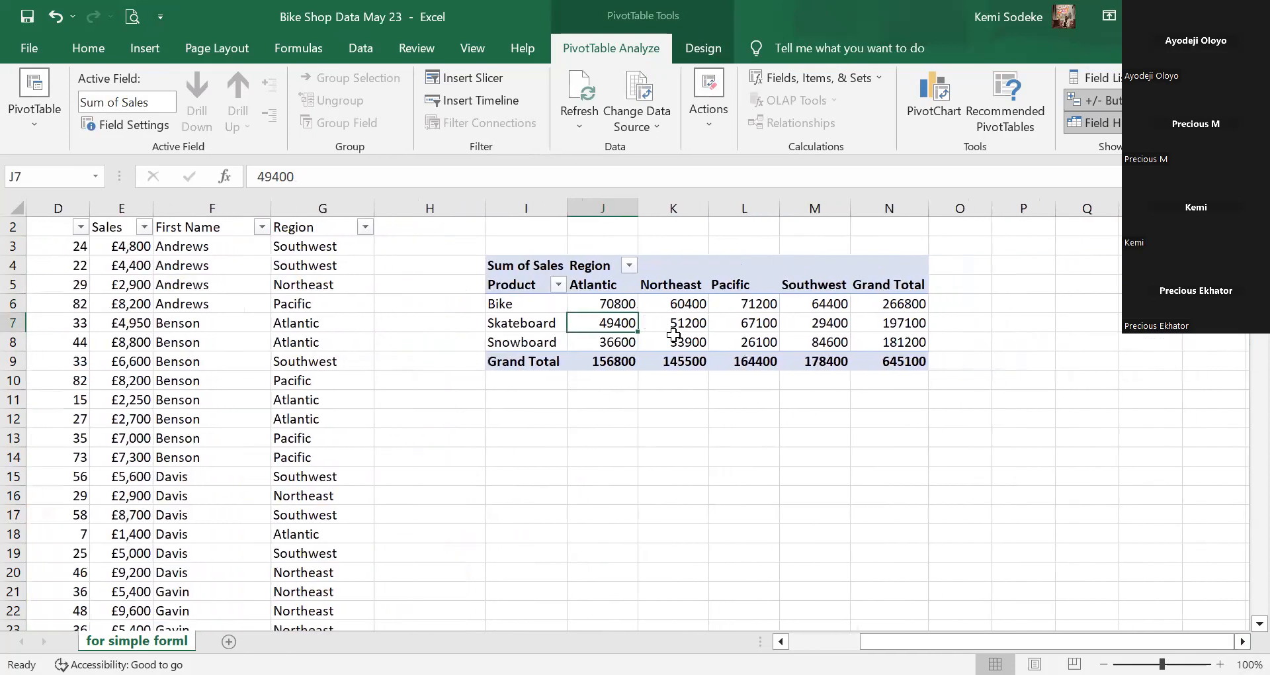
{"action": "mouse_move", "coordinate": [667, 306]}
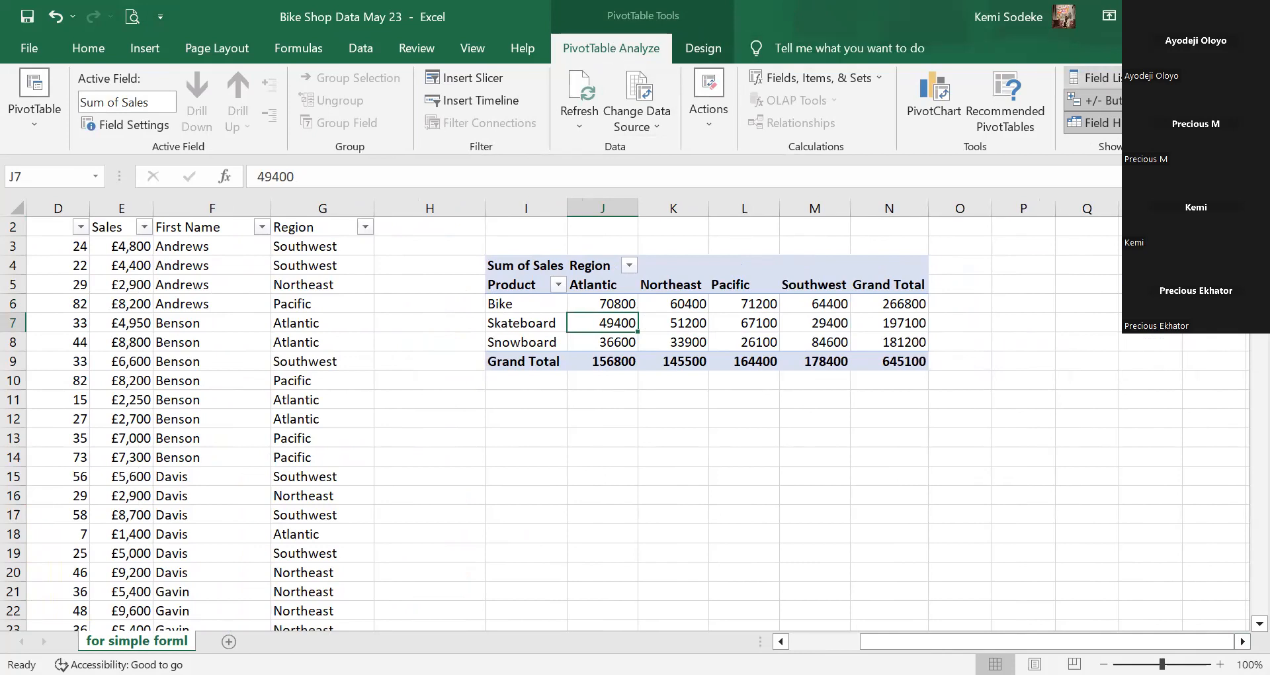
{"action": "left_click", "coordinate": [1105, 83]}
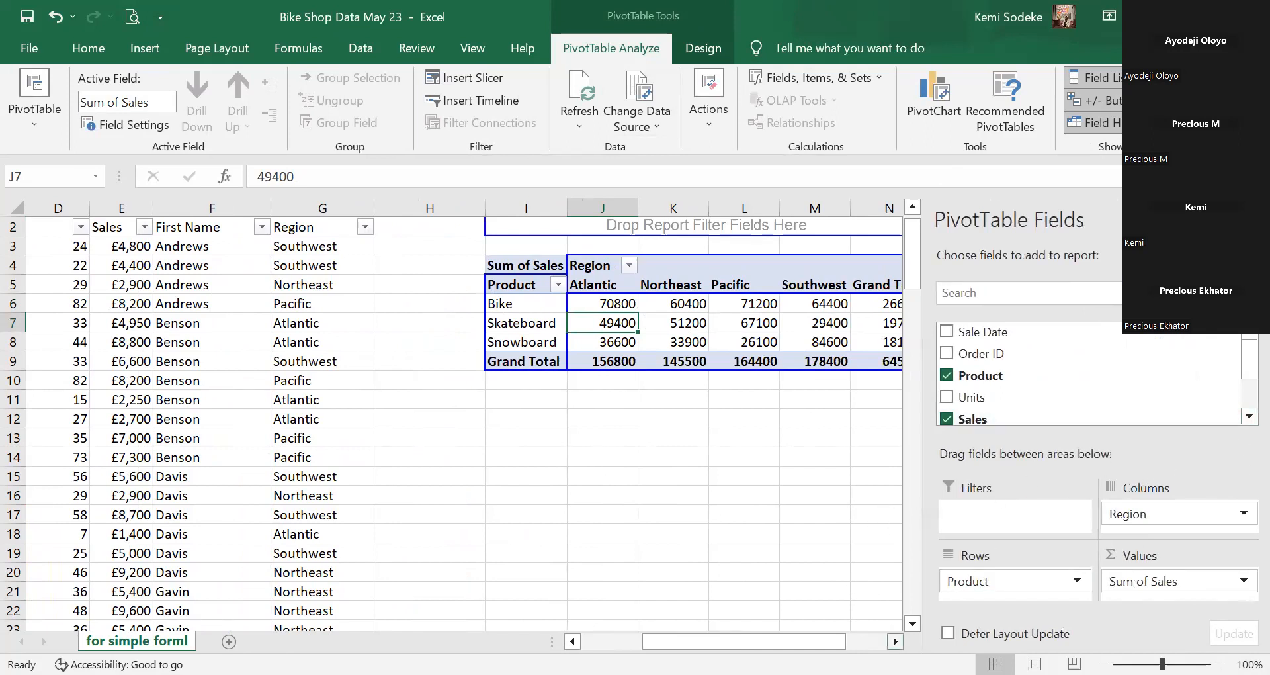
{"action": "scroll", "coordinate": [877, 521], "scroll_direction": "right", "scroll_amount": 1}
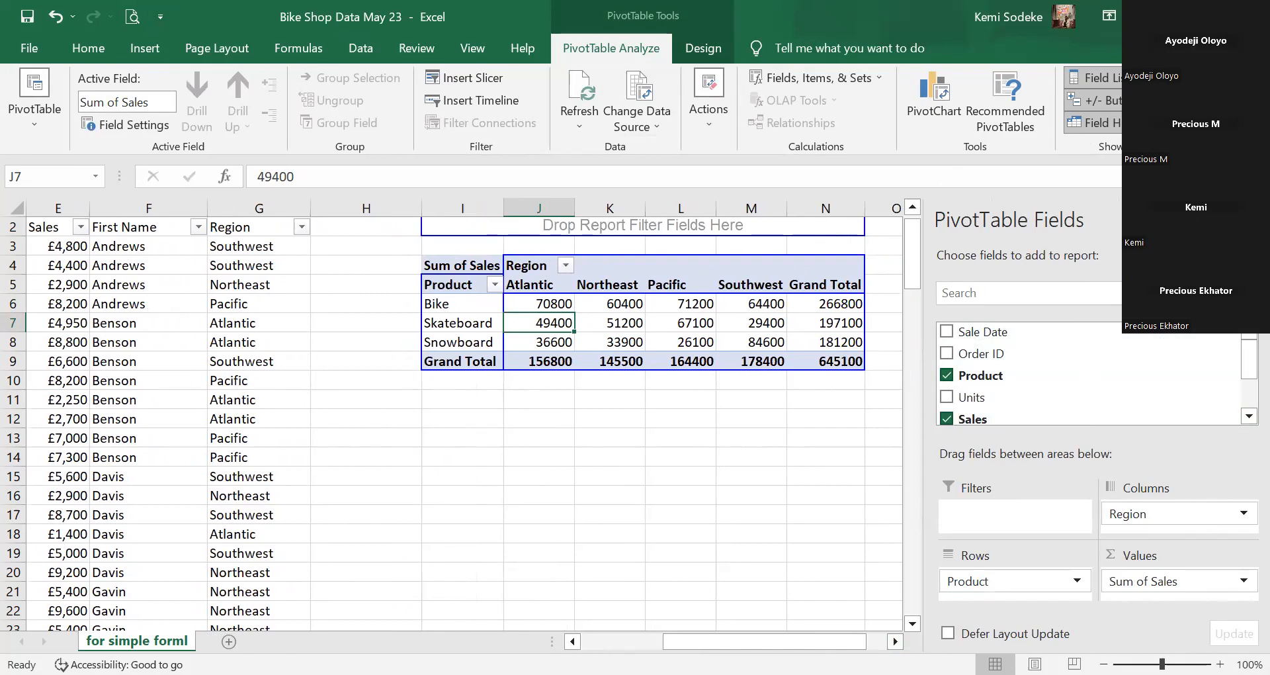
{"action": "left_click", "coordinate": [1251, 220]}
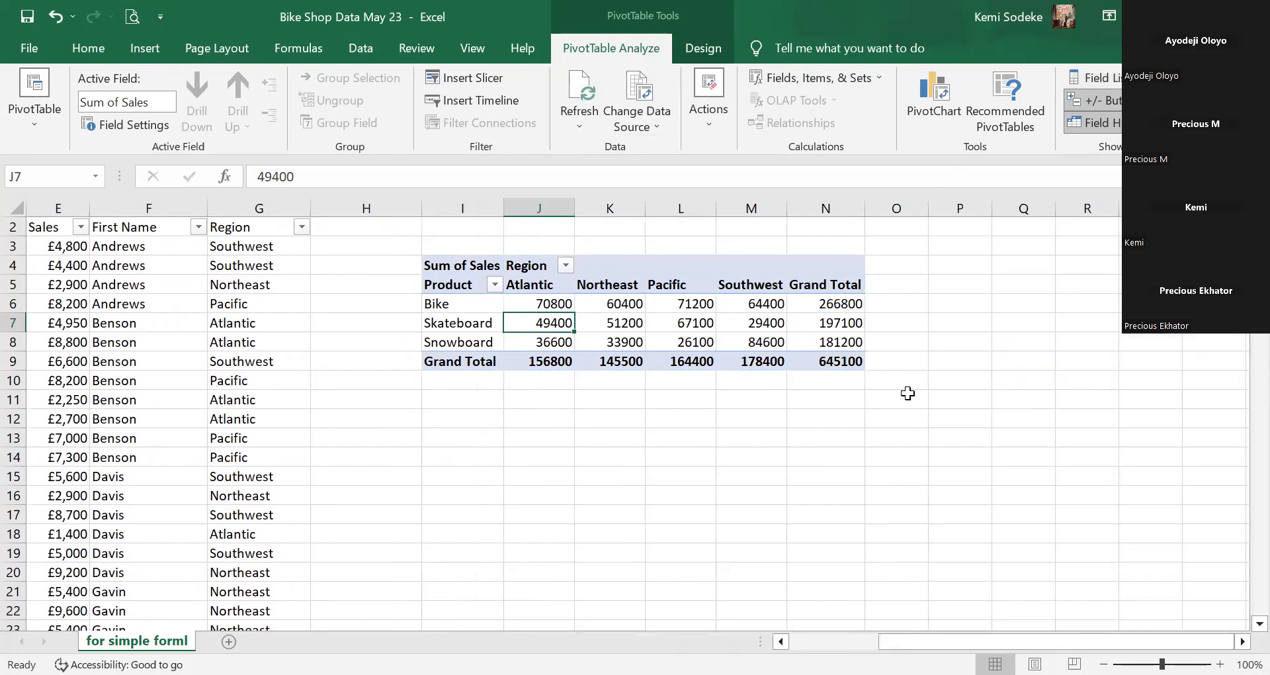
{"action": "left_click", "coordinate": [651, 285]}
{"action": "left_click", "coordinate": [1106, 80]}
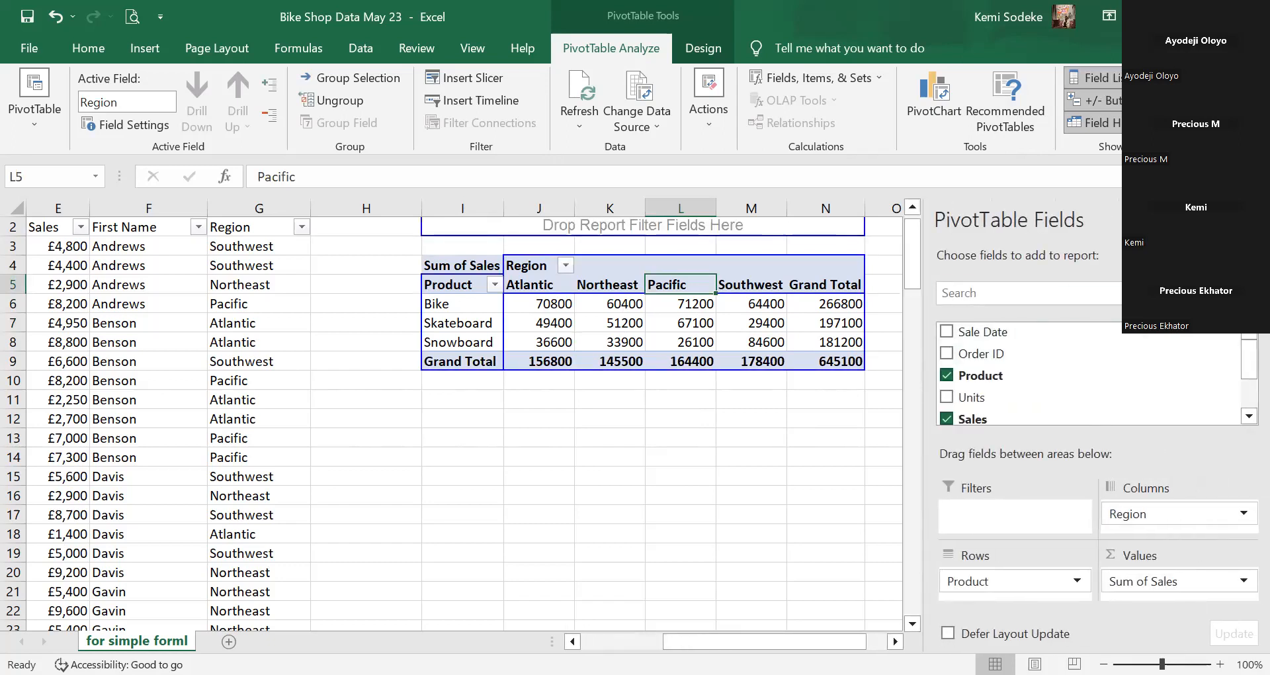
{"action": "left_click", "coordinate": [1251, 219]}
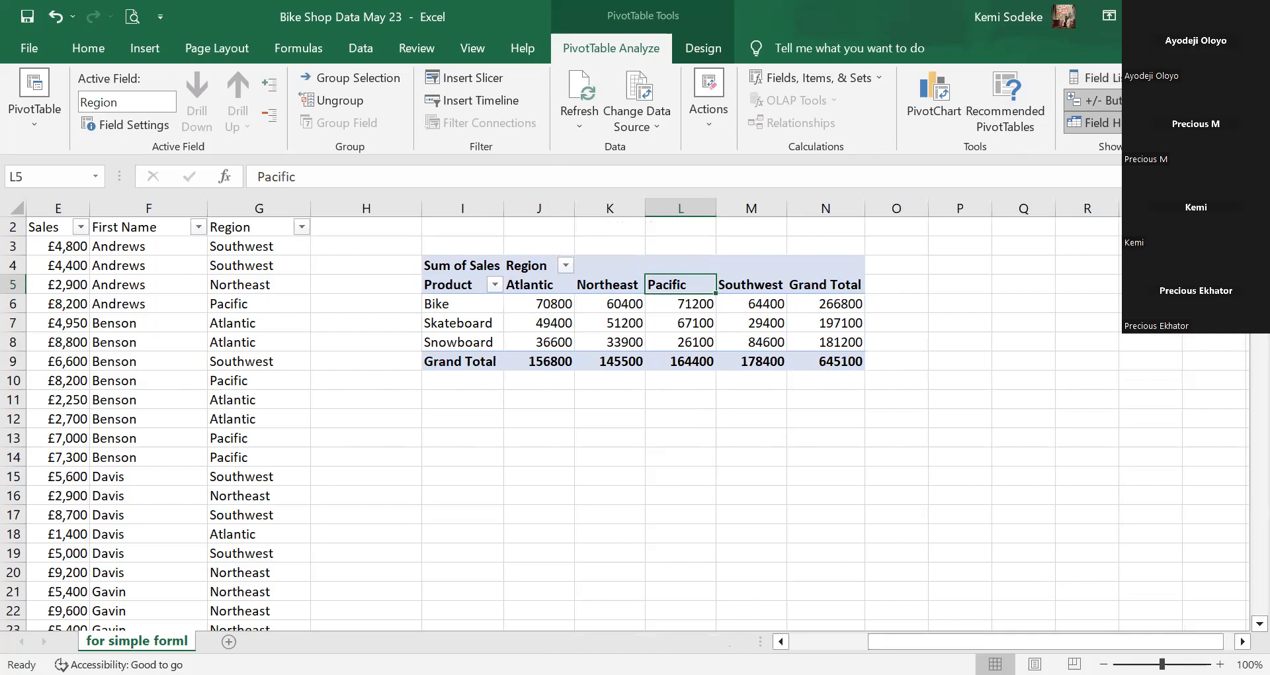
{"action": "scroll", "coordinate": [653, 504], "scroll_direction": "left", "scroll_amount": 4}
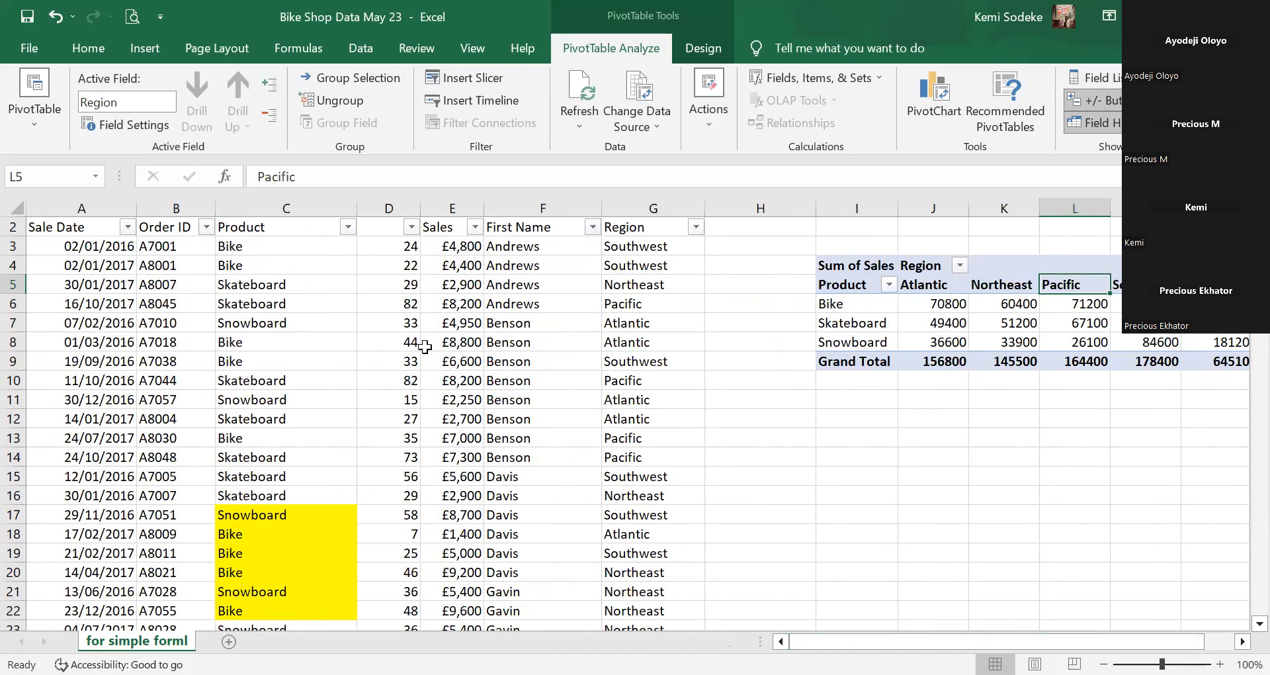
Select the sales records A2:G13, including the blank D2 header, as the new pivot's source.
{"action": "left_click", "coordinate": [382, 230]}
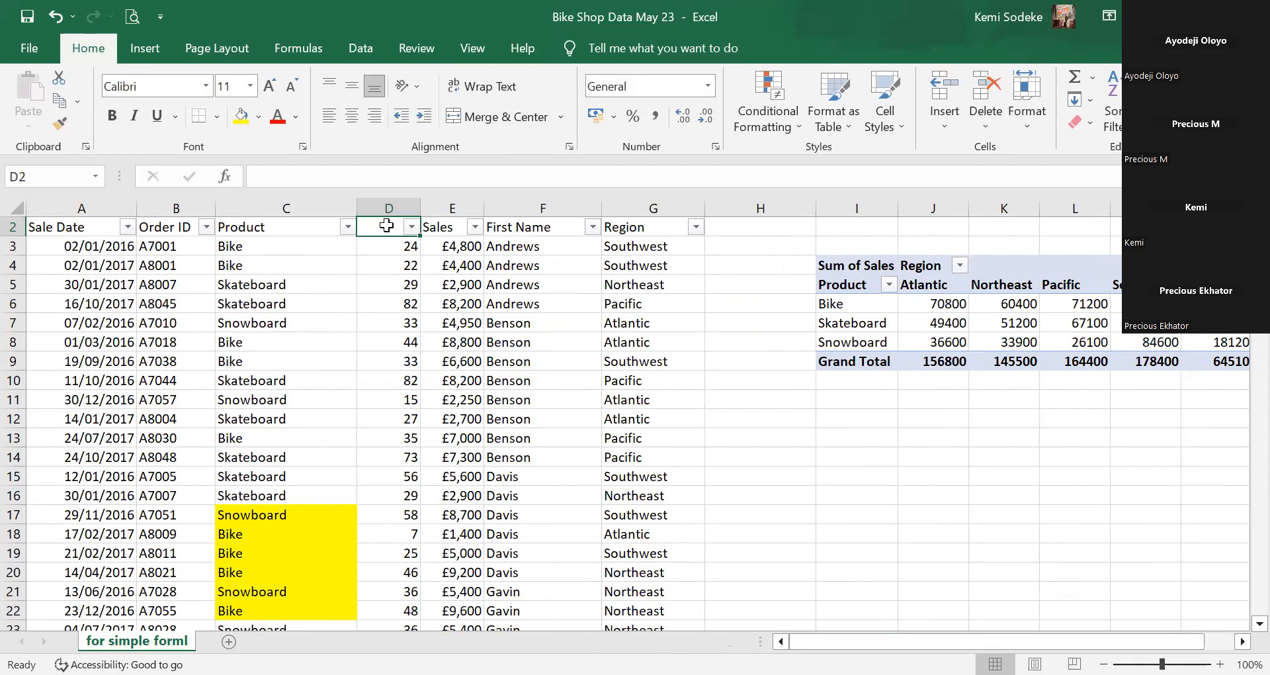
{"action": "left_click_drag", "start_coordinate": [50, 228], "coordinate": [629, 432]}
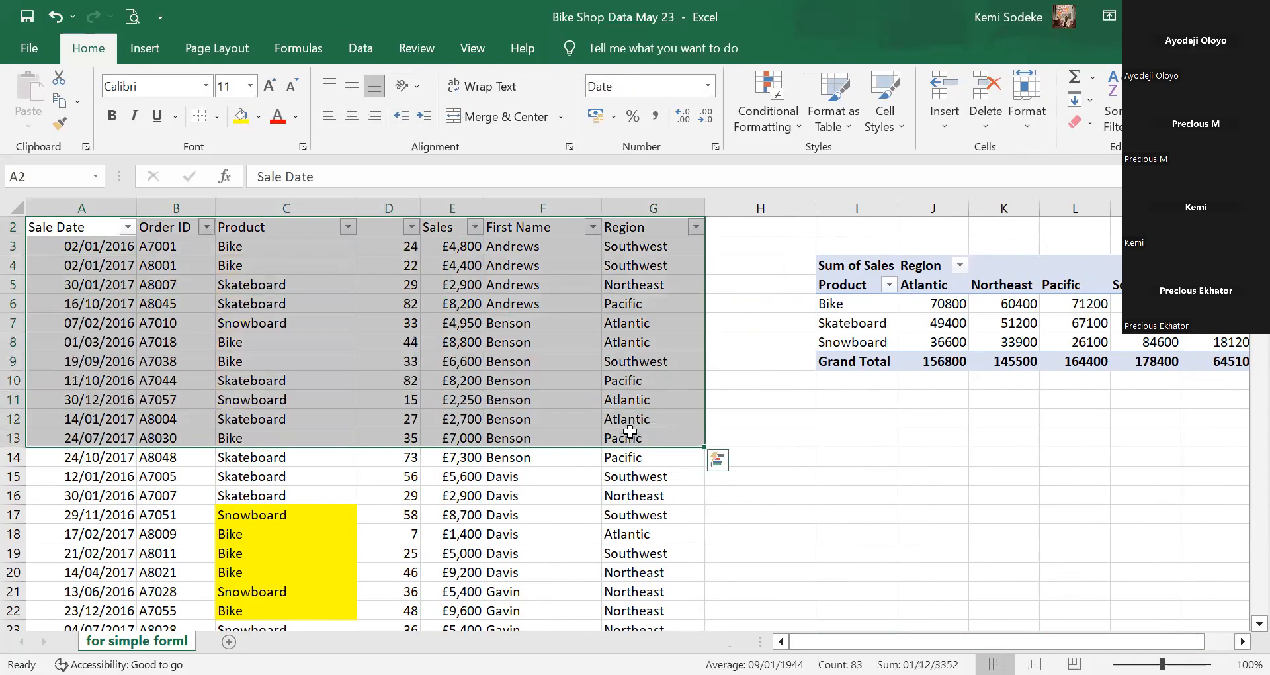
{"action": "left_click", "coordinate": [147, 49]}
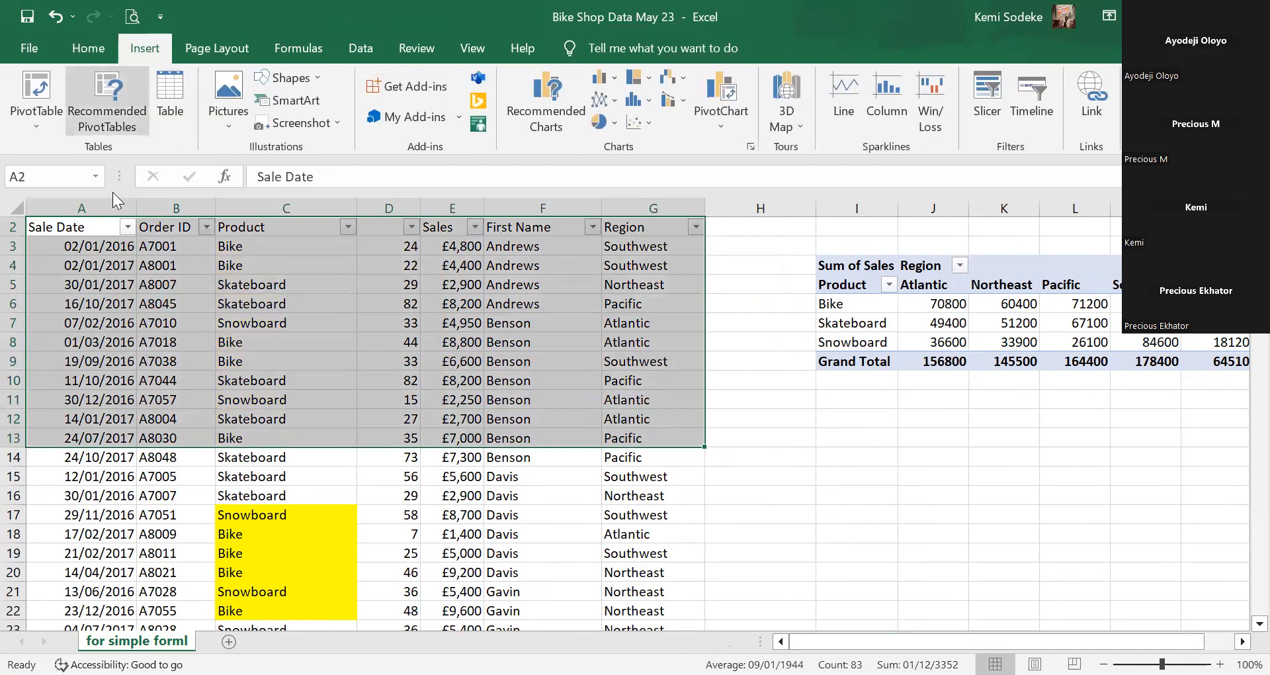
Insert a PivotTable with source range I13:M18, triggering the invalid field name error.
{"action": "left_click", "coordinate": [33, 90]}
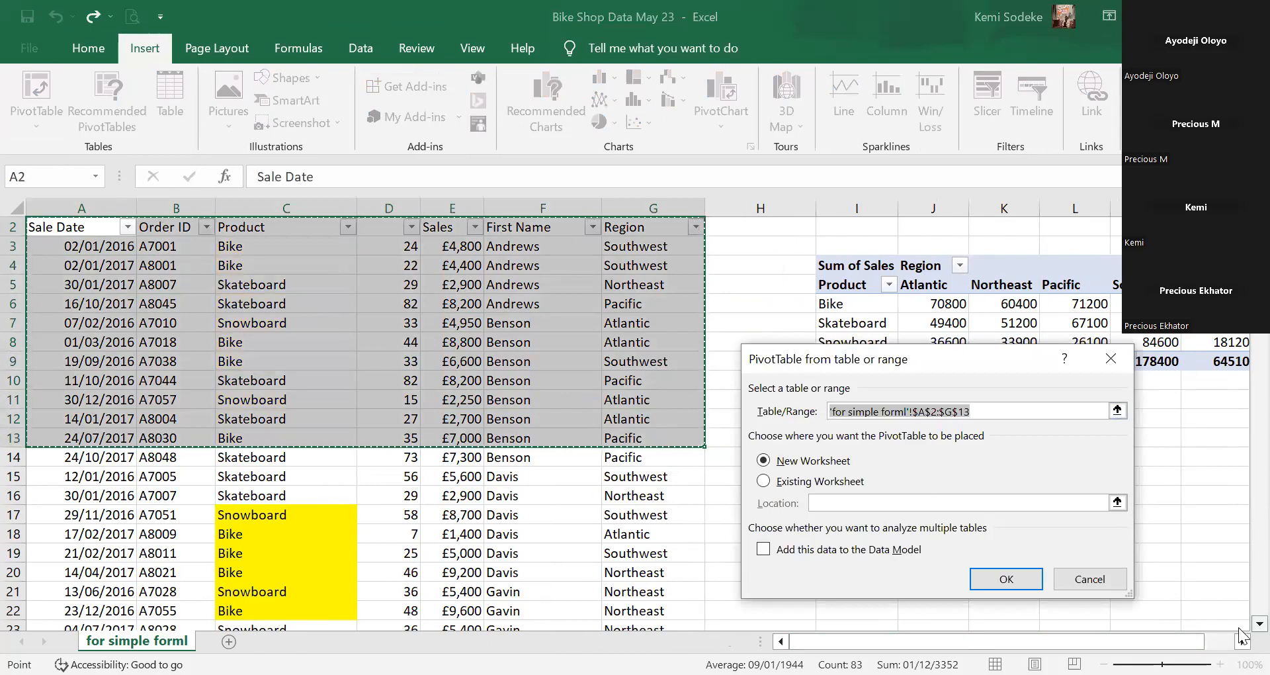
{"action": "scroll", "coordinate": [1191, 516], "scroll_direction": "down", "scroll_amount": 2}
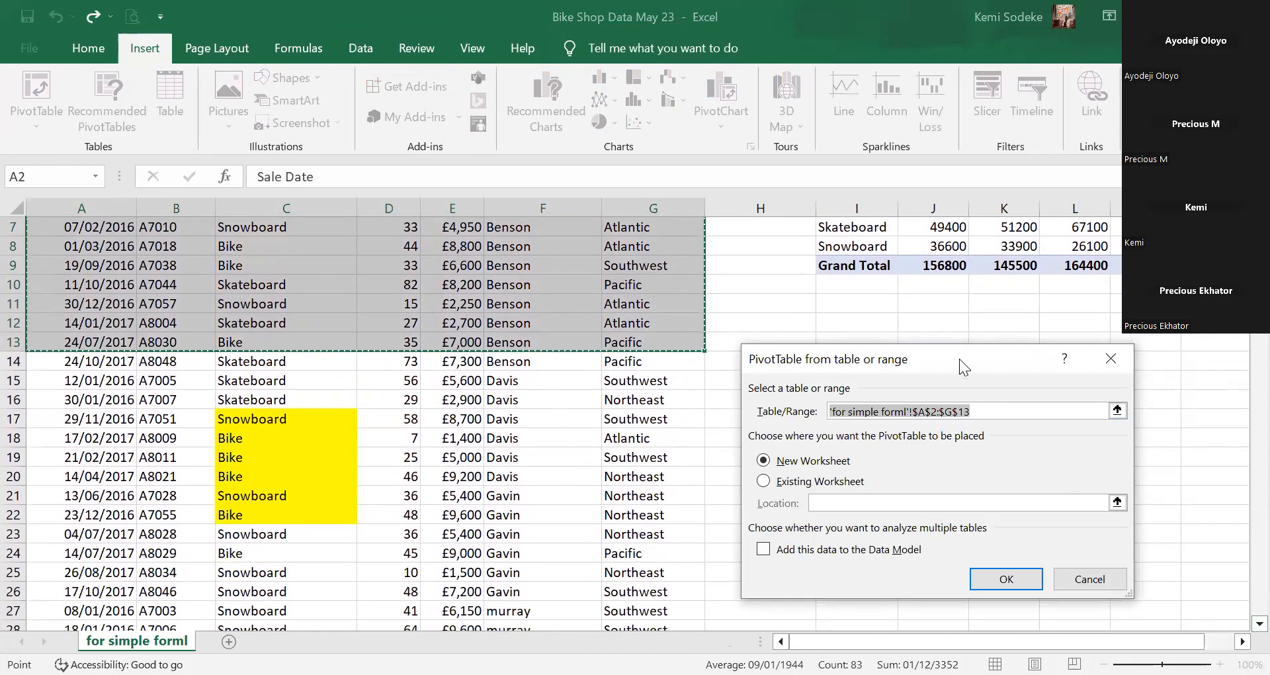
{"action": "left_click", "coordinate": [857, 342]}
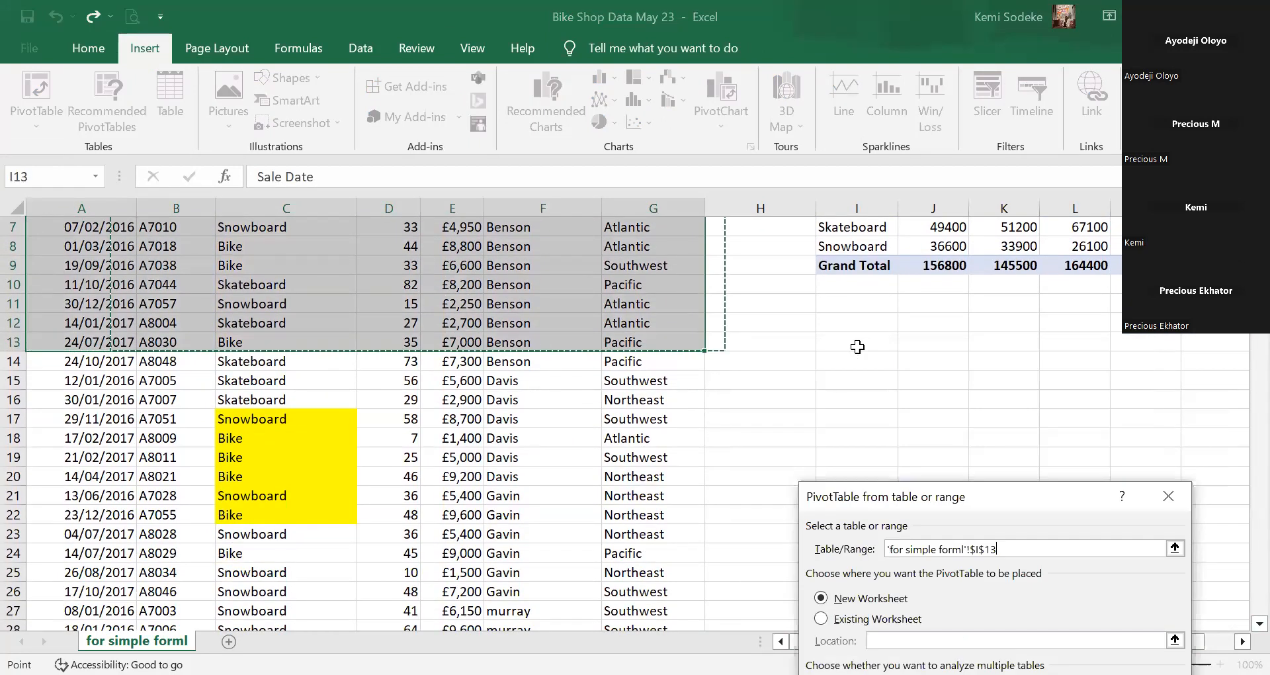
{"action": "left_click", "coordinate": [1125, 440], "text": "shift"}
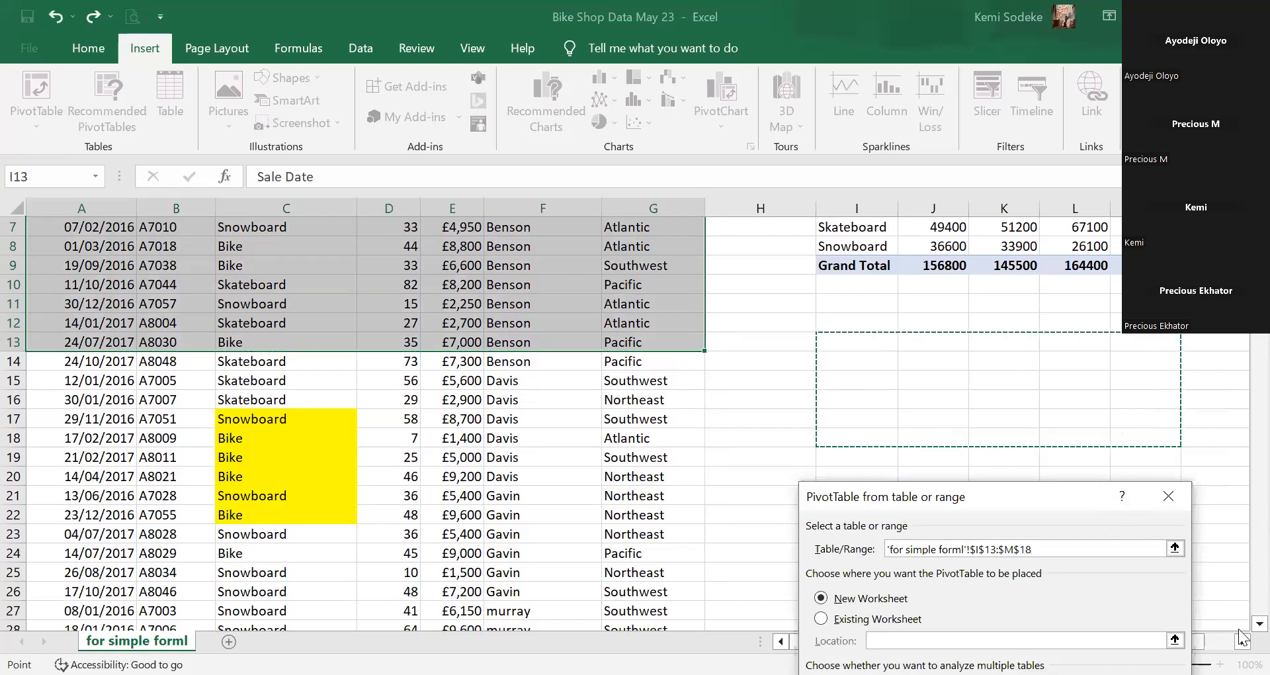
{"action": "scroll", "coordinate": [1241, 633], "scroll_direction": "down", "scroll_amount": 2}
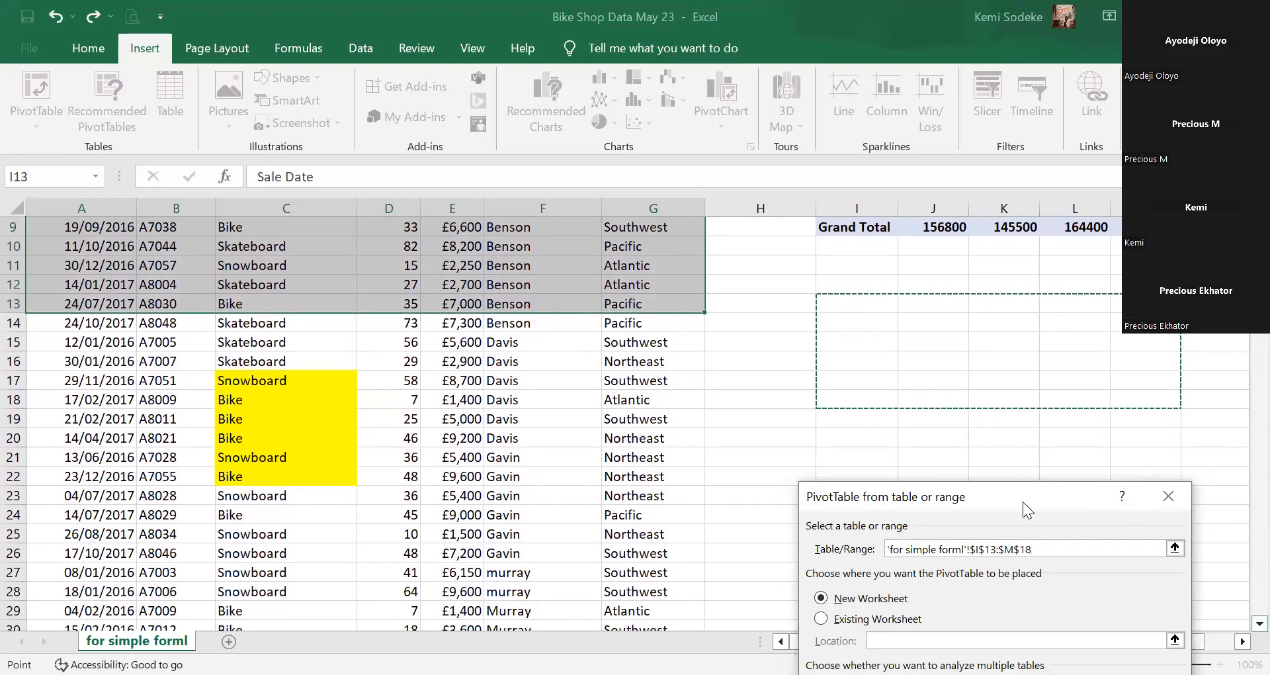
{"action": "left_click_drag", "start_coordinate": [1023, 508], "coordinate": [1021, 460]}
{"action": "key", "text": "Return"}
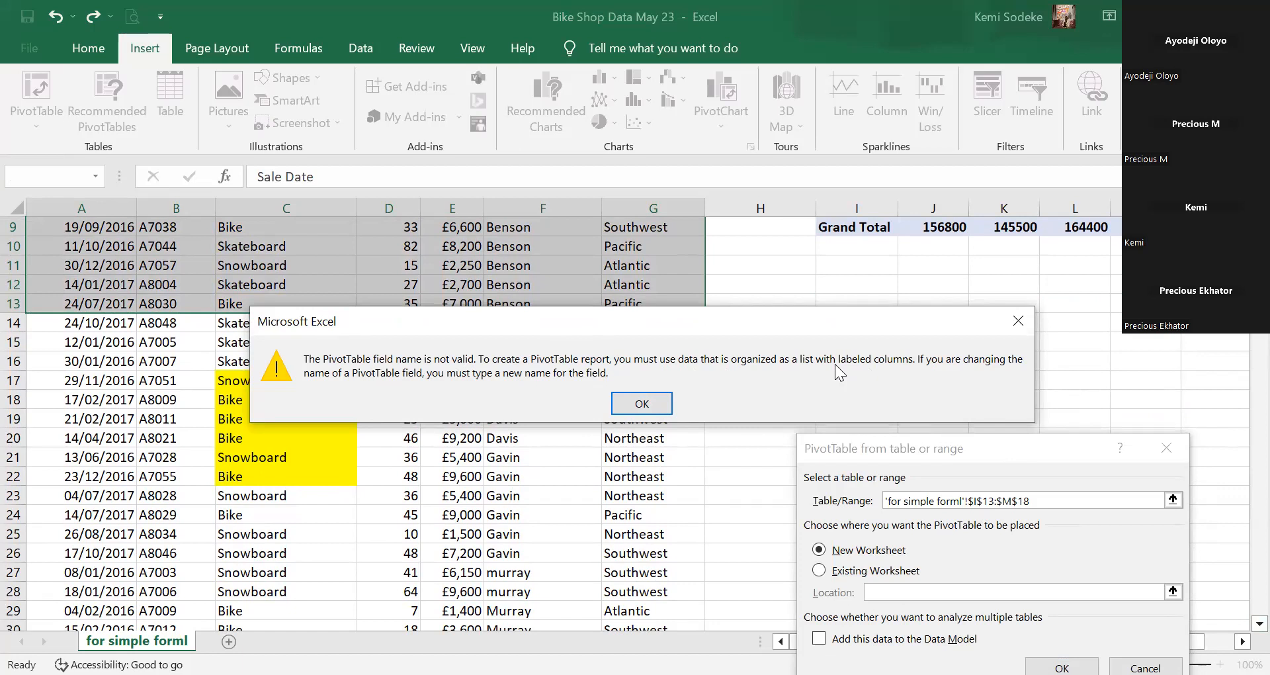
Dismiss the field name error, cancel the PivotTable, and type 'Units' into header D2.
{"action": "left_click", "coordinate": [645, 405]}
{"action": "key", "text": "Escape"}
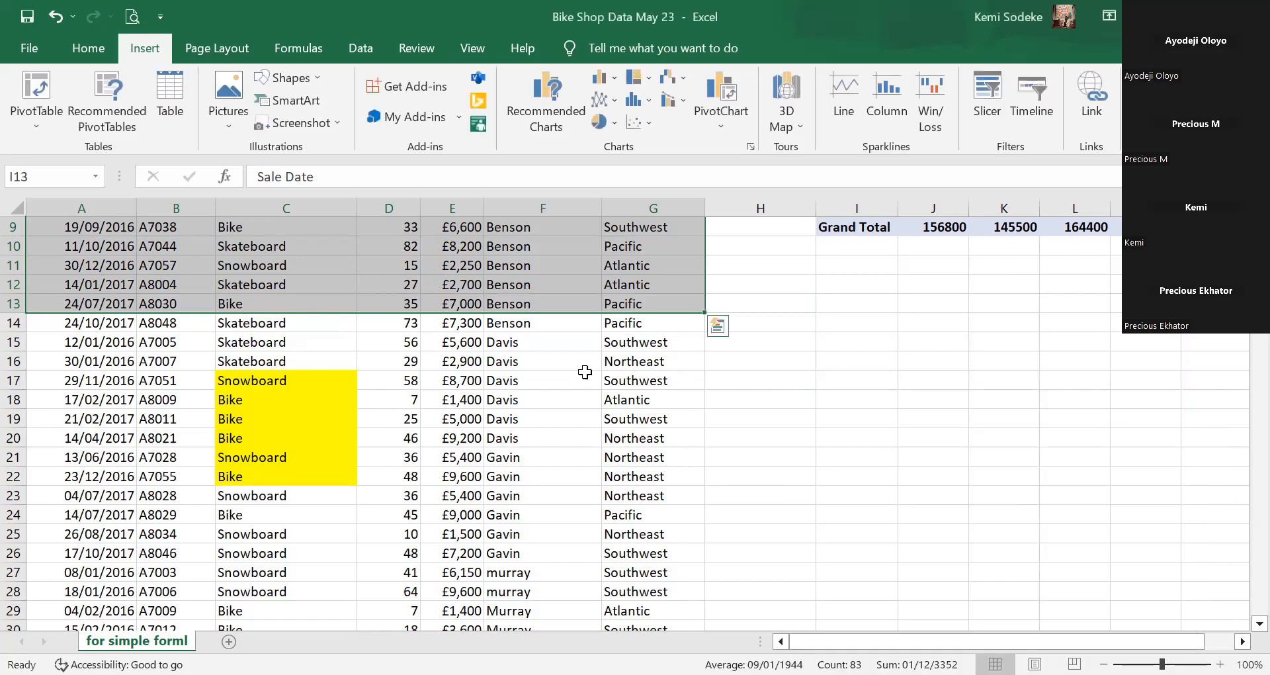
{"action": "scroll", "coordinate": [585, 372], "scroll_direction": "up", "scroll_amount": 3}
{"action": "left_click", "coordinate": [395, 250]}
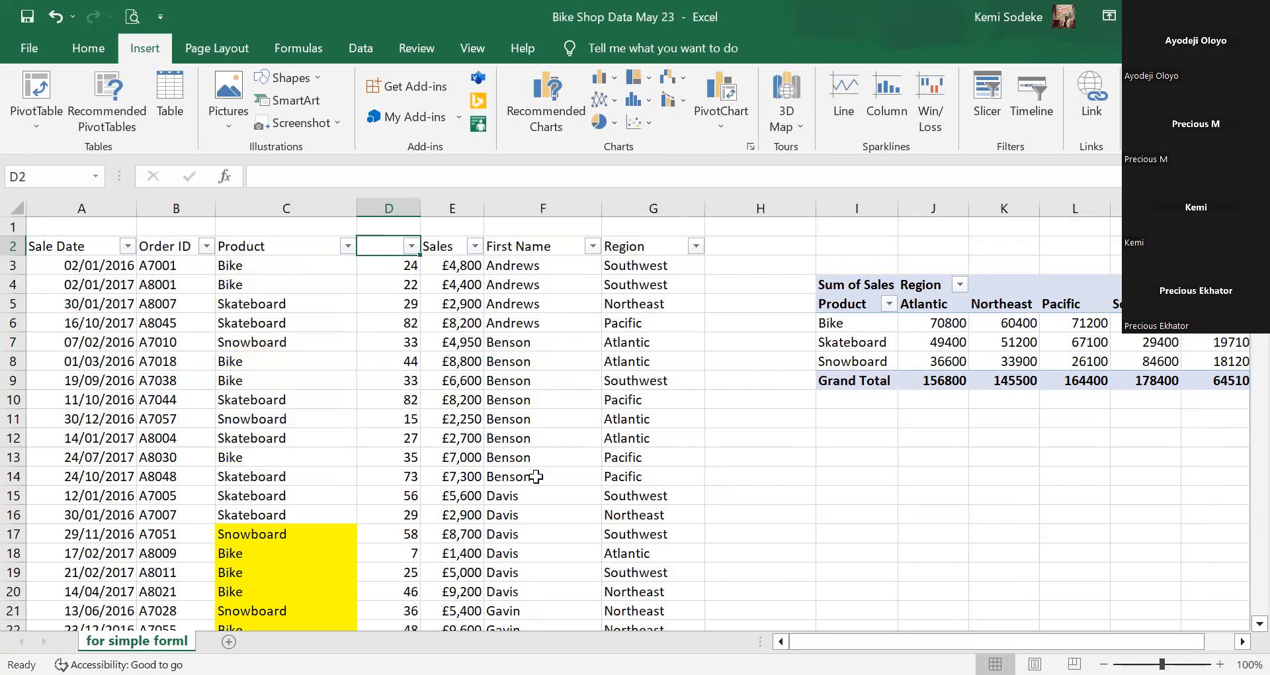
{"action": "type", "text": "Un"}
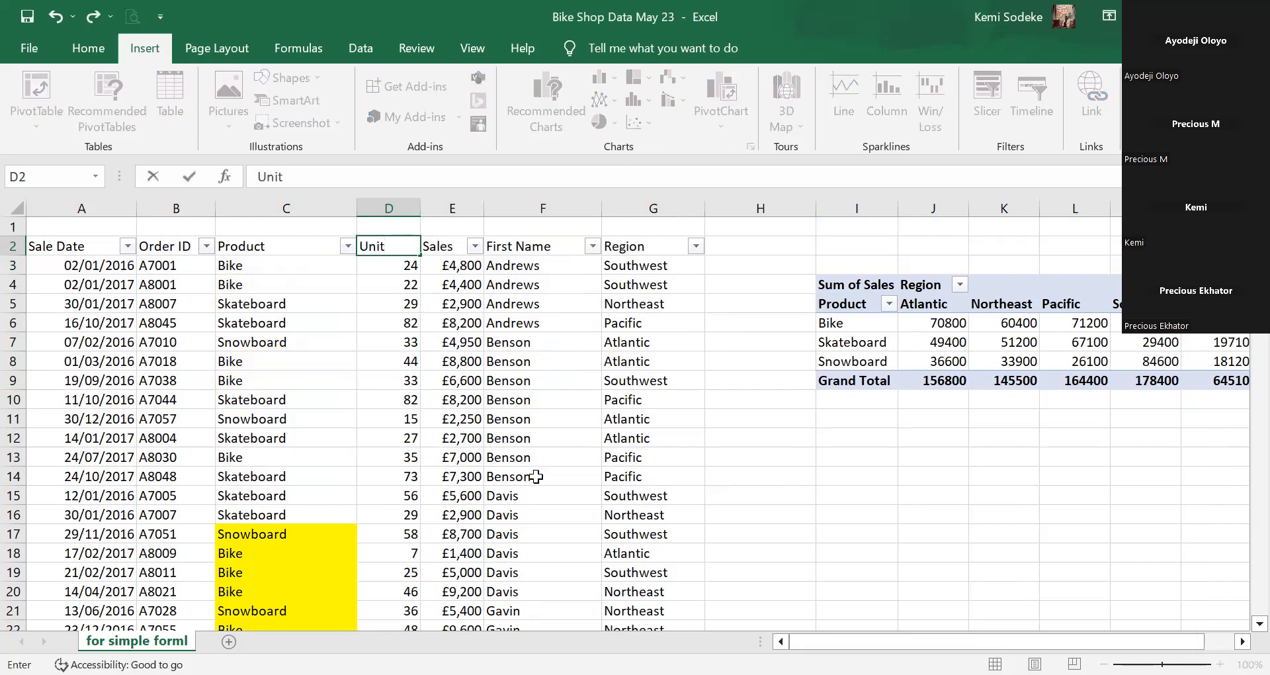
{"action": "type", "text": "its"}
Confirm the Units header and insert a PivotTable from A2:G14 at cell I13 on this sheet.
{"action": "left_click", "coordinate": [498, 596]}
{"action": "left_click_drag", "start_coordinate": [37, 246], "coordinate": [639, 476]}
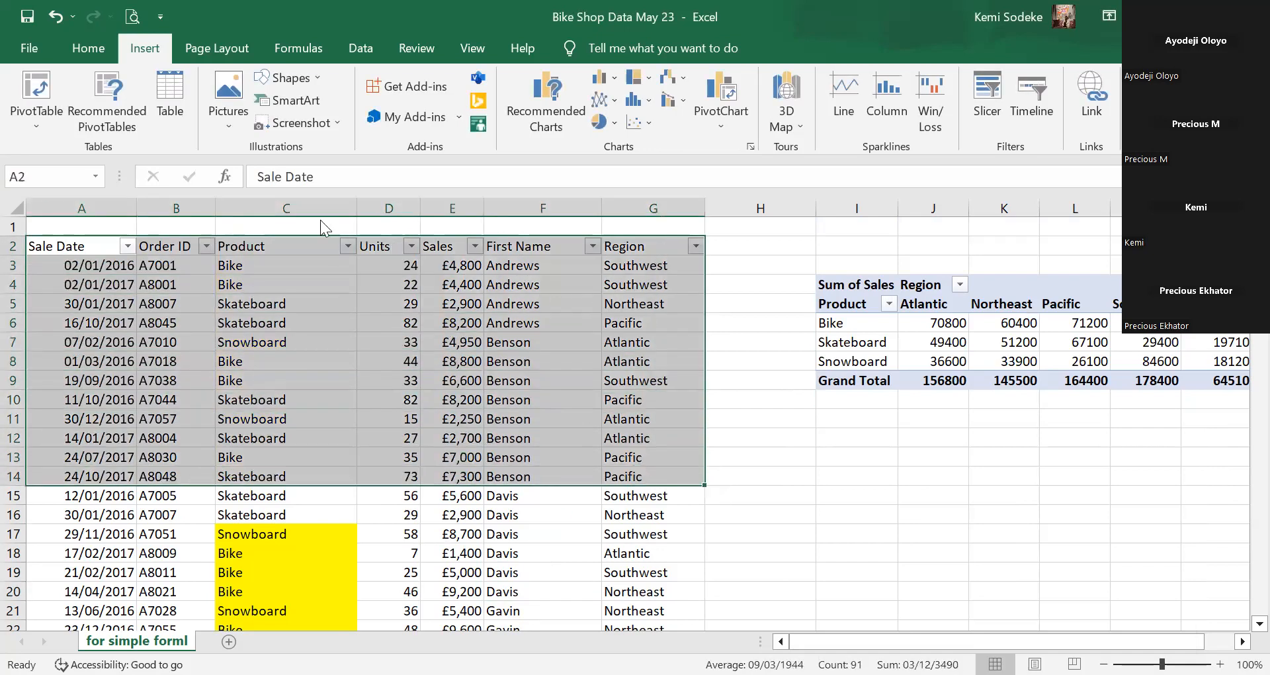
{"action": "left_click", "coordinate": [36, 89]}
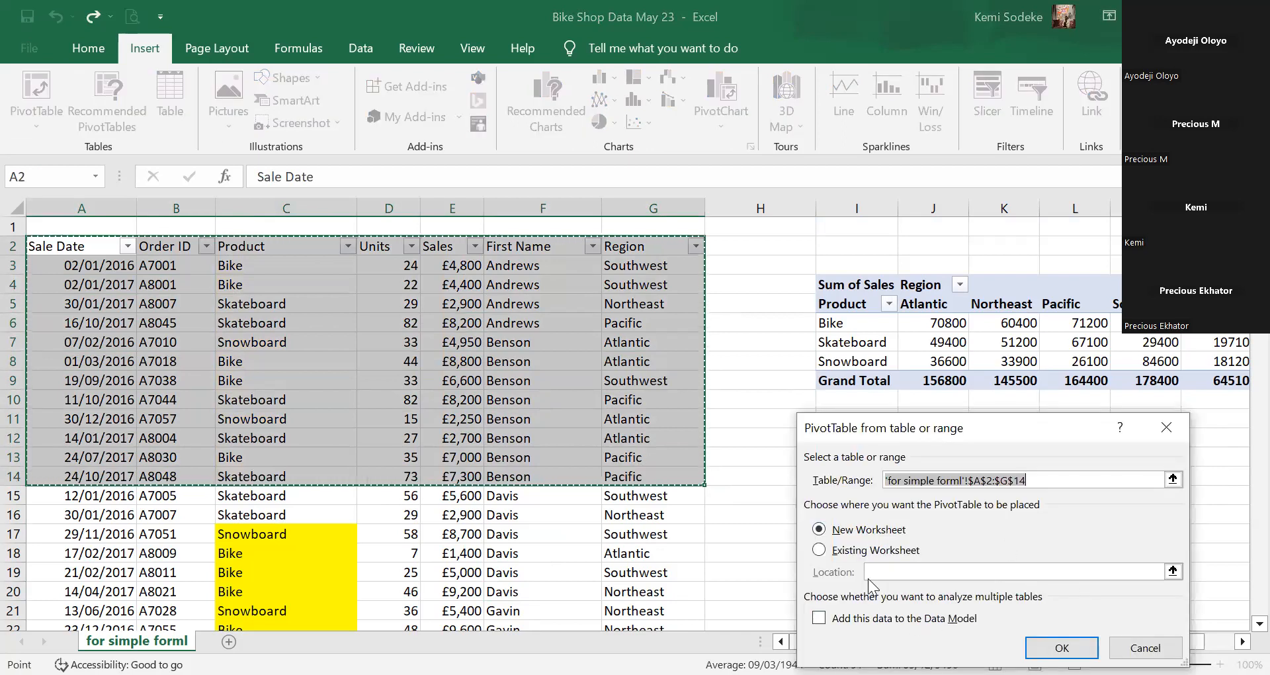
{"action": "left_click", "coordinate": [886, 550]}
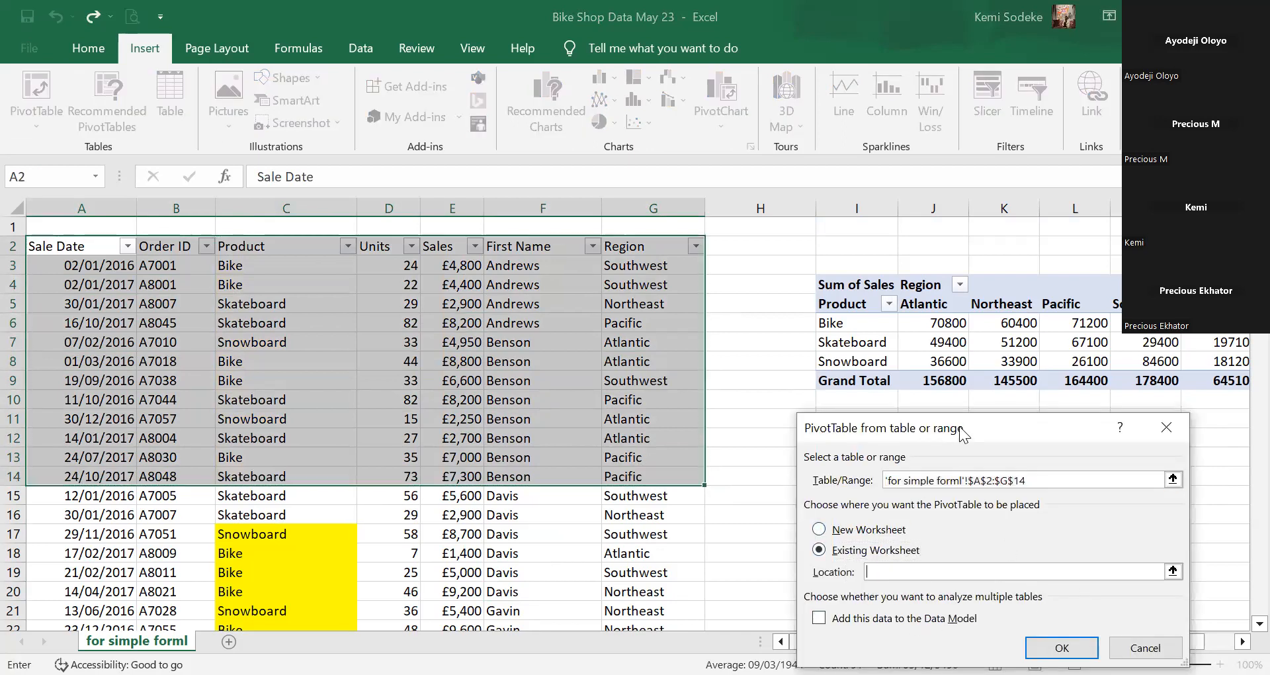
{"action": "left_click_drag", "start_coordinate": [1001, 436], "coordinate": [1039, 596]}
{"action": "left_click", "coordinate": [857, 456]}
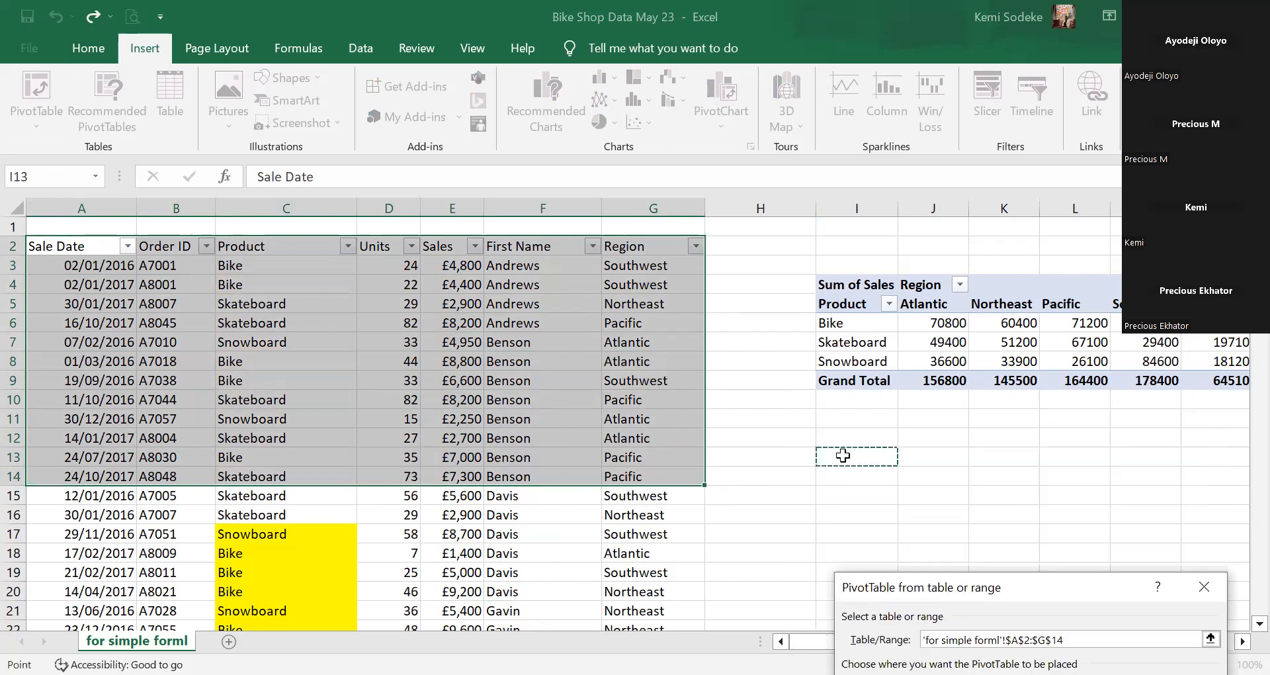
{"action": "left_click_drag", "start_coordinate": [857, 456], "coordinate": [1217, 534]}
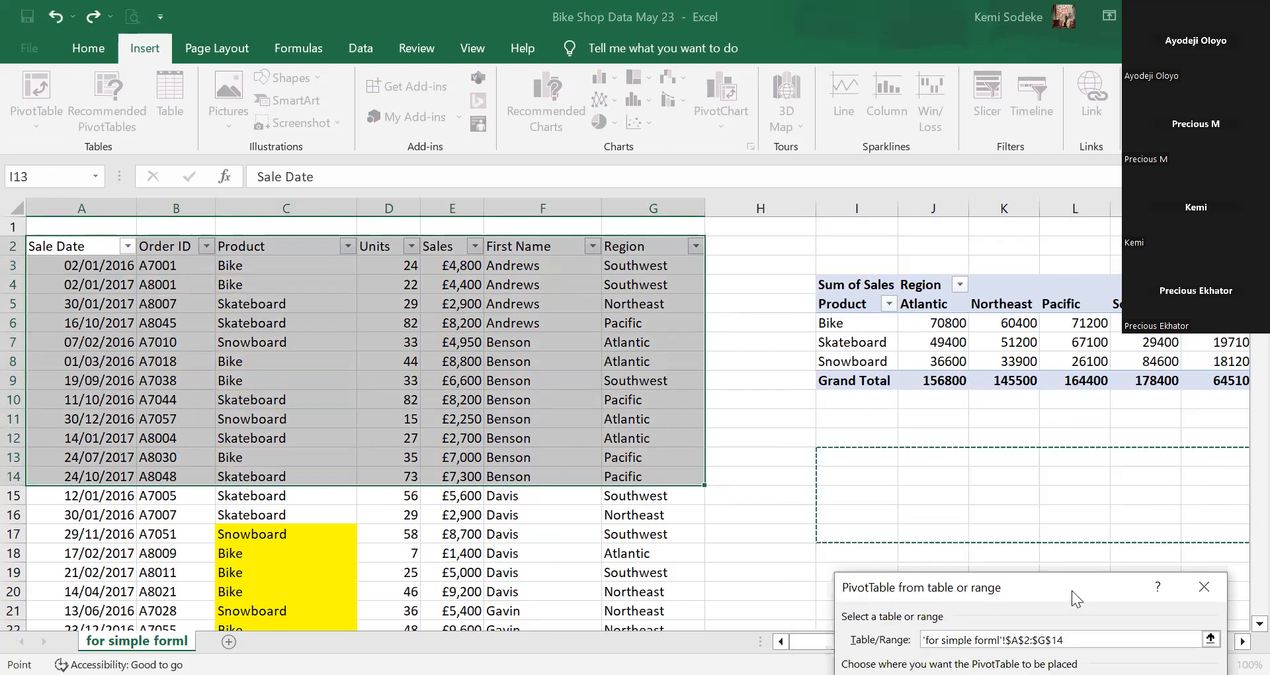
{"action": "left_click_drag", "start_coordinate": [1140, 595], "coordinate": [1136, 493]}
{"action": "key", "text": "Return"}
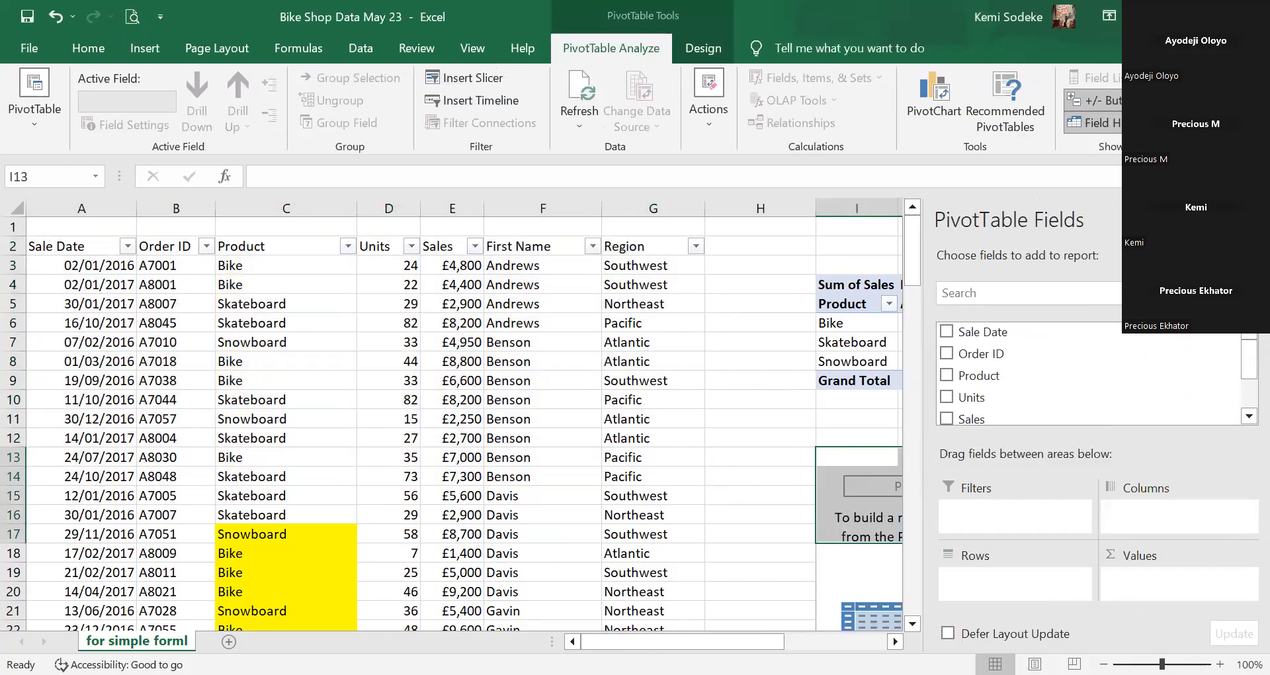
Close the field list and select the empty second PivotTable area H12:L31.
{"action": "left_click", "coordinate": [1248, 220]}
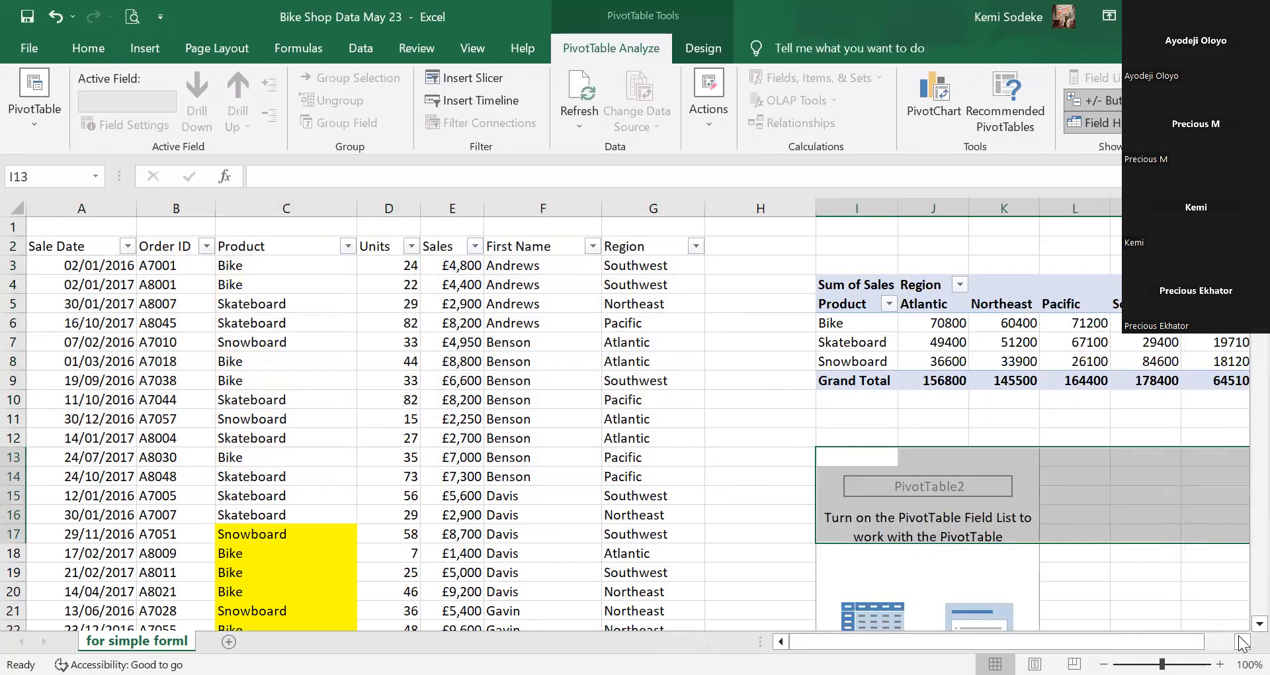
{"action": "left_click", "coordinate": [1260, 624]}
{"action": "left_click", "coordinate": [1260, 624]}
{"action": "left_click", "coordinate": [1260, 624]}
{"action": "left_click", "coordinate": [1260, 624]}
{"action": "left_click", "coordinate": [1260, 624]}
{"action": "left_click", "coordinate": [904, 476]}
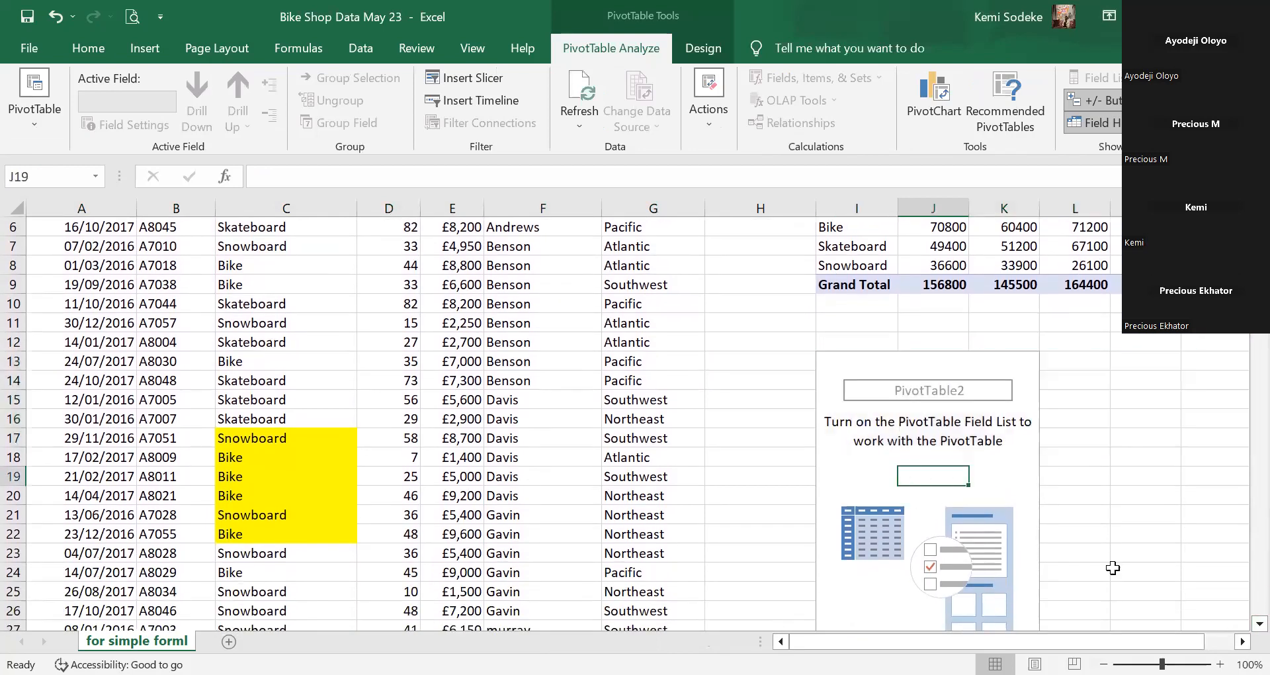
{"action": "left_click", "coordinate": [1242, 641]}
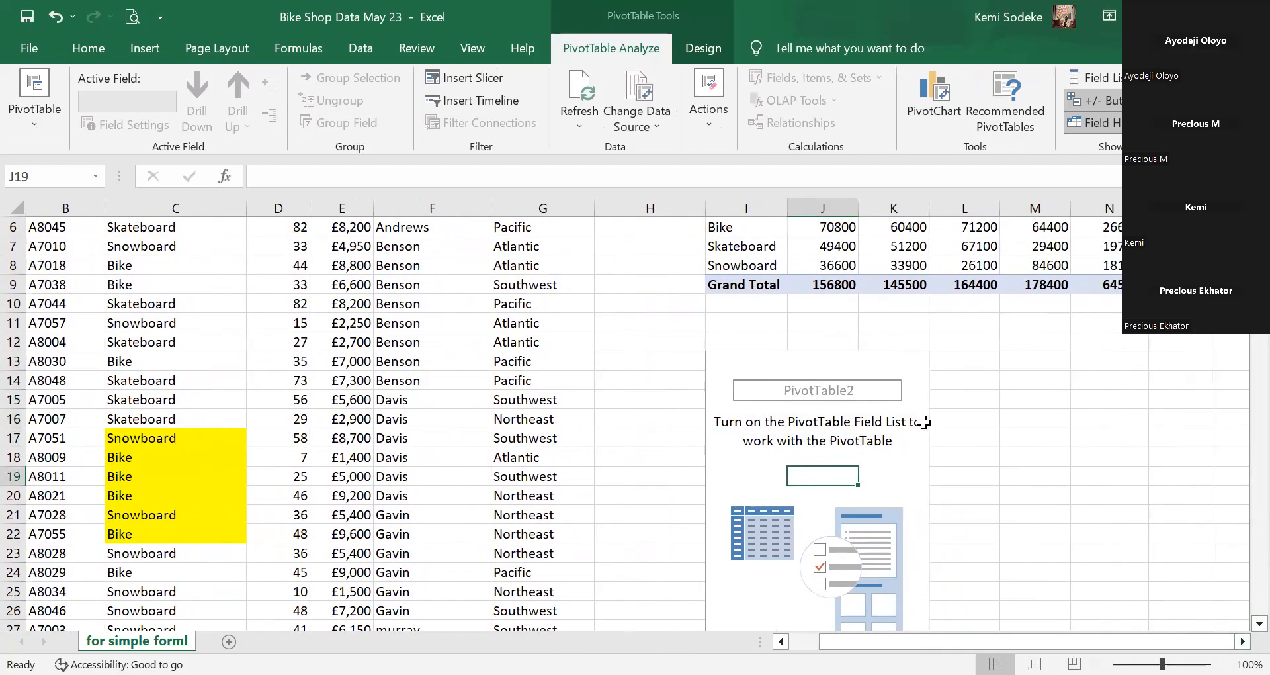
{"action": "scroll", "coordinate": [924, 423], "scroll_direction": "down", "scroll_amount": 2}
{"action": "left_click_drag", "start_coordinate": [990, 595], "coordinate": [688, 224]}
Delete the empty second PivotTable, leaving the first pivot in place.
{"action": "key", "text": "Delete"}
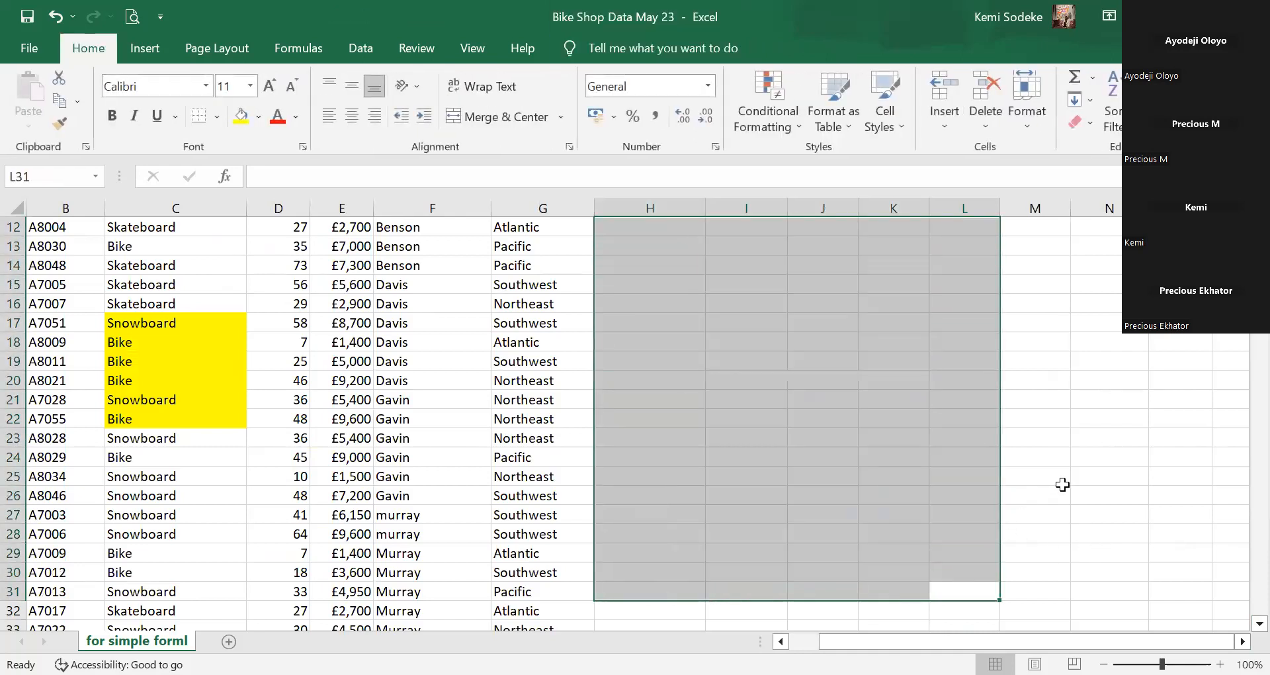
{"action": "left_click", "coordinate": [1062, 485]}
{"action": "scroll", "coordinate": [1058, 485], "scroll_direction": "up", "scroll_amount": 4}
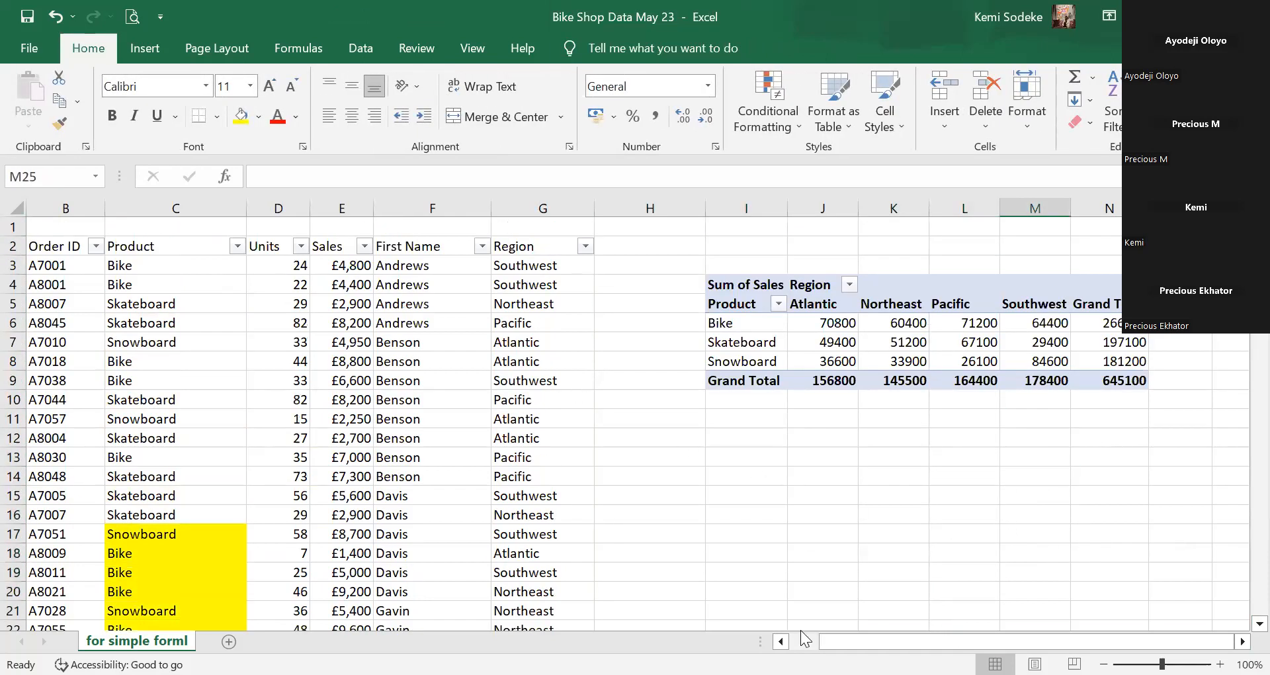
{"action": "left_click", "coordinate": [805, 538]}
{"action": "left_click", "coordinate": [781, 641]}
{"action": "left_click", "coordinate": [1243, 641]}
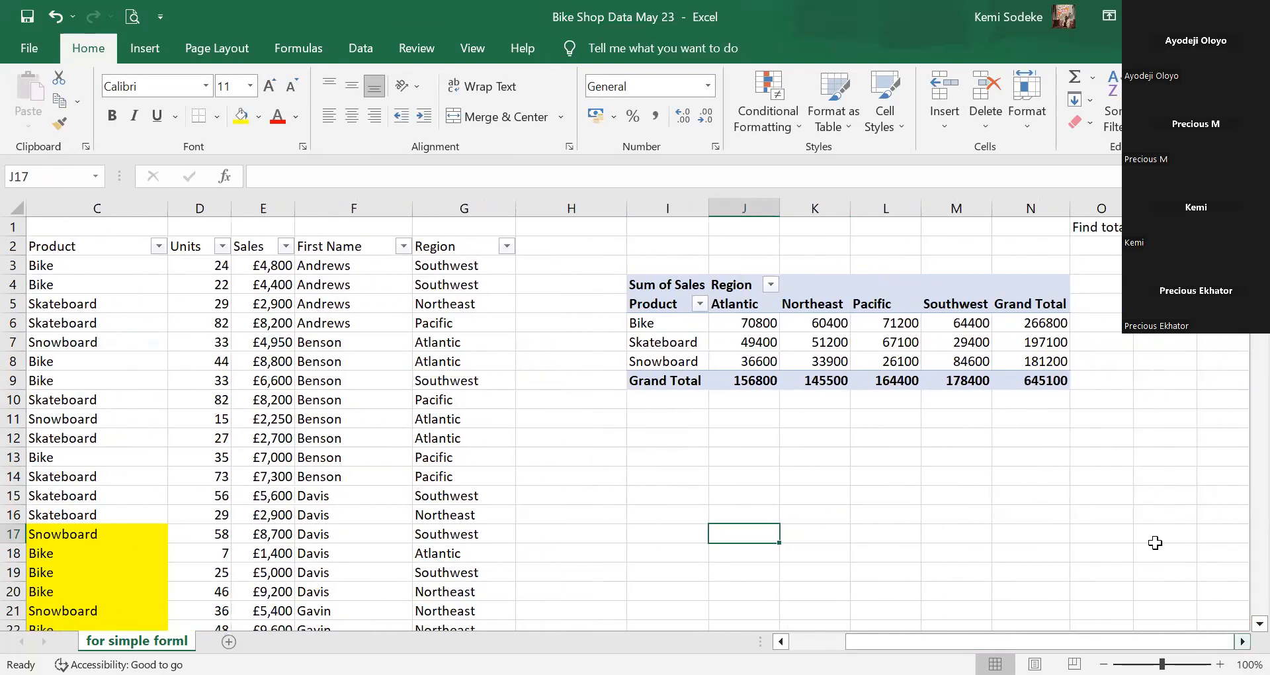
{"action": "left_click", "coordinate": [824, 323]}
{"action": "scroll", "coordinate": [652, 402], "scroll_direction": "right", "scroll_amount": 2}
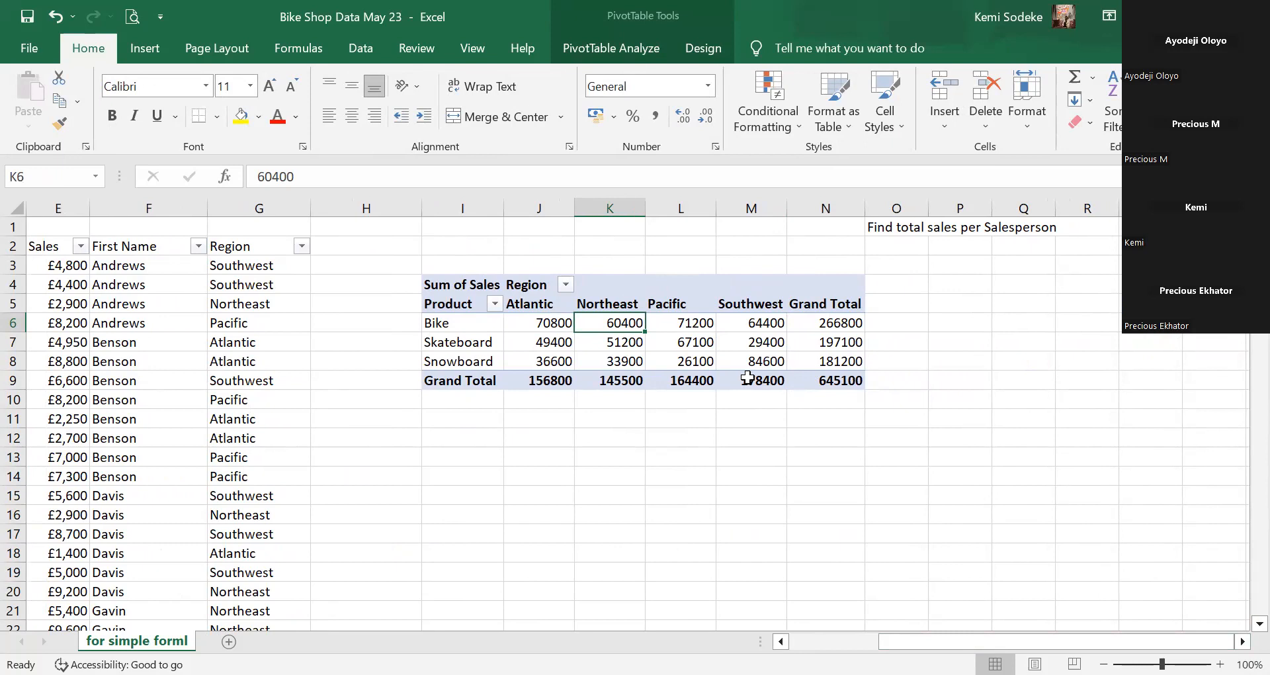
Move the Pacific column to the first region position and Atlantic after Southwest.
{"action": "left_click", "coordinate": [686, 308]}
{"action": "left_click", "coordinate": [685, 313]}
{"action": "left_click_drag", "start_coordinate": [689, 313], "coordinate": [506, 312]}
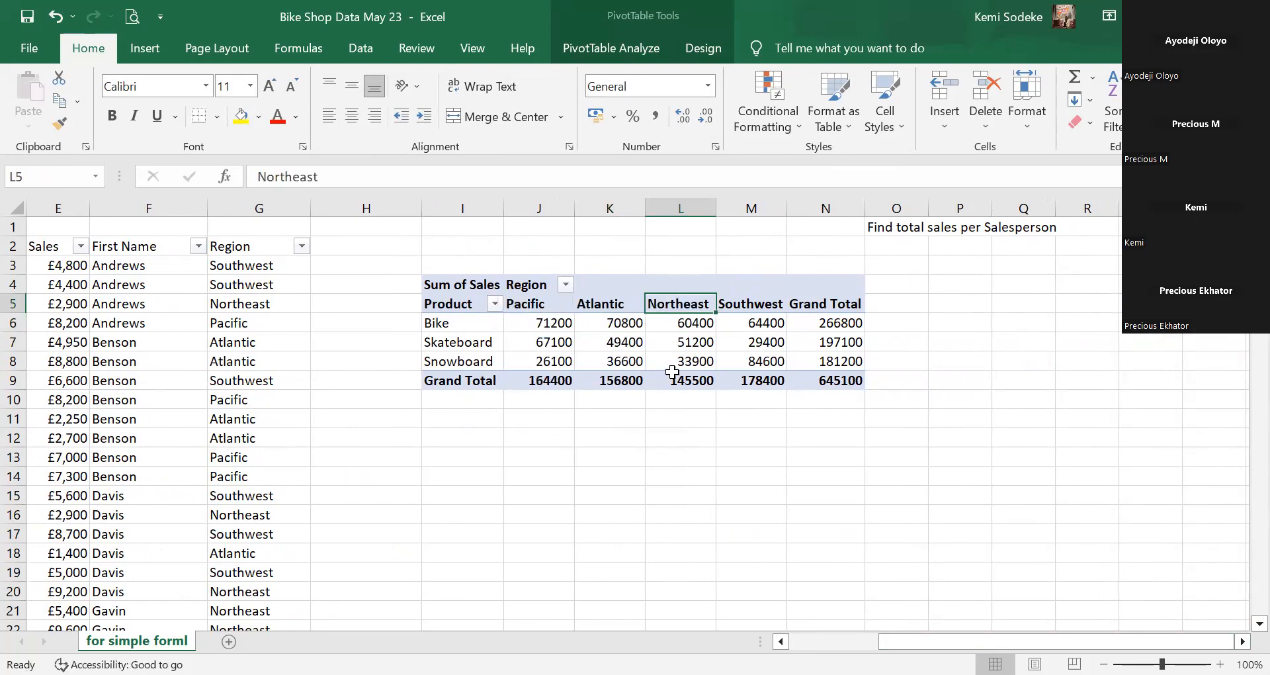
{"action": "left_click", "coordinate": [604, 306]}
{"action": "left_click_drag", "start_coordinate": [588, 313], "coordinate": [754, 323]}
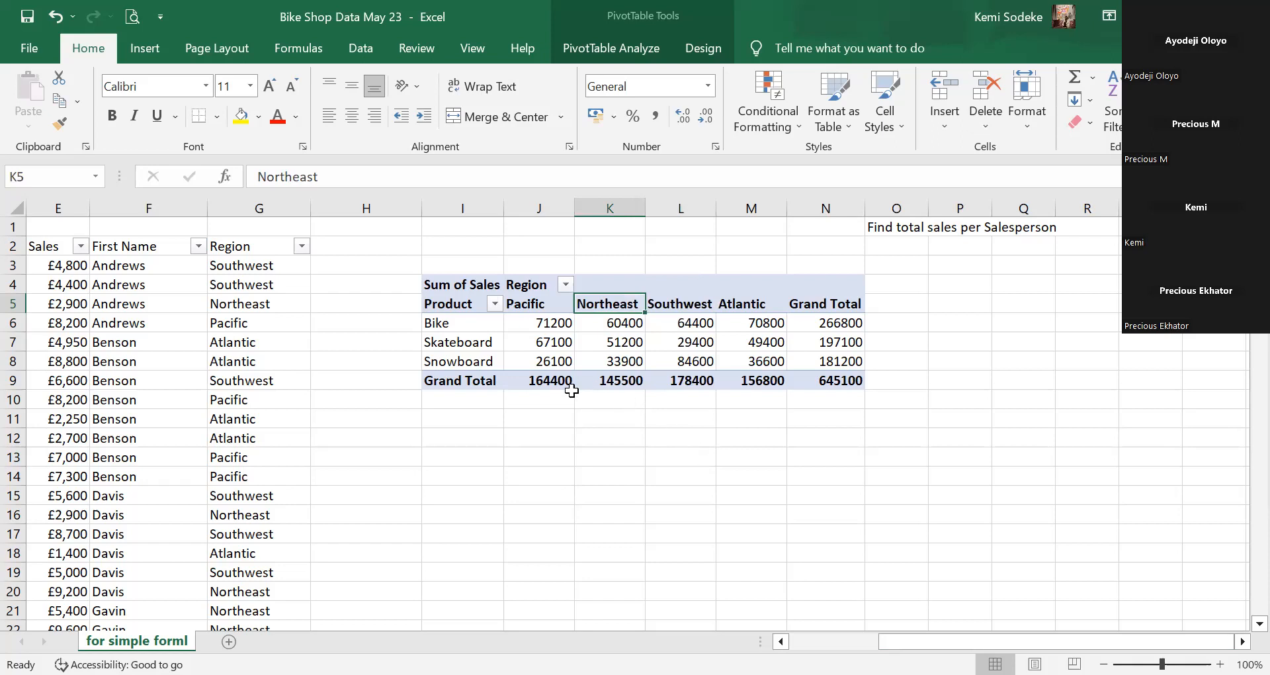
Check each region's grand total and the overall grand total of 645100.
{"action": "left_click", "coordinate": [556, 341]}
{"action": "left_click", "coordinate": [457, 382]}
{"action": "left_click", "coordinate": [559, 381]}
{"action": "left_click", "coordinate": [628, 381]}
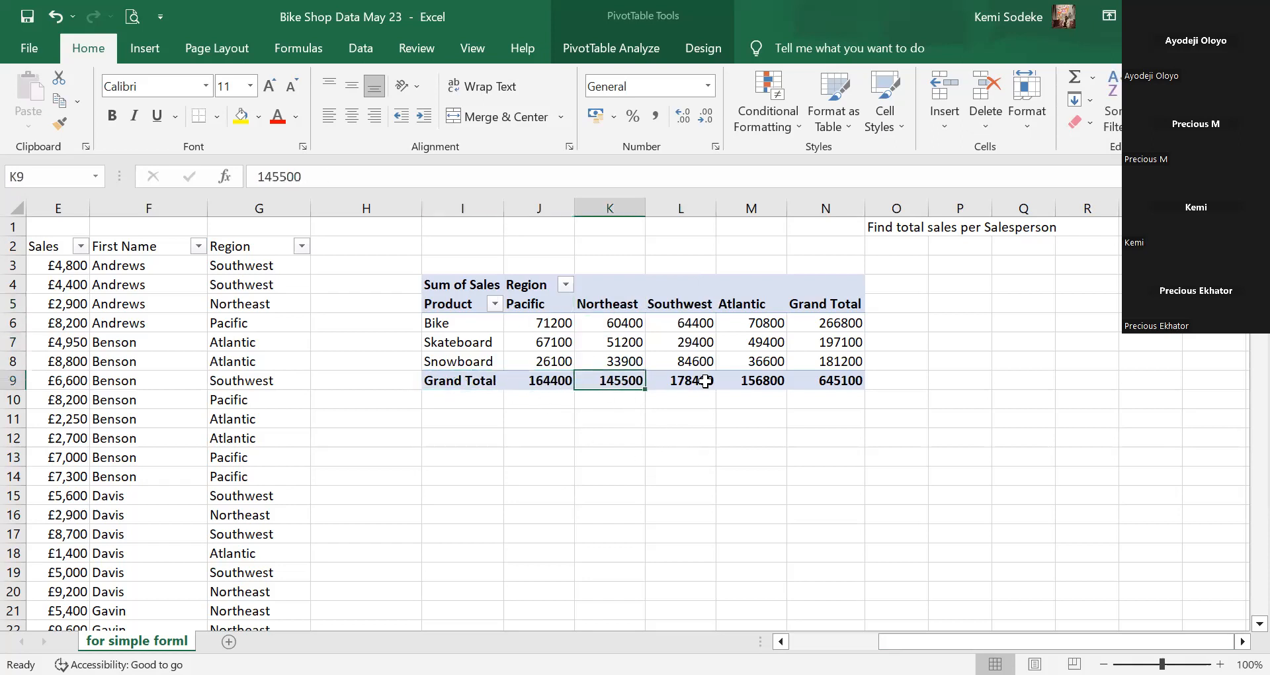
{"action": "left_click", "coordinate": [705, 382]}
{"action": "left_click", "coordinate": [751, 381]}
{"action": "left_click", "coordinate": [826, 381]}
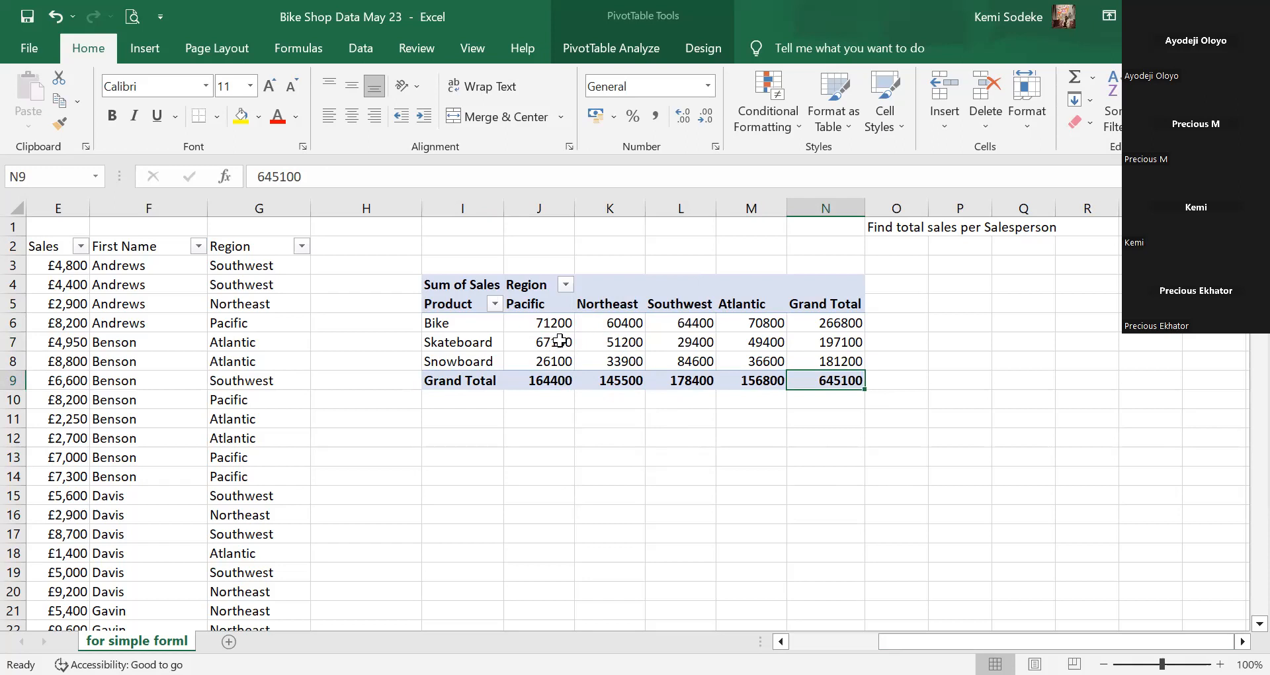
Turn off Show grand totals for rows in PivotTable Options, Totals & Filters.
{"action": "right_click", "coordinate": [618, 331]}
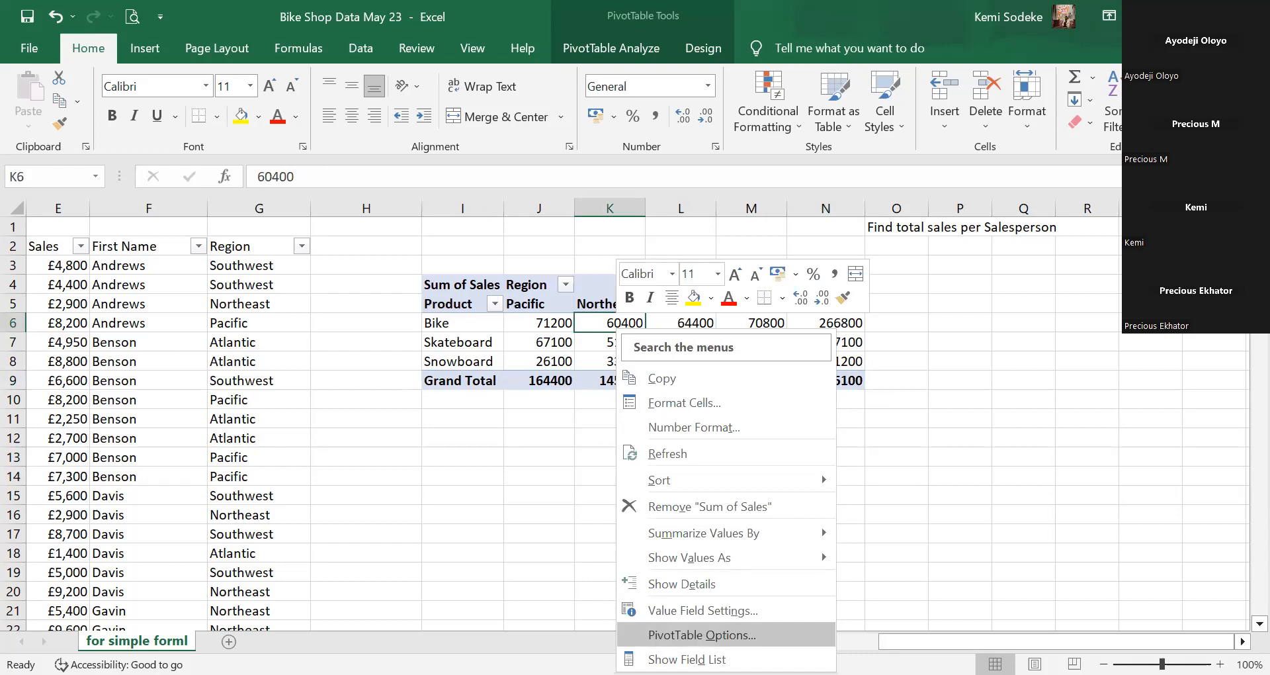
{"action": "key", "text": "Return"}
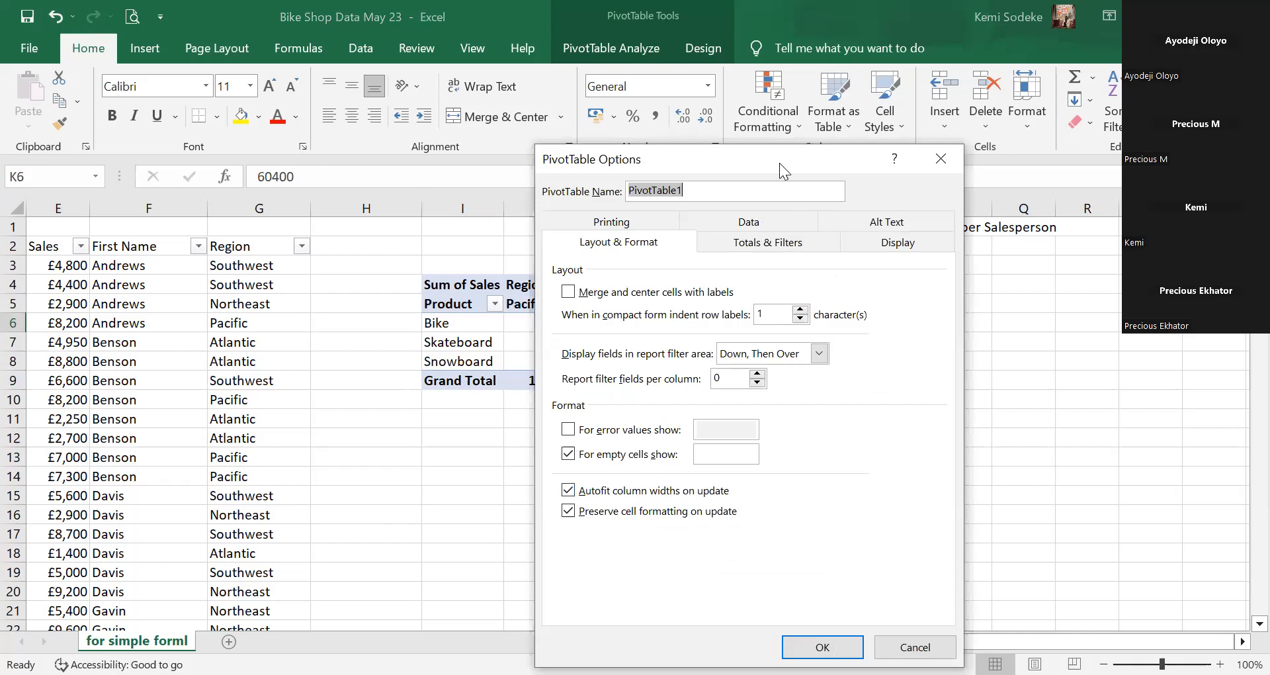
{"action": "left_click", "coordinate": [1093, 255]}
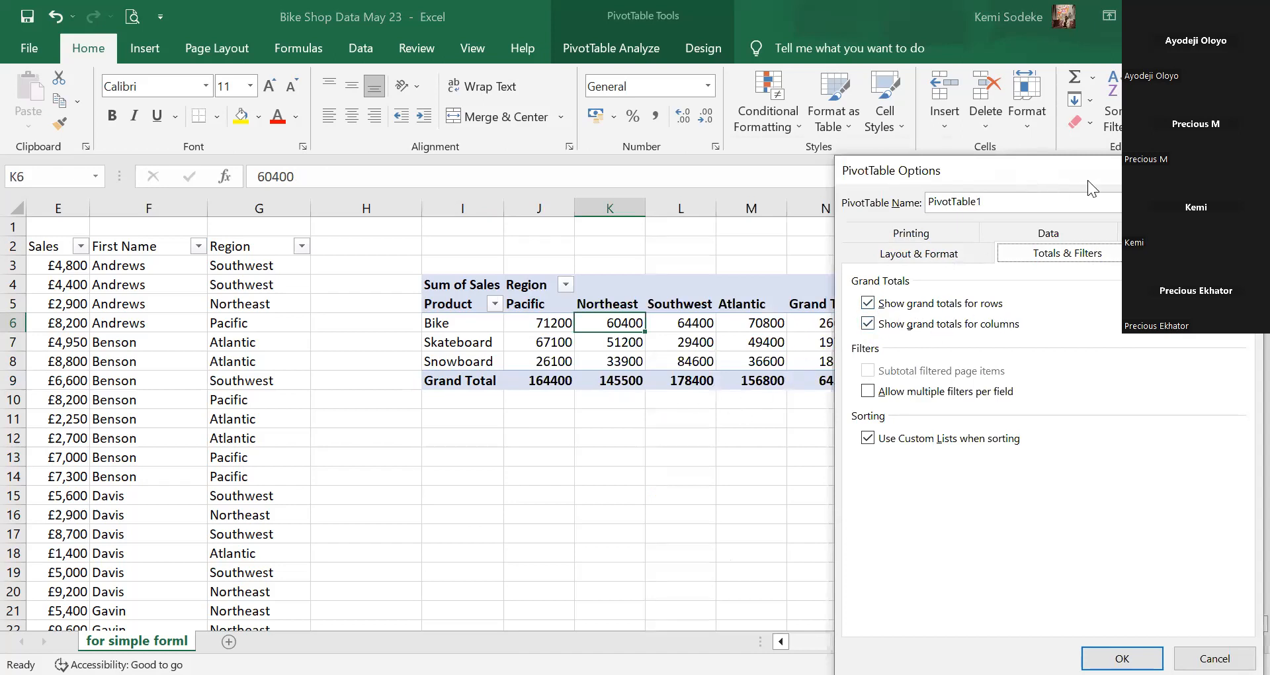
{"action": "left_click_drag", "start_coordinate": [1065, 165], "coordinate": [1107, 158]}
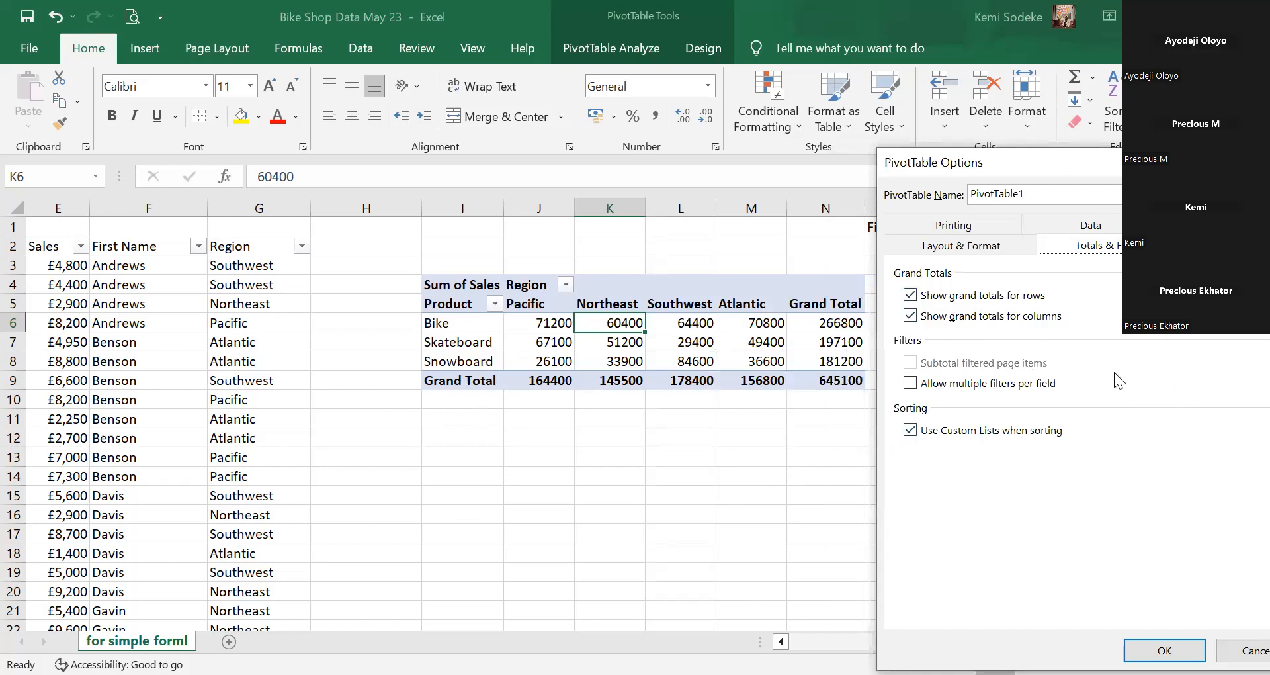
{"action": "left_click", "coordinate": [911, 296]}
{"action": "left_click", "coordinate": [1164, 650]}
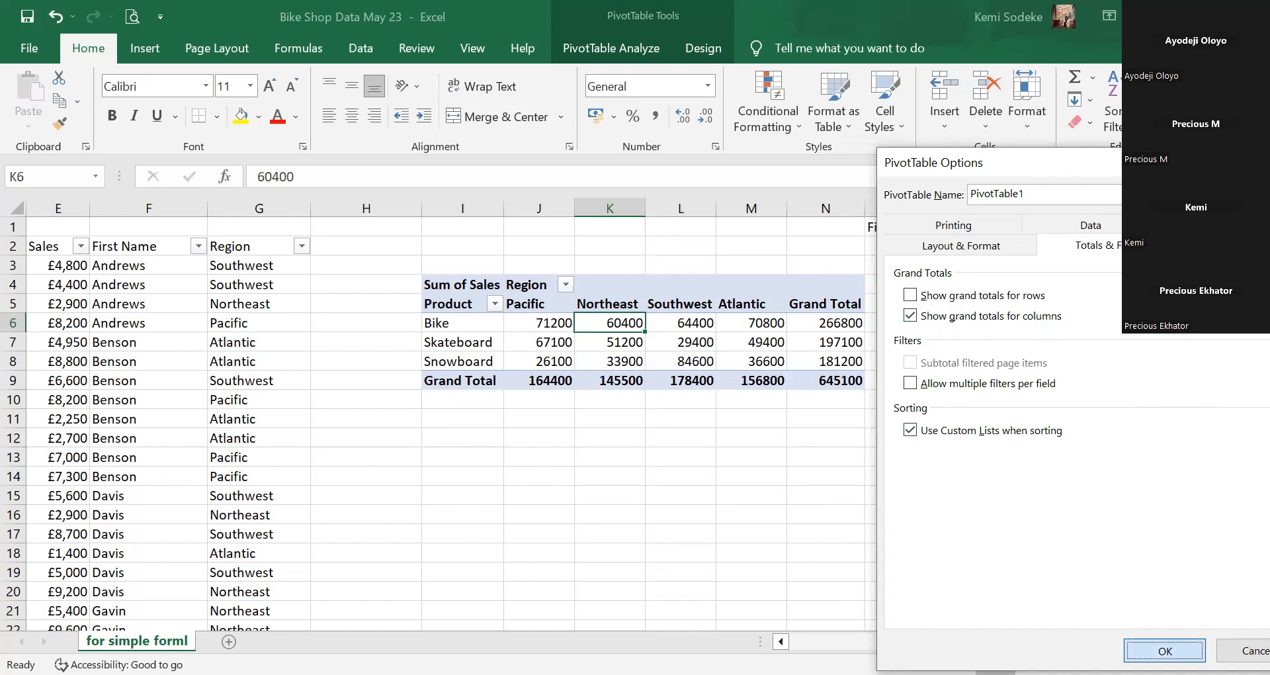
{"action": "left_click_drag", "start_coordinate": [778, 323], "coordinate": [781, 373]}
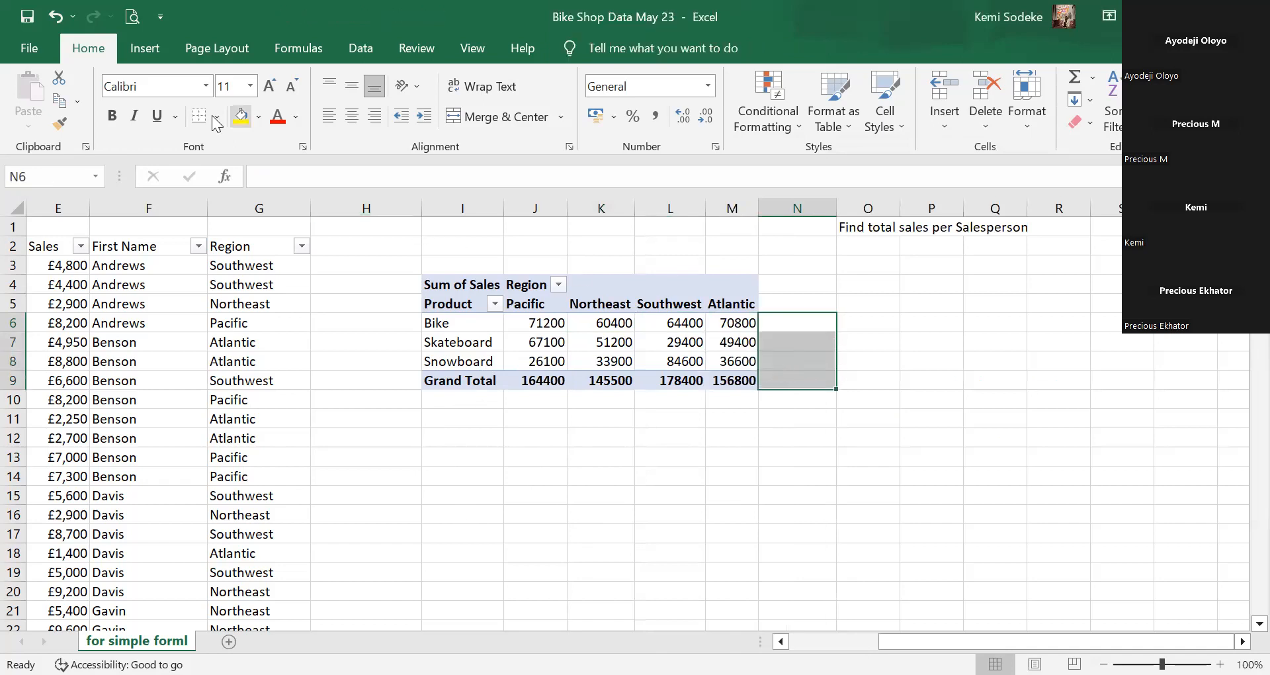
Undo the row total removal, then turn off Show grand totals for columns.
{"action": "left_click", "coordinate": [54, 20]}
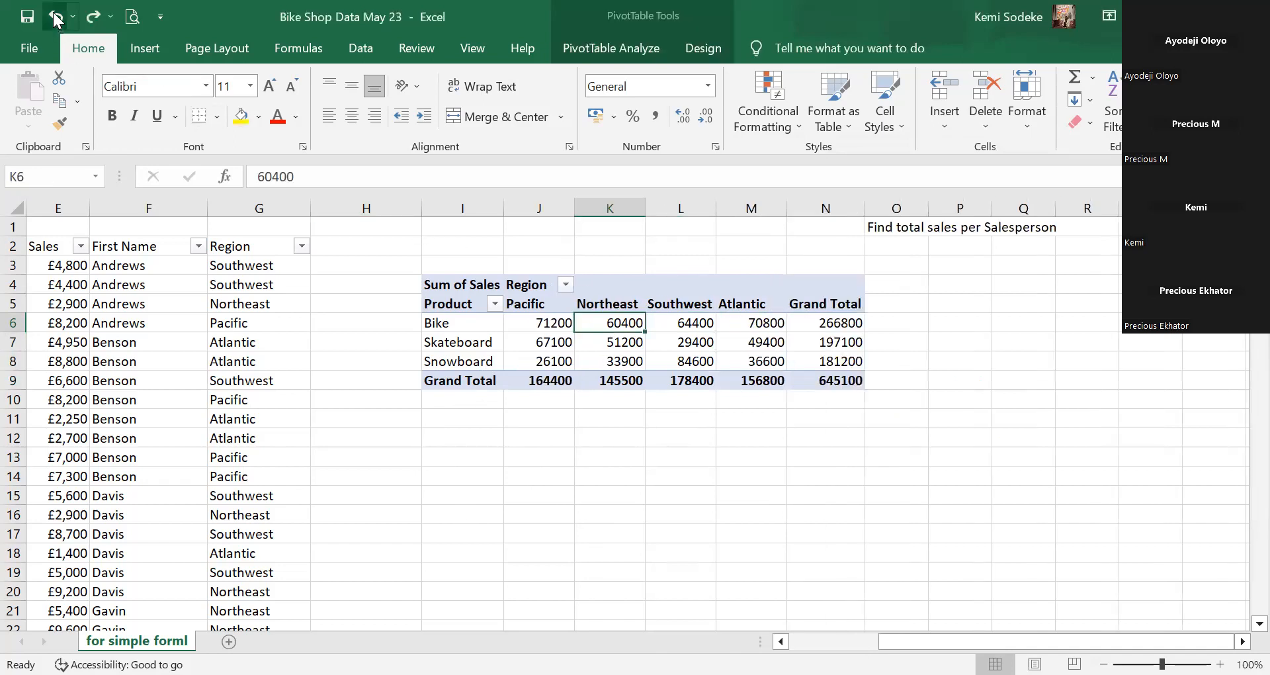
{"action": "left_click", "coordinate": [696, 348]}
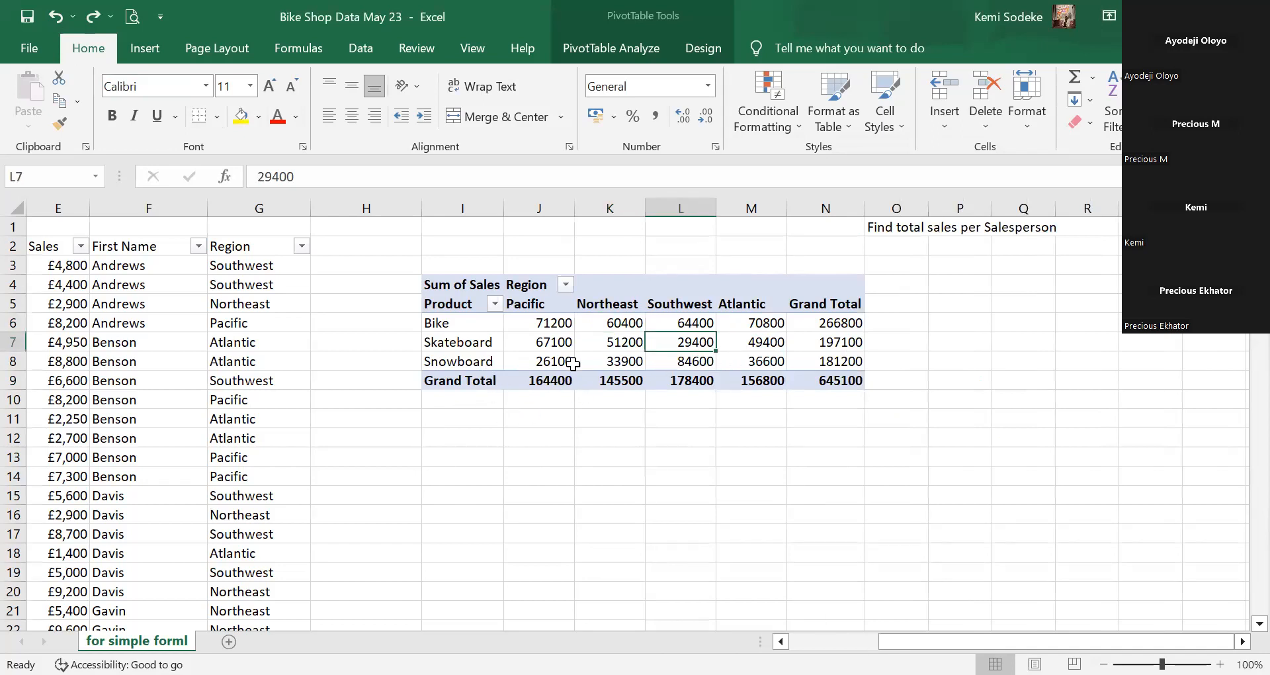
{"action": "right_click", "coordinate": [624, 343]}
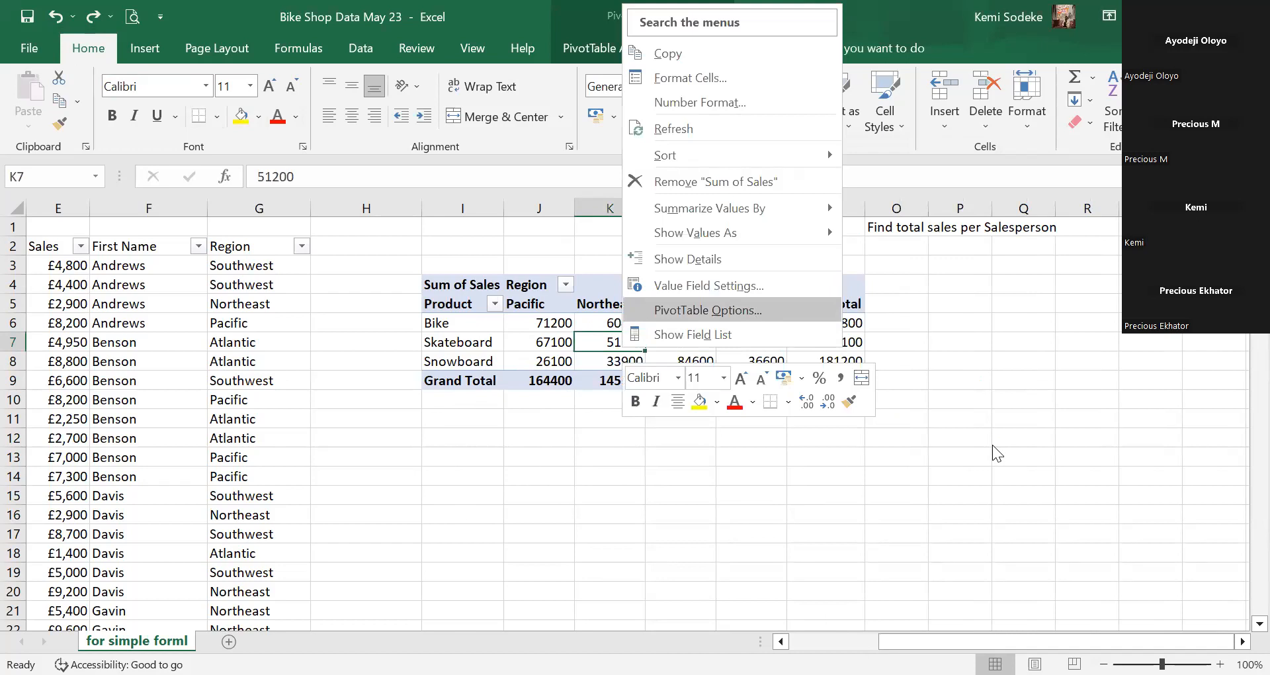
{"action": "left_click", "coordinate": [708, 310]}
{"action": "left_click", "coordinate": [795, 137]}
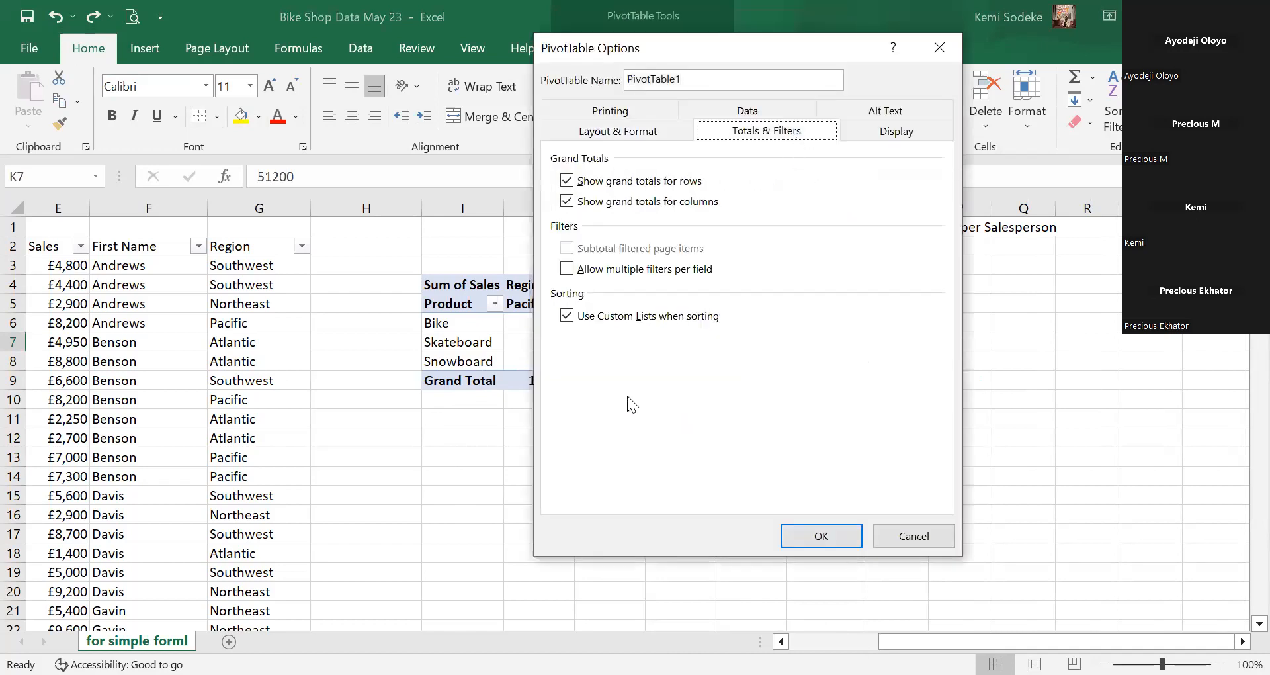
{"action": "left_click", "coordinate": [567, 201]}
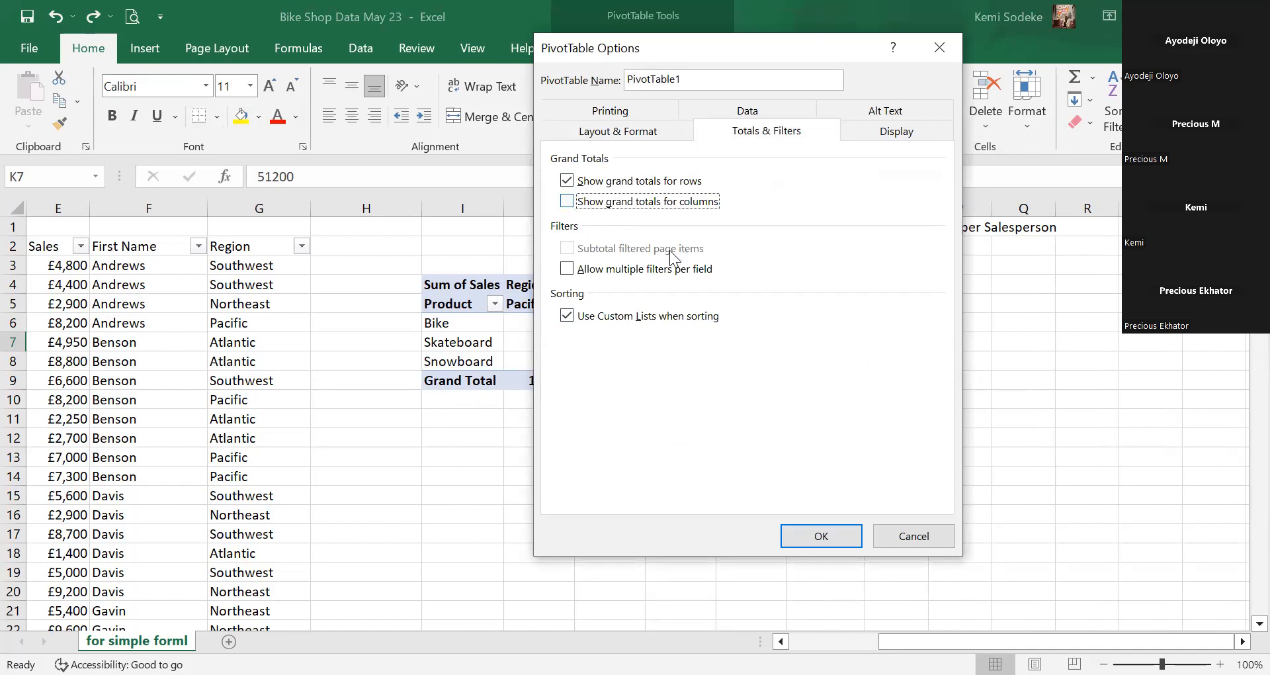
{"action": "left_click", "coordinate": [821, 536]}
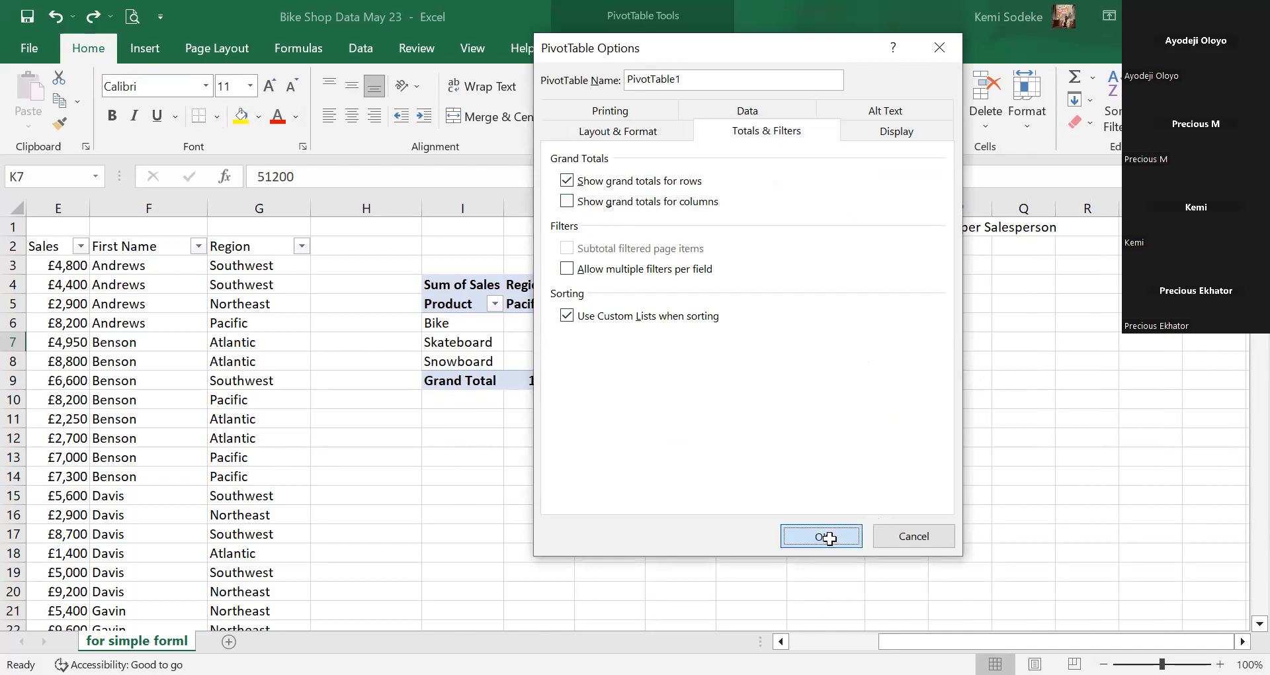
{"action": "left_click_drag", "start_coordinate": [474, 392], "coordinate": [839, 380]}
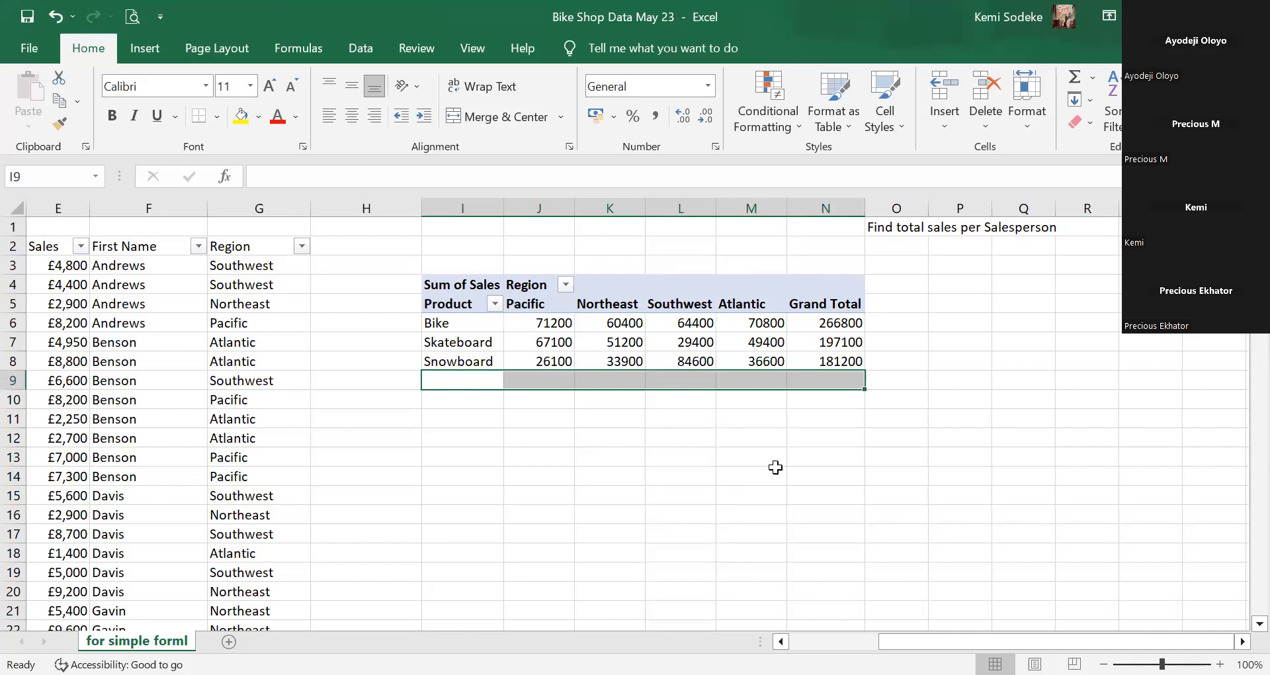
Undo to bring back the bottom Grand Total row ending in 645100.
{"action": "left_click", "coordinate": [746, 455]}
{"action": "scroll", "coordinate": [534, 438], "scroll_direction": "down", "scroll_amount": 1}
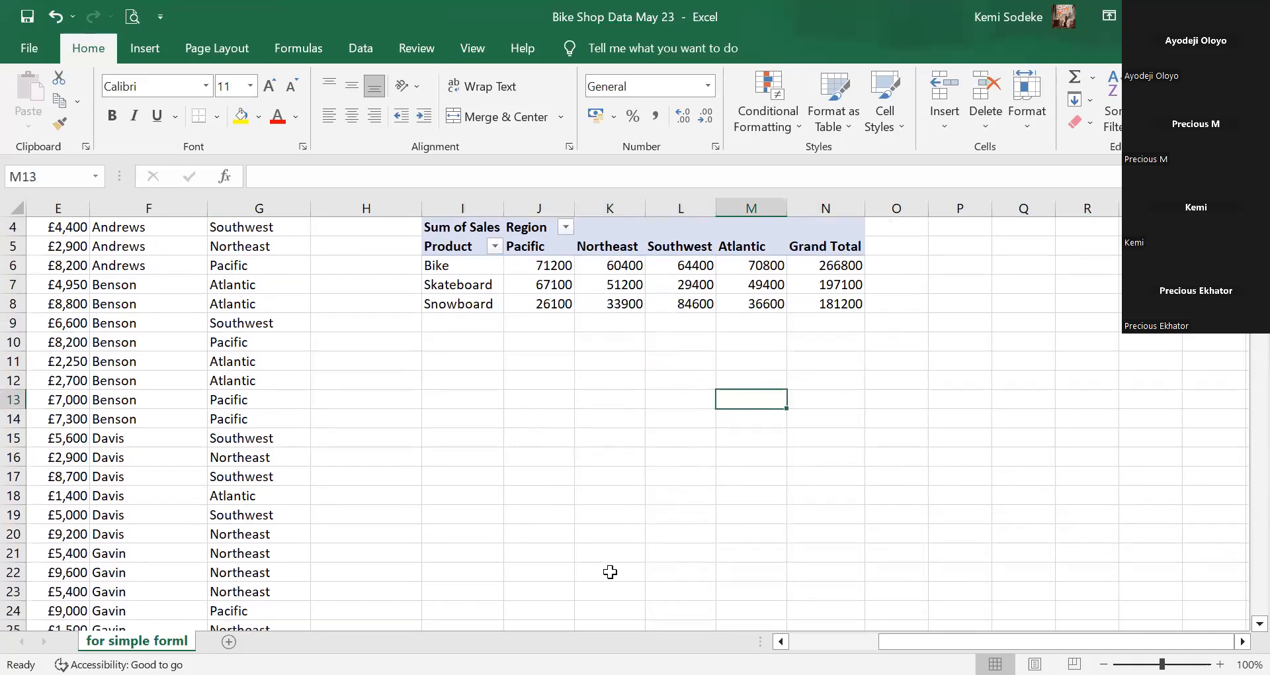
{"action": "scroll", "coordinate": [599, 571], "scroll_direction": "up", "scroll_amount": 1}
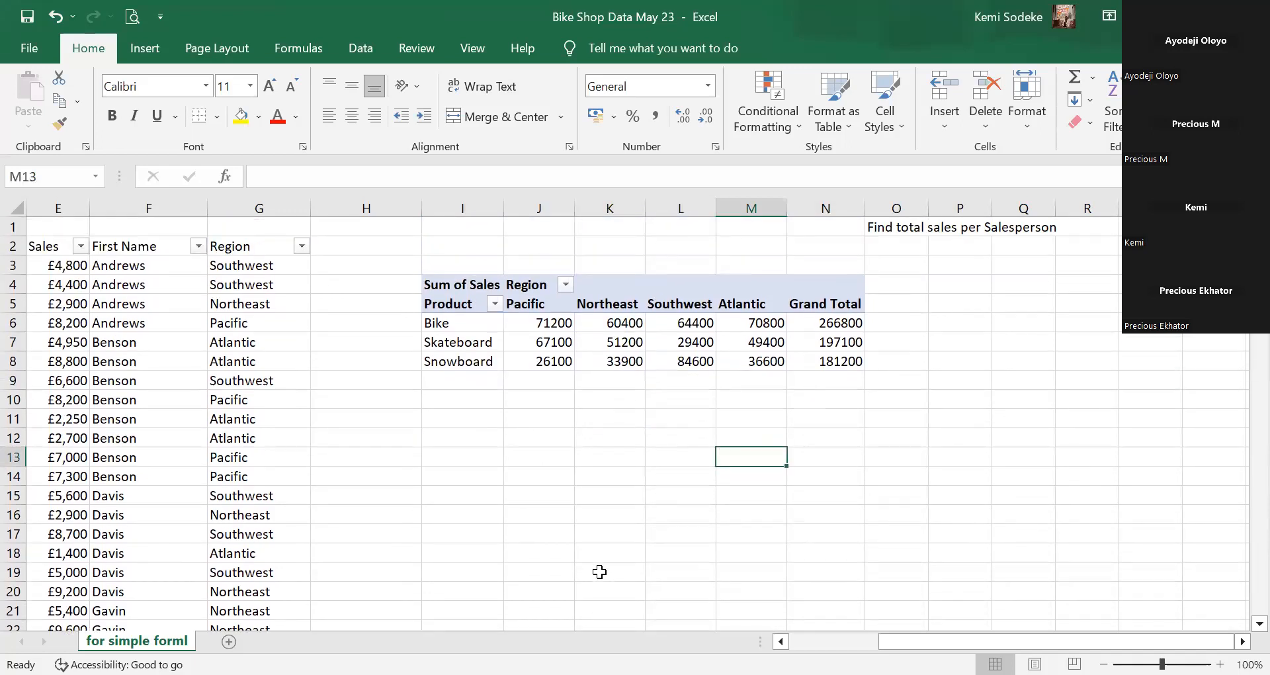
{"action": "left_click", "coordinate": [559, 326]}
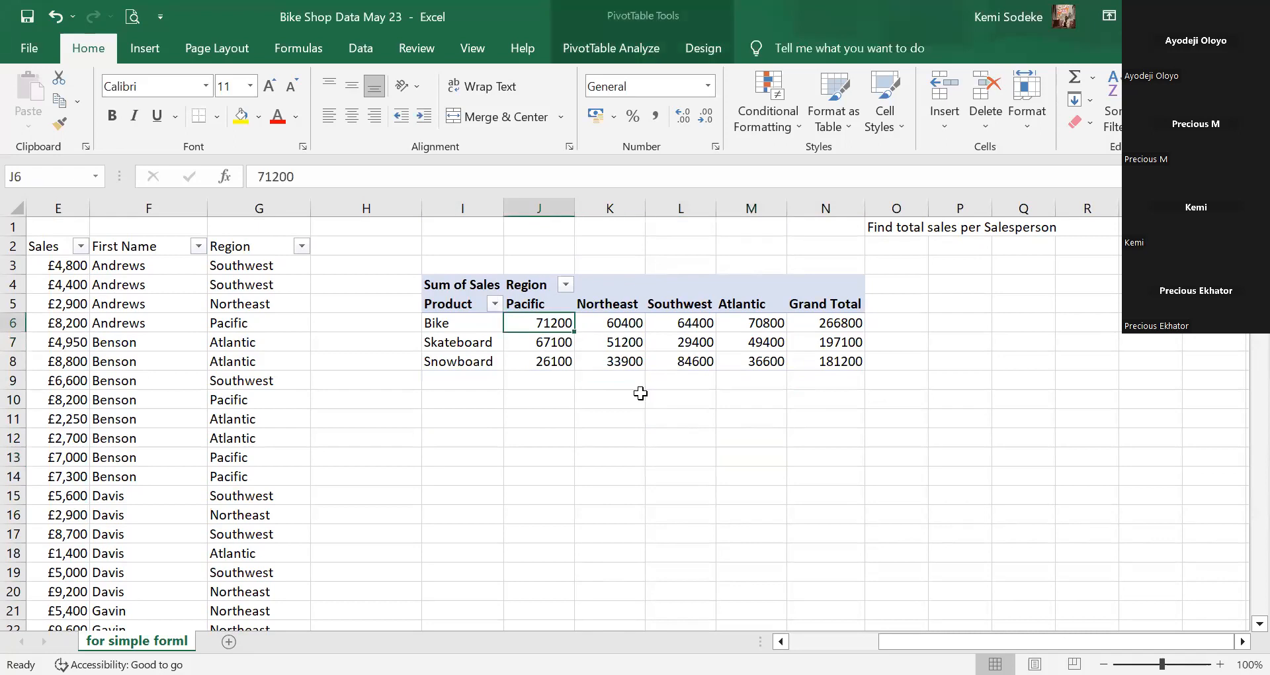
{"action": "left_click", "coordinate": [55, 15]}
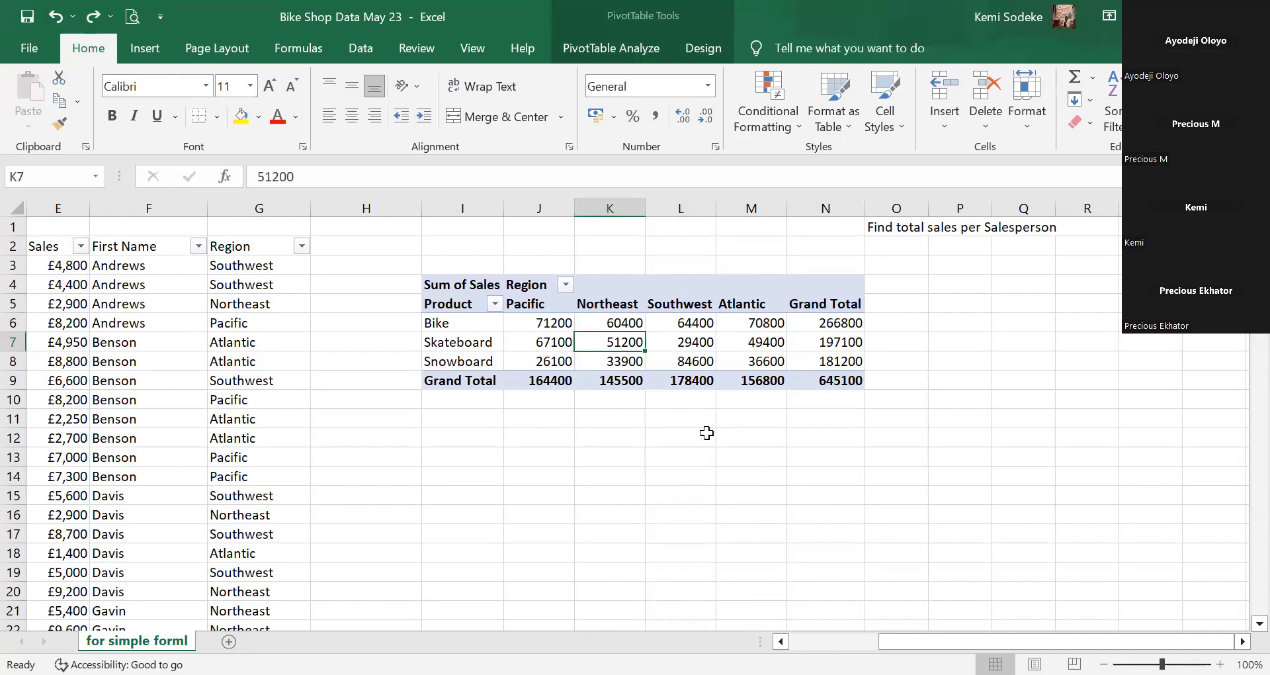
{"action": "scroll", "coordinate": [812, 593], "scroll_direction": "left", "scroll_amount": 5}
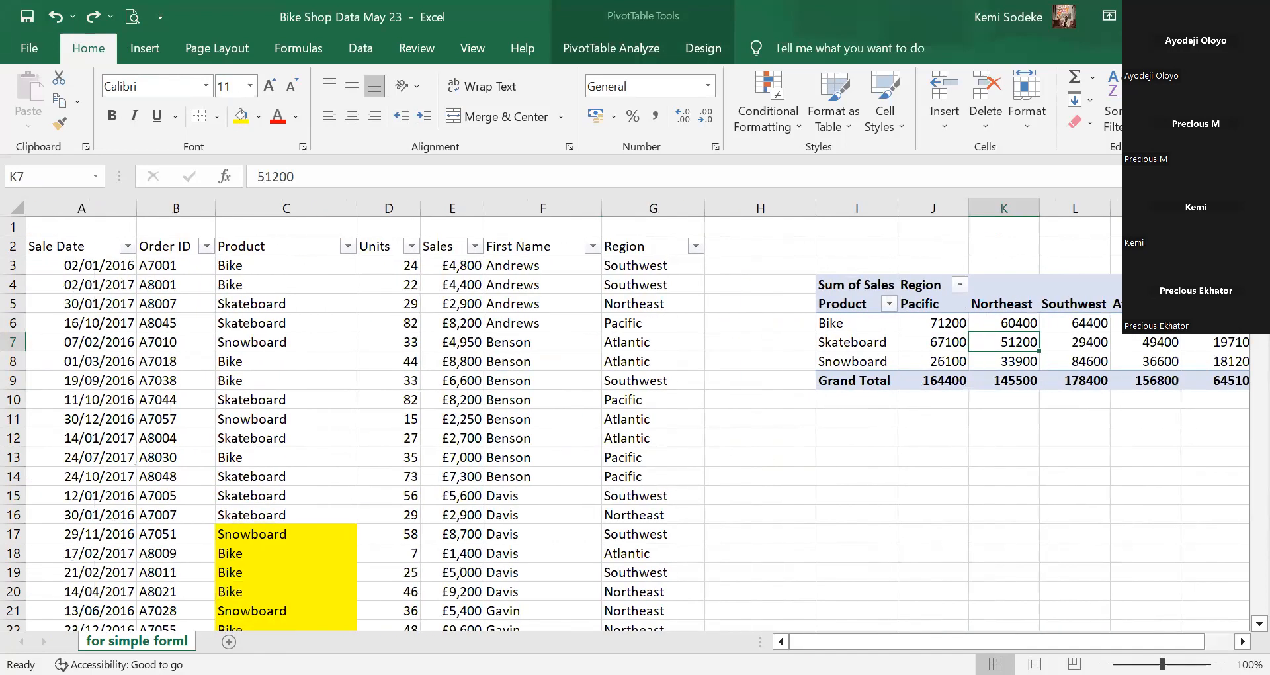
{"action": "left_click", "coordinate": [1243, 642]}
{"action": "left_click", "coordinate": [1243, 642]}
{"action": "left_click", "coordinate": [1243, 641]}
{"action": "left_click", "coordinate": [1243, 641]}
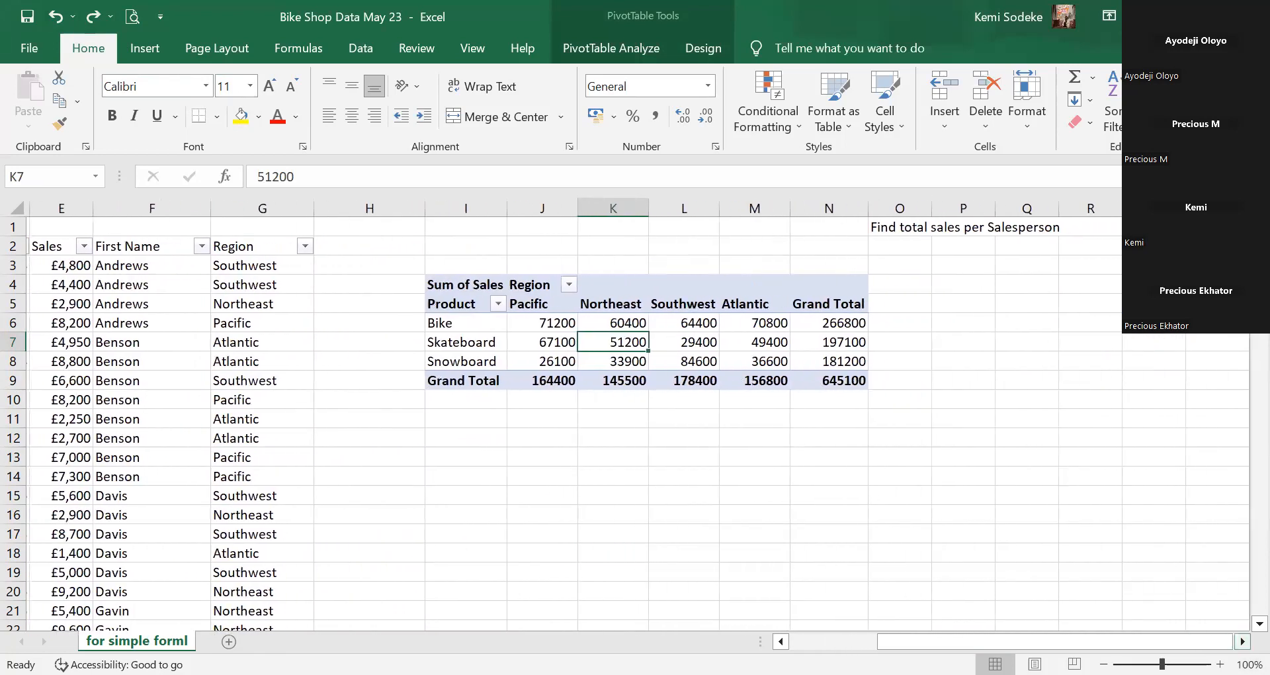
{"action": "left_click", "coordinate": [1244, 641]}
{"action": "left_click", "coordinate": [1244, 642]}
{"action": "left_click", "coordinate": [1244, 642]}
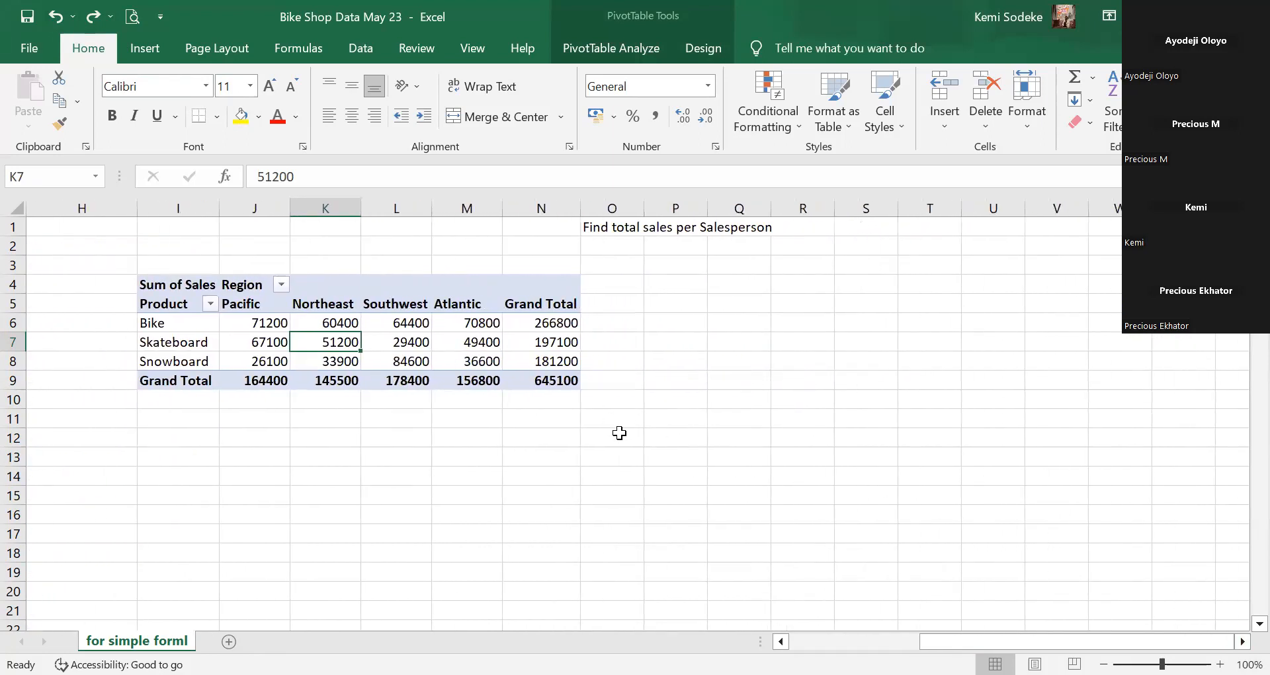
Sort the Region column headers A to Z.
{"action": "left_click", "coordinate": [282, 286]}
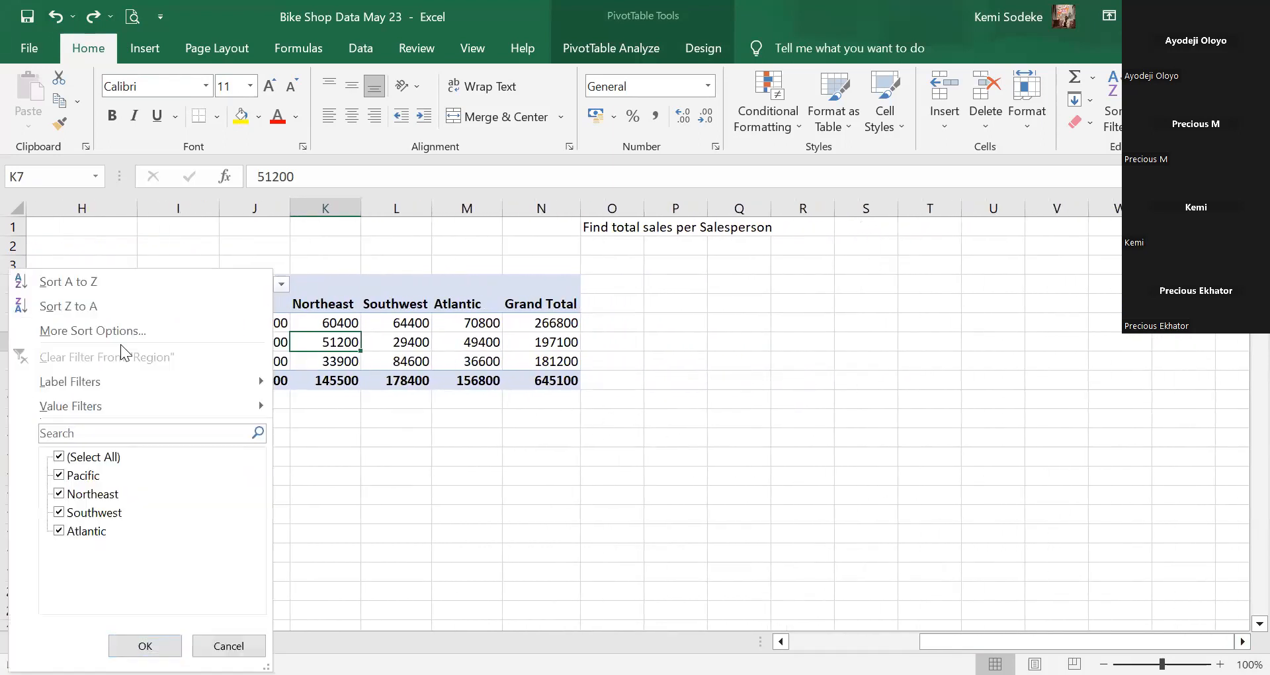
{"action": "left_click", "coordinate": [428, 357]}
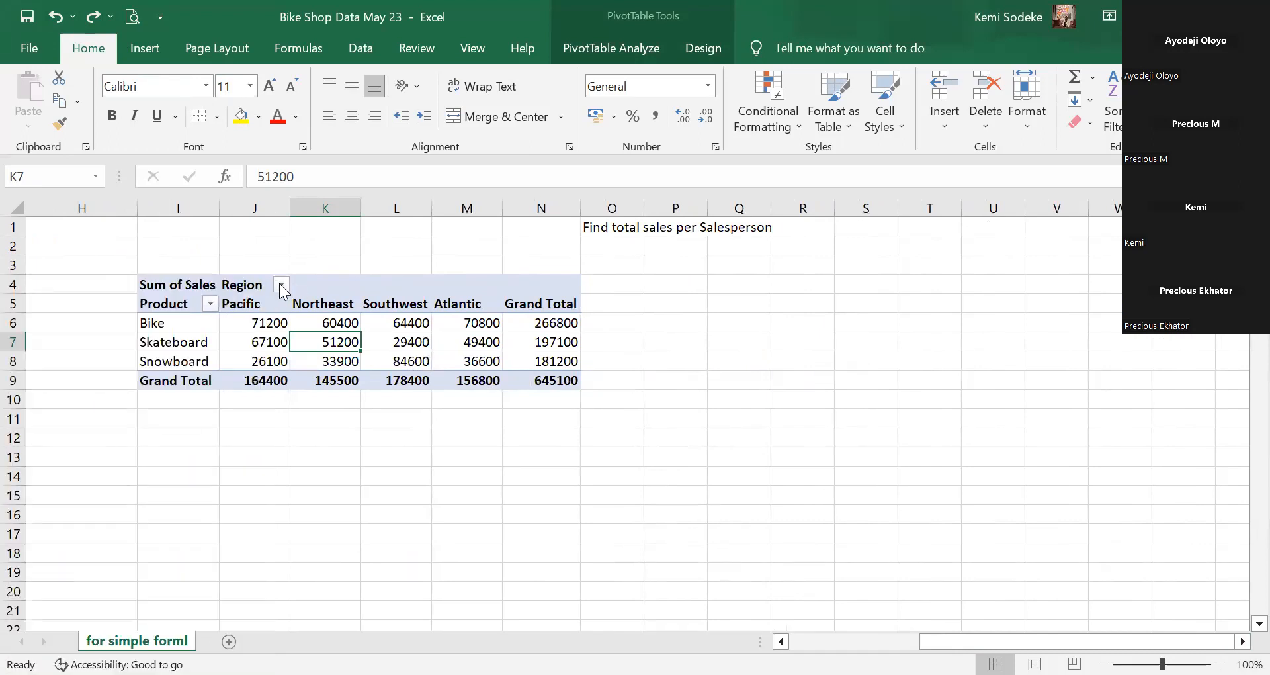
{"action": "left_click", "coordinate": [282, 286]}
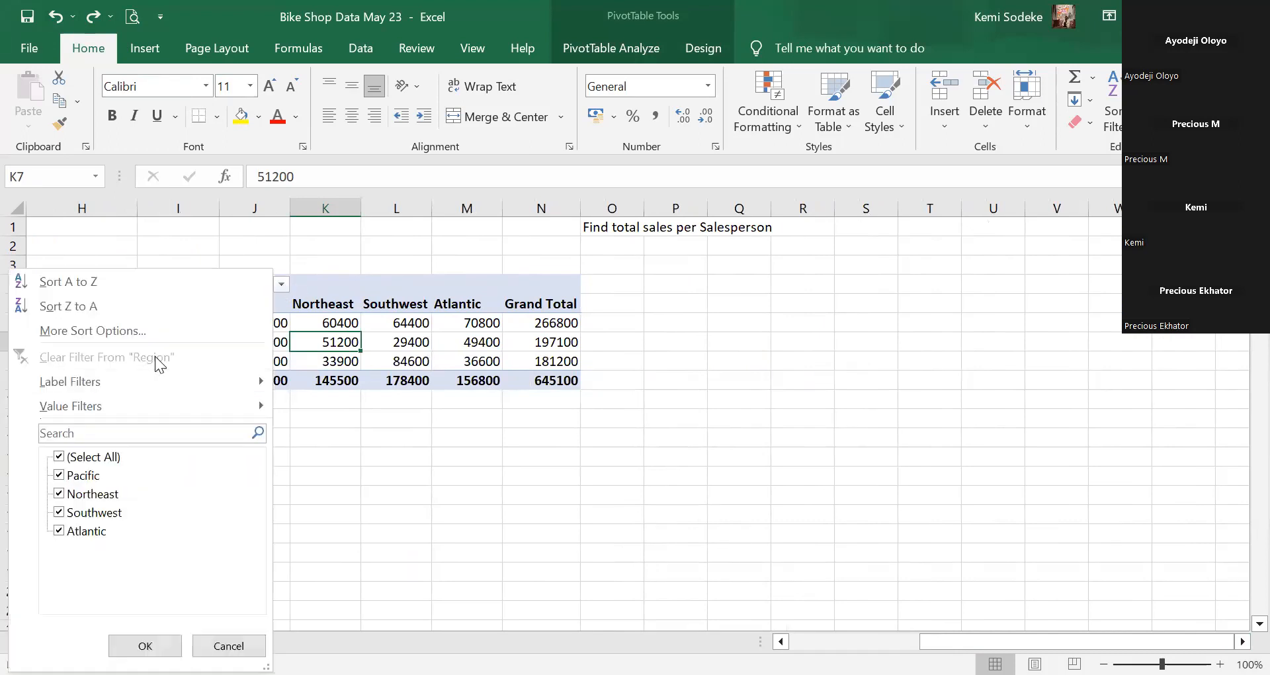
{"action": "left_click", "coordinate": [88, 280]}
Sort products Z to A so they read Snowboard, Skateboard, Bike.
{"action": "left_click", "coordinate": [210, 305]}
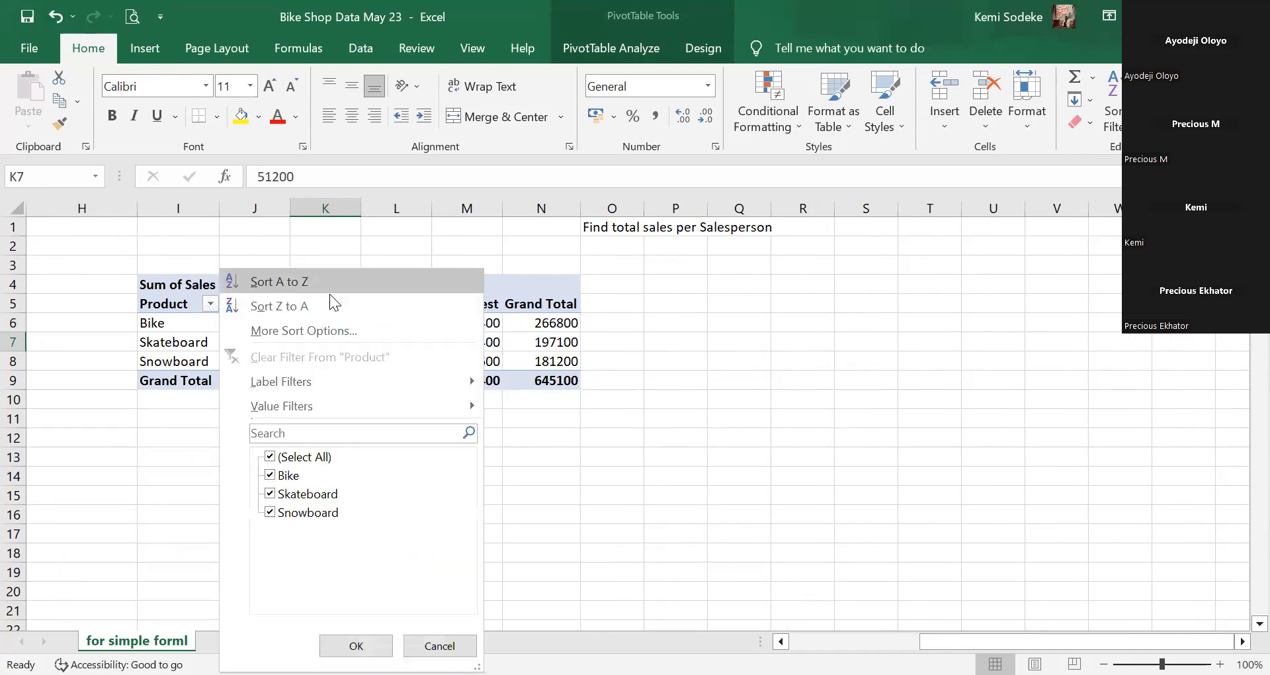
{"action": "left_click", "coordinate": [293, 305]}
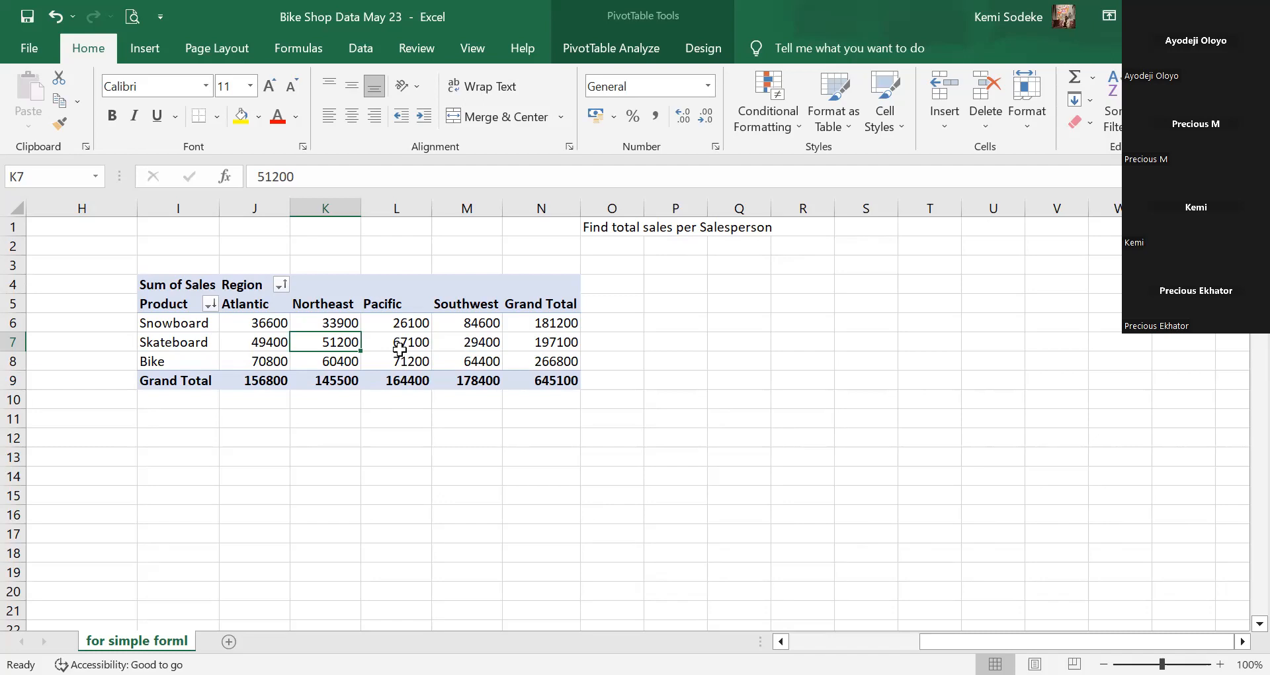
{"action": "left_click", "coordinate": [429, 346]}
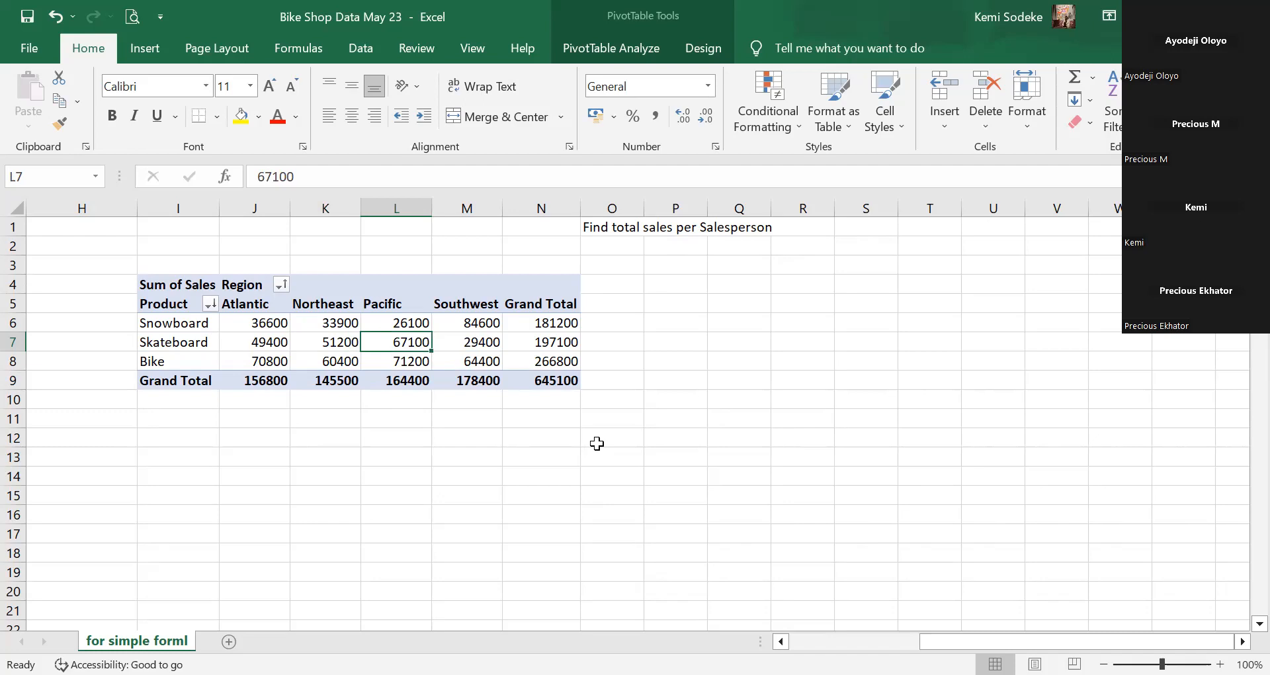
{"action": "left_click", "coordinate": [606, 52]}
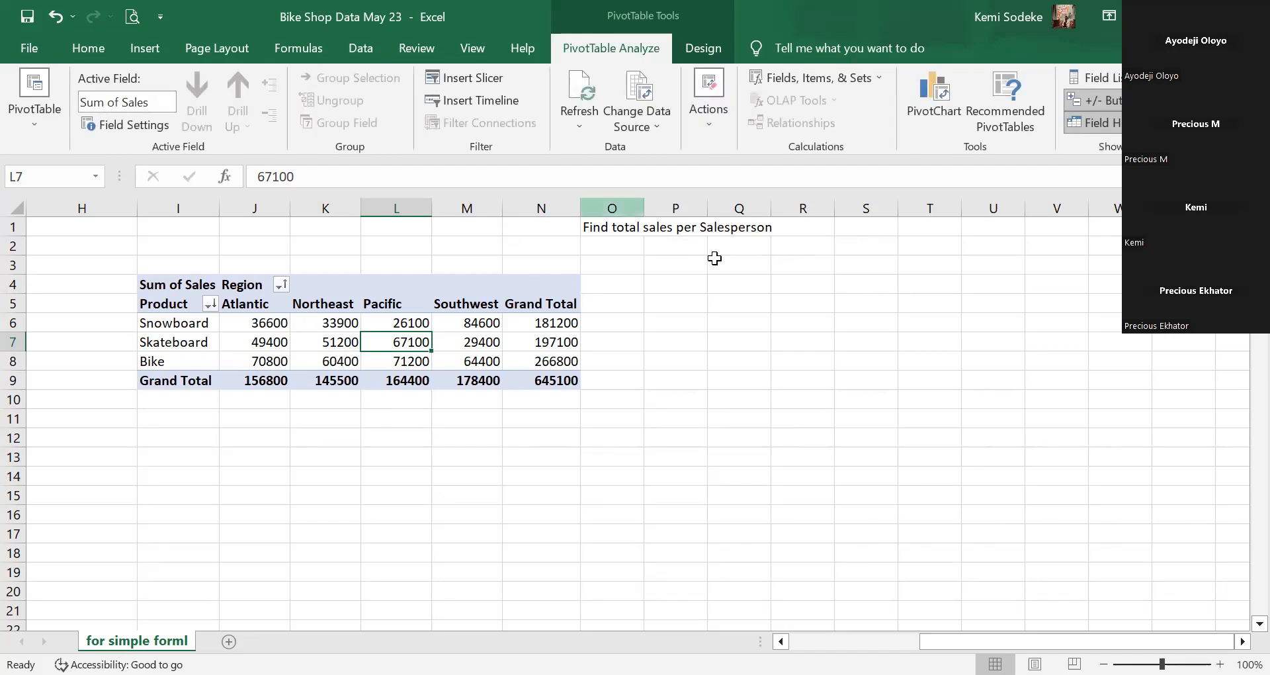
Untick Region in the PivotTable Fields list so only product totals remain.
{"action": "left_click", "coordinate": [266, 342]}
{"action": "left_click", "coordinate": [157, 339]}
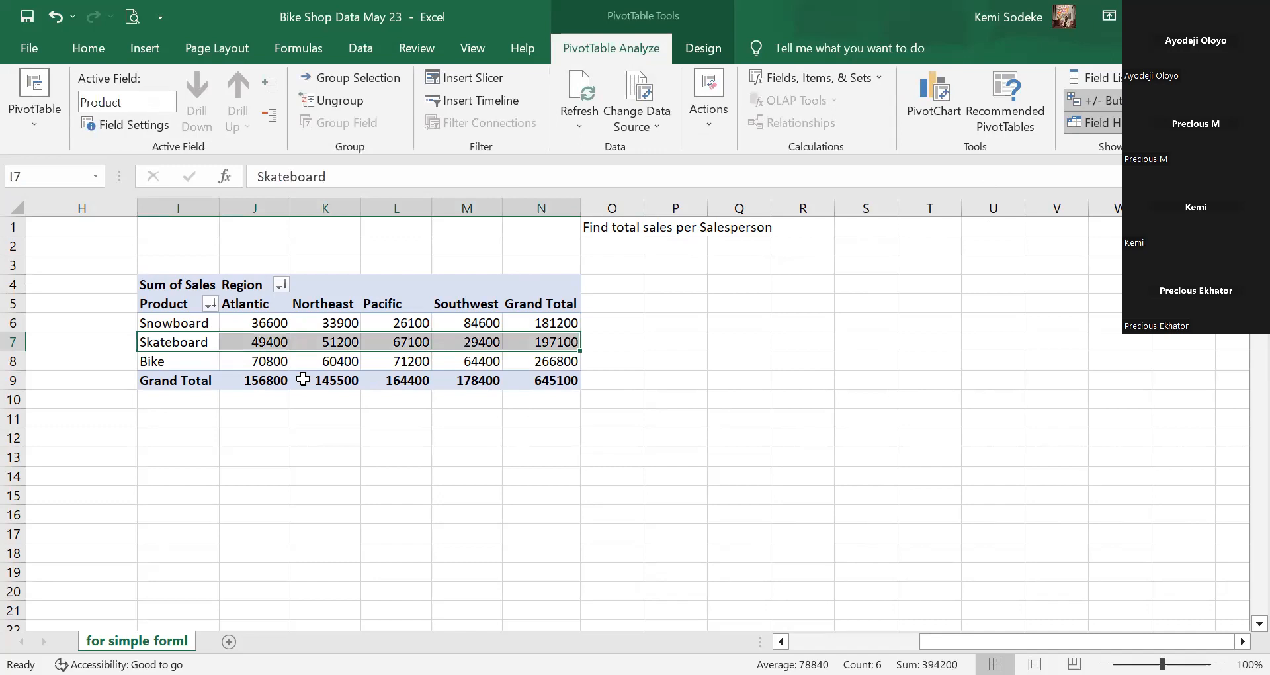
{"action": "left_click", "coordinate": [191, 365]}
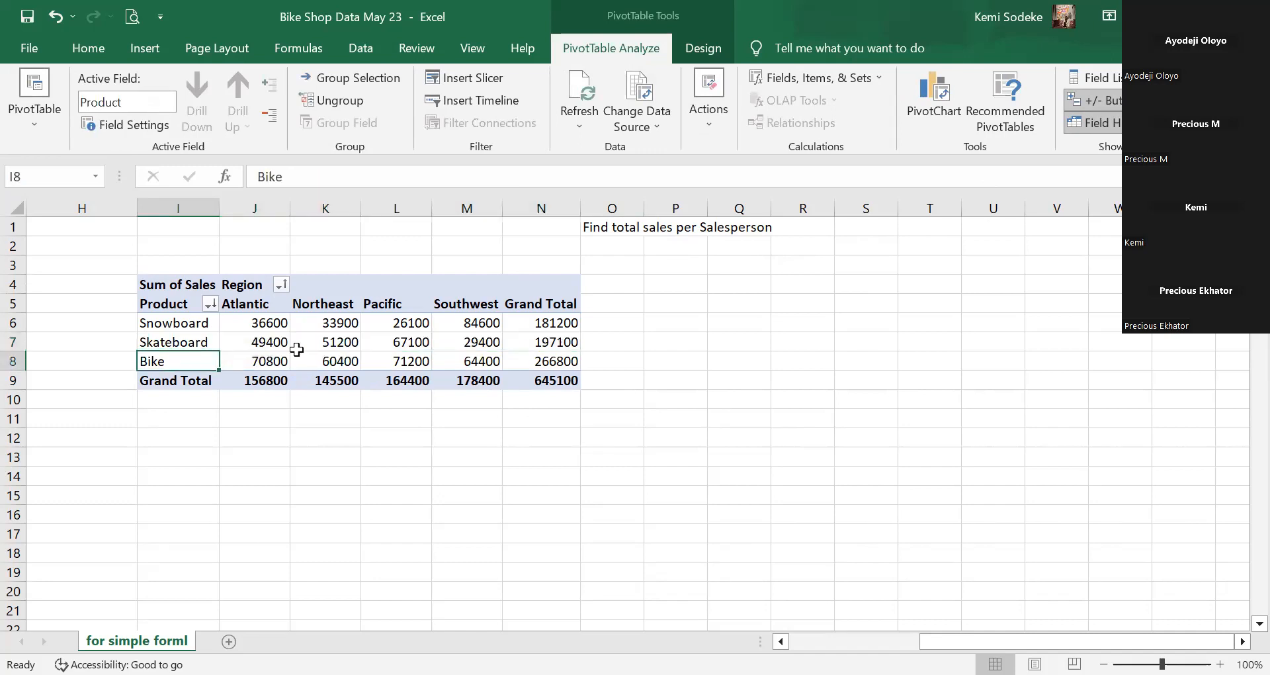
{"action": "left_click", "coordinate": [1098, 77]}
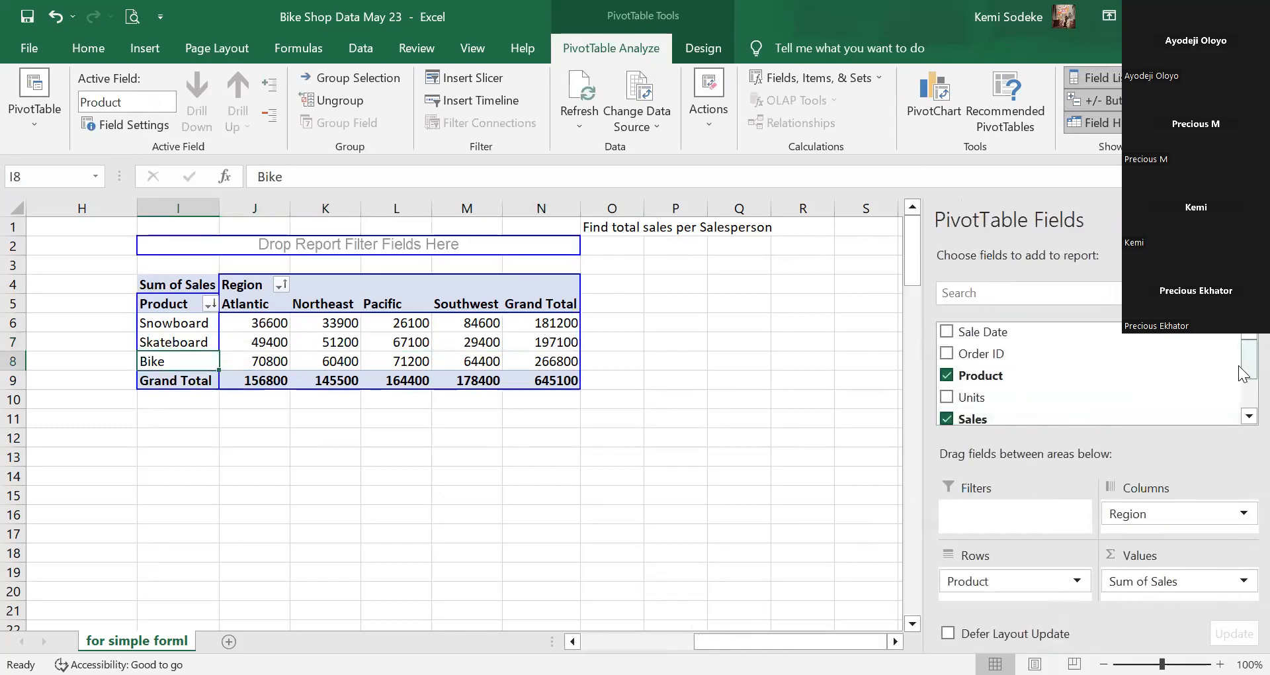
{"action": "left_click_drag", "start_coordinate": [1242, 373], "coordinate": [1245, 400]}
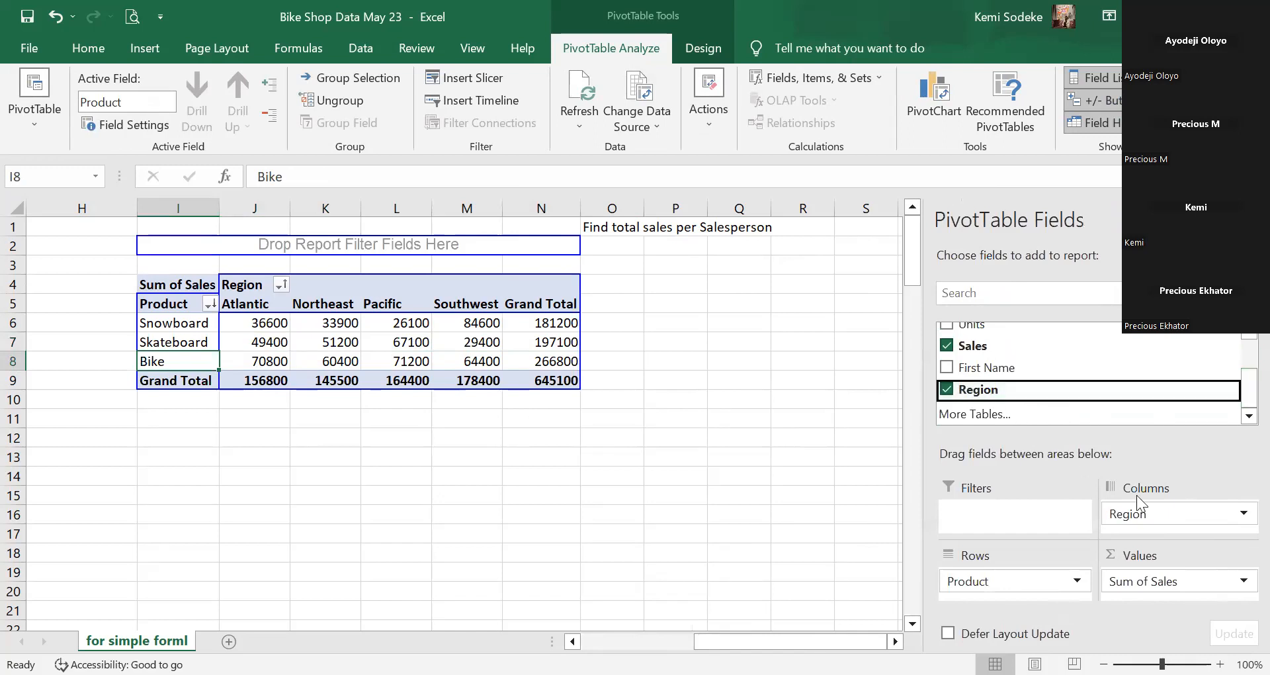
{"action": "left_click", "coordinate": [947, 389]}
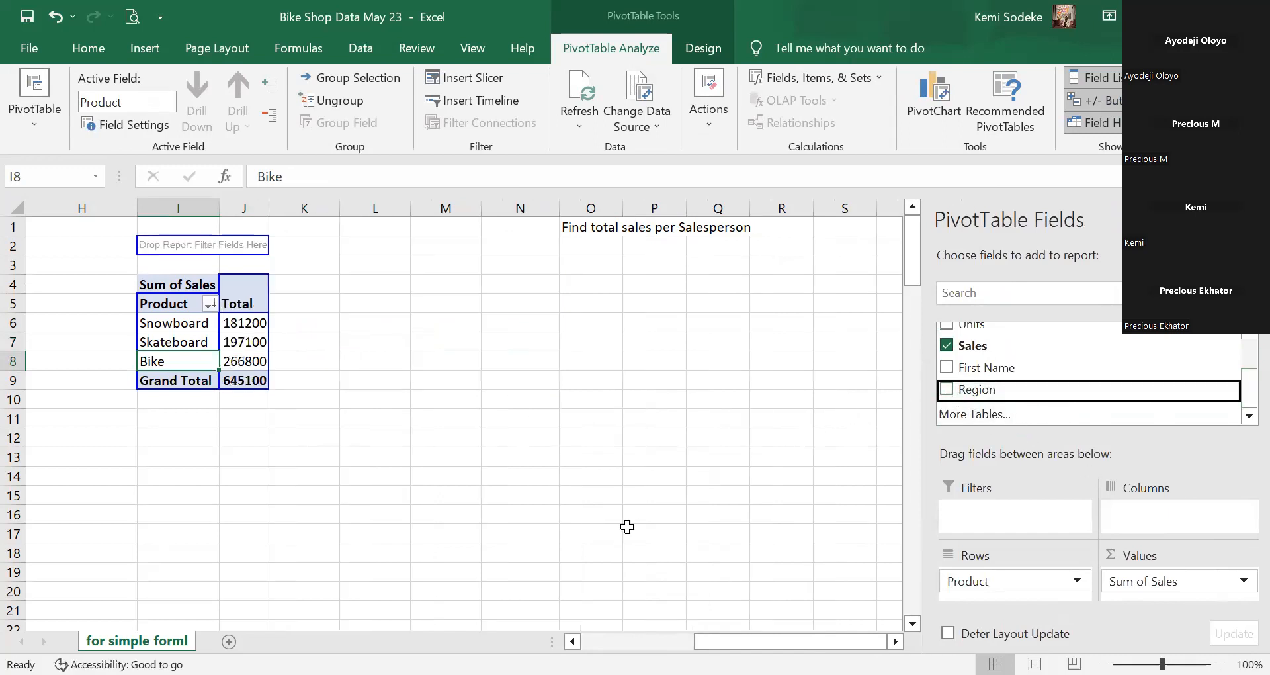
{"action": "left_click", "coordinate": [573, 475]}
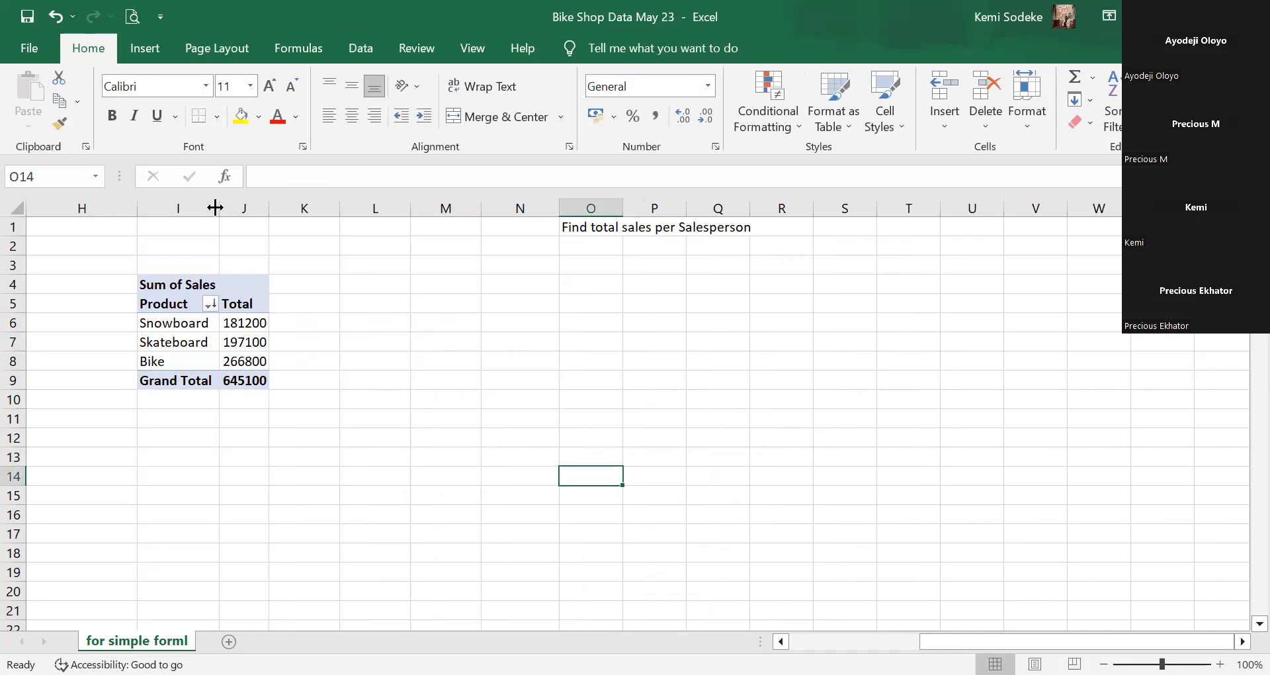
Widen column I to fit the product names.
{"action": "left_click_drag", "start_coordinate": [219, 208], "coordinate": [327, 207]}
{"action": "left_click", "coordinate": [192, 341]}
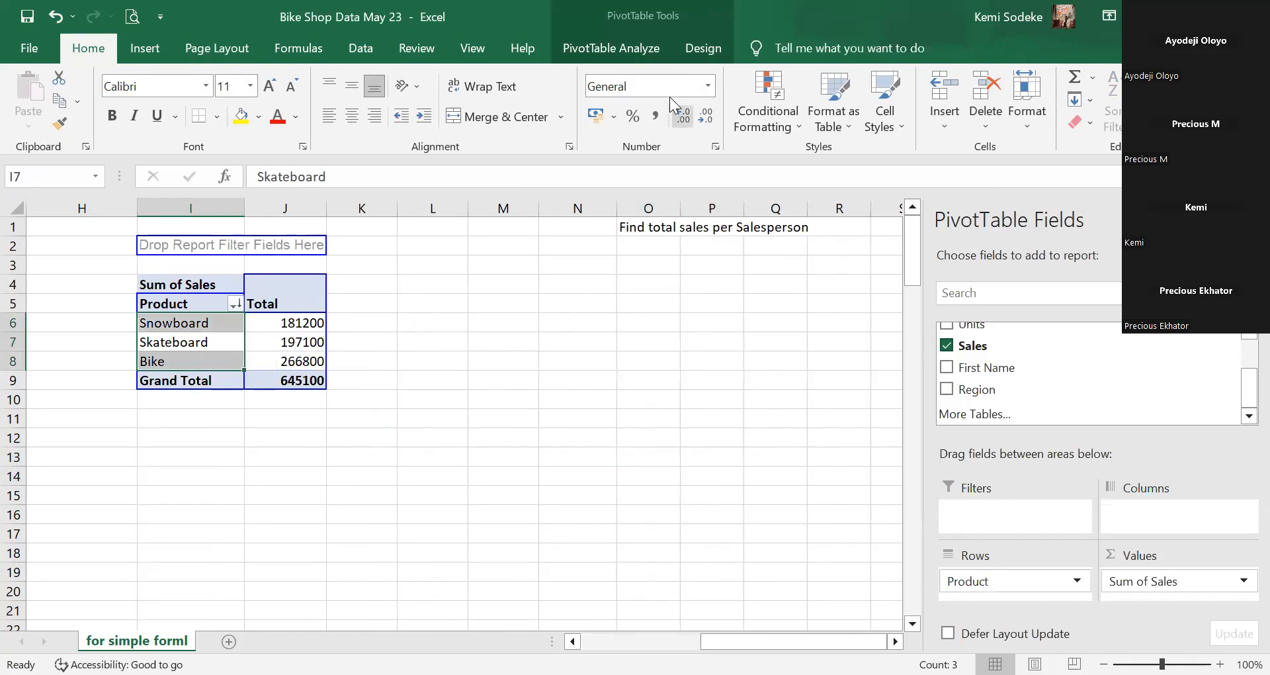
{"action": "left_click", "coordinate": [604, 50]}
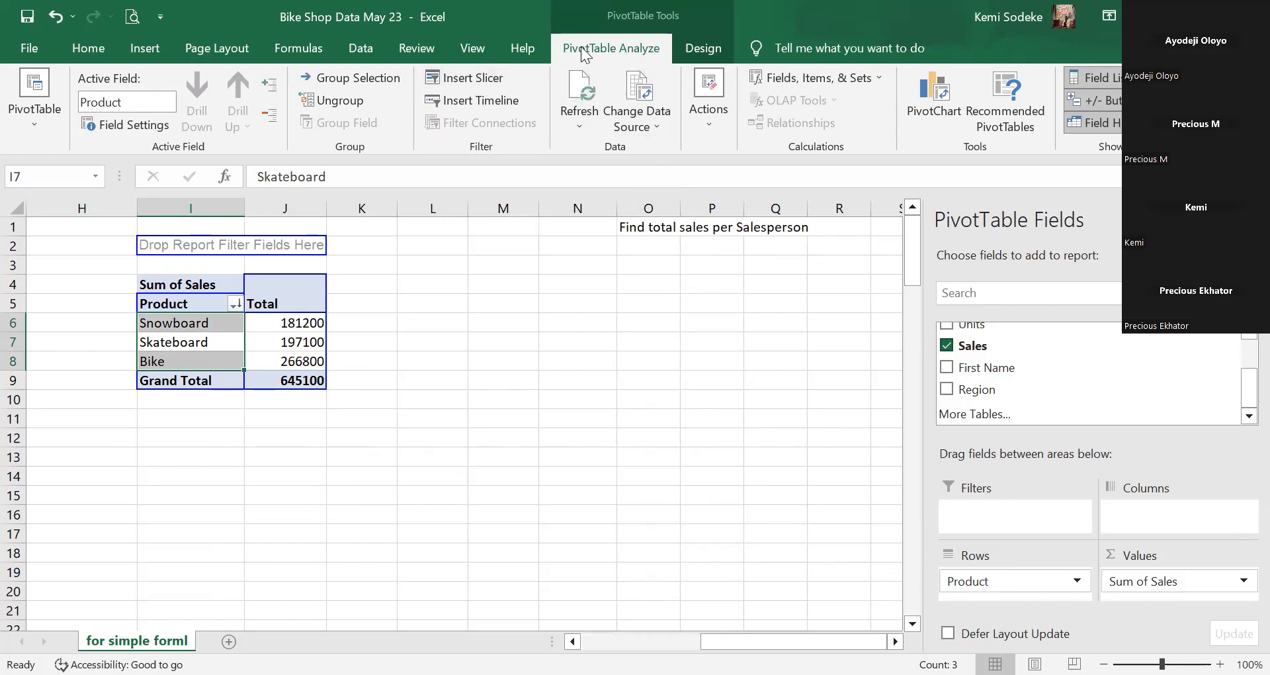
Insert a Region slicer and drag it to the right of the pivot table.
{"action": "left_click", "coordinate": [481, 77]}
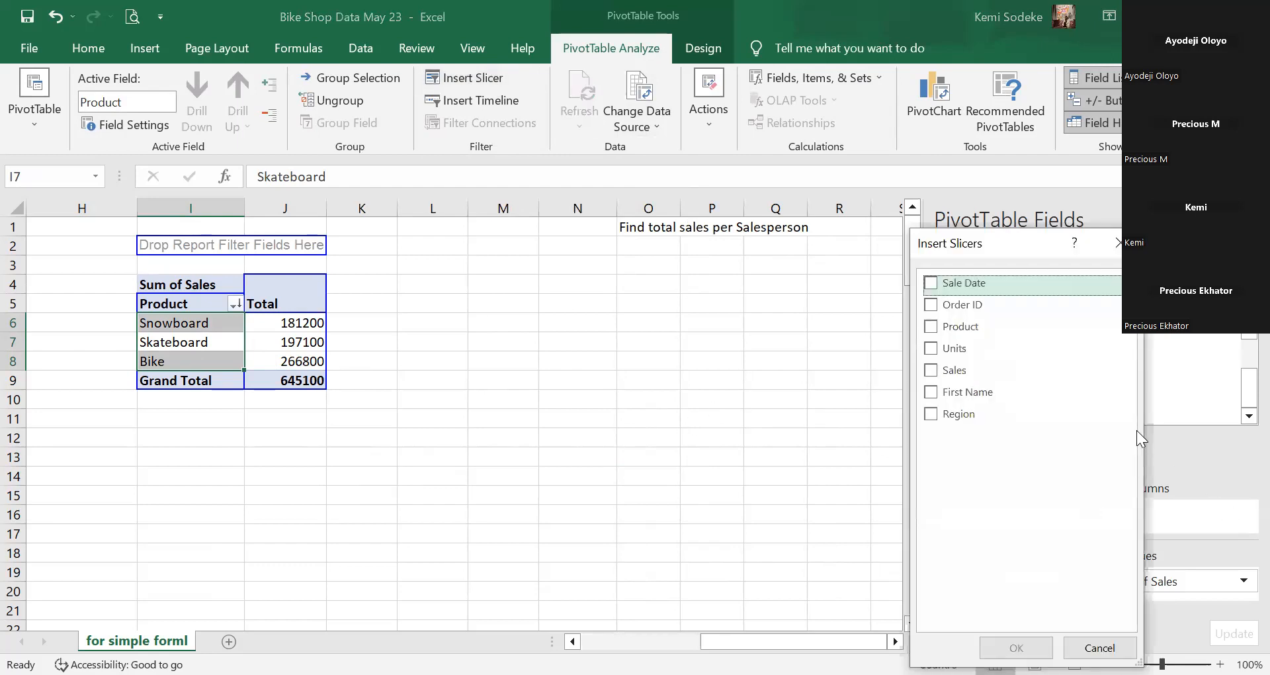
{"action": "left_click", "coordinate": [931, 414]}
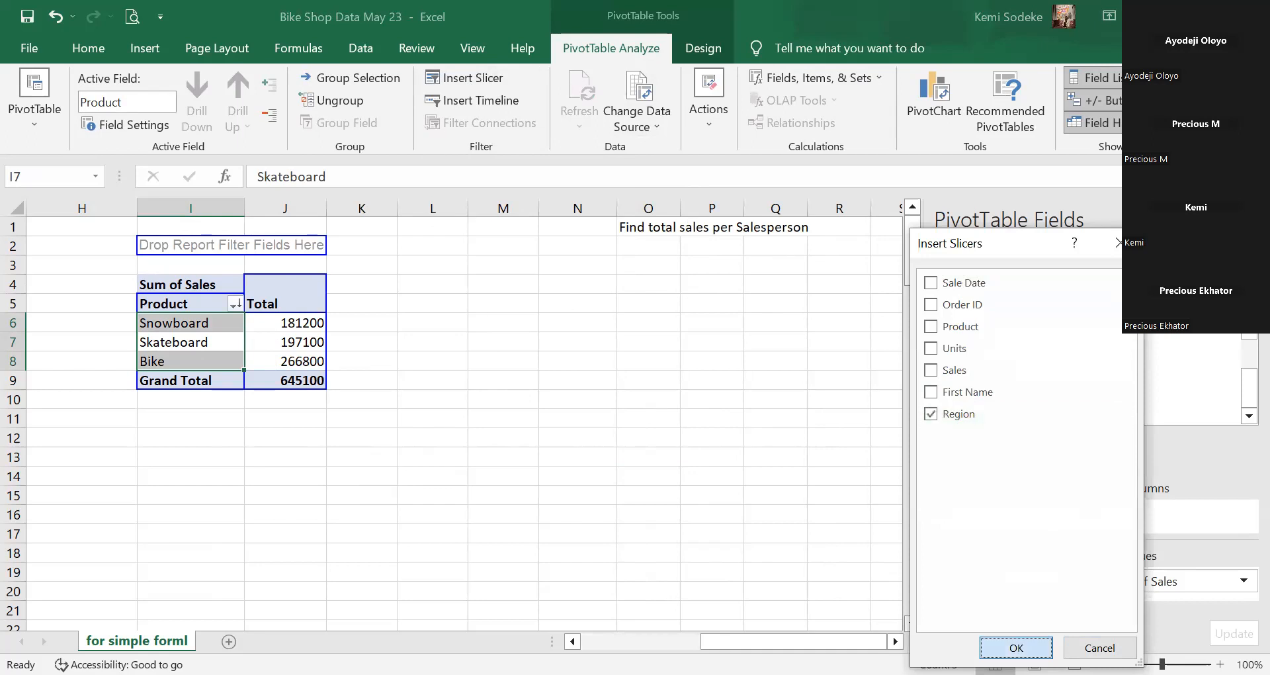
{"action": "left_click", "coordinate": [1016, 647]}
{"action": "left_click_drag", "start_coordinate": [399, 320], "coordinate": [446, 279]}
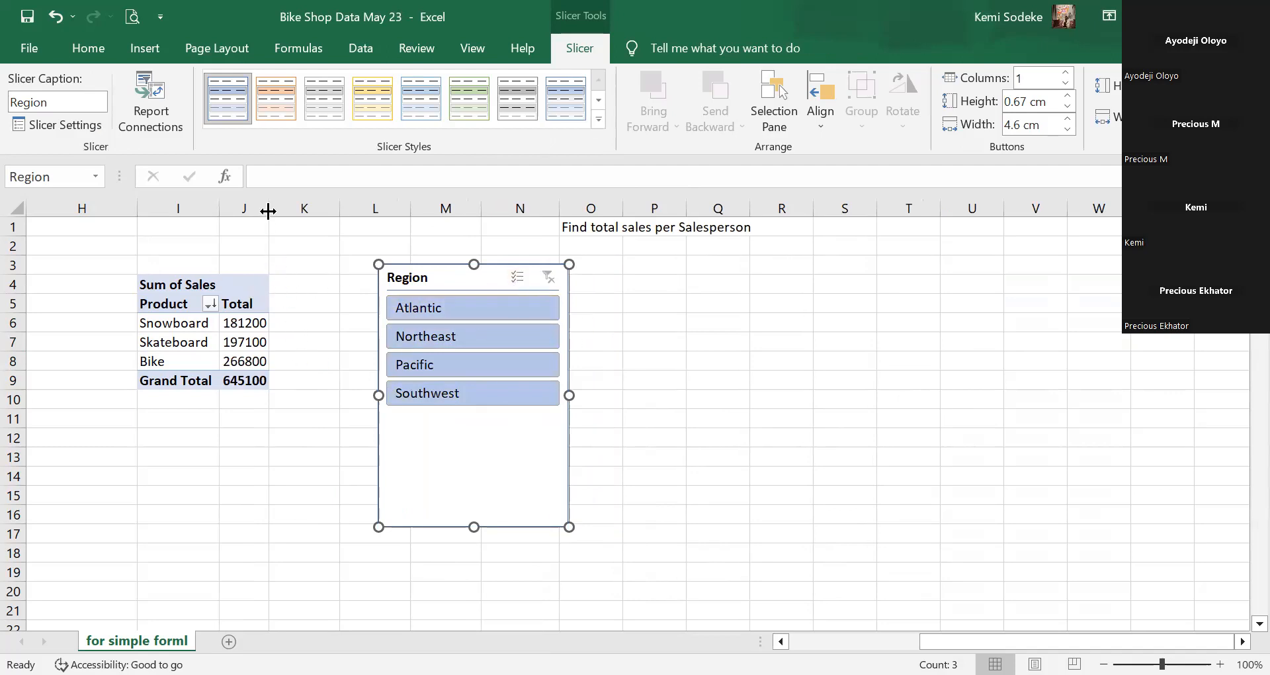
Widen columns I and J and filter by Pacific, Northeast, Southwest, then Atlantic singly.
{"action": "left_click_drag", "start_coordinate": [267, 212], "coordinate": [306, 211]}
{"action": "left_click_drag", "start_coordinate": [219, 208], "coordinate": [254, 208]}
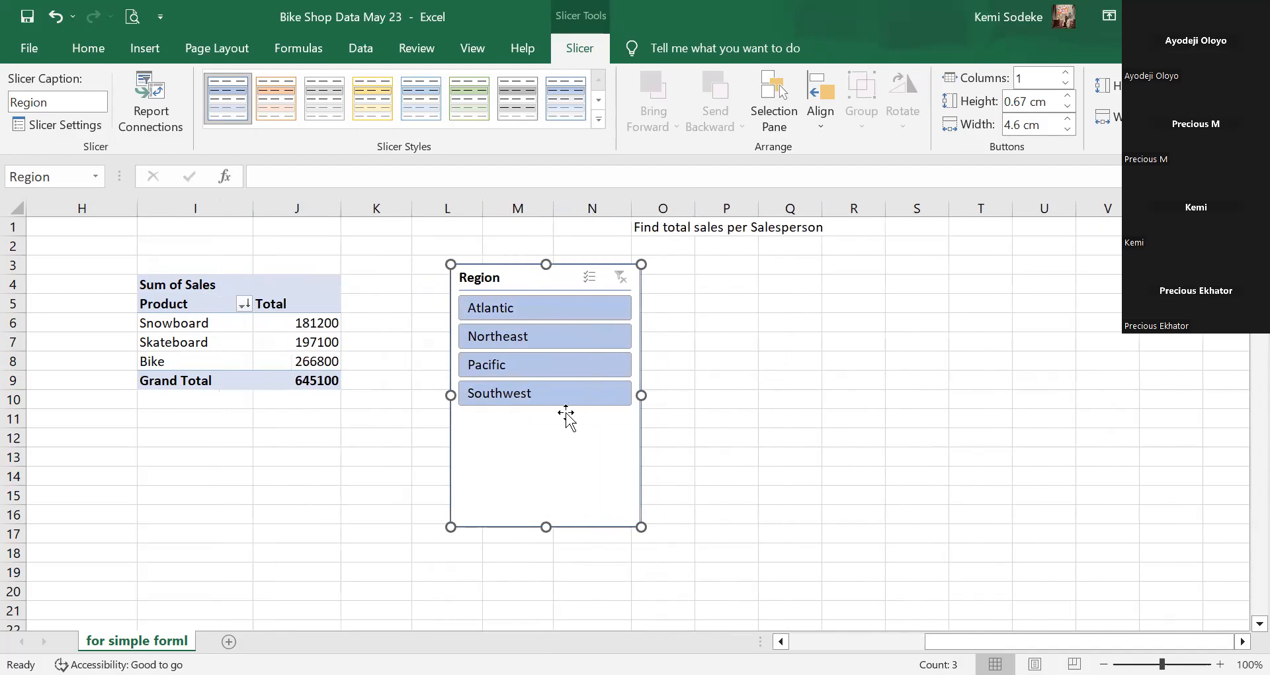
{"action": "left_click", "coordinate": [568, 365]}
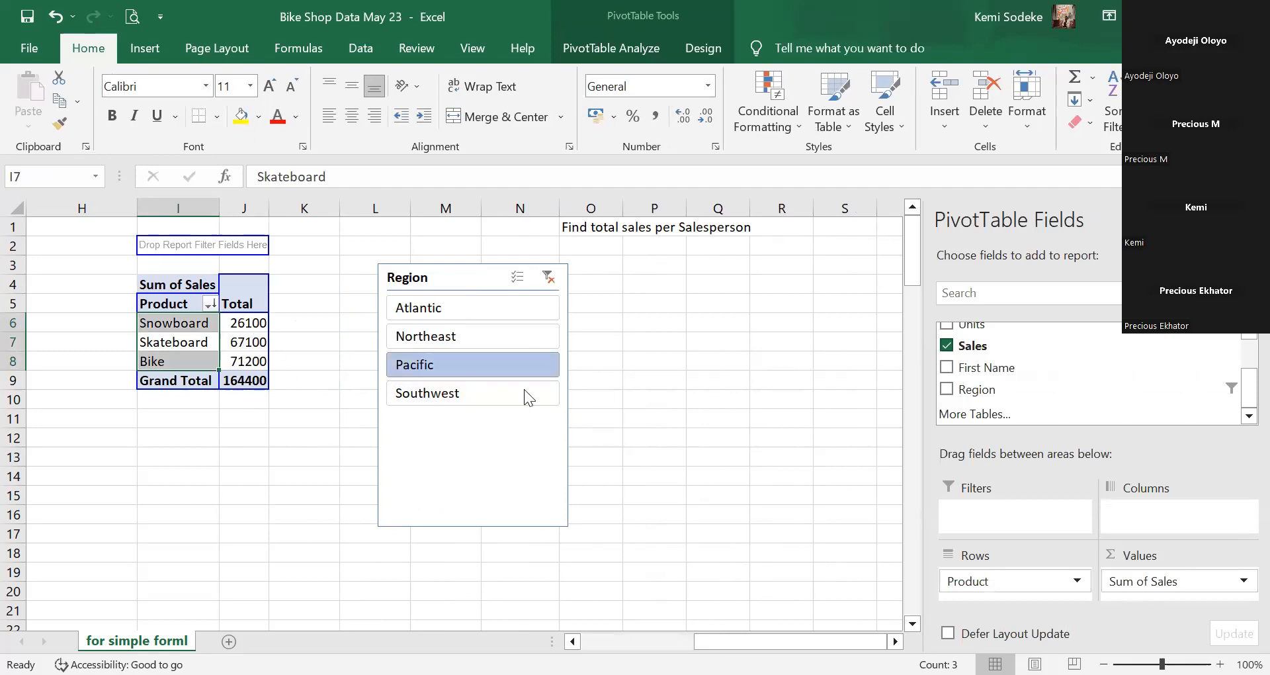
{"action": "left_click", "coordinate": [501, 337]}
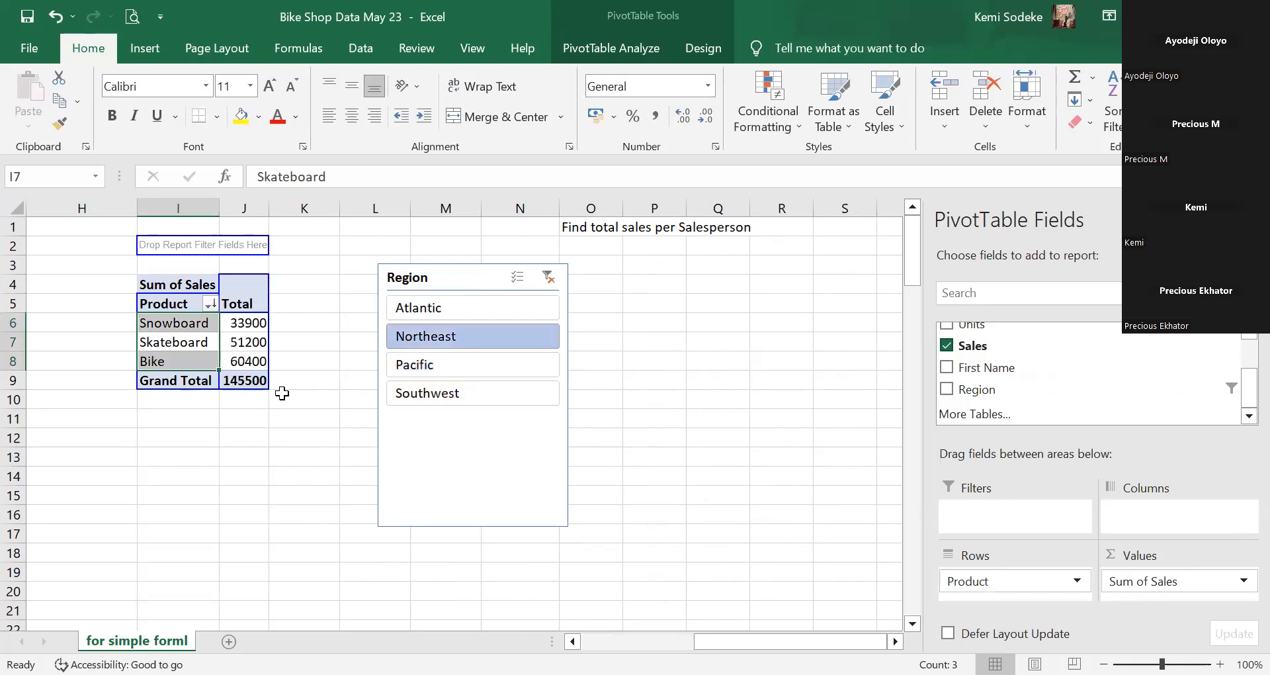
{"action": "double_click", "coordinate": [219, 209]}
{"action": "left_click", "coordinate": [547, 393]}
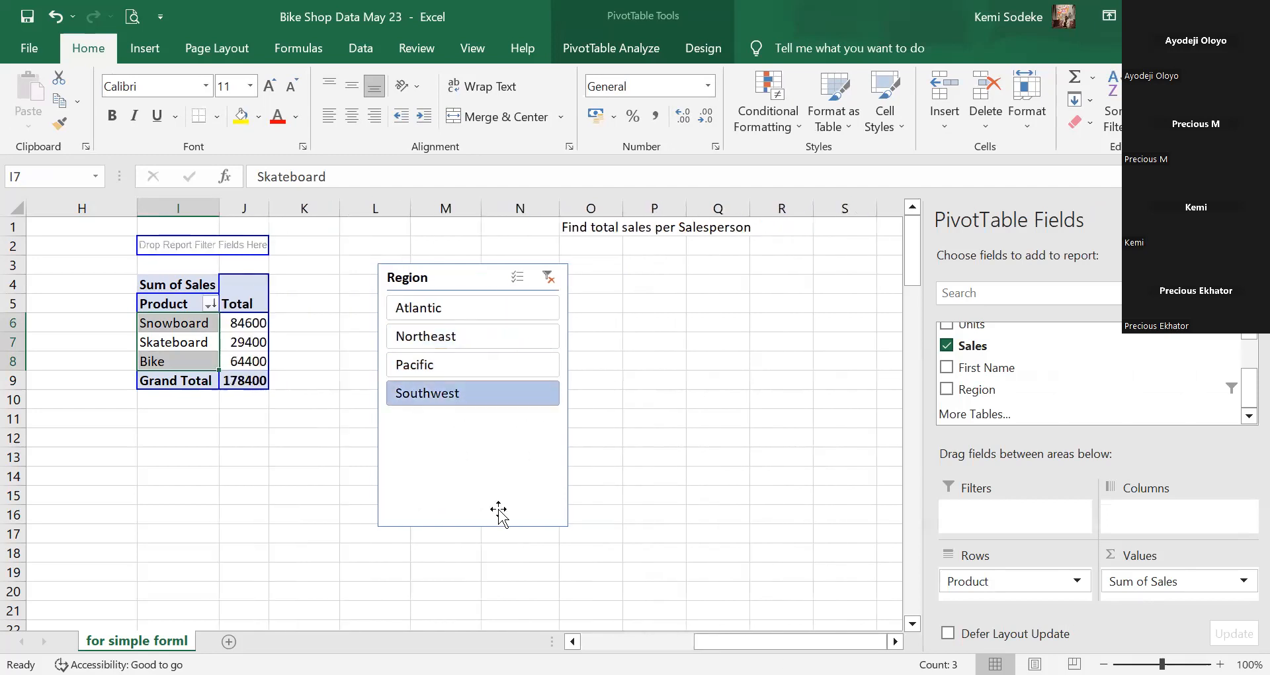
{"action": "left_click", "coordinate": [481, 308]}
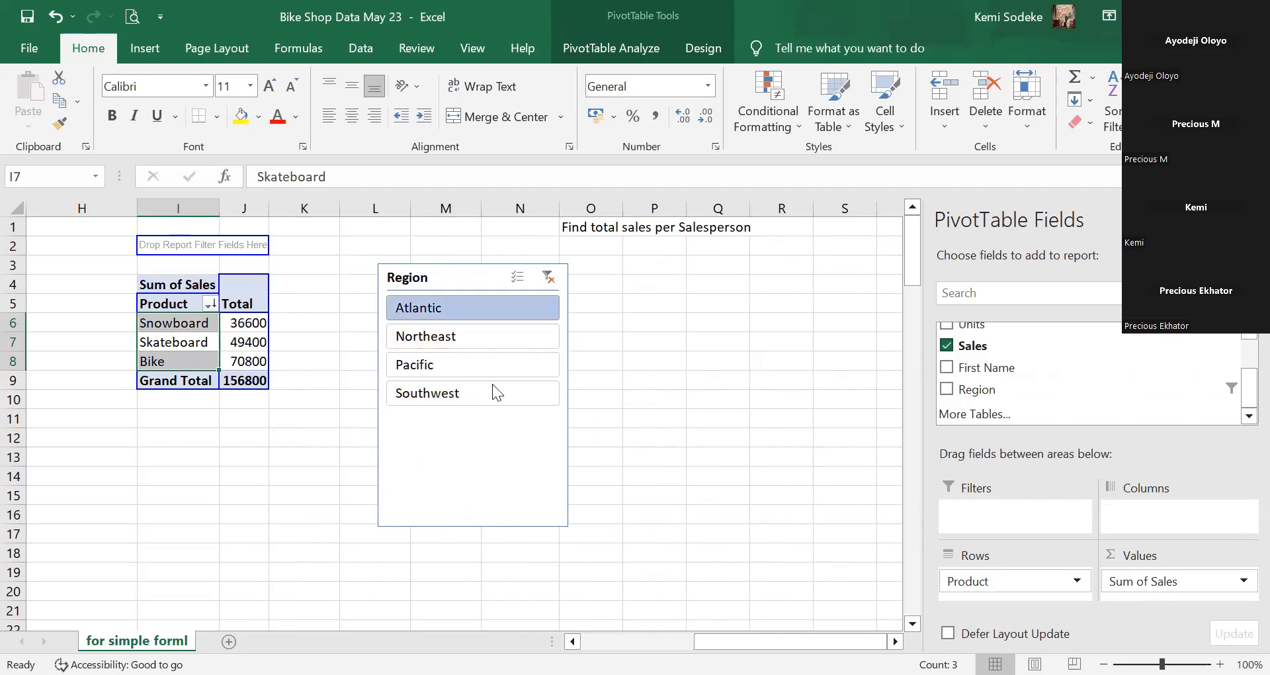
Add Northeast, Pacific and Southwest to the Atlantic selection in the slicer.
{"action": "left_click", "coordinate": [483, 334], "text": "ctrl"}
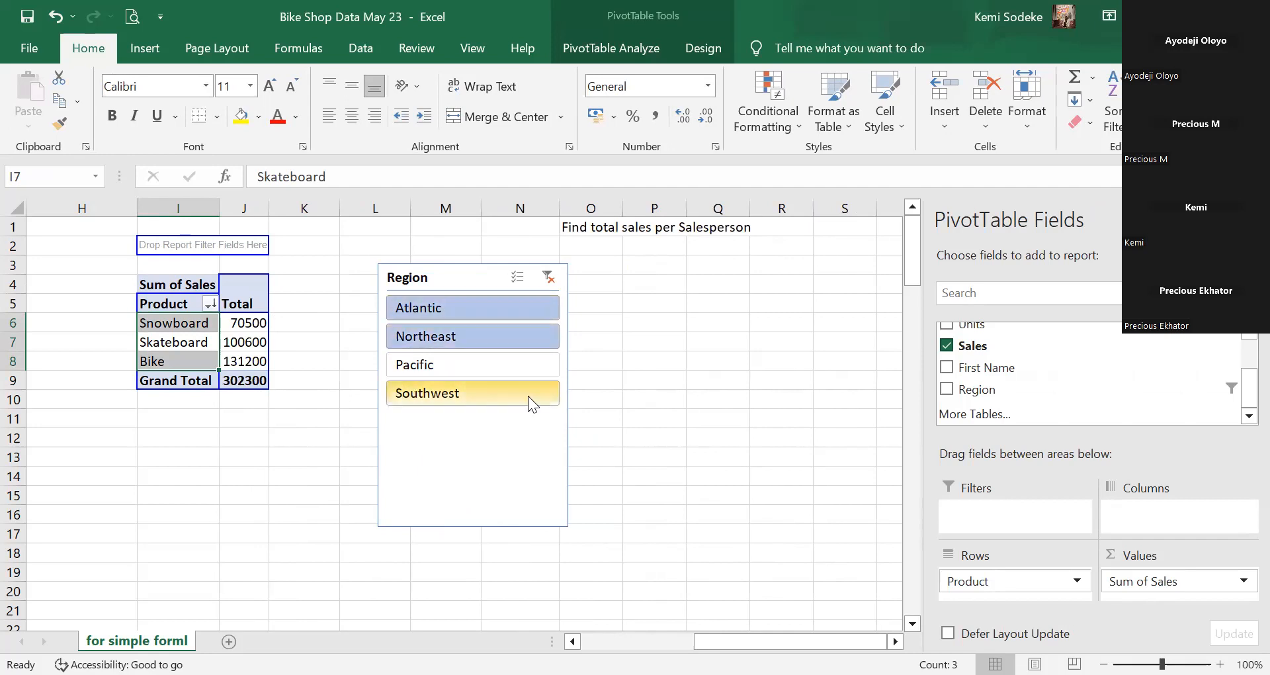
{"action": "left_click", "coordinate": [478, 362], "text": "ctrl"}
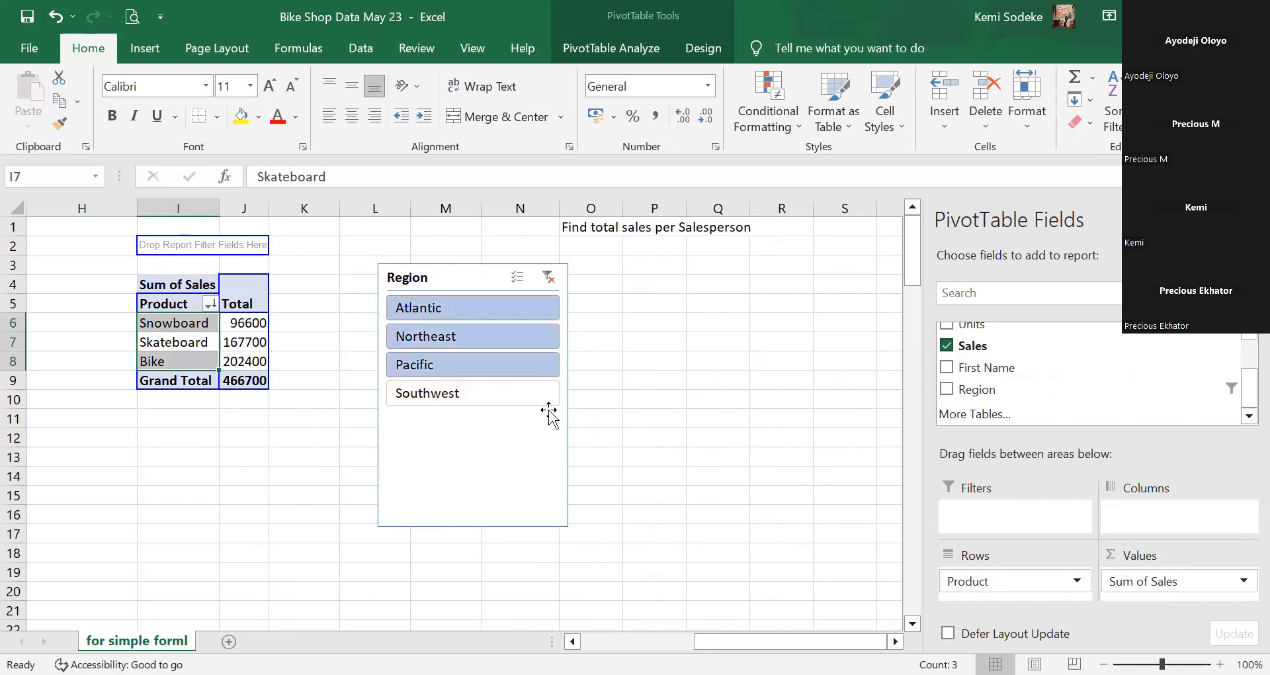
{"action": "left_click", "coordinate": [505, 390], "text": "ctrl"}
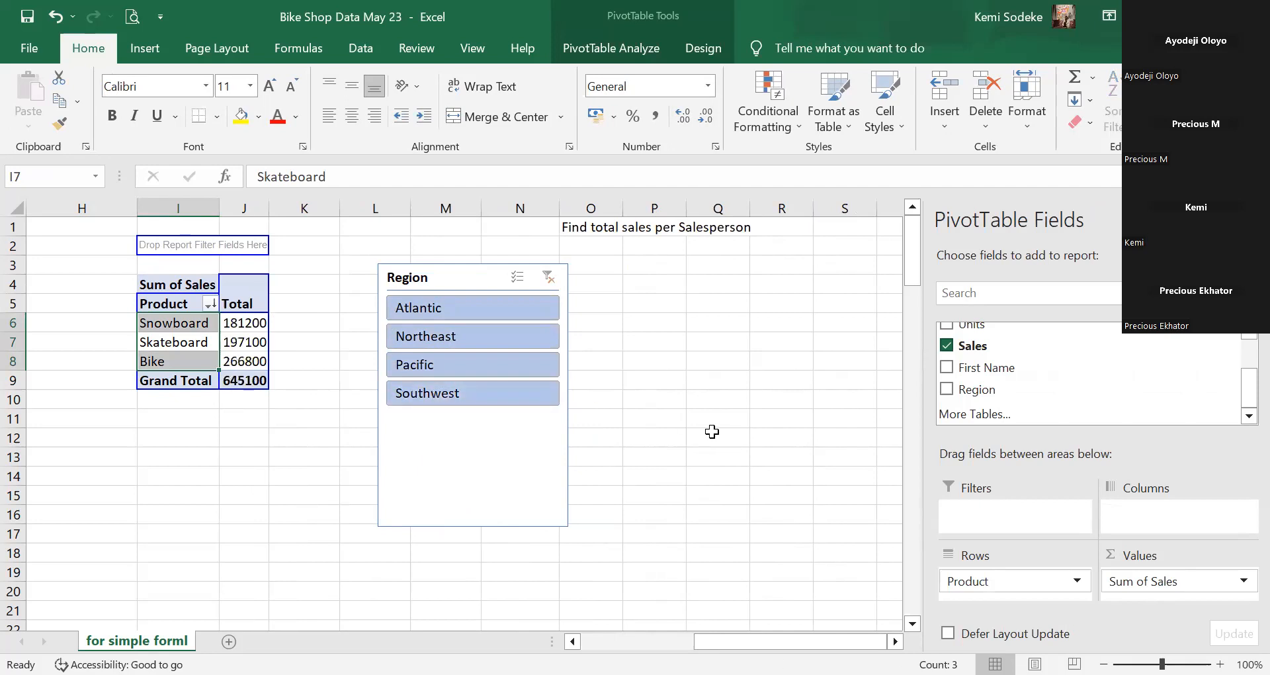
Toggle region filters, clear the Region filter, and move the slicer nearer the table.
{"action": "left_click", "coordinate": [552, 280]}
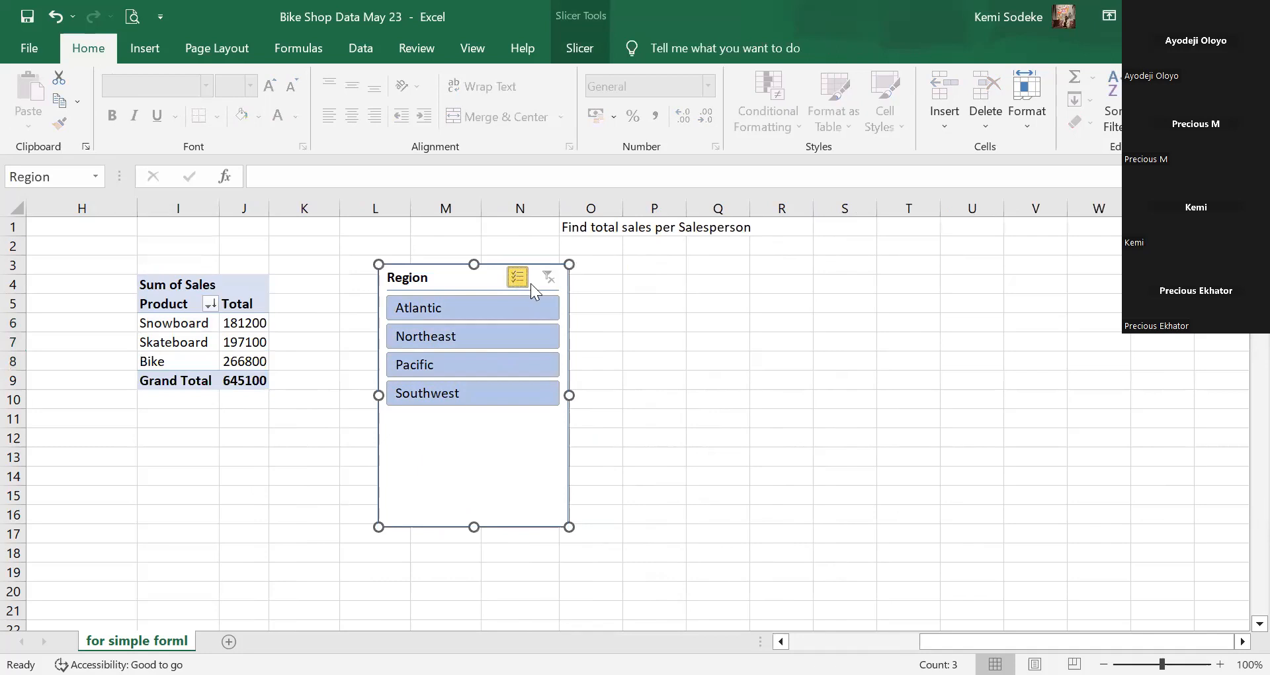
{"action": "left_click", "coordinate": [516, 335]}
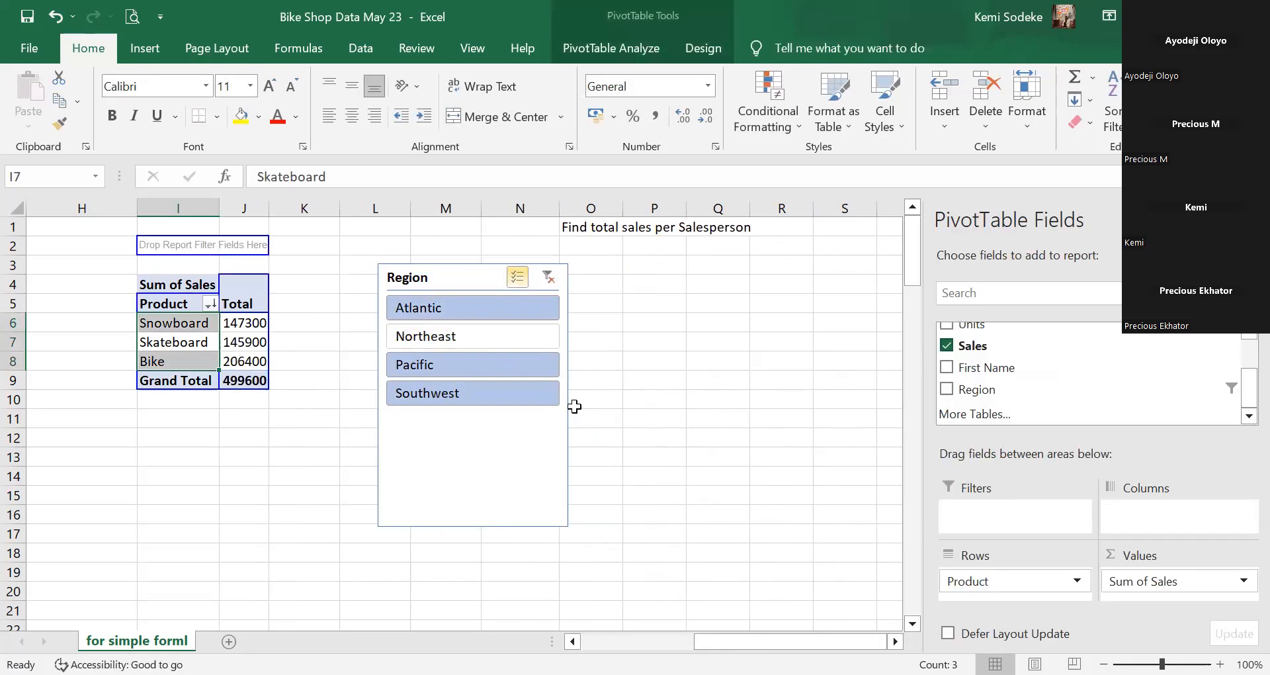
{"action": "left_click", "coordinate": [516, 311]}
{"action": "left_click", "coordinate": [483, 334]}
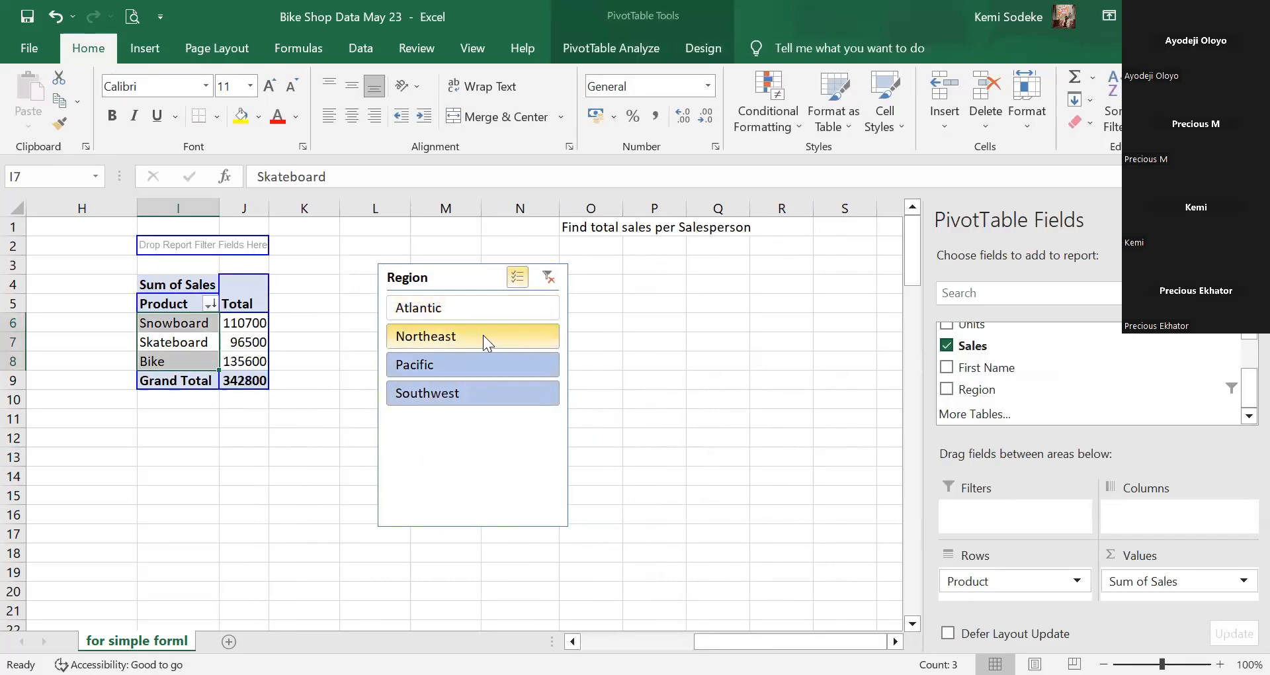
{"action": "left_click", "coordinate": [549, 277]}
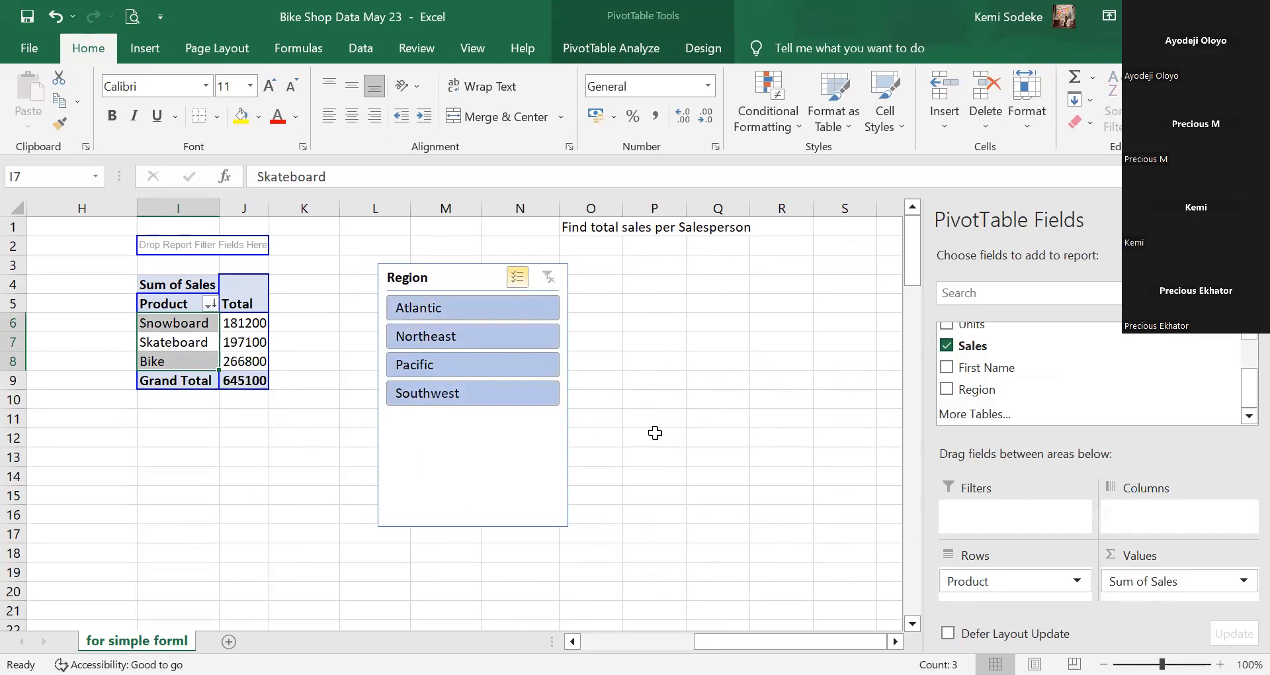
{"action": "left_click", "coordinate": [655, 433]}
{"action": "left_click_drag", "start_coordinate": [450, 281], "coordinate": [406, 249]}
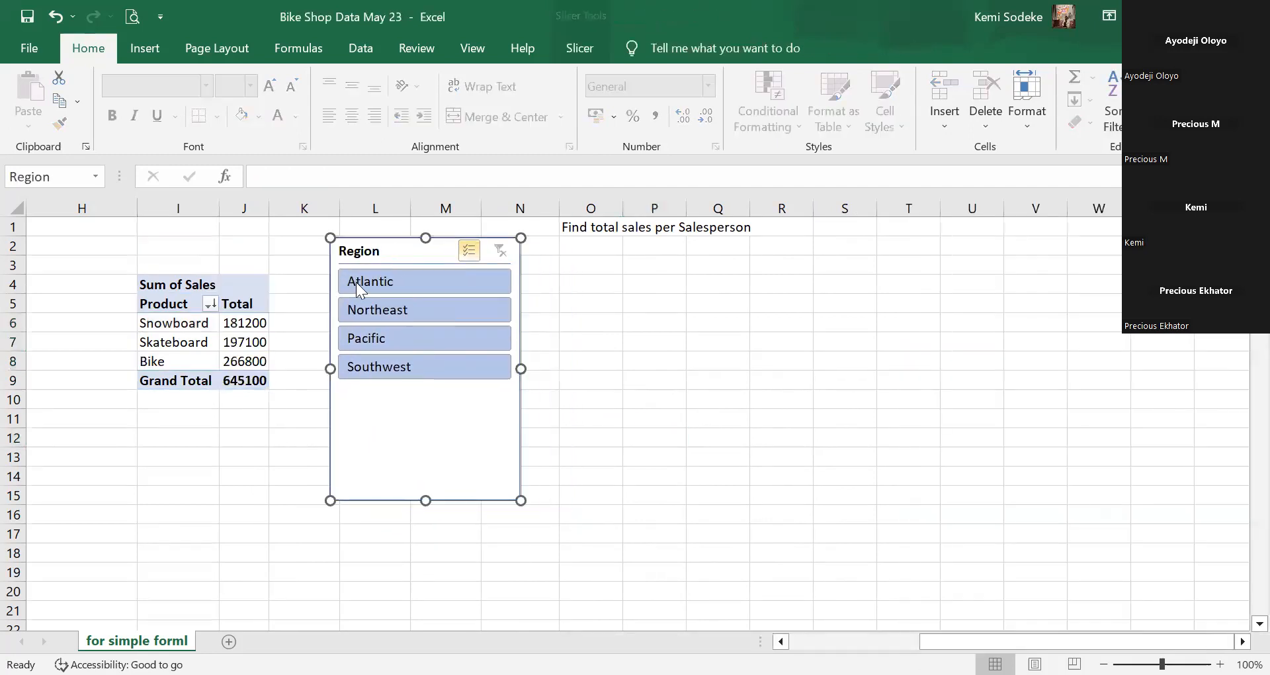
{"action": "left_click_drag", "start_coordinate": [266, 208], "coordinate": [309, 208]}
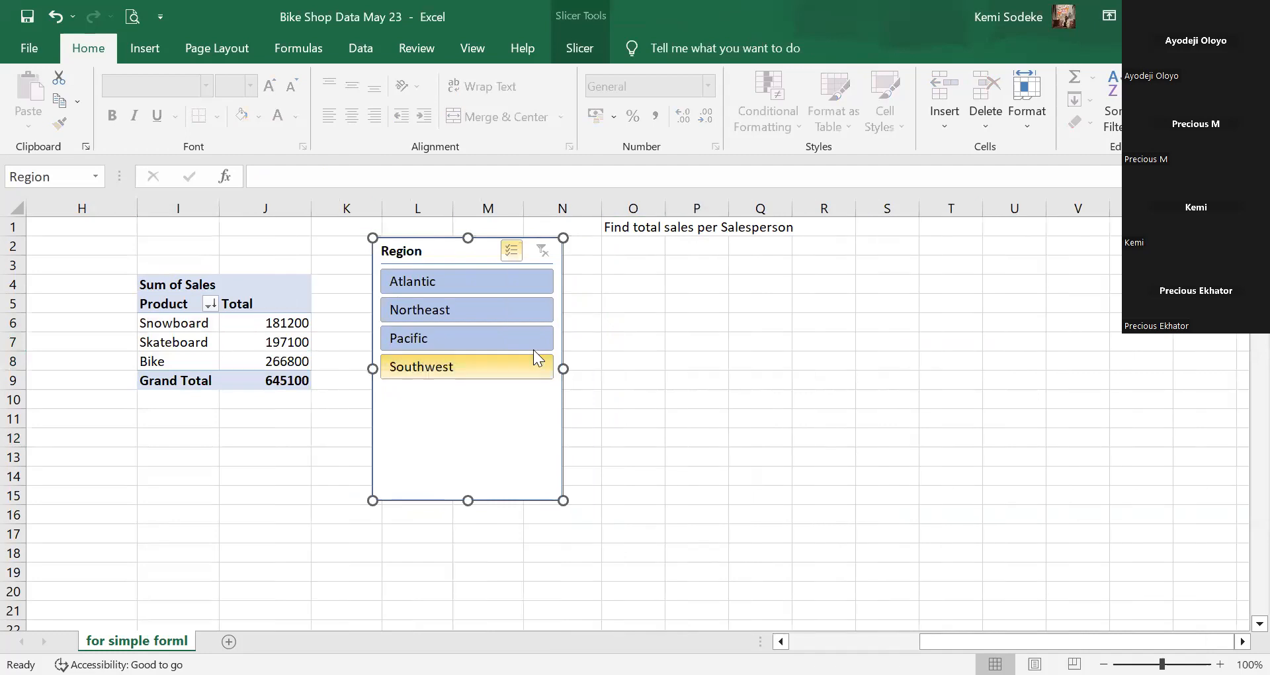
Filter to Northeast only, widen columns I and J, then delete the Region slicer.
{"action": "left_click", "coordinate": [468, 337]}
{"action": "left_click", "coordinate": [453, 365]}
{"action": "left_click", "coordinate": [447, 282]}
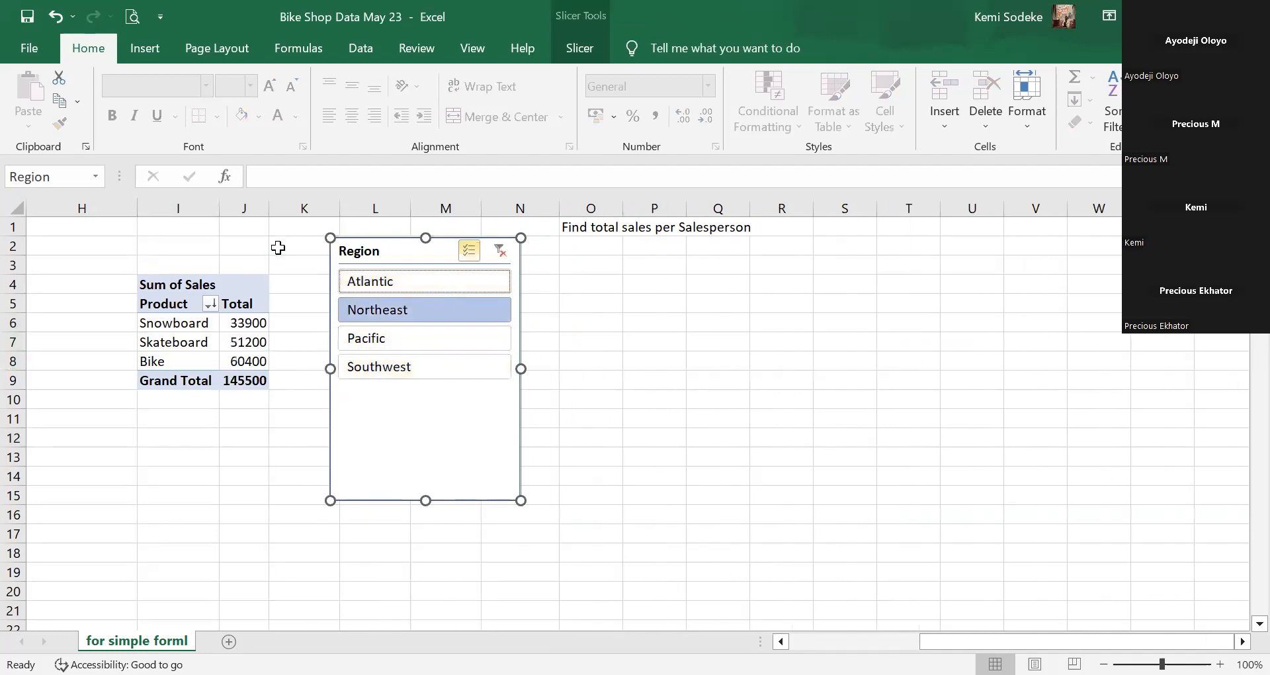
{"action": "left_click_drag", "start_coordinate": [268, 209], "coordinate": [303, 214]}
{"action": "left_click_drag", "start_coordinate": [219, 204], "coordinate": [242, 207]}
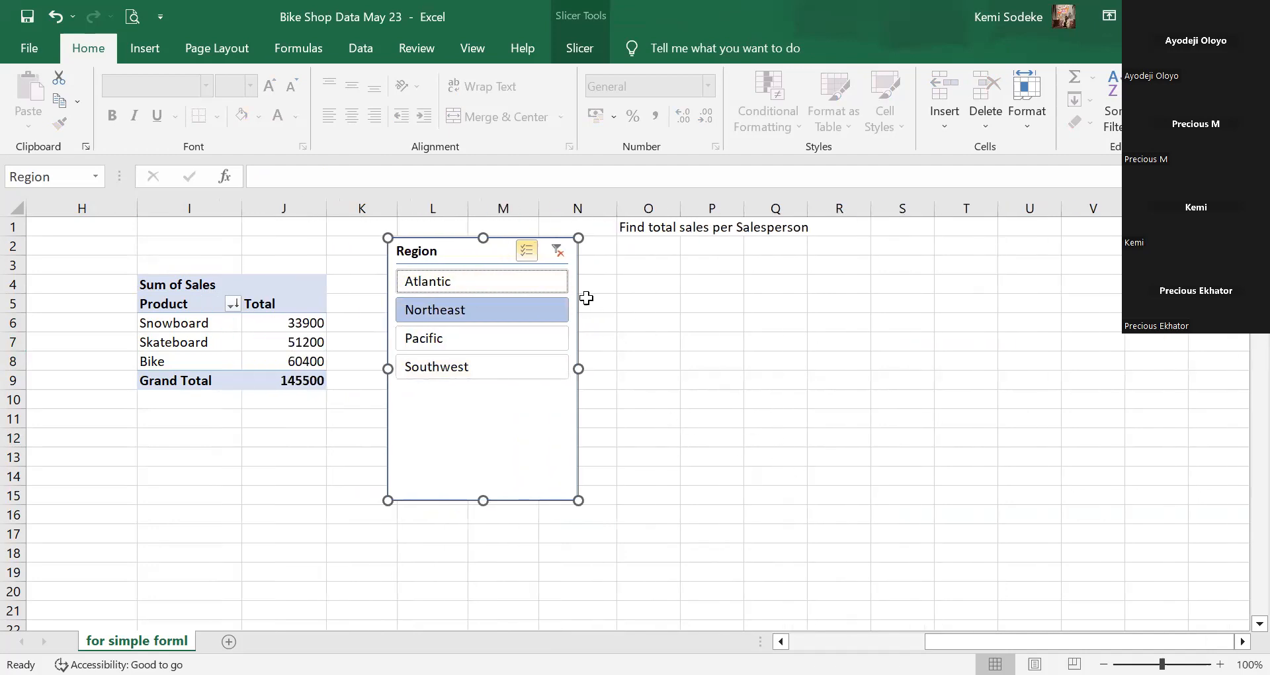
{"action": "left_click", "coordinate": [531, 494]}
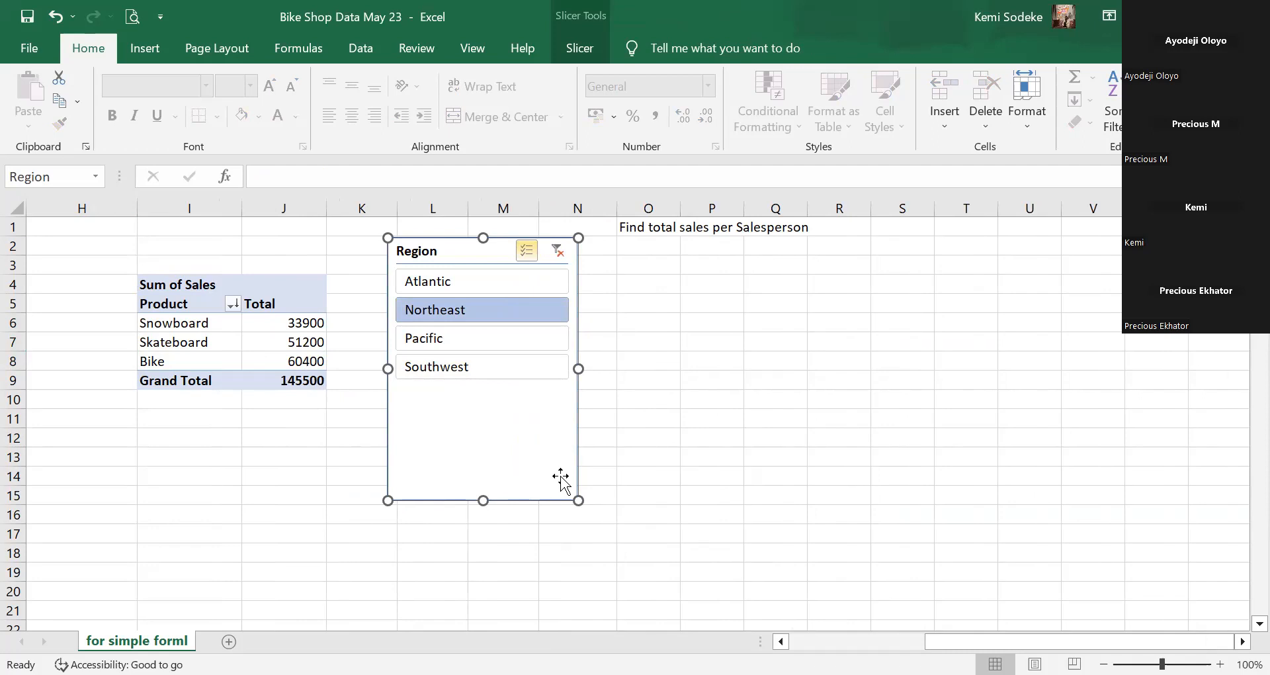
{"action": "key", "text": "Delete"}
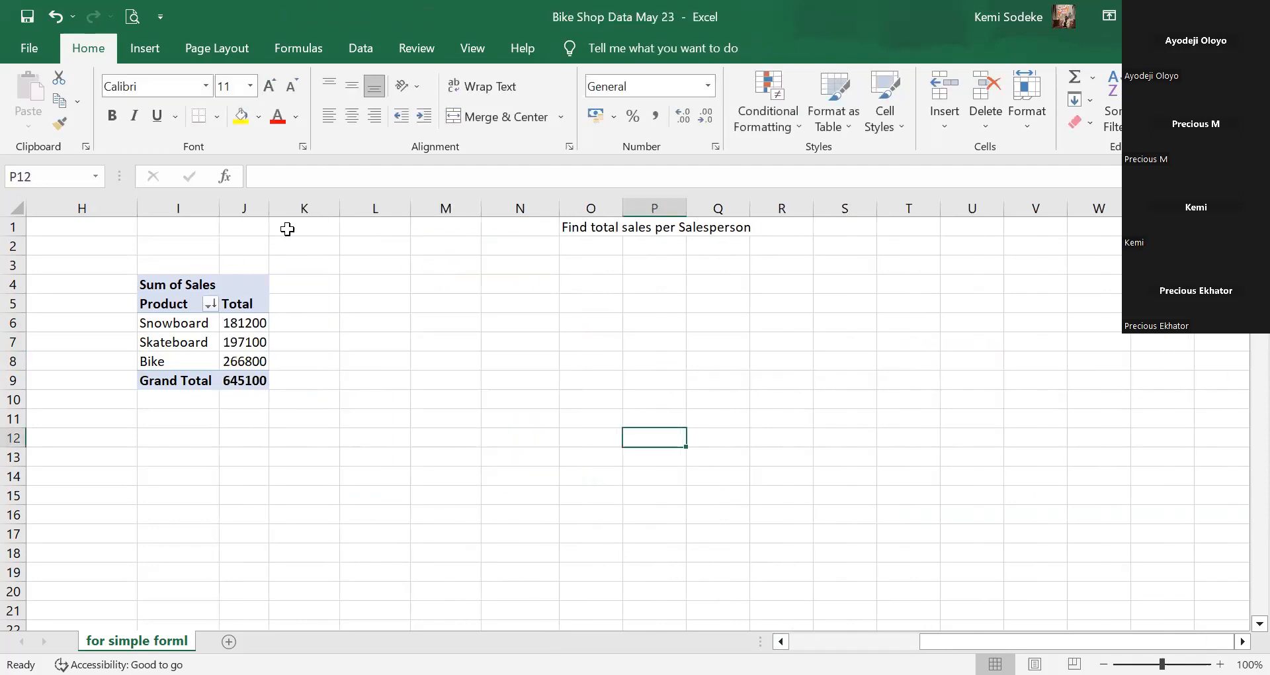
Widen pivot columns I and J, then open the PivotChart Insert Chart dialog from PivotTable Analyze.
{"action": "left_click_drag", "start_coordinate": [219, 210], "coordinate": [361, 209]}
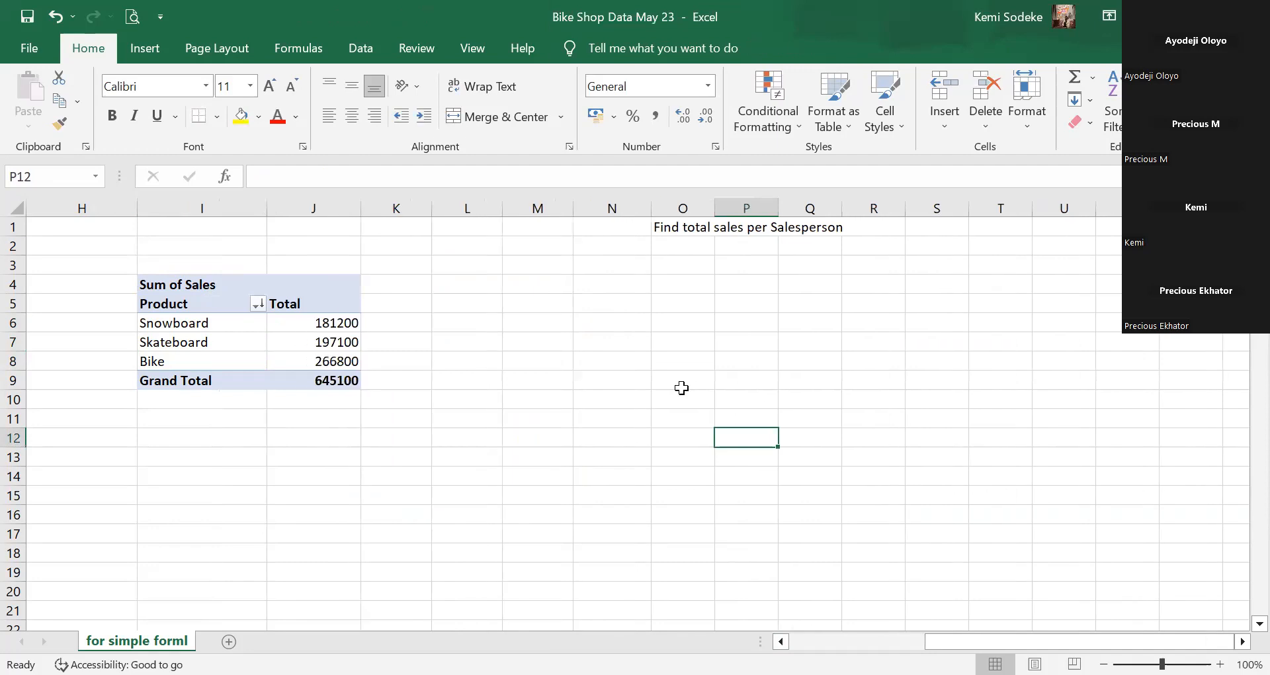
{"action": "left_click", "coordinate": [239, 347]}
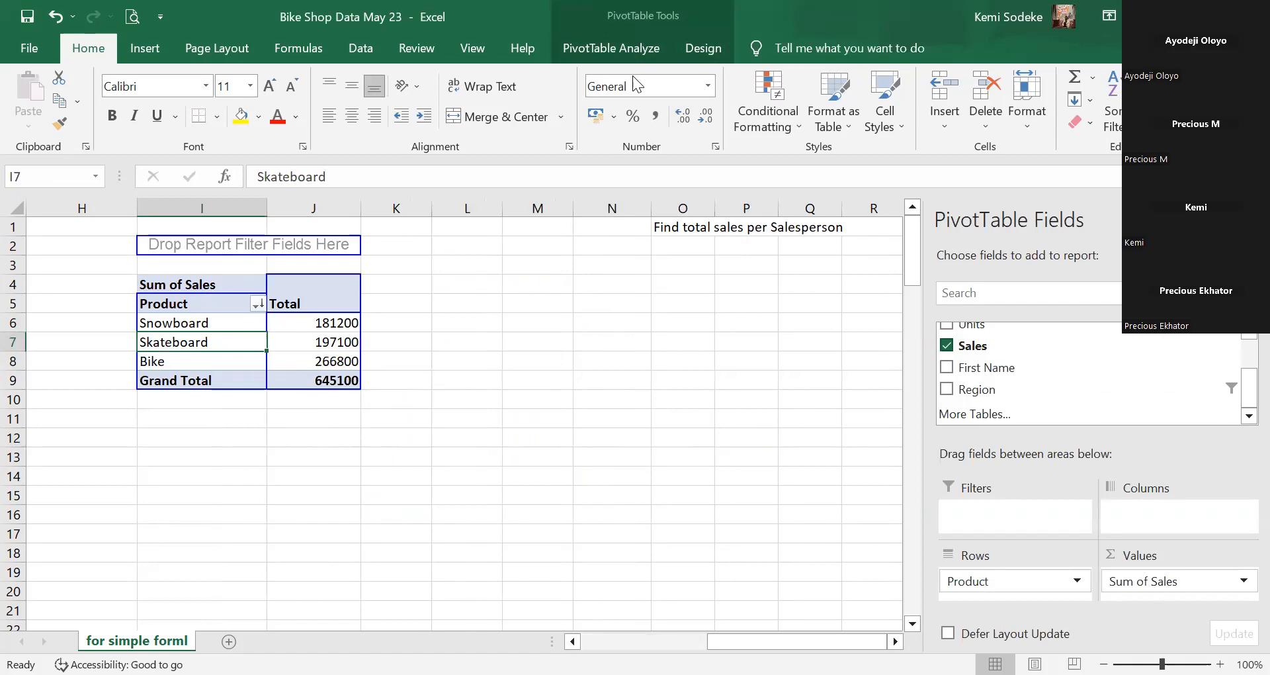
{"action": "left_click", "coordinate": [611, 50]}
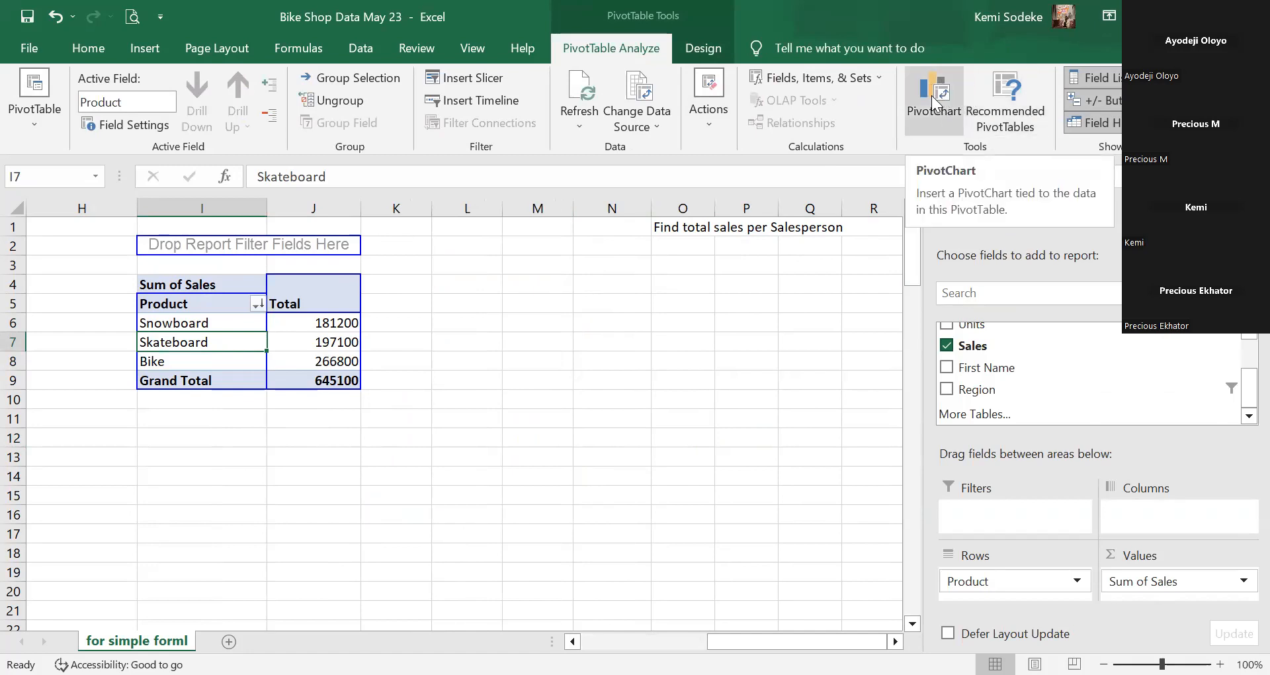
{"action": "left_click", "coordinate": [938, 93]}
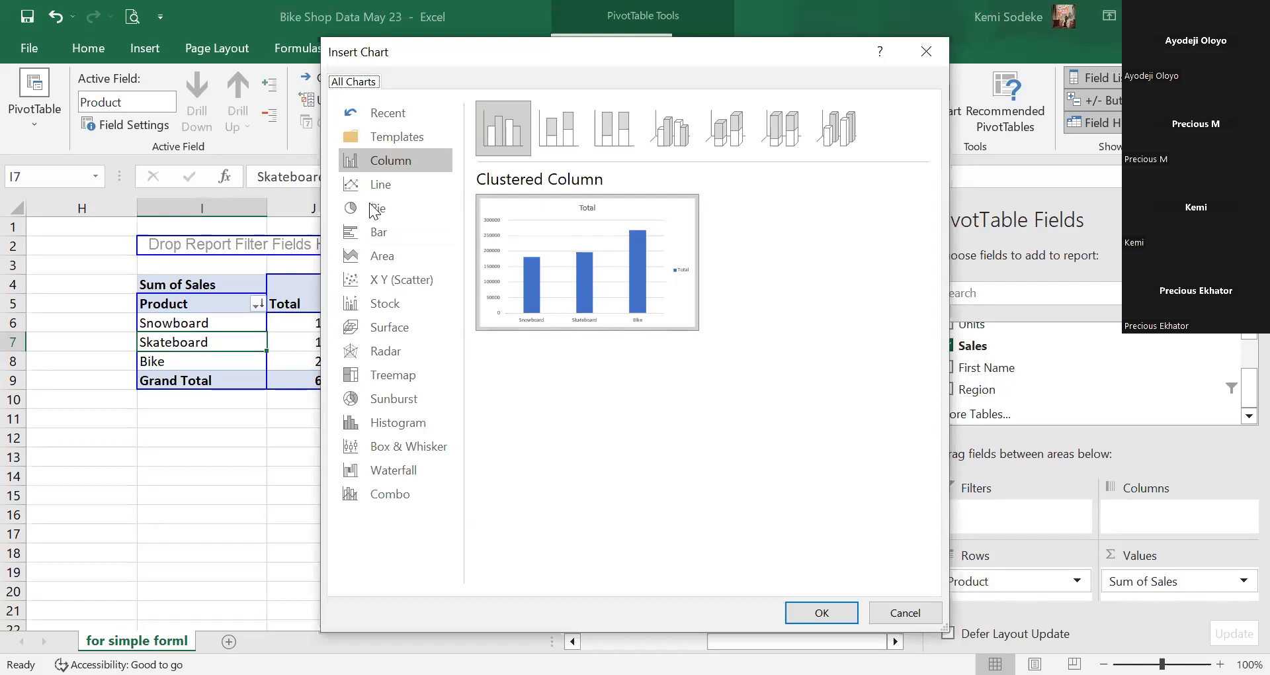
Insert the Clustered Column PivotChart and drag it right of the pivot, over columns N–T.
{"action": "left_click", "coordinate": [390, 161]}
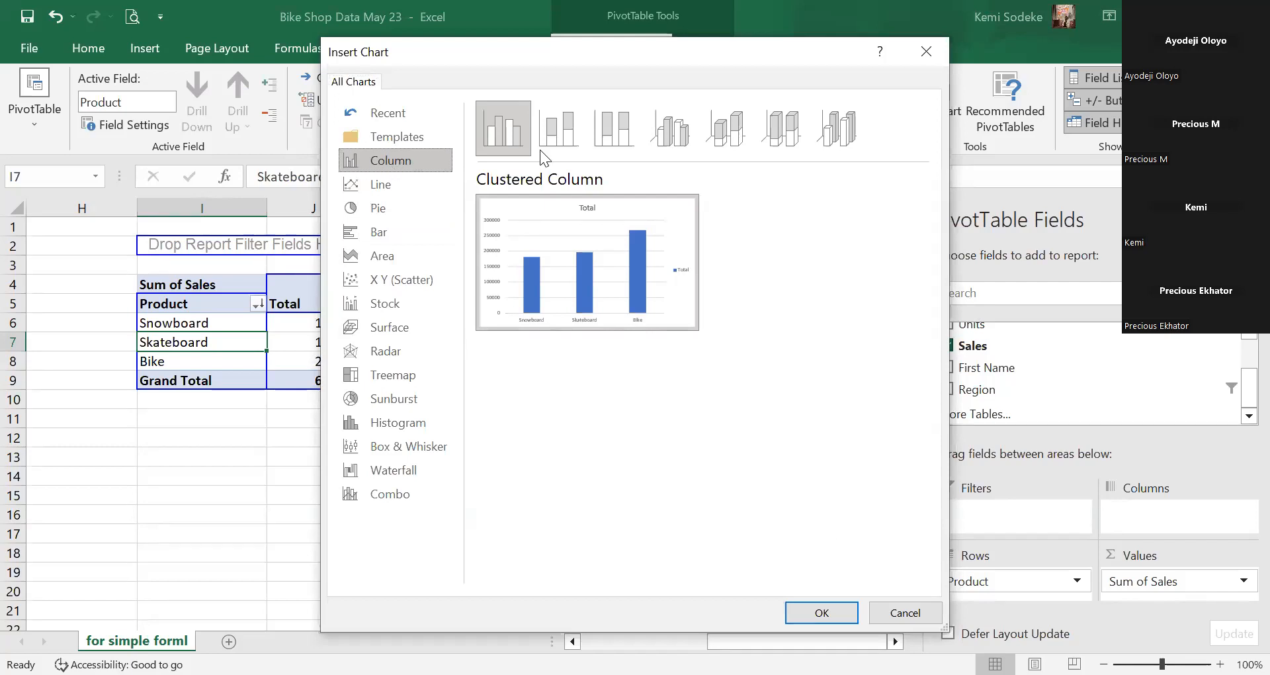
{"action": "left_click", "coordinate": [837, 614]}
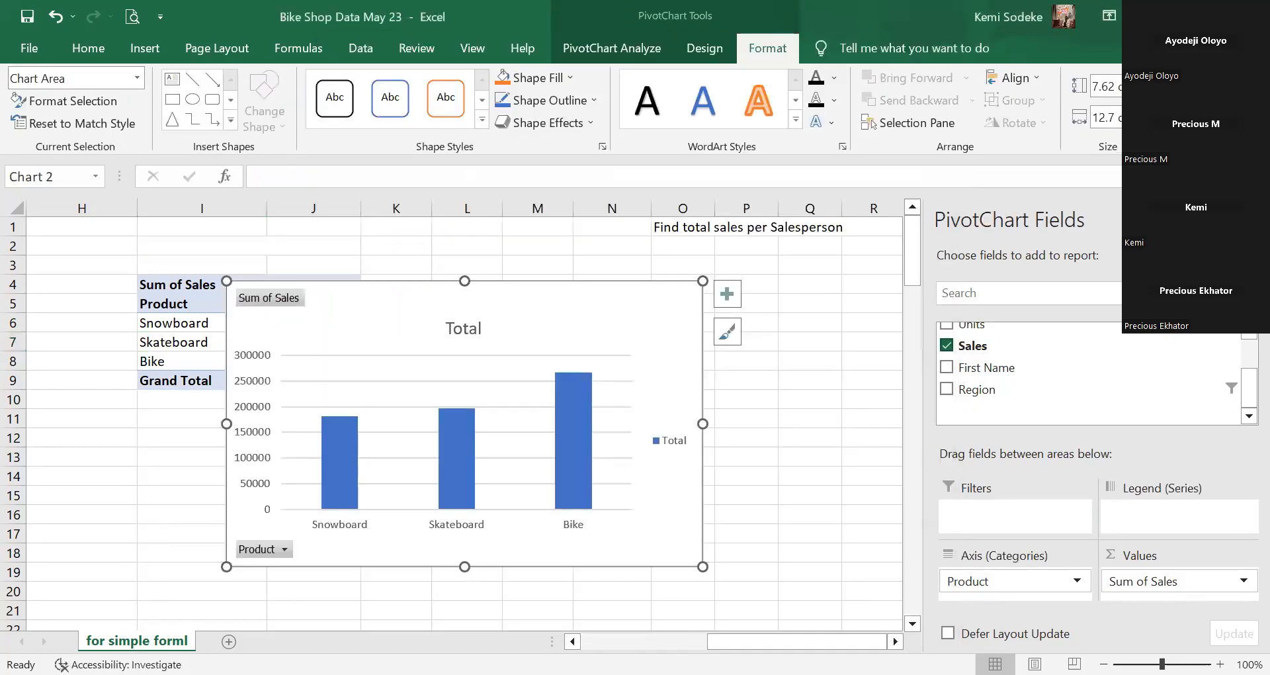
{"action": "left_click_drag", "start_coordinate": [522, 309], "coordinate": [718, 283]}
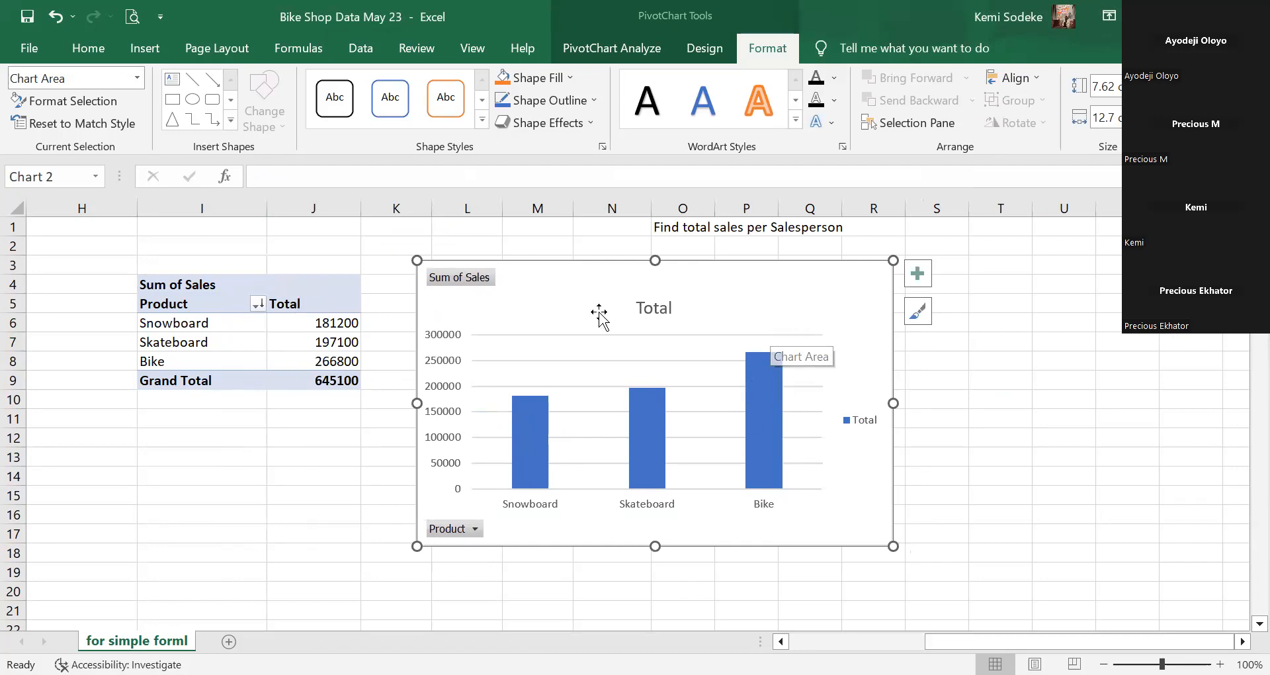
{"action": "left_click_drag", "start_coordinate": [550, 278], "coordinate": [720, 277]}
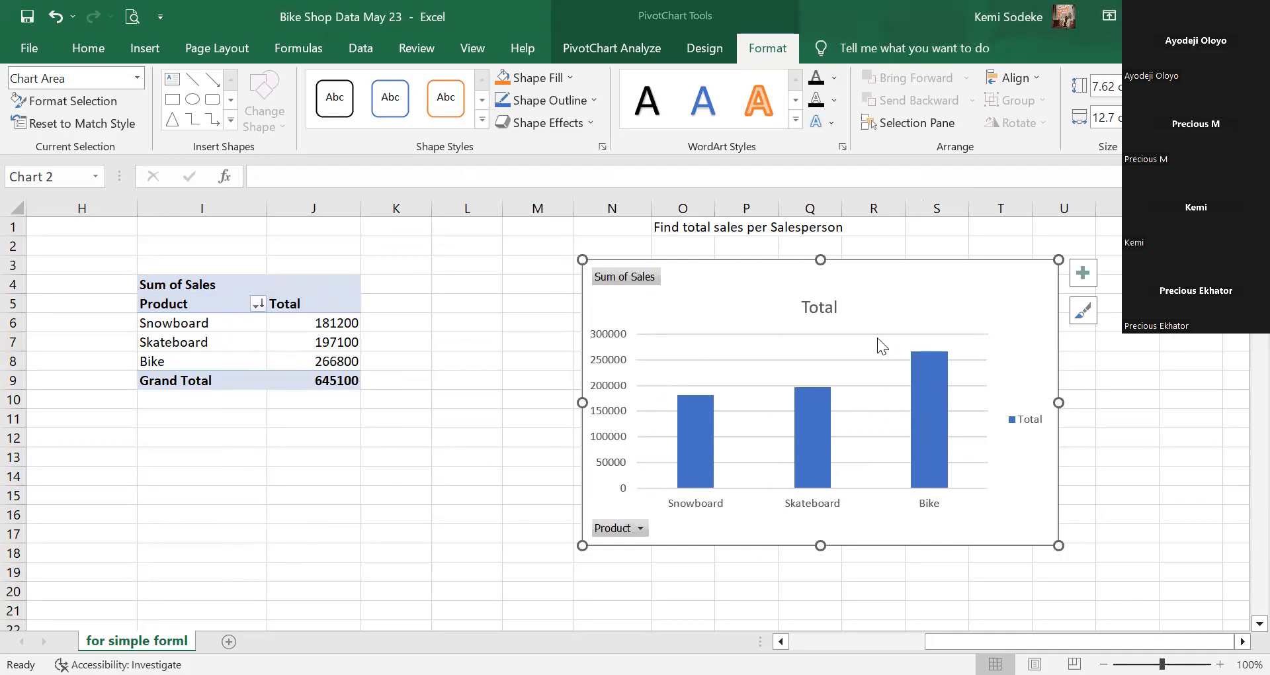
{"action": "left_click_drag", "start_coordinate": [906, 287], "coordinate": [938, 279]}
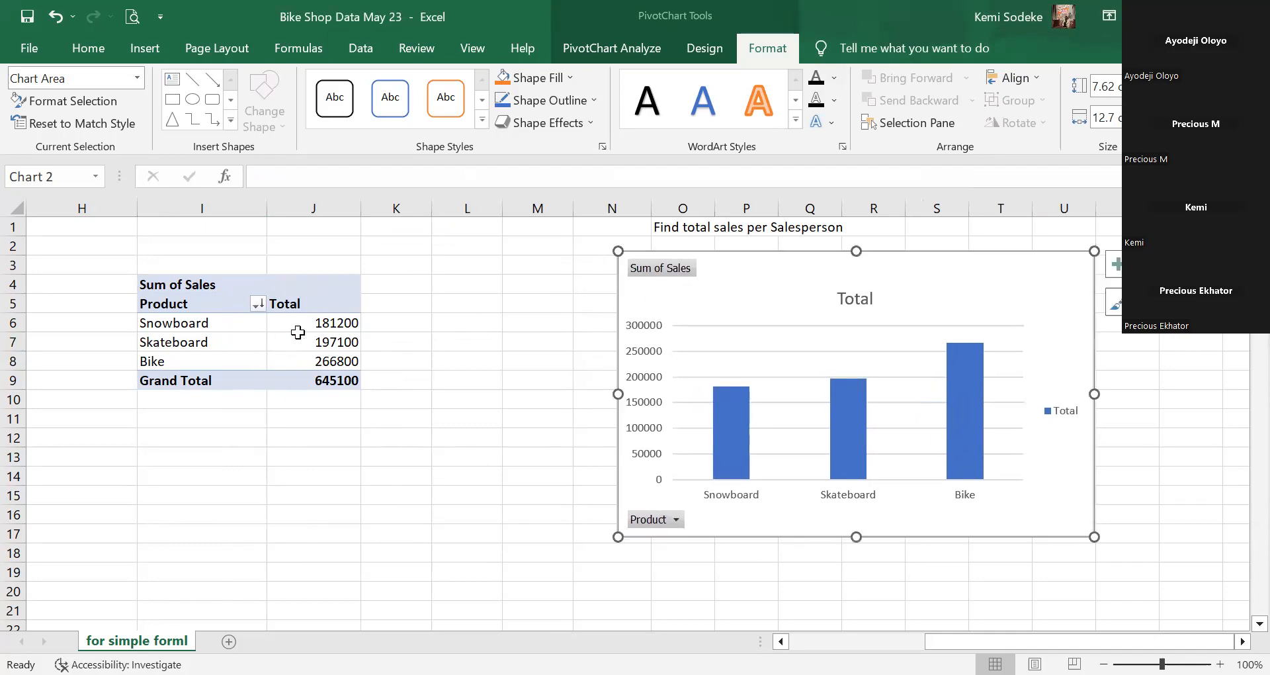
Add a Region slicer filtered to Northeast and place it left beside the pivot table.
{"action": "left_click", "coordinate": [259, 346]}
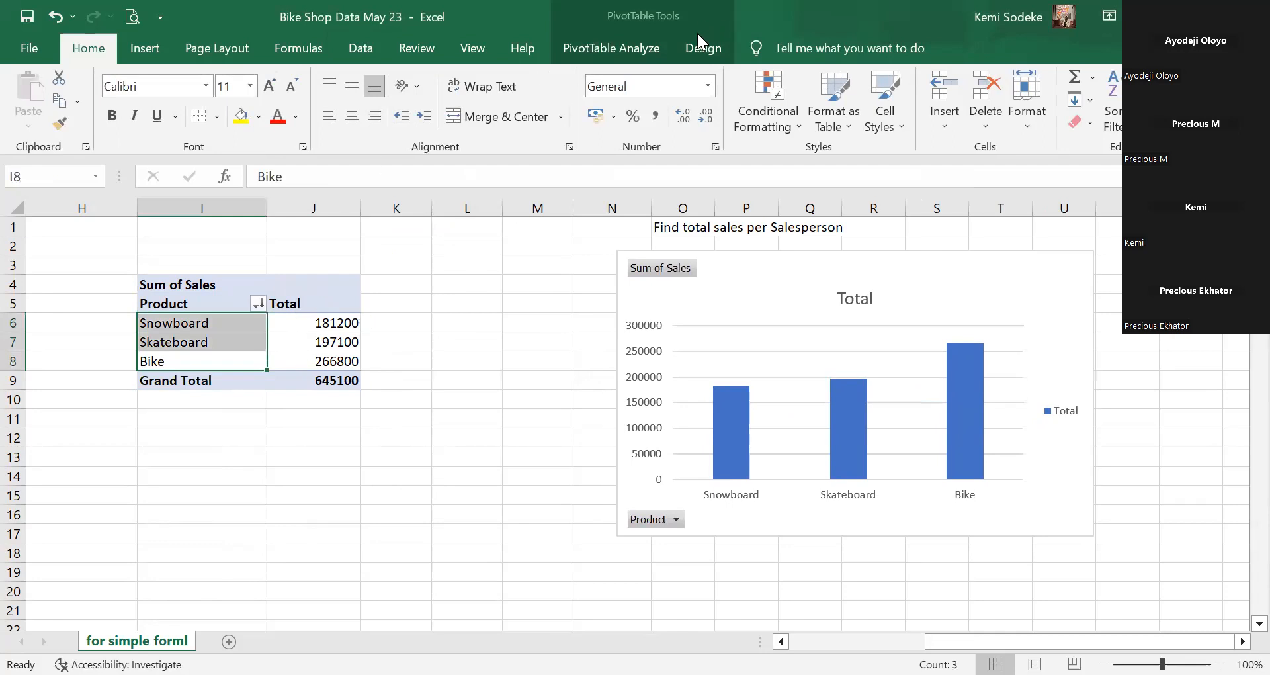
{"action": "left_click", "coordinate": [632, 51]}
{"action": "left_click", "coordinate": [463, 78]}
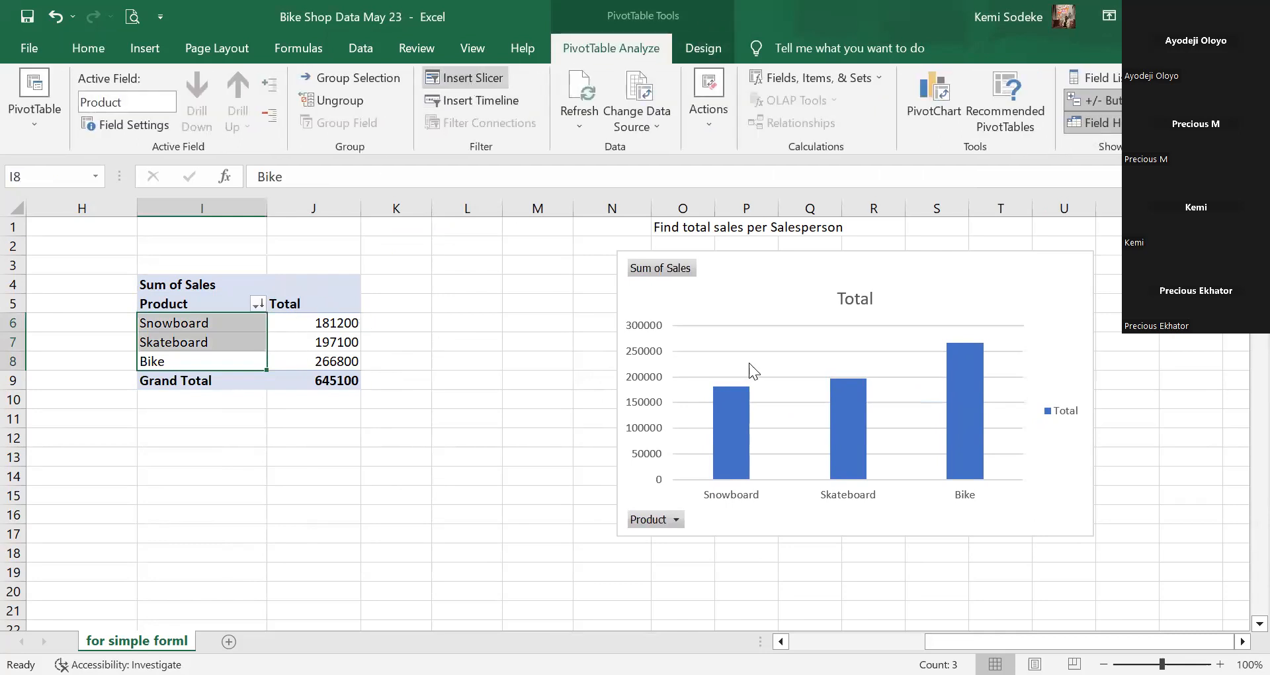
{"action": "left_click", "coordinate": [933, 415]}
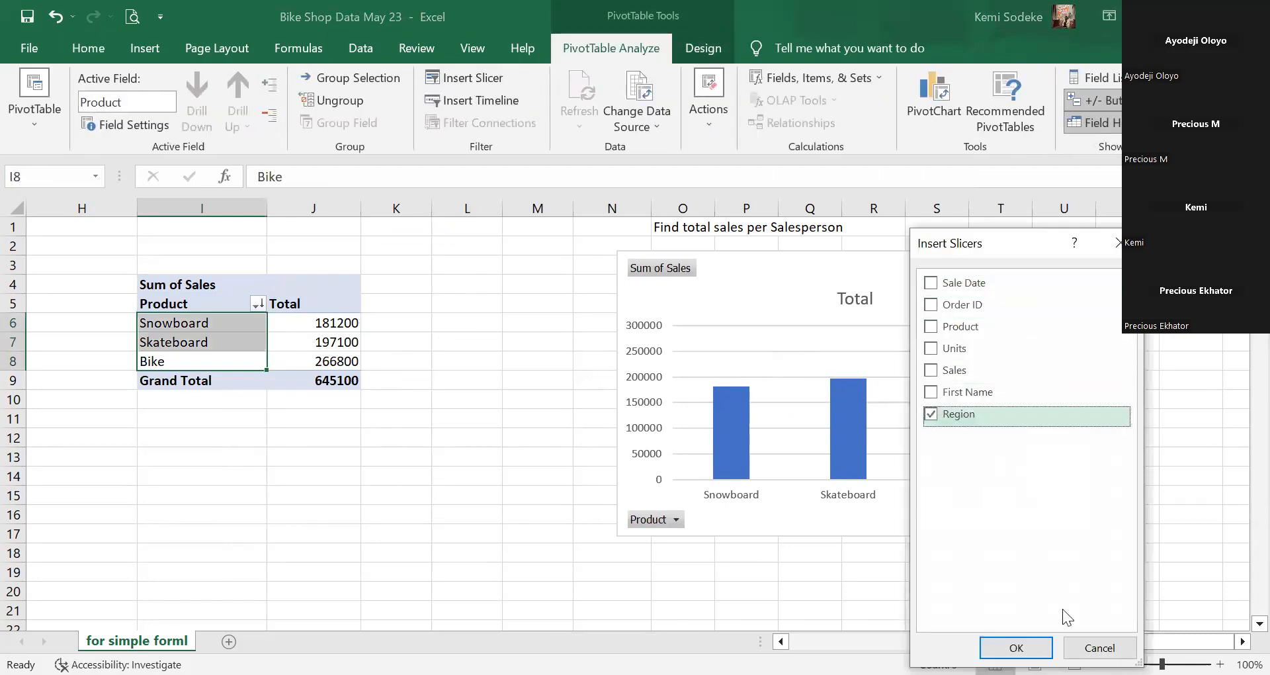
{"action": "left_click", "coordinate": [1016, 648]}
{"action": "left_click", "coordinate": [590, 336]}
{"action": "left_click_drag", "start_coordinate": [544, 311], "coordinate": [404, 263]}
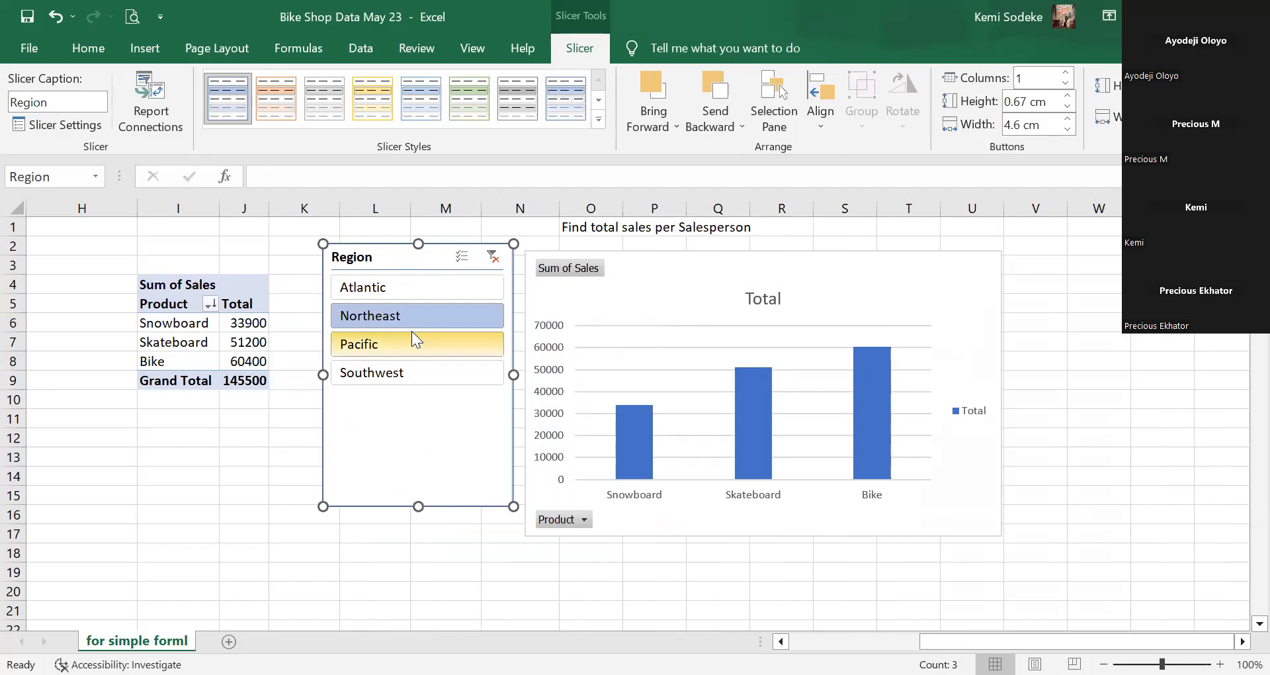
Delete the earlier PivotChart and show the PivotTable Analyze tools for the pivot.
{"action": "left_click", "coordinate": [955, 299]}
{"action": "key", "text": "Delete"}
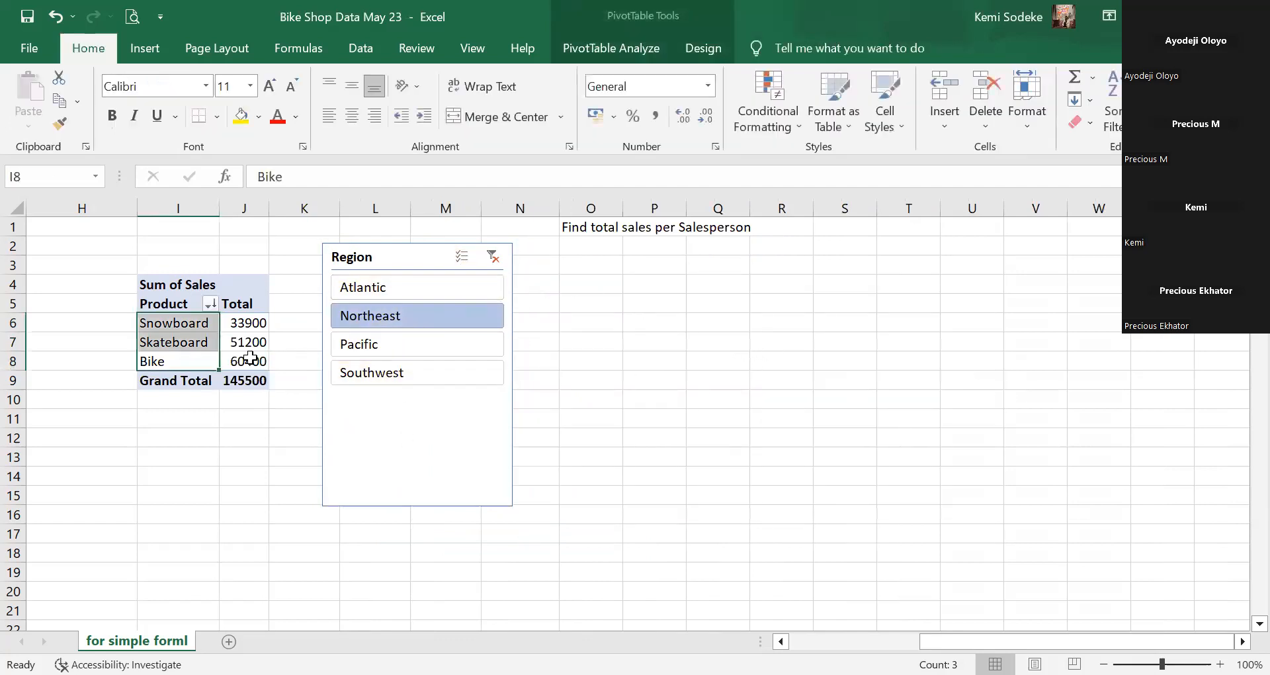
{"action": "left_click", "coordinate": [192, 342]}
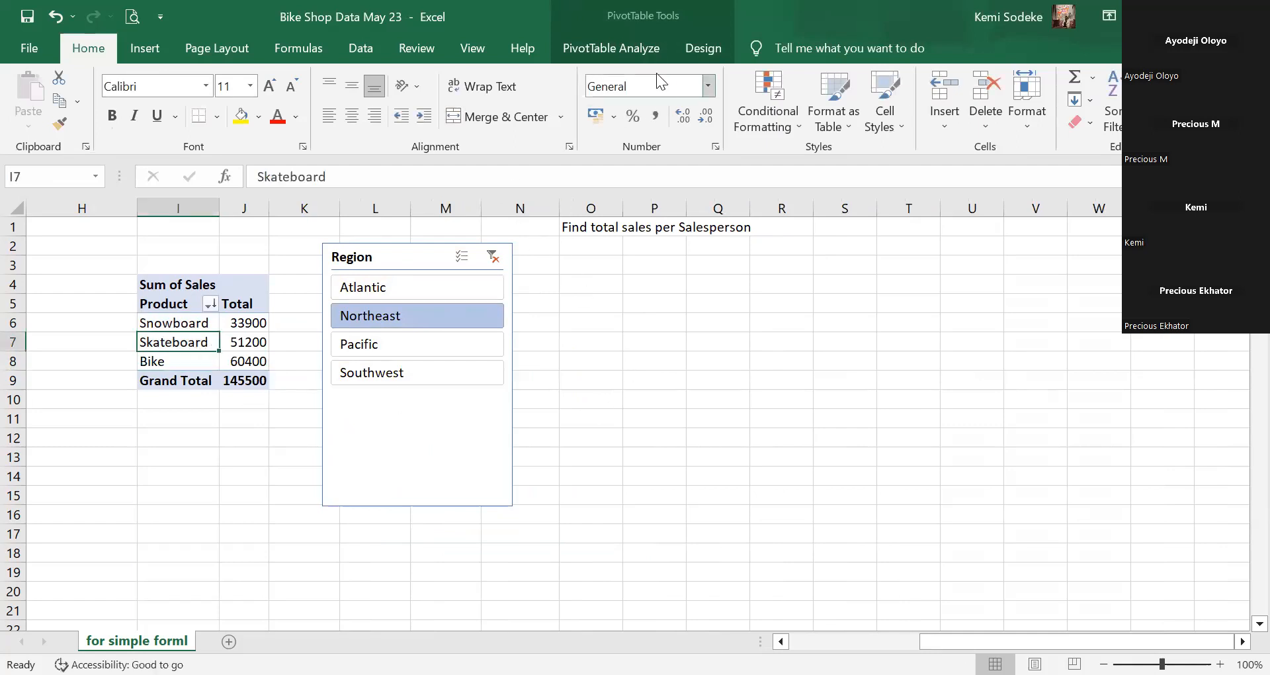
{"action": "left_click", "coordinate": [602, 46]}
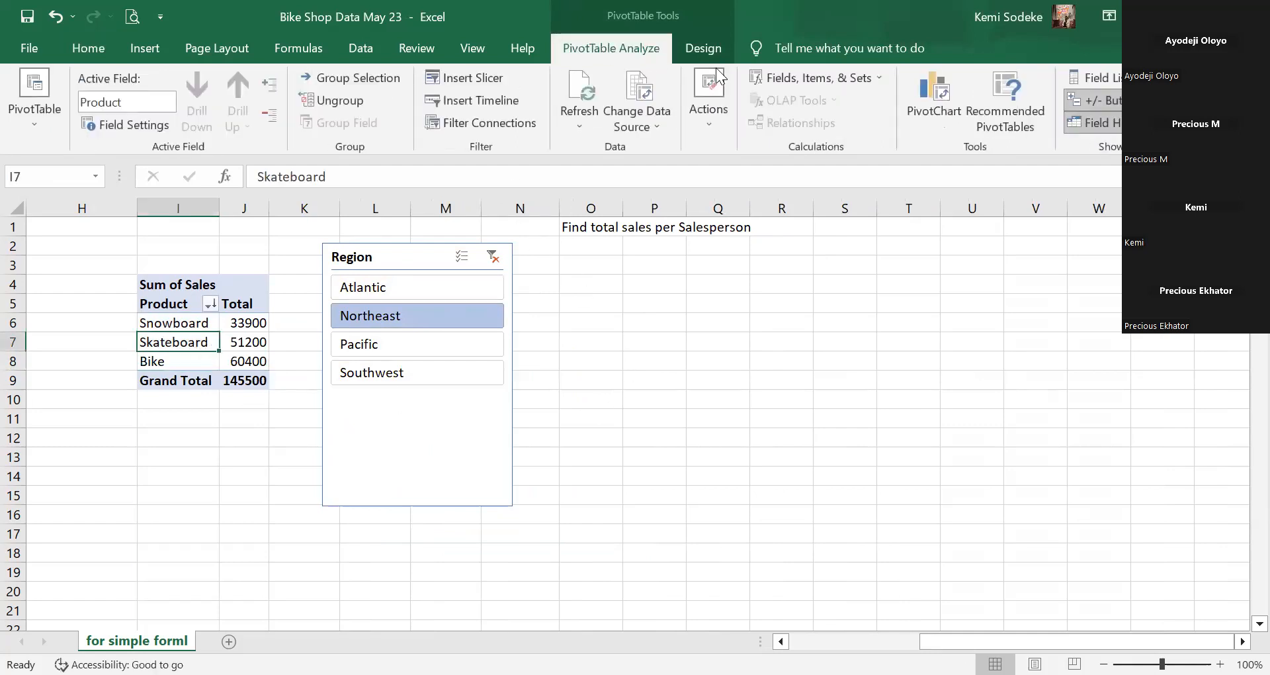
Preview Line, Pie, Bar, Area and Scatter types, then insert a Clustered Column PivotChart of Northeast totals.
{"action": "left_click", "coordinate": [941, 91]}
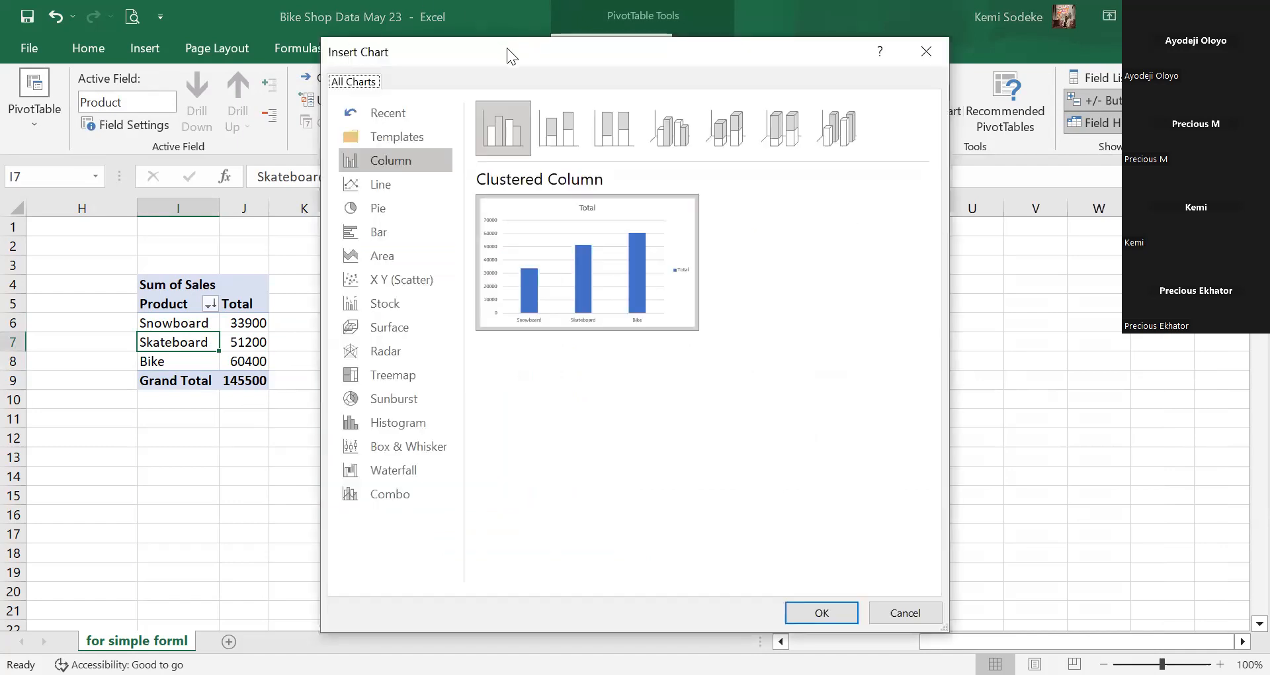
{"action": "left_click_drag", "start_coordinate": [507, 47], "coordinate": [743, 57]}
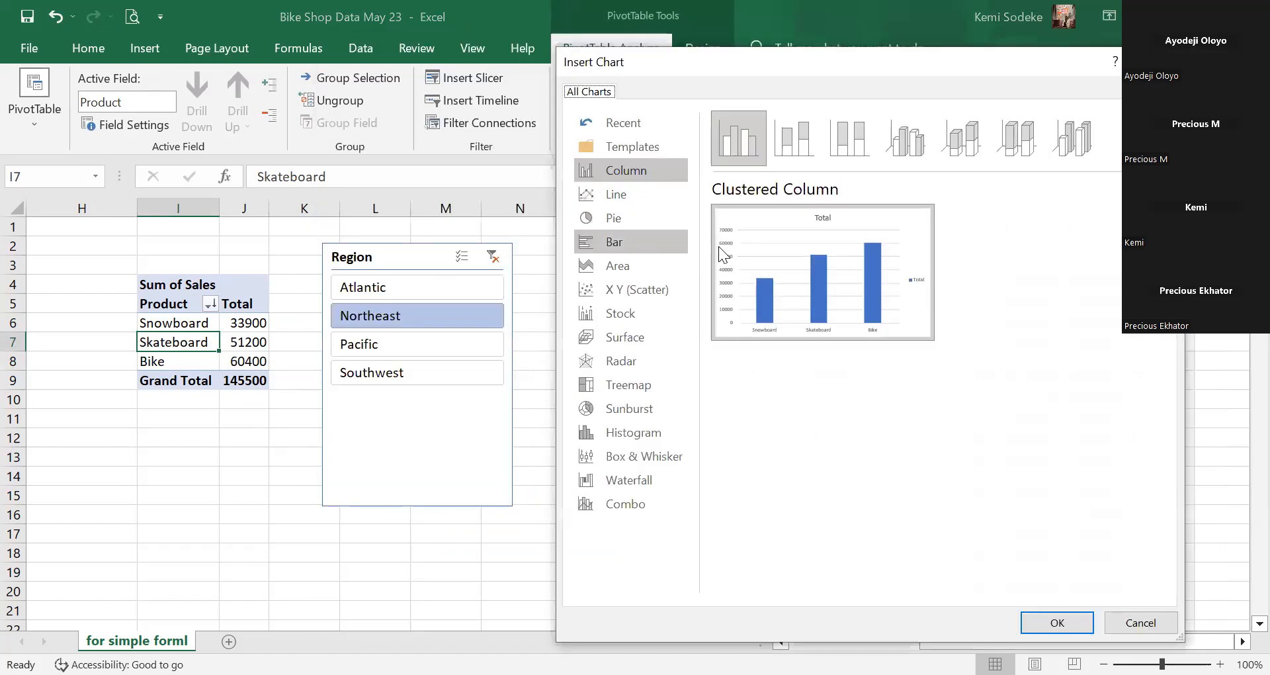
{"action": "mouse_move", "coordinate": [777, 236]}
{"action": "left_click", "coordinate": [622, 195]}
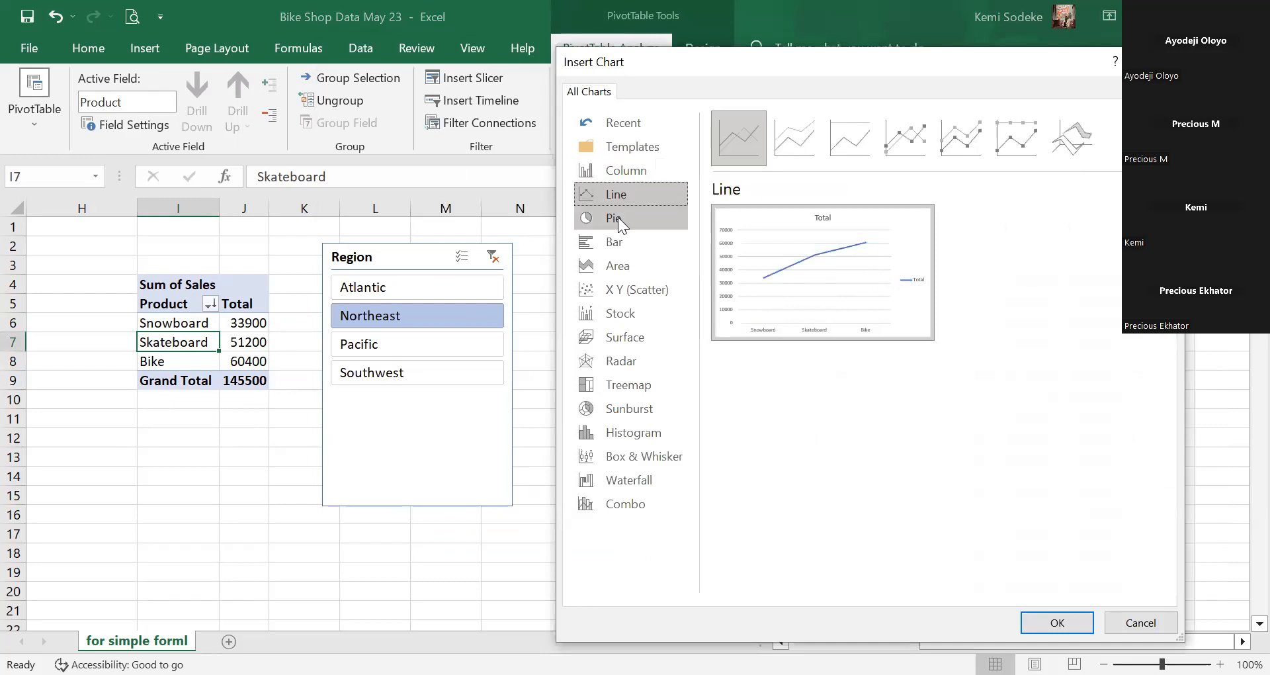
{"action": "left_click", "coordinate": [617, 217]}
{"action": "left_click", "coordinate": [620, 247]}
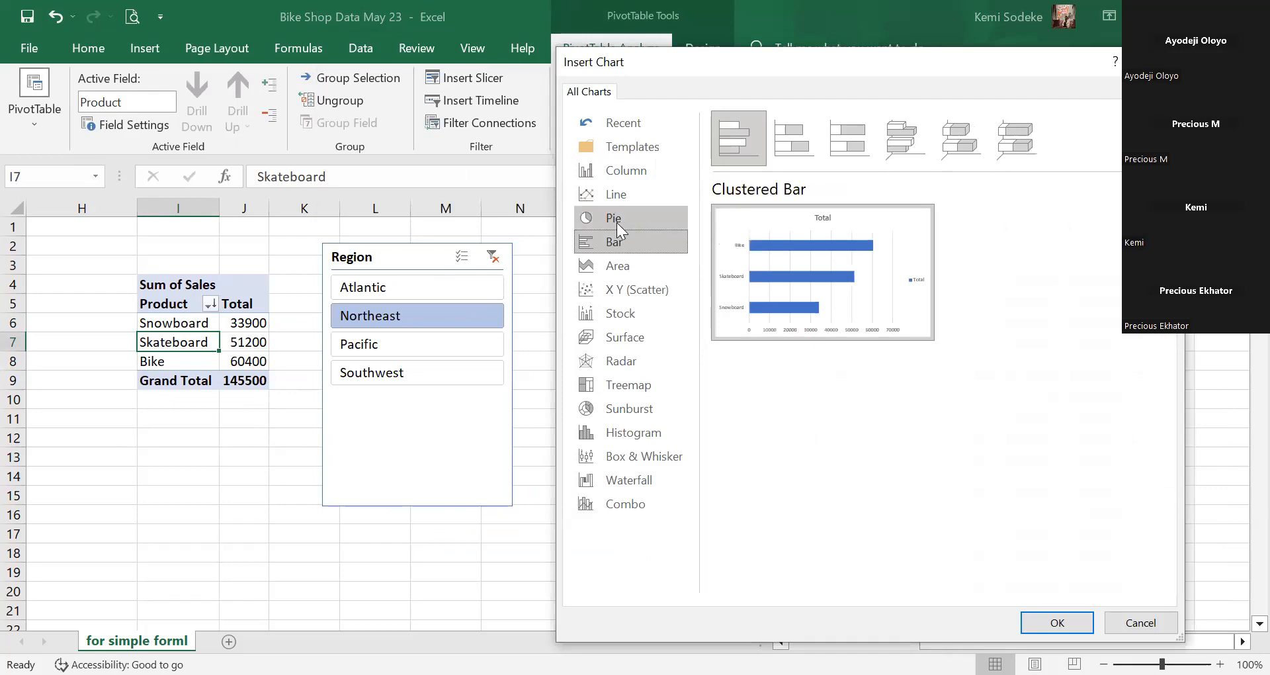
{"action": "left_click", "coordinate": [637, 268]}
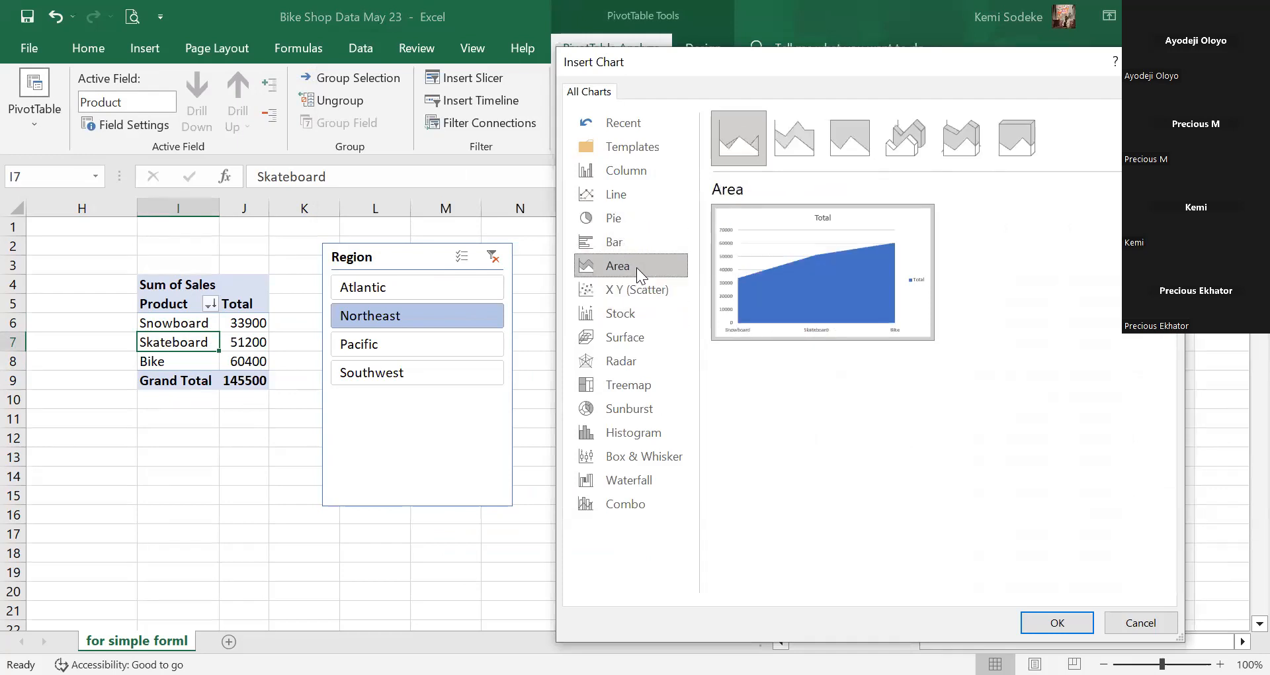
{"action": "left_click", "coordinate": [630, 293]}
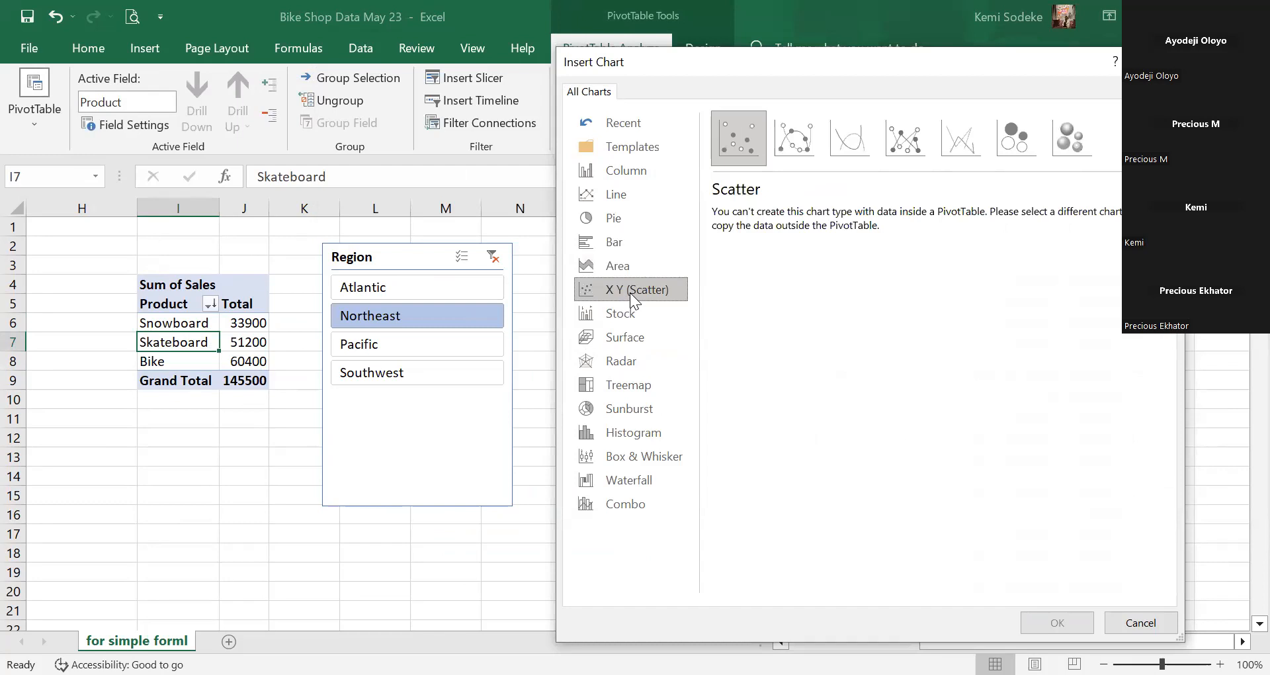
{"action": "left_click", "coordinate": [637, 175]}
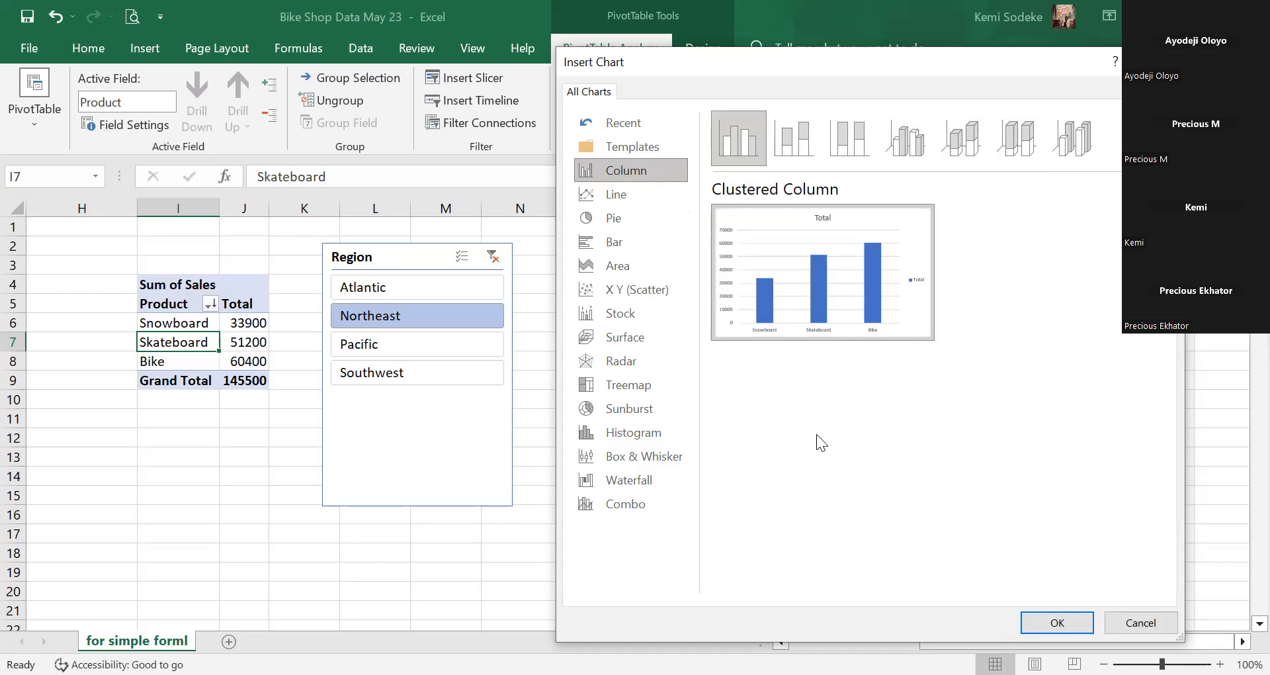
{"action": "left_click", "coordinate": [1057, 623]}
Place the chart right of the slicer and filter via the slicer, Pacific then Southwest.
{"action": "left_click_drag", "start_coordinate": [590, 299], "coordinate": [752, 256]}
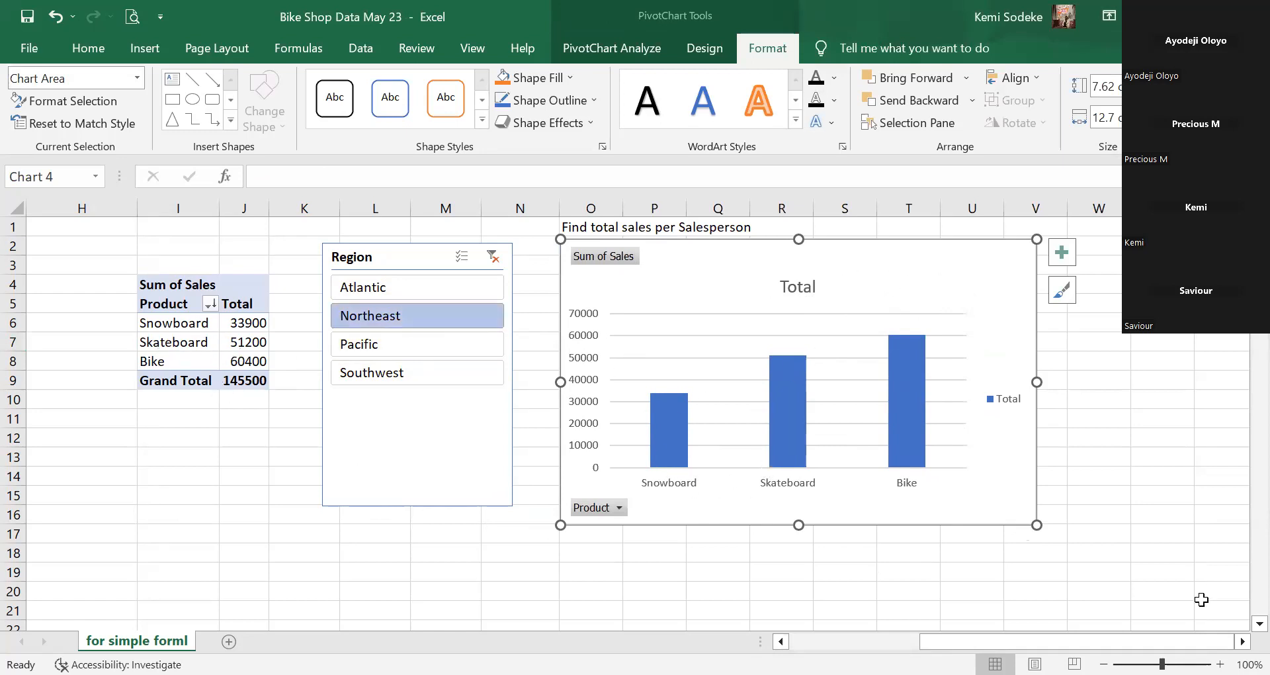
{"action": "left_click_drag", "start_coordinate": [826, 256], "coordinate": [839, 258]}
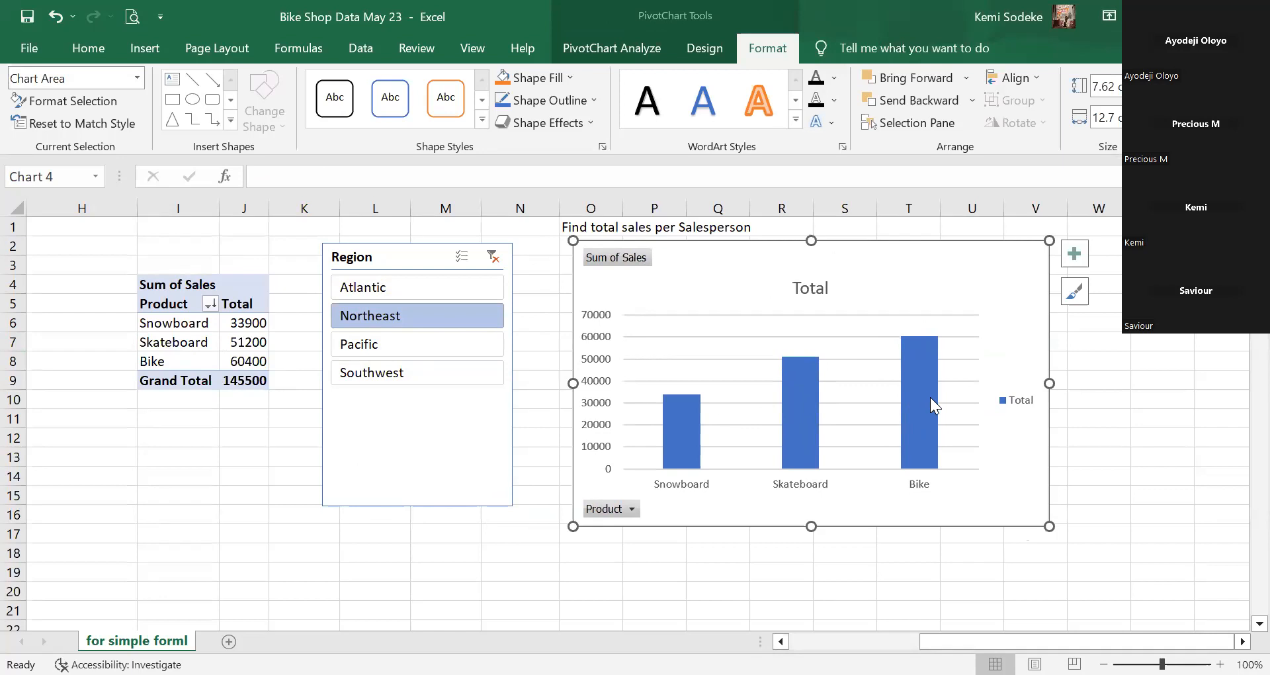
{"action": "mouse_move", "coordinate": [930, 397]}
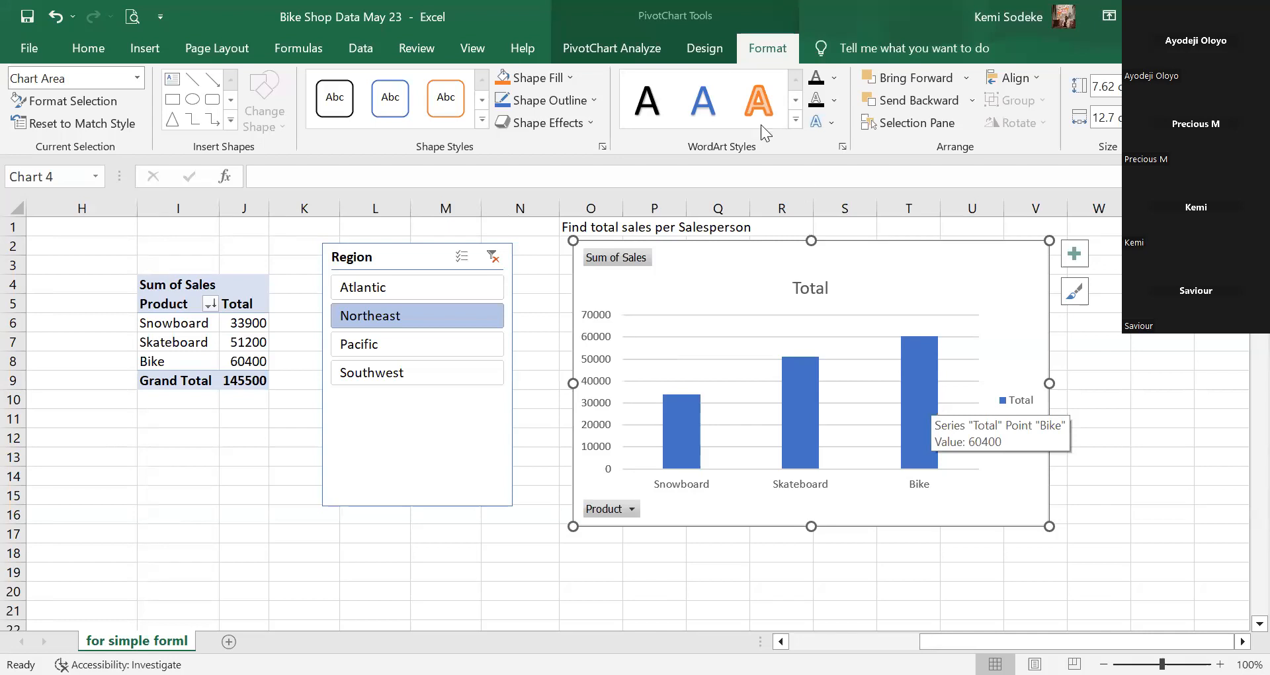
{"action": "left_click", "coordinate": [394, 348]}
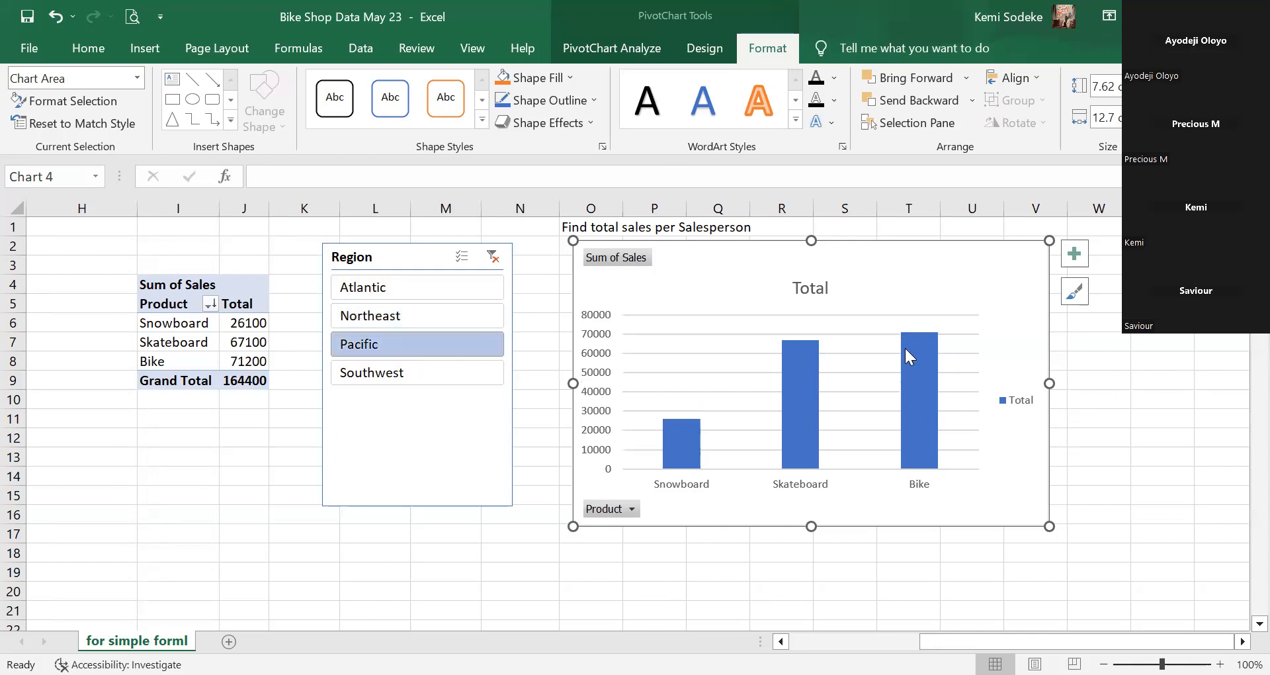
{"action": "mouse_move", "coordinate": [936, 361]}
{"action": "mouse_move", "coordinate": [801, 450]}
{"action": "left_click", "coordinate": [419, 375]}
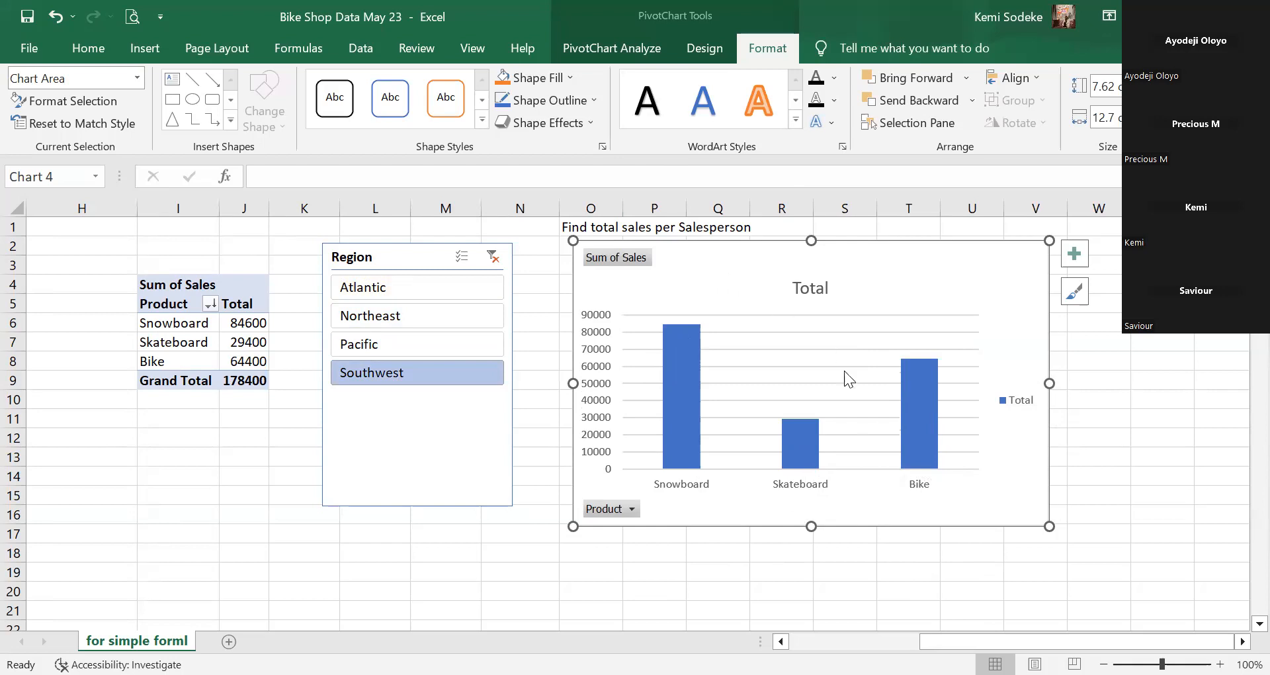
{"action": "left_click_drag", "start_coordinate": [887, 266], "coordinate": [925, 268]}
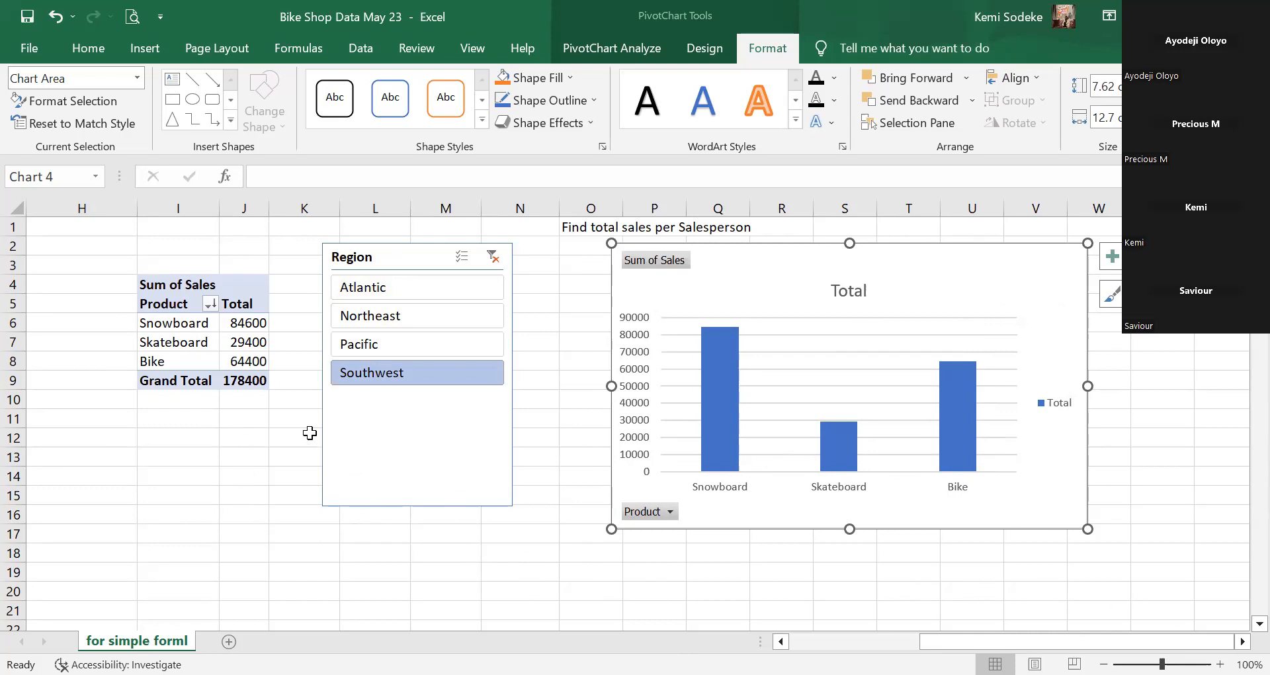
Insert a Pie PivotChart of the Southwest Snowboard, Skateboard and Bike totals.
{"action": "left_click", "coordinate": [1259, 623]}
{"action": "left_click", "coordinate": [1254, 624]}
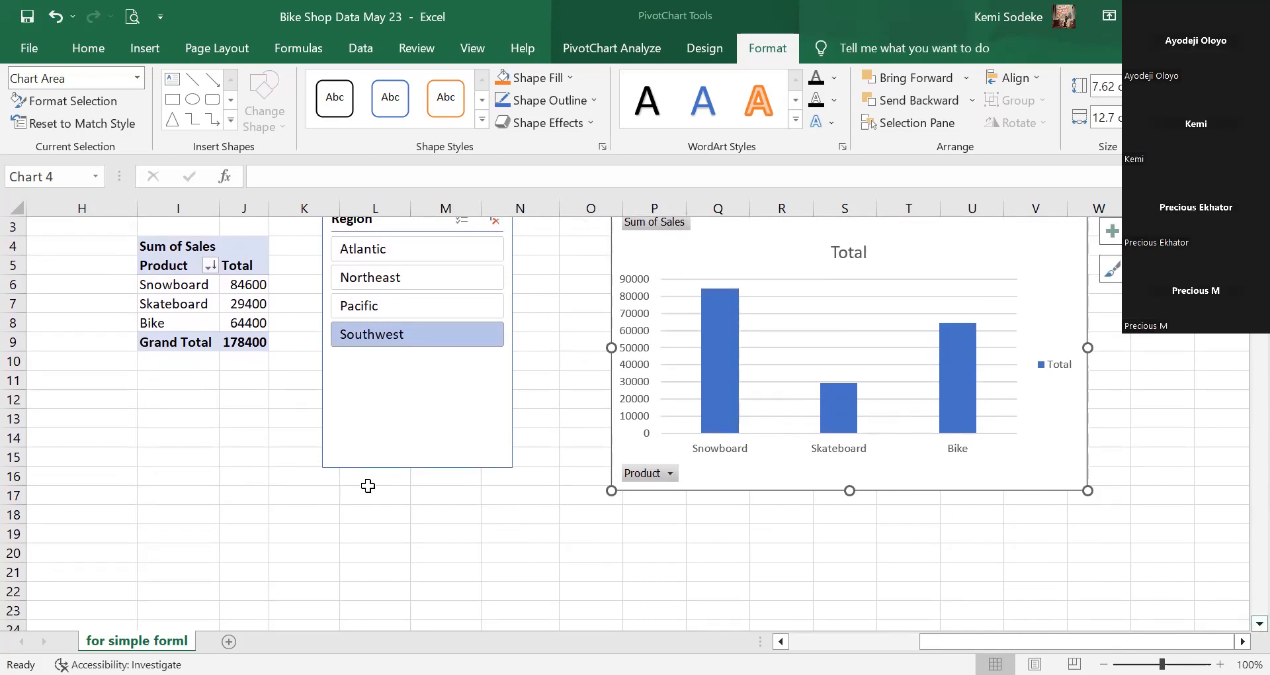
{"action": "scroll", "coordinate": [470, 269], "scroll_direction": "up", "scroll_amount": 1}
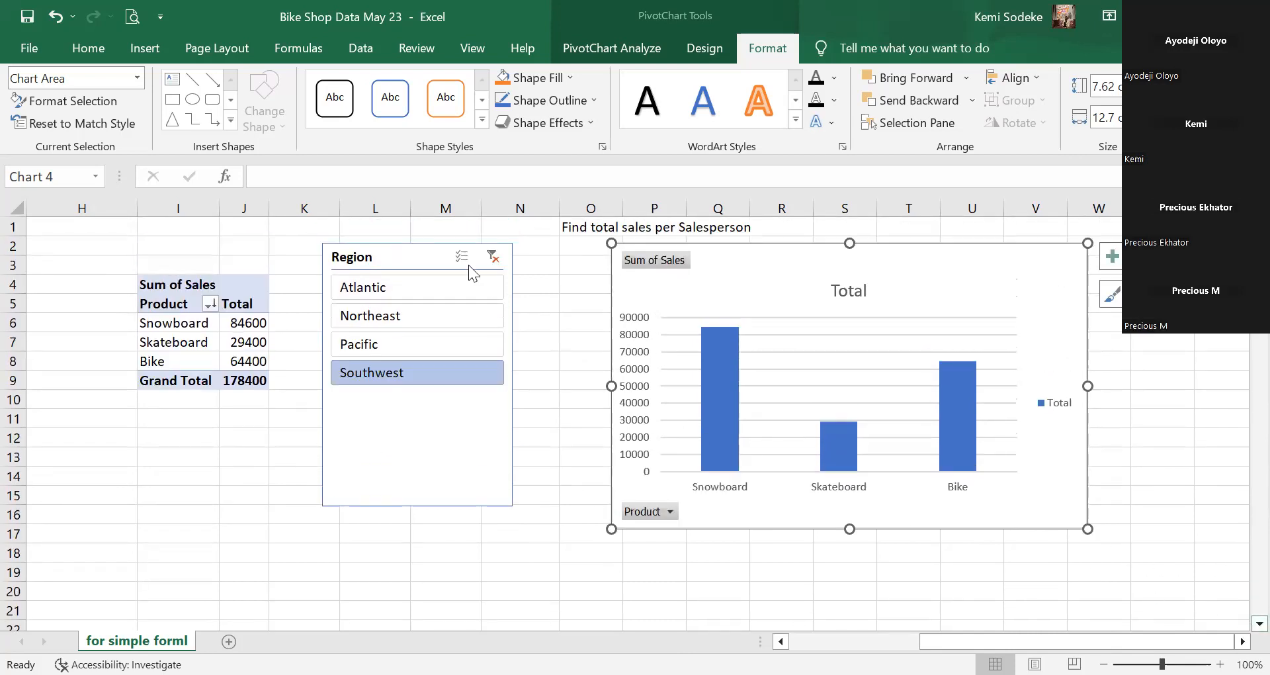
{"action": "left_click", "coordinate": [198, 342]}
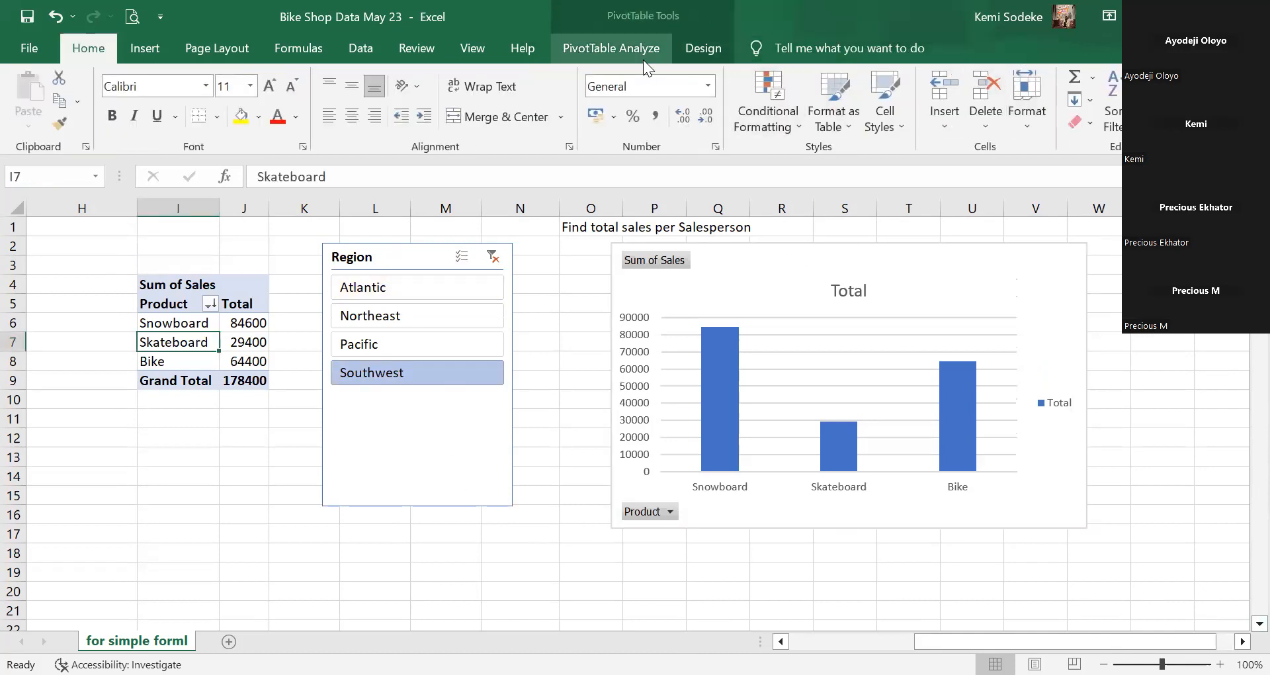
{"action": "left_click", "coordinate": [623, 47]}
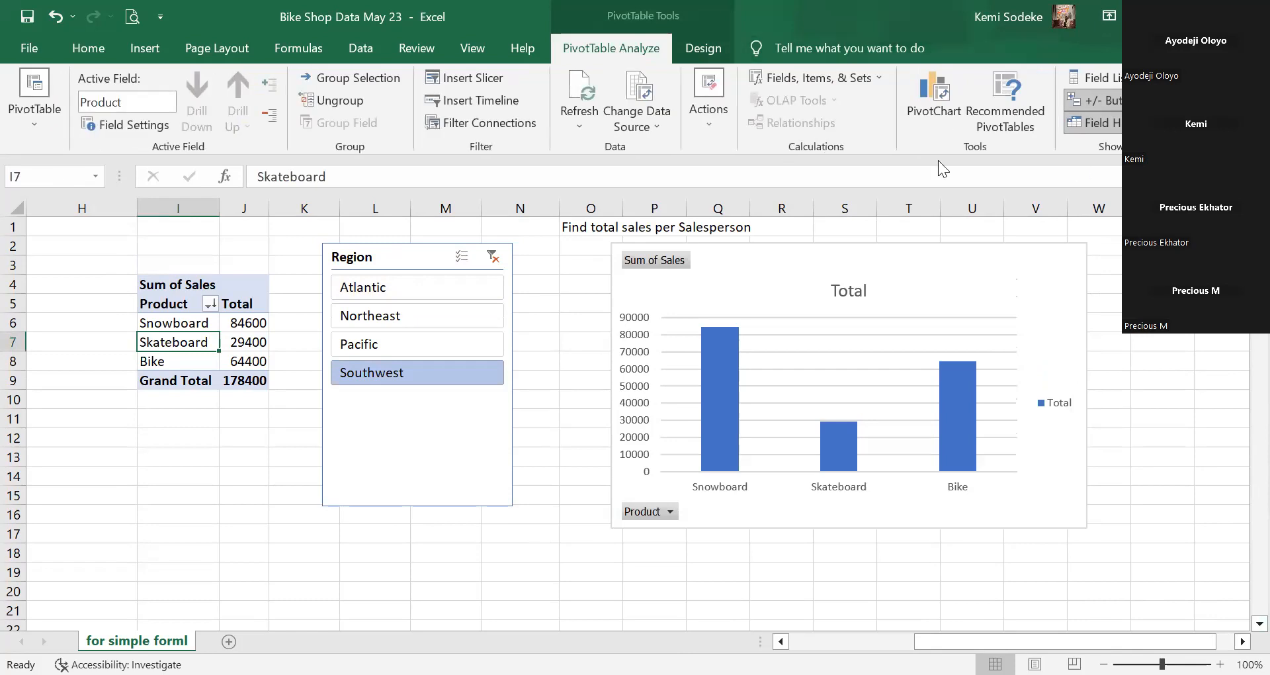
{"action": "left_click", "coordinate": [940, 94]}
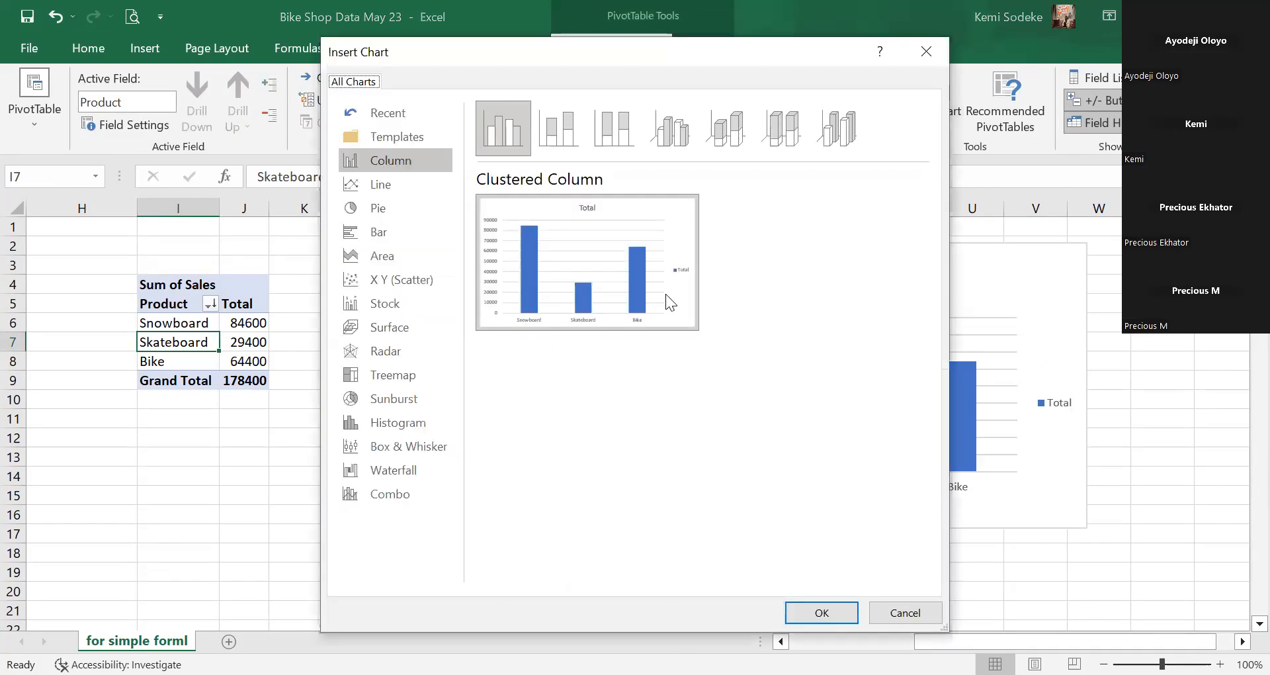
{"action": "left_click", "coordinate": [395, 211]}
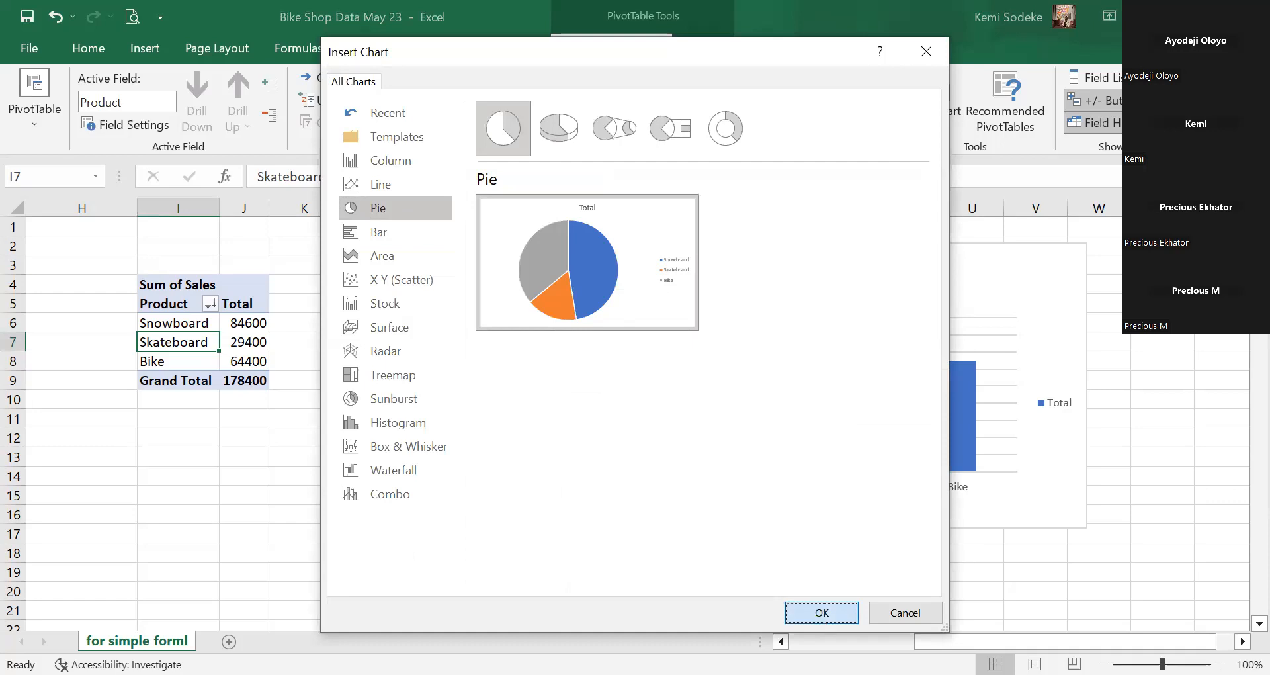
{"action": "left_click", "coordinate": [821, 612]}
{"action": "scroll", "coordinate": [708, 265], "scroll_direction": "down", "scroll_amount": 2}
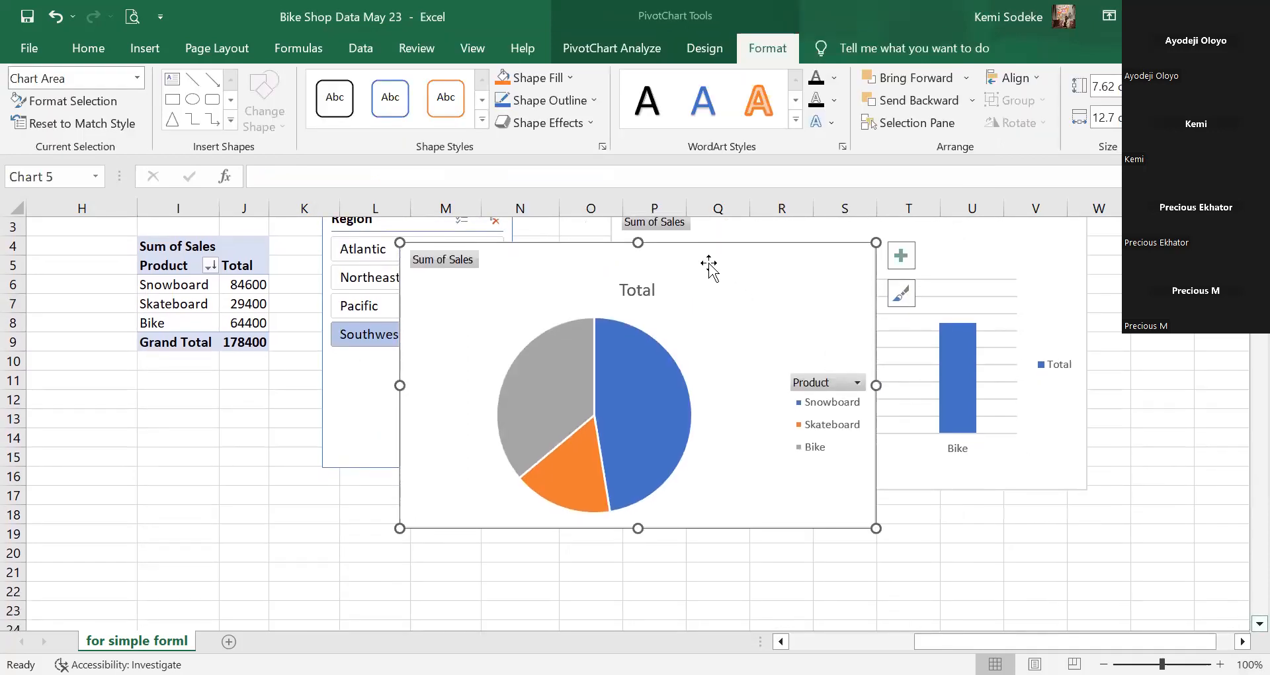
Move the pie chart down below the pivot table and Region slicer.
{"action": "left_click_drag", "start_coordinate": [708, 265], "coordinate": [527, 433]}
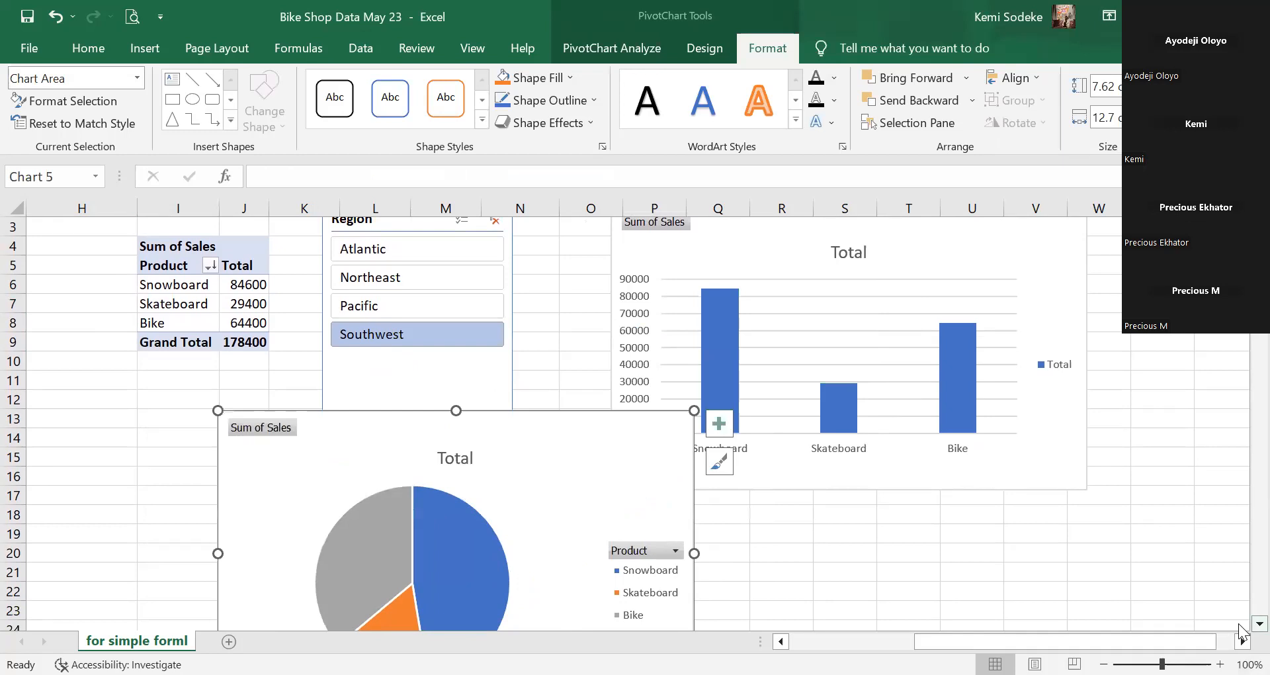
{"action": "scroll", "coordinate": [1241, 632], "scroll_direction": "down", "scroll_amount": 1}
{"action": "scroll", "coordinate": [1241, 625], "scroll_direction": "down", "scroll_amount": 2}
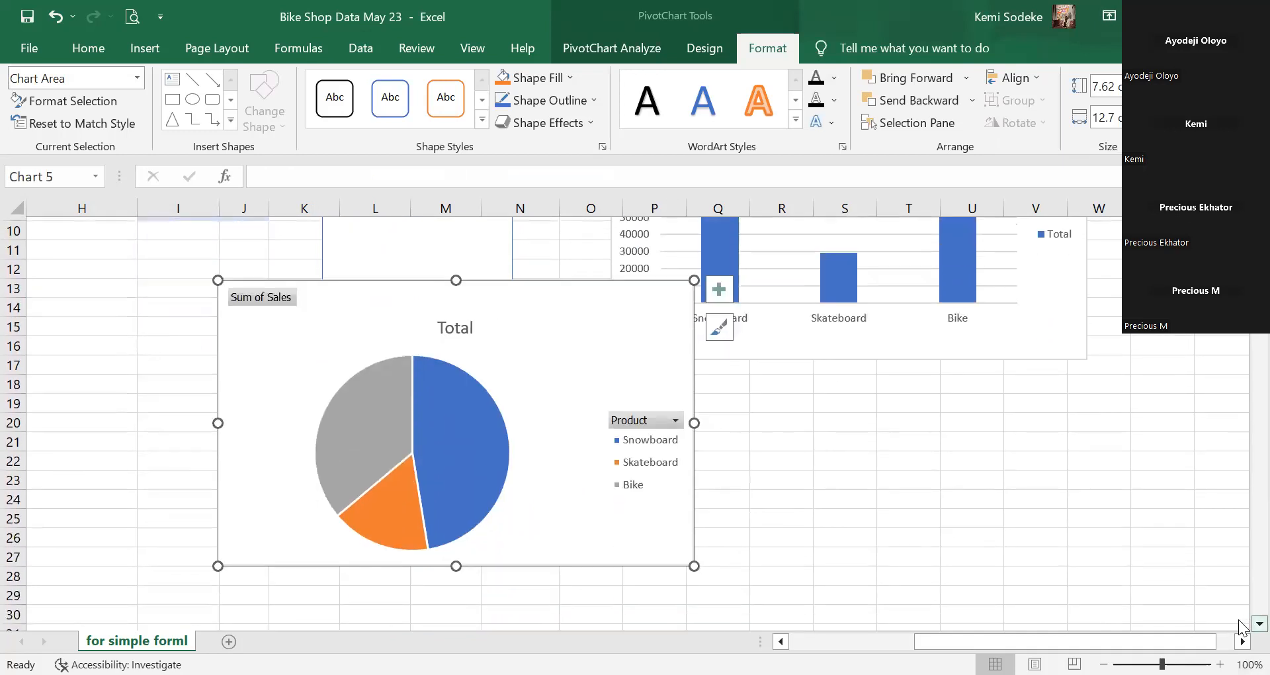
{"action": "left_click_drag", "start_coordinate": [527, 266], "coordinate": [538, 353]}
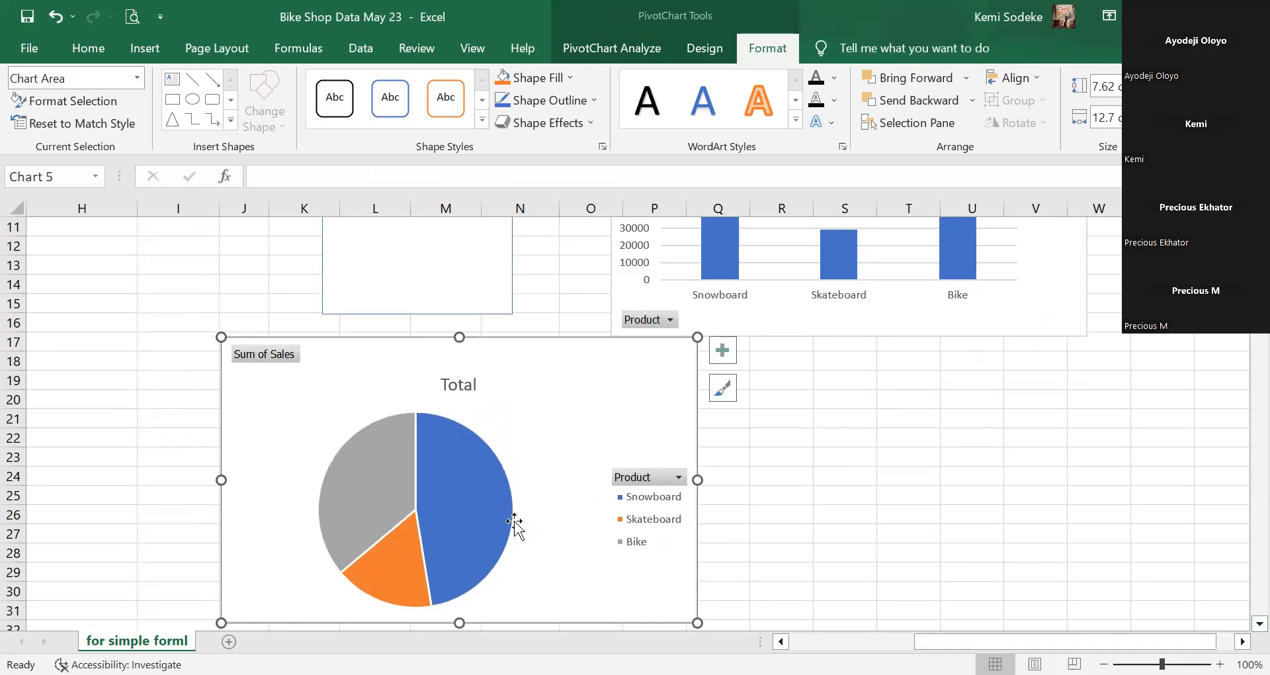
{"action": "scroll", "coordinate": [514, 521], "scroll_direction": "up", "scroll_amount": 1}
{"action": "scroll", "coordinate": [512, 490], "scroll_direction": "down", "scroll_amount": 2}
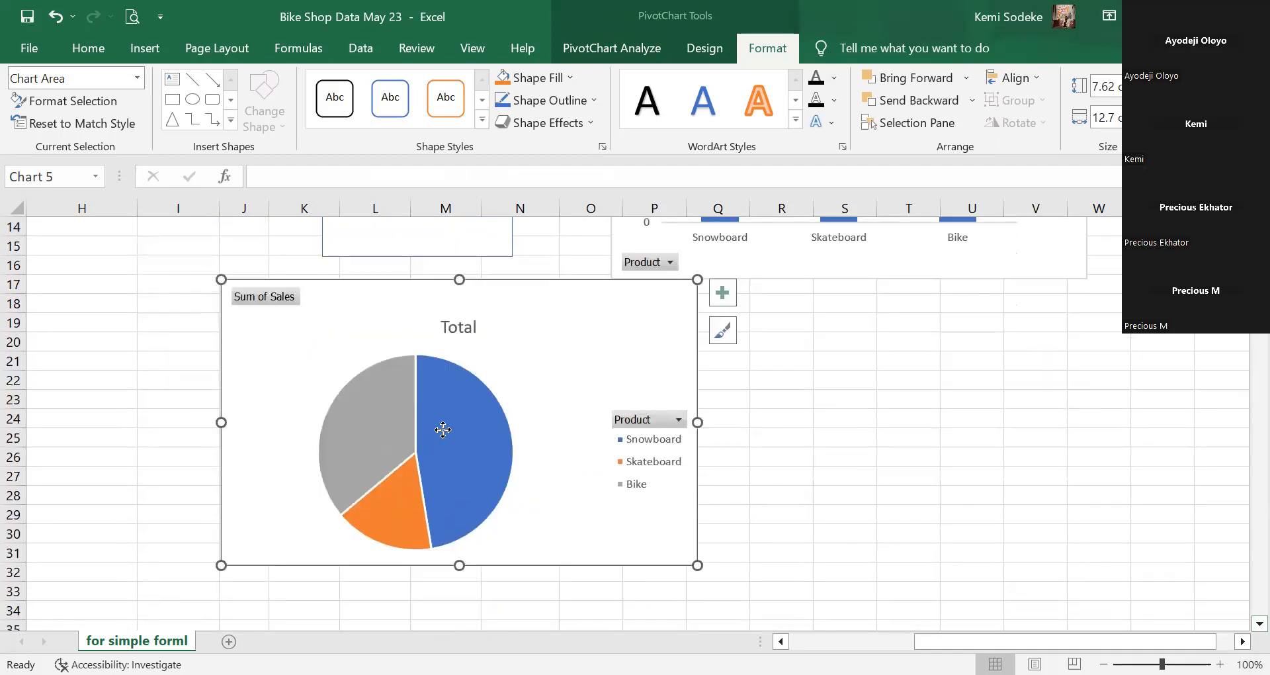
Apply the third gradient chart style with percentage labels: Snowboard 47%, Skateboard 17%, Bike 36%.
{"action": "left_click", "coordinate": [439, 428]}
{"action": "left_click", "coordinate": [724, 329]}
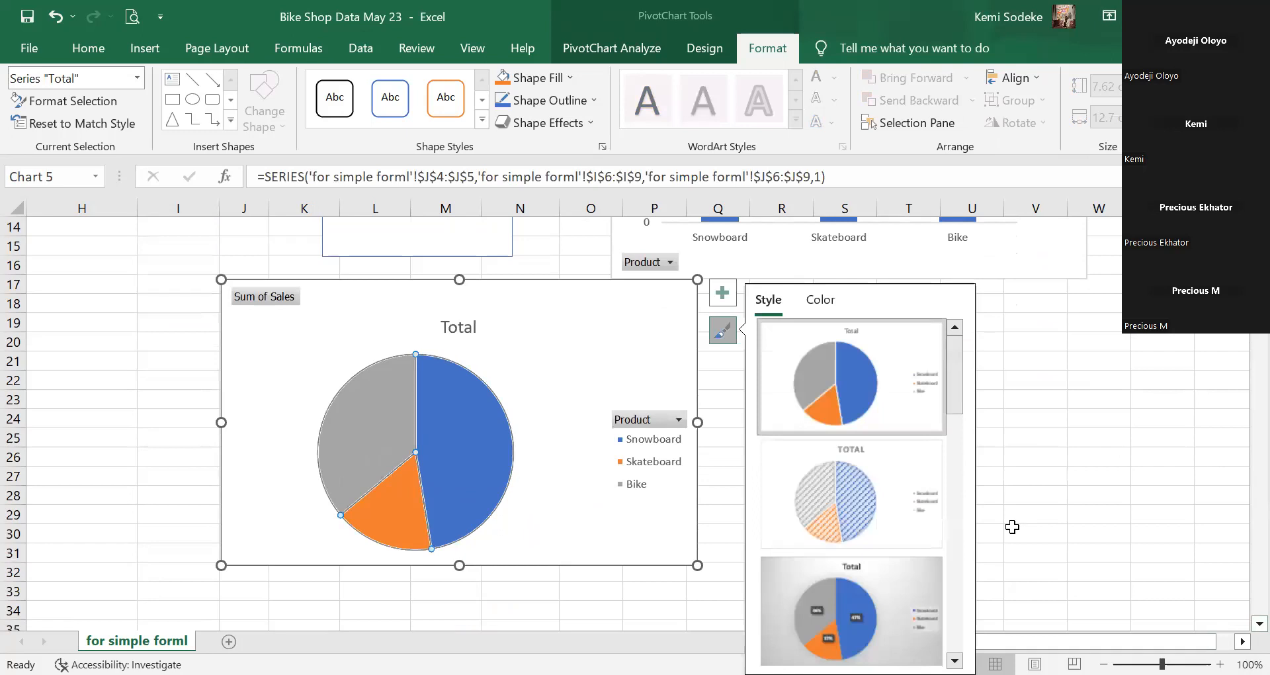
{"action": "left_click", "coordinate": [865, 596]}
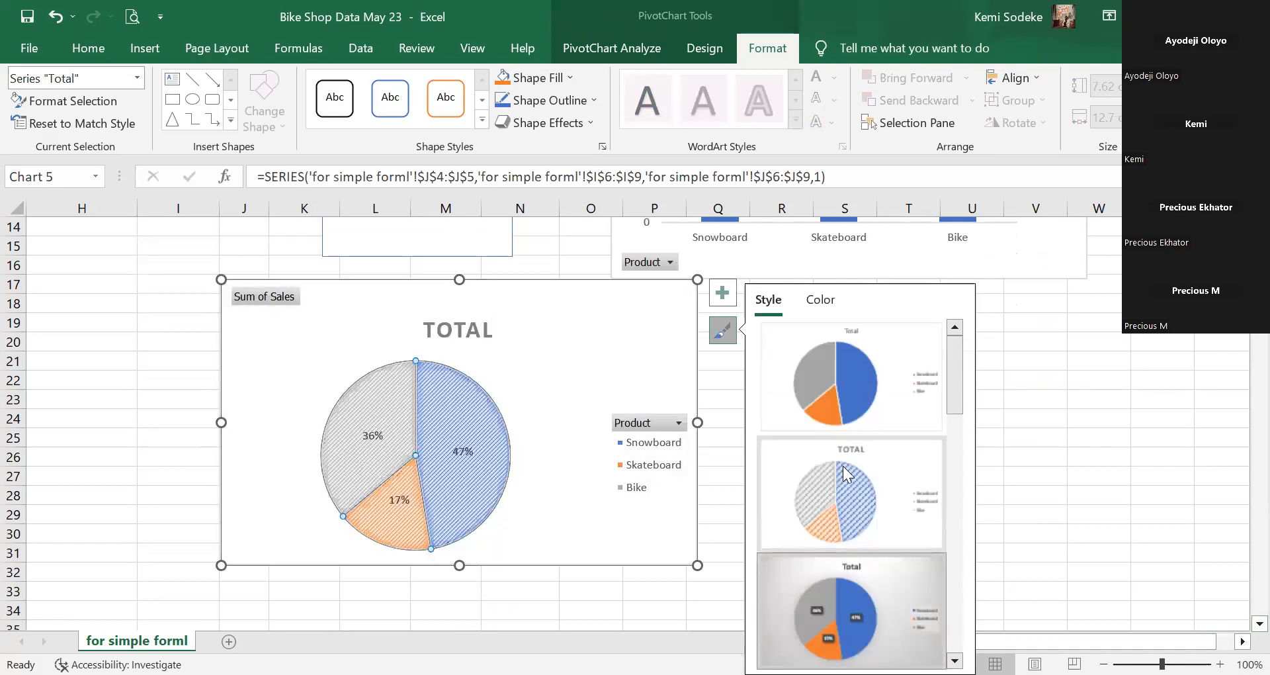
{"action": "left_click", "coordinate": [1078, 420]}
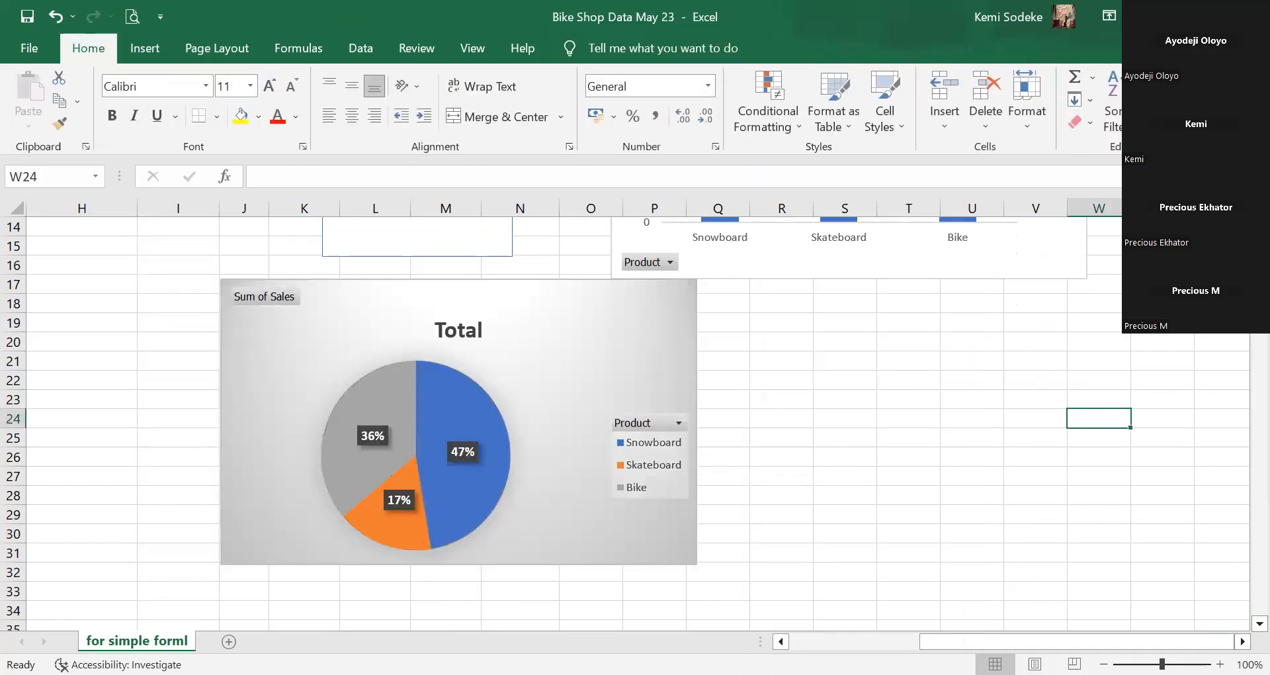
{"action": "scroll", "coordinate": [172, 278], "scroll_direction": "up", "scroll_amount": 3}
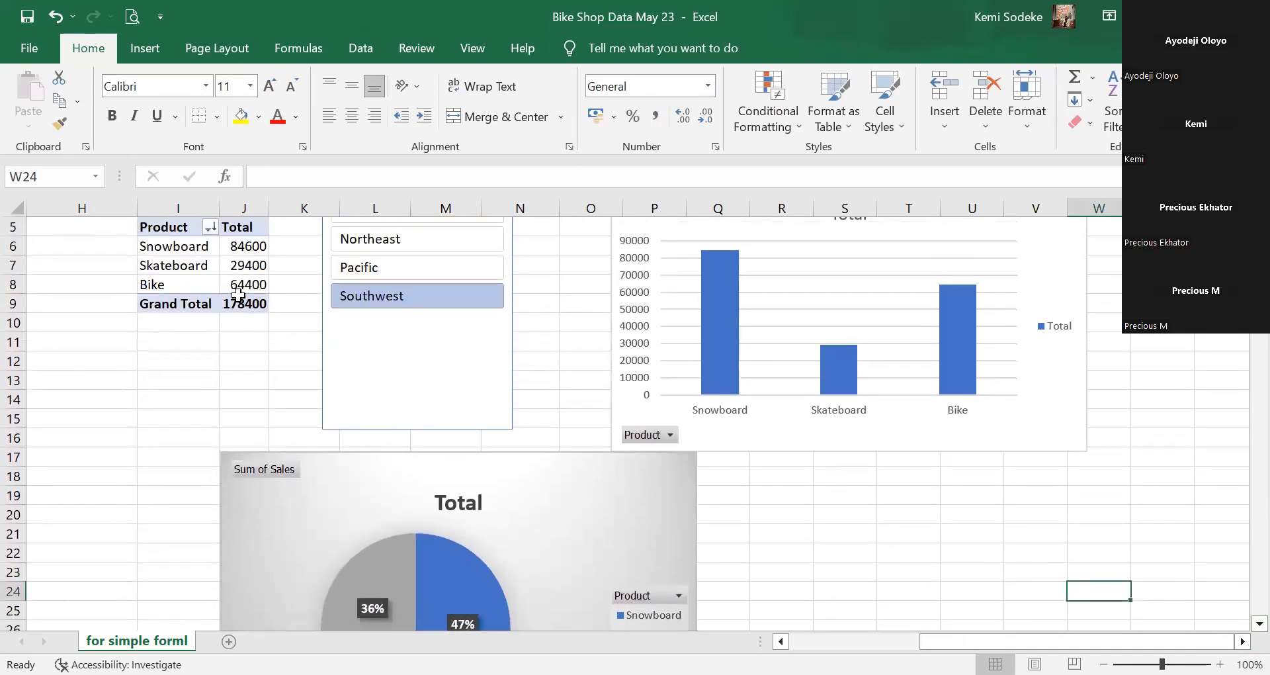
Switch the Region slicer to Pacific: Snowboard 26100, Skateboard 67100, Bike 71200, total 164400.
{"action": "left_click", "coordinate": [176, 251]}
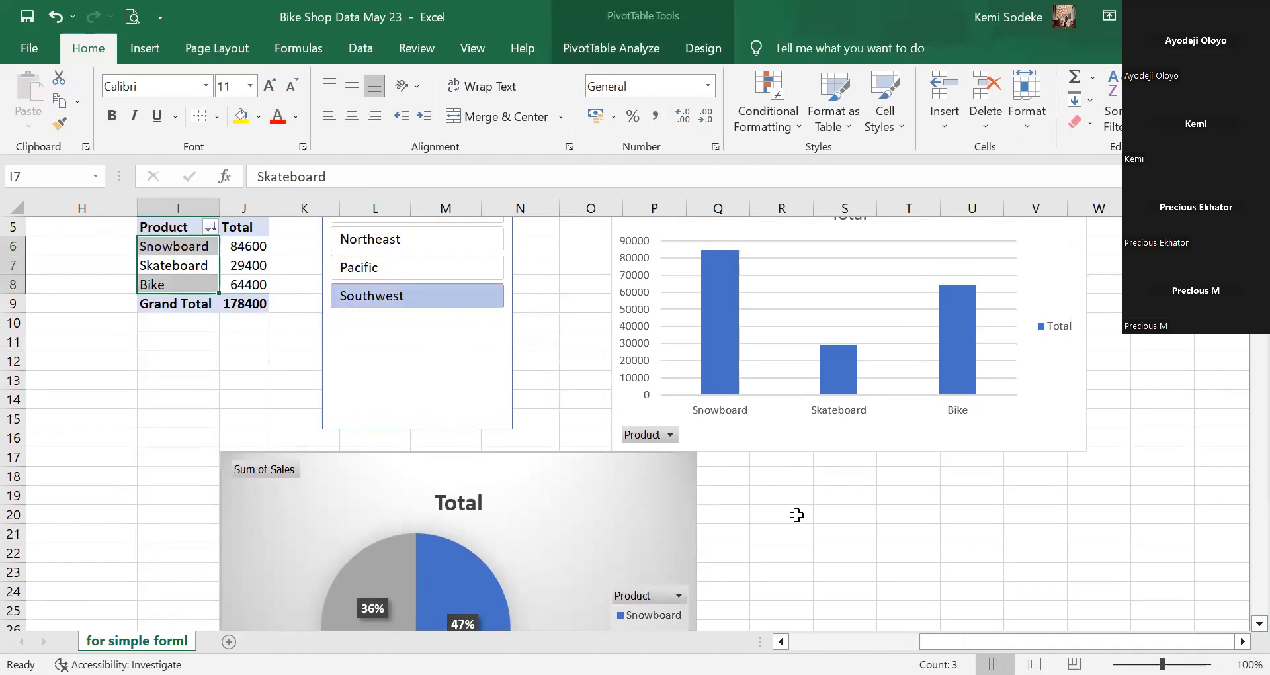
{"action": "scroll", "coordinate": [802, 502], "scroll_direction": "down", "scroll_amount": 2}
{"action": "scroll", "coordinate": [539, 335], "scroll_direction": "up", "scroll_amount": 2}
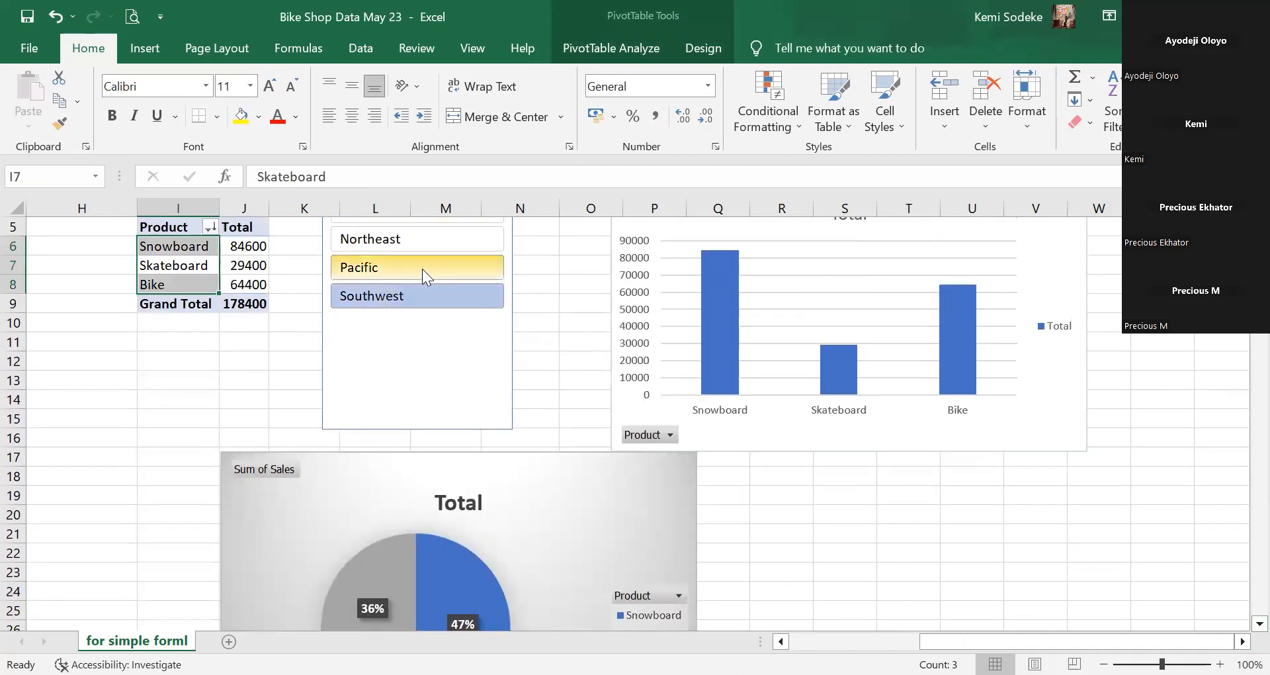
{"action": "scroll", "coordinate": [1242, 632], "scroll_direction": "down", "scroll_amount": 2}
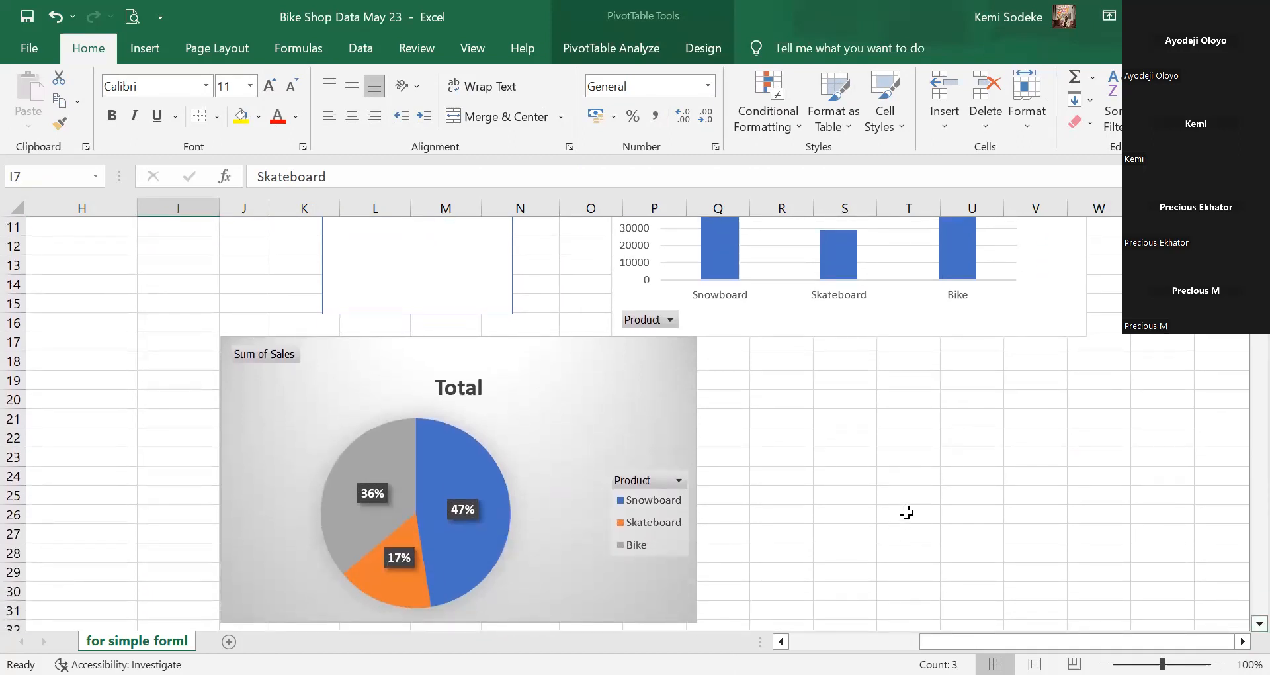
{"action": "scroll", "coordinate": [538, 477], "scroll_direction": "down", "scroll_amount": 2}
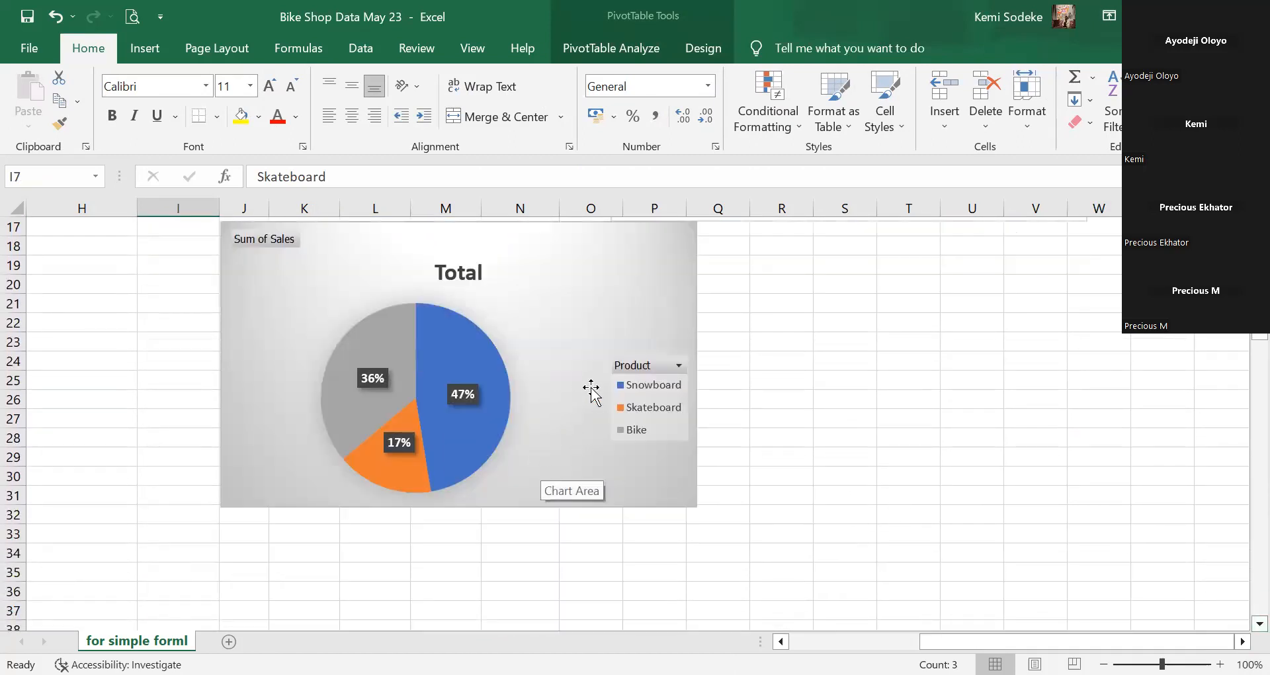
{"action": "scroll", "coordinate": [563, 357], "scroll_direction": "up", "scroll_amount": 2}
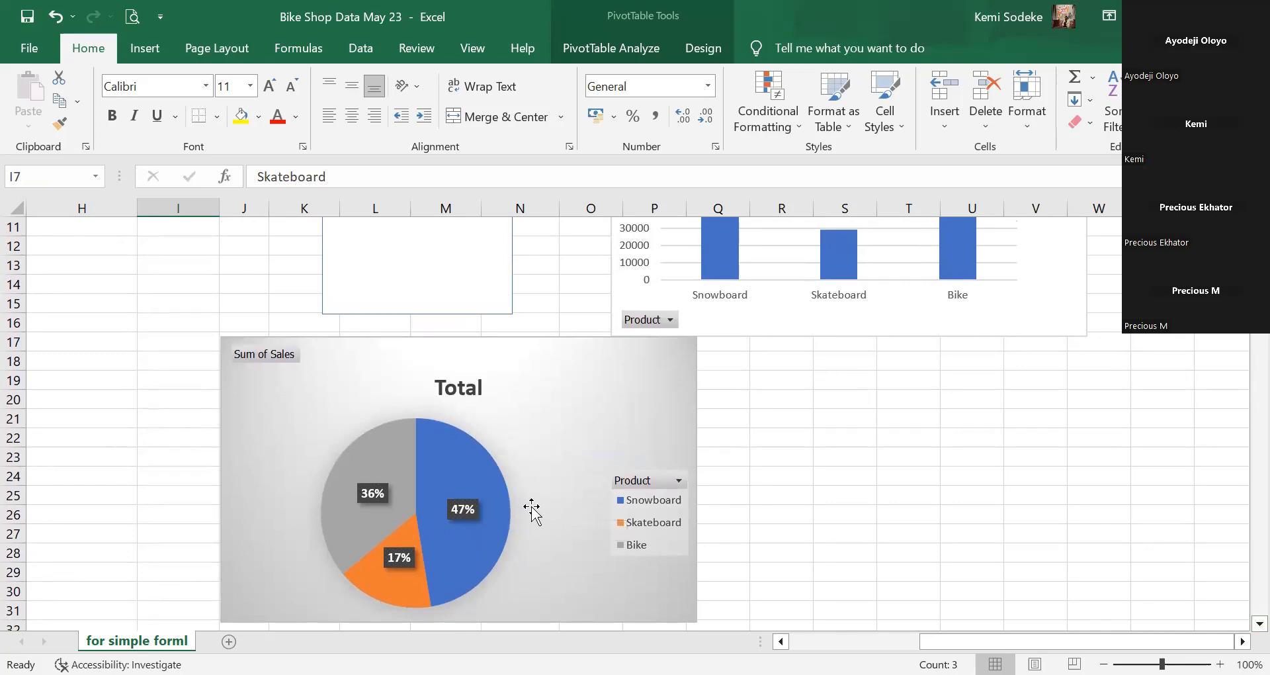
{"action": "scroll", "coordinate": [557, 473], "scroll_direction": "up", "scroll_amount": 3}
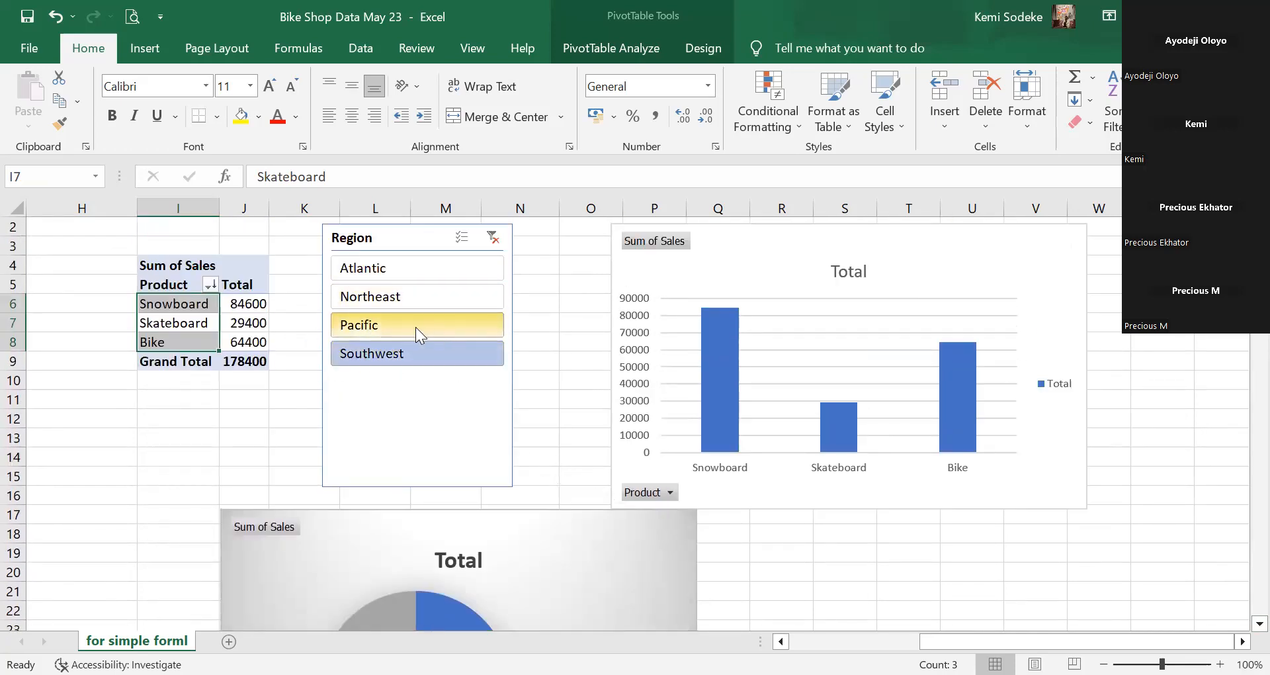
{"action": "left_click", "coordinate": [437, 327]}
{"action": "scroll", "coordinate": [740, 485], "scroll_direction": "down", "scroll_amount": 4}
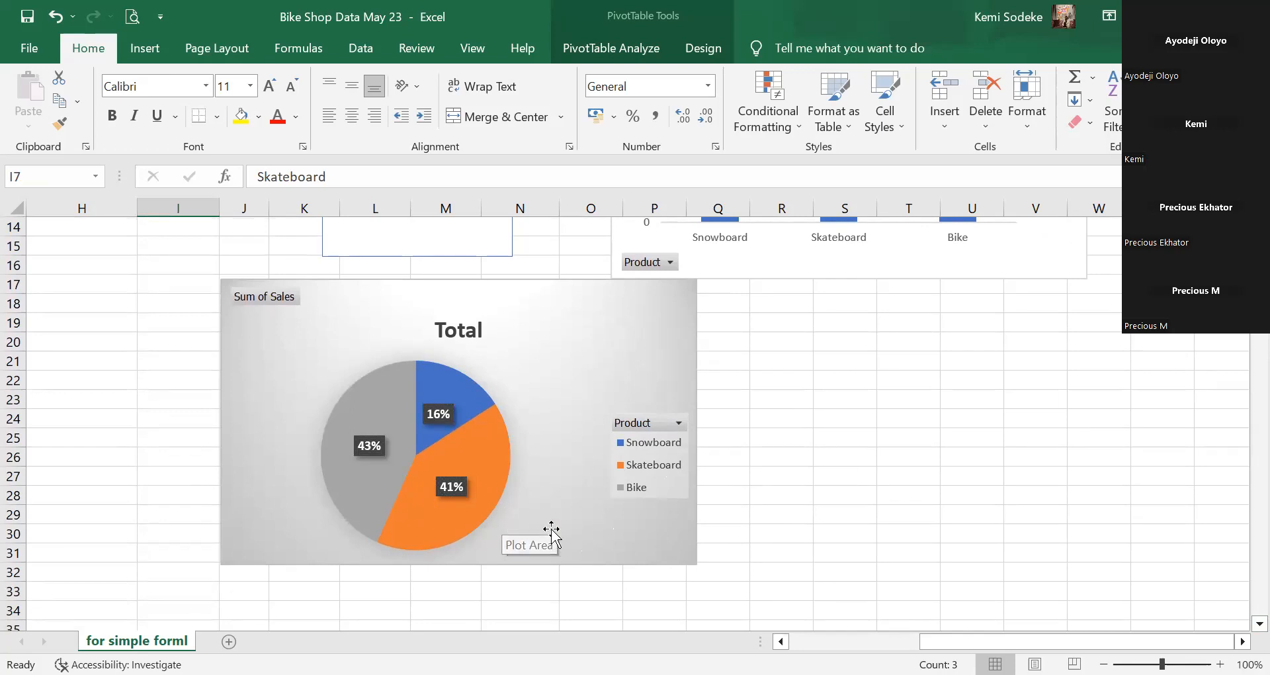
{"action": "scroll", "coordinate": [708, 498], "scroll_direction": "up", "scroll_amount": 5}
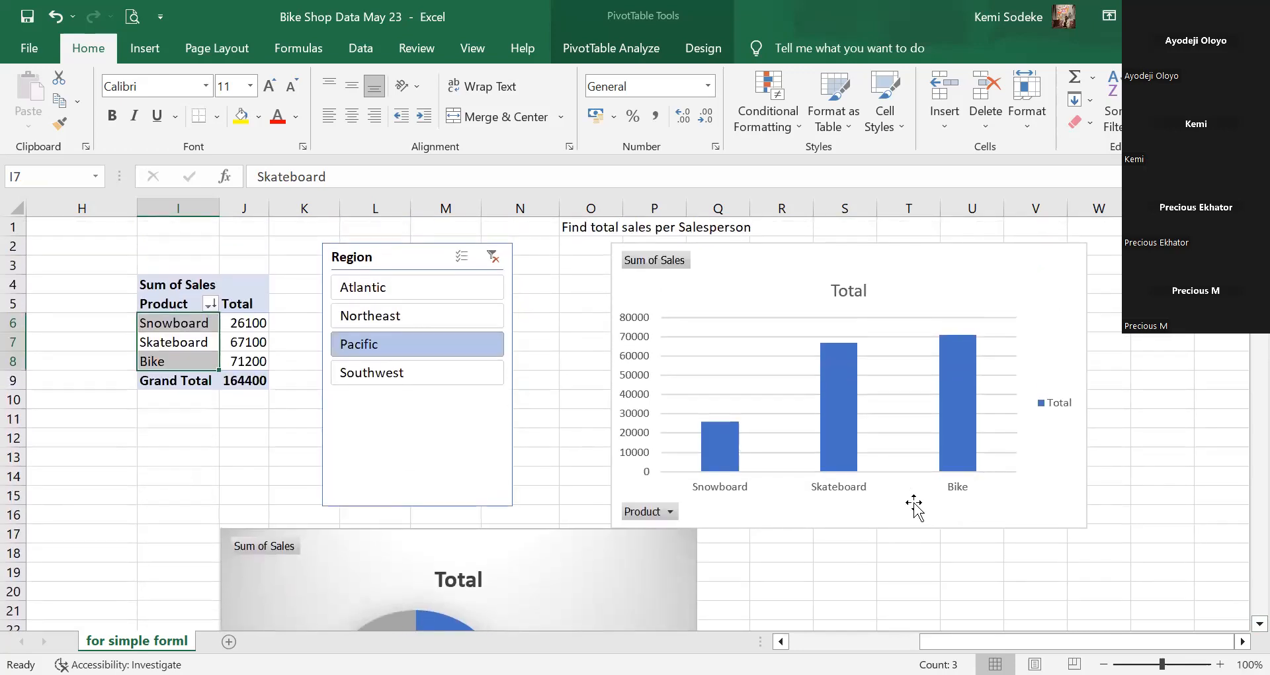
{"action": "scroll", "coordinate": [635, 410], "scroll_direction": "left", "scroll_amount": 5}
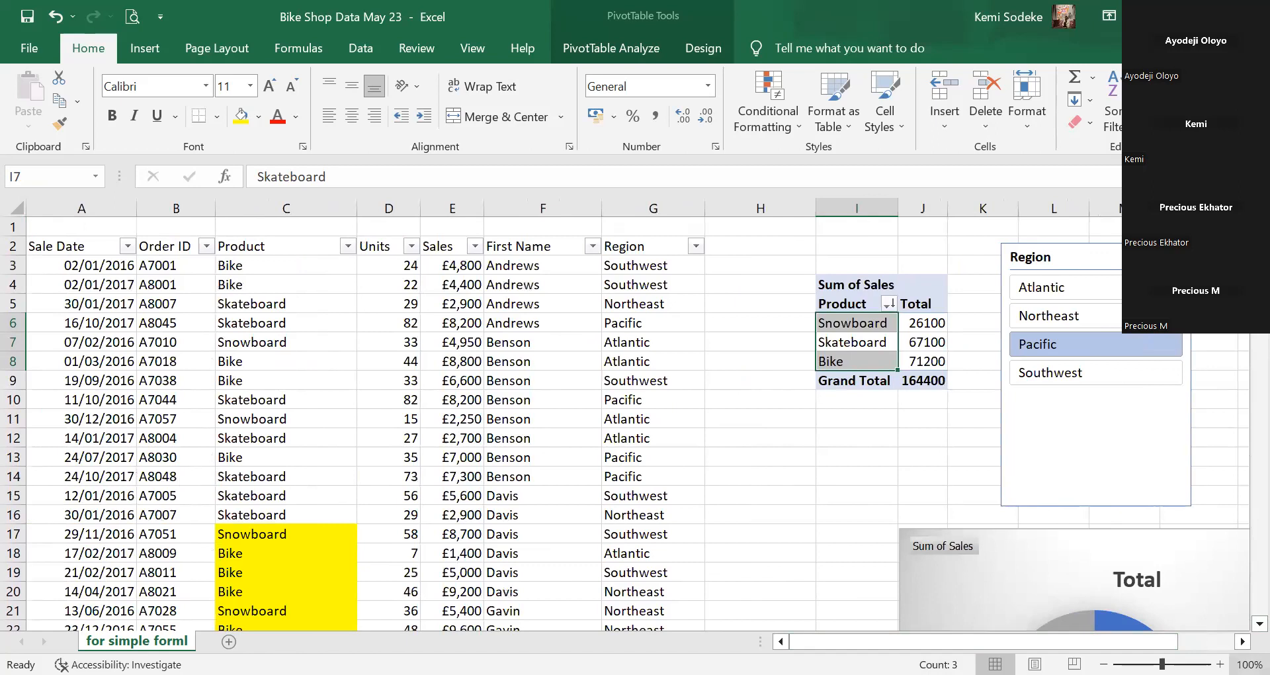
{"action": "scroll", "coordinate": [635, 410], "scroll_direction": "right", "scroll_amount": 1}
{"action": "scroll", "coordinate": [702, 513], "scroll_direction": "right", "scroll_amount": 6}
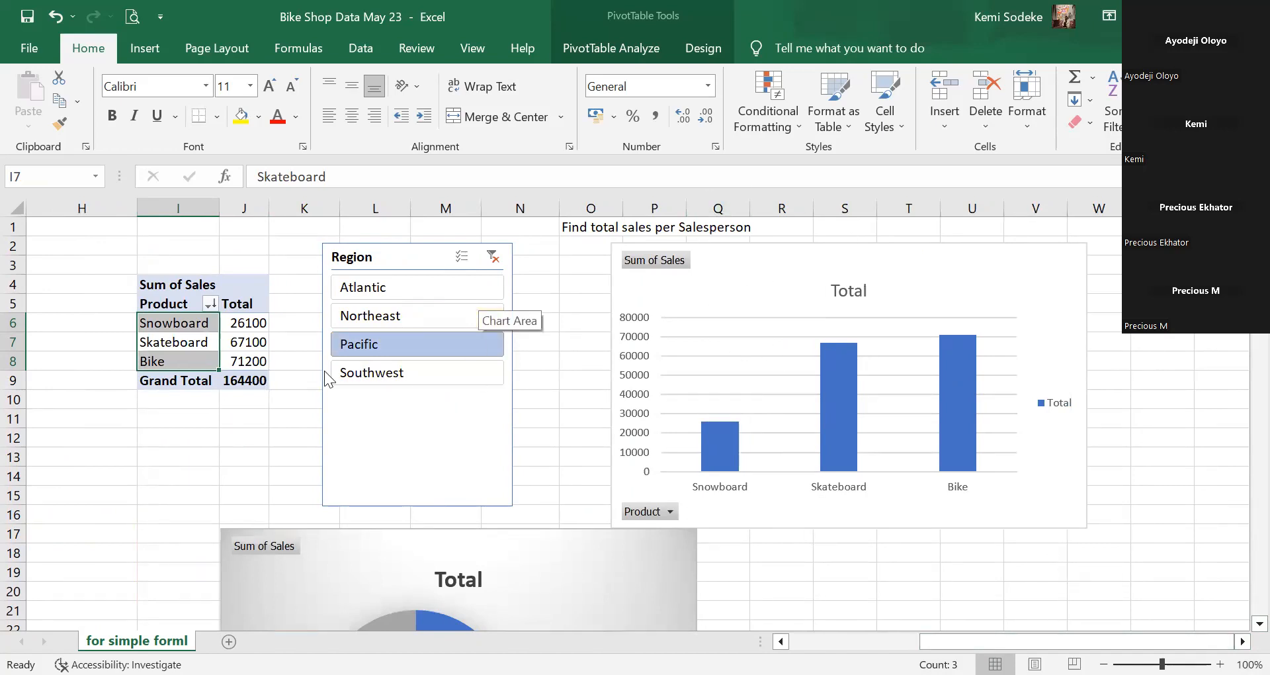
{"action": "left_click", "coordinate": [786, 577]}
{"action": "scroll", "coordinate": [840, 532], "scroll_direction": "down", "scroll_amount": 1}
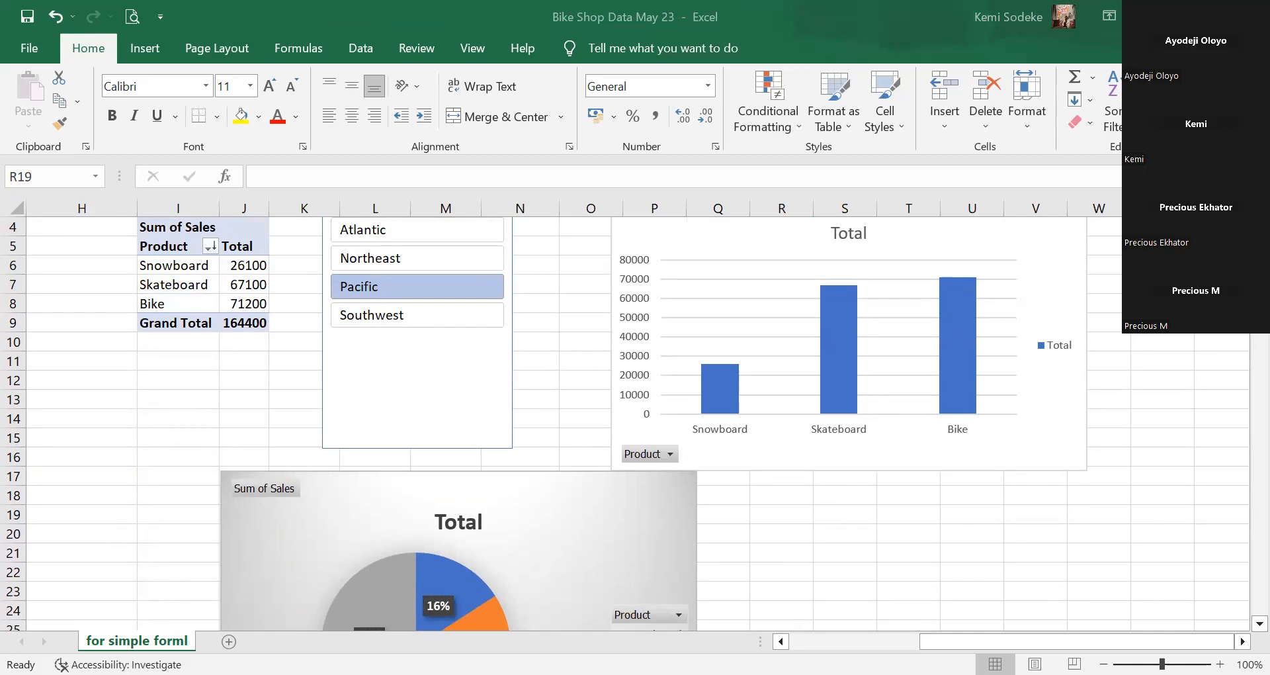
{"action": "left_click", "coordinate": [818, 578]}
{"action": "left_click", "coordinate": [534, 340]}
{"action": "scroll", "coordinate": [573, 291], "scroll_direction": "up", "scroll_amount": 1}
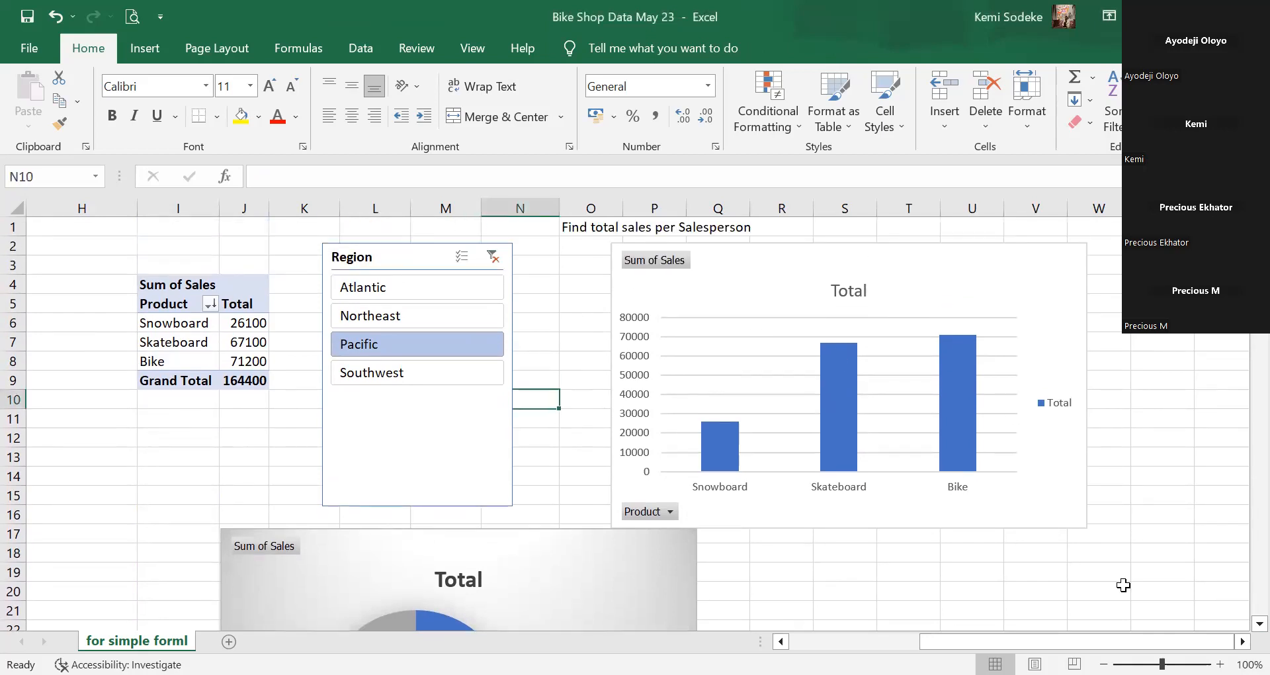
{"action": "scroll", "coordinate": [638, 424], "scroll_direction": "left", "scroll_amount": 5}
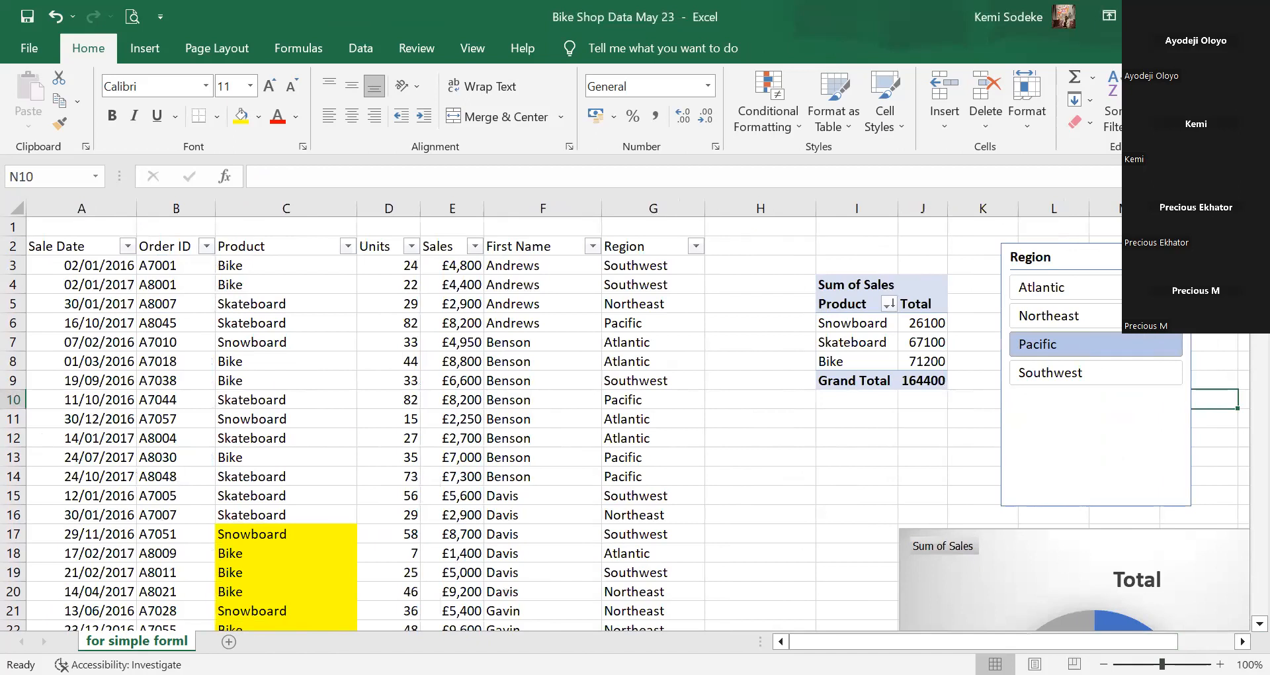
{"action": "scroll", "coordinate": [638, 423], "scroll_direction": "right", "scroll_amount": 5}
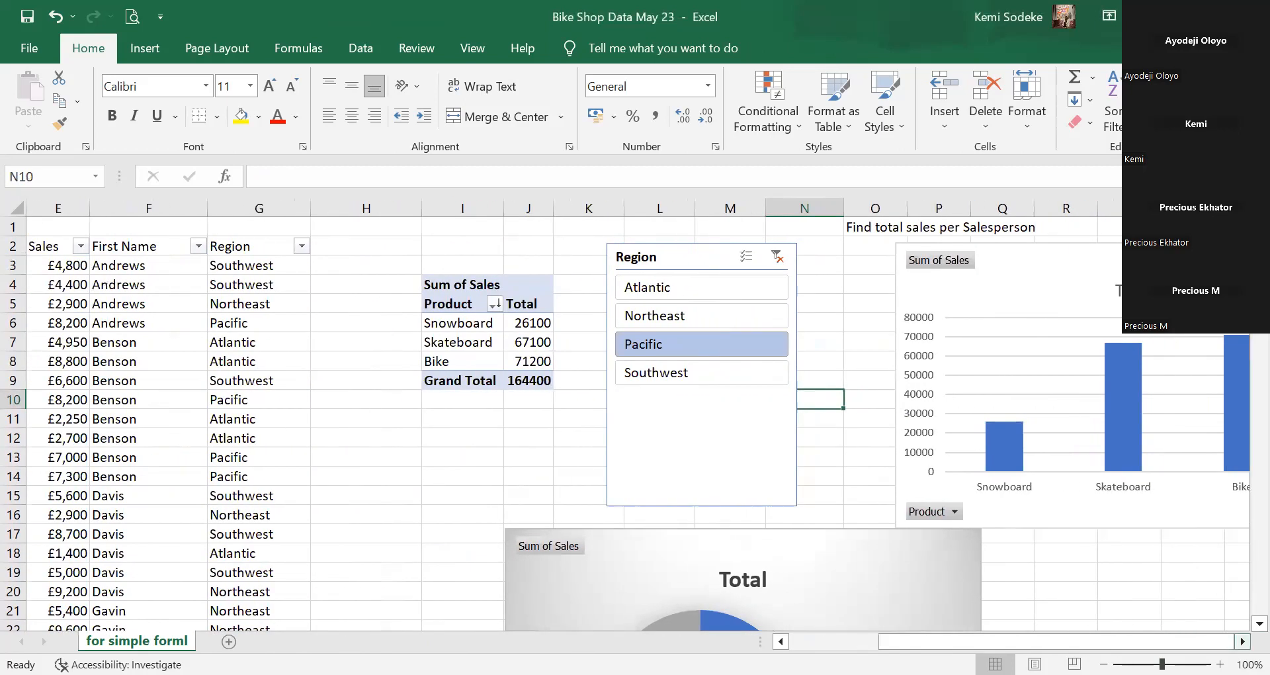
{"action": "scroll", "coordinate": [638, 423], "scroll_direction": "right", "scroll_amount": 2}
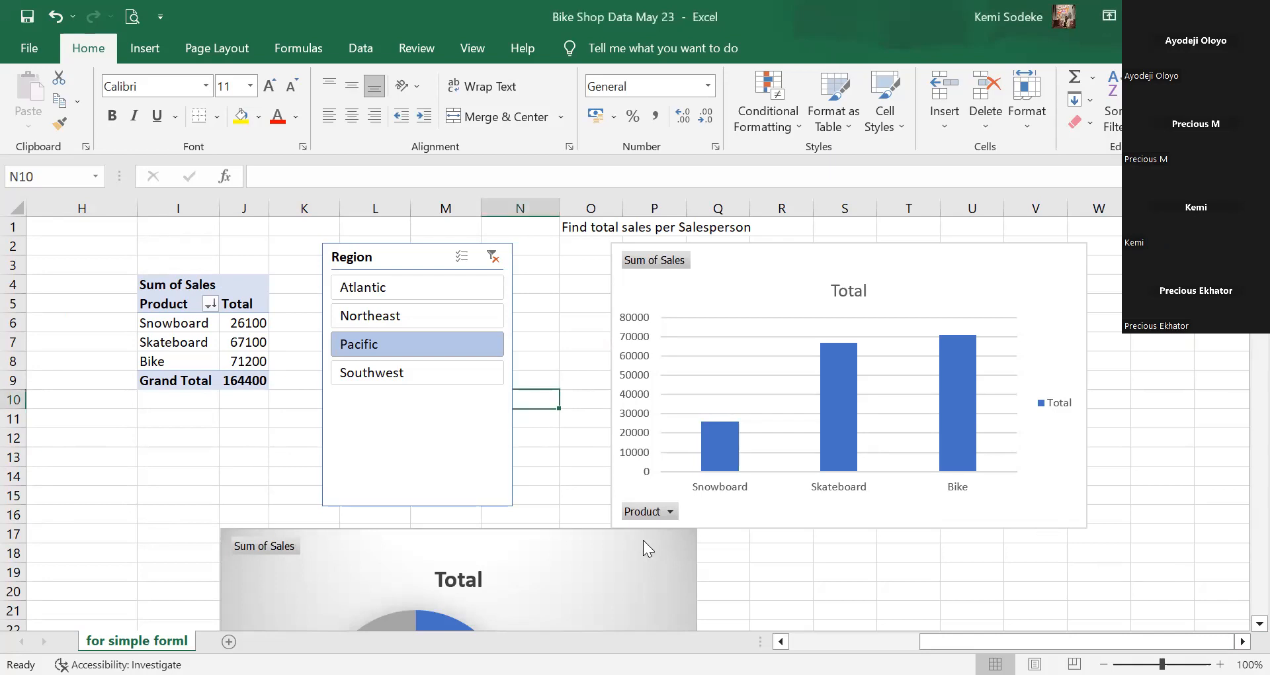
{"action": "left_click", "coordinate": [1259, 624]}
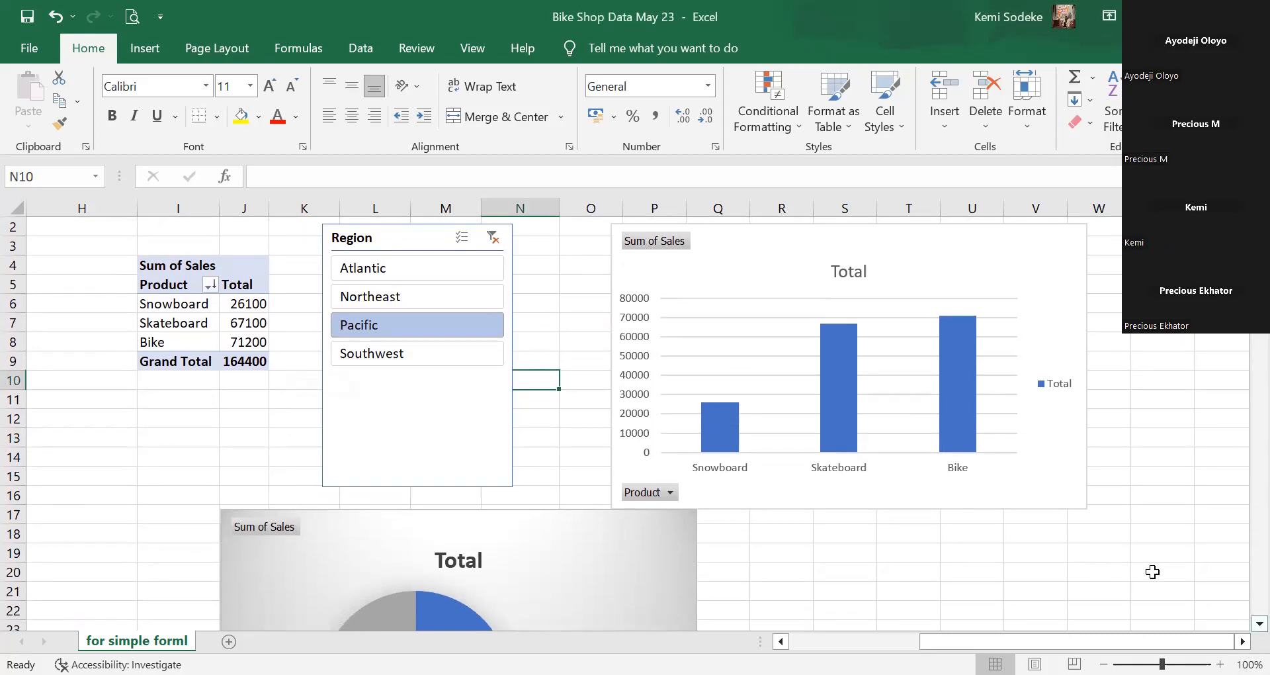
{"action": "left_click", "coordinate": [1163, 342]}
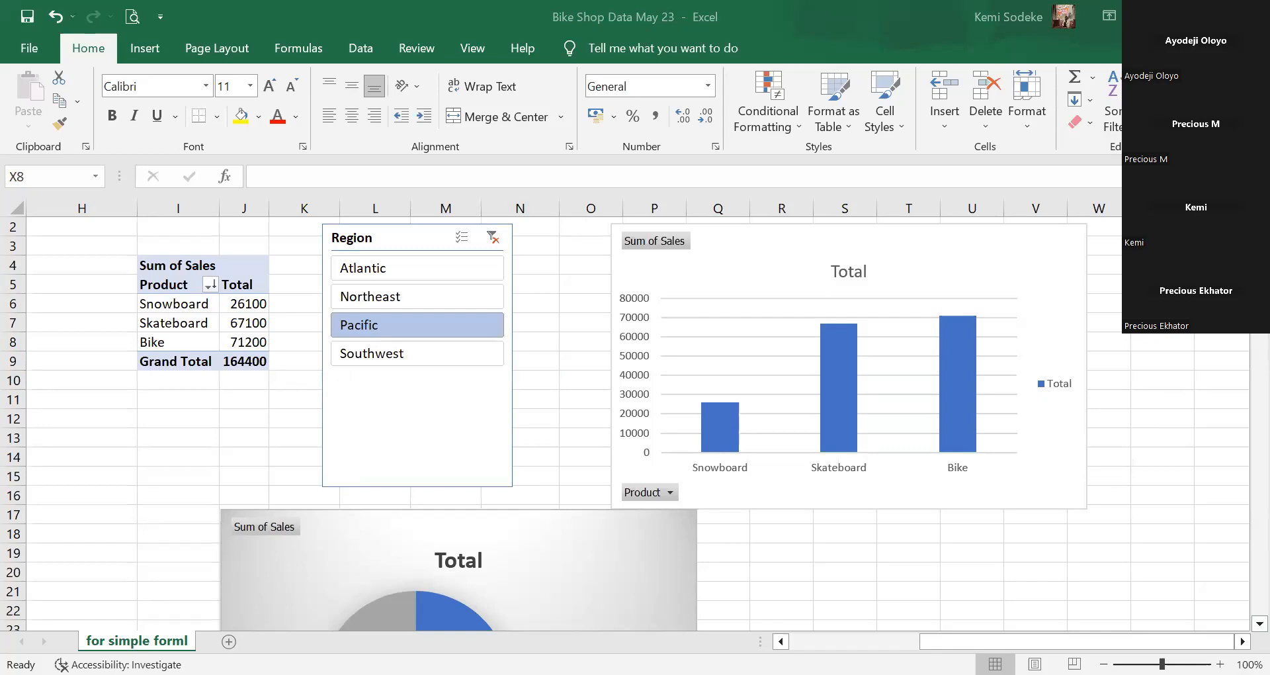
{"action": "key", "text": "alt+Tab"}
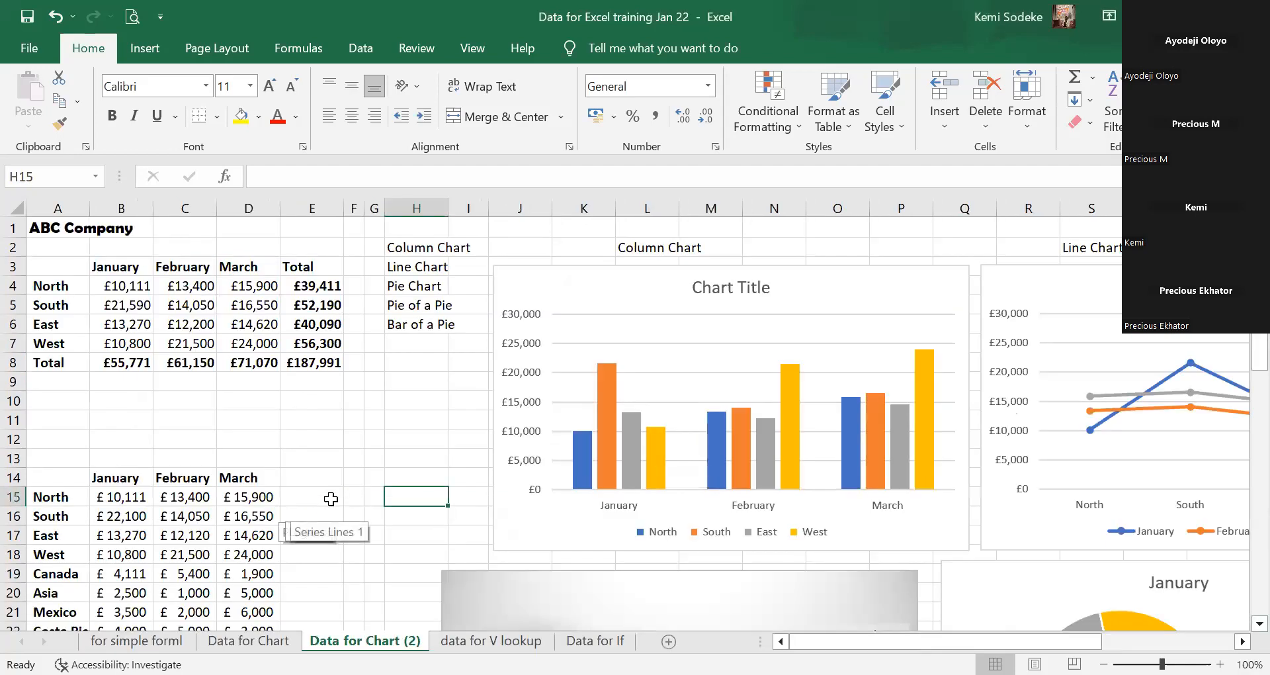
Browse the Data for Chart (2) charts, then open the Data for Chart sheet of ABC Company sales.
{"action": "left_click", "coordinate": [336, 462]}
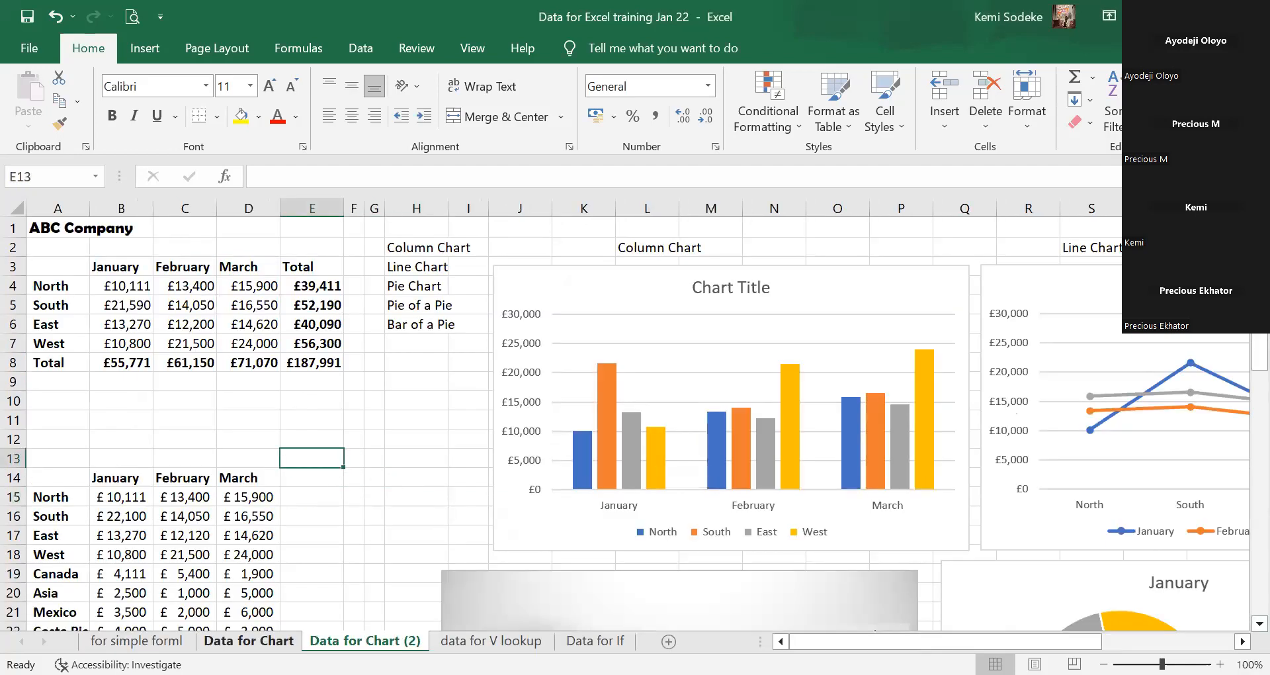
{"action": "left_click", "coordinate": [264, 639]}
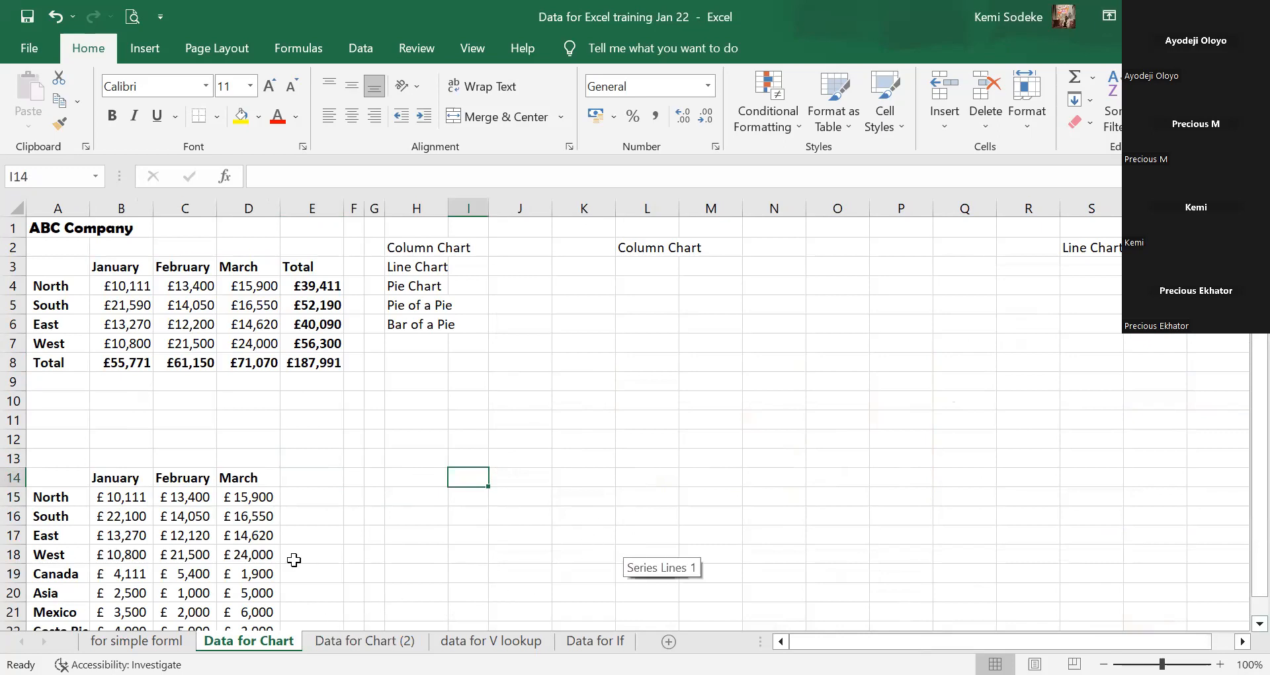
{"action": "left_click", "coordinate": [371, 630]}
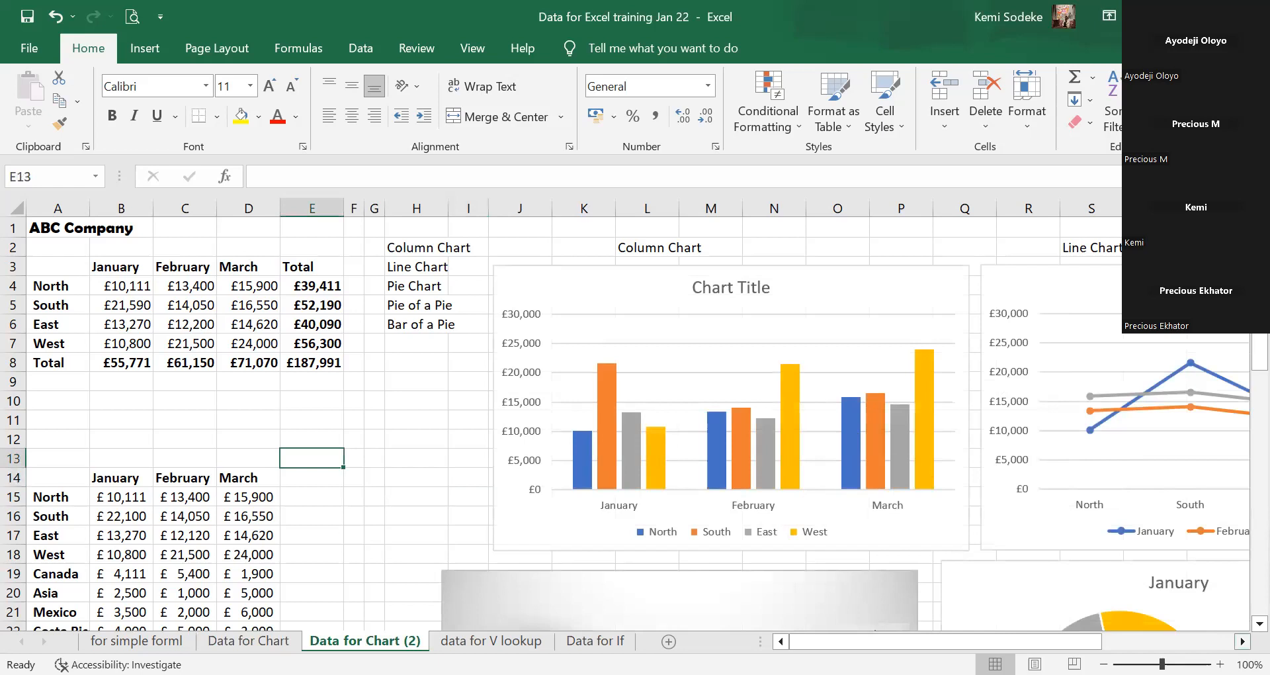
{"action": "left_click", "coordinate": [1243, 641]}
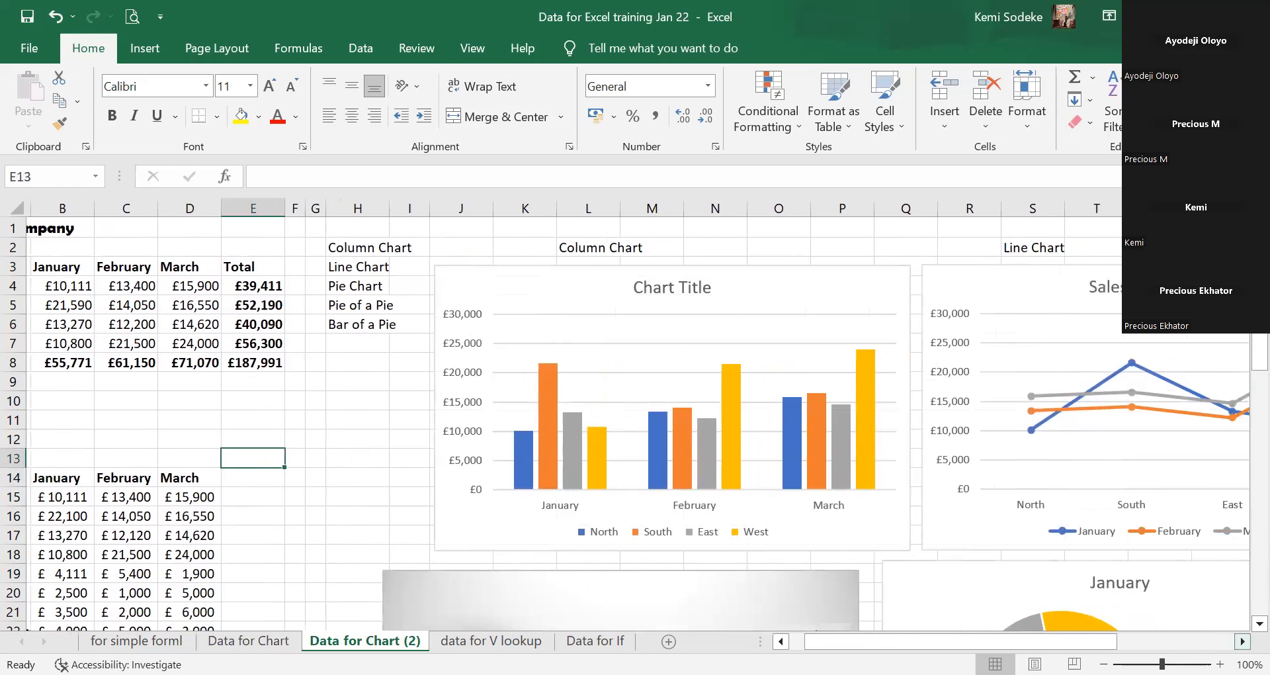
{"action": "left_click", "coordinate": [1242, 641]}
{"action": "left_click", "coordinate": [1242, 641]}
{"action": "left_click", "coordinate": [1242, 641]}
{"action": "scroll", "coordinate": [719, 400], "scroll_direction": "down", "scroll_amount": 6}
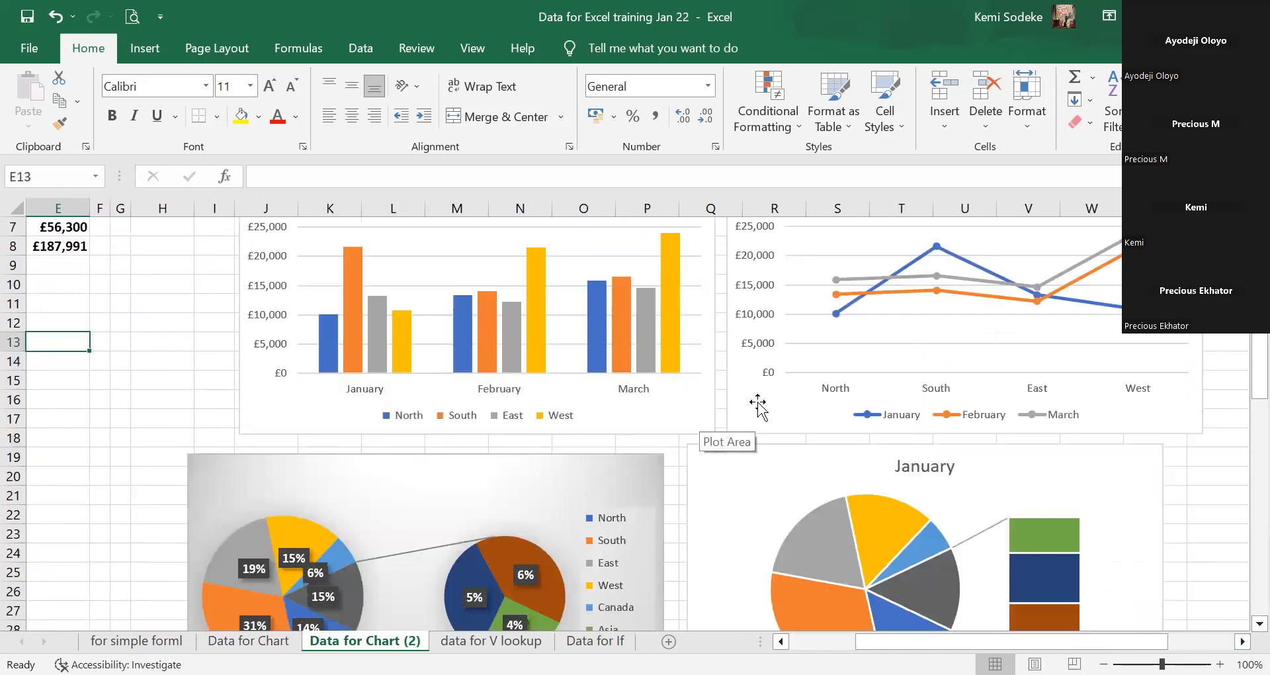
{"action": "scroll", "coordinate": [754, 404], "scroll_direction": "up", "scroll_amount": 4}
{"action": "scroll", "coordinate": [755, 404], "scroll_direction": "up", "scroll_amount": 2}
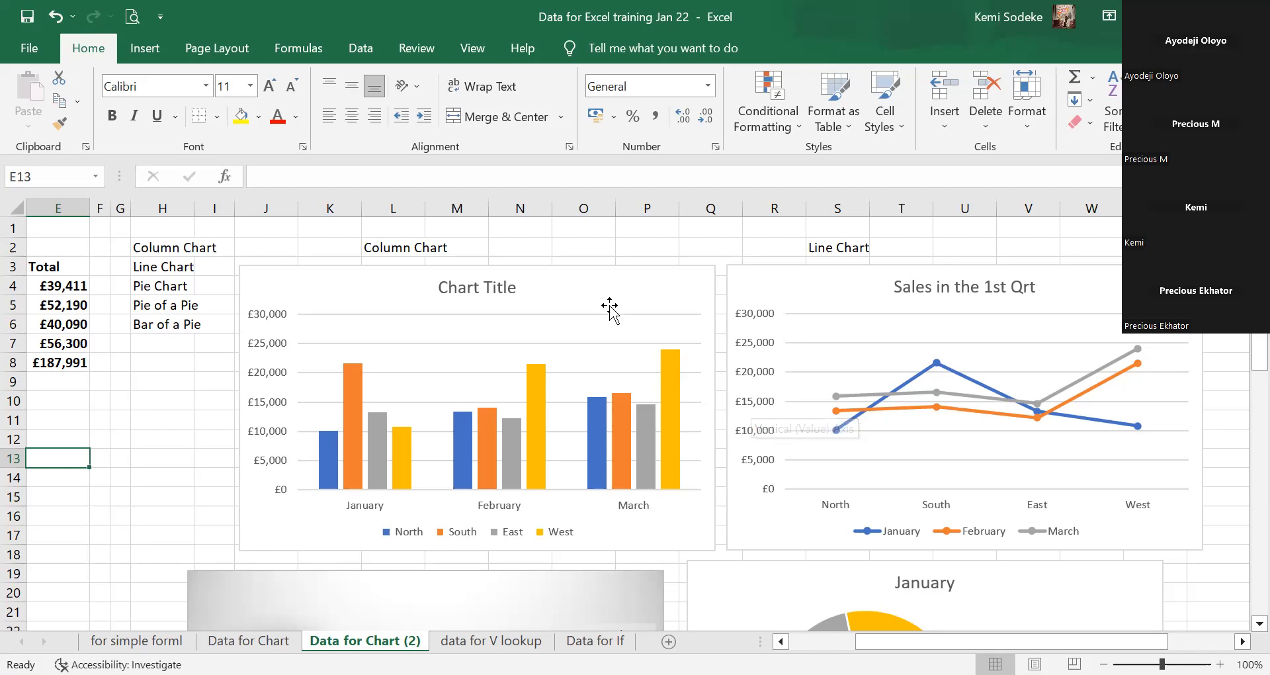
{"action": "left_click", "coordinate": [782, 641]}
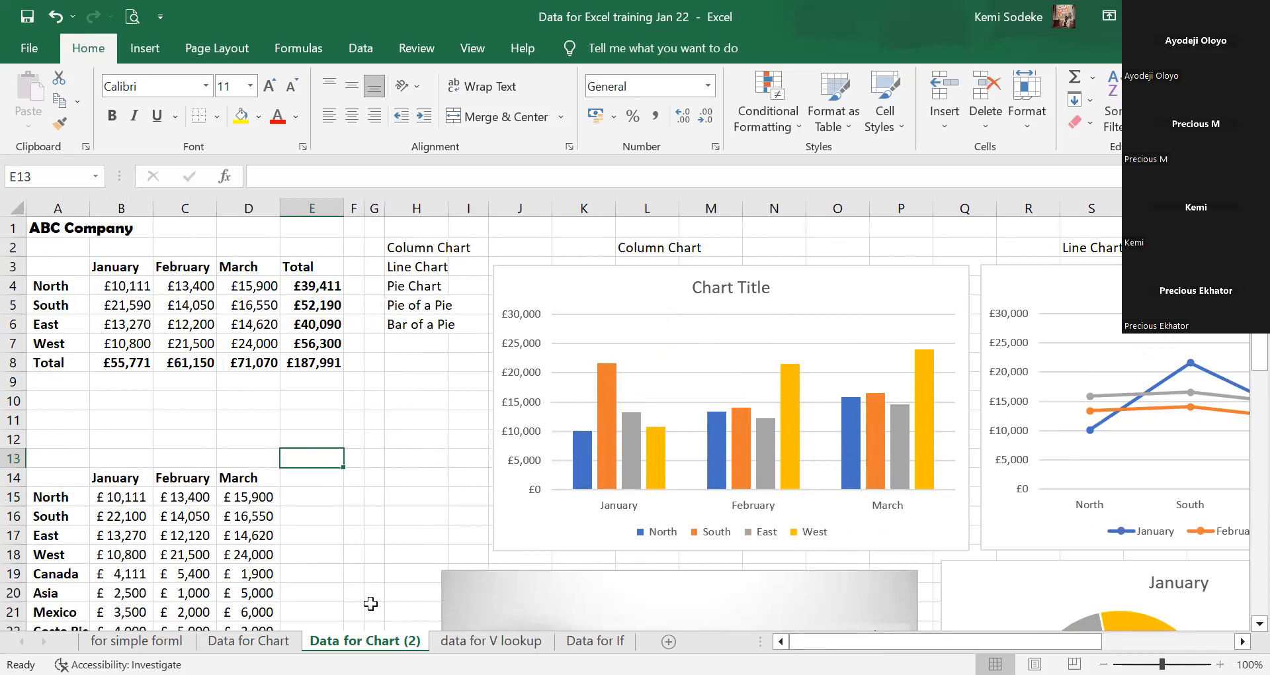
{"action": "left_click", "coordinate": [249, 640]}
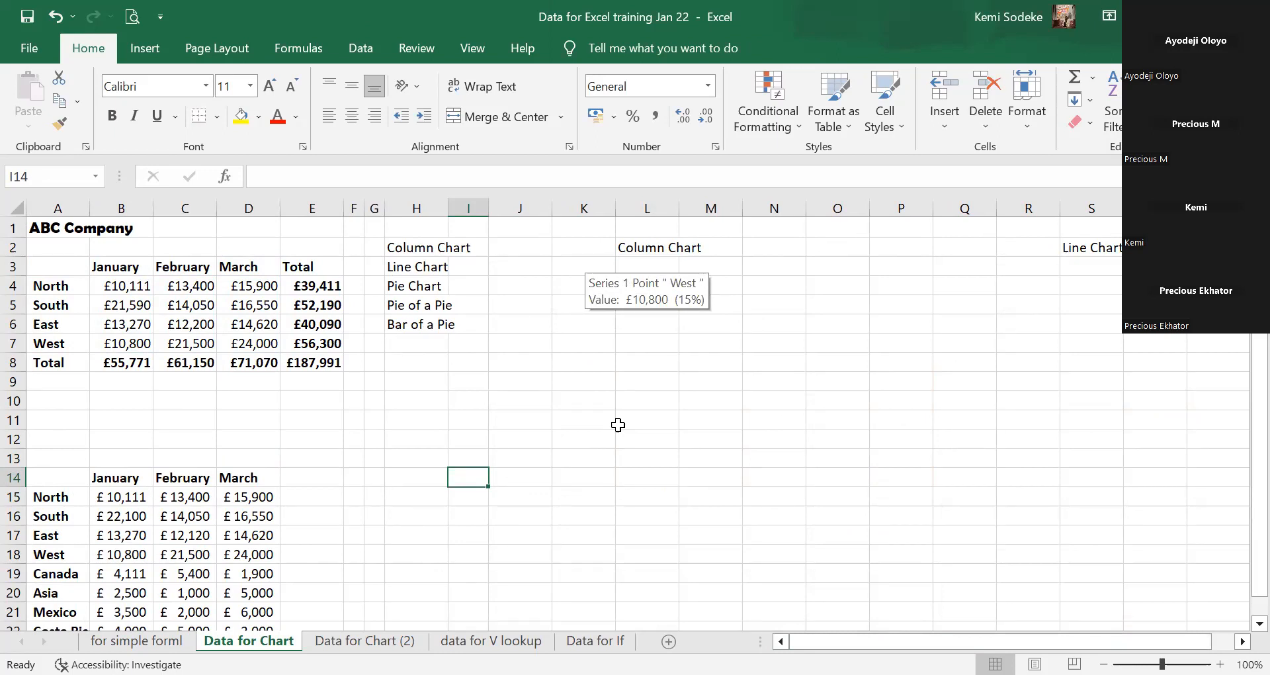
Select the ABC Company sales range A3:D7 and open Insert Chart via the Charts group launcher.
{"action": "left_click", "coordinate": [760, 437]}
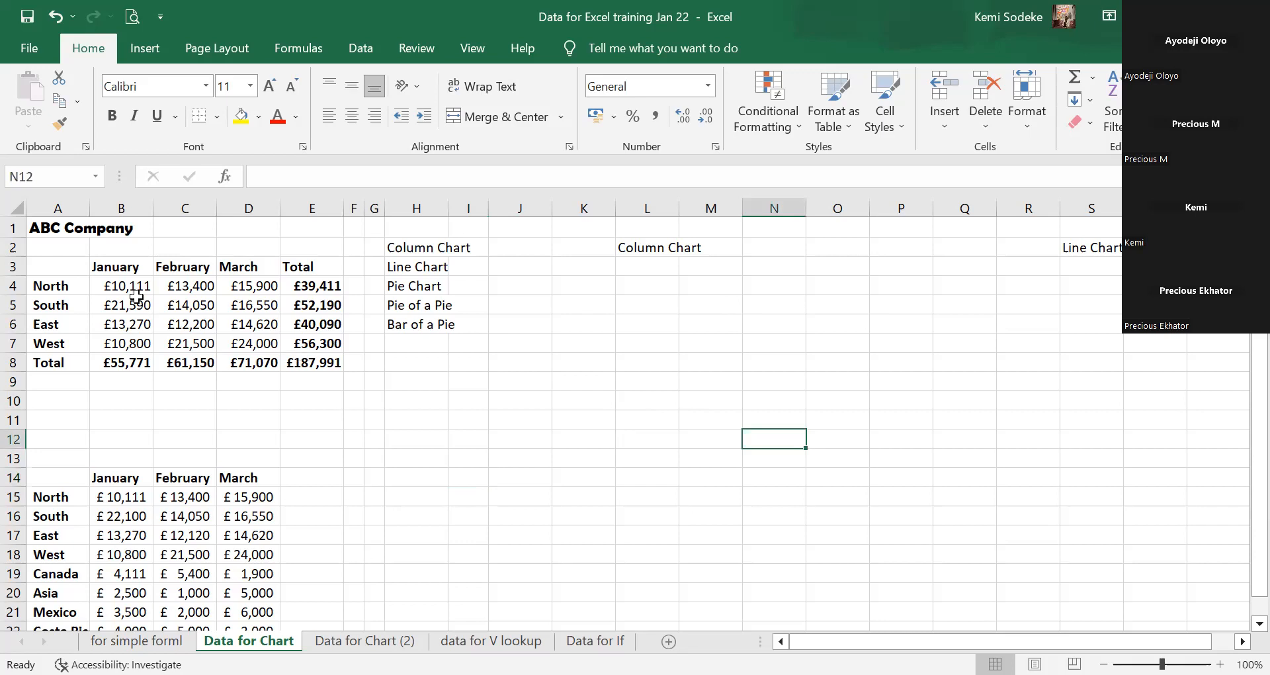
{"action": "left_click_drag", "start_coordinate": [48, 265], "coordinate": [269, 344]}
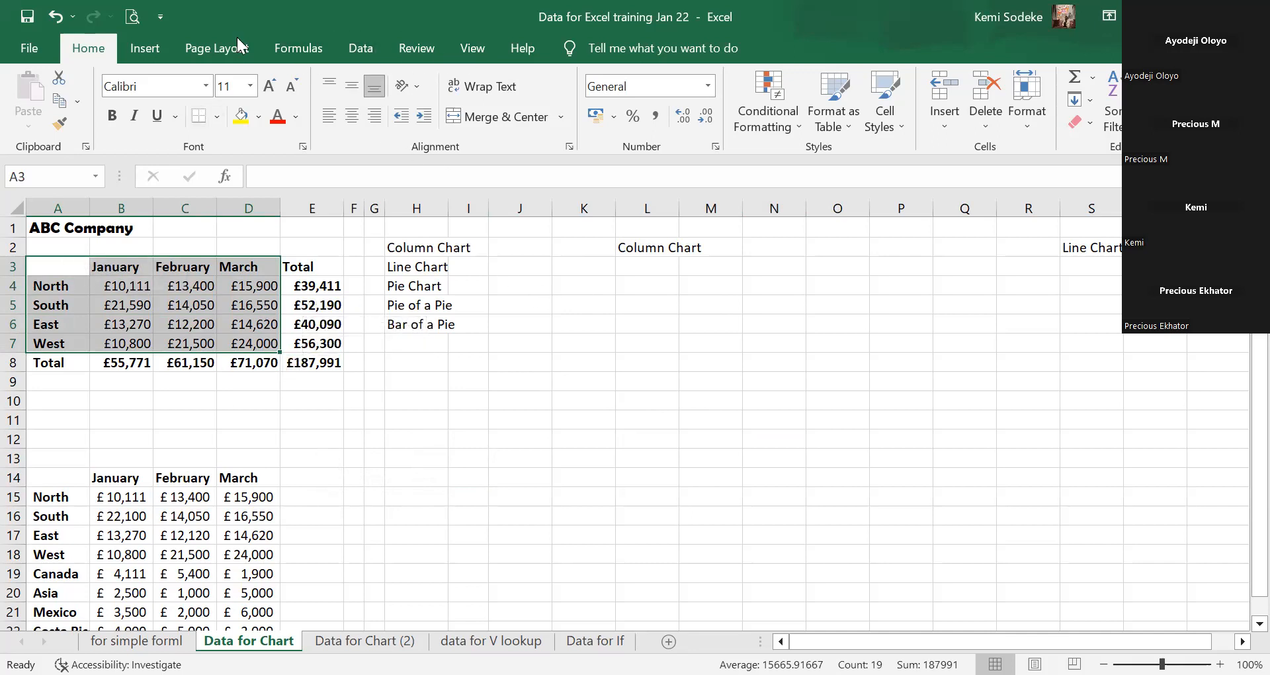
{"action": "left_click", "coordinate": [146, 50]}
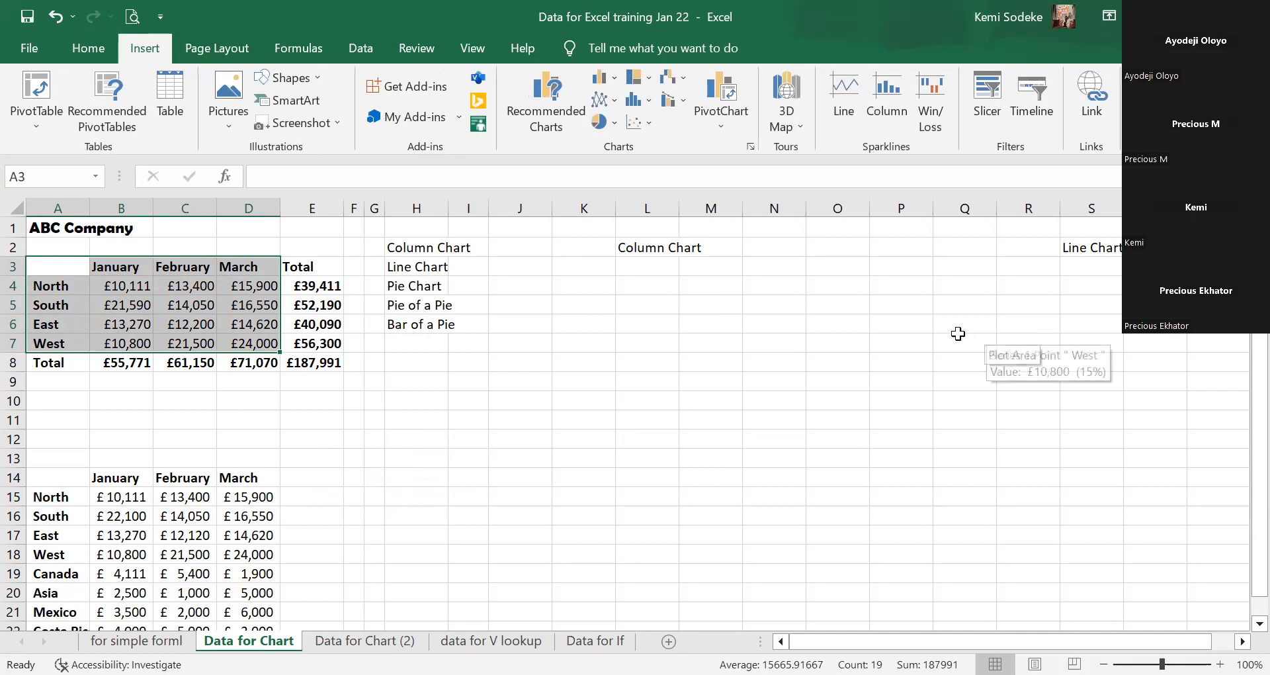
{"action": "left_click", "coordinate": [752, 146]}
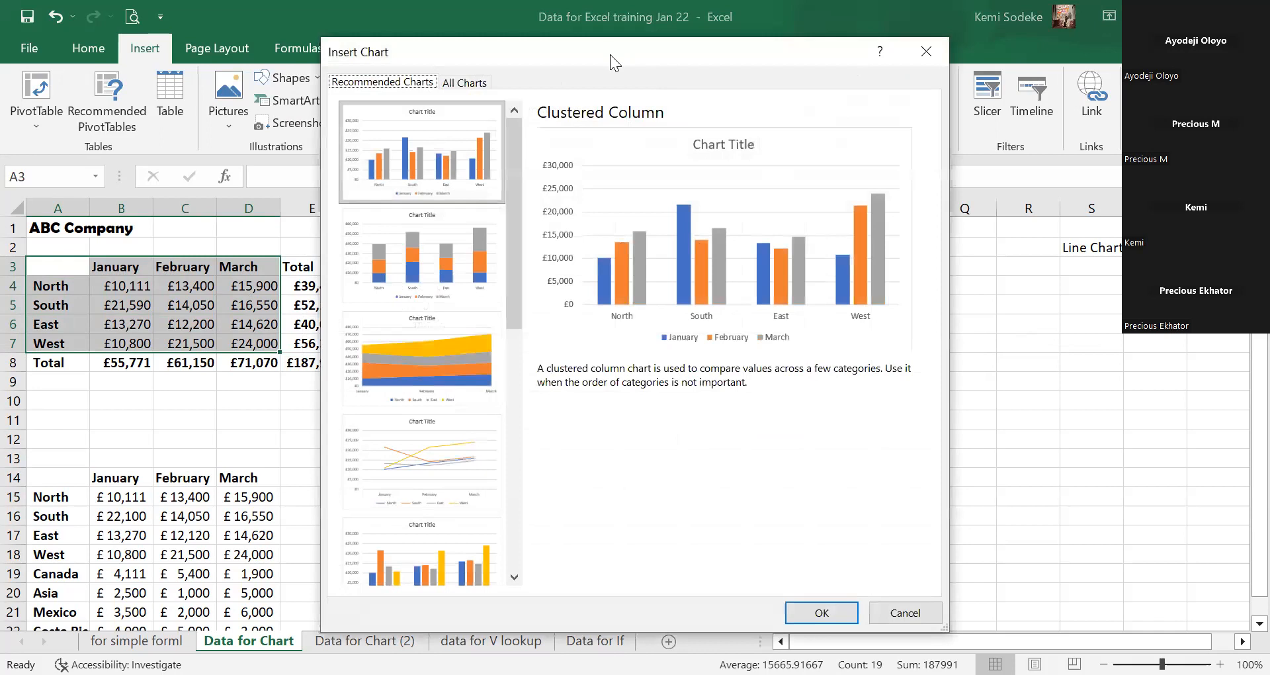
Compare the stacked, 100% stacked and 3-D column subtypes under All Charts > Column.
{"action": "left_click_drag", "start_coordinate": [610, 55], "coordinate": [1013, 228]}
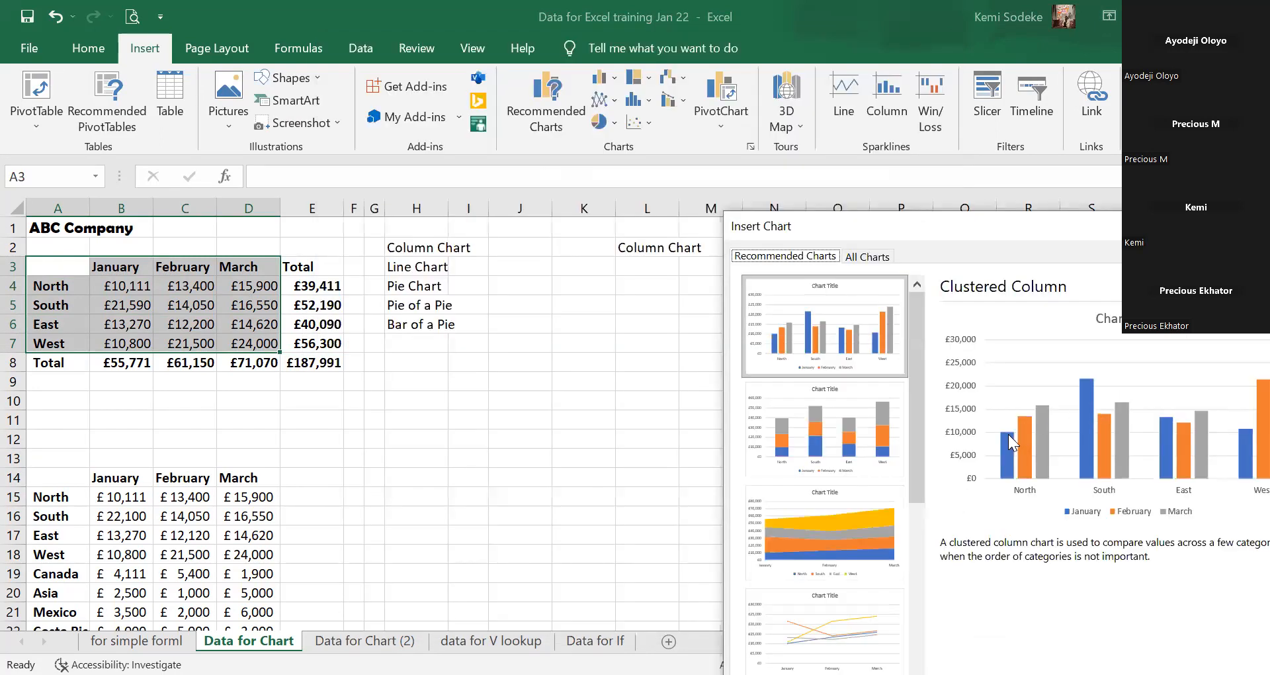
{"action": "left_click", "coordinate": [868, 256]}
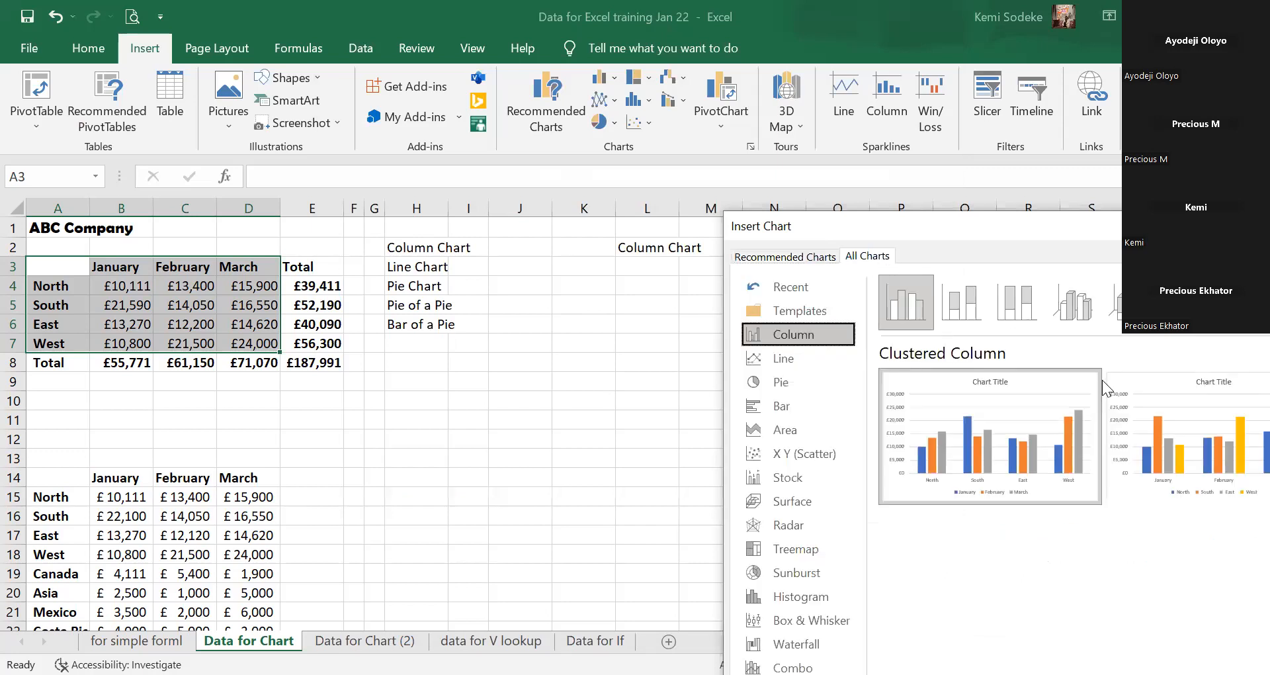
{"action": "left_click", "coordinate": [878, 306]}
{"action": "mouse_move", "coordinate": [1084, 420]}
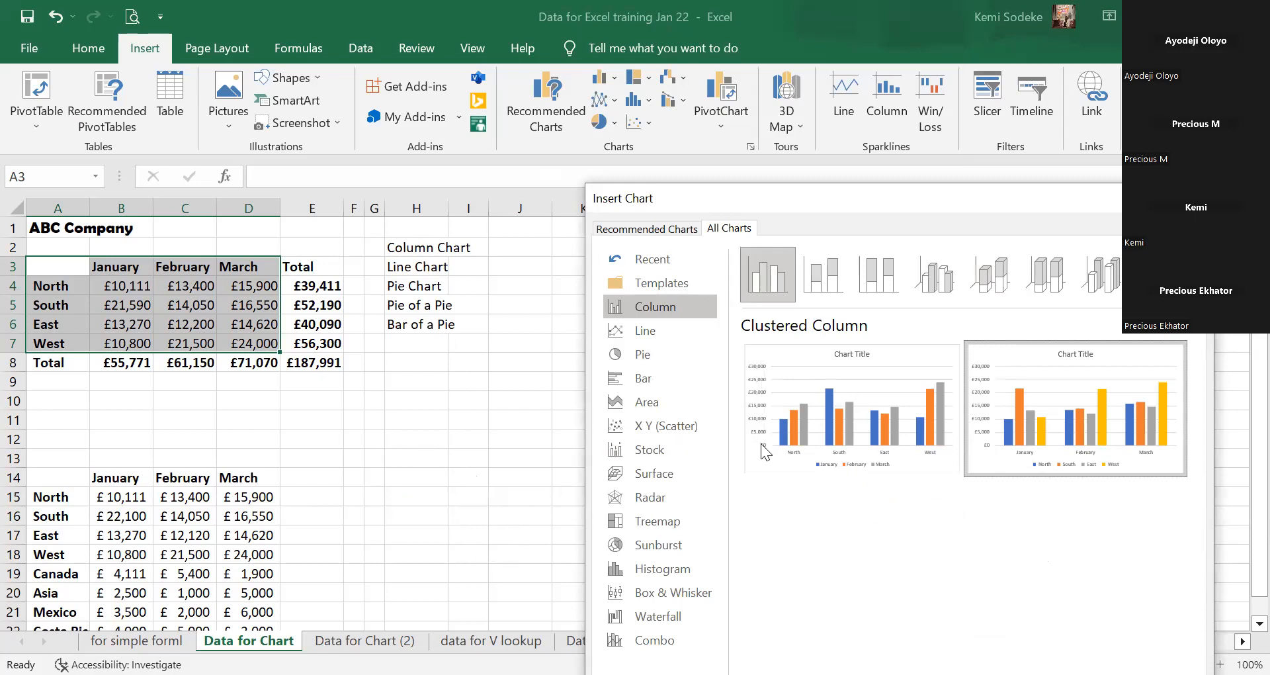
{"action": "mouse_move", "coordinate": [854, 402]}
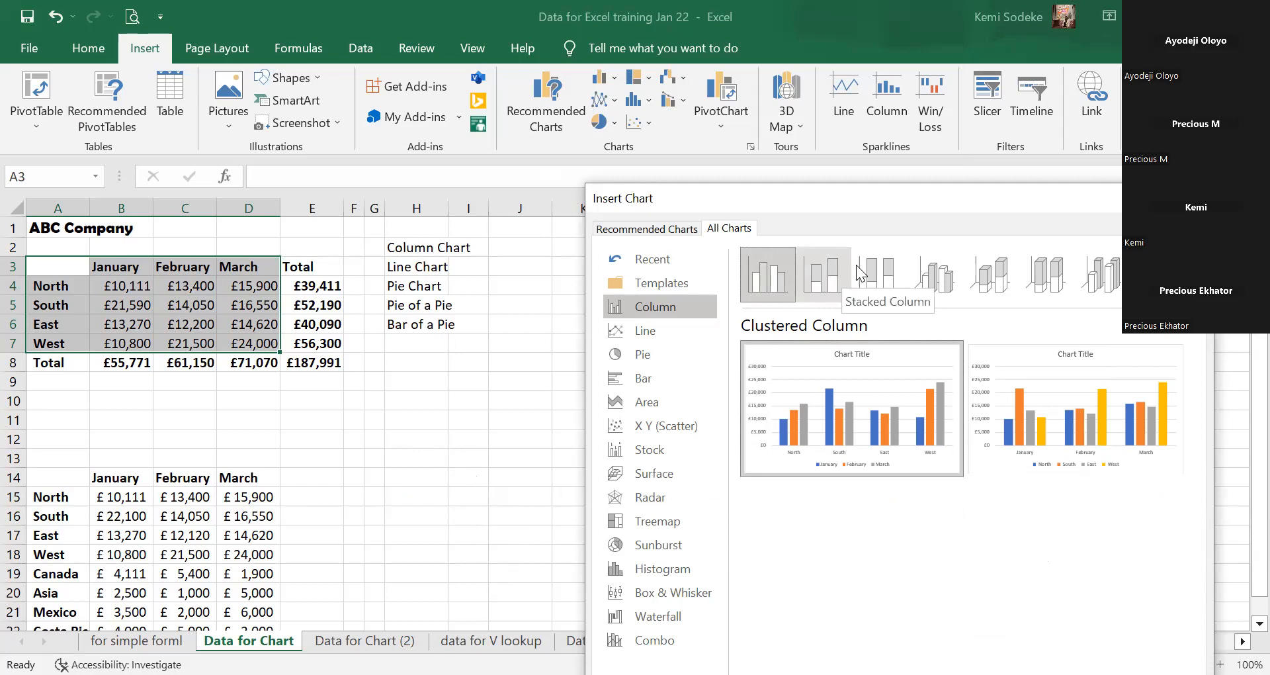
{"action": "left_click", "coordinate": [827, 275]}
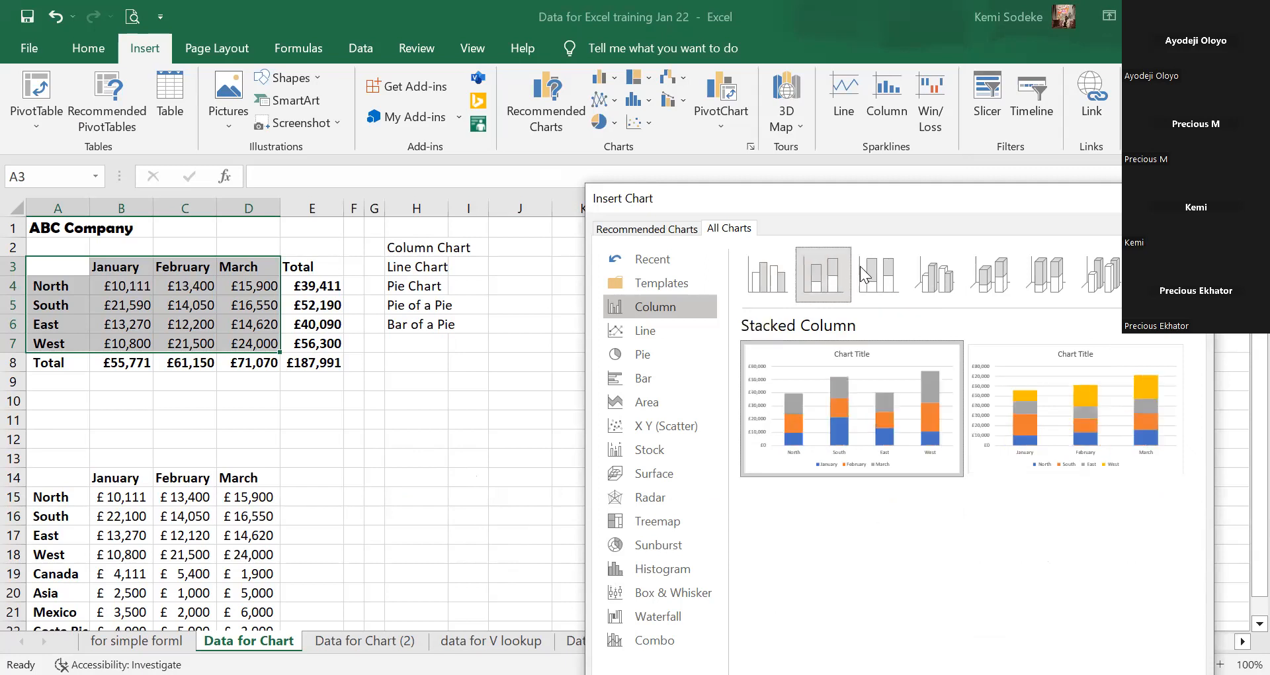
{"action": "left_click", "coordinate": [878, 268]}
{"action": "left_click", "coordinate": [934, 274]}
{"action": "left_click", "coordinate": [990, 275]}
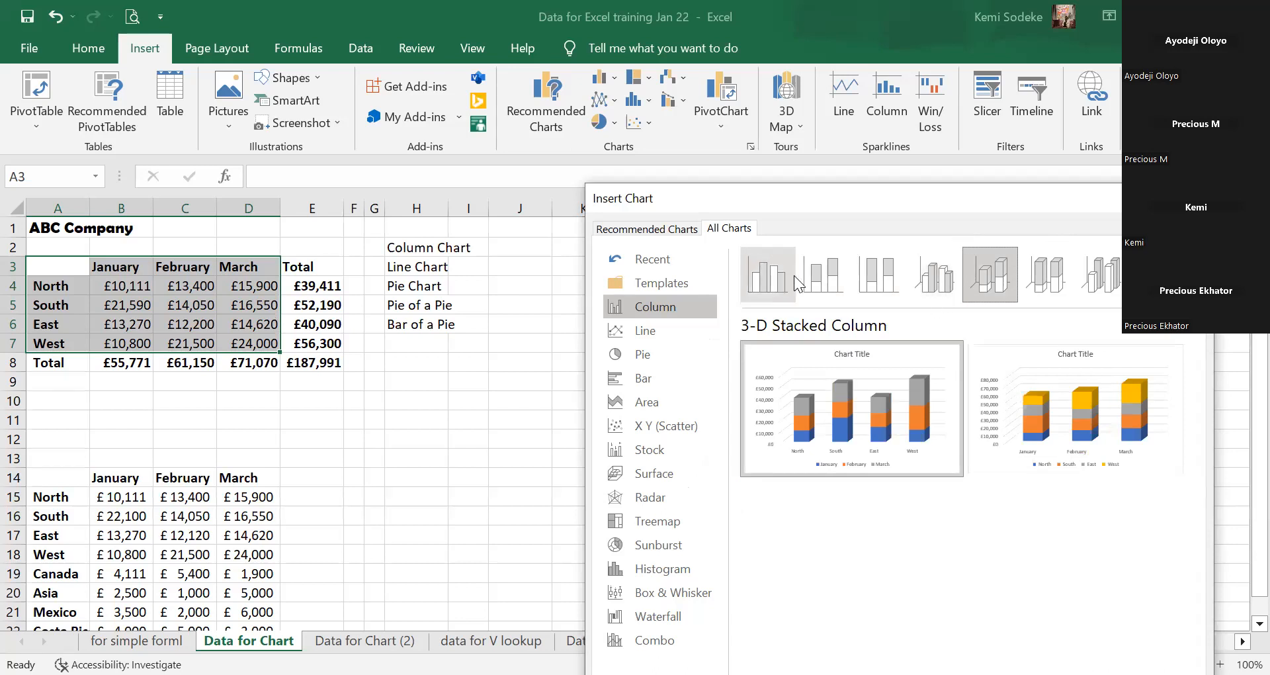
{"action": "left_click", "coordinate": [775, 277]}
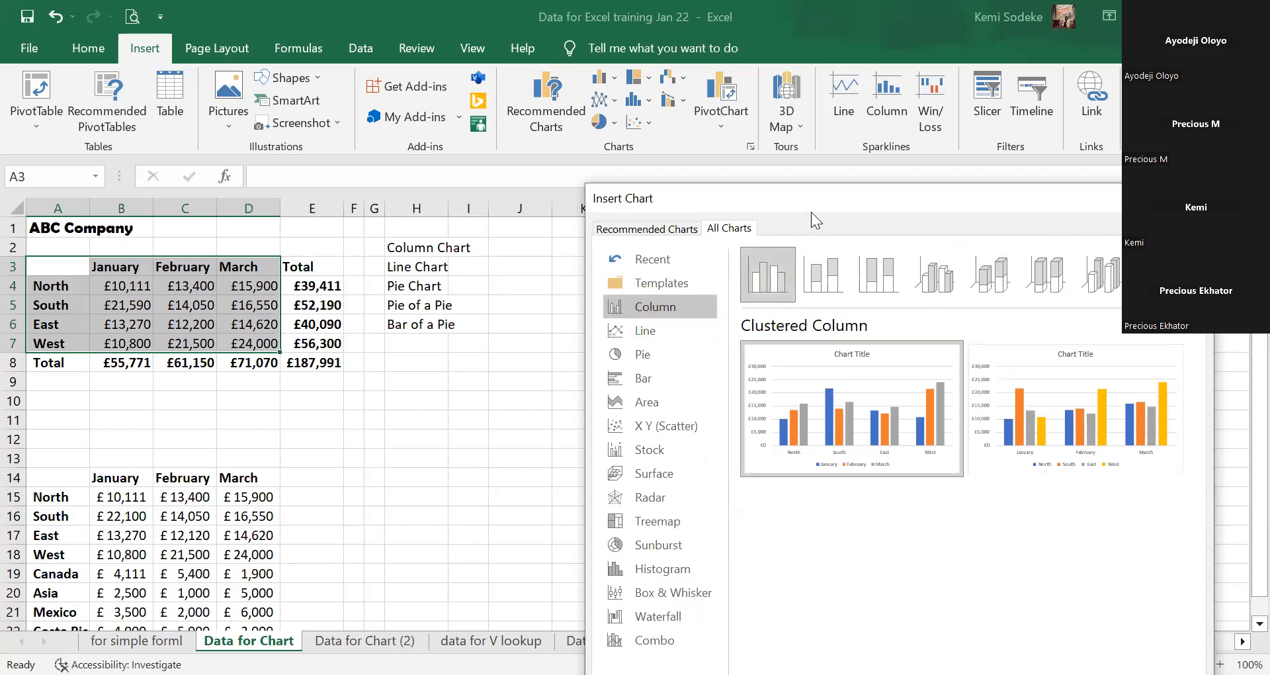
Insert the Clustered Column chart and drag it beside the ABC Company table.
{"action": "left_click_drag", "start_coordinate": [810, 196], "coordinate": [794, 108]}
{"action": "left_click", "coordinate": [815, 185]}
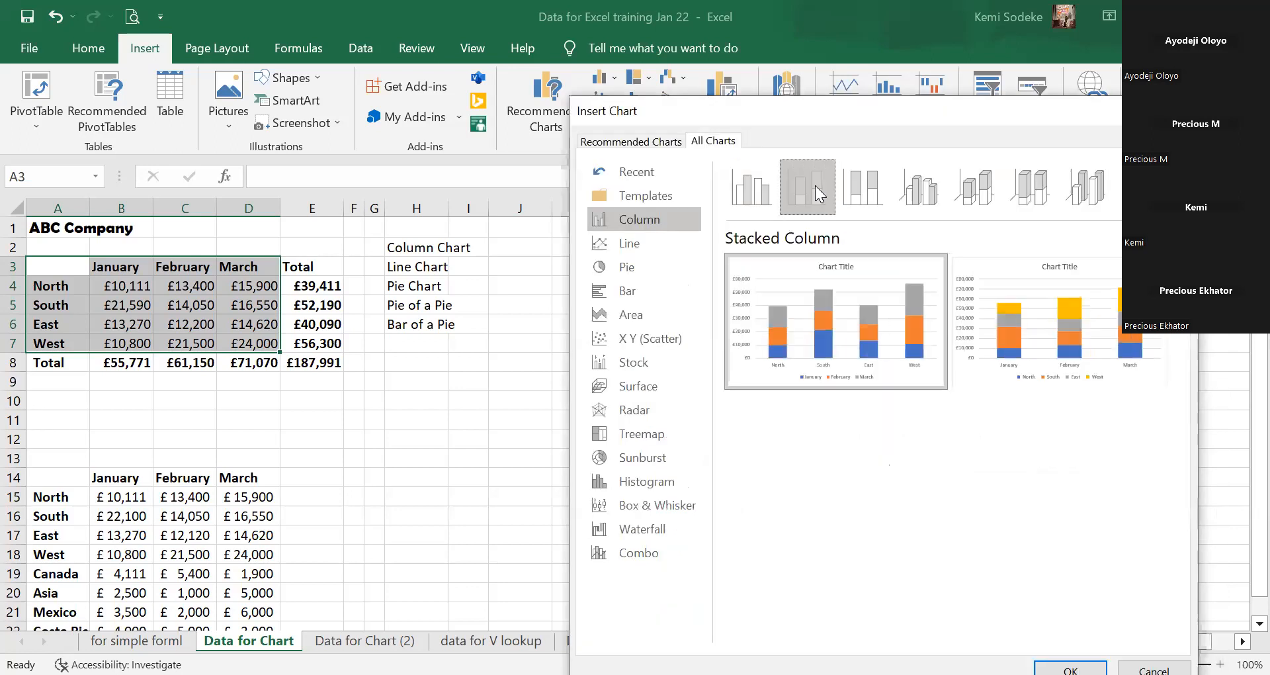
{"action": "left_click", "coordinate": [855, 183]}
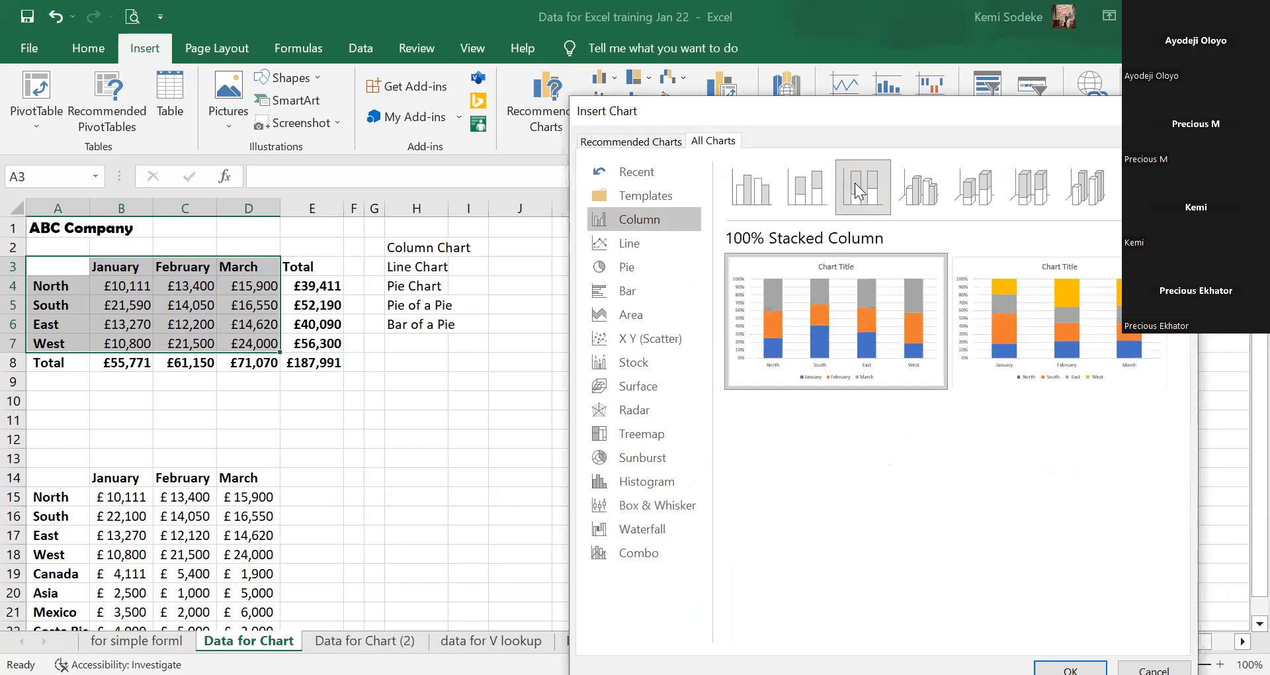
{"action": "left_click", "coordinate": [758, 189]}
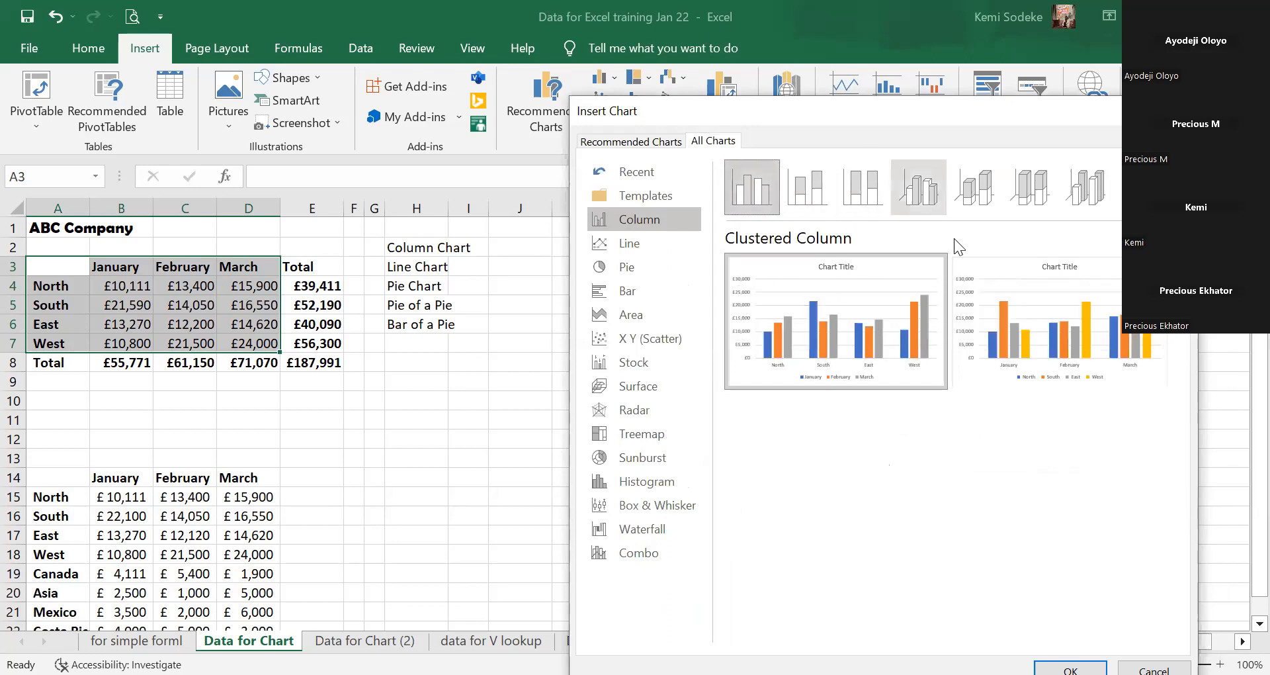
{"action": "left_click_drag", "start_coordinate": [890, 103], "coordinate": [888, 70]}
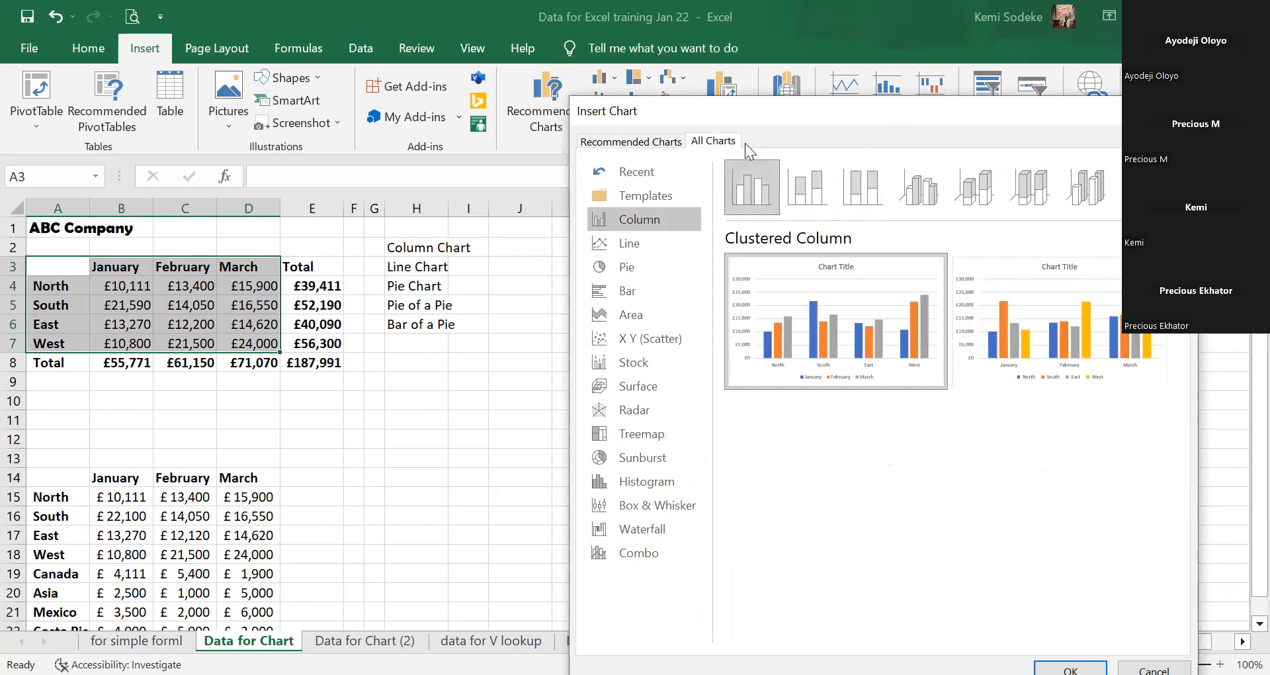
{"action": "left_click", "coordinate": [1070, 638]}
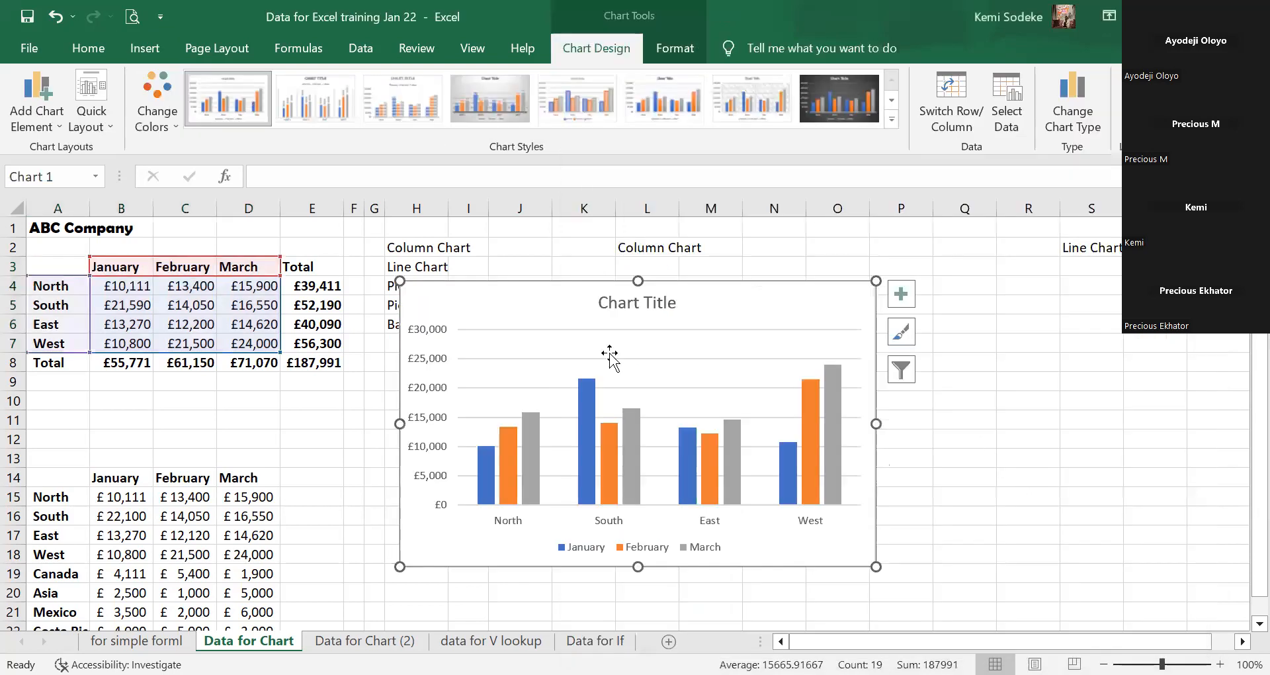
{"action": "mouse_move", "coordinate": [715, 320]}
{"action": "left_mouse_down"}
{"action": "mouse_move", "coordinate": [841, 315]}
{"action": "mouse_move", "coordinate": [800, 295]}
{"action": "left_mouse_up"}
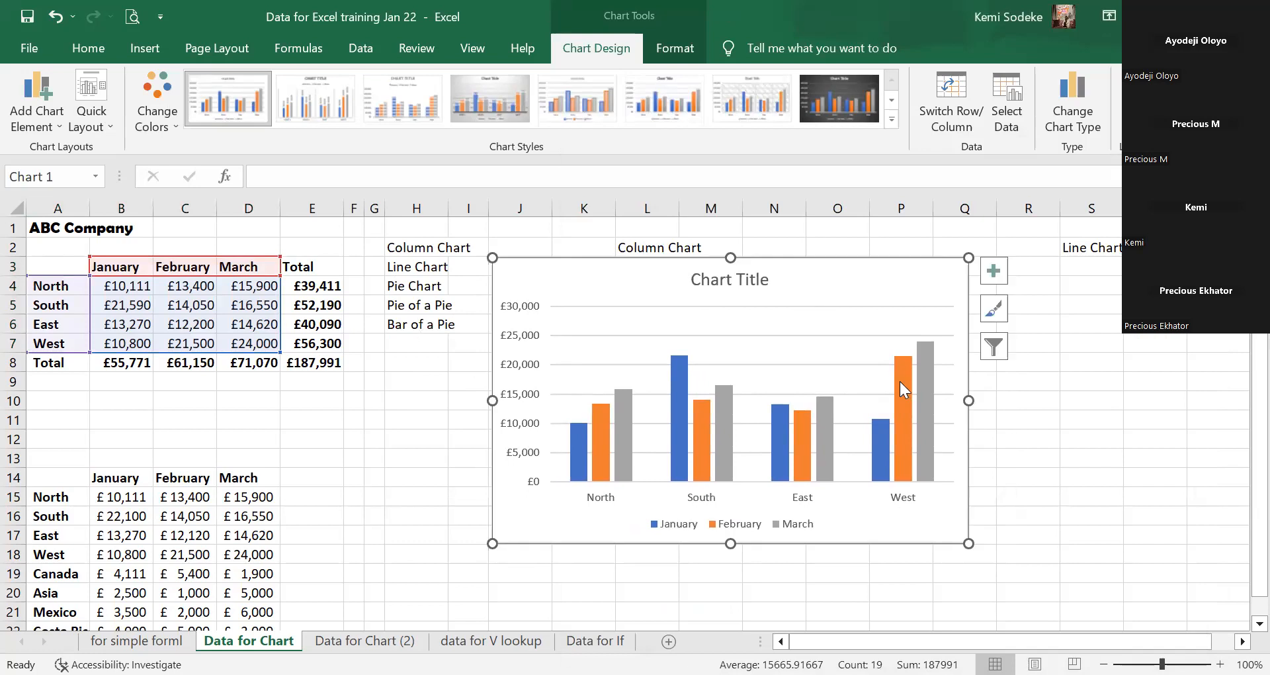
{"action": "left_click", "coordinate": [853, 594]}
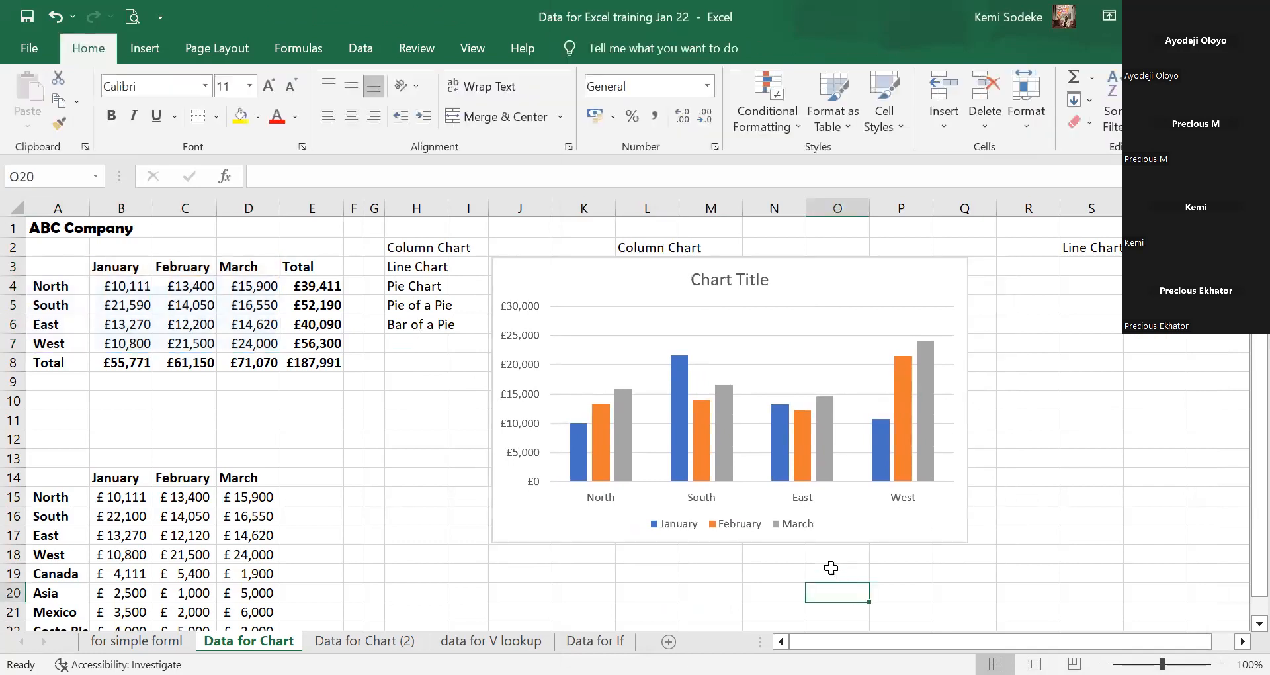
Select the sales chart and bring up its Change Colors palette gallery.
{"action": "left_click", "coordinate": [663, 290]}
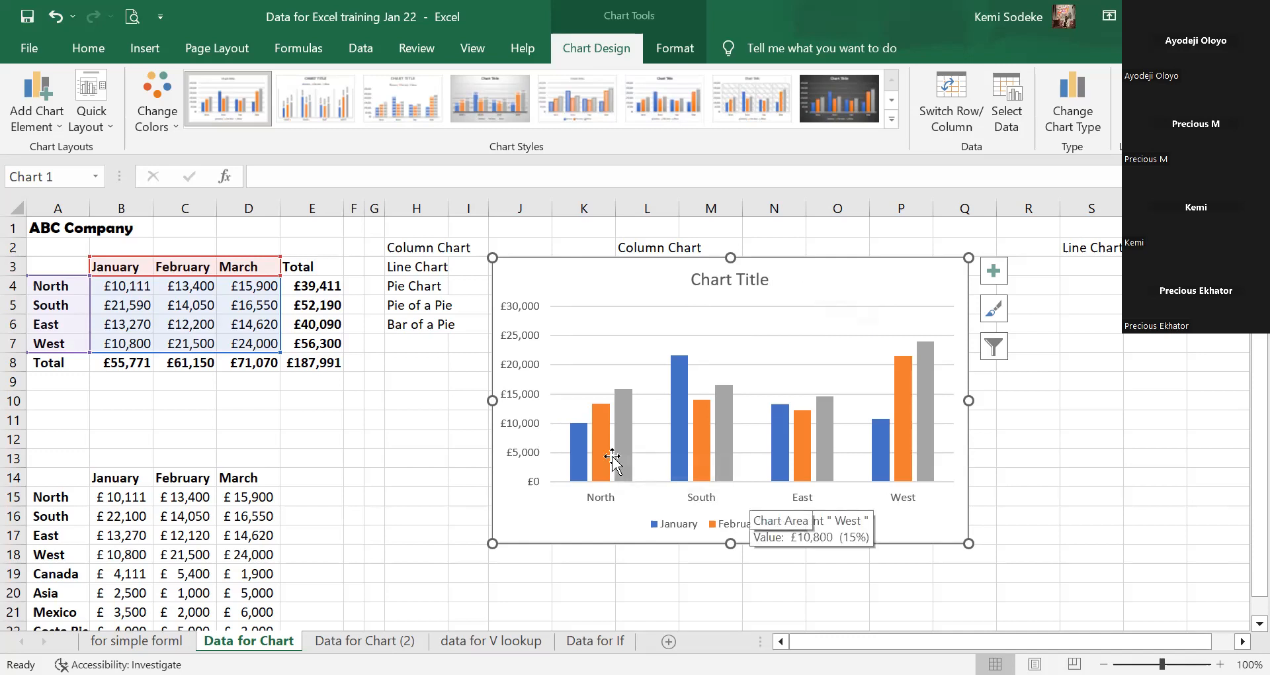
{"action": "left_click", "coordinate": [166, 119]}
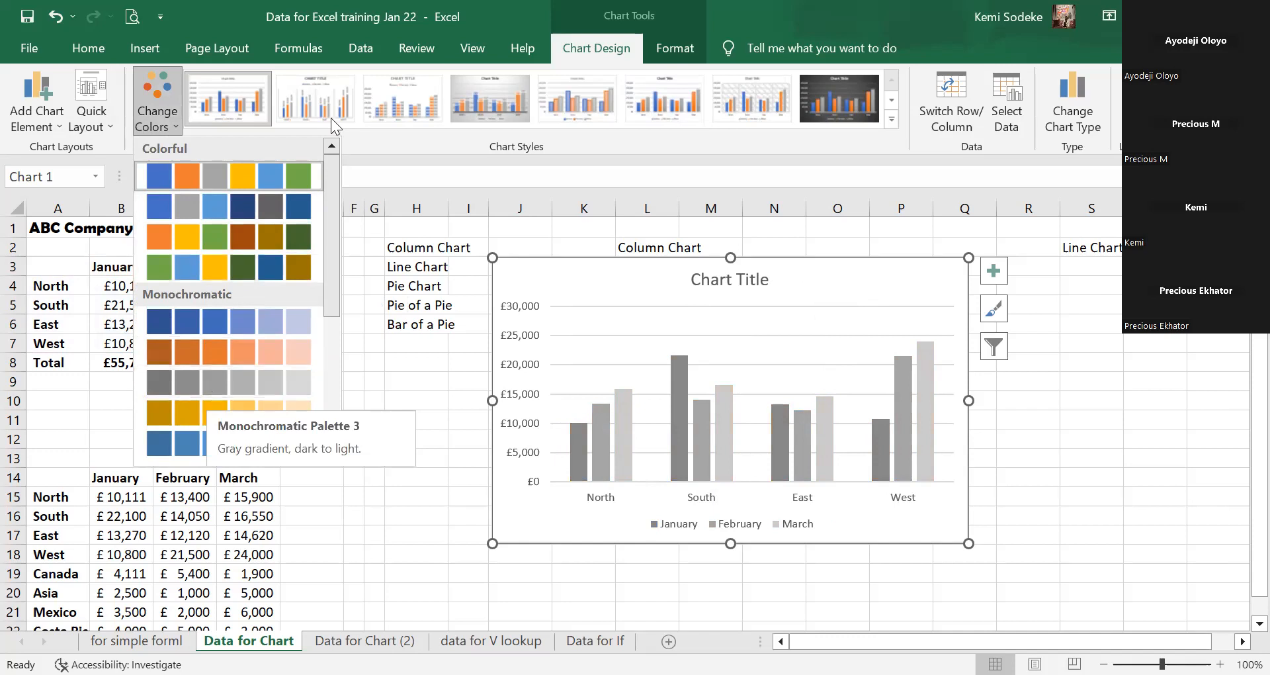
Preview the gold gradient palette, then dismiss the colour choices unchanged.
{"action": "left_click_drag", "start_coordinate": [331, 279], "coordinate": [320, 411]}
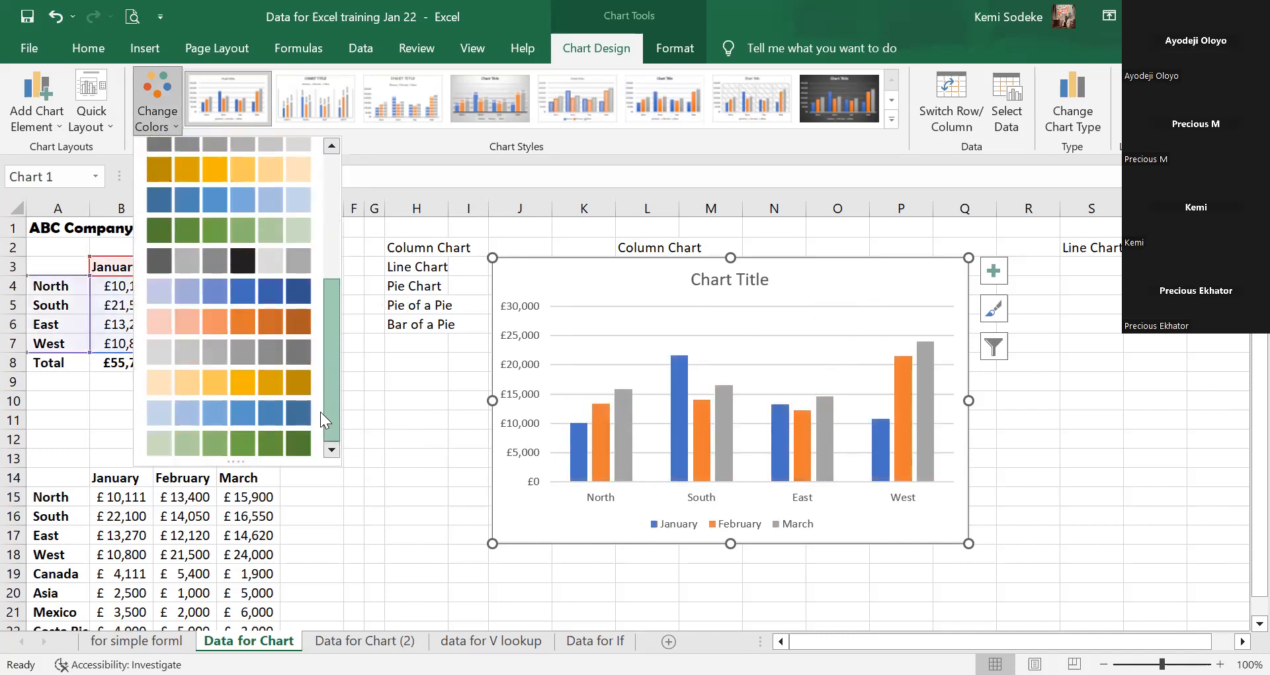
{"action": "left_click", "coordinate": [225, 385]}
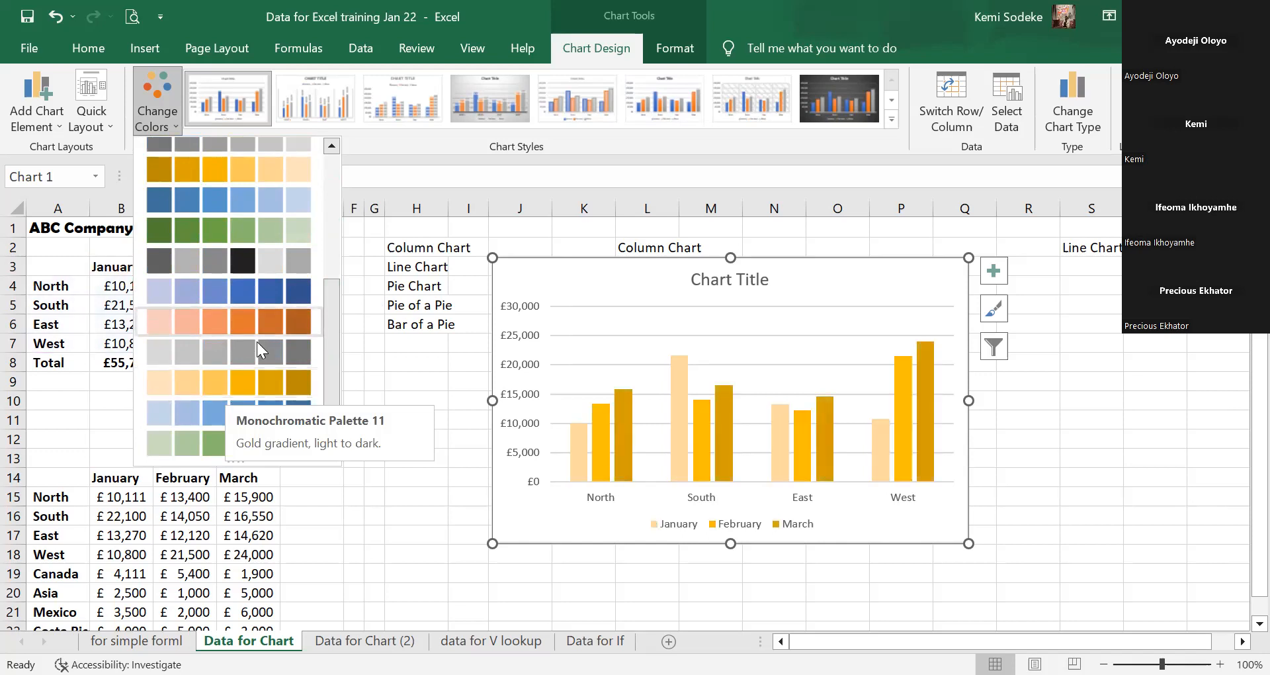
{"action": "left_click_drag", "start_coordinate": [330, 327], "coordinate": [324, 204]}
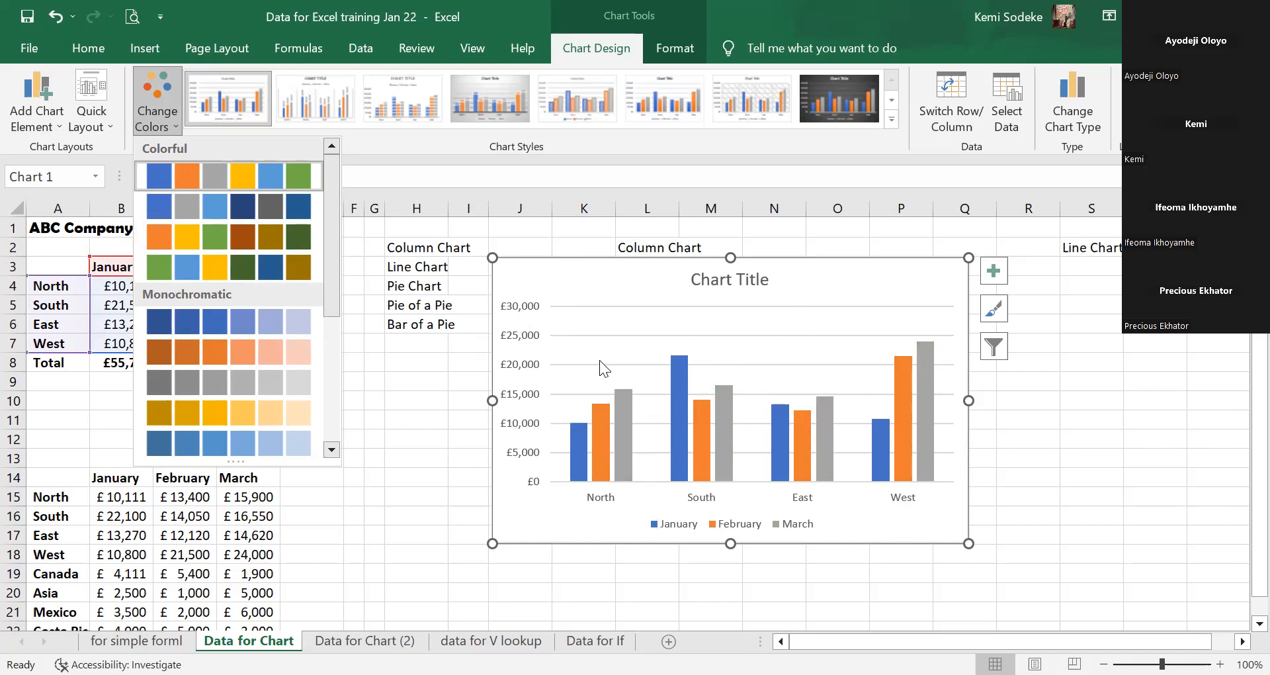
{"action": "left_click", "coordinate": [802, 335]}
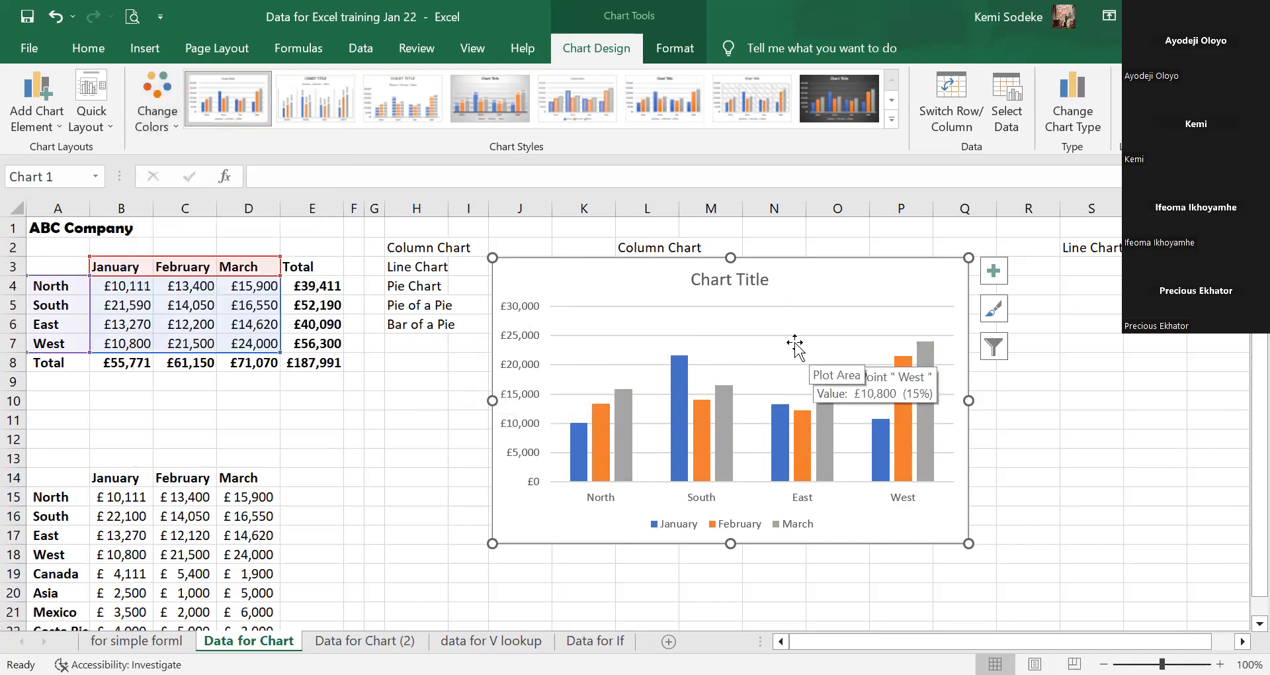
{"action": "left_click", "coordinate": [797, 344]}
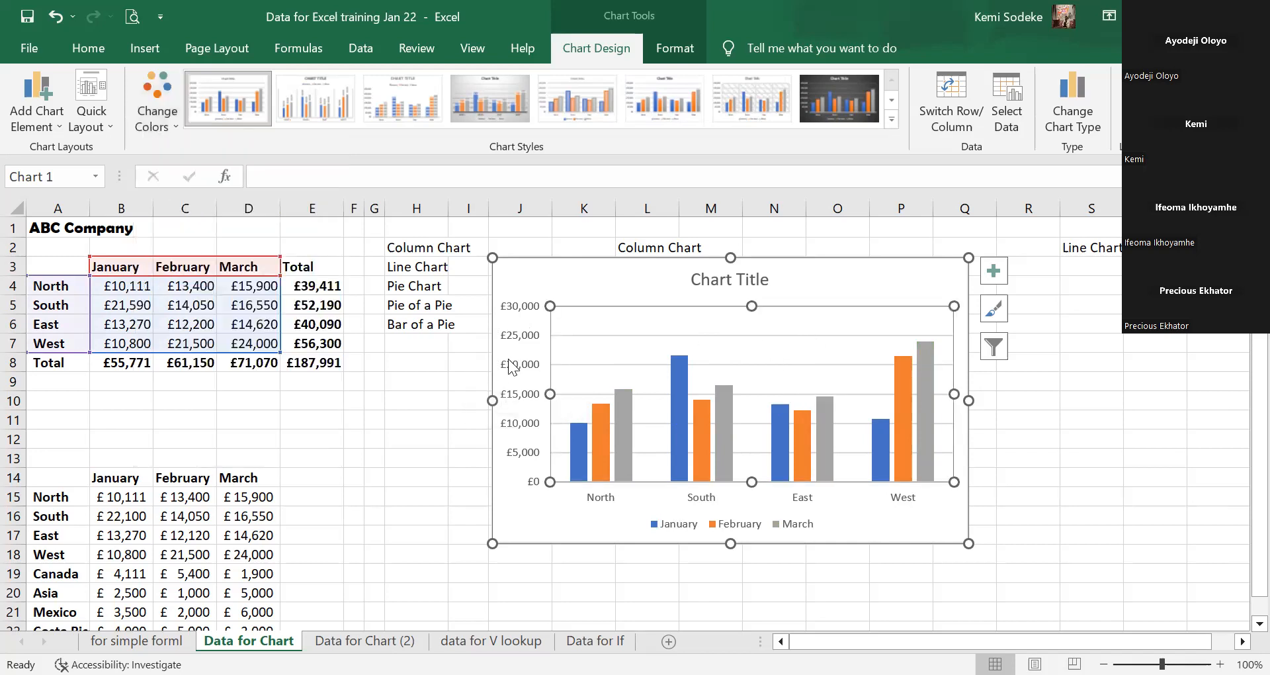
Apply the Colorful palette with orange, yellow and green for January to March.
{"action": "left_click", "coordinate": [173, 110]}
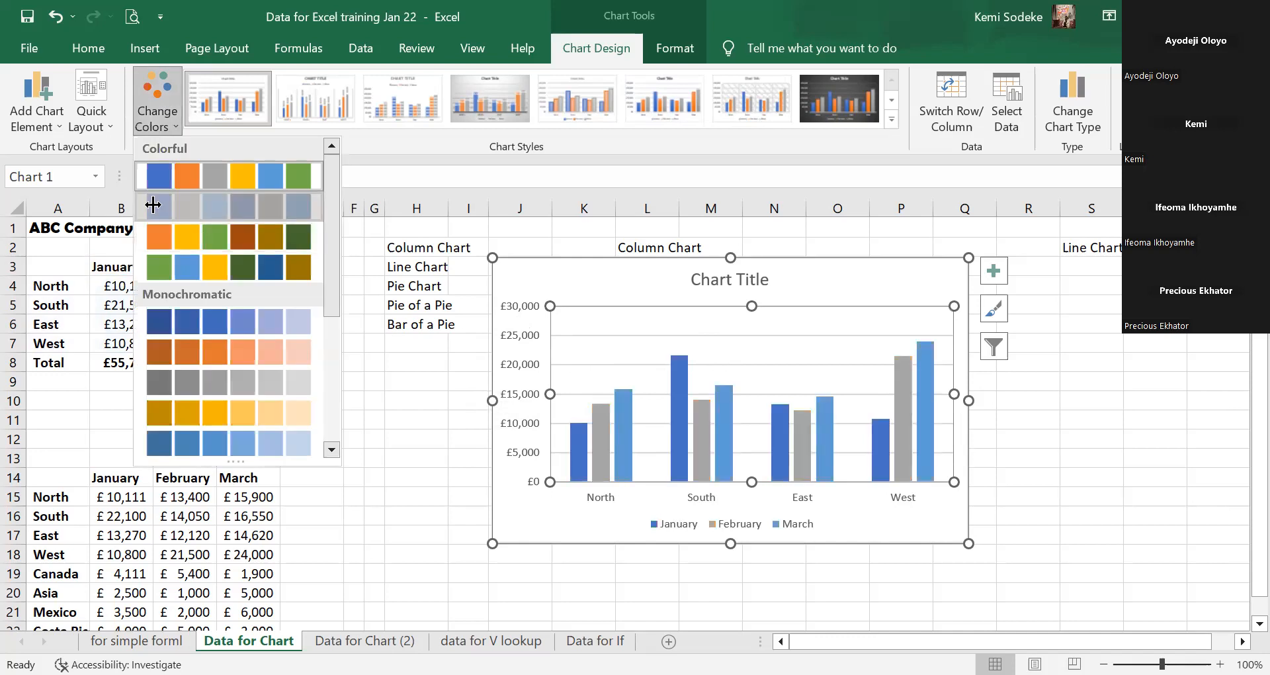
{"action": "left_click", "coordinate": [155, 238]}
{"action": "left_click", "coordinate": [164, 106]}
{"action": "left_click", "coordinate": [176, 225]}
{"action": "left_click", "coordinate": [1040, 508]}
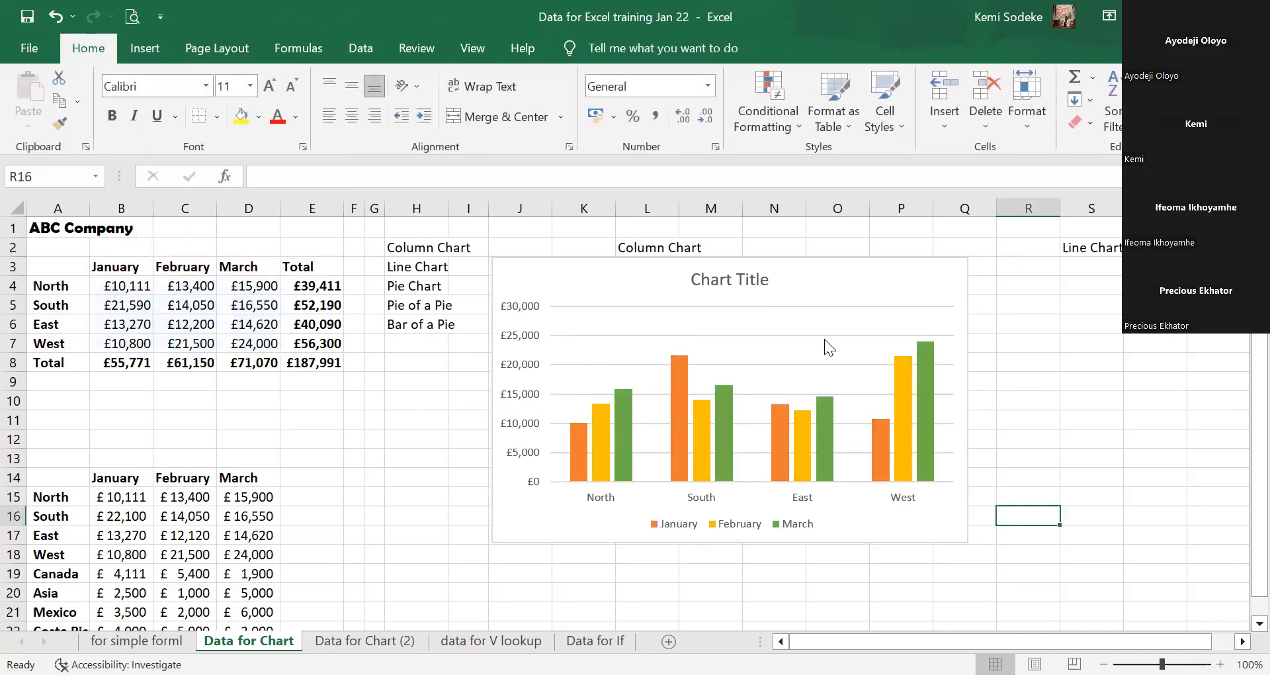
{"action": "left_click", "coordinate": [816, 286]}
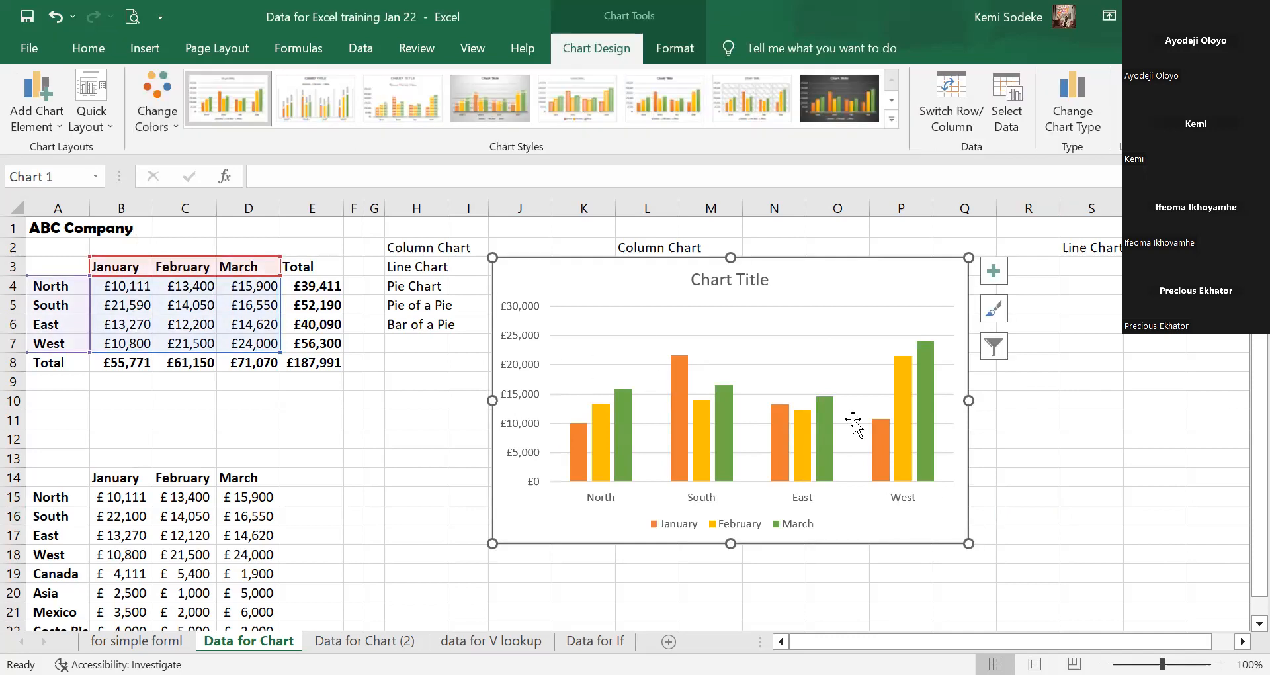
Replace the chart title with 'ABC Company Sales Qrt 1', then add a dash before 'Qrt'.
{"action": "left_click", "coordinate": [744, 283]}
{"action": "left_click_drag", "start_coordinate": [771, 279], "coordinate": [700, 279]}
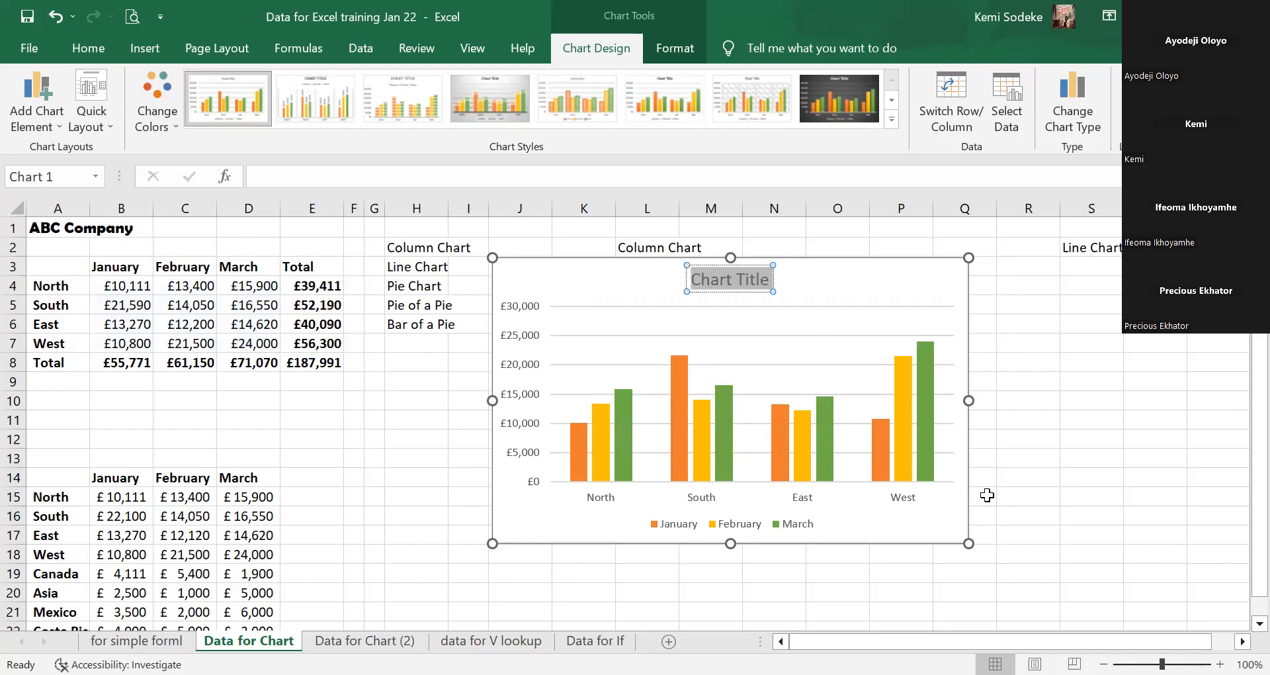
{"action": "type", "text": "ABC"}
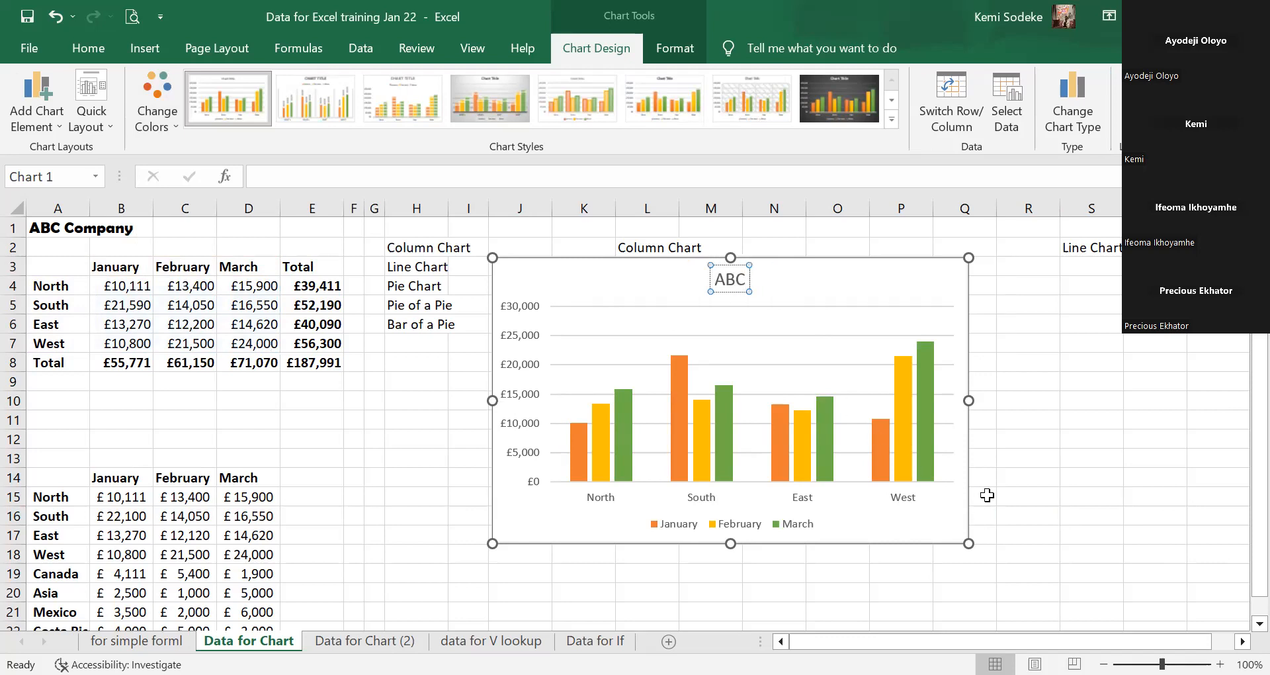
{"action": "type", "text": " Company"}
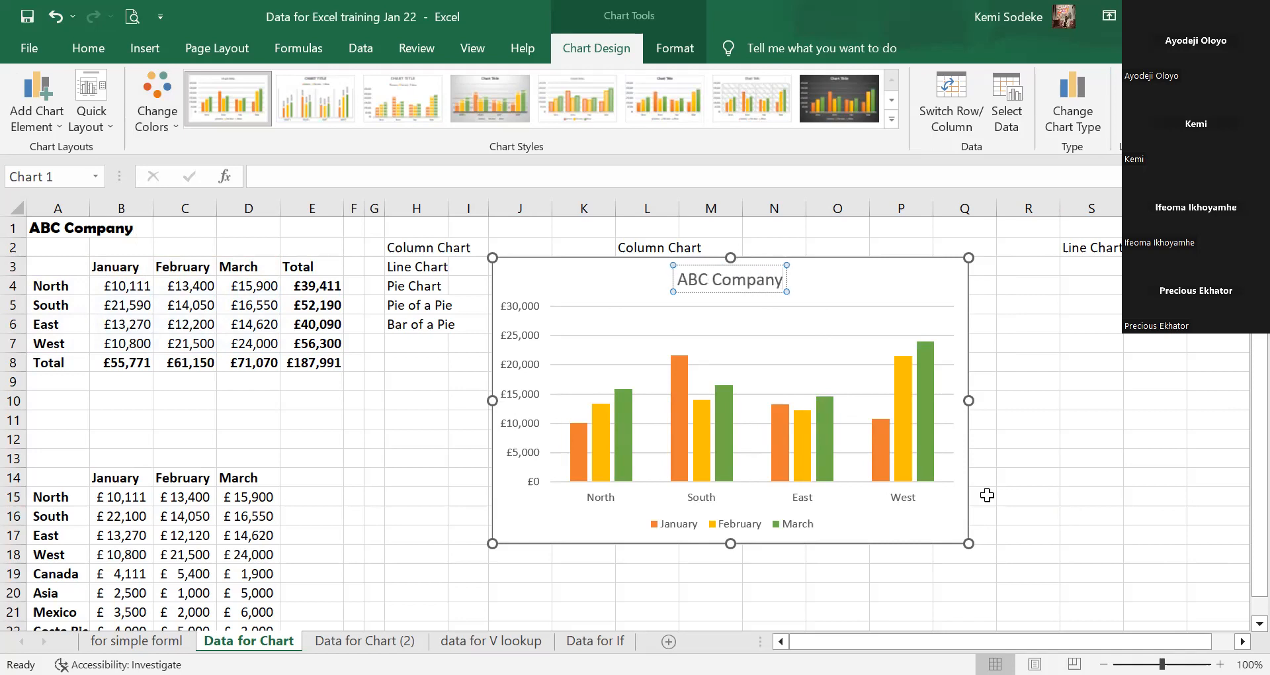
{"action": "type", "text": " Sales"}
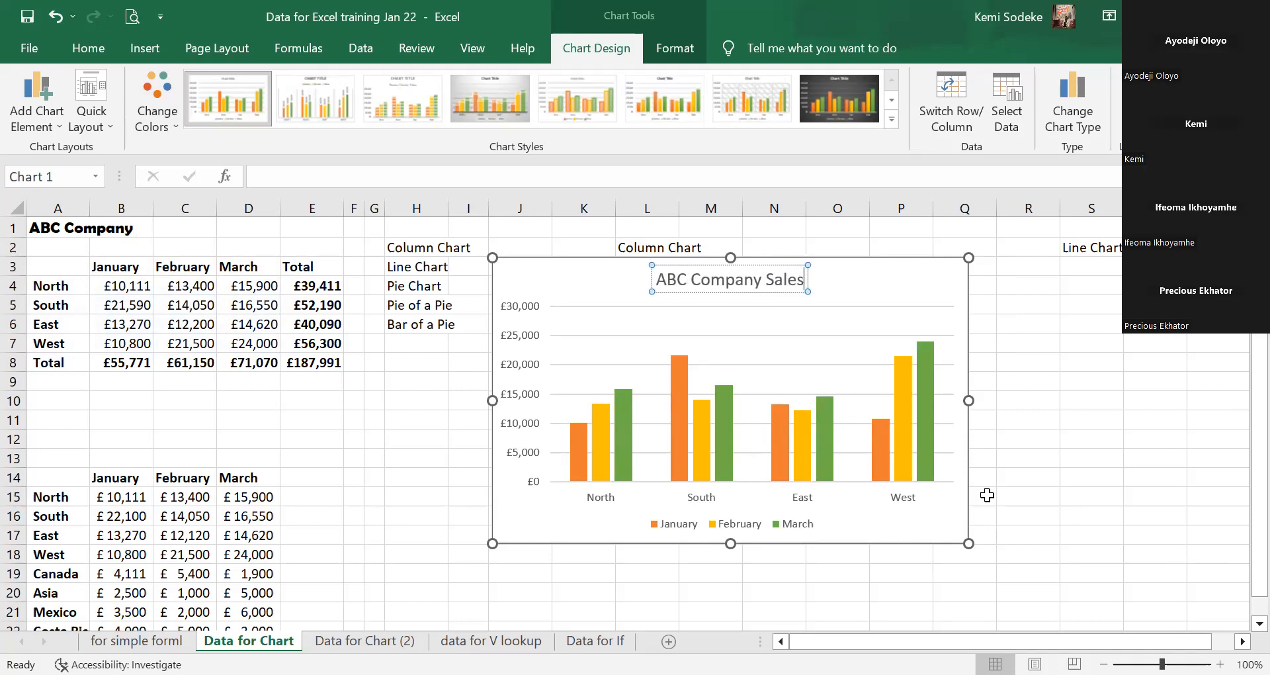
{"action": "type", "text": " Qrt"}
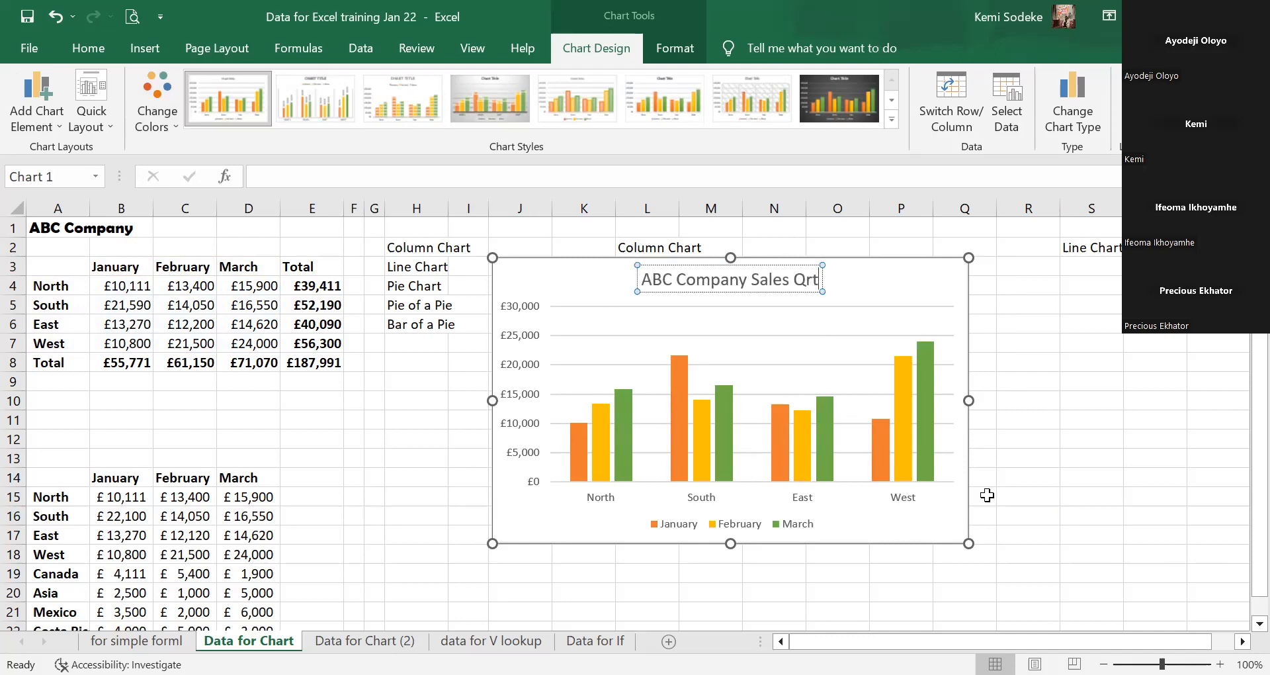
{"action": "type", "text": " 1"}
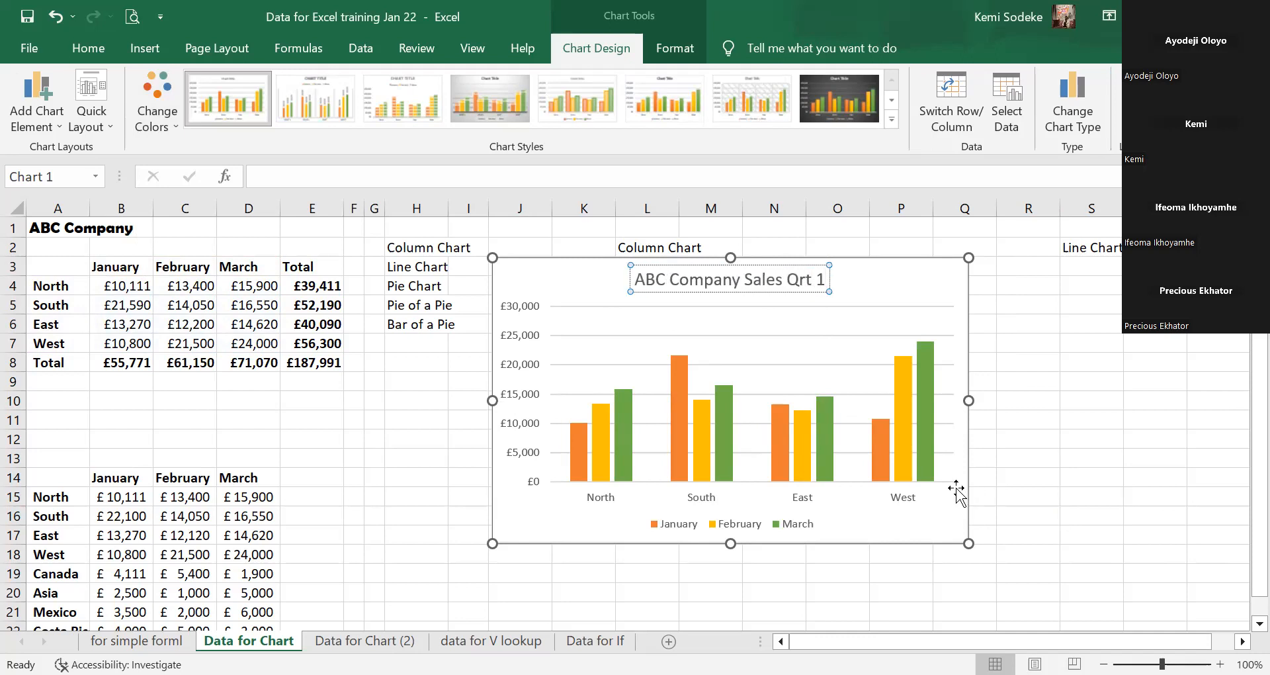
{"action": "left_click", "coordinate": [784, 276]}
{"action": "type", "text": "-"}
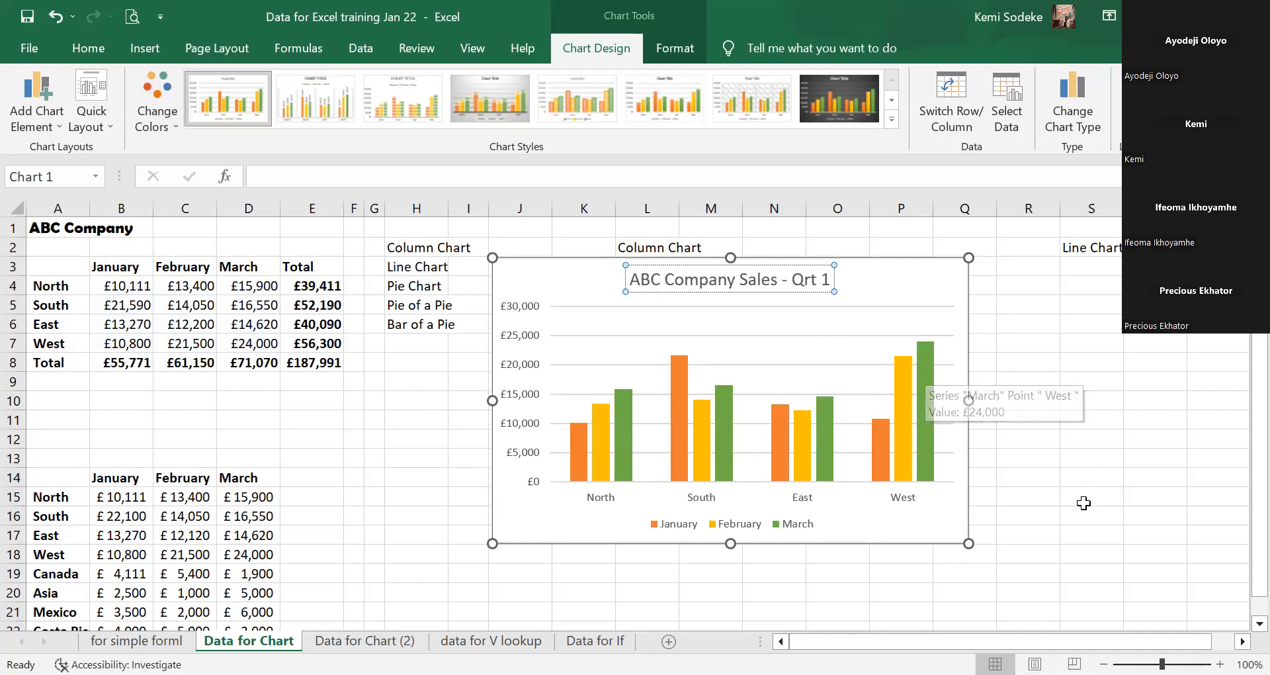
{"action": "left_click", "coordinate": [1063, 501]}
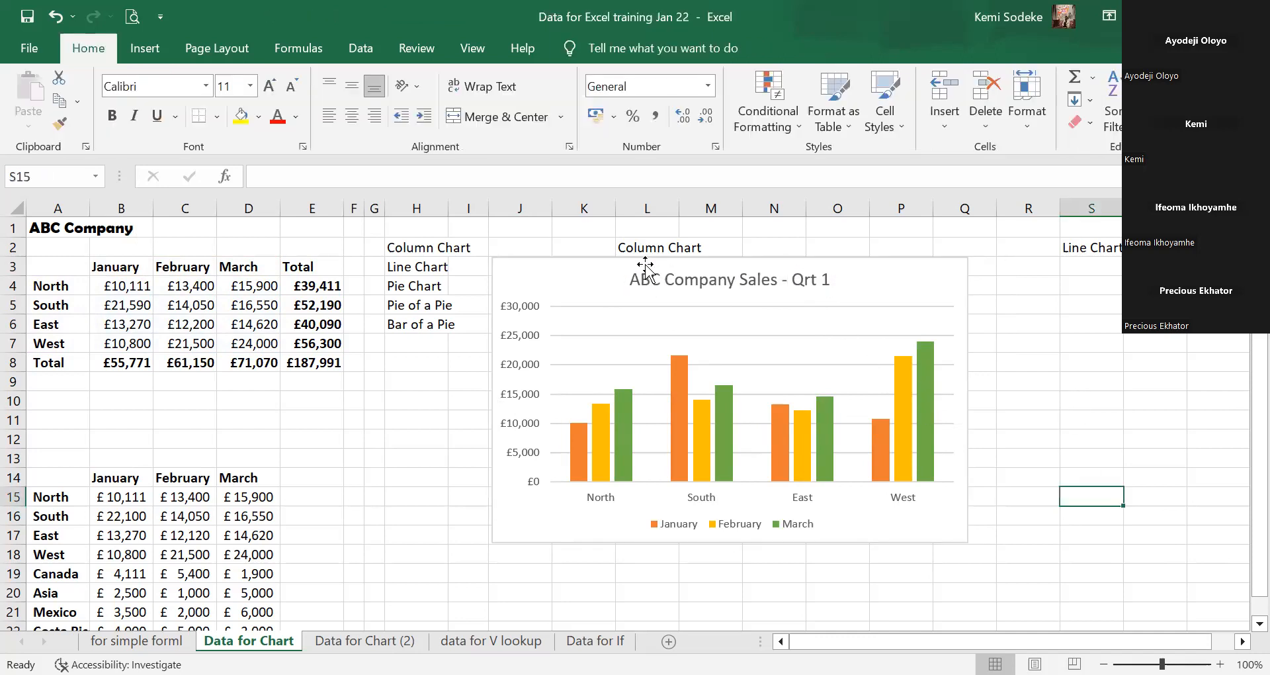
{"action": "left_click", "coordinate": [693, 281]}
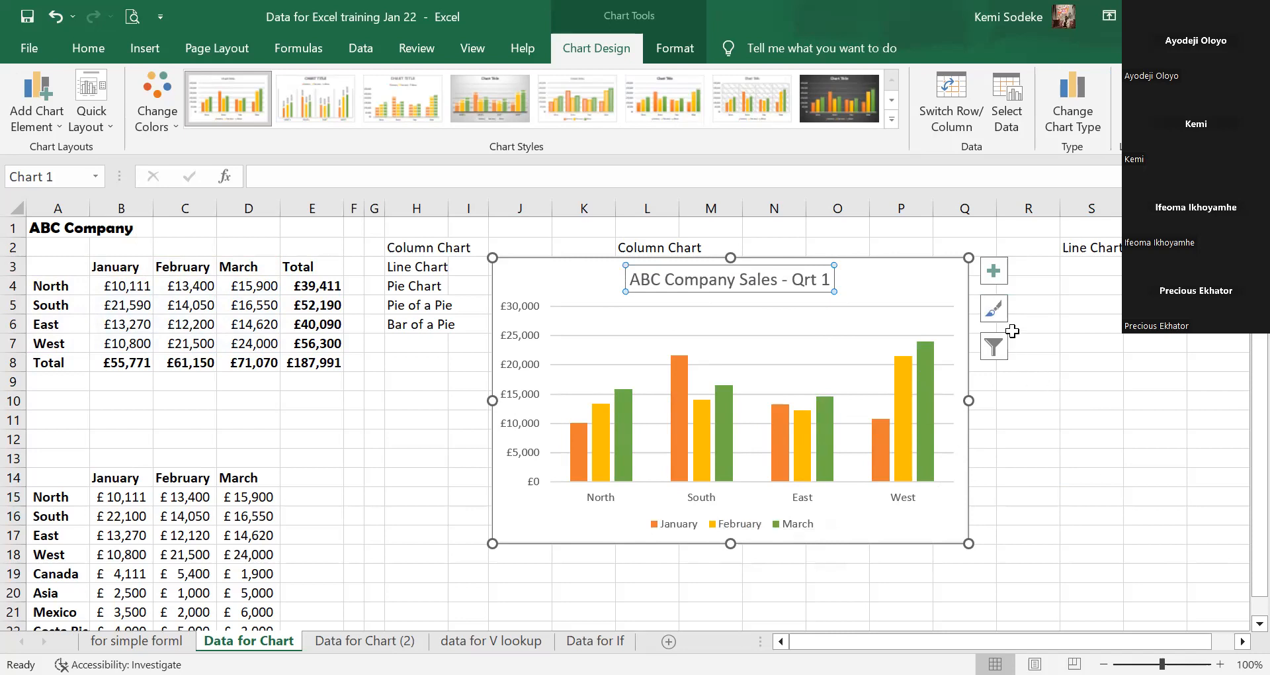
Try the striped, grey gradient, dark and hollow-outline chart styles from the Style pane.
{"action": "left_click", "coordinate": [992, 311]}
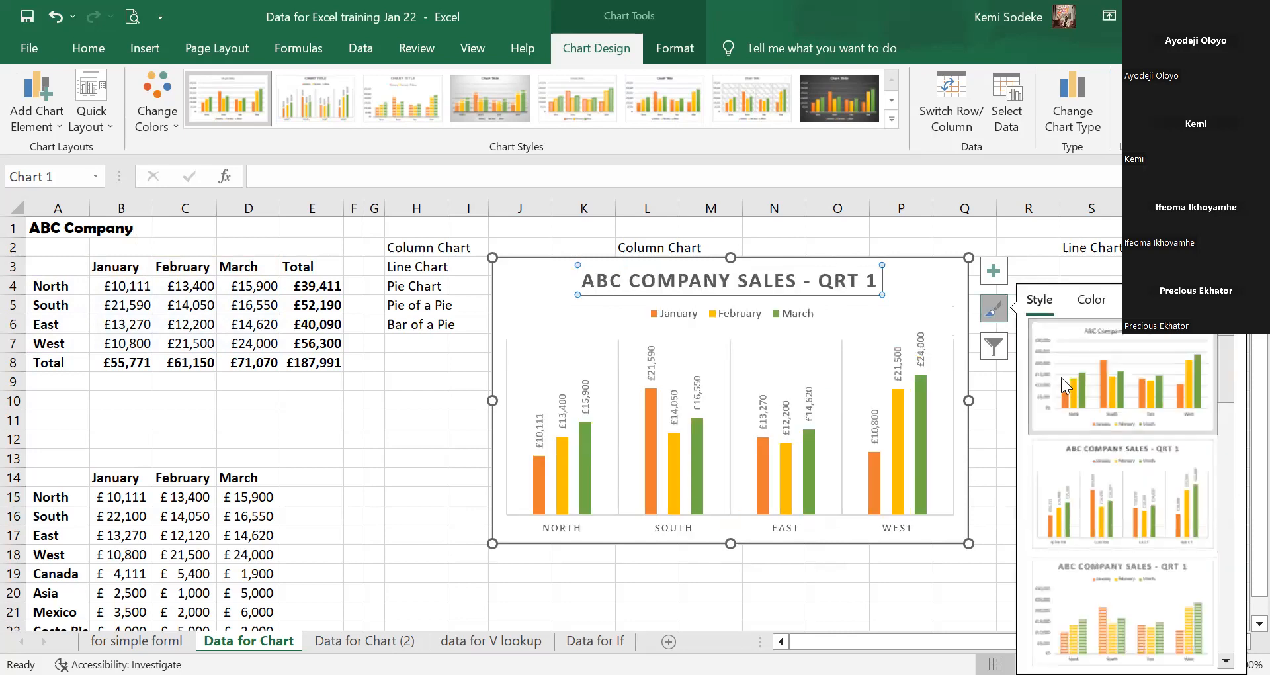
{"action": "left_click", "coordinate": [1218, 266]}
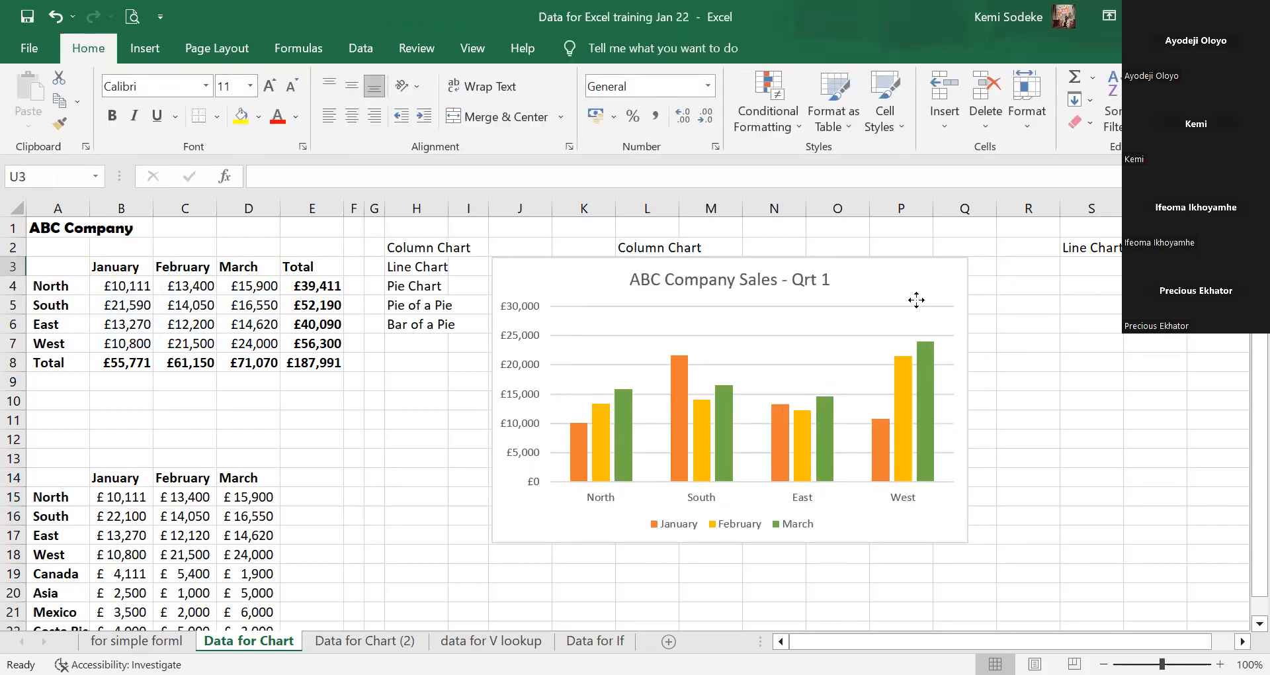
{"action": "left_click", "coordinate": [916, 301]}
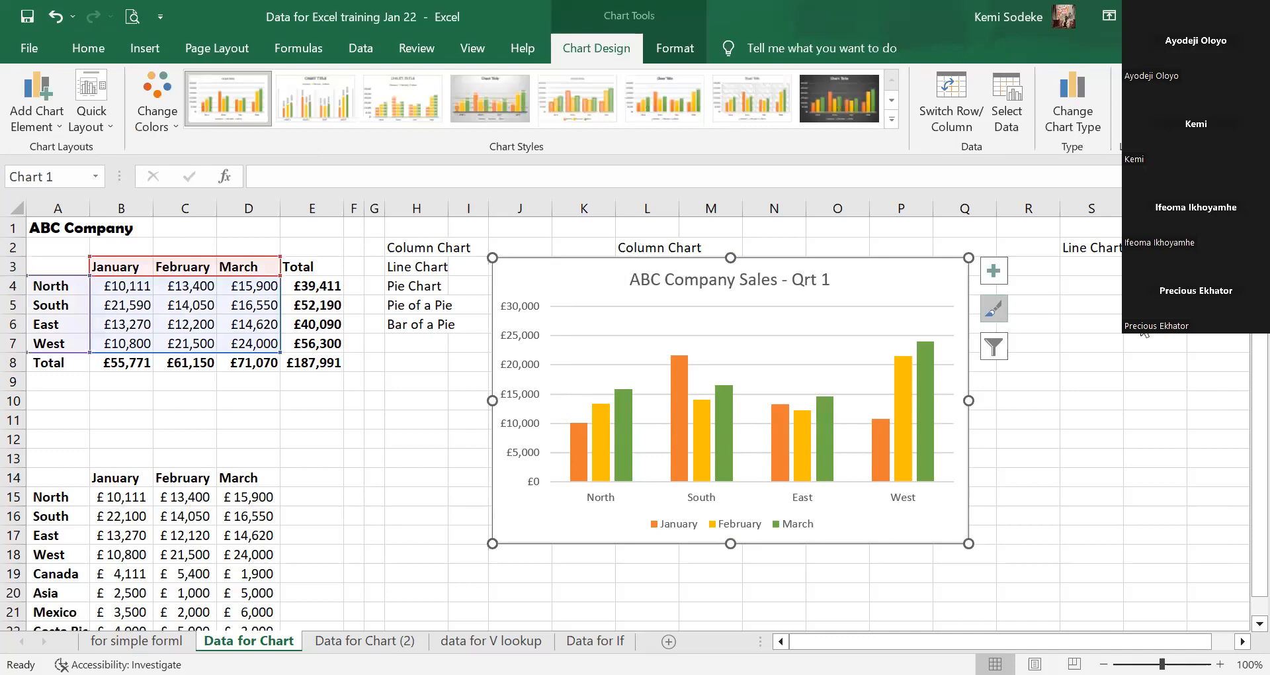
{"action": "left_click", "coordinate": [999, 310]}
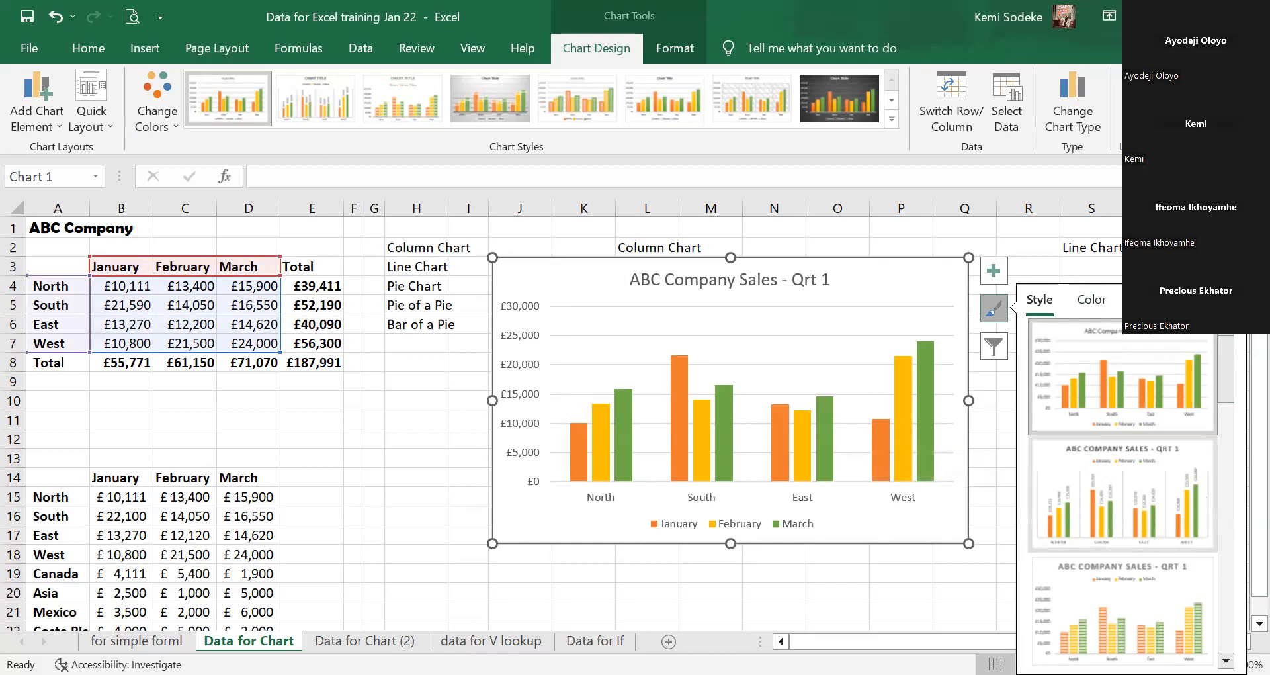
{"action": "scroll", "coordinate": [1164, 530], "scroll_direction": "down", "scroll_amount": 2}
{"action": "left_click", "coordinate": [1127, 394]}
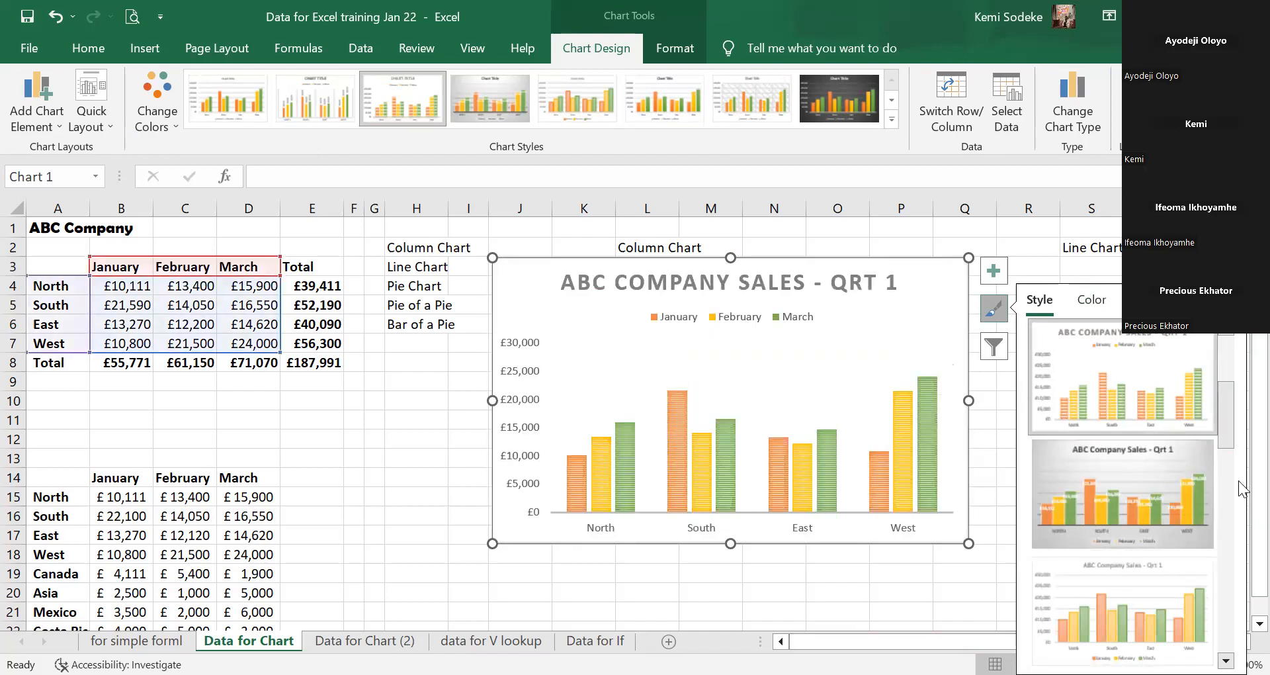
{"action": "left_click", "coordinate": [1131, 488]}
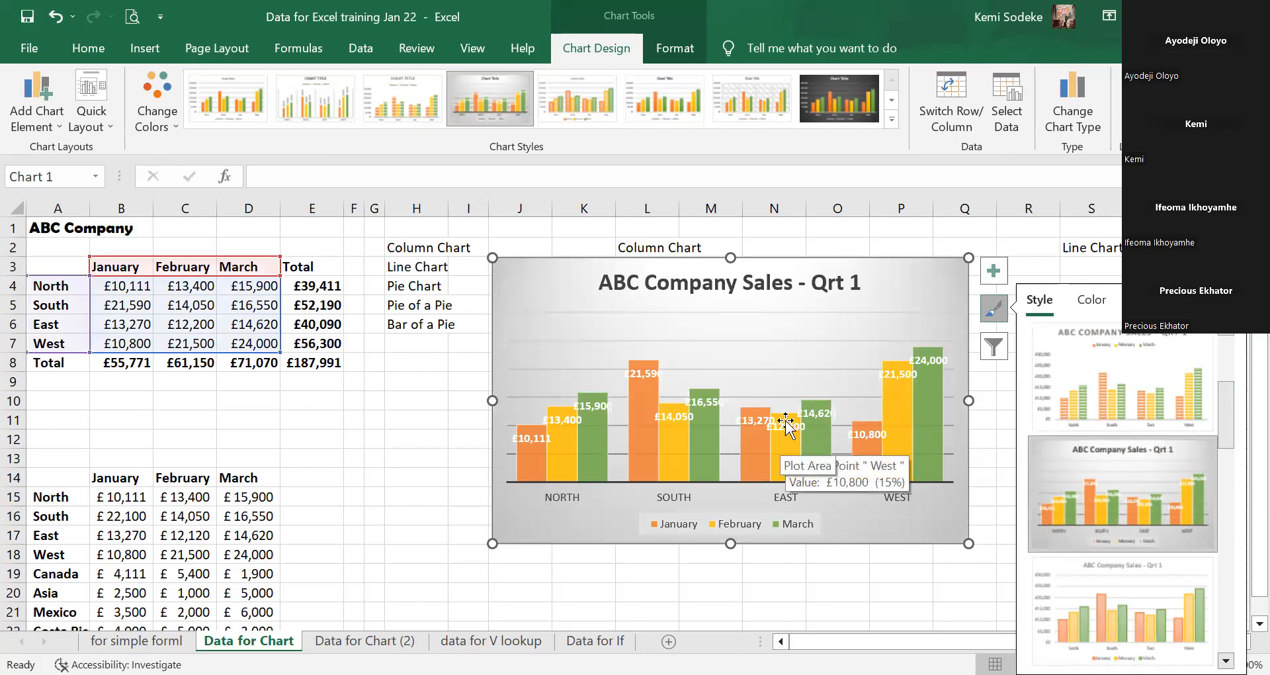
{"action": "scroll", "coordinate": [1169, 626], "scroll_direction": "down", "scroll_amount": 5}
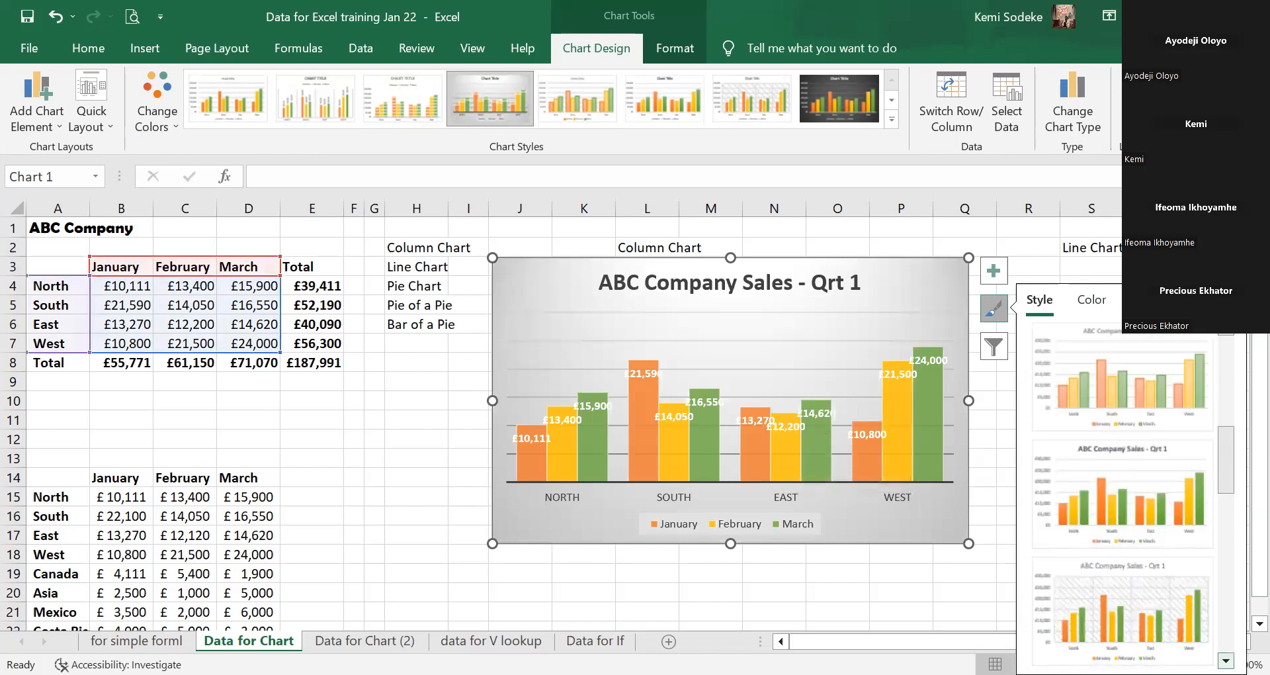
{"action": "left_click", "coordinate": [1130, 591]}
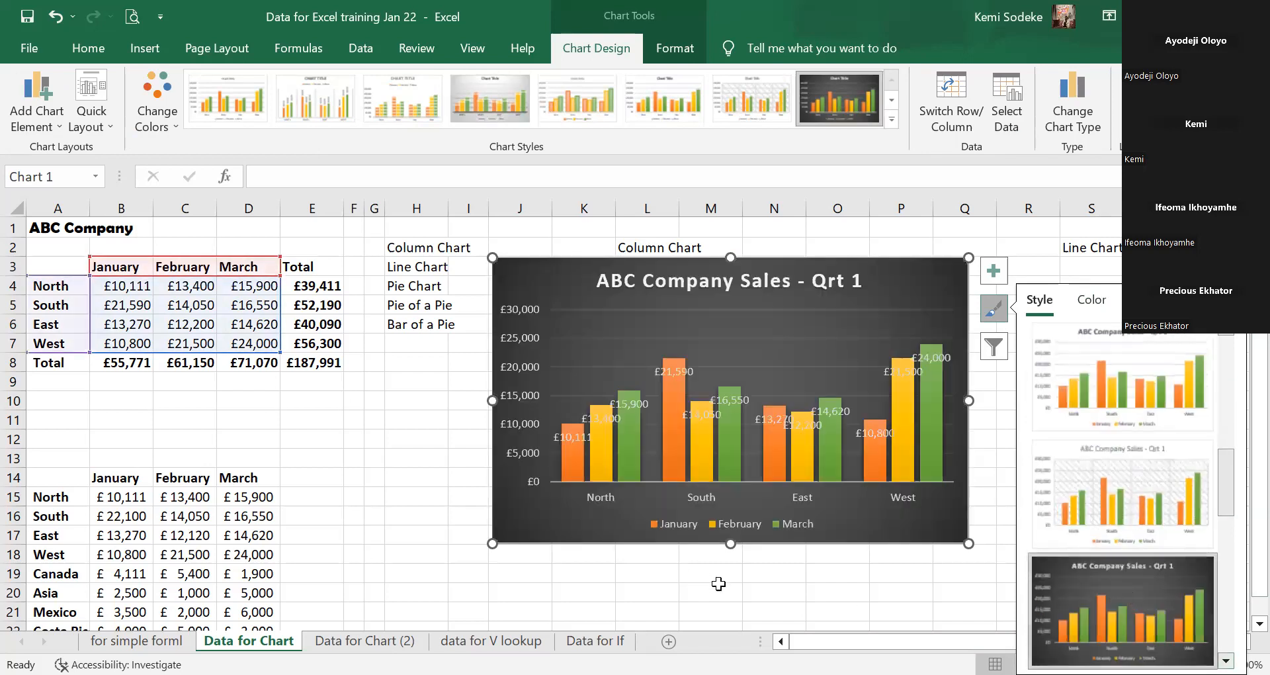
{"action": "scroll", "coordinate": [1174, 607], "scroll_direction": "down", "scroll_amount": 5}
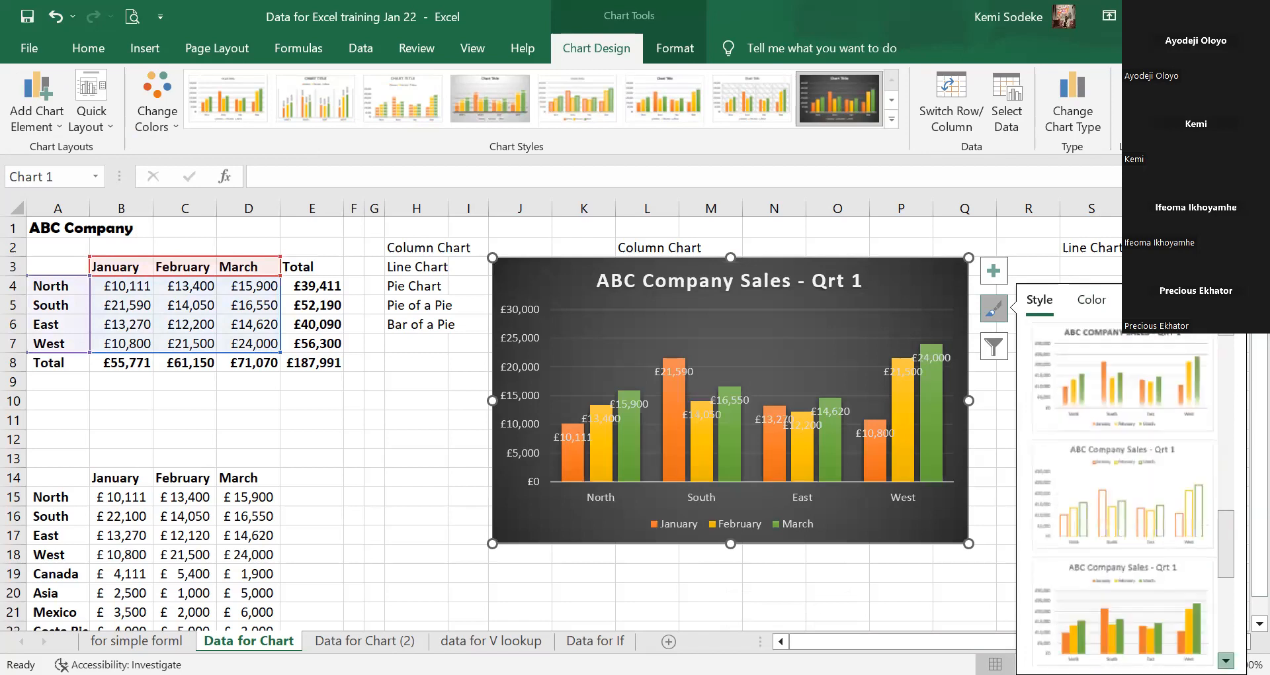
{"action": "left_click", "coordinate": [1167, 500]}
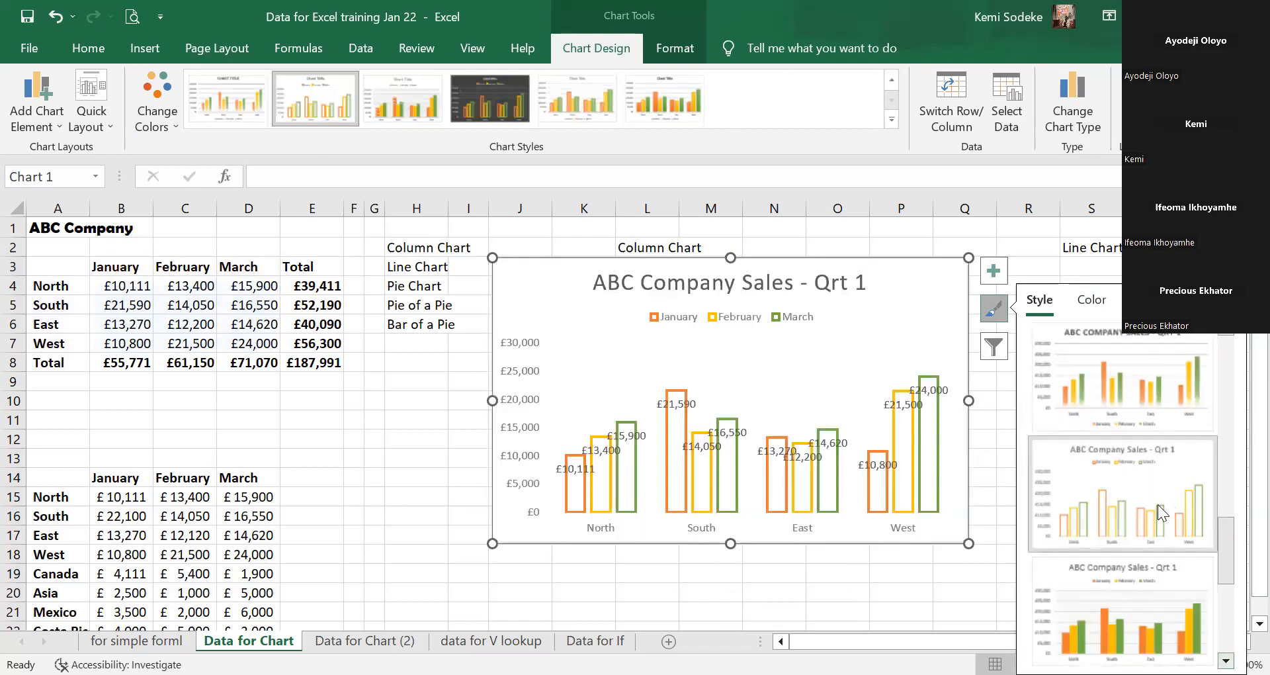
{"action": "left_click_drag", "start_coordinate": [1226, 517], "coordinate": [1231, 374]}
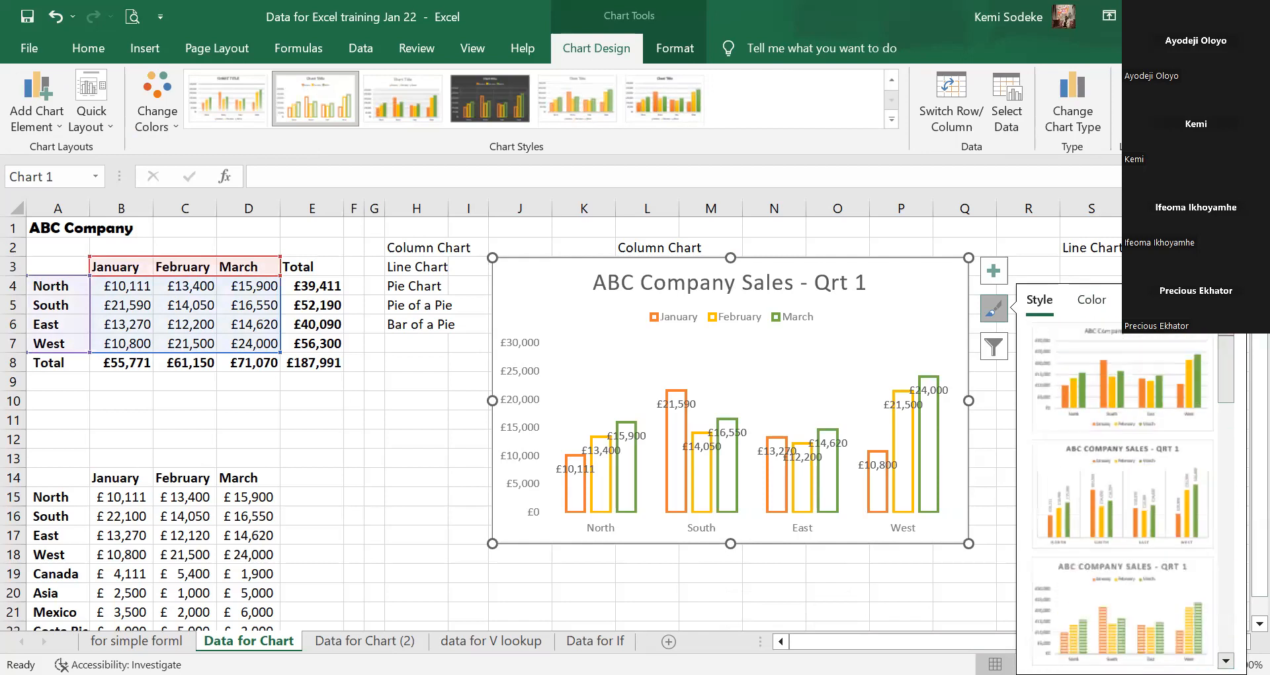
{"action": "key", "text": "Escape"}
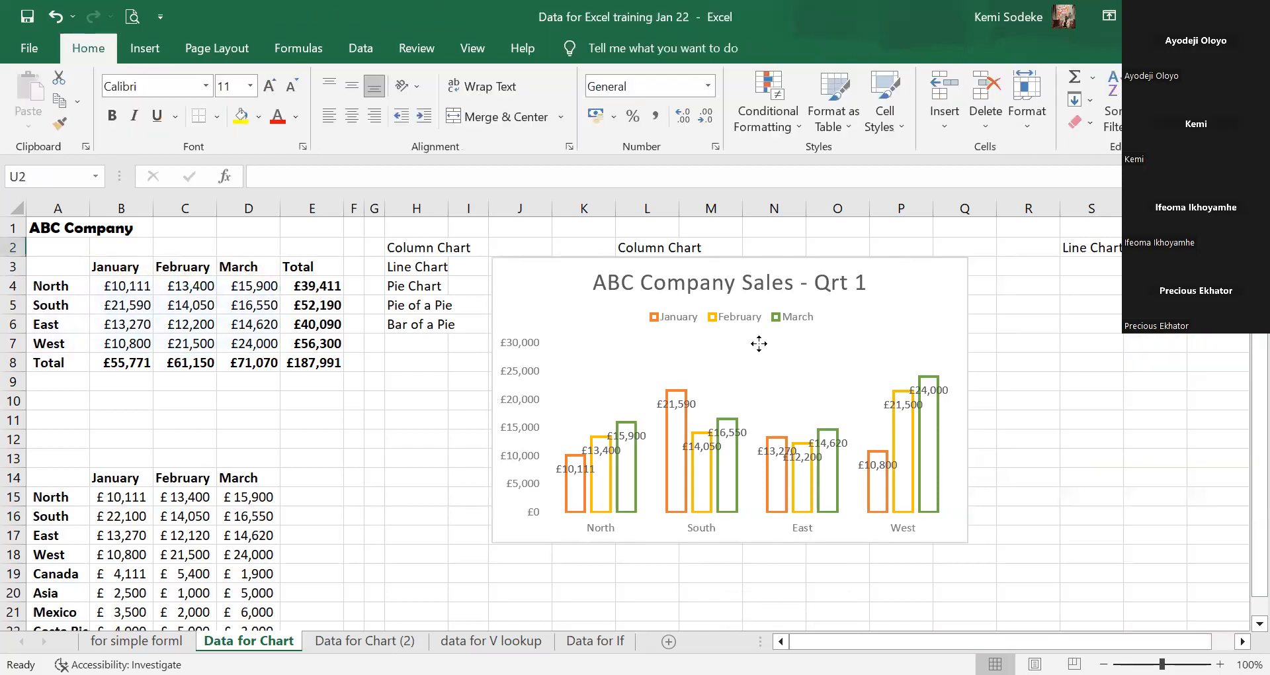
Apply the chart style with an uppercase title, vertical data labels and no gridlines.
{"action": "left_click", "coordinate": [759, 342]}
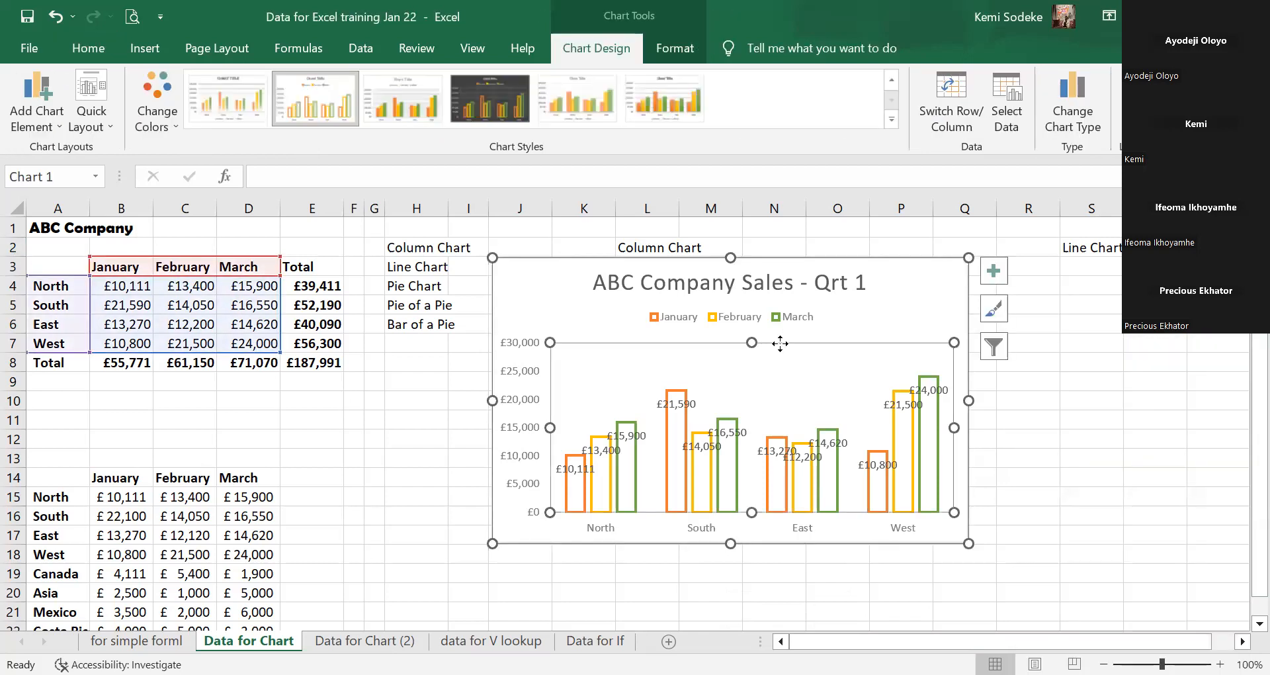
{"action": "left_click", "coordinate": [994, 308]}
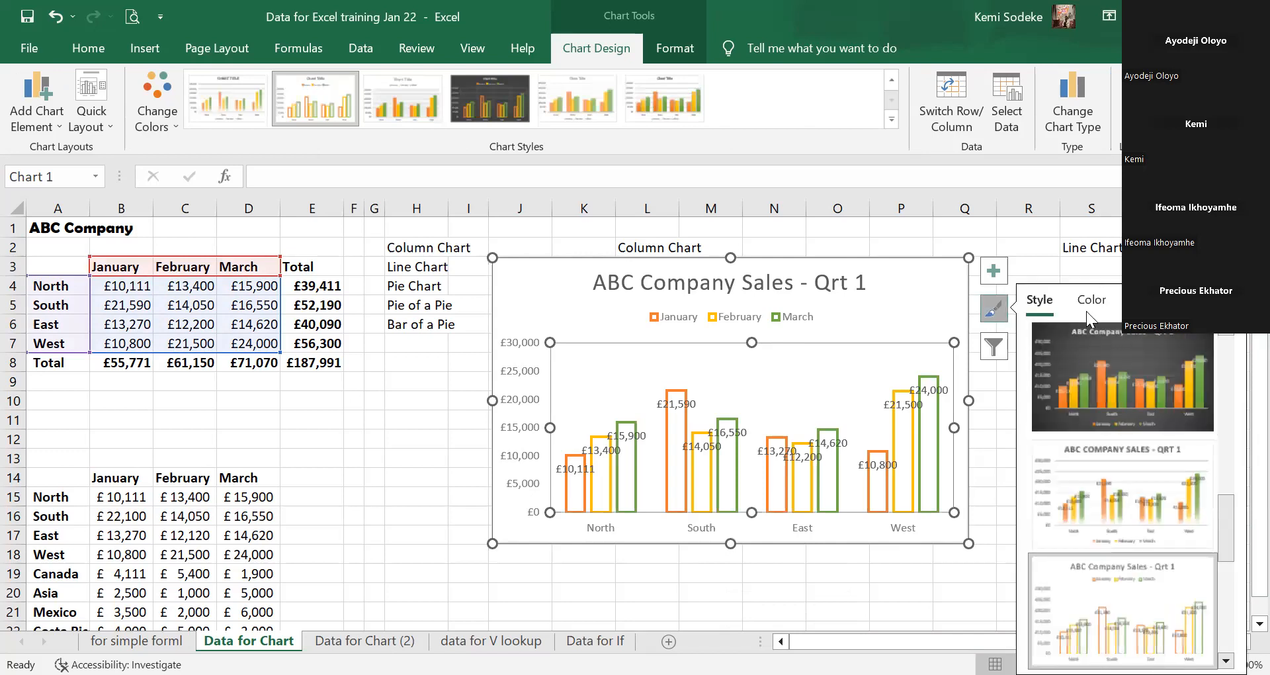
{"action": "left_click_drag", "start_coordinate": [1228, 483], "coordinate": [1208, 359]}
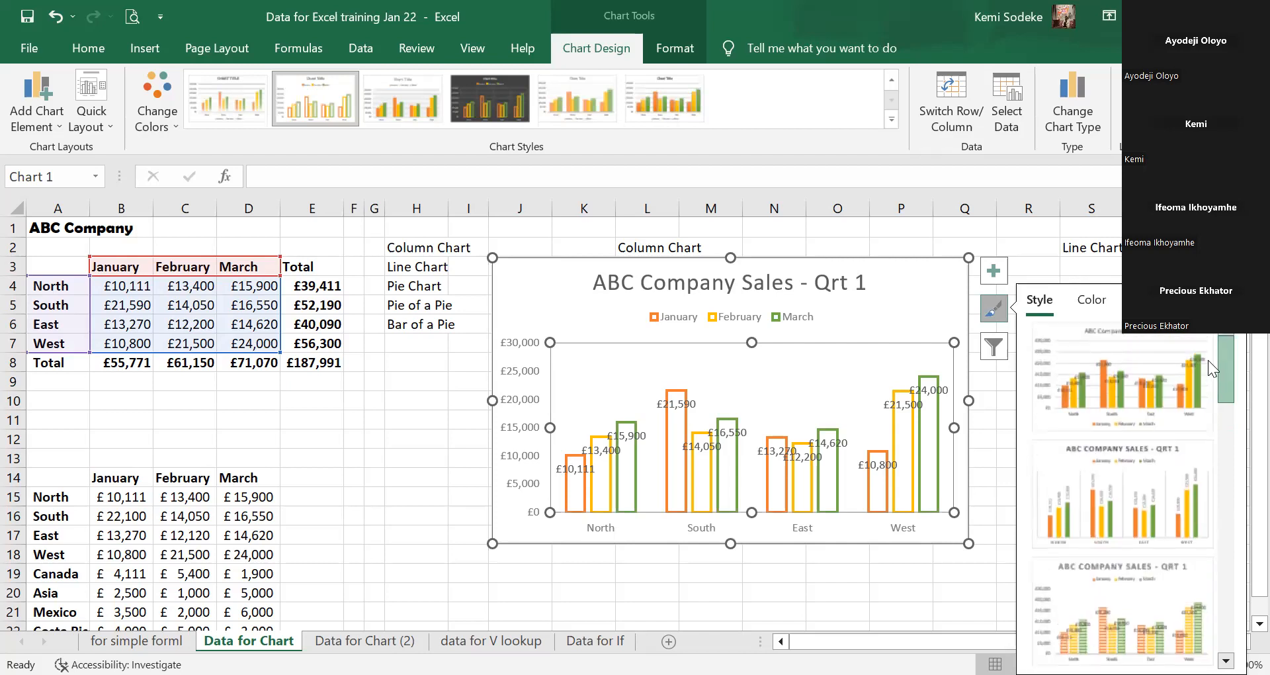
{"action": "left_click", "coordinate": [1155, 514]}
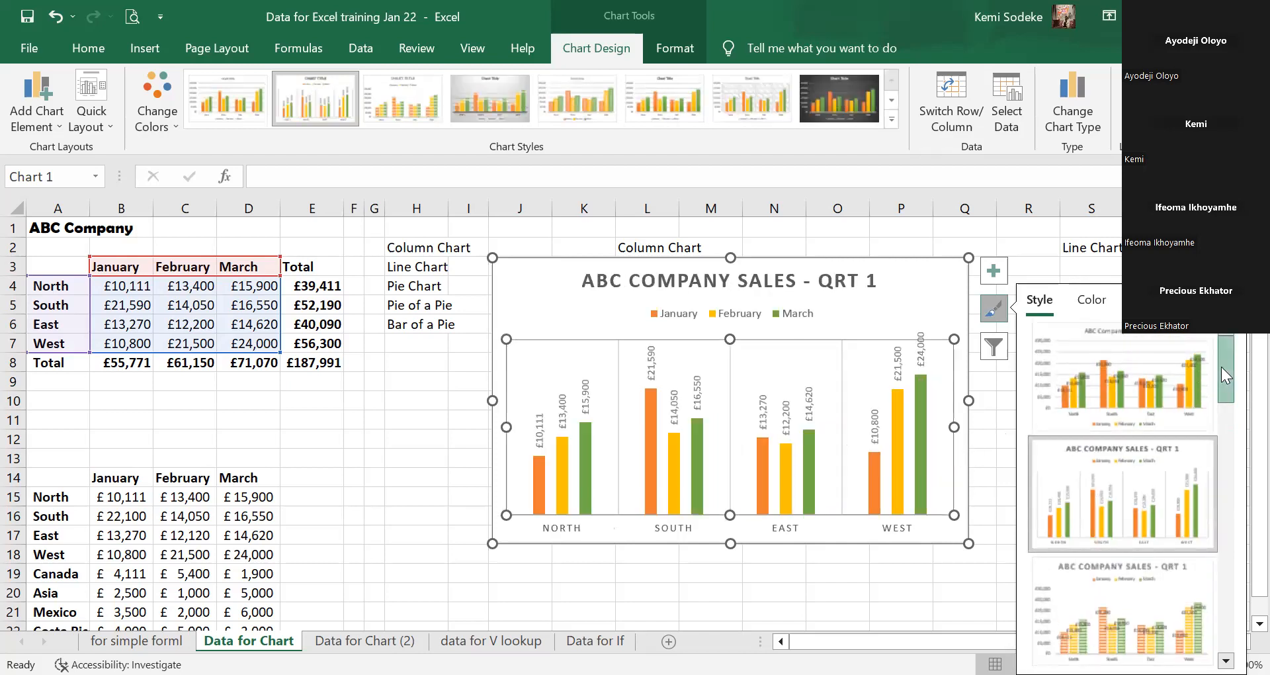
{"action": "left_click_drag", "start_coordinate": [1221, 364], "coordinate": [1219, 427]}
{"action": "left_click", "coordinate": [350, 520]}
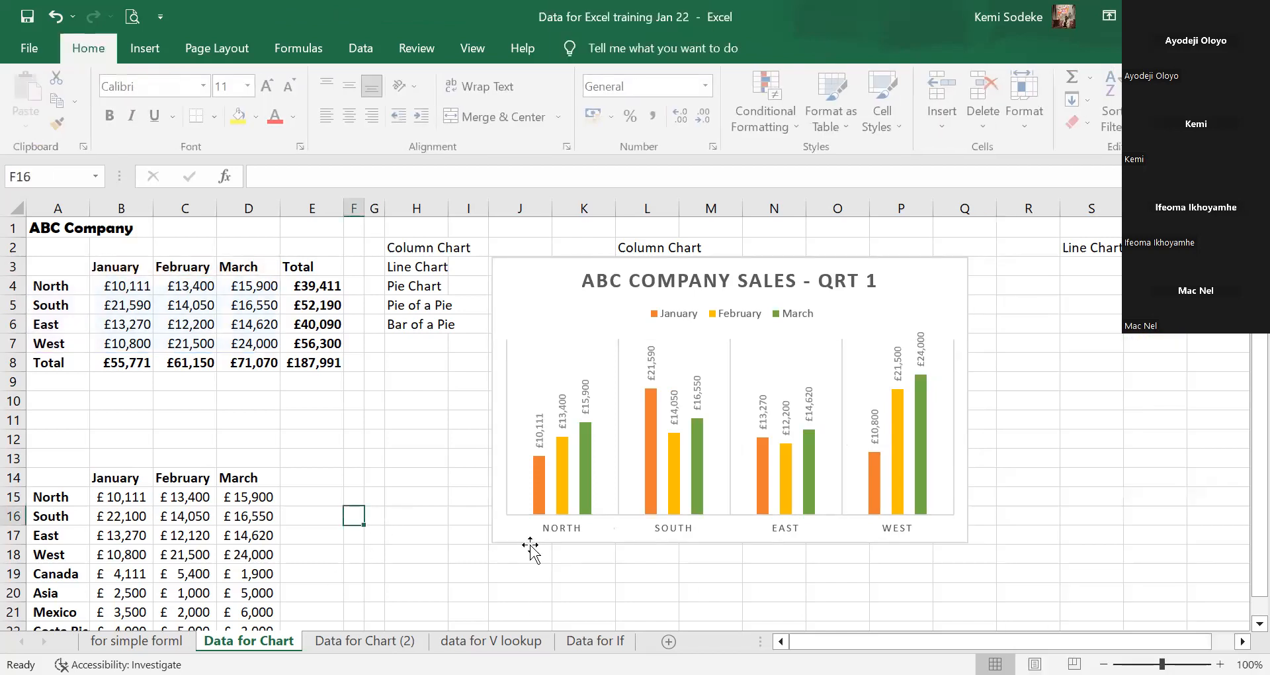
{"action": "left_click", "coordinate": [364, 641]}
{"action": "left_click", "coordinate": [248, 641]}
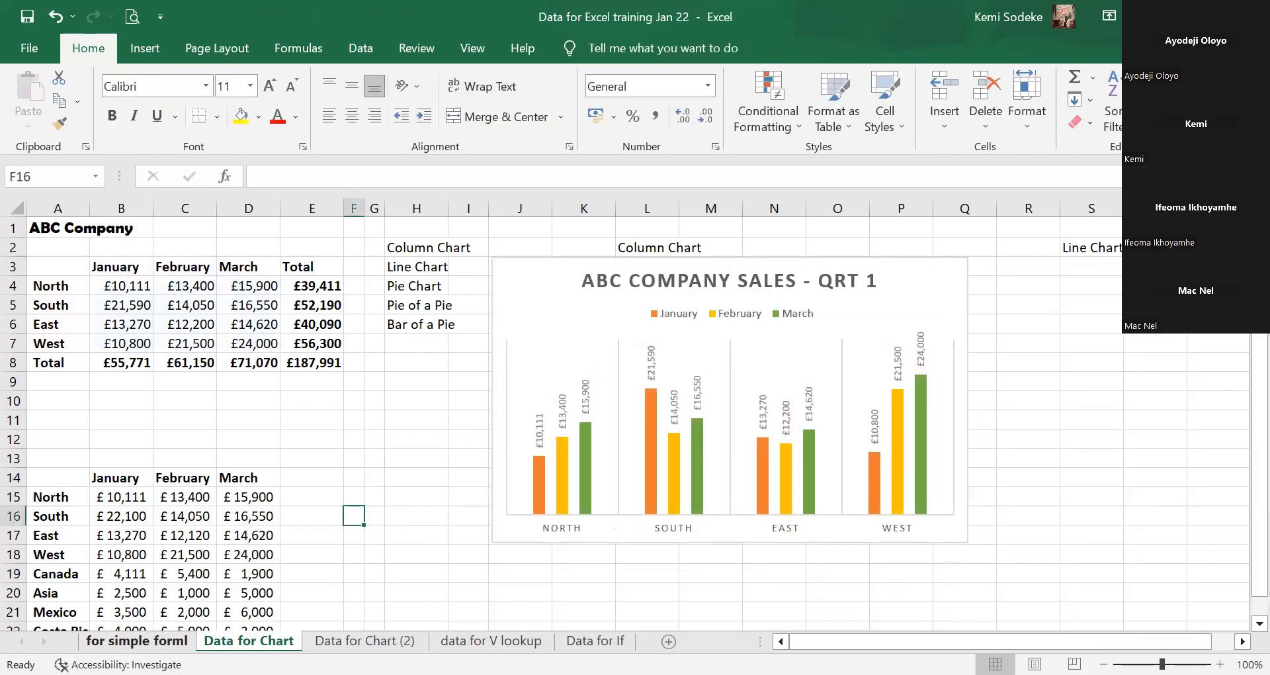
{"action": "left_click", "coordinate": [136, 640]}
{"action": "left_click", "coordinate": [249, 640]}
{"action": "right_click", "coordinate": [278, 639]}
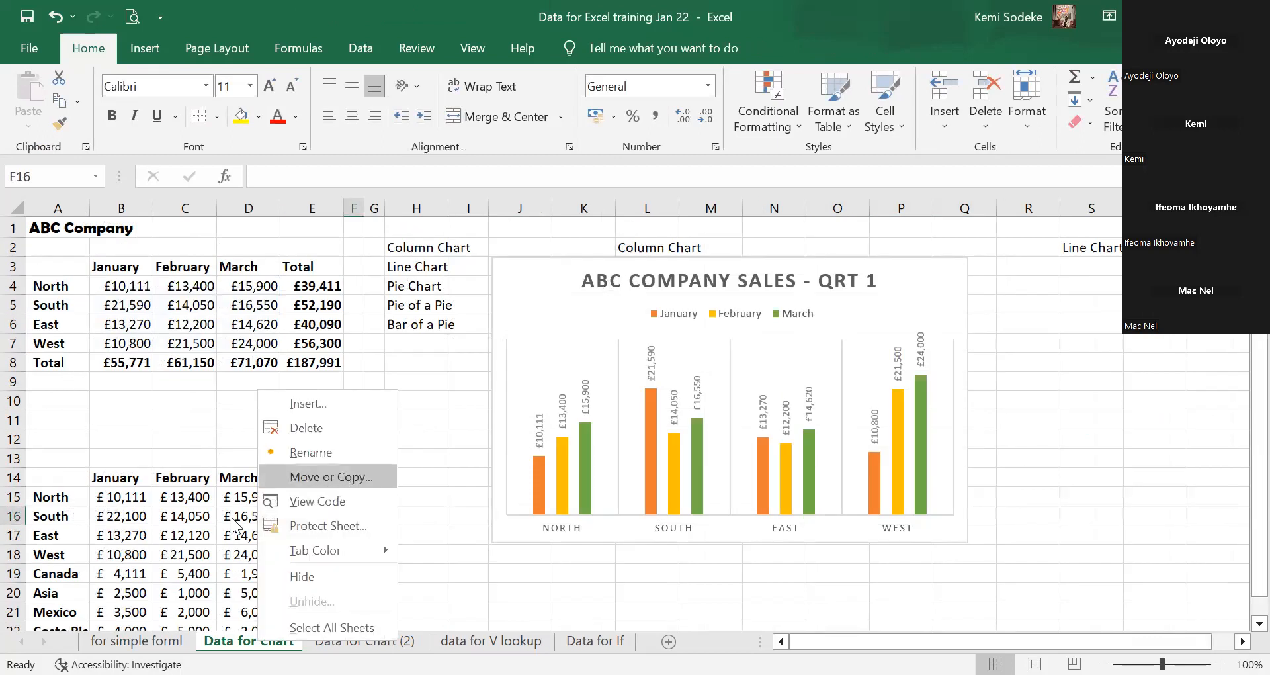
{"action": "left_click", "coordinate": [346, 478]}
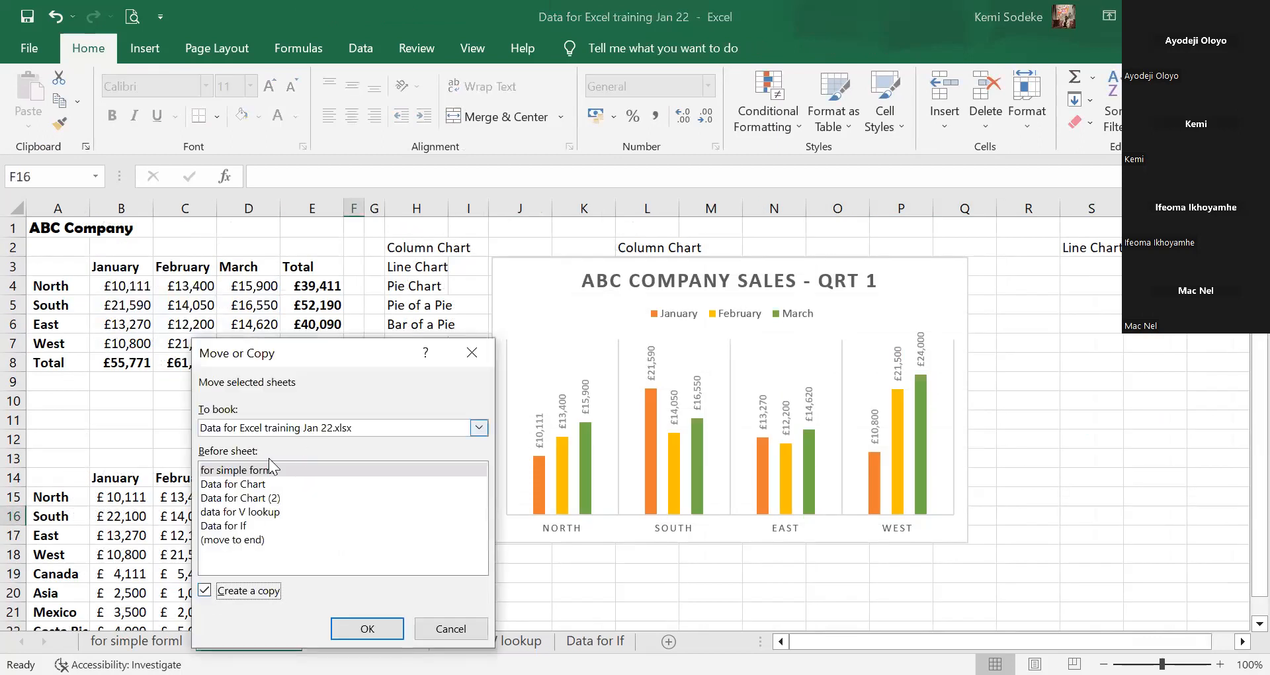
{"action": "left_click", "coordinate": [285, 465]}
{"action": "left_click", "coordinate": [363, 628]}
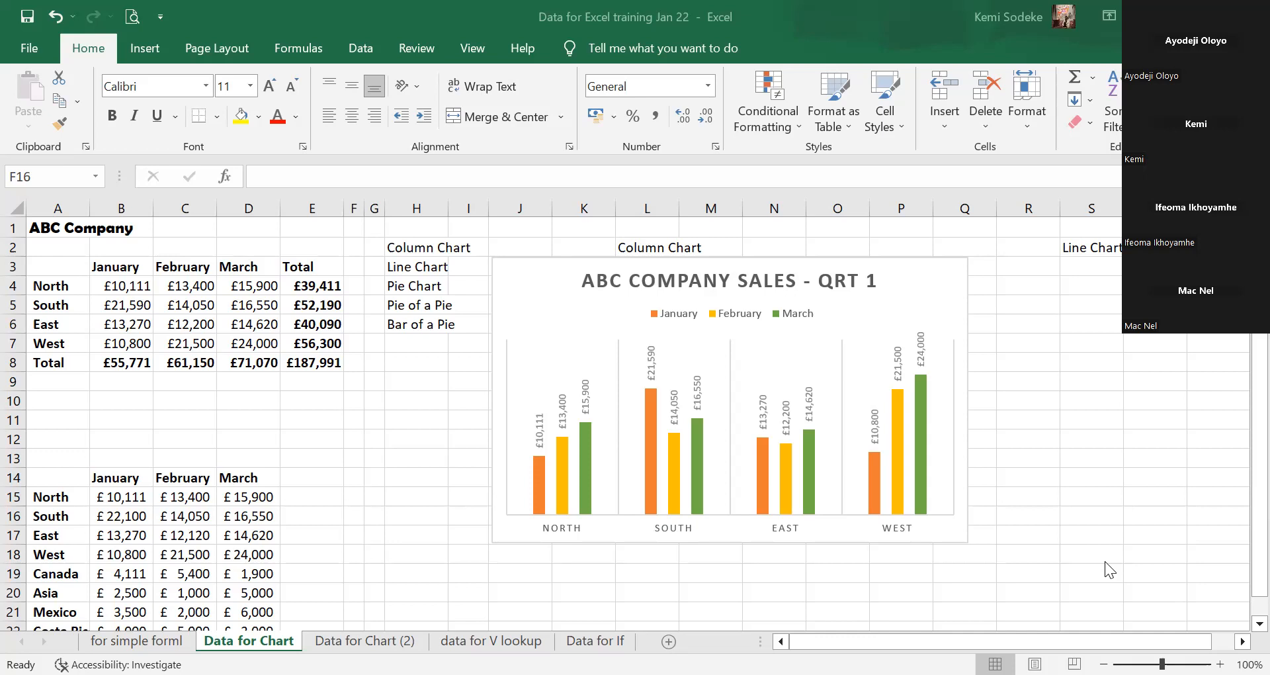
Drag the ABC COMPANY SALES - QRT 1 chart slightly right and down.
{"action": "left_click", "coordinate": [1052, 440]}
{"action": "left_click", "coordinate": [338, 473]}
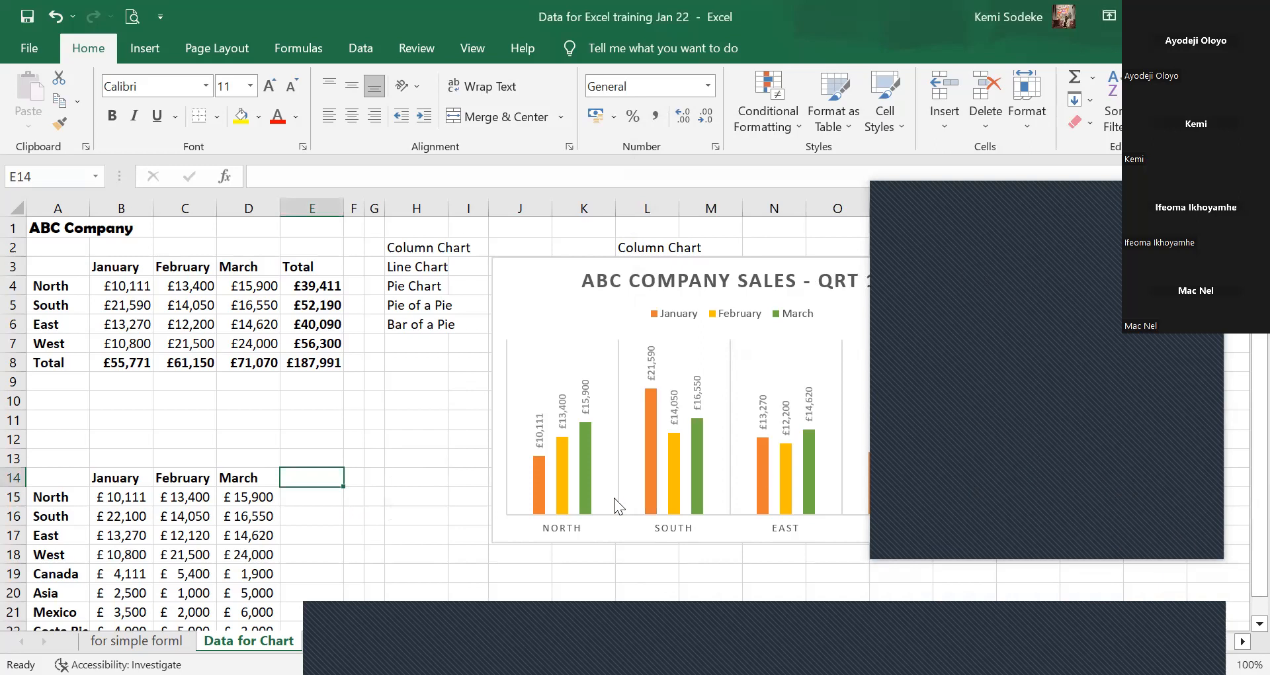
{"action": "left_click", "coordinate": [417, 440]}
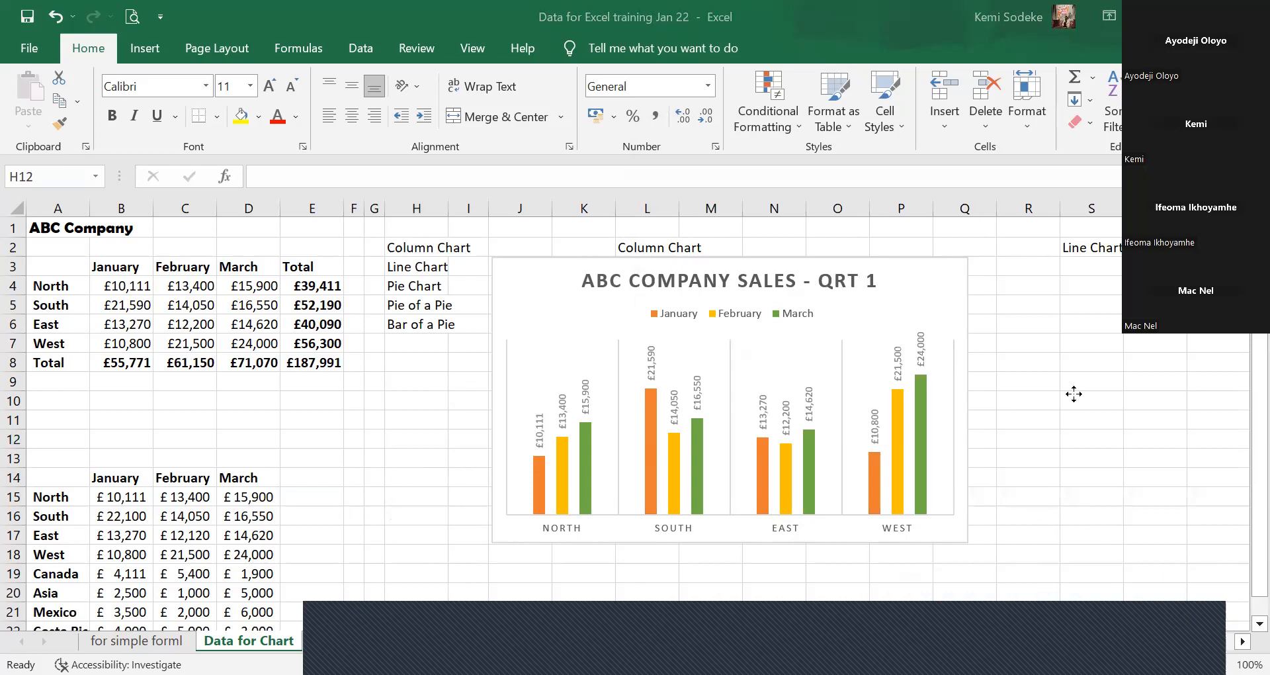
{"action": "left_click", "coordinate": [877, 364]}
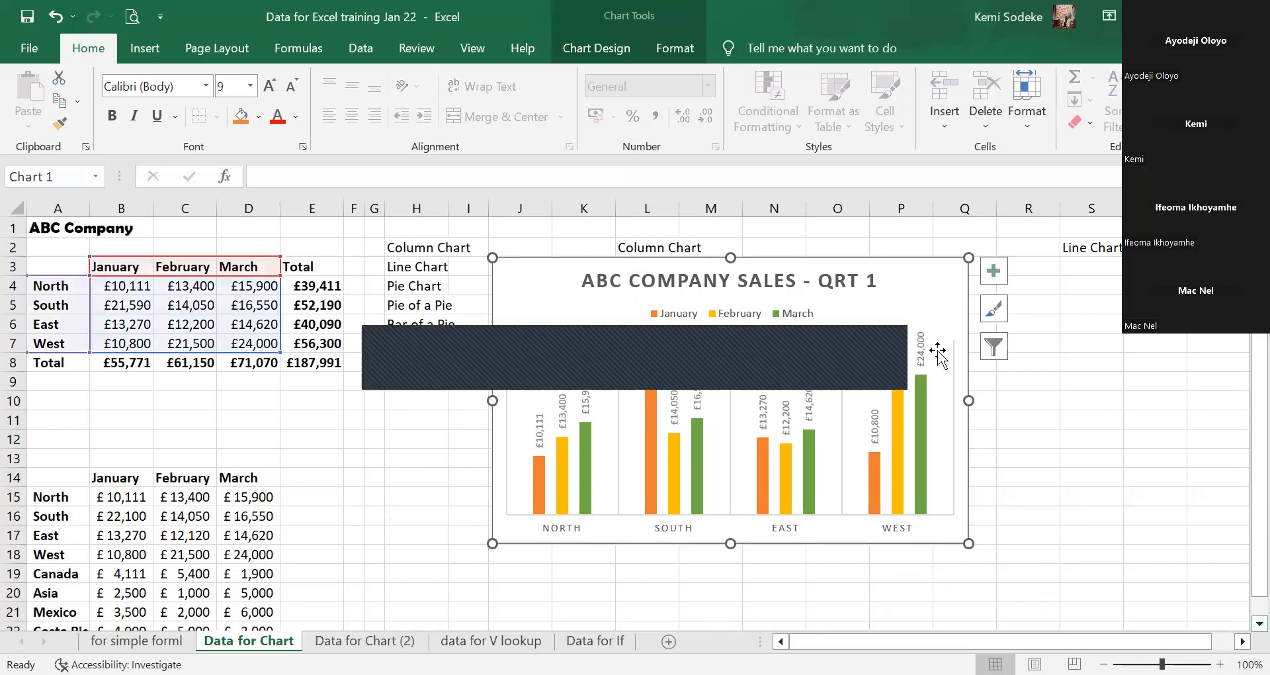
{"action": "left_click_drag", "start_coordinate": [913, 283], "coordinate": [974, 308]}
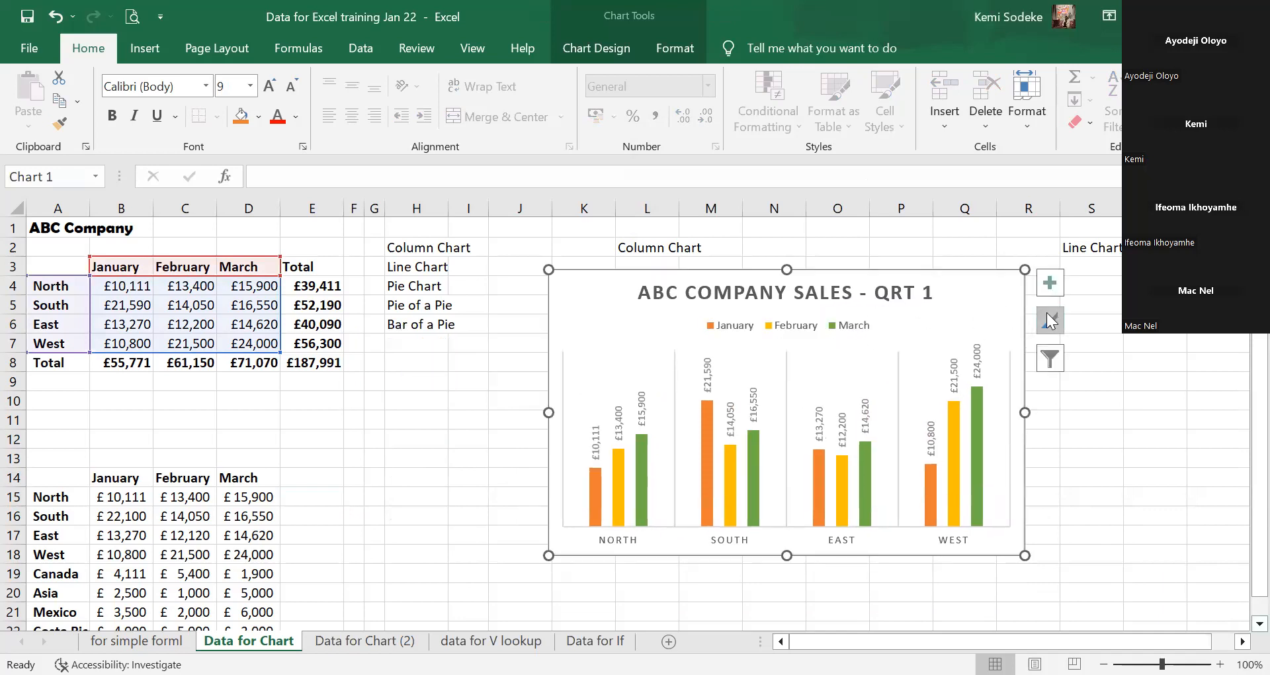
{"action": "left_click_drag", "start_coordinate": [522, 374], "coordinate": [515, 324]}
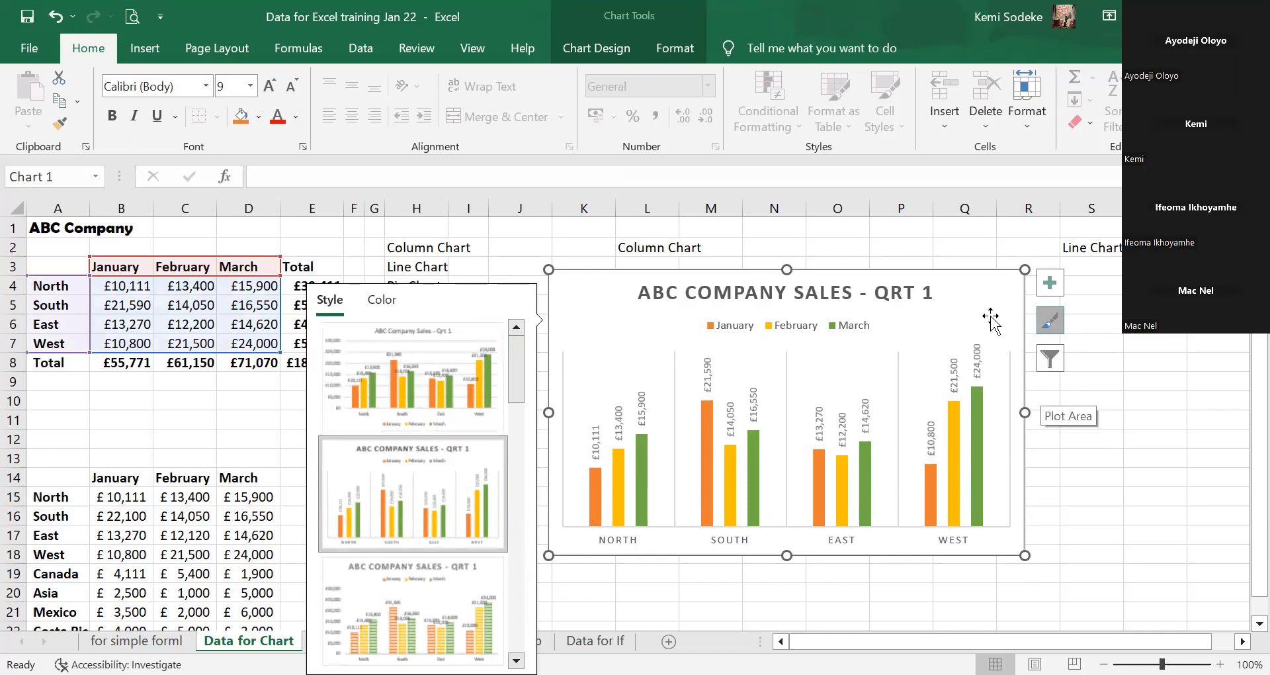
Delete the old chart, select A3:D7, and bring up the Insert Column or Bar Chart list.
{"action": "key", "text": "Delete"}
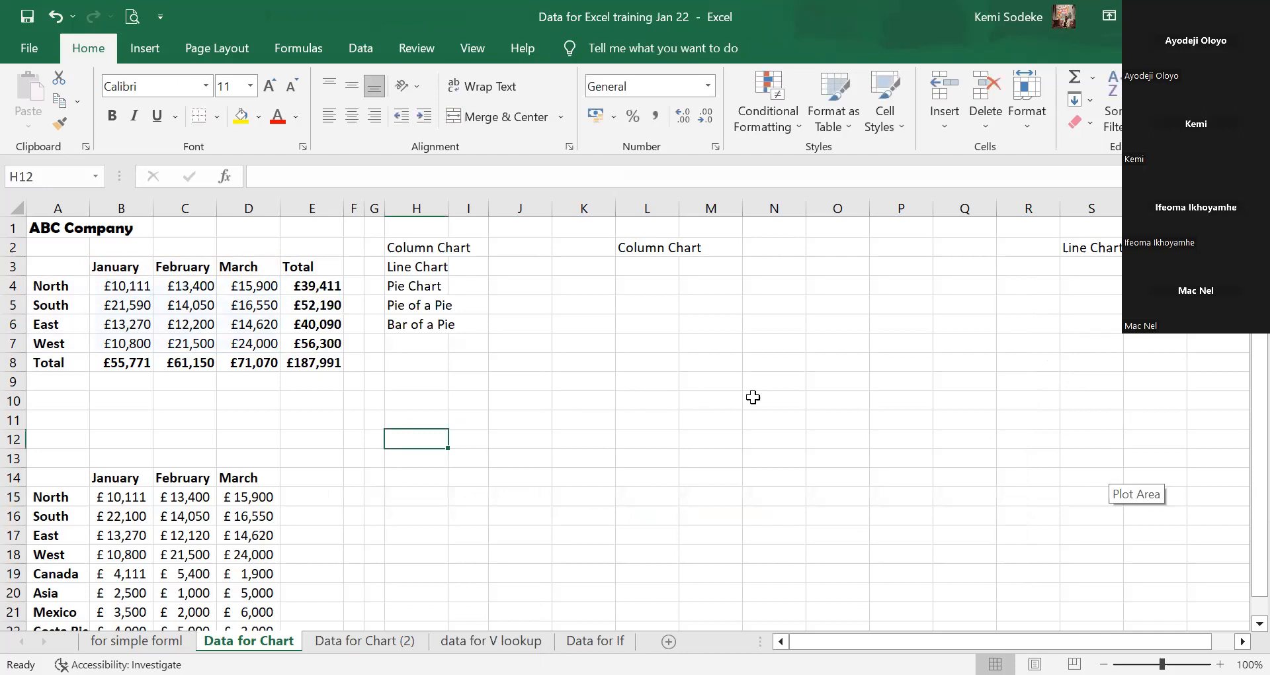
{"action": "left_click_drag", "start_coordinate": [580, 265], "coordinate": [713, 287]}
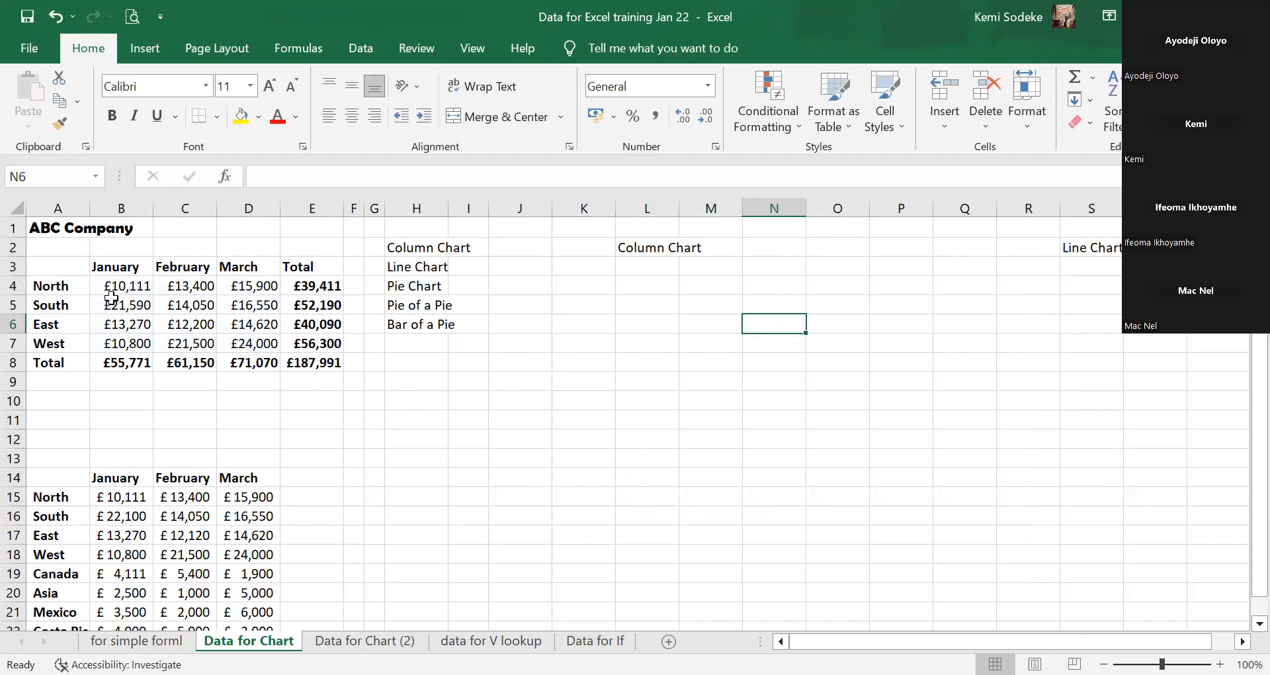
{"action": "left_click", "coordinate": [63, 270]}
{"action": "left_click_drag", "start_coordinate": [64, 270], "coordinate": [258, 339]}
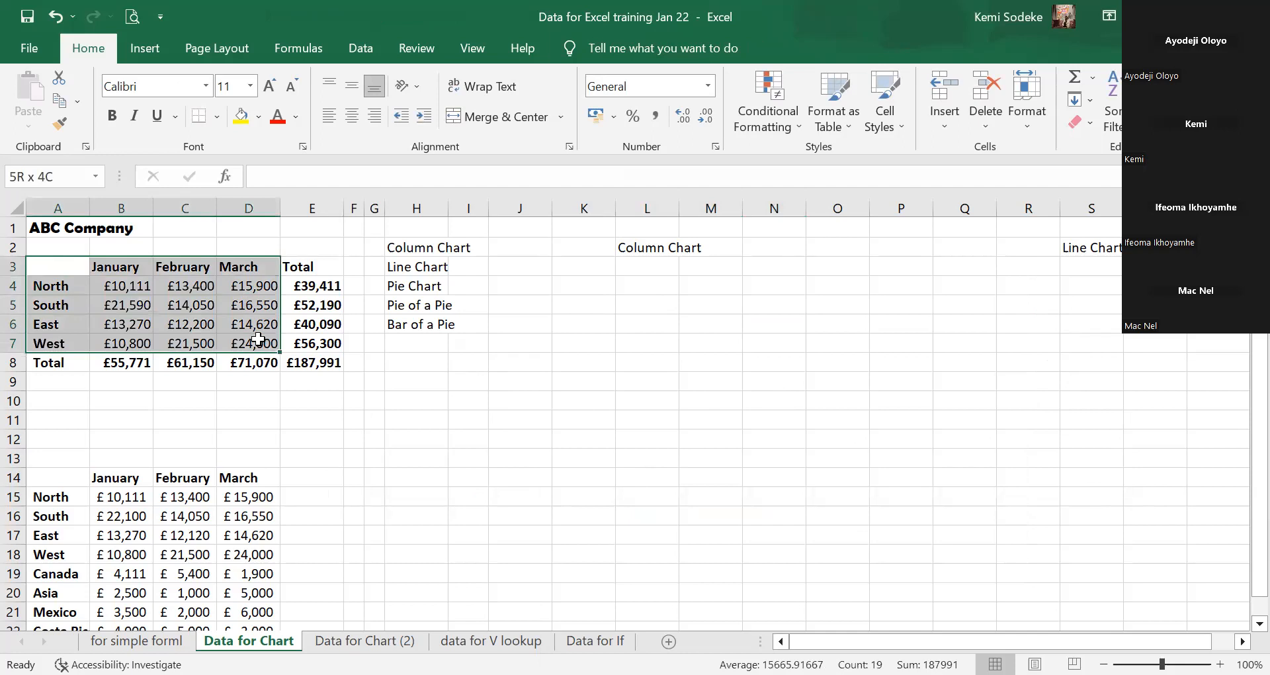
{"action": "left_click_drag", "start_coordinate": [258, 339], "coordinate": [258, 340]}
{"action": "left_click_drag", "start_coordinate": [54, 264], "coordinate": [256, 345]}
{"action": "left_click_drag", "start_coordinate": [257, 344], "coordinate": [256, 344]}
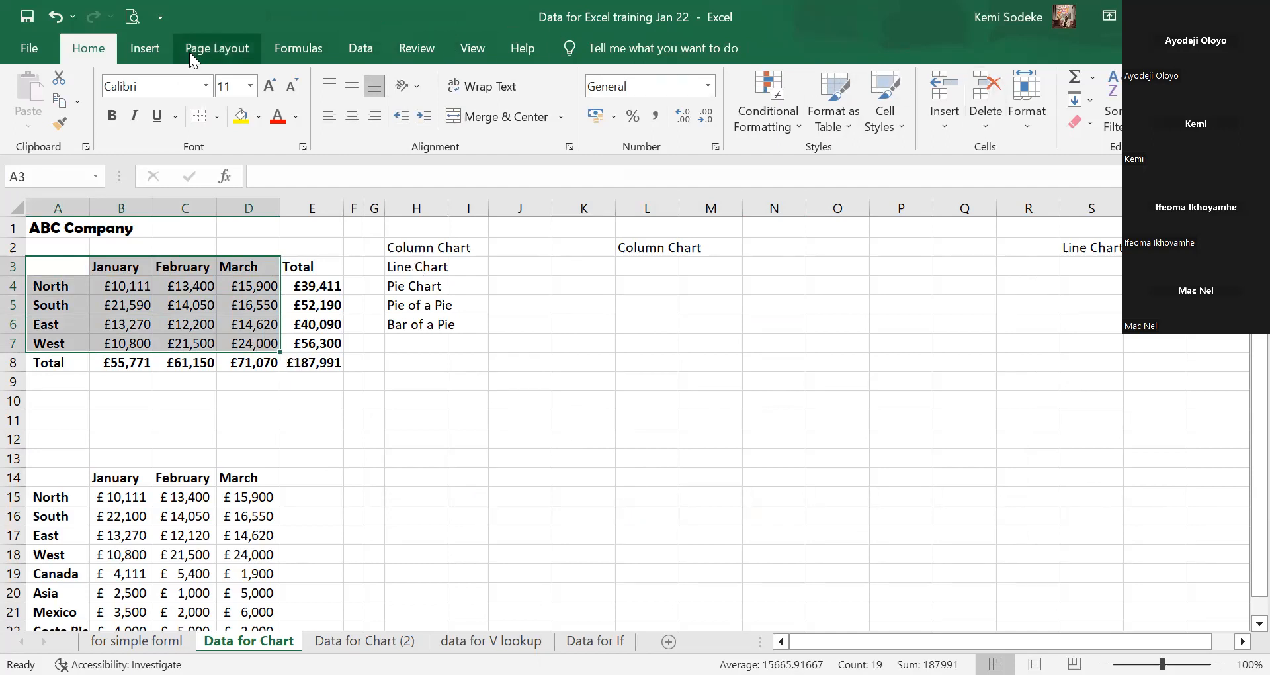
{"action": "left_click", "coordinate": [148, 49]}
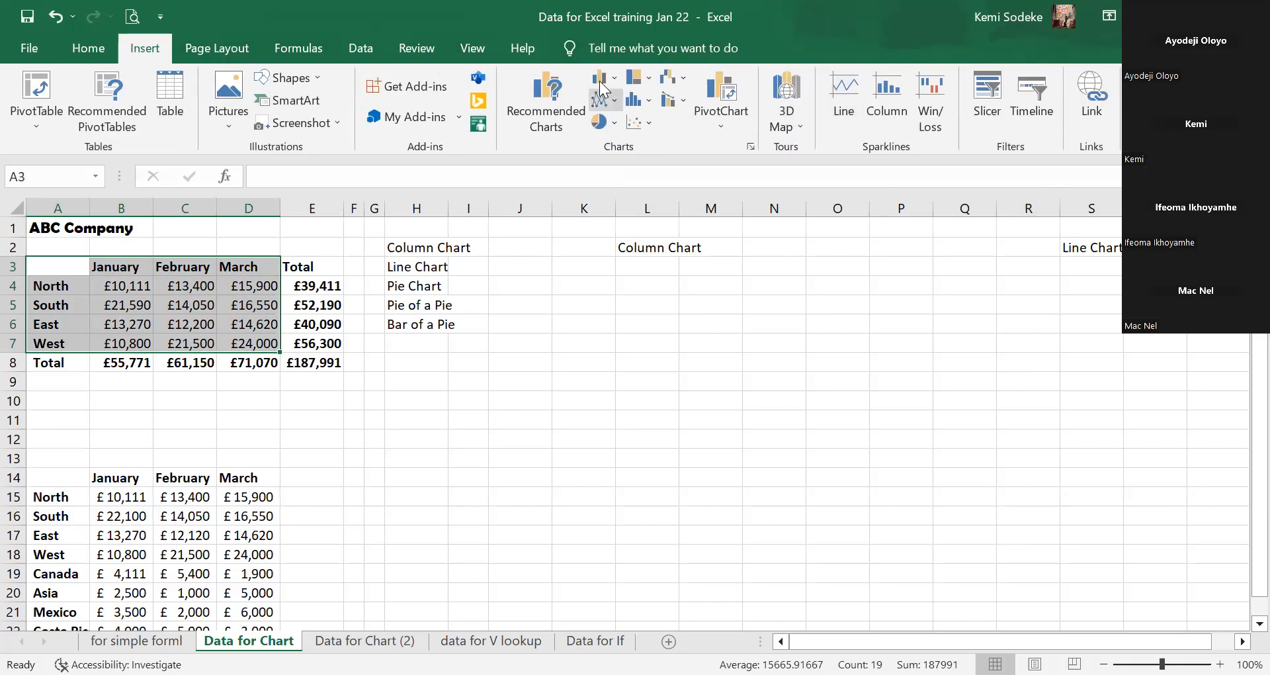
{"action": "left_click", "coordinate": [602, 79]}
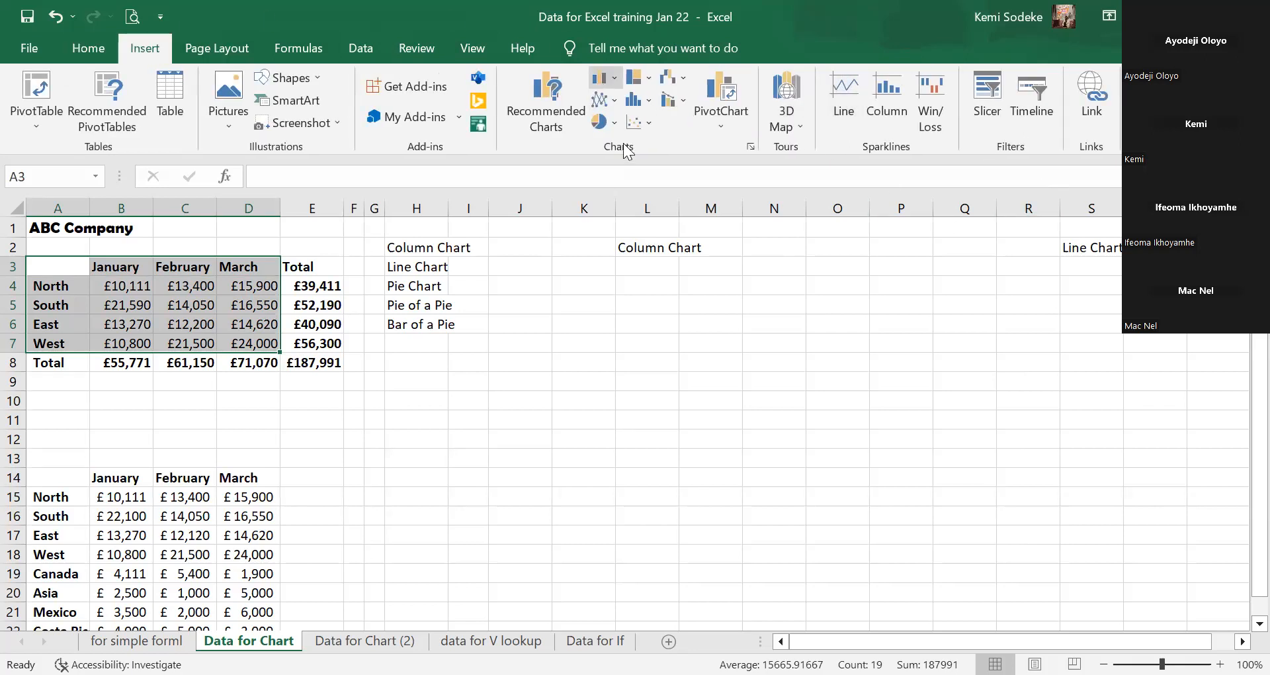
Insert a 2-D Clustered Column chart and position it right of the table, beside the chart-type list.
{"action": "left_click", "coordinate": [621, 141]}
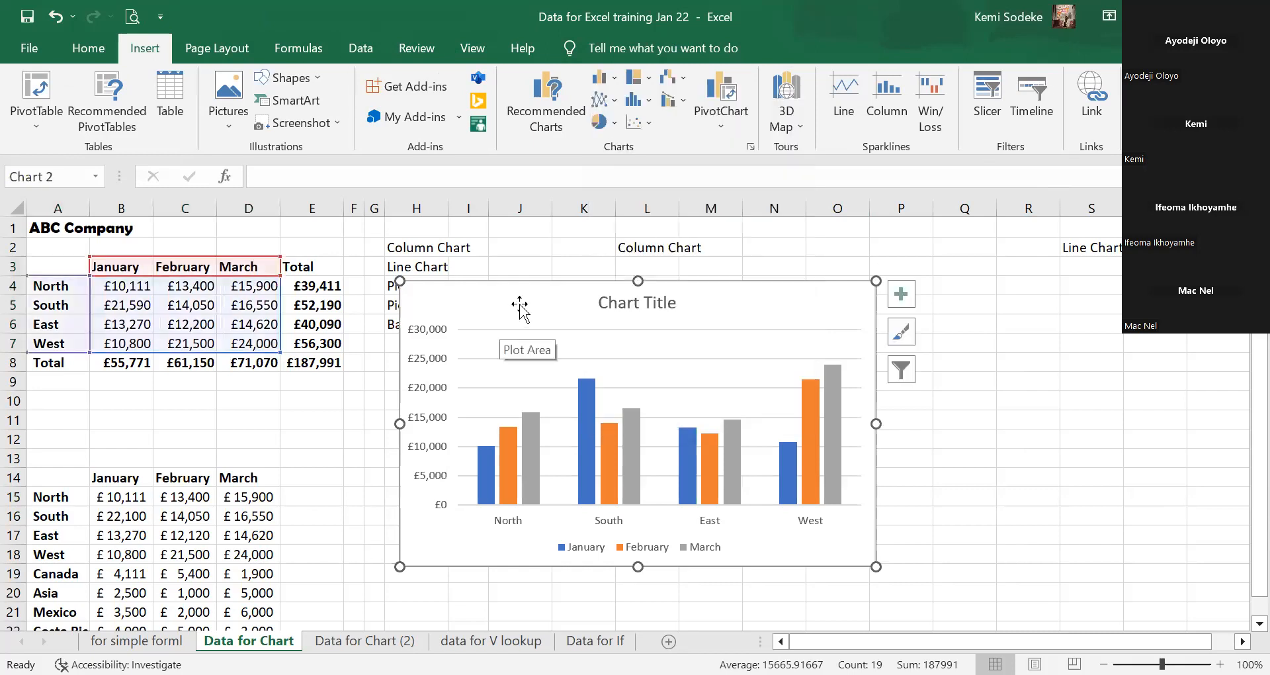
{"action": "left_click_drag", "start_coordinate": [520, 303], "coordinate": [621, 281]}
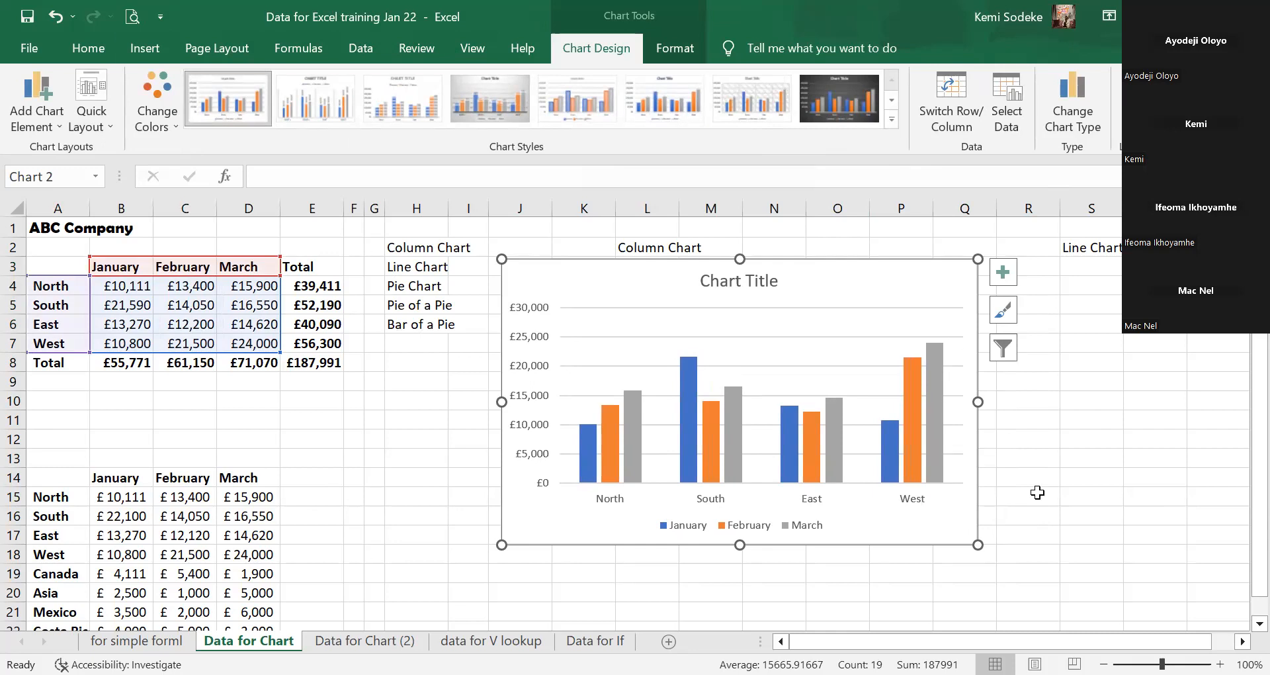
{"action": "left_click_drag", "start_coordinate": [834, 273], "coordinate": [851, 282]}
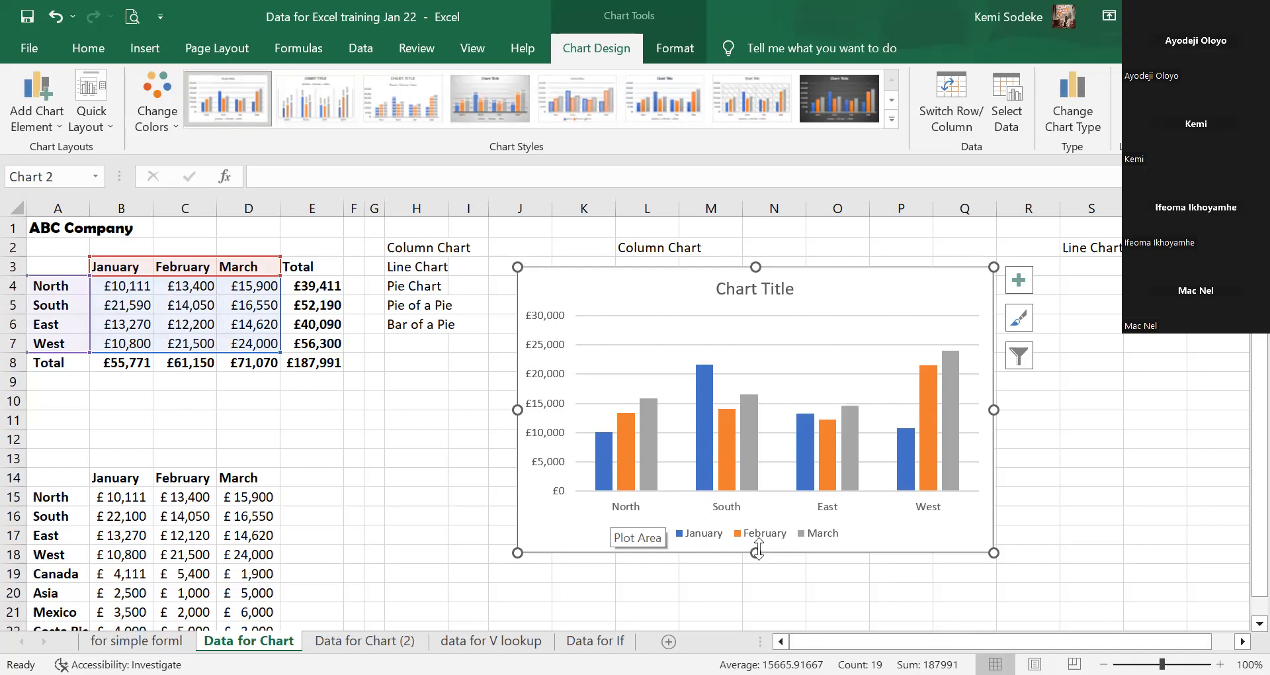
{"action": "left_click", "coordinate": [910, 592]}
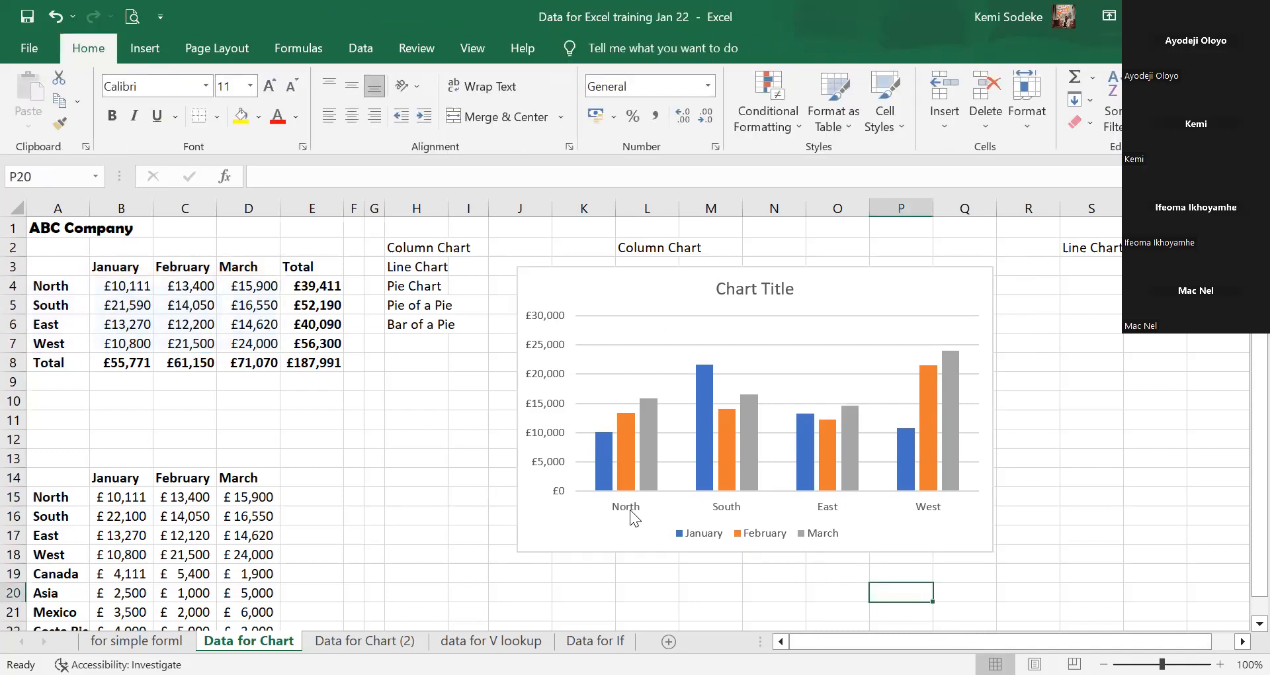
{"action": "left_click", "coordinate": [584, 426]}
{"action": "left_click_drag", "start_coordinate": [653, 280], "coordinate": [626, 276]}
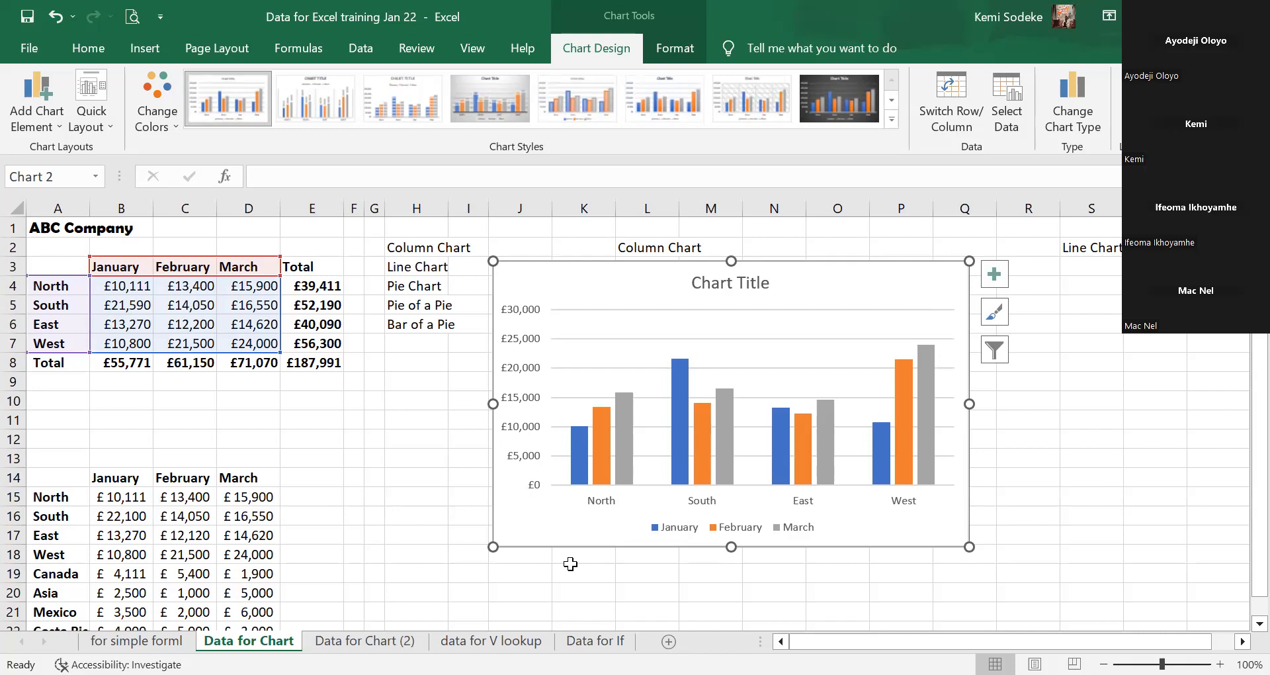
{"action": "left_click_drag", "start_coordinate": [815, 281], "coordinate": [829, 278]}
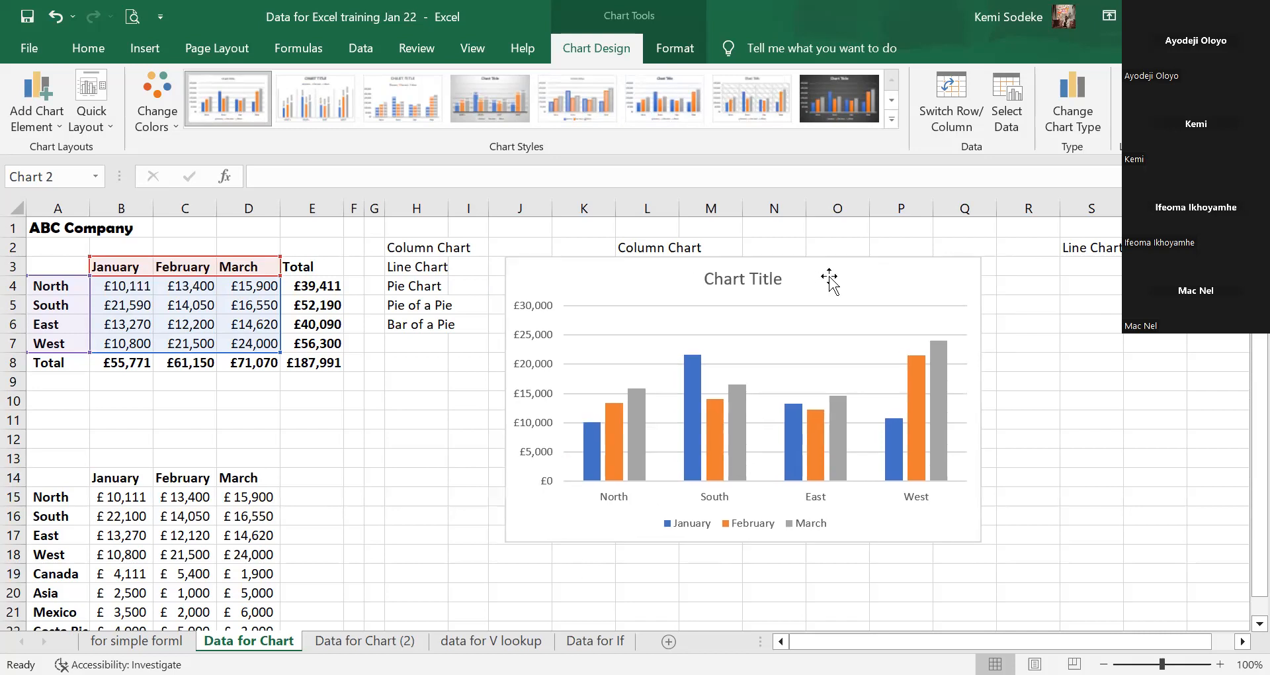
{"action": "left_click", "coordinate": [692, 591]}
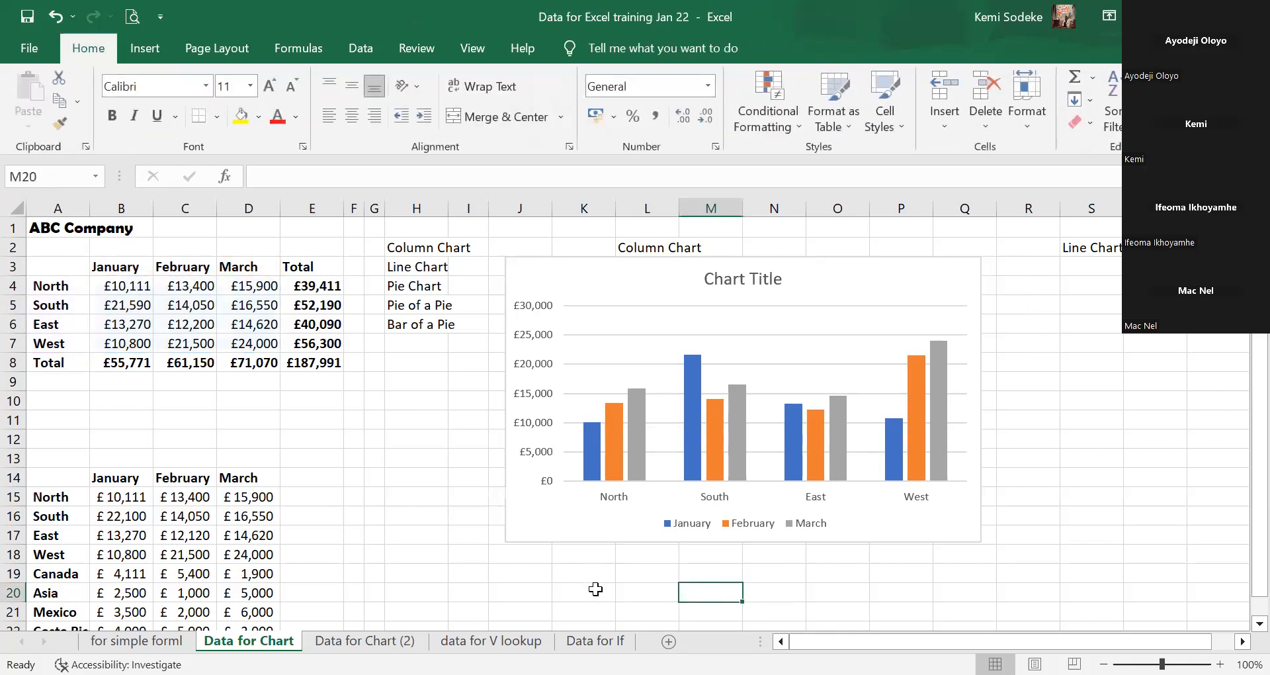
{"action": "left_click", "coordinate": [809, 277]}
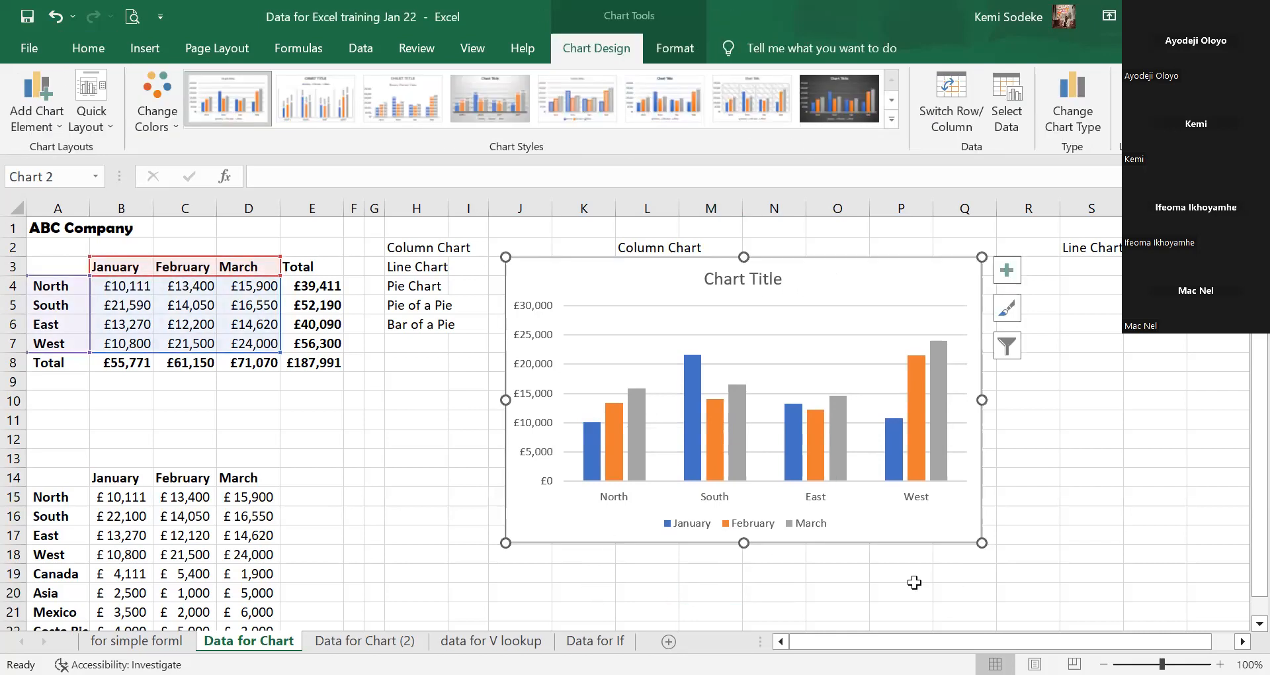
{"action": "left_click", "coordinate": [915, 583]}
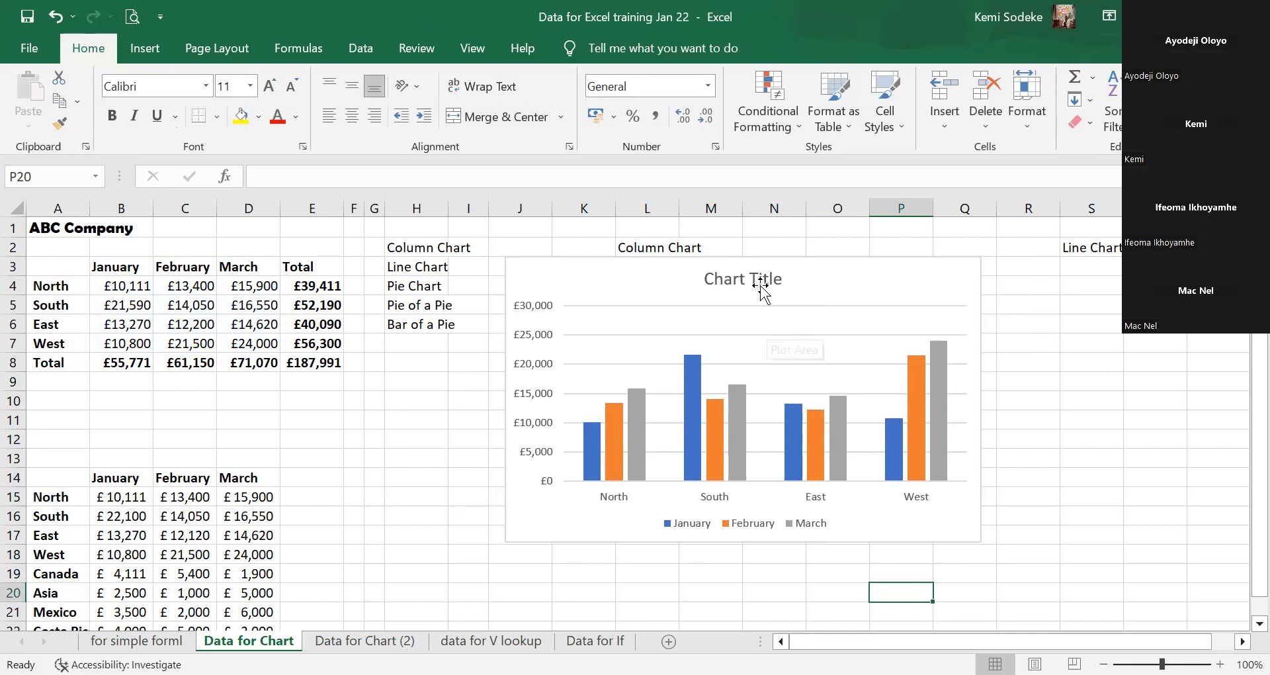
{"action": "left_click", "coordinate": [759, 541]}
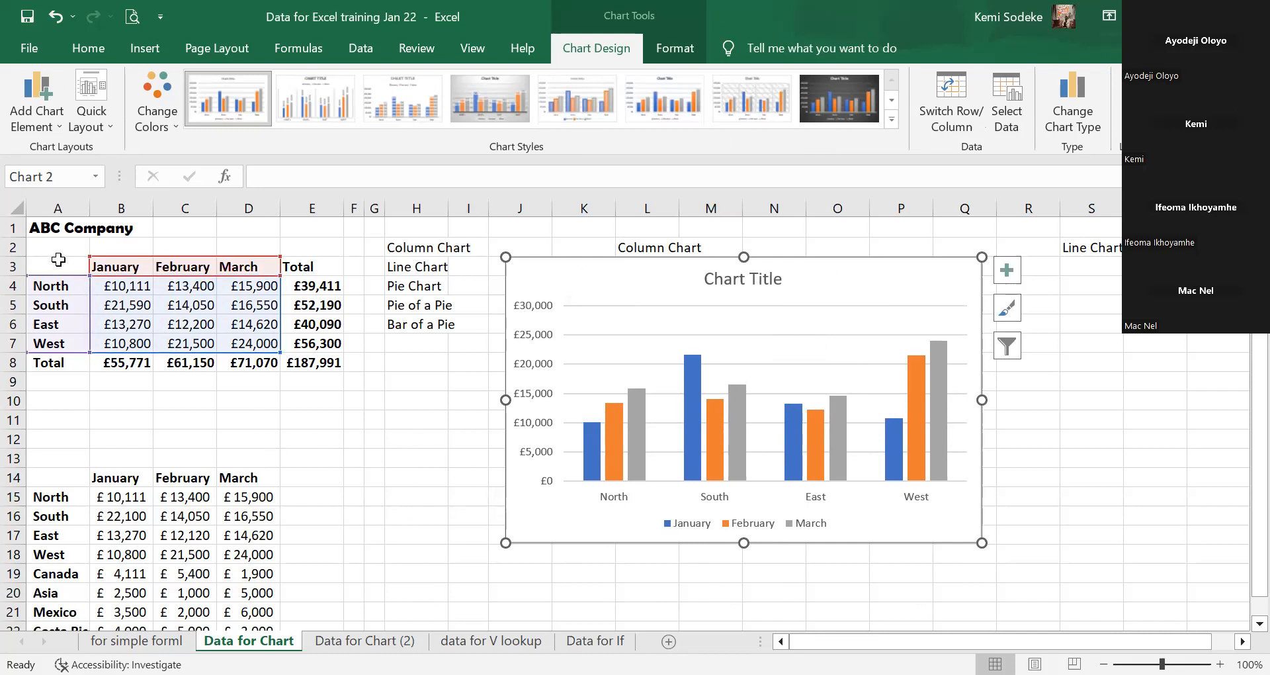
{"action": "left_click", "coordinate": [271, 401]}
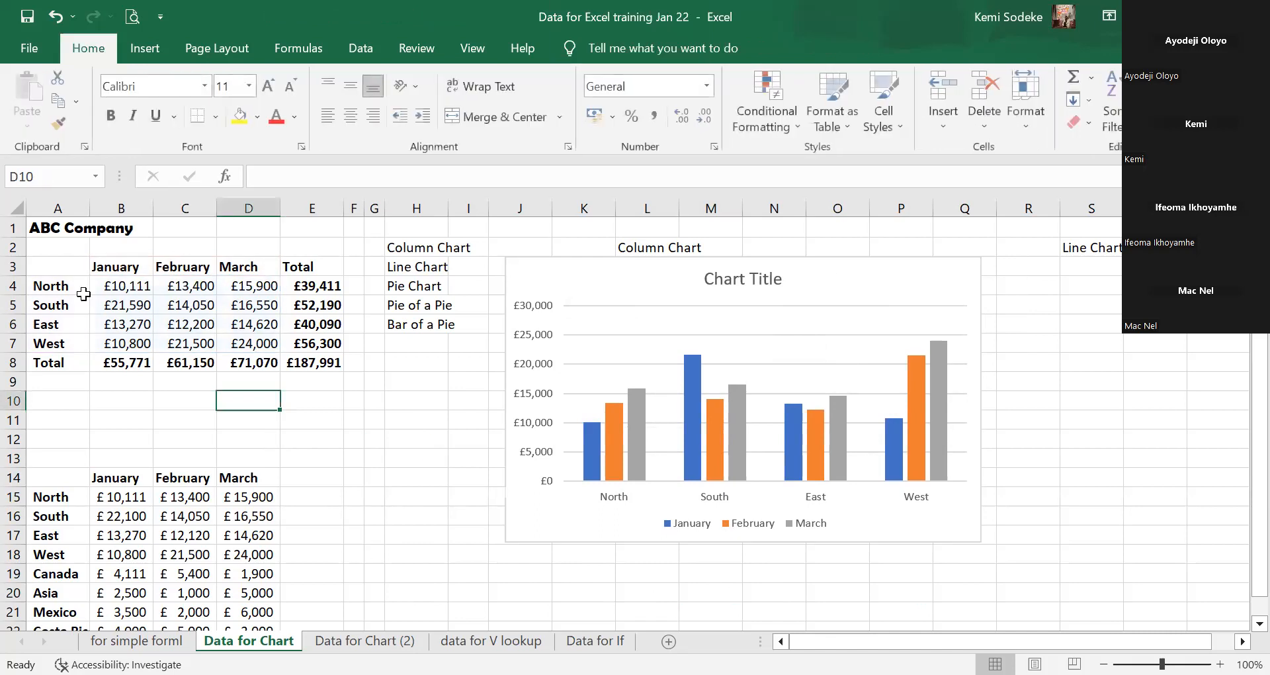
Select the regional sales data A3:D7 again.
{"action": "left_click", "coordinate": [47, 266]}
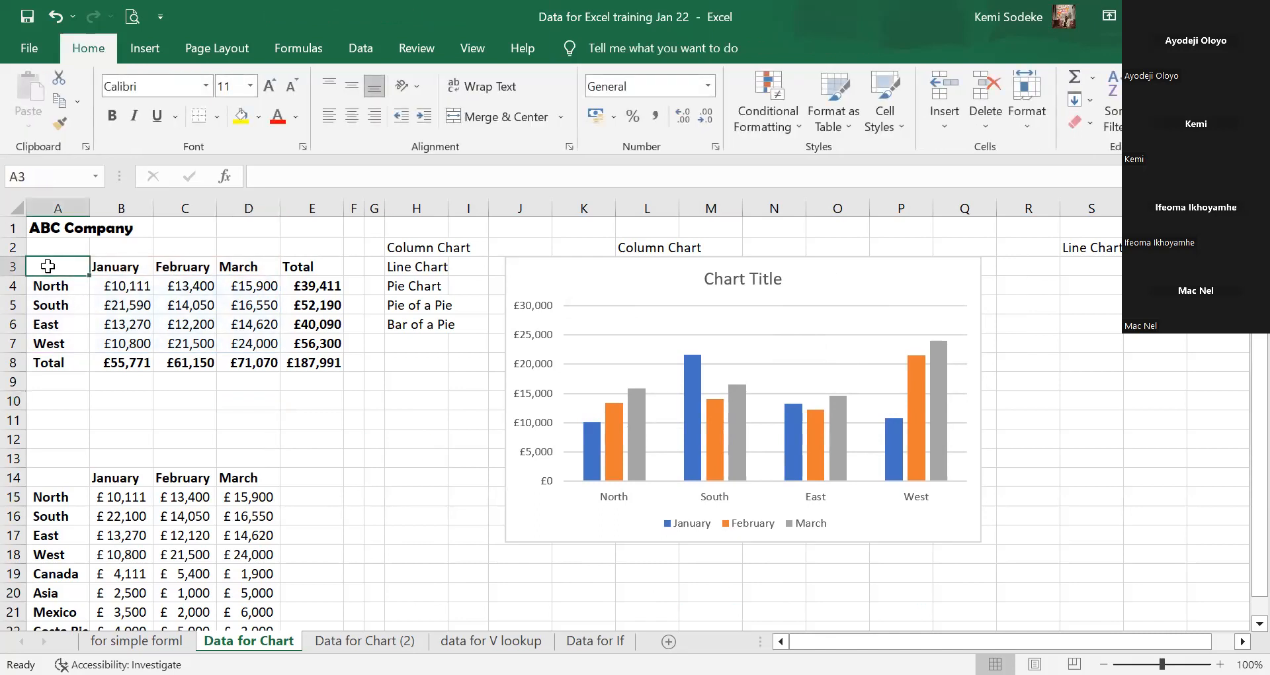
{"action": "left_click_drag", "start_coordinate": [48, 266], "coordinate": [265, 343]}
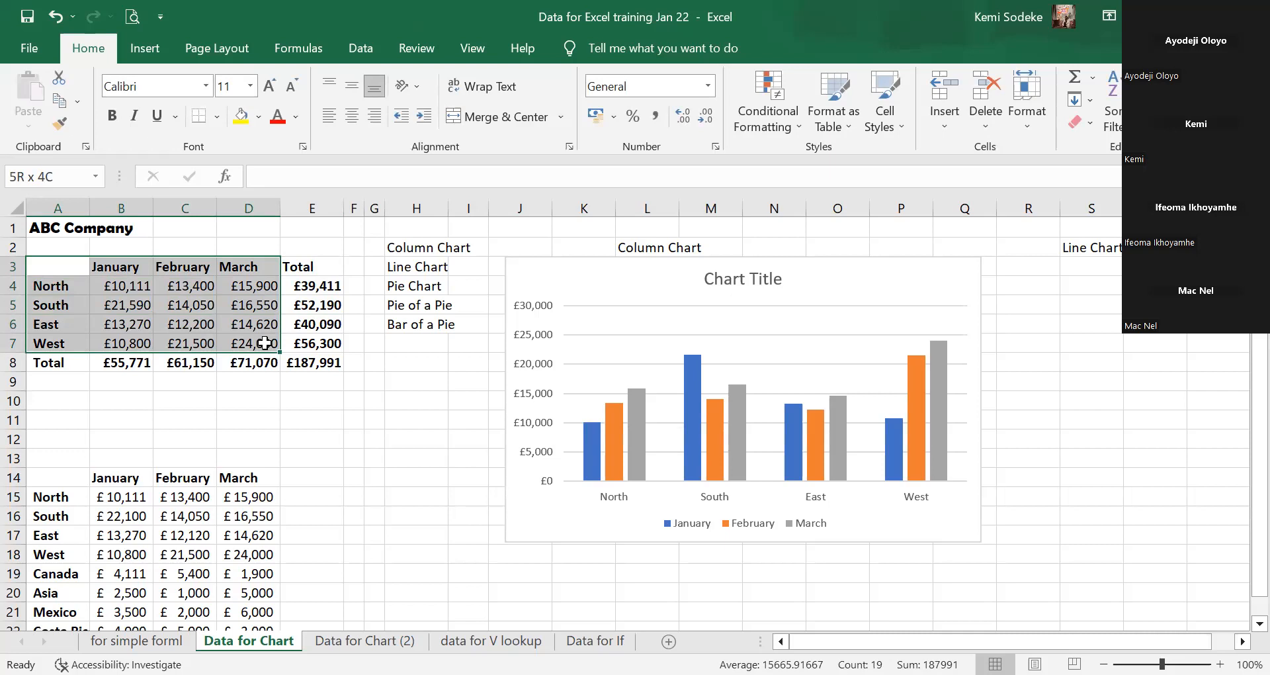
{"action": "left_click_drag", "start_coordinate": [264, 342], "coordinate": [264, 342]}
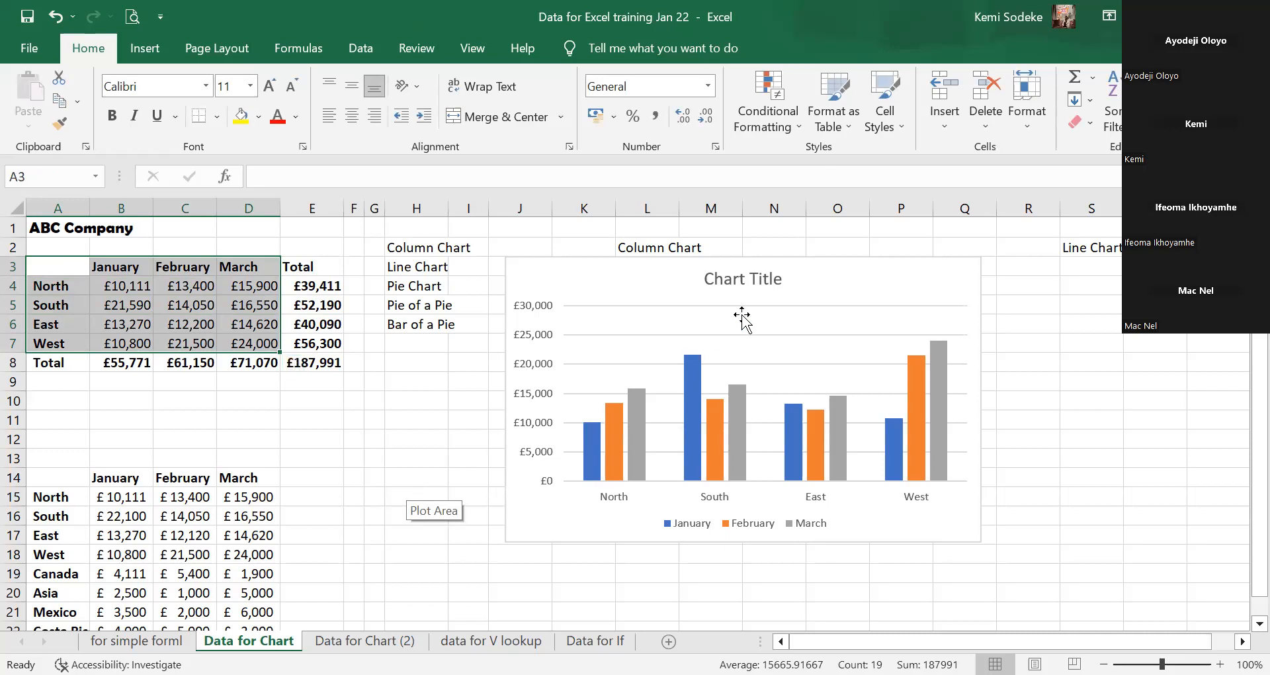
Insert another Clustered Column chart of A3:D7 from All Charts and drag it over the first chart.
{"action": "left_click", "coordinate": [148, 49]}
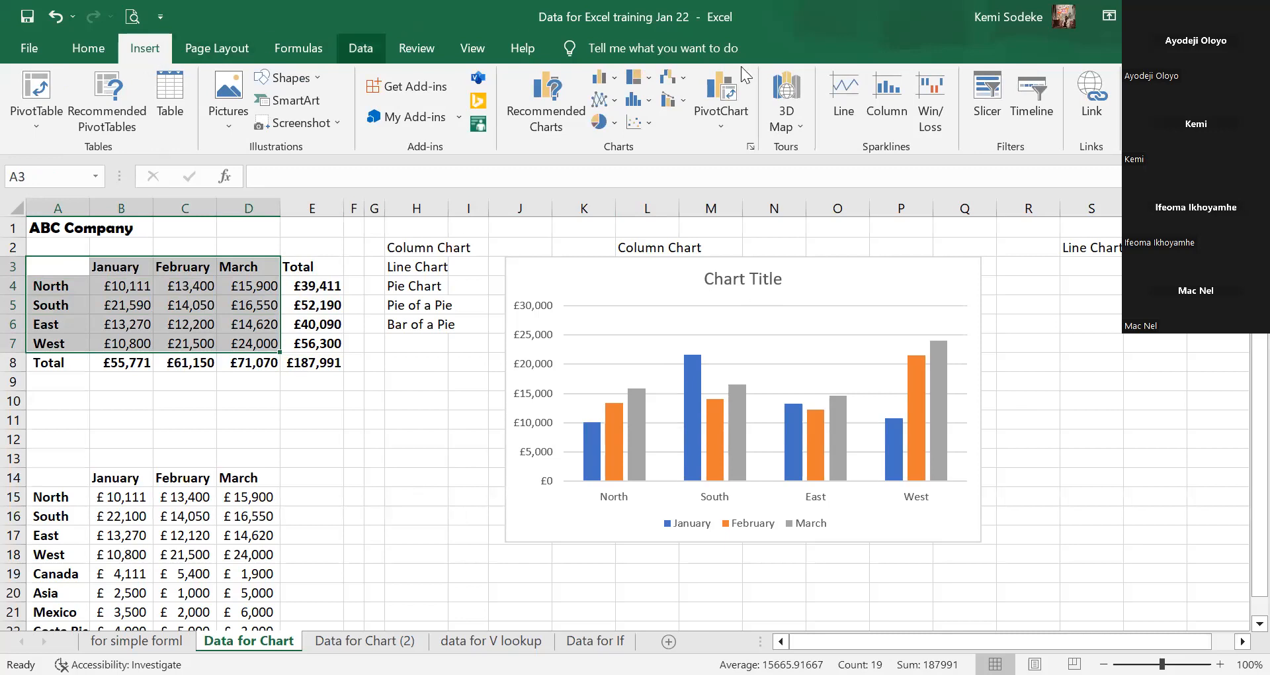
{"action": "left_click", "coordinate": [751, 145]}
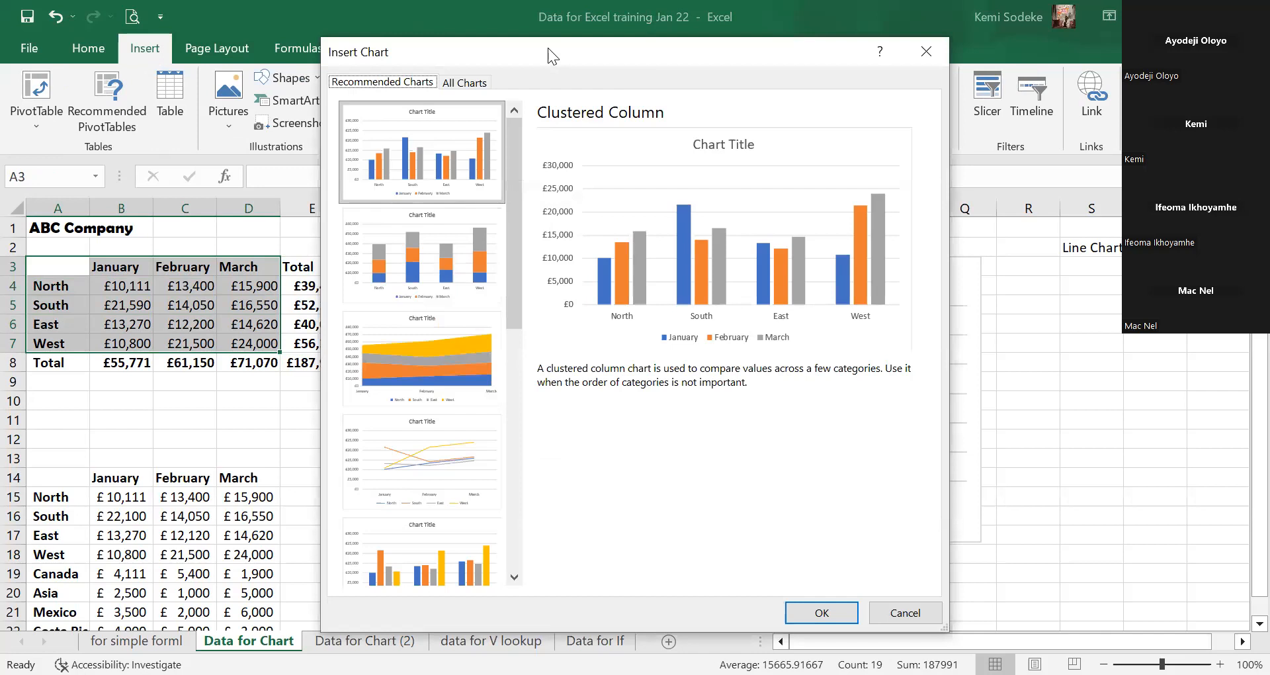
{"action": "left_click_drag", "start_coordinate": [548, 48], "coordinate": [727, 83]}
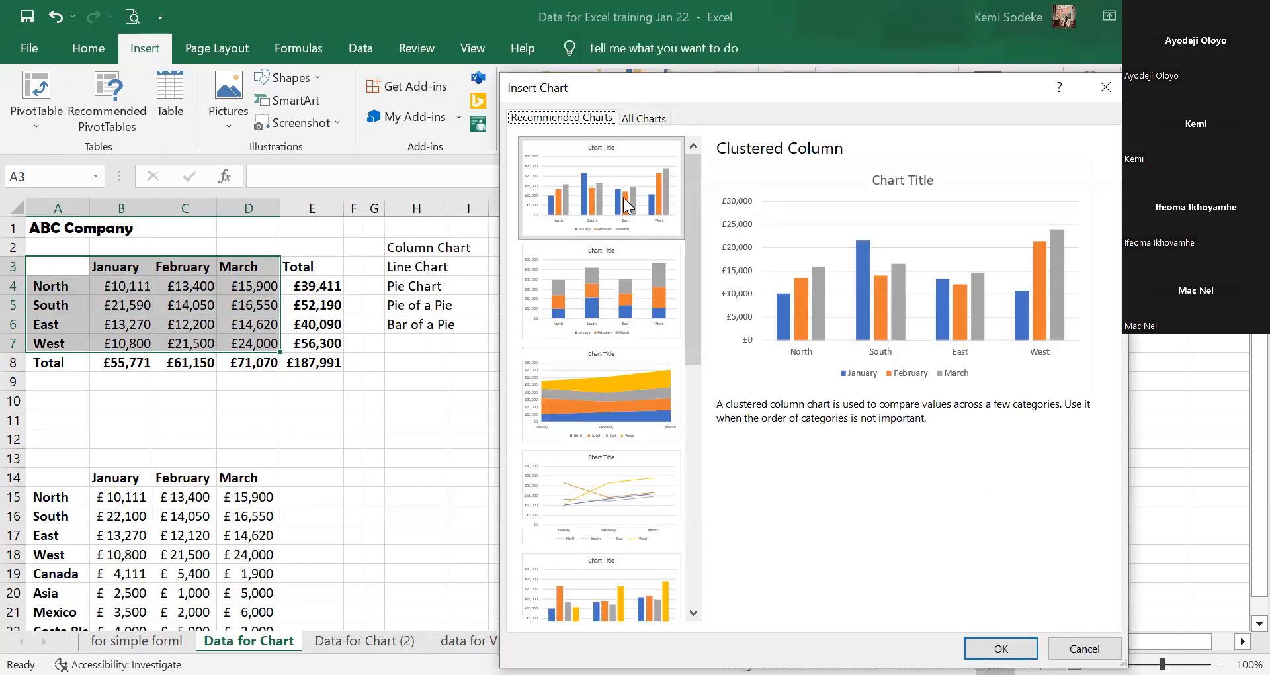
{"action": "left_click", "coordinate": [652, 126]}
{"action": "left_click", "coordinate": [696, 157]}
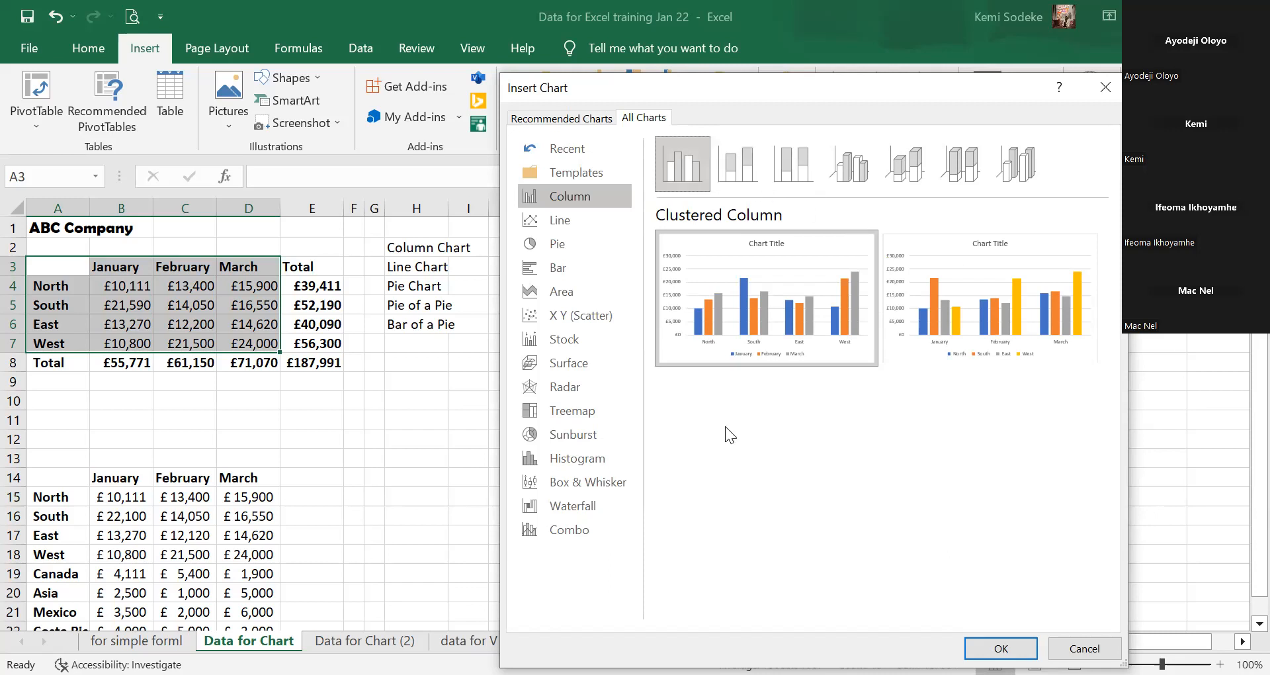
{"action": "mouse_move", "coordinate": [766, 324]}
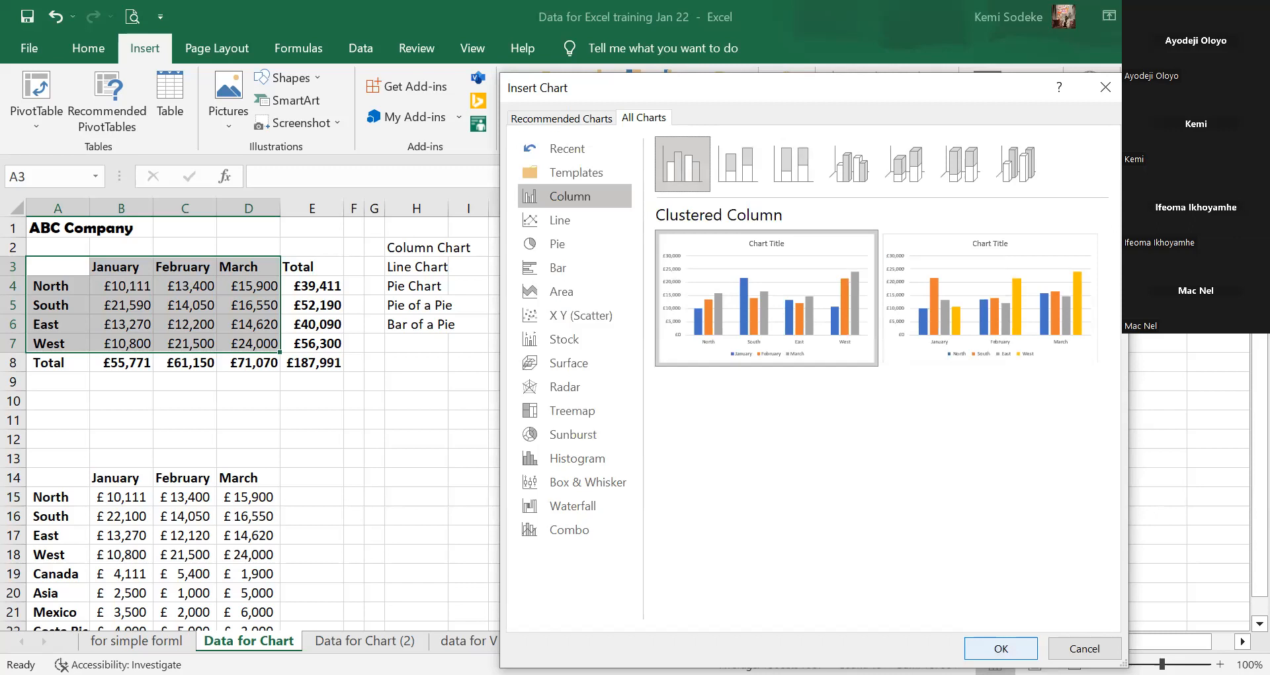
{"action": "left_click", "coordinate": [1001, 649]}
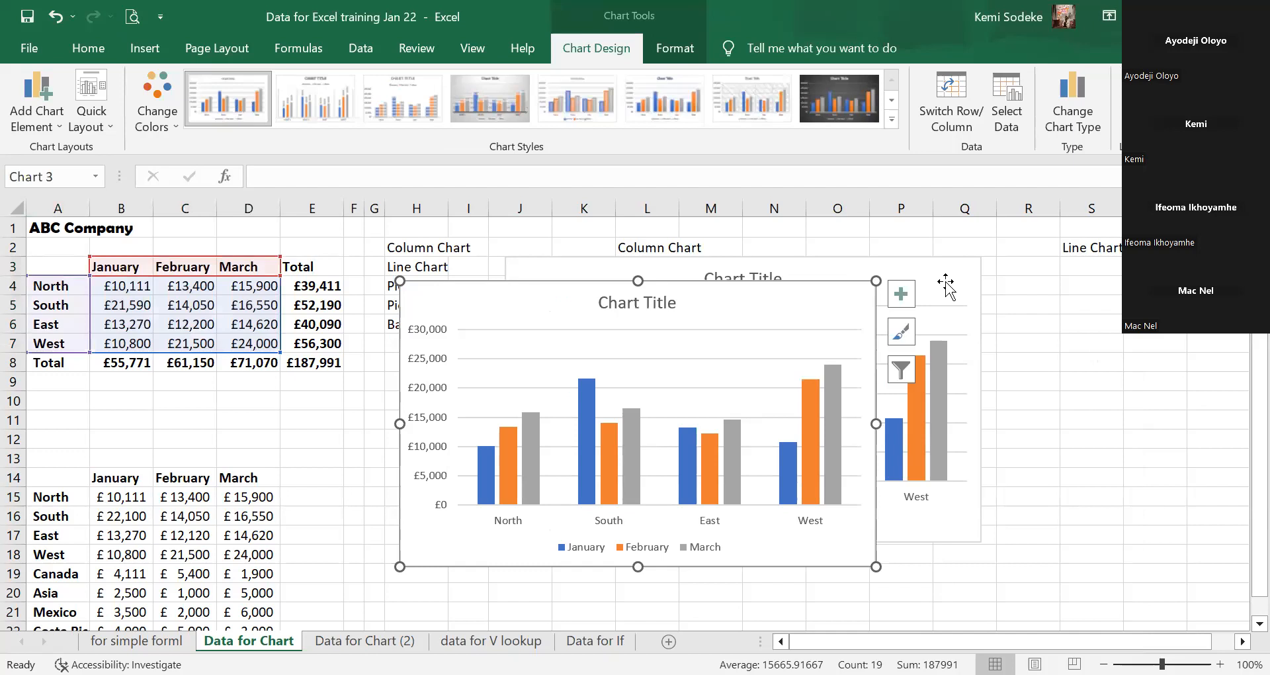
{"action": "key", "text": "Escape"}
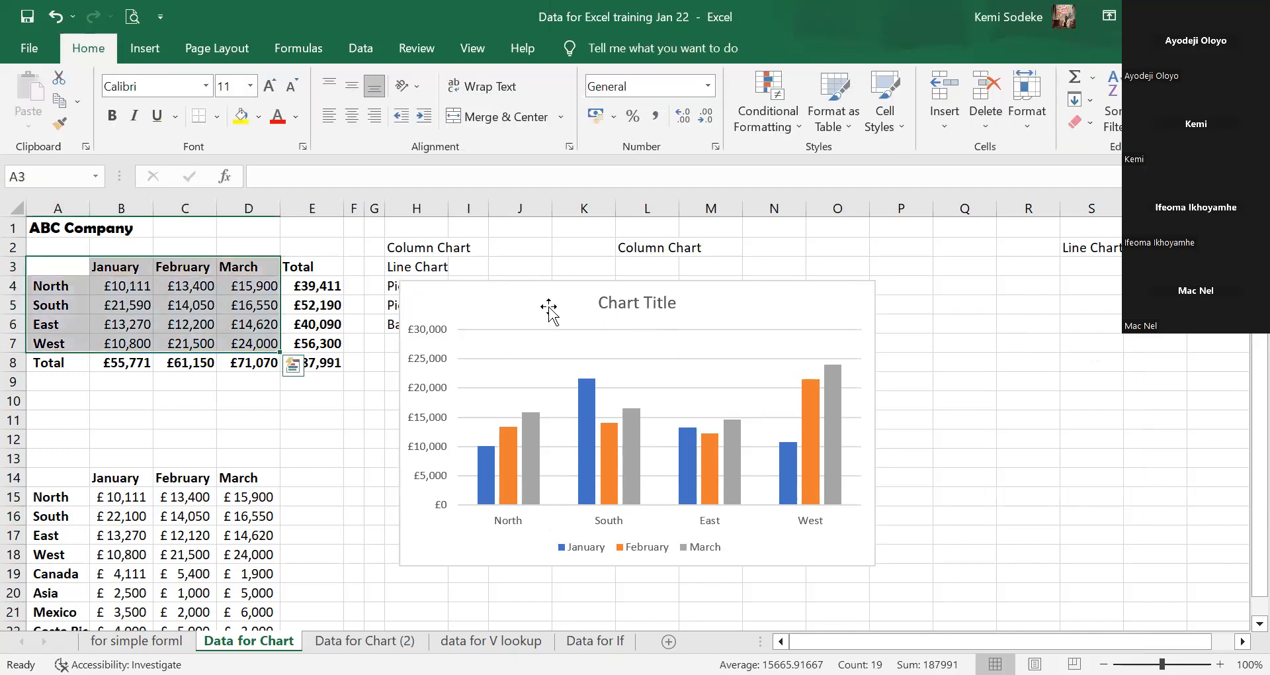
{"action": "left_click_drag", "start_coordinate": [549, 309], "coordinate": [690, 290]}
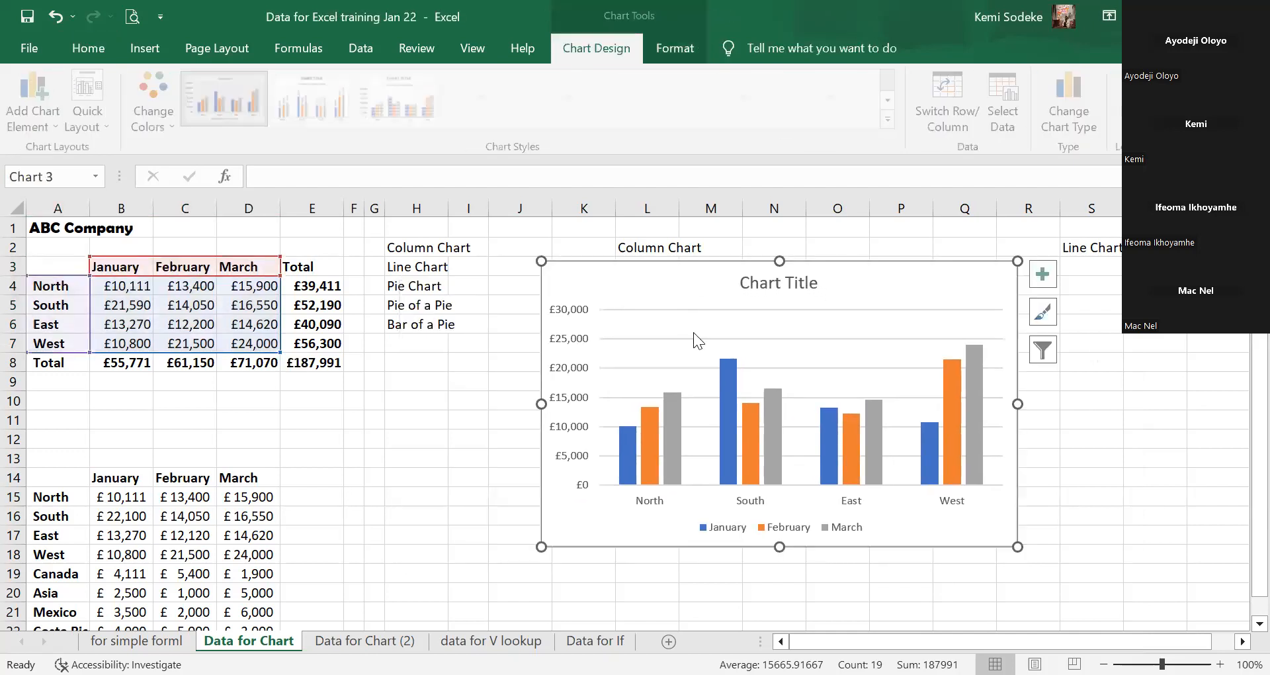
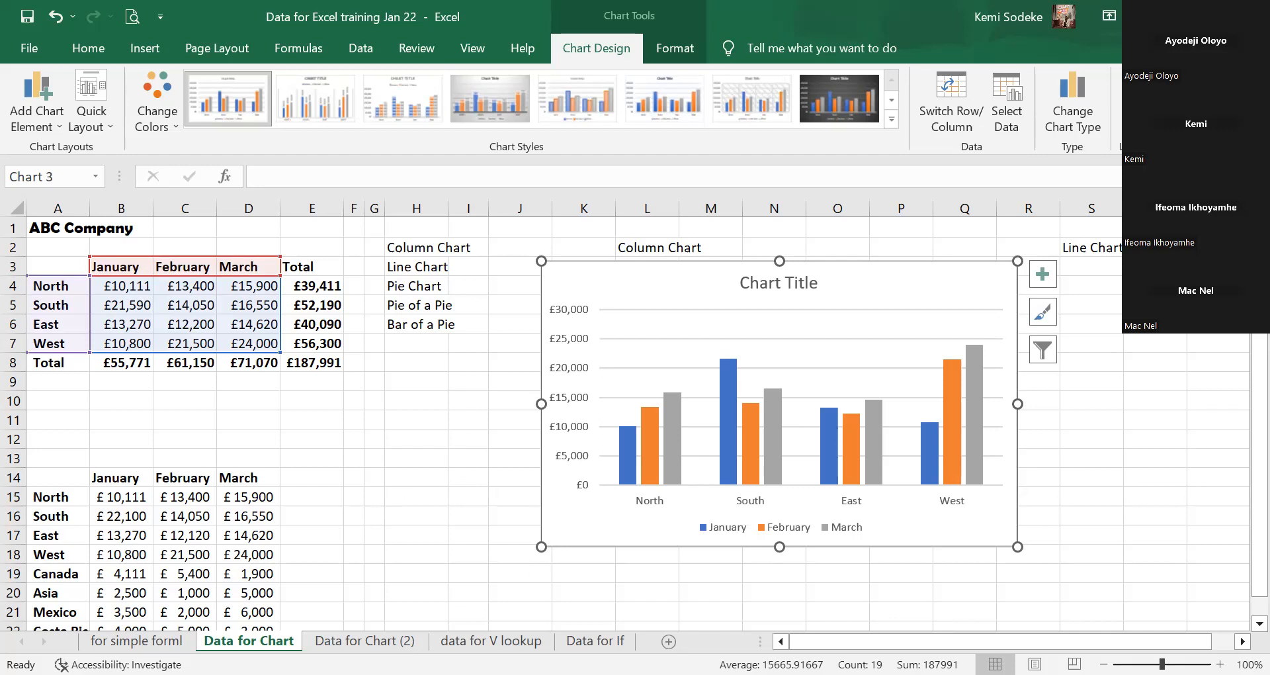
Deselect the column chart and switch to the Practice Data- Charts Various workbook.
{"action": "left_click", "coordinate": [468, 471]}
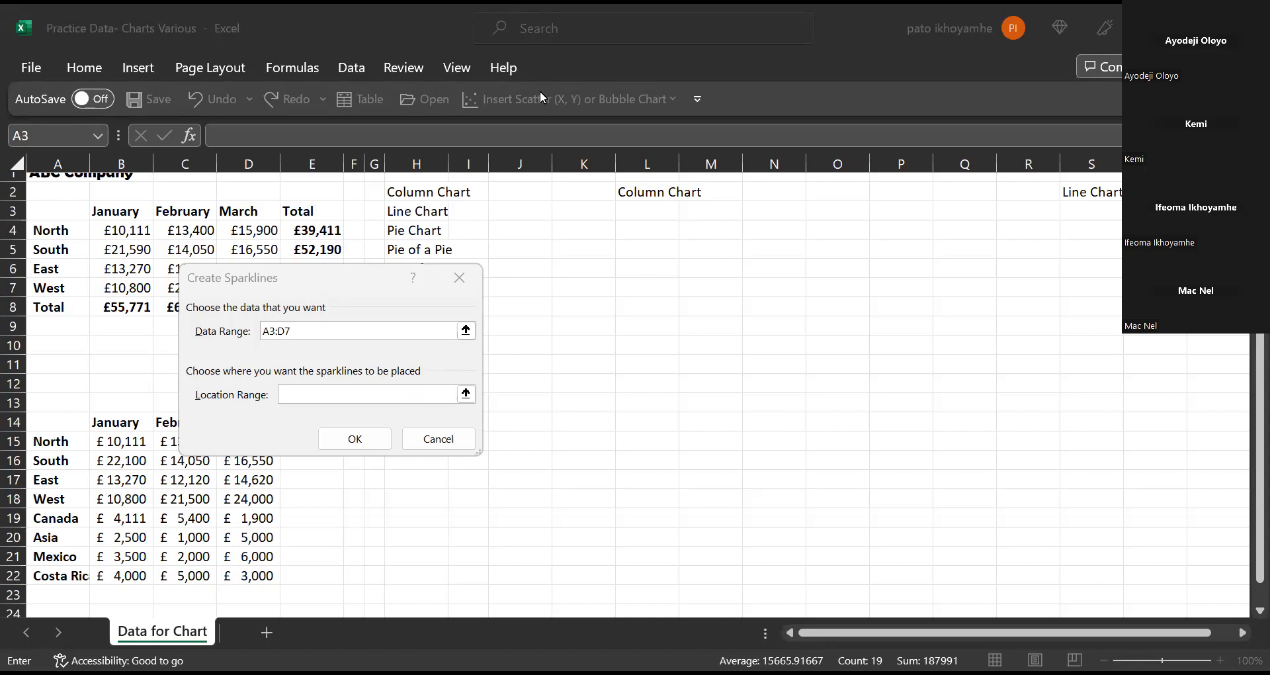
Cancel the sparklines and select the January–March regional sales in A3:D7 for charting.
{"action": "left_click", "coordinate": [438, 440]}
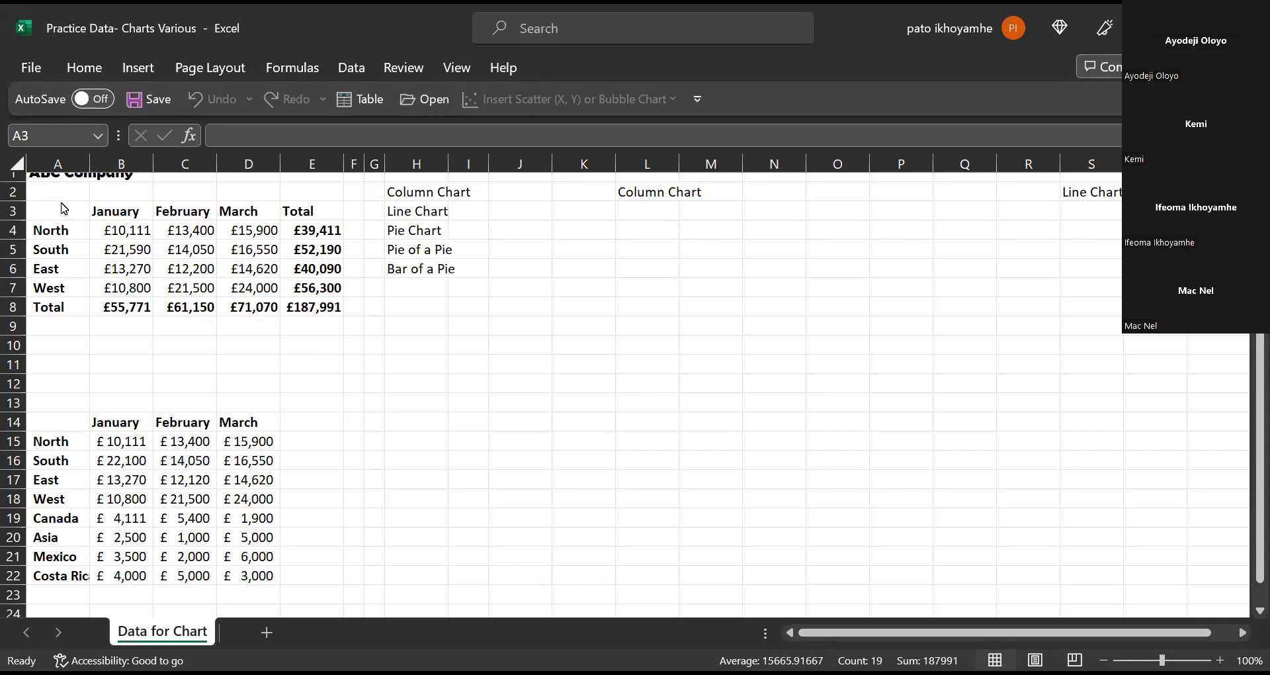
{"action": "left_click_drag", "start_coordinate": [73, 215], "coordinate": [252, 283]}
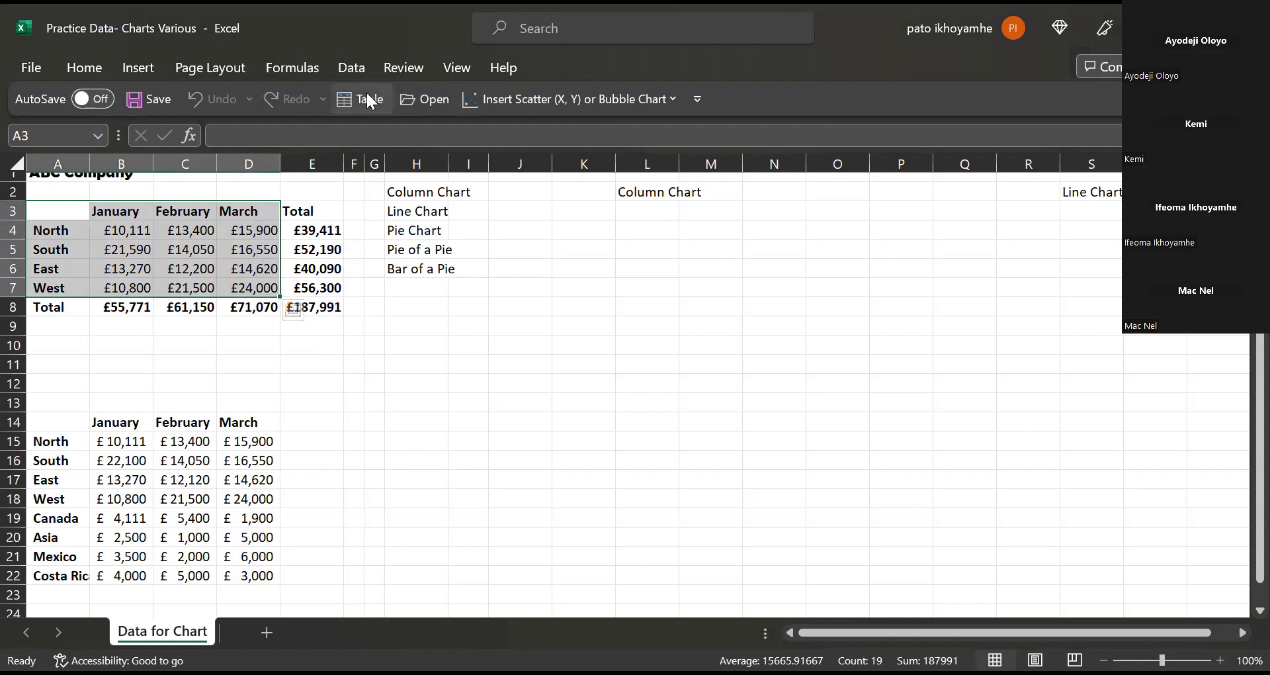
{"action": "left_click", "coordinate": [140, 67]}
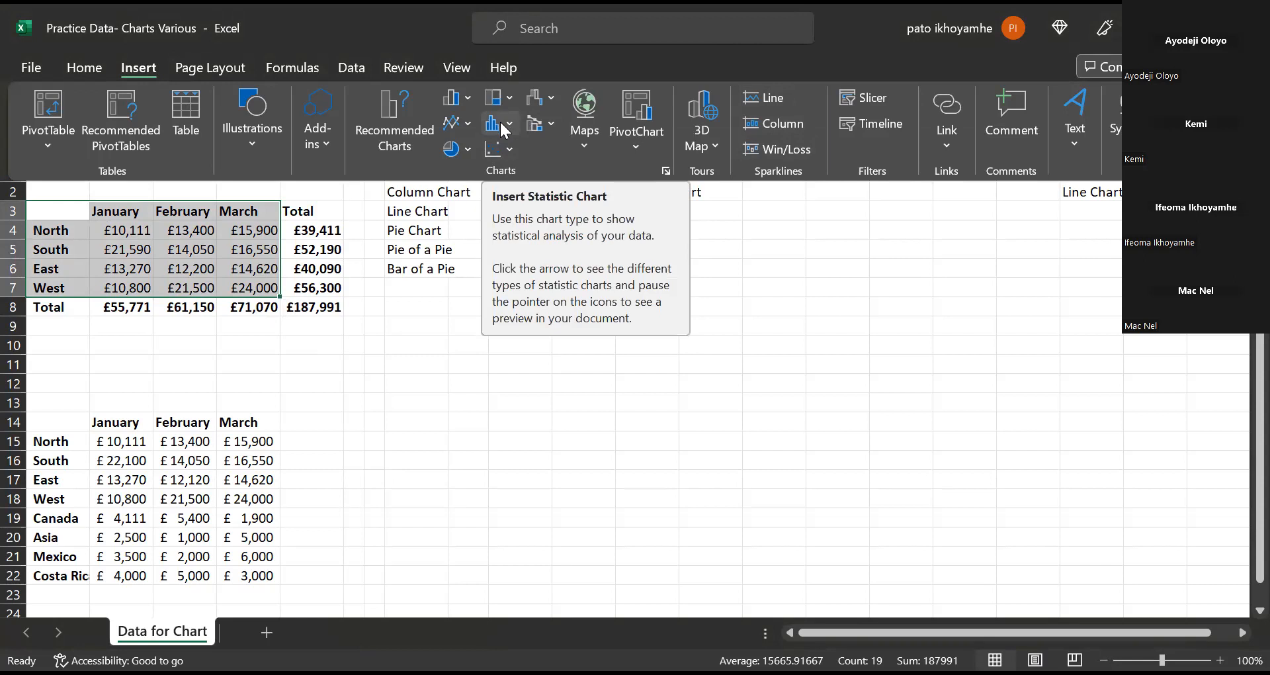
Insert a Clustered Column chart of the regional sales, then widen and reposition it beside the table.
{"action": "left_click", "coordinate": [393, 113]}
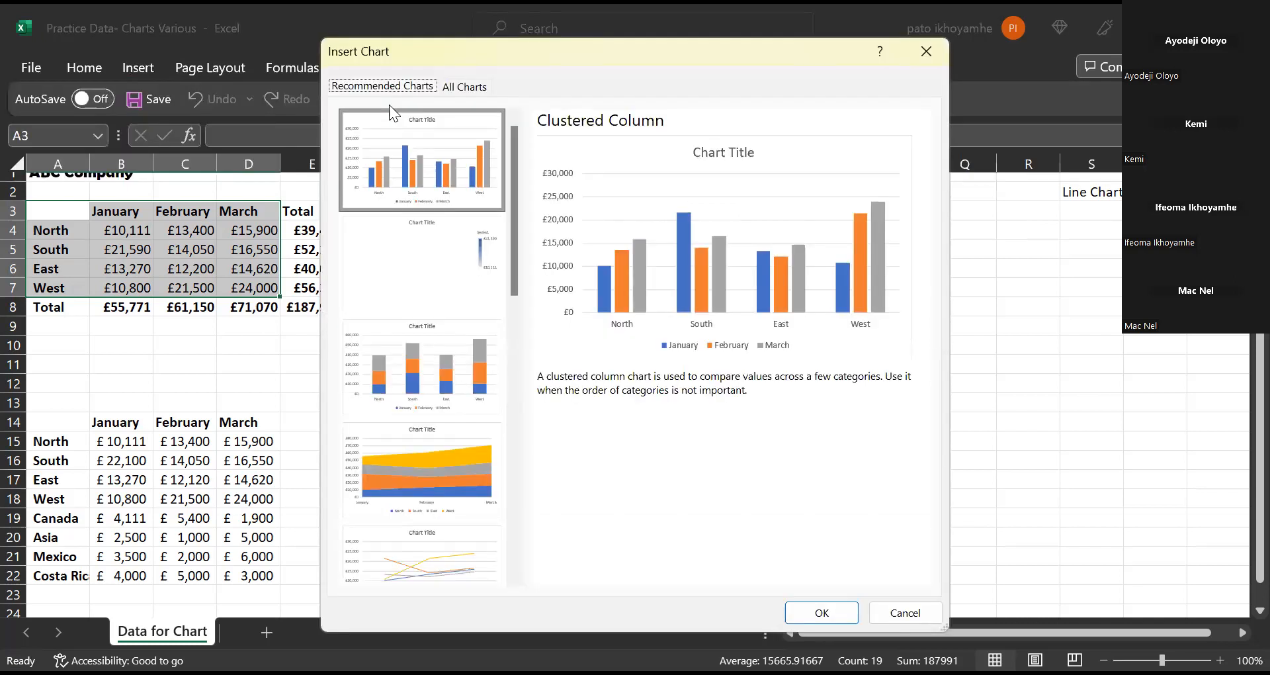
{"action": "left_click", "coordinate": [465, 87]}
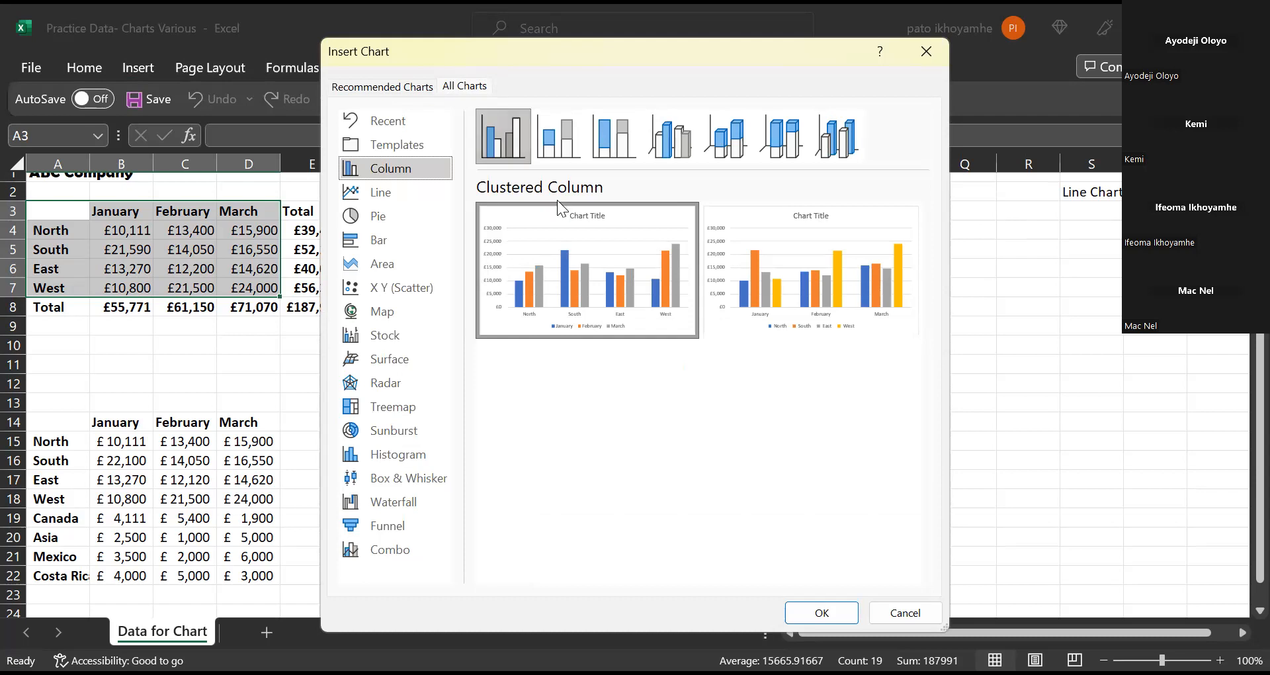
{"action": "mouse_move", "coordinate": [591, 229]}
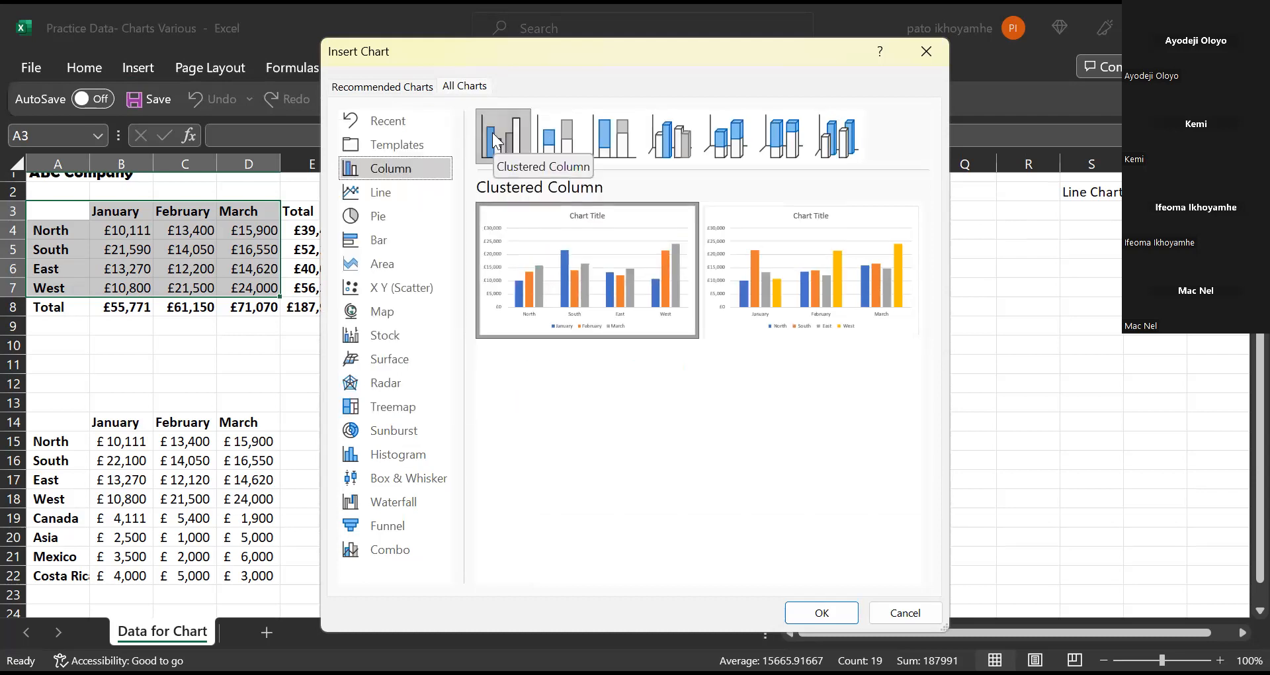
{"action": "left_click", "coordinate": [817, 613]}
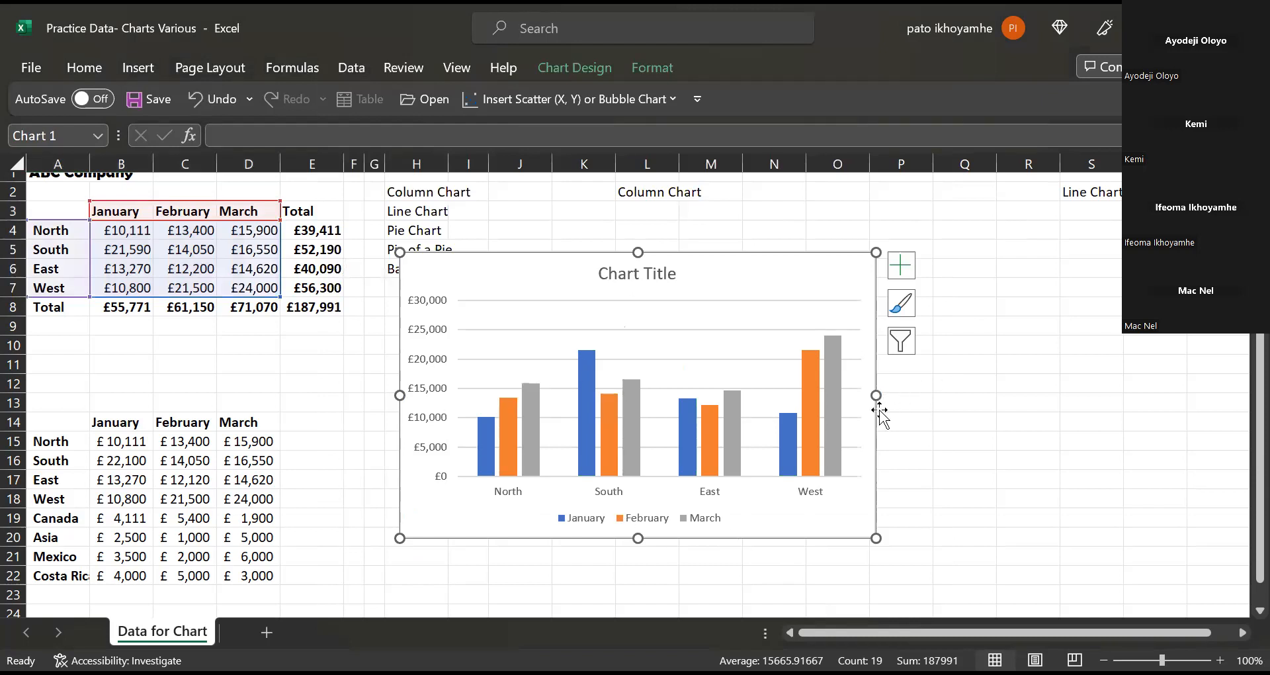
{"action": "mouse_move", "coordinate": [879, 397]}
{"action": "left_mouse_down"}
{"action": "mouse_move", "coordinate": [999, 400]}
{"action": "mouse_move", "coordinate": [891, 411]}
{"action": "mouse_move", "coordinate": [879, 397]}
{"action": "left_mouse_up"}
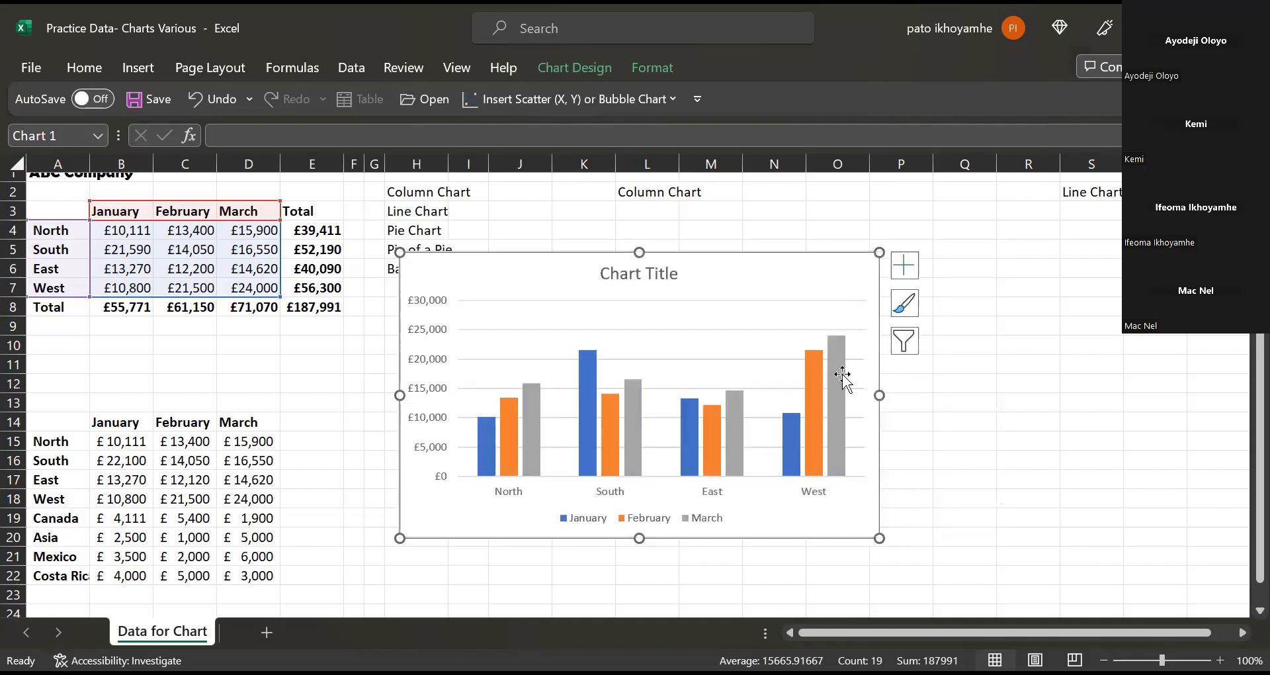
{"action": "mouse_move", "coordinate": [708, 275]}
{"action": "left_mouse_down"}
{"action": "mouse_move", "coordinate": [814, 259]}
{"action": "mouse_move", "coordinate": [801, 226]}
{"action": "left_mouse_up"}
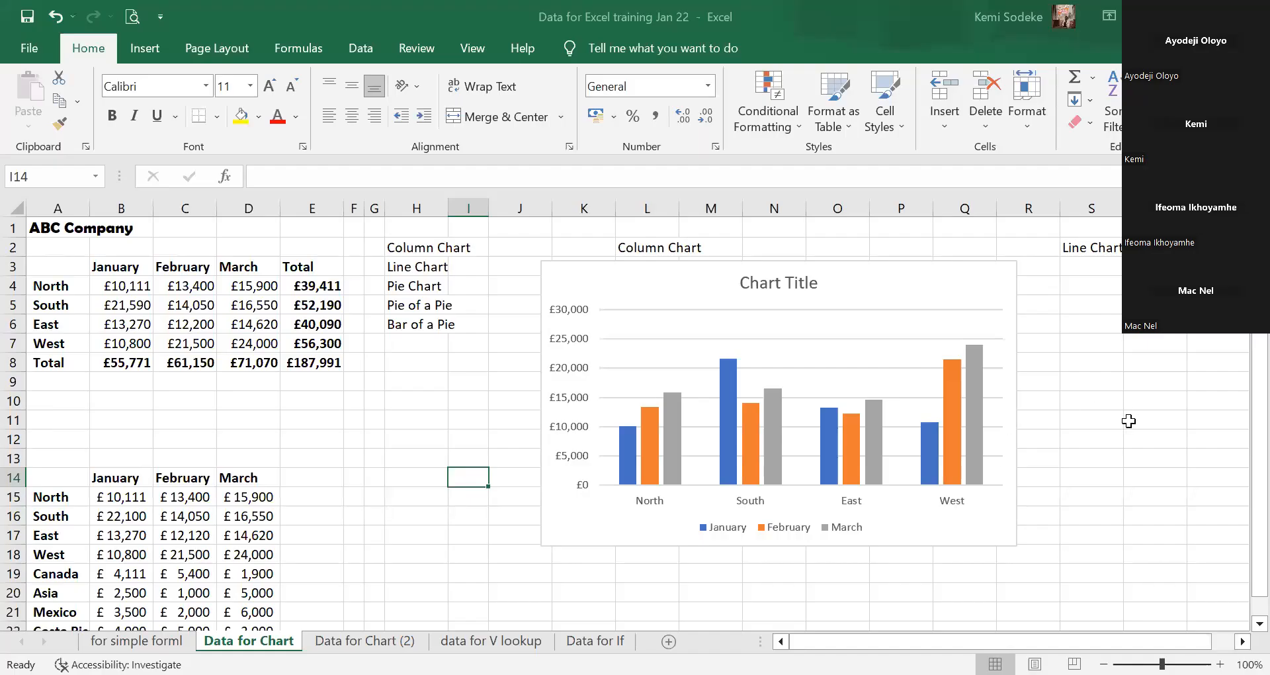
Replace the placeholder chart title with 'Qrt 1 Sales- ABC Coy'.
{"action": "left_click", "coordinate": [788, 283]}
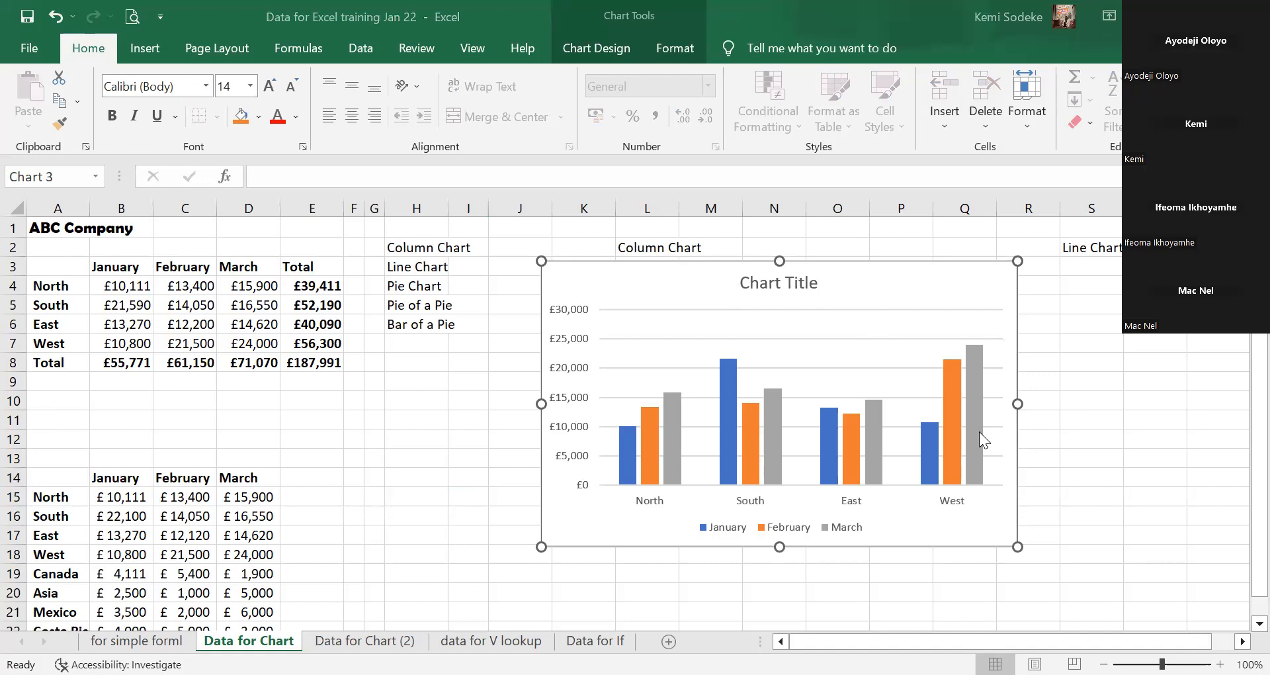
{"action": "left_click", "coordinate": [813, 281]}
{"action": "left_click_drag", "start_coordinate": [819, 283], "coordinate": [741, 275]}
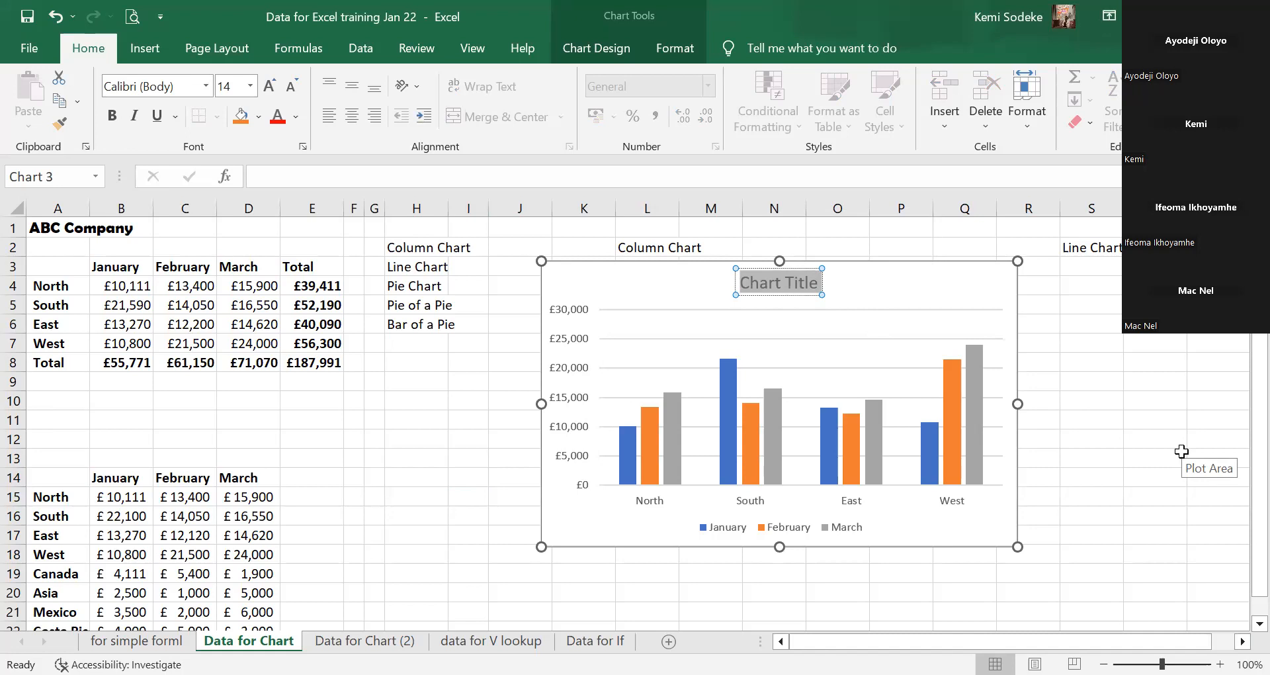
{"action": "type", "text": "Qr"}
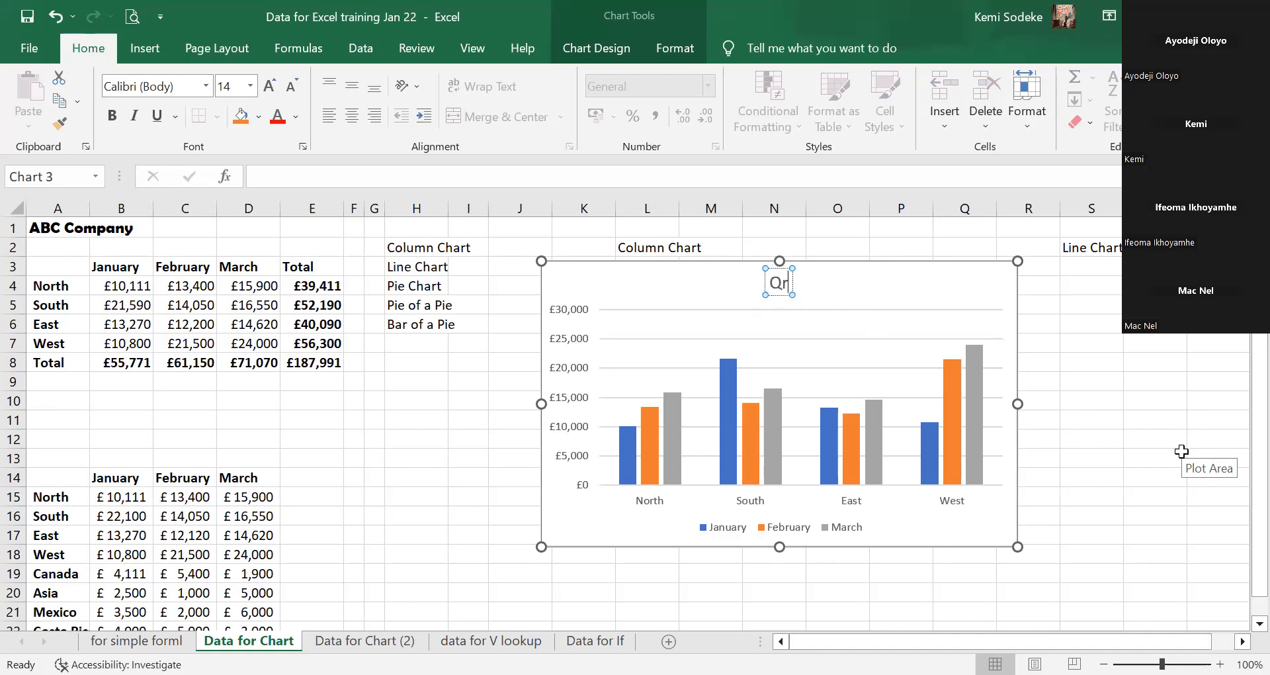
{"action": "type", "text": "t 1 Sal"}
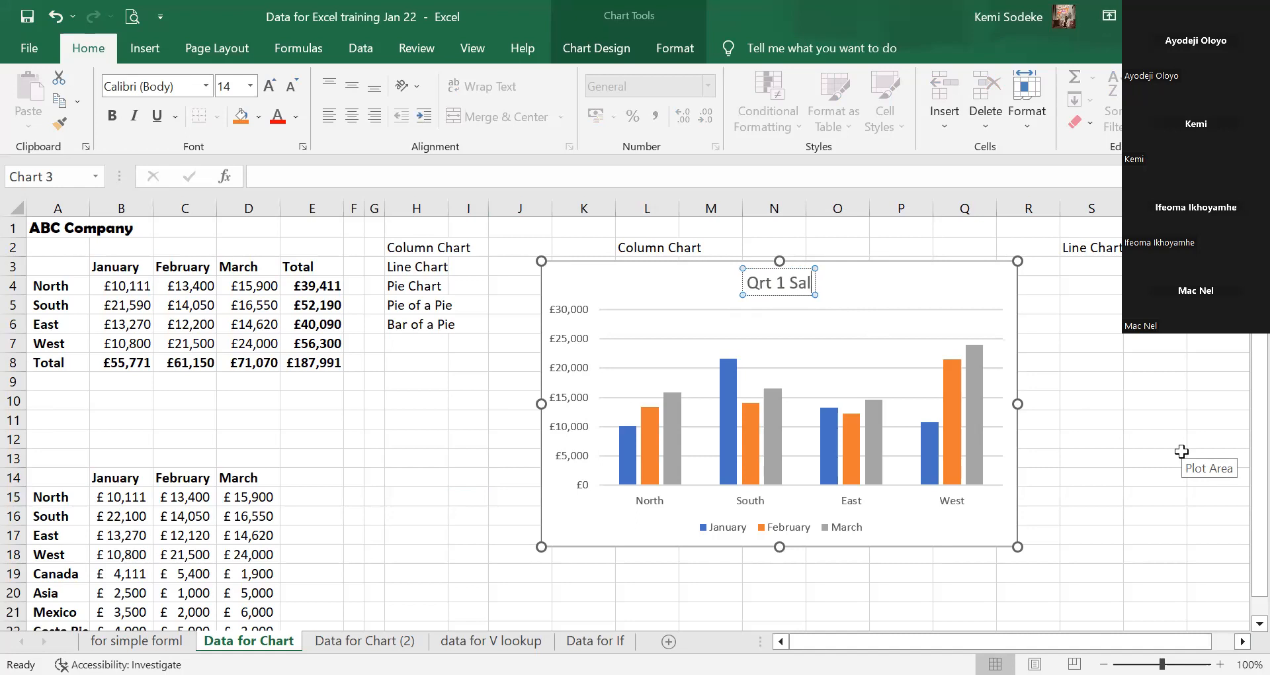
{"action": "type", "text": "es- ABC C"}
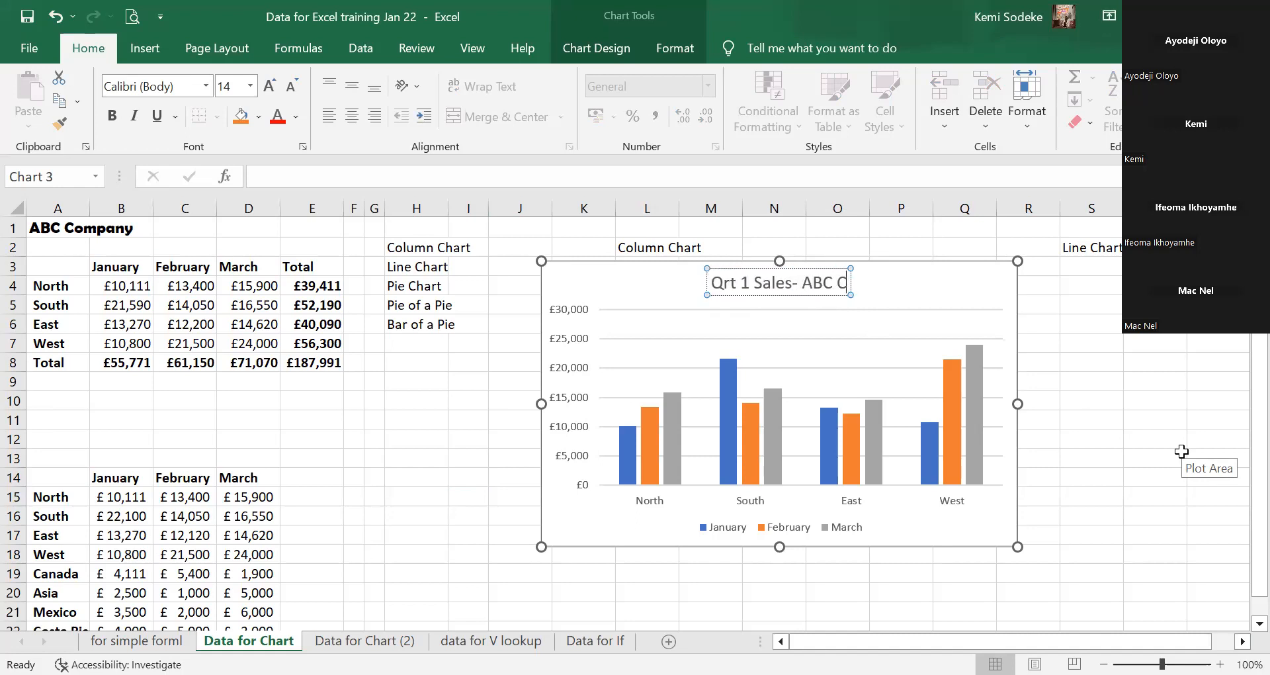
{"action": "type", "text": "oy"}
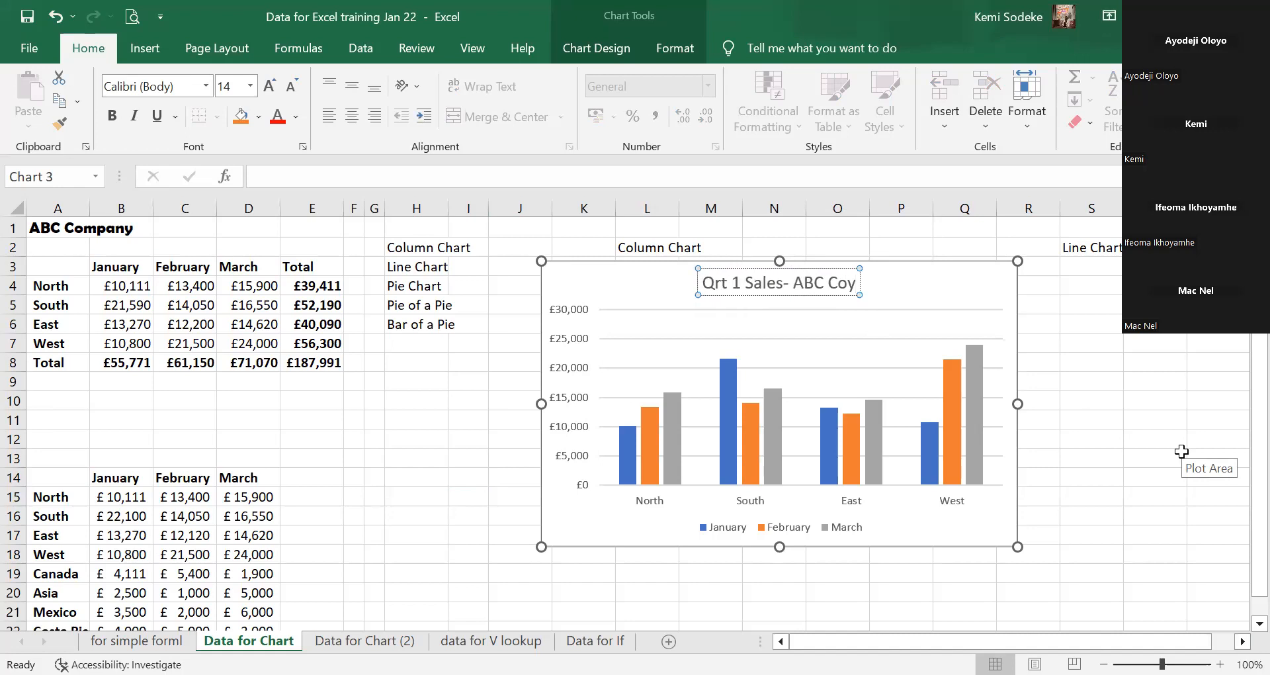
{"action": "left_click", "coordinate": [1091, 482]}
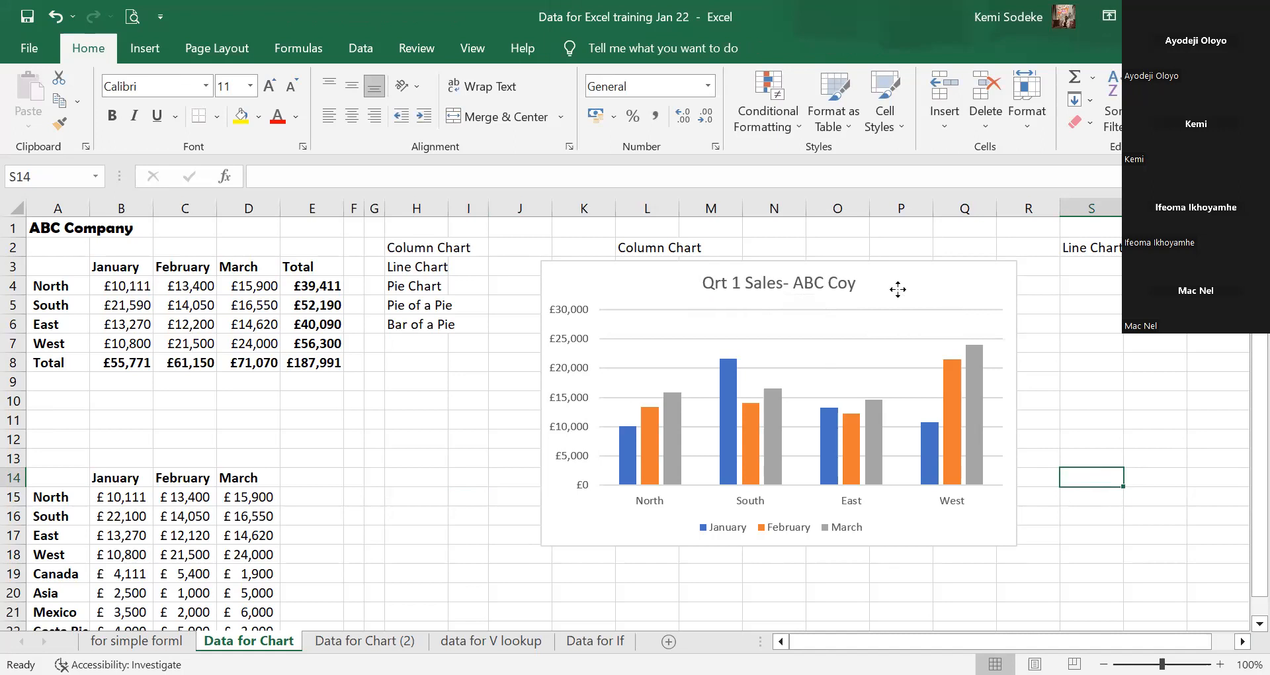
Shift the column chart slightly left and apply the monochromatic orange colour palette.
{"action": "left_click_drag", "start_coordinate": [897, 290], "coordinate": [869, 294]}
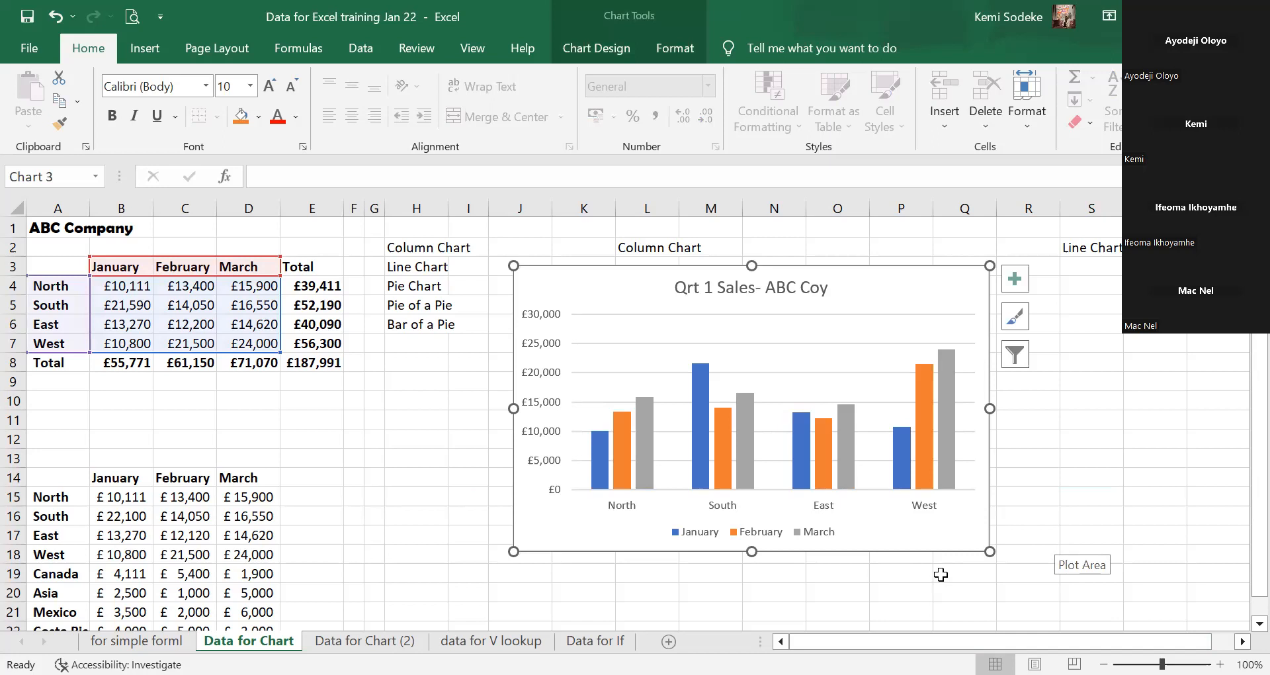
{"action": "left_click", "coordinate": [829, 367]}
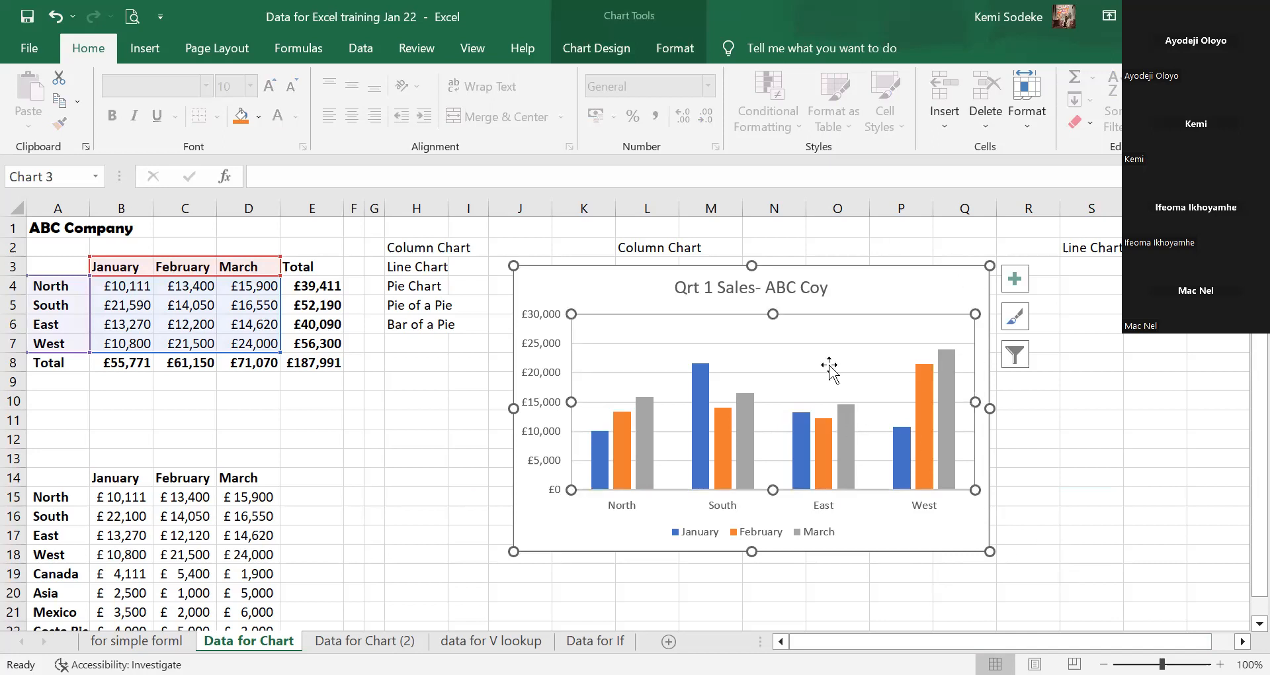
{"action": "left_click", "coordinate": [613, 52]}
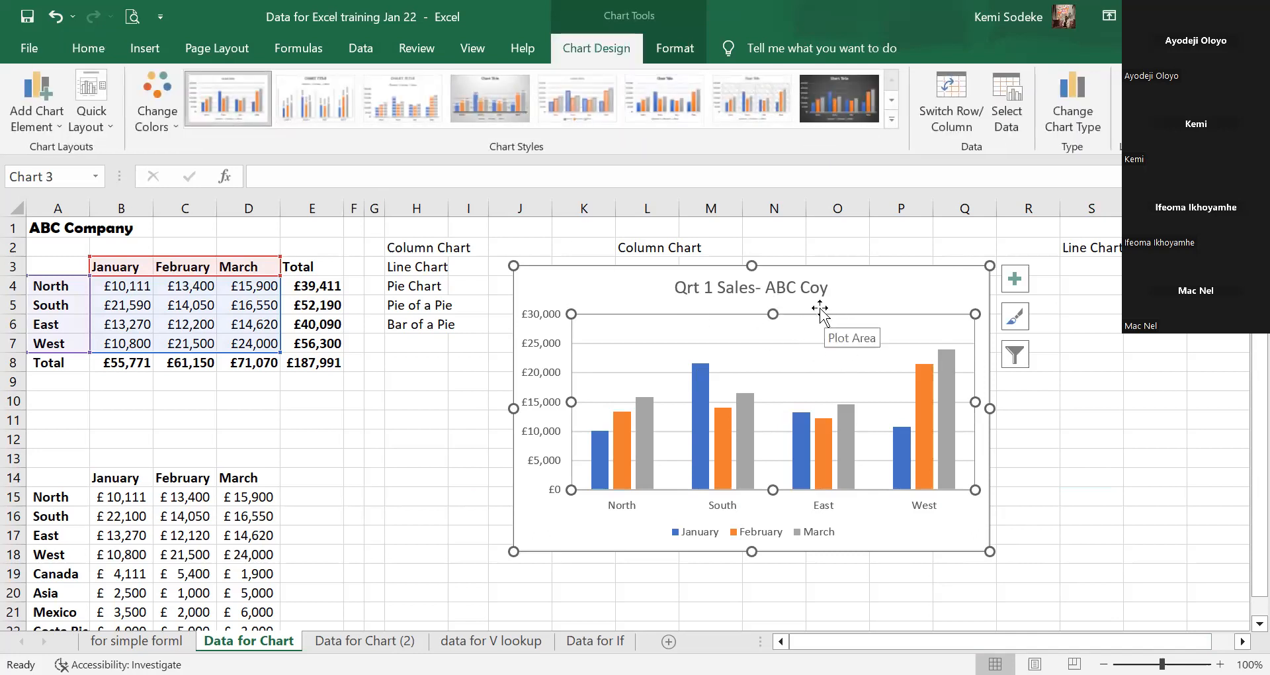
{"action": "left_click", "coordinate": [901, 290]}
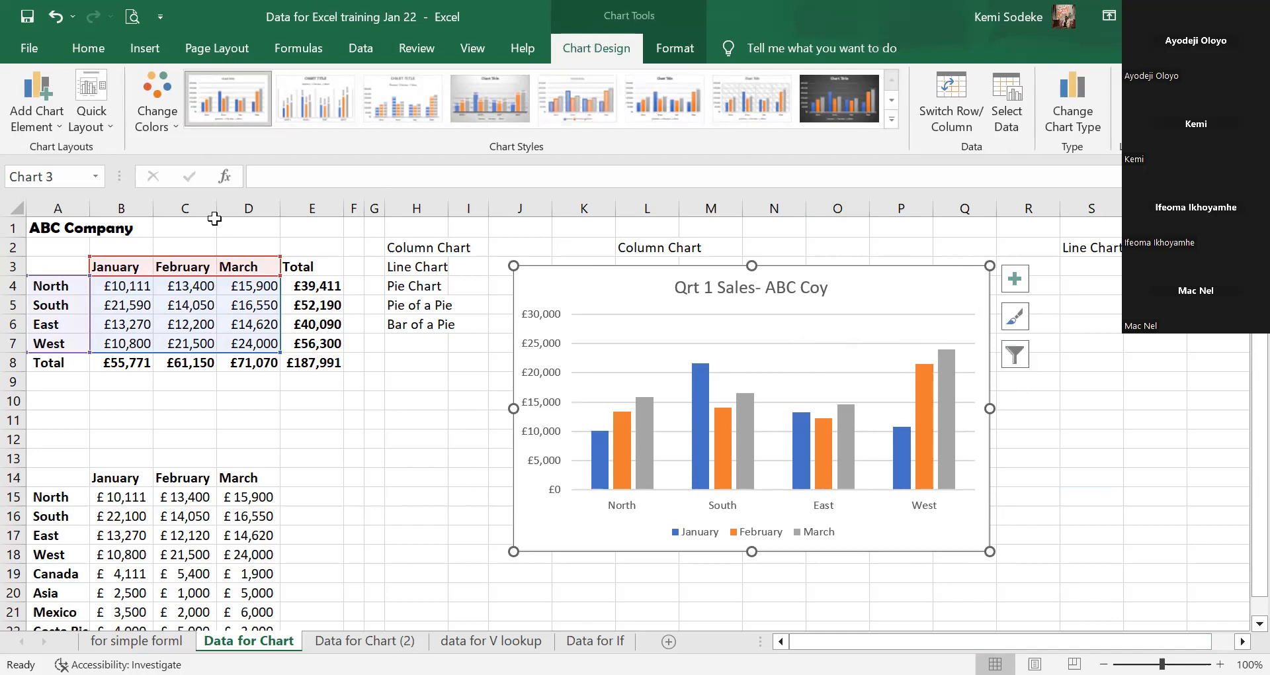
{"action": "left_click", "coordinate": [111, 126]}
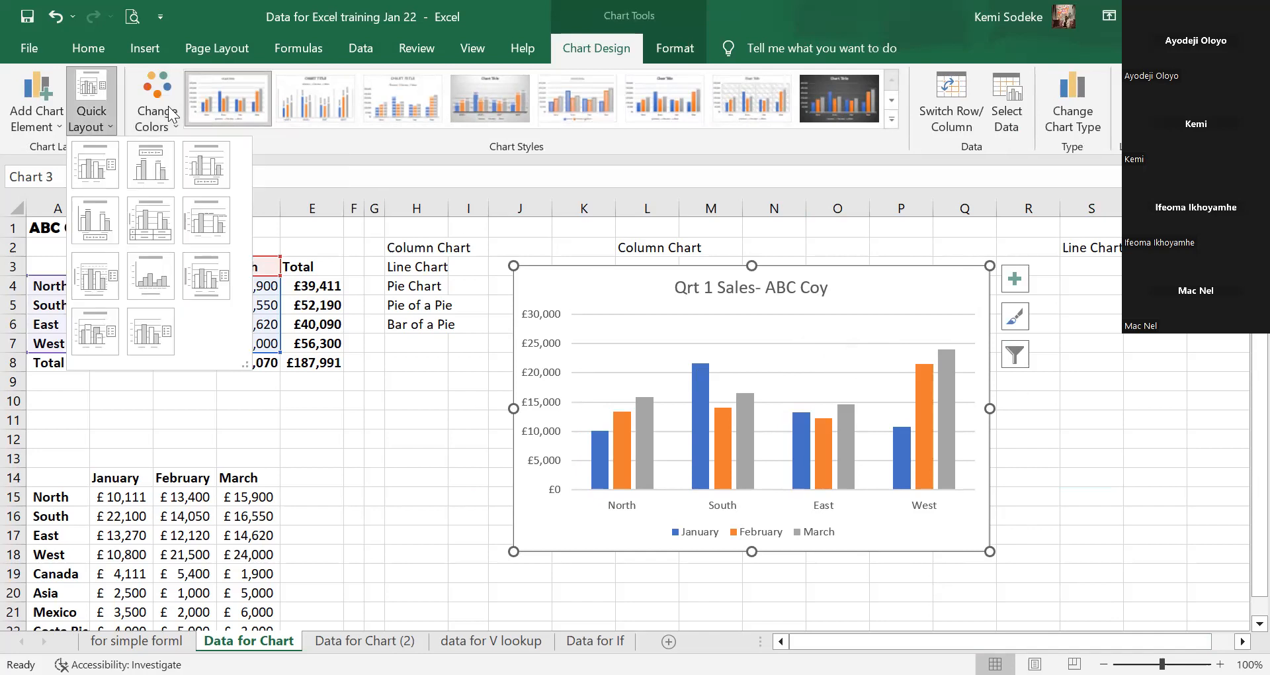
{"action": "left_click", "coordinate": [171, 114]}
{"action": "left_click_drag", "start_coordinate": [335, 292], "coordinate": [328, 317]}
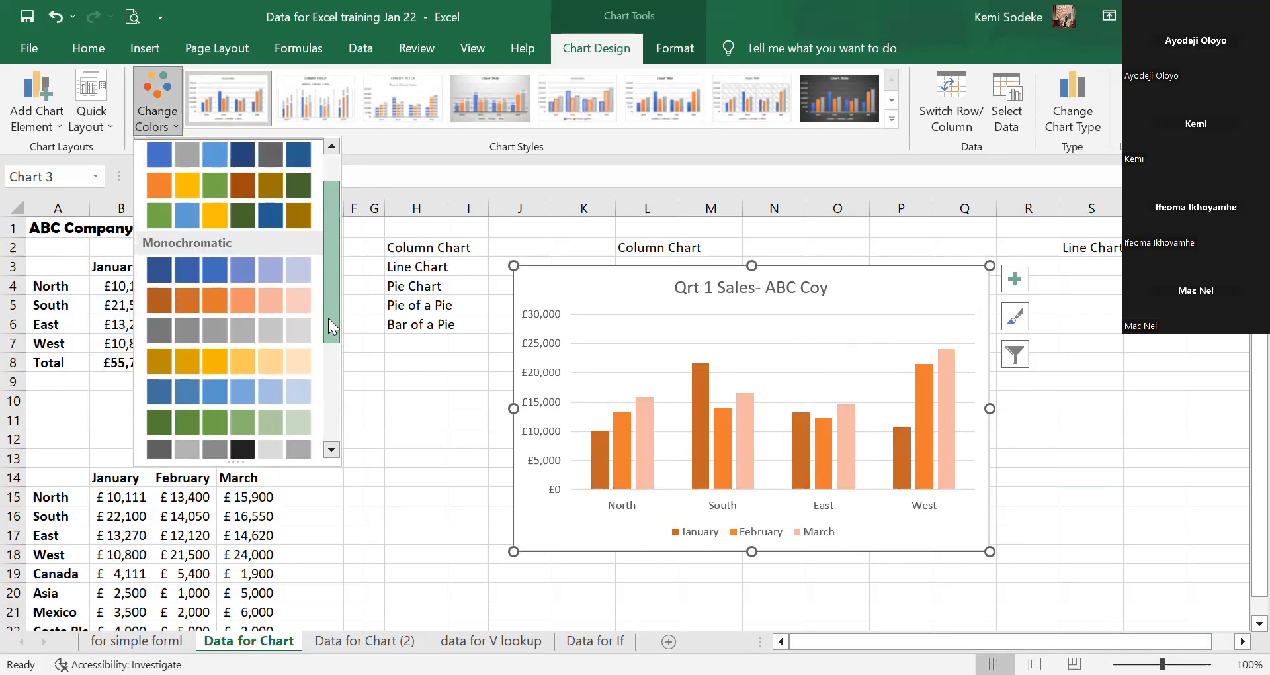
{"action": "left_click", "coordinate": [186, 299]}
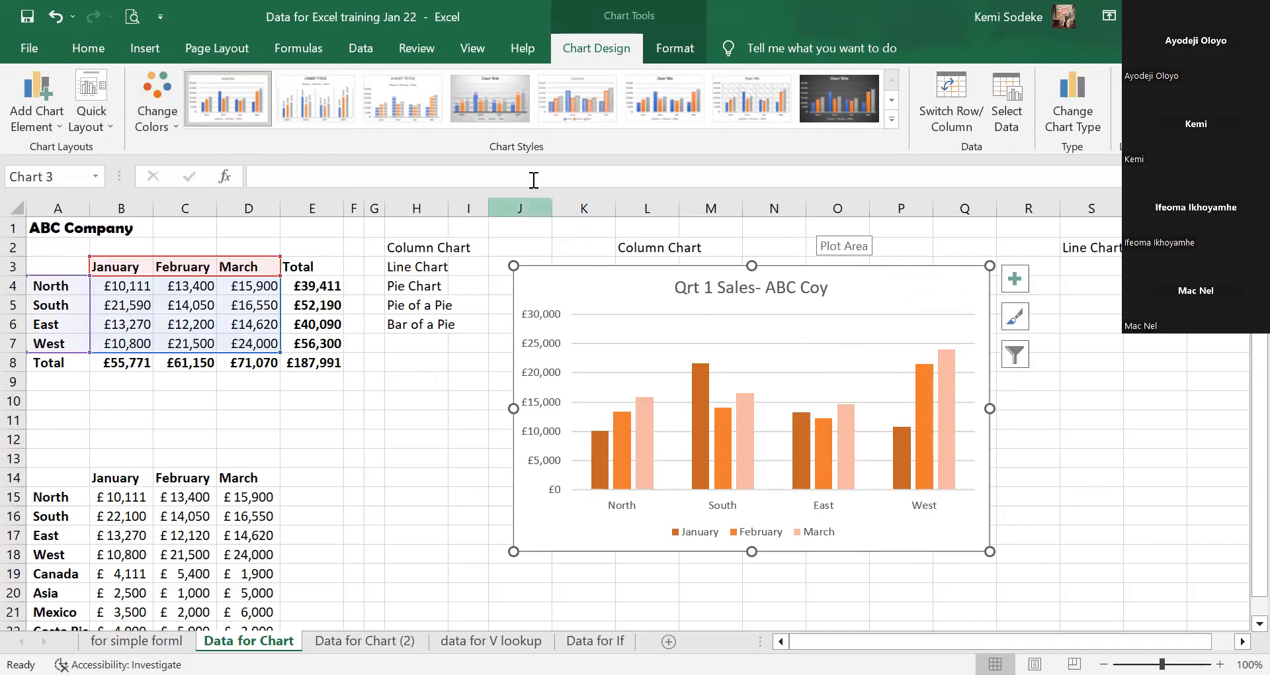
{"action": "left_click", "coordinate": [889, 101]}
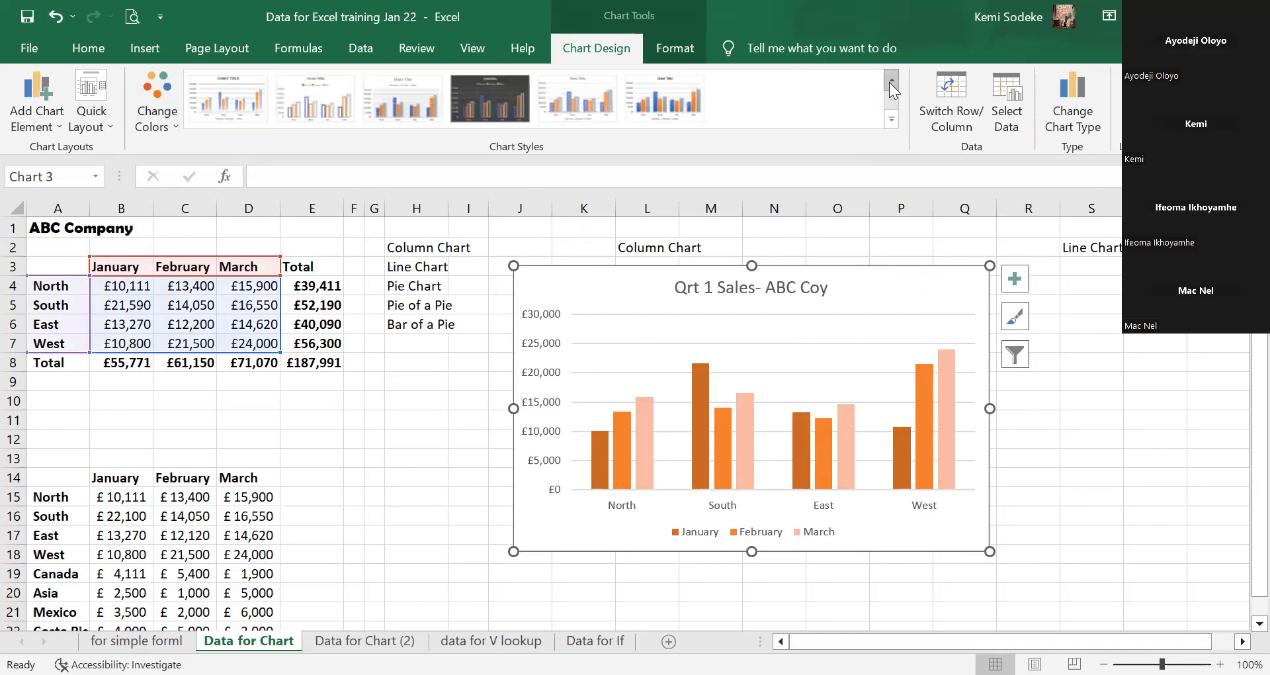
Apply chart Style 7, giving a hatched plot-area background with gridlines.
{"action": "left_click", "coordinate": [889, 82]}
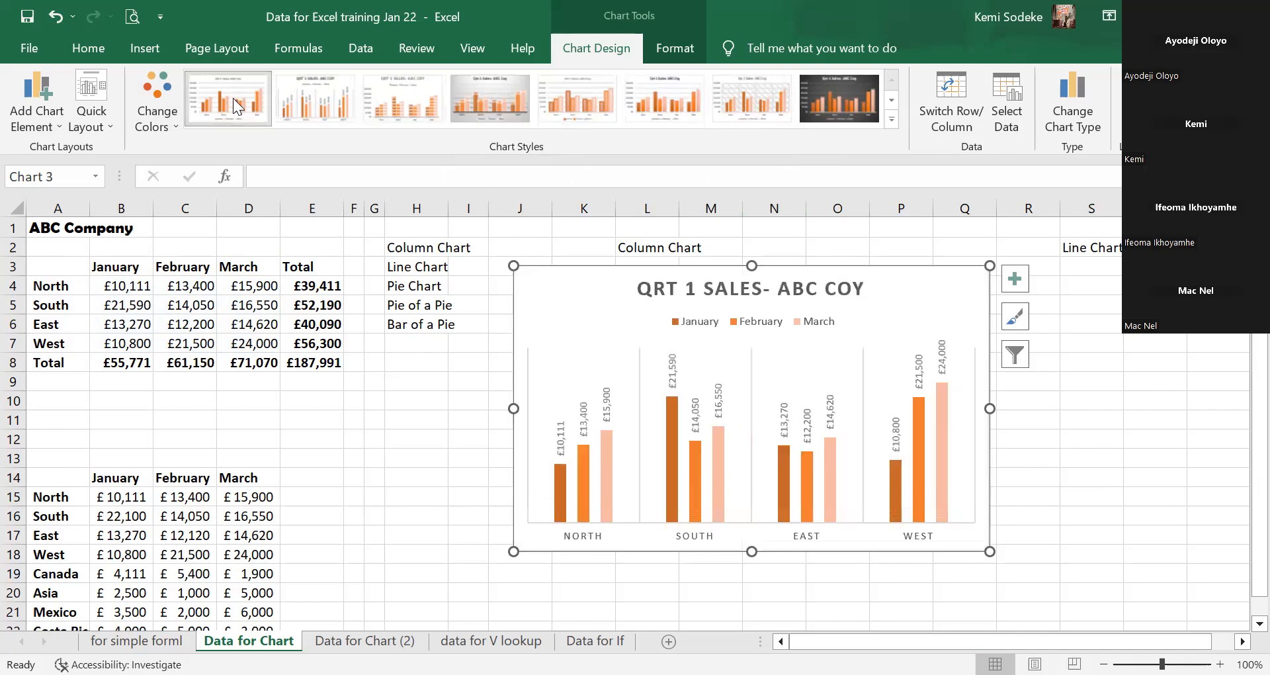
{"action": "left_click", "coordinate": [891, 101]}
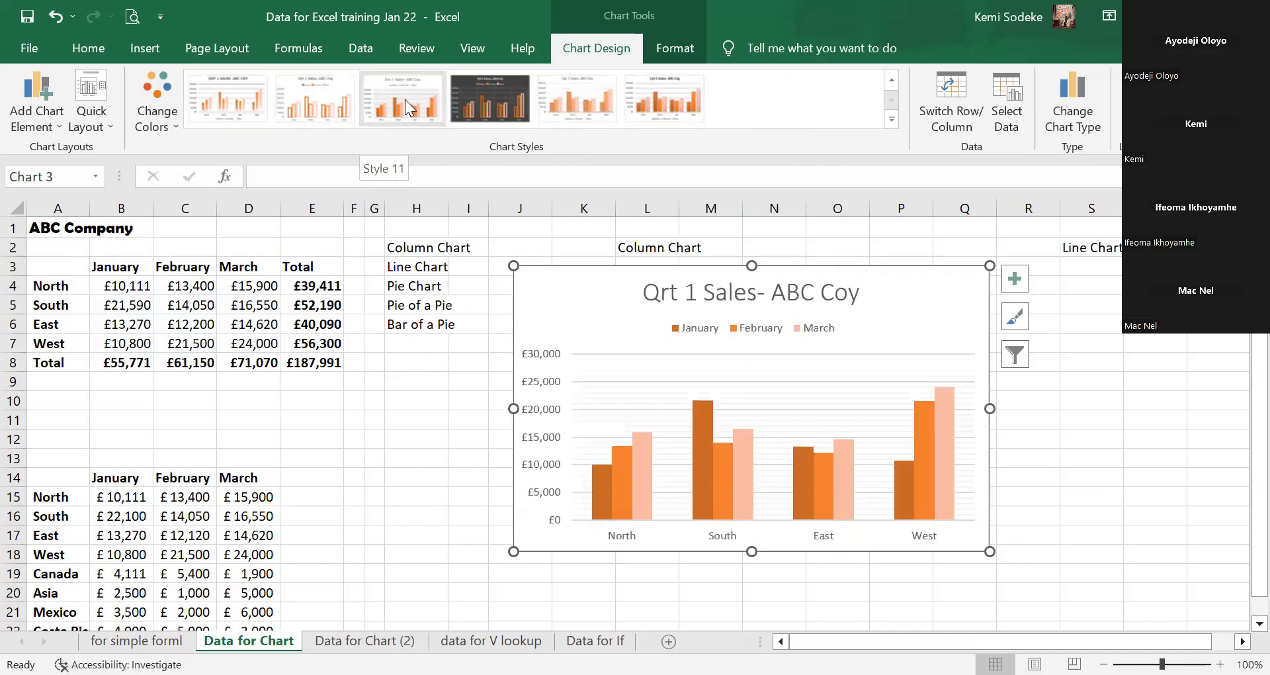
{"action": "left_click", "coordinate": [892, 81]}
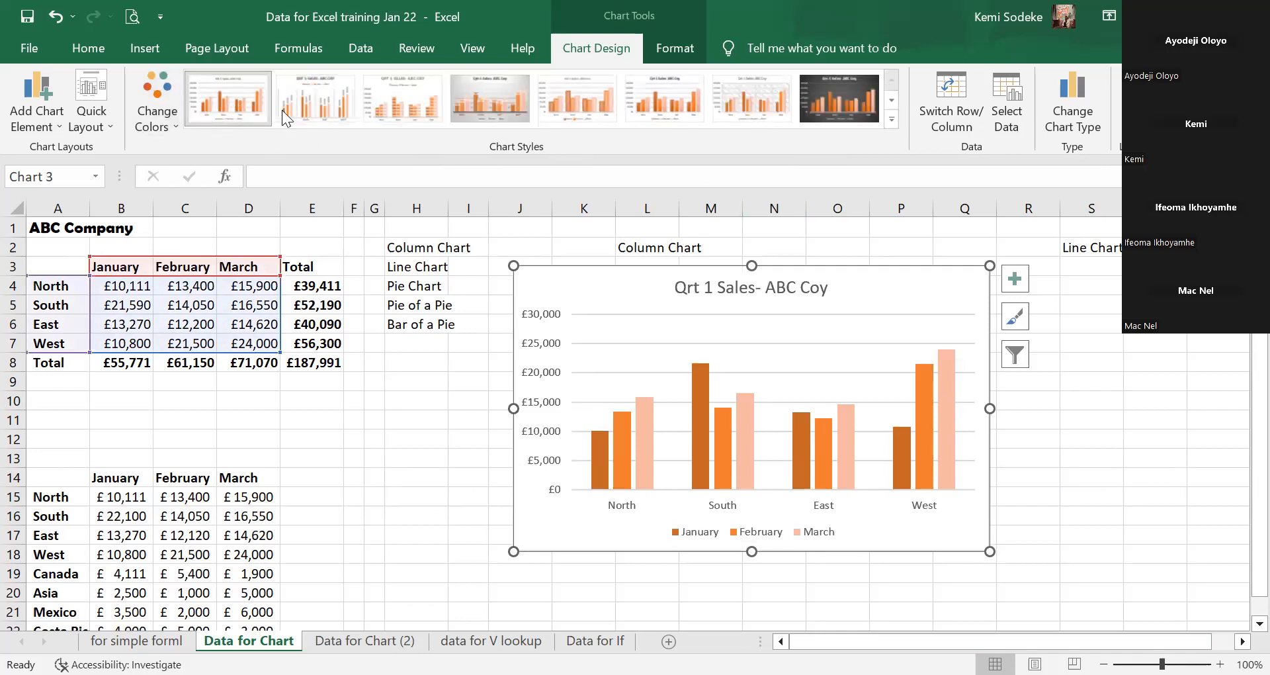
{"action": "left_click", "coordinate": [765, 100]}
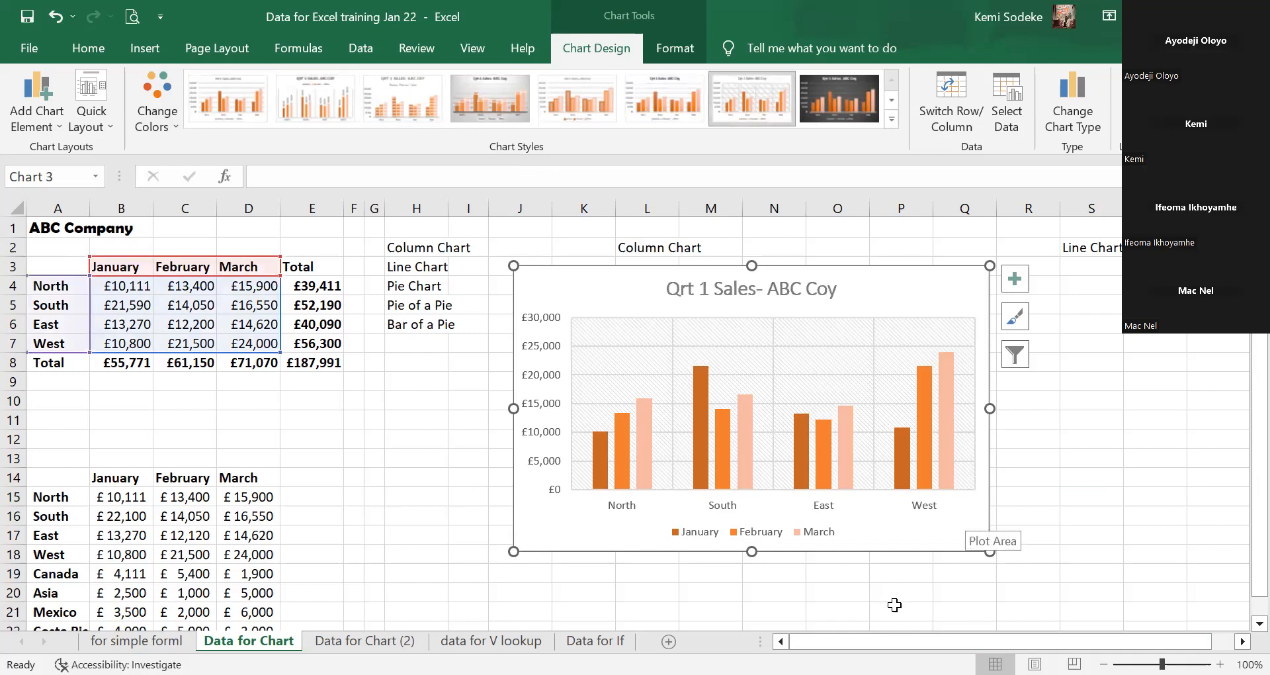
Reselect the Qrt 1 Sales chart and show the Add Chart Element list.
{"action": "left_click", "coordinate": [874, 611]}
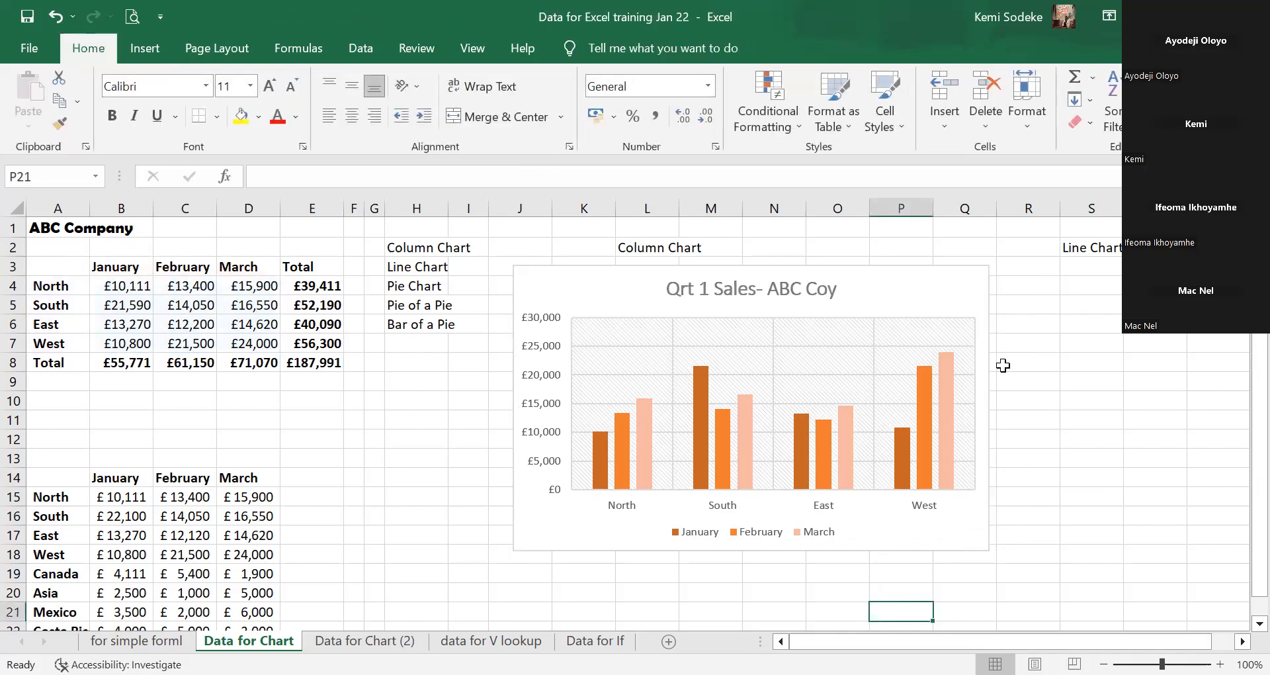
{"action": "left_click", "coordinate": [944, 338]}
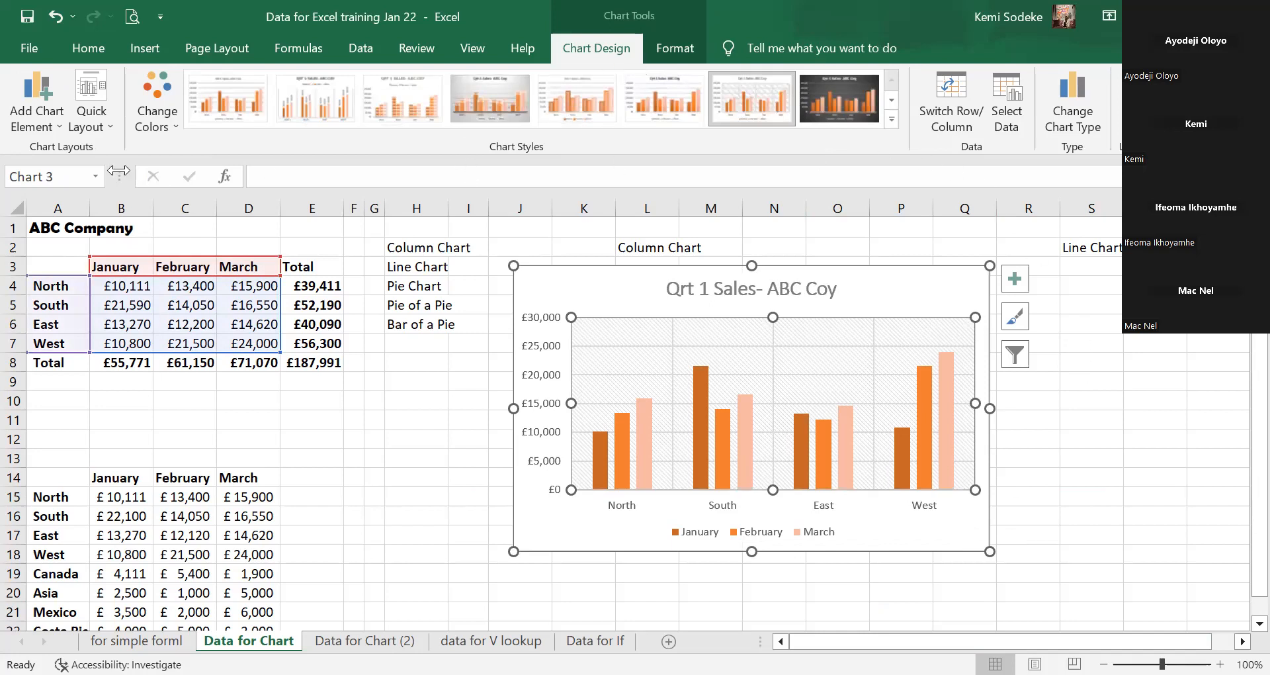
{"action": "left_click", "coordinate": [57, 125]}
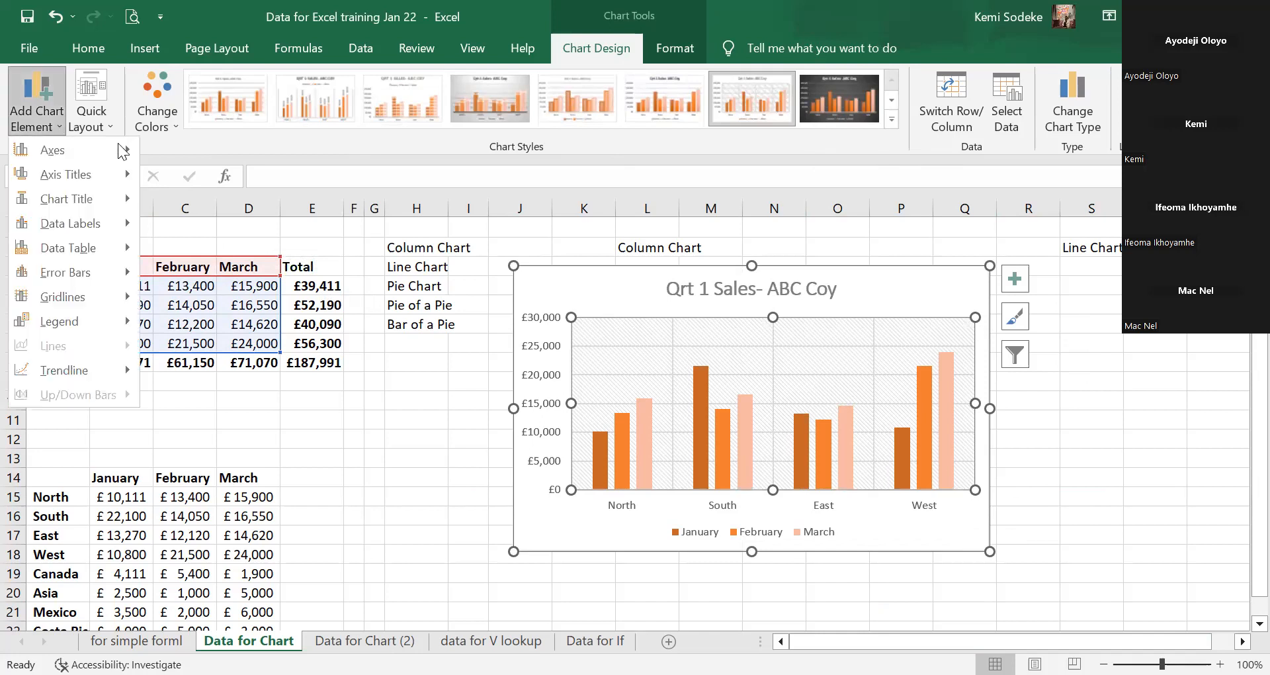
Use the Chart Elements checklist to turn gridlines off and axis titles on.
{"action": "left_click", "coordinate": [426, 437]}
{"action": "left_click", "coordinate": [1085, 419]}
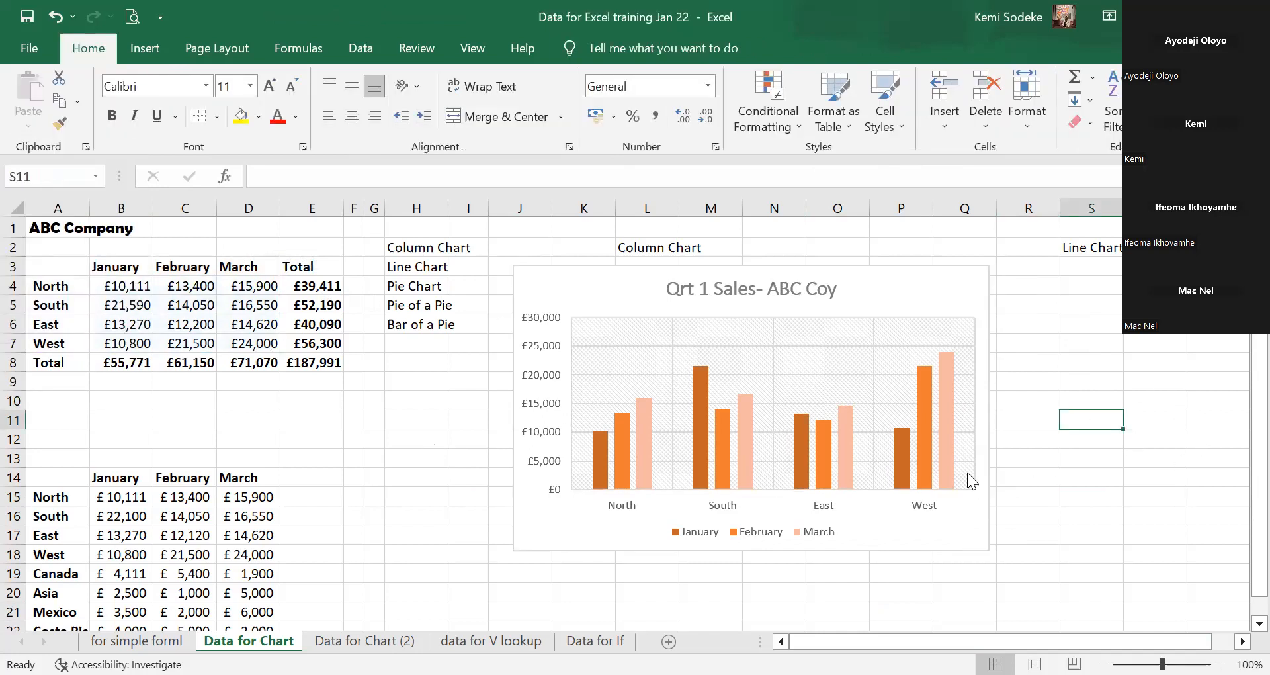
{"action": "left_click", "coordinate": [874, 391]}
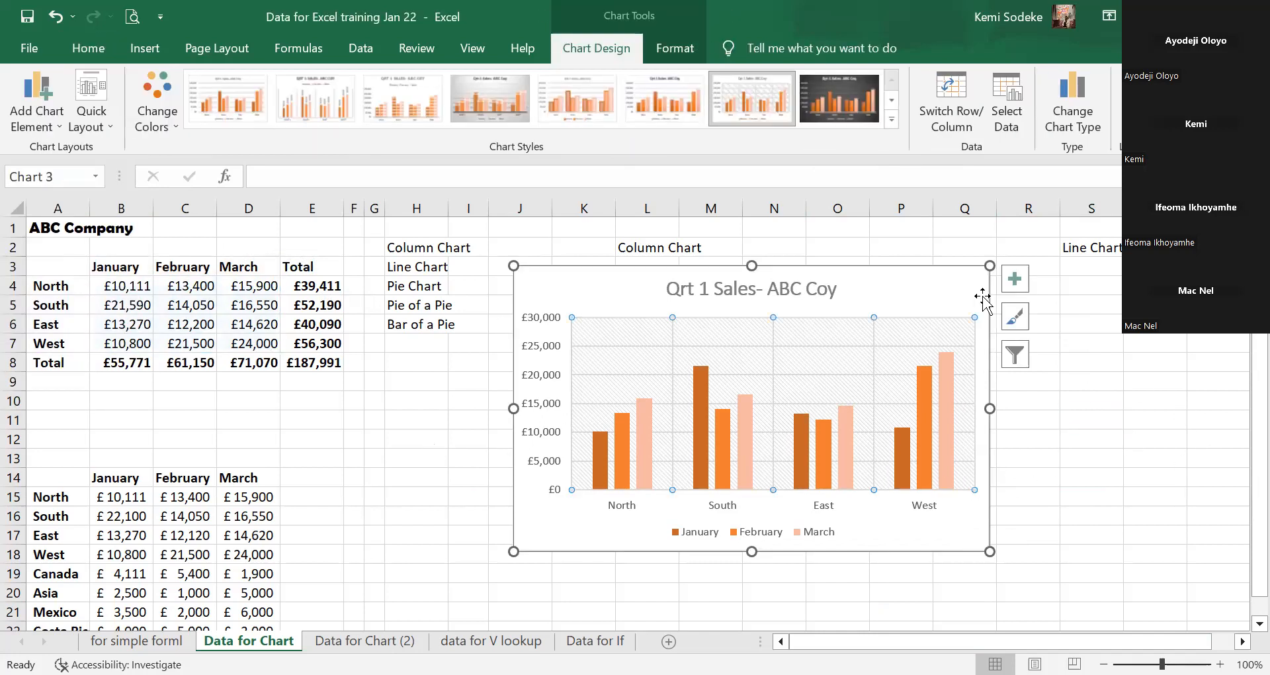
{"action": "left_click", "coordinate": [1016, 280]}
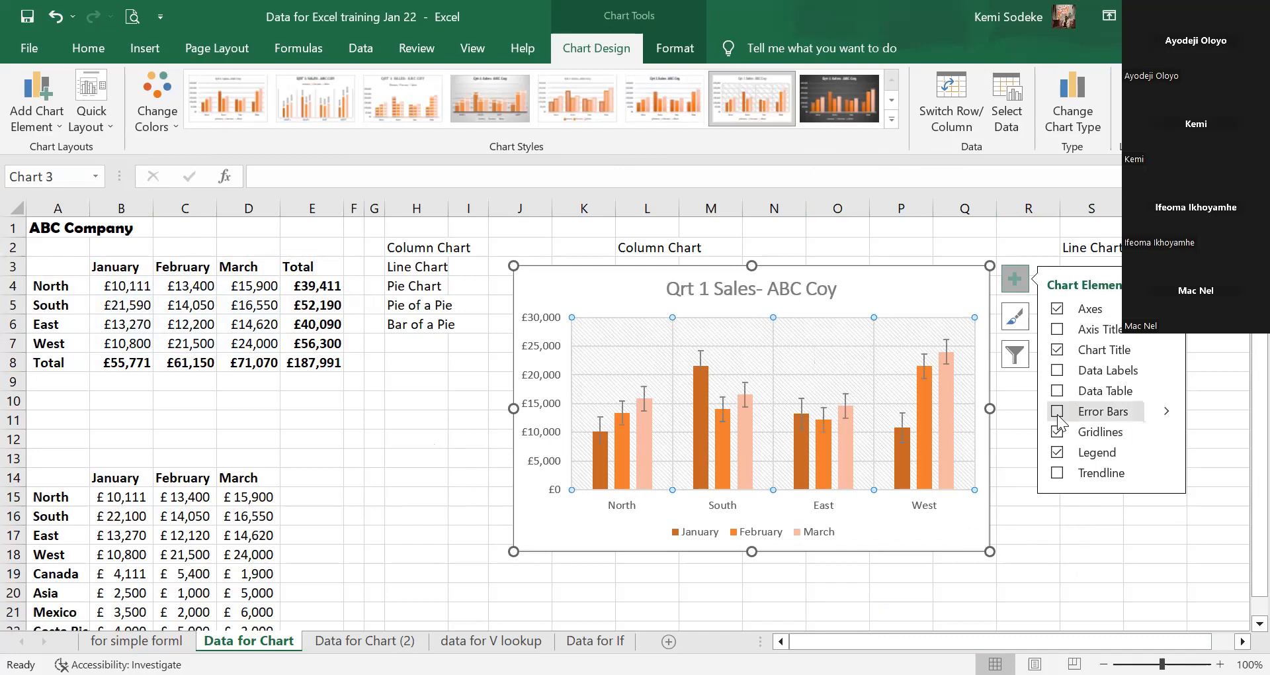
{"action": "left_click", "coordinate": [1057, 330]}
{"action": "left_click", "coordinate": [1057, 330]}
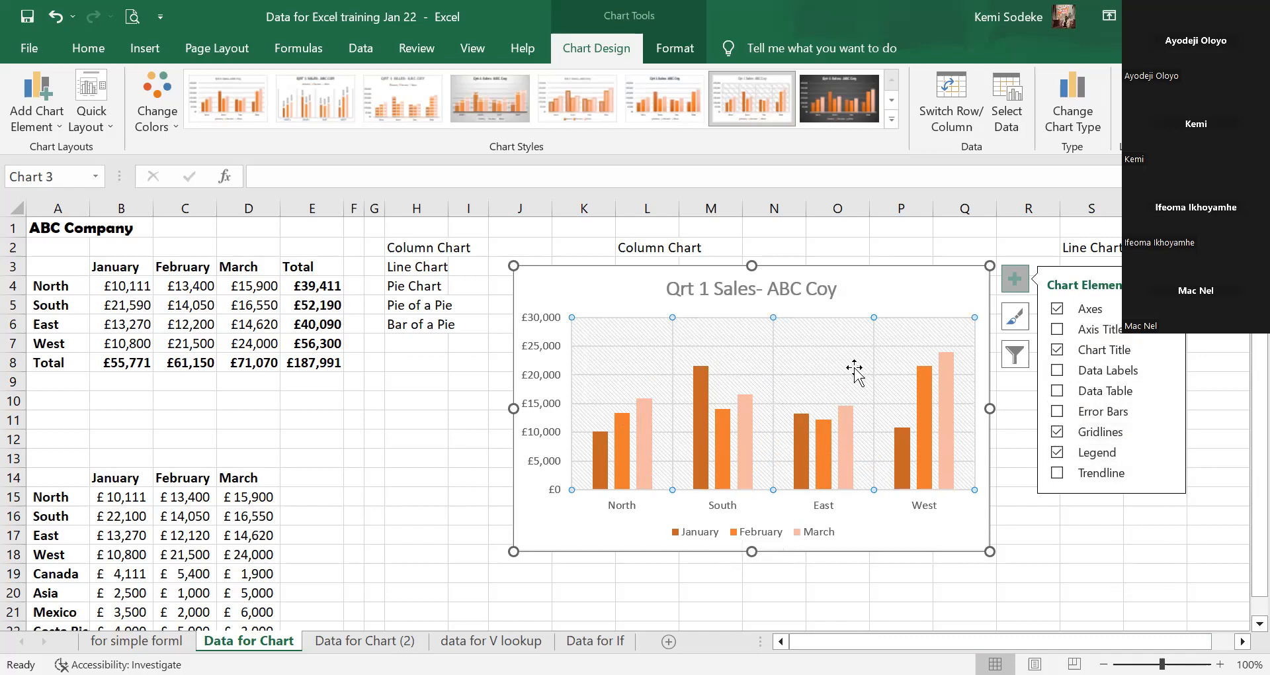
{"action": "left_click", "coordinate": [1057, 433]}
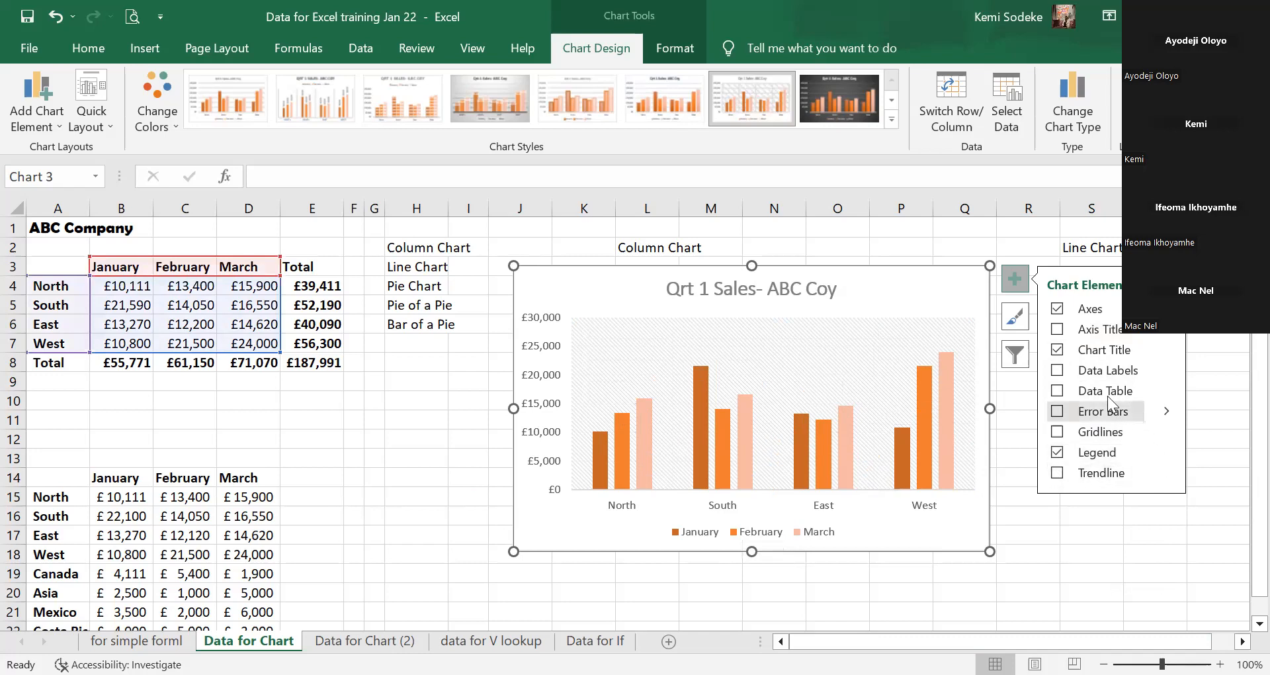
{"action": "left_click", "coordinate": [1057, 329]}
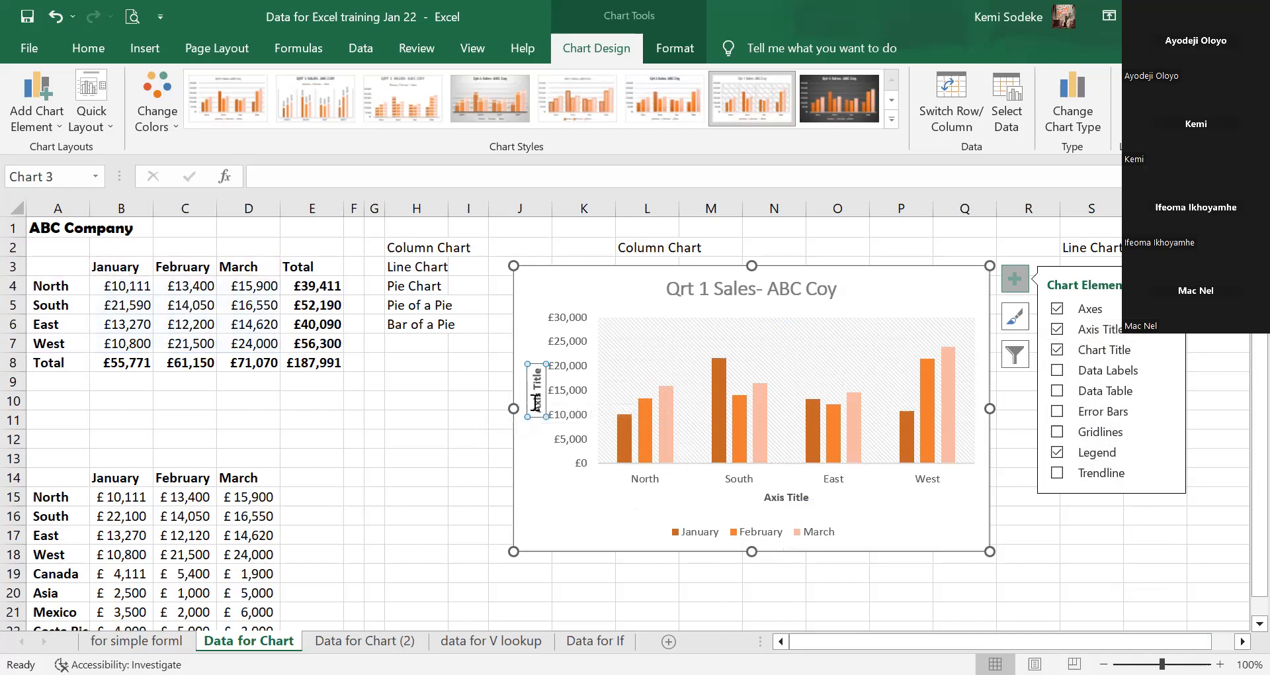
Replace the axis-title placeholders with 'Sales Total' (vertical) and 'Region/Area' (horizontal).
{"action": "left_click", "coordinate": [539, 405]}
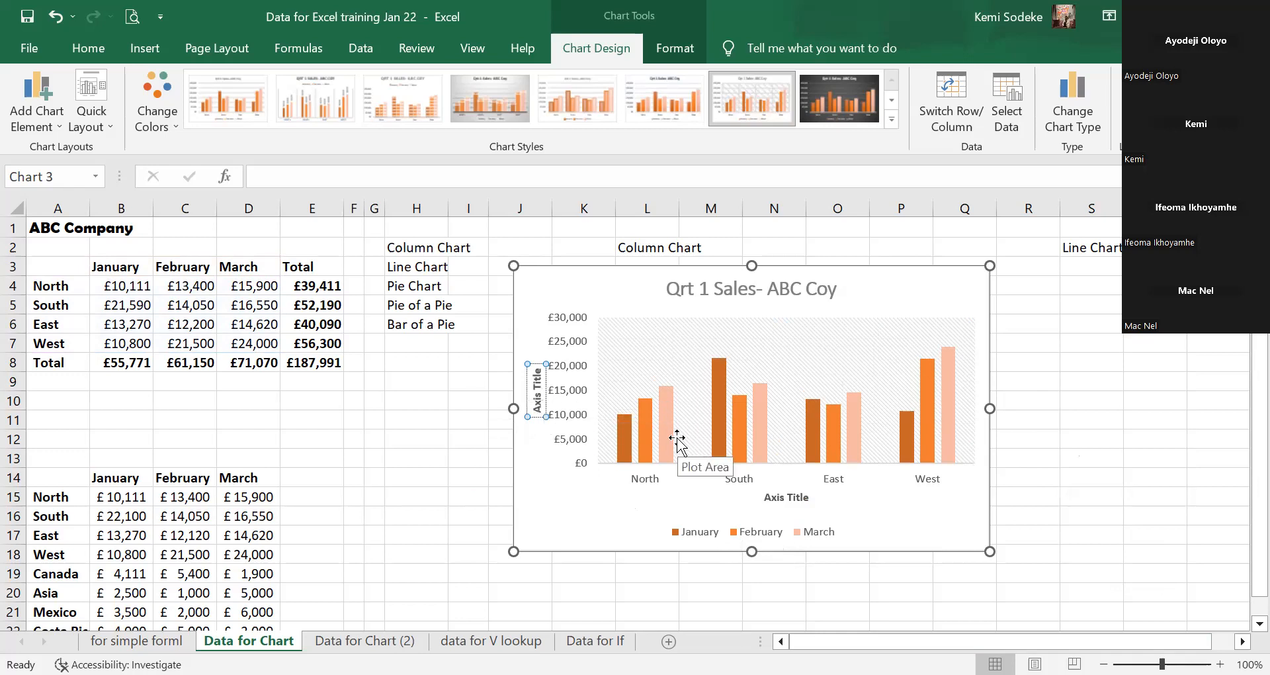
{"action": "type", "text": "Sa"}
{"action": "key", "text": "BackSpace"}
{"action": "key", "text": "BackSpace"}
{"action": "key", "text": "BackSpace"}
{"action": "key", "text": "BackSpace"}
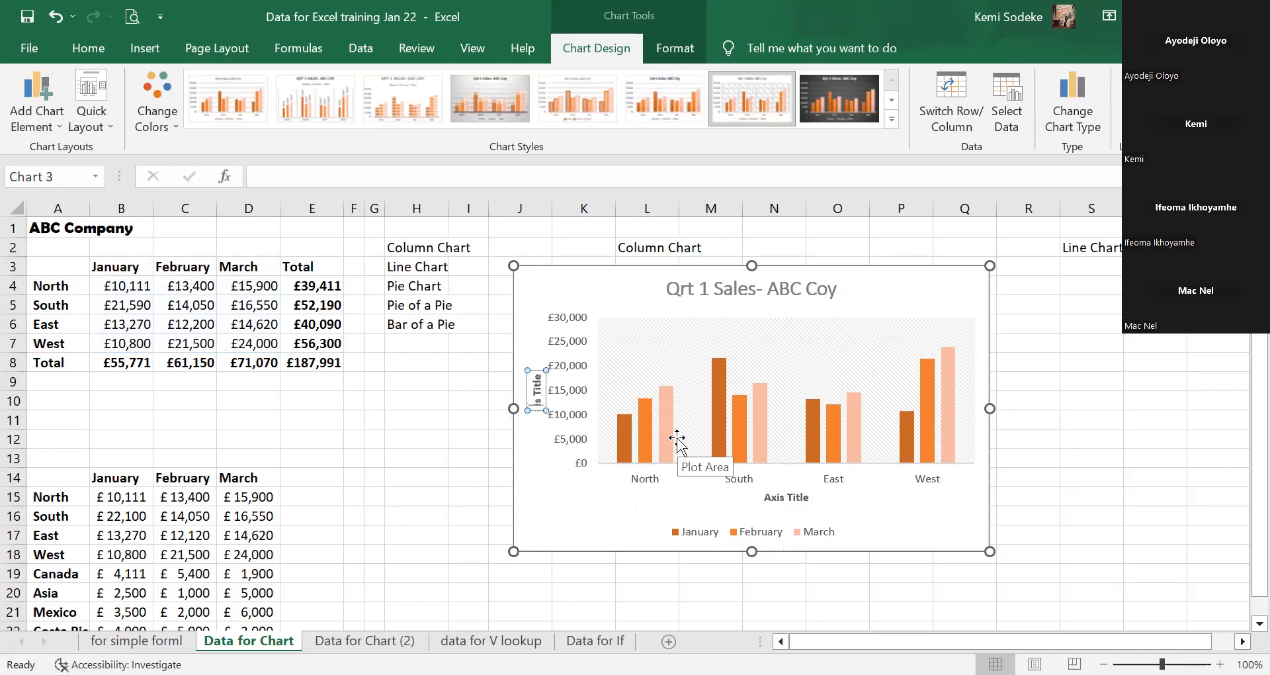
{"action": "key", "text": "Delete"}
{"action": "key", "text": "Delete"}
{"action": "key", "text": "Delete"}
{"action": "key", "text": "Delete"}
{"action": "key", "text": "Delete"}
{"action": "key", "text": "Delete"}
{"action": "key", "text": "Delete"}
{"action": "key", "text": "Delete"}
{"action": "type", "text": "Sales Total"}
{"action": "left_click", "coordinate": [810, 494]}
{"action": "left_click_drag", "start_coordinate": [768, 498], "coordinate": [803, 497]}
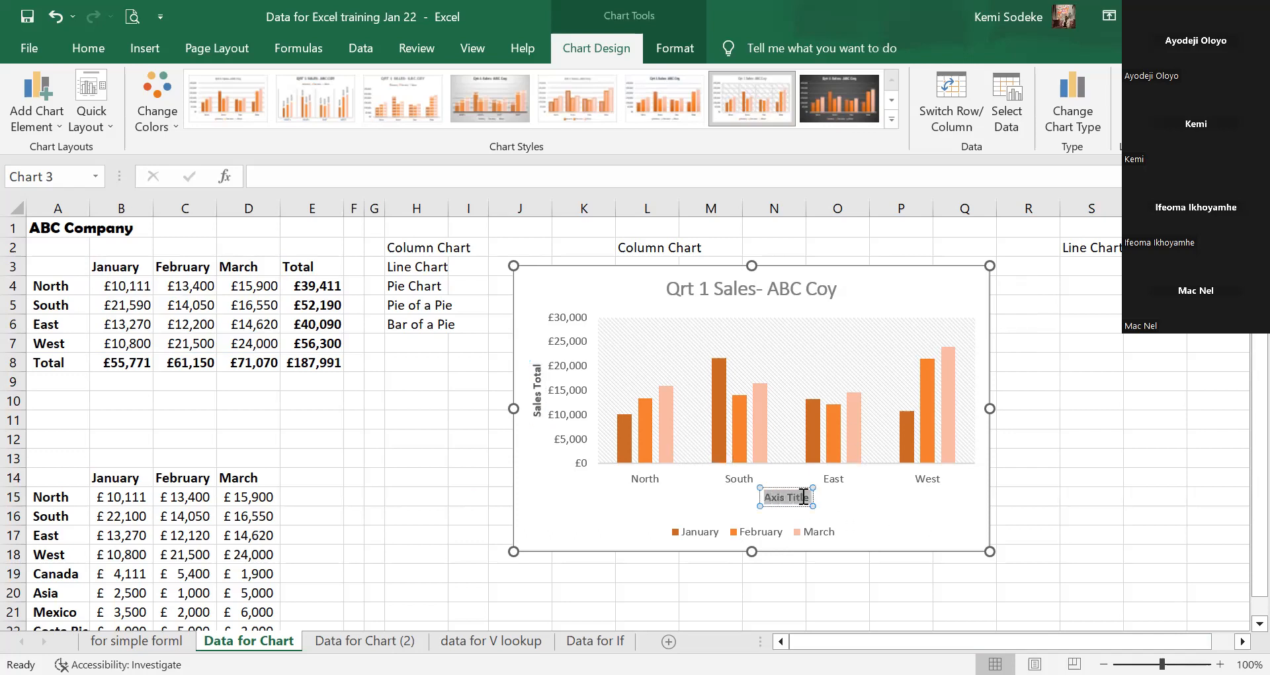
{"action": "type", "text": "Region"}
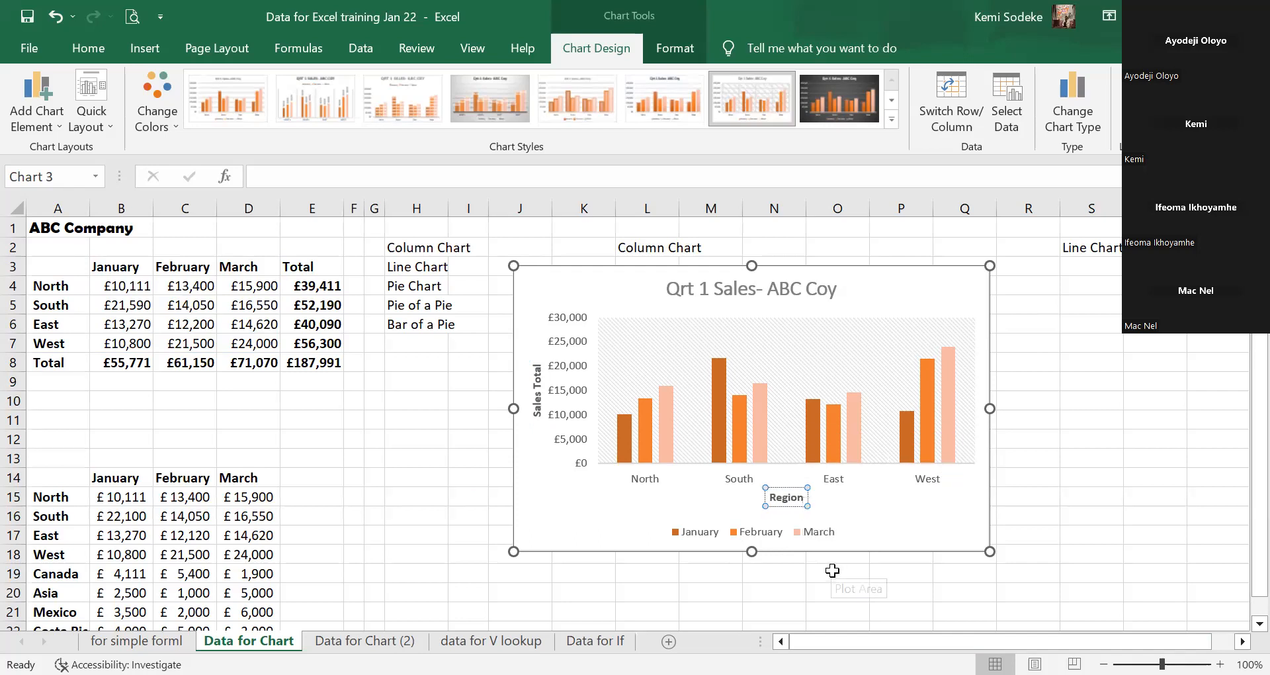
{"action": "type", "text": "/Area"}
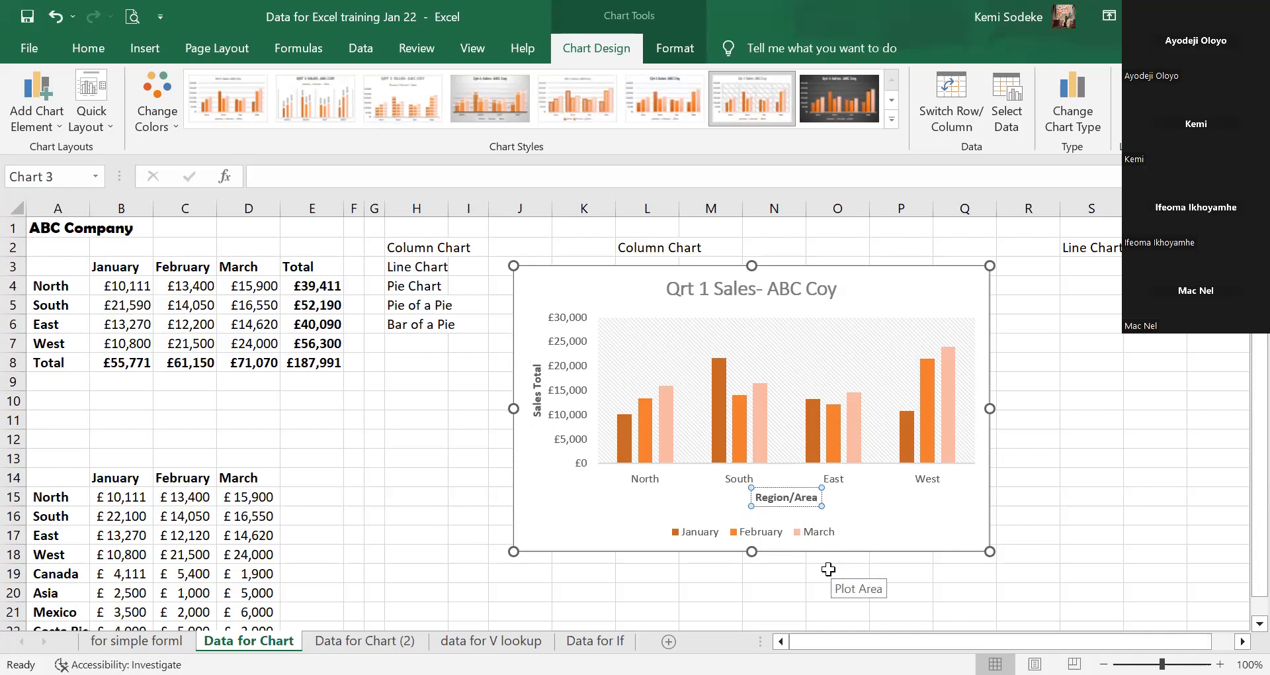
{"action": "left_click", "coordinate": [1041, 569]}
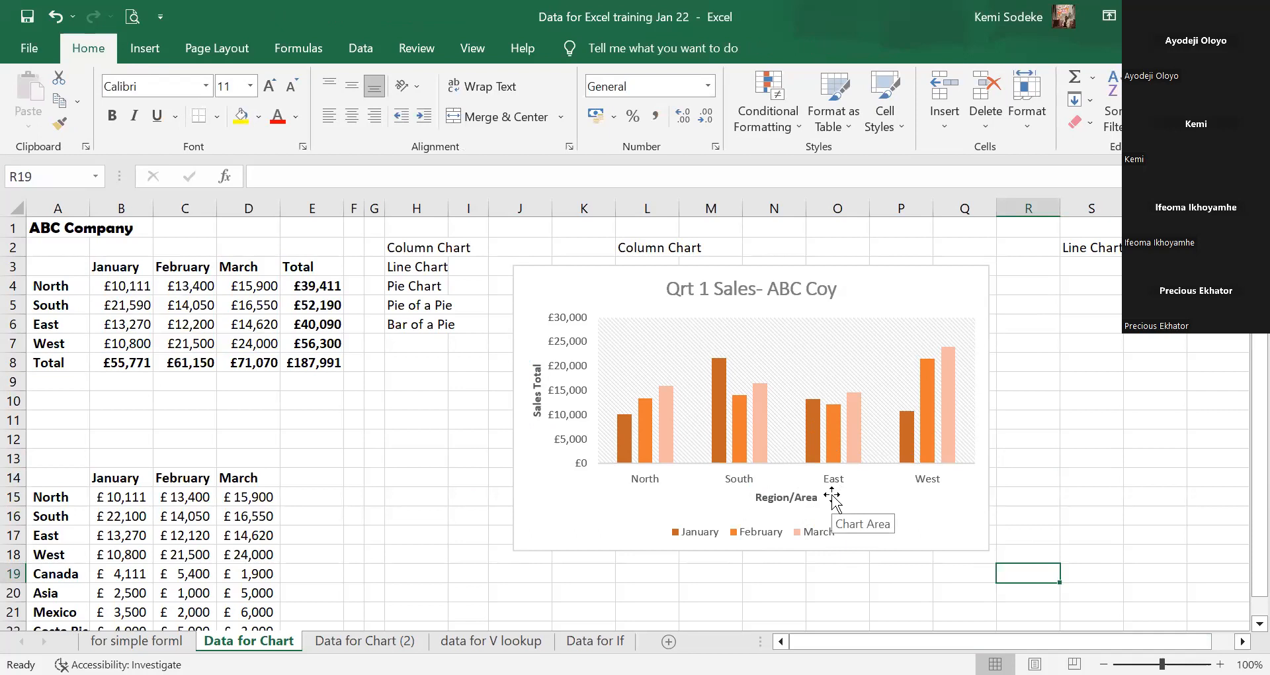
{"action": "left_click", "coordinate": [787, 350]}
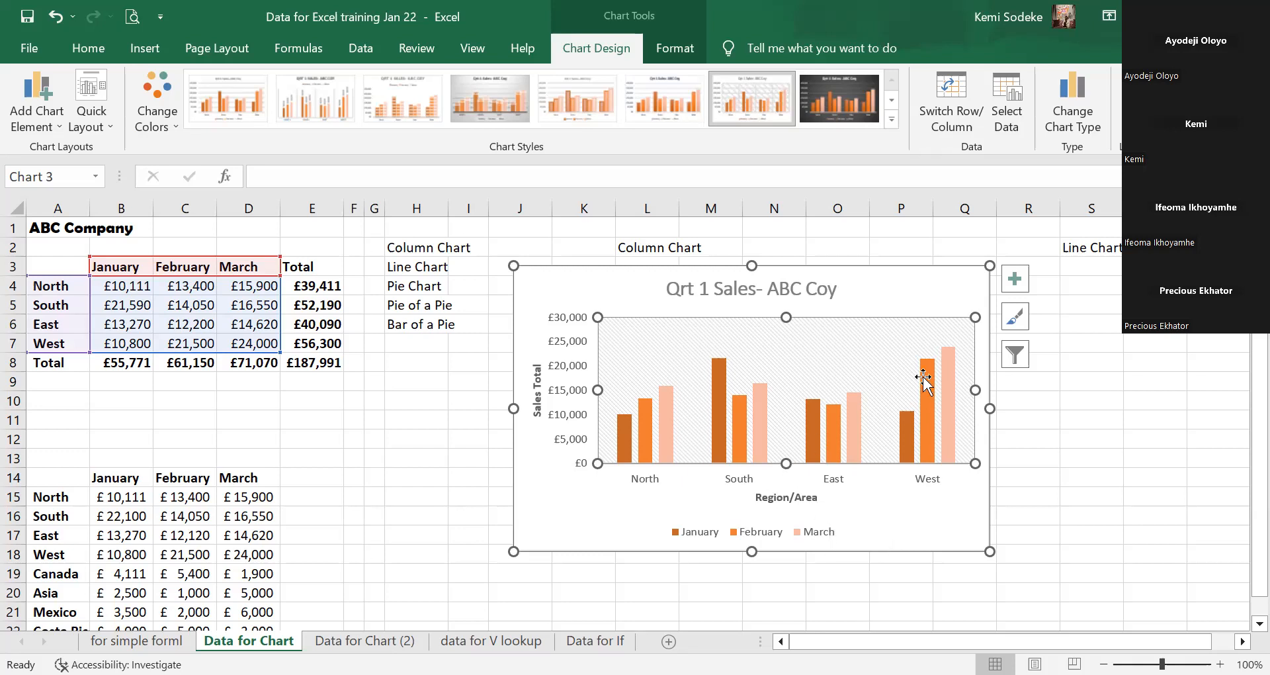
{"action": "left_click", "coordinate": [46, 96]}
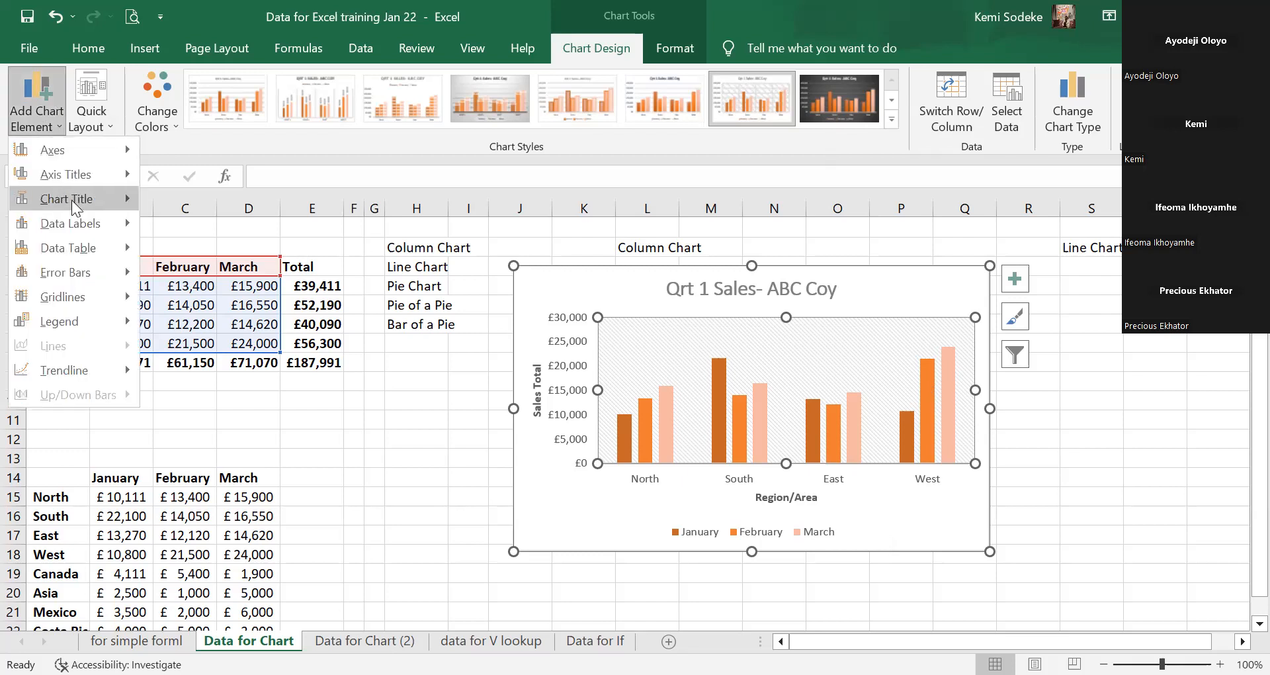
{"action": "mouse_move", "coordinate": [84, 174]}
{"action": "mouse_move", "coordinate": [73, 197]}
{"action": "key", "text": "Escape"}
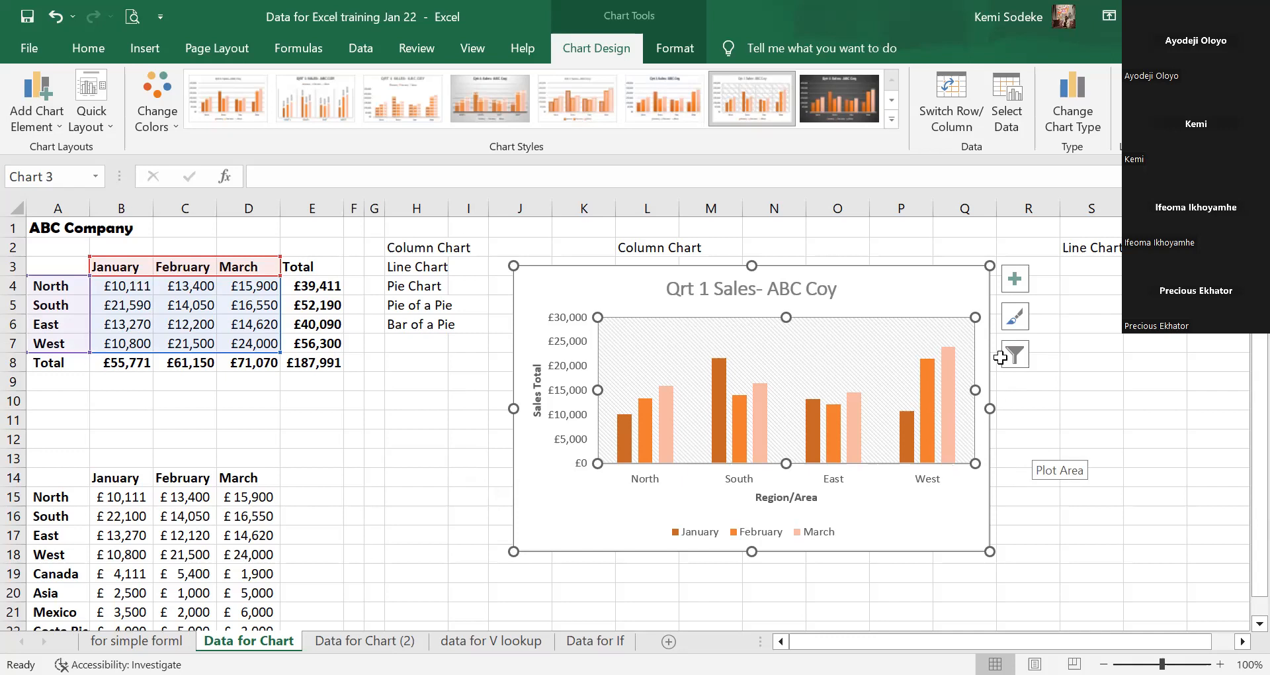
Review the chart's element, style and colour options, ending on the Chart Filters panel.
{"action": "left_click", "coordinate": [1046, 420]}
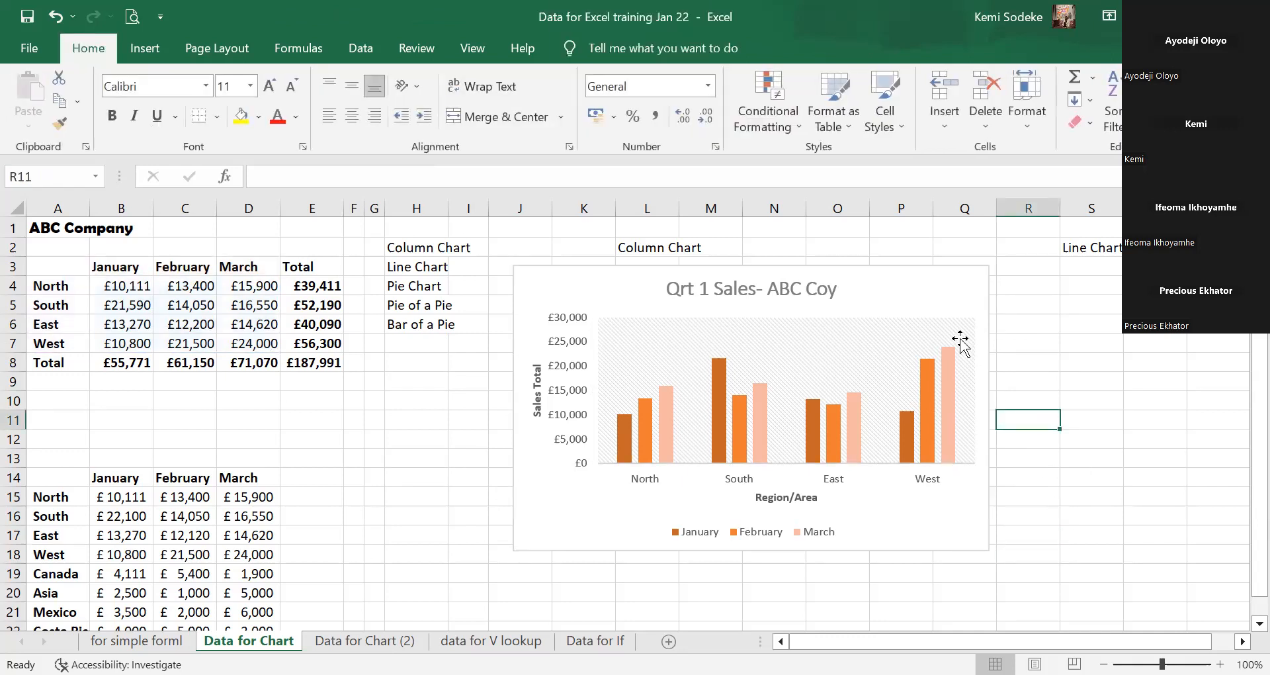
{"action": "left_click", "coordinate": [986, 538]}
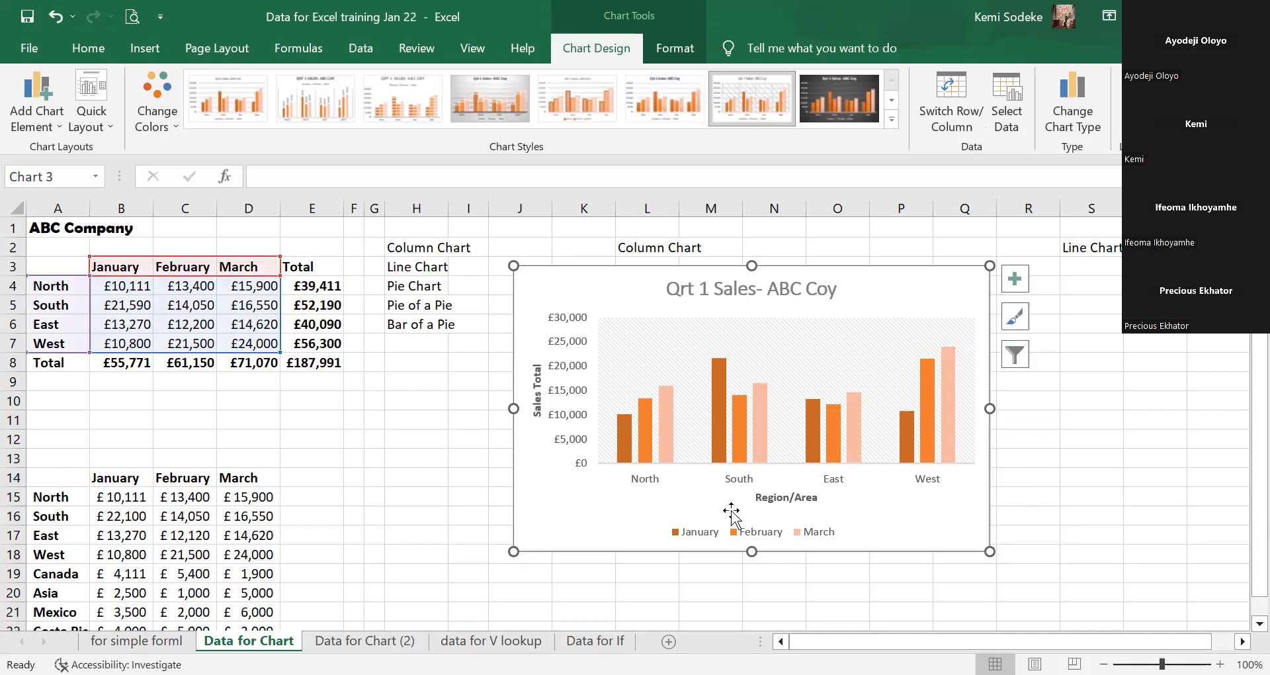
{"action": "left_click", "coordinate": [1019, 283]}
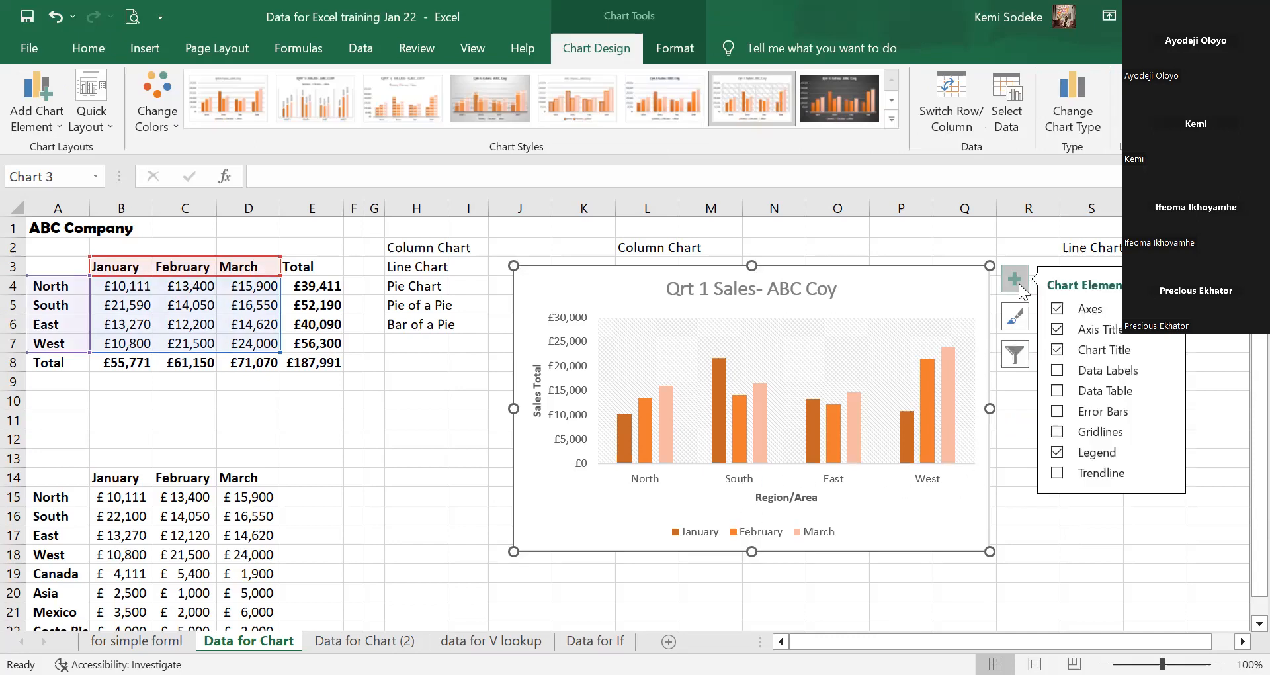
{"action": "left_click", "coordinate": [1089, 541]}
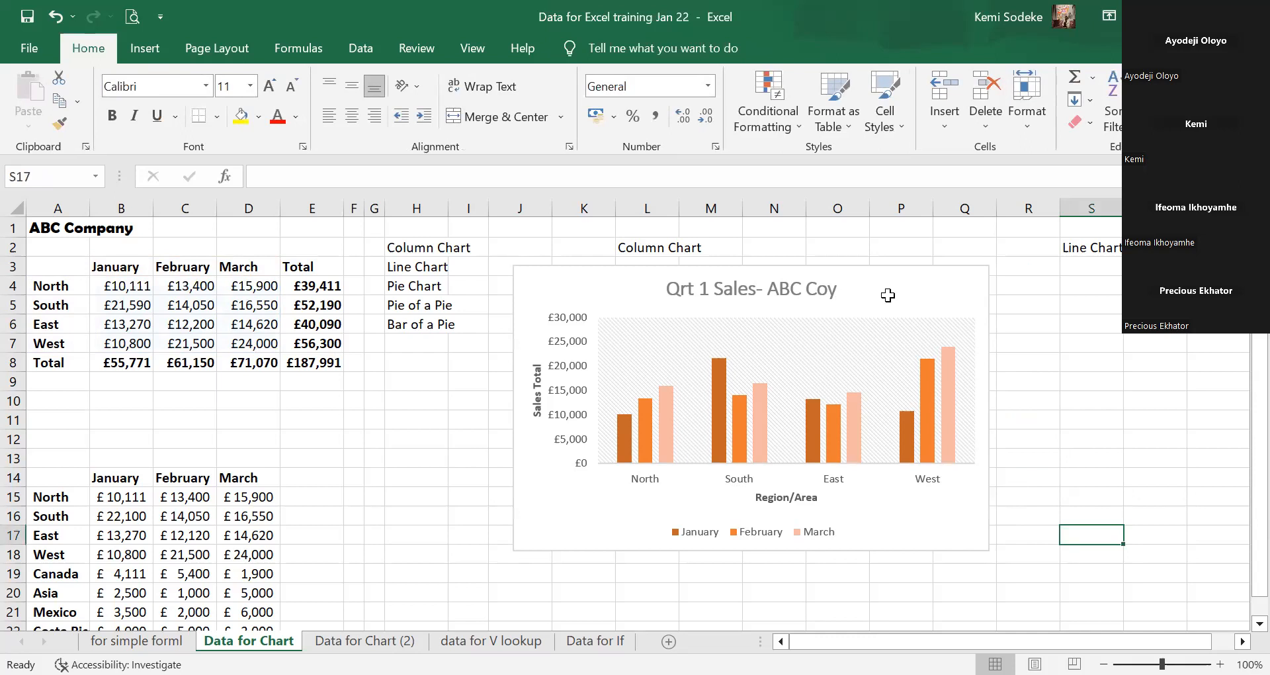
{"action": "left_click", "coordinate": [946, 543]}
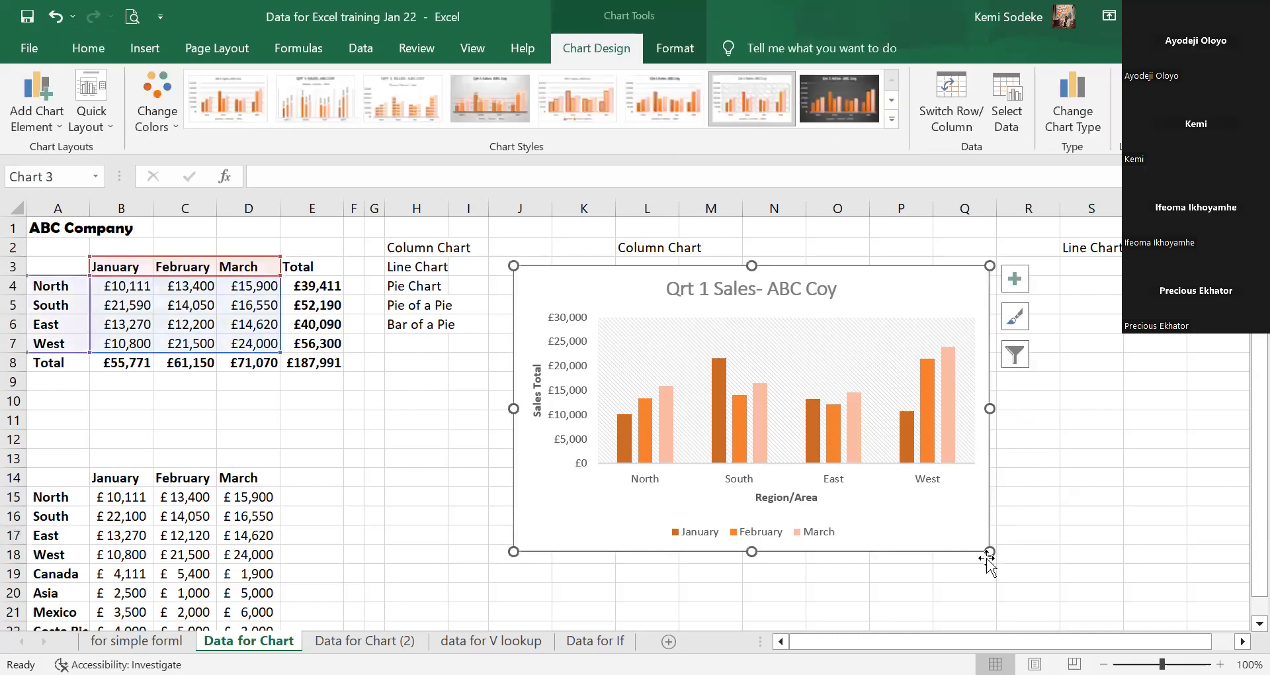
{"action": "left_click", "coordinate": [1017, 317]}
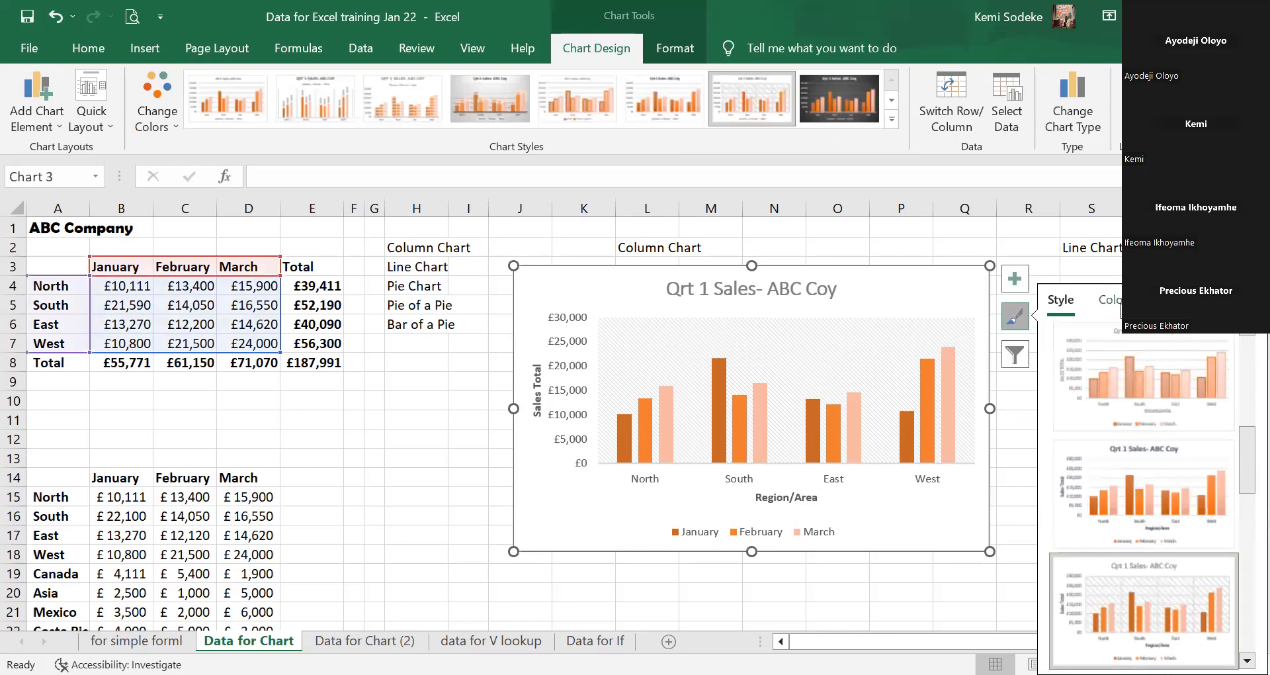
{"action": "left_click", "coordinate": [1108, 301]}
{"action": "left_click", "coordinate": [1060, 301]}
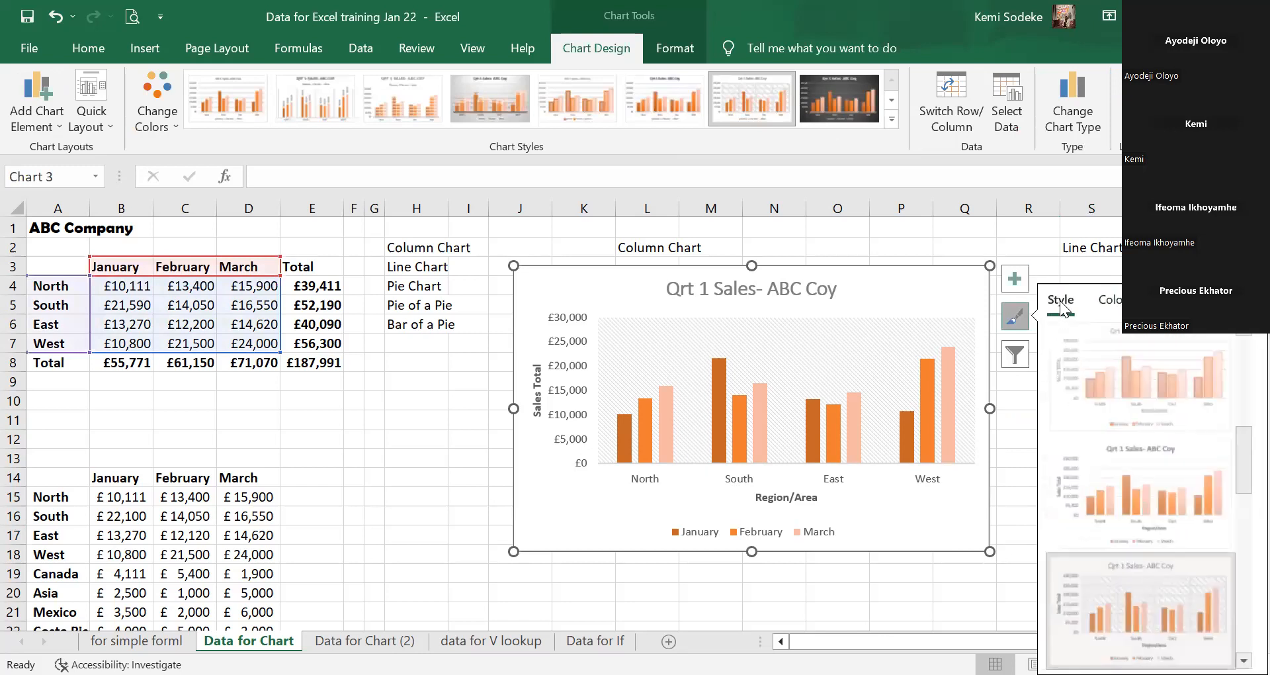
{"action": "left_click", "coordinate": [1017, 356]}
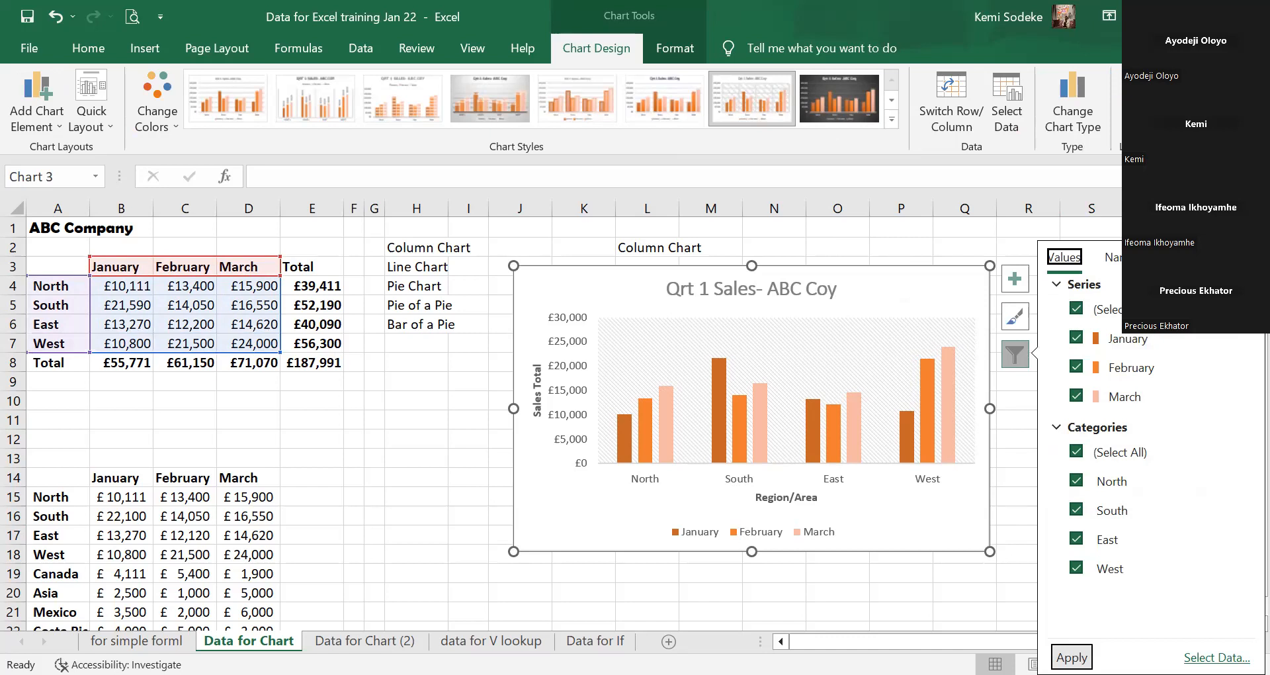
Filter North out of the chart's categories so only South, East and West are plotted.
{"action": "left_click", "coordinate": [1006, 414]}
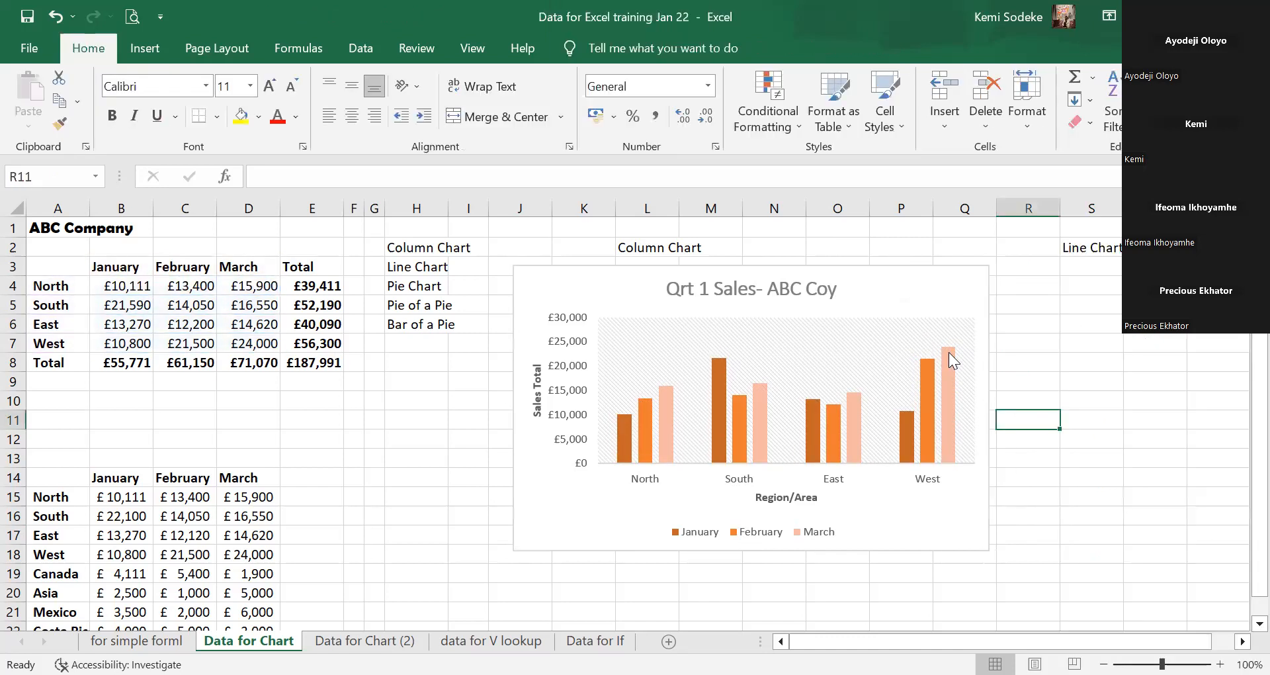
{"action": "left_click", "coordinate": [950, 351]}
{"action": "left_click", "coordinate": [1012, 352]}
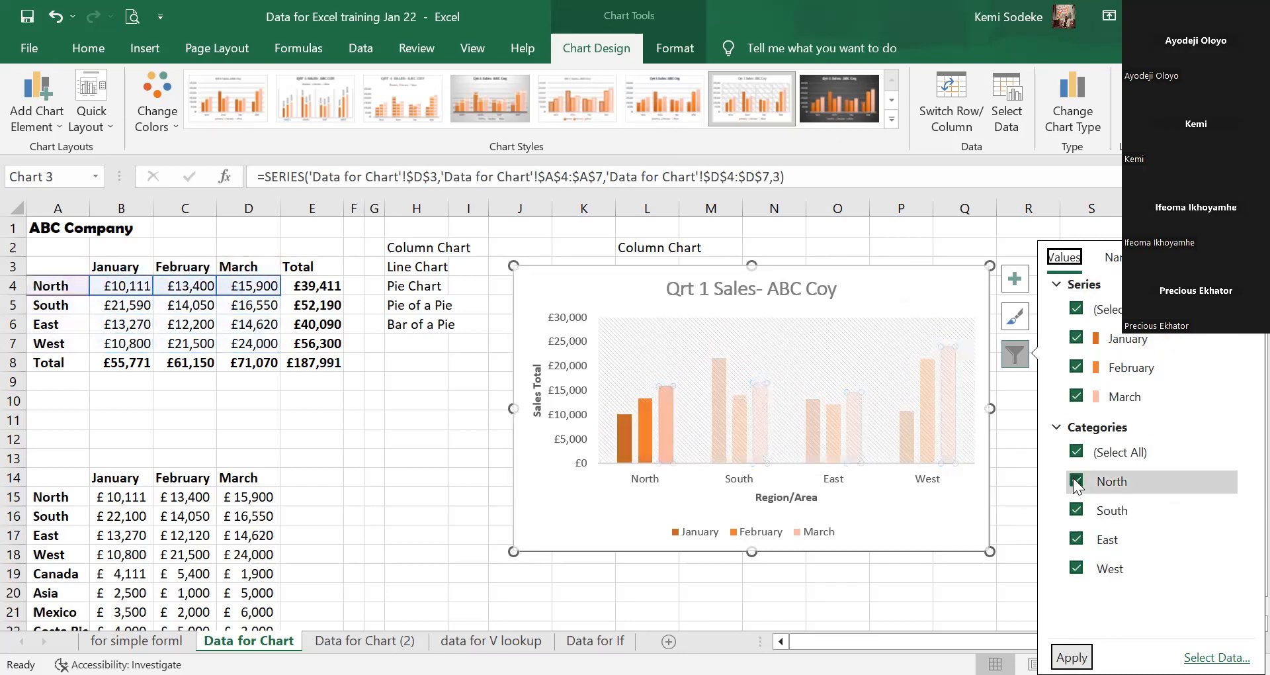
{"action": "left_click", "coordinate": [1210, 482]}
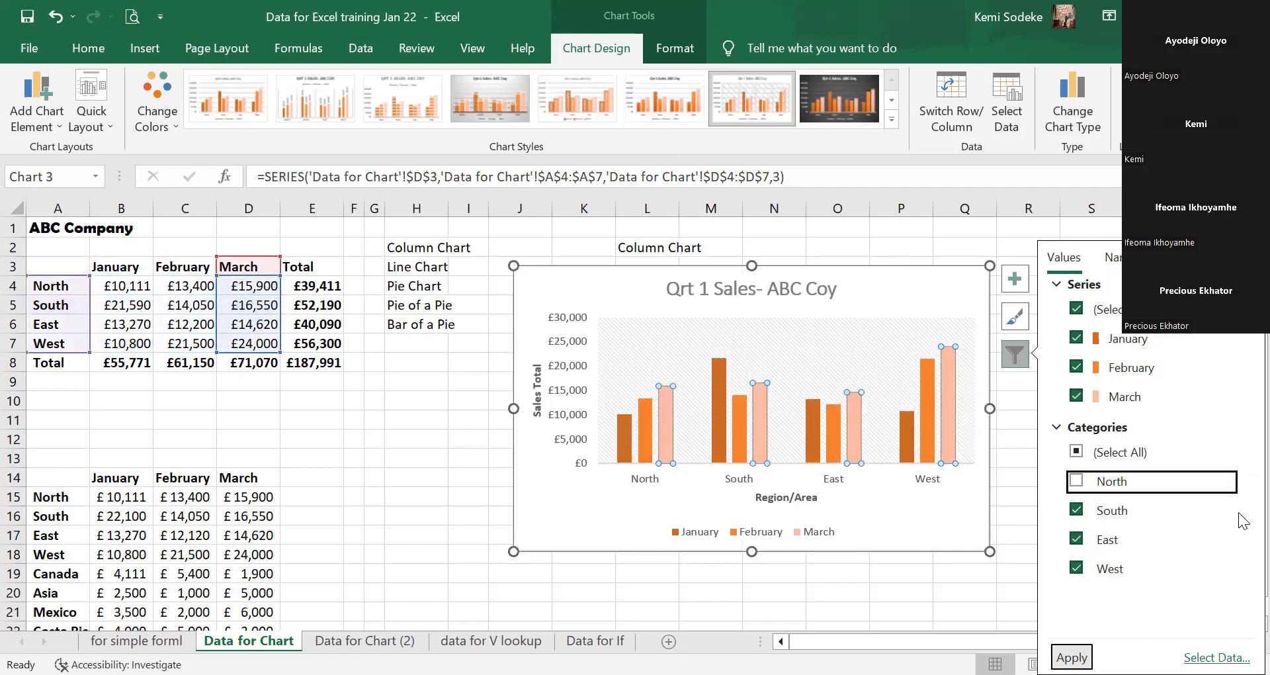
{"action": "left_click", "coordinate": [981, 608]}
{"action": "left_click", "coordinate": [729, 429]}
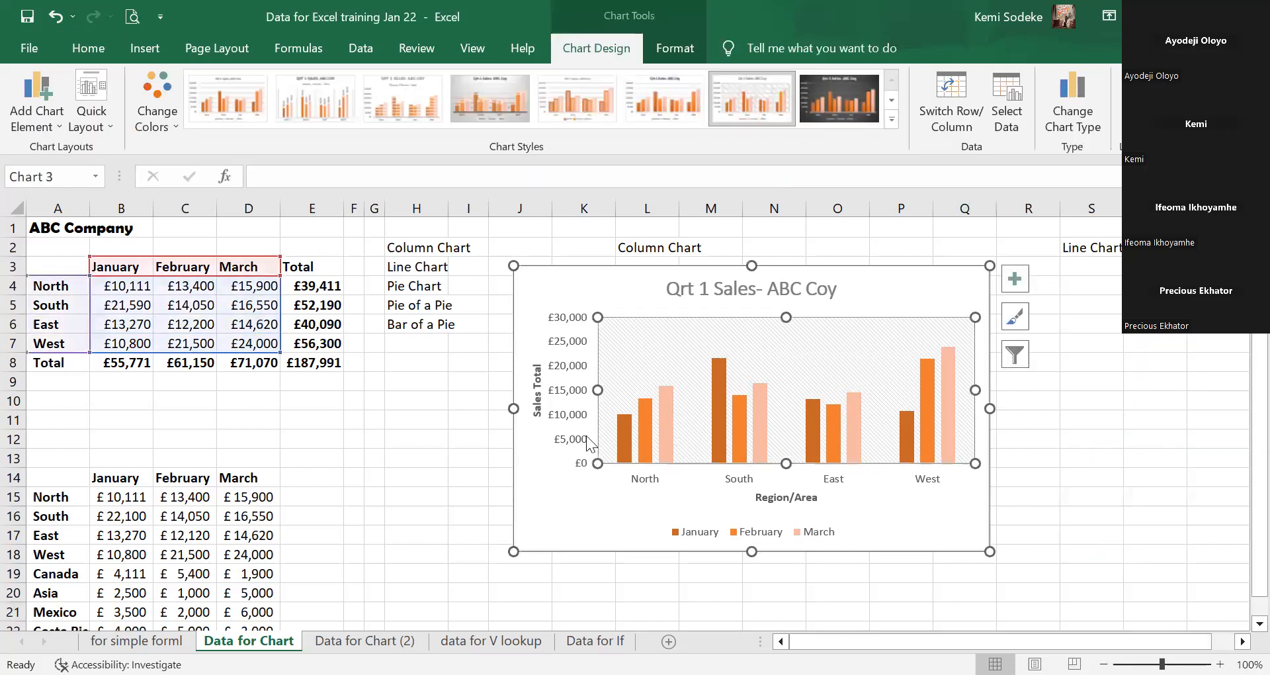
{"action": "left_click", "coordinate": [1019, 353]}
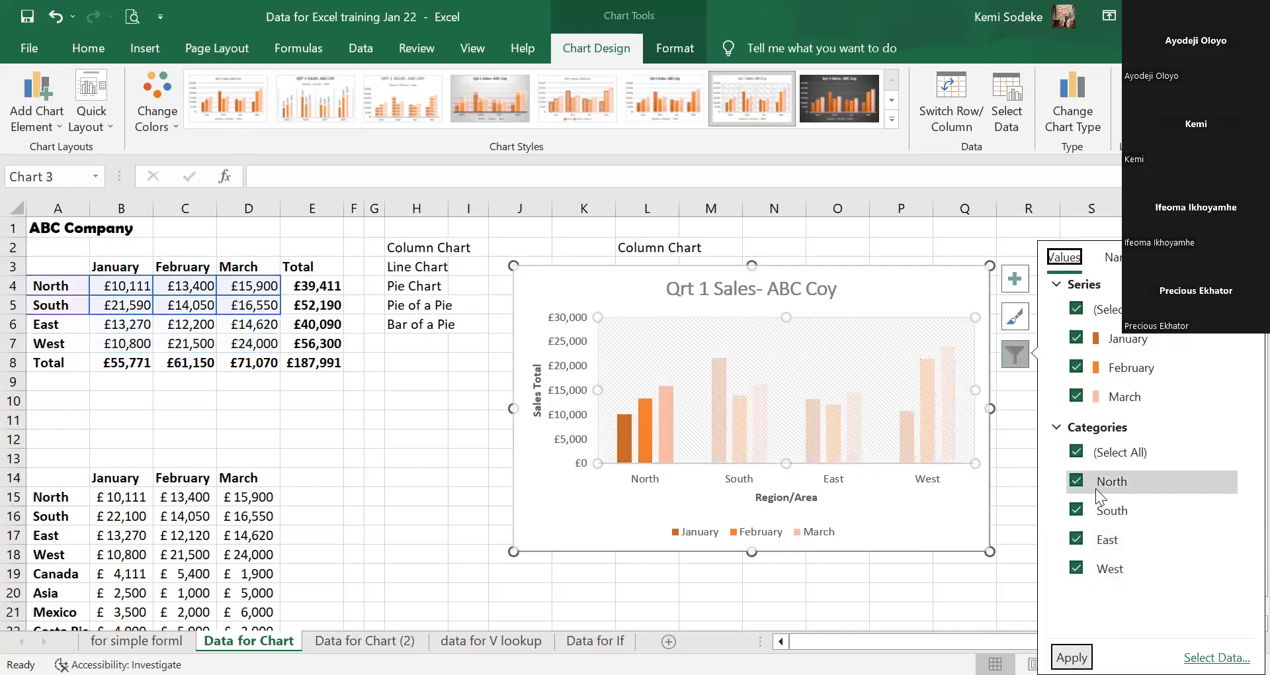
{"action": "left_click", "coordinate": [1077, 482]}
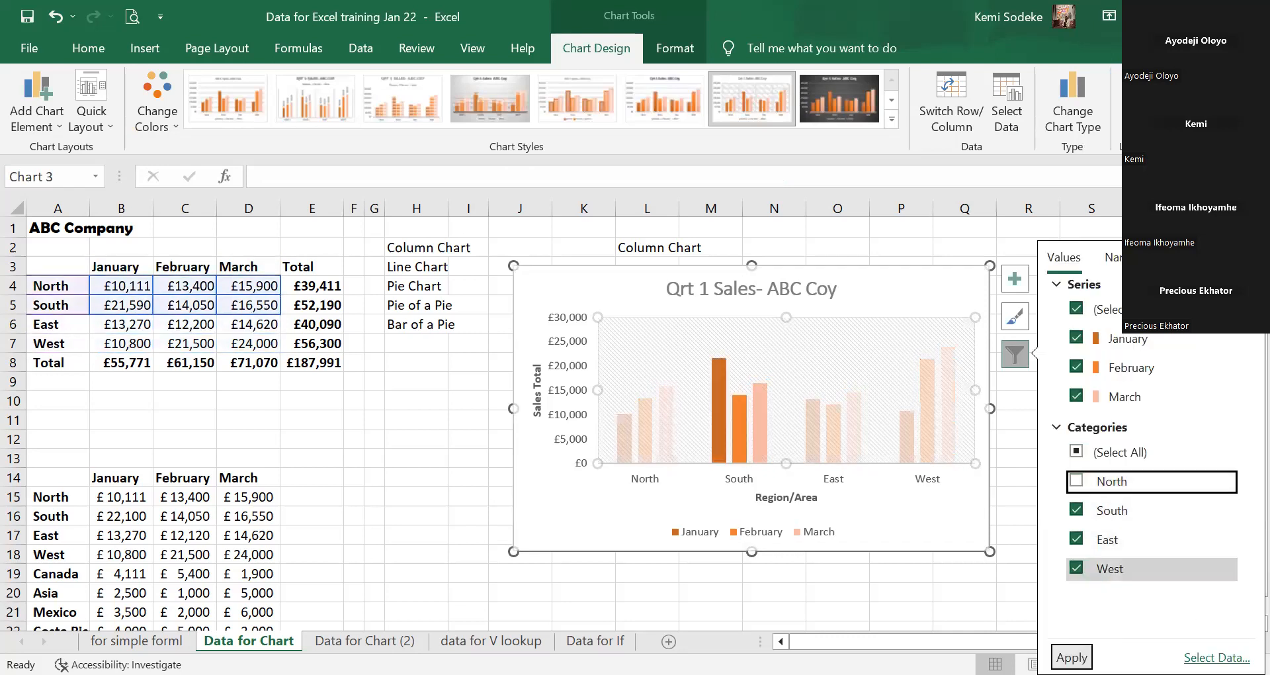
{"action": "left_click", "coordinate": [1072, 657]}
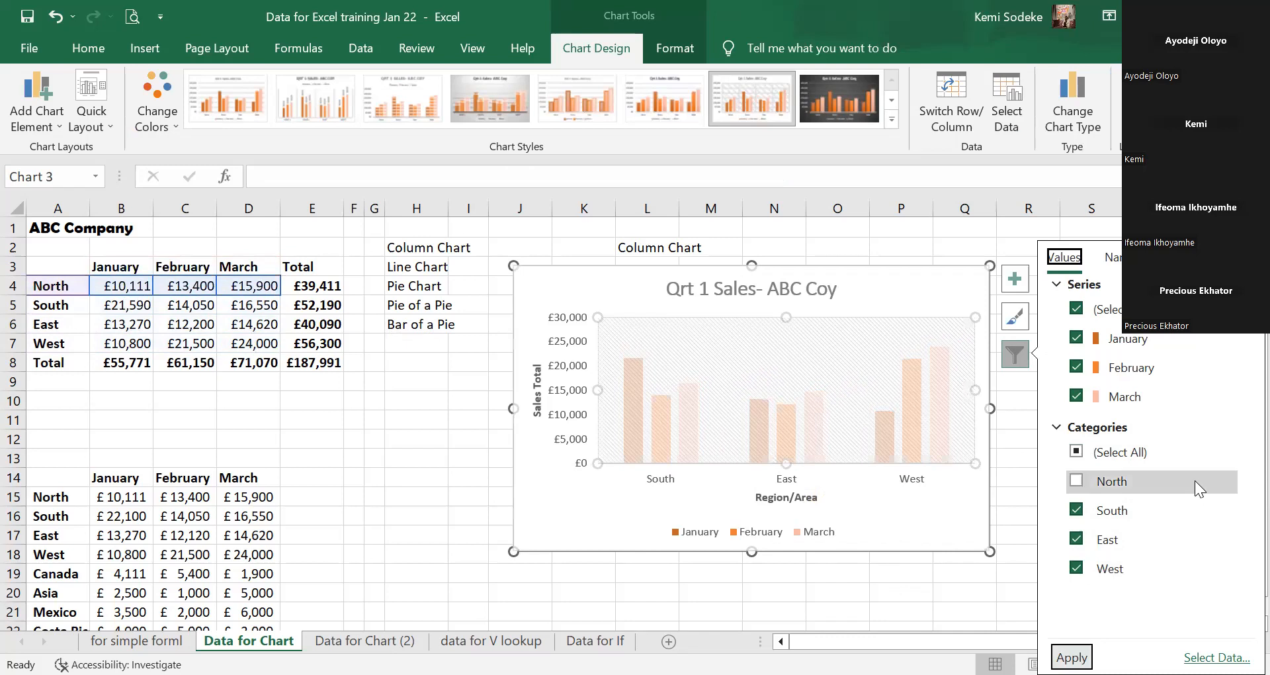
{"action": "left_click", "coordinate": [1077, 483]}
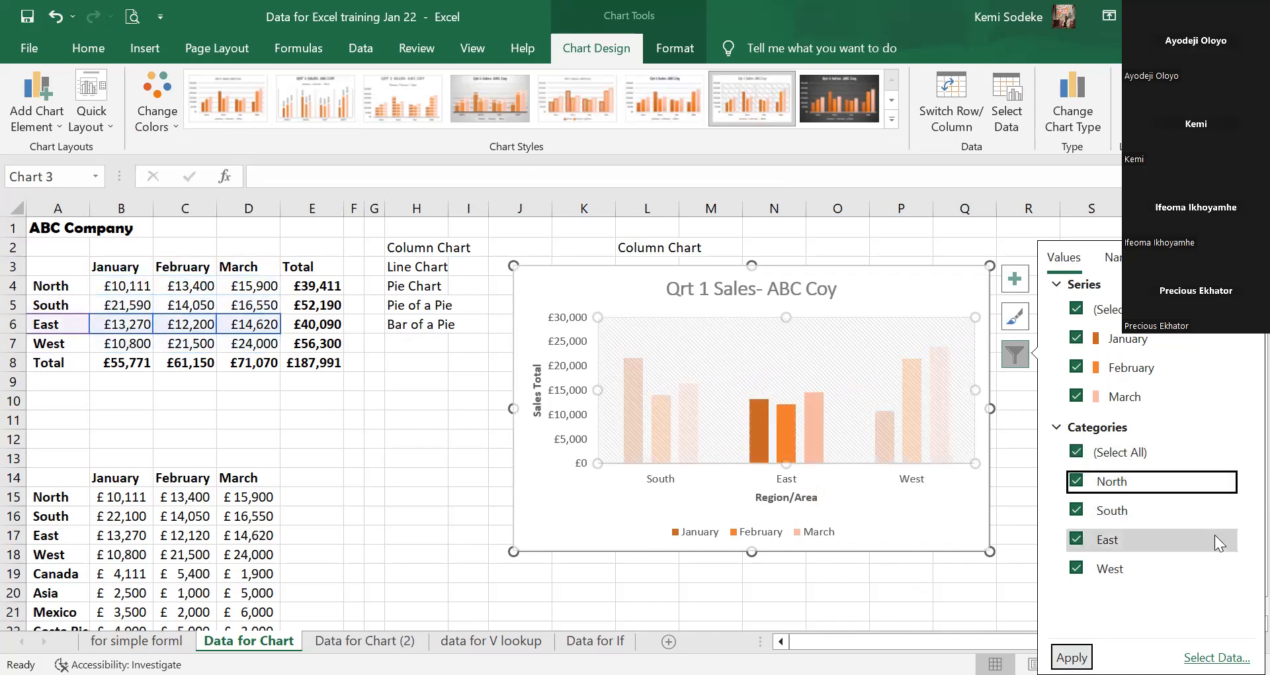
{"action": "left_click", "coordinate": [1072, 658]}
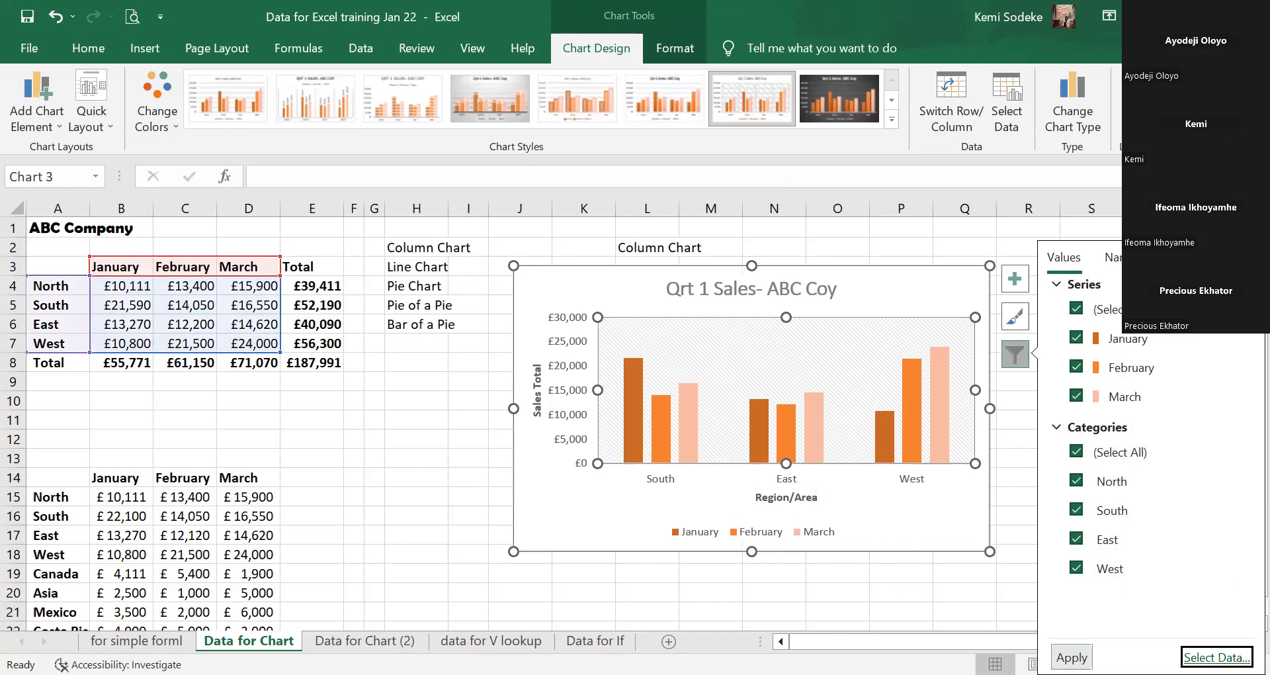
Re-check North in the Qrt 1 Sales chart filters, then open Select Data Source showing $A$3:$D$7.
{"action": "left_click", "coordinate": [1217, 658]}
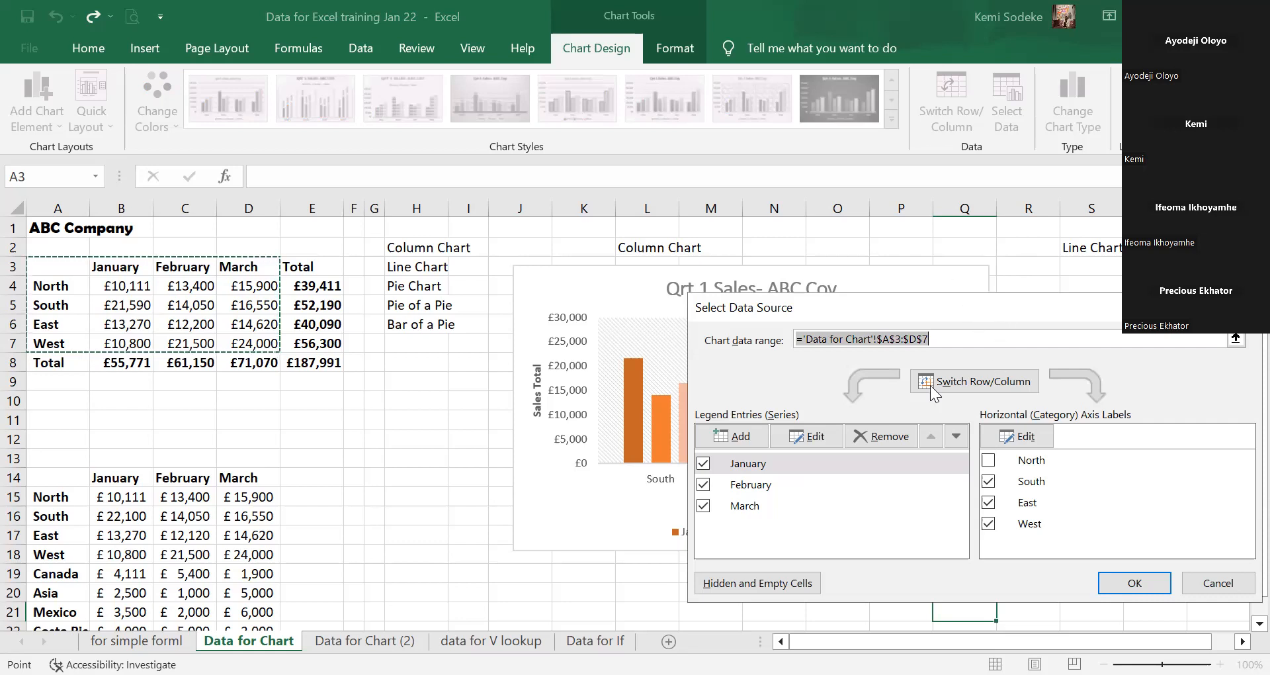
{"action": "left_click", "coordinate": [1182, 377]}
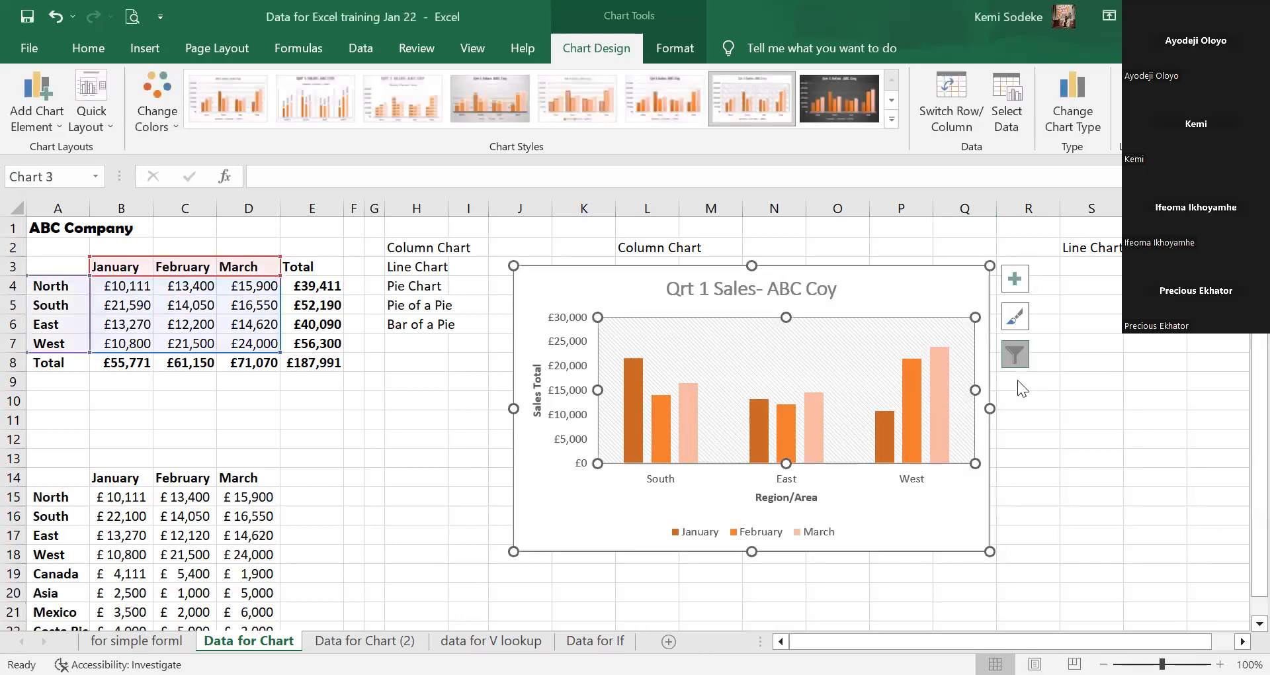
{"action": "left_click", "coordinate": [1015, 357]}
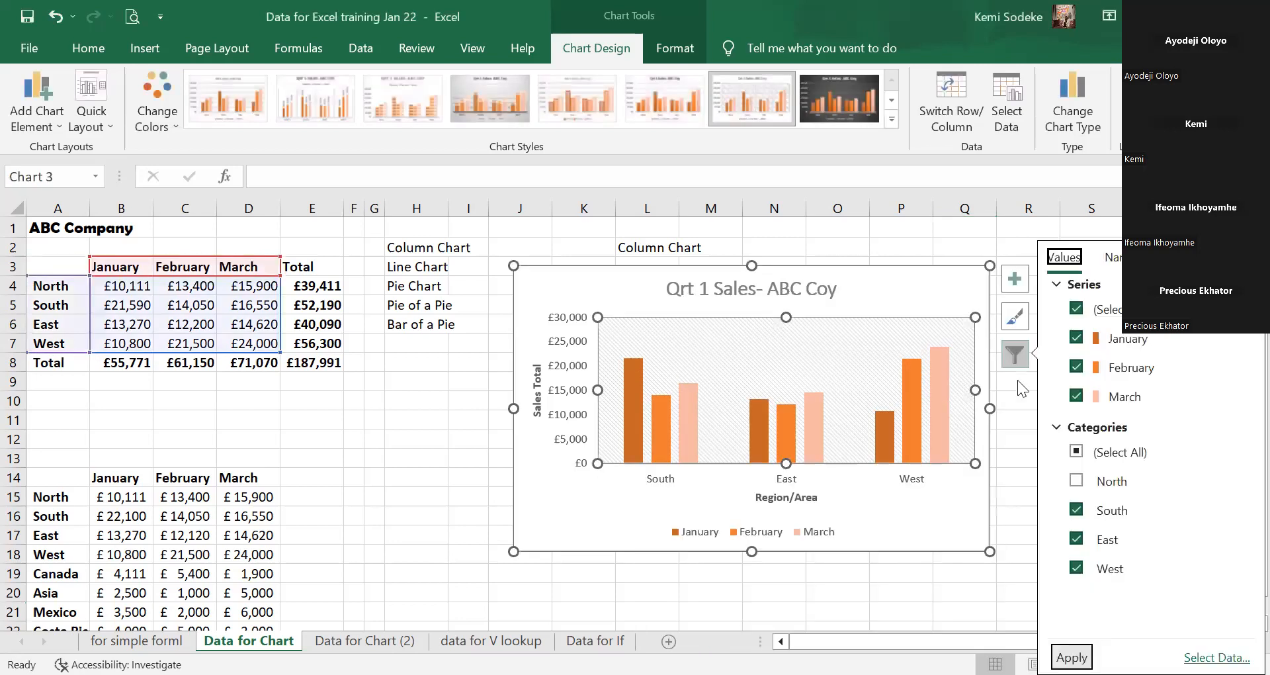
{"action": "left_click", "coordinate": [1075, 481]}
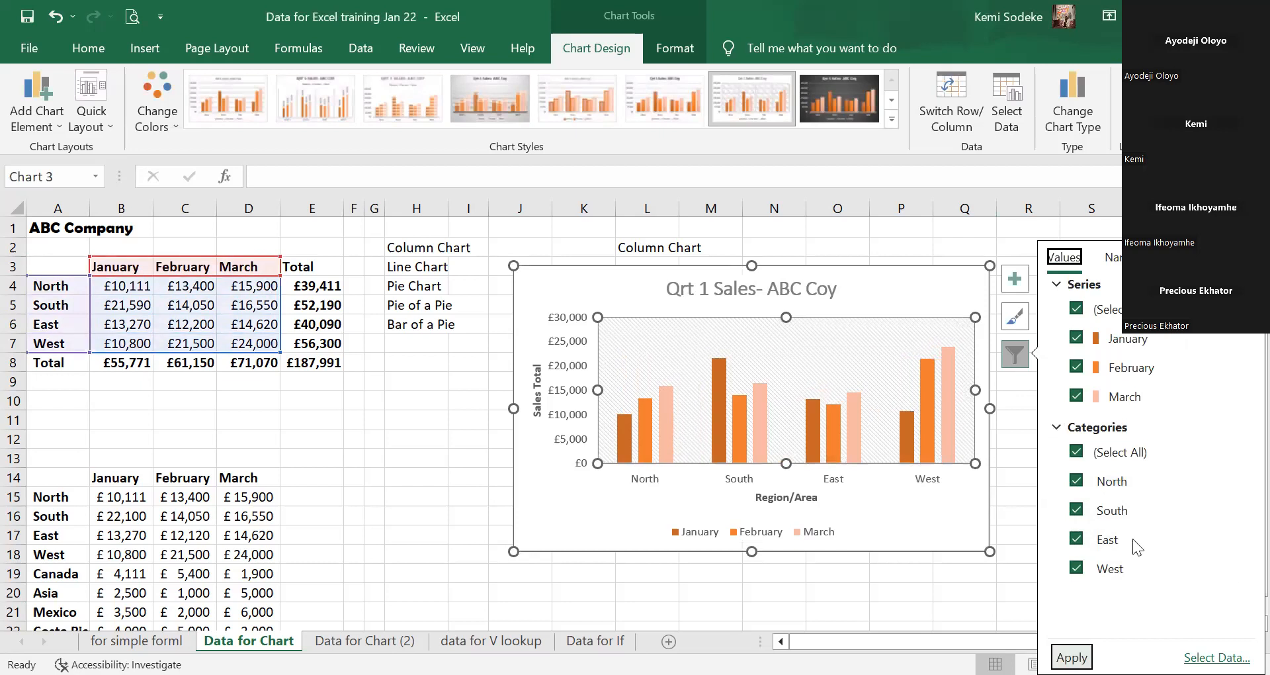
{"action": "key", "text": "Tab"}
{"action": "key", "text": "Return"}
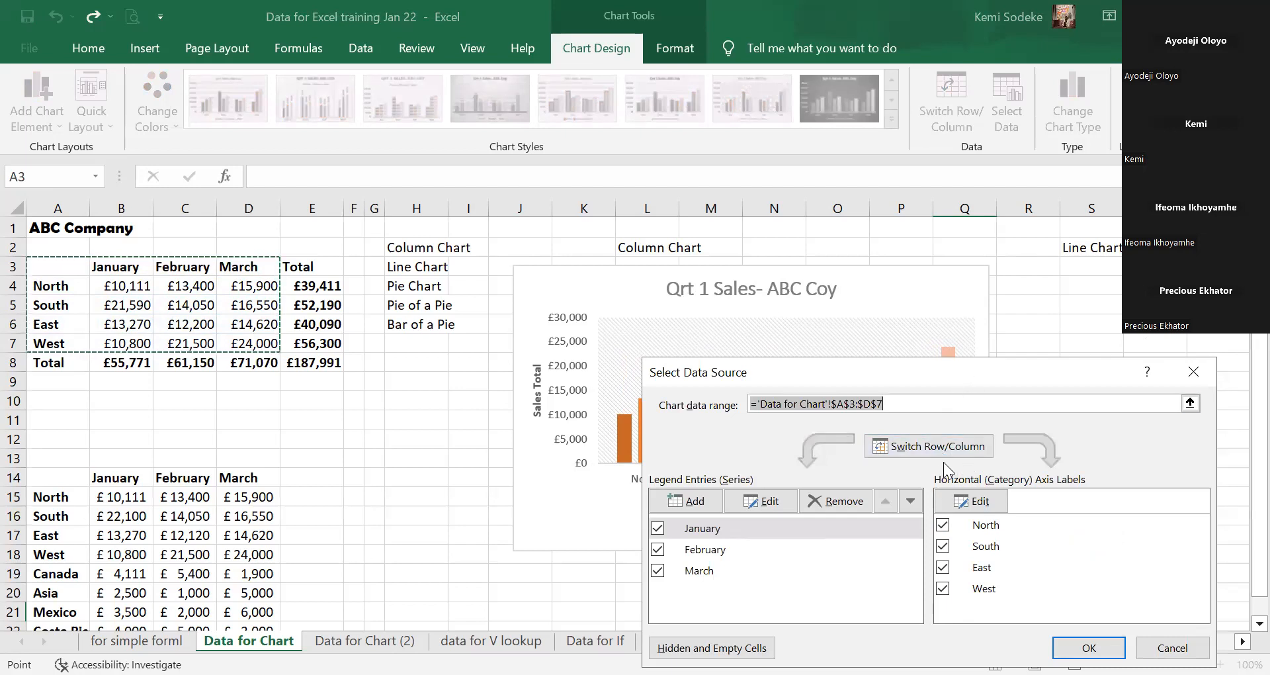
Switch the chart's rows and columns to show regions by month, then reopen Select Data and switch them back.
{"action": "left_click", "coordinate": [939, 447]}
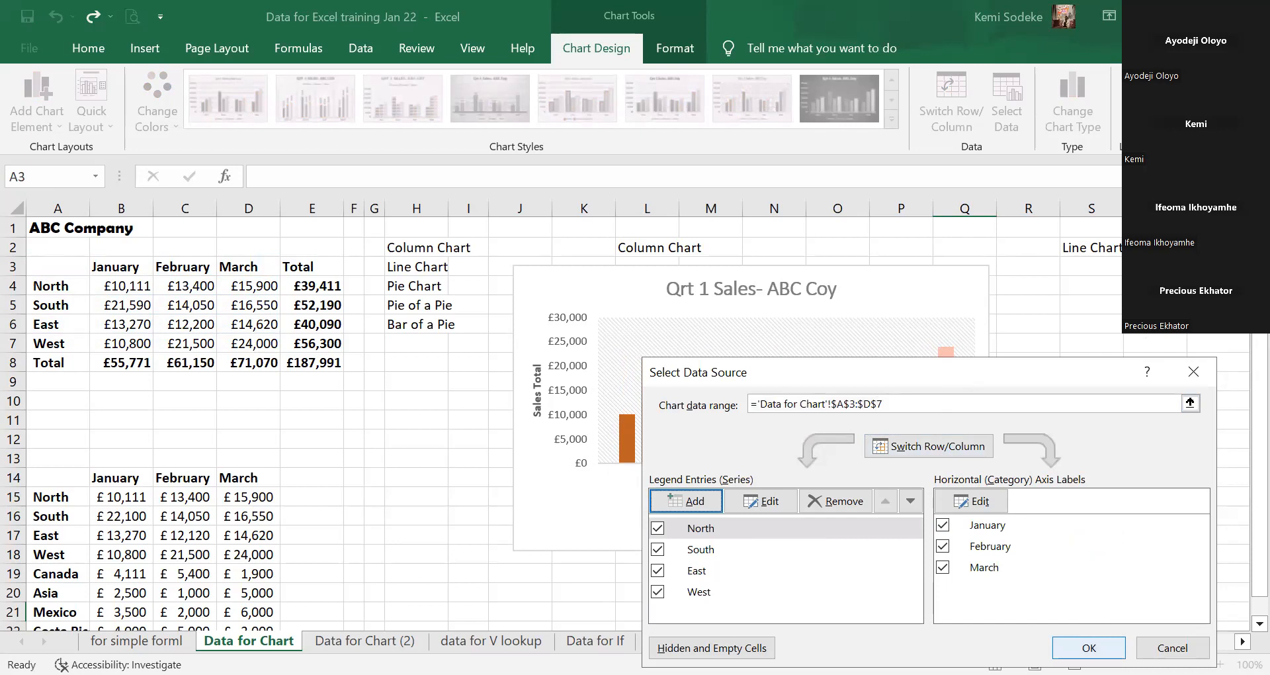
{"action": "left_click", "coordinate": [1089, 648]}
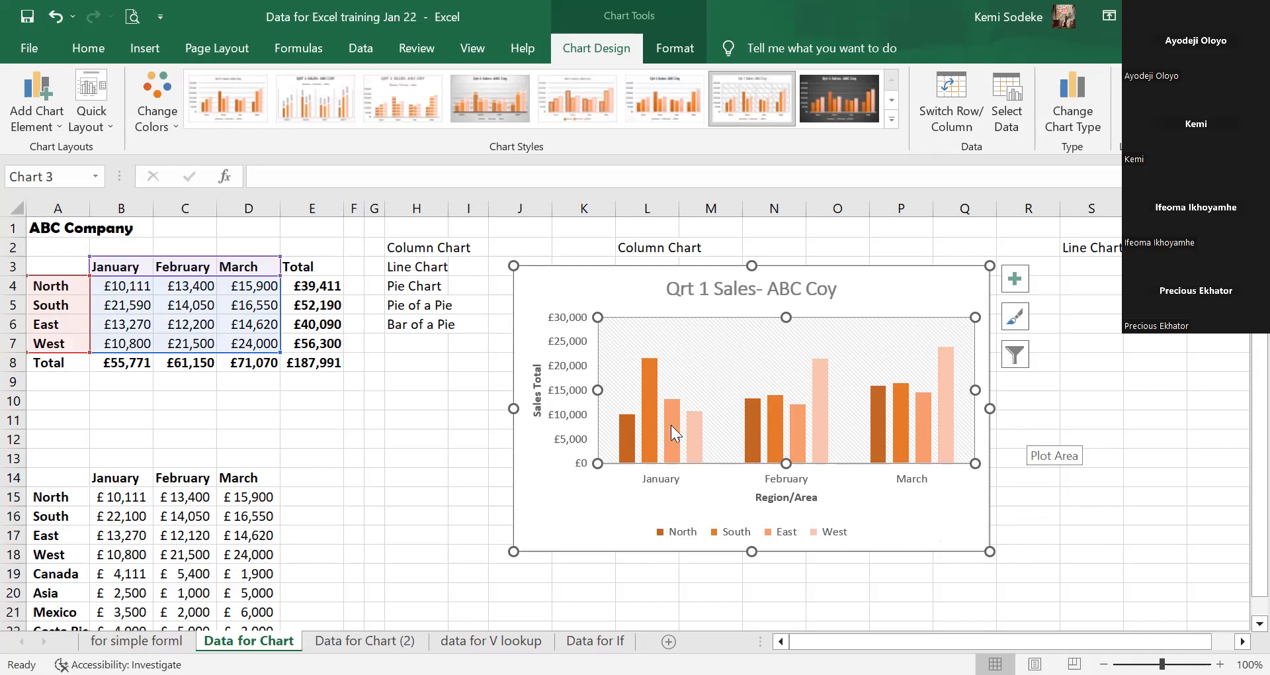
{"action": "left_click", "coordinate": [1020, 356]}
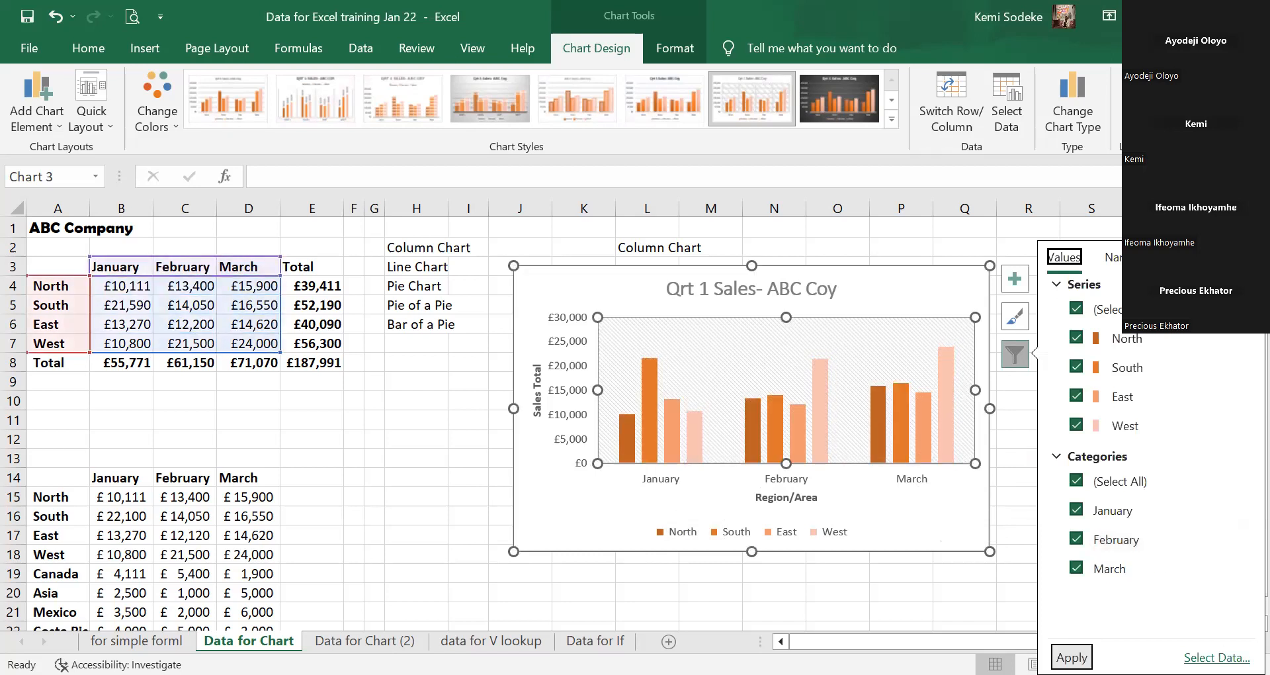
{"action": "left_click", "coordinate": [1218, 658]}
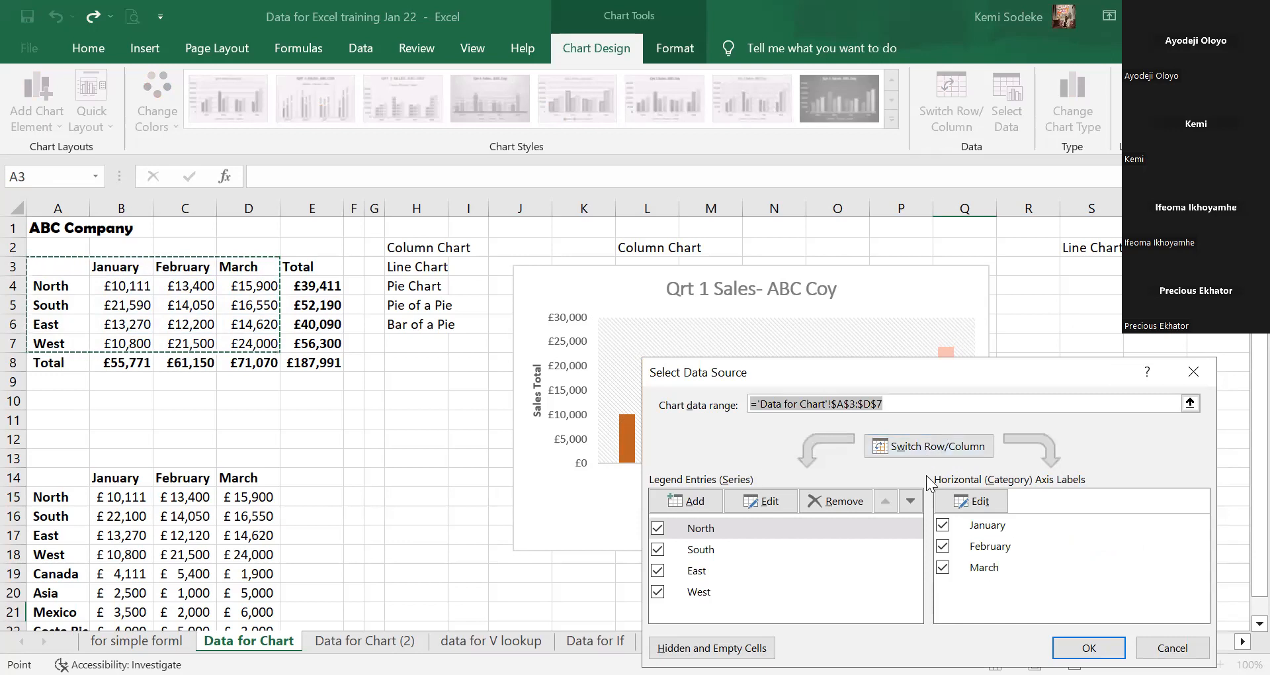
{"action": "left_click", "coordinate": [943, 453]}
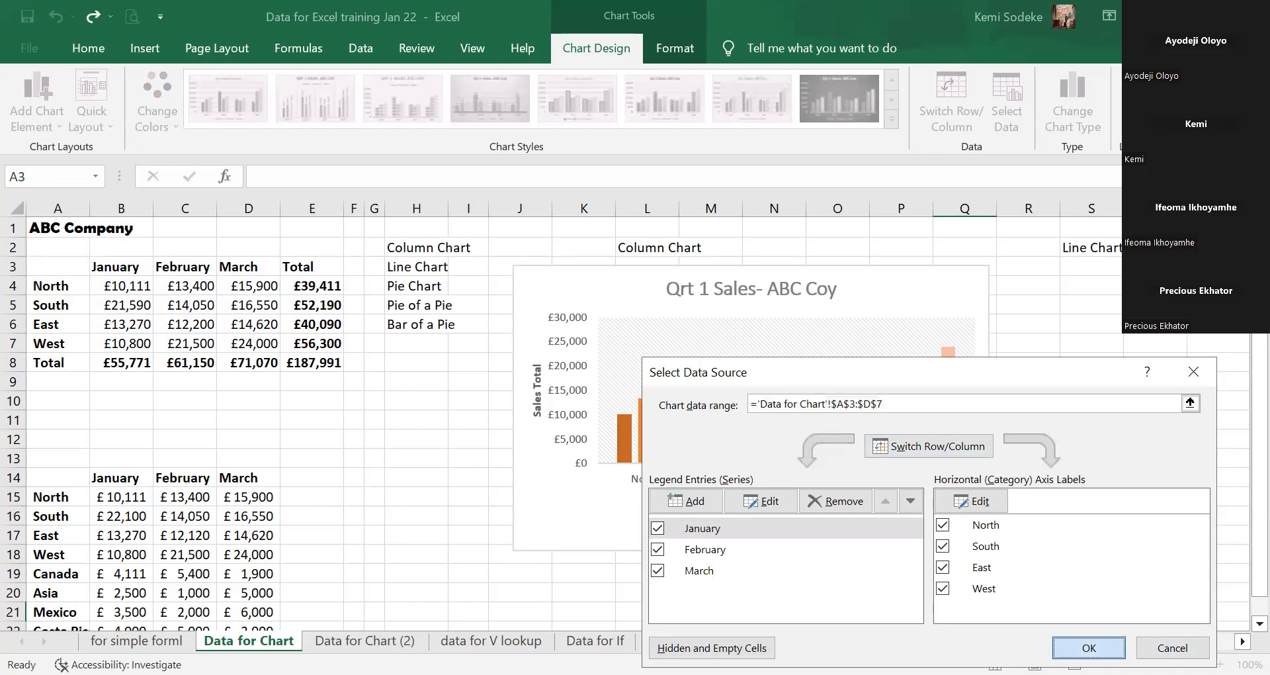
{"action": "key", "text": "Return"}
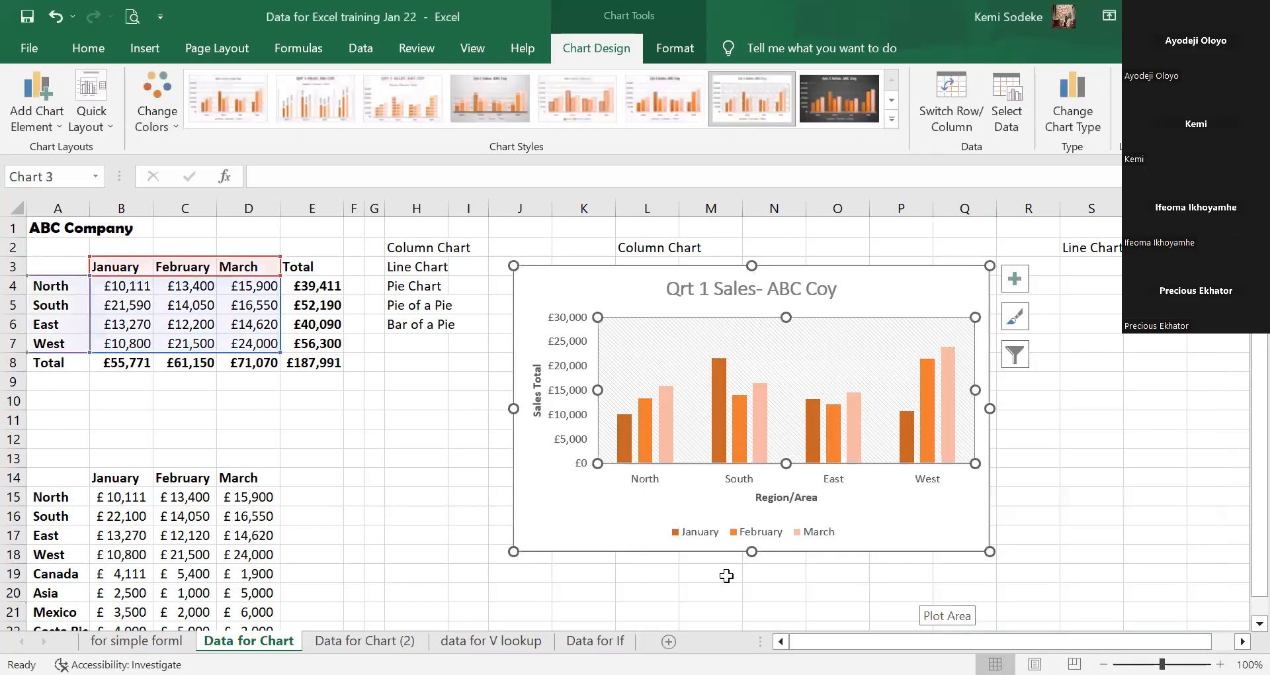
{"action": "left_click", "coordinate": [1024, 358]}
{"action": "left_click", "coordinate": [1114, 258]}
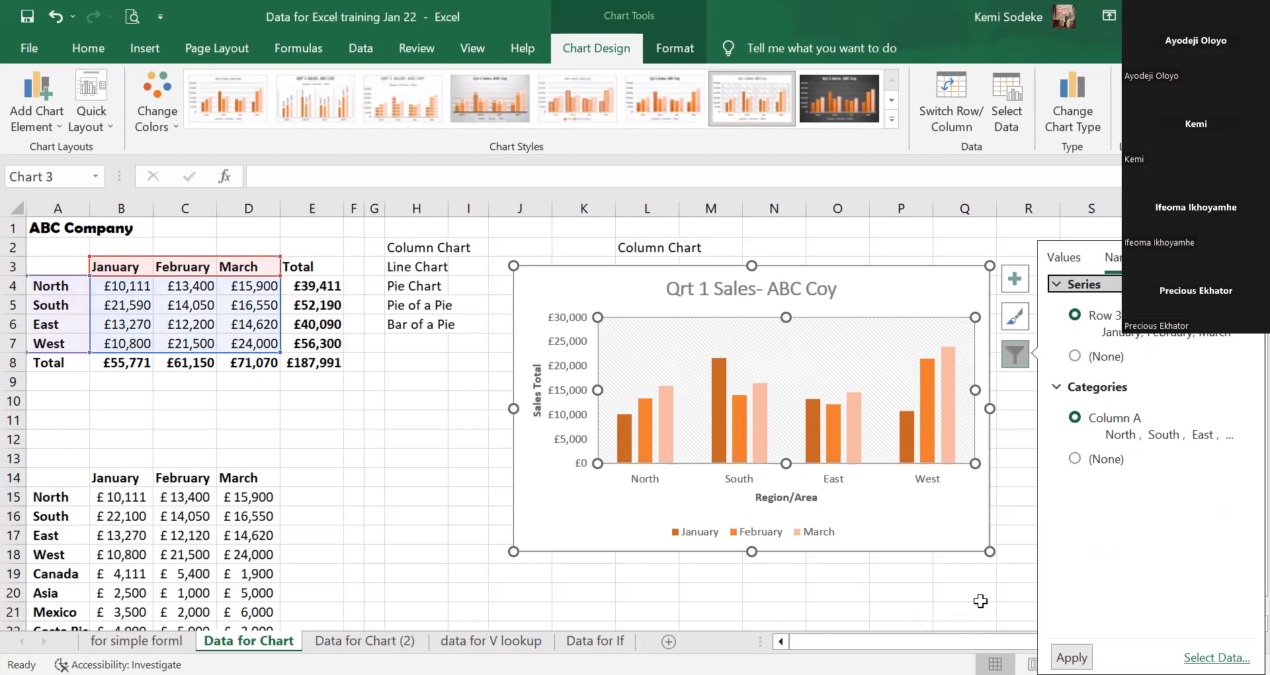
{"action": "left_click", "coordinate": [938, 607]}
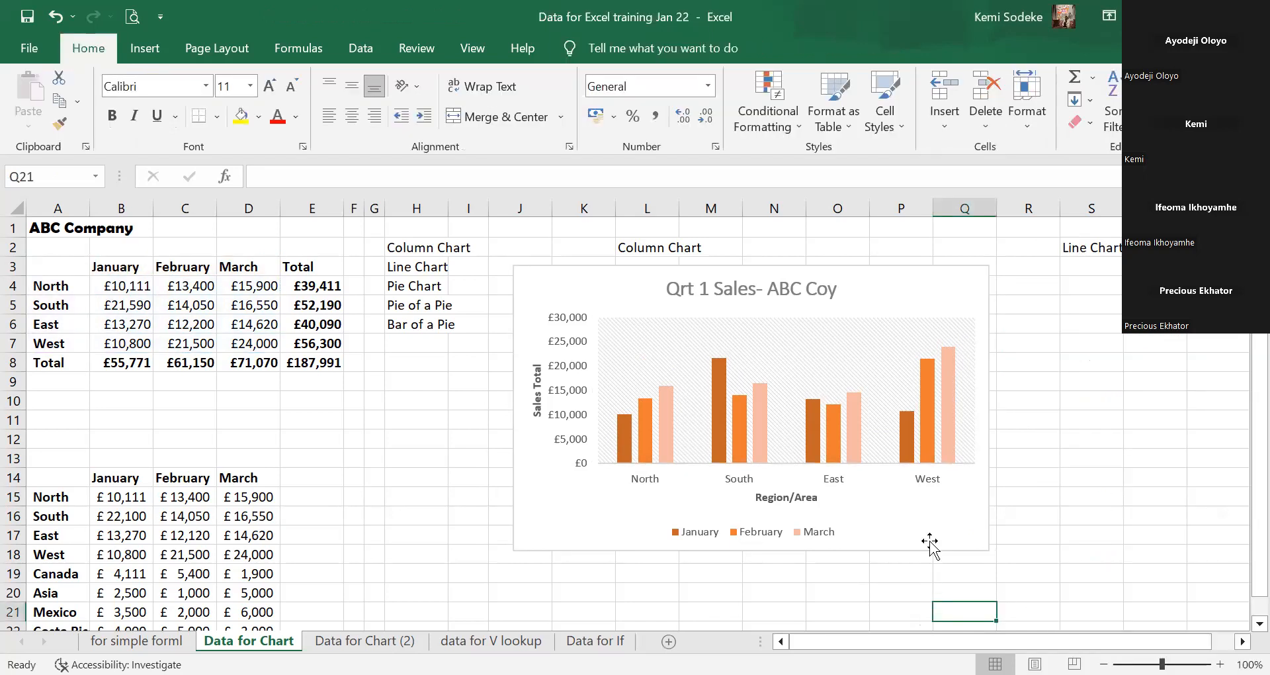
{"action": "left_click", "coordinate": [879, 513]}
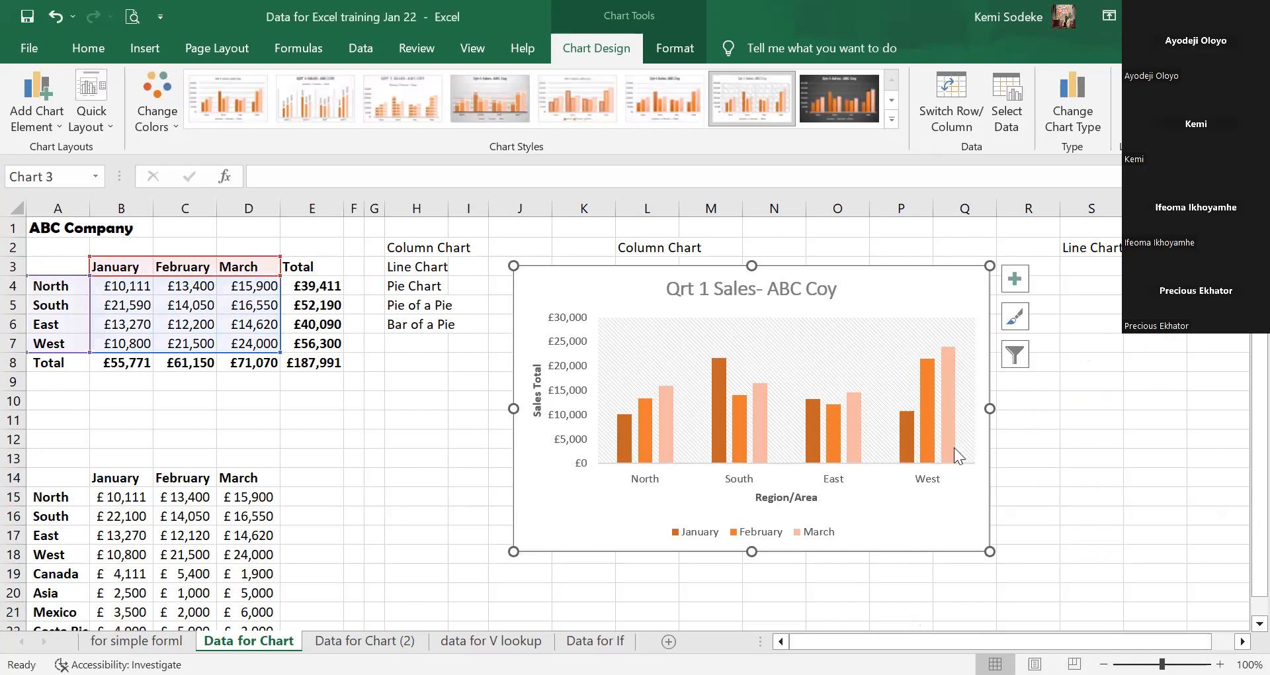
{"action": "left_click", "coordinate": [1019, 358]}
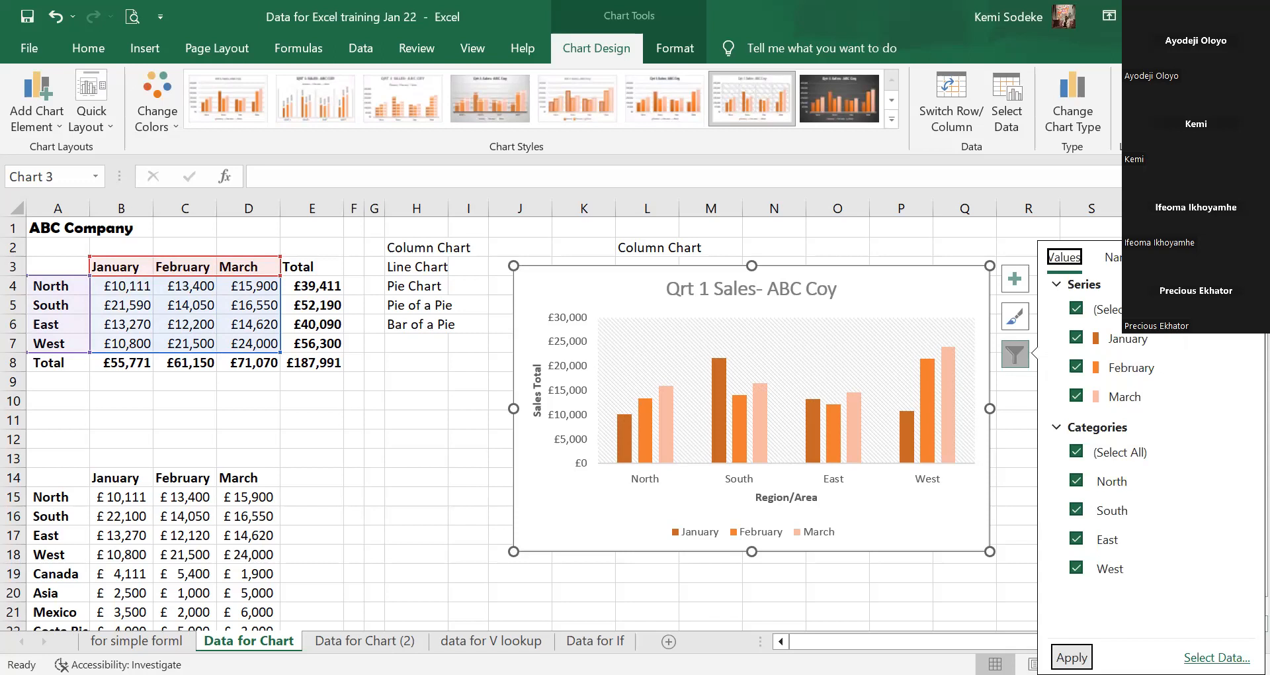
{"action": "key", "text": "Tab"}
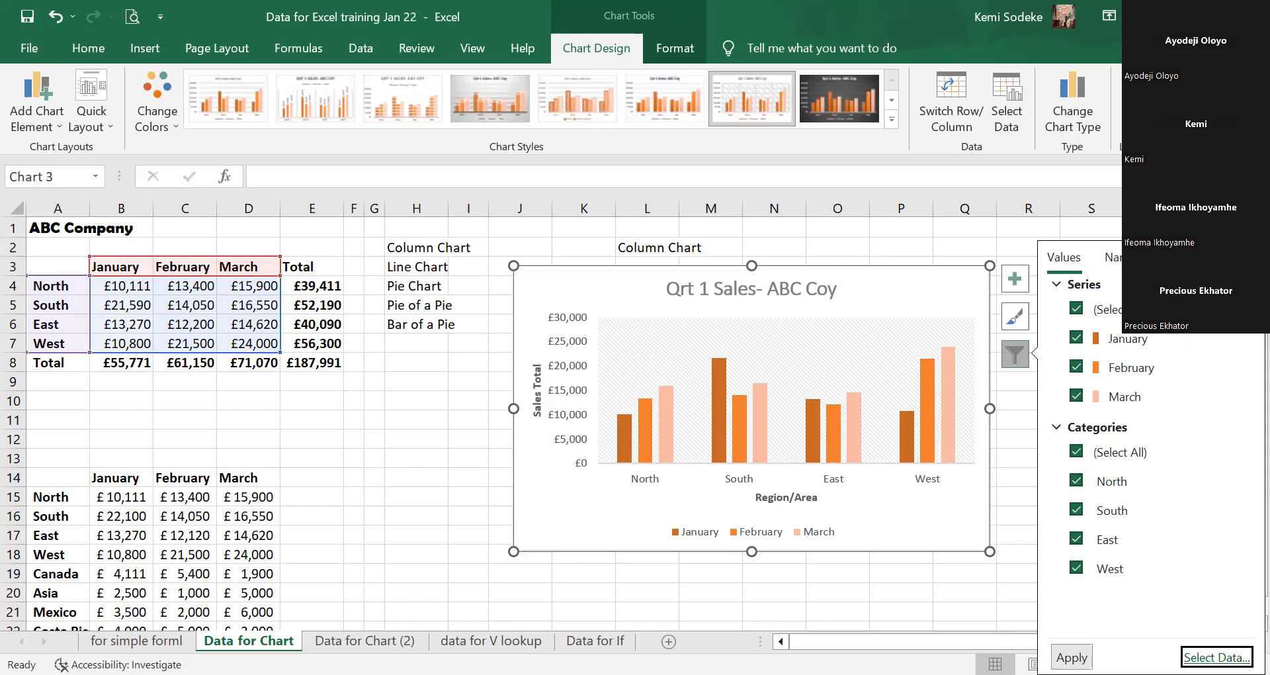
{"action": "key", "text": "Return"}
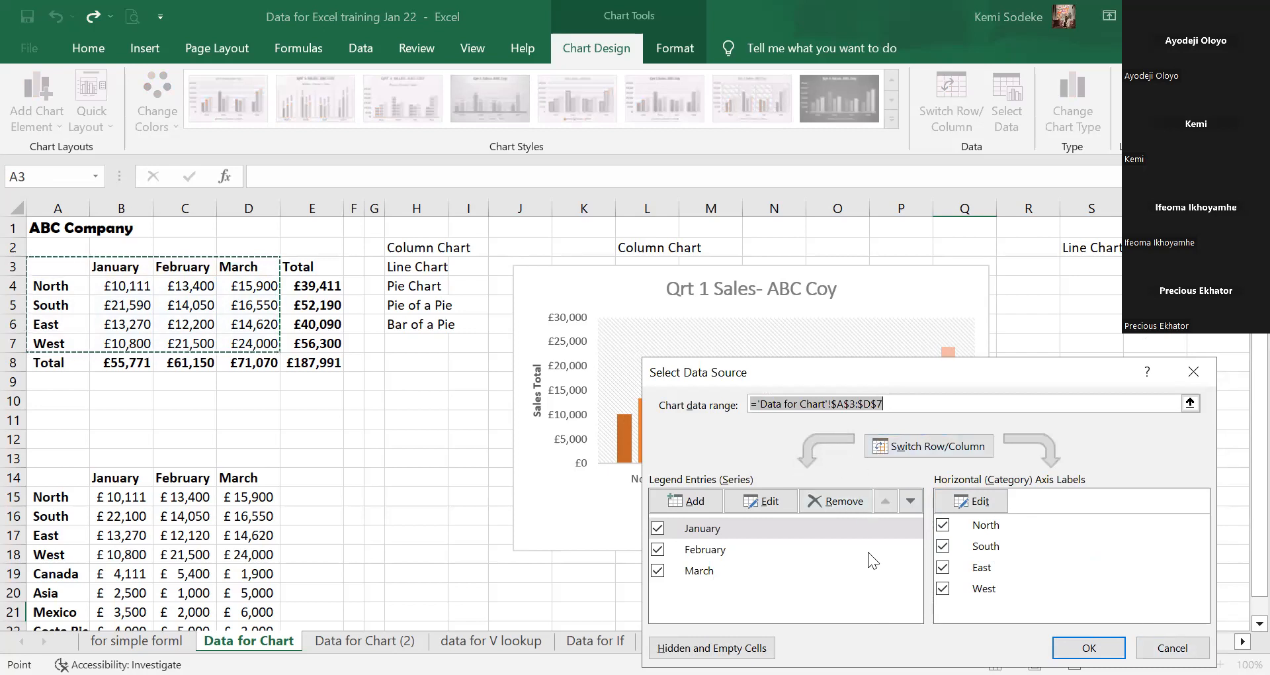
{"action": "left_click", "coordinate": [1173, 649]}
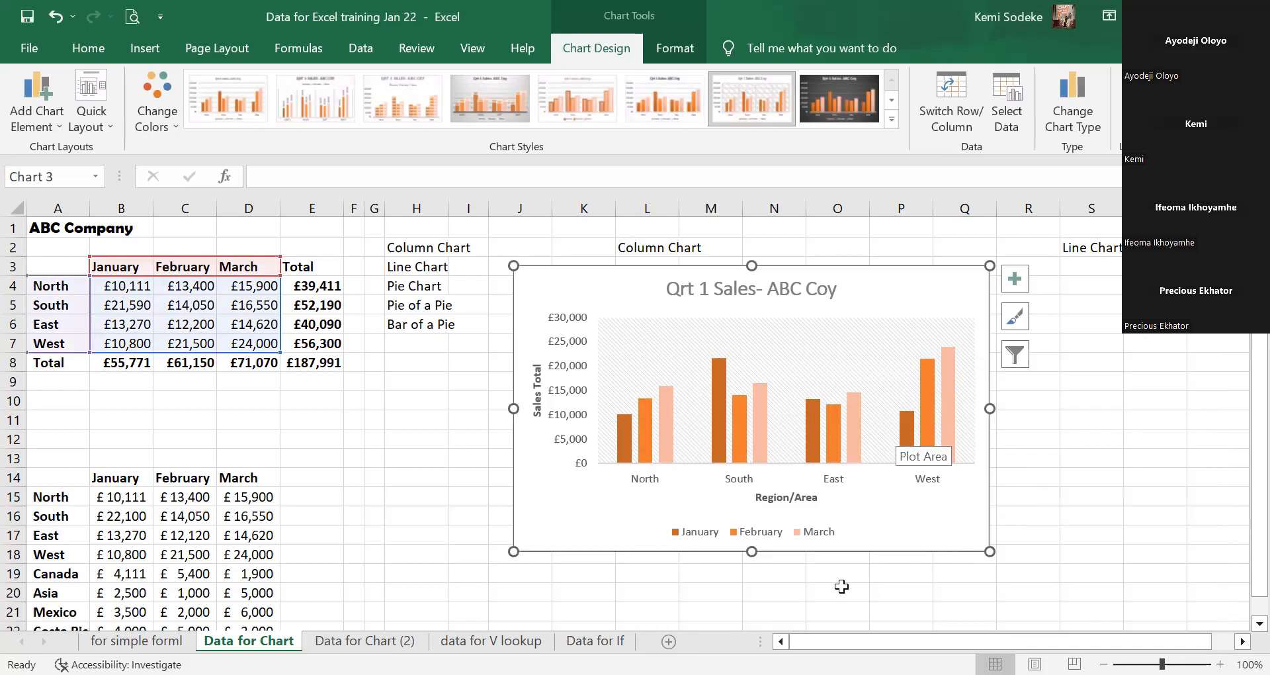
{"action": "left_click", "coordinate": [840, 587]}
{"action": "left_click", "coordinate": [874, 295]}
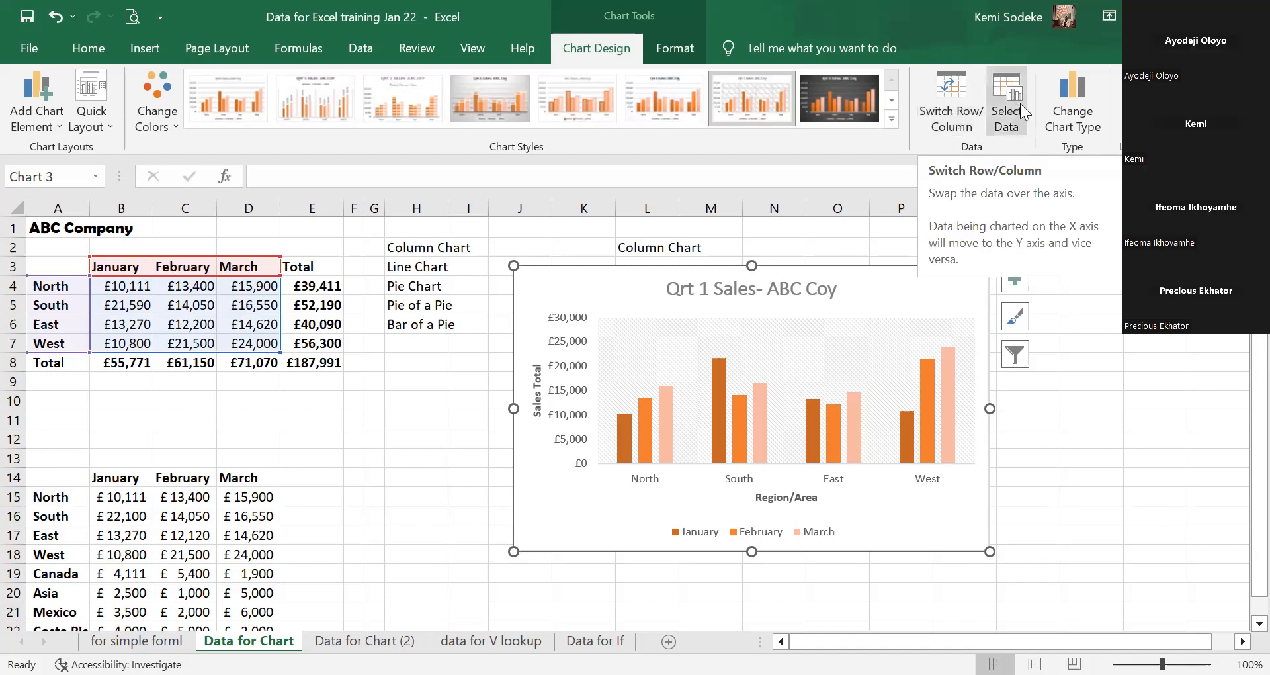
Cancel the Select Data and Move Chart dialogs, keeping the Qrt 1 Sales chart on Data for Chart.
{"action": "left_click", "coordinate": [1004, 93]}
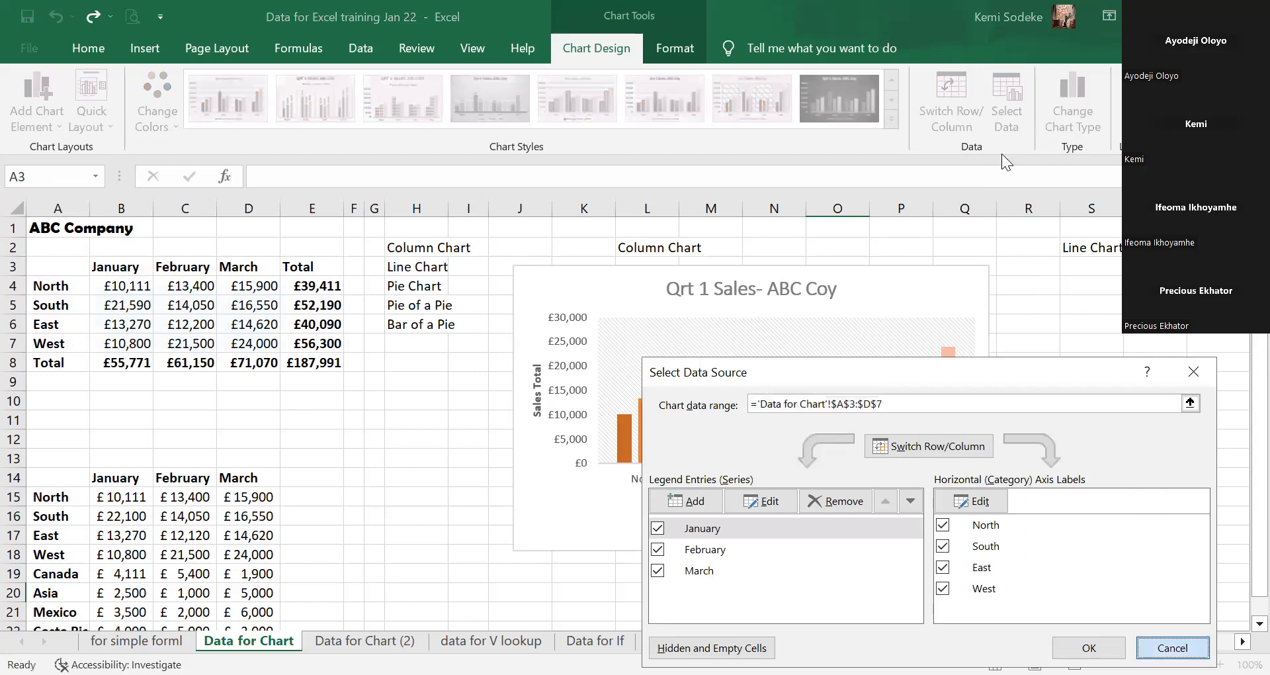
{"action": "left_click", "coordinate": [1173, 648]}
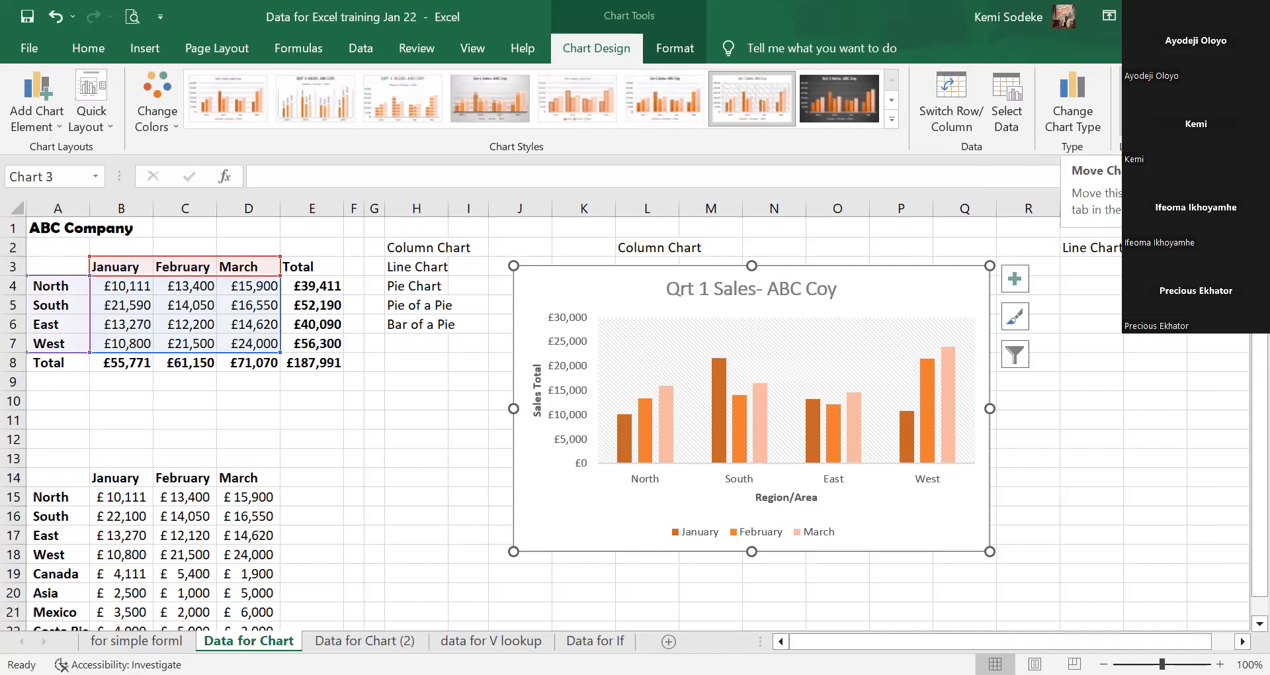
{"action": "left_click", "coordinate": [1144, 100]}
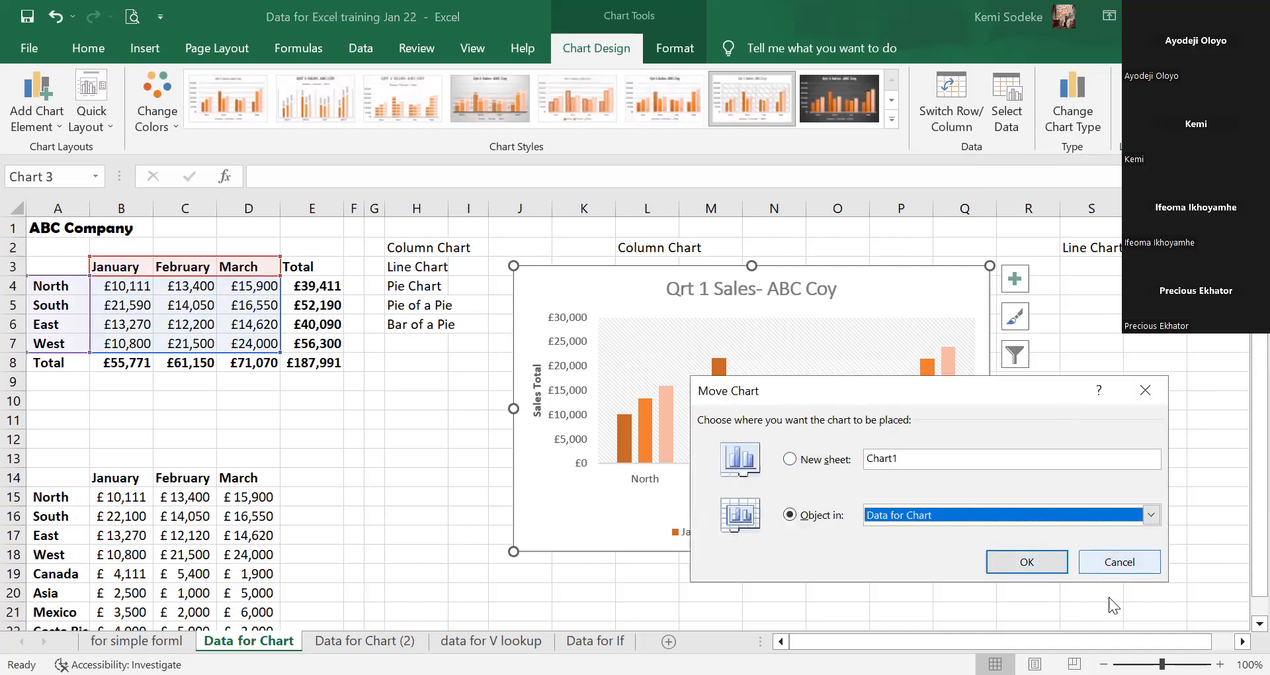
{"action": "left_click", "coordinate": [1130, 567]}
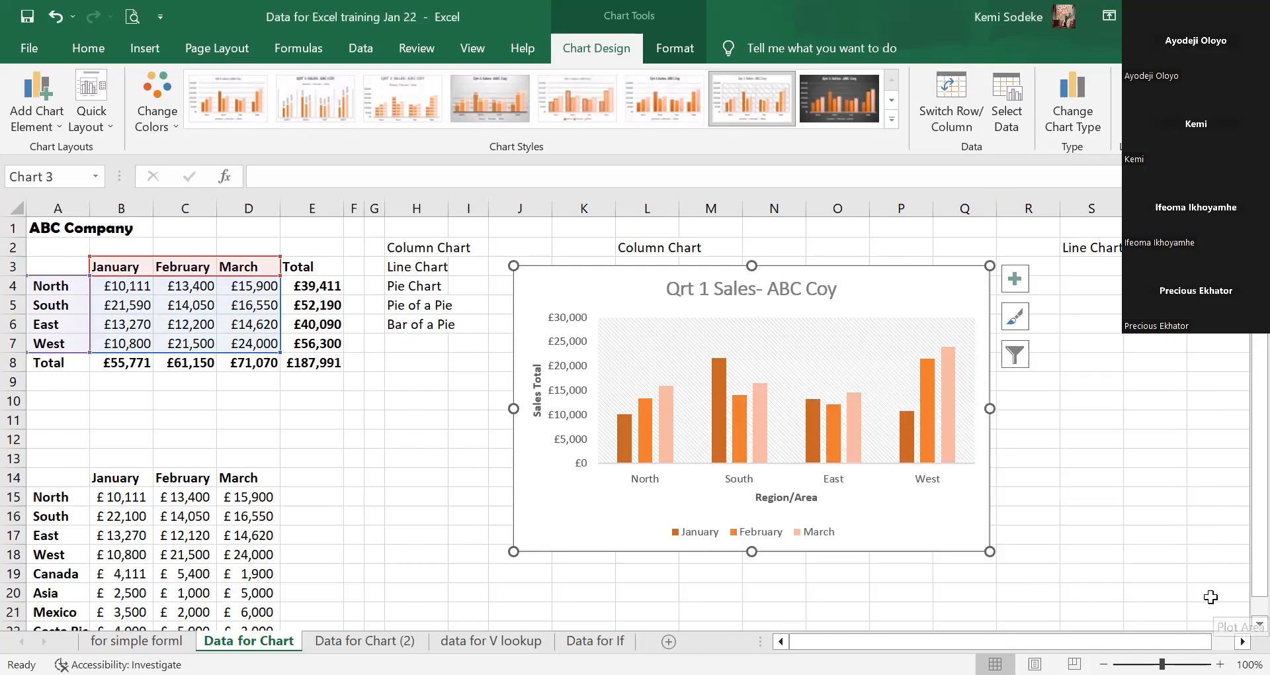
{"action": "left_click", "coordinate": [639, 248]}
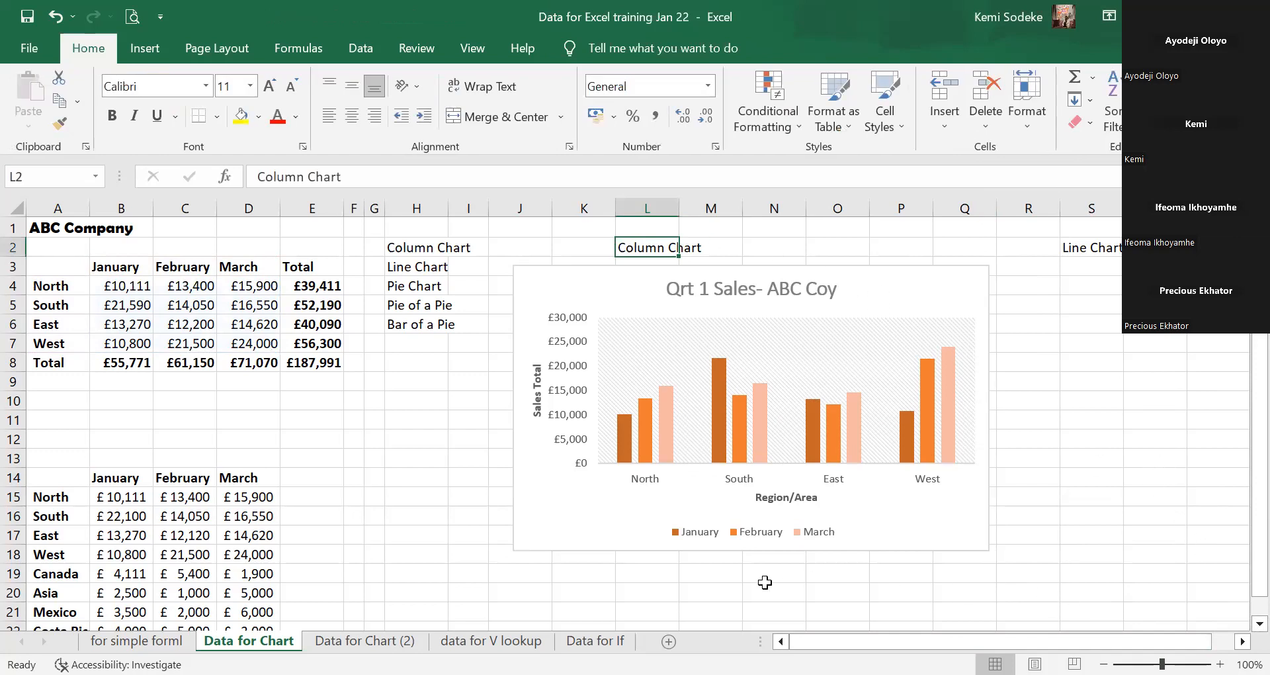
Scroll the sheet right and click empty cells below and beside the chart.
{"action": "left_click", "coordinate": [1243, 641]}
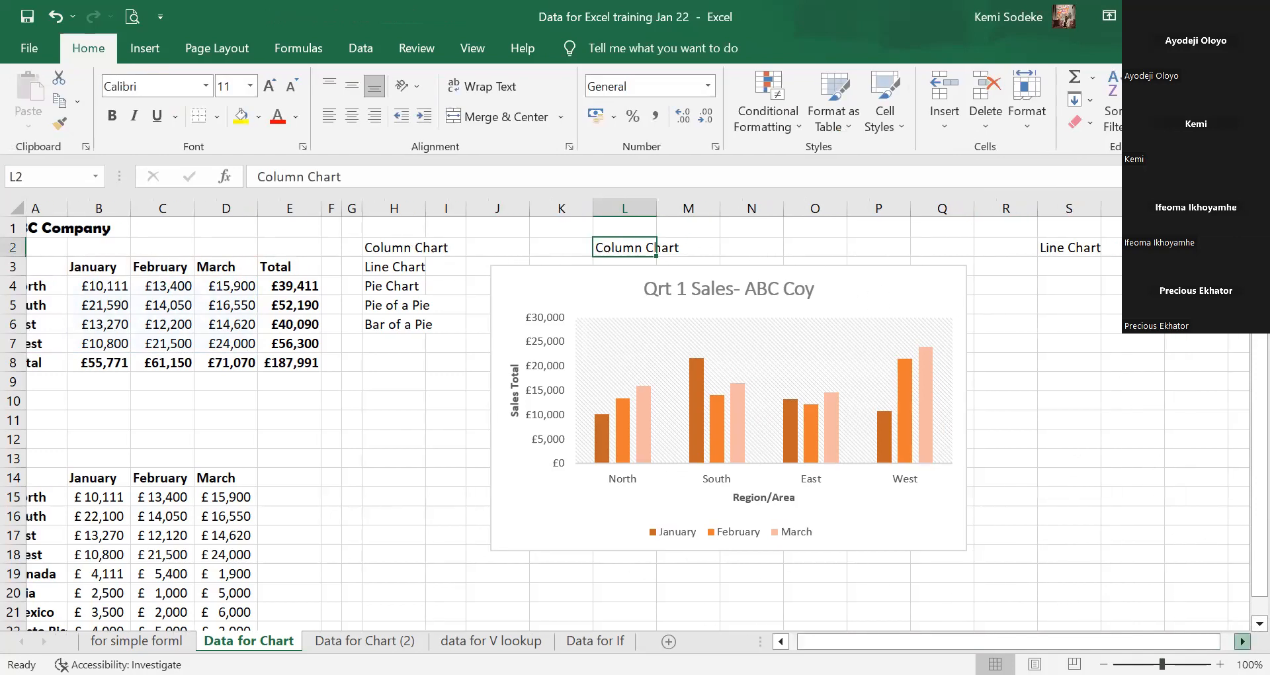
{"action": "left_click", "coordinate": [1243, 641]}
{"action": "left_click", "coordinate": [595, 574]}
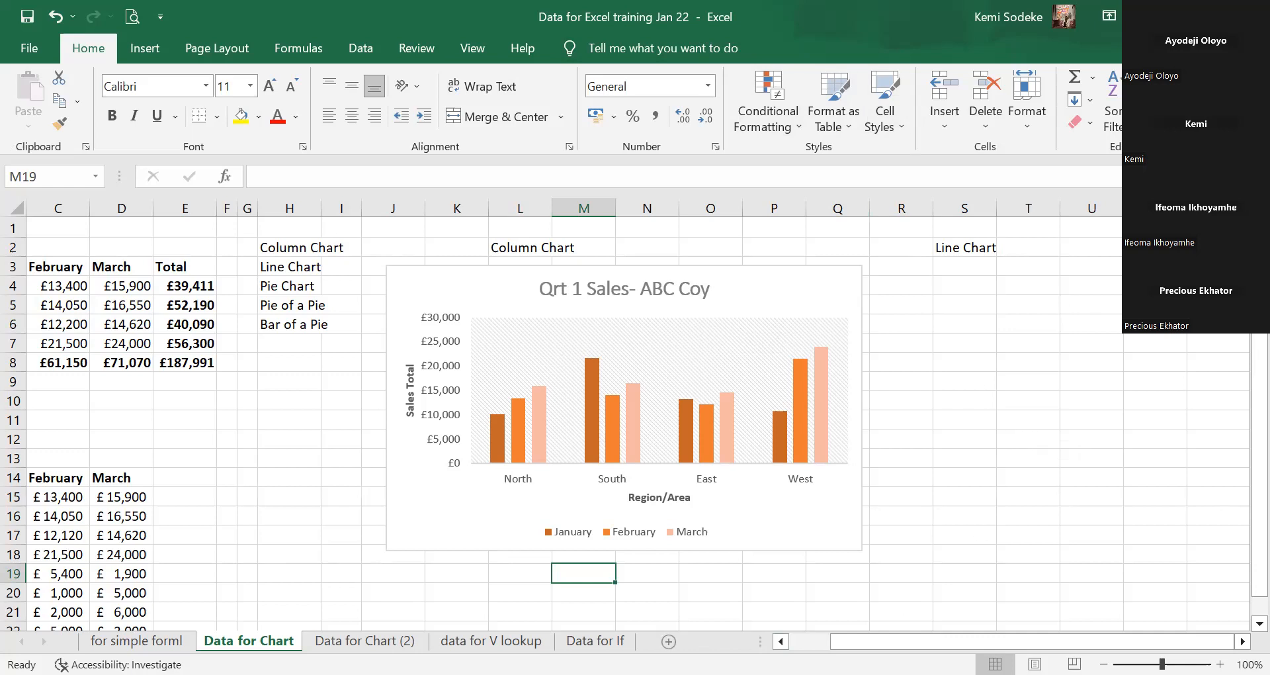
{"action": "left_click", "coordinate": [919, 548]}
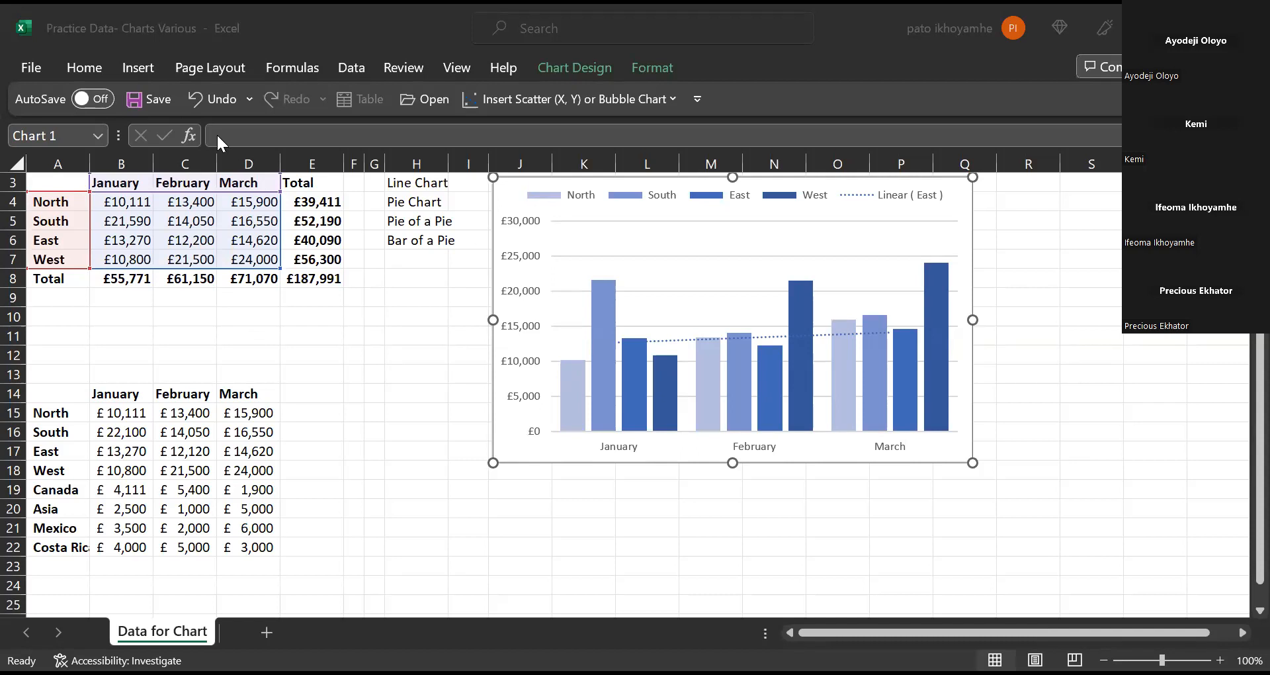
Pin the full ribbon with Ctrl+F1 and change the regional column chart to Stacked Line.
{"action": "left_click", "coordinate": [145, 70]}
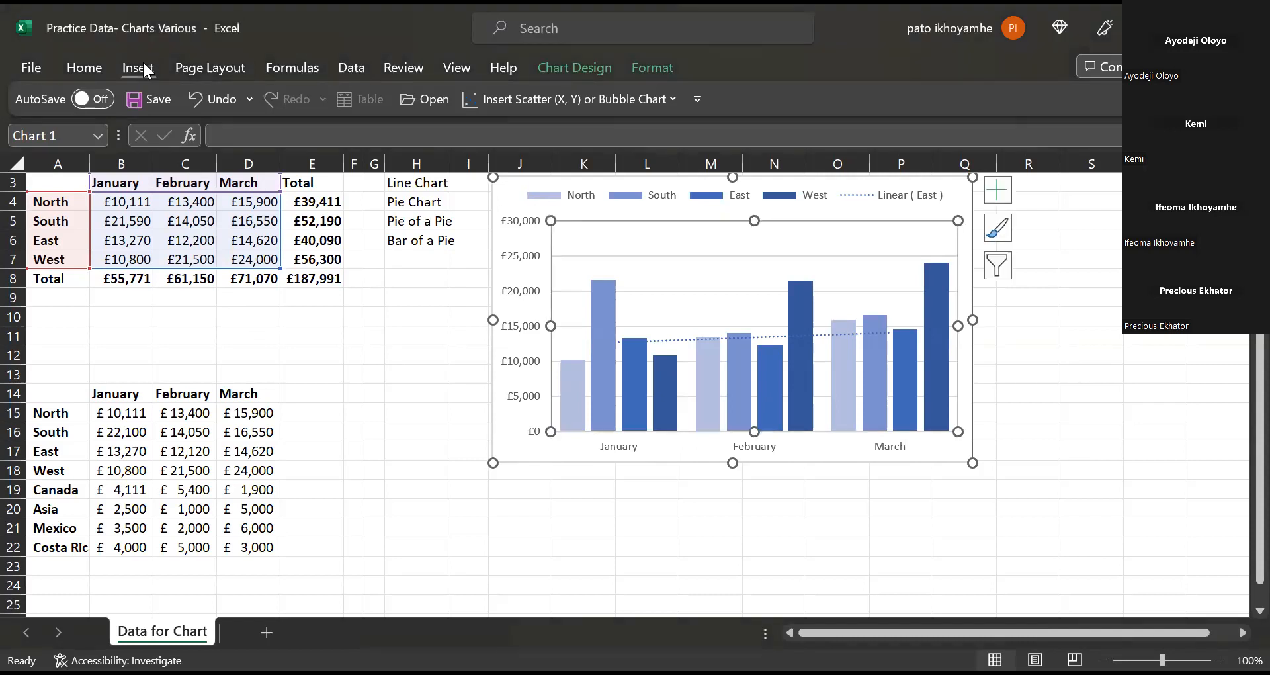
{"action": "right_click", "coordinate": [137, 69]}
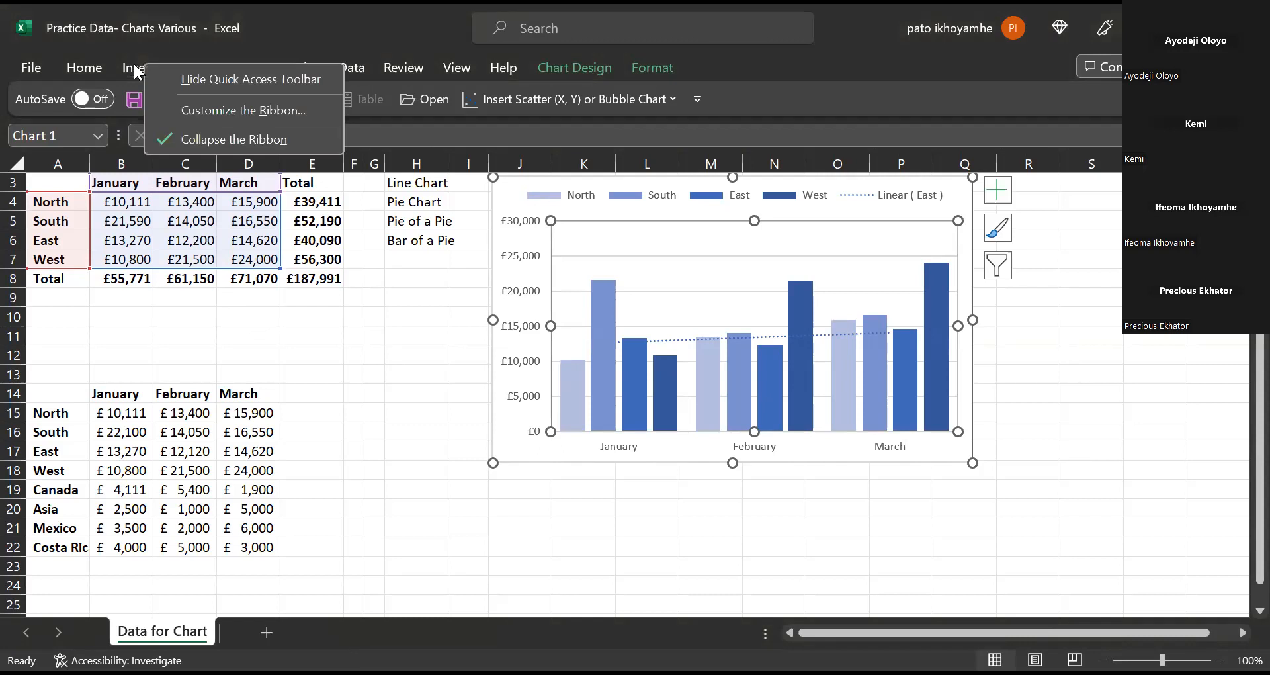
{"action": "left_click", "coordinate": [135, 66]}
{"action": "key", "text": "ctrl+F1"}
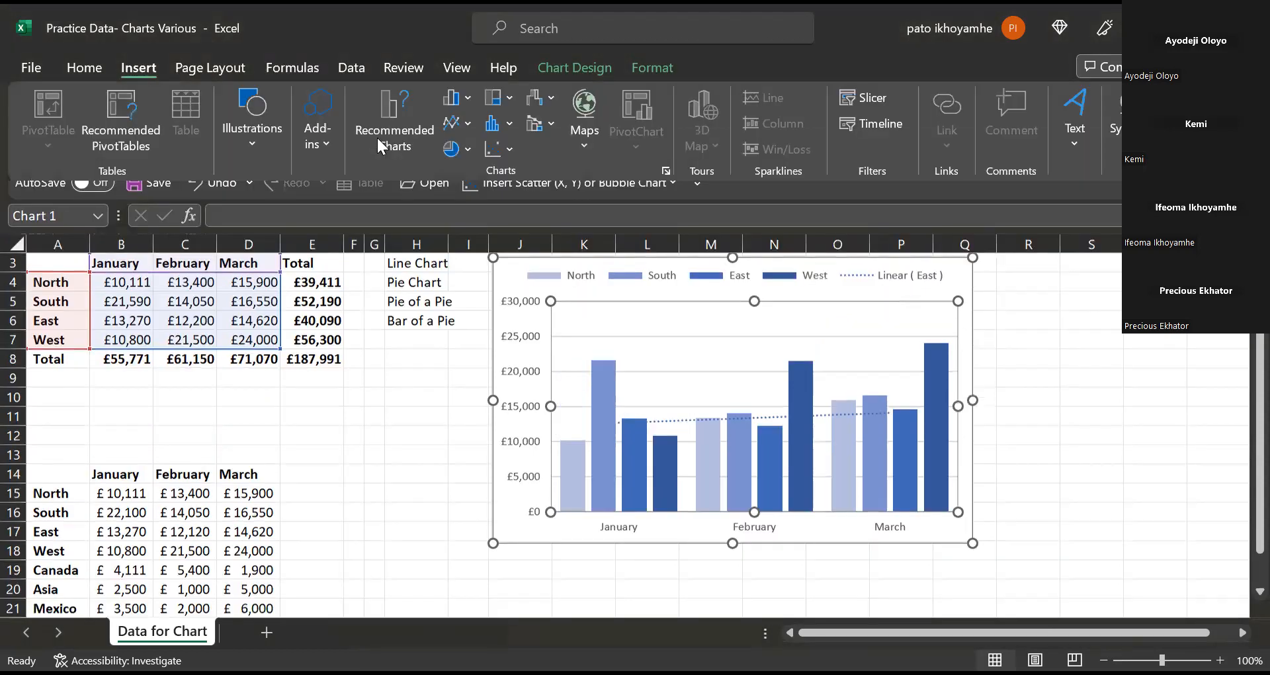
{"action": "left_click", "coordinate": [456, 125]}
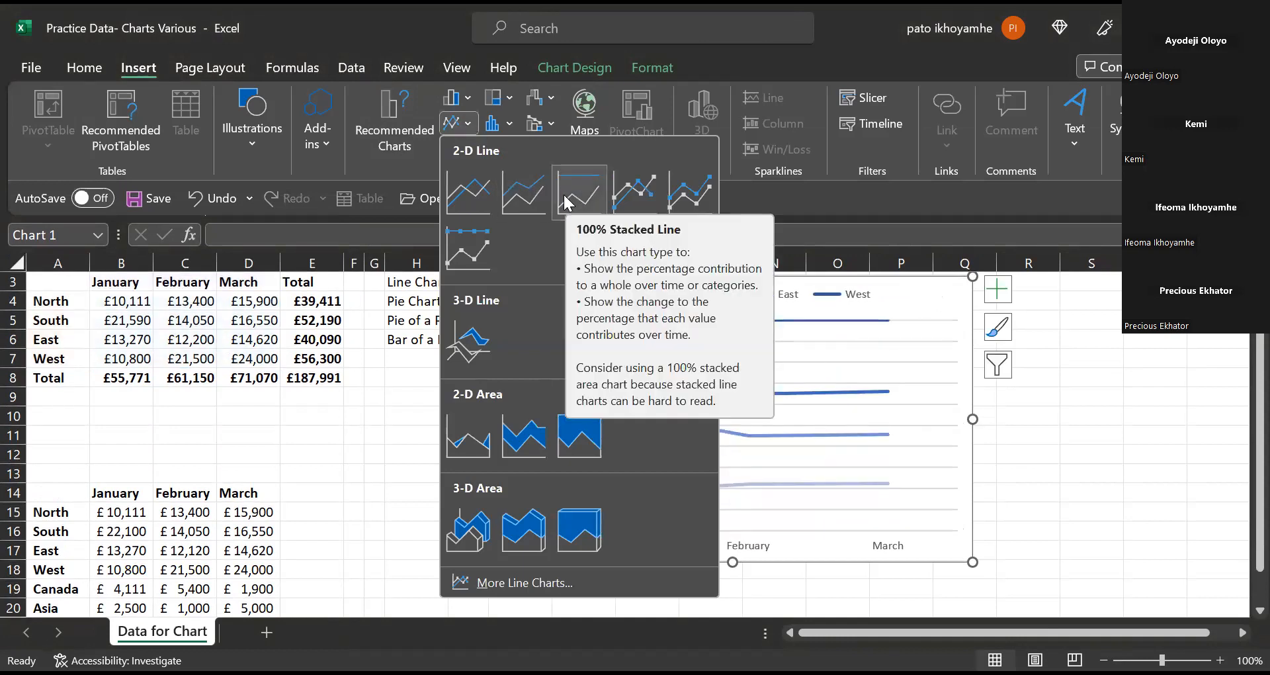
{"action": "left_click", "coordinate": [514, 193]}
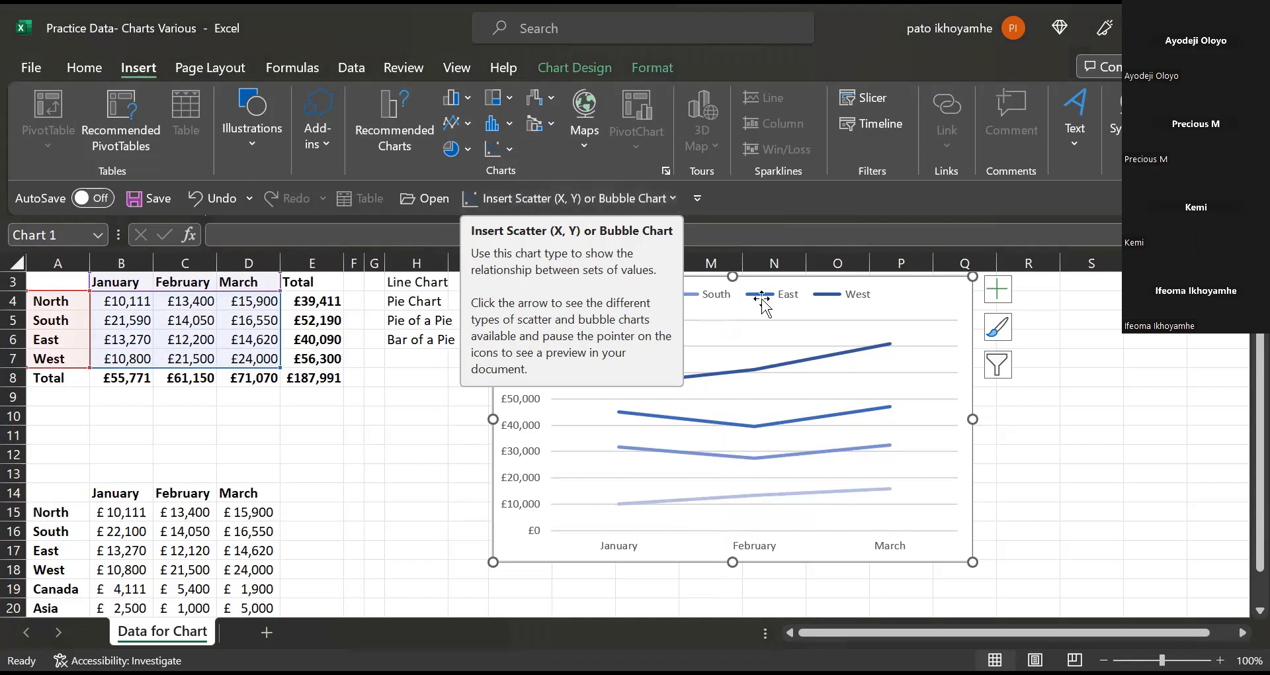
{"action": "left_click_drag", "start_coordinate": [930, 328], "coordinate": [972, 317]}
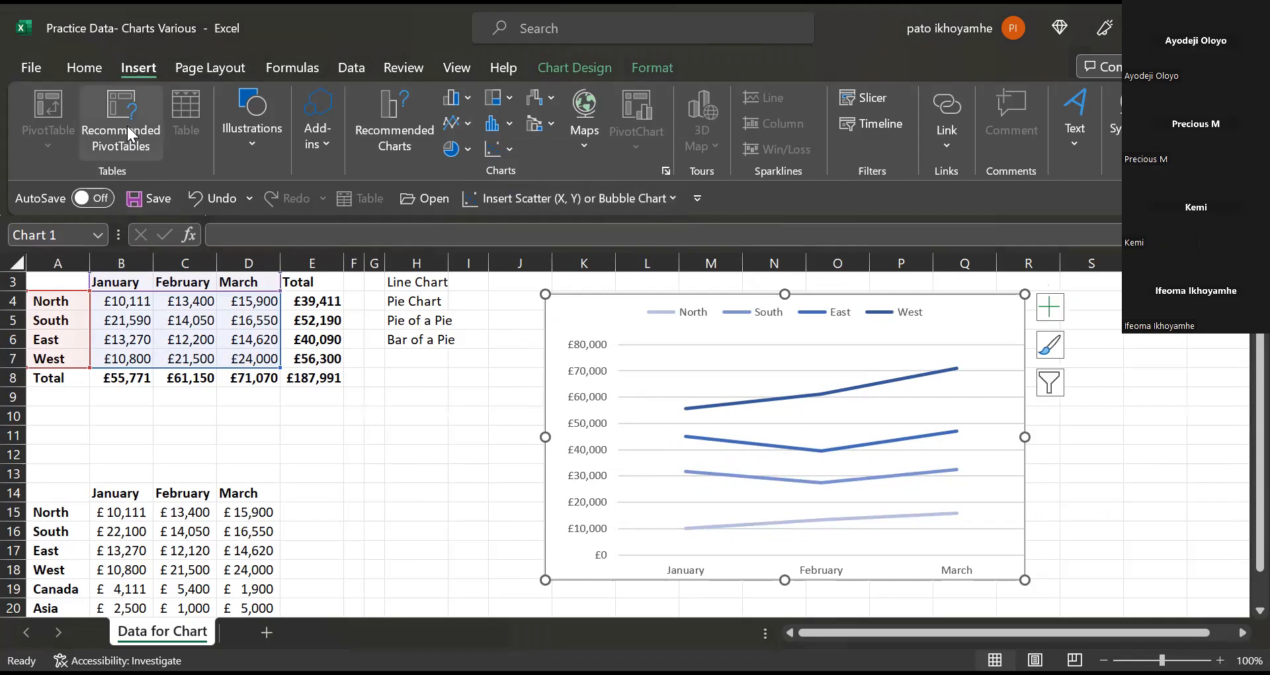
Undo three times to restore the clustered column chart with East trendline, then select A3:D7.
{"action": "left_click", "coordinate": [196, 196]}
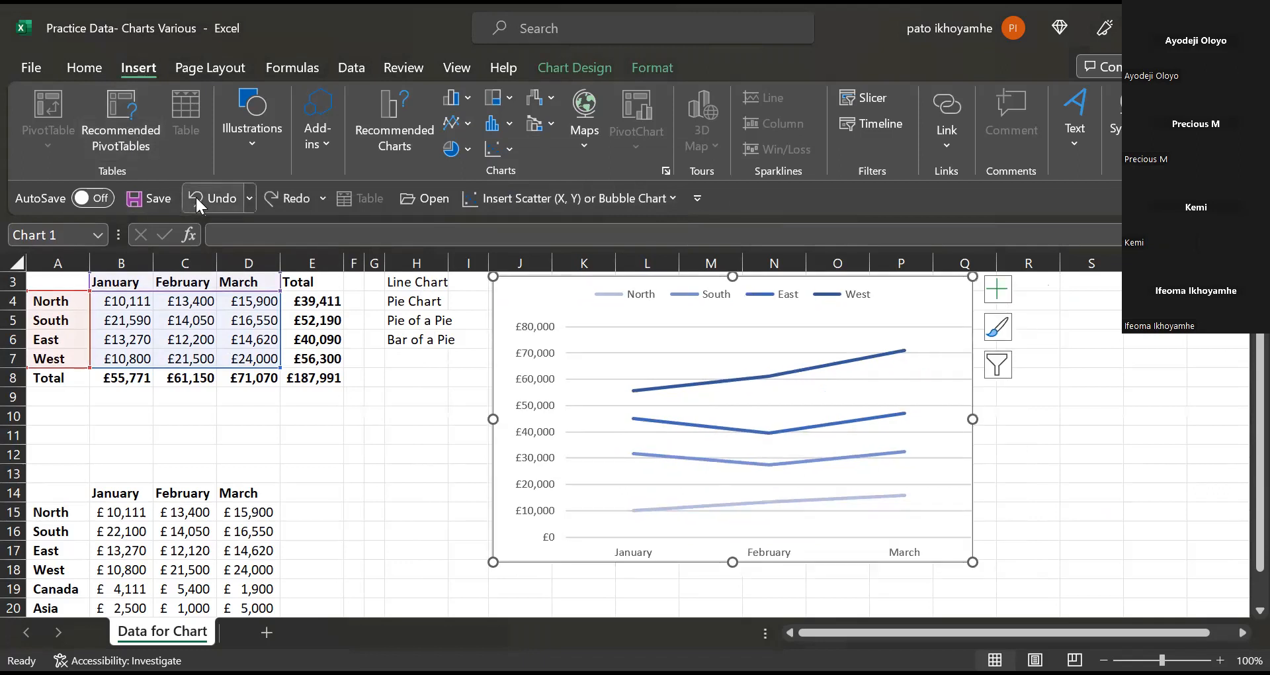
{"action": "left_click", "coordinate": [196, 195]}
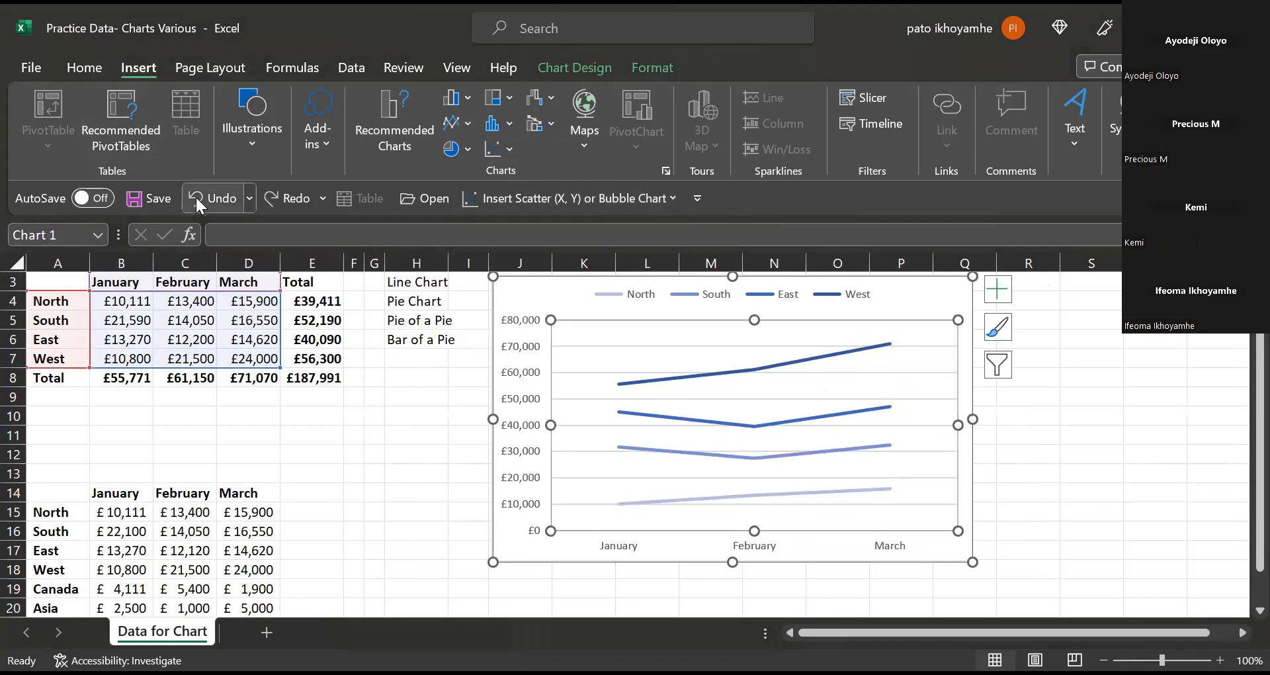
{"action": "left_click", "coordinate": [196, 196]}
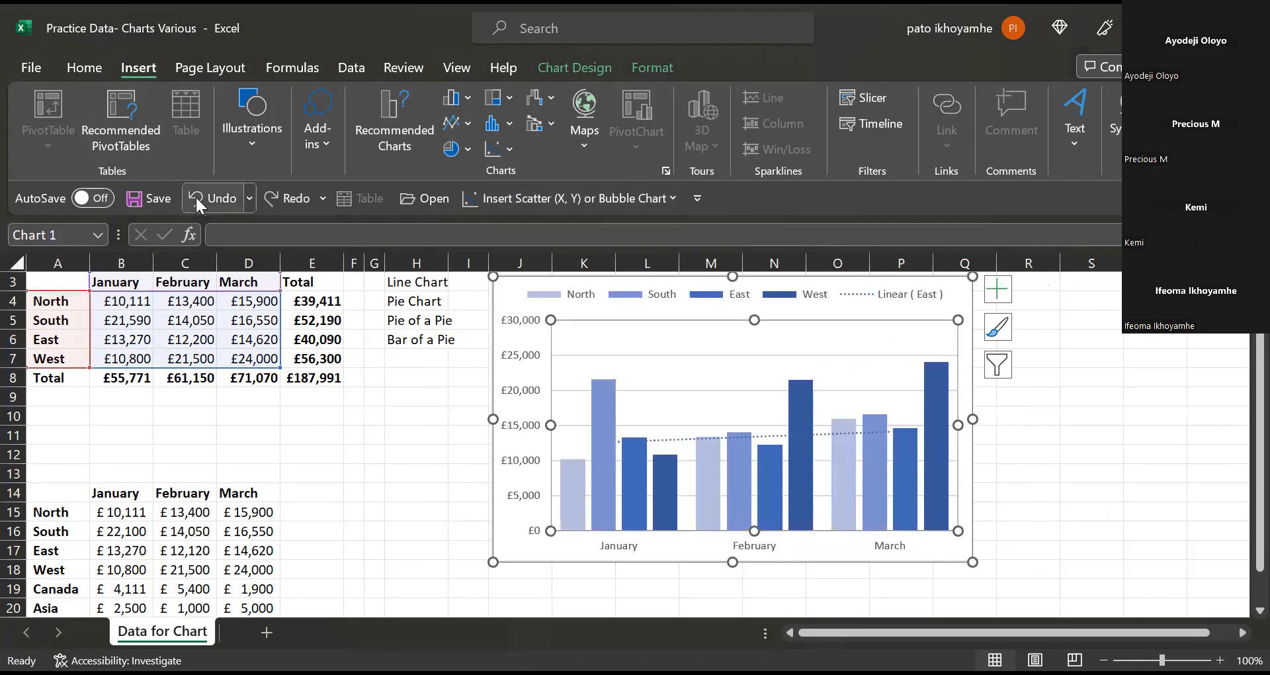
{"action": "left_click", "coordinate": [1125, 326]}
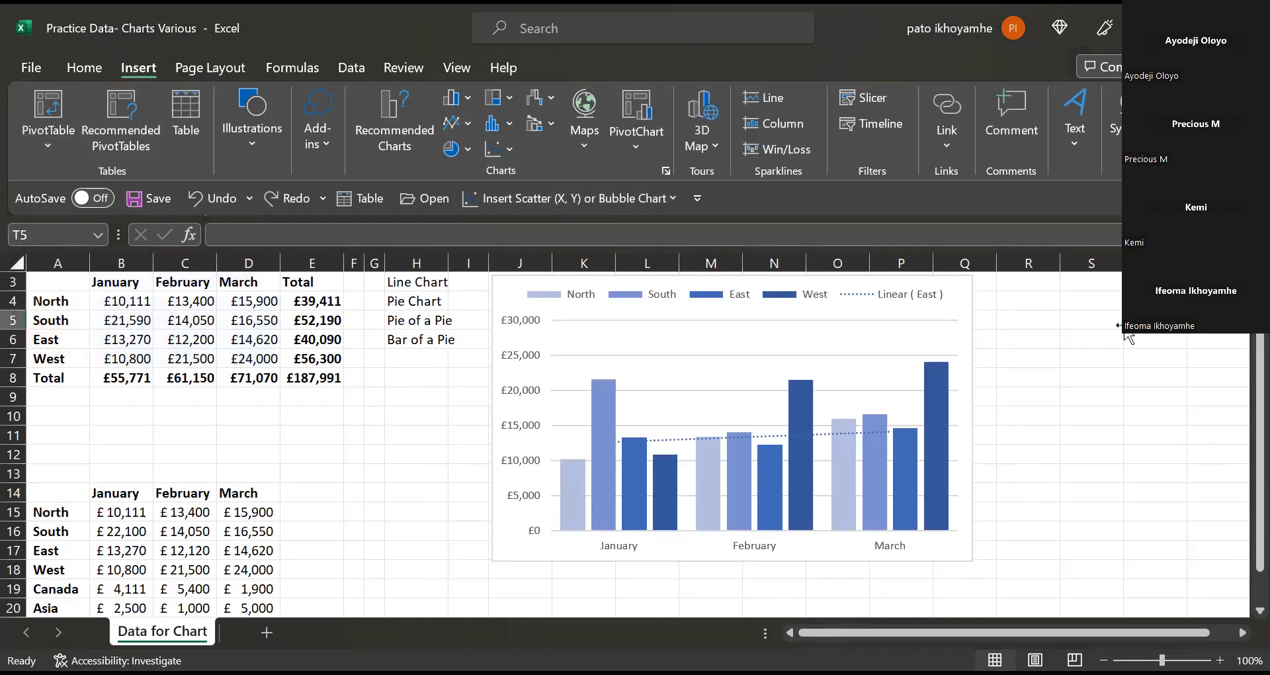
{"action": "left_click", "coordinate": [1098, 308]}
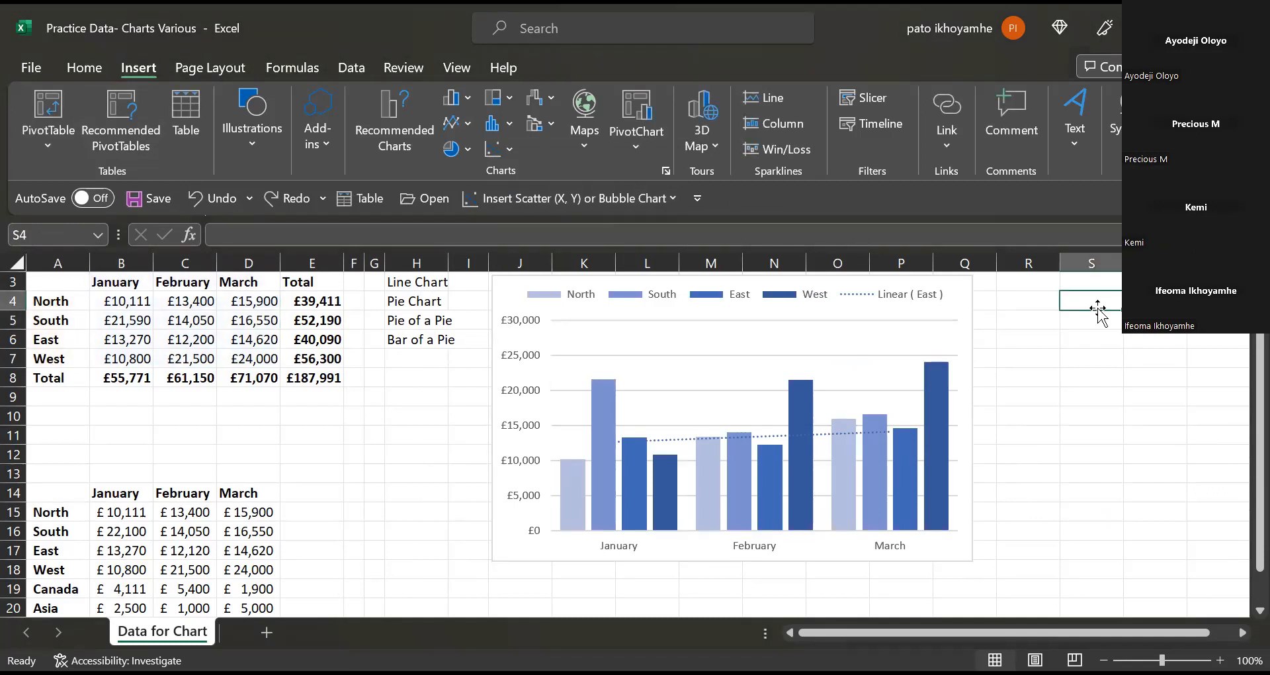
{"action": "left_click", "coordinate": [100, 307]}
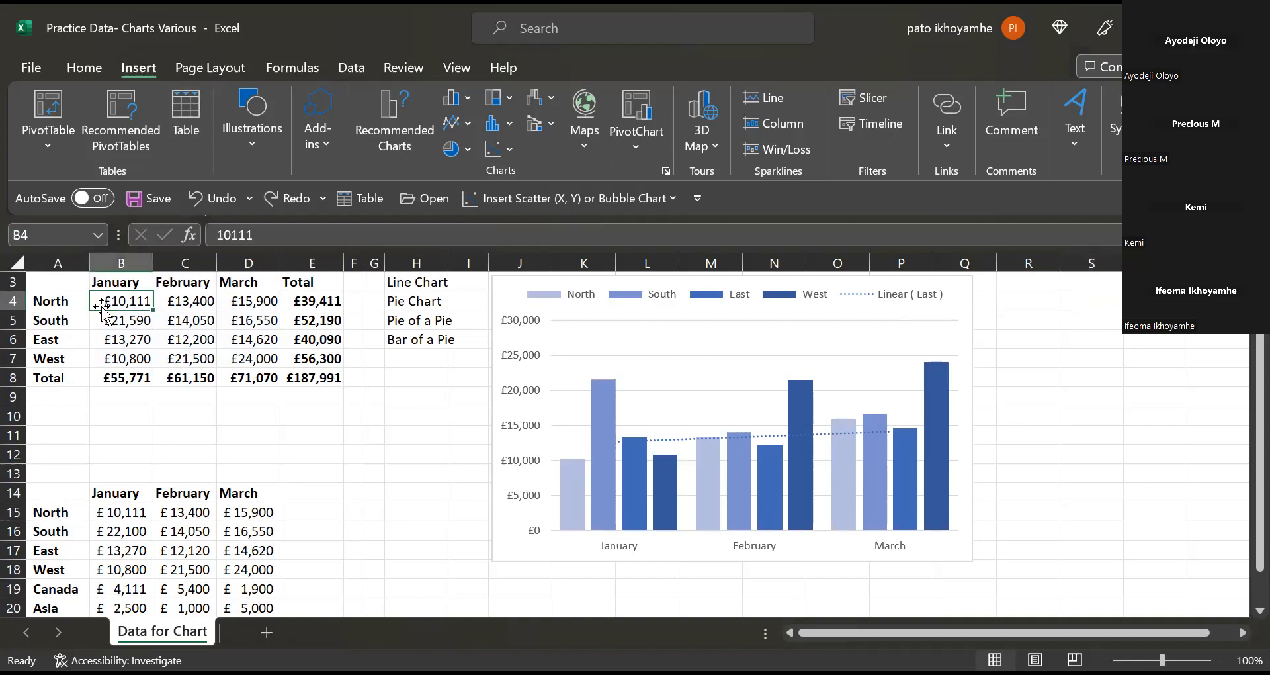
{"action": "left_click_drag", "start_coordinate": [36, 285], "coordinate": [260, 361]}
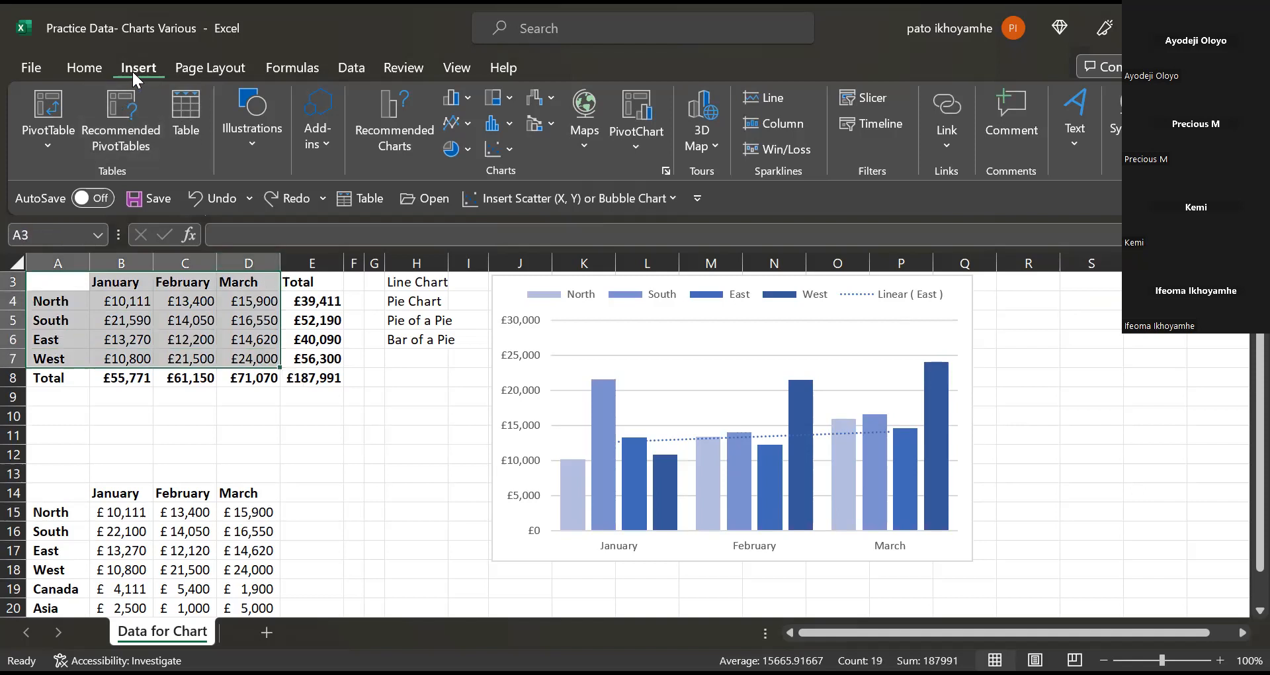
Insert a Stacked Line chart of the selected data and drag it right of the column chart.
{"action": "left_click", "coordinate": [458, 118]}
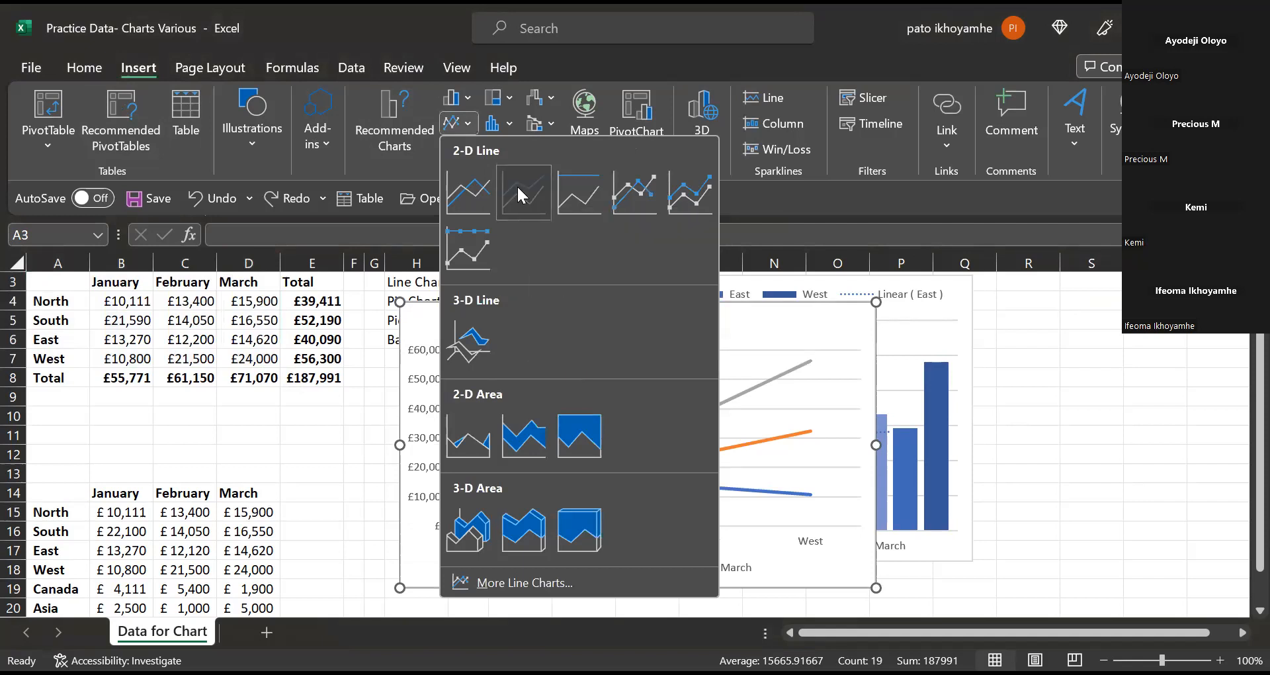
{"action": "left_click", "coordinate": [517, 184]}
{"action": "left_click_drag", "start_coordinate": [740, 345], "coordinate": [1151, 323]}
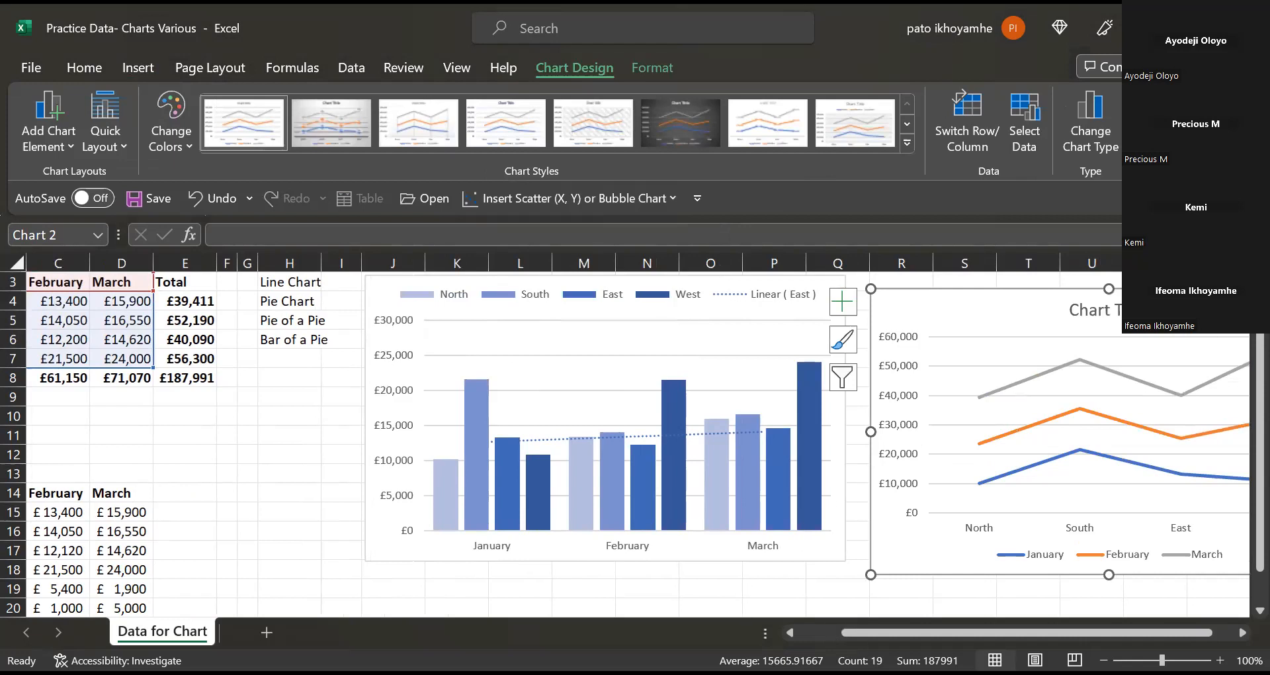
{"action": "left_click_drag", "start_coordinate": [876, 634], "coordinate": [987, 637]}
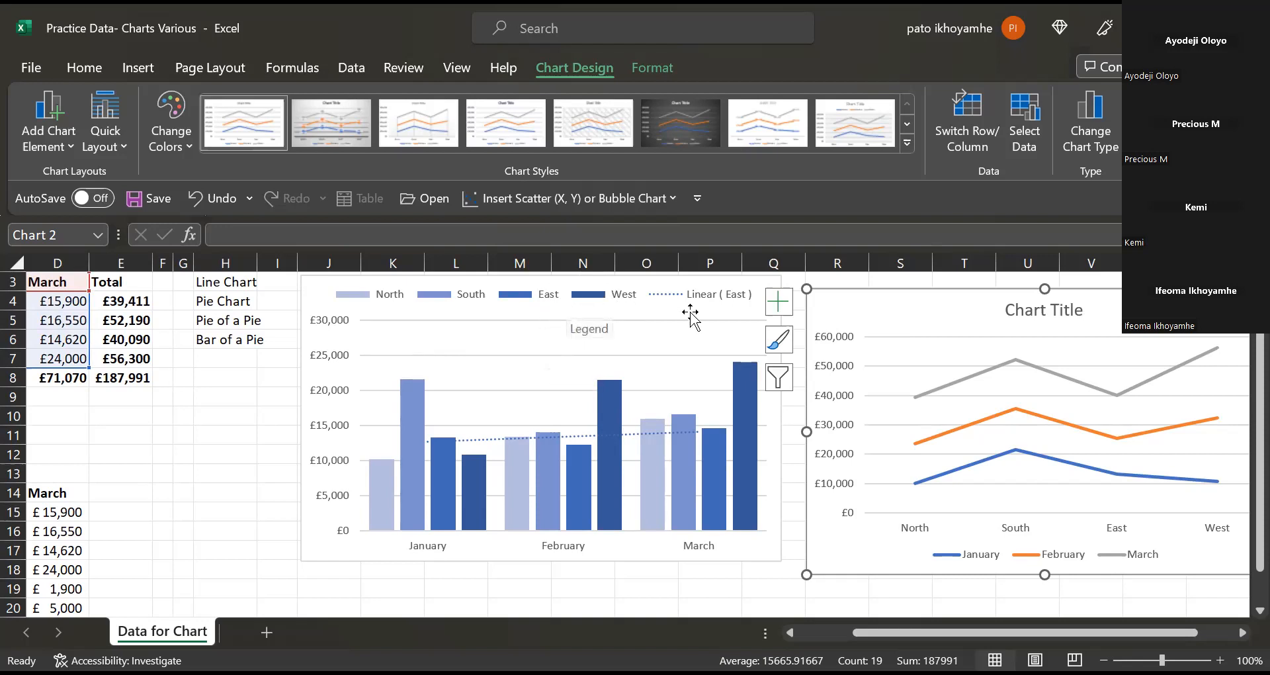
Set the column chart's legend position to Bottom through Chart Elements.
{"action": "left_click", "coordinate": [779, 377]}
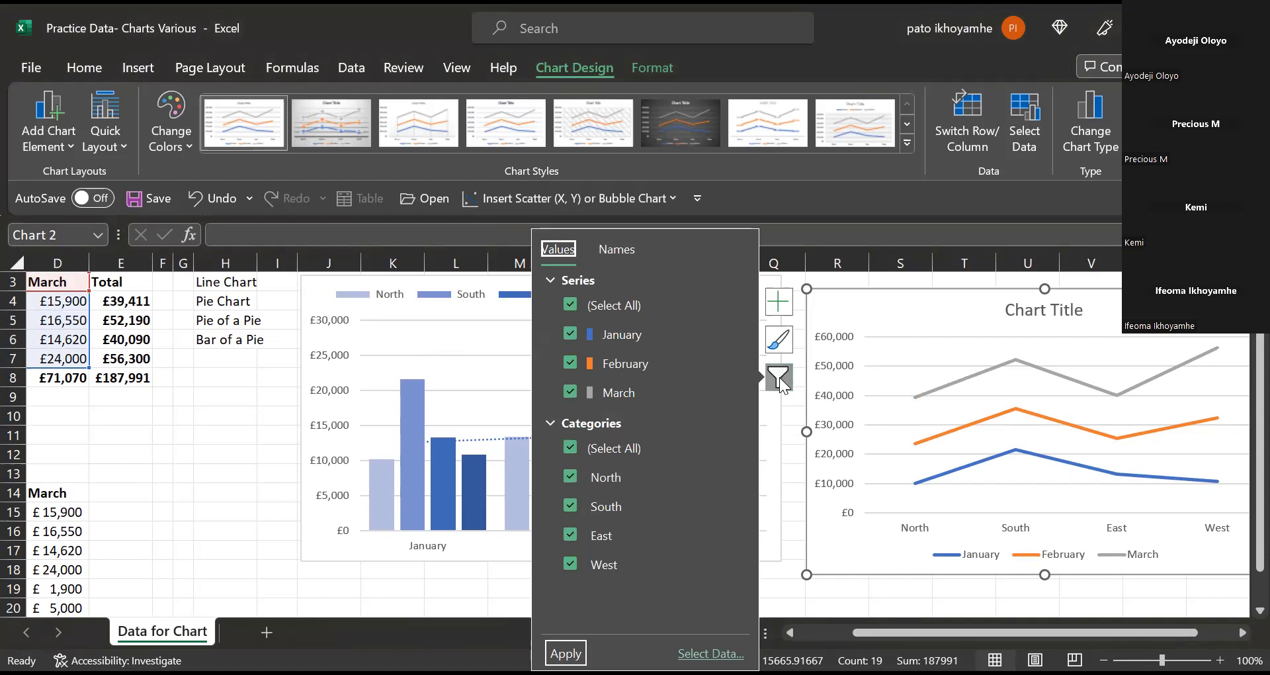
{"action": "left_click", "coordinate": [781, 424]}
{"action": "left_click", "coordinate": [807, 295]}
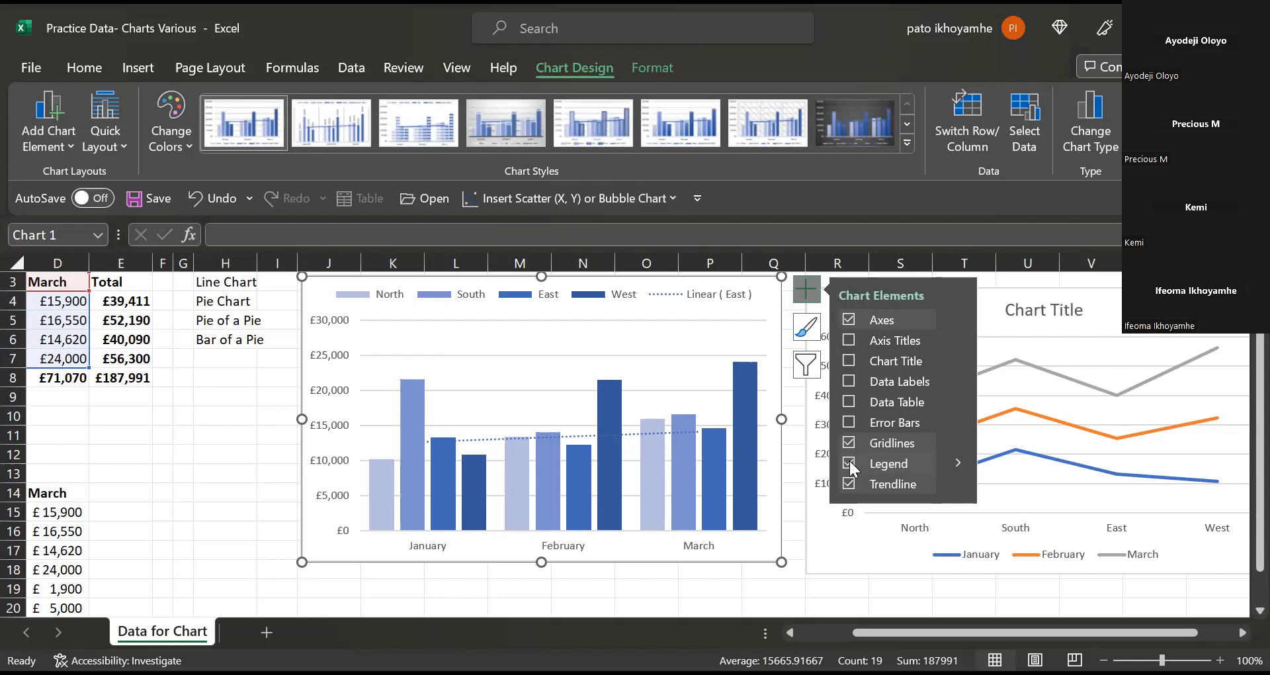
{"action": "left_click", "coordinate": [956, 462]}
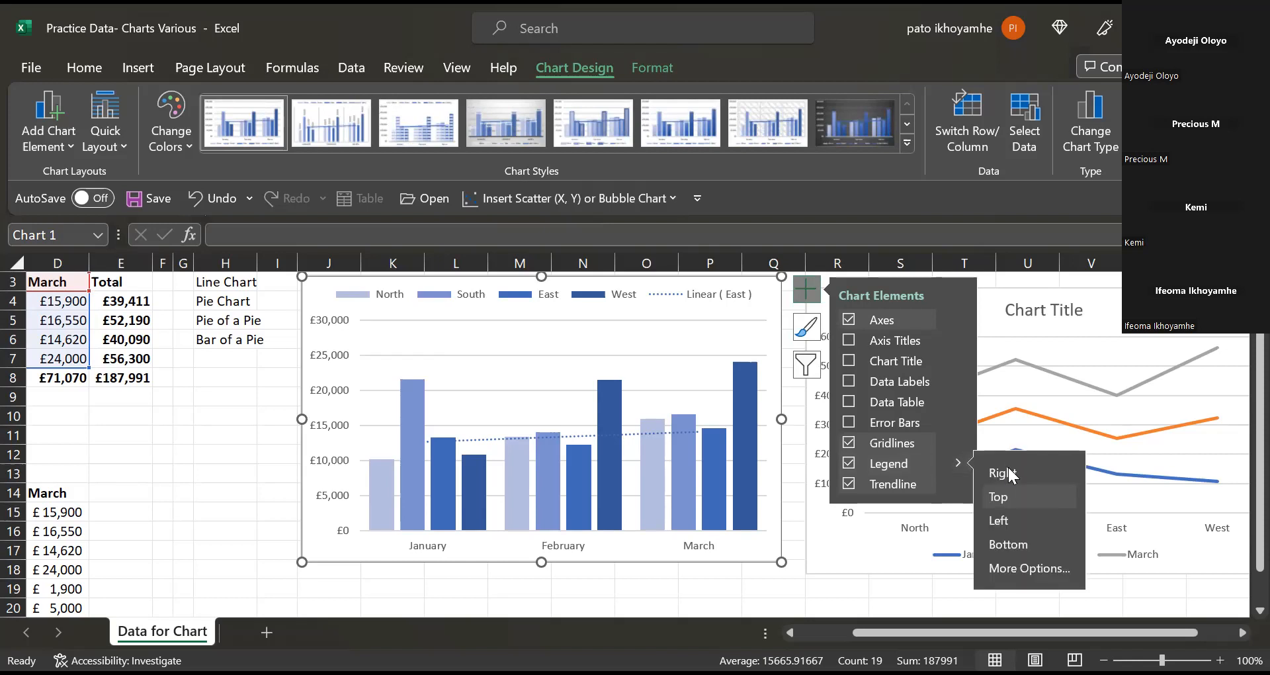
{"action": "left_click", "coordinate": [999, 543]}
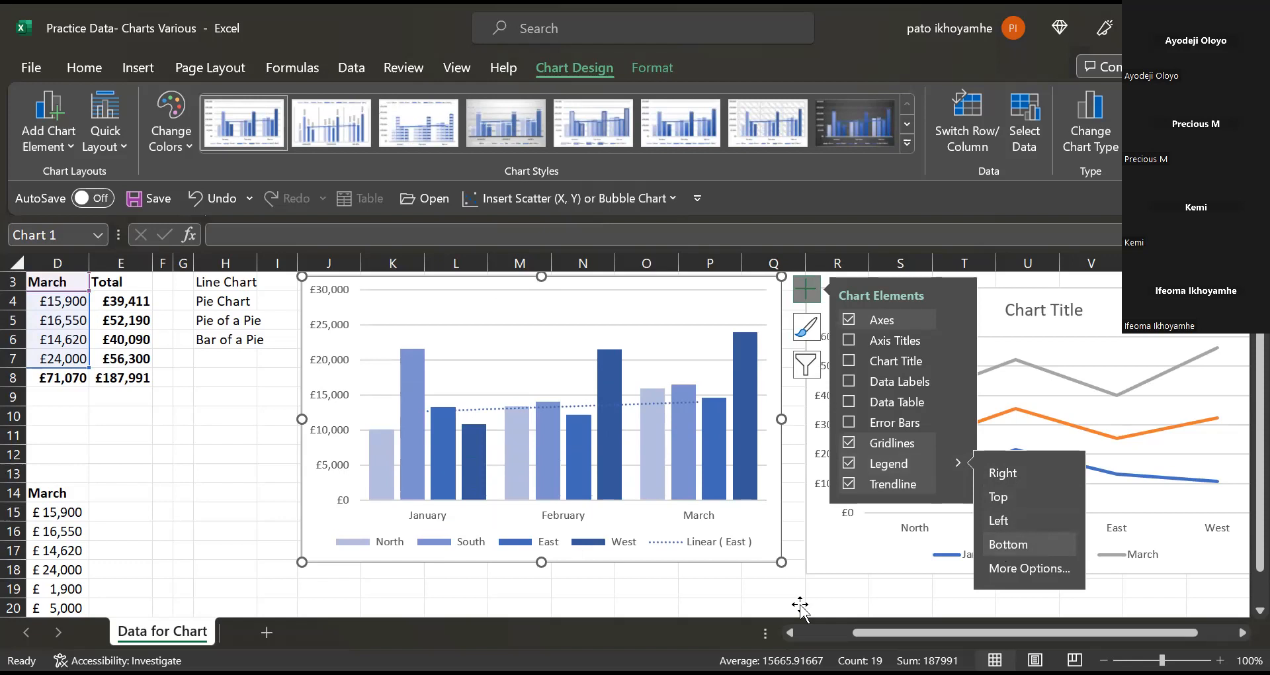
{"action": "left_click", "coordinate": [729, 590]}
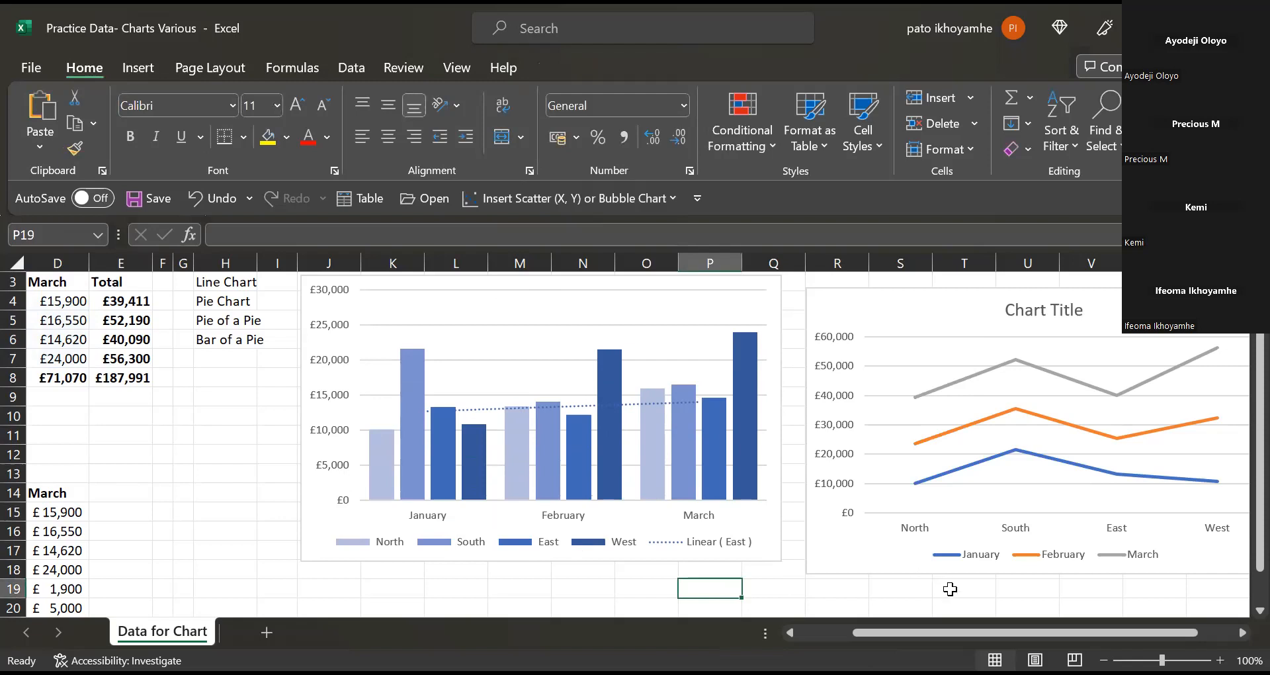
Apply the third Colorful palette (orange, yellow, green) and the dark chart style to the line chart.
{"action": "double_click", "coordinate": [1242, 636]}
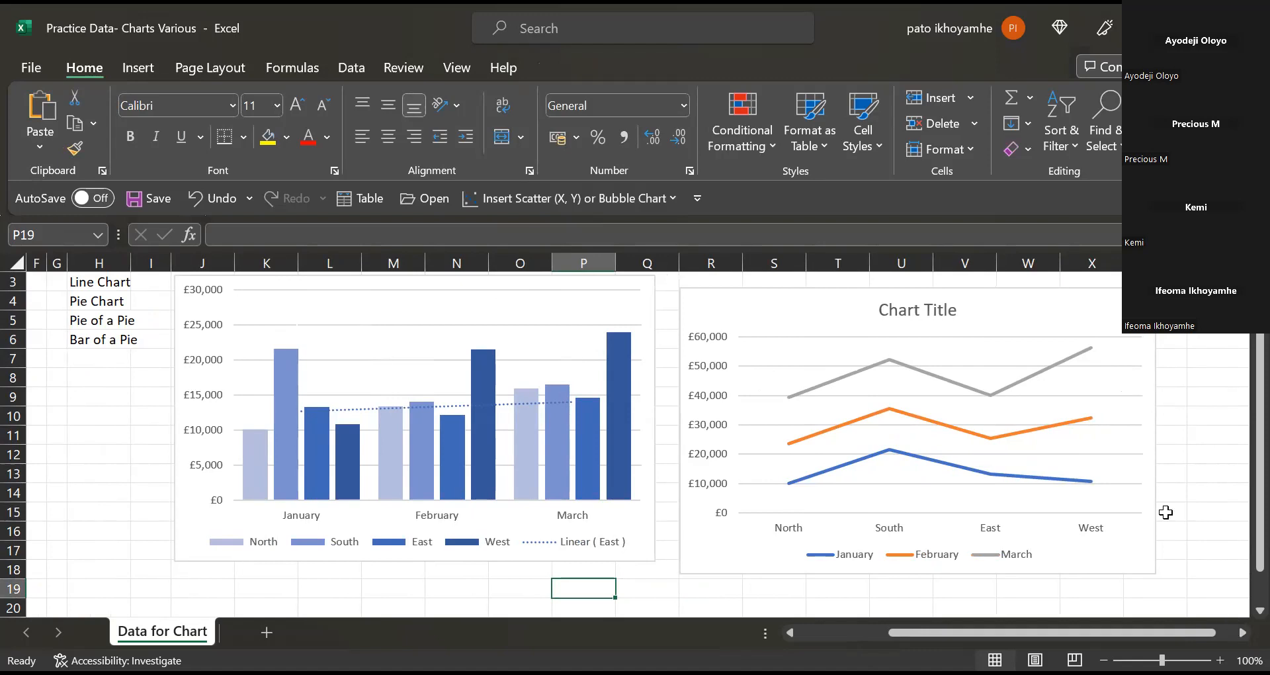
{"action": "left_click", "coordinate": [978, 372]}
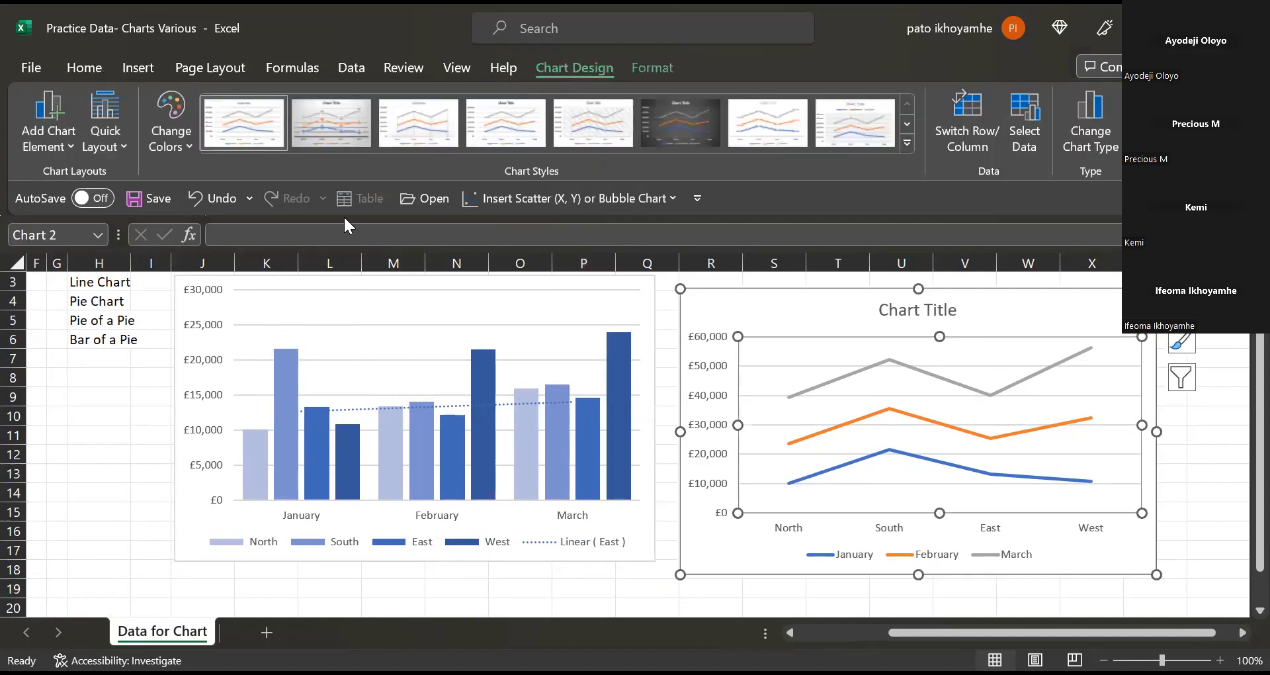
{"action": "left_click", "coordinate": [172, 101]}
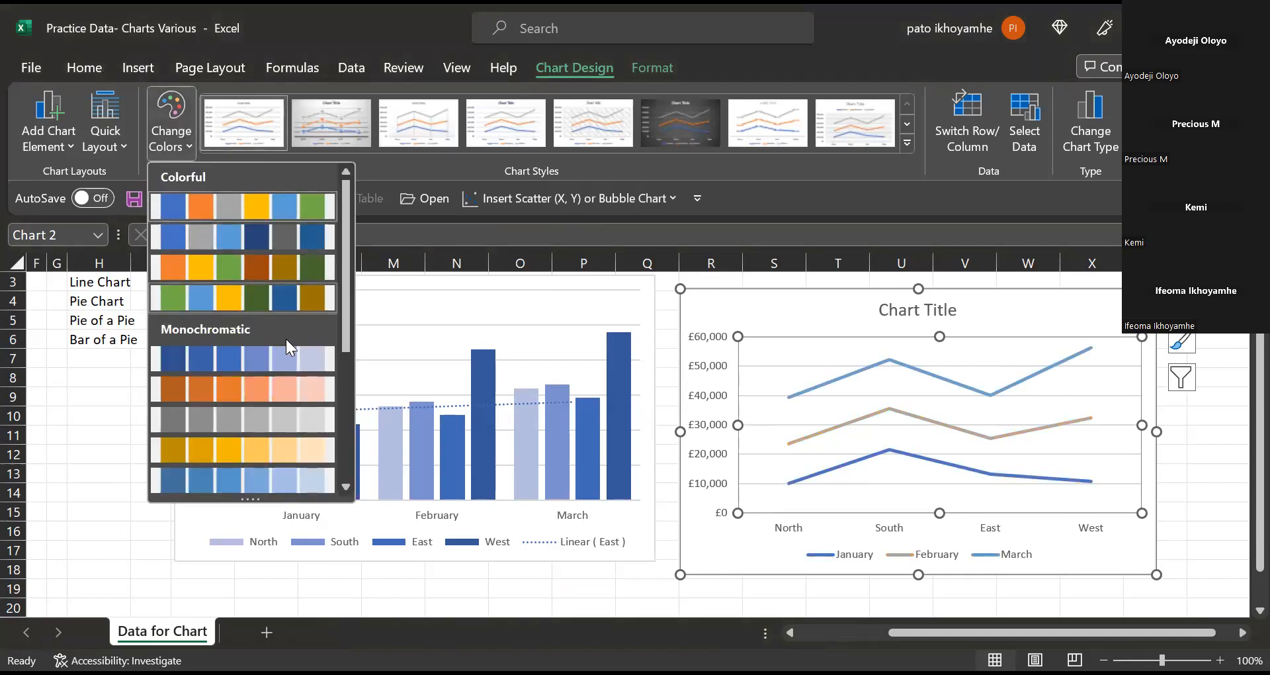
{"action": "left_click", "coordinate": [309, 258]}
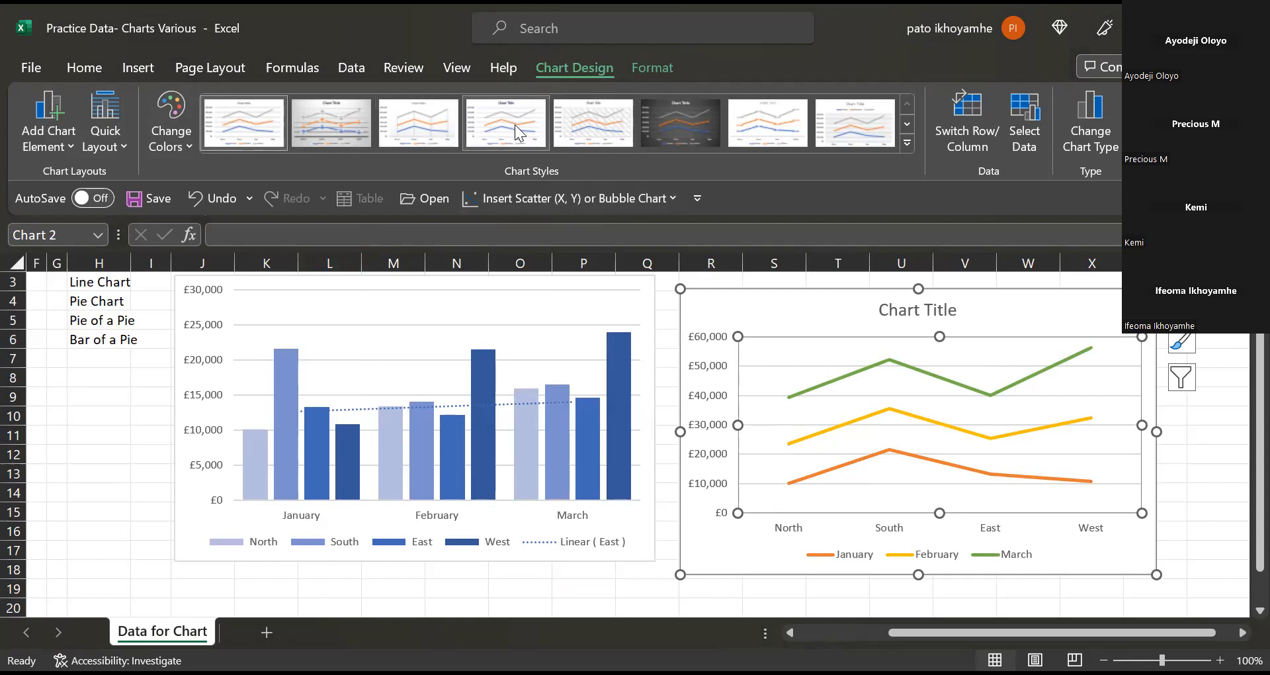
{"action": "left_click", "coordinate": [686, 123]}
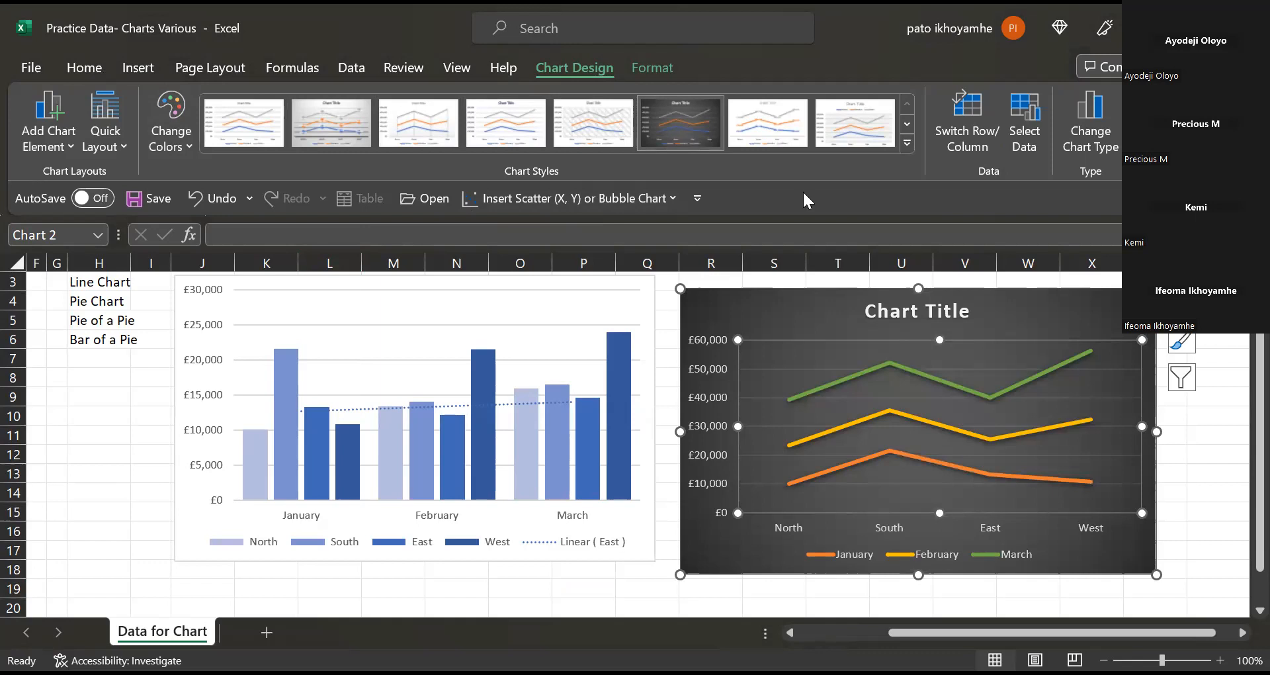
{"action": "left_click", "coordinate": [944, 310]}
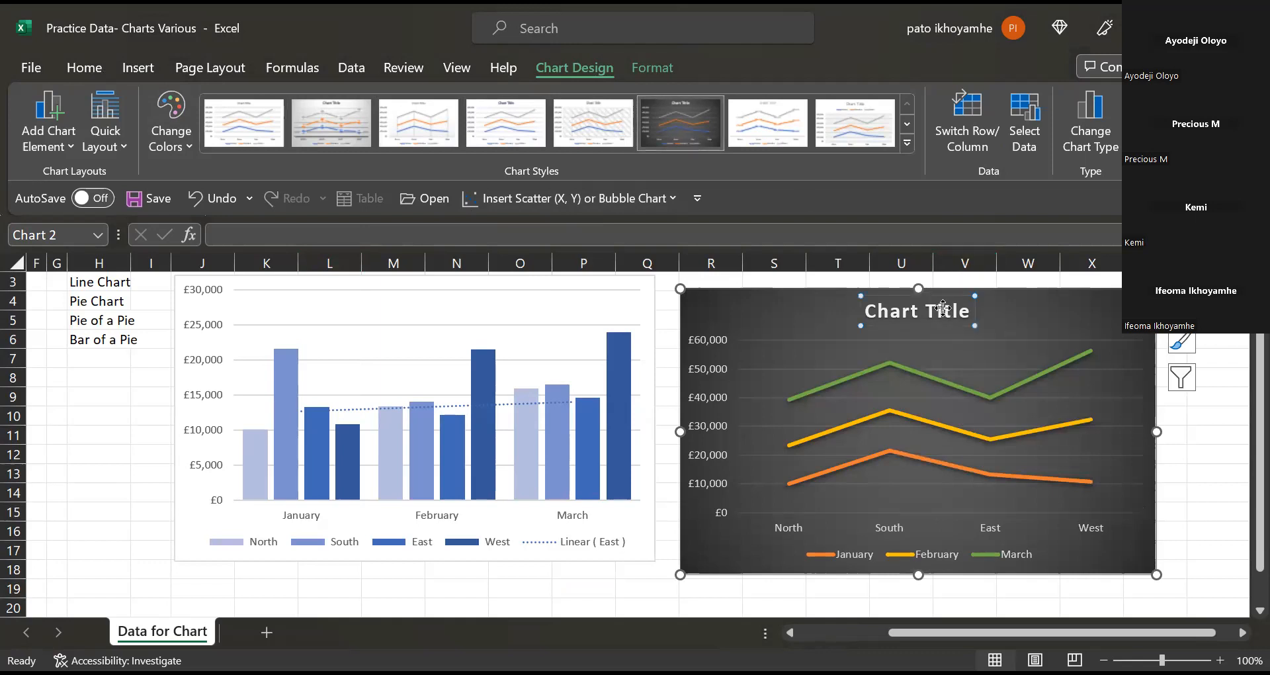
Delete the chart title and nudge the line chart lower, then undo both changes.
{"action": "double_click", "coordinate": [943, 309]}
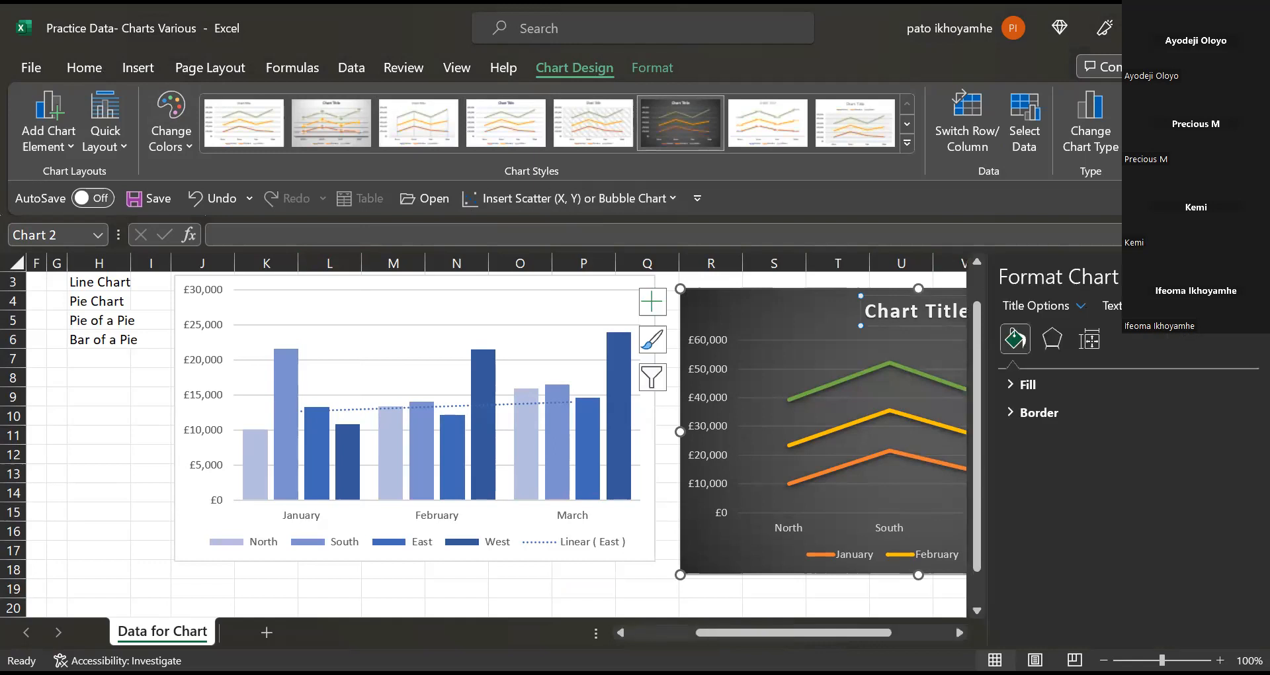
{"action": "left_click", "coordinate": [1248, 276]}
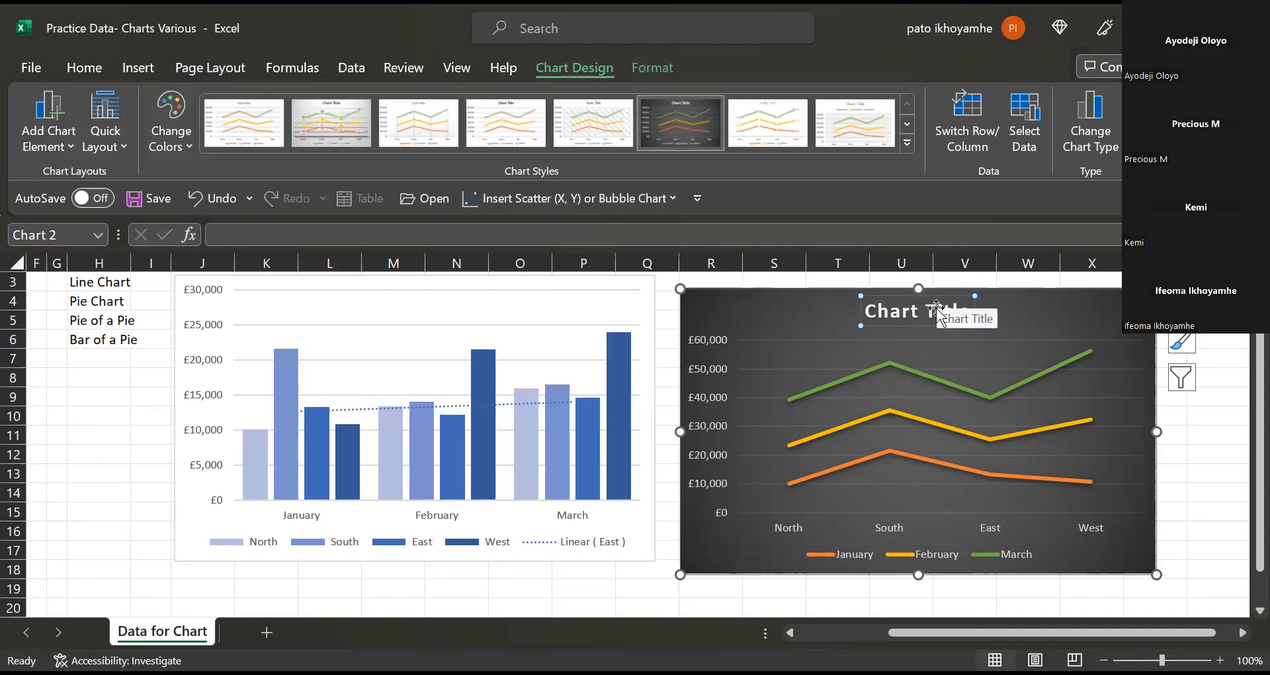
{"action": "key", "text": "Delete"}
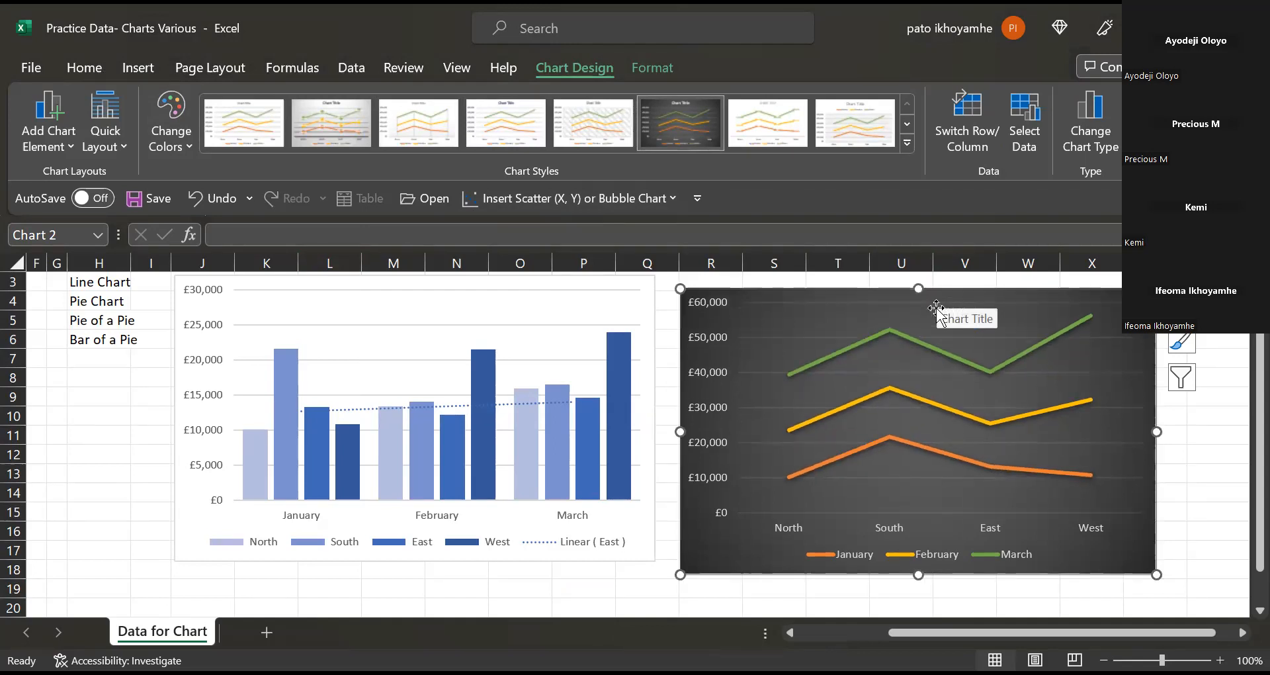
{"action": "mouse_move", "coordinate": [916, 292]}
{"action": "left_mouse_down"}
{"action": "mouse_move", "coordinate": [921, 324]}
{"action": "mouse_move", "coordinate": [926, 314]}
{"action": "left_mouse_up"}
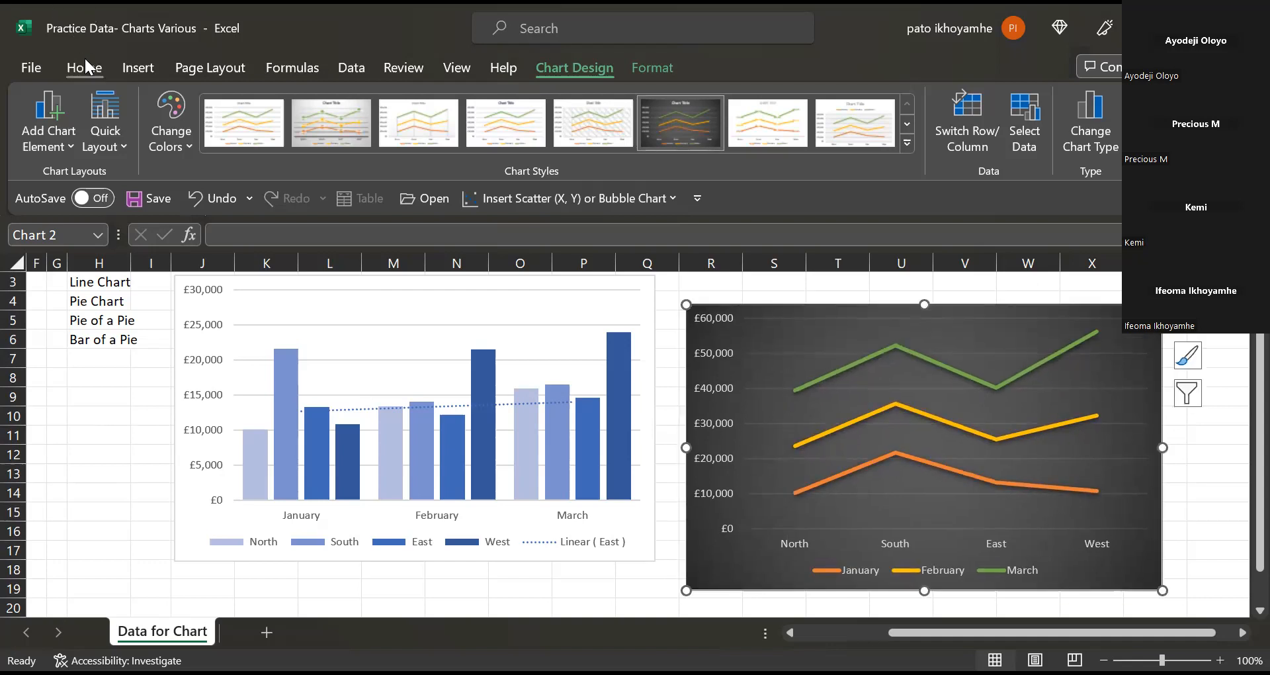
{"action": "left_click", "coordinate": [203, 196]}
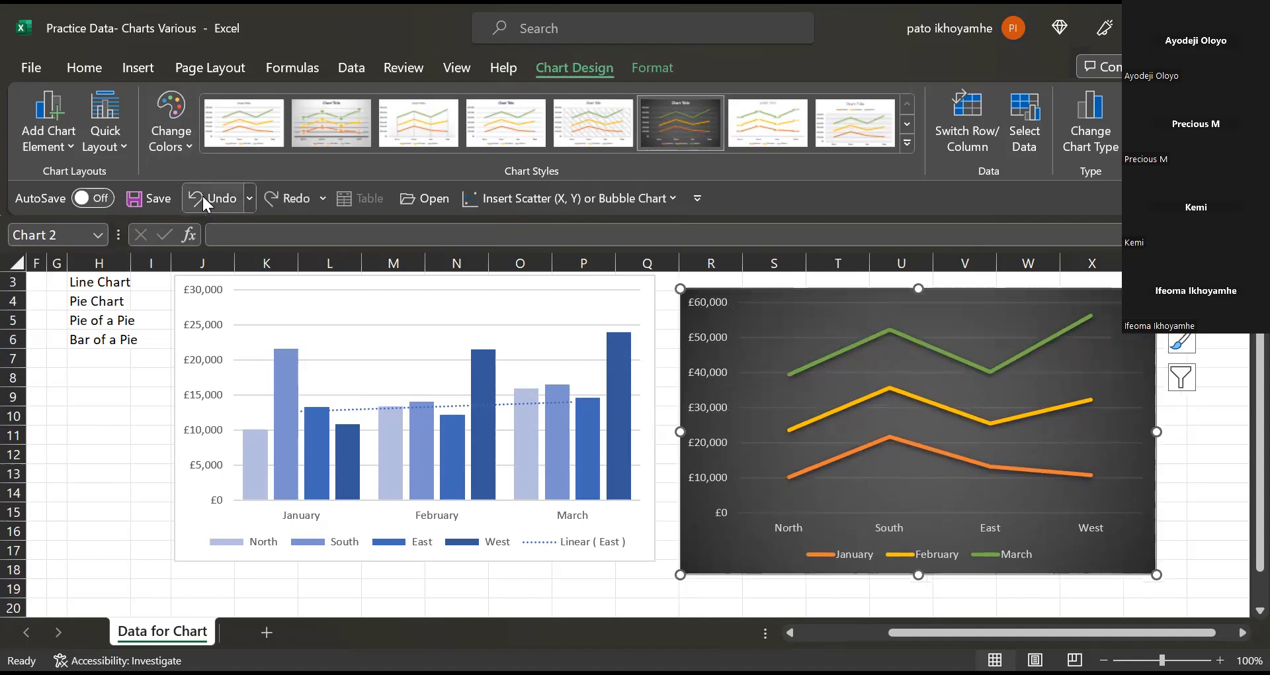
{"action": "left_click", "coordinate": [203, 196]}
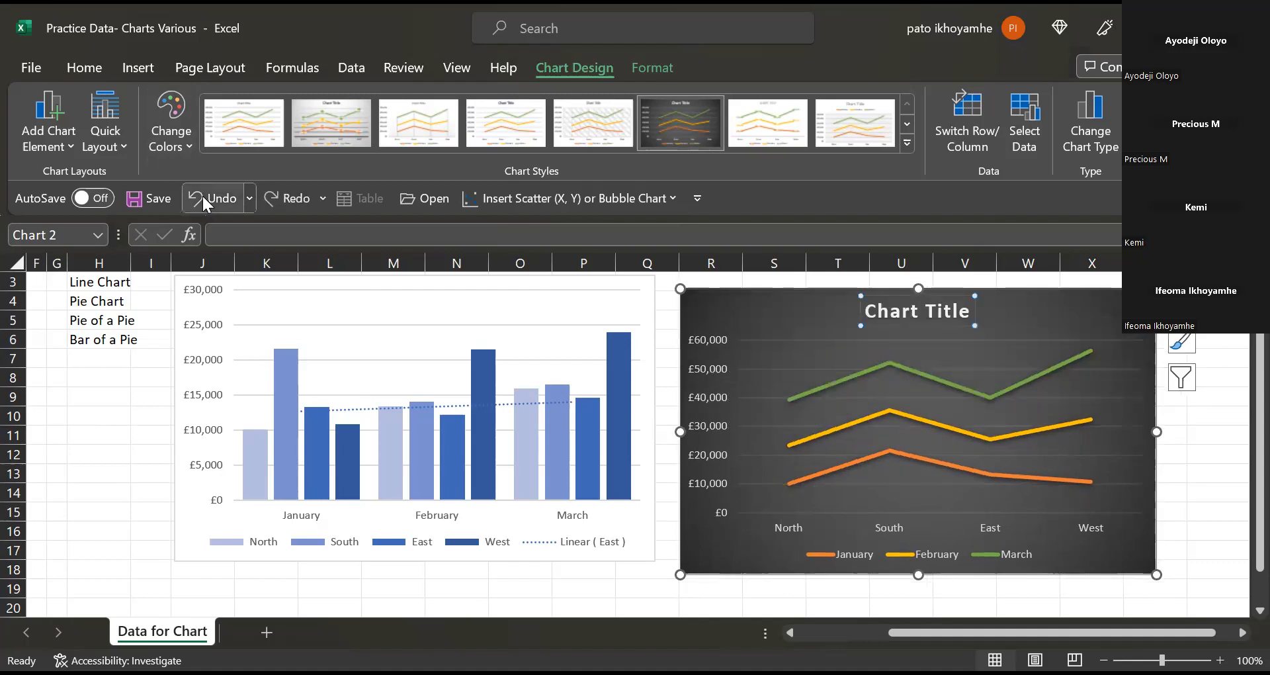
Replace the line chart's default title text with 'New Chart'.
{"action": "left_click", "coordinate": [894, 312]}
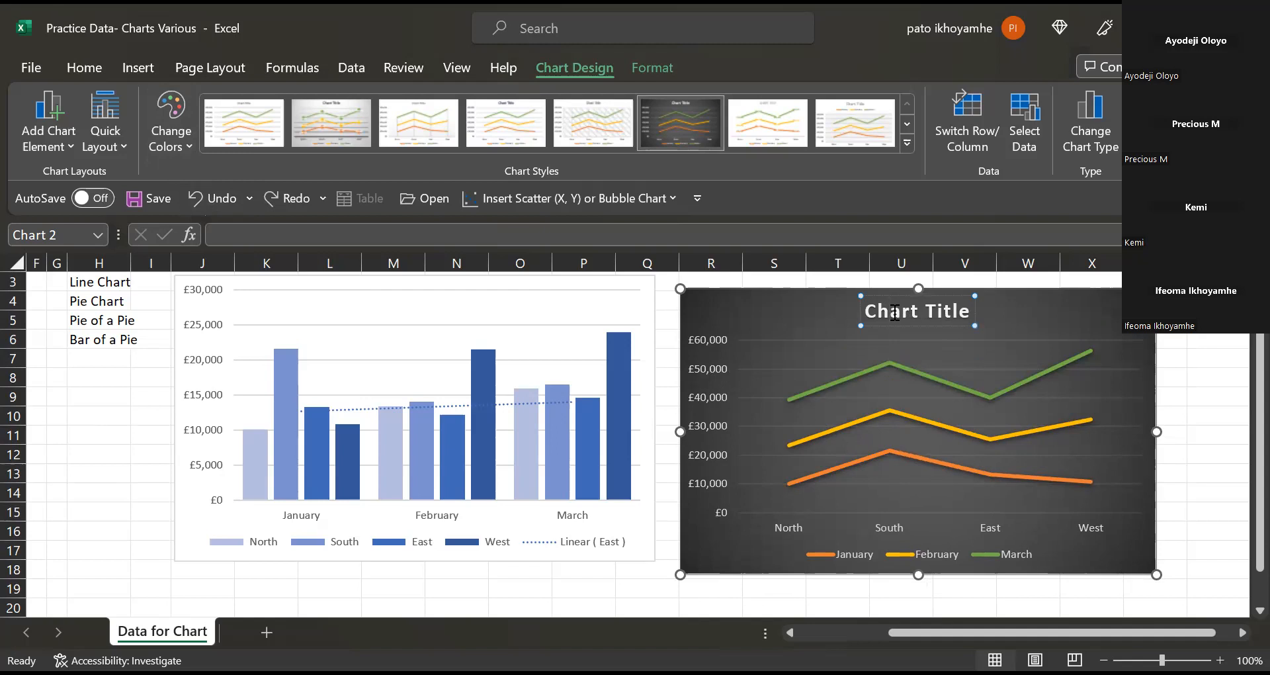
{"action": "double_click", "coordinate": [894, 312]}
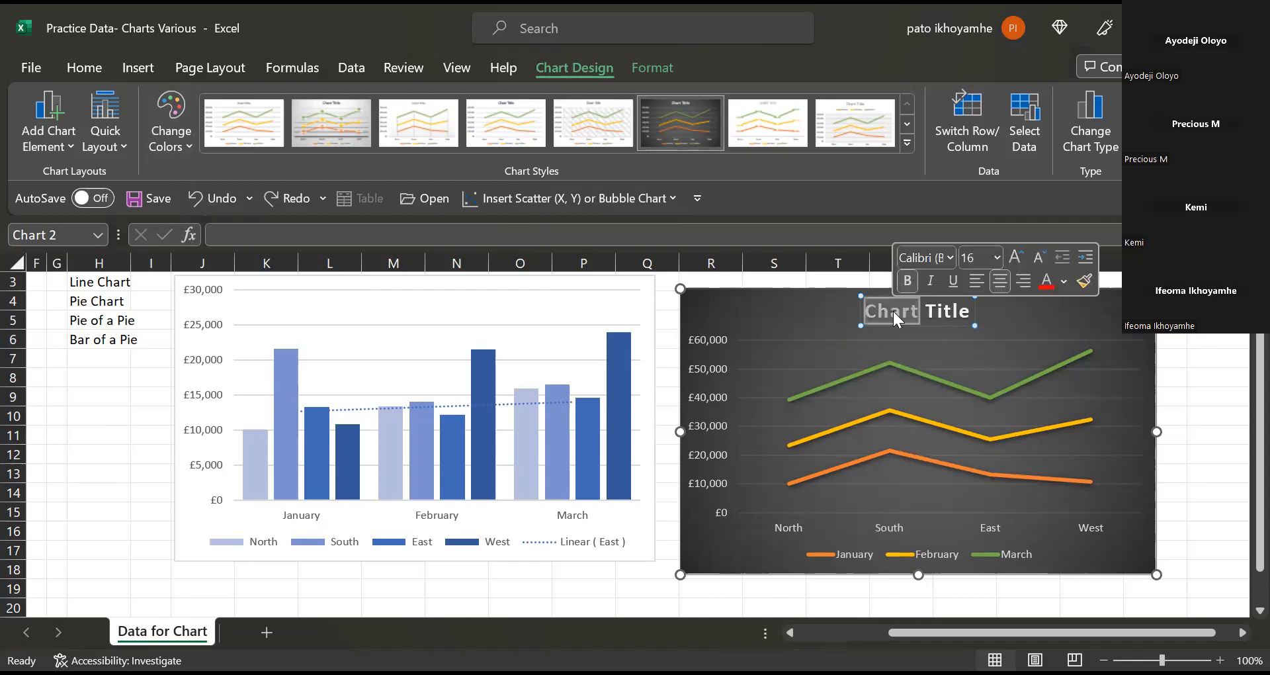
{"action": "key", "text": "BackSpace"}
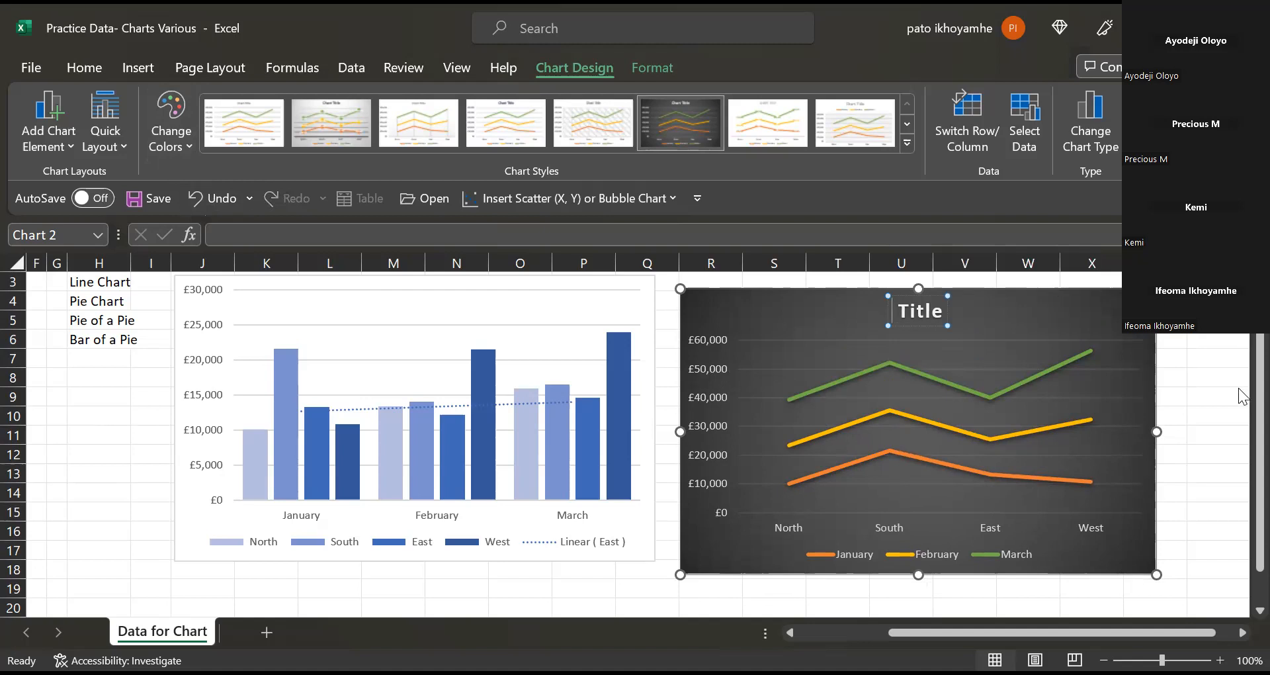
{"action": "left_click_drag", "start_coordinate": [1239, 384], "coordinate": [1241, 344]}
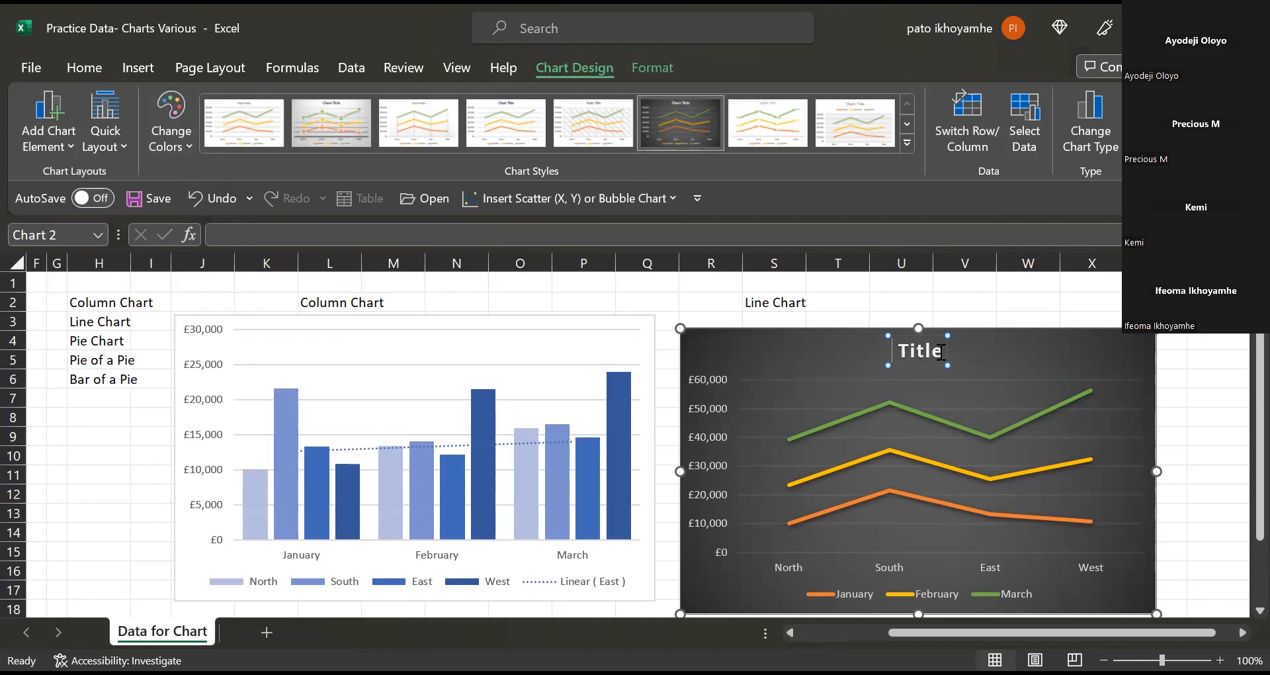
{"action": "key", "text": "BackSpace"}
{"action": "key", "text": "BackSpace"}
{"action": "key", "text": "BackSpace"}
{"action": "key", "text": "BackSpace"}
{"action": "key", "text": "BackSpace"}
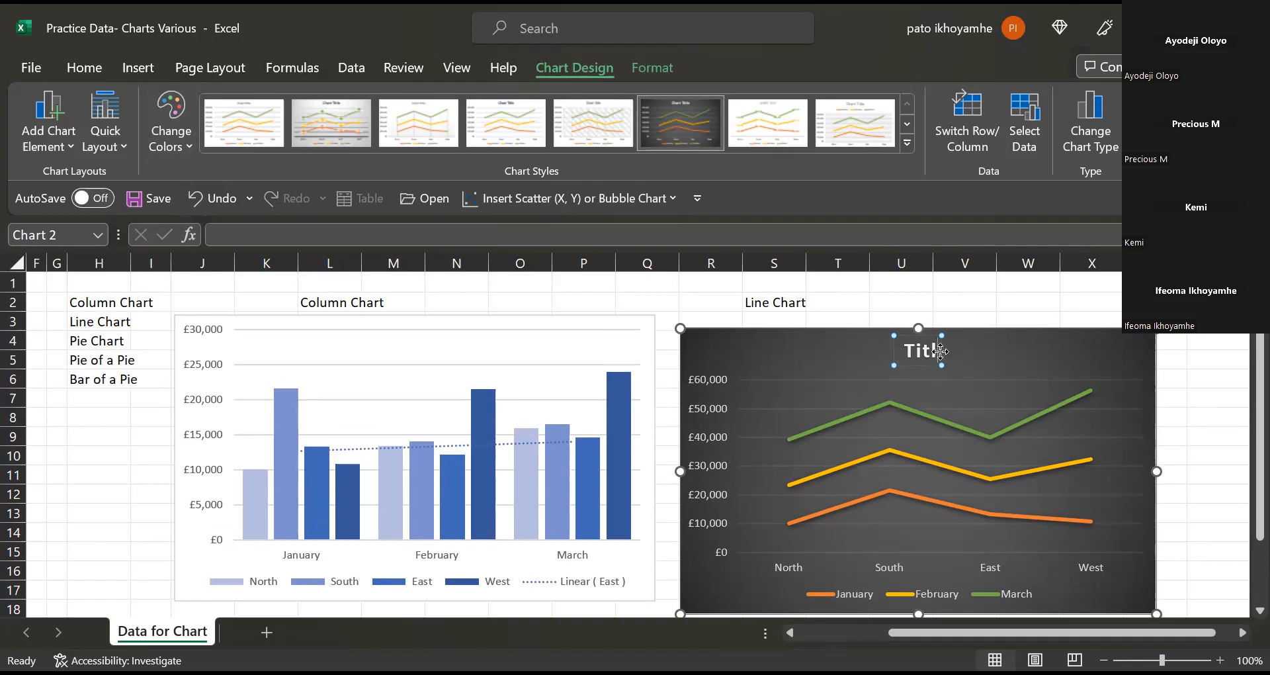
{"action": "type", "text": "New"}
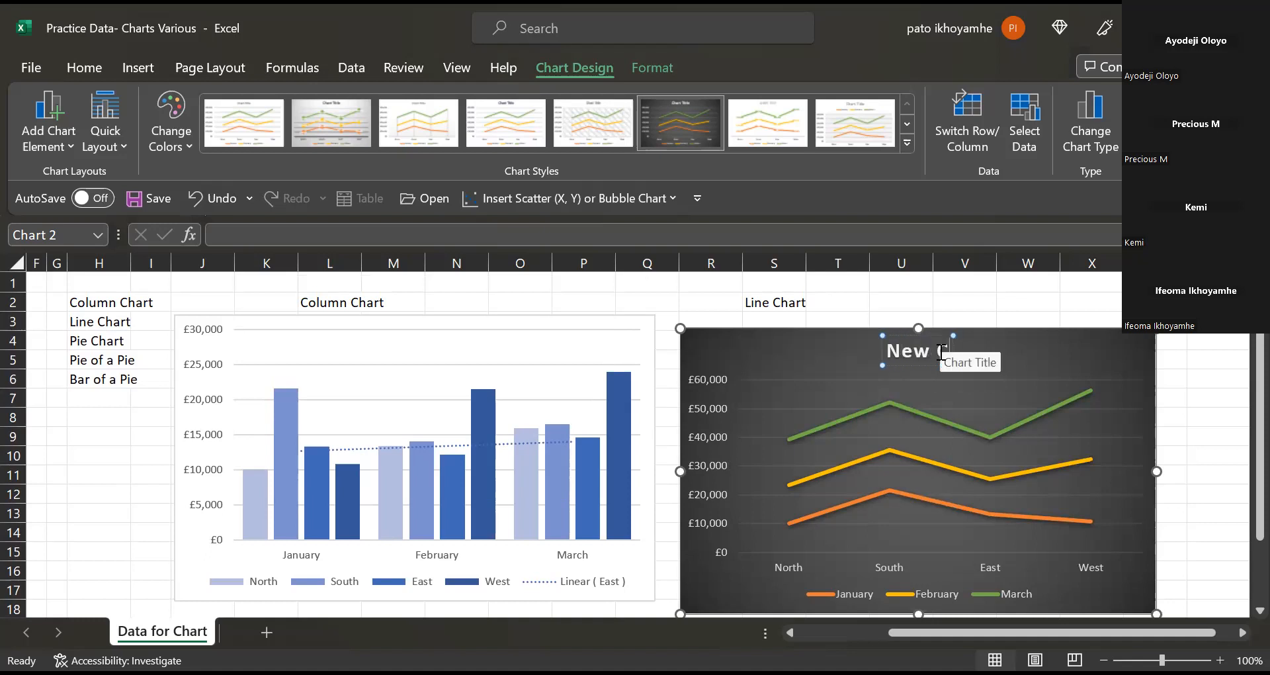
{"action": "type", "text": " C"}
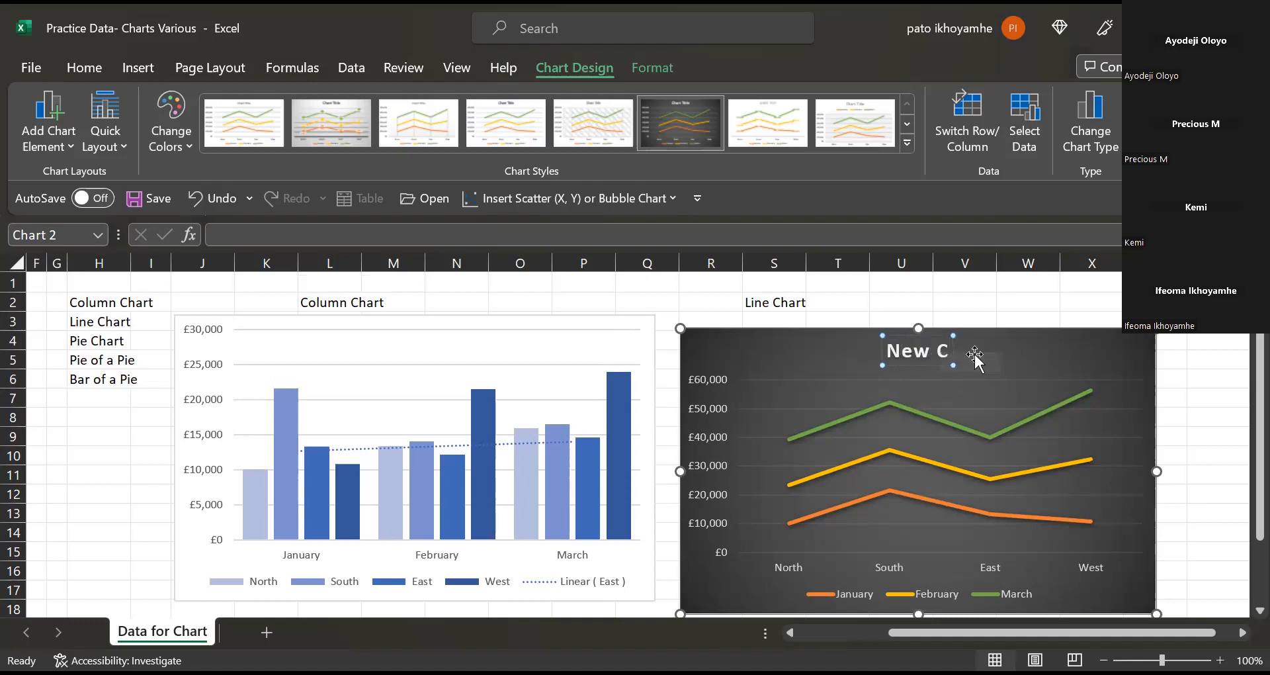
{"action": "type", "text": "hart"}
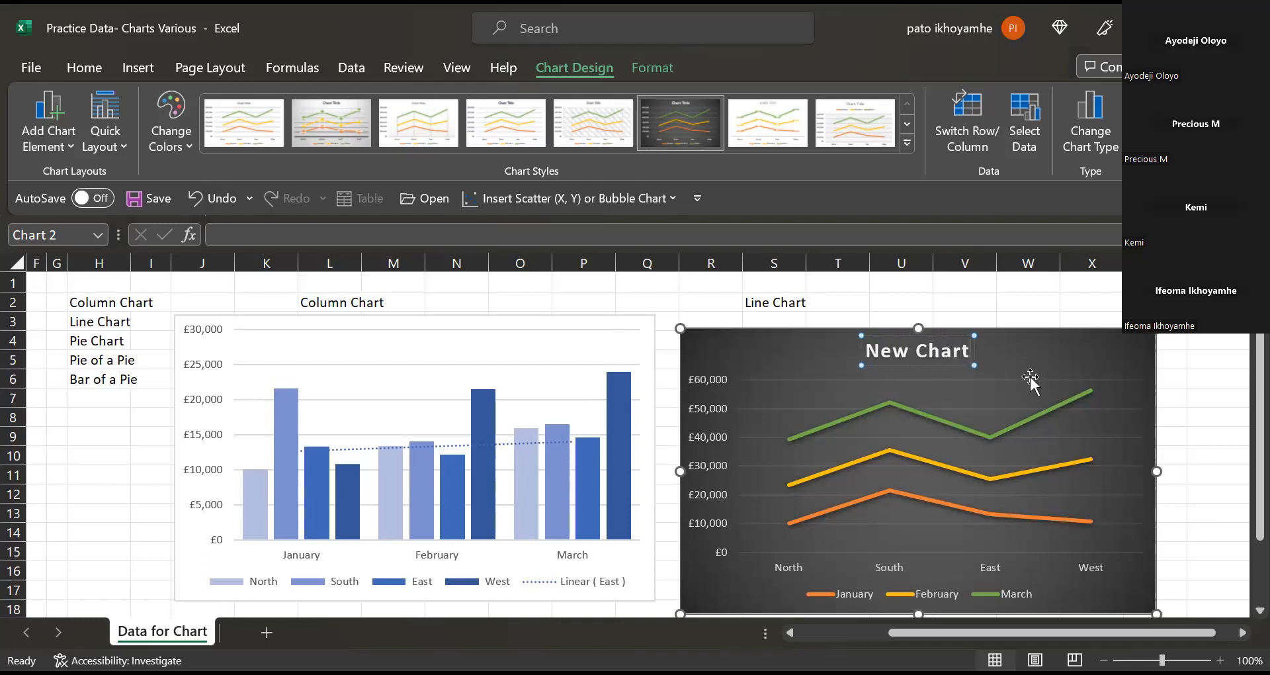
{"action": "key", "text": "Return"}
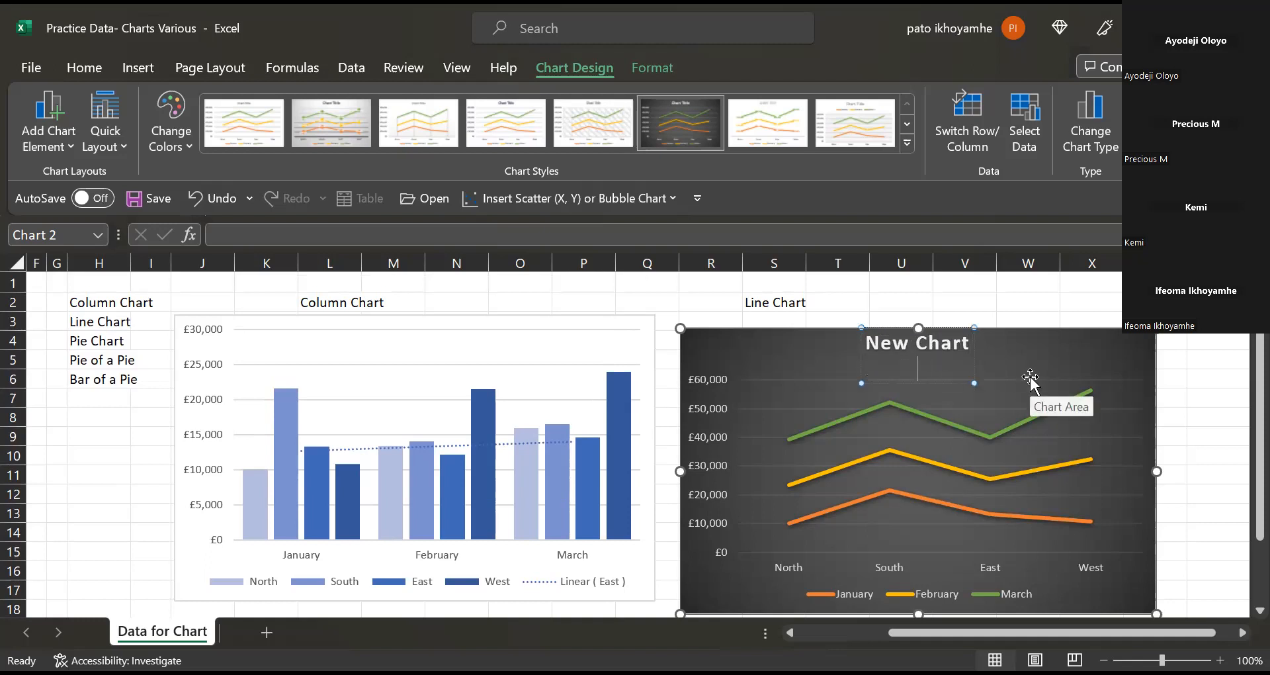
{"action": "left_click", "coordinate": [1022, 510]}
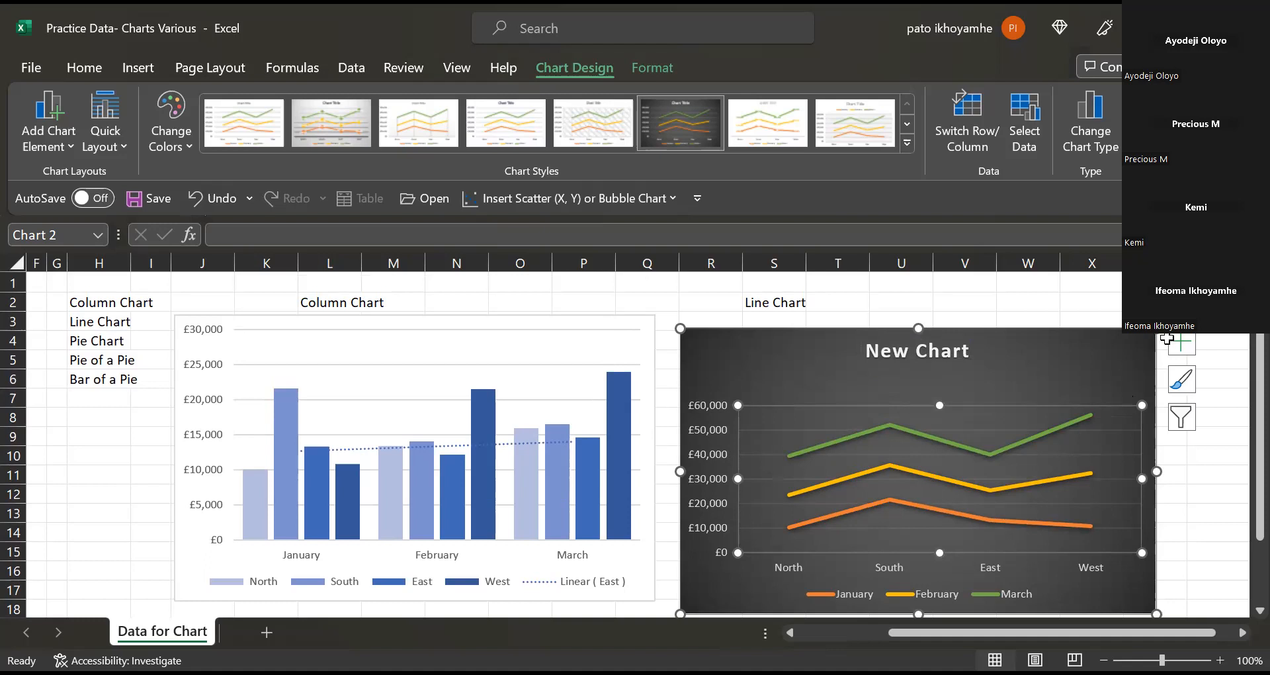
Add axis titles to the line chart and retitle the vertical axis SALES.
{"action": "left_click", "coordinate": [1183, 346]}
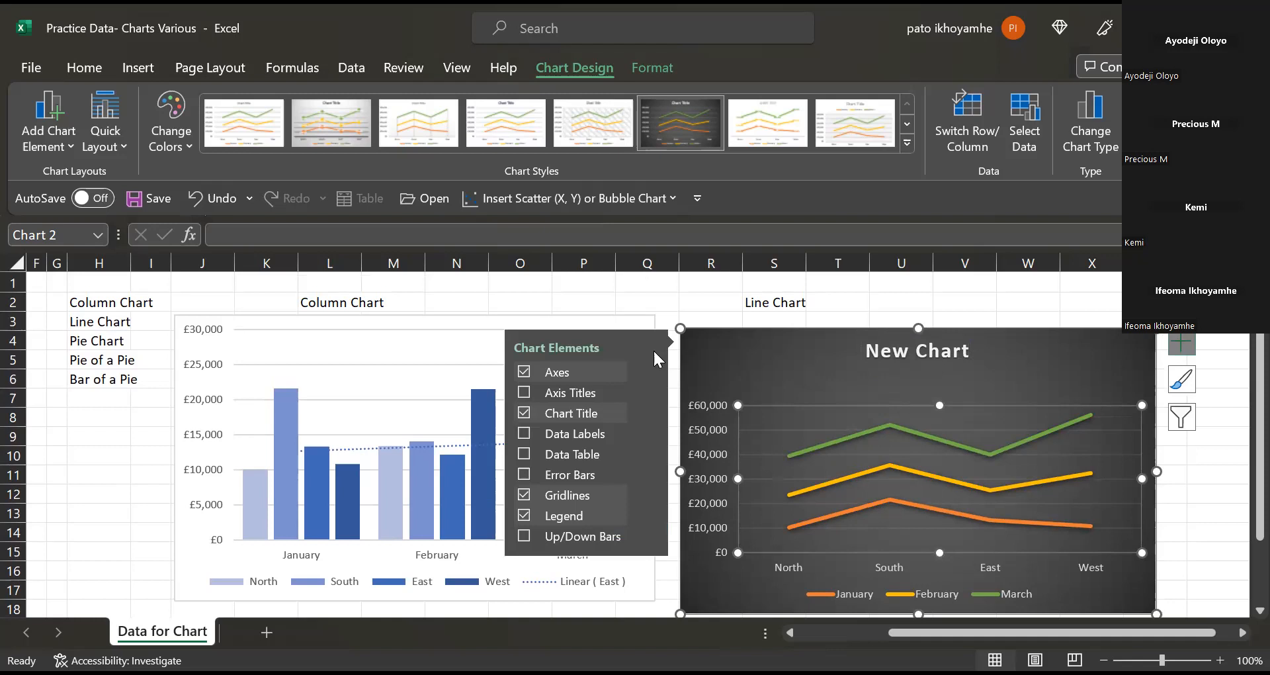
{"action": "left_click", "coordinate": [570, 389]}
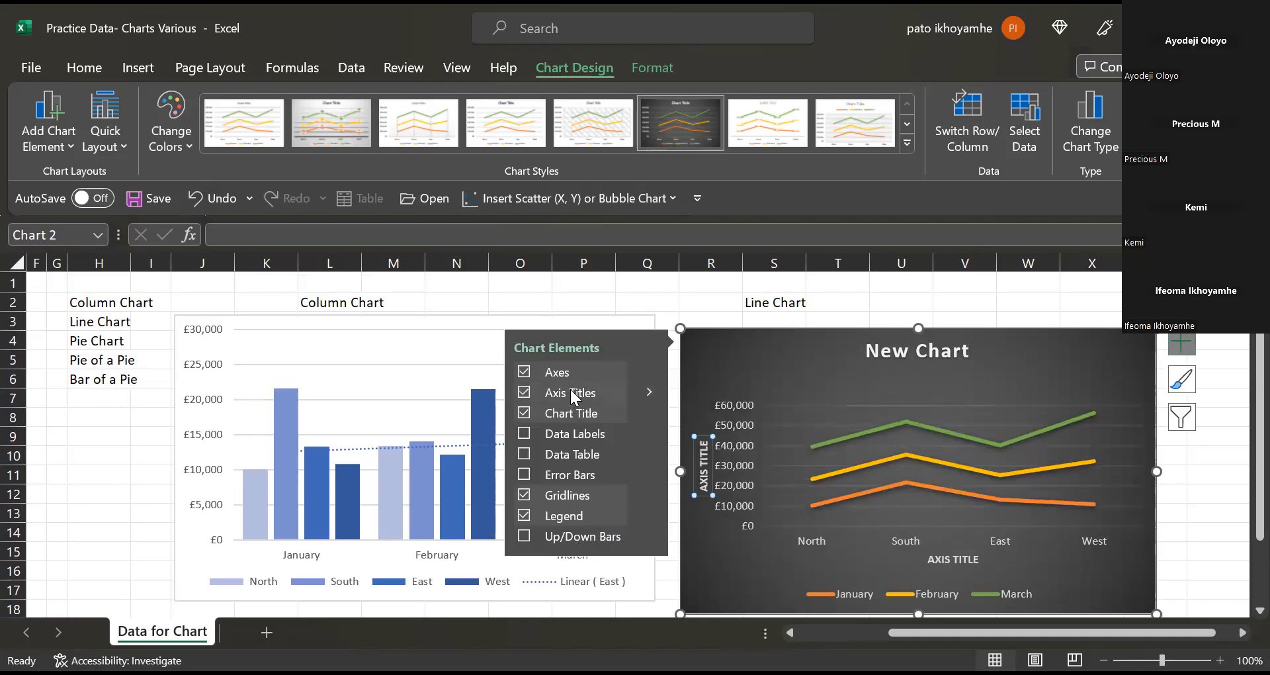
{"action": "left_click", "coordinate": [704, 474]}
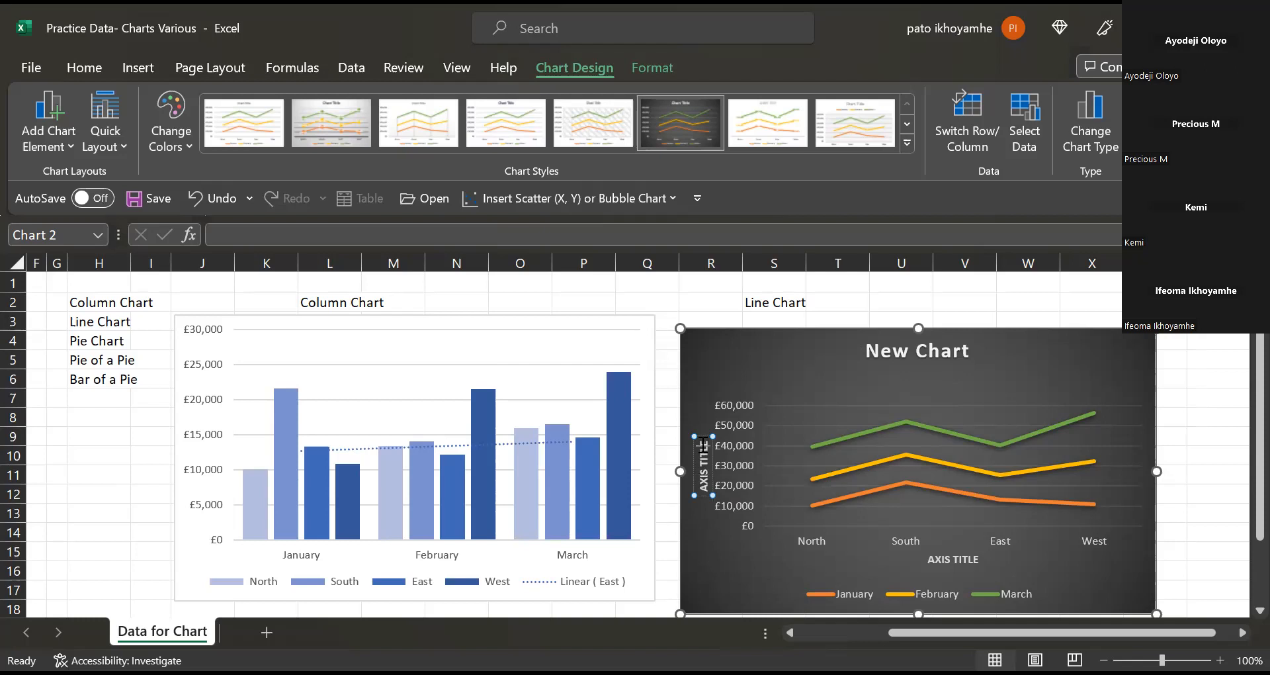
{"action": "key", "text": "BackSpace"}
{"action": "key", "text": "BackSpace"}
{"action": "key", "text": "BackSpace"}
{"action": "key", "text": "BackSpace"}
{"action": "key", "text": "BackSpace"}
{"action": "key", "text": "BackSpace"}
{"action": "key", "text": "BackSpace"}
{"action": "key", "text": "BackSpace"}
{"action": "key", "text": "BackSpace"}
{"action": "key", "text": "BackSpace"}
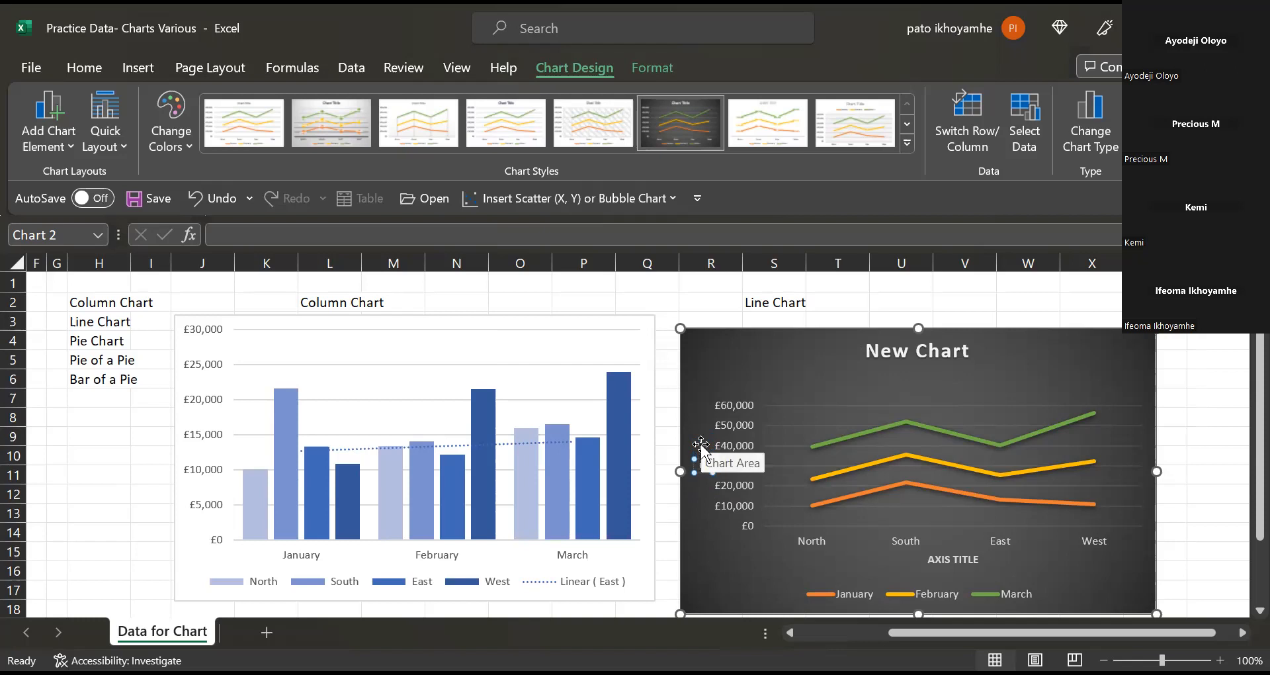
{"action": "type", "text": "SALES"}
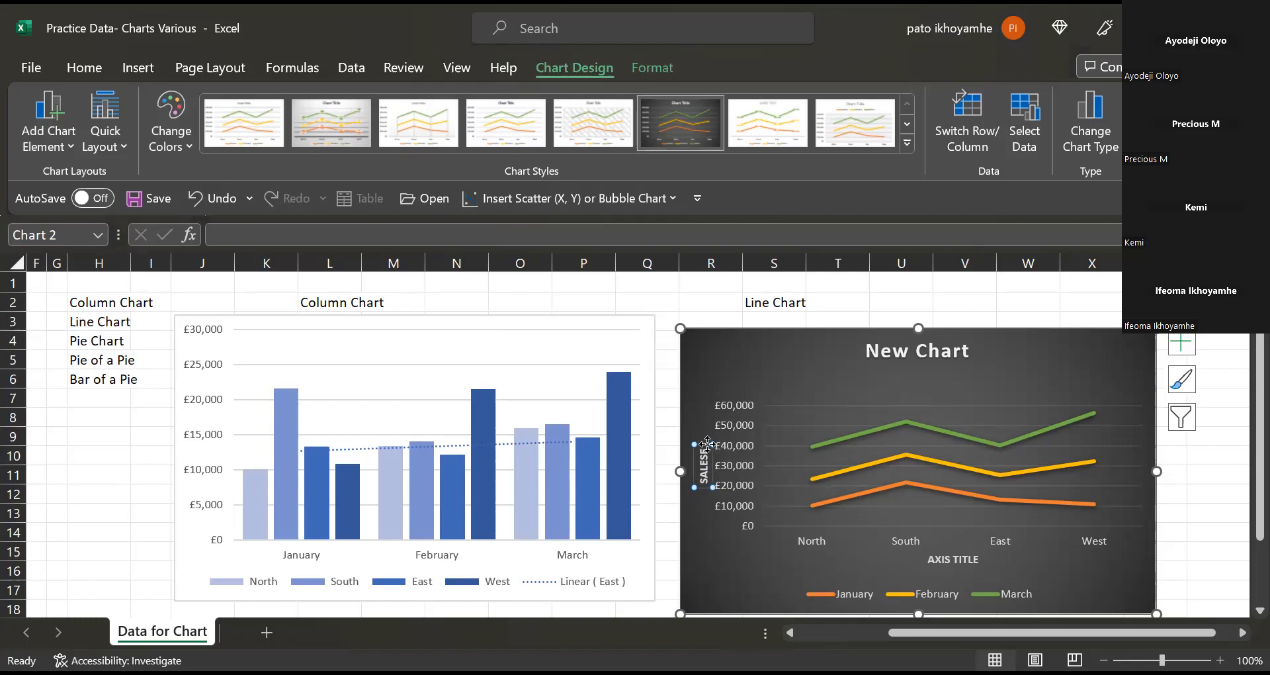
Restore the accidentally deleted vertical axis title and correct it to read SALES.
{"action": "key", "text": "Delete"}
{"action": "left_click", "coordinate": [708, 447]}
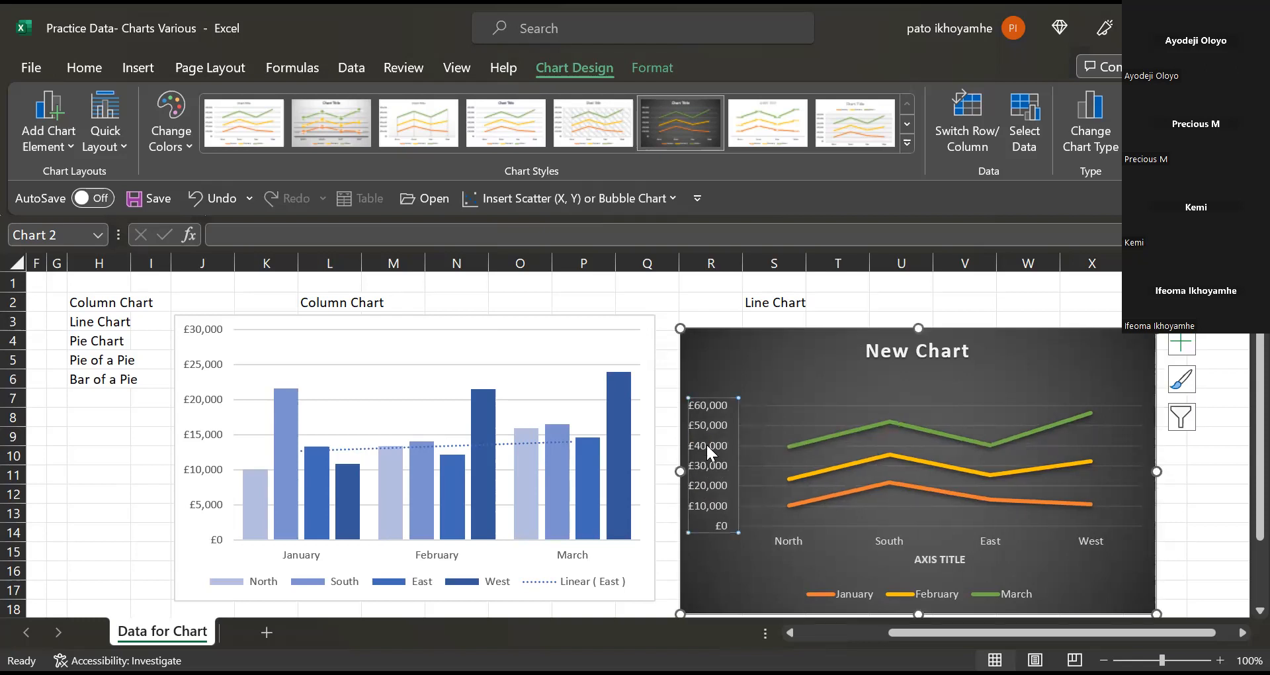
{"action": "left_click", "coordinate": [195, 198]}
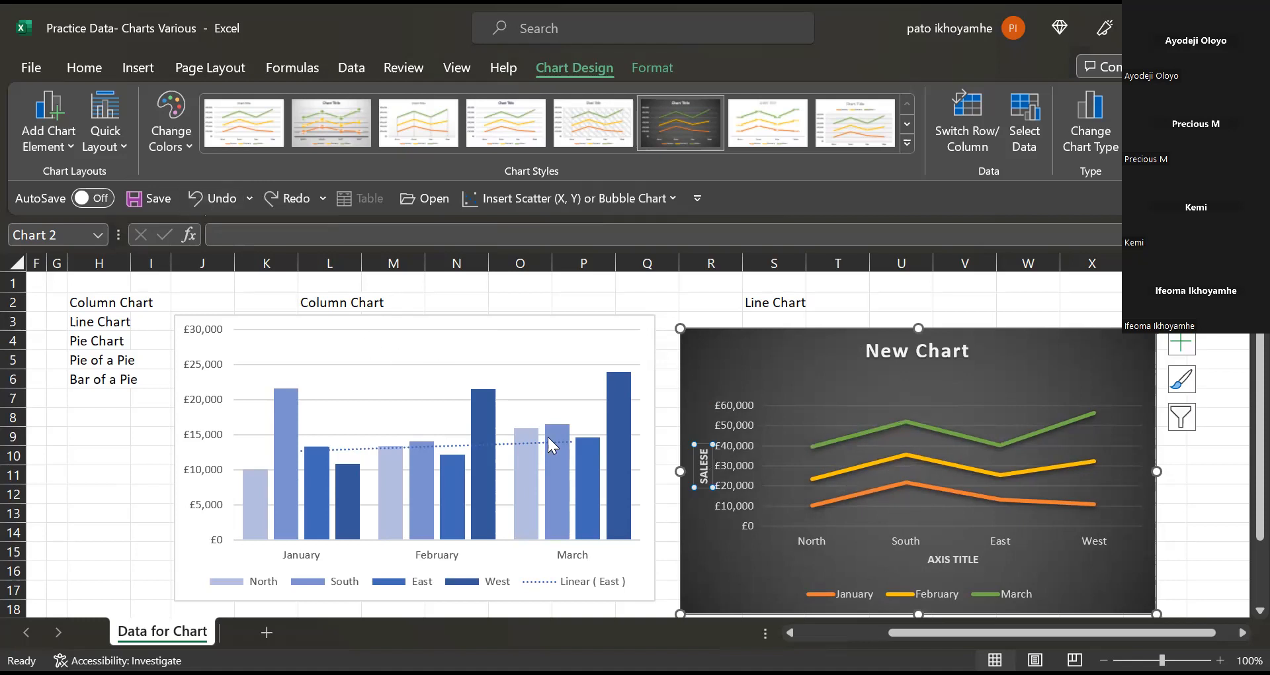
{"action": "left_click", "coordinate": [706, 457]}
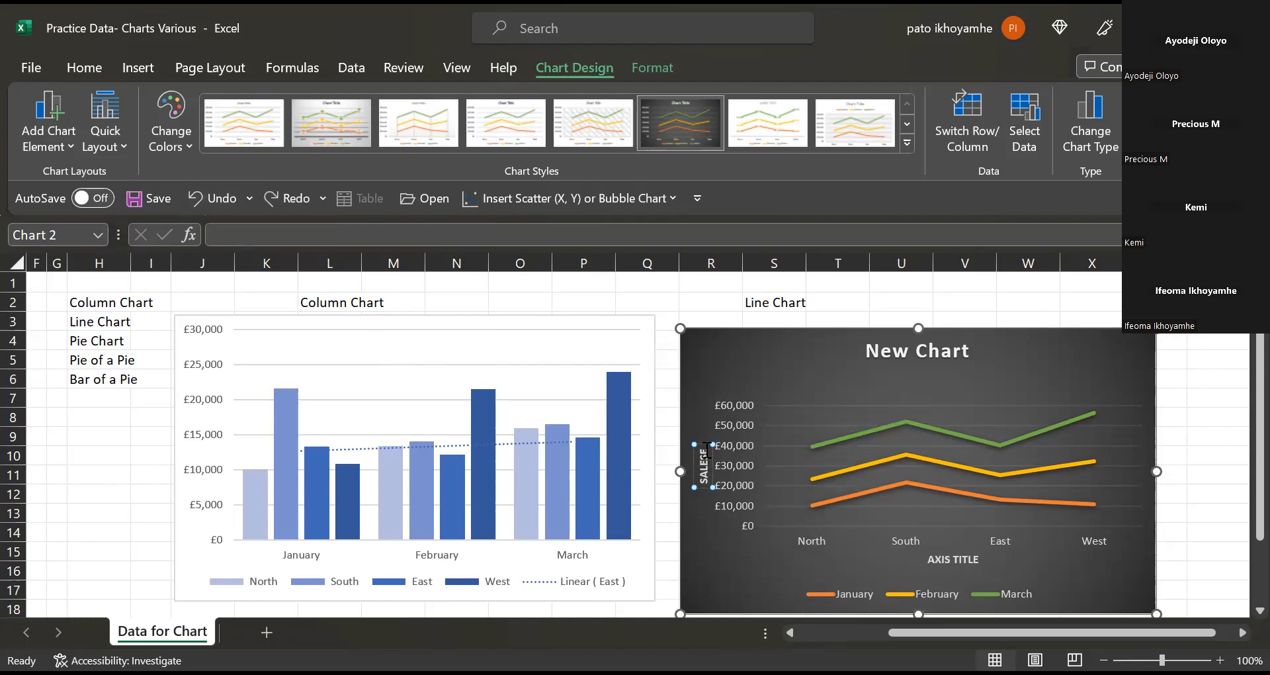
{"action": "key", "text": "BackSpace"}
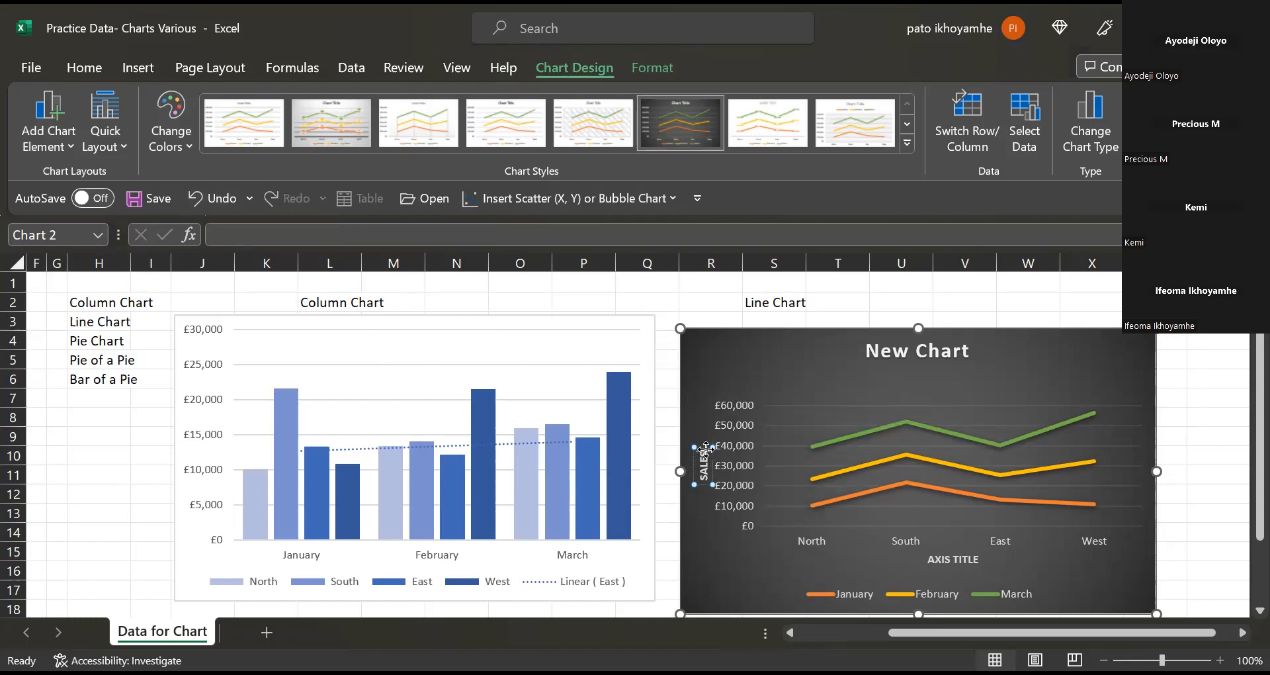
Replace the horizontal axis title placeholder with the word Region.
{"action": "double_click", "coordinate": [947, 557]}
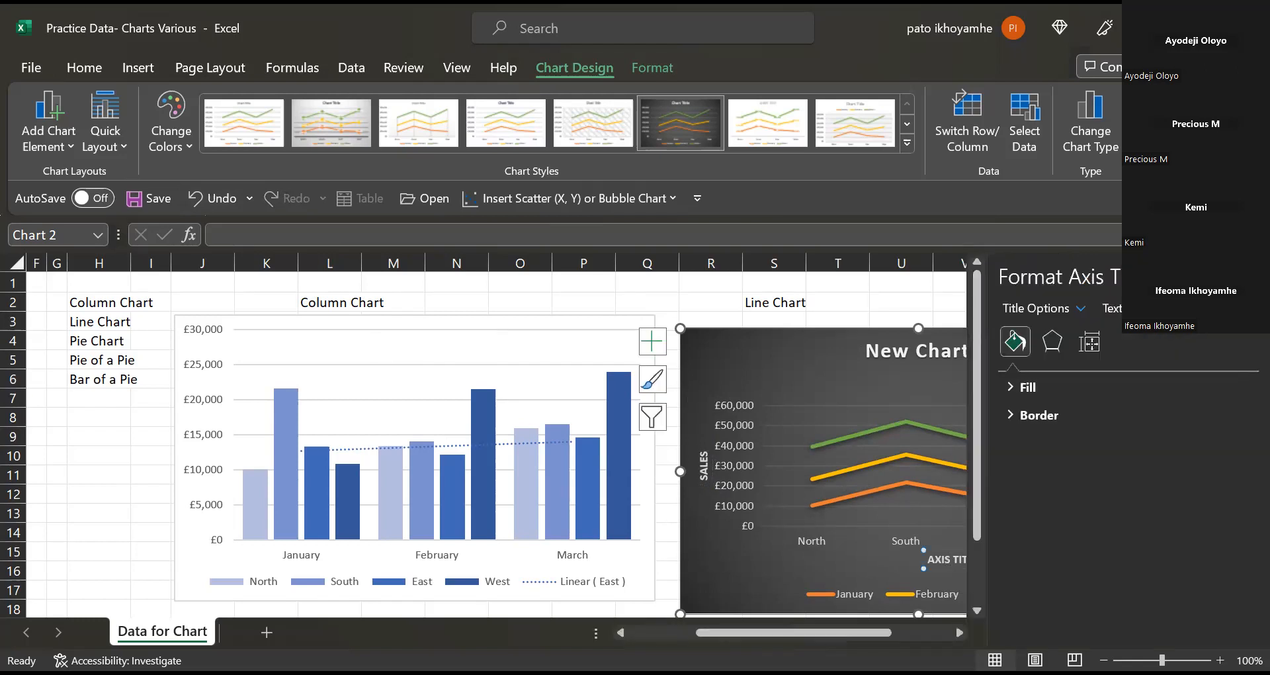
{"action": "key", "text": "ctrl+space"}
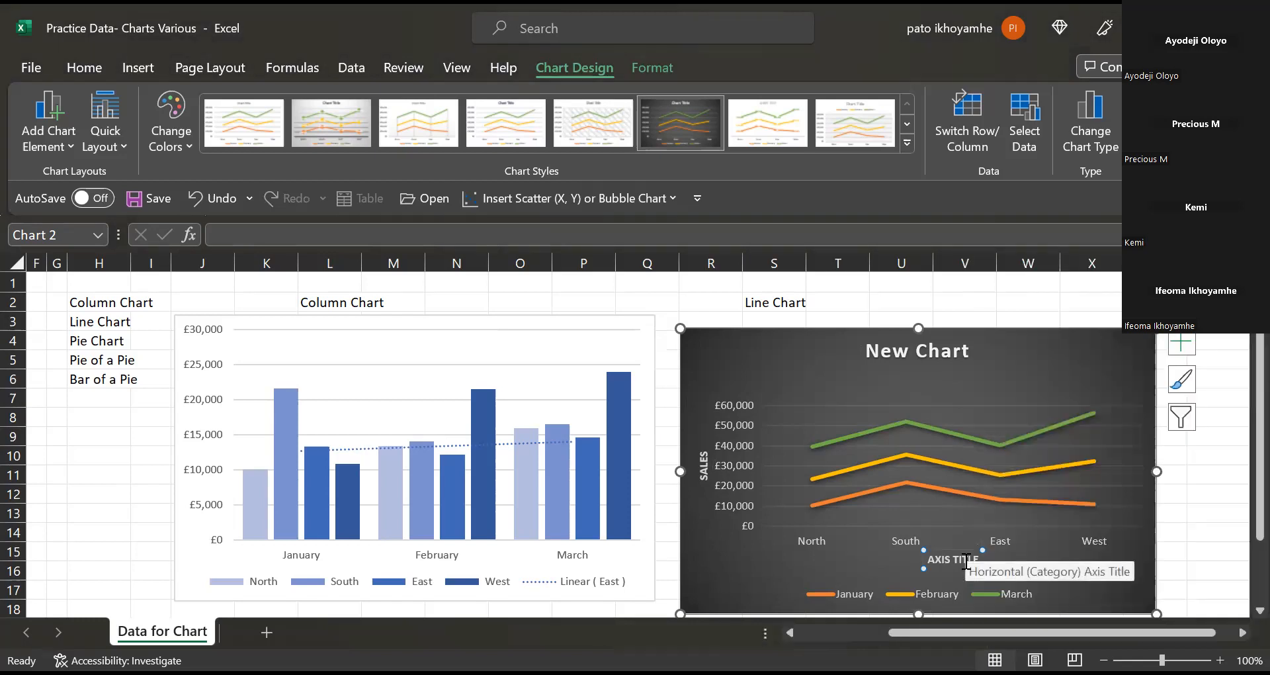
{"action": "type", "text": "r"}
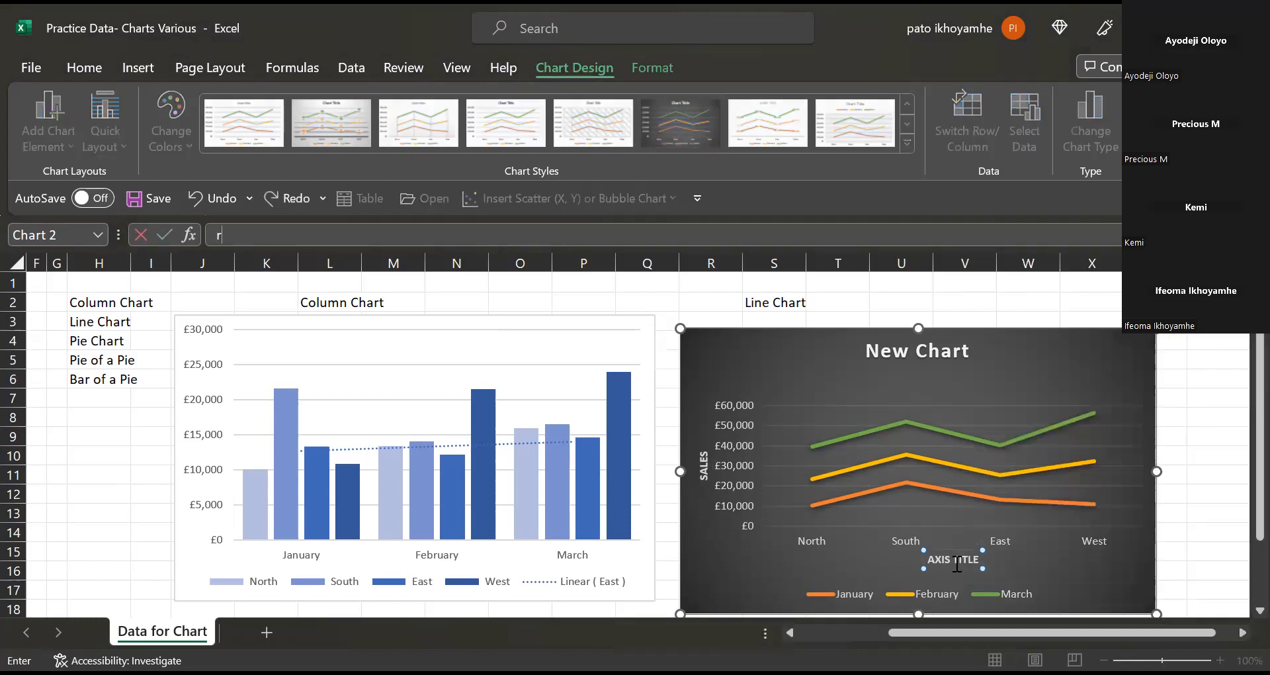
{"action": "left_click", "coordinate": [956, 557]}
{"action": "type", "text": "egio"}
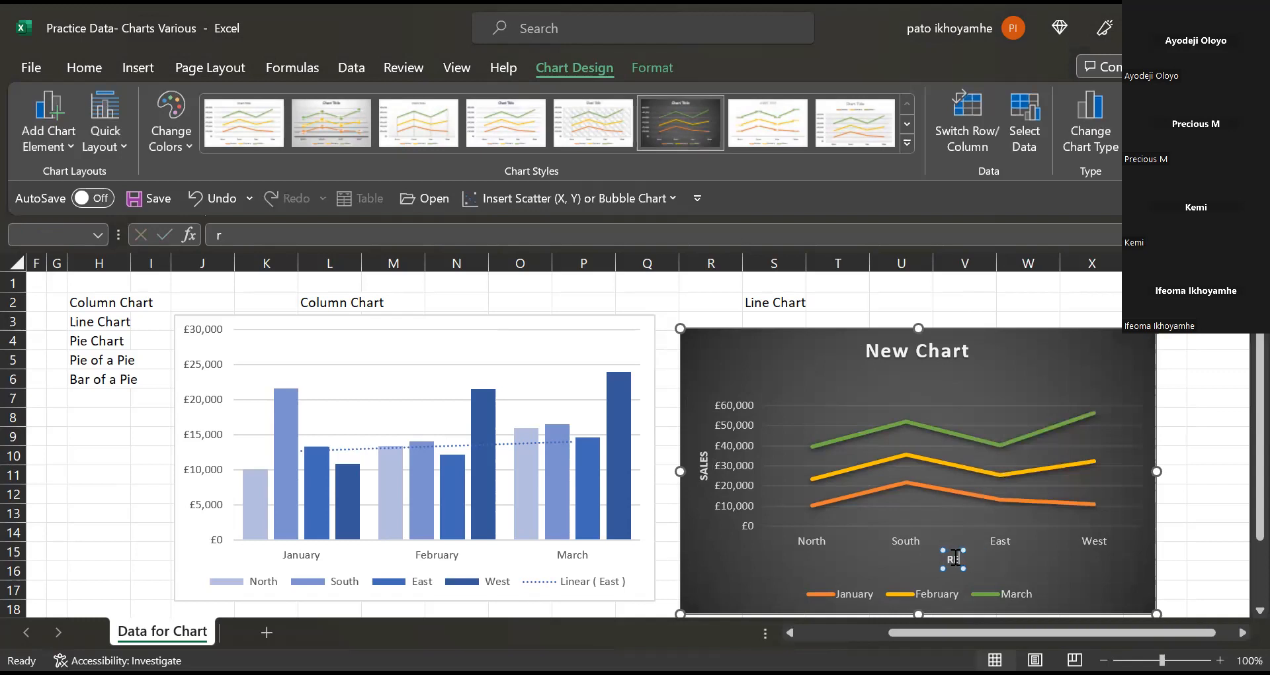
{"action": "type", "text": "n/Area"}
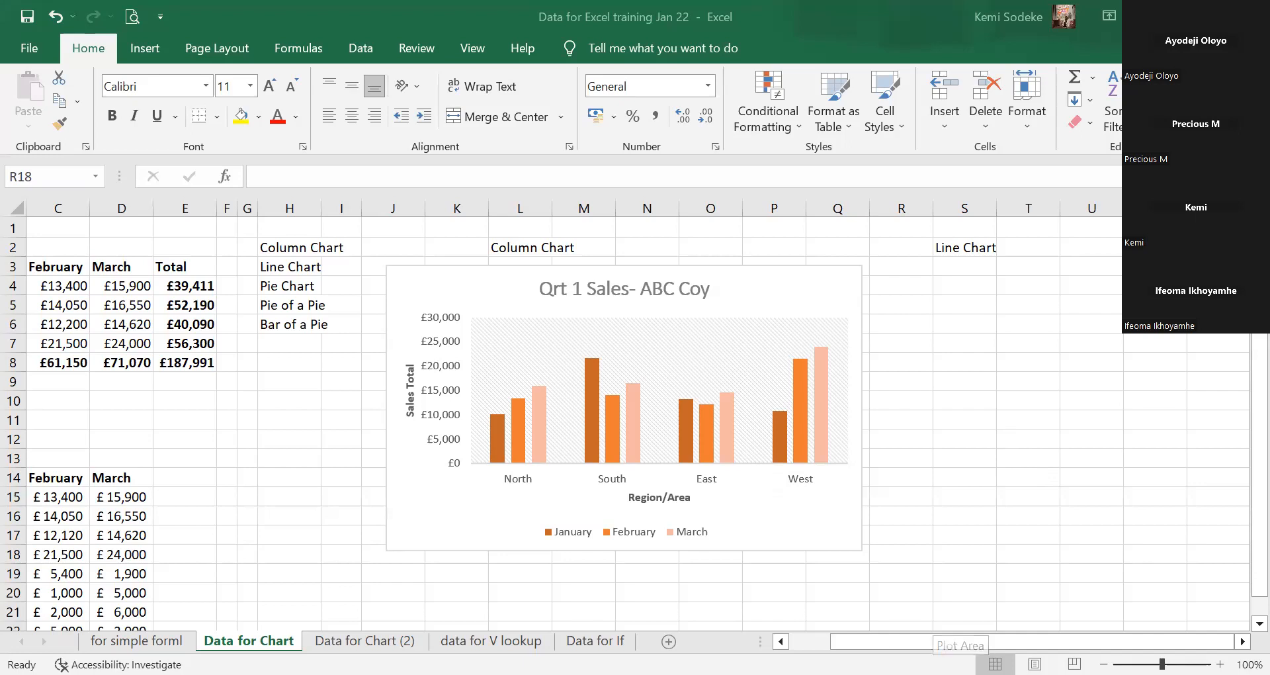
Label cell K20 'Pie Chart' and select the North-to-West January figures in A14:B18.
{"action": "left_click", "coordinate": [797, 641]}
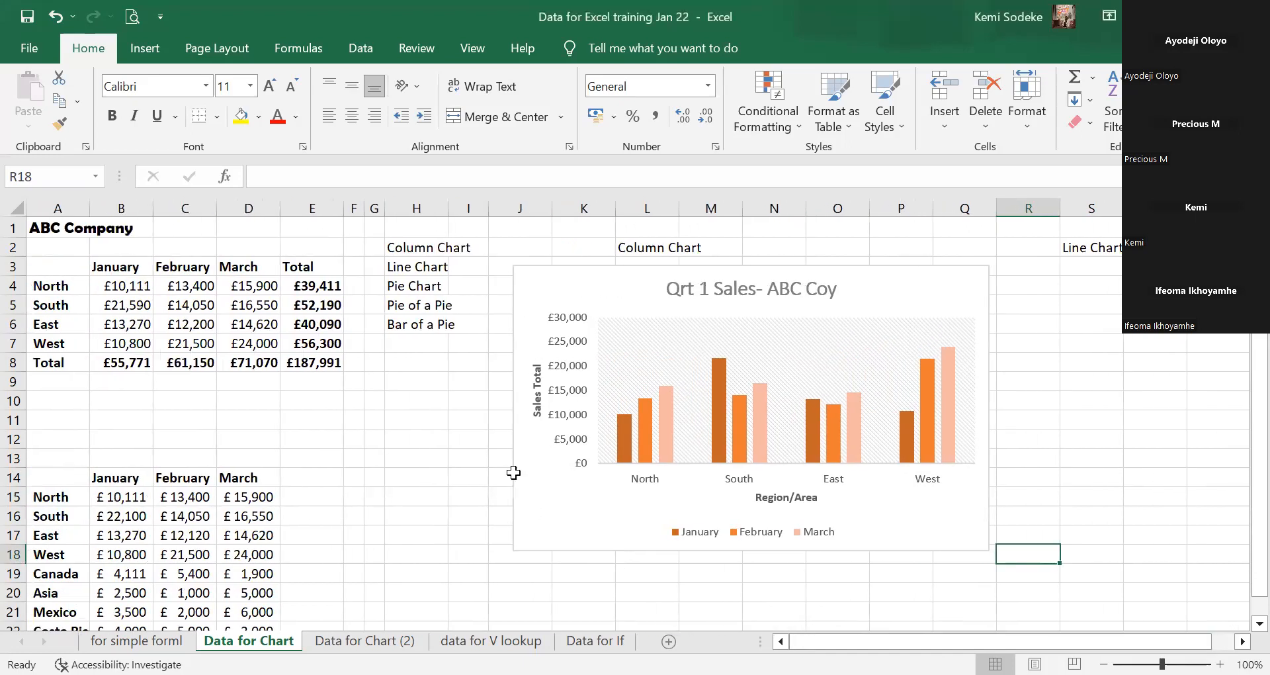
{"action": "scroll", "coordinate": [513, 472], "scroll_direction": "down", "scroll_amount": 2}
{"action": "scroll", "coordinate": [409, 466], "scroll_direction": "up", "scroll_amount": 2}
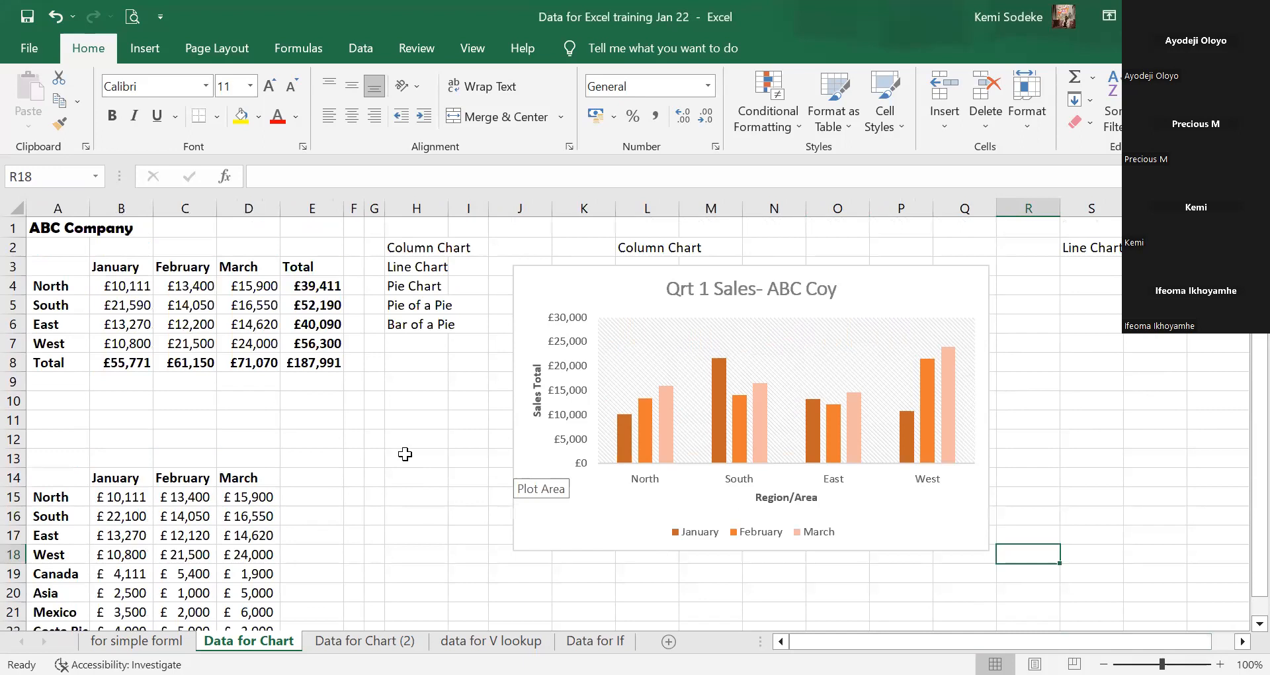
{"action": "scroll", "coordinate": [572, 418], "scroll_direction": "down", "scroll_amount": 4}
{"action": "scroll", "coordinate": [572, 418], "scroll_direction": "up", "scroll_amount": 2}
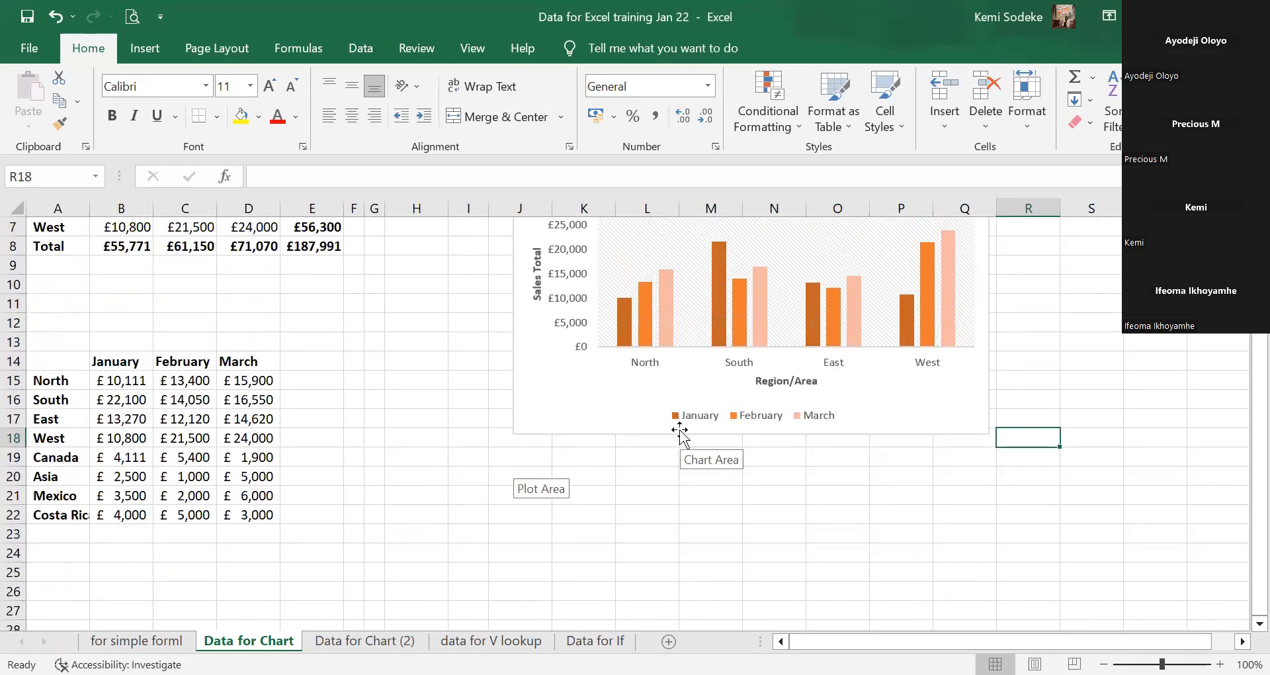
{"action": "scroll", "coordinate": [827, 398], "scroll_direction": "down", "scroll_amount": 1}
{"action": "scroll", "coordinate": [827, 398], "scroll_direction": "up", "scroll_amount": 3}
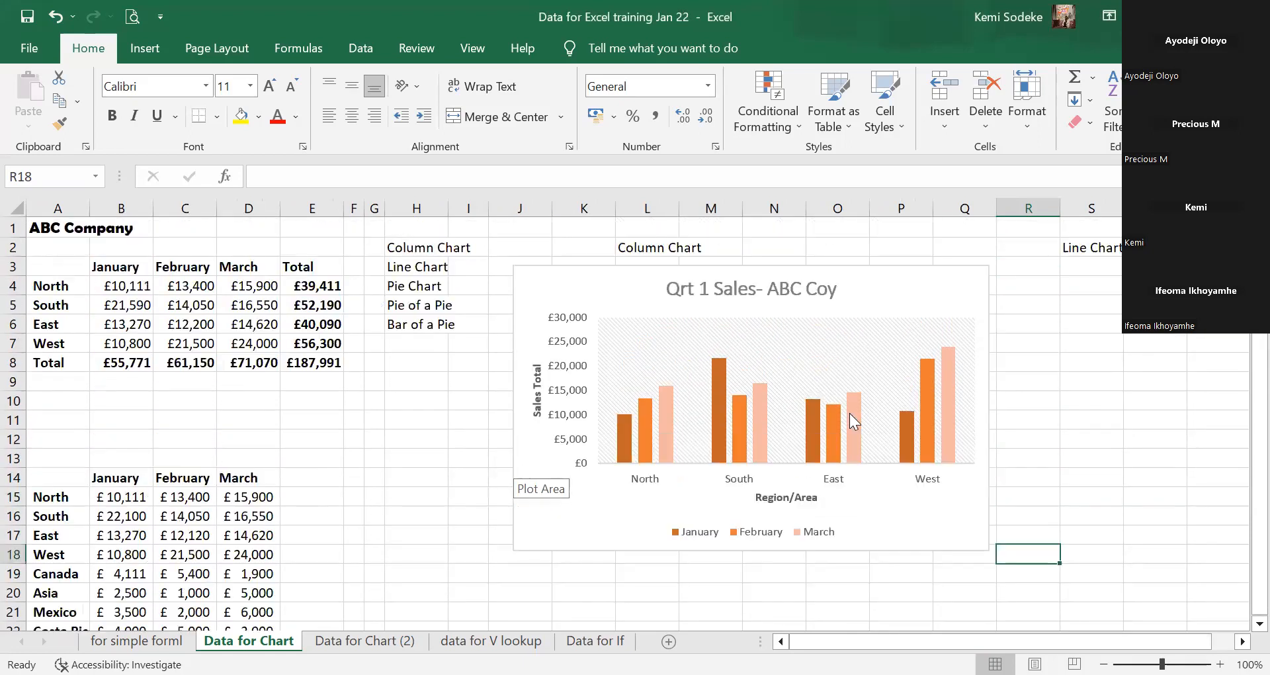
{"action": "scroll", "coordinate": [1052, 474], "scroll_direction": "down", "scroll_amount": 3}
{"action": "scroll", "coordinate": [778, 472], "scroll_direction": "up", "scroll_amount": 3}
{"action": "scroll", "coordinate": [768, 503], "scroll_direction": "down", "scroll_amount": 3}
{"action": "left_click", "coordinate": [560, 422]}
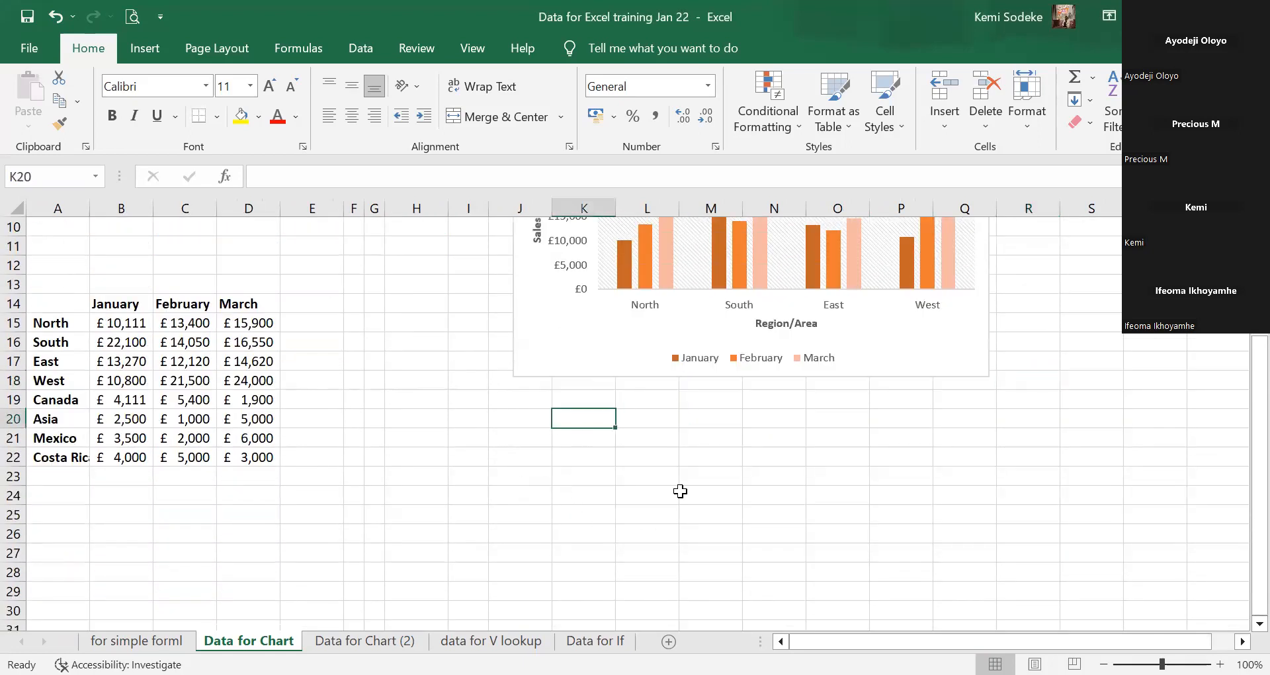
{"action": "type", "text": "Pie Chart"}
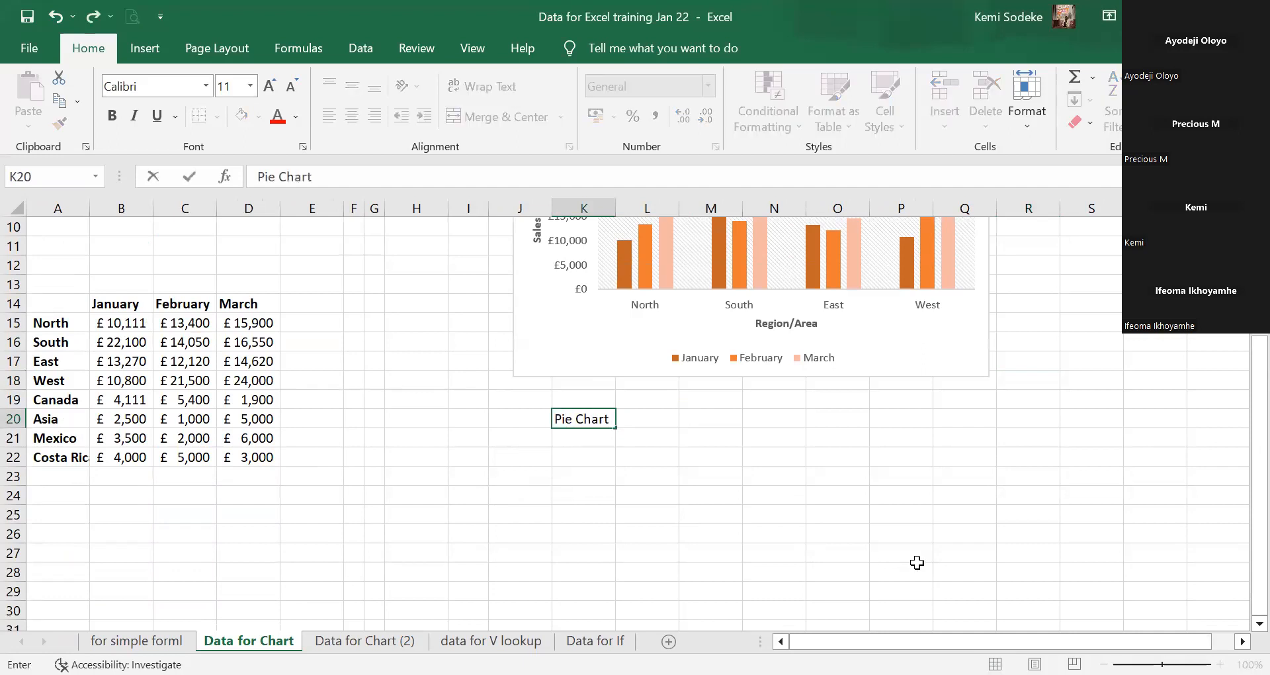
{"action": "left_click", "coordinate": [791, 477]}
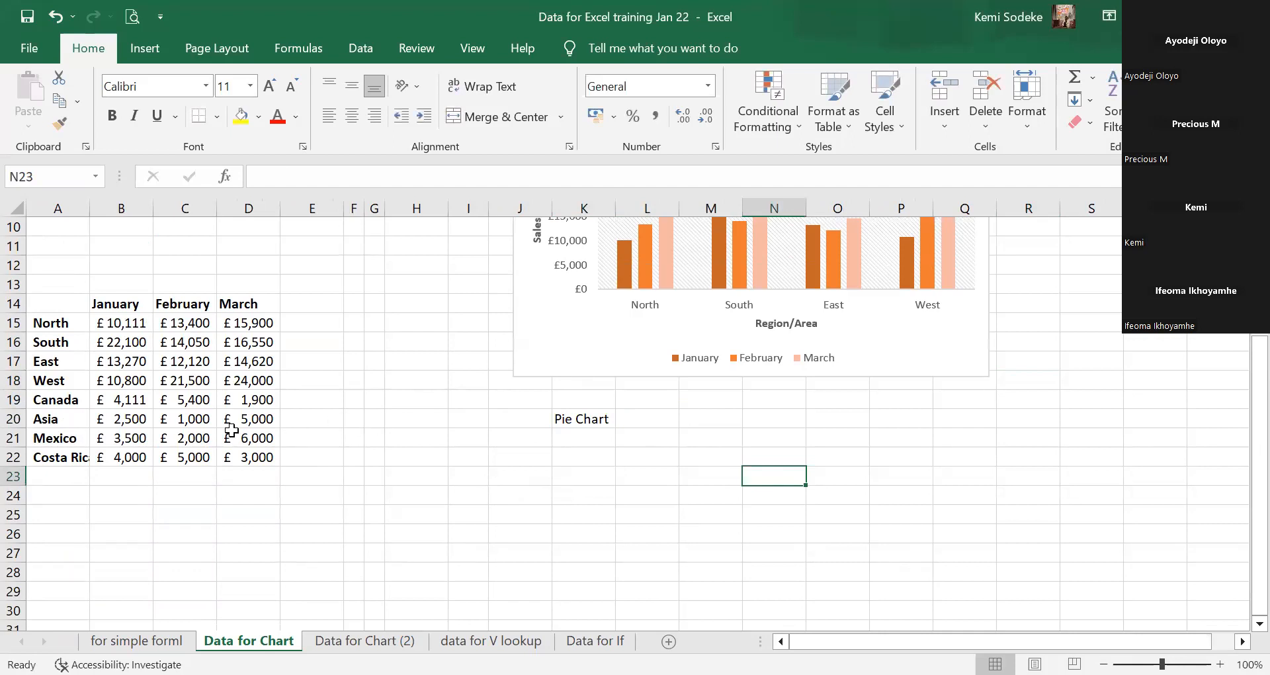
{"action": "left_click", "coordinate": [588, 421]}
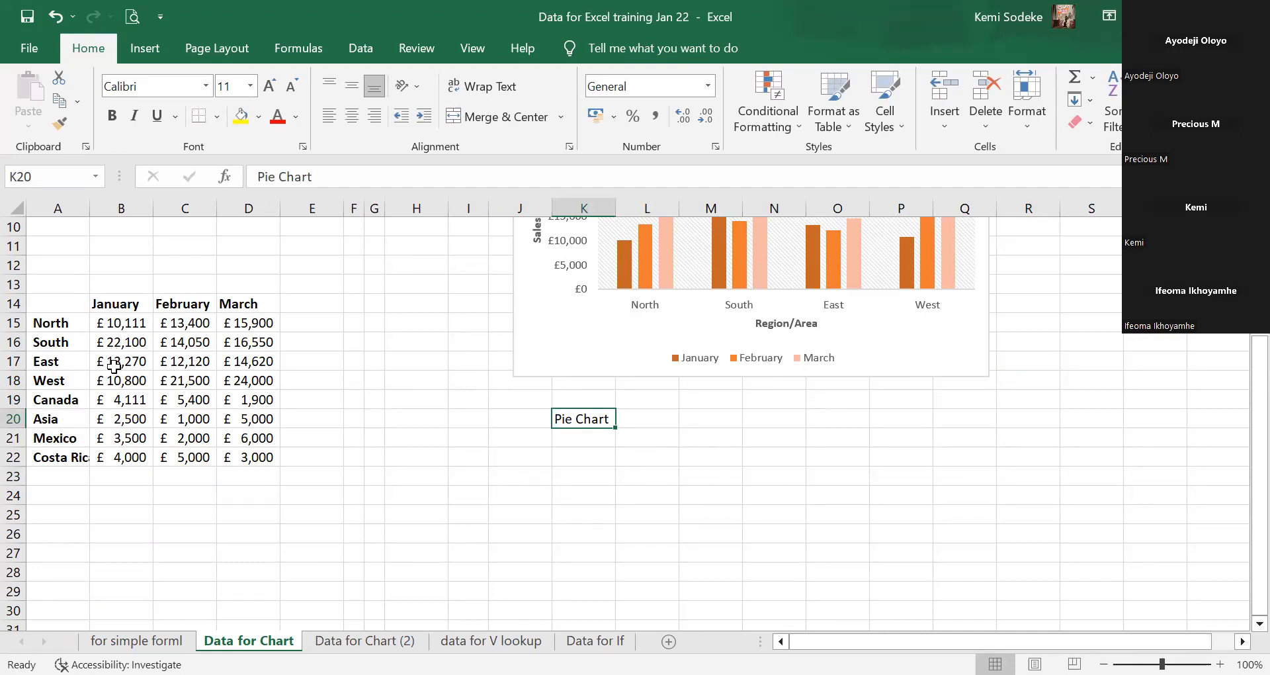
{"action": "left_click_drag", "start_coordinate": [51, 307], "coordinate": [140, 380]}
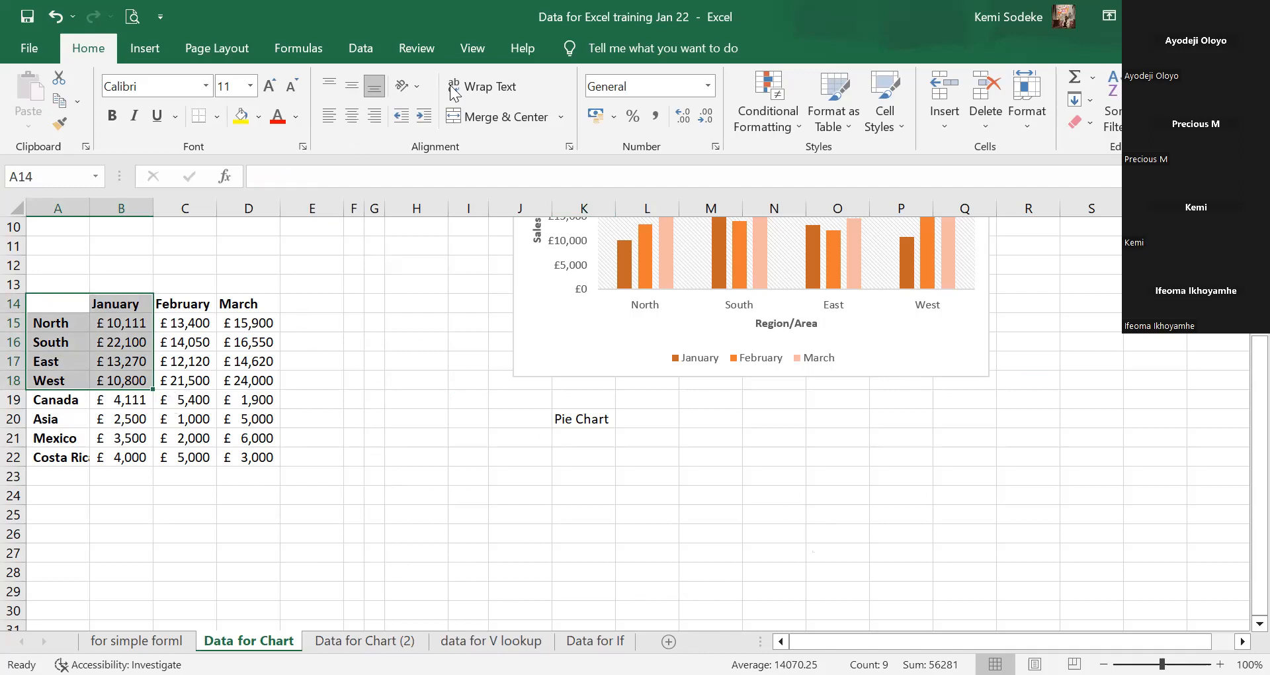
Insert the recommended pie chart of January sales and place it below the Pie Chart label.
{"action": "left_click", "coordinate": [146, 47]}
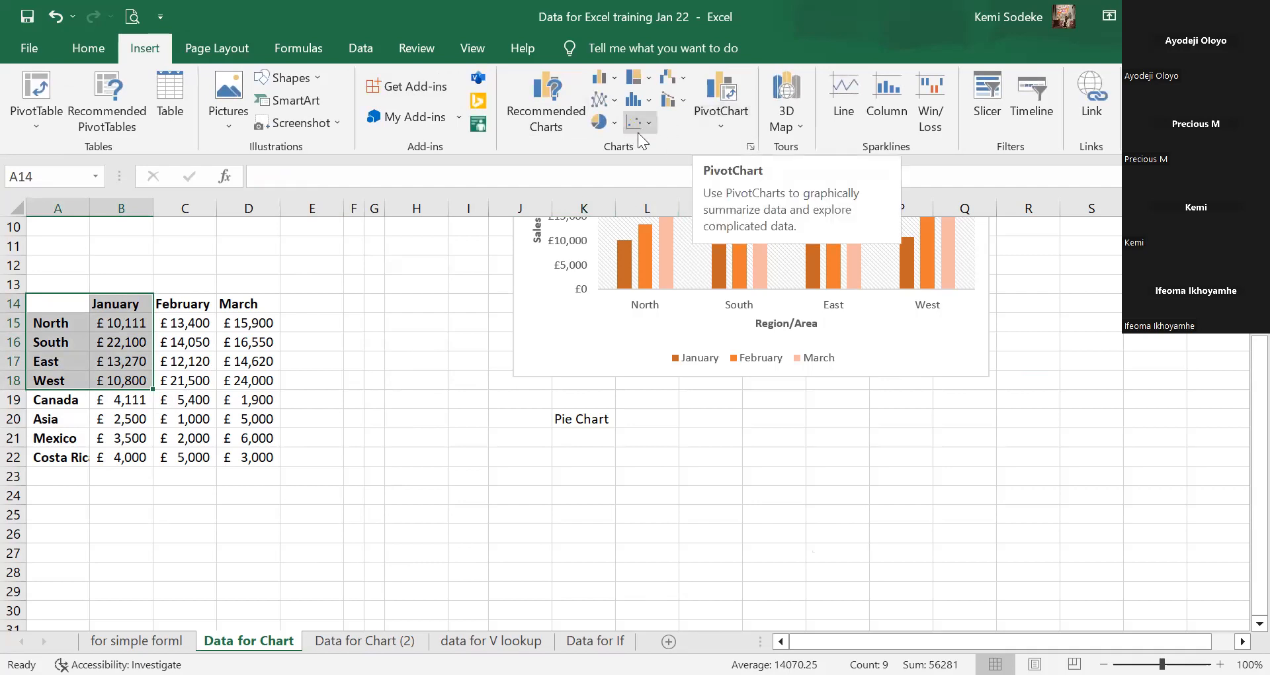
{"action": "left_click", "coordinate": [751, 149]}
{"action": "left_click", "coordinate": [428, 260]}
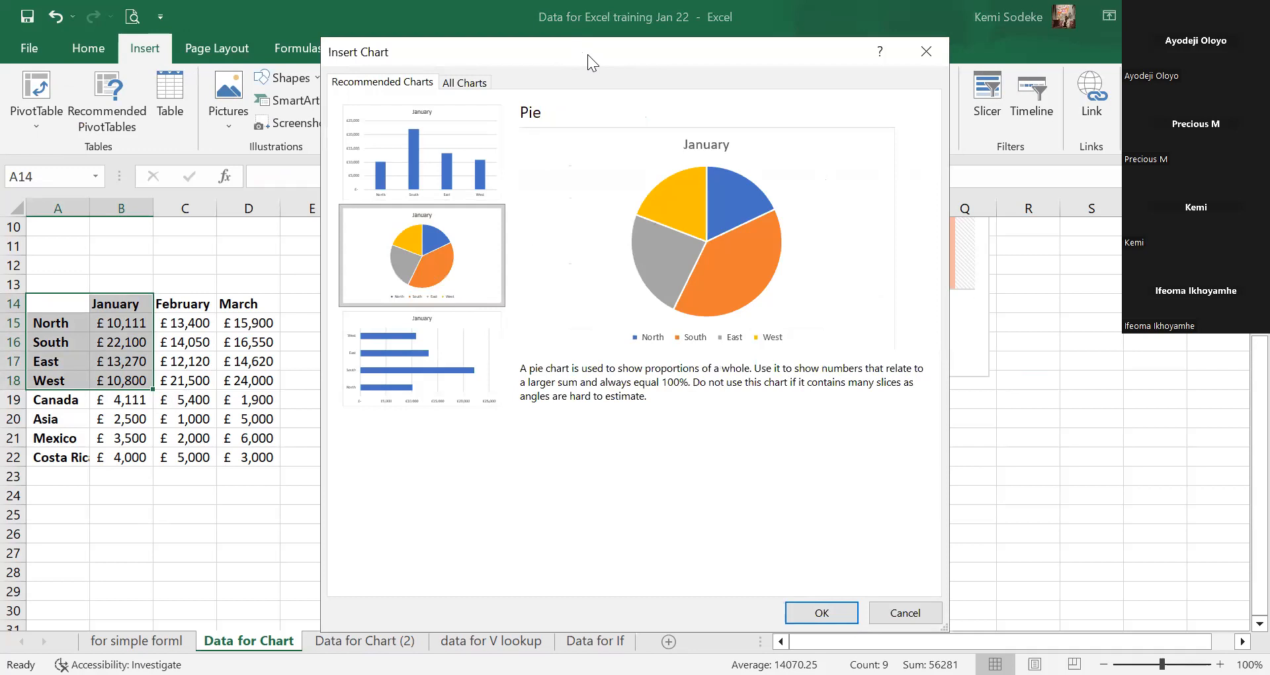
{"action": "left_click_drag", "start_coordinate": [586, 48], "coordinate": [546, 12]}
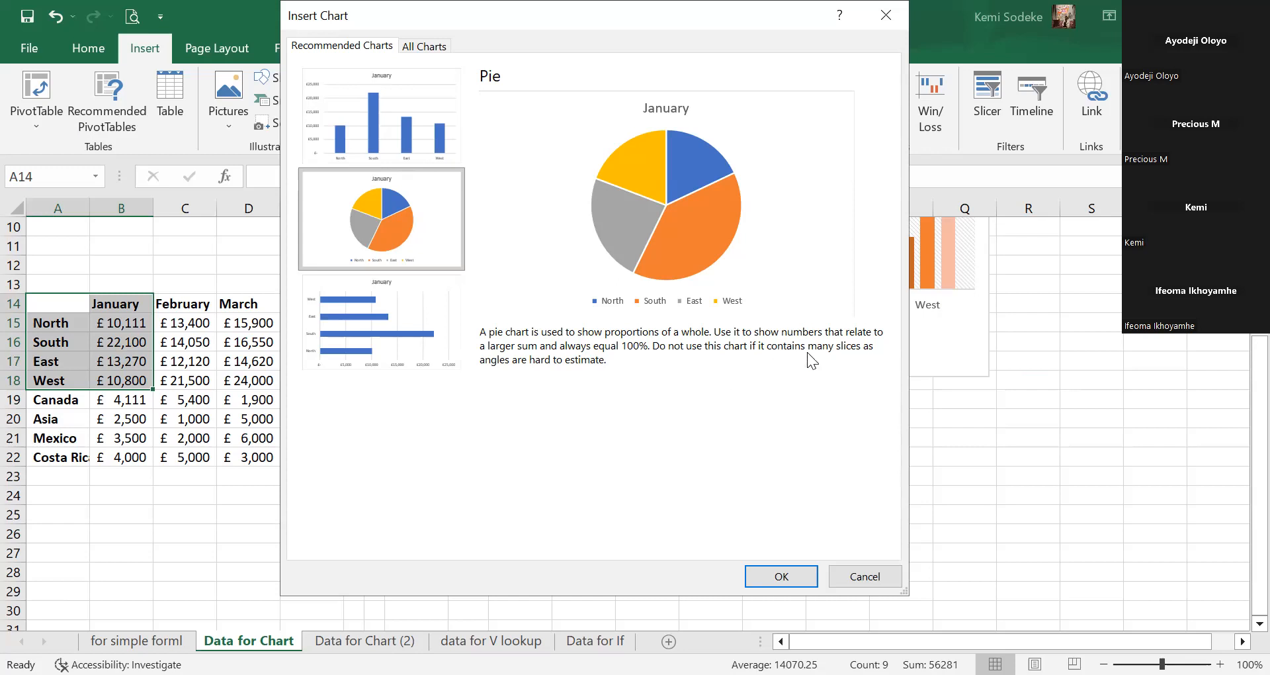
{"action": "left_click", "coordinate": [780, 576]}
{"action": "left_click_drag", "start_coordinate": [700, 312], "coordinate": [789, 416]}
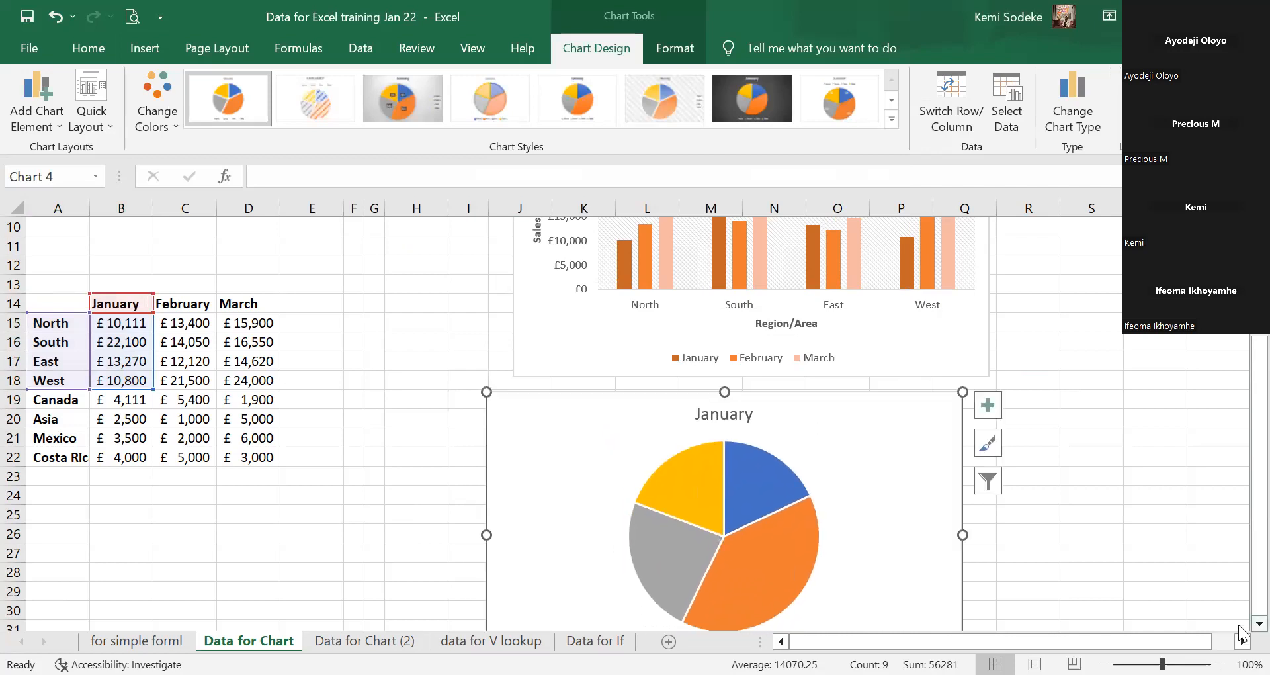
Preview several pie styles and apply the white style labelling slices with region and percentage.
{"action": "scroll", "coordinate": [1241, 634], "scroll_direction": "down", "scroll_amount": 2}
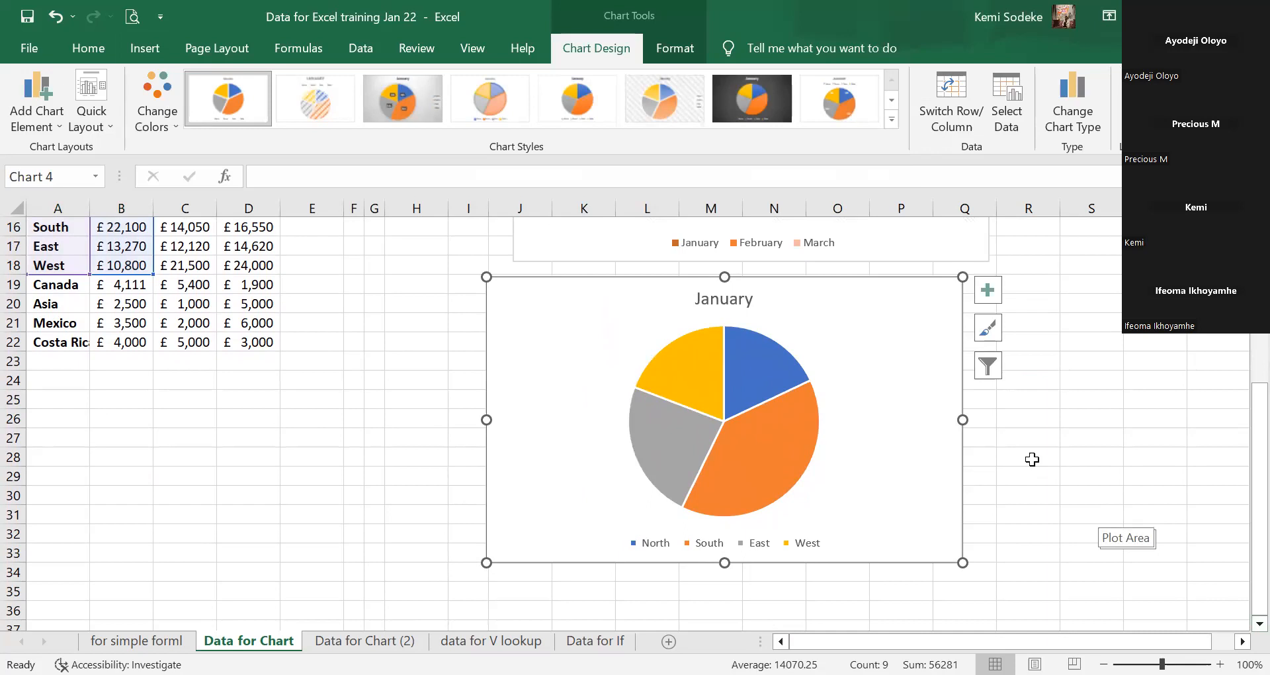
{"action": "scroll", "coordinate": [1058, 465], "scroll_direction": "up", "scroll_amount": 1}
{"action": "left_click", "coordinate": [753, 443]}
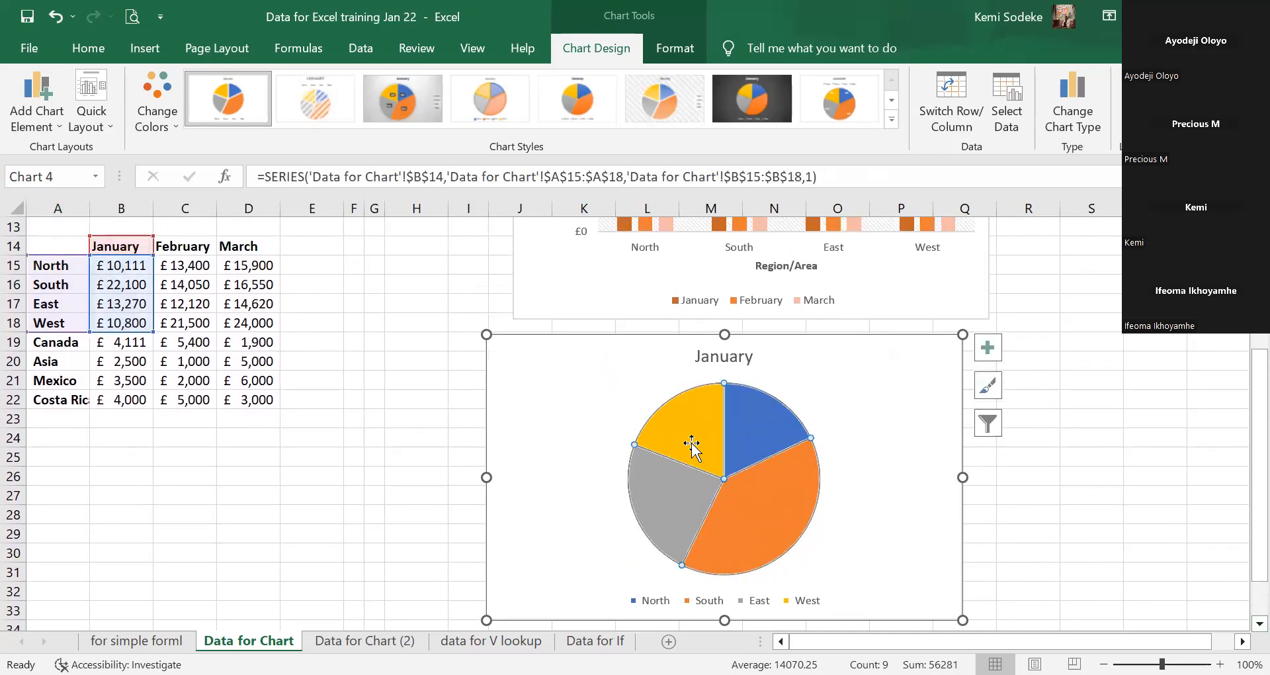
{"action": "left_click", "coordinate": [892, 100]}
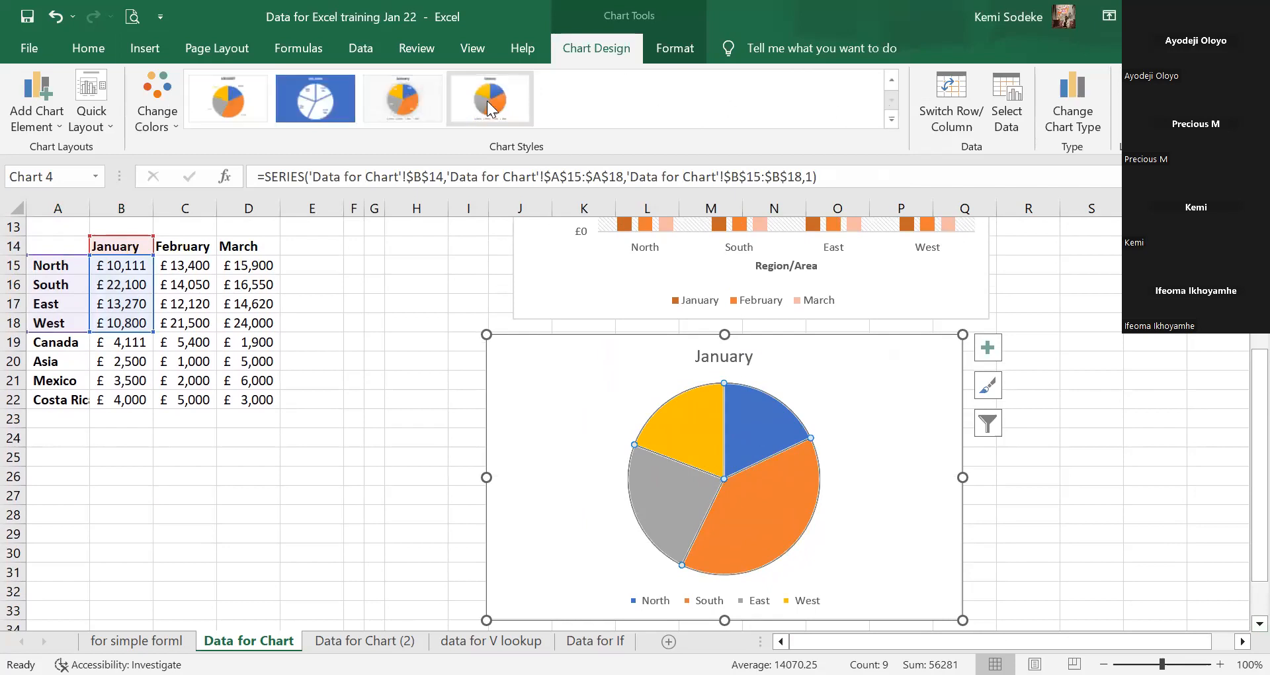
{"action": "left_click", "coordinate": [410, 93]}
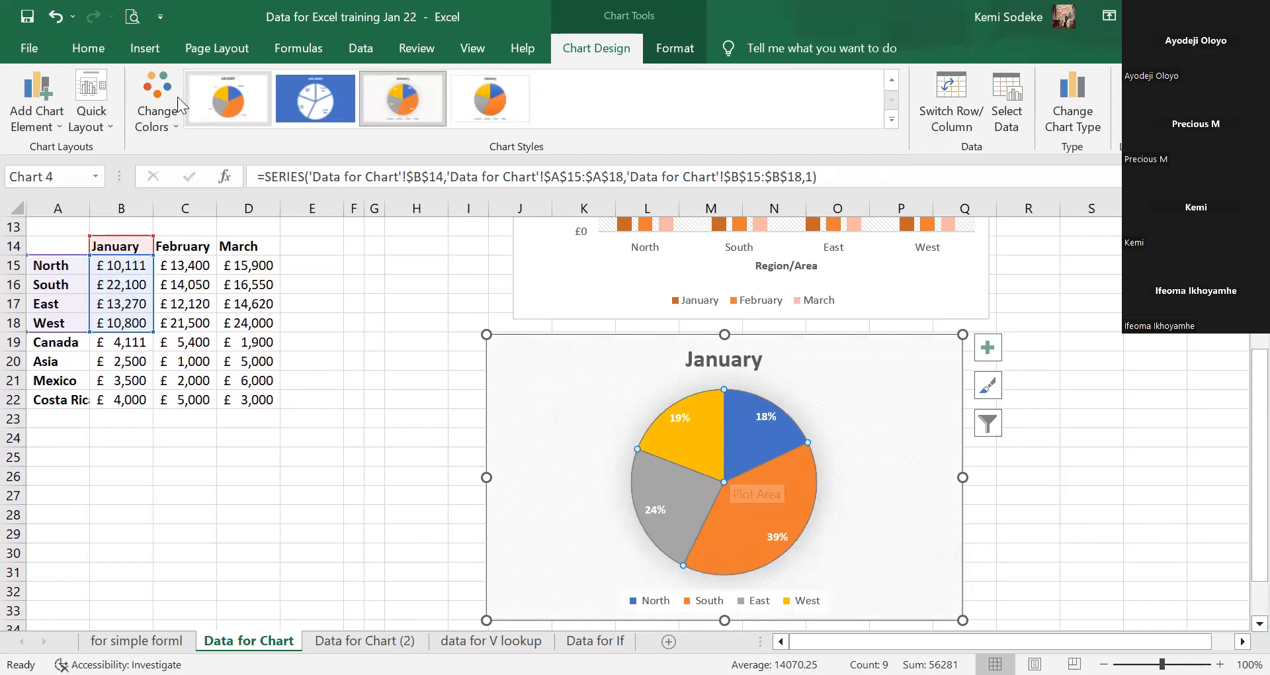
{"action": "left_click", "coordinate": [312, 106]}
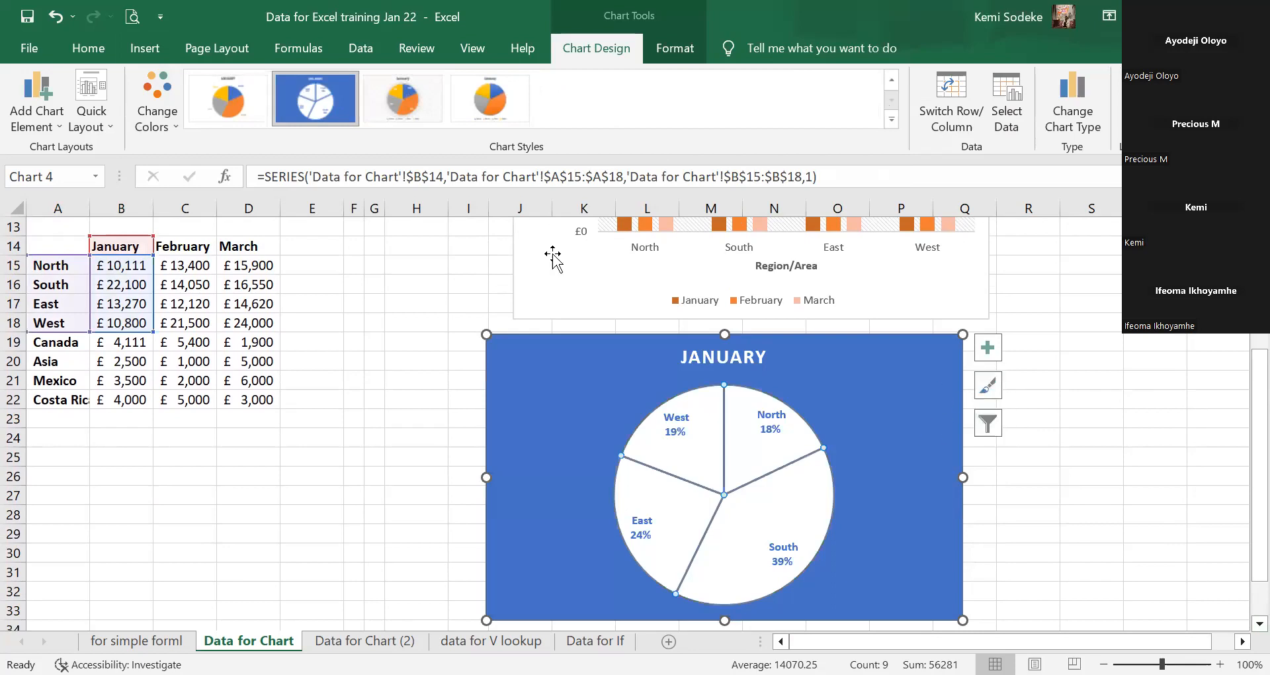
{"action": "left_click", "coordinate": [892, 79]}
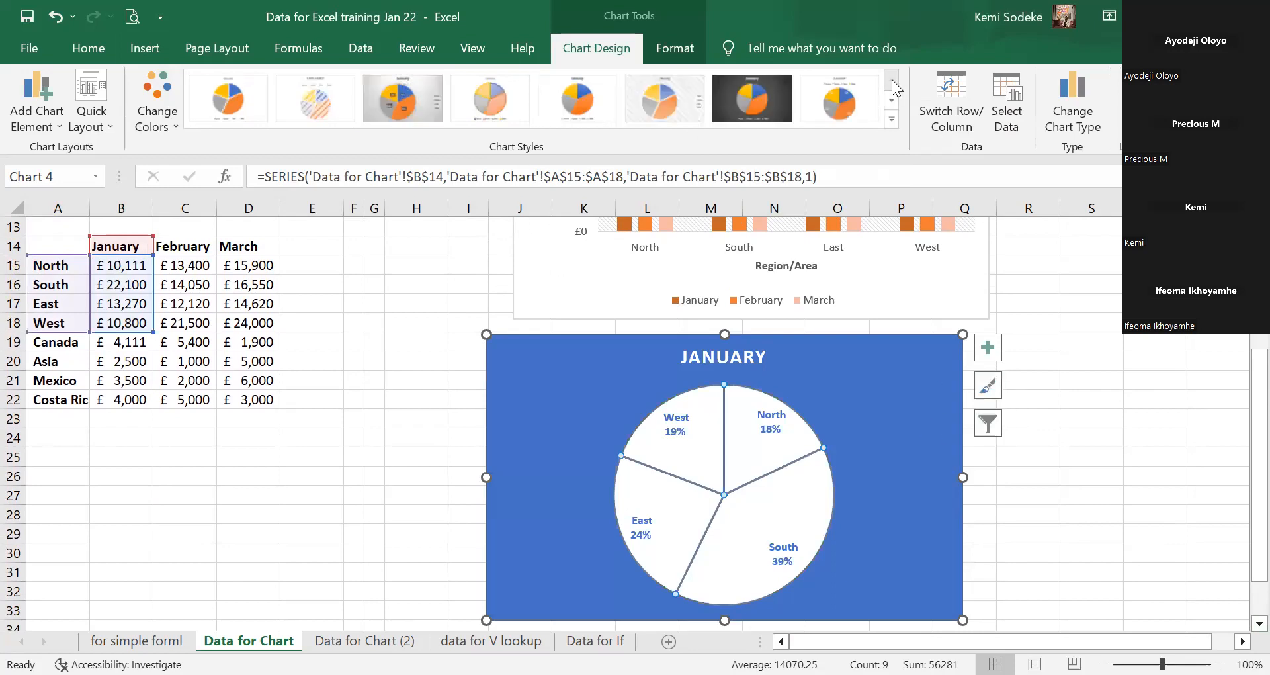
{"action": "left_click", "coordinate": [311, 104]}
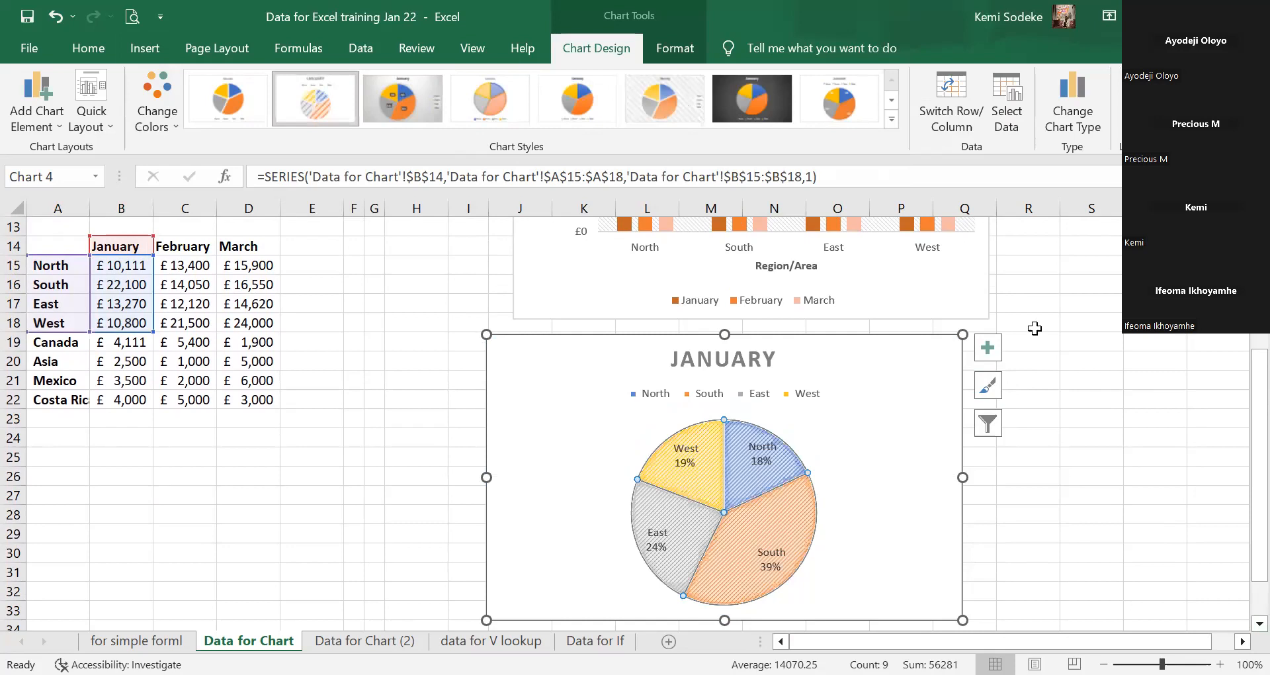
{"action": "left_click", "coordinate": [755, 96]}
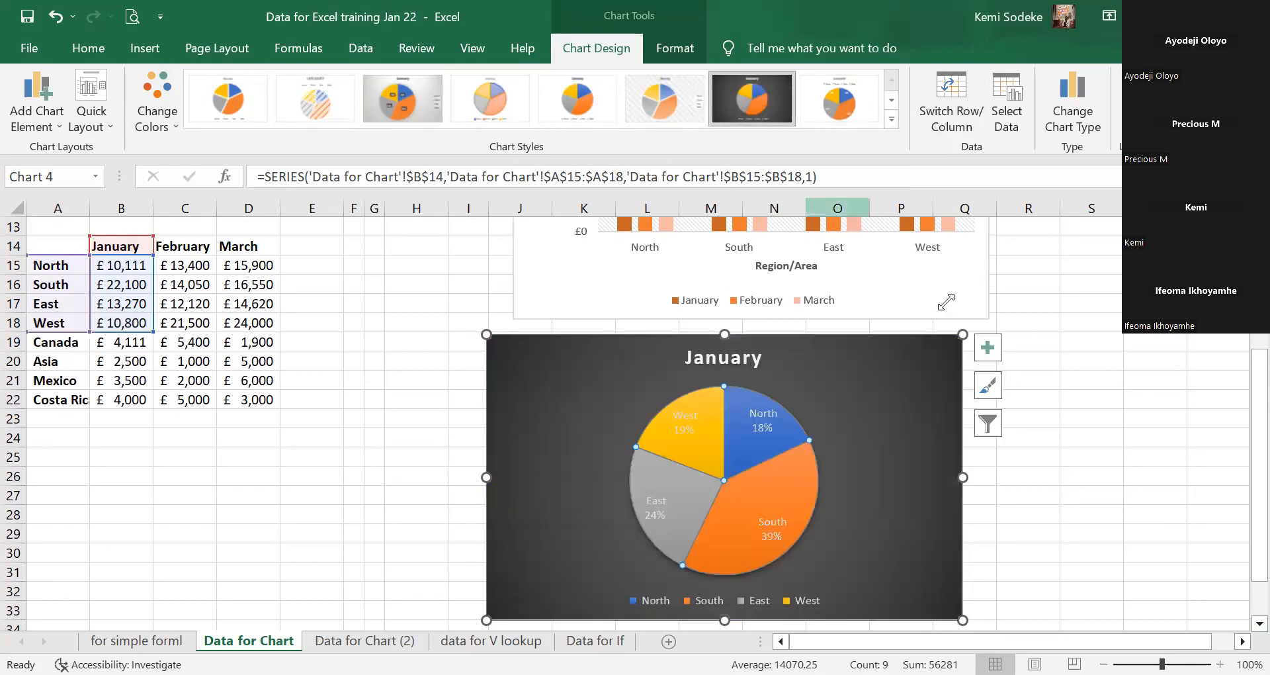
{"action": "left_click", "coordinate": [892, 100]}
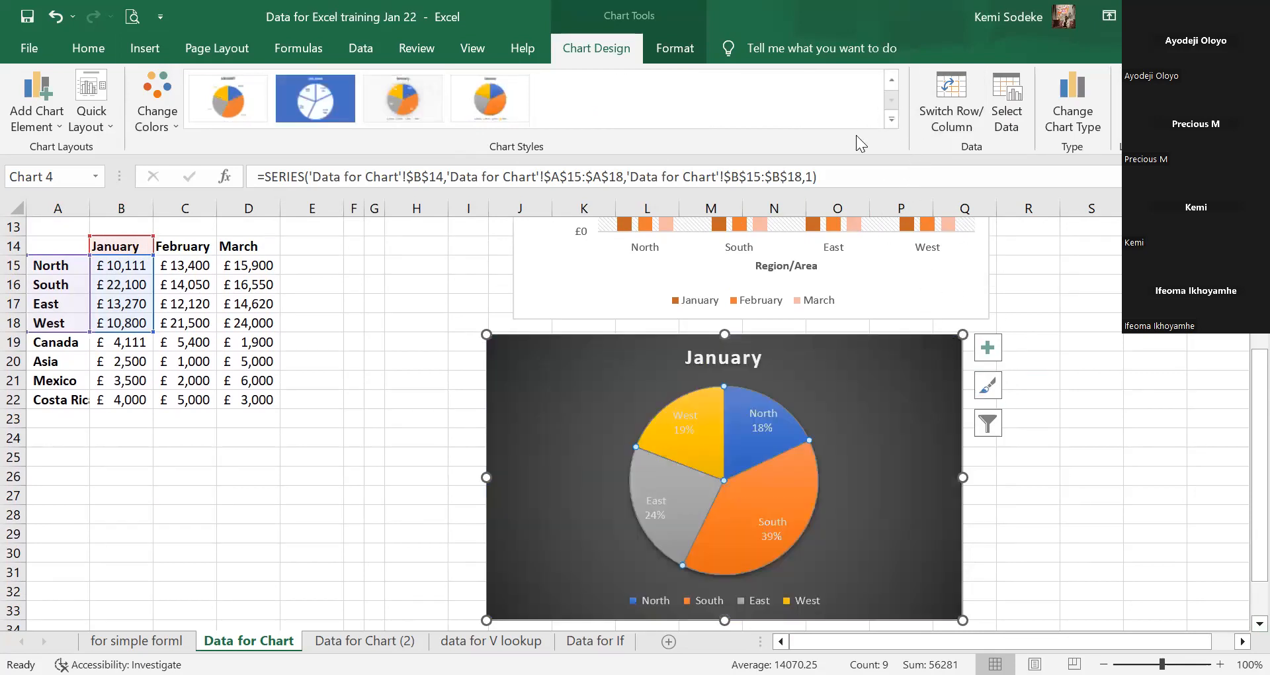
{"action": "left_click", "coordinate": [403, 99]}
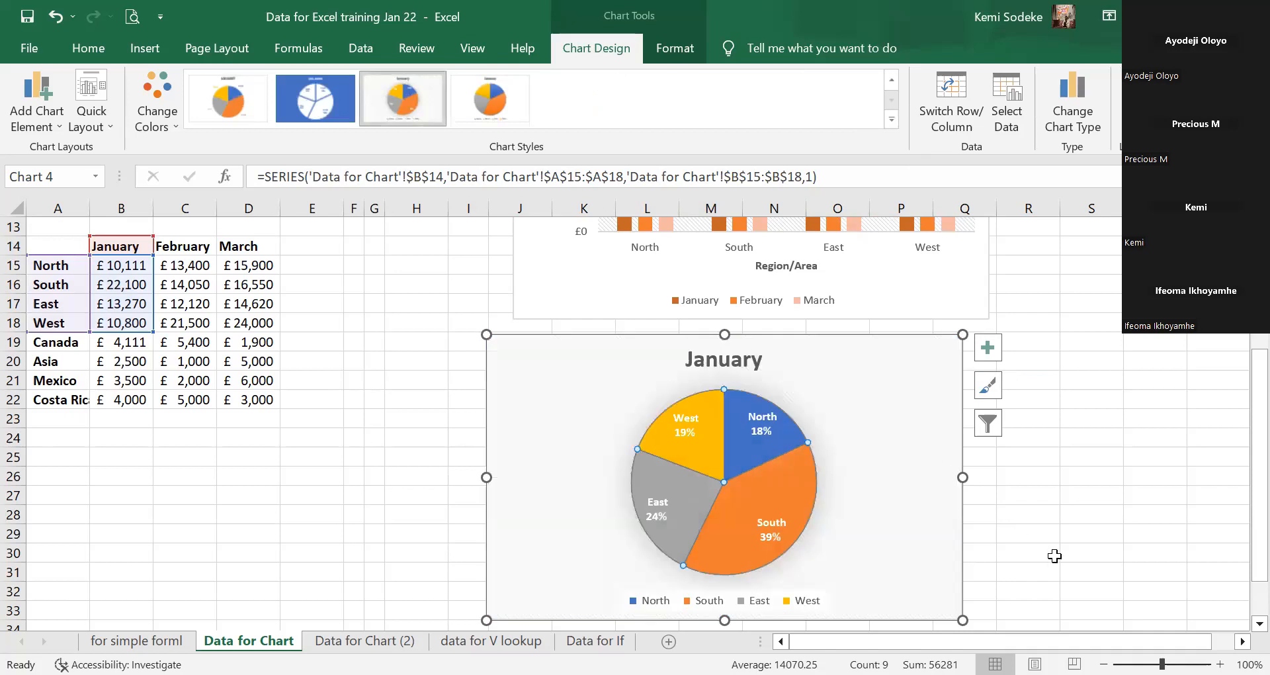
{"action": "left_click", "coordinate": [1044, 493]}
Extend the January pie chart's data range down to Canada in row 19.
{"action": "scroll", "coordinate": [802, 505], "scroll_direction": "up", "scroll_amount": 3}
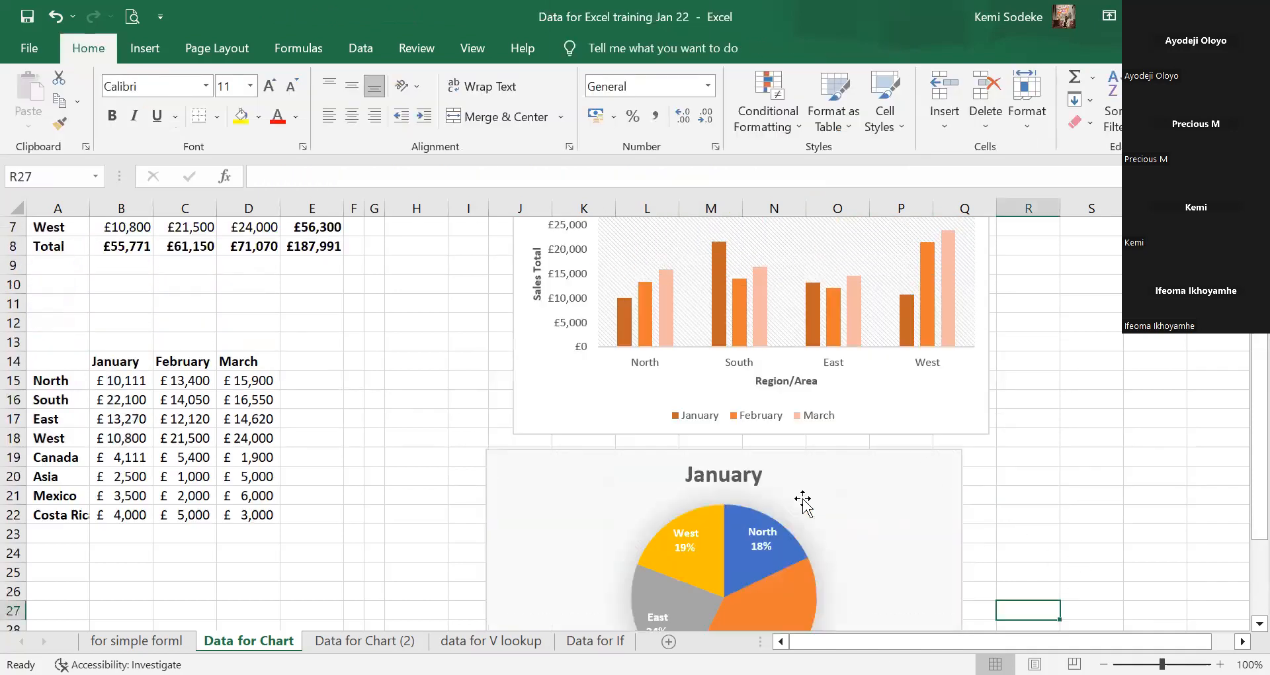
{"action": "scroll", "coordinate": [837, 545], "scroll_direction": "down", "scroll_amount": 3}
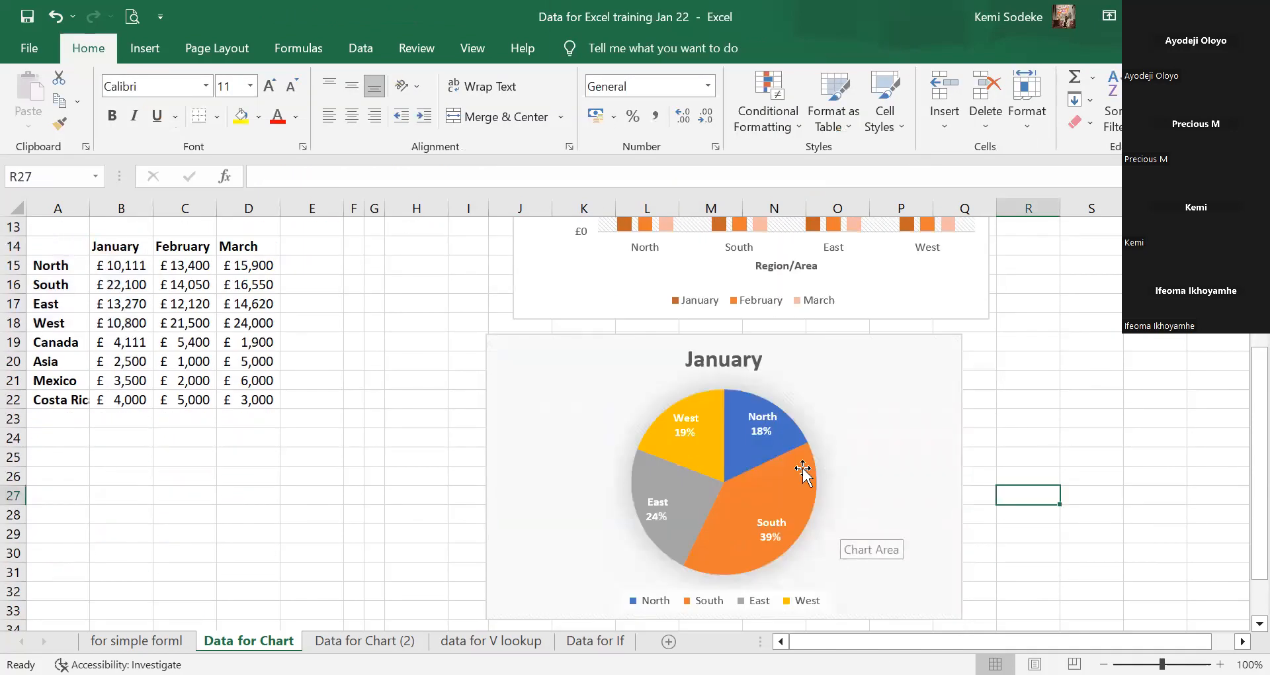
{"action": "left_click", "coordinate": [694, 471]}
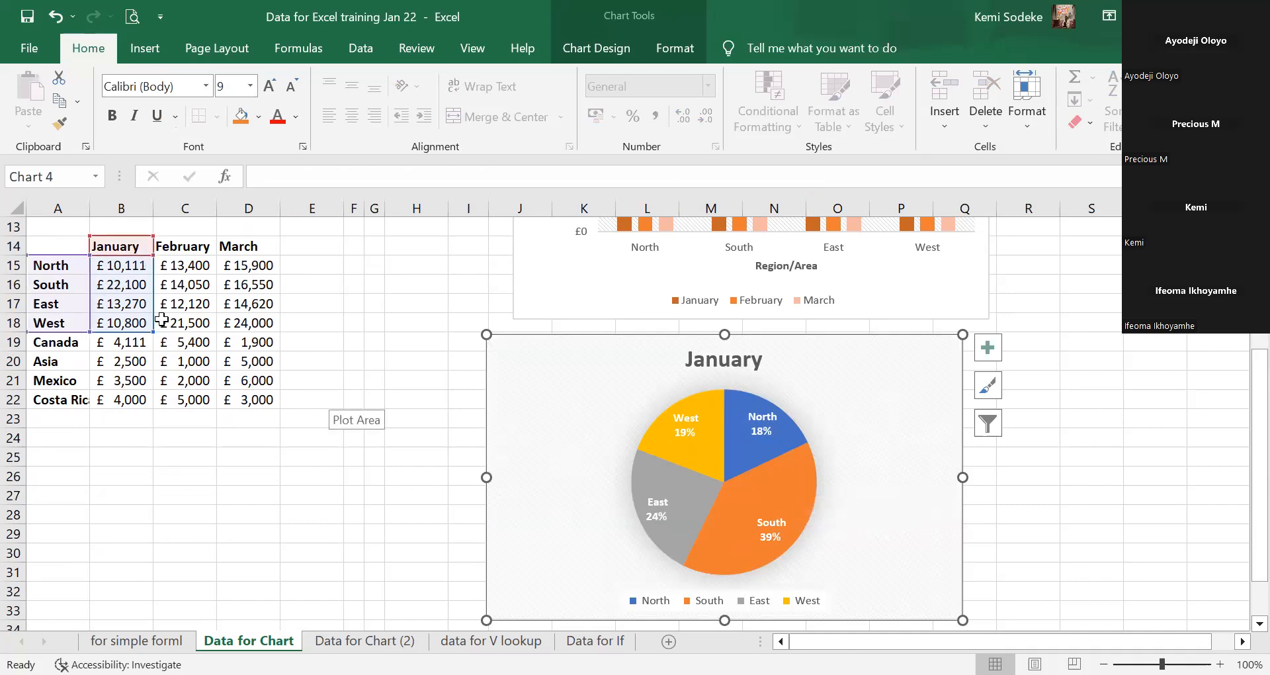
{"action": "left_click_drag", "start_coordinate": [148, 331], "coordinate": [144, 401]}
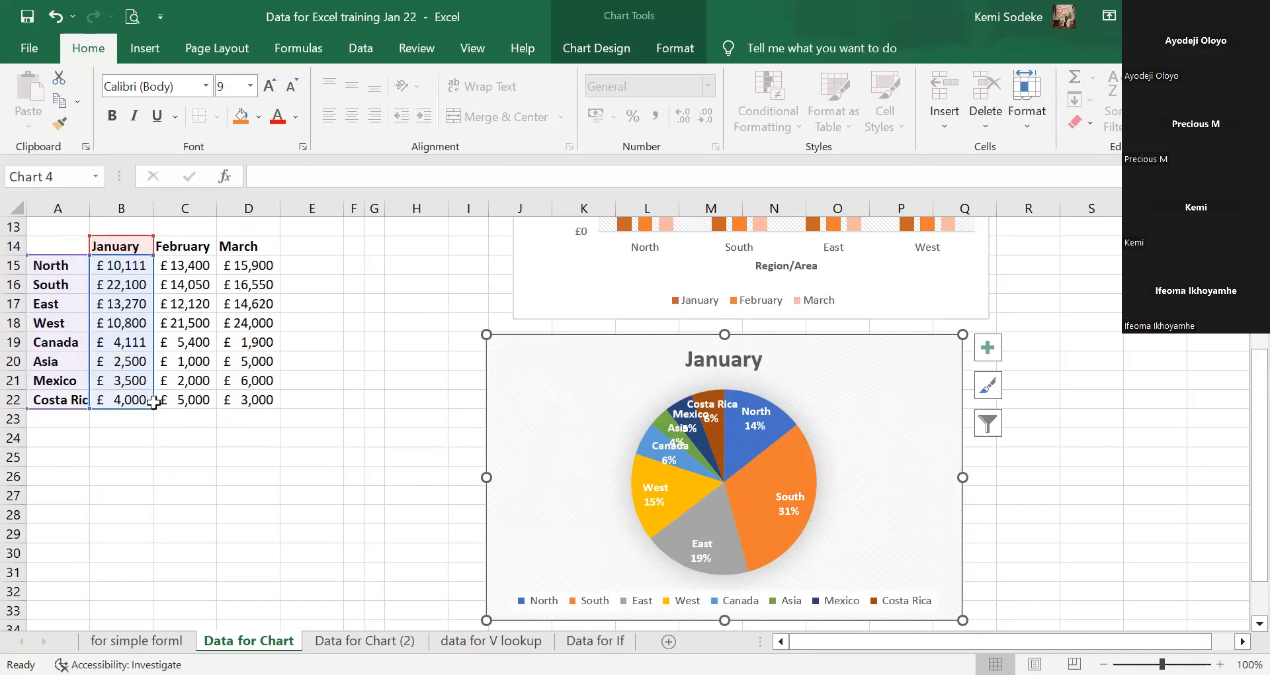
{"action": "left_click_drag", "start_coordinate": [154, 394], "coordinate": [154, 350]}
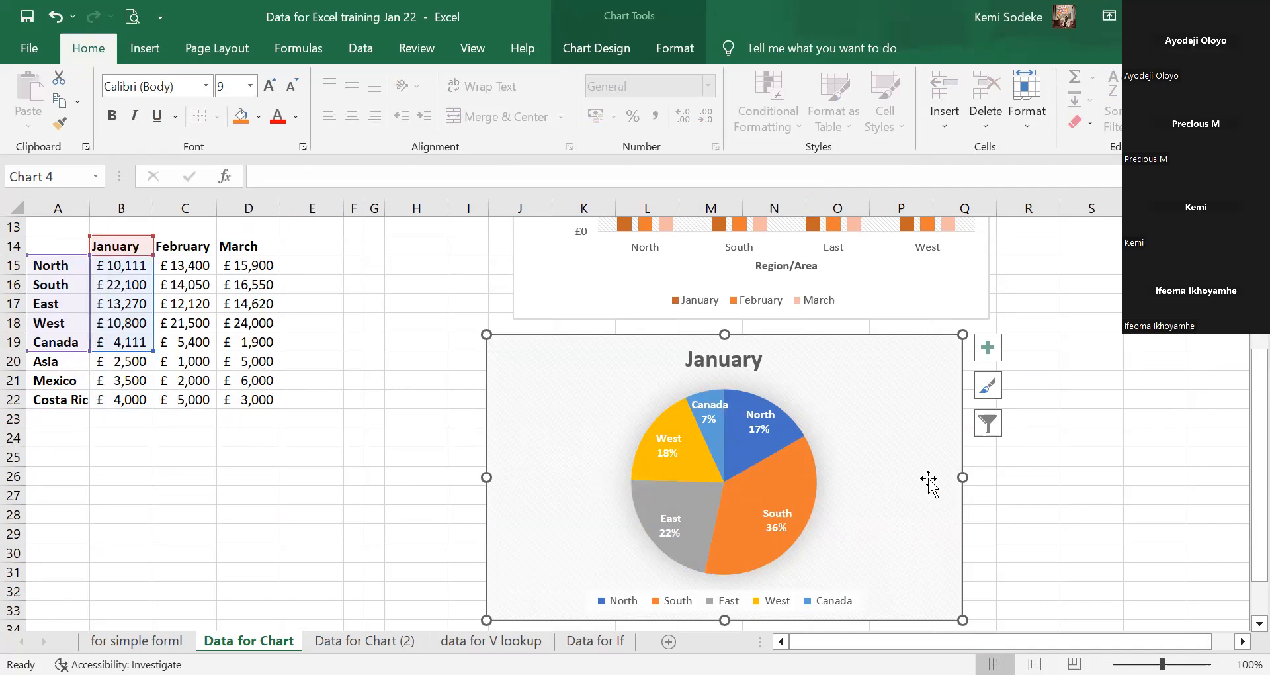
Deselect the chart and switch to the Data for Chart (2) sheet.
{"action": "scroll", "coordinate": [1031, 473], "scroll_direction": "down", "scroll_amount": 1}
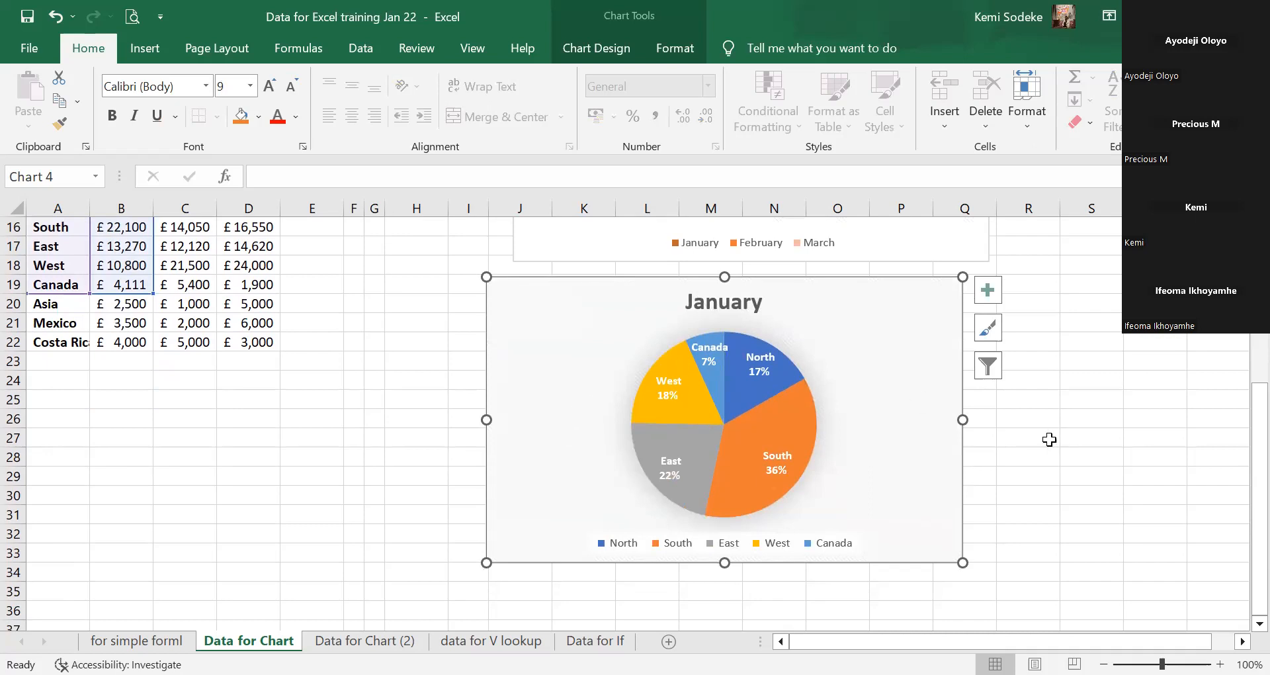
{"action": "scroll", "coordinate": [1045, 439], "scroll_direction": "up", "scroll_amount": 4}
{"action": "scroll", "coordinate": [1042, 438], "scroll_direction": "down", "scroll_amount": 5}
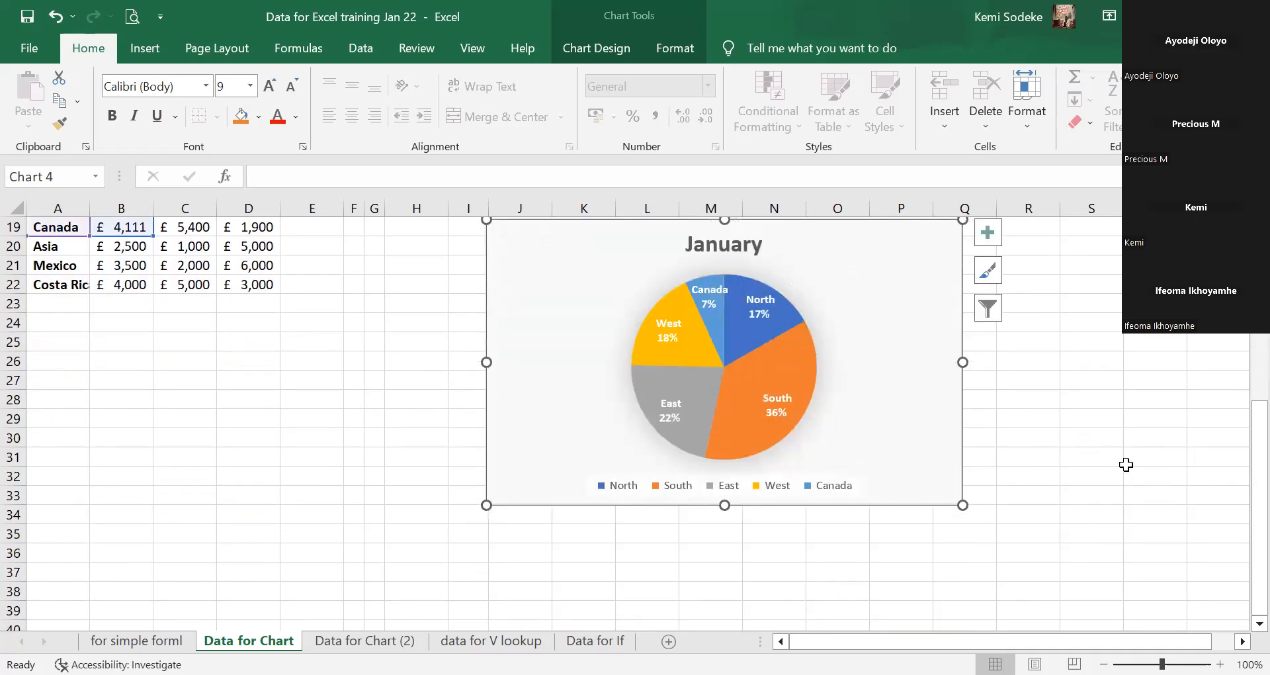
{"action": "scroll", "coordinate": [1118, 449], "scroll_direction": "up", "scroll_amount": 3}
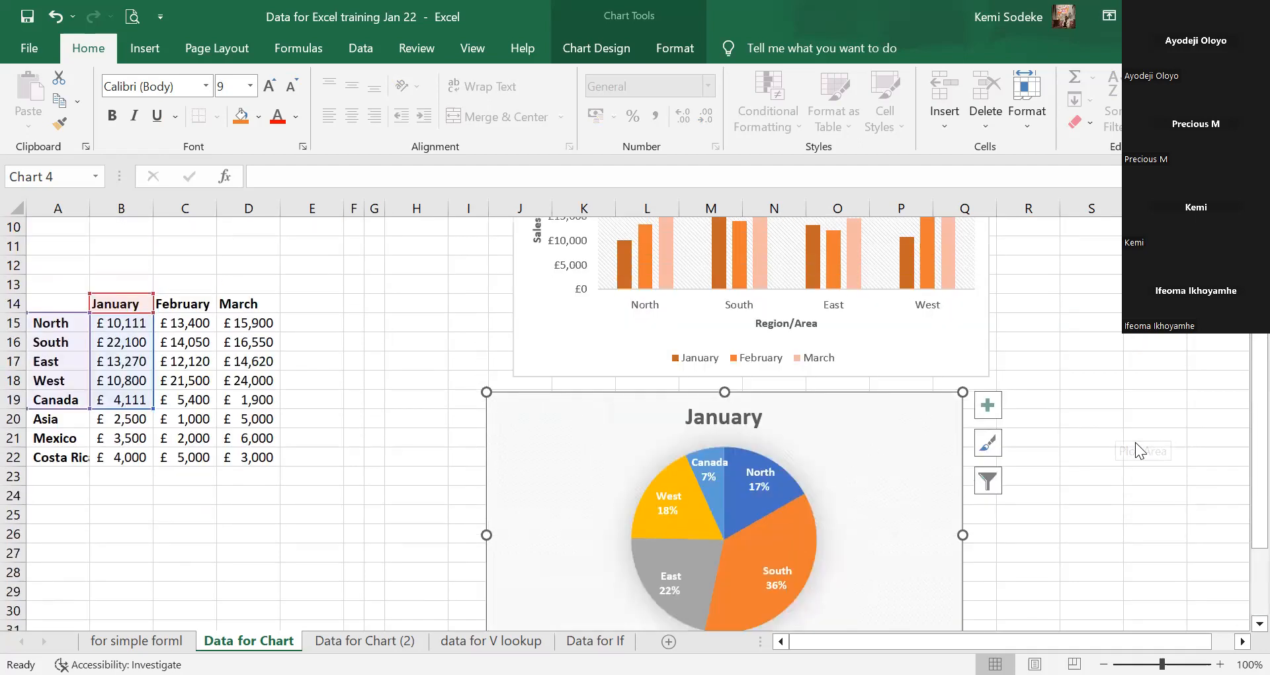
{"action": "left_click", "coordinate": [407, 457]}
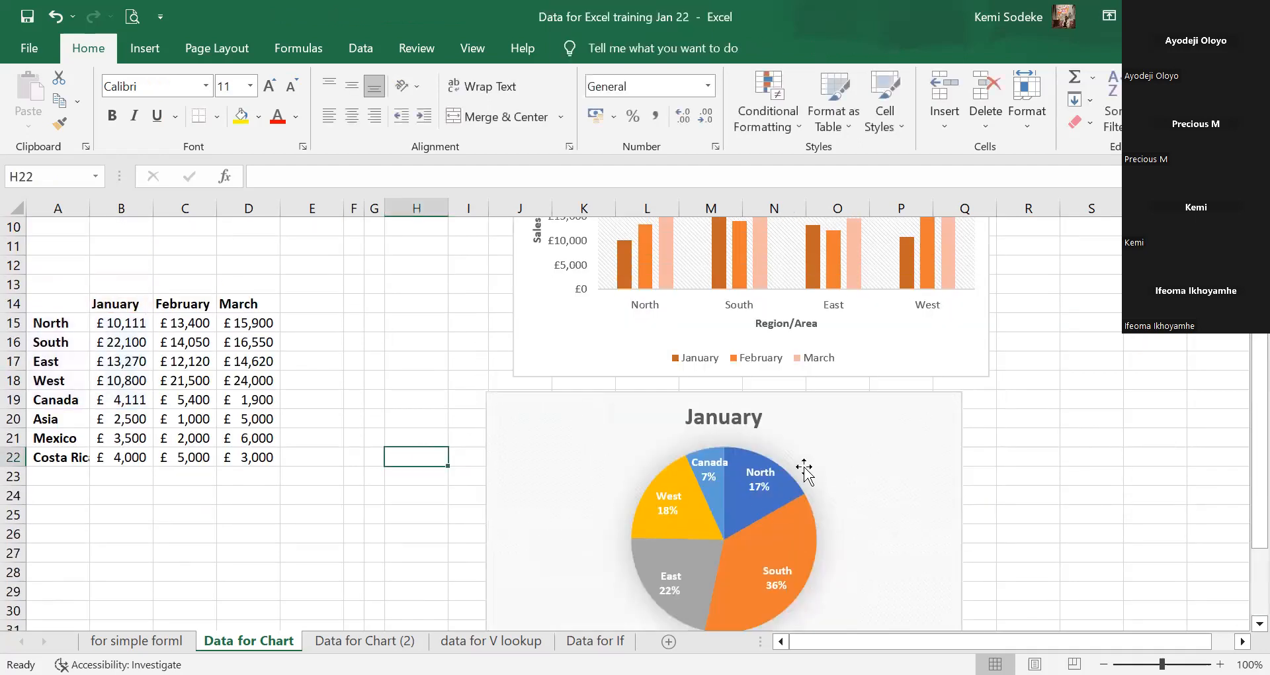
{"action": "scroll", "coordinate": [1048, 487], "scroll_direction": "down", "scroll_amount": 2}
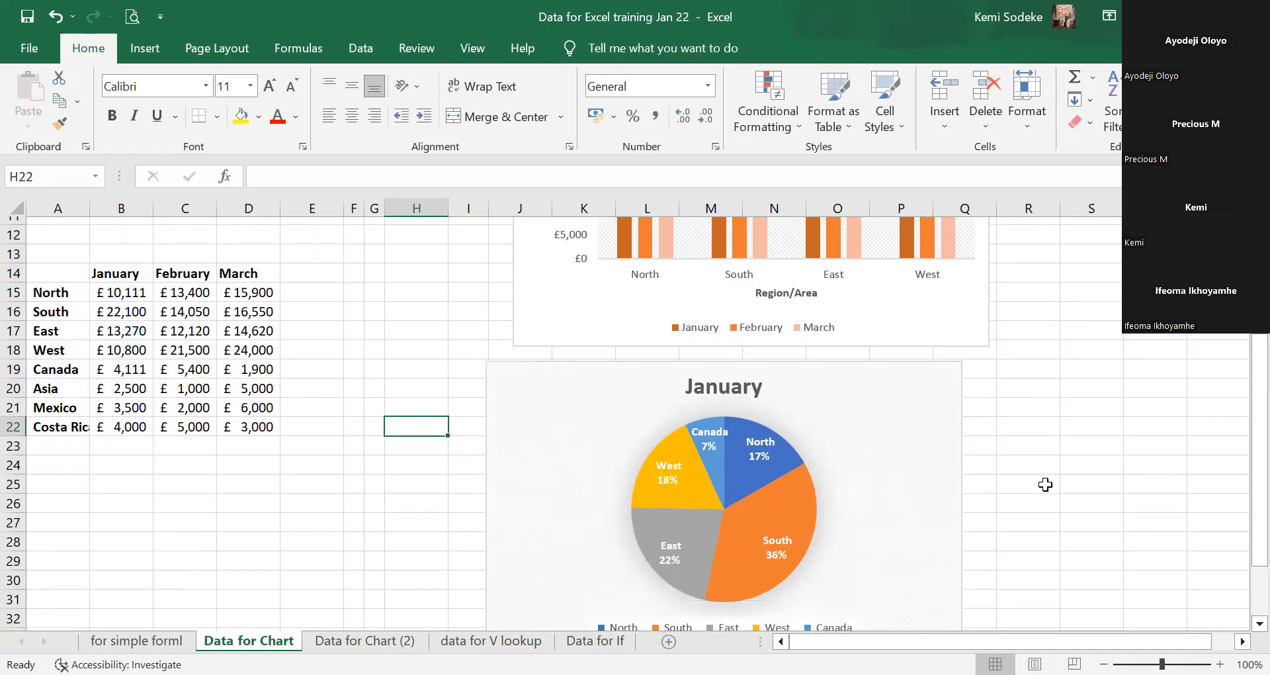
{"action": "scroll", "coordinate": [1046, 485], "scroll_direction": "up", "scroll_amount": 3}
{"action": "scroll", "coordinate": [1042, 483], "scroll_direction": "up", "scroll_amount": 2}
{"action": "scroll", "coordinate": [996, 468], "scroll_direction": "down", "scroll_amount": 2}
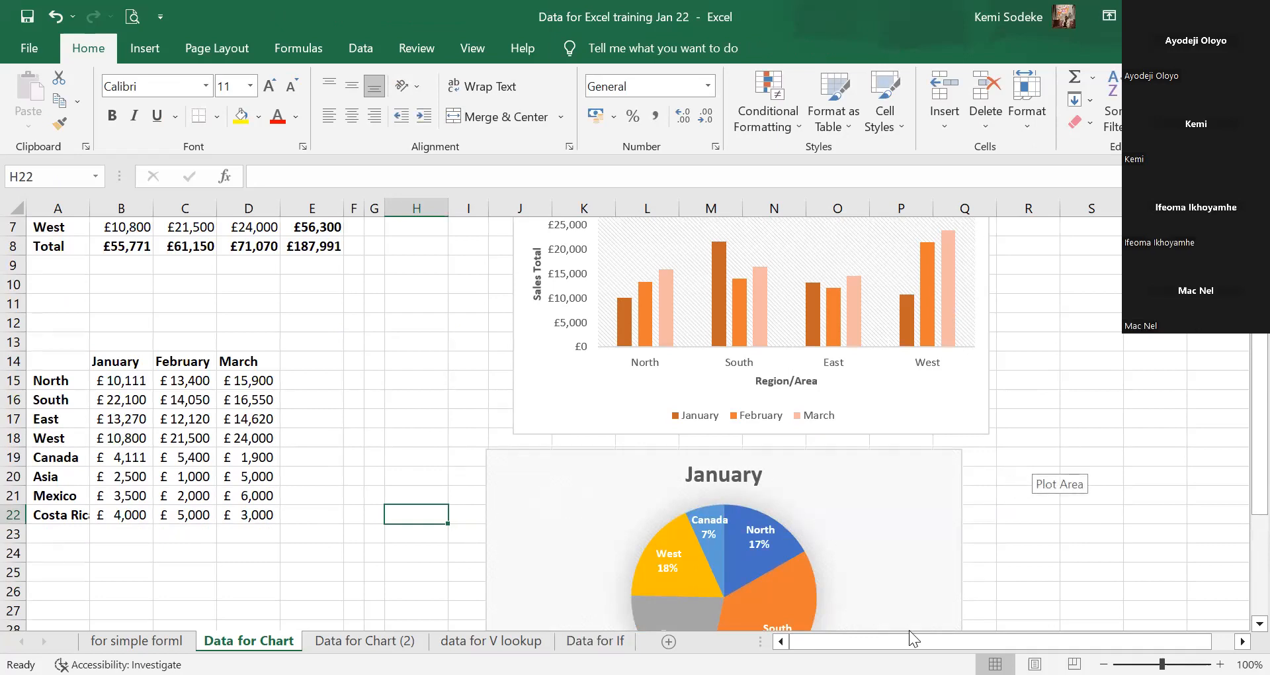
{"action": "left_click", "coordinate": [419, 401]}
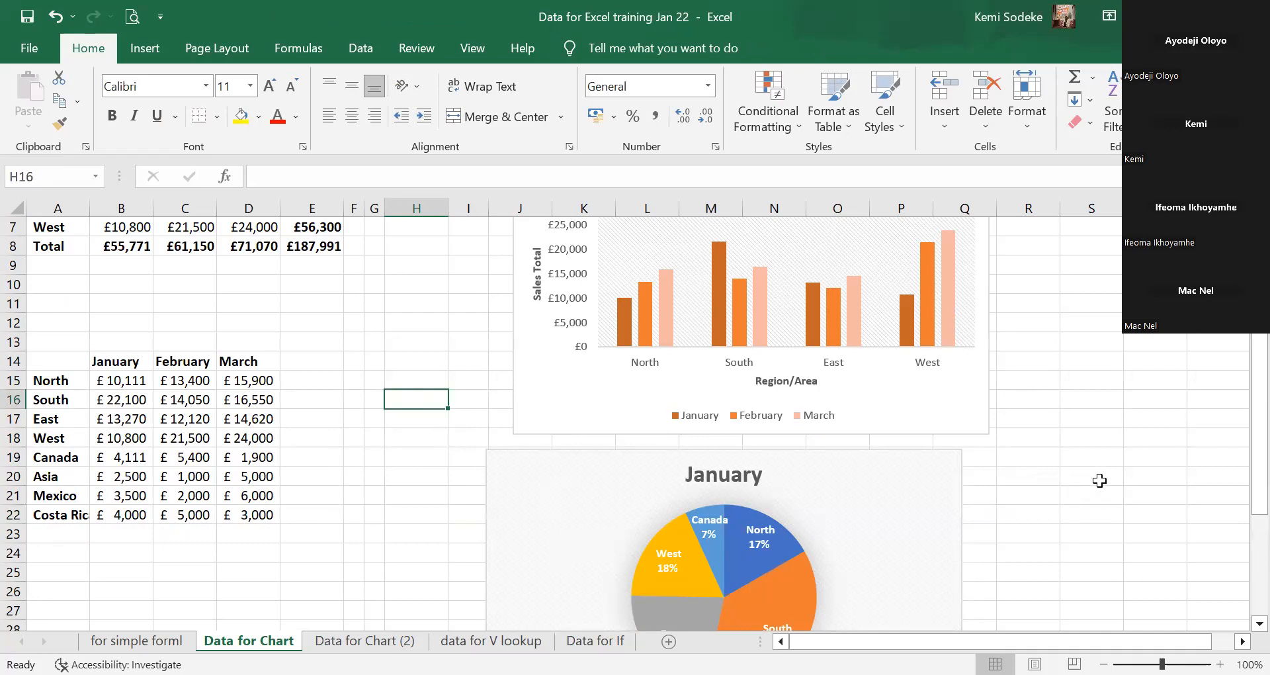
{"action": "scroll", "coordinate": [1088, 490], "scroll_direction": "down", "scroll_amount": 3}
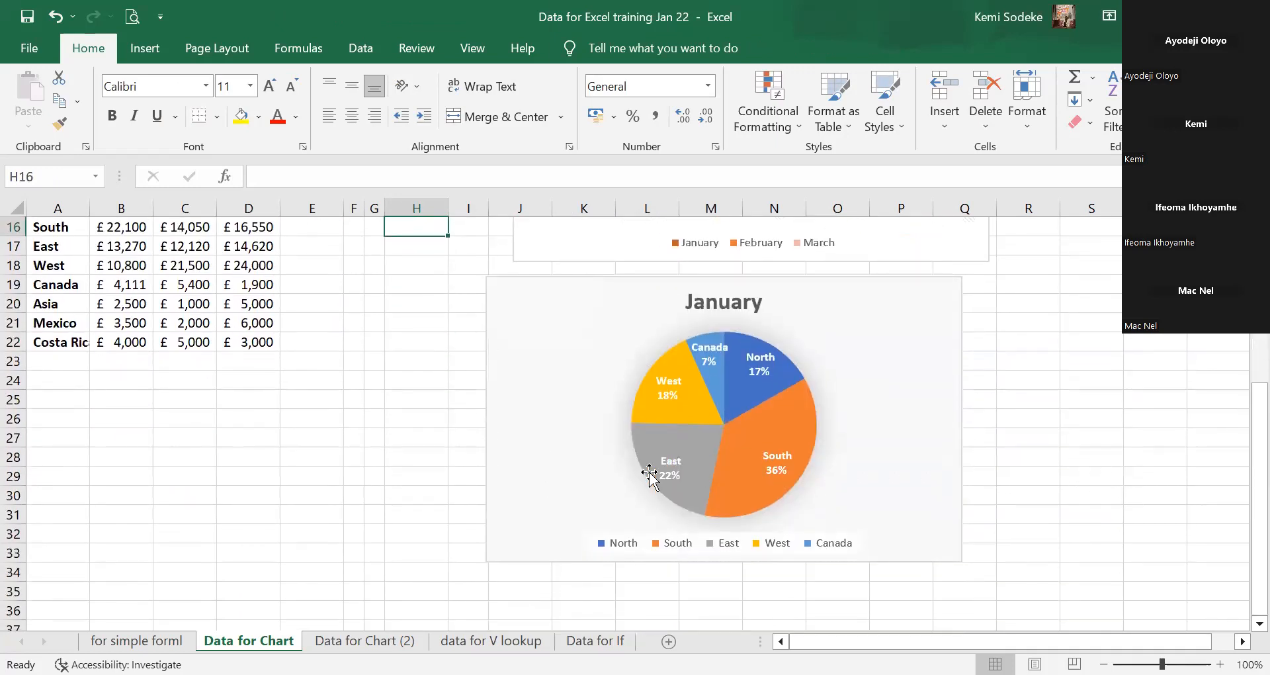
{"action": "left_click", "coordinate": [423, 437]}
{"action": "scroll", "coordinate": [406, 432], "scroll_direction": "up", "scroll_amount": 2}
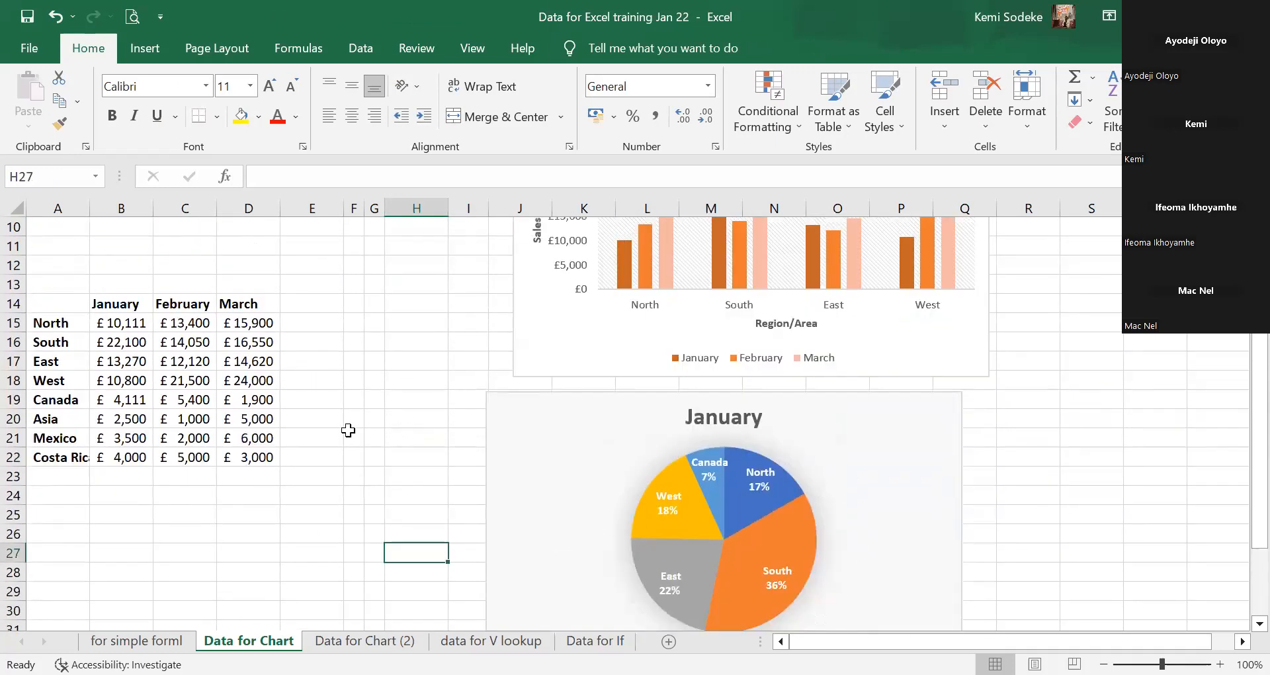
{"action": "scroll", "coordinate": [1032, 490], "scroll_direction": "up", "scroll_amount": 3}
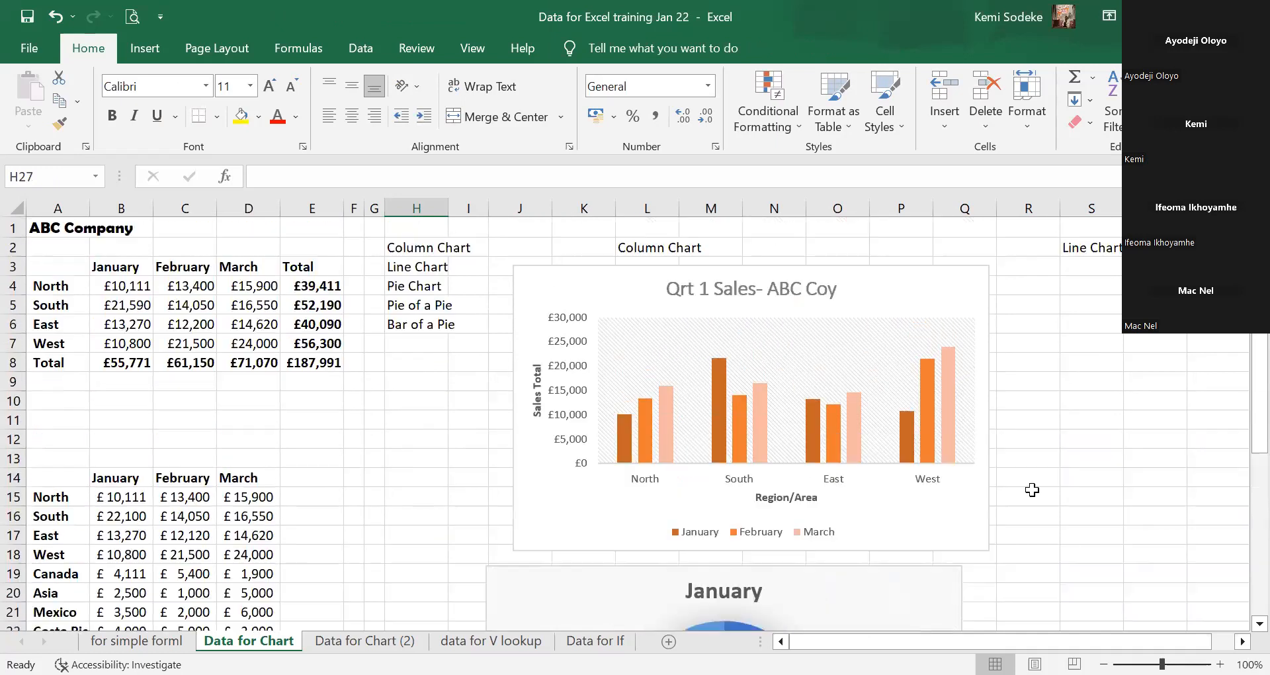
{"action": "scroll", "coordinate": [483, 451], "scroll_direction": "down", "scroll_amount": 3}
{"action": "scroll", "coordinate": [476, 447], "scroll_direction": "up", "scroll_amount": 3}
{"action": "scroll", "coordinate": [1058, 478], "scroll_direction": "down", "scroll_amount": 5}
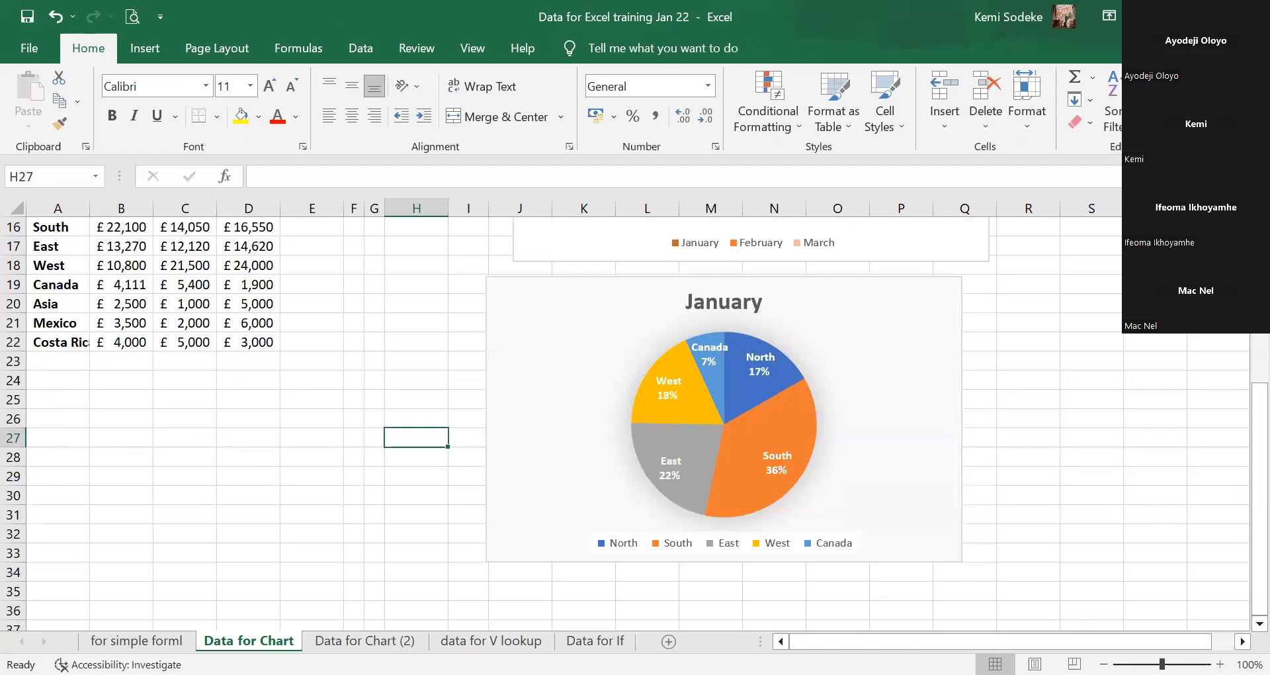
{"action": "left_click", "coordinate": [364, 640]}
{"action": "scroll", "coordinate": [860, 556], "scroll_direction": "down", "scroll_amount": 6}
{"action": "scroll", "coordinate": [874, 555], "scroll_direction": "down", "scroll_amount": 2}
Inspect the pie-of-pie chart by selecting its series, then the Costa Rica slice.
{"action": "scroll", "coordinate": [834, 533], "scroll_direction": "up", "scroll_amount": 2}
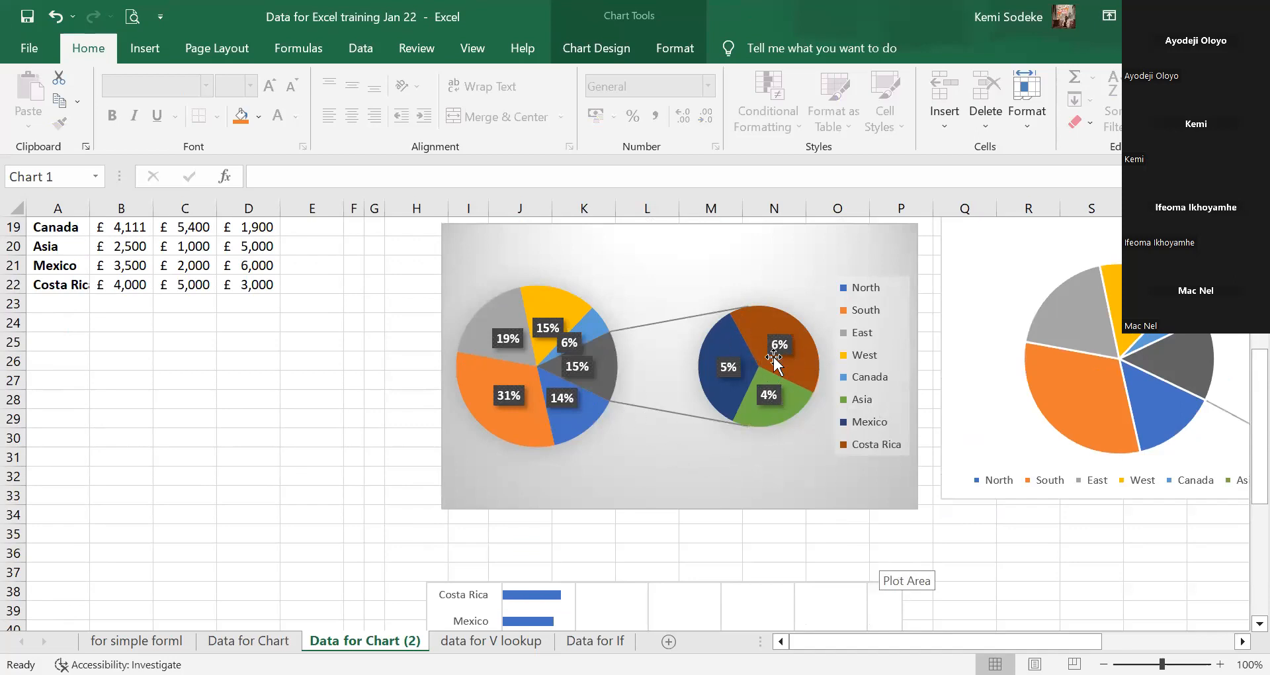
{"action": "mouse_move", "coordinate": [789, 368]}
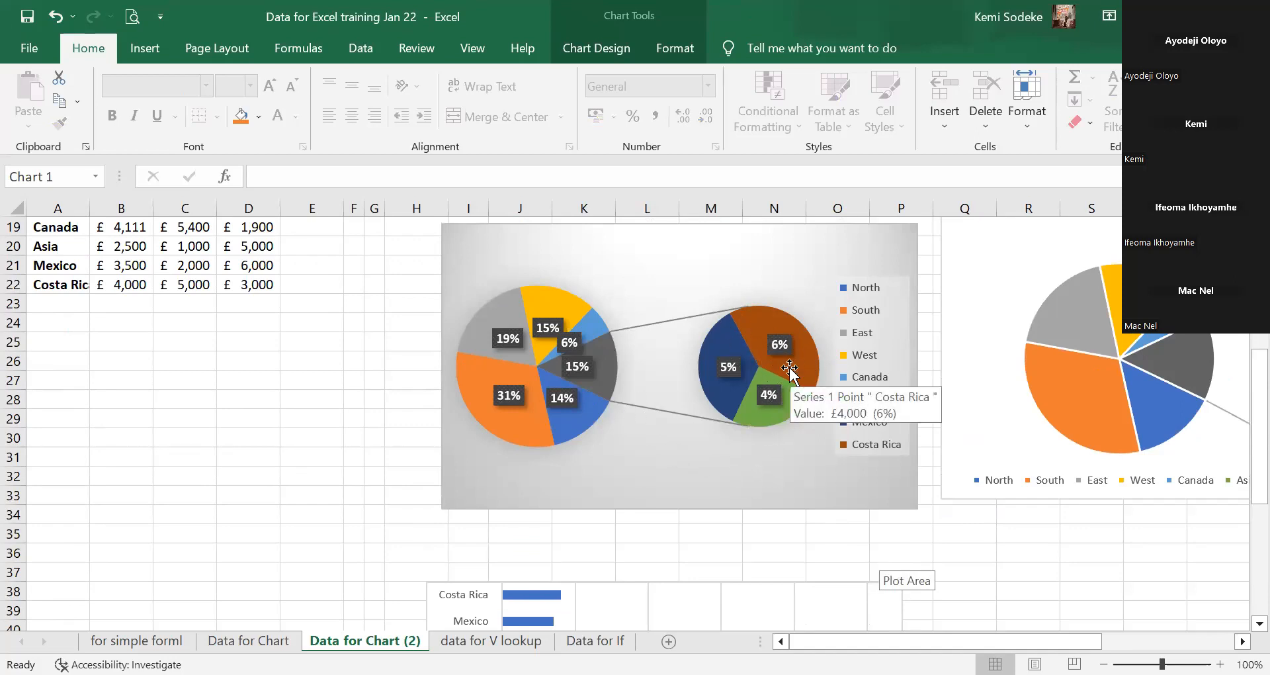
{"action": "left_click", "coordinate": [724, 374]}
{"action": "scroll", "coordinate": [999, 502], "scroll_direction": "up", "scroll_amount": 2}
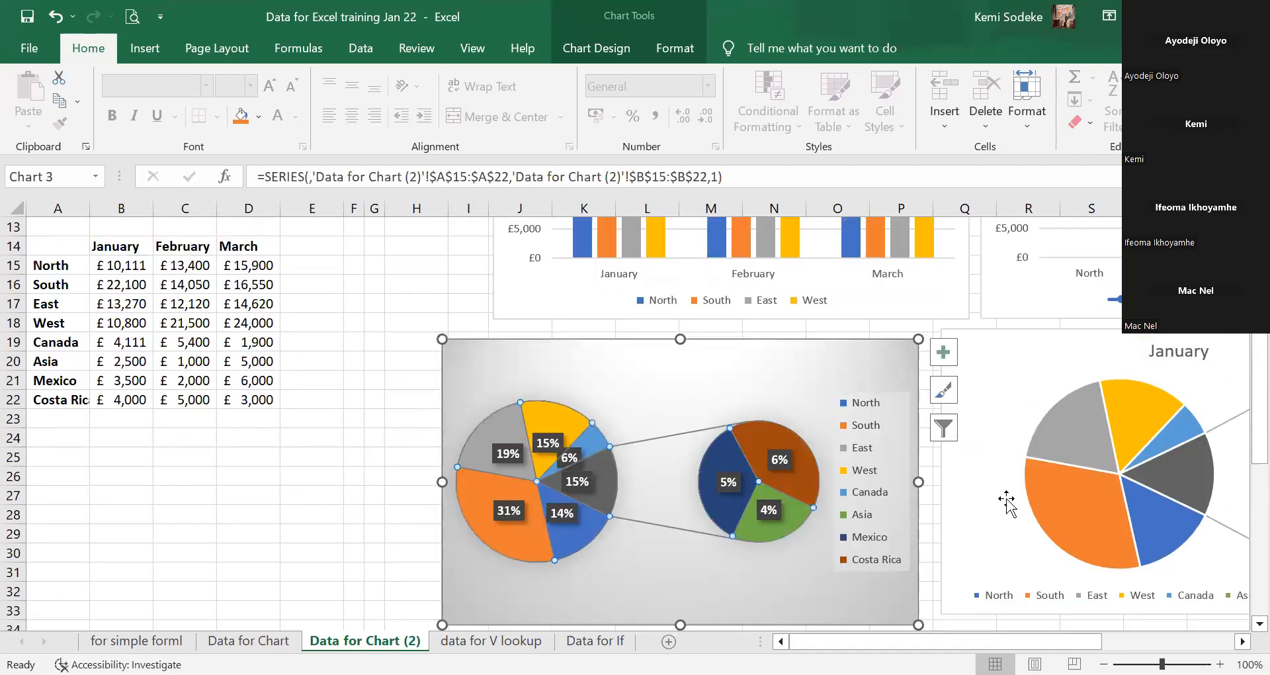
{"action": "scroll", "coordinate": [983, 489], "scroll_direction": "up", "scroll_amount": 2}
{"action": "scroll", "coordinate": [964, 482], "scroll_direction": "up", "scroll_amount": 2}
{"action": "scroll", "coordinate": [946, 488], "scroll_direction": "down", "scroll_amount": 5}
{"action": "left_click", "coordinate": [773, 421]}
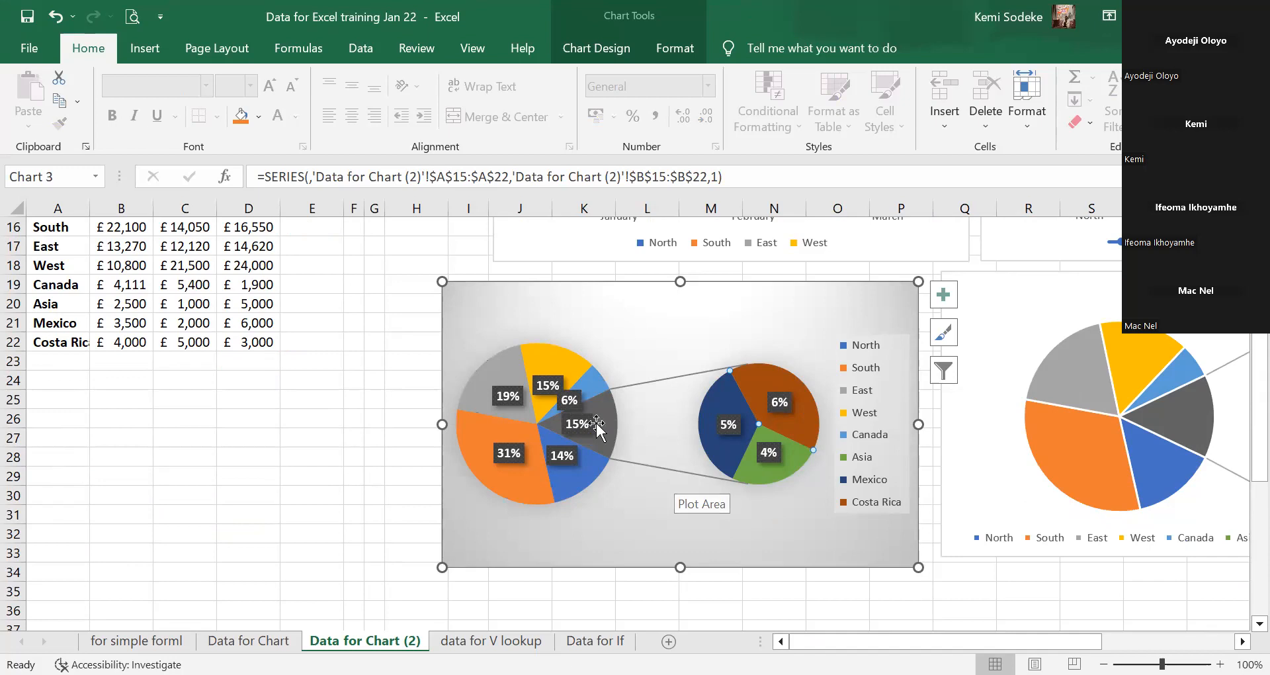
Back on the Data for Chart sheet, move the January pie chart further right.
{"action": "left_click", "coordinate": [249, 640]}
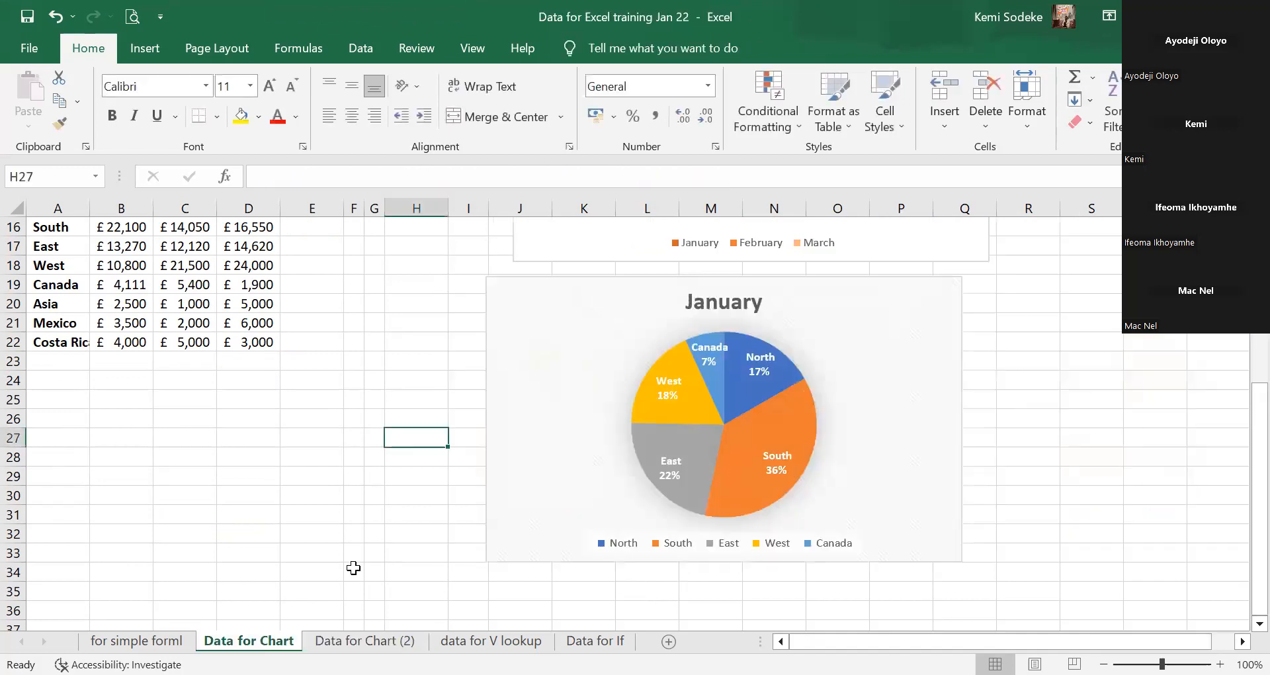
{"action": "scroll", "coordinate": [318, 450], "scroll_direction": "up", "scroll_amount": 2}
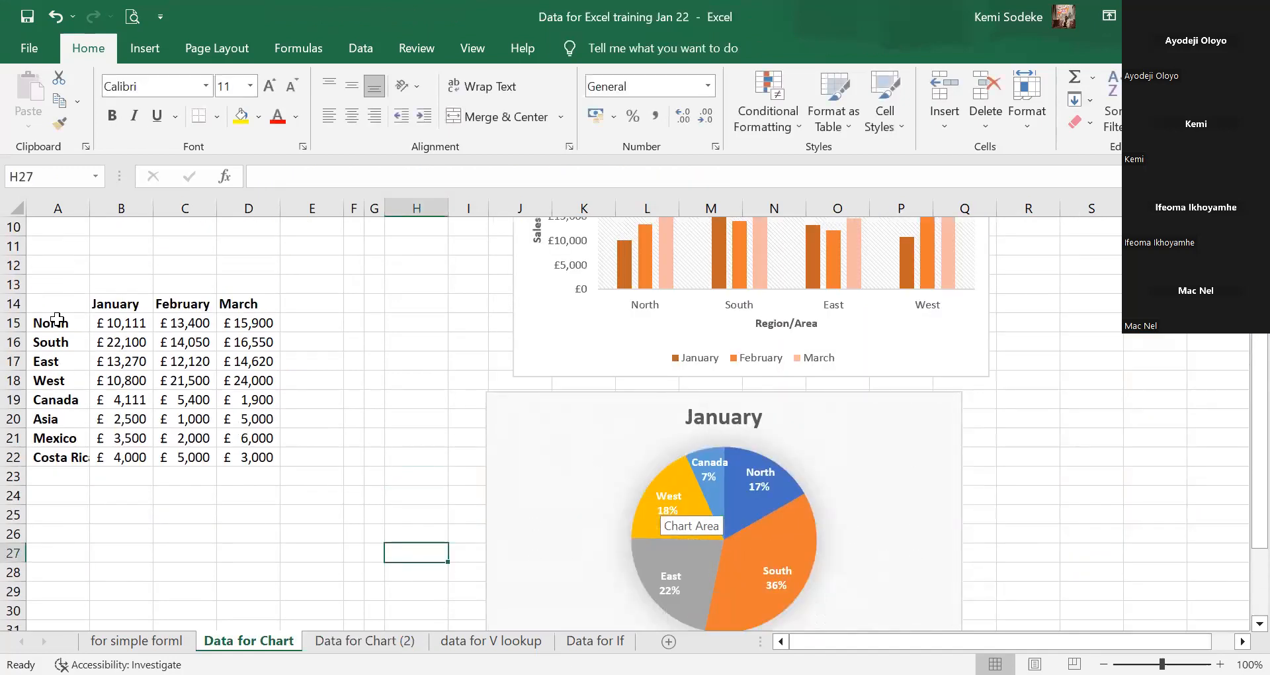
{"action": "left_click_drag", "start_coordinate": [44, 301], "coordinate": [132, 463]}
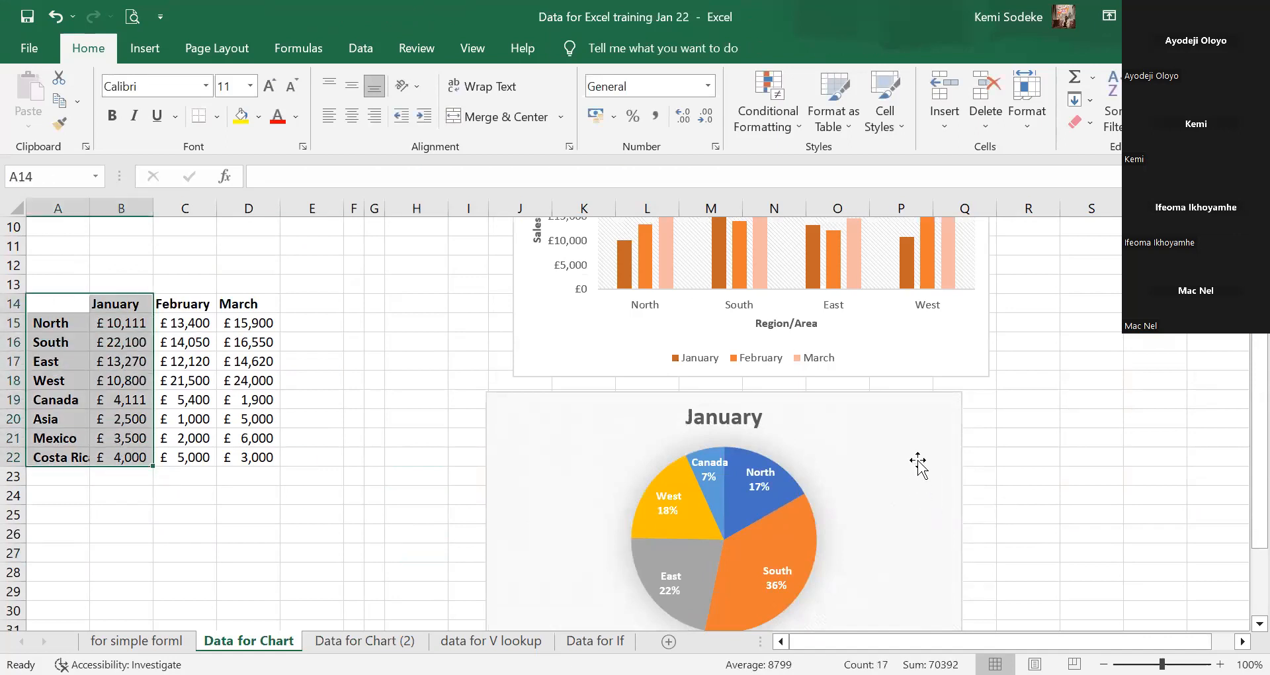
{"action": "scroll", "coordinate": [882, 448], "scroll_direction": "up", "scroll_amount": 1}
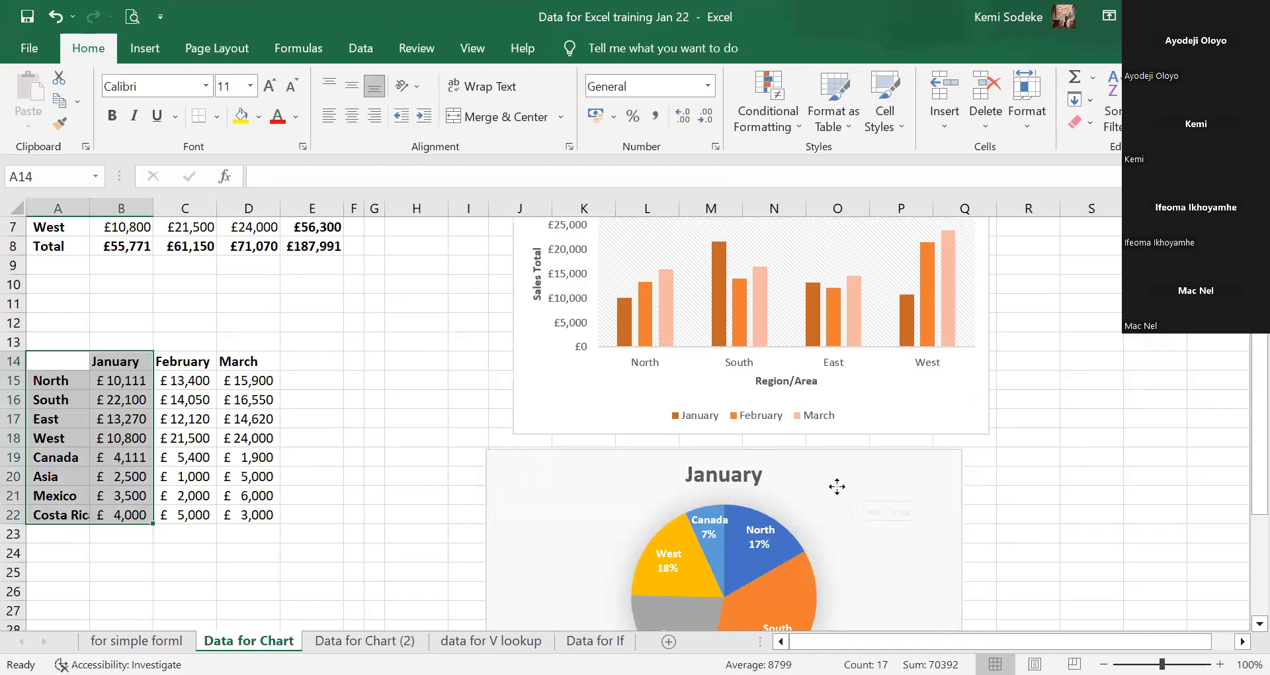
{"action": "left_click_drag", "start_coordinate": [885, 476], "coordinate": [1246, 452]}
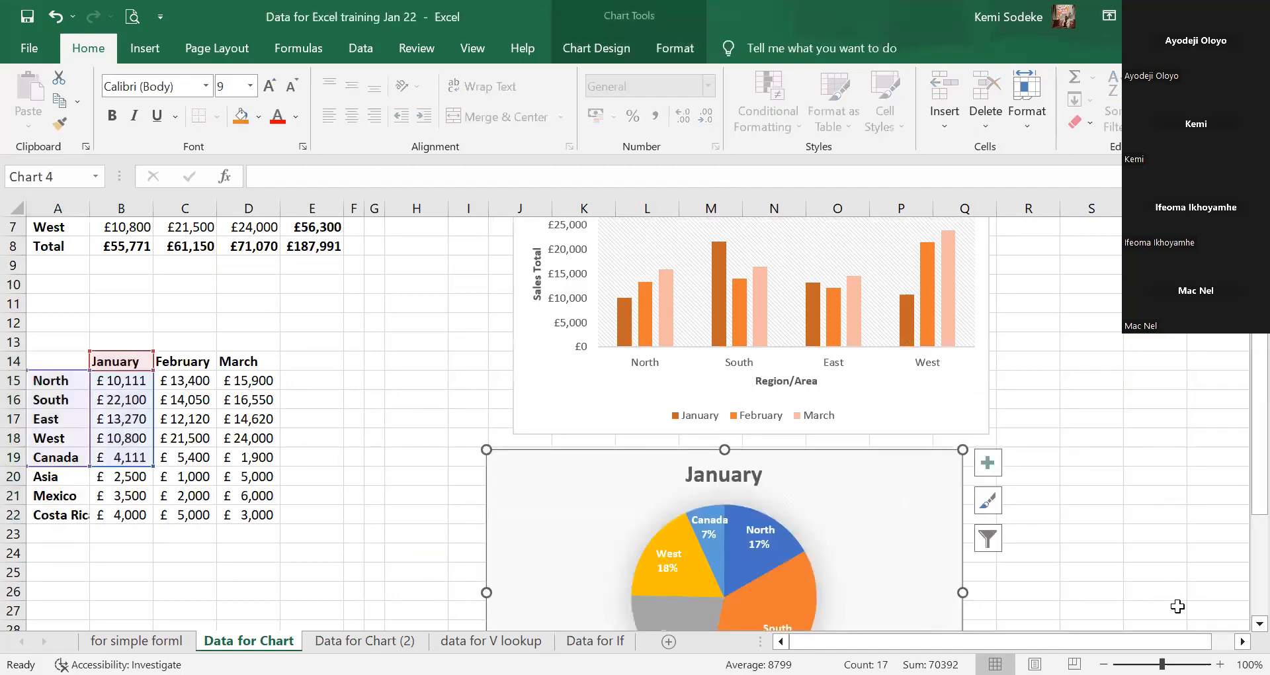
{"action": "left_click", "coordinate": [1243, 641]}
{"action": "left_click", "coordinate": [1243, 641]}
{"action": "left_click", "coordinate": [1074, 536]}
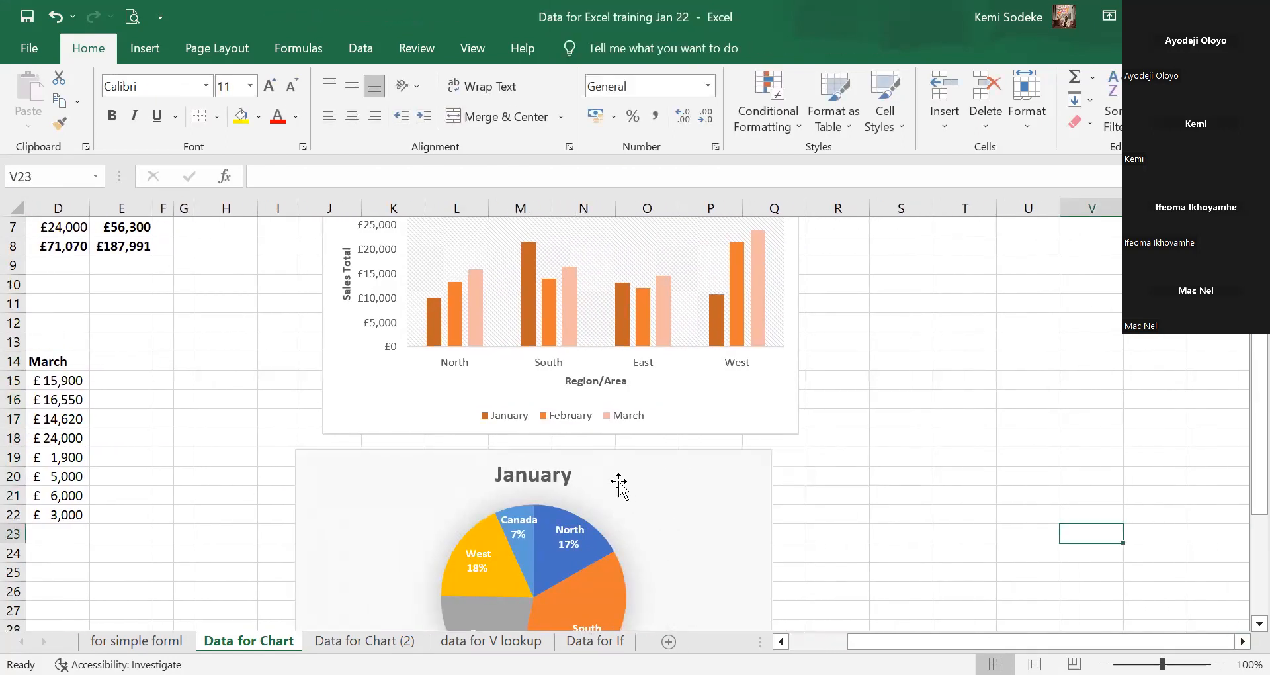
{"action": "left_click_drag", "start_coordinate": [618, 481], "coordinate": [1143, 457]}
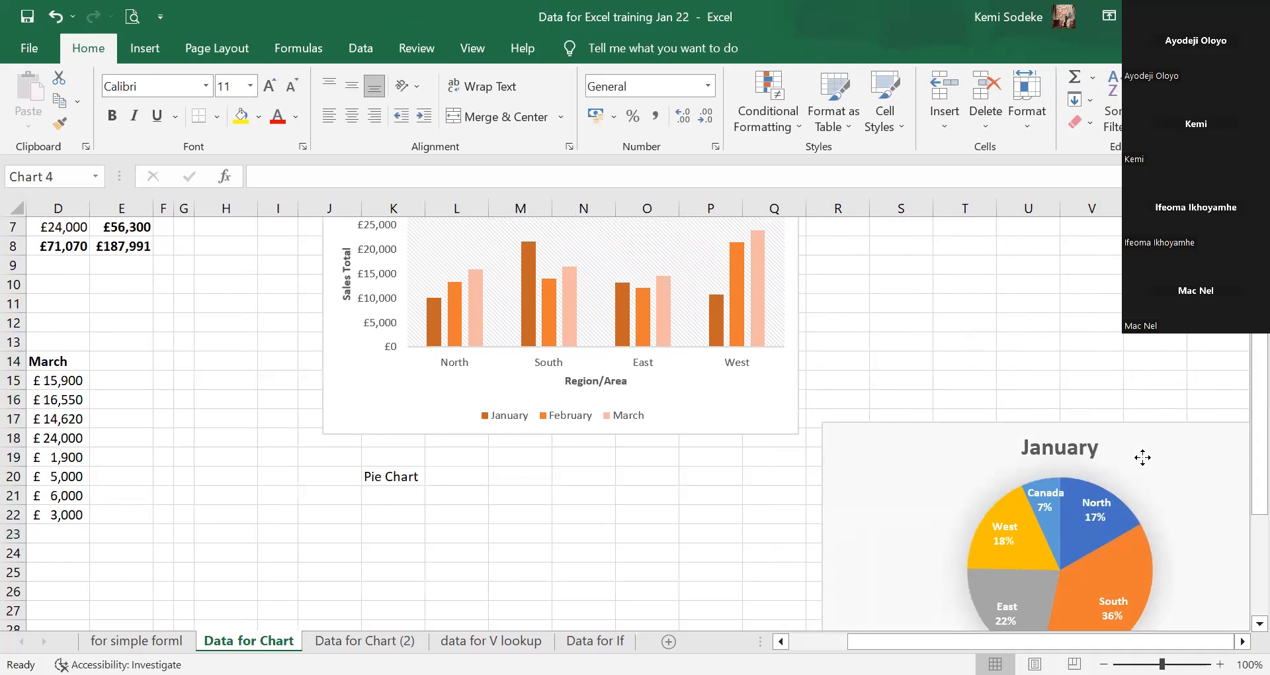
Move the Pie Chart label to T16 and select the region names with January sales, A14:B22.
{"action": "left_click", "coordinate": [411, 481]}
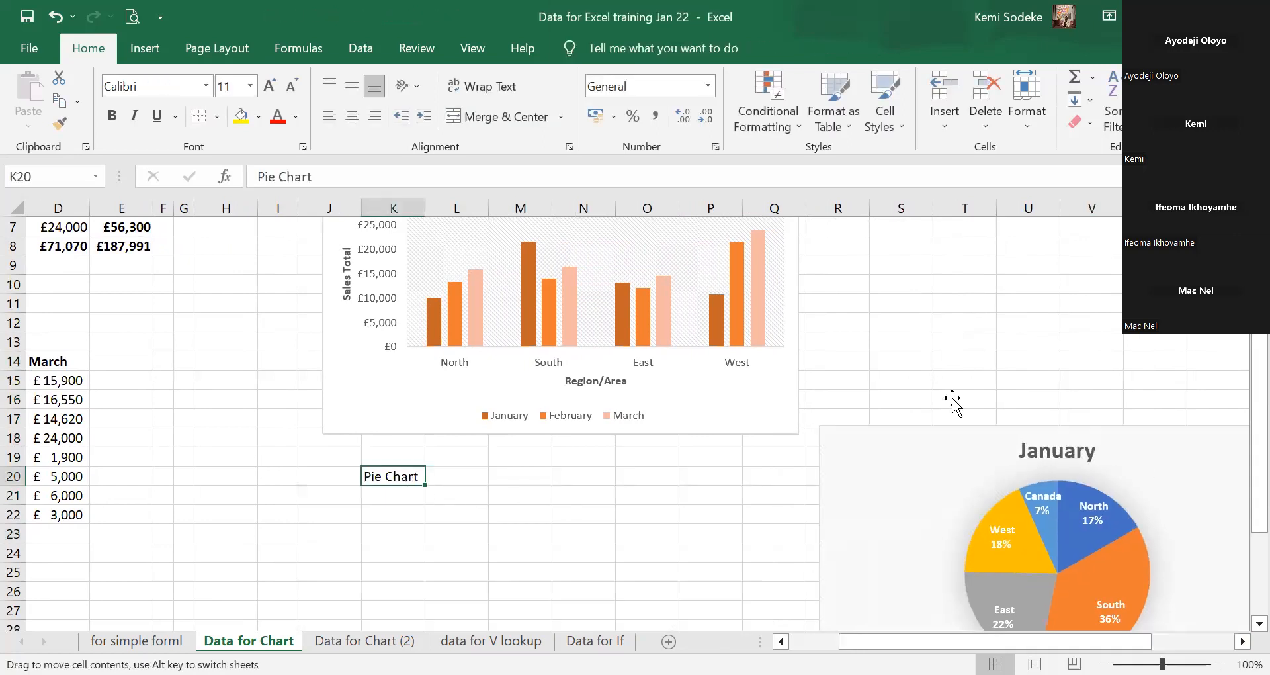
{"action": "left_click_drag", "start_coordinate": [952, 398], "coordinate": [953, 399]}
{"action": "scroll", "coordinate": [926, 463], "scroll_direction": "down", "scroll_amount": 2}
{"action": "left_click", "coordinate": [781, 641]}
{"action": "left_click", "coordinate": [781, 641]}
{"action": "left_click_drag", "start_coordinate": [44, 248], "coordinate": [118, 397]}
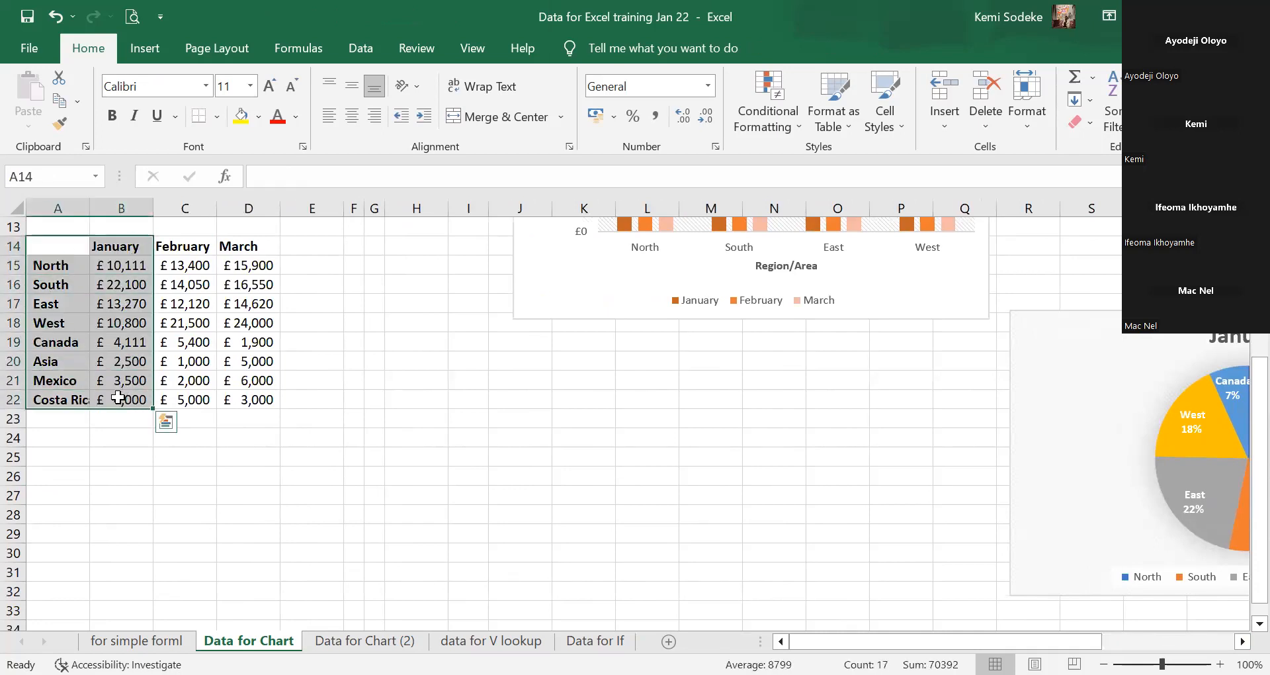
{"action": "left_click", "coordinate": [155, 47]}
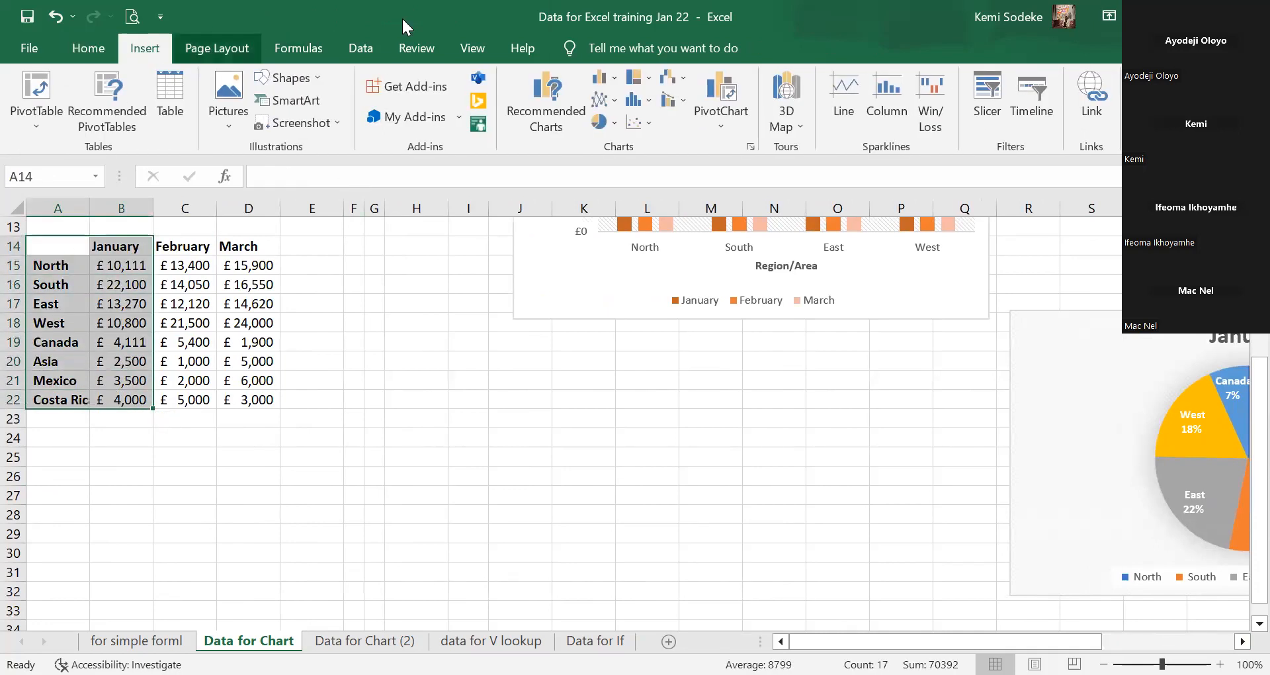
Insert a Pie of Pie chart from the All Charts pie types for the January regional data.
{"action": "left_click", "coordinate": [751, 147]}
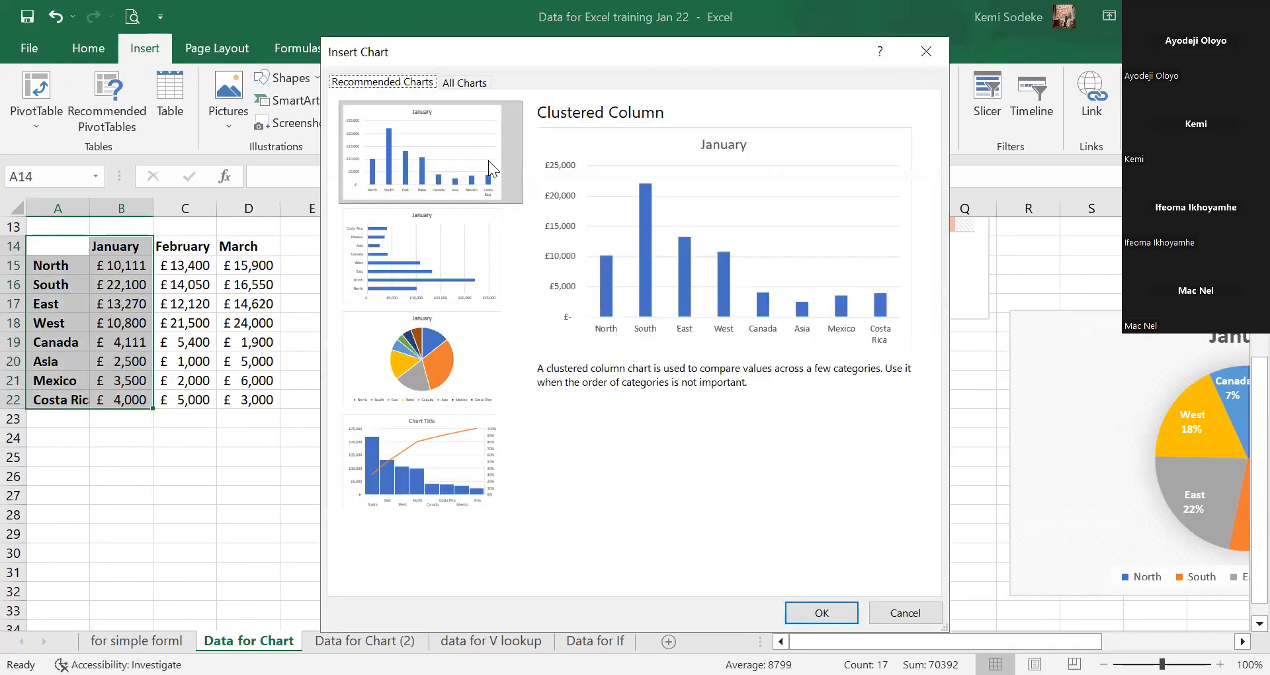
{"action": "left_click", "coordinate": [465, 82]}
{"action": "left_click", "coordinate": [400, 208]}
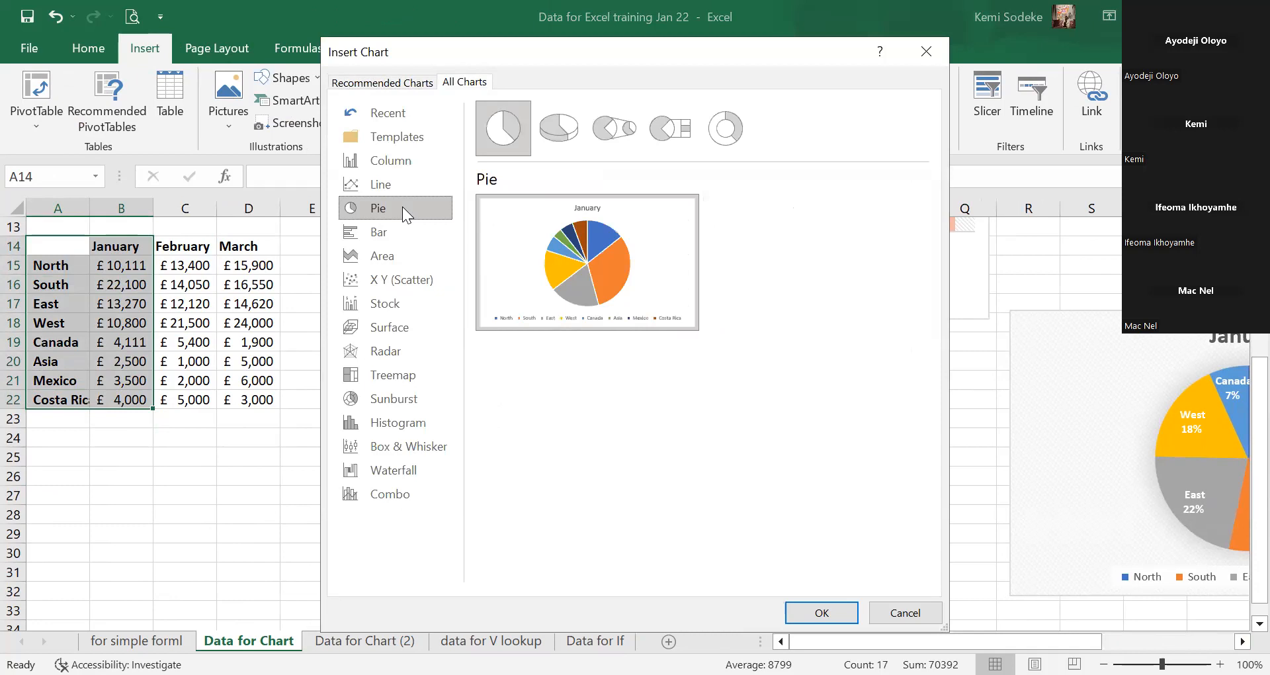
{"action": "left_click", "coordinate": [612, 134]}
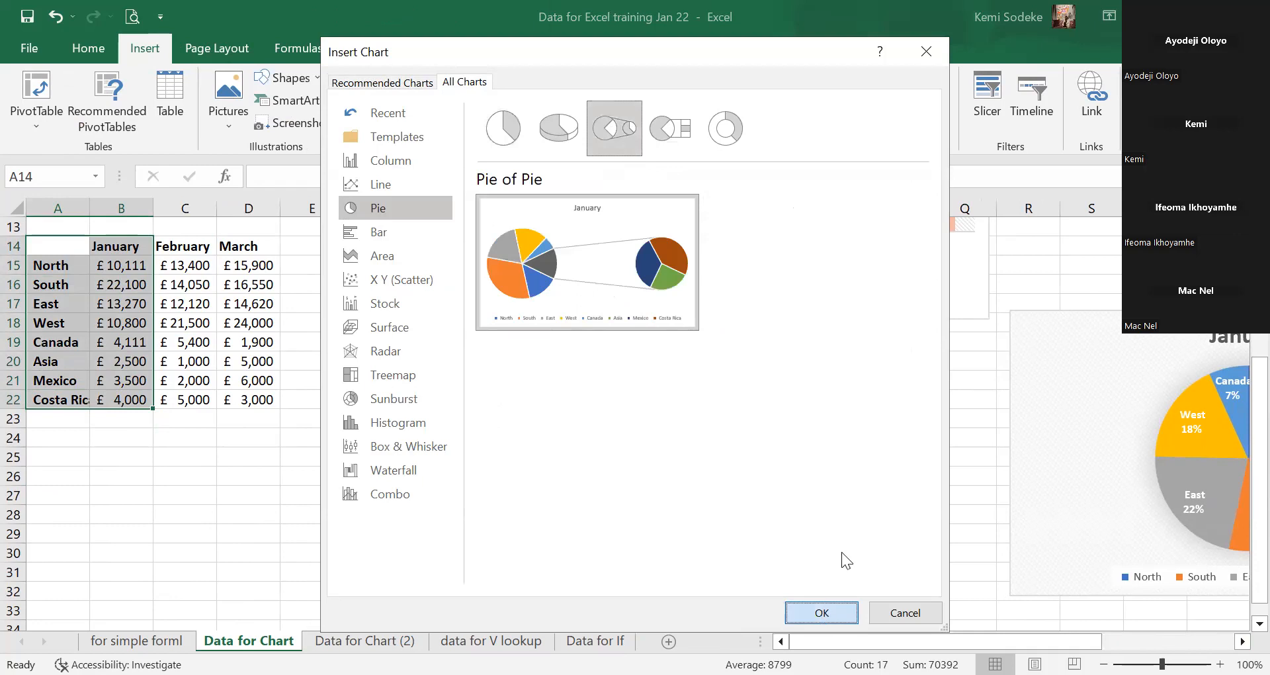
{"action": "key", "text": "Return"}
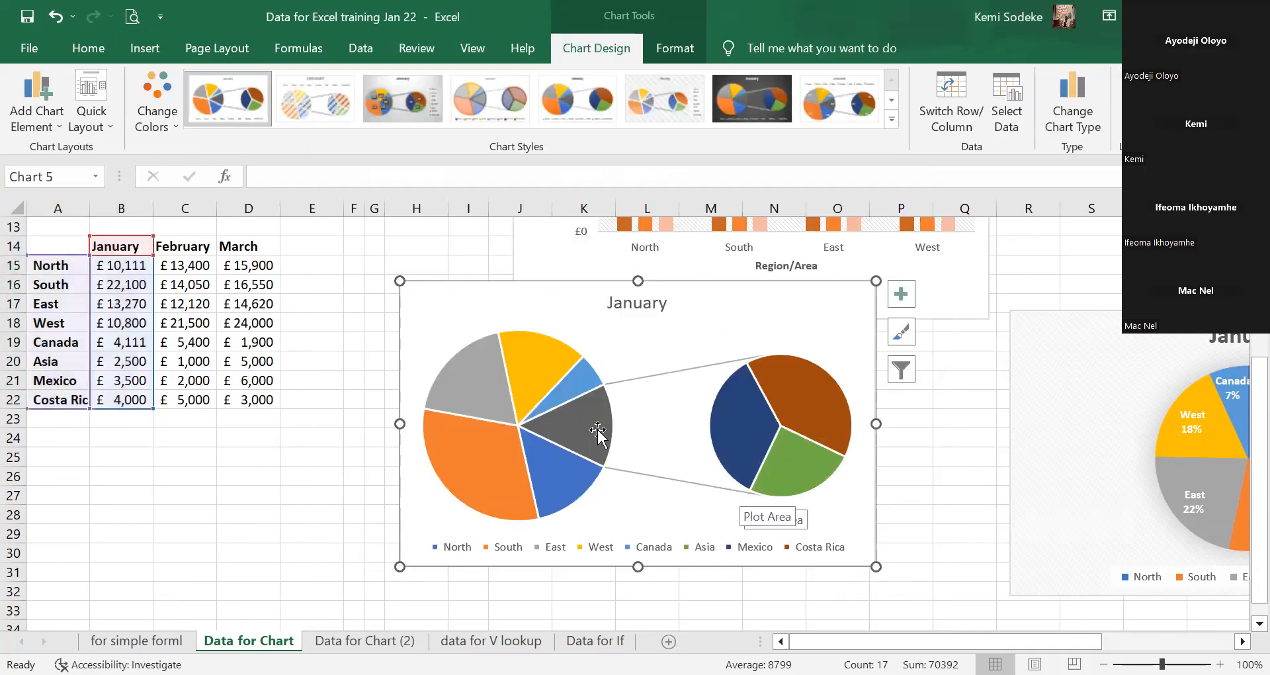
Preview chart styles and apply the first one, with region-name percentage labels and no legend.
{"action": "left_click", "coordinate": [567, 426]}
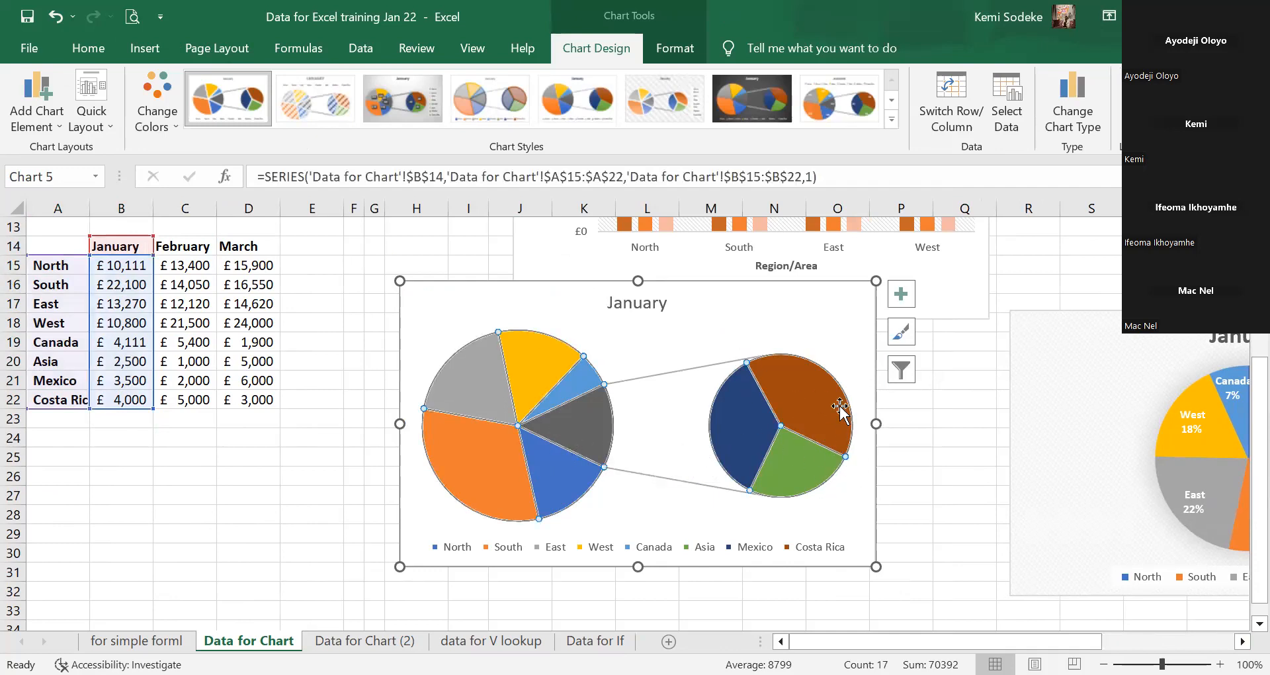
{"action": "mouse_move", "coordinate": [846, 449]}
{"action": "left_click", "coordinate": [839, 106]}
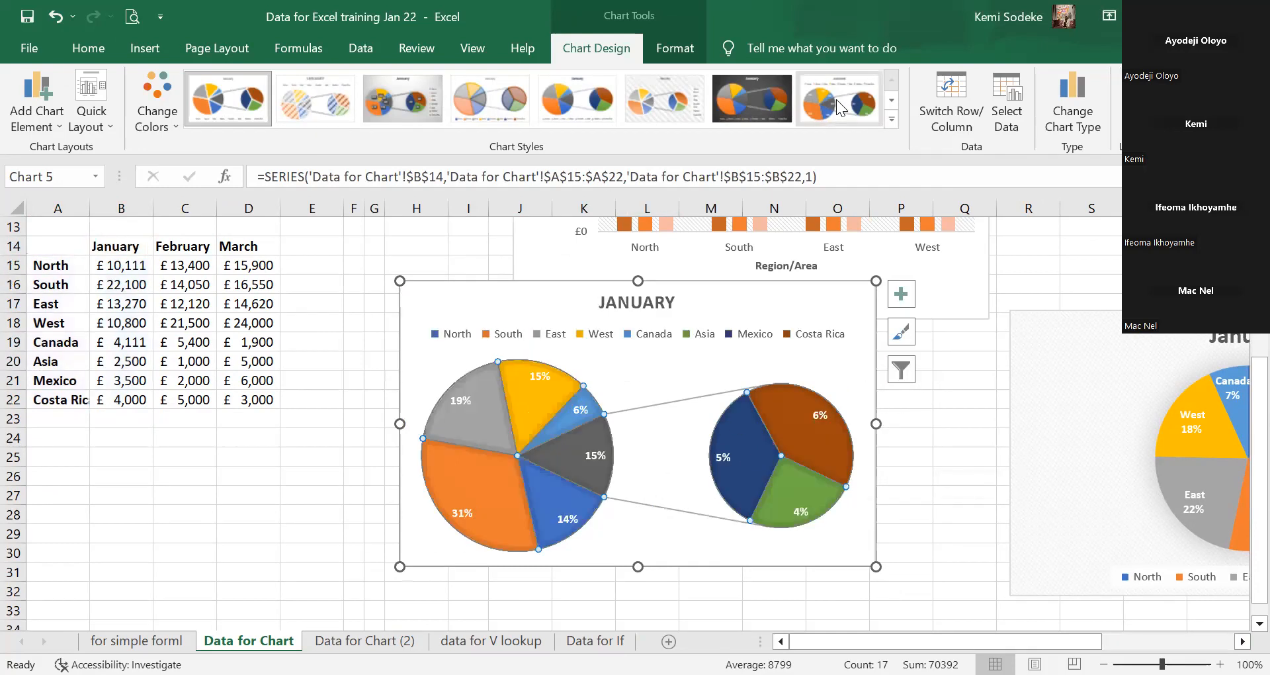
{"action": "left_click", "coordinate": [749, 98]}
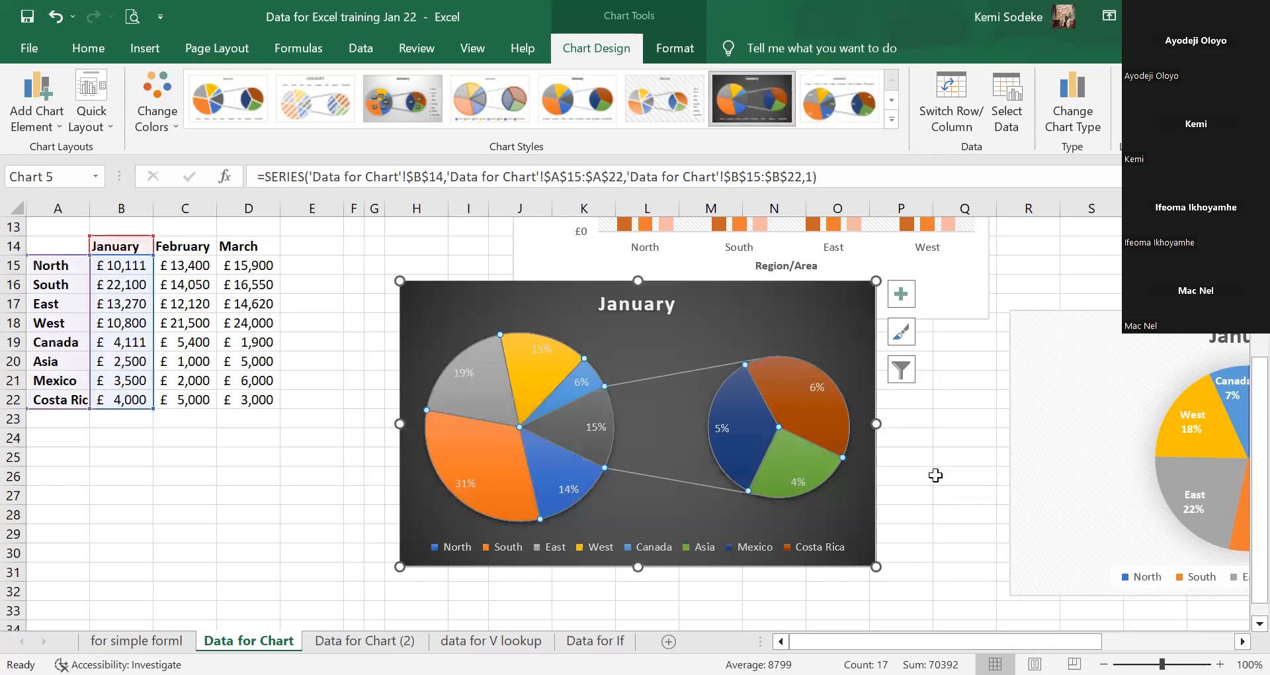
{"action": "left_click", "coordinate": [407, 105]}
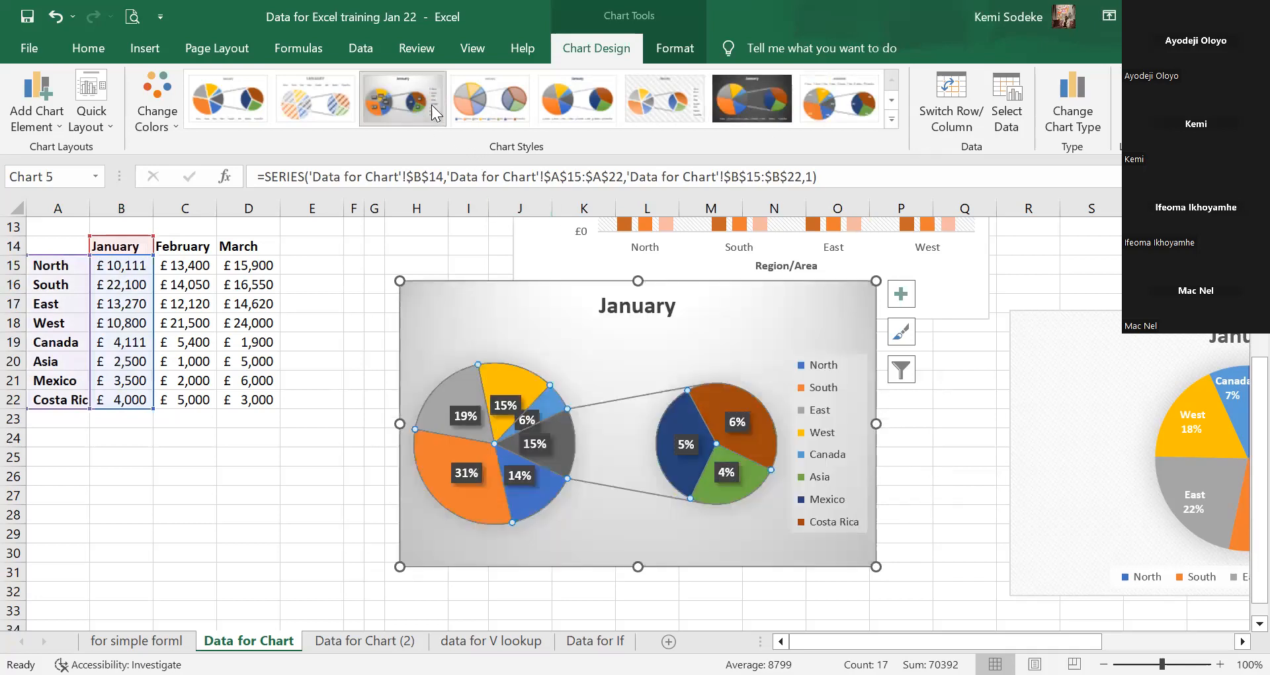
{"action": "left_click", "coordinate": [890, 101]}
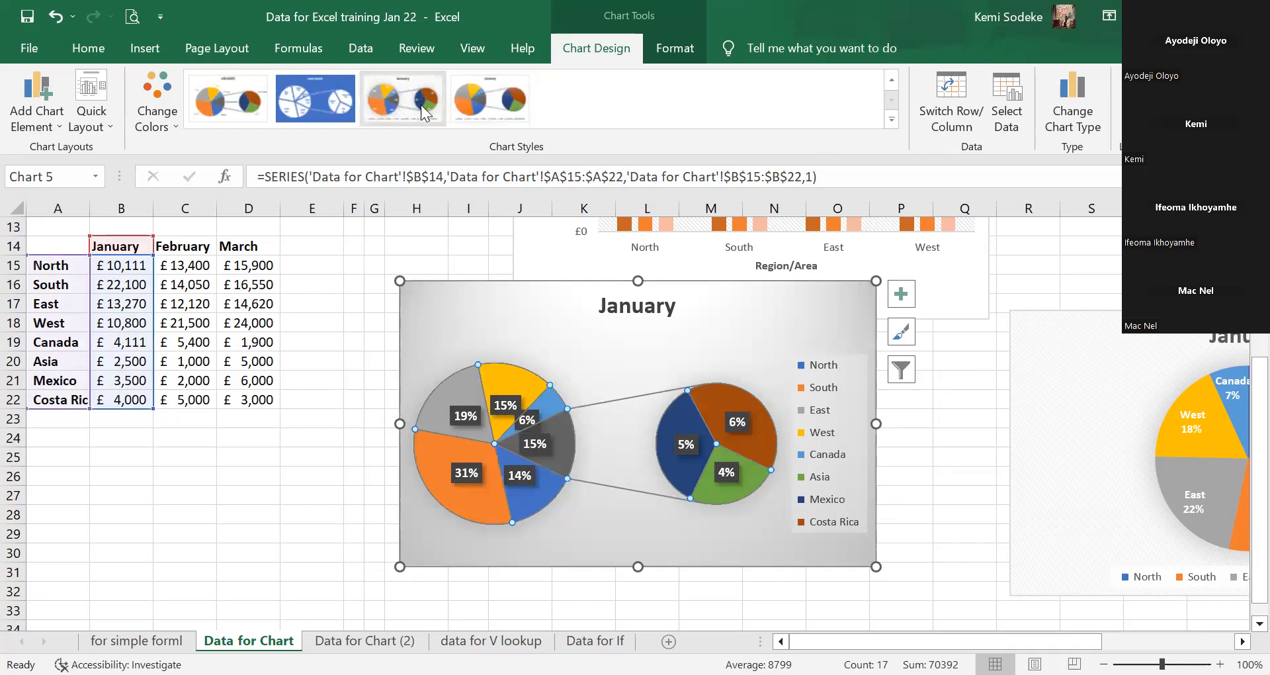
{"action": "left_click", "coordinate": [487, 99]}
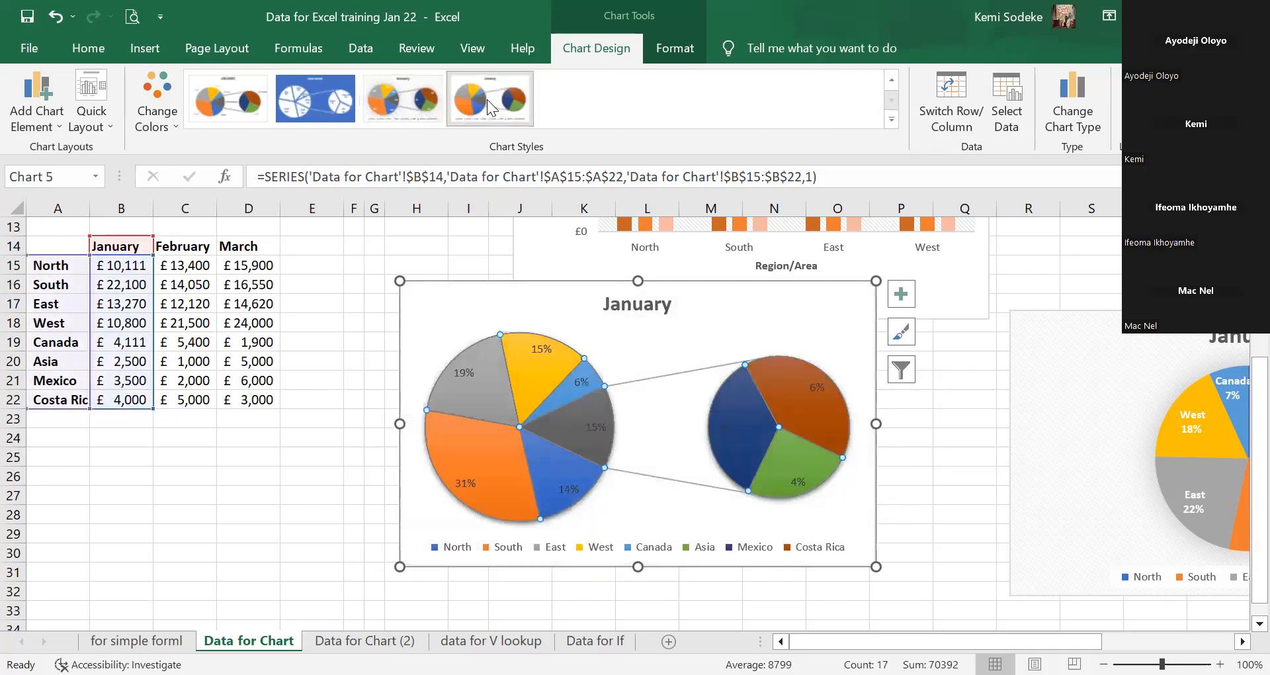
{"action": "left_click", "coordinate": [233, 98]}
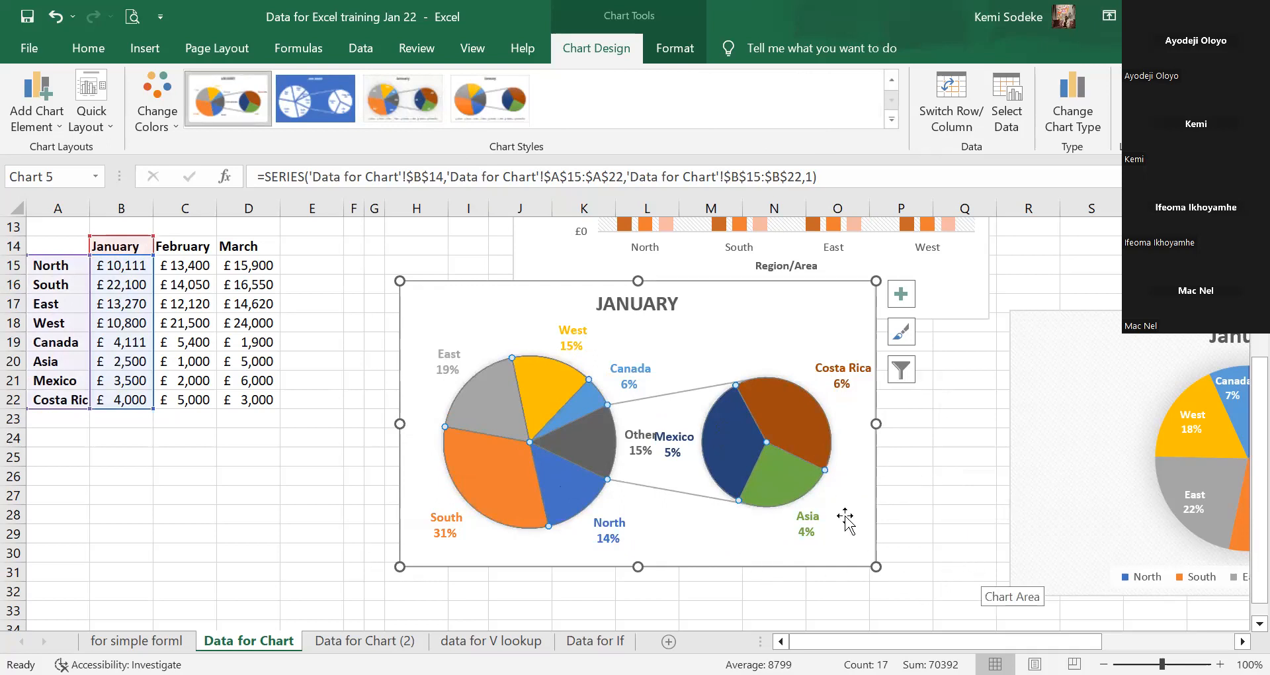
Pull the Costa Rica slice out of the secondary pie, then undo it.
{"action": "left_click", "coordinate": [786, 440]}
{"action": "left_click_drag", "start_coordinate": [786, 440], "coordinate": [827, 431]}
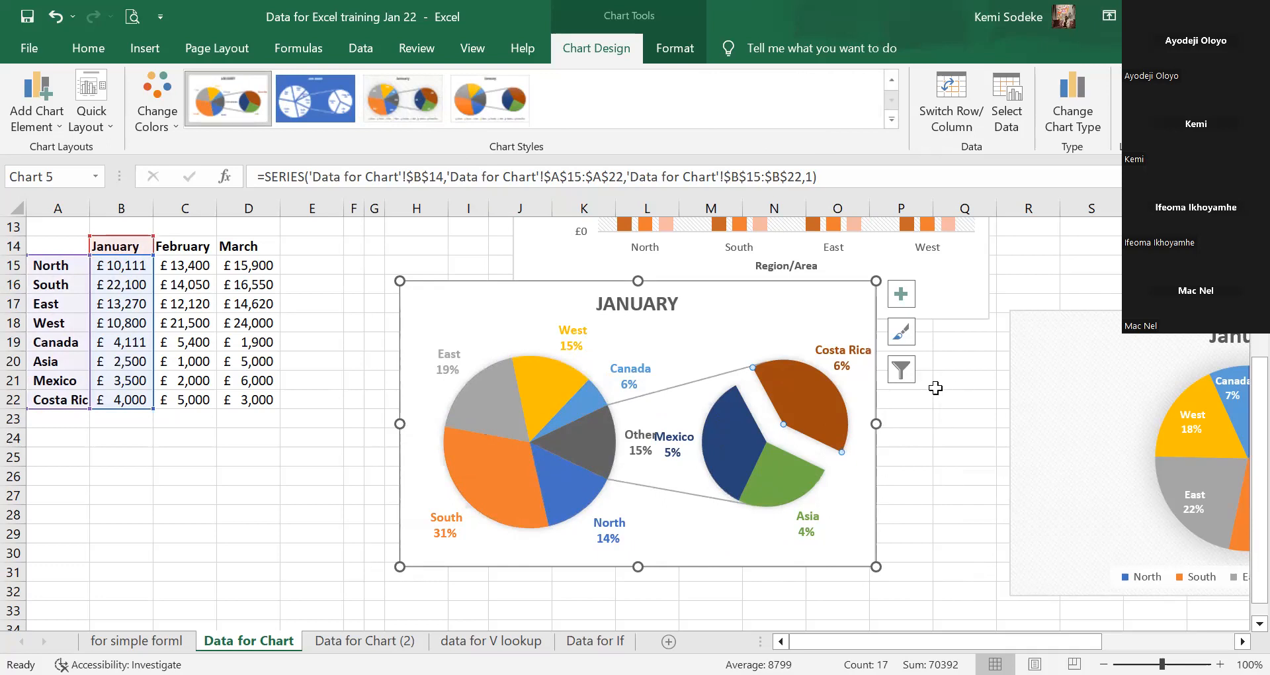
{"action": "left_click", "coordinate": [55, 16]}
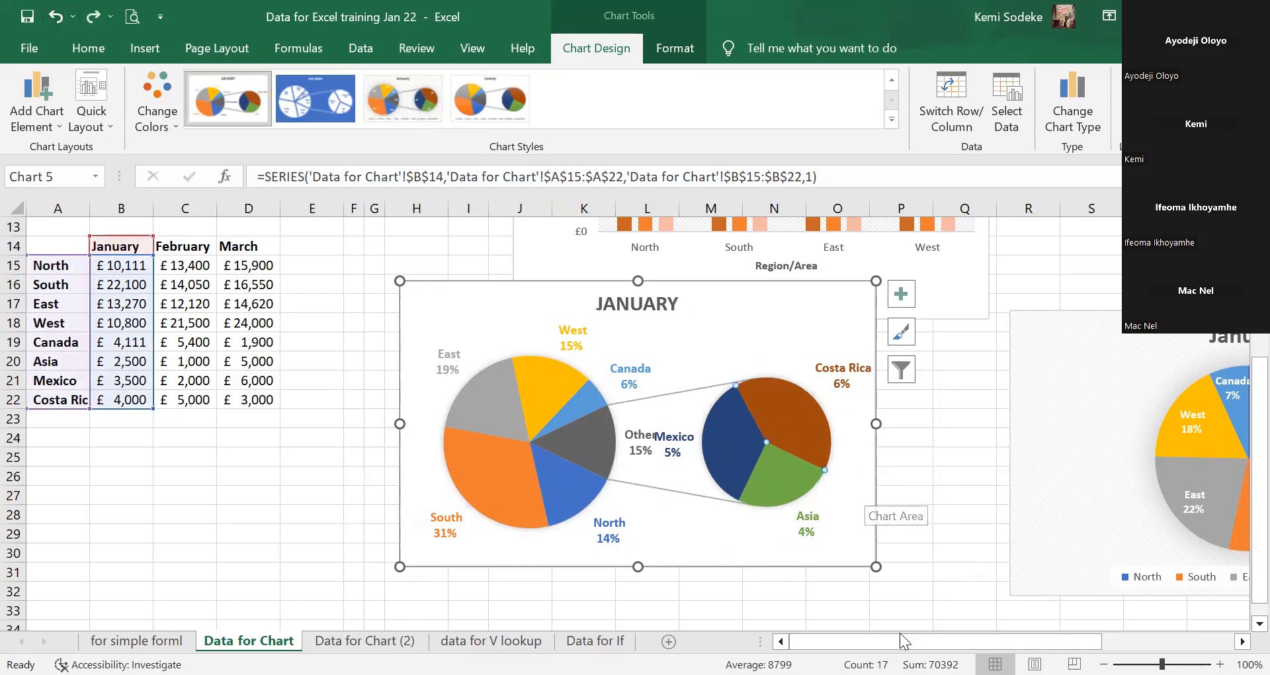
Pull the Asia slice out from the secondary pie and adjust how far it stands apart.
{"action": "scroll", "coordinate": [1243, 634], "scroll_direction": "down", "scroll_amount": 2}
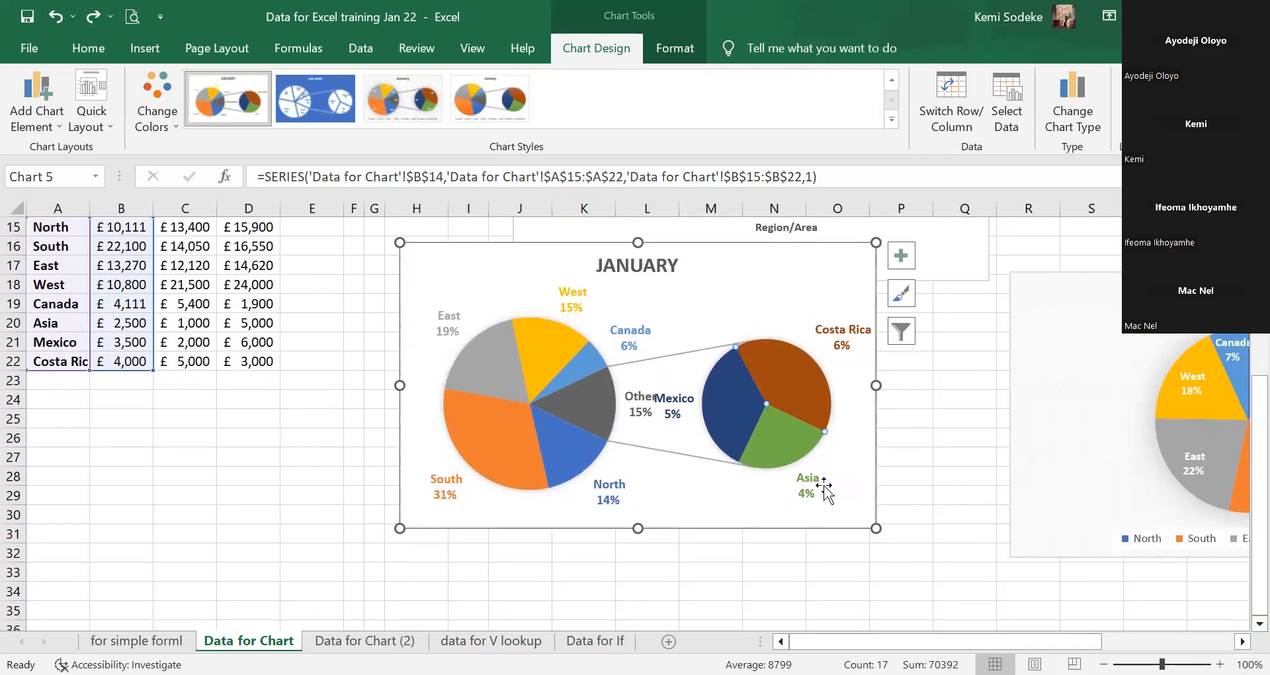
{"action": "mouse_move", "coordinate": [783, 397]}
{"action": "left_click_drag", "start_coordinate": [776, 443], "coordinate": [855, 505]}
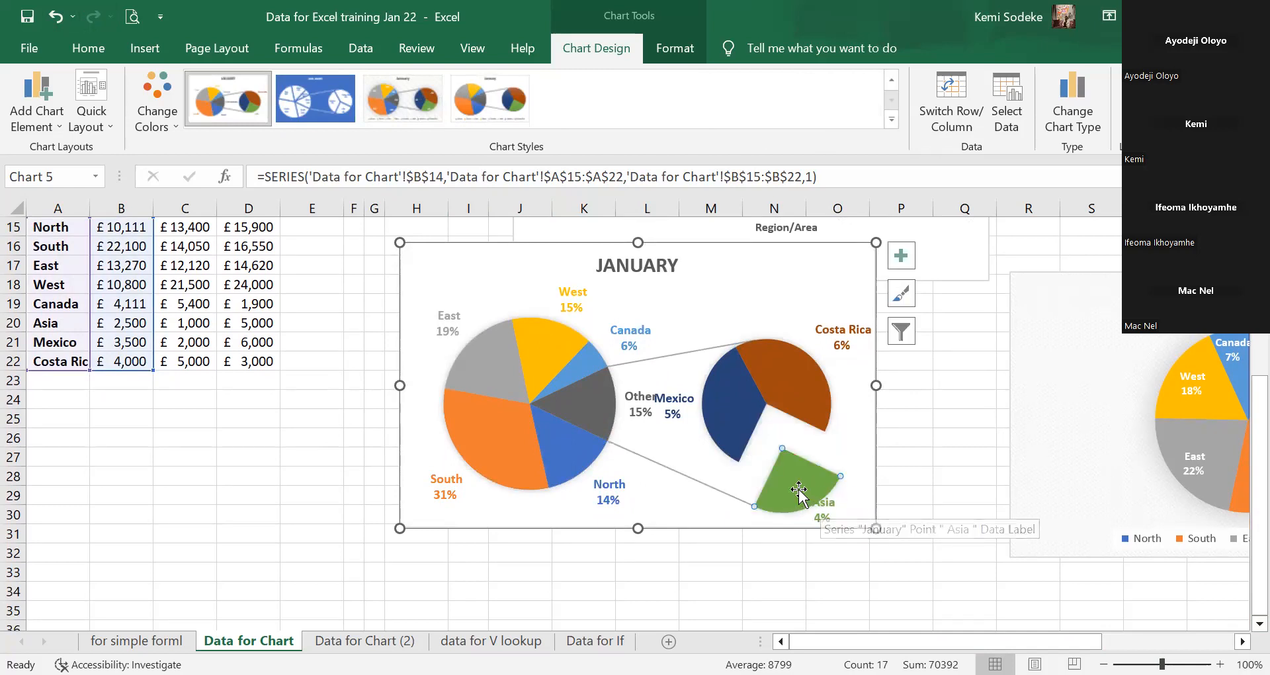
{"action": "left_click_drag", "start_coordinate": [799, 491], "coordinate": [885, 500]}
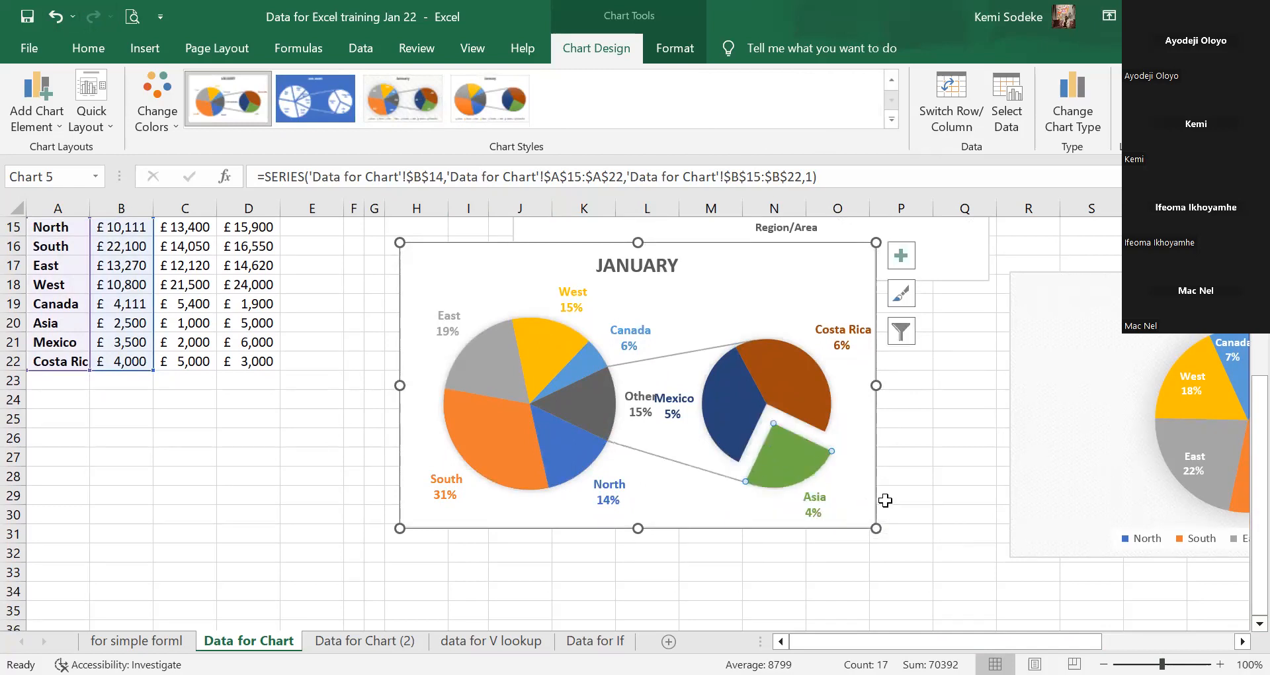
{"action": "mouse_move", "coordinate": [732, 400]}
{"action": "left_mouse_down"}
{"action": "mouse_move", "coordinate": [716, 409]}
{"action": "mouse_move", "coordinate": [741, 410]}
{"action": "left_mouse_up"}
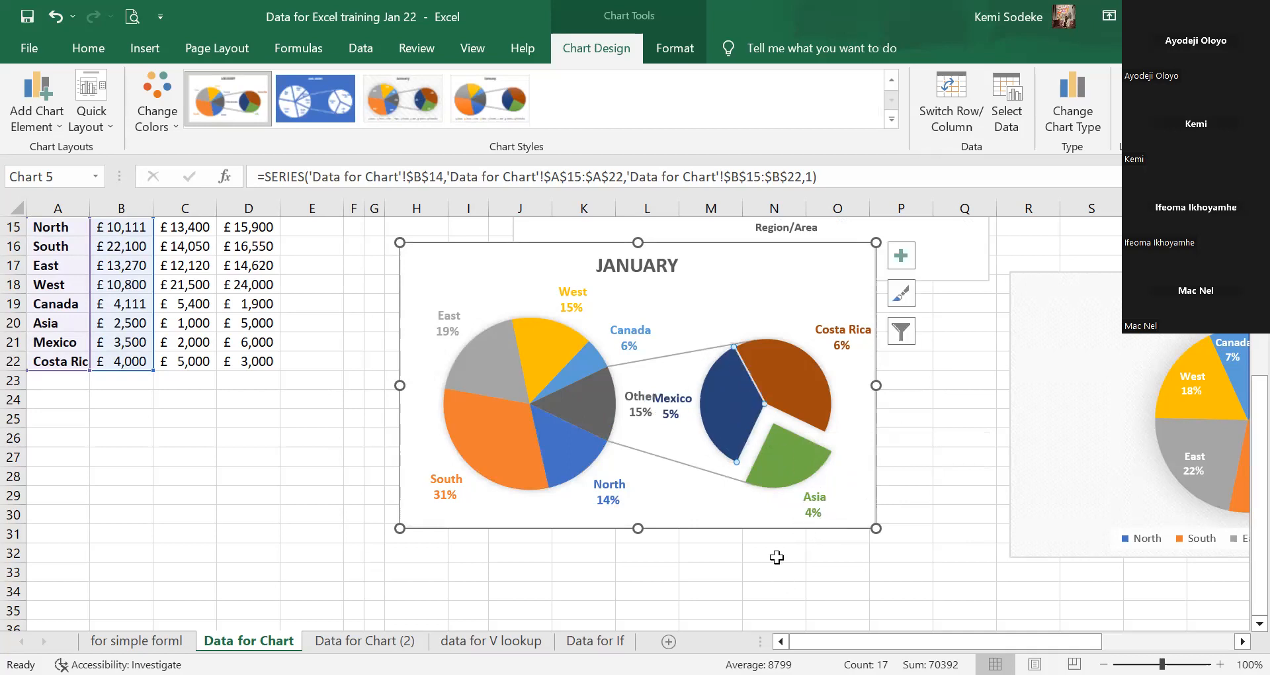
Deselect the chart by selecting an empty cell beside or below it.
{"action": "left_click", "coordinate": [739, 554]}
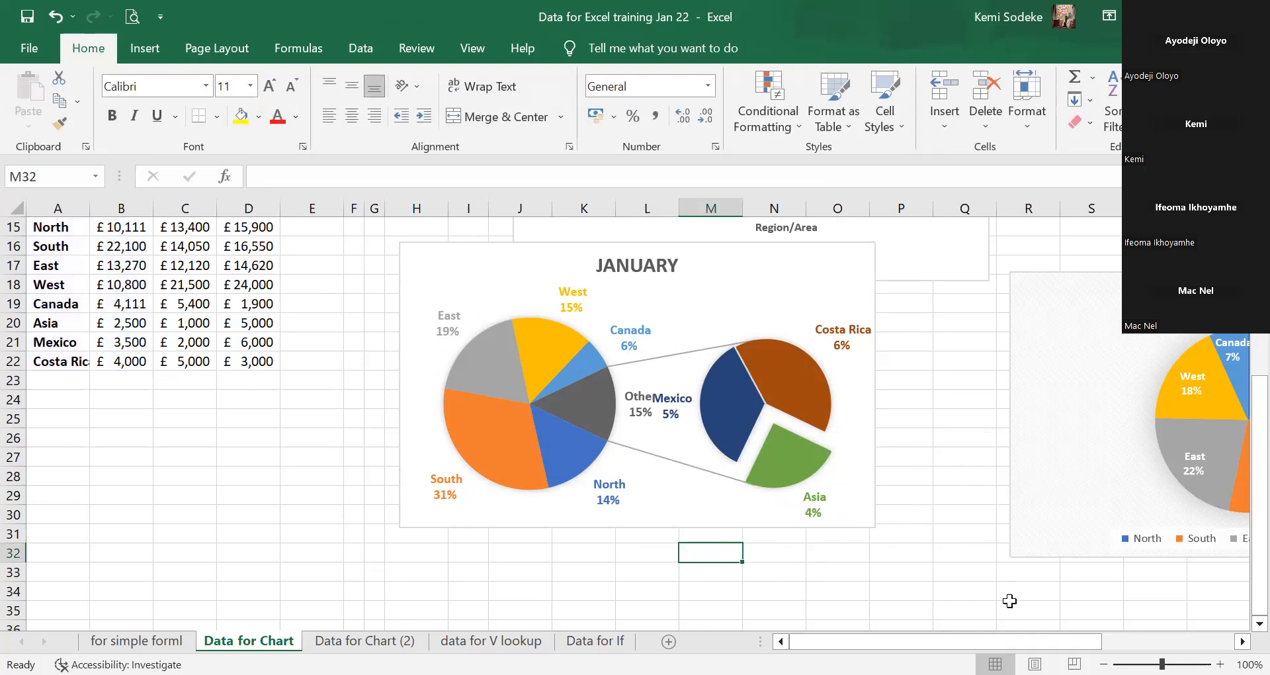
{"action": "left_click", "coordinate": [915, 461]}
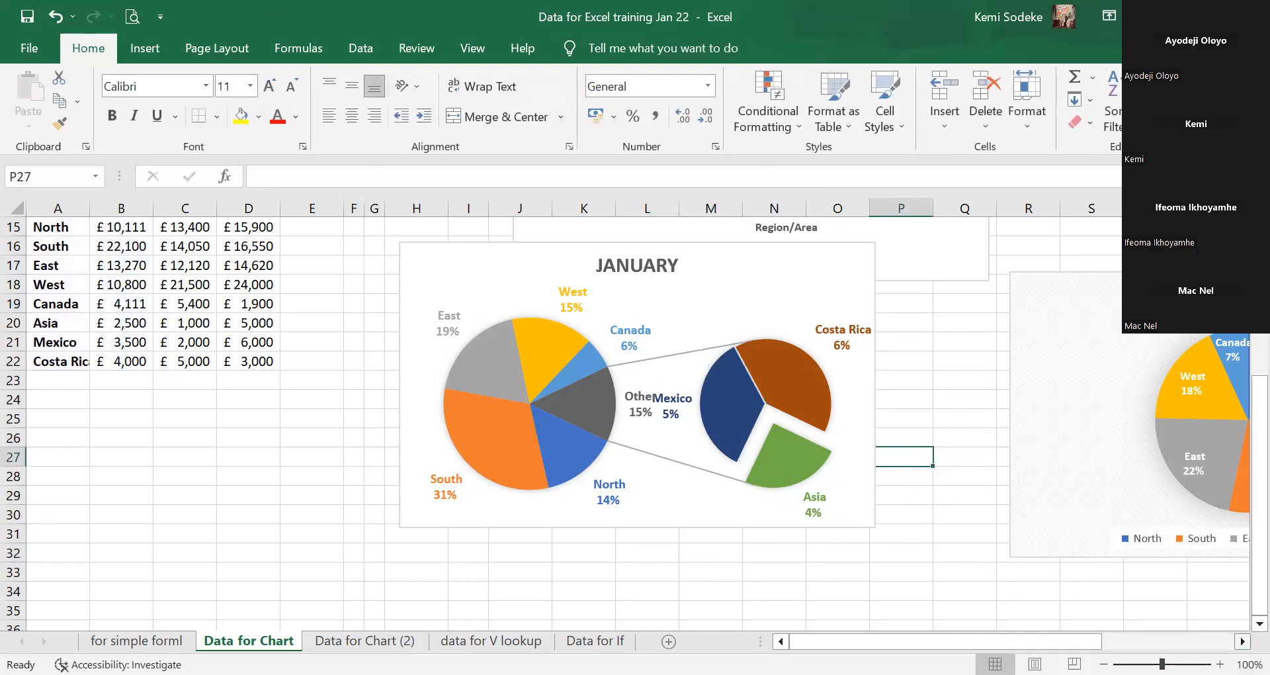
{"action": "left_click", "coordinate": [1243, 642]}
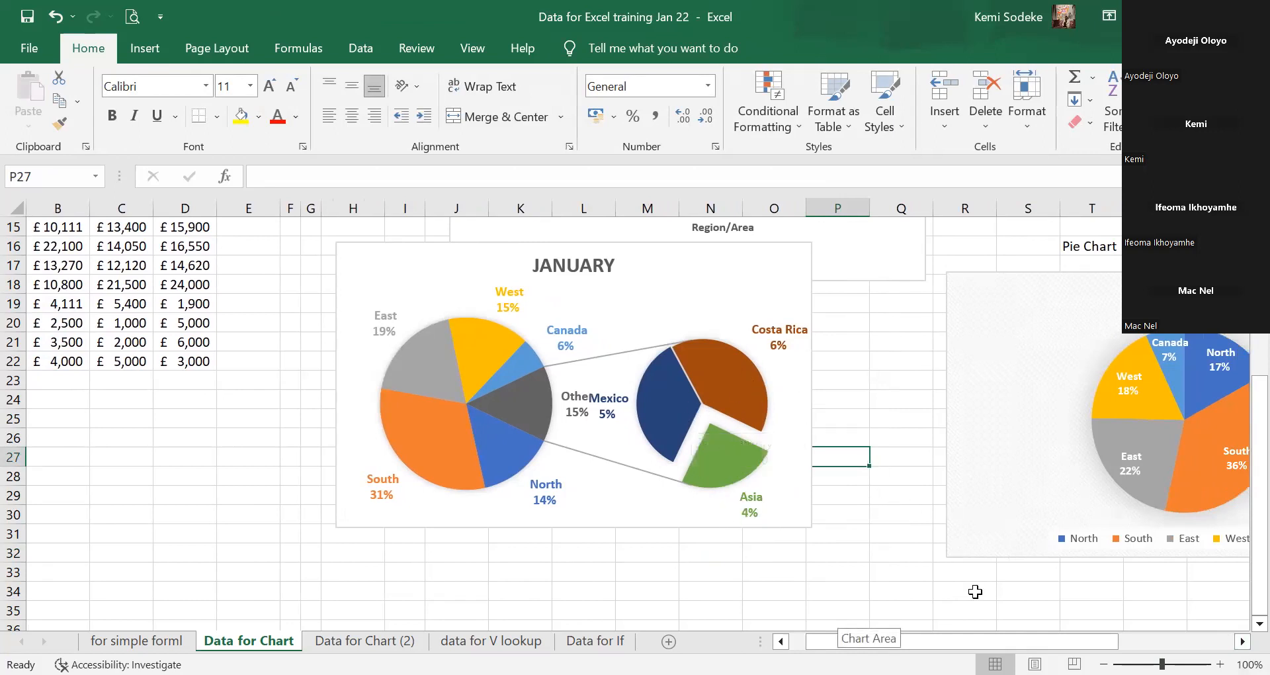
{"action": "left_click", "coordinate": [791, 534]}
{"action": "left_click", "coordinate": [794, 573]}
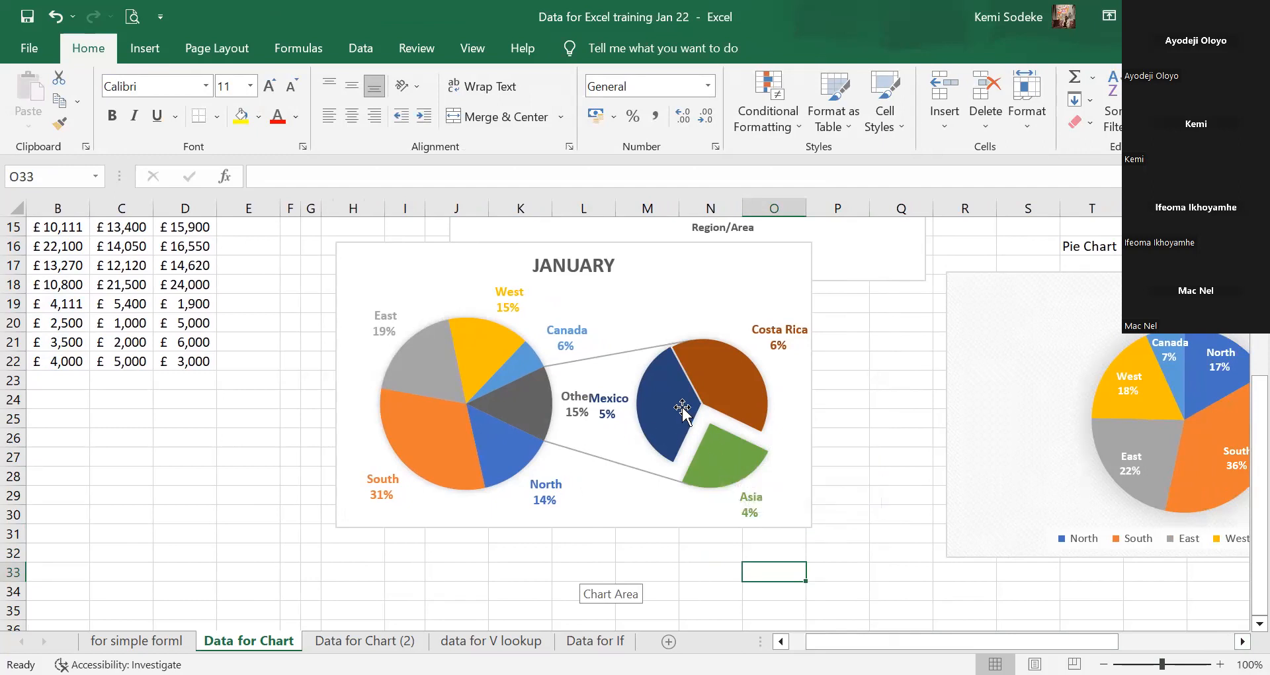
{"action": "mouse_move", "coordinate": [644, 395]}
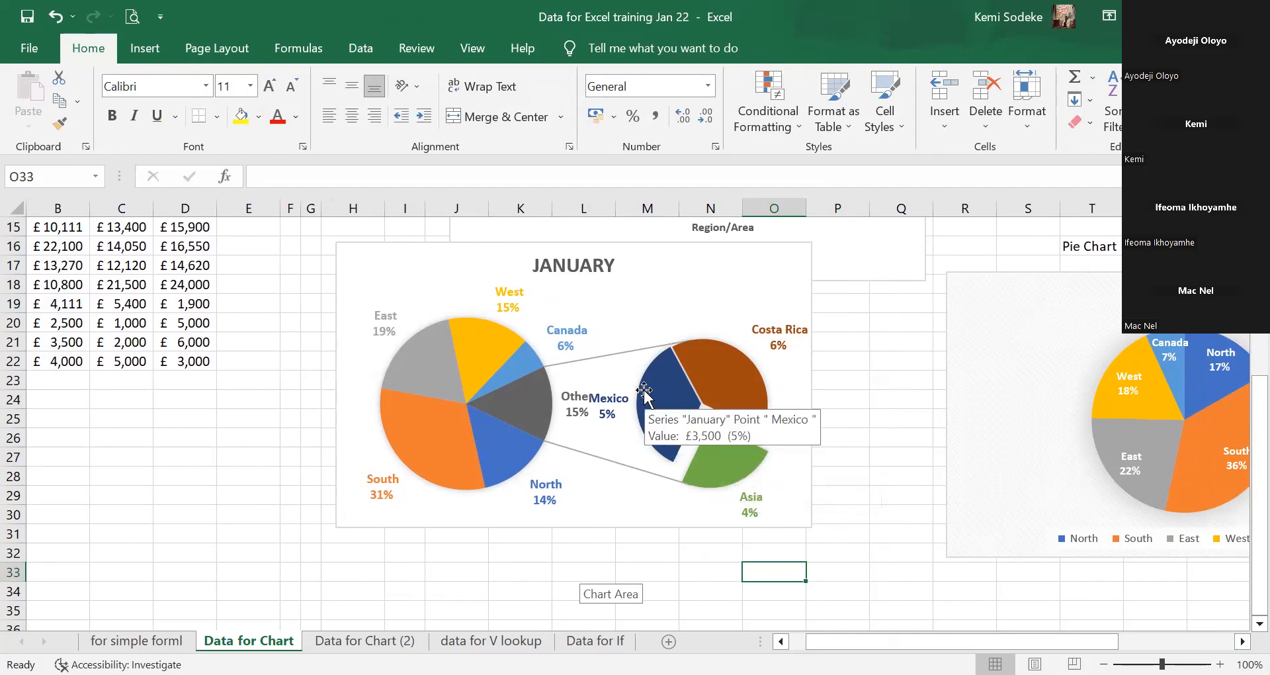
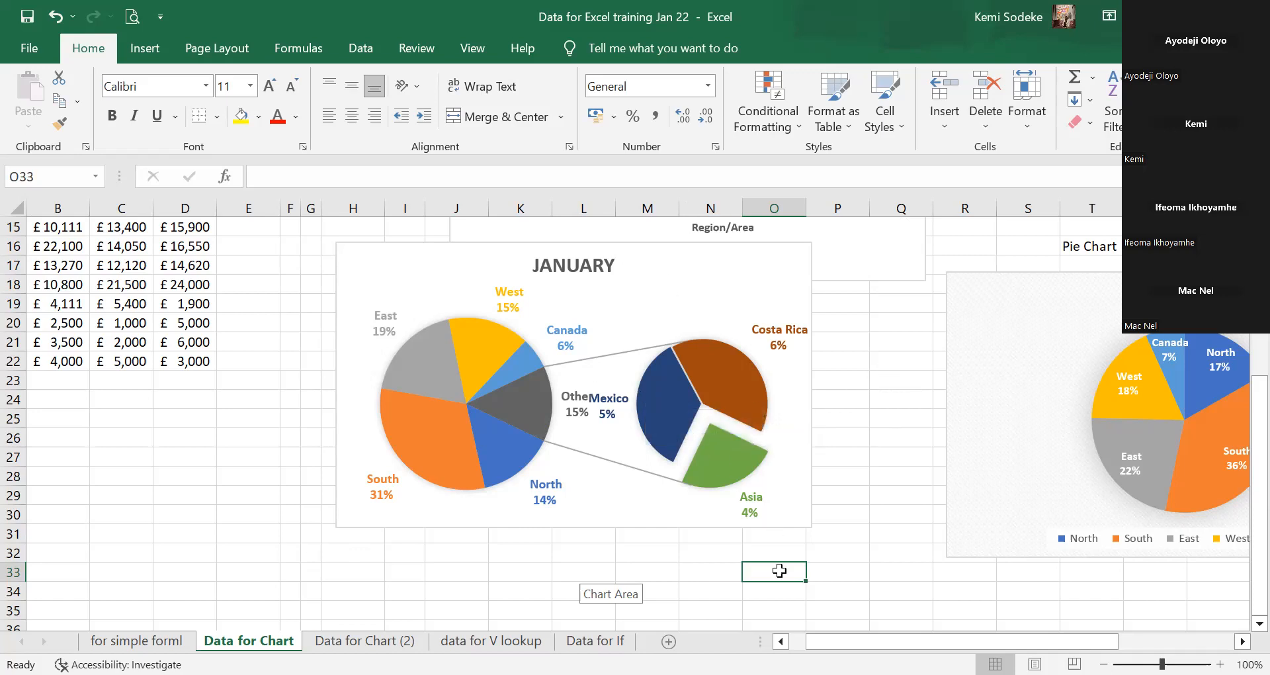
Drag the exploded Asia slice back into the secondary pie.
{"action": "left_click", "coordinate": [781, 641]}
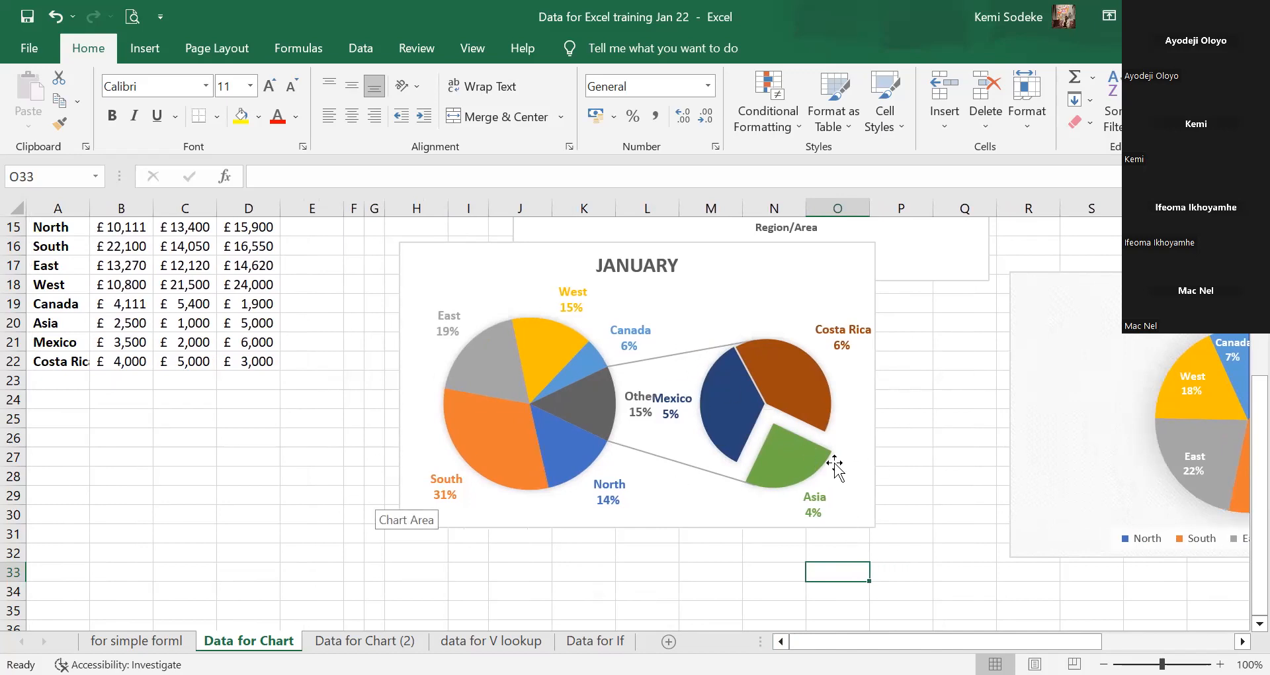
{"action": "mouse_move", "coordinate": [796, 466]}
{"action": "left_click_drag", "start_coordinate": [781, 445], "coordinate": [768, 437]}
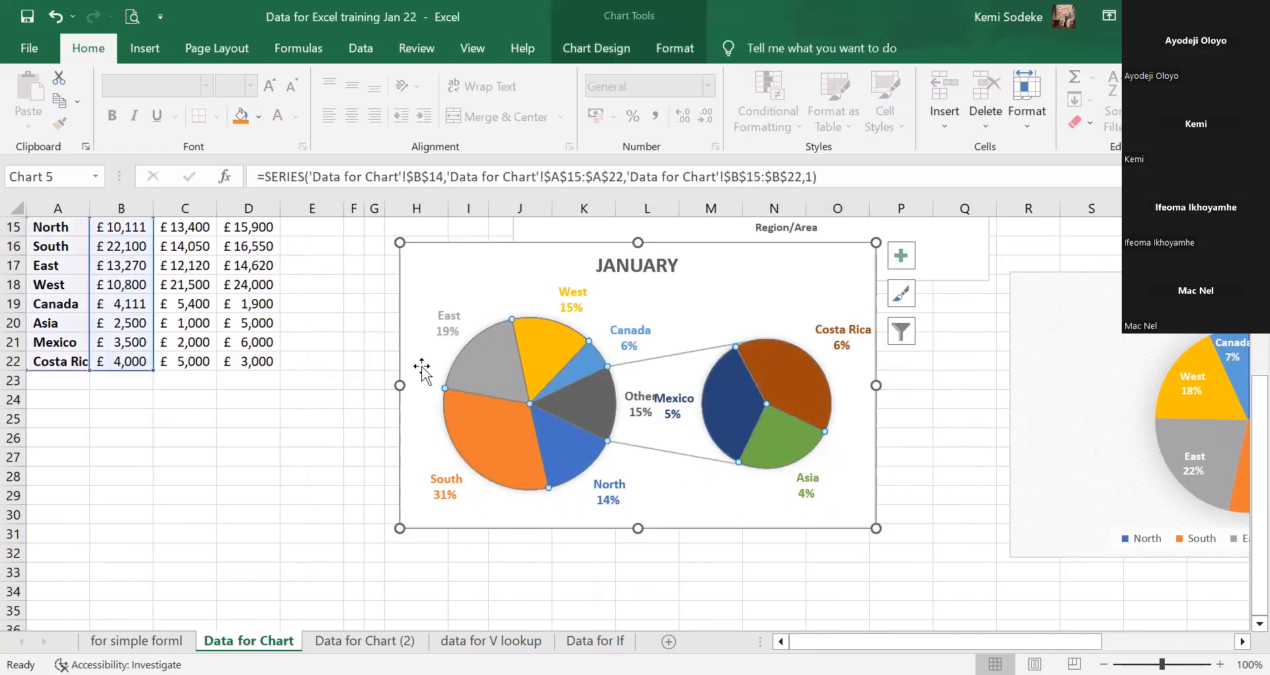
{"action": "scroll", "coordinate": [185, 474], "scroll_direction": "up", "scroll_amount": 1}
{"action": "scroll", "coordinate": [185, 474], "scroll_direction": "up", "scroll_amount": 1}
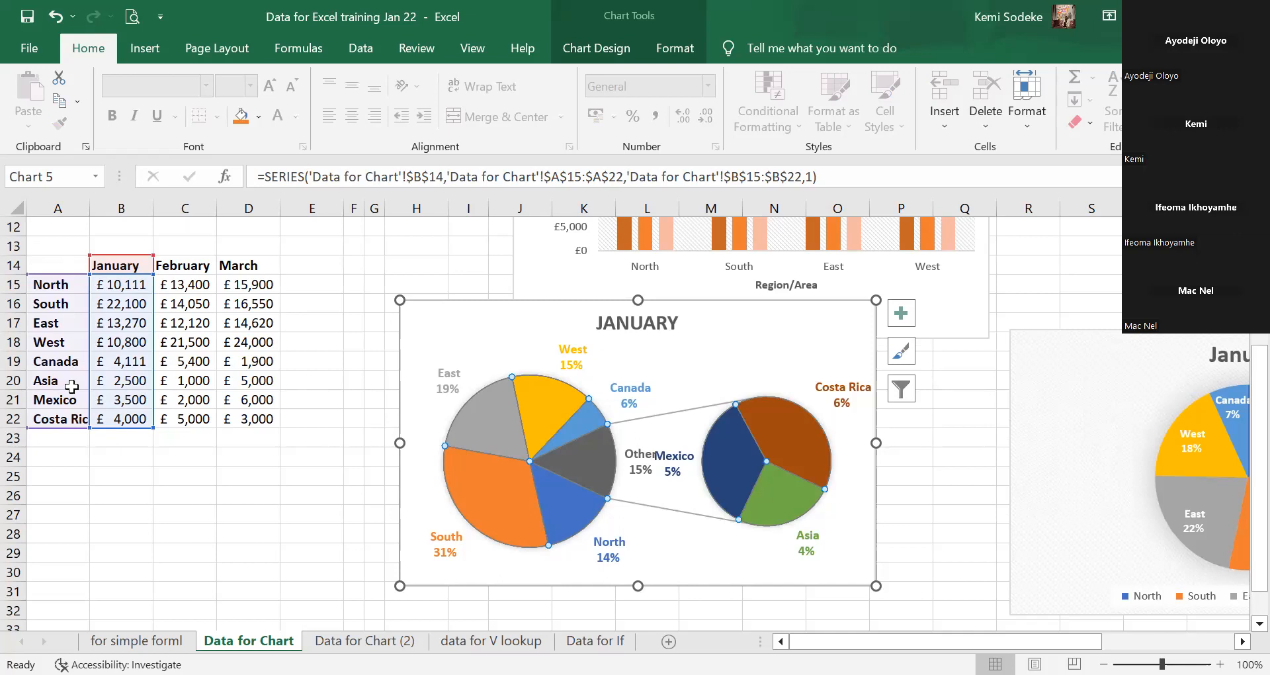
Highlight the Asia, Mexico and Costa Rica region names, then clear the selection.
{"action": "left_click_drag", "start_coordinate": [71, 384], "coordinate": [66, 420]}
{"action": "mouse_move", "coordinate": [614, 476]}
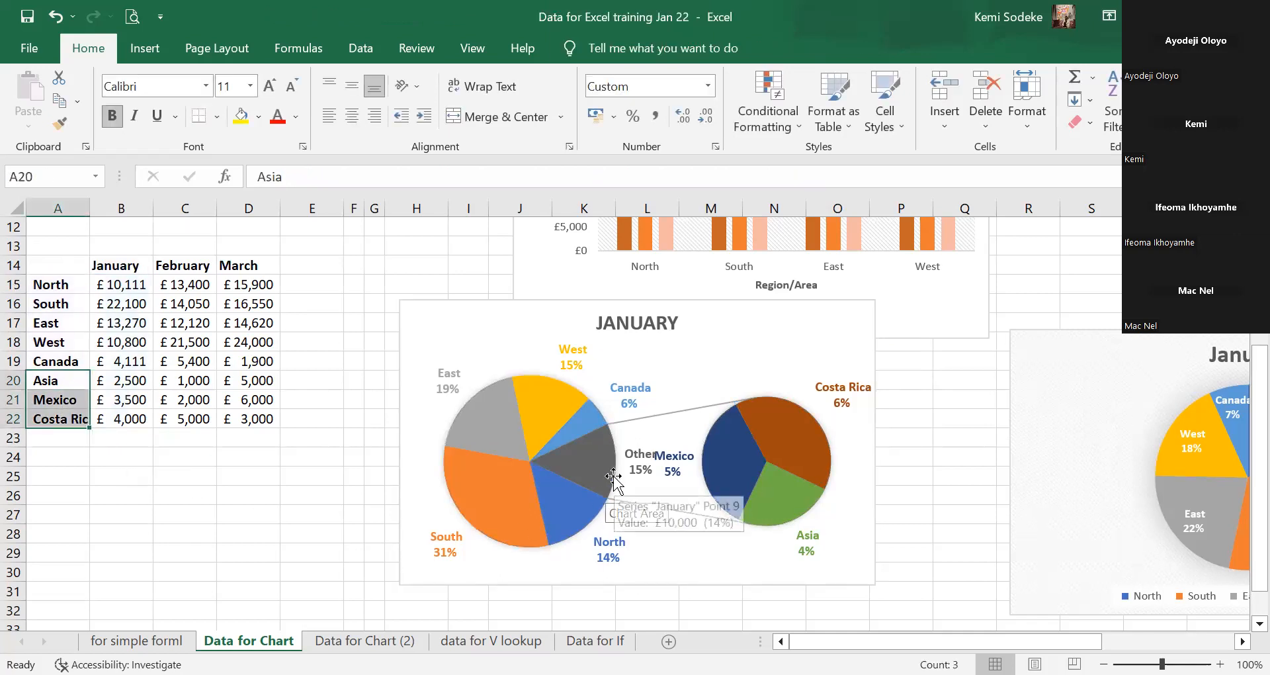
{"action": "left_click", "coordinate": [181, 482]}
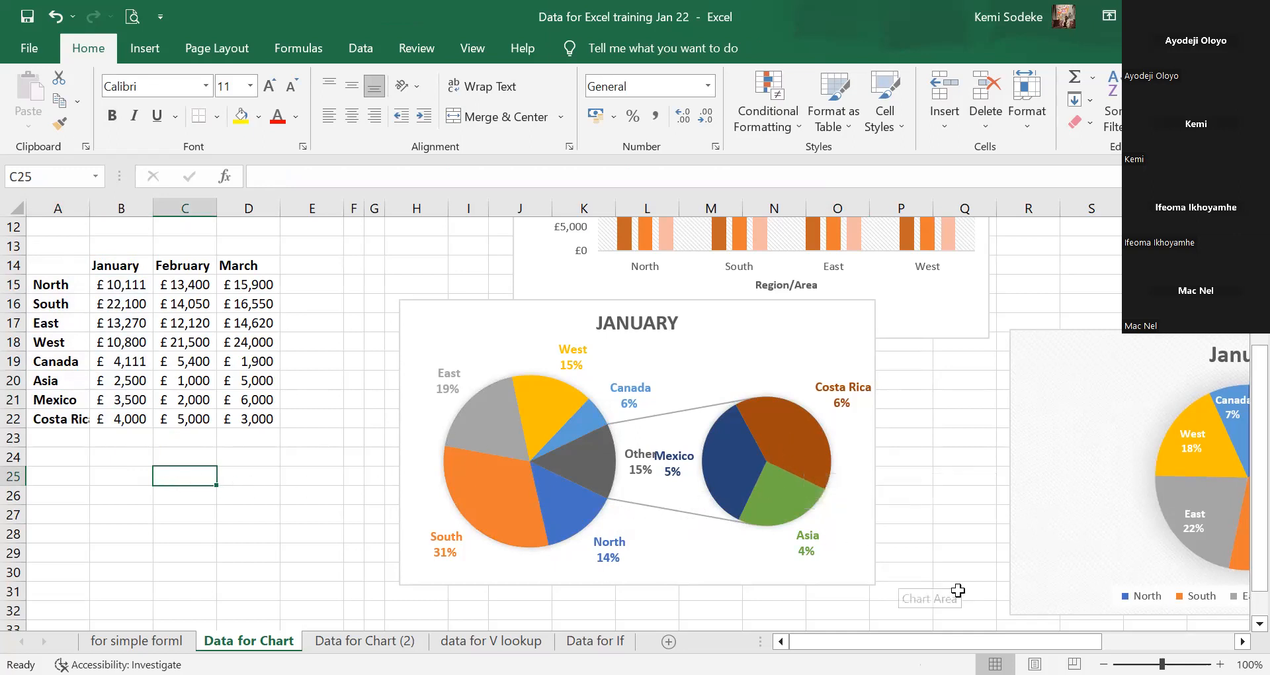
Move the January pie-of-pie chart slightly down and right, then deselect it.
{"action": "left_click", "coordinate": [898, 478]}
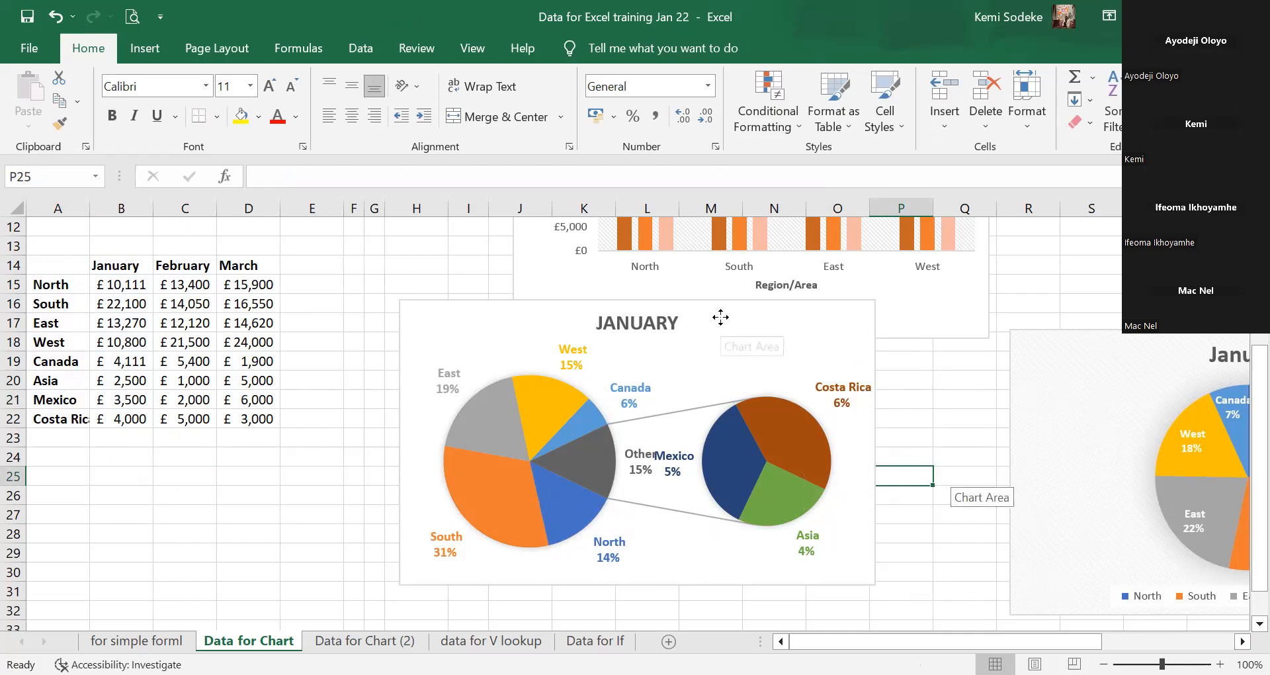
{"action": "left_click_drag", "start_coordinate": [807, 371], "coordinate": [897, 424]}
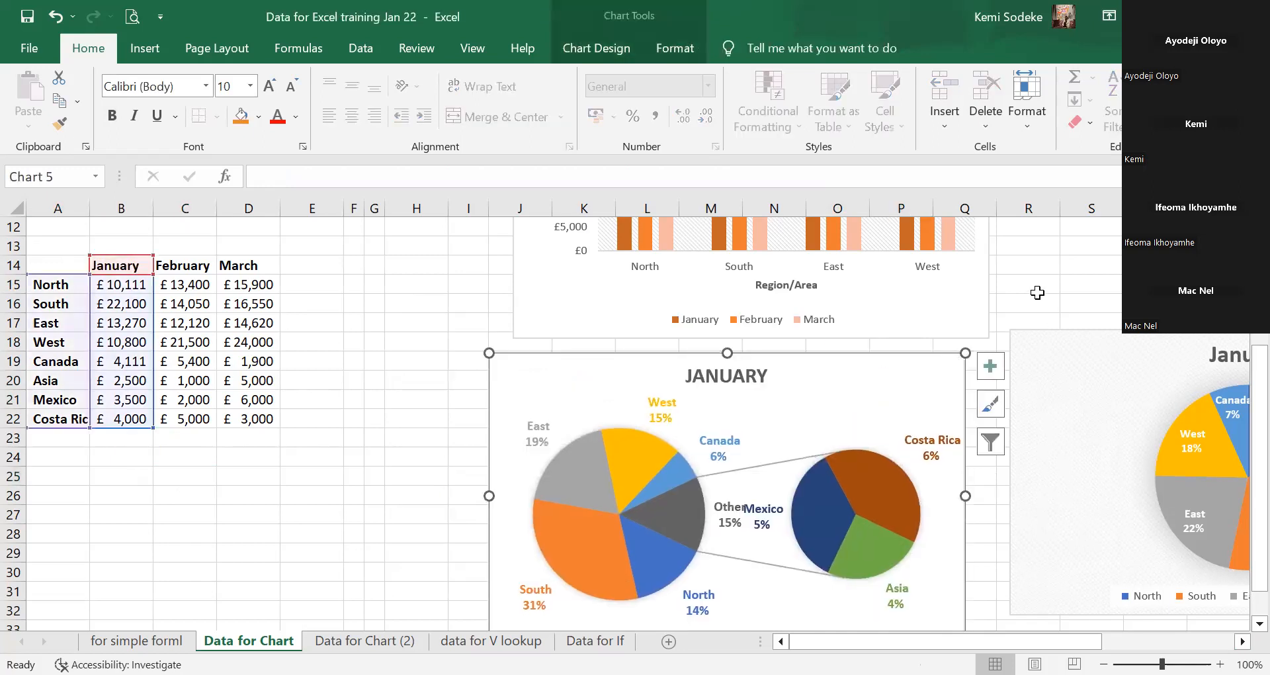
{"action": "scroll", "coordinate": [1018, 285], "scroll_direction": "down", "scroll_amount": 1}
{"action": "scroll", "coordinate": [894, 467], "scroll_direction": "down", "scroll_amount": 3}
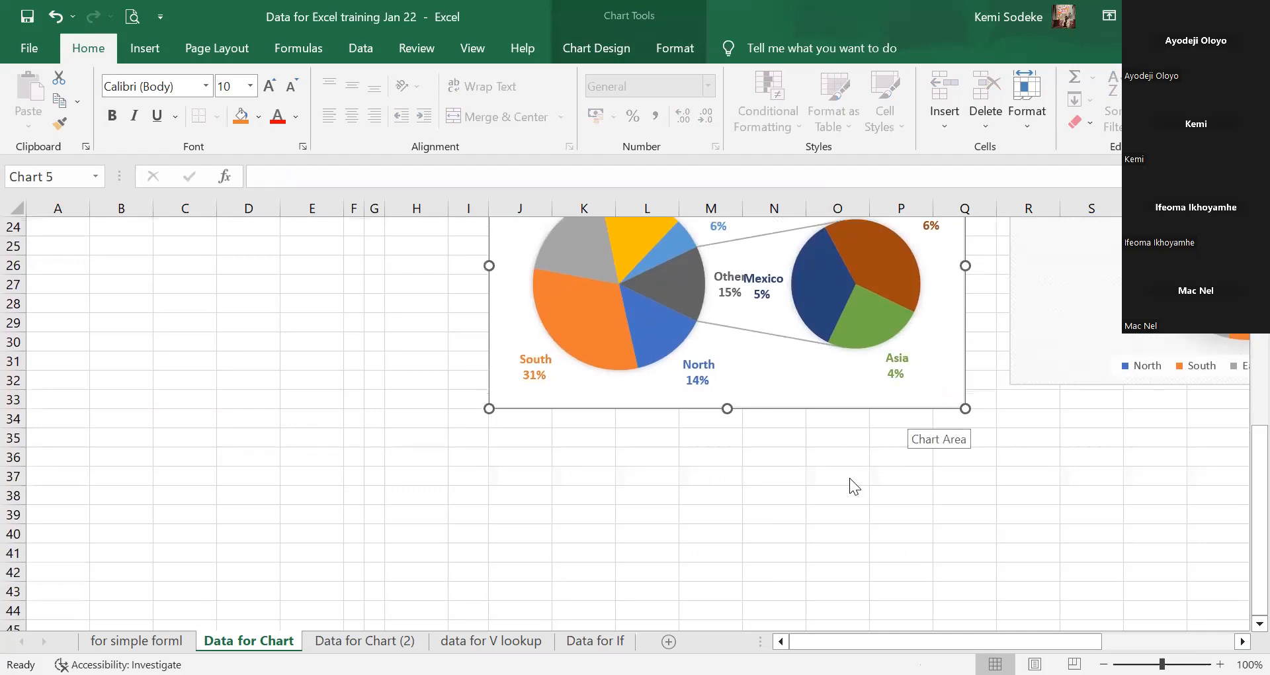
{"action": "scroll", "coordinate": [703, 431], "scroll_direction": "up", "scroll_amount": 8}
{"action": "scroll", "coordinate": [714, 430], "scroll_direction": "down", "scroll_amount": 9}
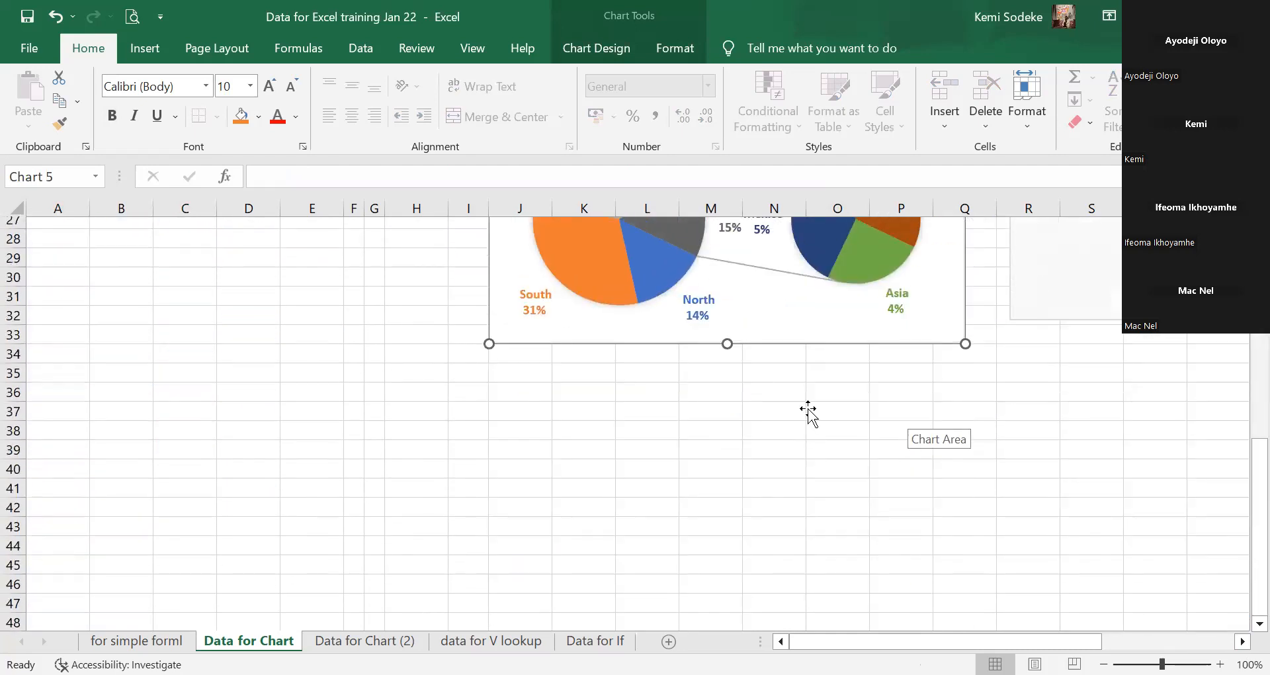
{"action": "scroll", "coordinate": [808, 410], "scroll_direction": "up", "scroll_amount": 5}
{"action": "scroll", "coordinate": [709, 425], "scroll_direction": "down", "scroll_amount": 3}
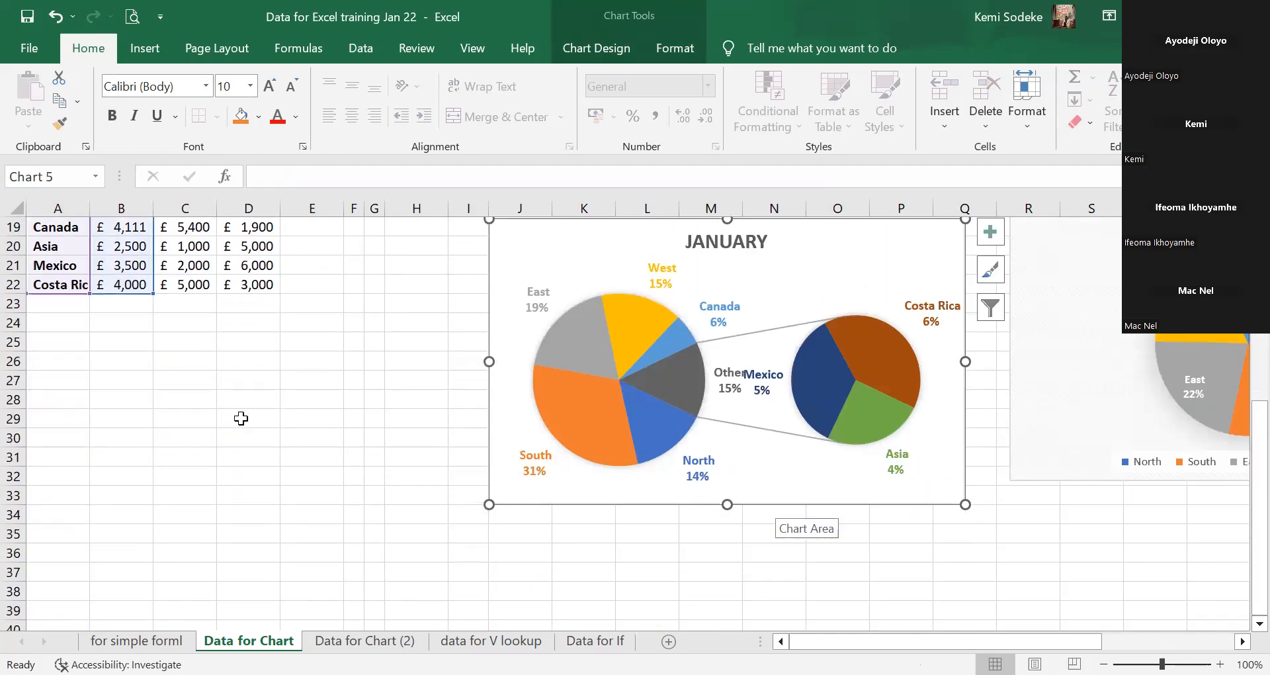
{"action": "left_click", "coordinate": [241, 419]}
Select the January data range A14:B22.
{"action": "scroll", "coordinate": [728, 473], "scroll_direction": "down", "scroll_amount": 2}
{"action": "scroll", "coordinate": [199, 391], "scroll_direction": "up", "scroll_amount": 4}
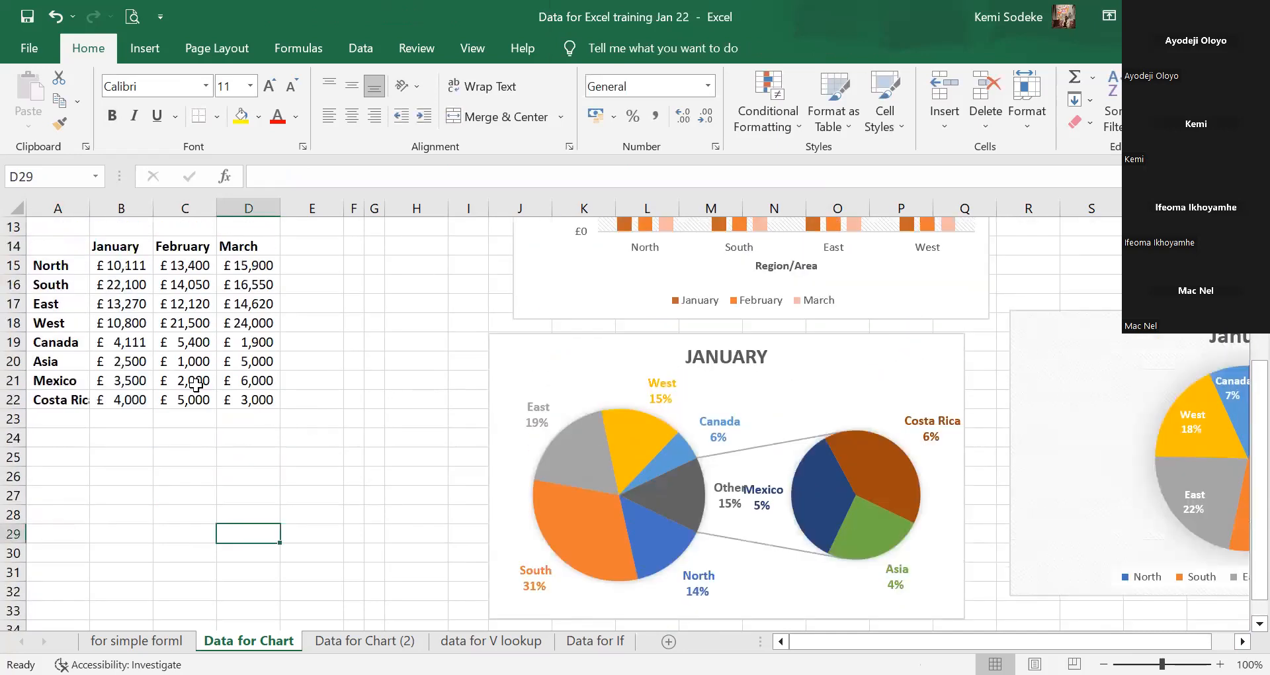
{"action": "left_click_drag", "start_coordinate": [40, 242], "coordinate": [121, 397]}
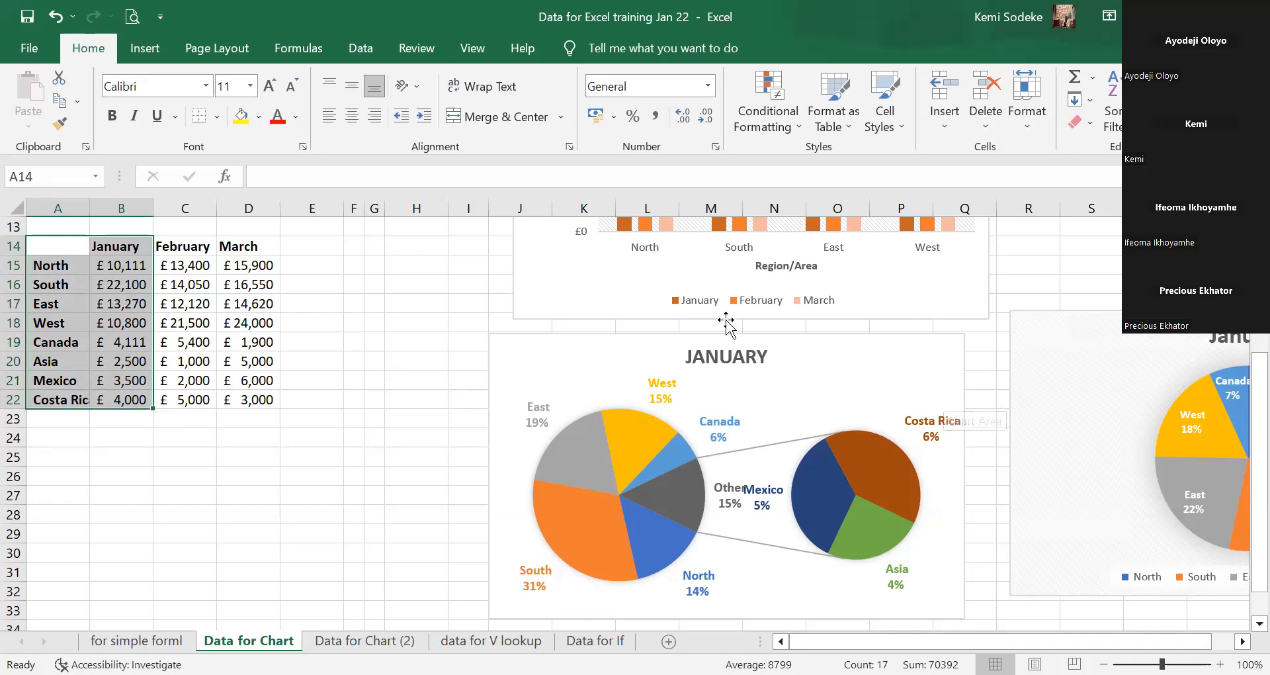
Select the January pie chart and page through the Chart Design styles gallery, ending on its first row.
{"action": "left_click", "coordinate": [889, 382]}
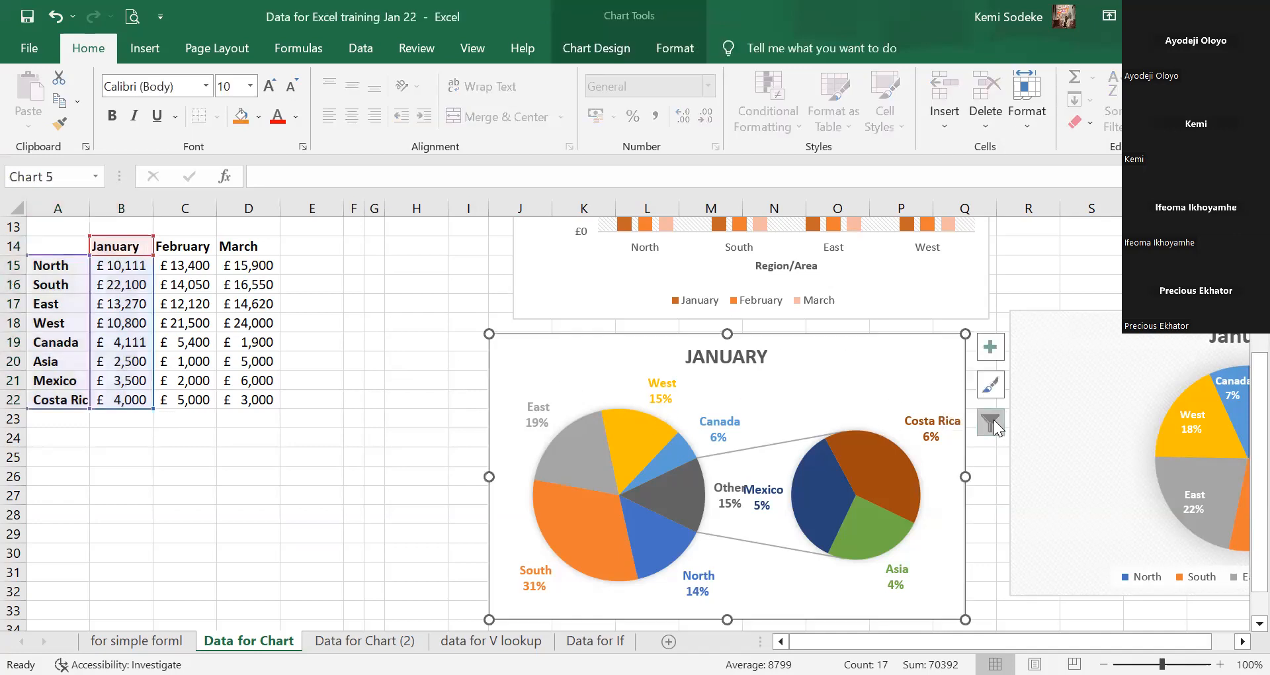
{"action": "left_click", "coordinate": [596, 48]}
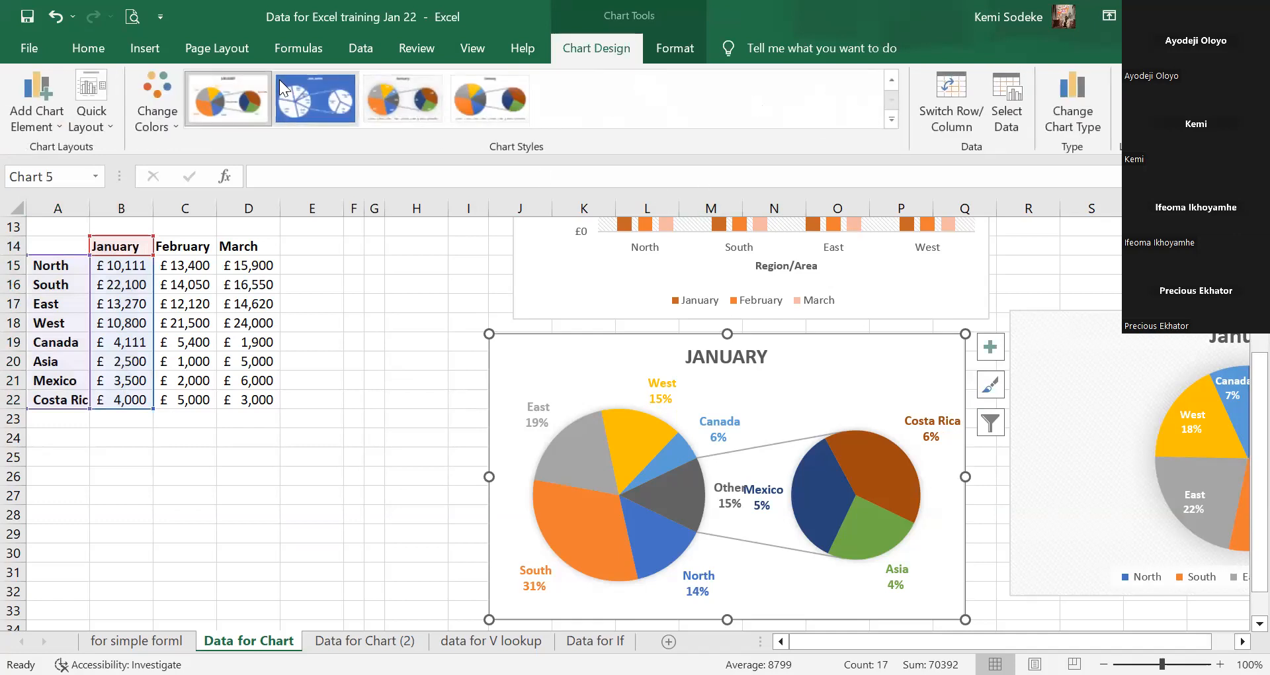
{"action": "left_click", "coordinate": [895, 80]}
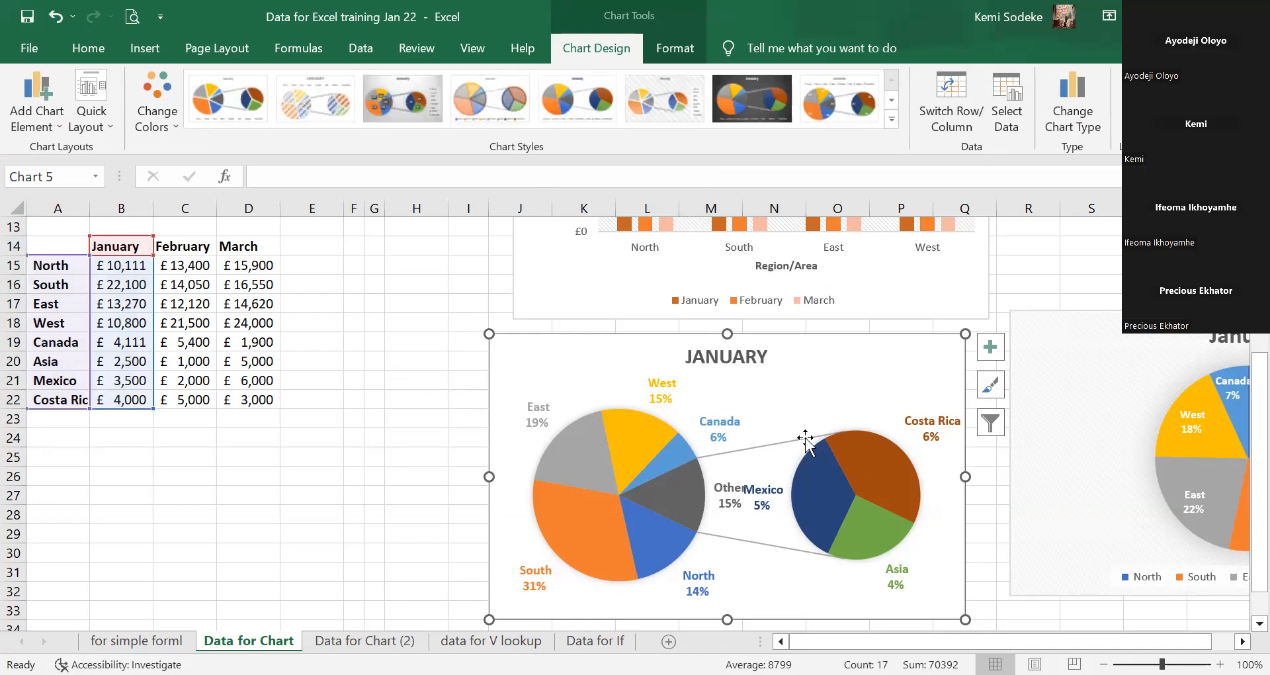
{"action": "left_click", "coordinate": [1013, 501]}
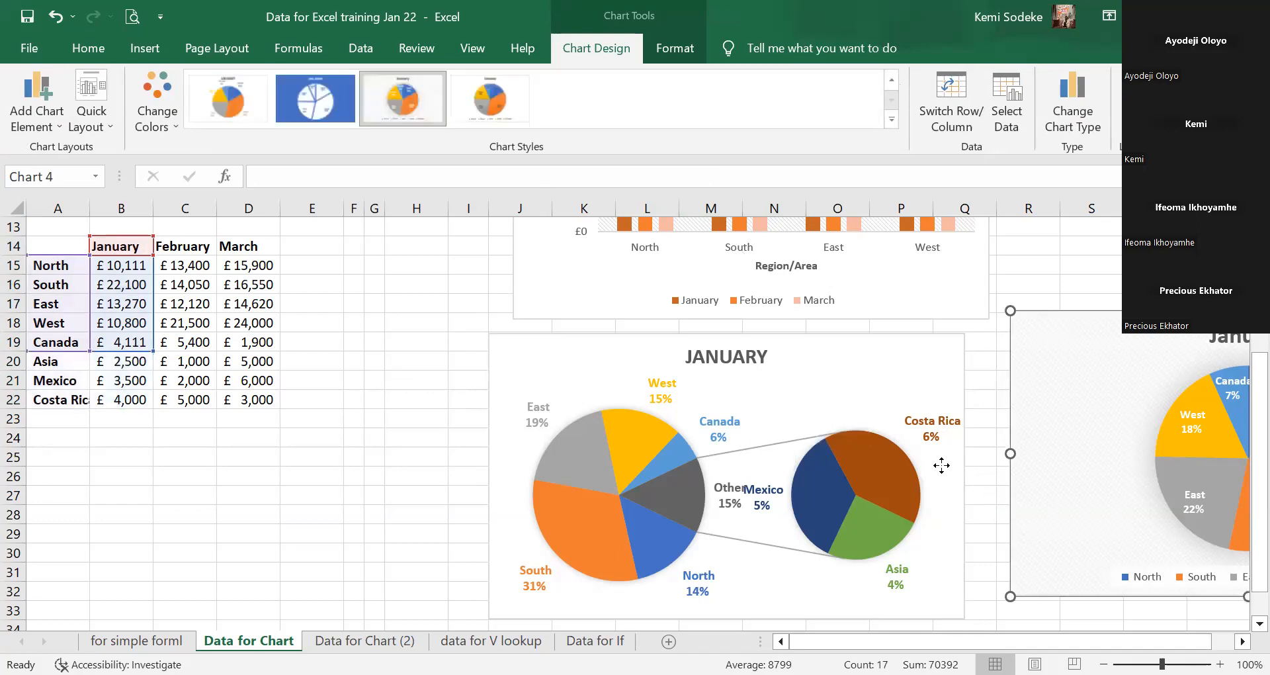
{"action": "left_click", "coordinate": [946, 470]}
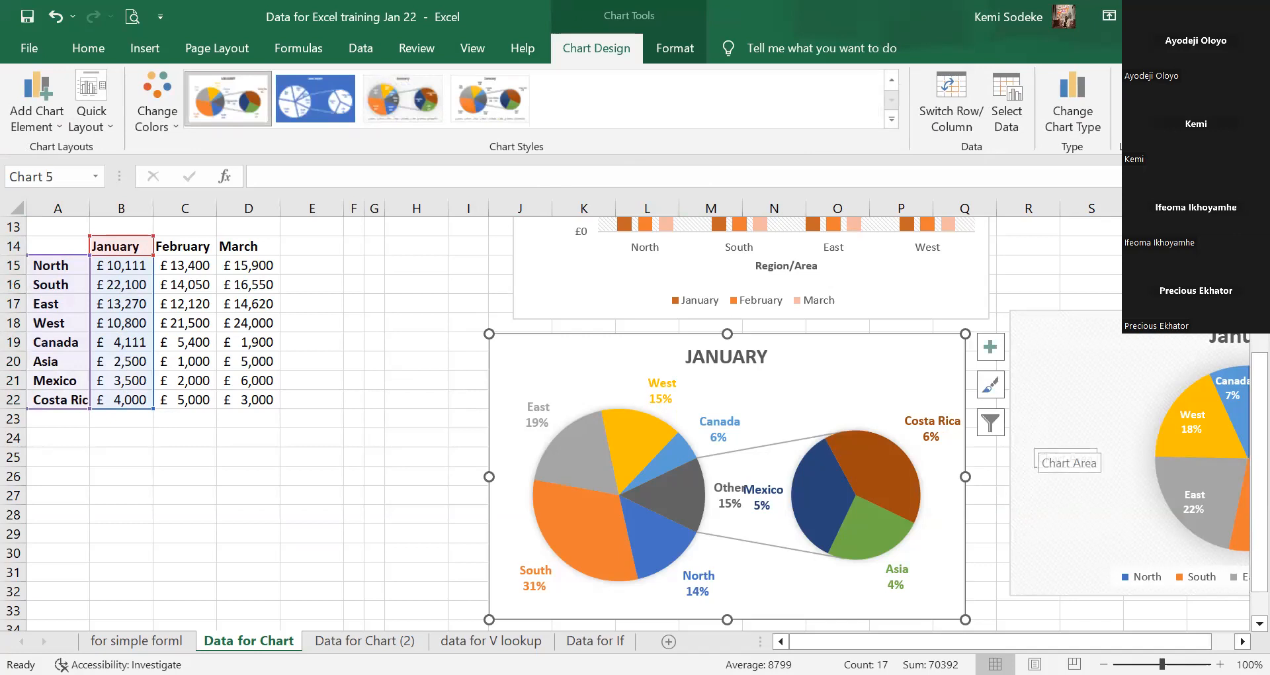
{"action": "left_click", "coordinate": [1243, 641]}
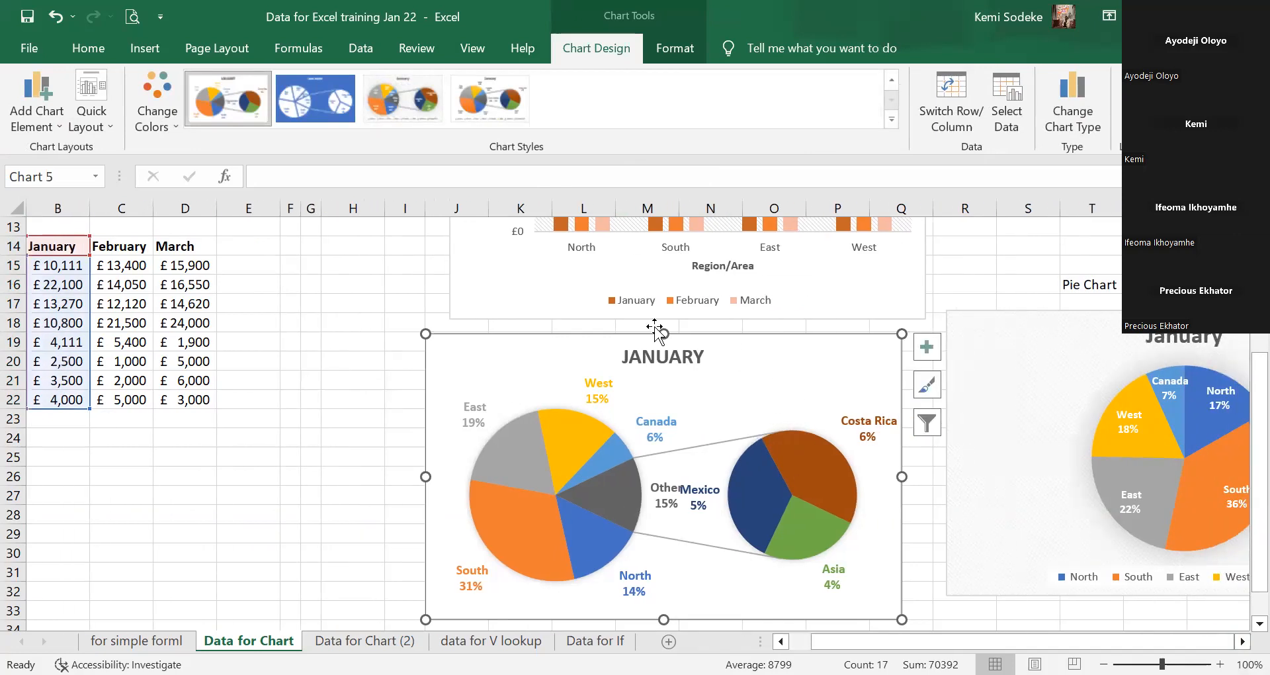
{"action": "left_click", "coordinate": [888, 78]}
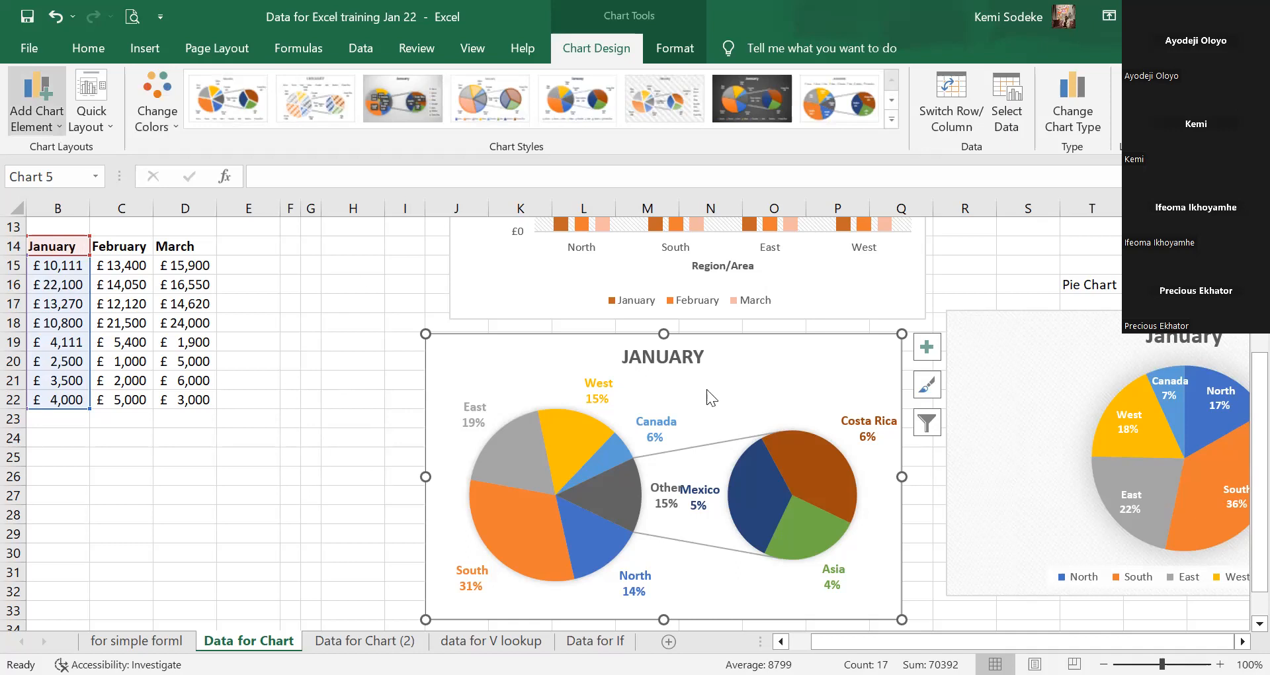
Set the January pie's data labels to show category name and value, e.g. Canada £4,111.
{"action": "left_click", "coordinate": [927, 347]}
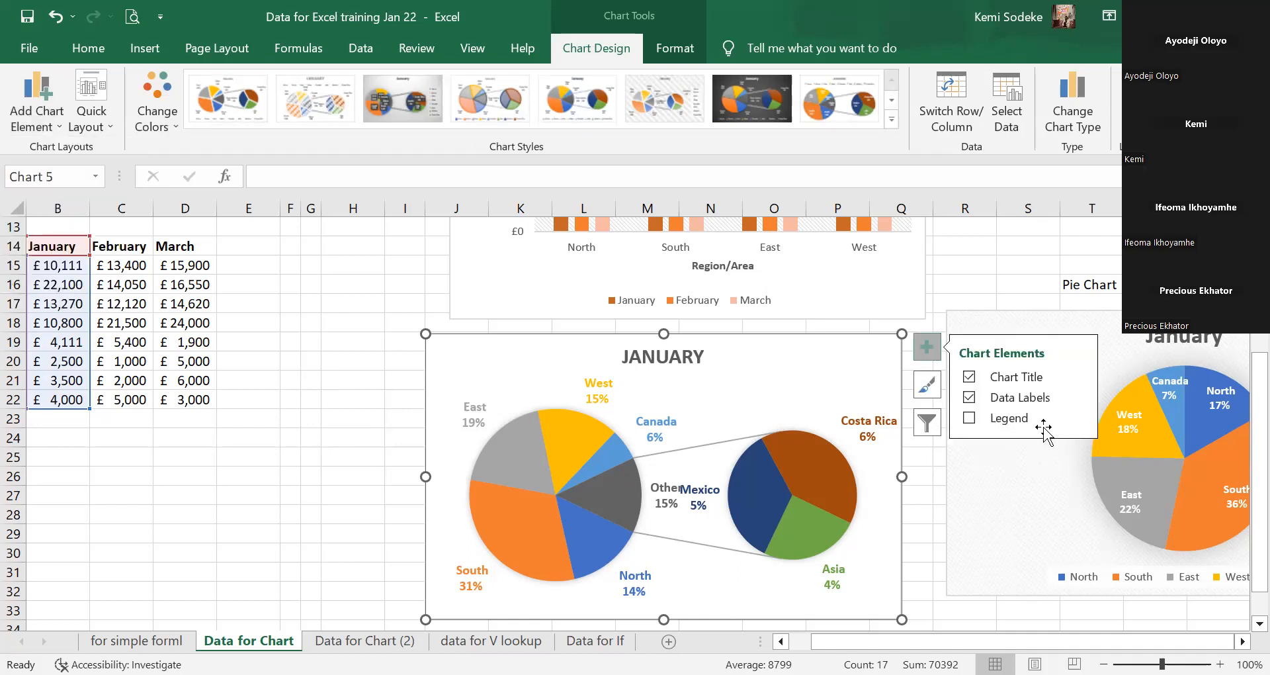
{"action": "left_click", "coordinate": [969, 396]}
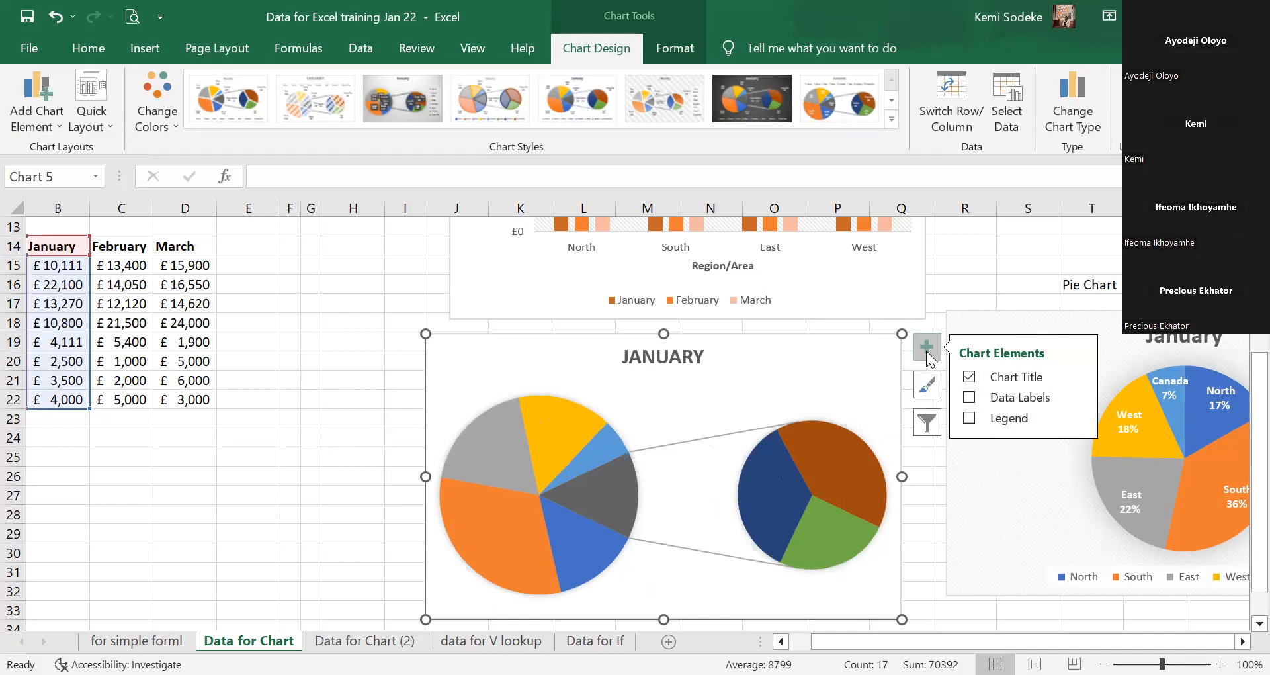
{"action": "left_click", "coordinate": [970, 395]}
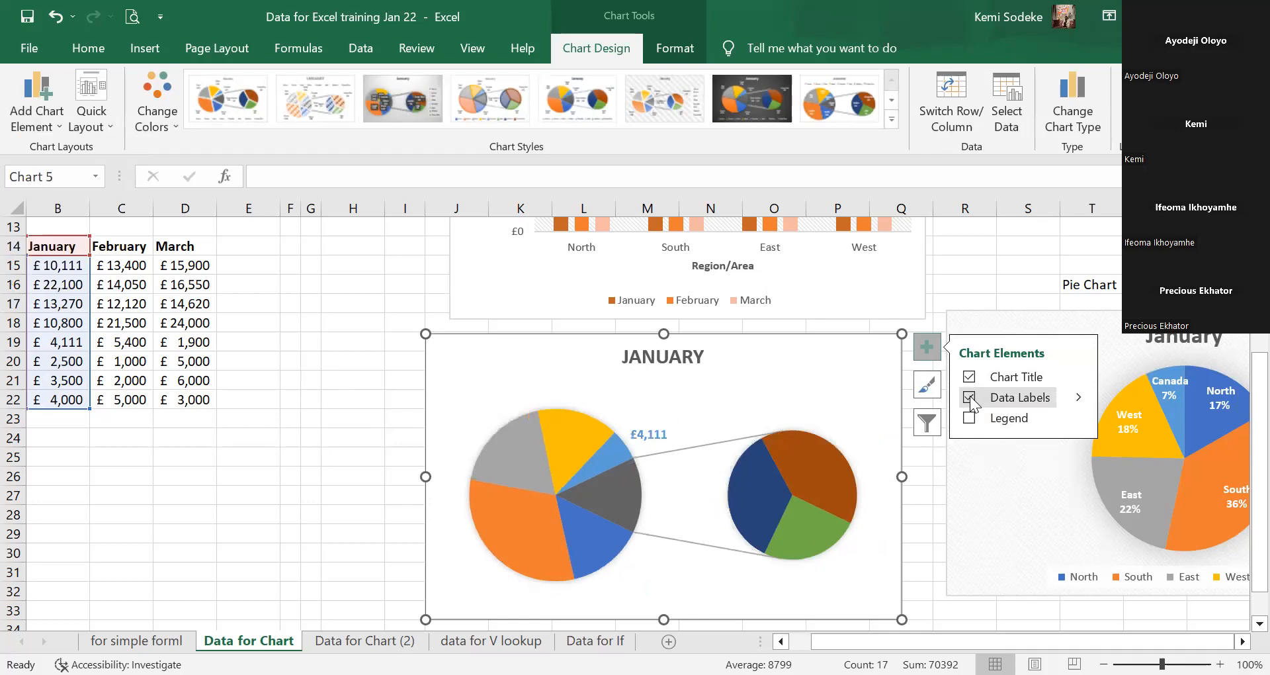
{"action": "left_click", "coordinate": [1079, 398]}
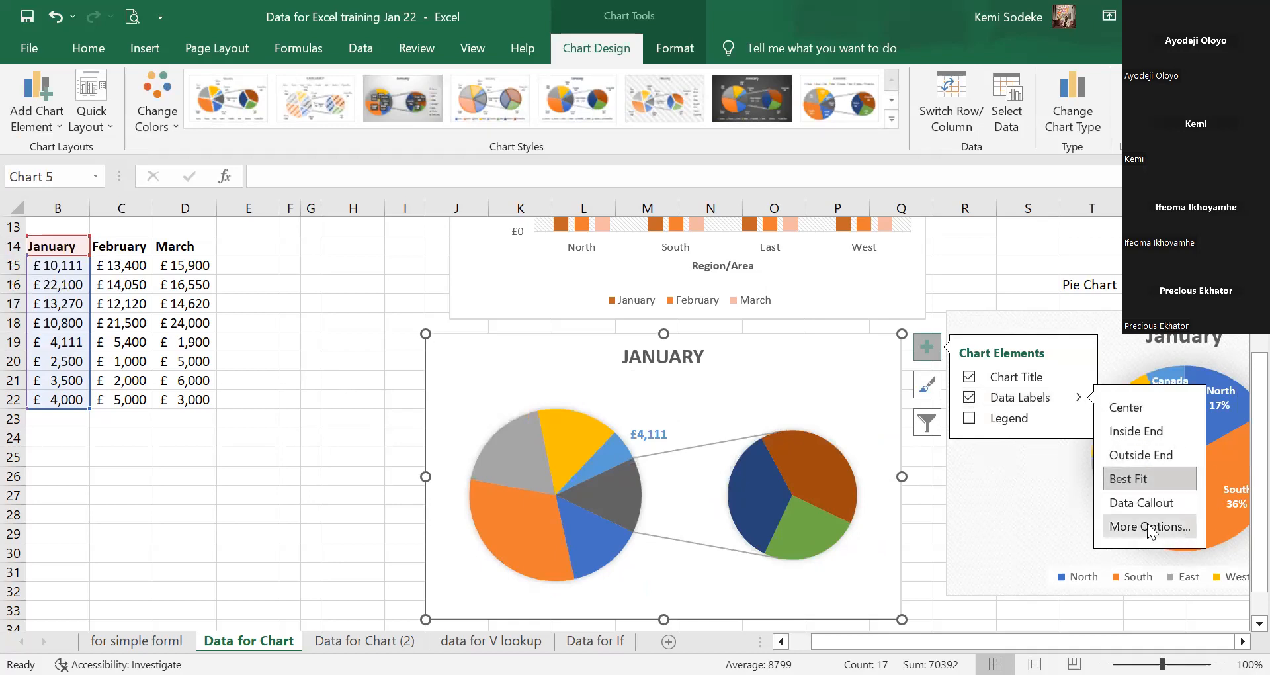
{"action": "left_click", "coordinate": [1171, 524]}
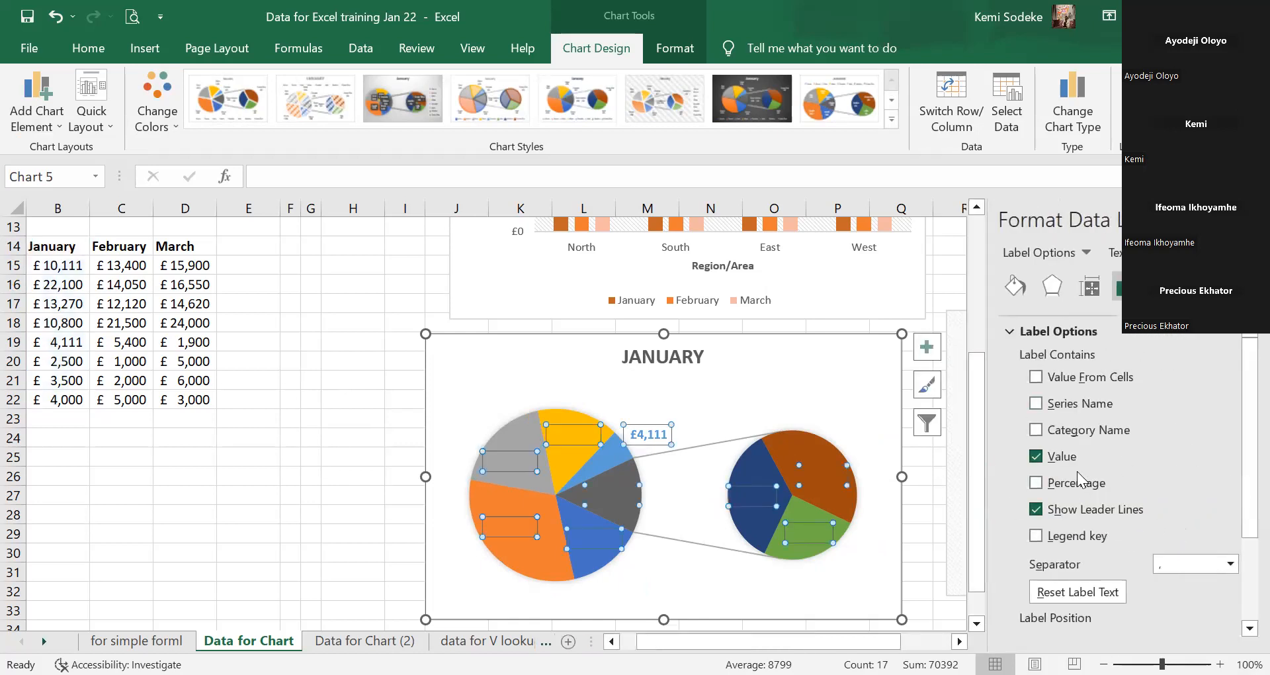
{"action": "left_click", "coordinate": [1036, 404]}
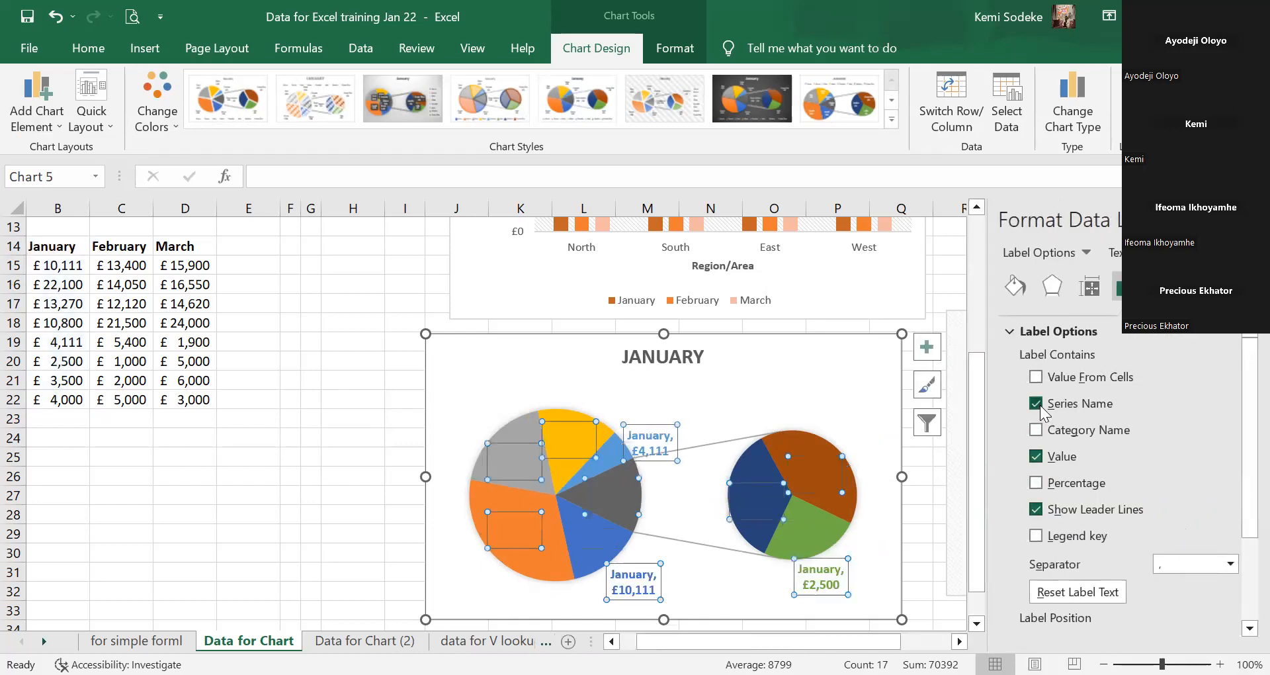
{"action": "left_click", "coordinate": [1036, 403]}
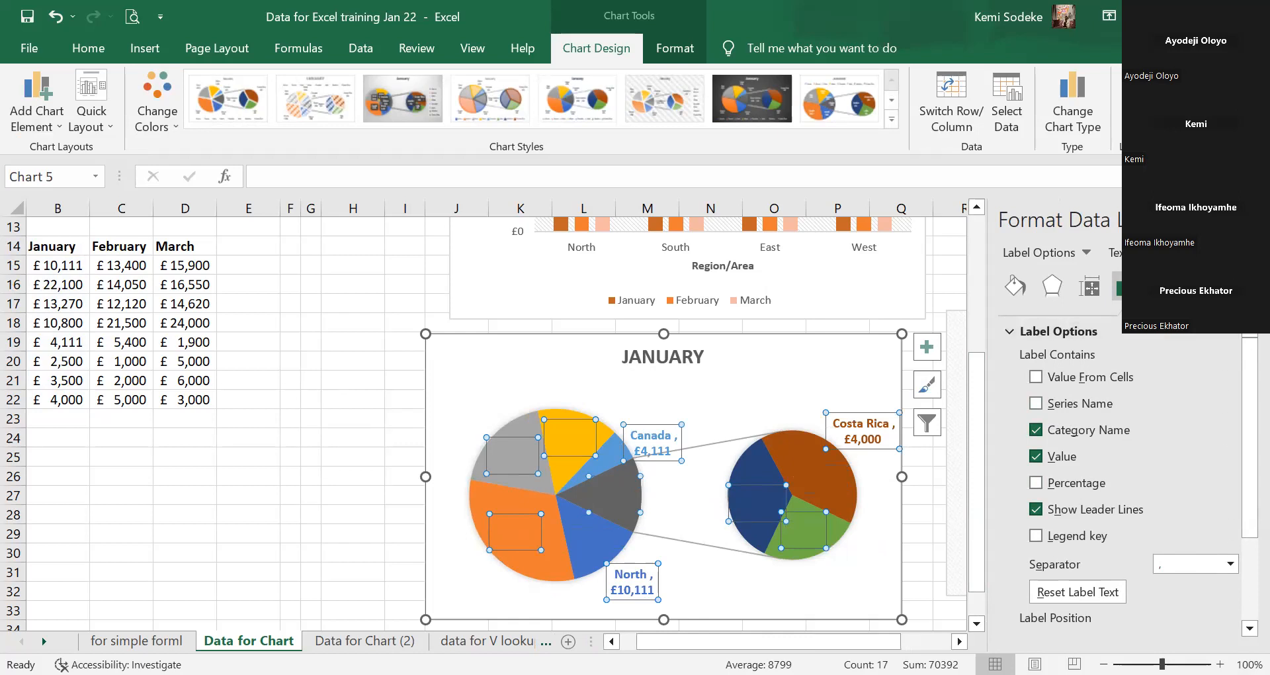
{"action": "scroll", "coordinate": [1156, 605], "scroll_direction": "down", "scroll_amount": 4}
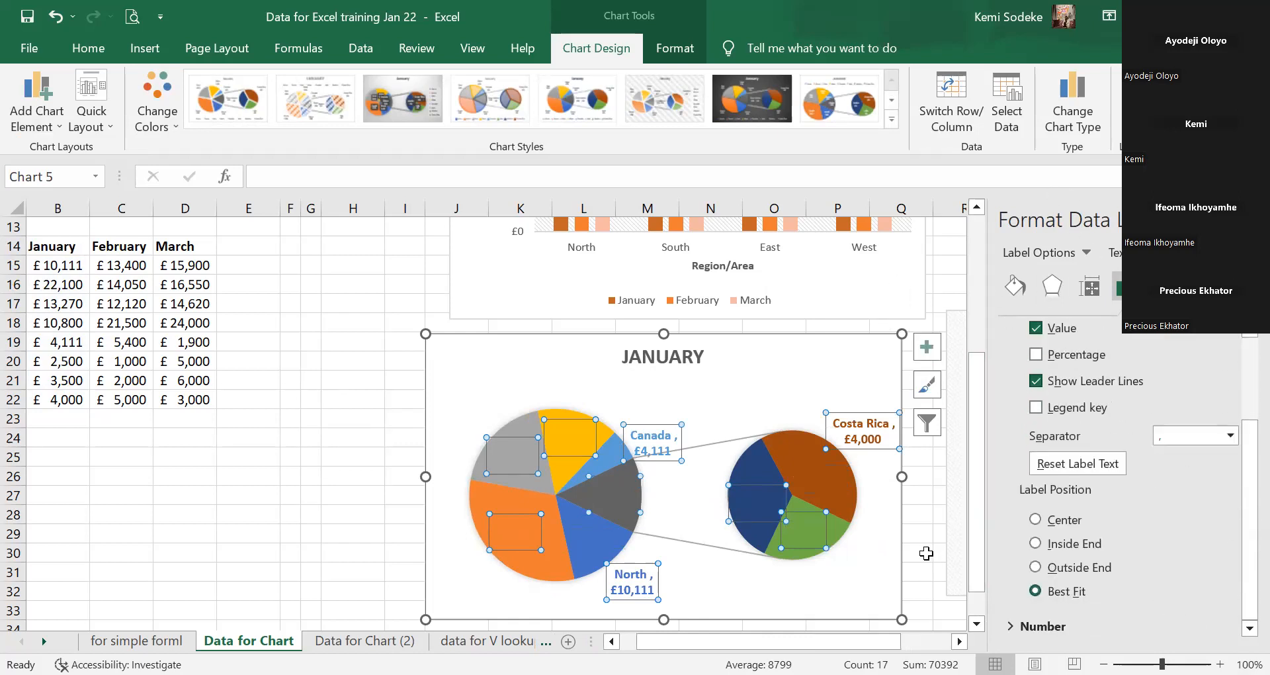
{"action": "left_click", "coordinate": [926, 552]}
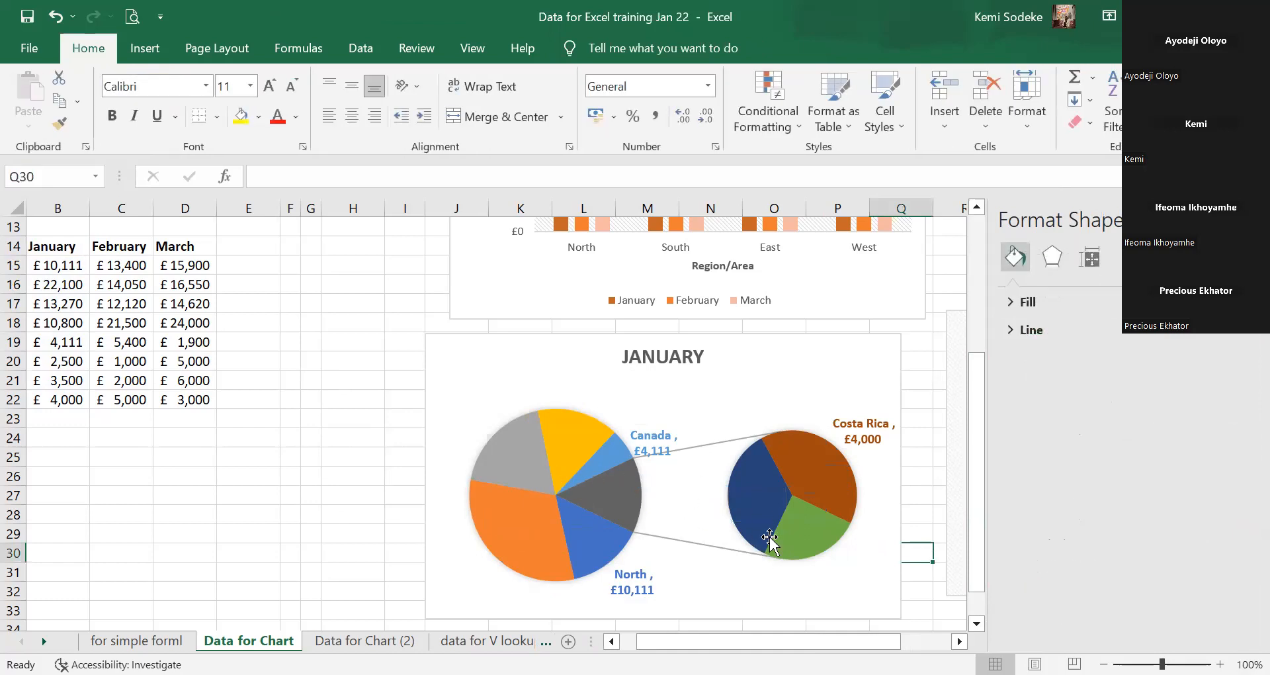
Undo the recent data label changes on the January pie-of-pie chart.
{"action": "left_click", "coordinate": [604, 562]}
{"action": "left_click", "coordinate": [646, 539]}
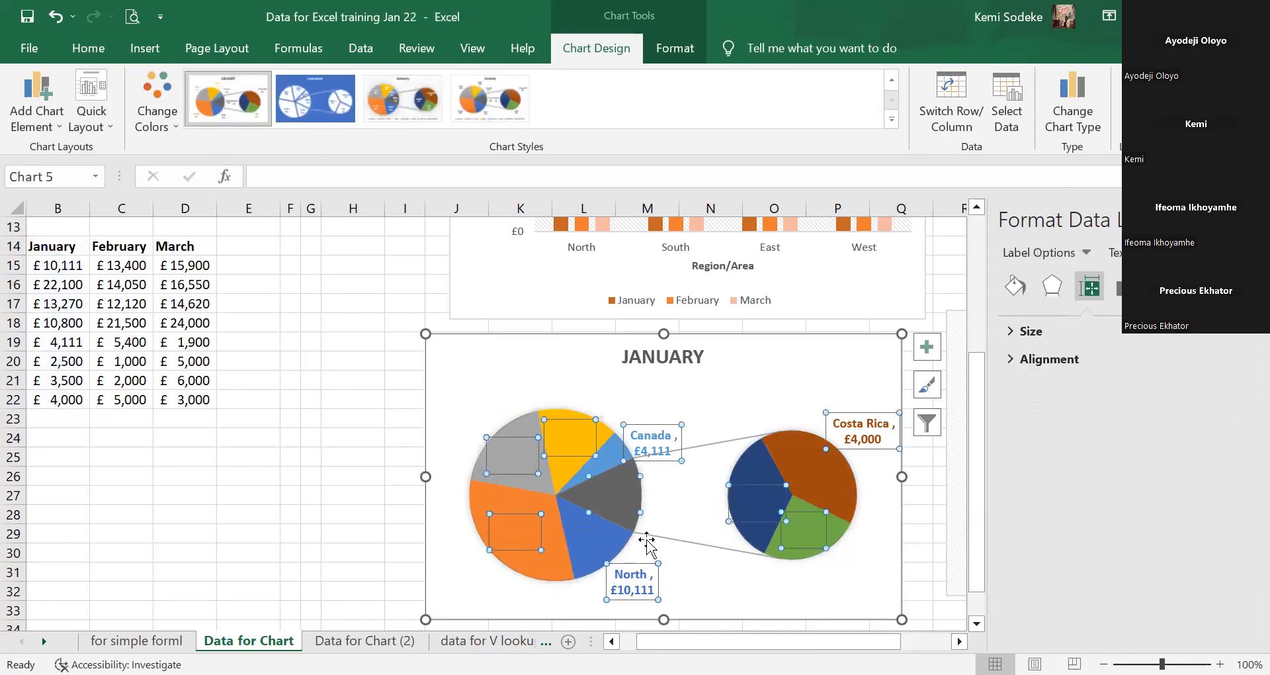
{"action": "left_click", "coordinate": [477, 463]}
{"action": "left_click", "coordinate": [559, 442]}
{"action": "left_click", "coordinate": [561, 442]}
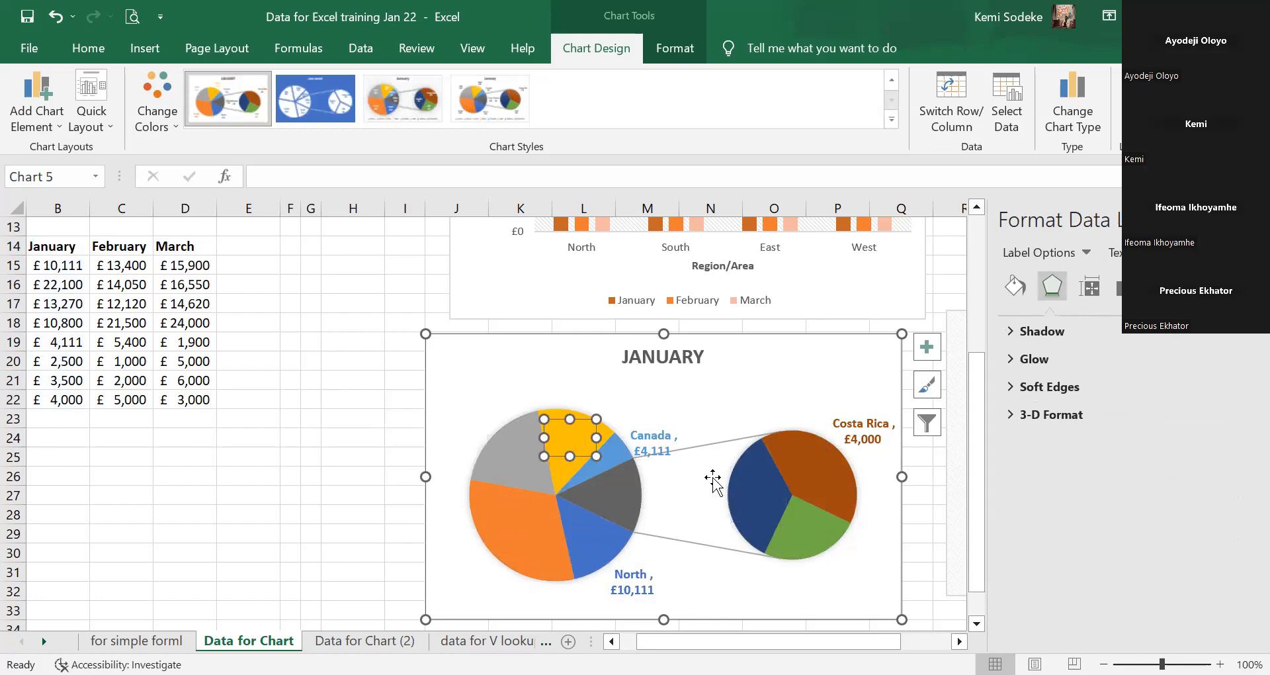
{"action": "left_click", "coordinate": [57, 21]}
{"action": "left_click", "coordinate": [57, 21]}
{"action": "left_click", "coordinate": [57, 22]}
{"action": "left_click", "coordinate": [57, 21]}
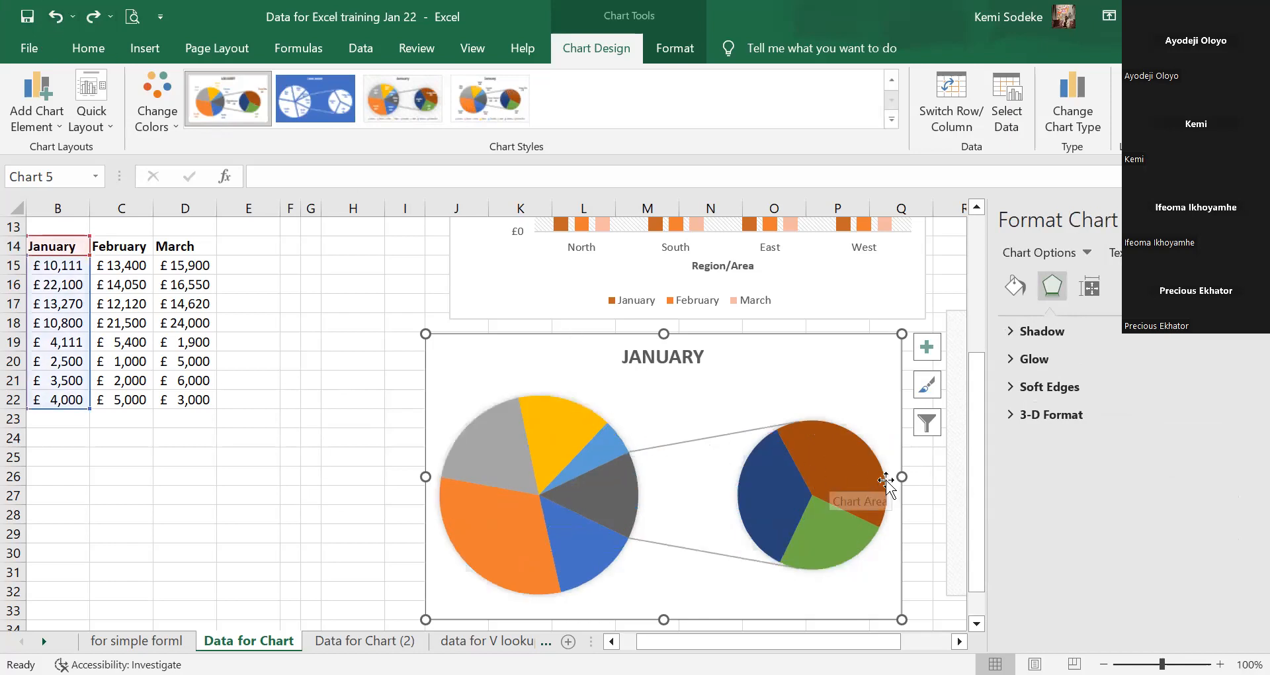
Turn the data labels back on, placed at Outside End of the slices.
{"action": "left_click", "coordinate": [927, 346]}
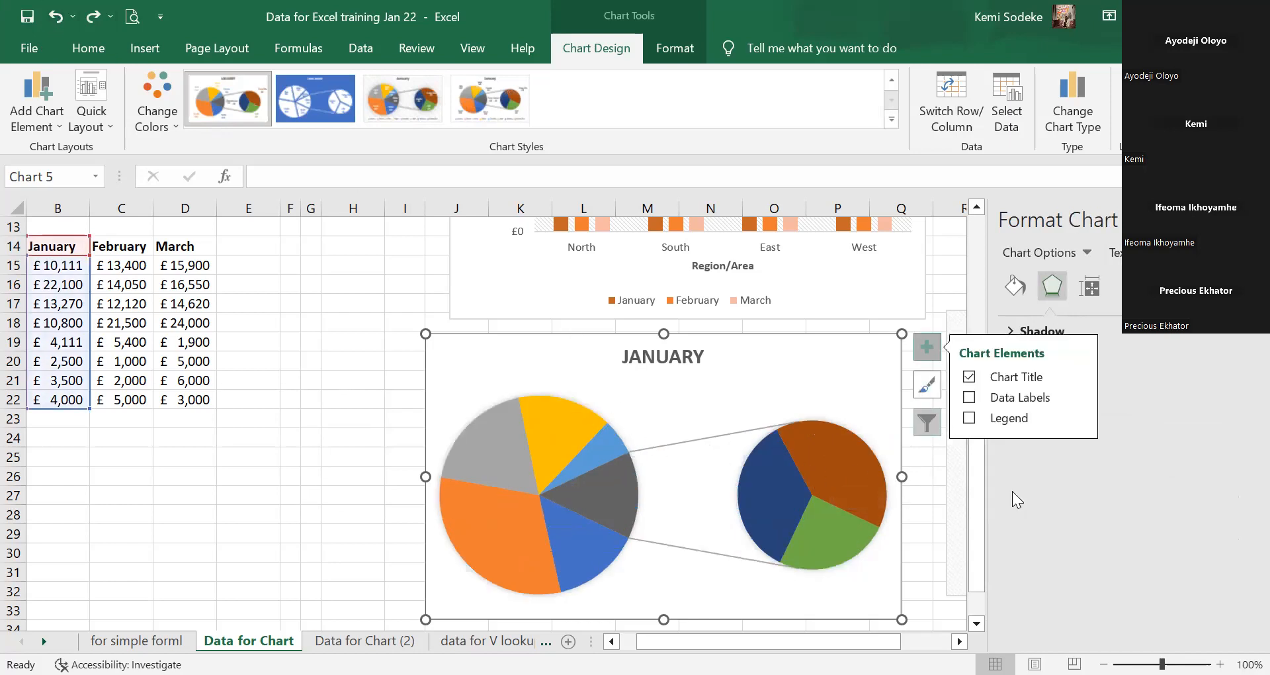
{"action": "left_click", "coordinate": [970, 397]}
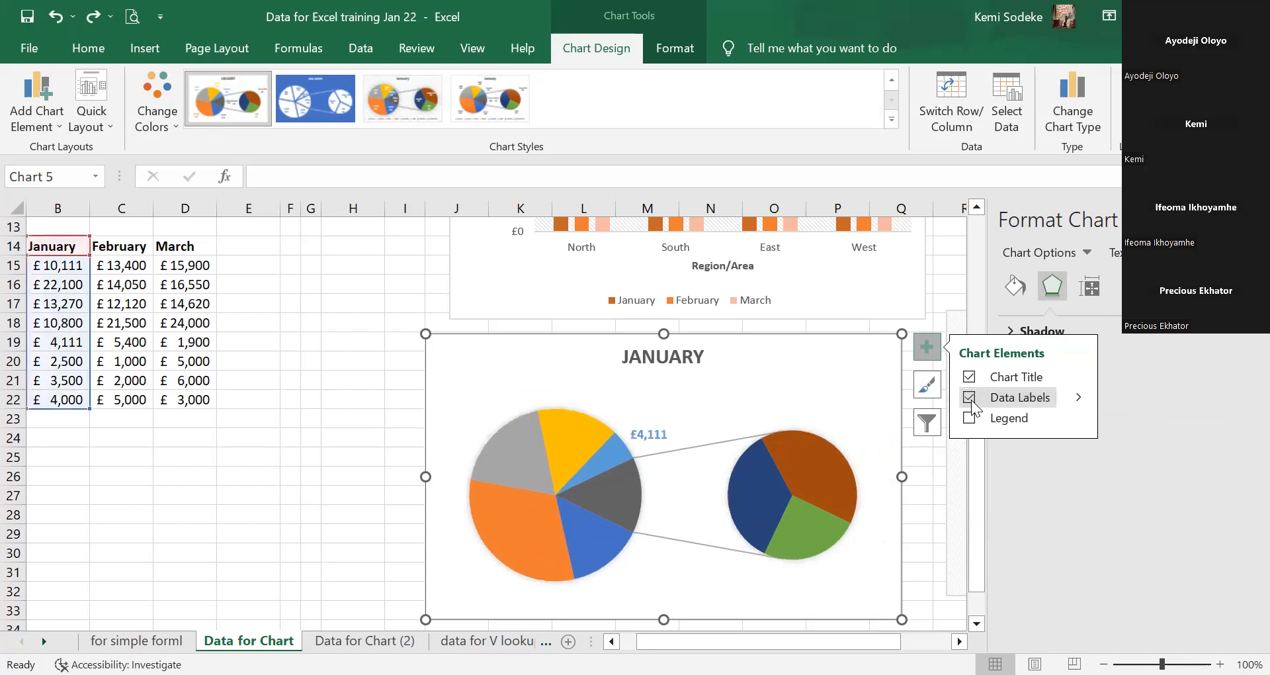
{"action": "left_click", "coordinate": [1080, 397]}
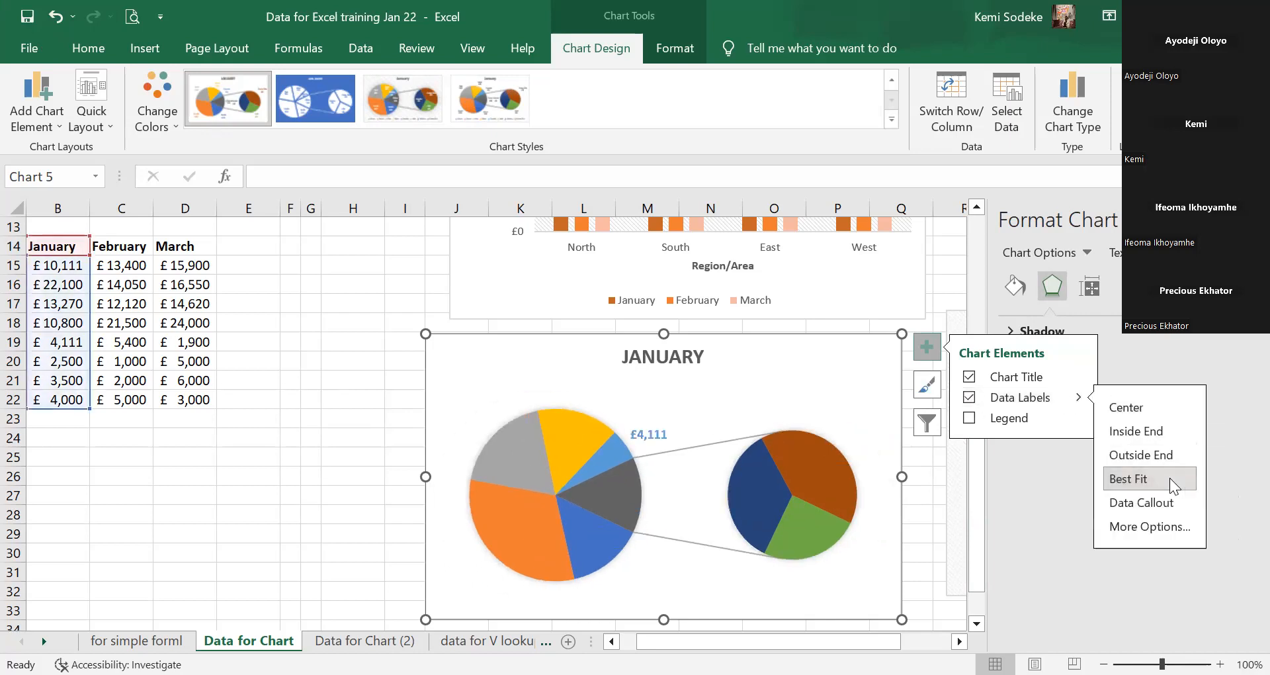
{"action": "left_click", "coordinate": [1151, 408]}
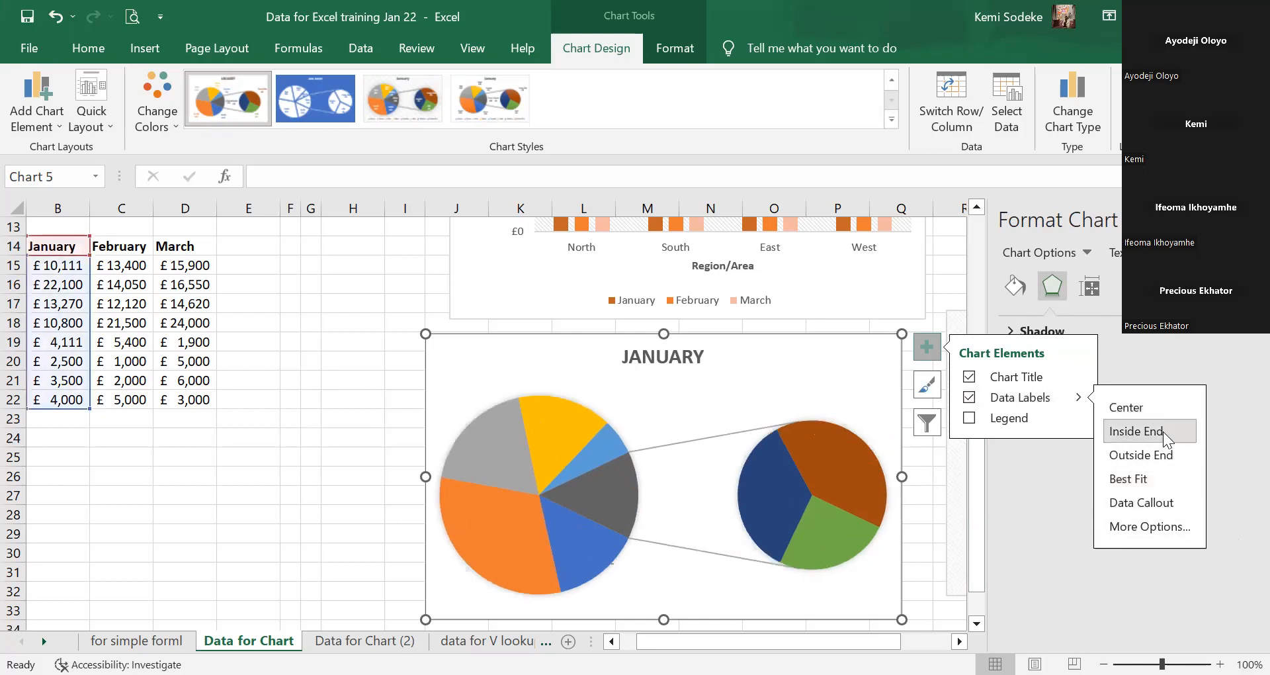
{"action": "left_click", "coordinate": [1159, 456]}
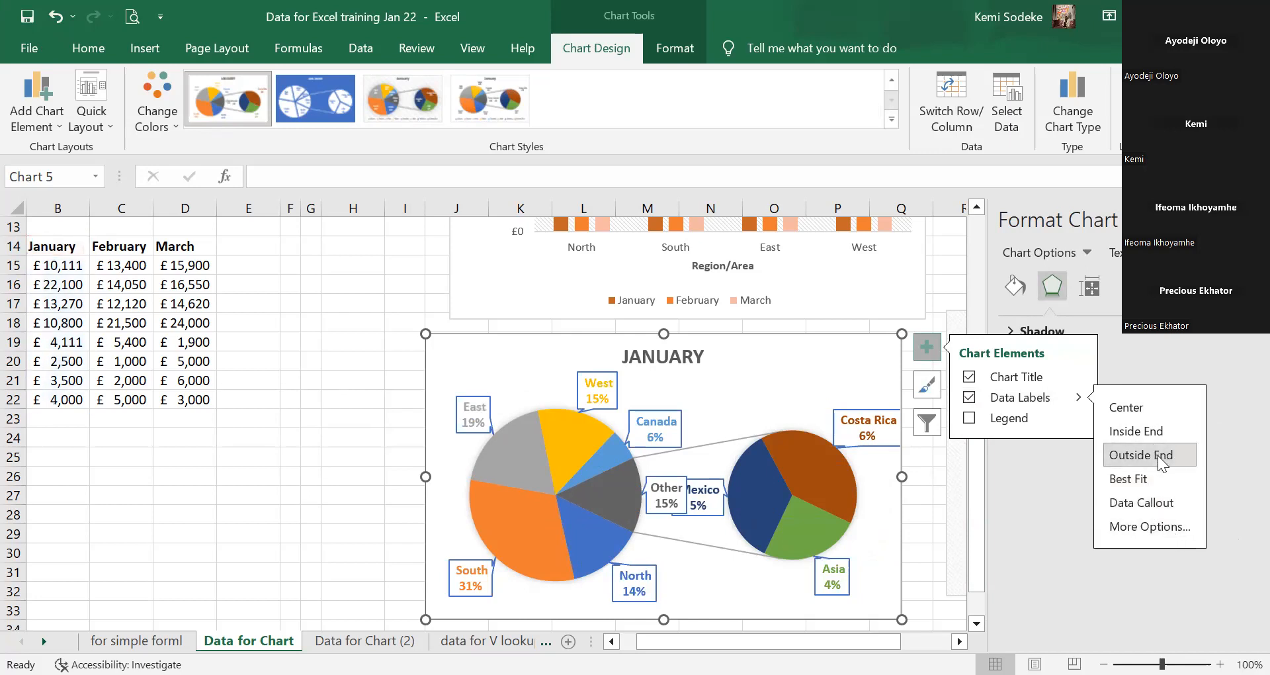
{"action": "left_click", "coordinate": [926, 545]}
{"action": "left_click", "coordinate": [926, 545]}
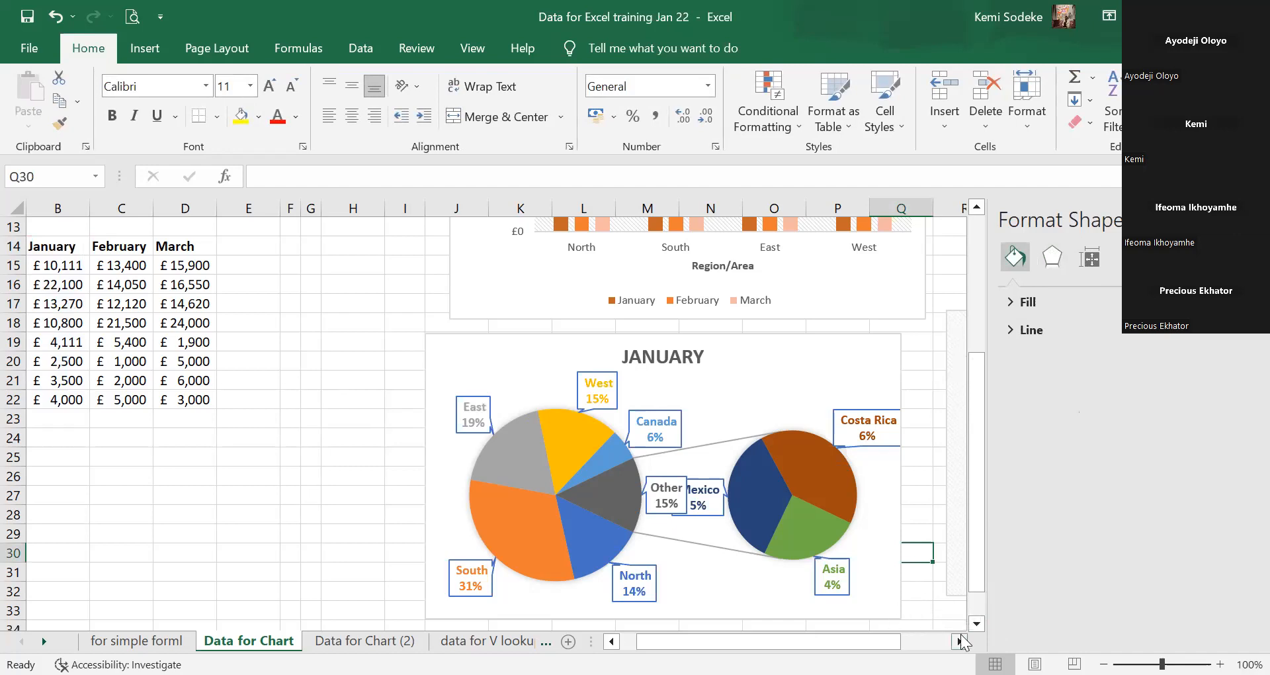
Browse the January chart's style and colour choices, then deselect the chart.
{"action": "left_click", "coordinate": [828, 362]}
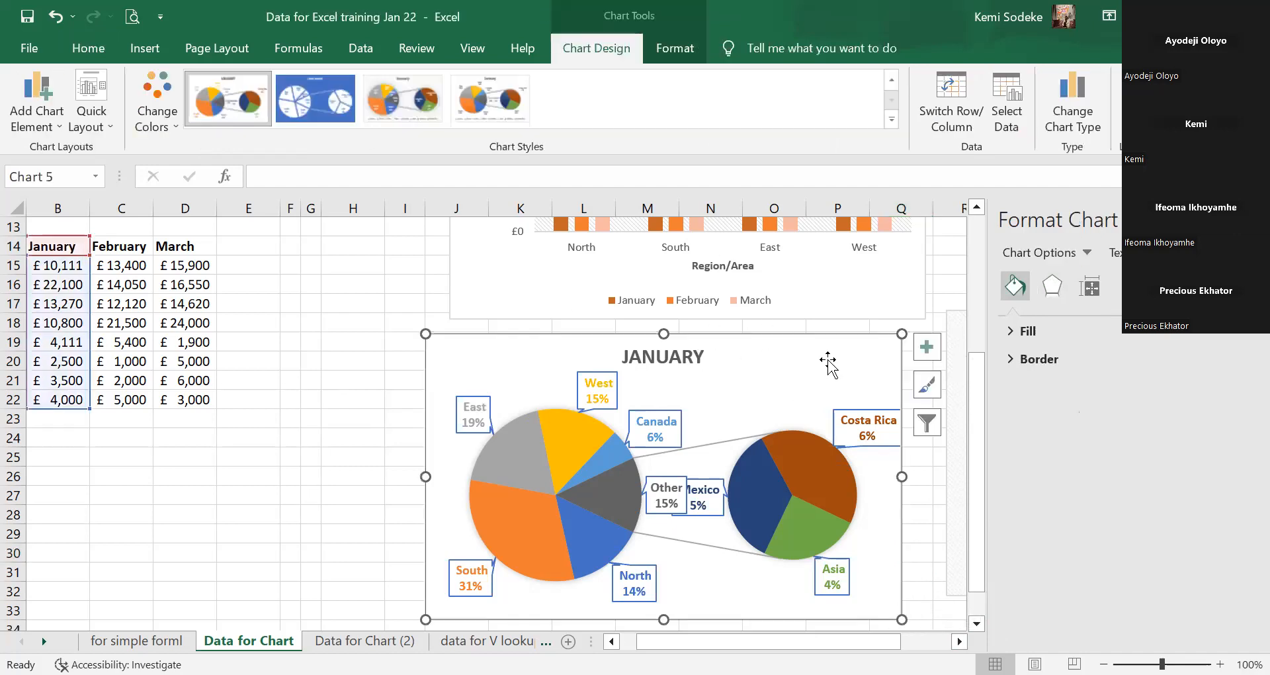
{"action": "left_click", "coordinate": [892, 81]}
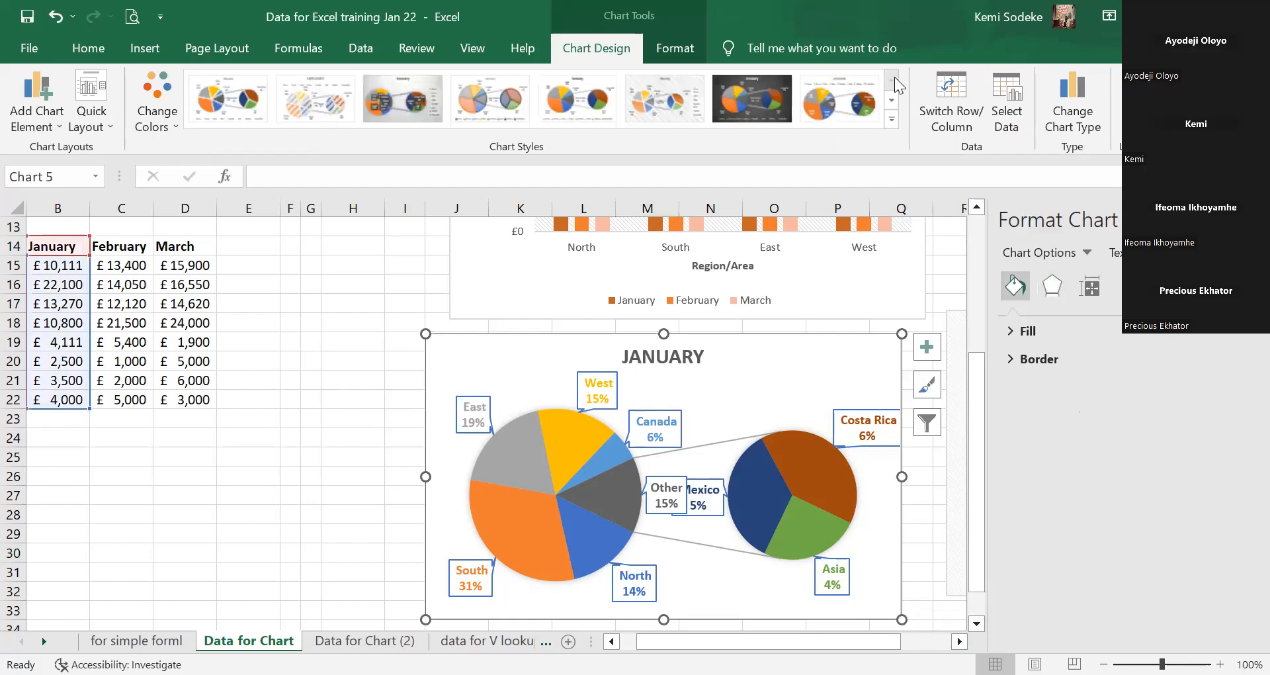
{"action": "left_click", "coordinate": [927, 385]}
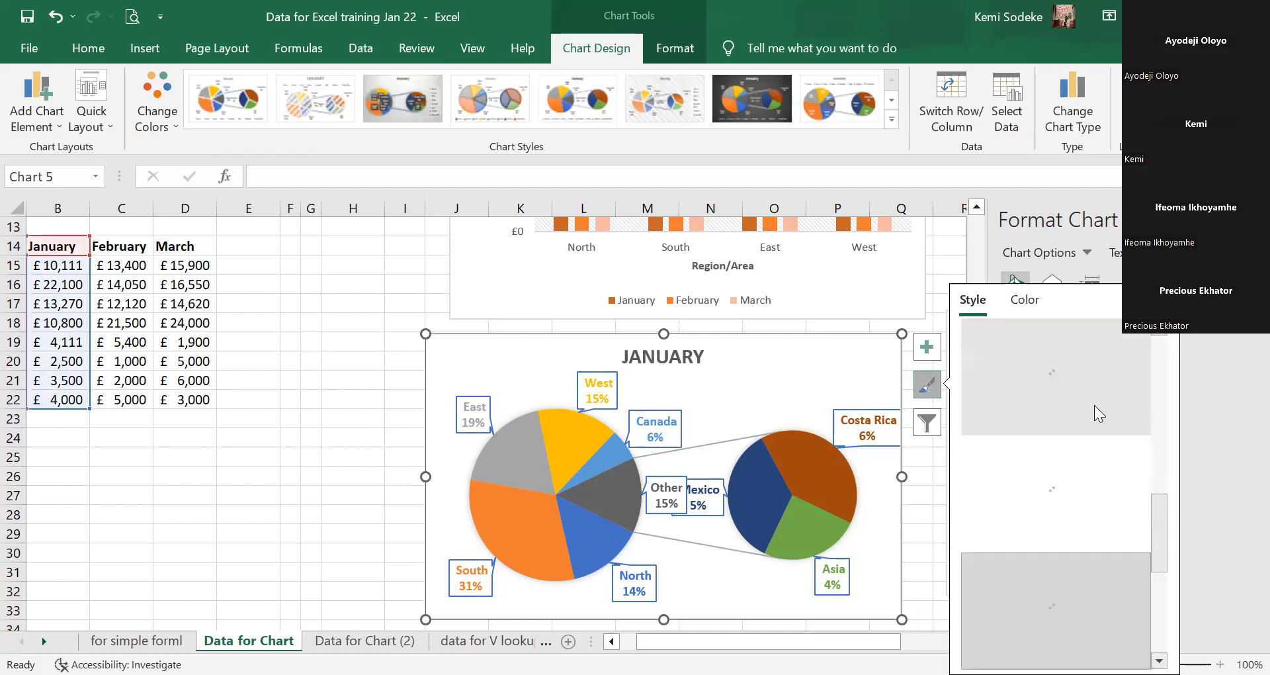
{"action": "scroll", "coordinate": [1164, 569], "scroll_direction": "up", "scroll_amount": 5}
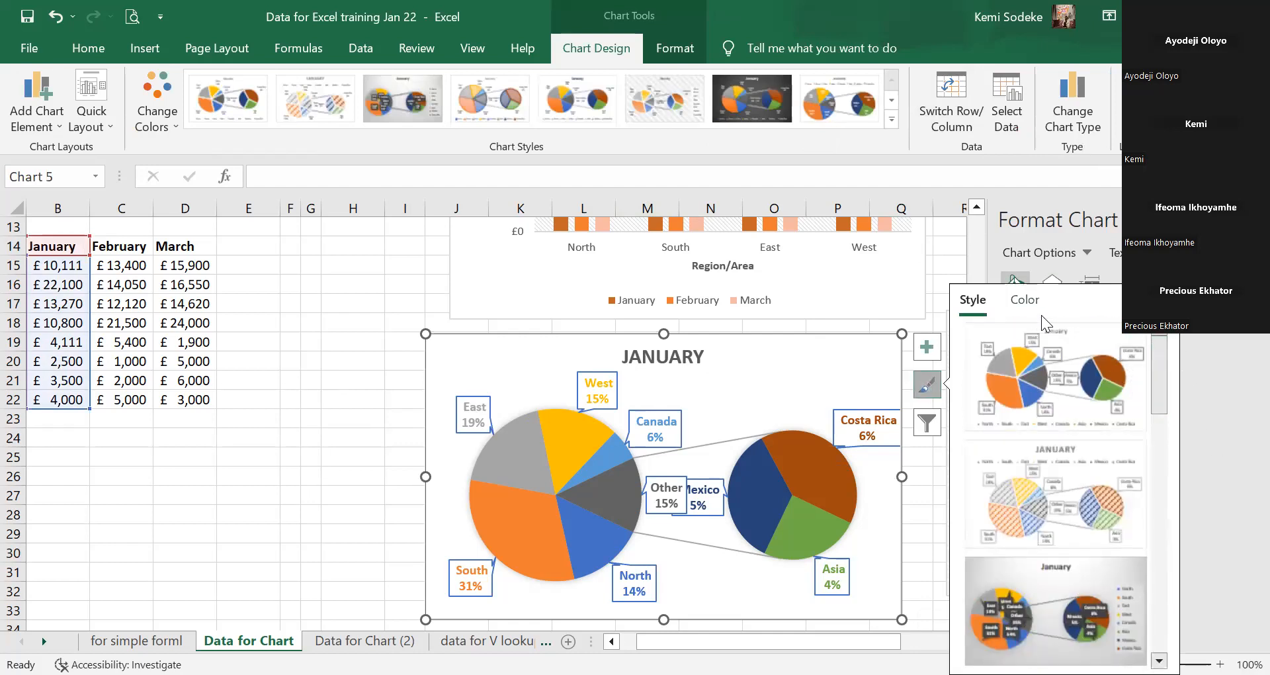
{"action": "left_click", "coordinate": [362, 422]}
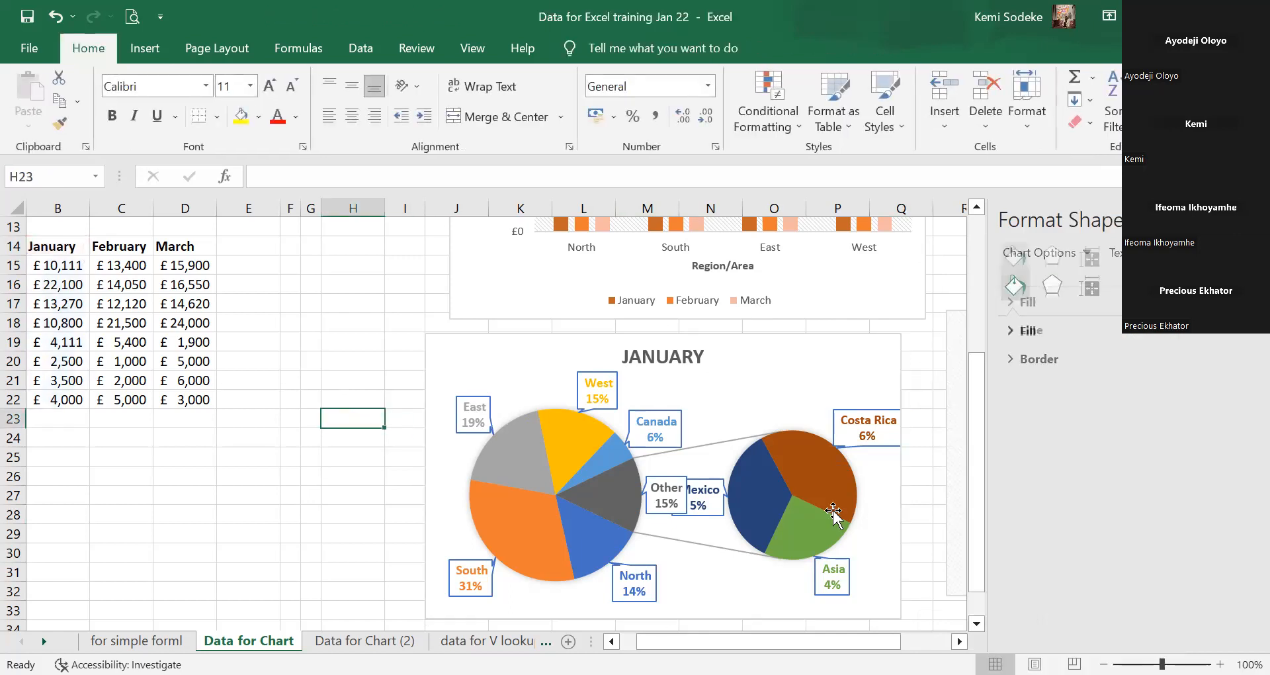
Undo the last ten actions plus a few more, then reapply the first chart style.
{"action": "left_click", "coordinate": [56, 24]}
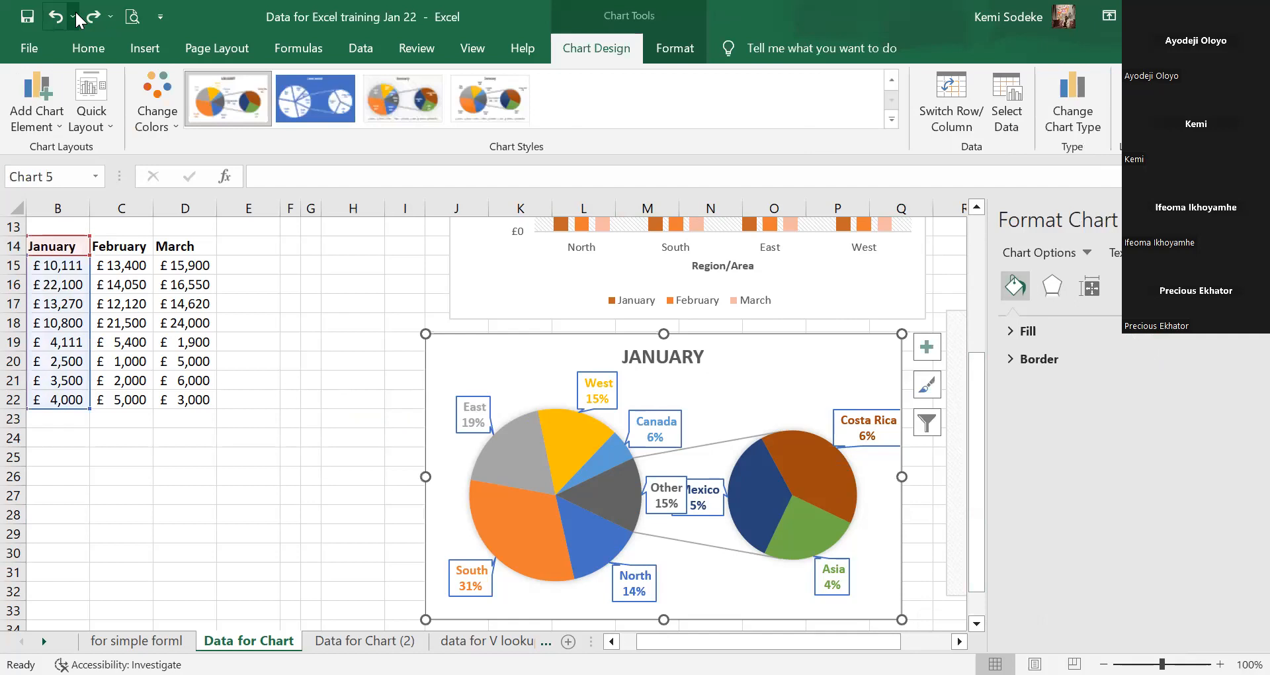
{"action": "left_click", "coordinate": [74, 16]}
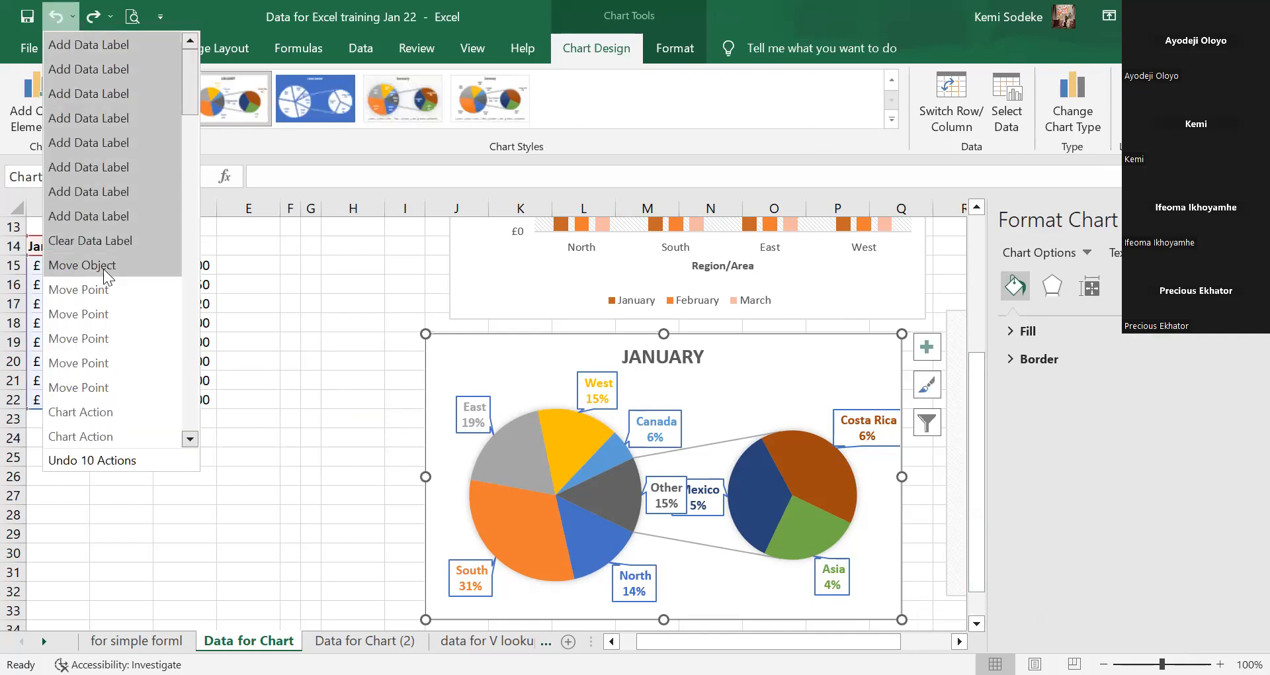
{"action": "left_click", "coordinate": [82, 265]}
{"action": "left_click", "coordinate": [56, 24]}
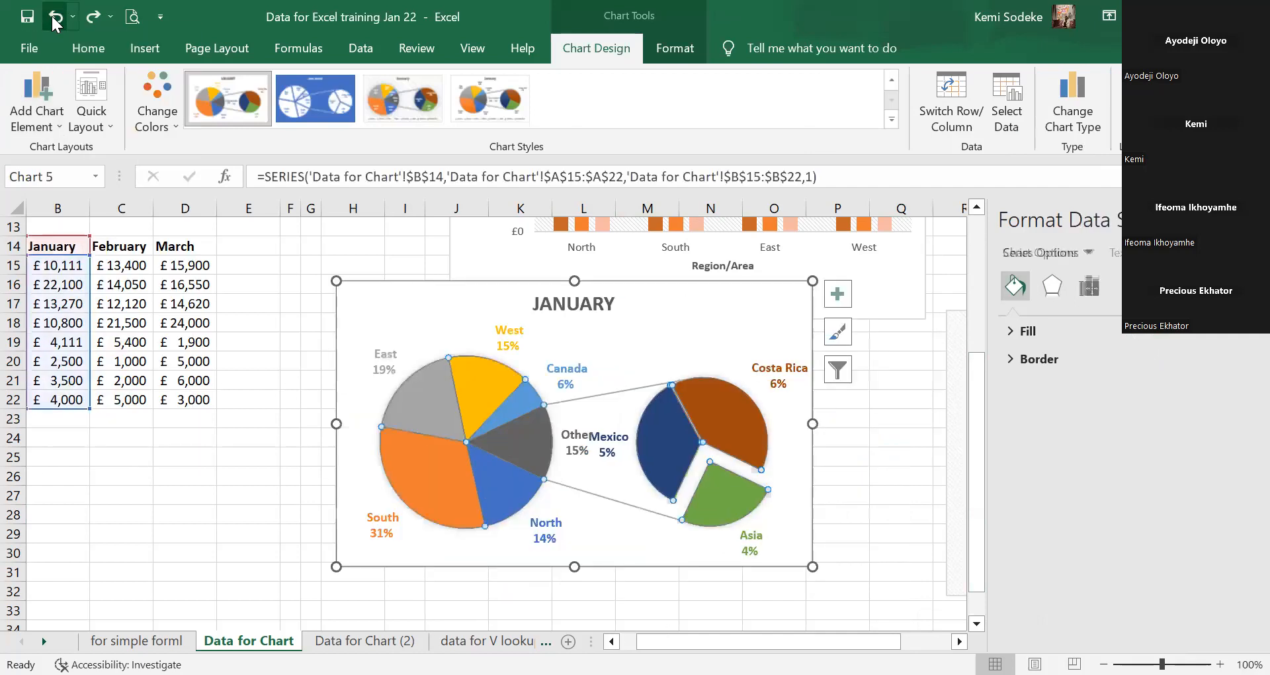
{"action": "left_click", "coordinate": [55, 23]}
{"action": "left_click", "coordinate": [55, 23]}
{"action": "left_click", "coordinate": [55, 24]}
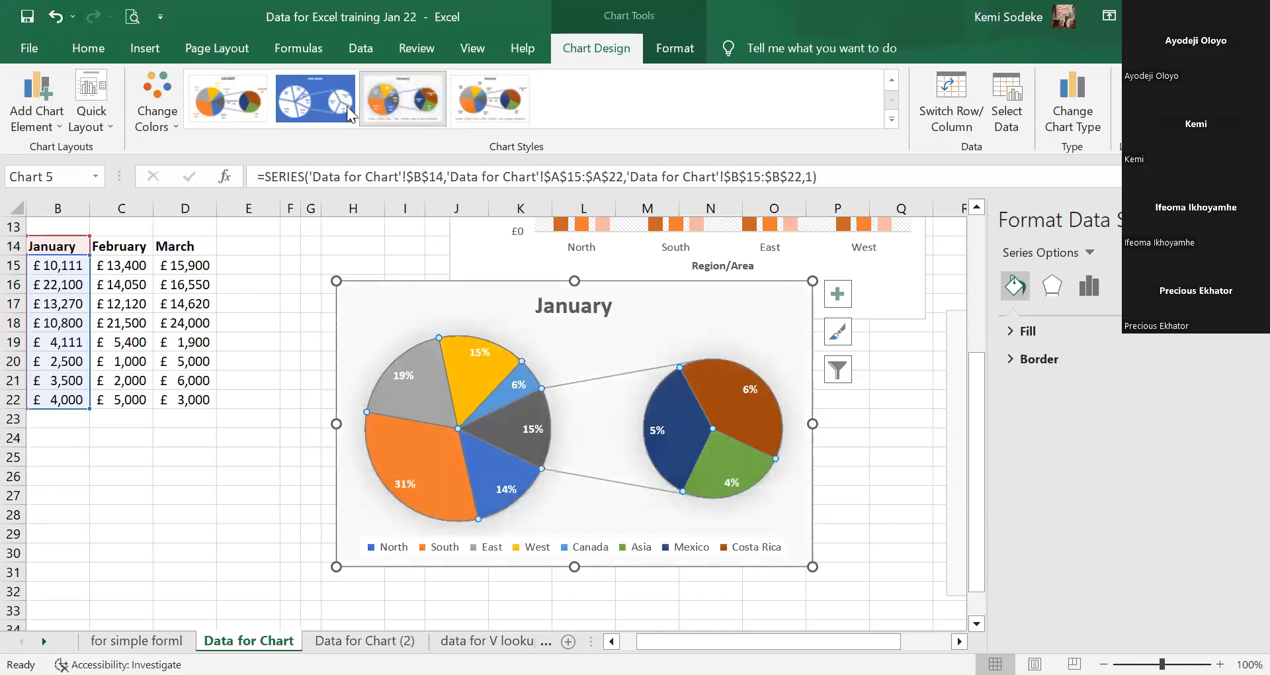
{"action": "left_click", "coordinate": [316, 100]}
{"action": "left_click", "coordinate": [227, 101]}
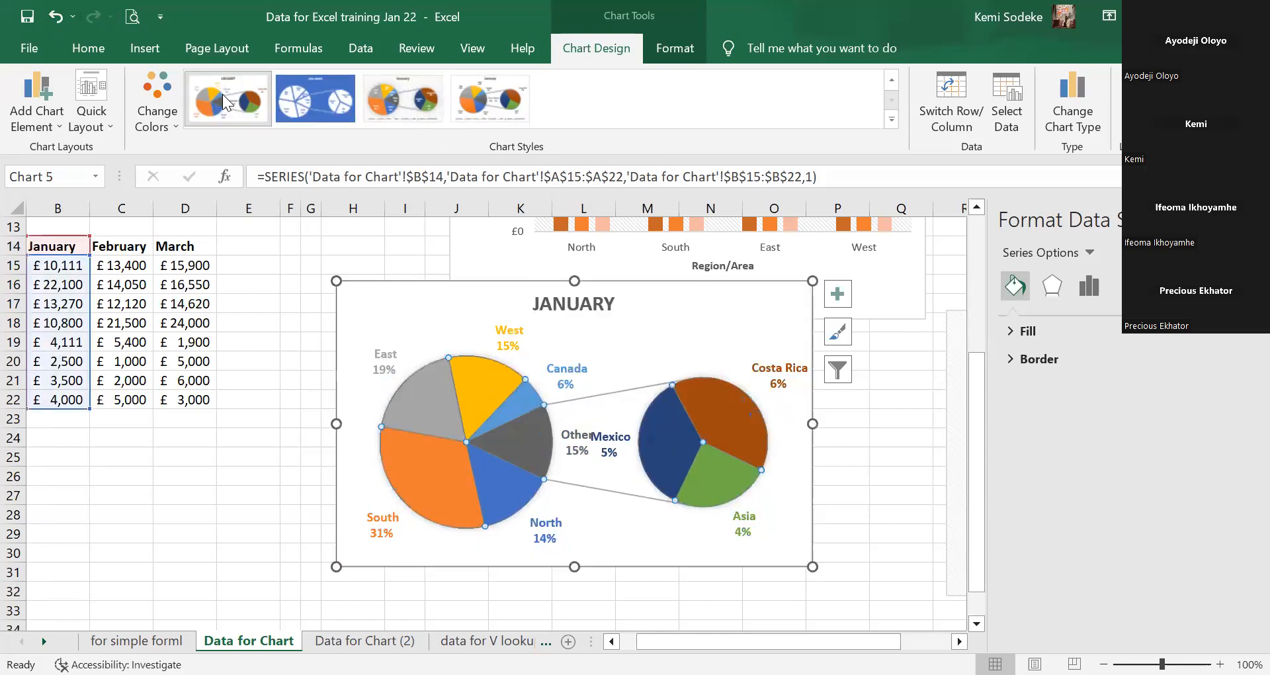
Close the Format Shape pane and drag the January chart further down and right.
{"action": "left_click", "coordinate": [863, 437]}
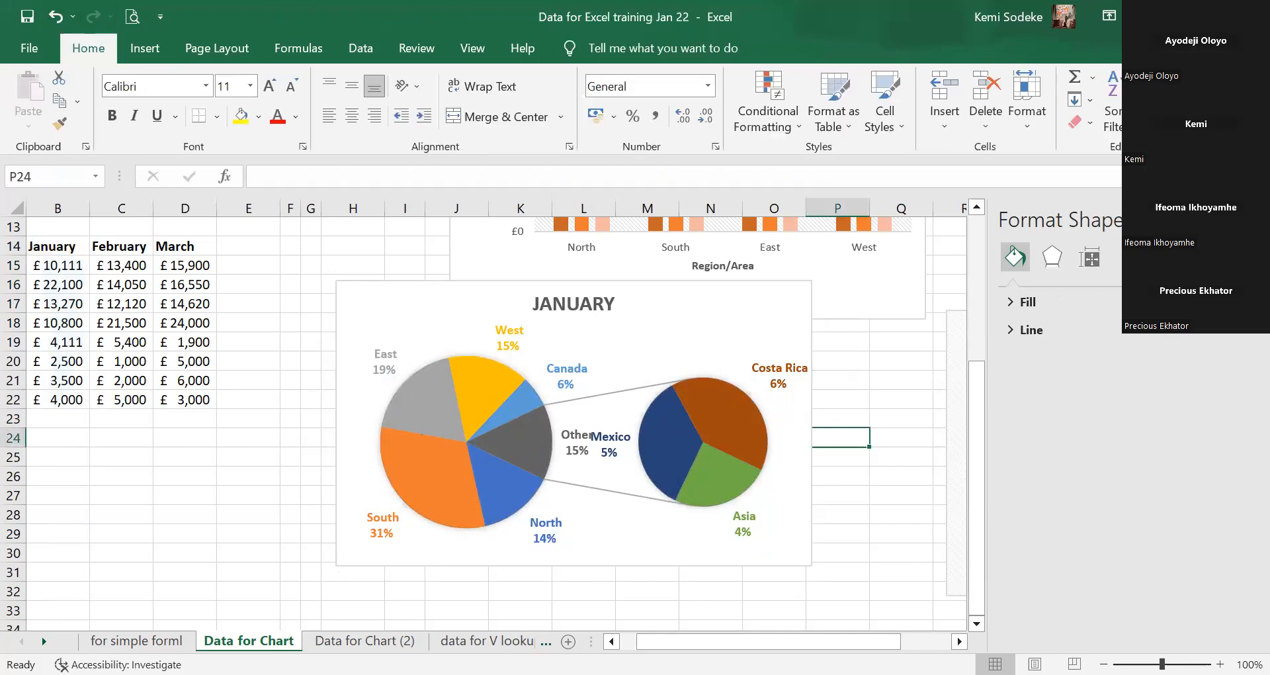
{"action": "left_click", "coordinate": [1253, 219]}
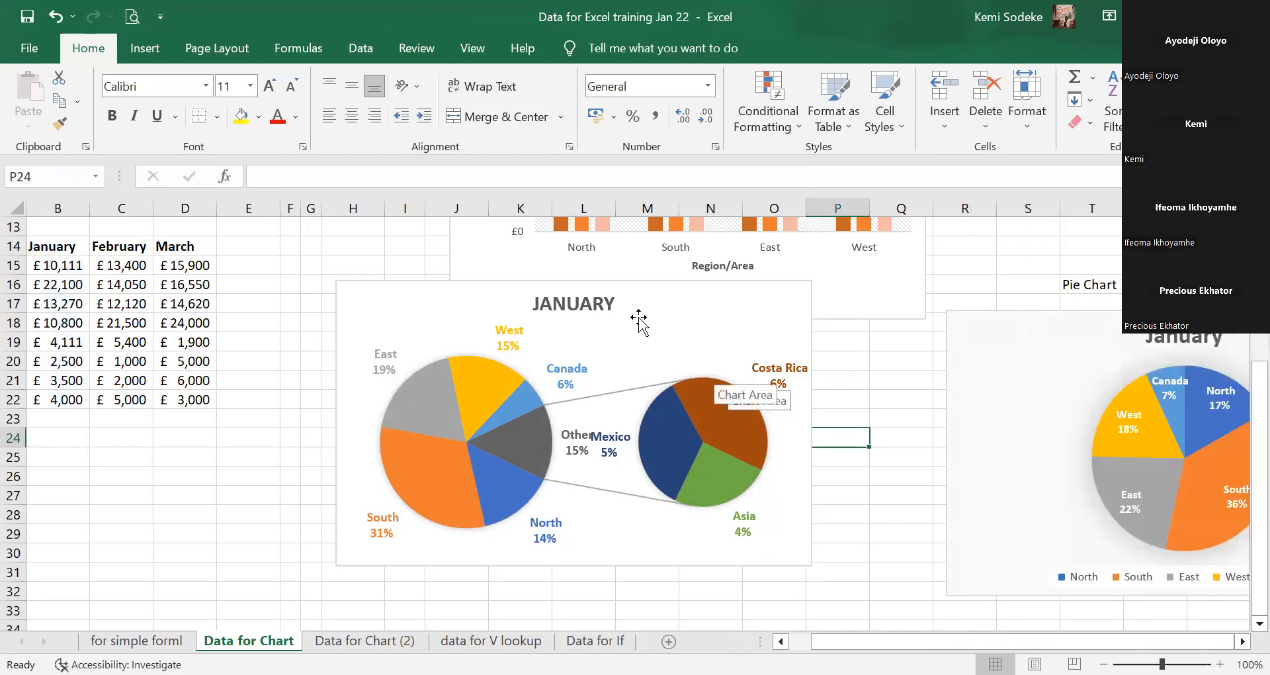
{"action": "left_click_drag", "start_coordinate": [643, 314], "coordinate": [758, 369]}
{"action": "scroll", "coordinate": [958, 411], "scroll_direction": "down", "scroll_amount": 4}
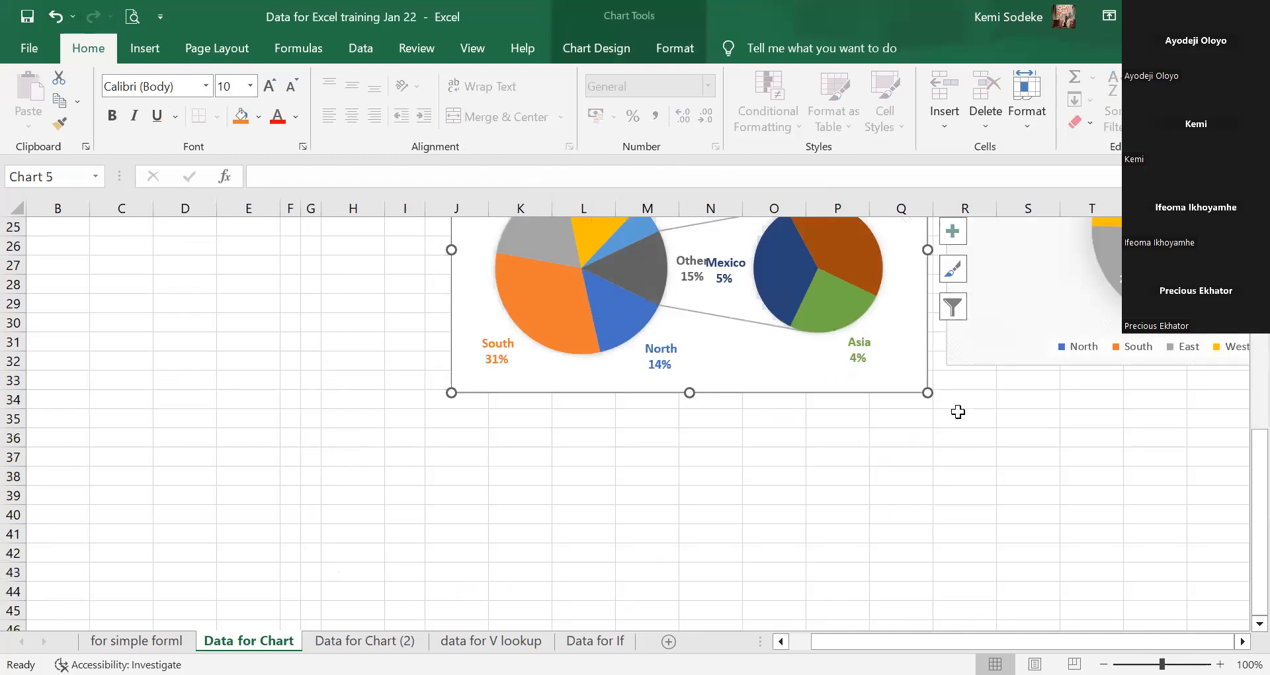
{"action": "scroll", "coordinate": [959, 415], "scroll_direction": "up", "scroll_amount": 3}
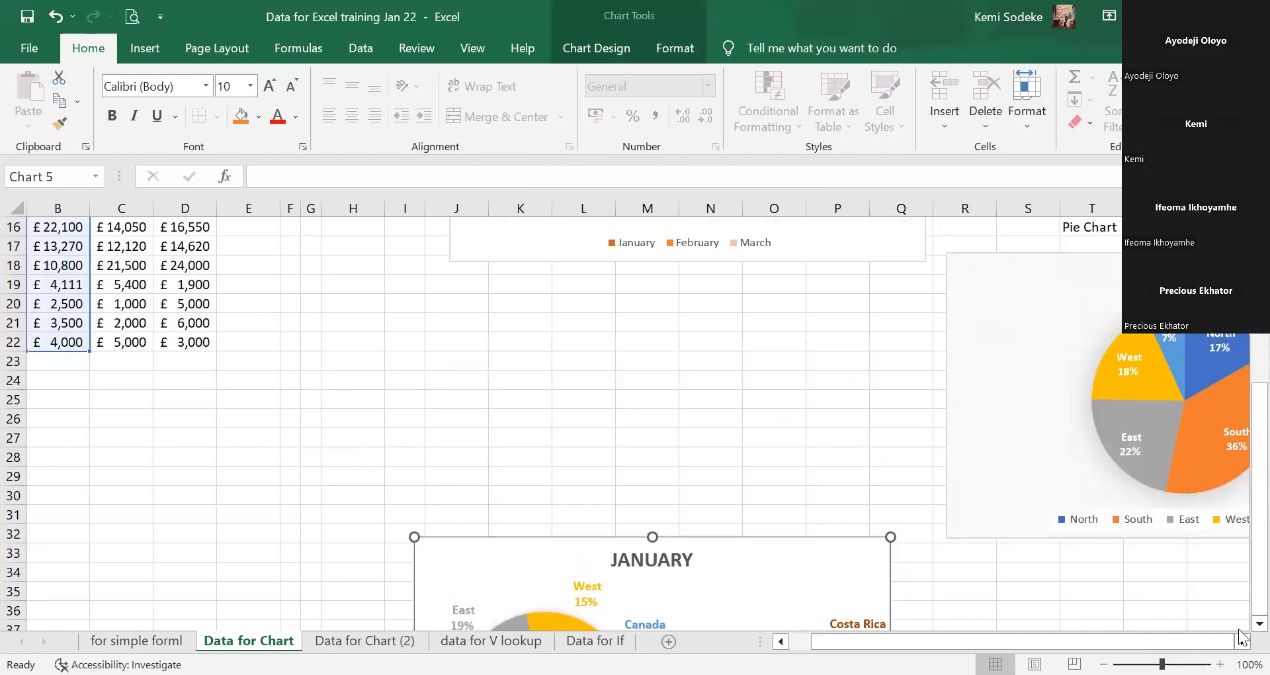
{"action": "scroll", "coordinate": [1241, 638], "scroll_direction": "down", "scroll_amount": 2}
{"action": "left_click_drag", "start_coordinate": [786, 467], "coordinate": [823, 480]}
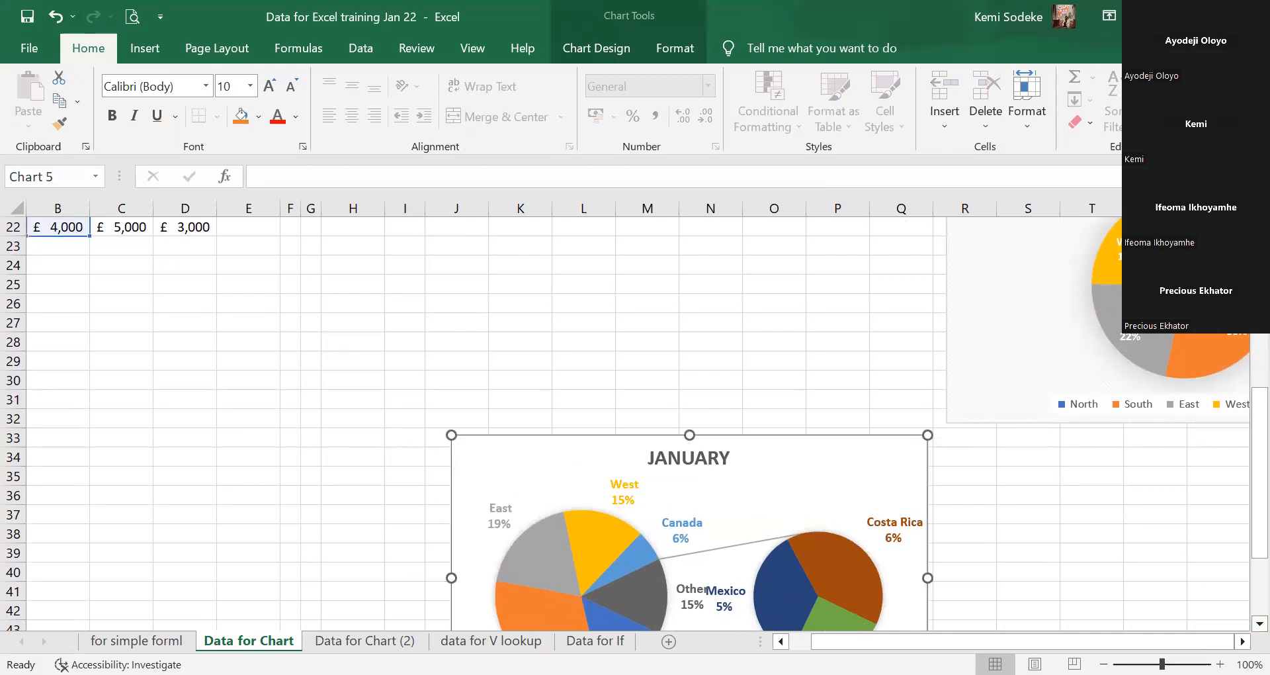
{"action": "scroll", "coordinate": [635, 423], "scroll_direction": "up", "scroll_amount": 4}
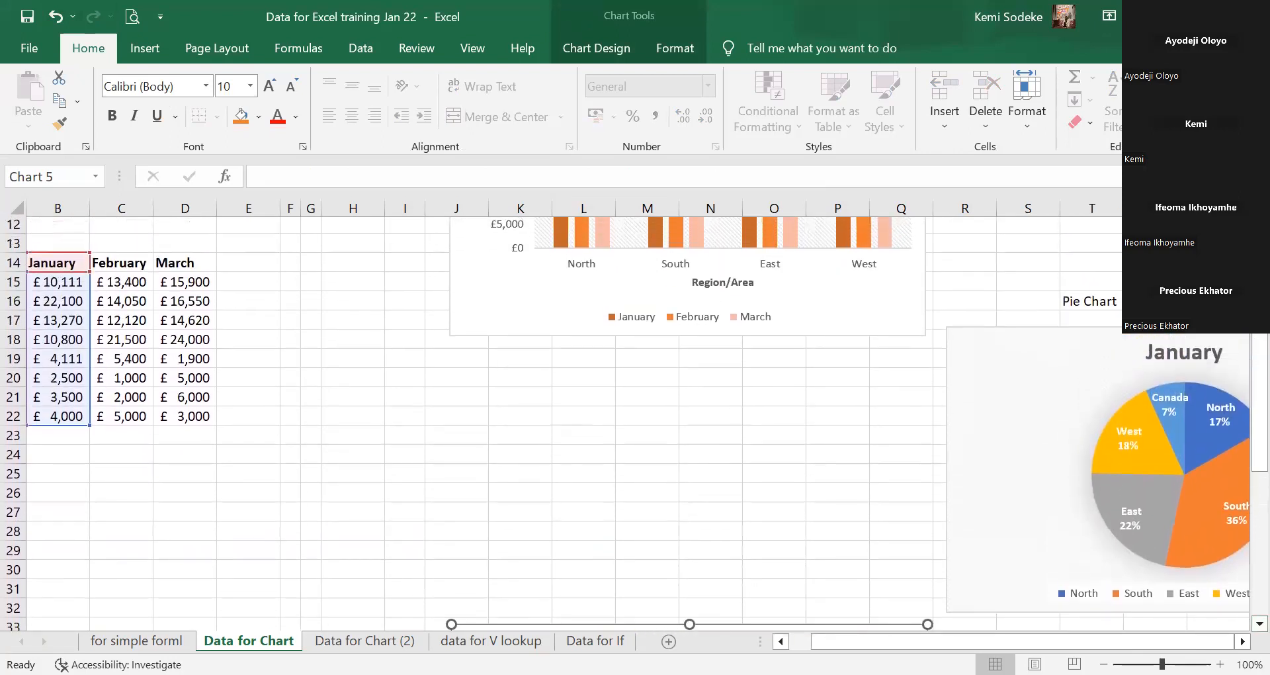
Insert a Bar of Pie chart from the January figures in B14:B22.
{"action": "left_click", "coordinate": [521, 455]}
{"action": "left_click_drag", "start_coordinate": [56, 266], "coordinate": [62, 418]}
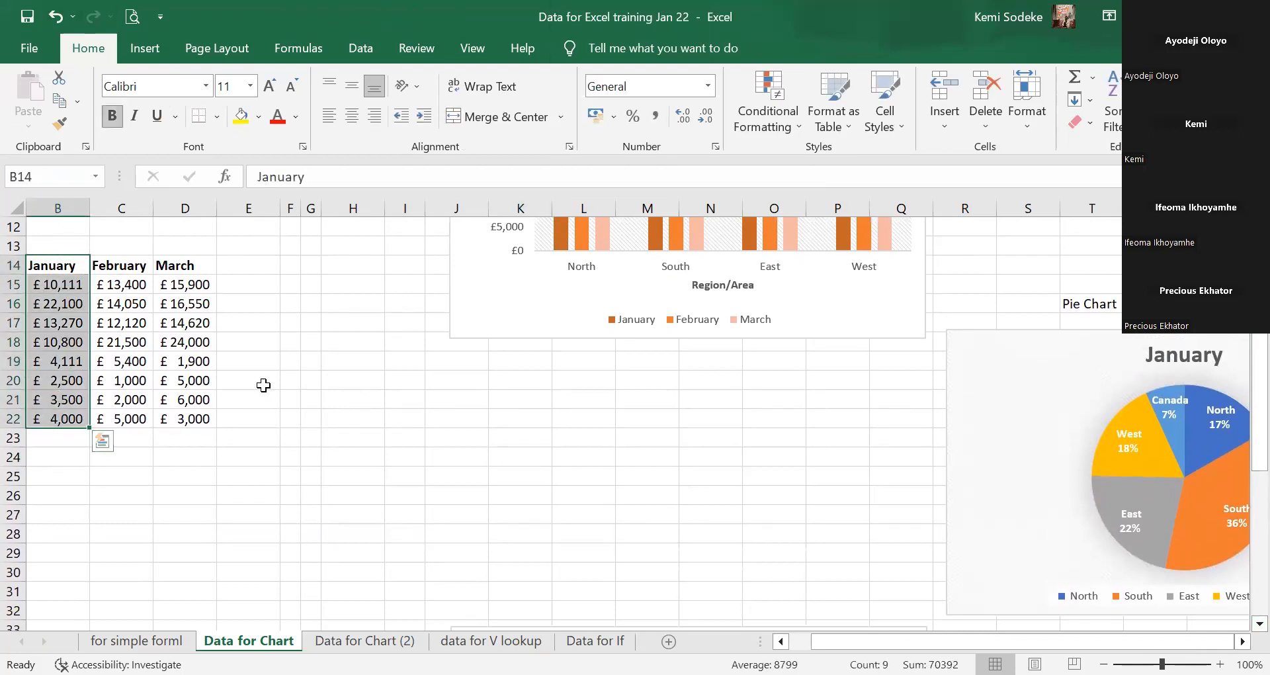
{"action": "scroll", "coordinate": [490, 397], "scroll_direction": "up", "scroll_amount": 4}
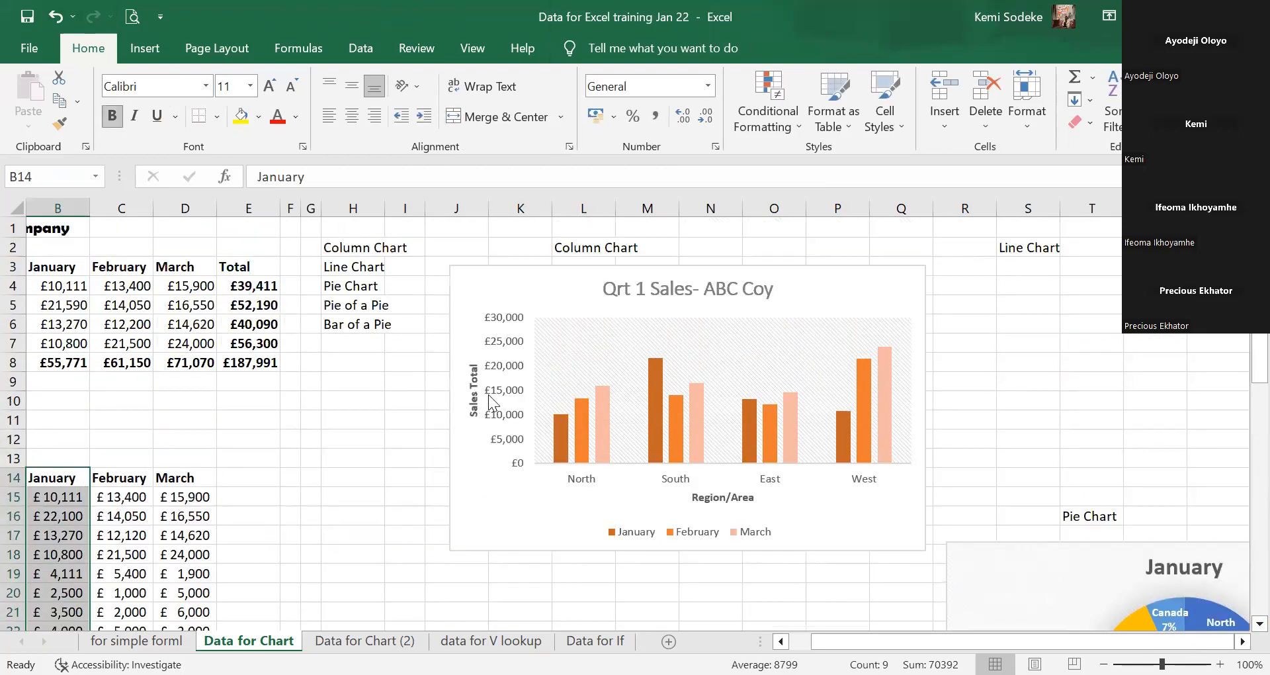
{"action": "left_click", "coordinate": [161, 51]}
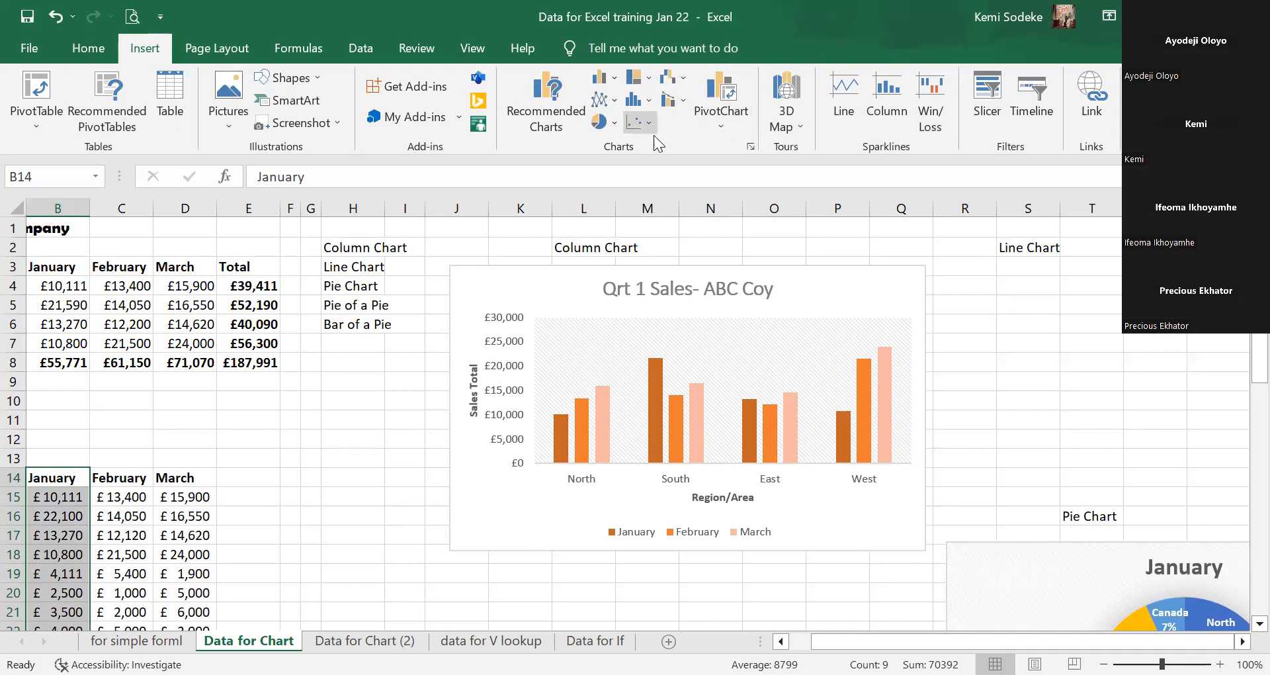
{"action": "left_click", "coordinate": [751, 147]}
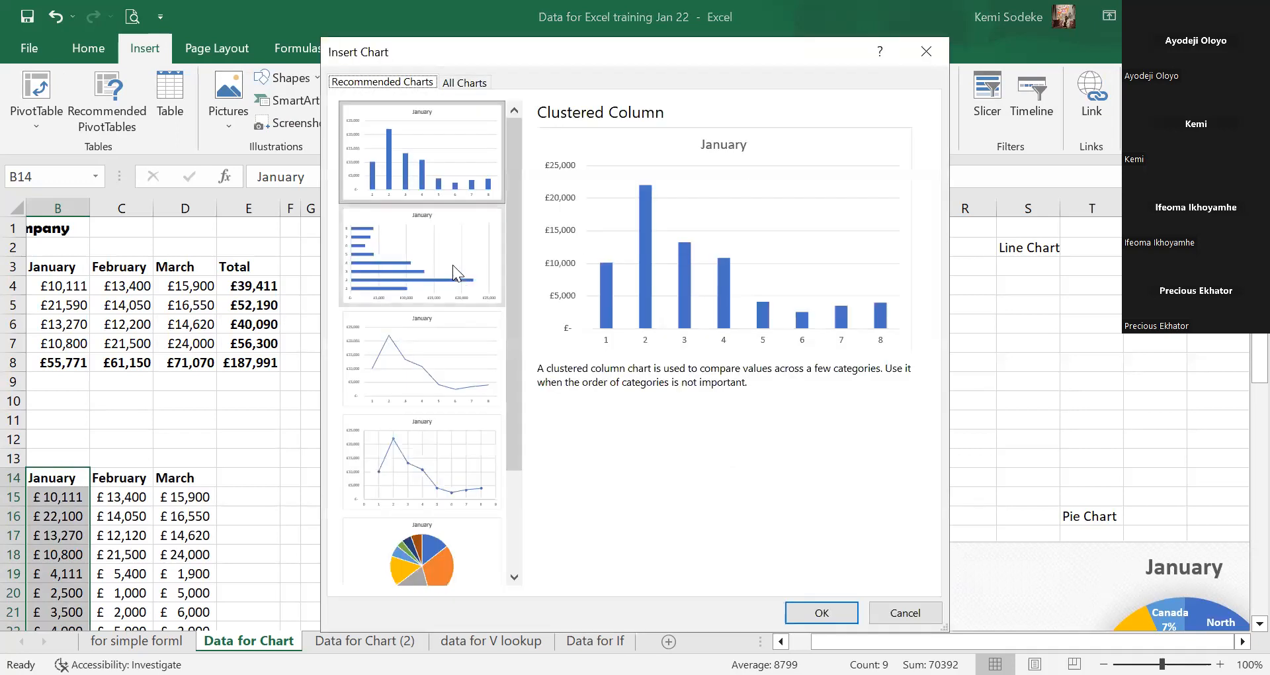
{"action": "left_click", "coordinate": [471, 83]}
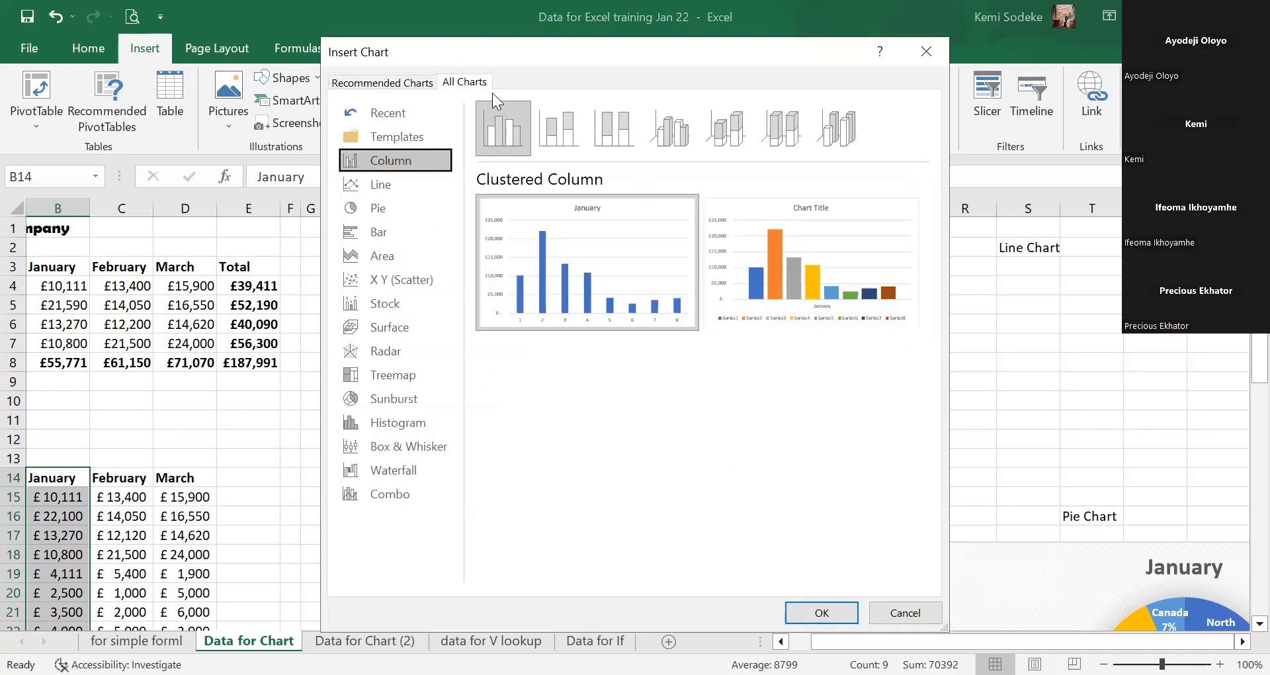
{"action": "left_click", "coordinate": [381, 206]}
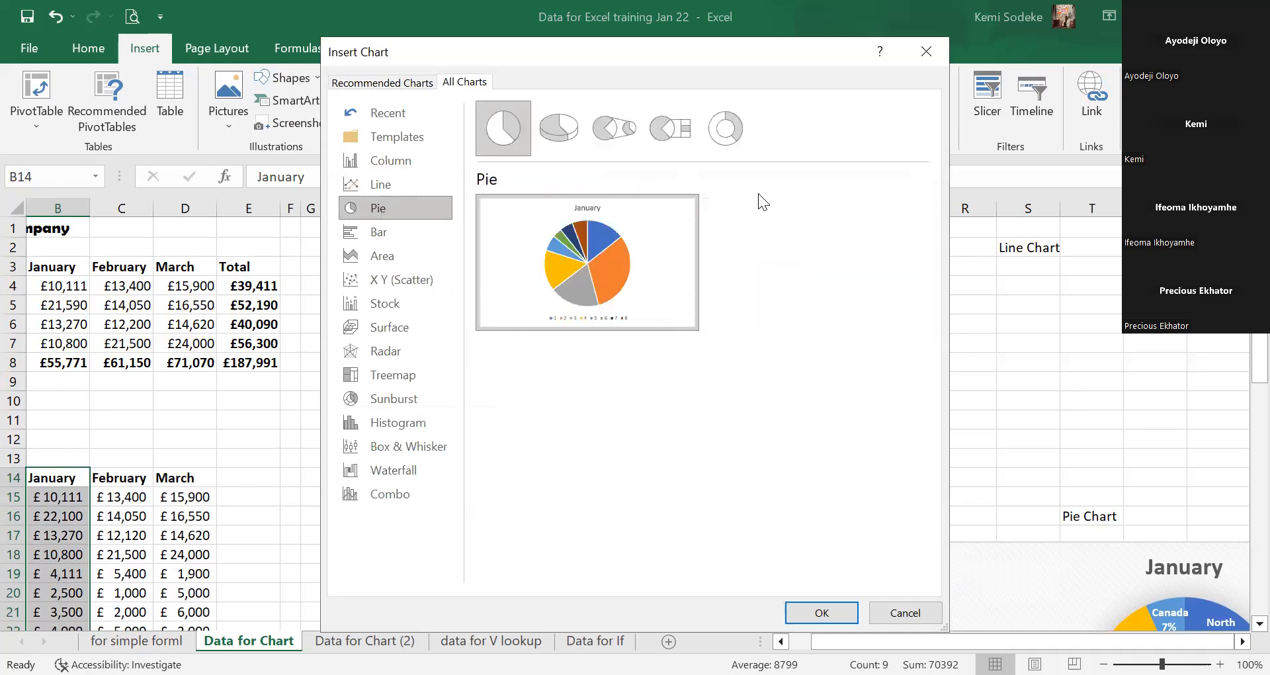
{"action": "left_click", "coordinate": [672, 129]}
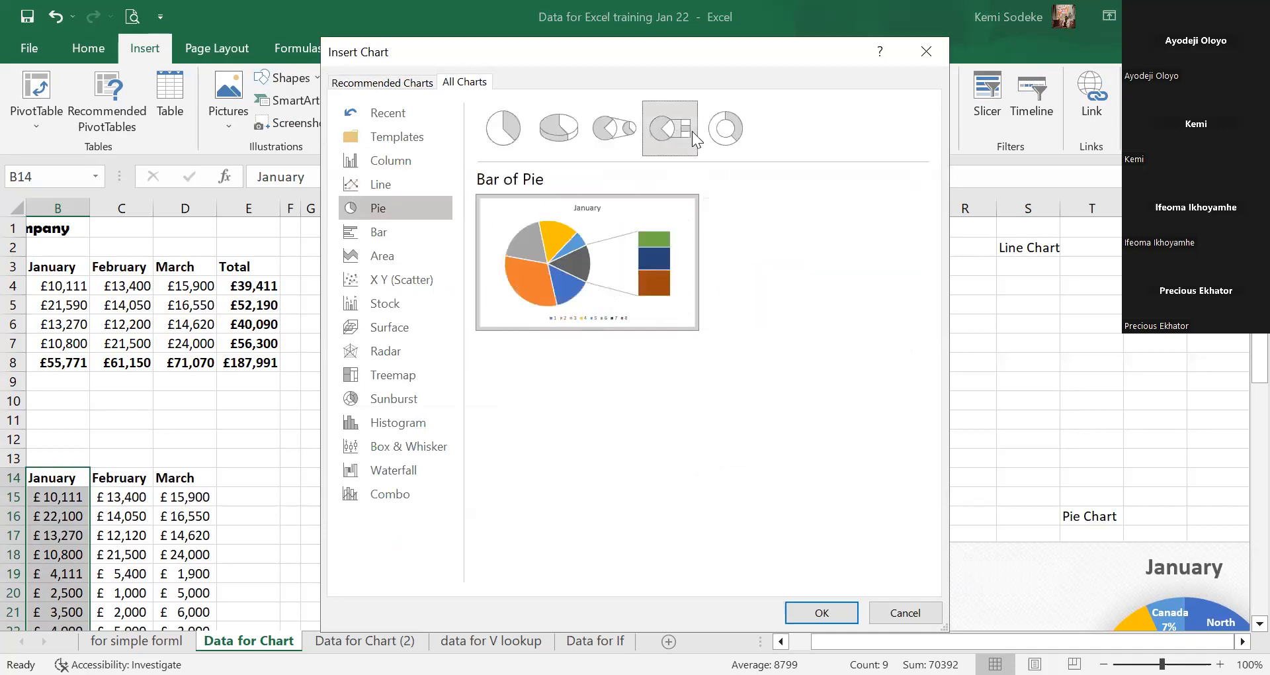
{"action": "left_click", "coordinate": [835, 619]}
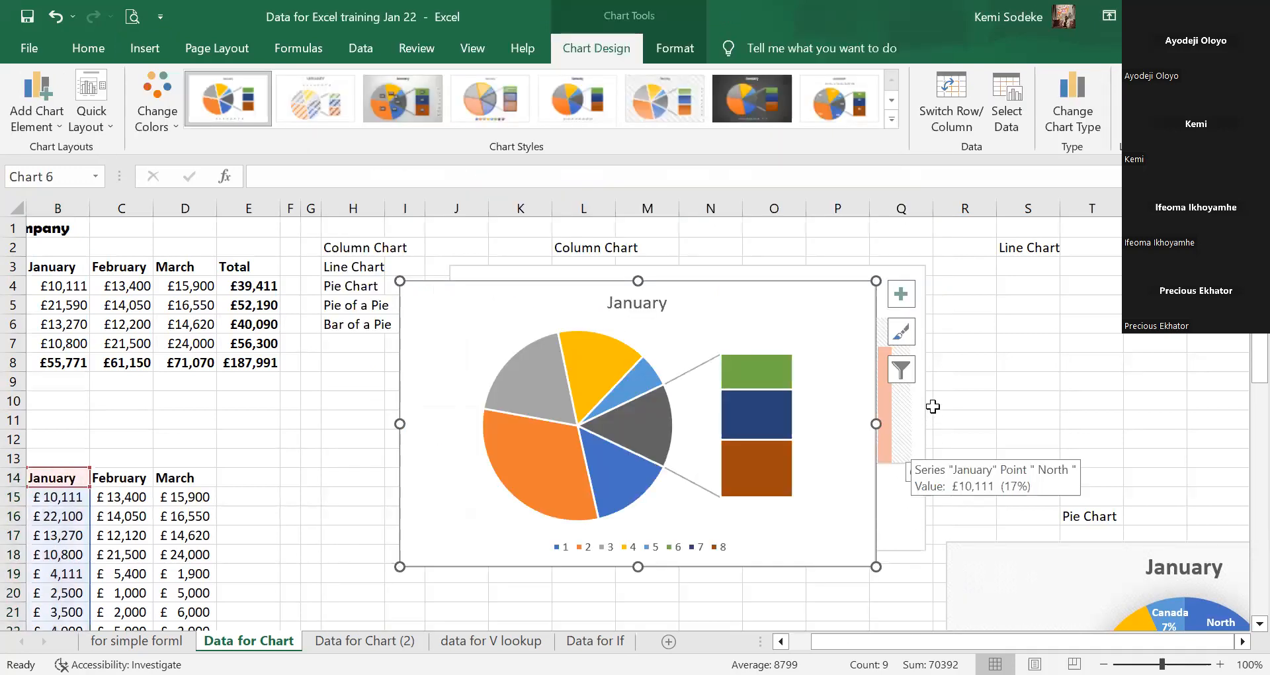
Change the bar-of-pie chart's data range to the February column C14:C22.
{"action": "scroll", "coordinate": [804, 482], "scroll_direction": "down", "scroll_amount": 4}
{"action": "scroll", "coordinate": [1006, 426], "scroll_direction": "up", "scroll_amount": 4}
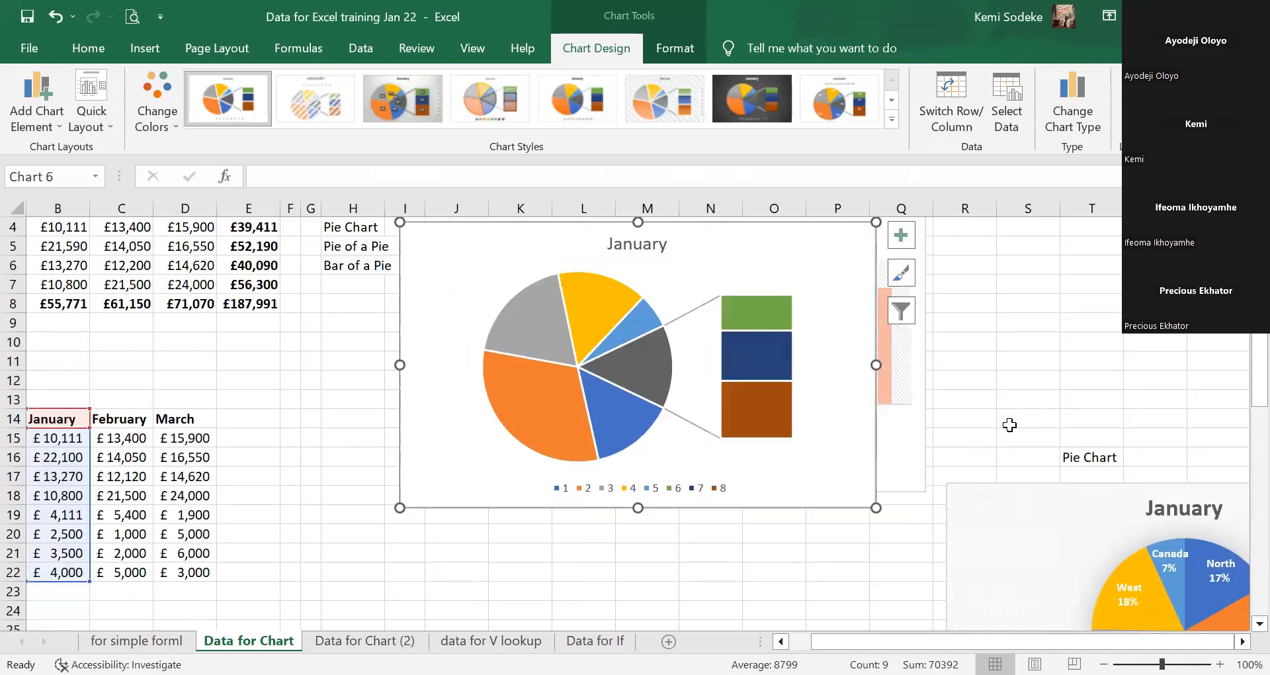
{"action": "left_click_drag", "start_coordinate": [720, 305], "coordinate": [726, 337]}
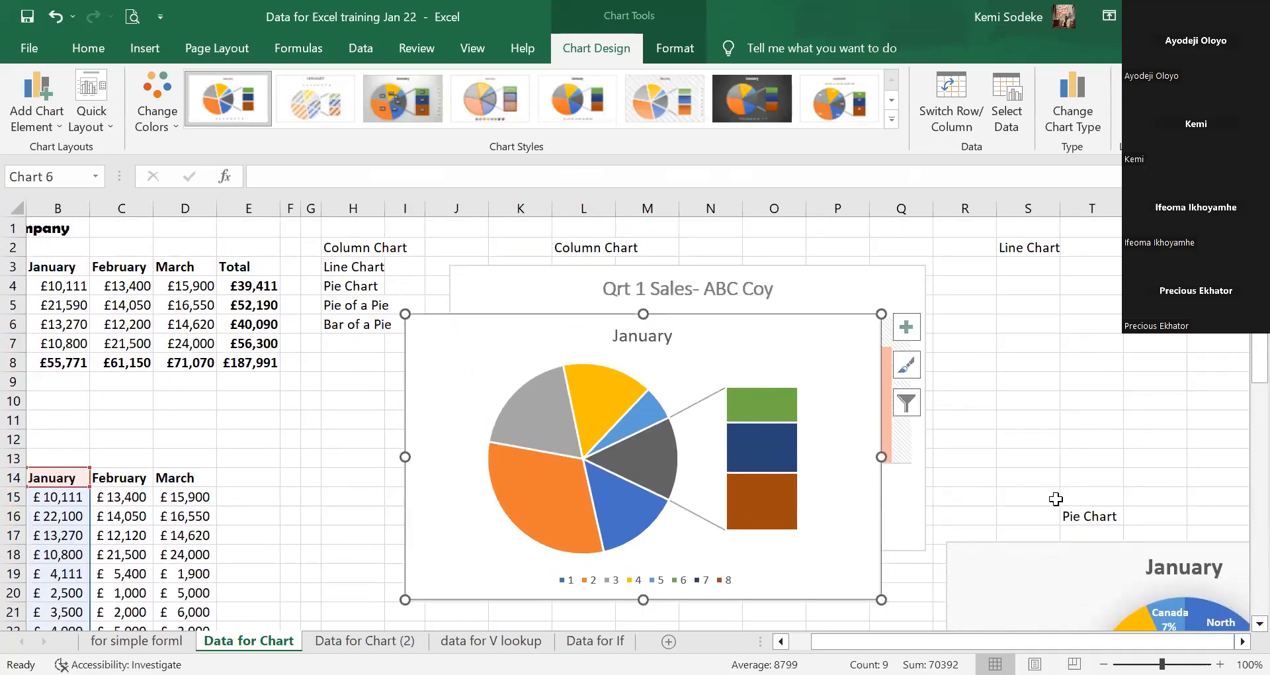
{"action": "left_click", "coordinate": [1008, 110]}
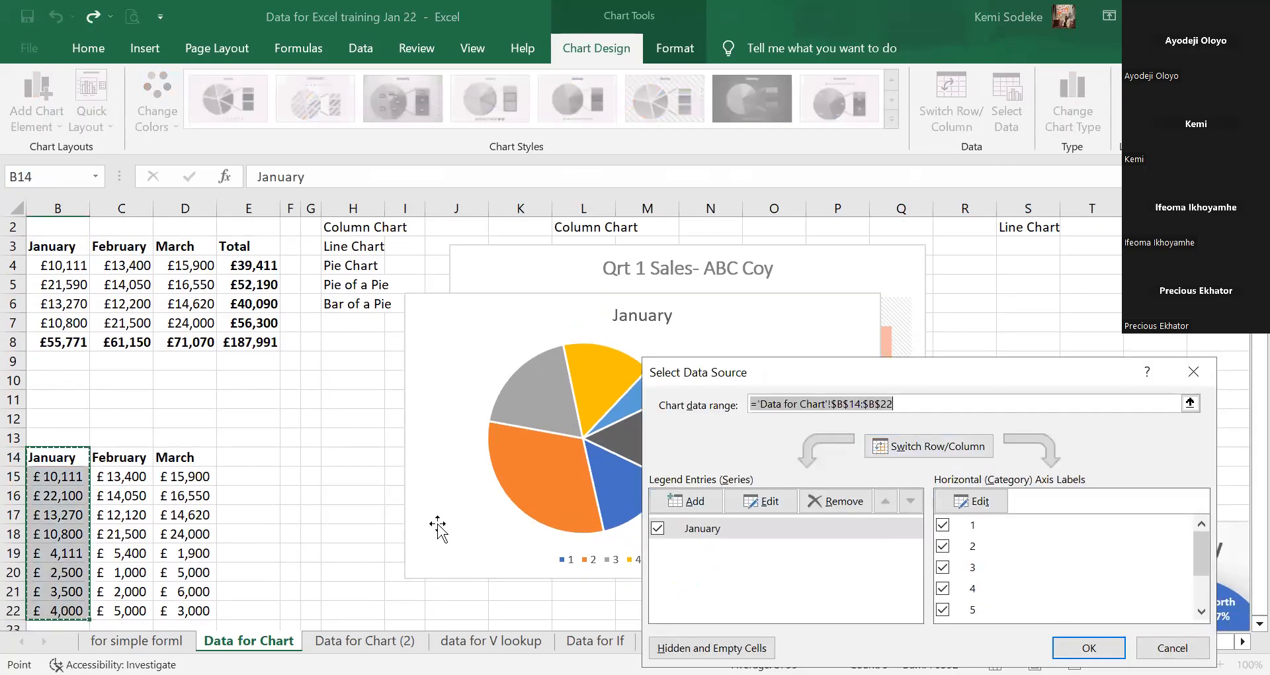
{"action": "left_click", "coordinate": [127, 464]}
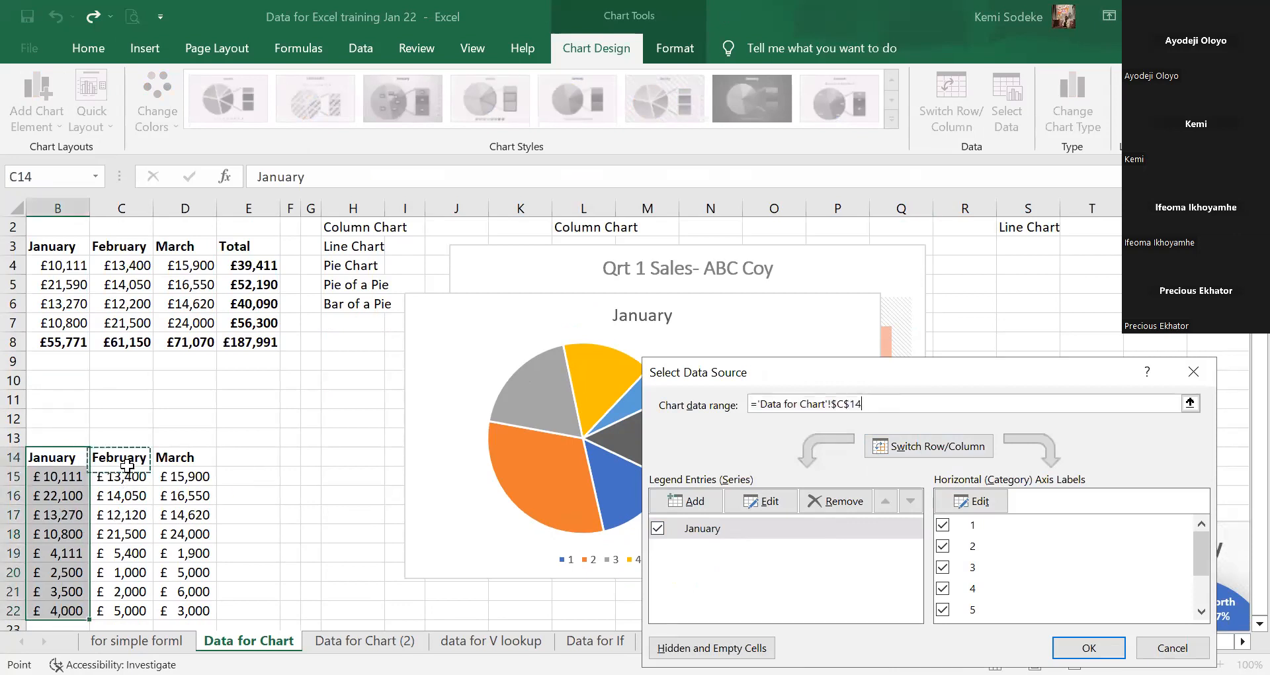
{"action": "key", "text": "ctrl+shift+Down"}
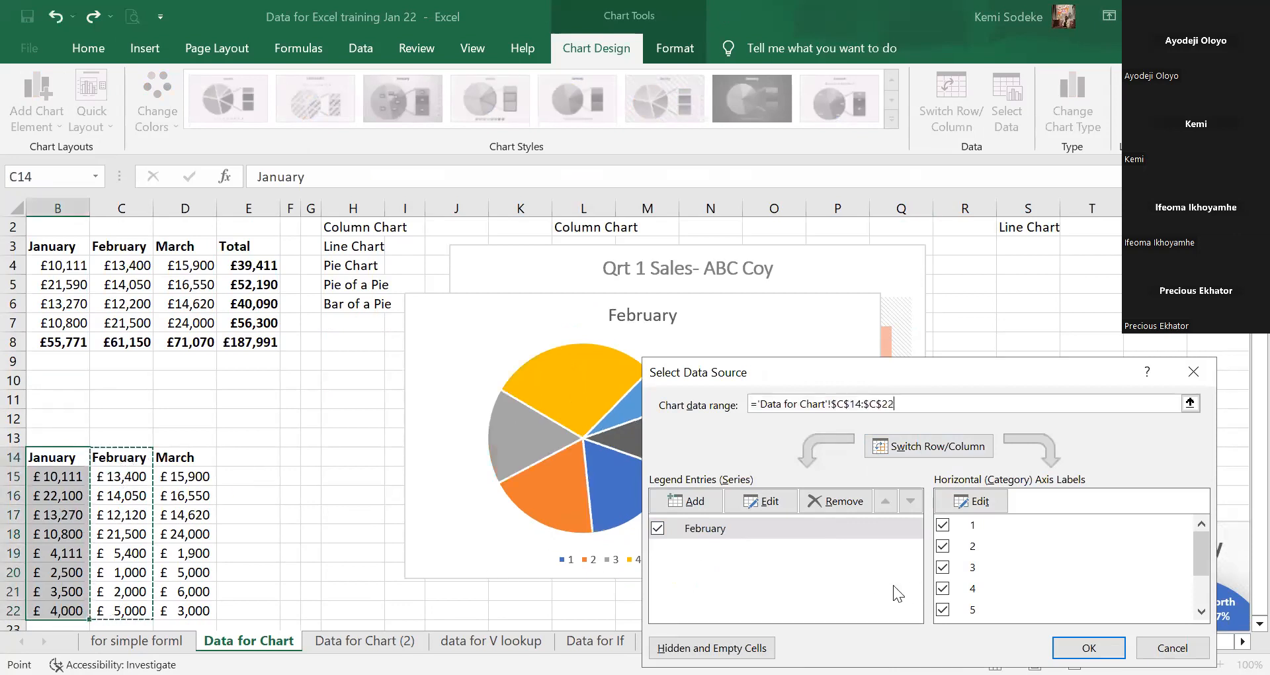
{"action": "key", "text": "Return"}
Move the February chart down to sit below the column chart.
{"action": "left_click_drag", "start_coordinate": [766, 318], "coordinate": [790, 419]}
{"action": "scroll", "coordinate": [1016, 314], "scroll_direction": "down", "scroll_amount": 5}
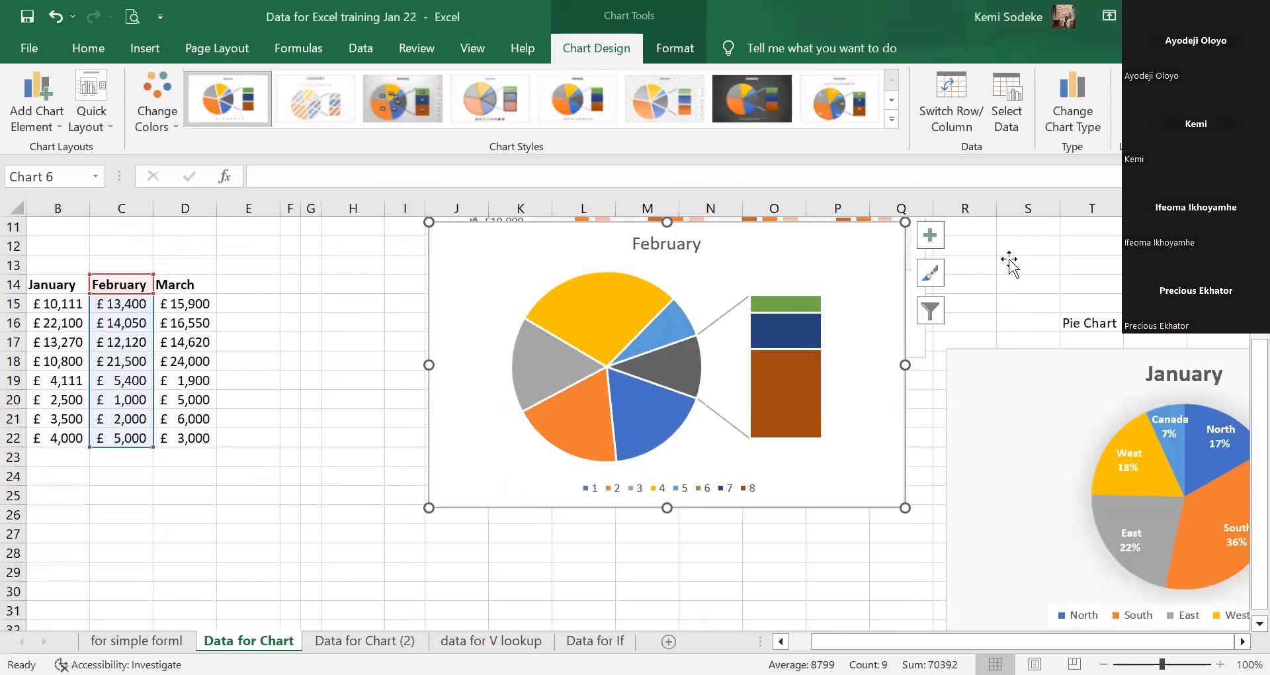
{"action": "scroll", "coordinate": [735, 294], "scroll_direction": "up", "scroll_amount": 2}
{"action": "left_click_drag", "start_coordinate": [735, 295], "coordinate": [748, 374]}
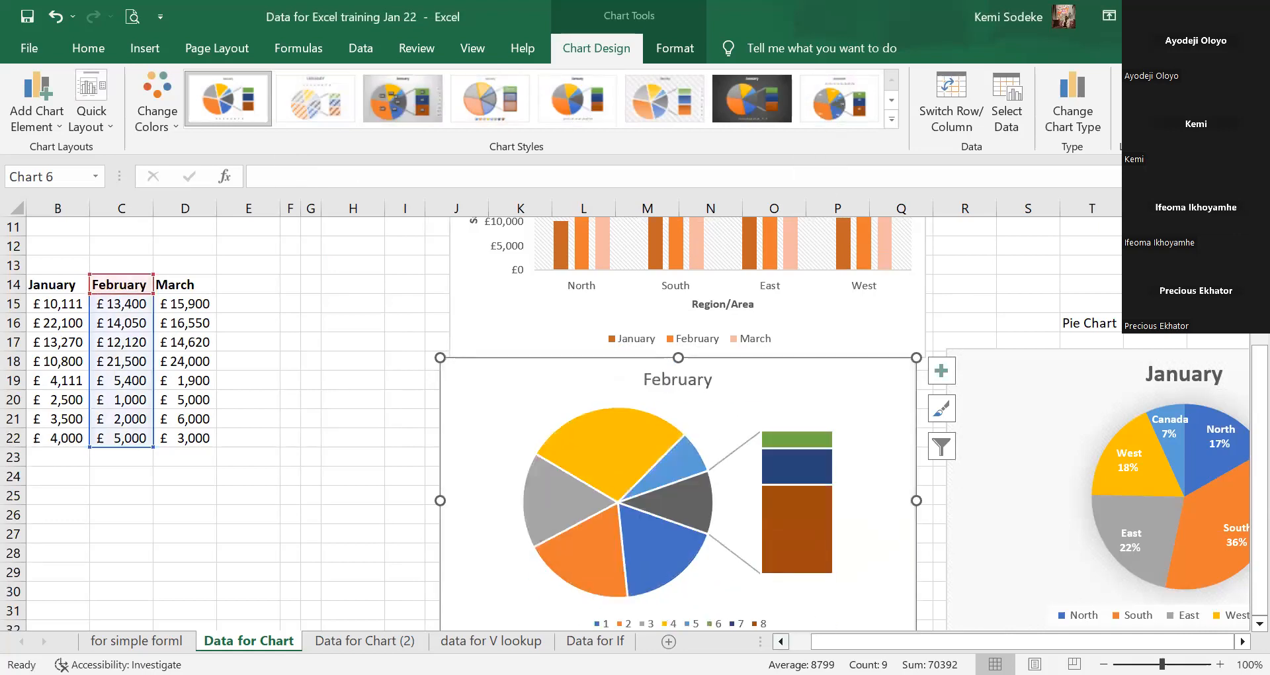
Add region names A14:A22 (North to Costa Rica) as the chart's category labels.
{"action": "scroll", "coordinate": [635, 424], "scroll_direction": "left", "scroll_amount": 1}
{"action": "left_click", "coordinate": [784, 493]}
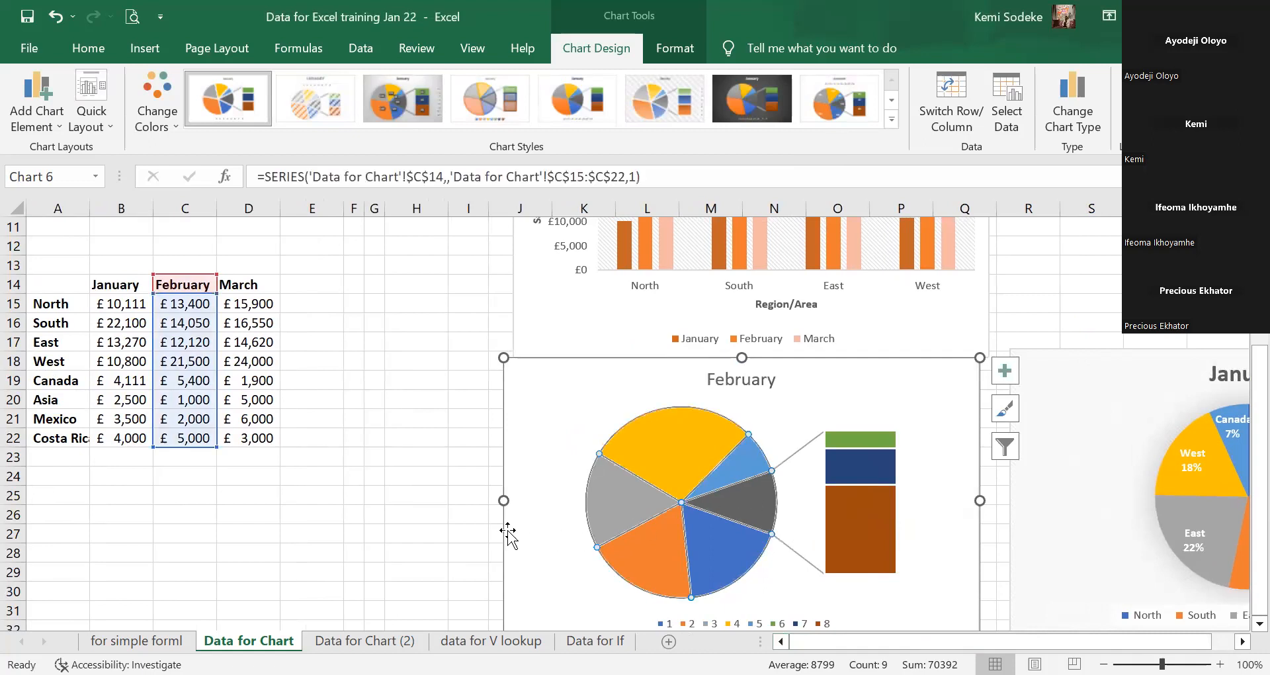
{"action": "left_click", "coordinate": [463, 519]}
{"action": "left_click", "coordinate": [79, 361]}
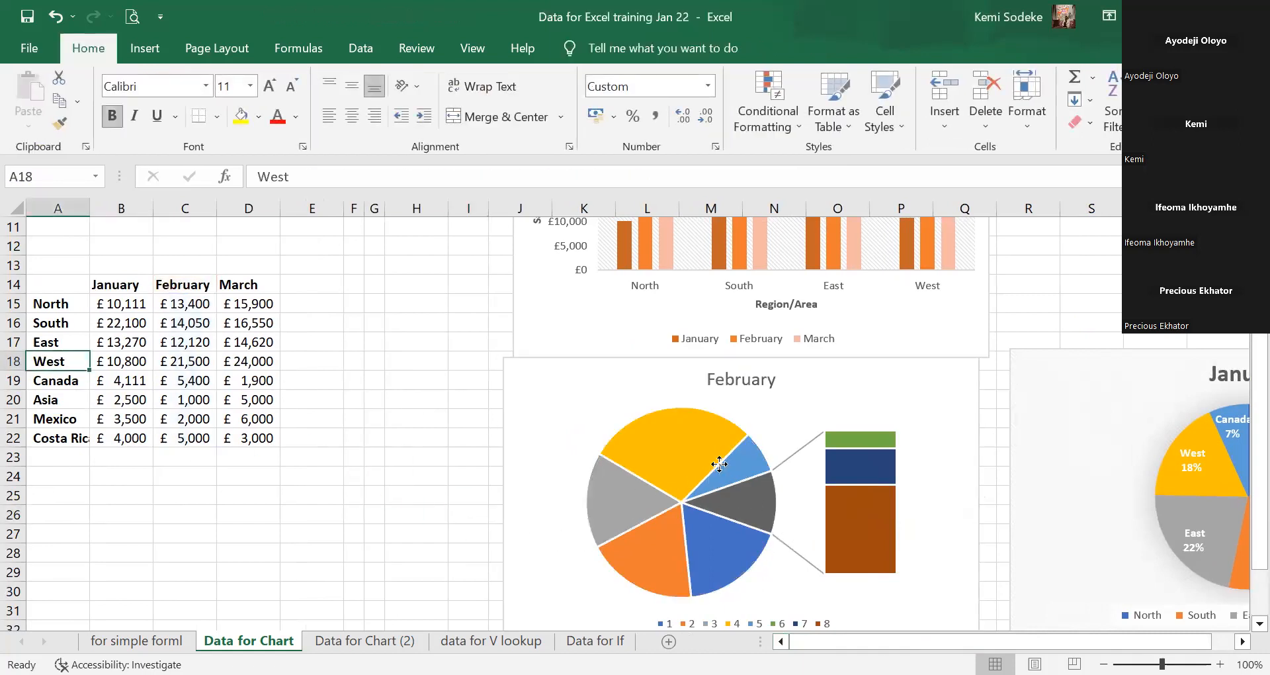
{"action": "left_click", "coordinate": [771, 466]}
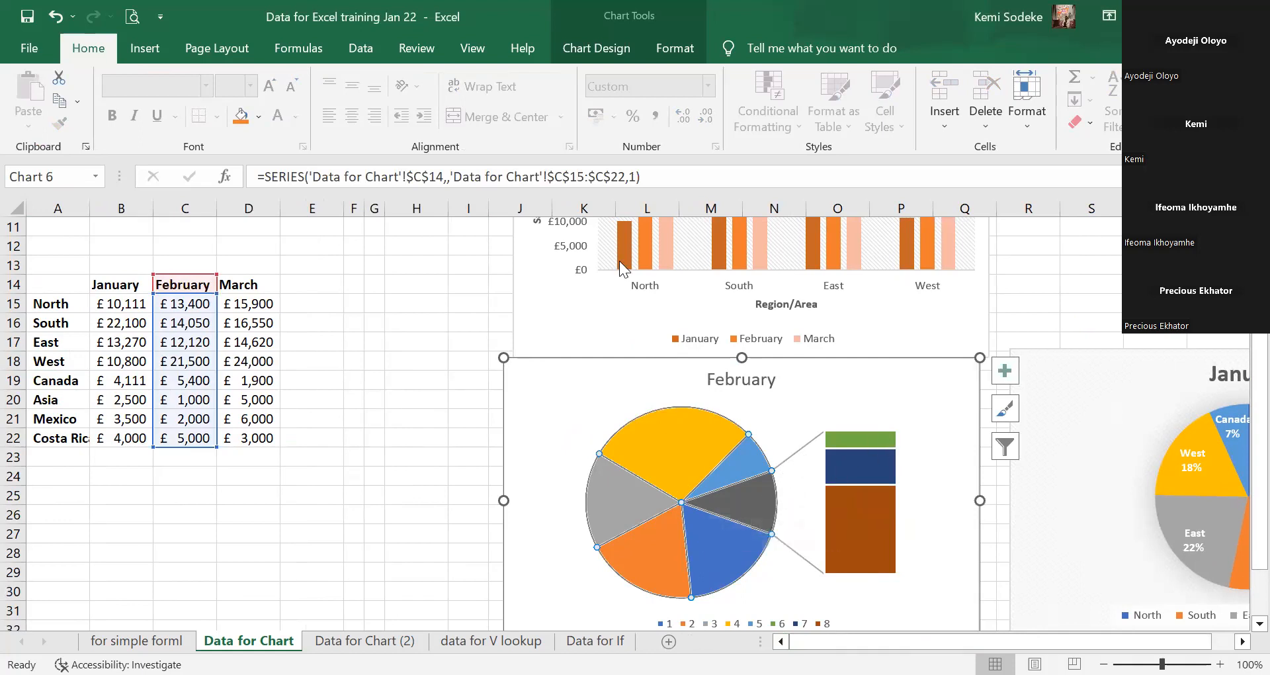
{"action": "left_click", "coordinate": [362, 48]}
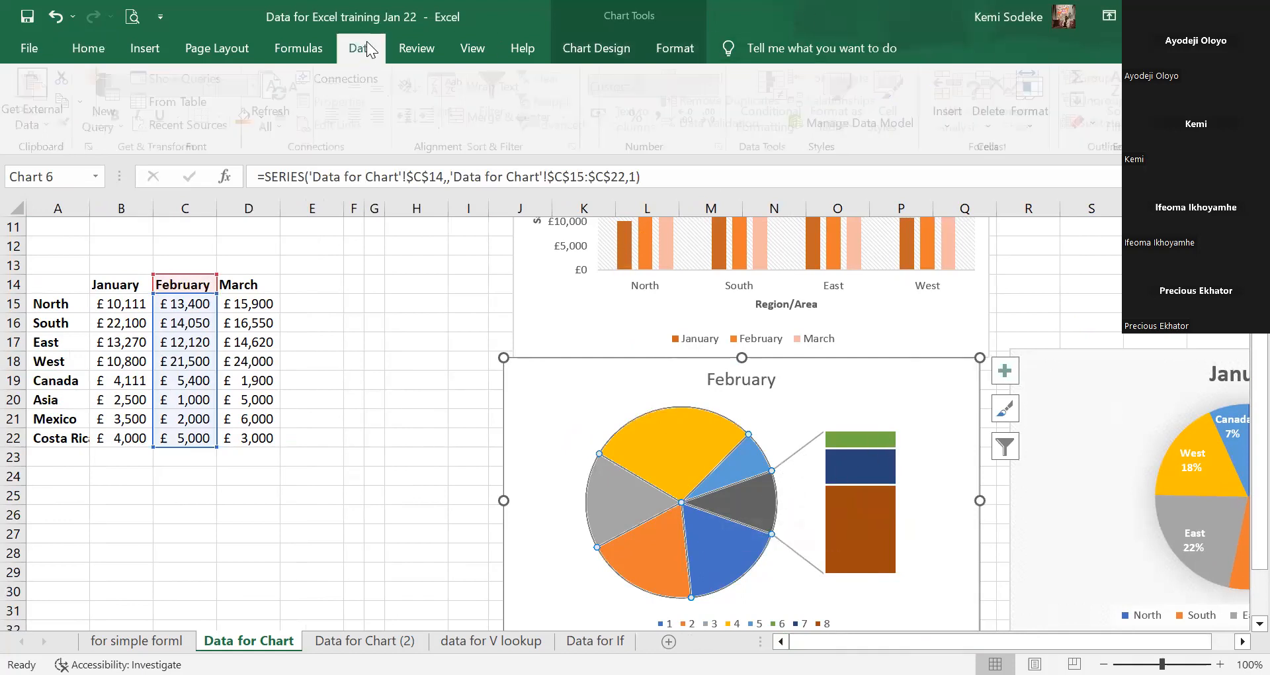
{"action": "left_click", "coordinate": [897, 455]}
{"action": "left_click", "coordinate": [947, 415]}
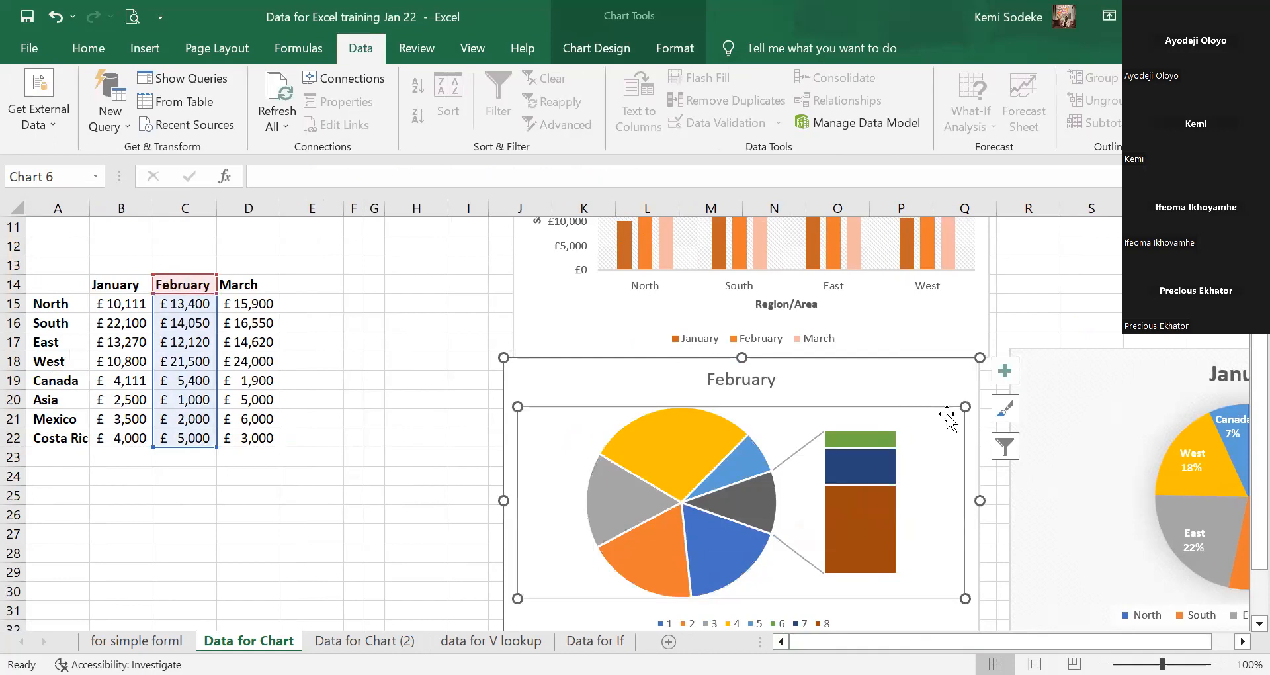
{"action": "left_click", "coordinate": [1007, 447]}
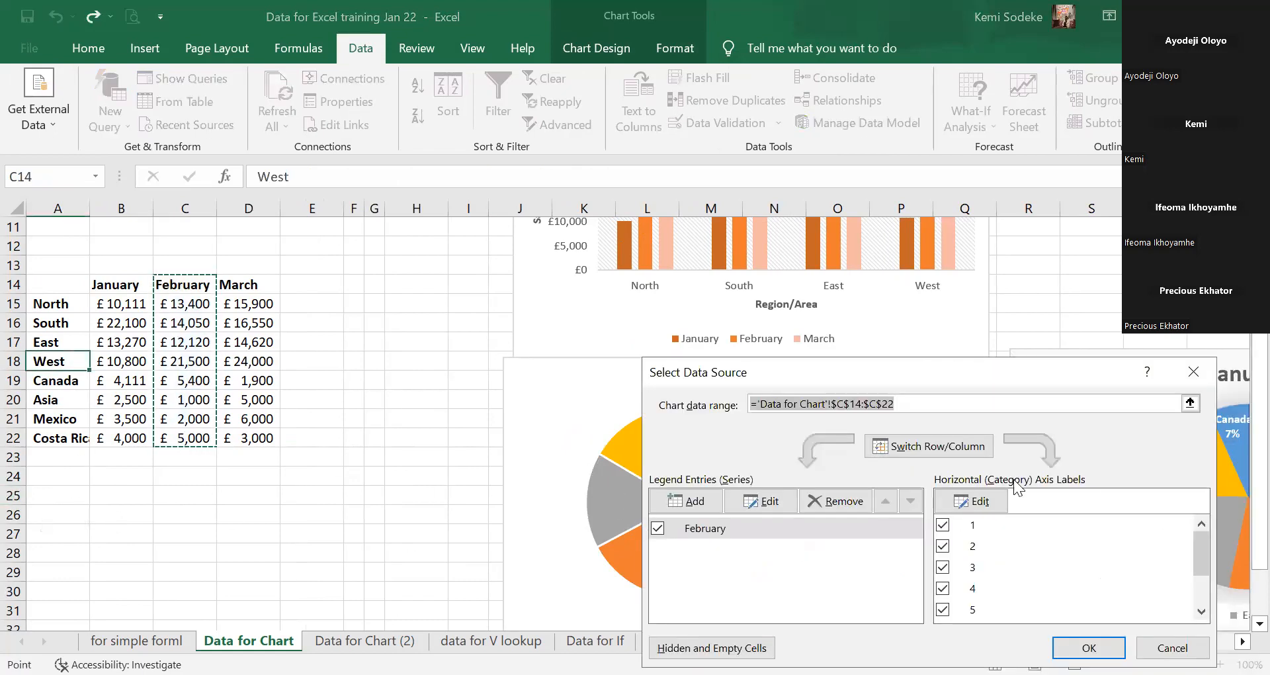
{"action": "left_click", "coordinate": [61, 291], "text": "ctrl"}
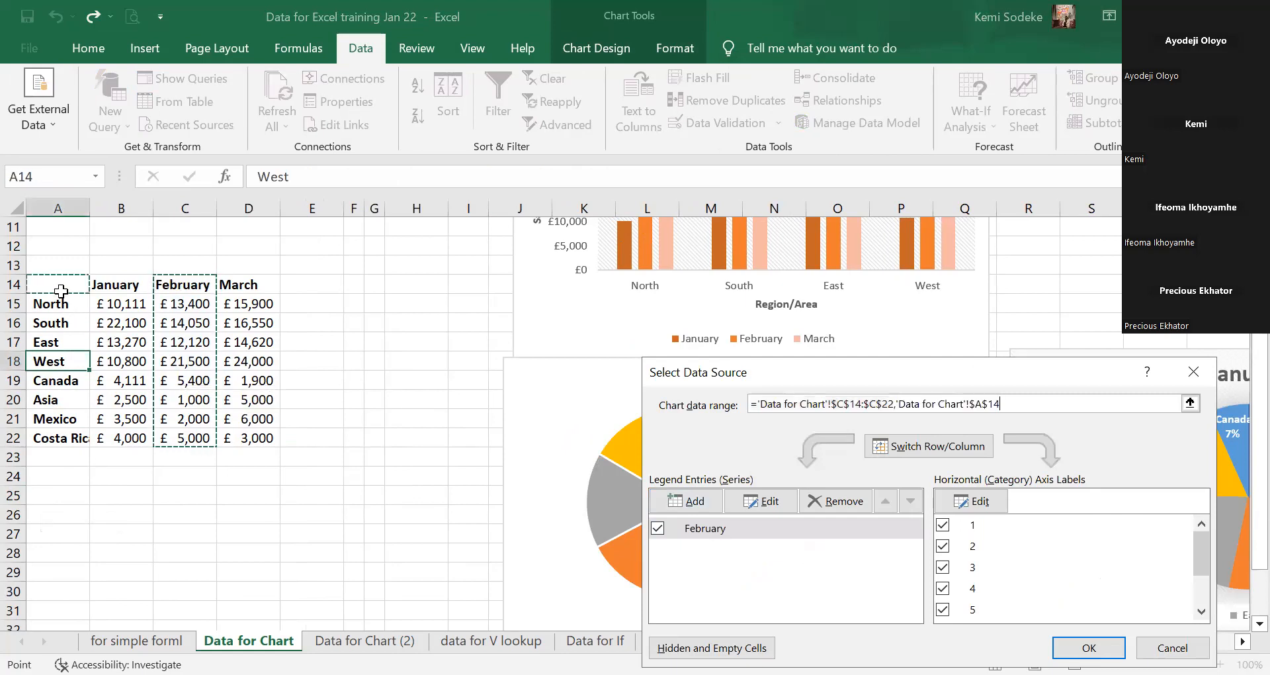
{"action": "left_click", "coordinate": [66, 440], "text": "shift"}
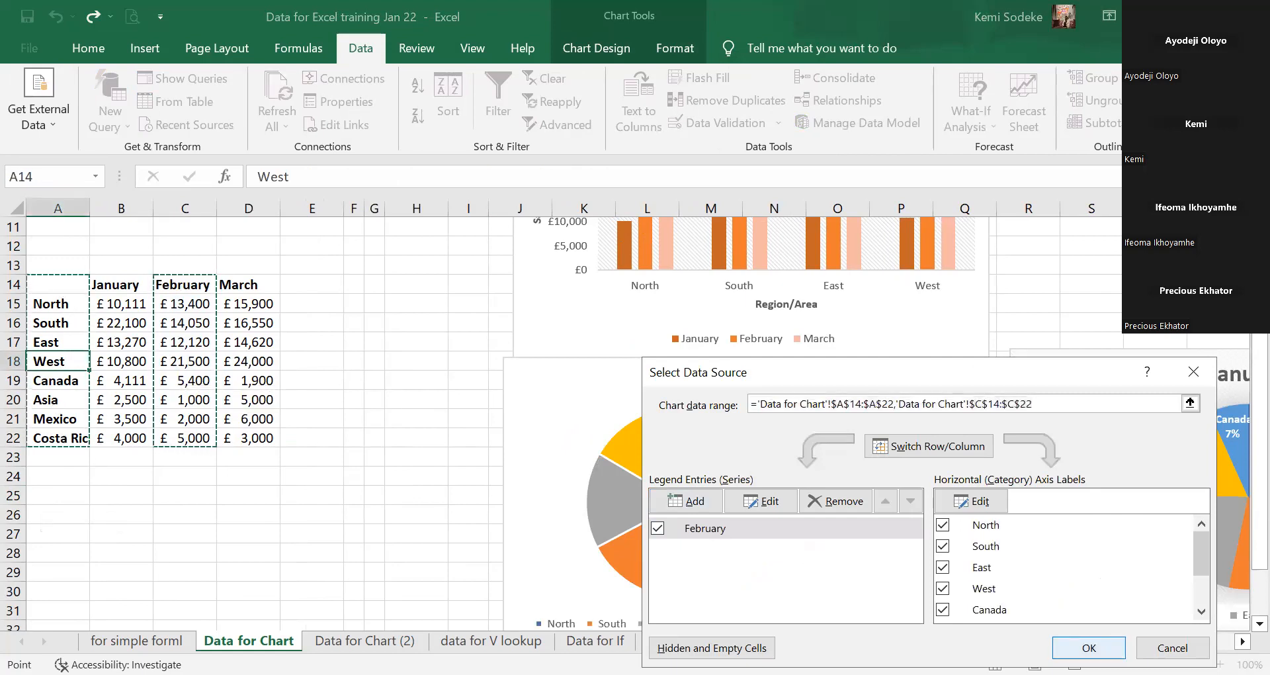
{"action": "left_click", "coordinate": [1102, 647]}
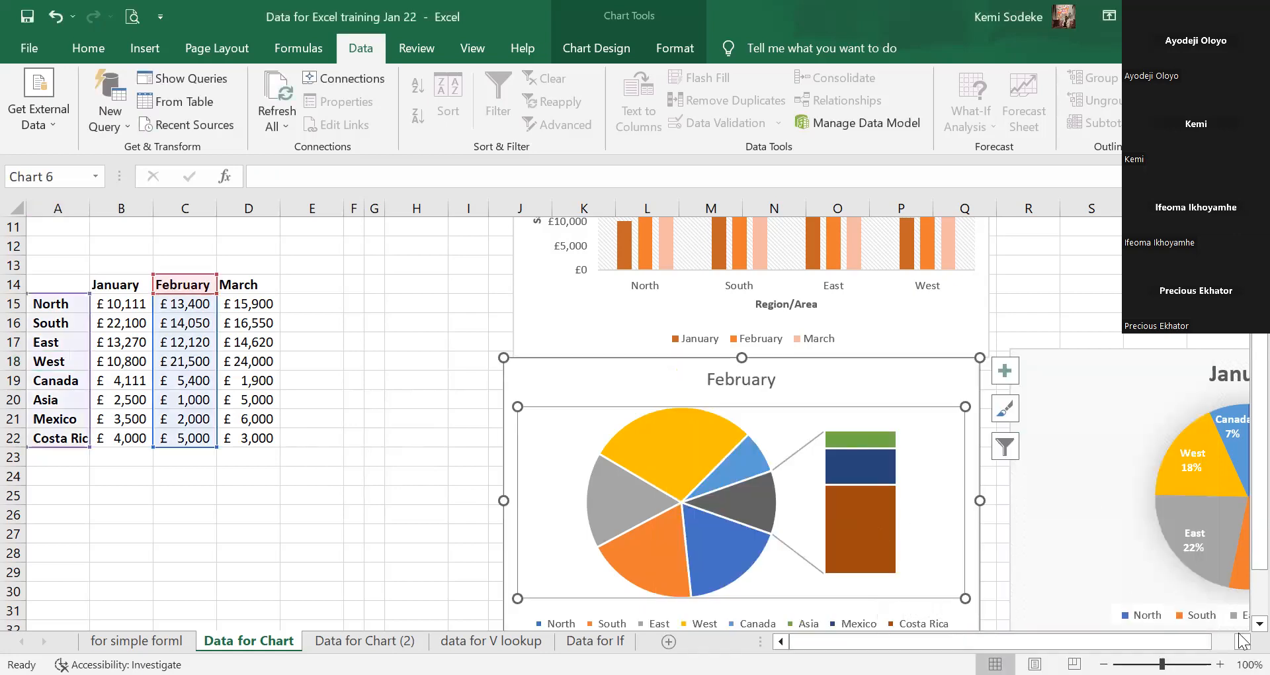
Close the data settings and apply the blue labelled pie style to the February chart.
{"action": "left_click", "coordinate": [1259, 623]}
{"action": "scroll", "coordinate": [1240, 630], "scroll_direction": "down", "scroll_amount": 1}
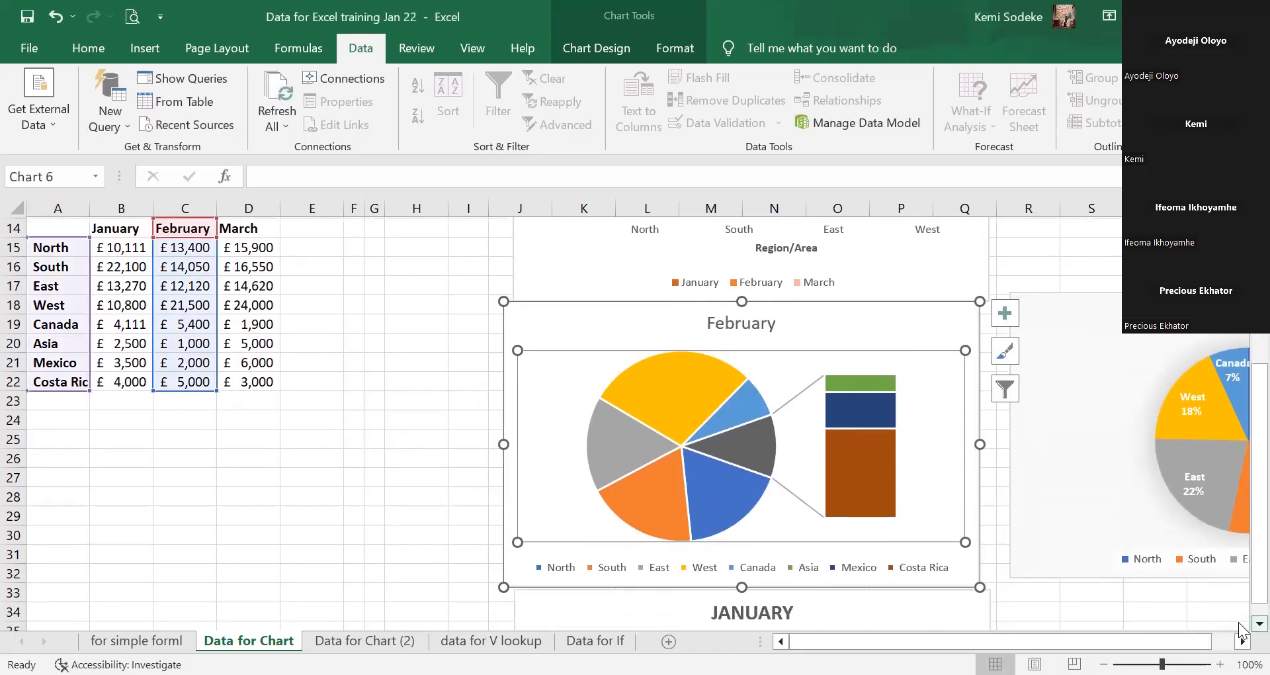
{"action": "scroll", "coordinate": [1241, 630], "scroll_direction": "down", "scroll_amount": 2}
{"action": "mouse_move", "coordinate": [752, 416]}
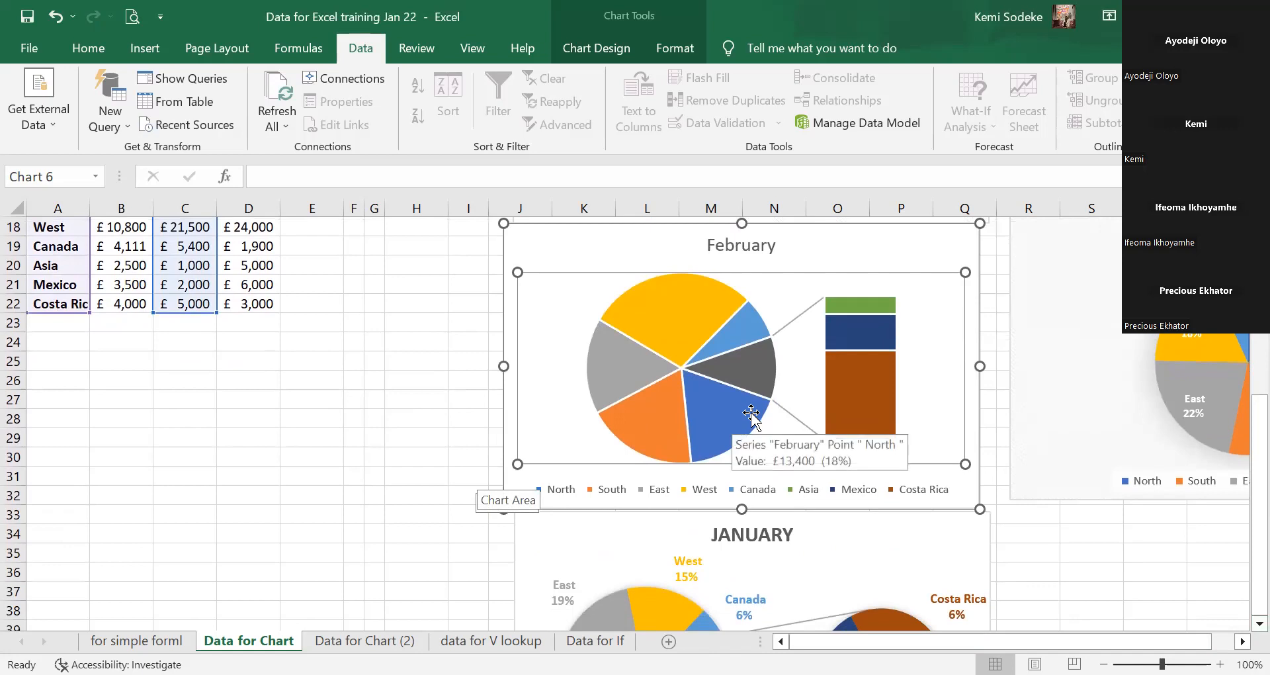
{"action": "scroll", "coordinate": [752, 416], "scroll_direction": "up", "scroll_amount": 2}
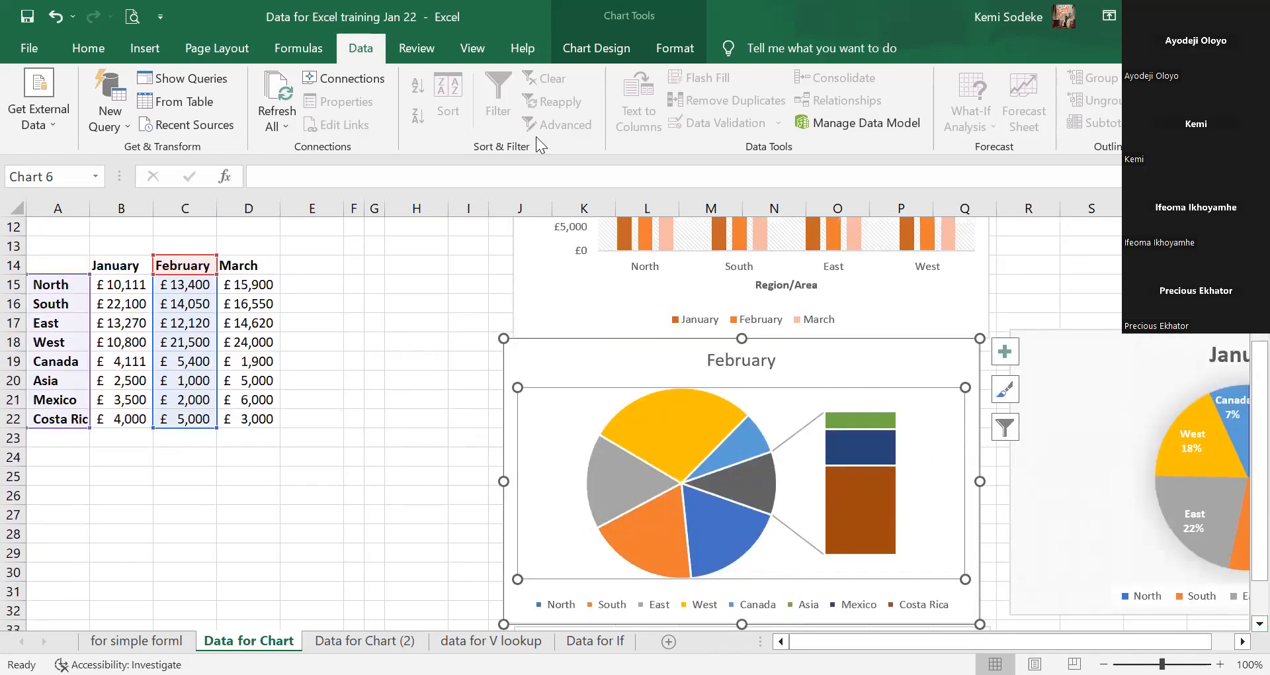
{"action": "left_click", "coordinate": [888, 417]}
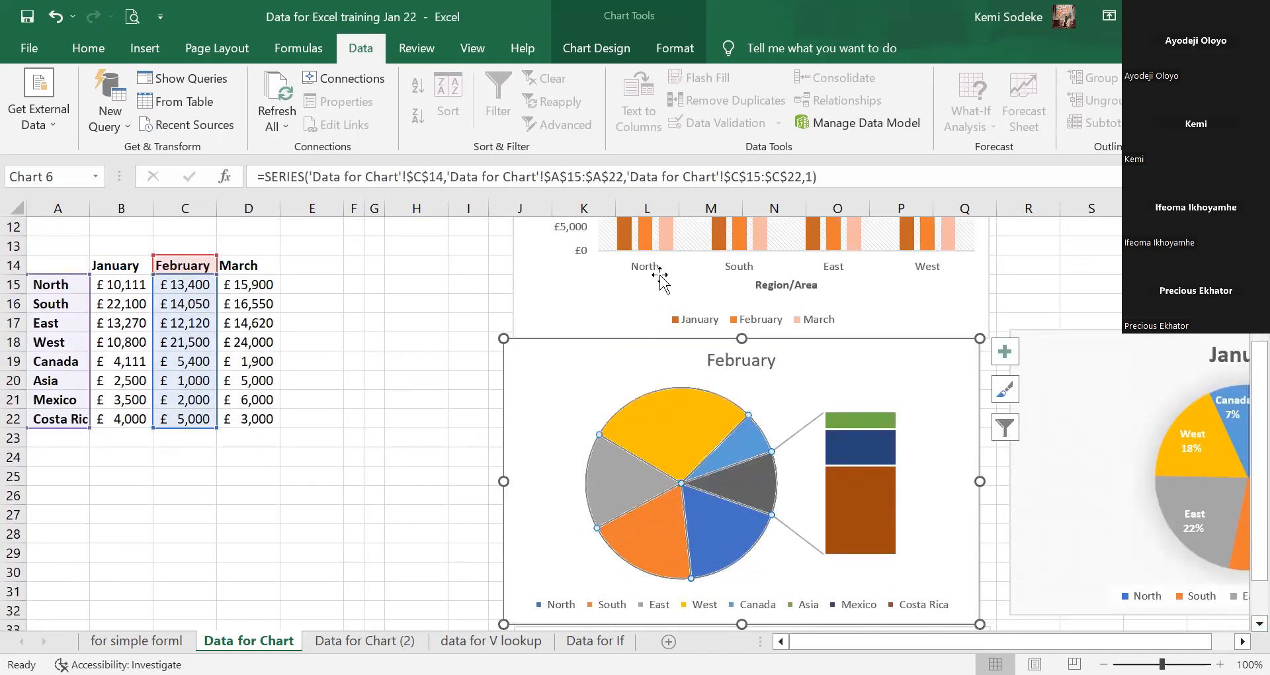
{"action": "left_click", "coordinate": [616, 49]}
{"action": "left_click", "coordinate": [892, 101]}
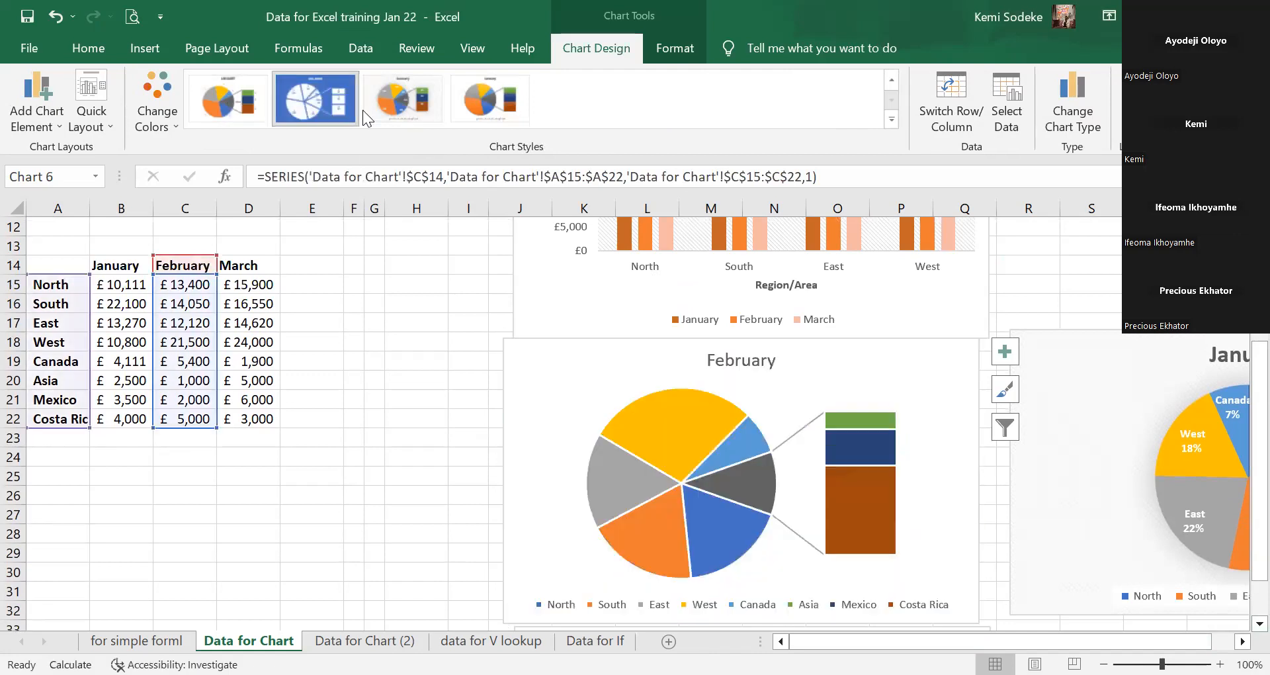
{"action": "left_click", "coordinate": [318, 106]}
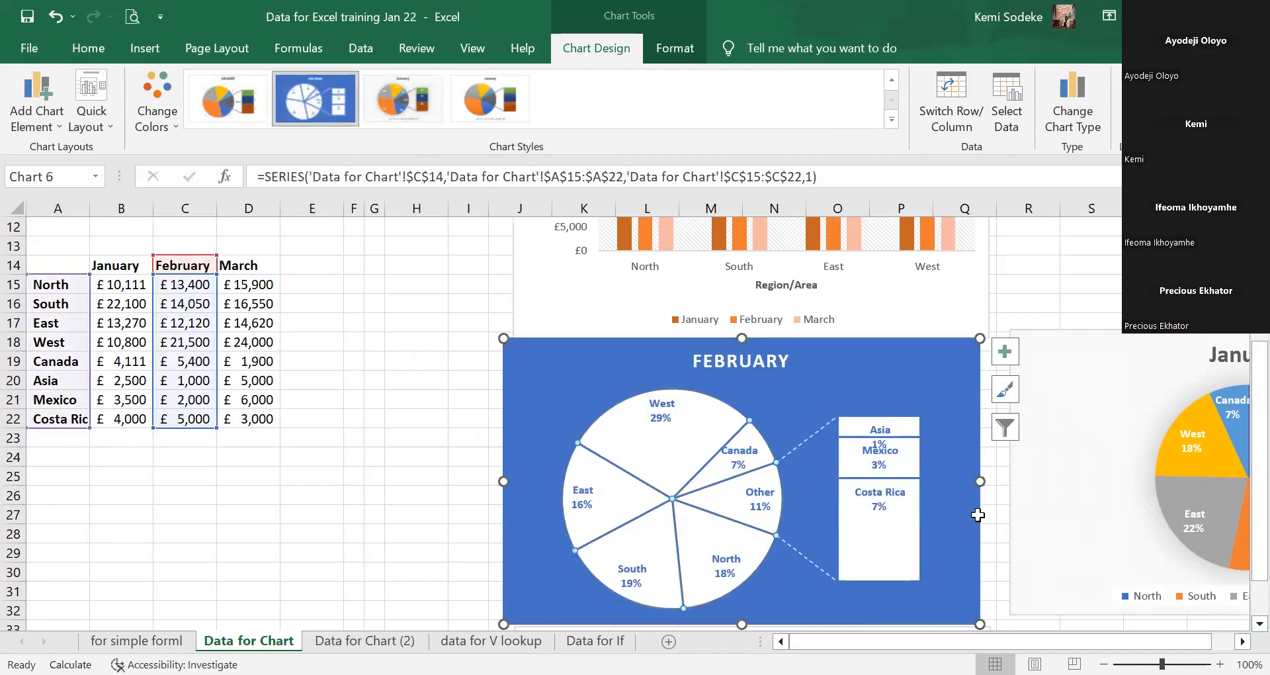
{"action": "left_click", "coordinate": [893, 80]}
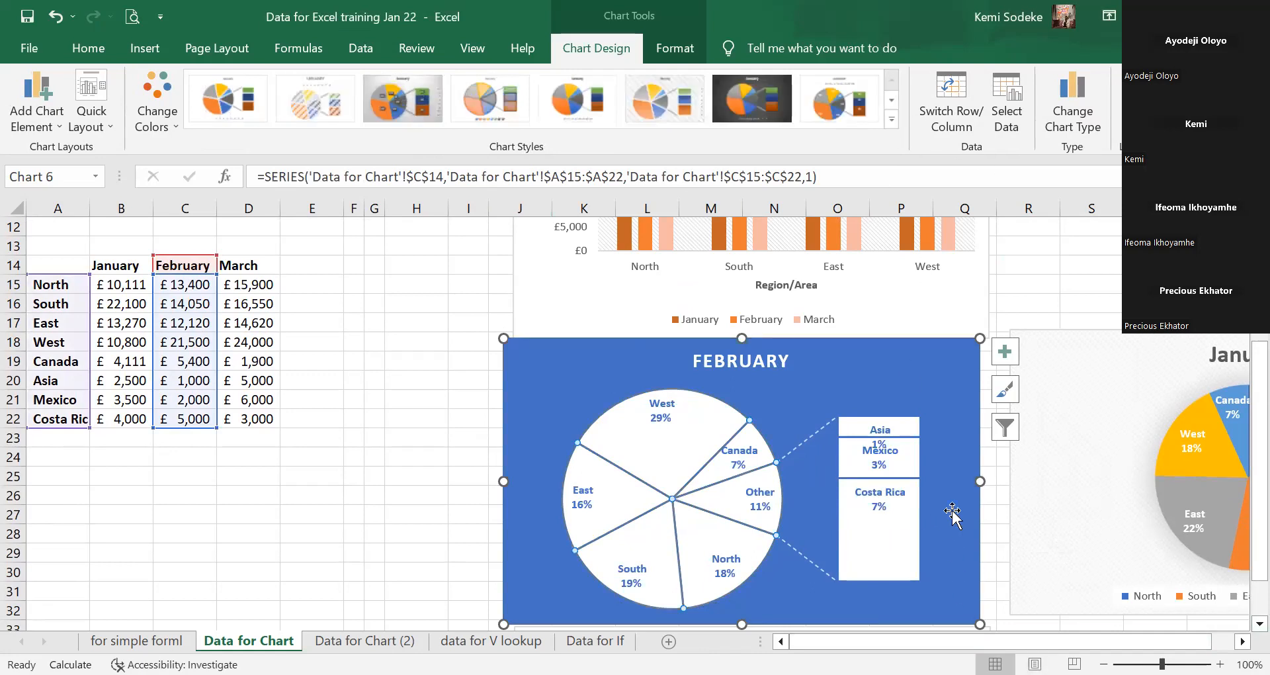
Undo the blue style and apply the white style with legend on top and percentage labels.
{"action": "left_click_drag", "start_coordinate": [882, 462], "coordinate": [954, 501]}
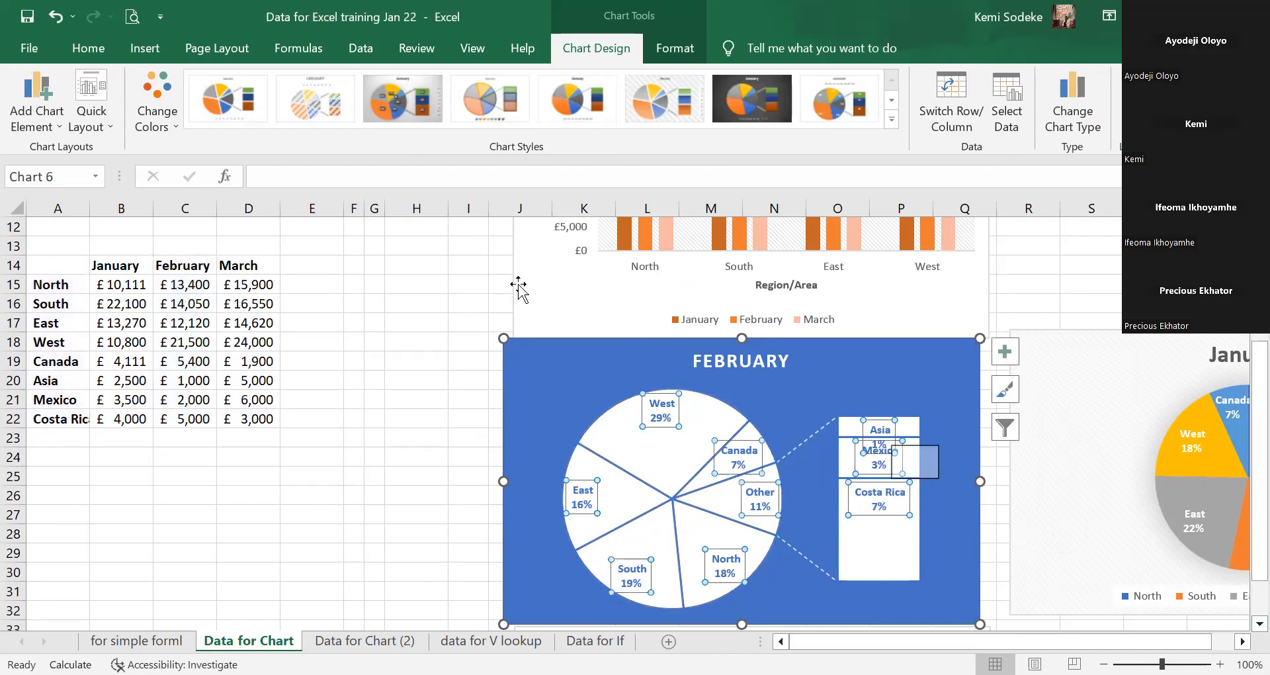
{"action": "left_click", "coordinate": [56, 16]}
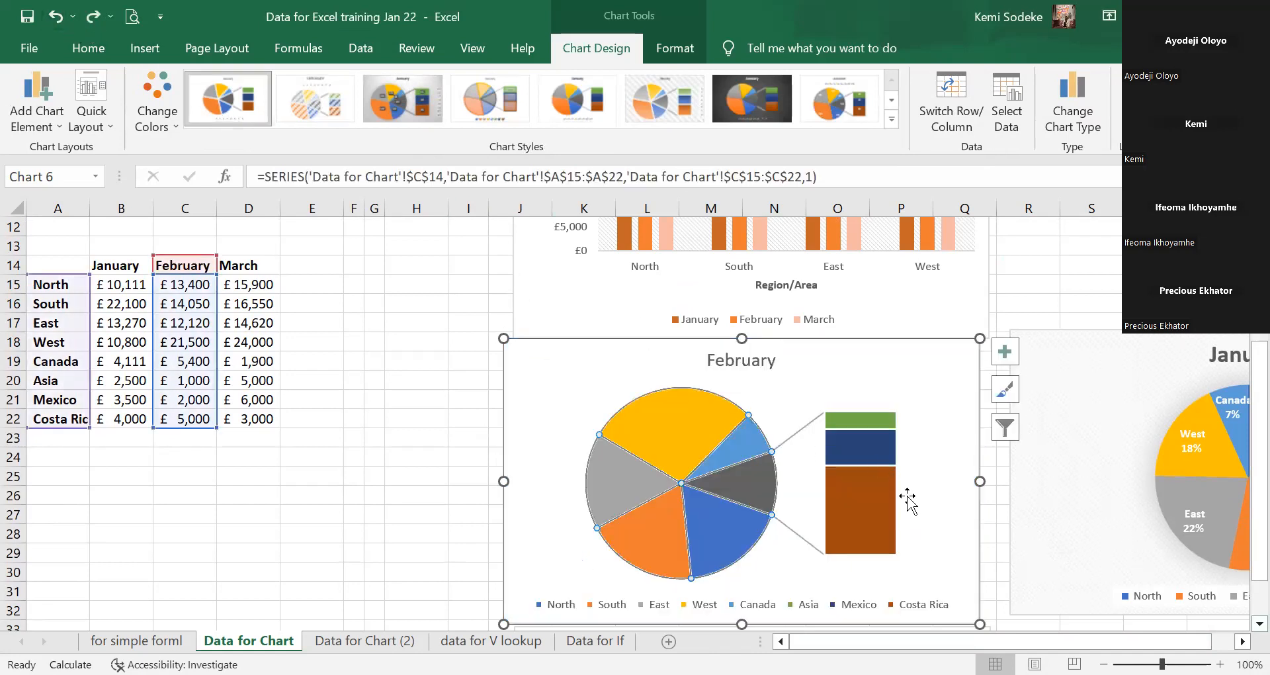
{"action": "left_click", "coordinate": [410, 101]}
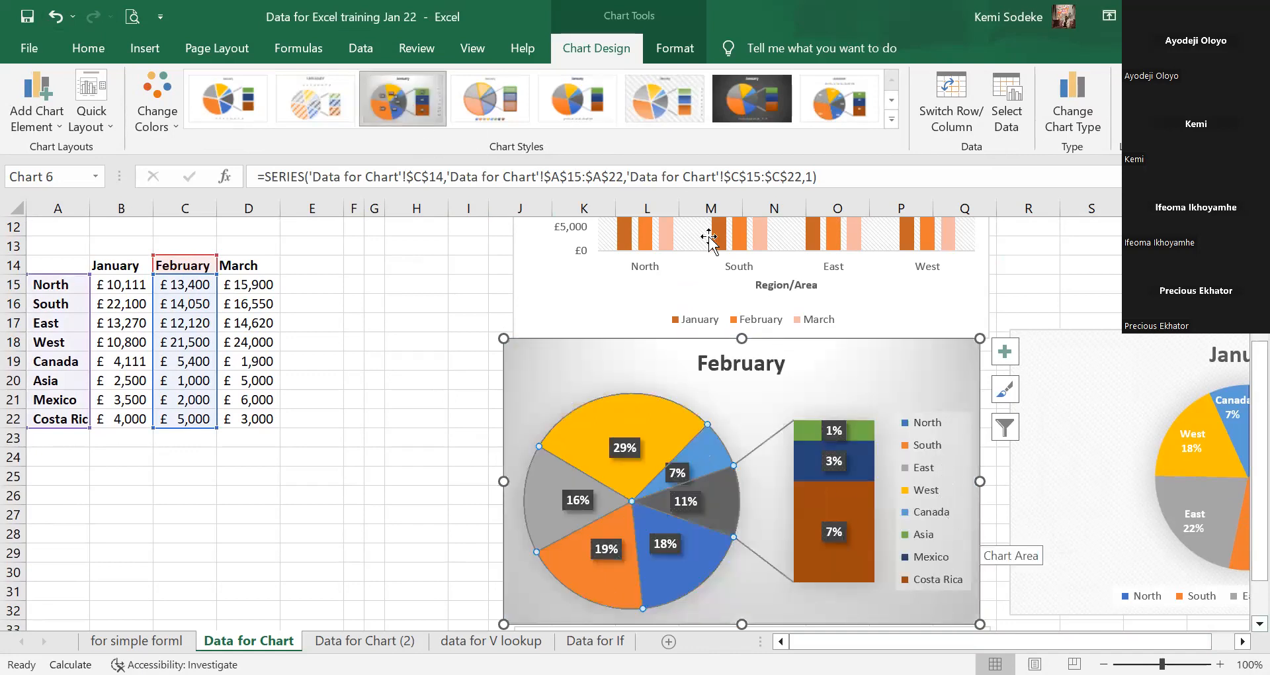
{"action": "left_click", "coordinate": [837, 113]}
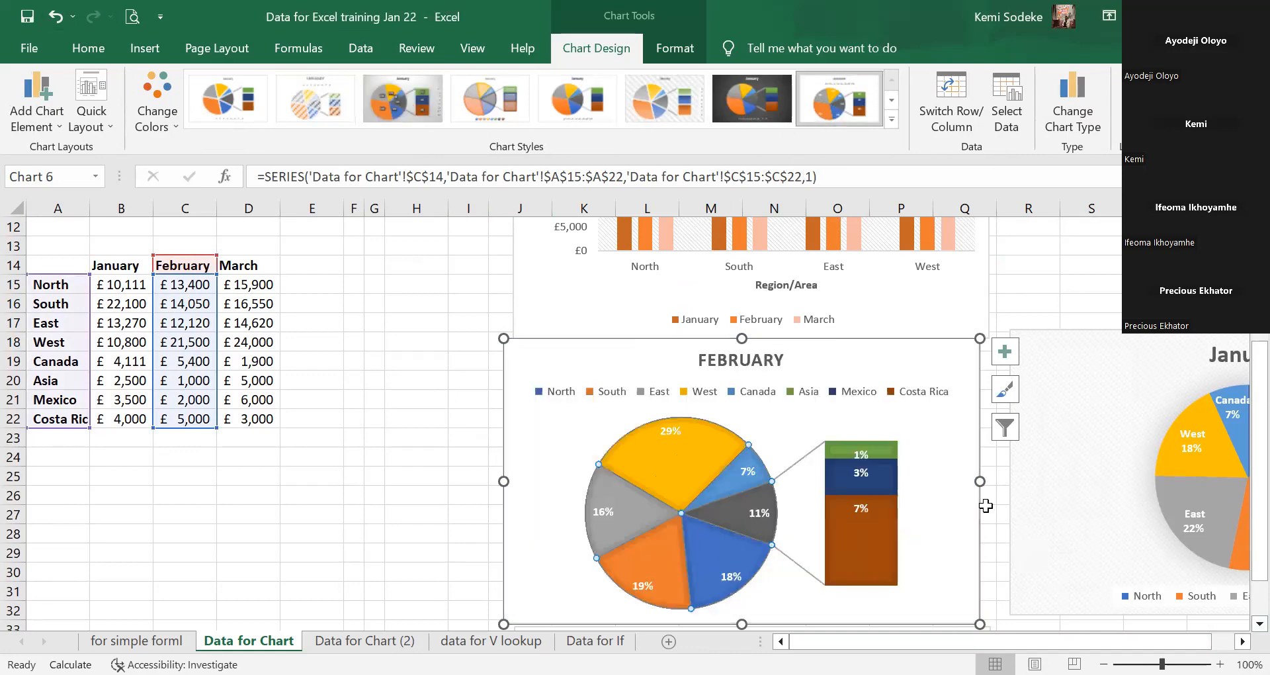
{"action": "scroll", "coordinate": [834, 574], "scroll_direction": "down", "scroll_amount": 2}
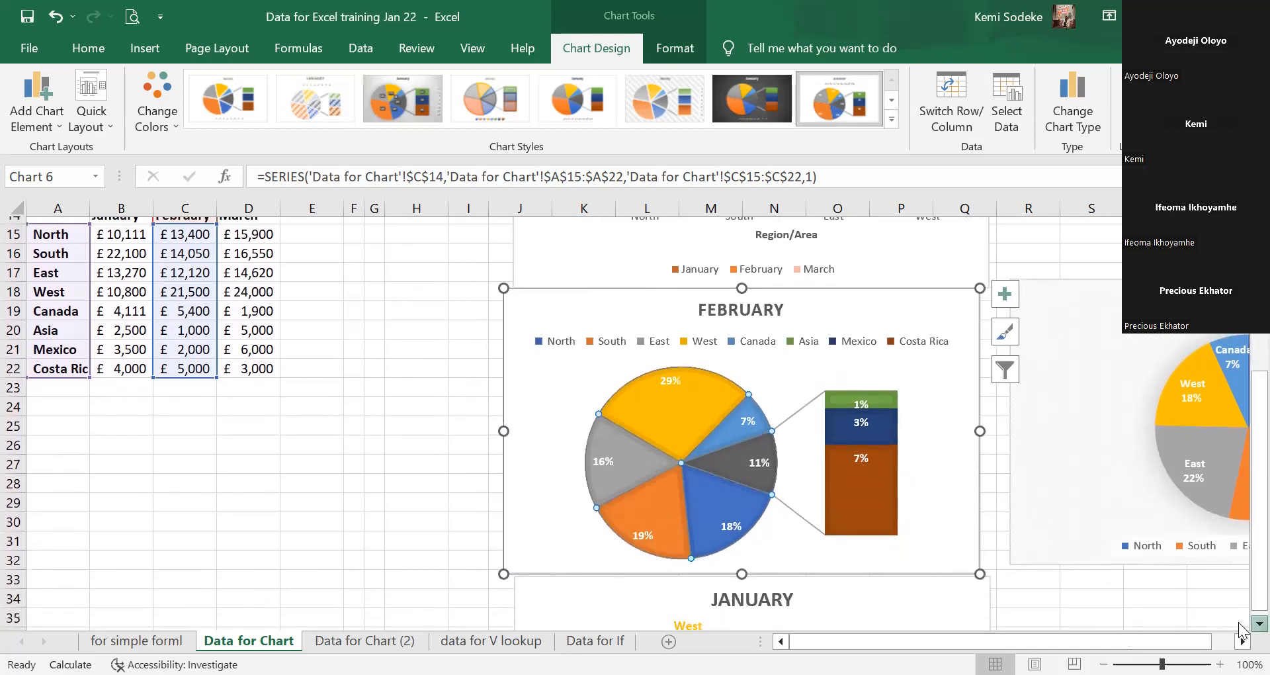
{"action": "left_click", "coordinate": [834, 573]}
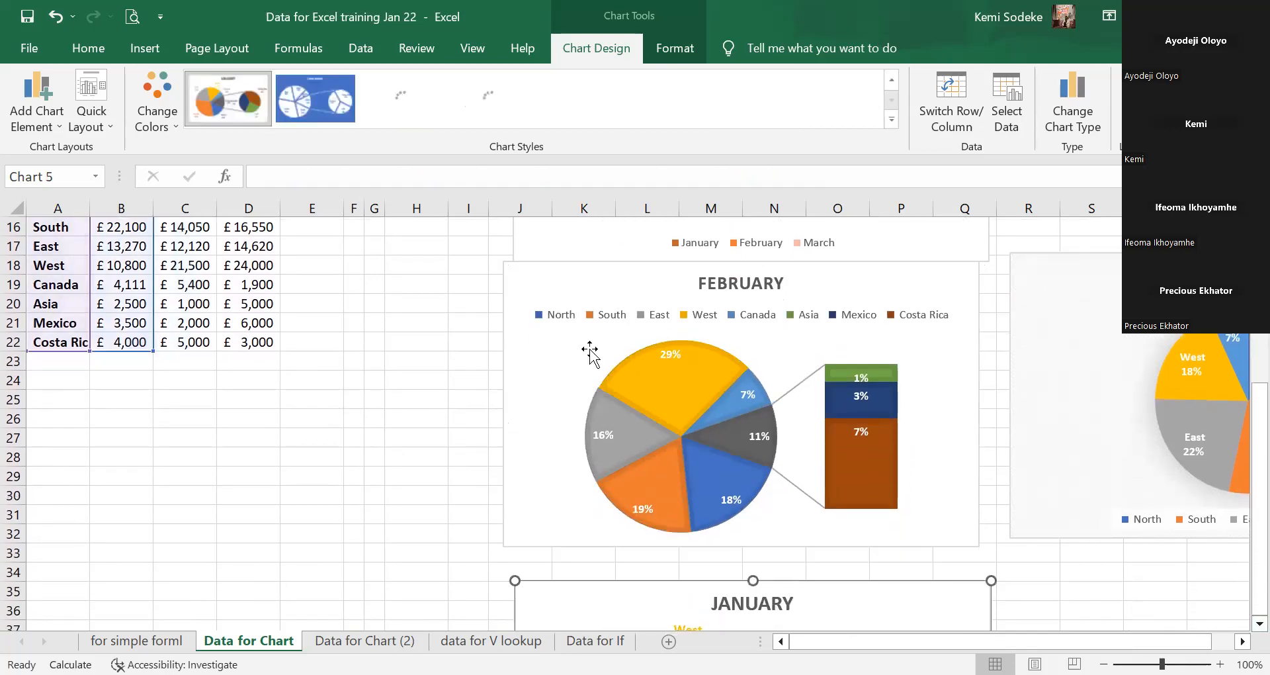
Nudge the FEBRUARY chart down-left, then visit the data for V lookup sheet and return to Data for Chart.
{"action": "left_click_drag", "start_coordinate": [623, 279], "coordinate": [614, 310]}
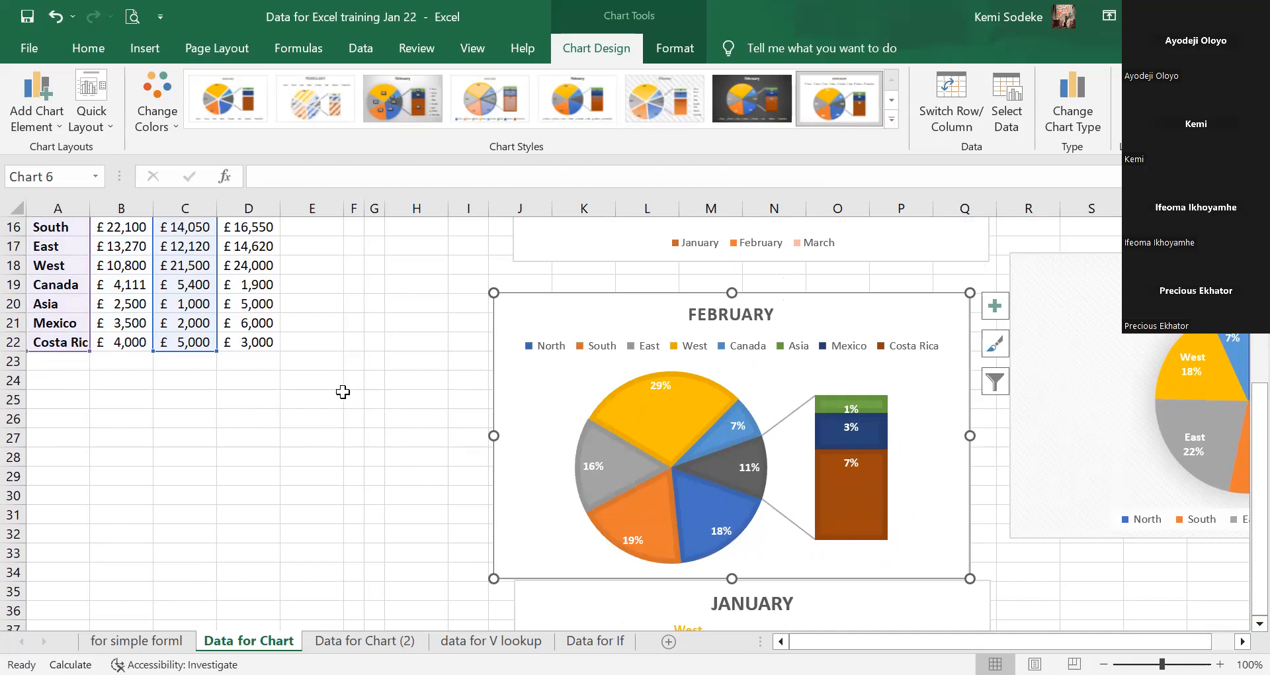
{"action": "scroll", "coordinate": [399, 374], "scroll_direction": "up", "scroll_amount": 2}
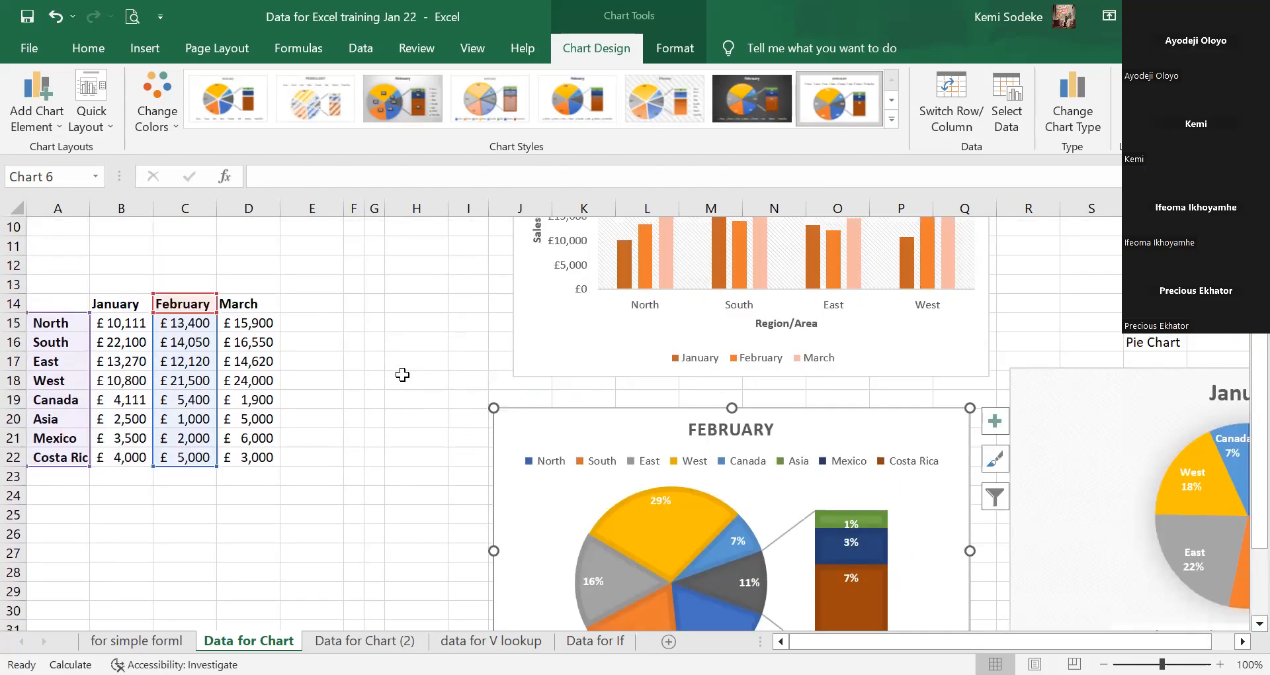
{"action": "scroll", "coordinate": [406, 373], "scroll_direction": "down", "scroll_amount": 1}
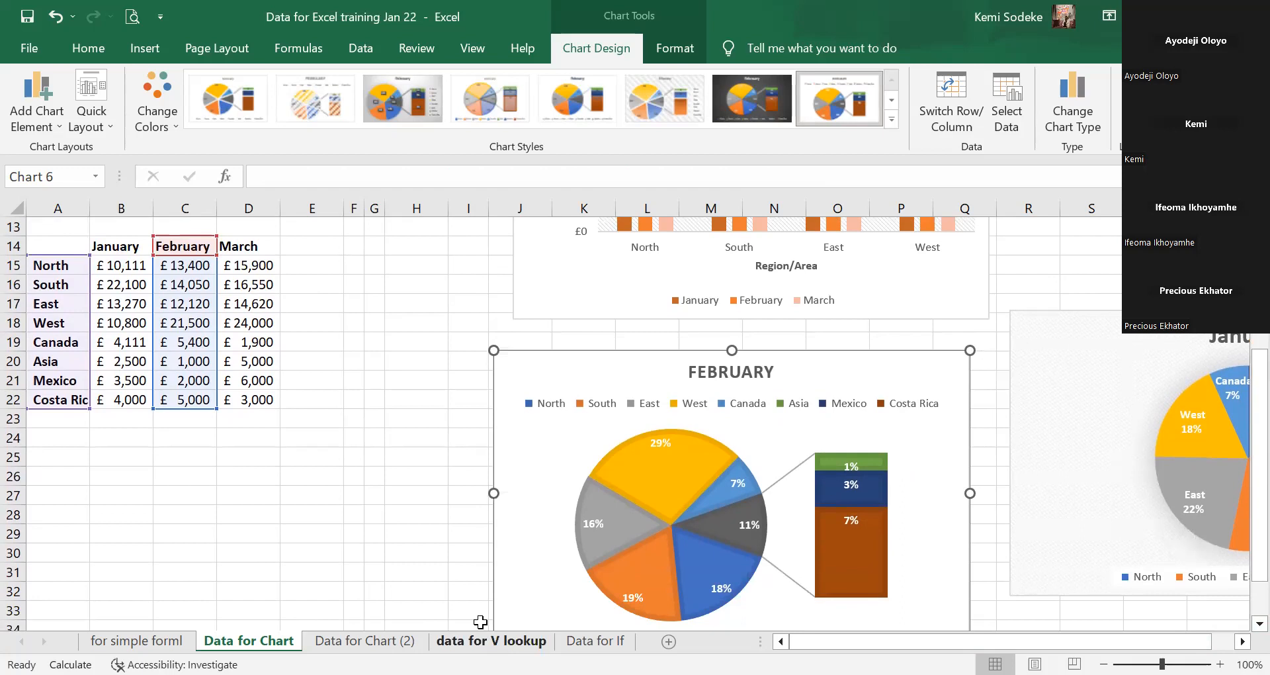
{"action": "left_click", "coordinate": [490, 640]}
{"action": "left_click", "coordinate": [249, 640]}
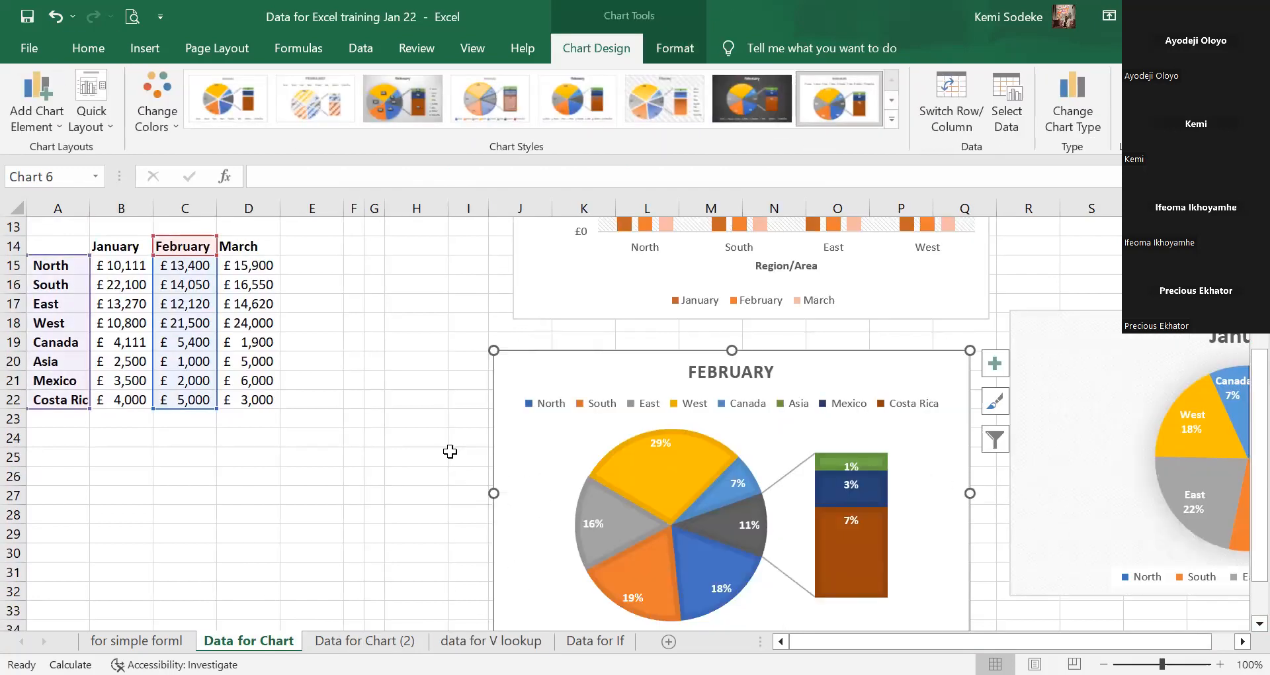
{"action": "scroll", "coordinate": [419, 562], "scroll_direction": "up", "scroll_amount": 2}
{"action": "left_click", "coordinate": [366, 640]}
{"action": "scroll", "coordinate": [959, 431], "scroll_direction": "down", "scroll_amount": 6}
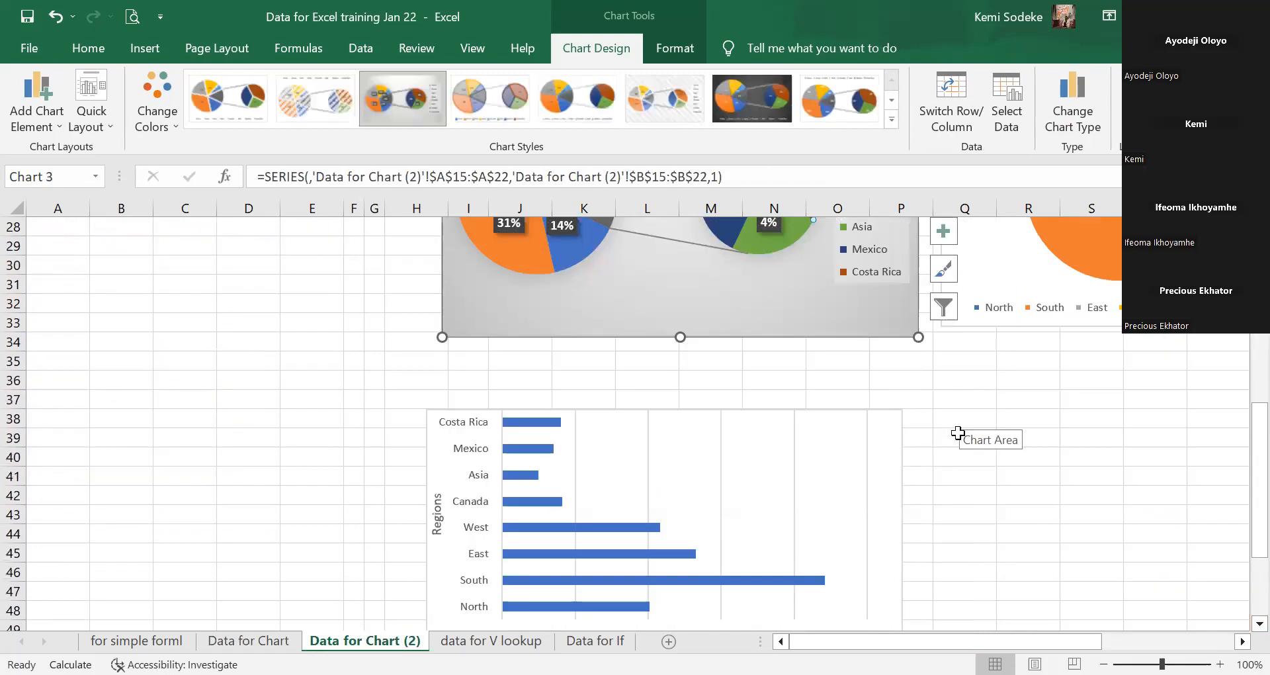
{"action": "scroll", "coordinate": [904, 440], "scroll_direction": "up", "scroll_amount": 7}
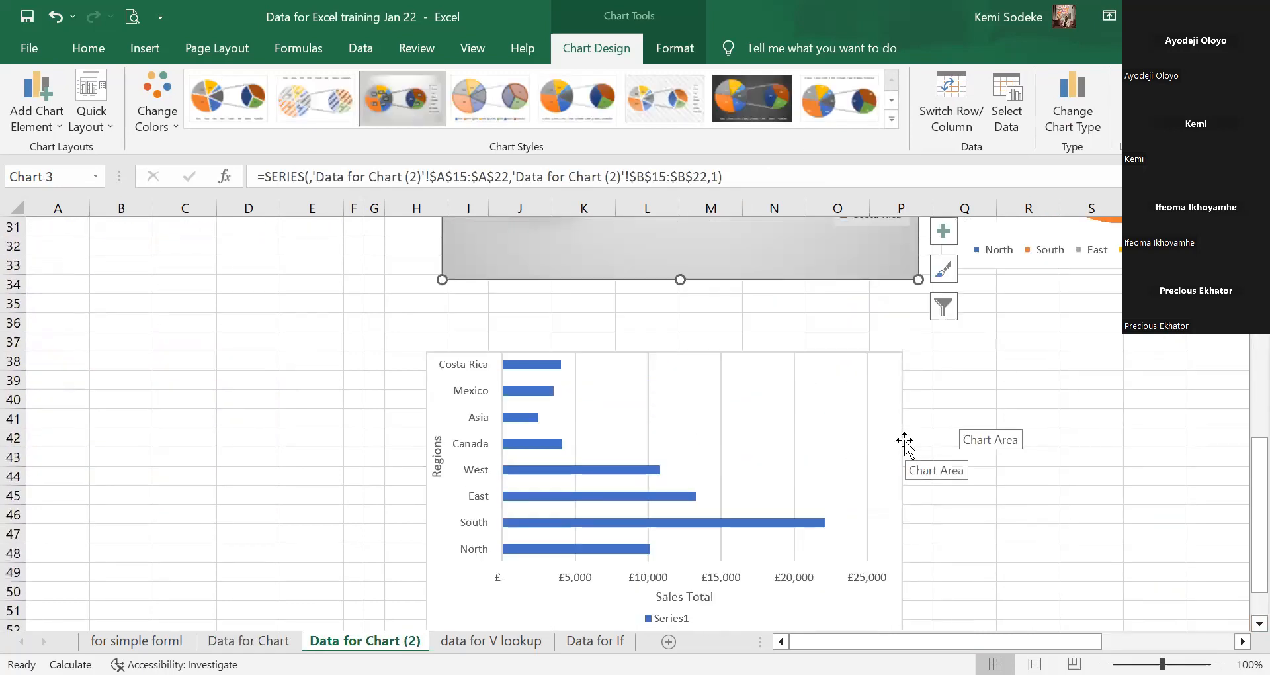
{"action": "scroll", "coordinate": [1045, 474], "scroll_direction": "right", "scroll_amount": 5}
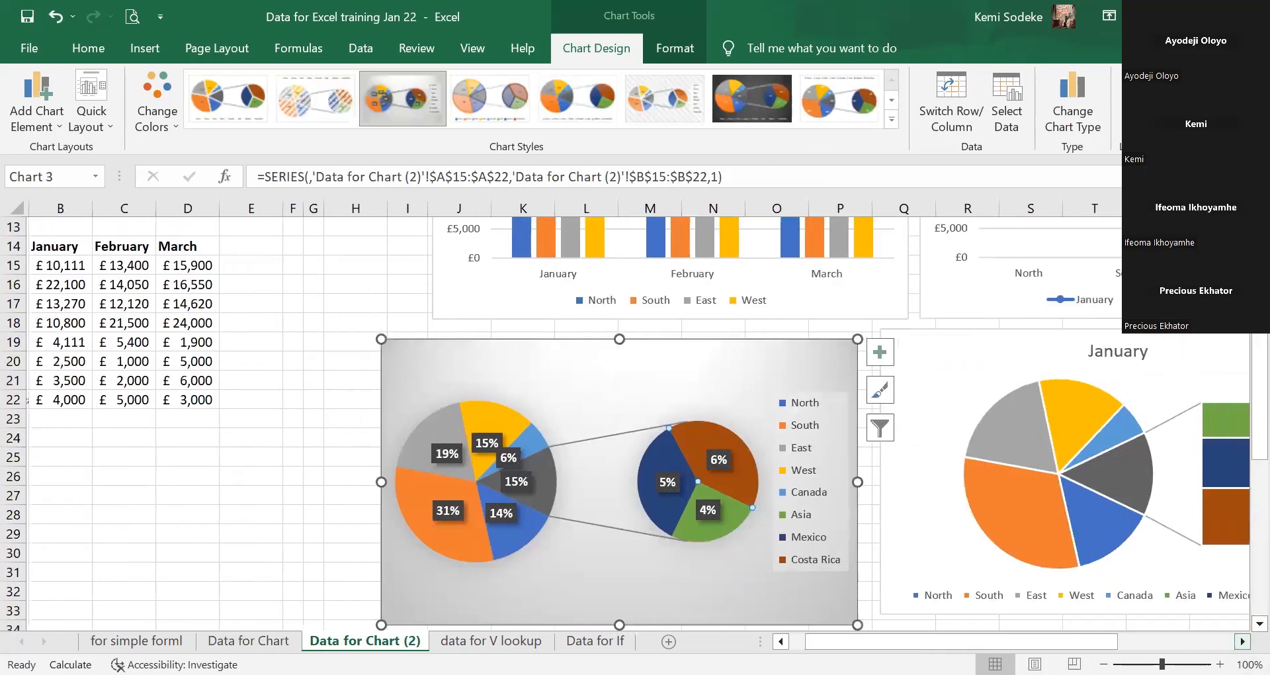
{"action": "scroll", "coordinate": [1022, 480], "scroll_direction": "up", "scroll_amount": 4}
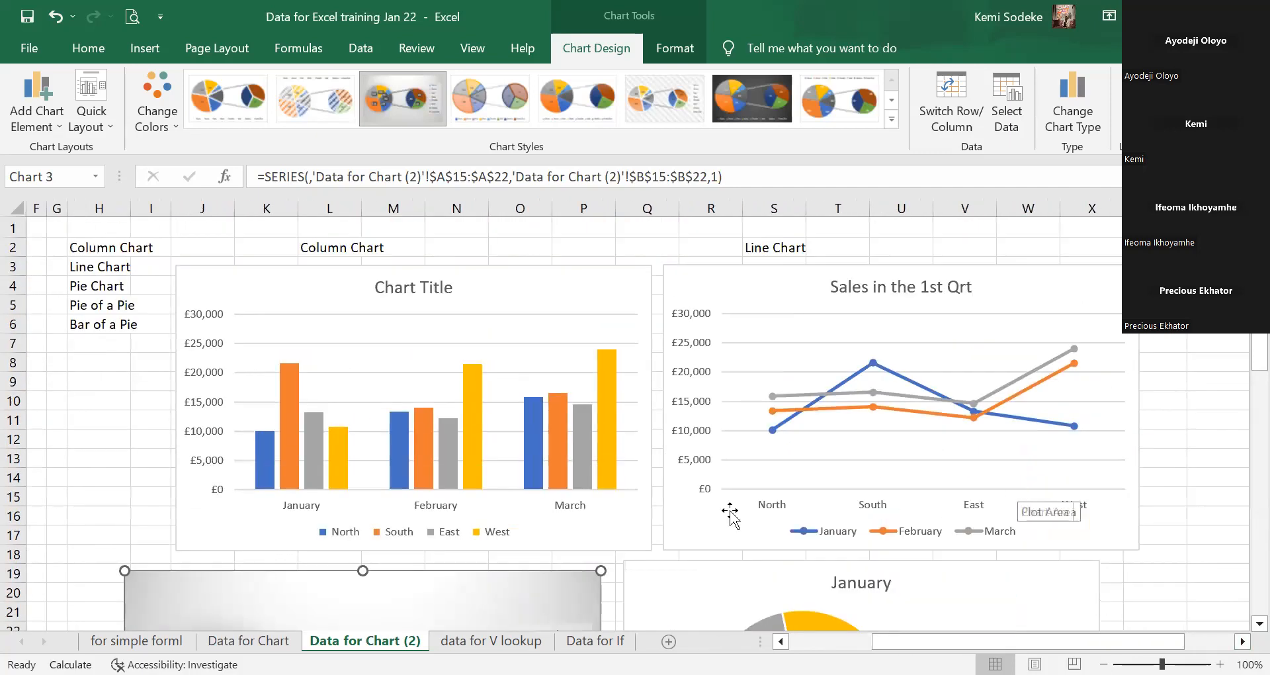
{"action": "left_click", "coordinate": [254, 634]}
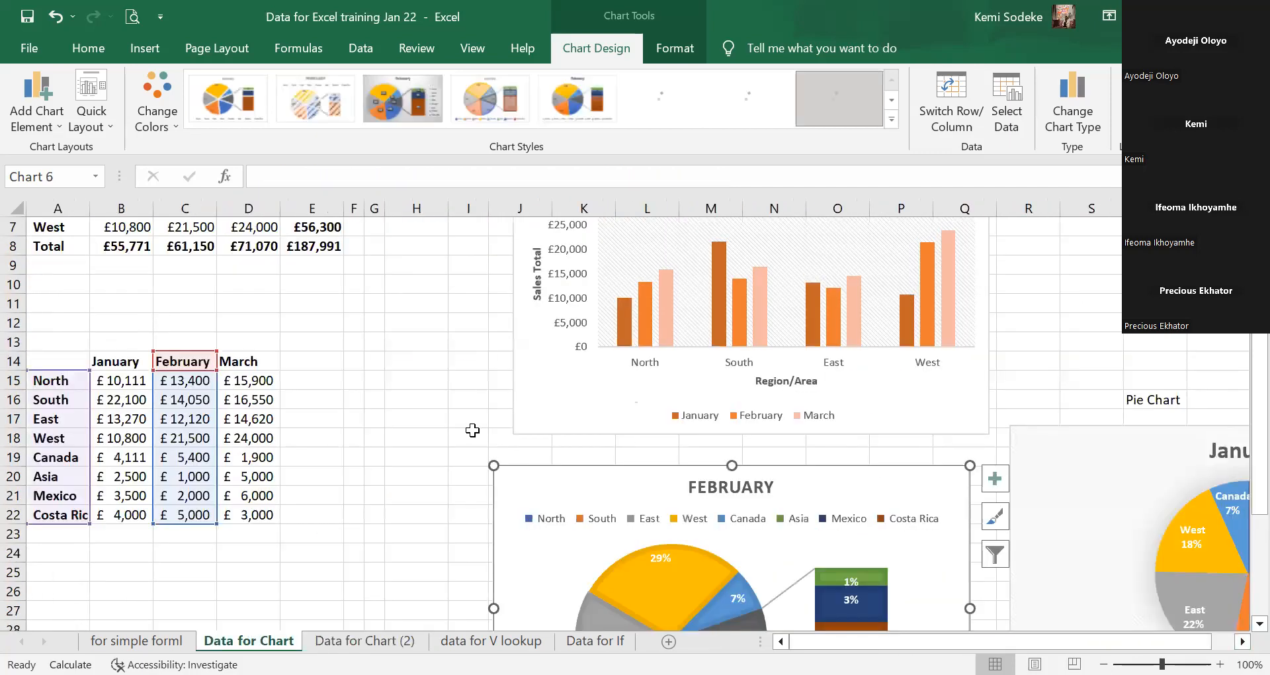
{"action": "scroll", "coordinate": [443, 408], "scroll_direction": "down", "scroll_amount": 8}
{"action": "scroll", "coordinate": [440, 409], "scroll_direction": "up", "scroll_amount": 2}
{"action": "scroll", "coordinate": [439, 409], "scroll_direction": "up", "scroll_amount": 1}
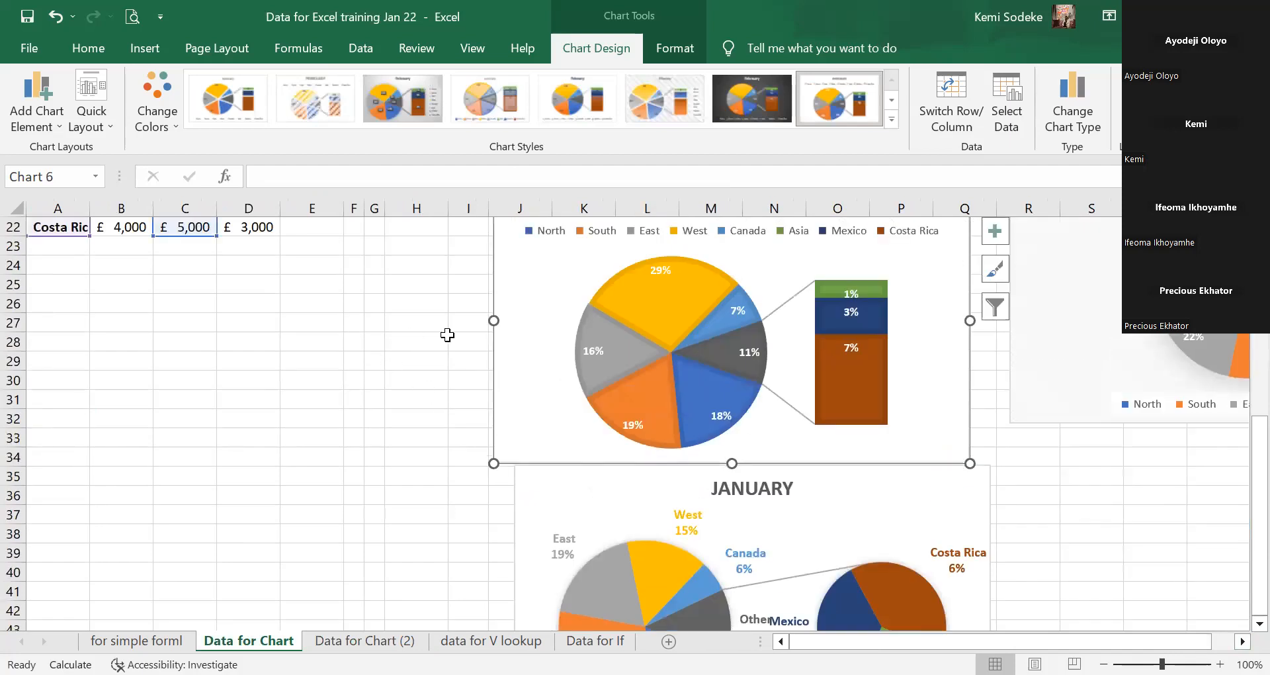
{"action": "left_click", "coordinate": [398, 404]}
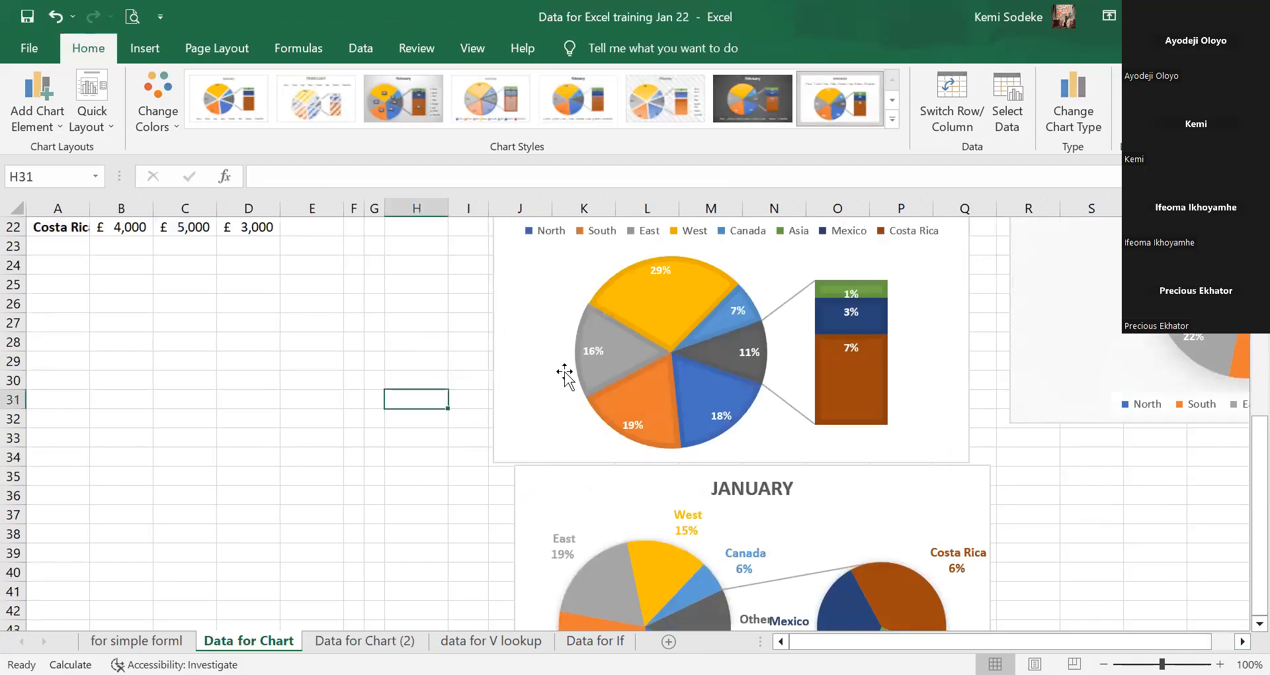
{"action": "scroll", "coordinate": [839, 383], "scroll_direction": "up", "scroll_amount": 5}
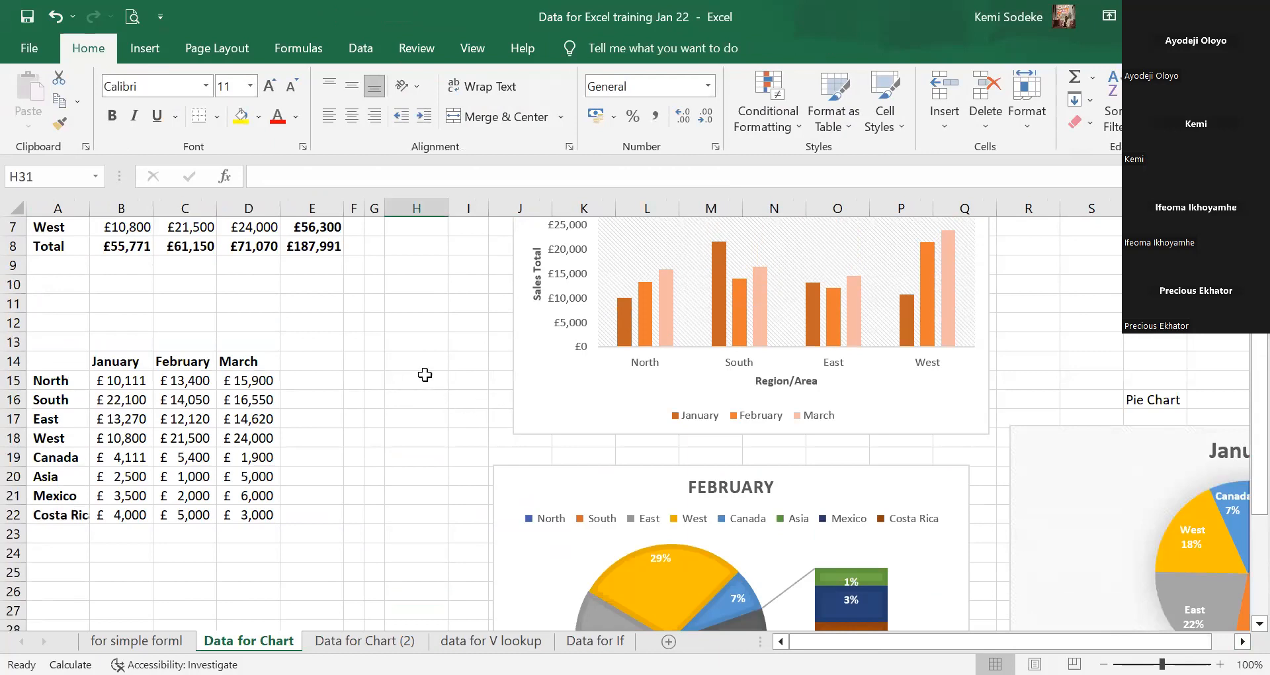
{"action": "left_click", "coordinate": [421, 324]}
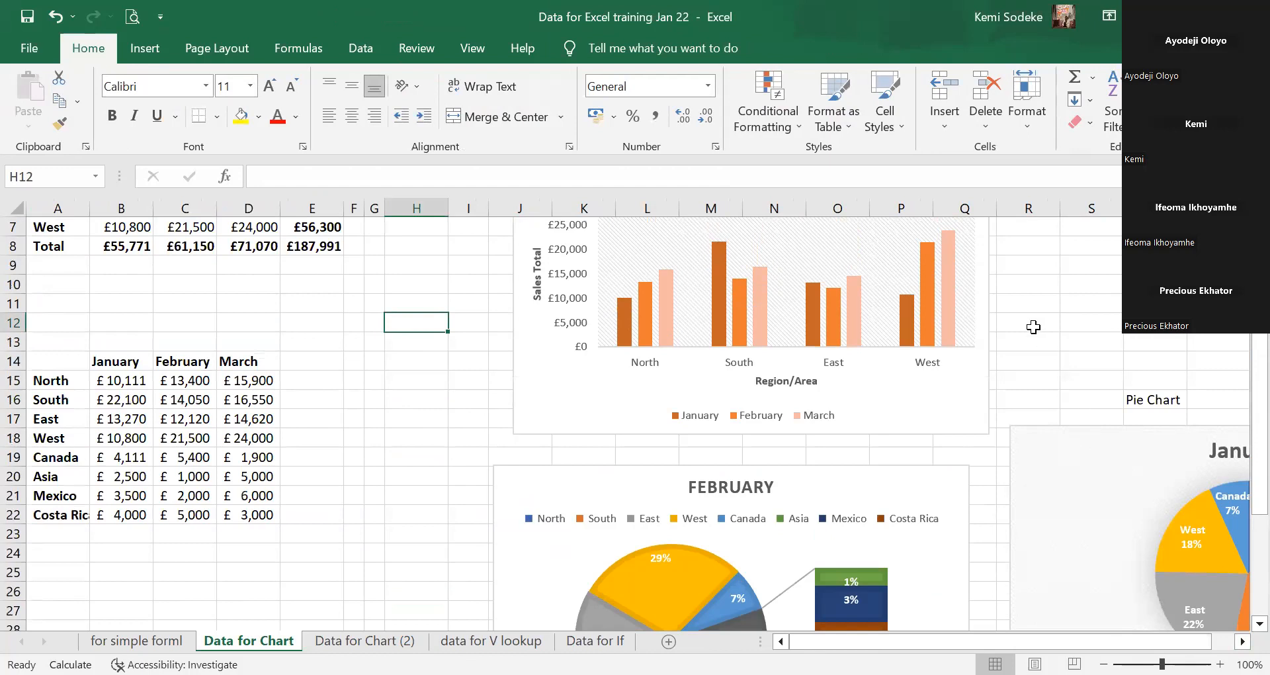
{"action": "scroll", "coordinate": [1019, 326], "scroll_direction": "down", "scroll_amount": 6}
{"action": "scroll", "coordinate": [981, 393], "scroll_direction": "up", "scroll_amount": 3}
{"action": "scroll", "coordinate": [979, 393], "scroll_direction": "down", "scroll_amount": 2}
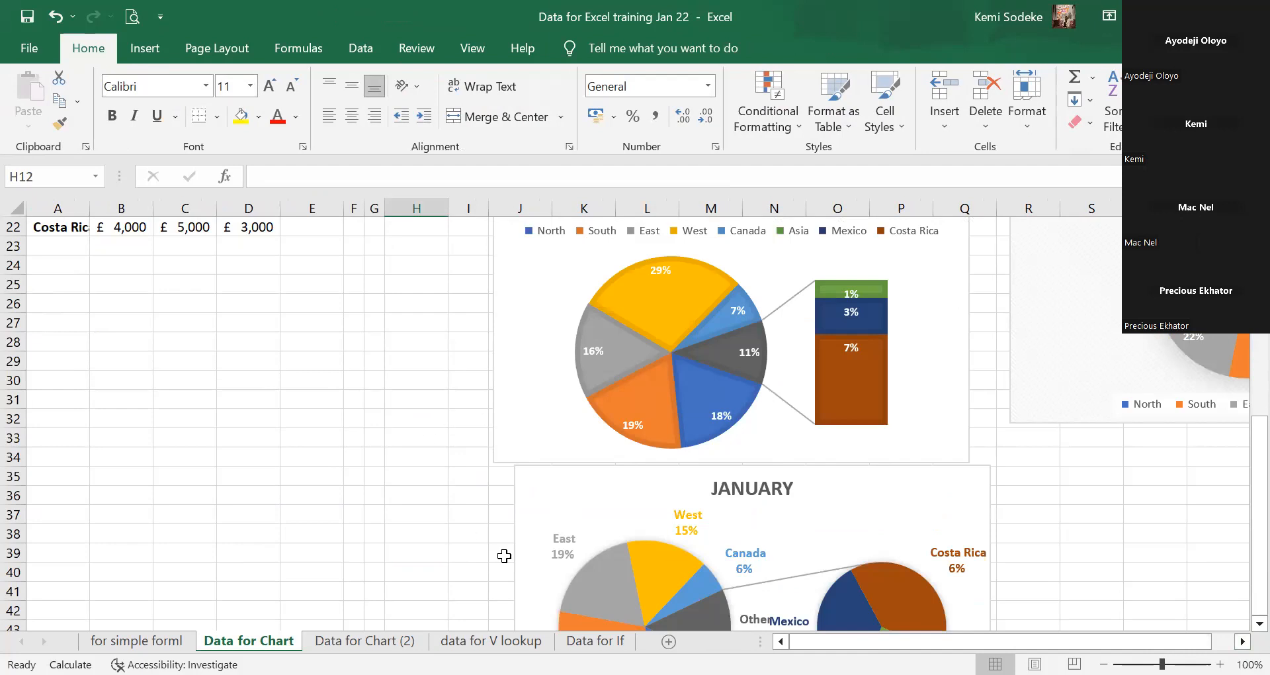
{"action": "scroll", "coordinate": [1036, 407], "scroll_direction": "up", "scroll_amount": 7}
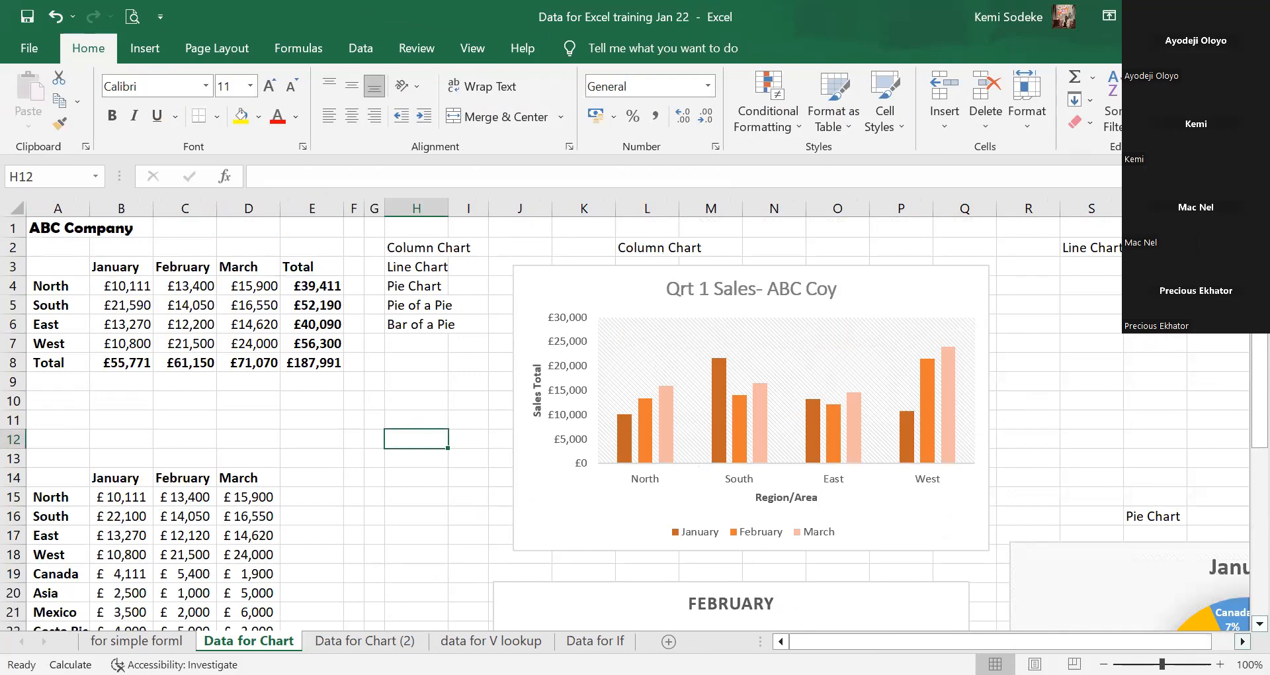
{"action": "left_click", "coordinate": [1241, 640]}
{"action": "left_click", "coordinate": [1241, 640]}
{"action": "left_click", "coordinate": [1242, 640]}
{"action": "left_click", "coordinate": [1241, 639]}
{"action": "scroll", "coordinate": [963, 434], "scroll_direction": "down", "scroll_amount": 11}
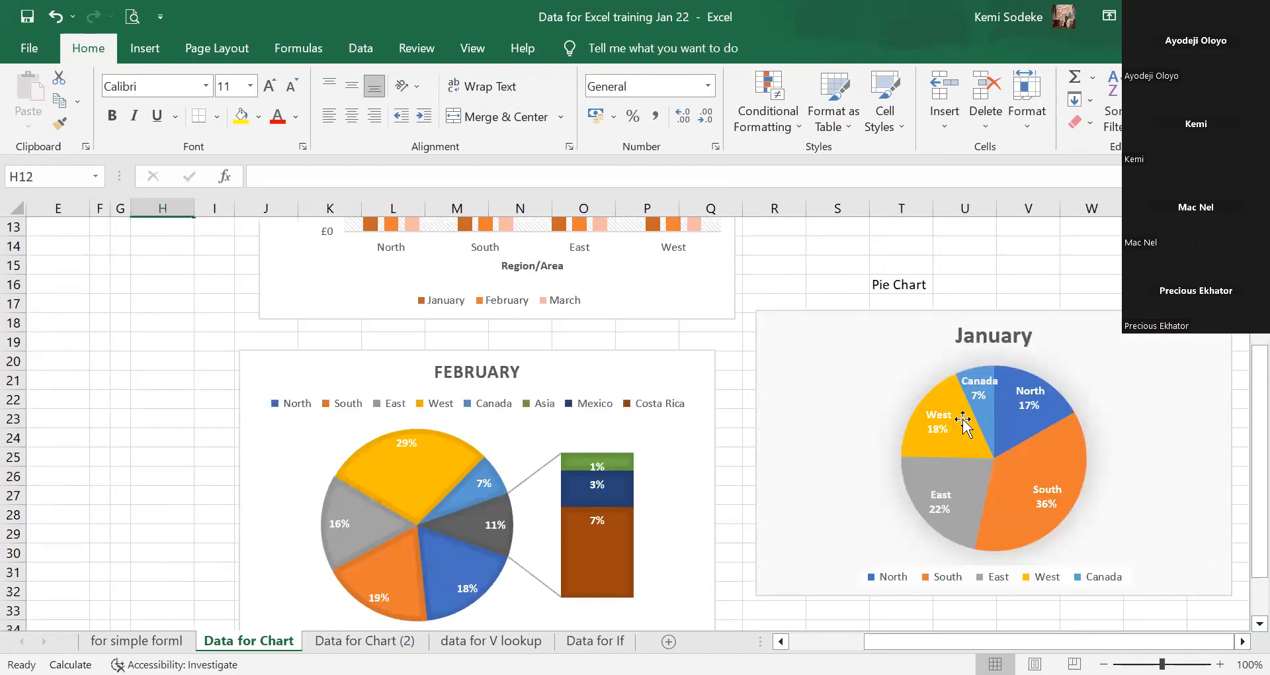
{"action": "scroll", "coordinate": [936, 507], "scroll_direction": "up", "scroll_amount": 3}
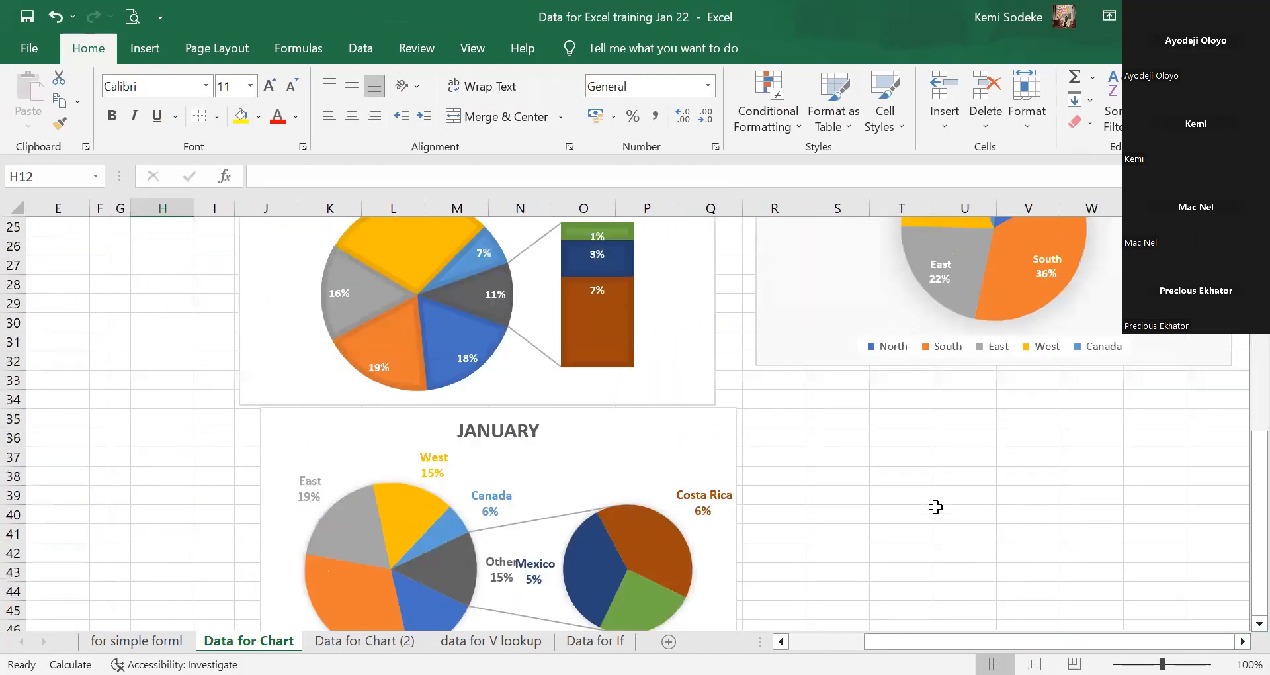
{"action": "left_click_drag", "start_coordinate": [875, 641], "coordinate": [786, 641]}
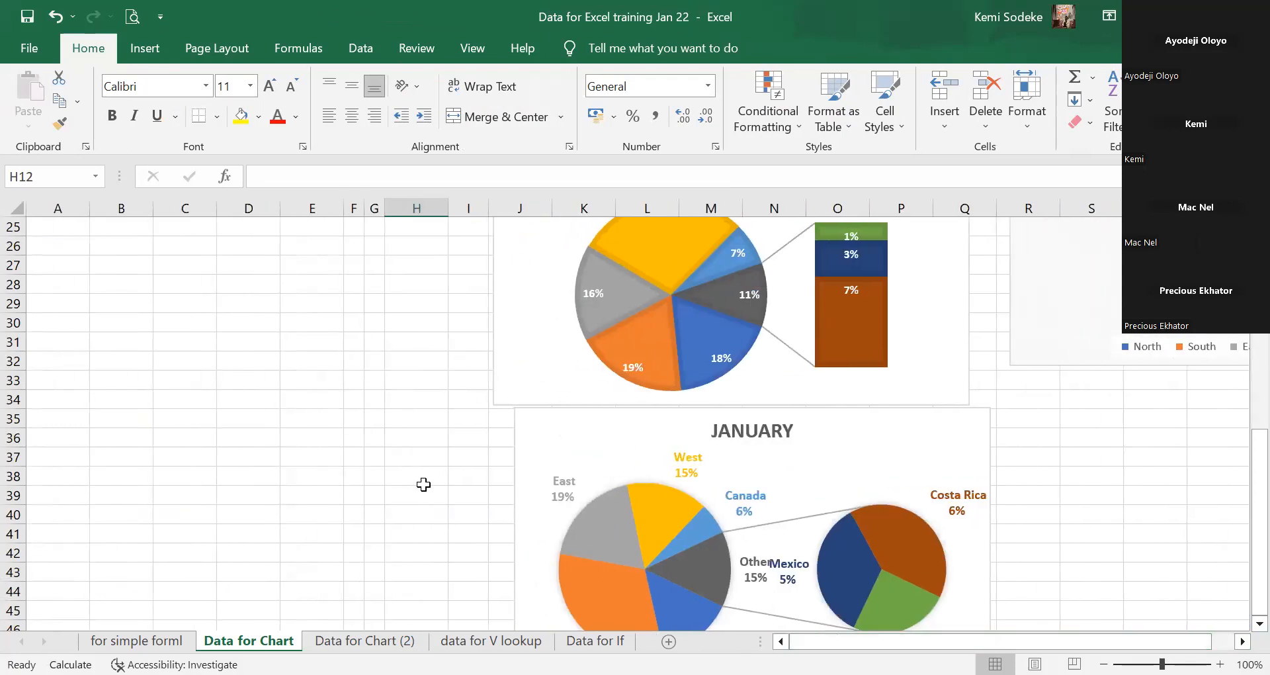
{"action": "scroll", "coordinate": [422, 481], "scroll_direction": "up", "scroll_amount": 6}
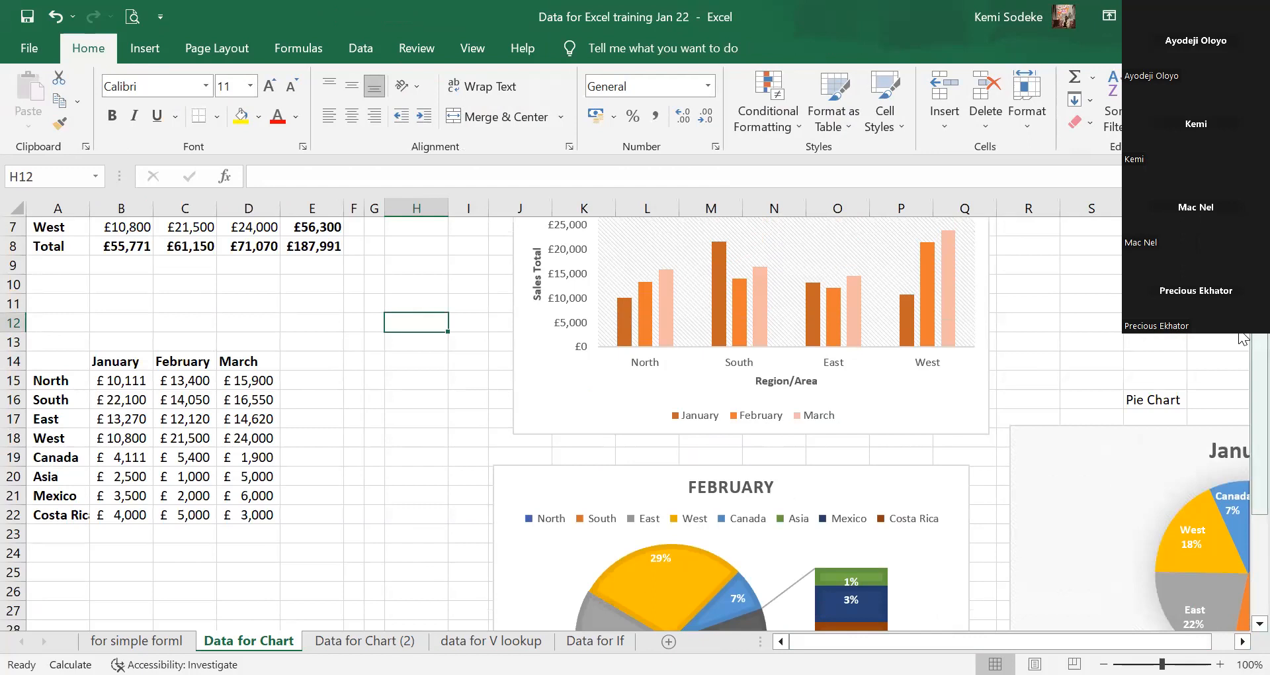
{"action": "scroll", "coordinate": [564, 424], "scroll_direction": "up", "scroll_amount": 2}
{"action": "scroll", "coordinate": [1067, 385], "scroll_direction": "down", "scroll_amount": 9}
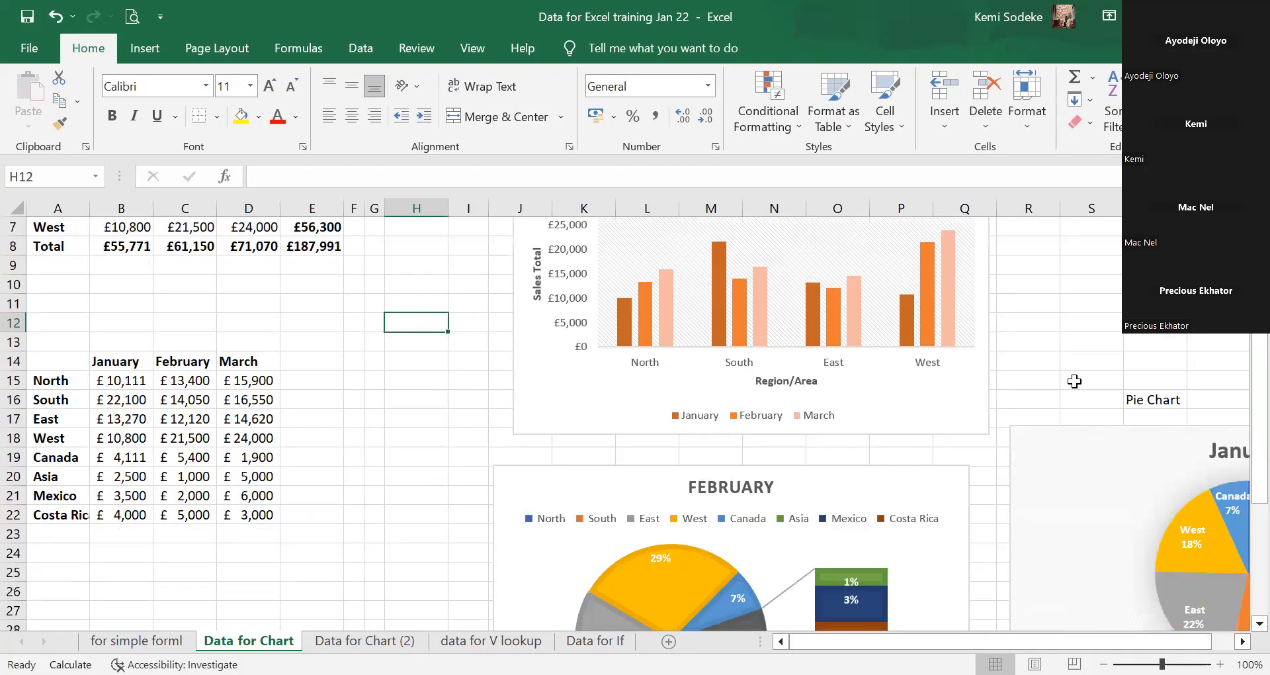
{"action": "scroll", "coordinate": [1054, 374], "scroll_direction": "up", "scroll_amount": 6}
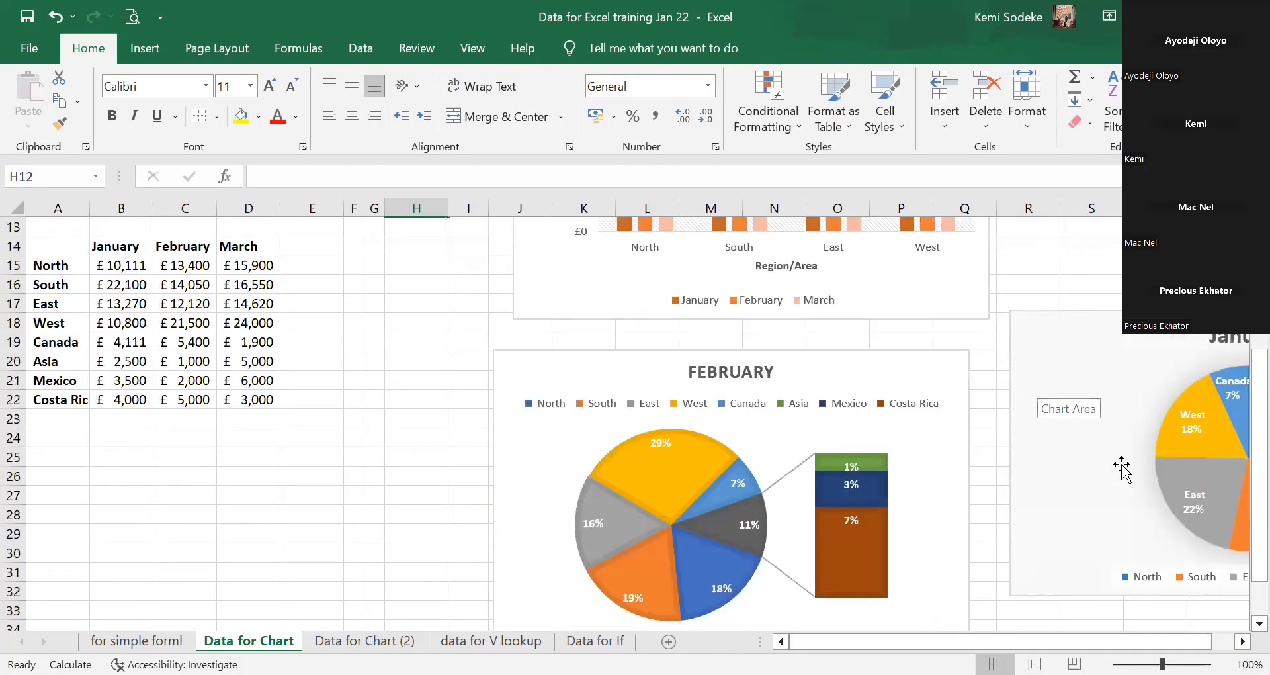
{"action": "scroll", "coordinate": [1012, 423], "scroll_direction": "up", "scroll_amount": 3}
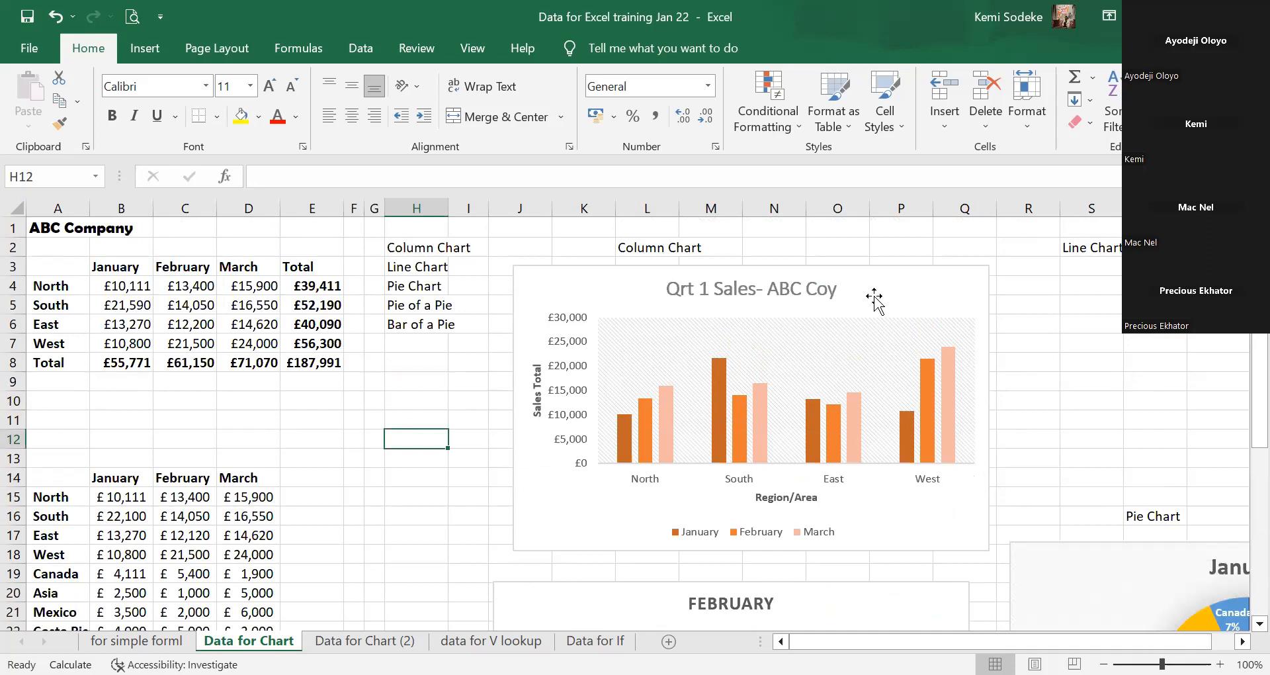
{"action": "left_click", "coordinate": [685, 278]}
Change the Qrt 1 Sales- ABC Coy chart type to 3-D Clustered Bar after previewing the bar variants.
{"action": "left_click", "coordinate": [612, 49]}
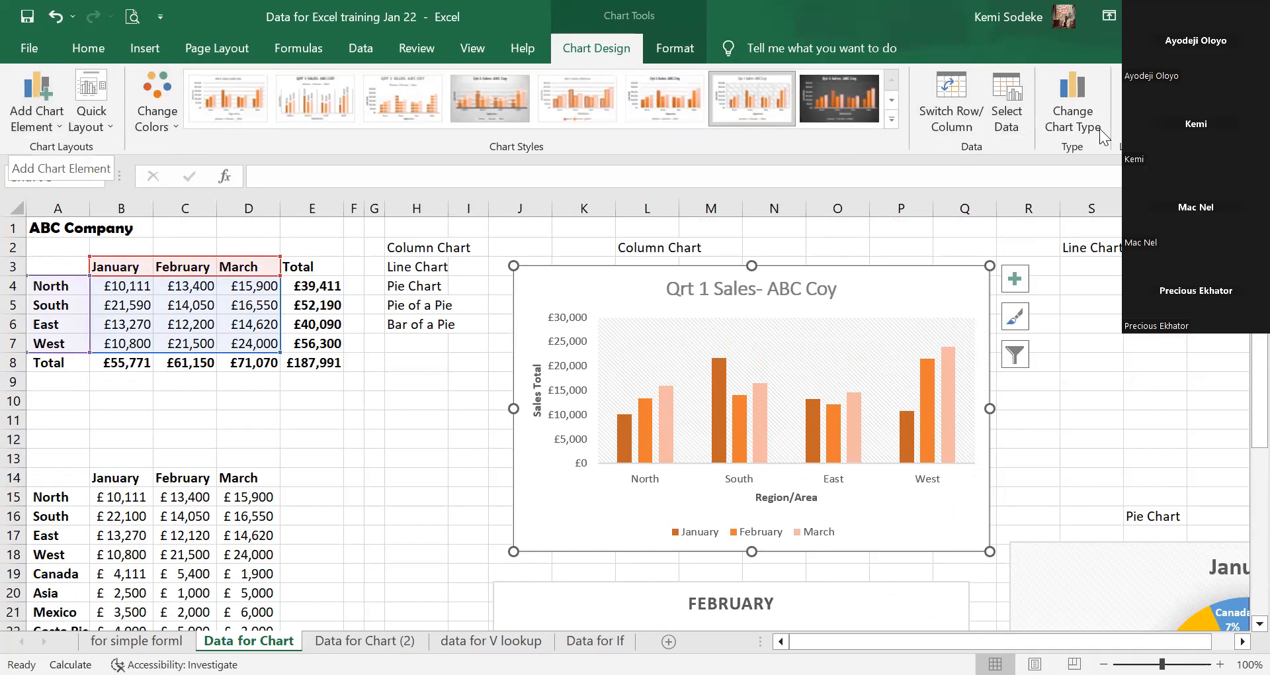
{"action": "left_click", "coordinate": [1074, 84]}
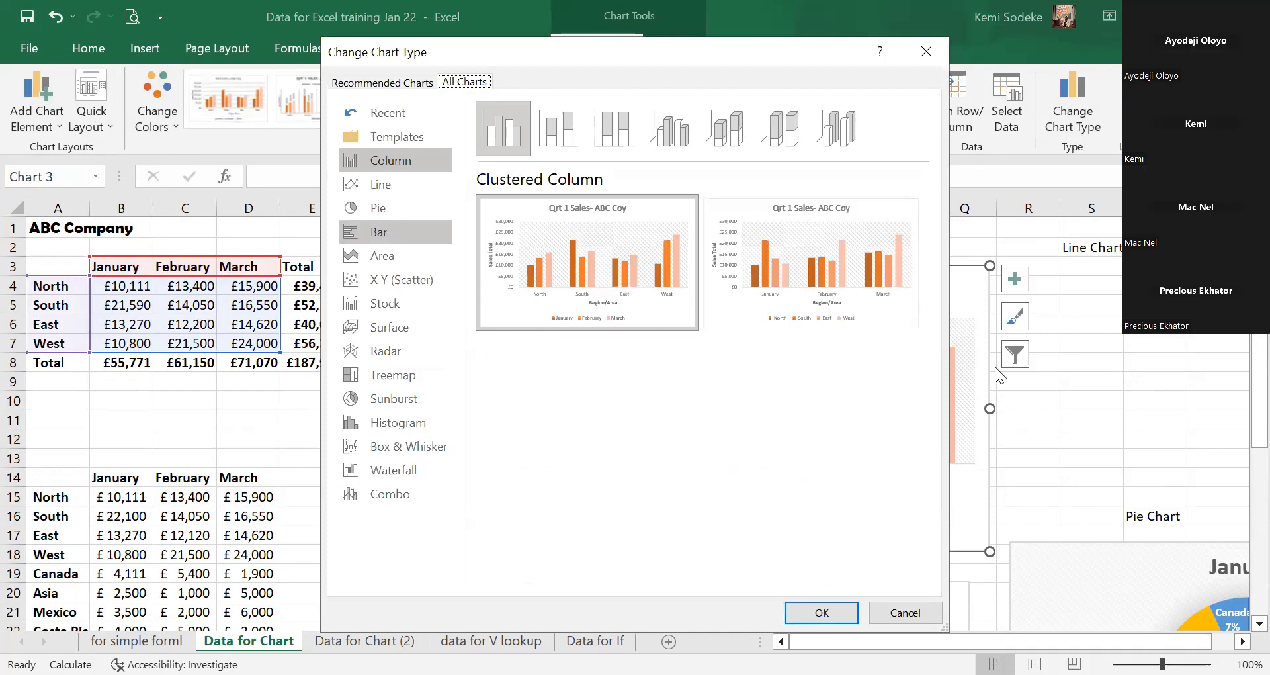
{"action": "left_click", "coordinate": [895, 616]}
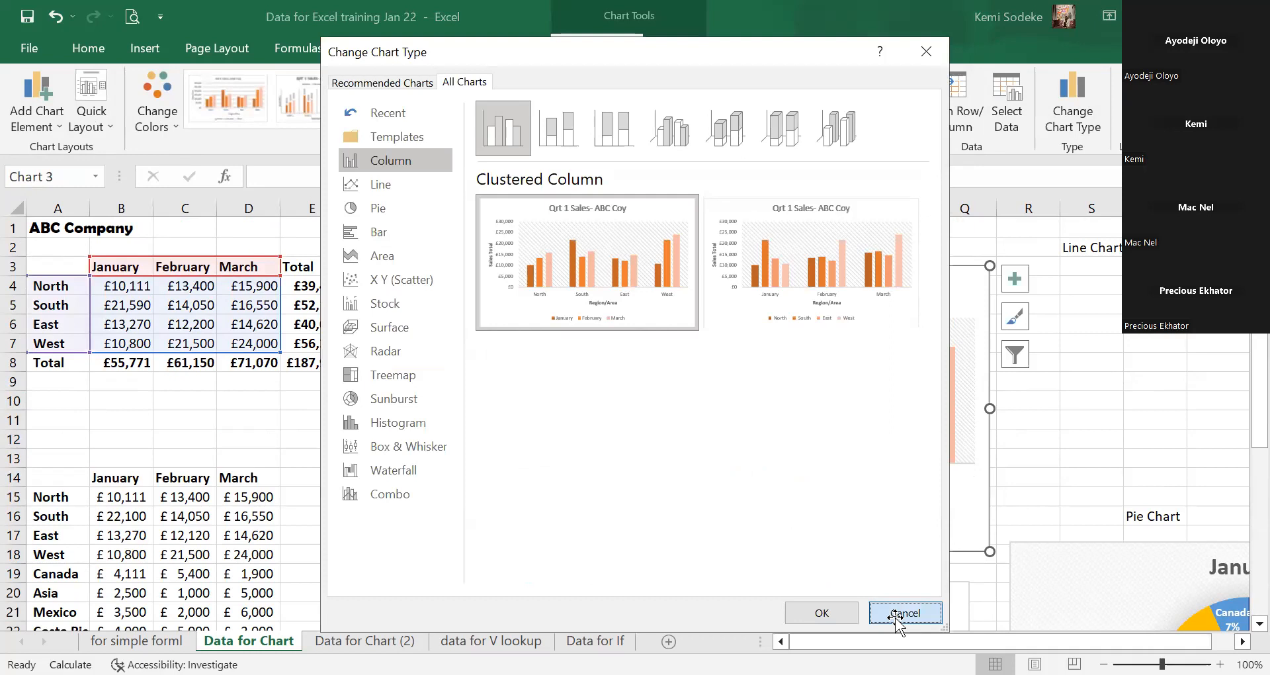
{"action": "left_click", "coordinate": [1085, 126]}
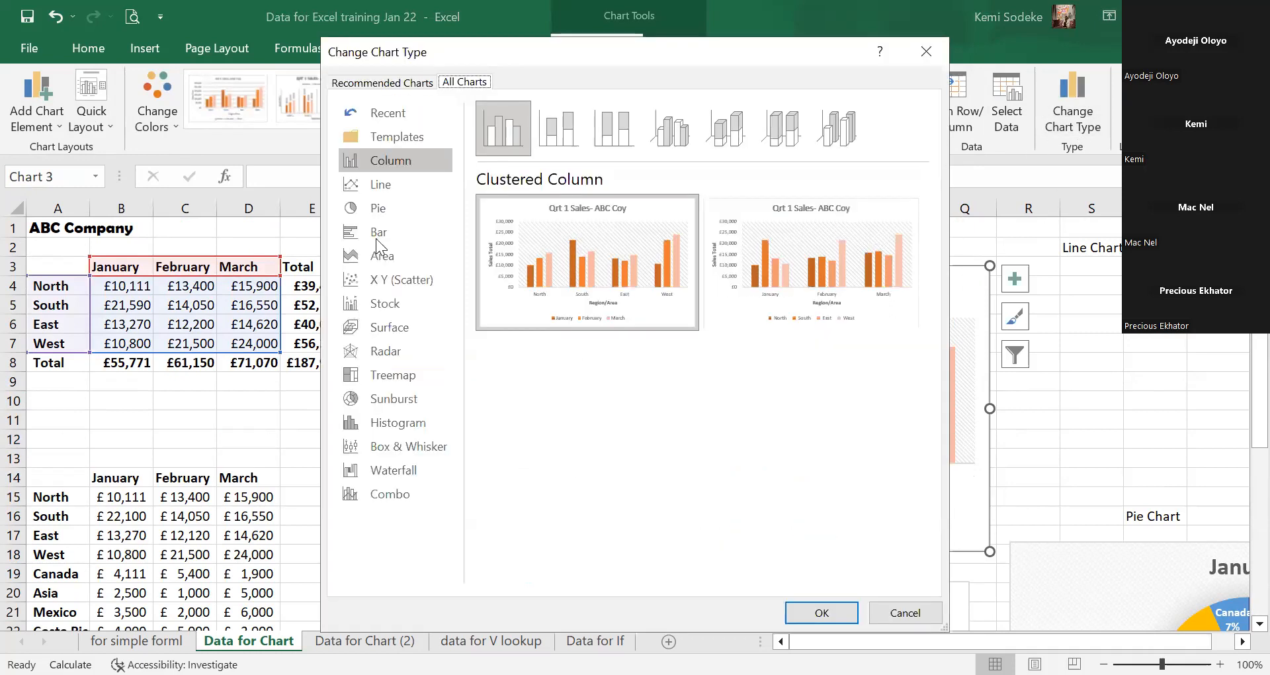
{"action": "left_click", "coordinate": [378, 233]}
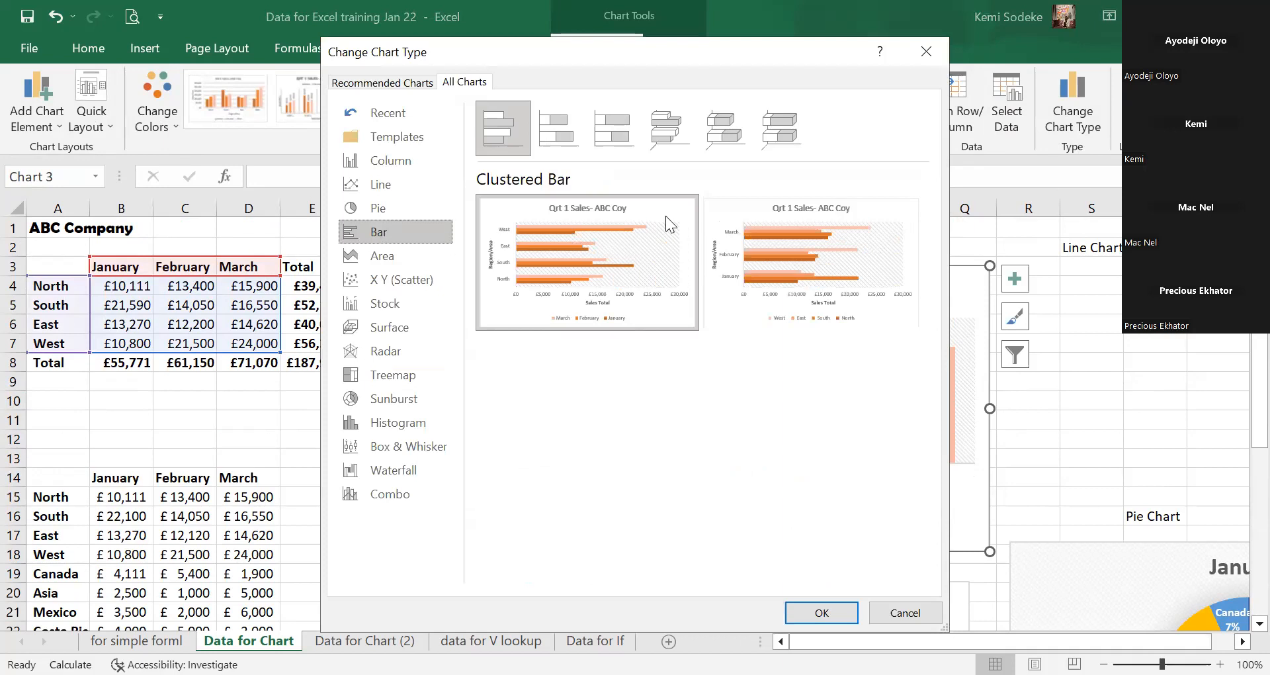
{"action": "left_click", "coordinate": [622, 127]}
{"action": "left_click", "coordinate": [661, 123]}
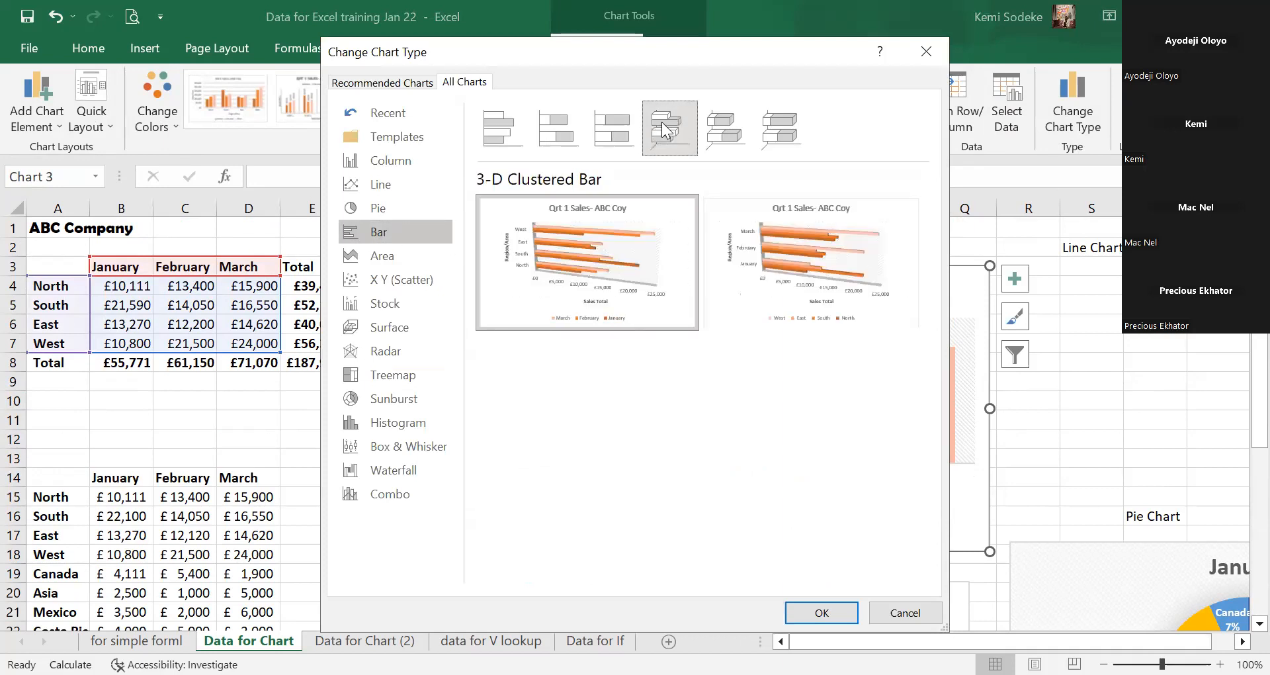
{"action": "left_click", "coordinate": [737, 129]}
{"action": "left_click", "coordinate": [670, 125]}
{"action": "left_click", "coordinate": [778, 129]}
{"action": "left_click", "coordinate": [668, 117]}
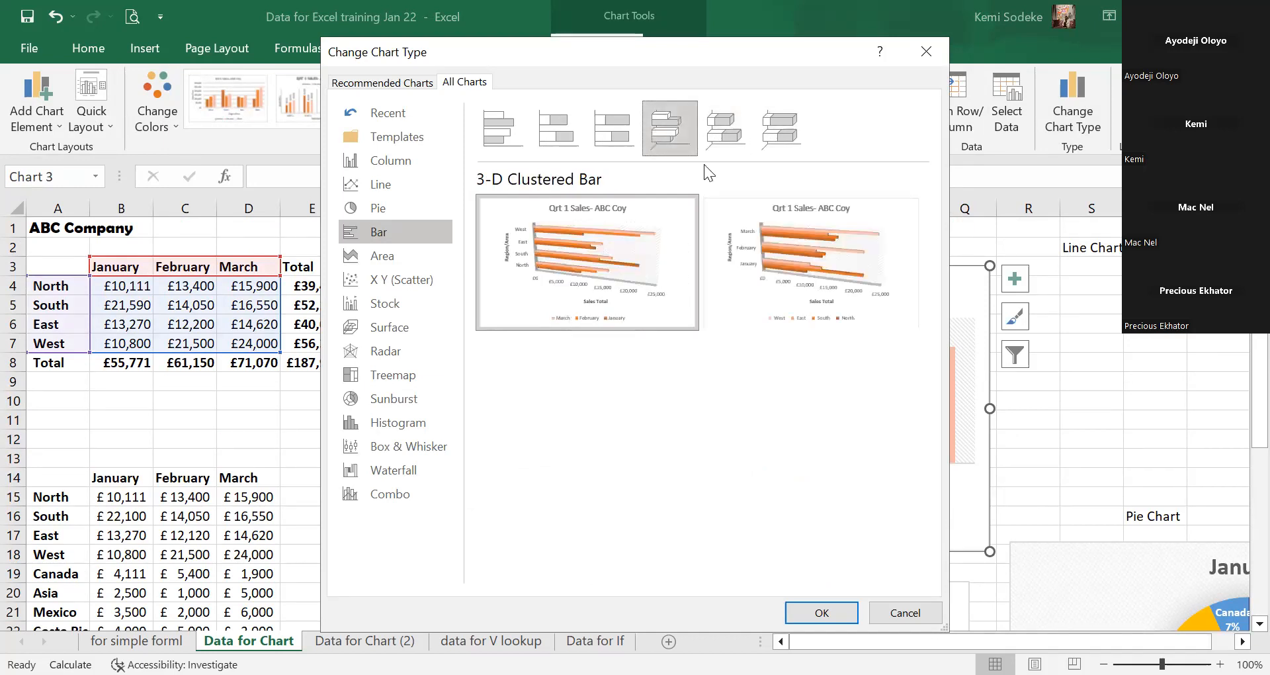
{"action": "left_click", "coordinate": [824, 612]}
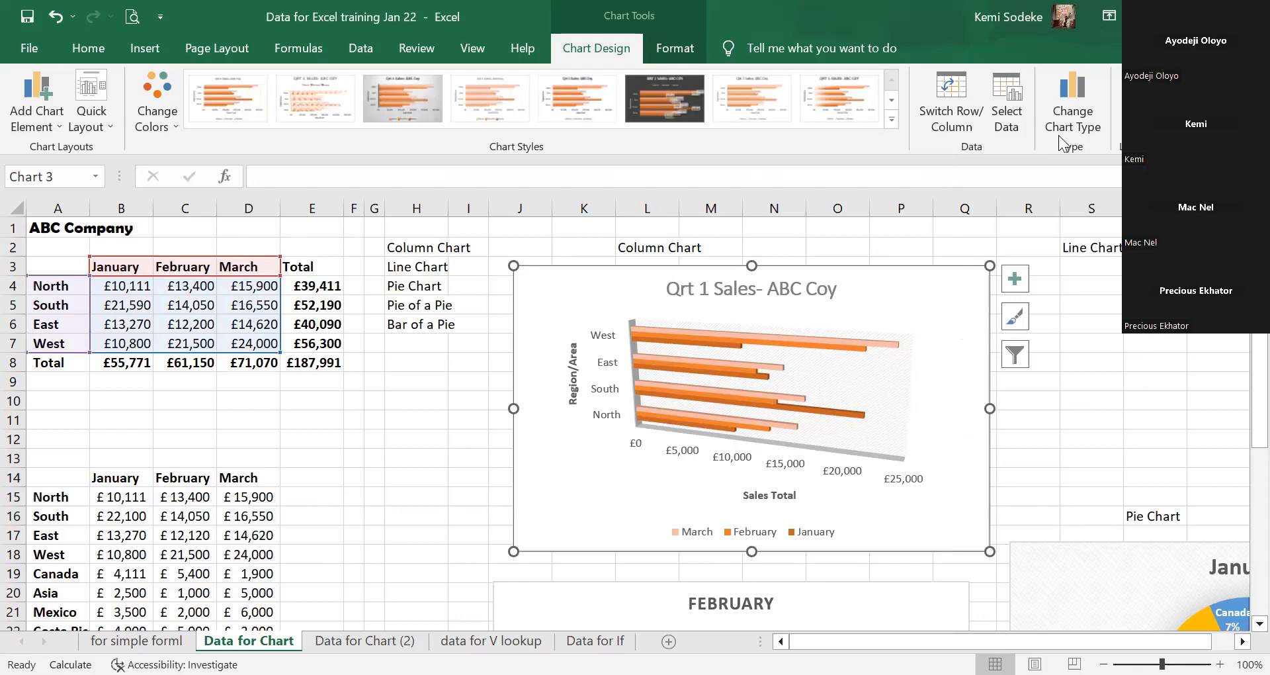
Nudge the Qrt 1 Sales- ABC Coy chart slightly to the right.
{"action": "left_click", "coordinate": [1243, 641]}
{"action": "left_click", "coordinate": [1243, 641]}
{"action": "left_click", "coordinate": [1243, 641]}
{"action": "left_click", "coordinate": [1242, 641]}
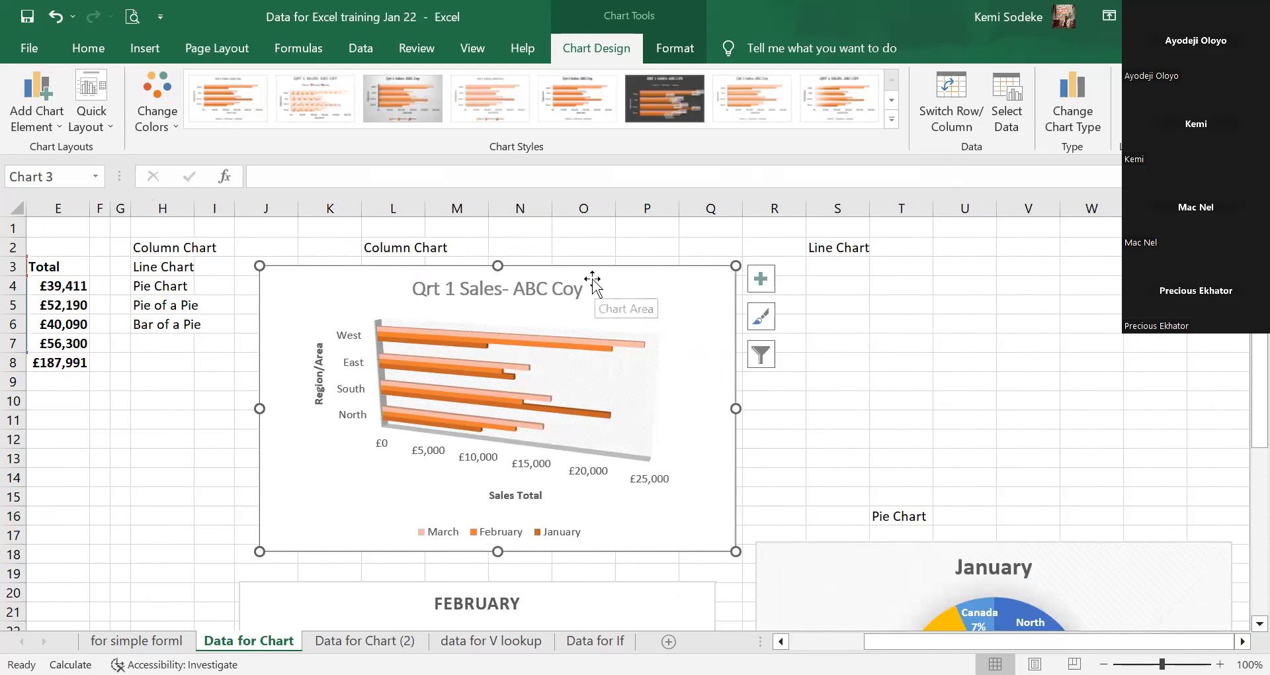
{"action": "mouse_move", "coordinate": [604, 278]}
{"action": "left_mouse_down"}
{"action": "mouse_move", "coordinate": [902, 283]}
{"action": "mouse_move", "coordinate": [721, 310]}
{"action": "mouse_move", "coordinate": [617, 278]}
{"action": "left_mouse_up"}
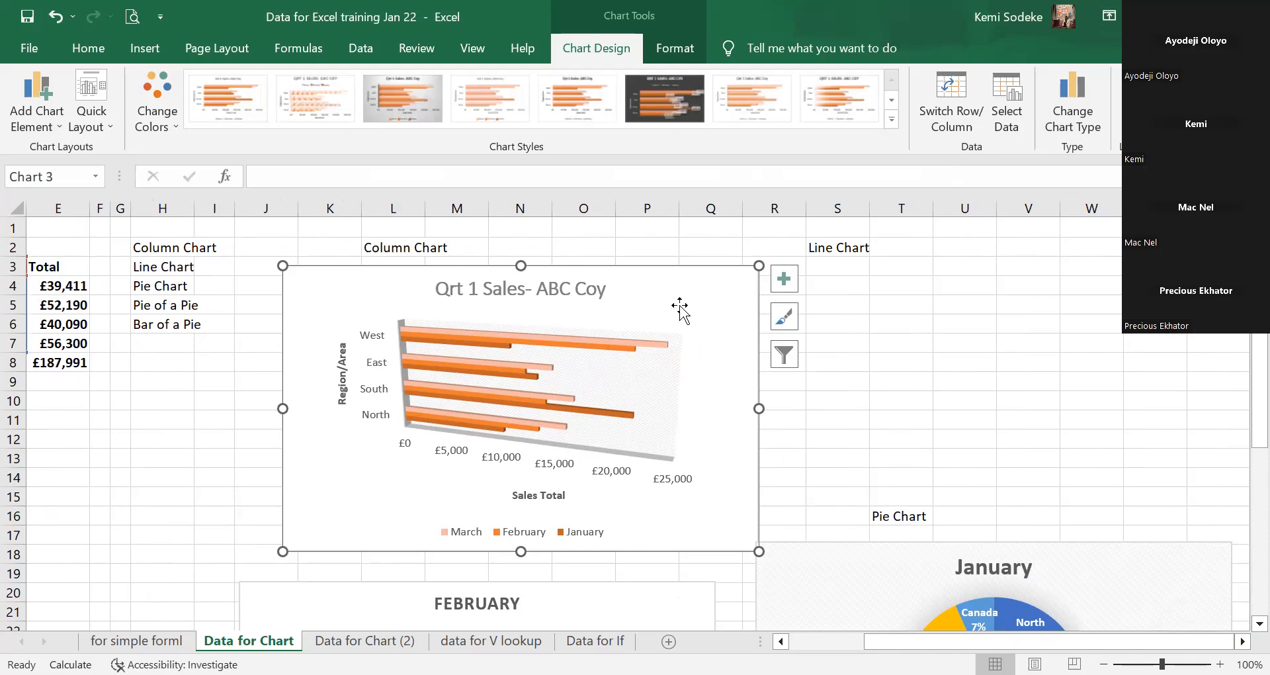
Switch the chart type back to Clustered Column.
{"action": "left_click", "coordinate": [369, 50]}
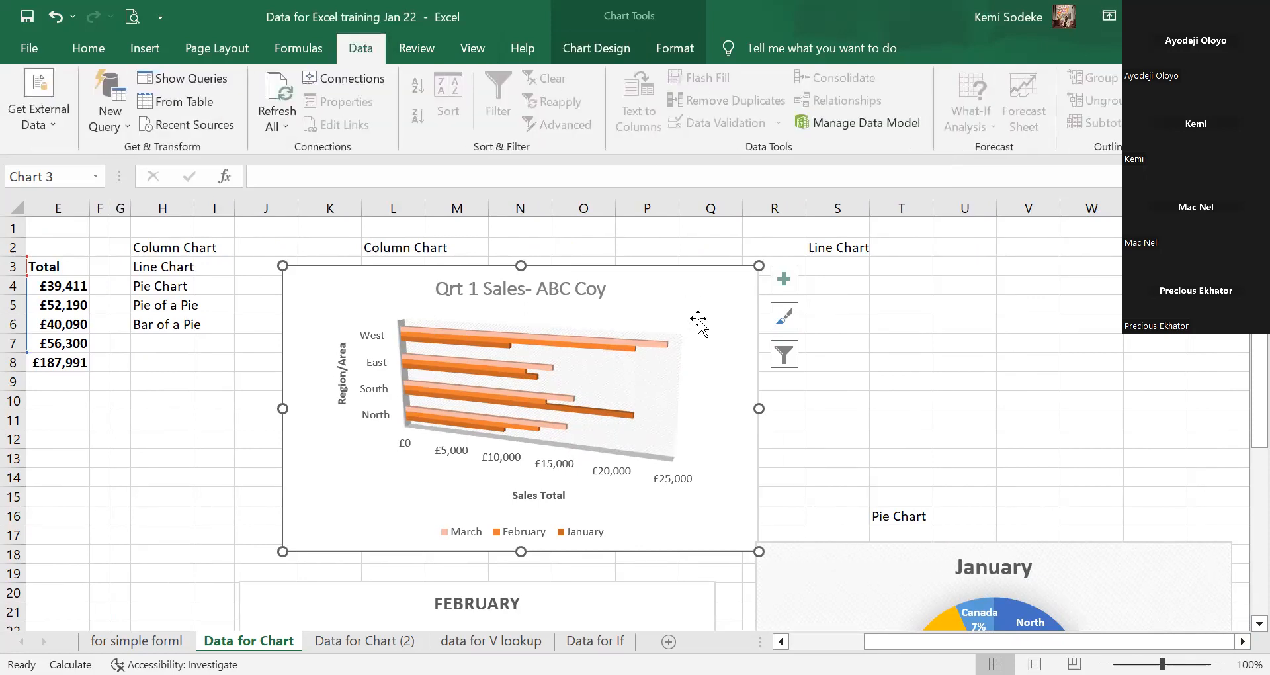
{"action": "left_click", "coordinate": [585, 53]}
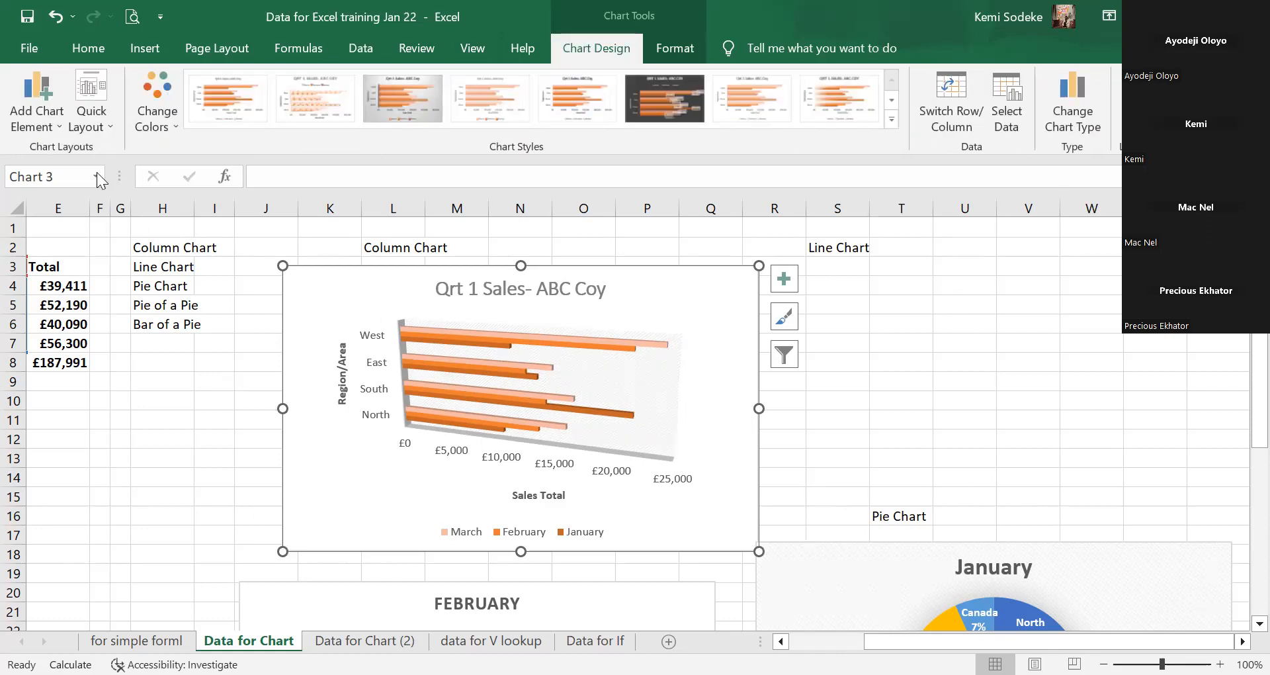
{"action": "left_click", "coordinate": [111, 127]}
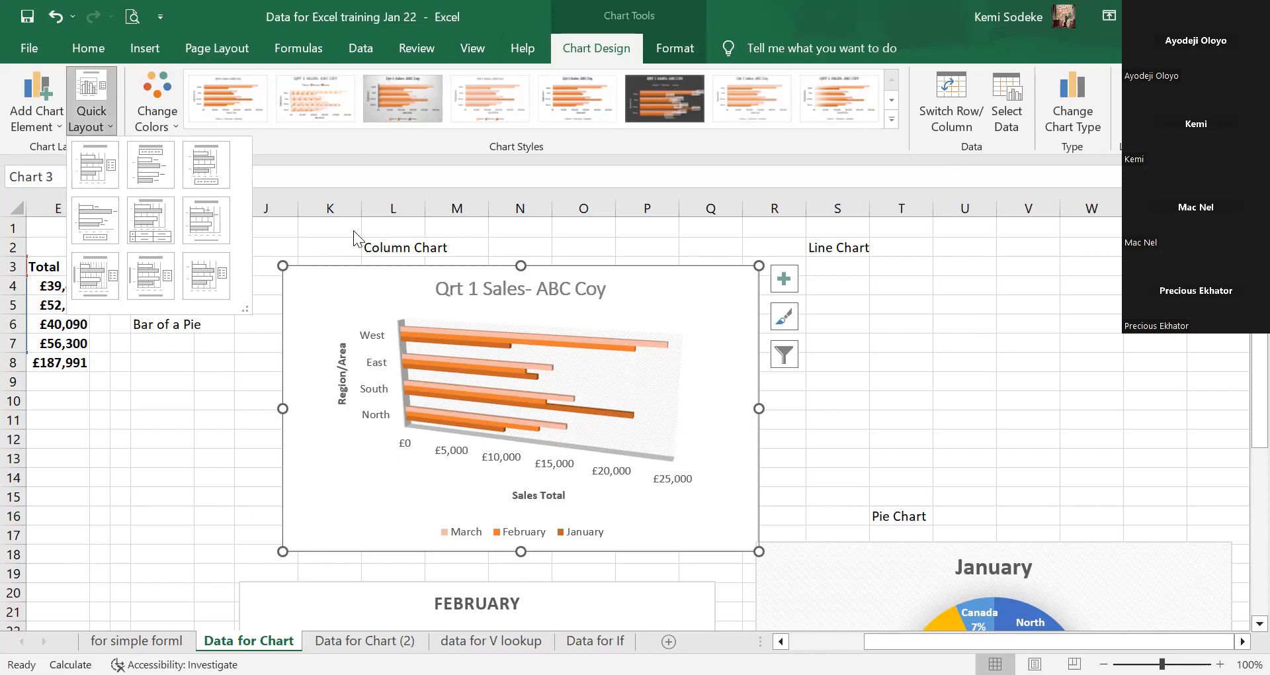
{"action": "left_click", "coordinate": [622, 323]}
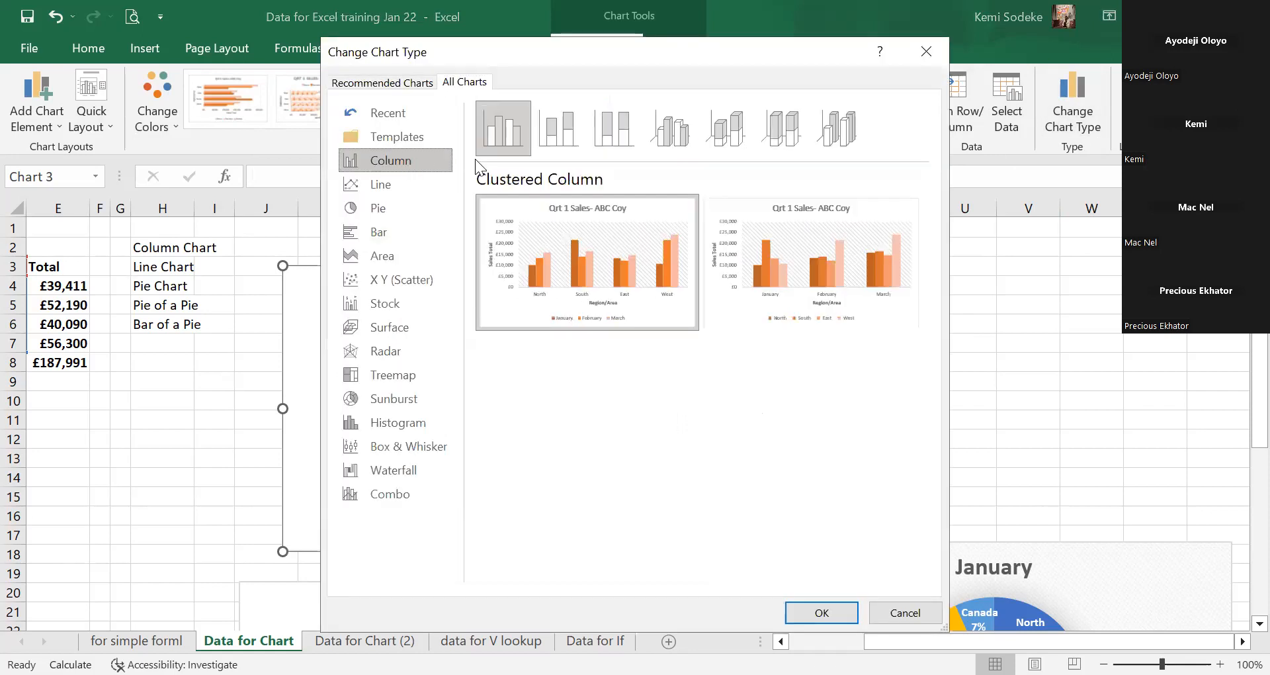
{"action": "left_click", "coordinate": [821, 614]}
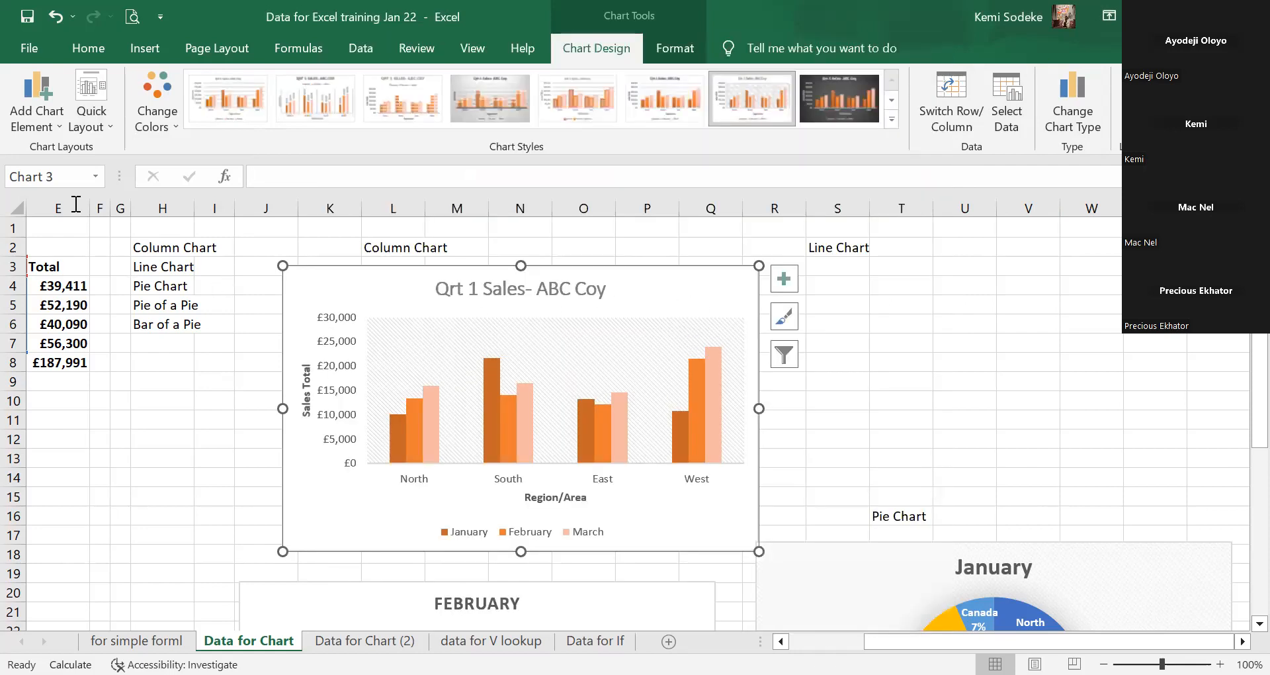
{"action": "left_click", "coordinate": [107, 123]}
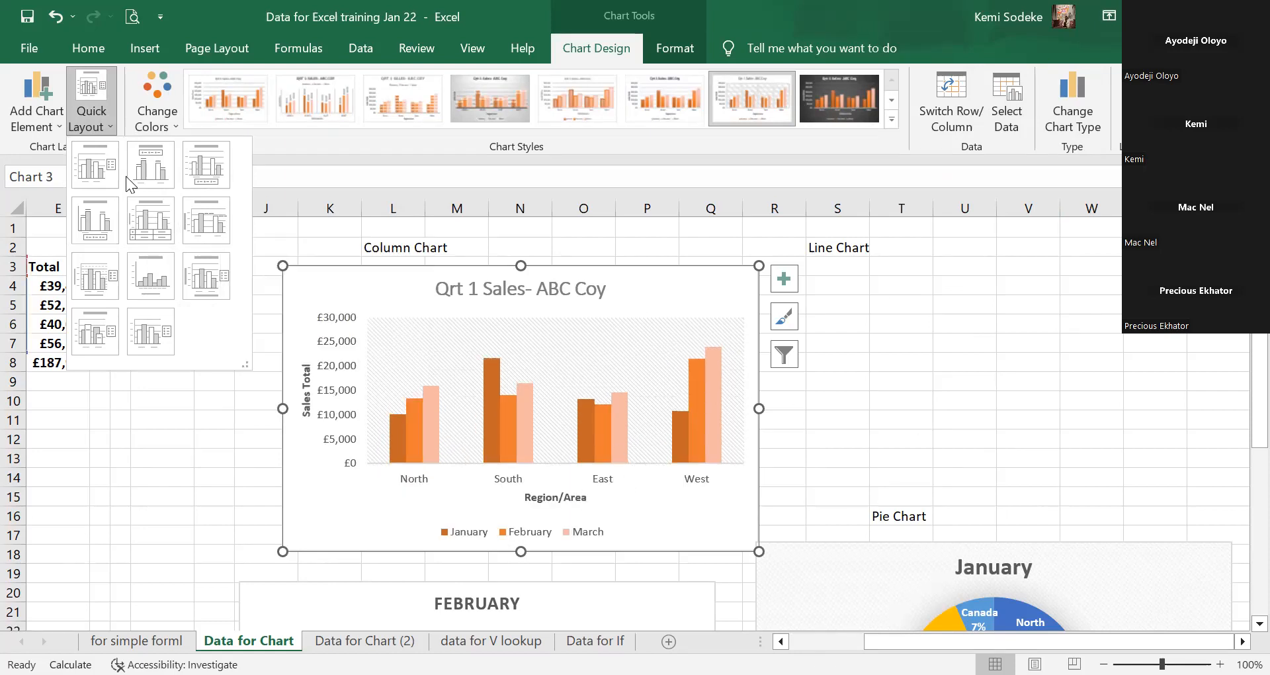
{"action": "left_click", "coordinate": [94, 88]}
{"action": "left_click", "coordinate": [96, 89]}
{"action": "left_click", "coordinate": [584, 372]}
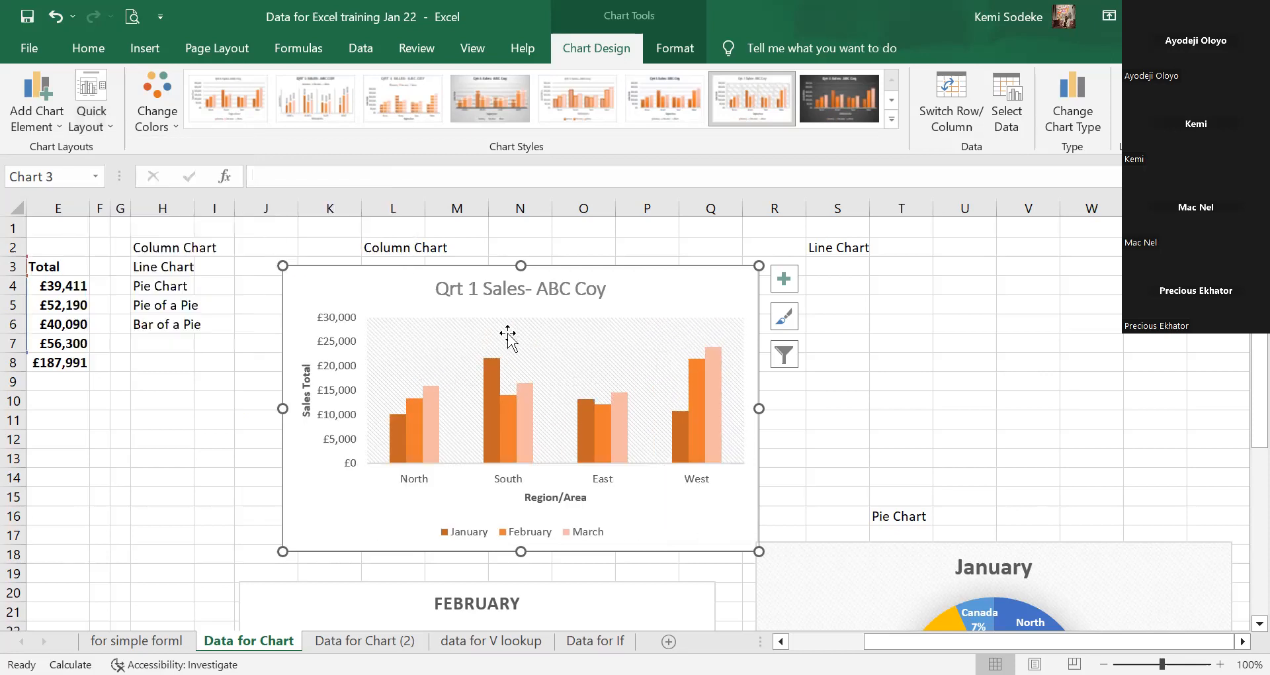
{"action": "left_click", "coordinate": [98, 87]}
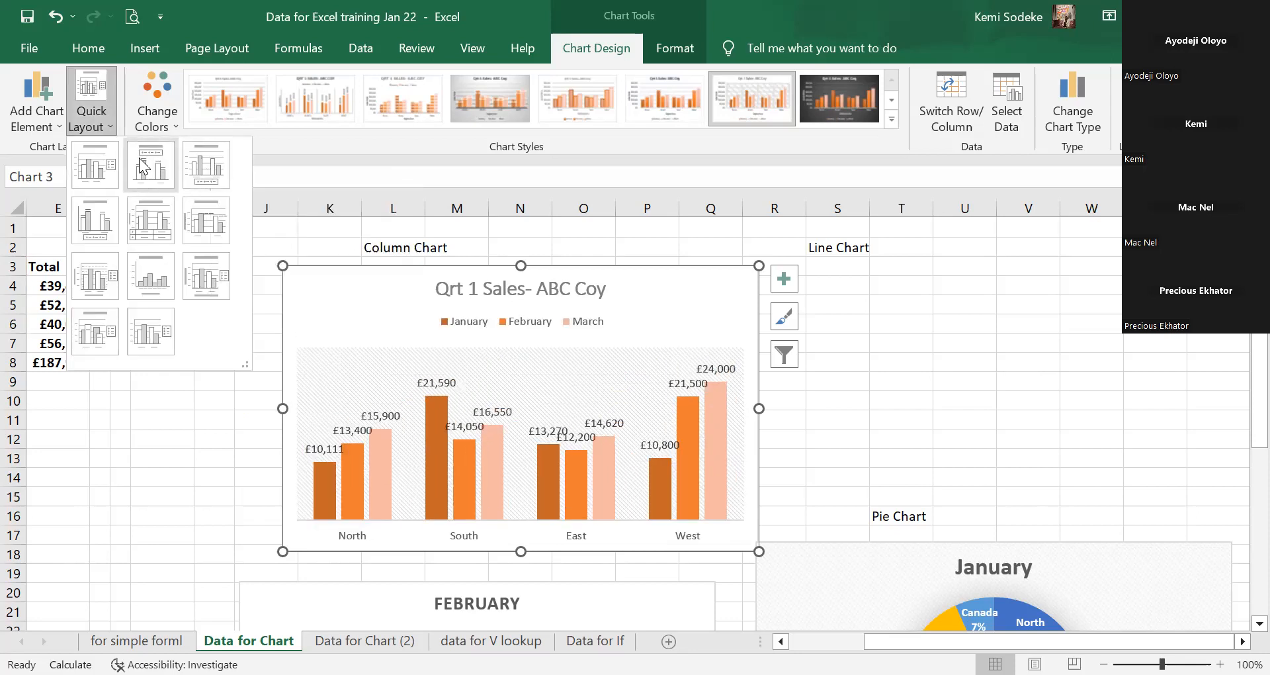
{"action": "scroll", "coordinate": [896, 388], "scroll_direction": "down", "scroll_amount": 4}
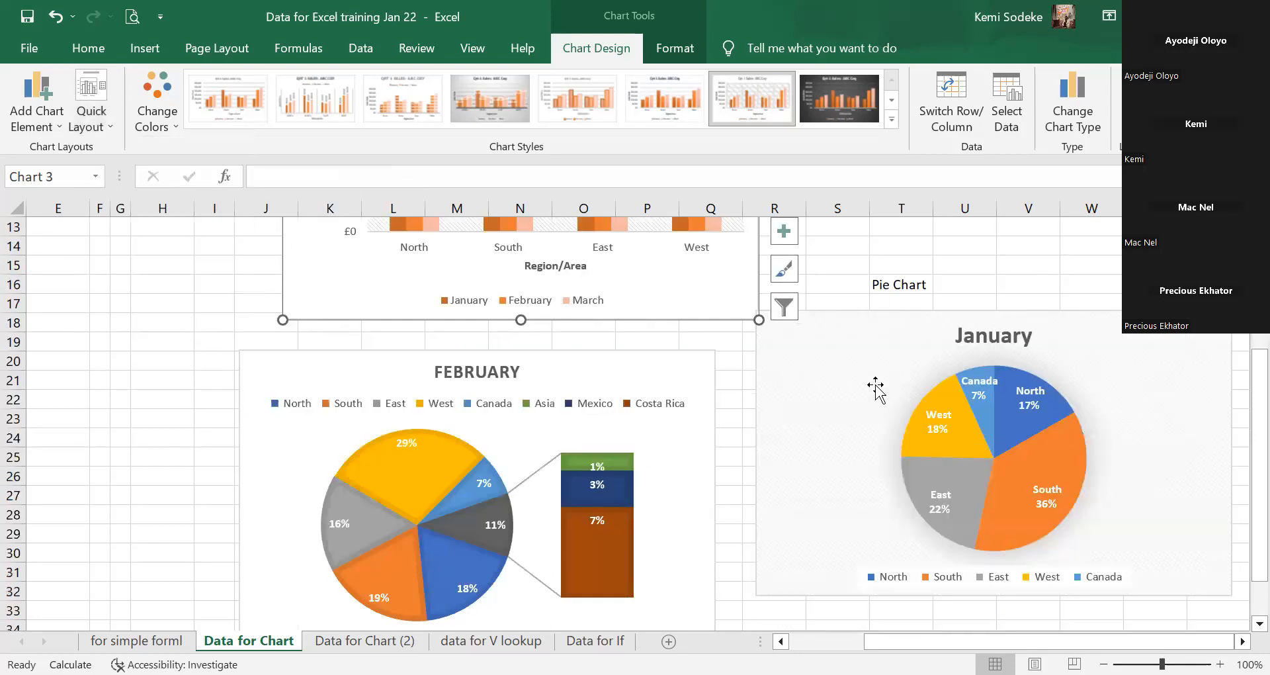
{"action": "left_click", "coordinate": [663, 446]}
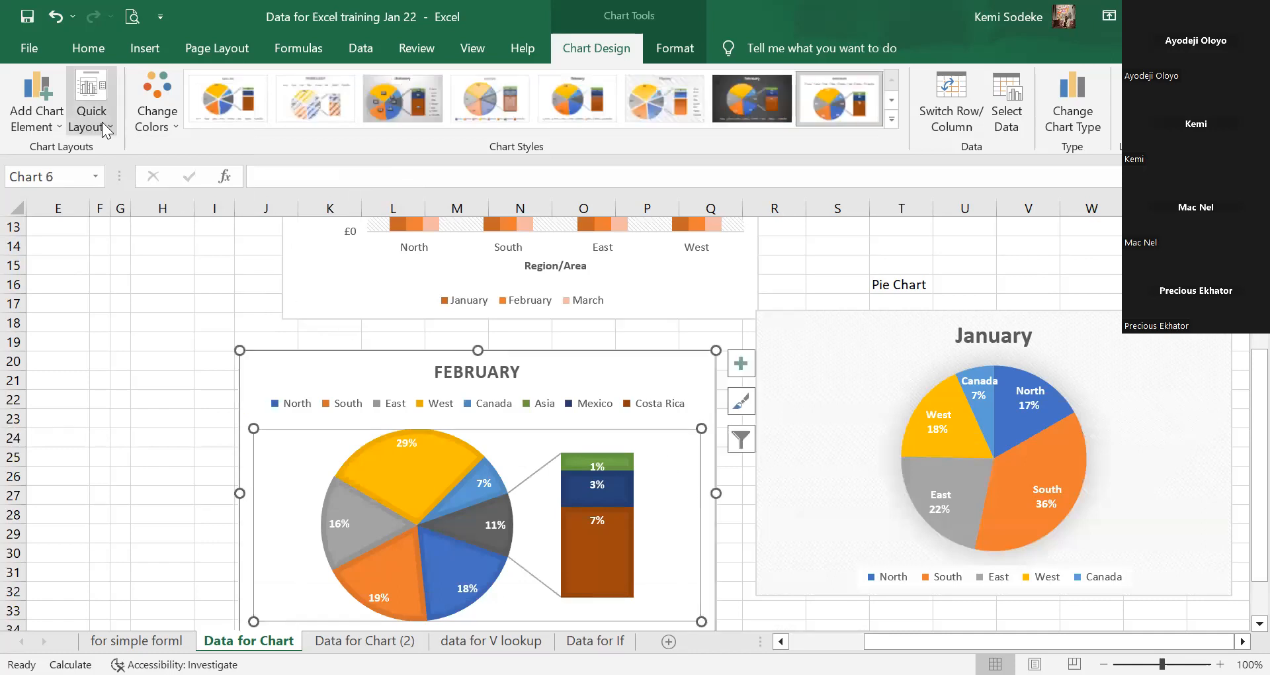
{"action": "left_click", "coordinate": [92, 120]}
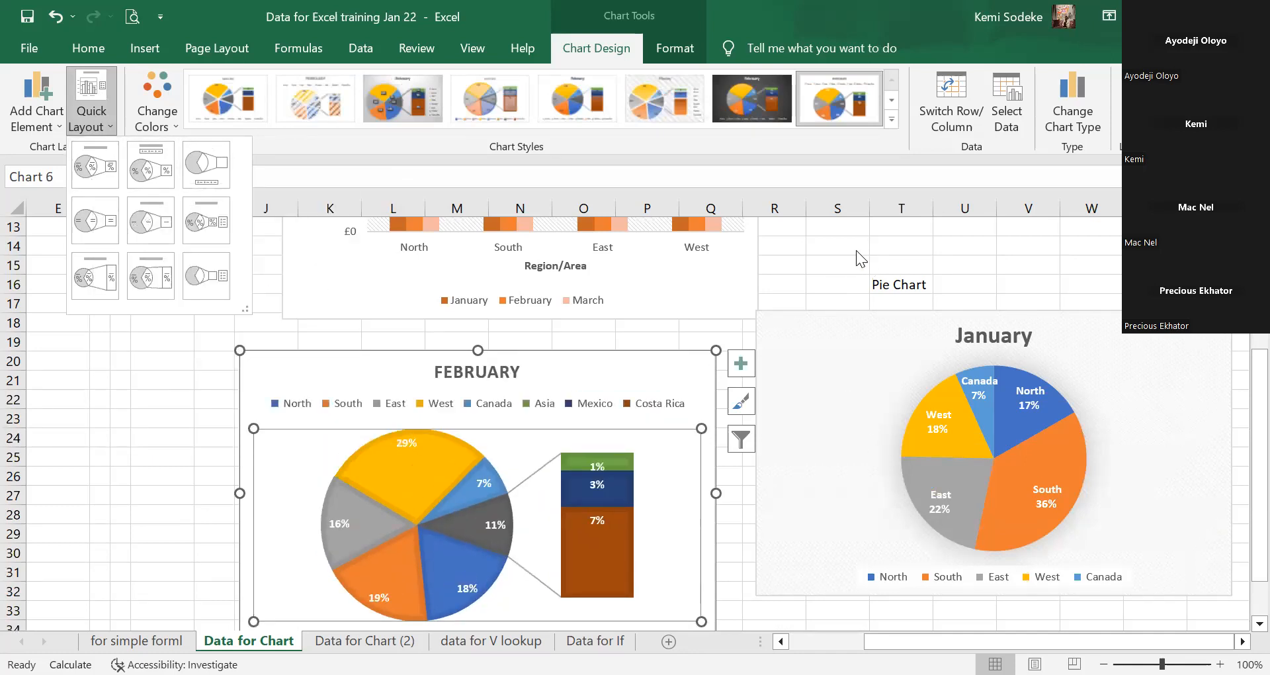
{"action": "left_click", "coordinate": [214, 407]}
{"action": "left_click", "coordinate": [162, 417]}
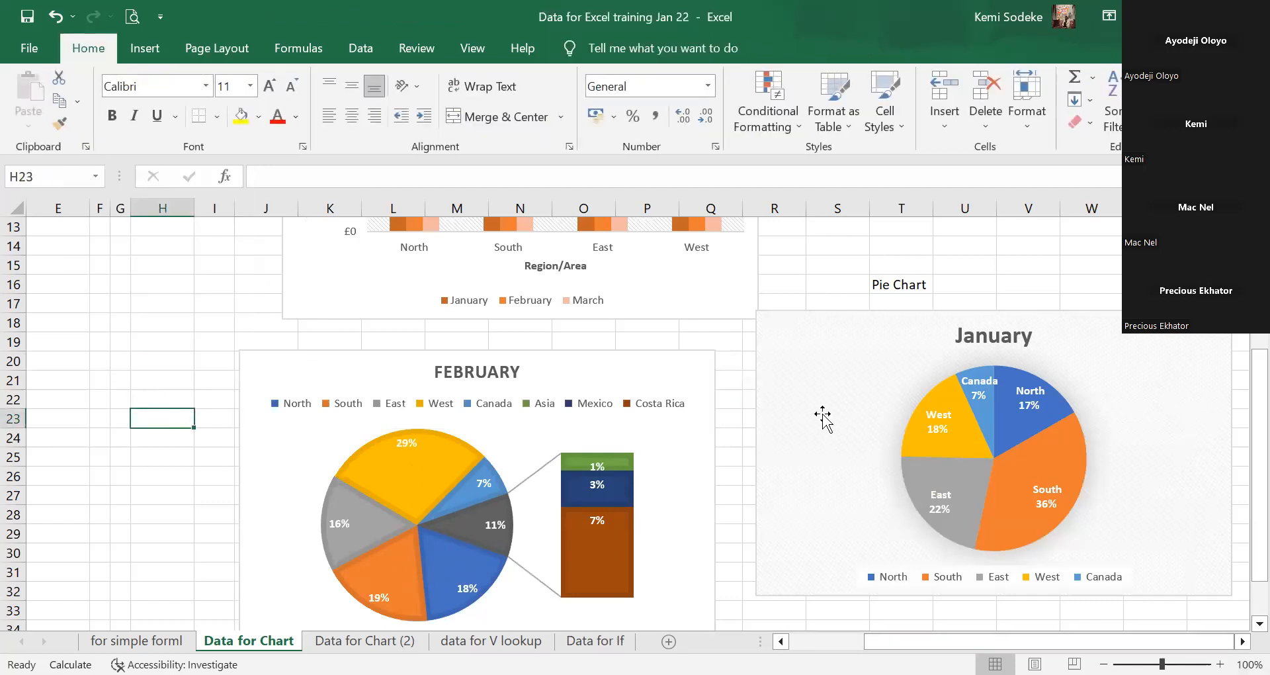
Look over the for simple forml and Data for Chart sheets, ending on cell R14.
{"action": "scroll", "coordinate": [732, 414], "scroll_direction": "down", "scroll_amount": 2}
{"action": "scroll", "coordinate": [717, 420], "scroll_direction": "up", "scroll_amount": 6}
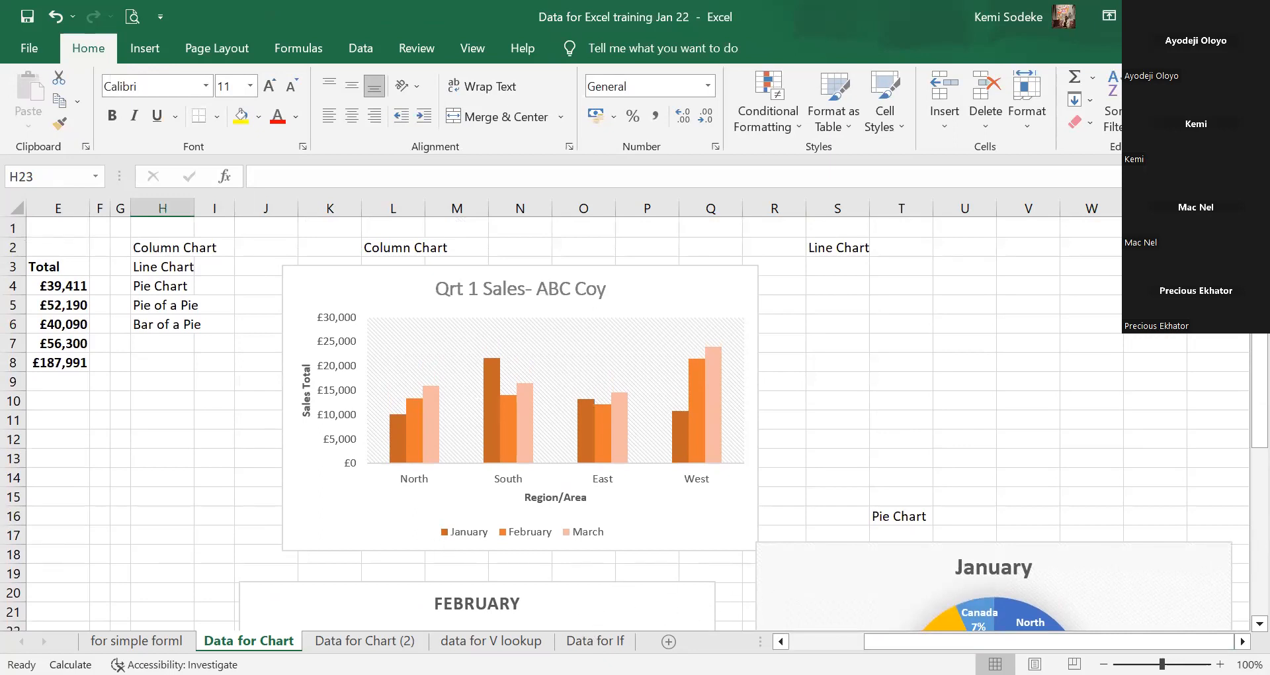
{"action": "left_click", "coordinate": [177, 510]}
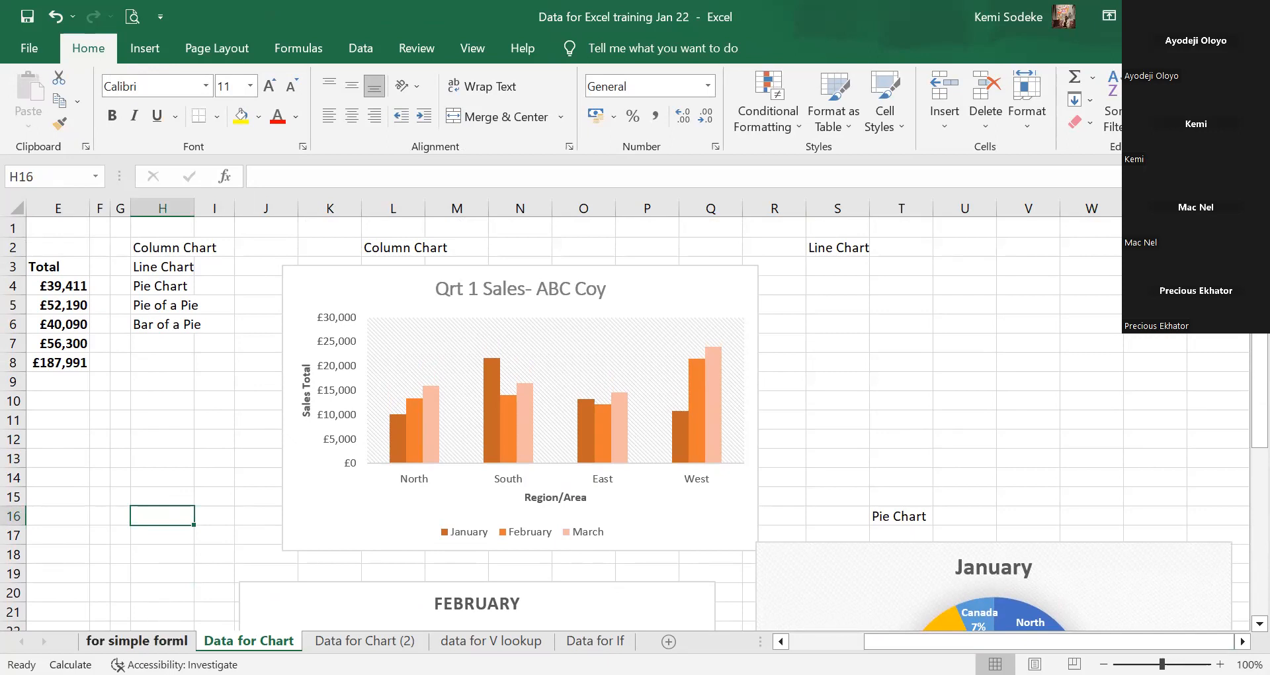
{"action": "left_click", "coordinate": [136, 641]}
{"action": "left_click", "coordinate": [248, 641]}
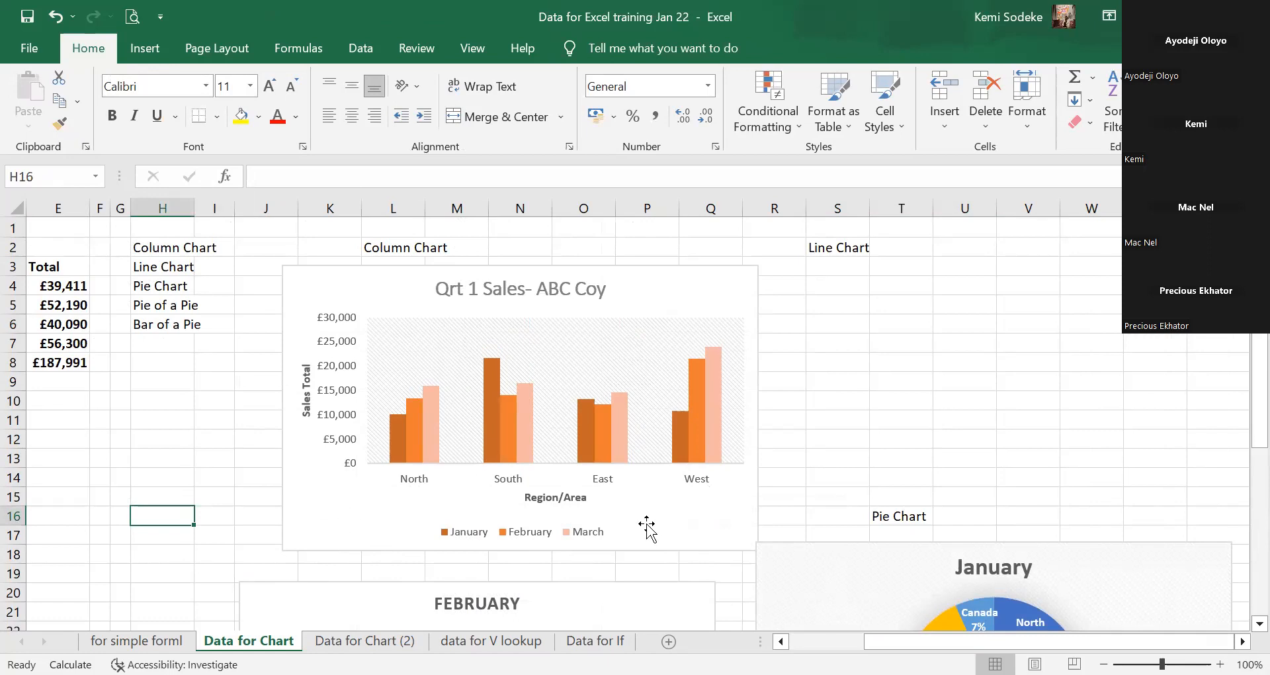
{"action": "mouse_move", "coordinate": [594, 459]}
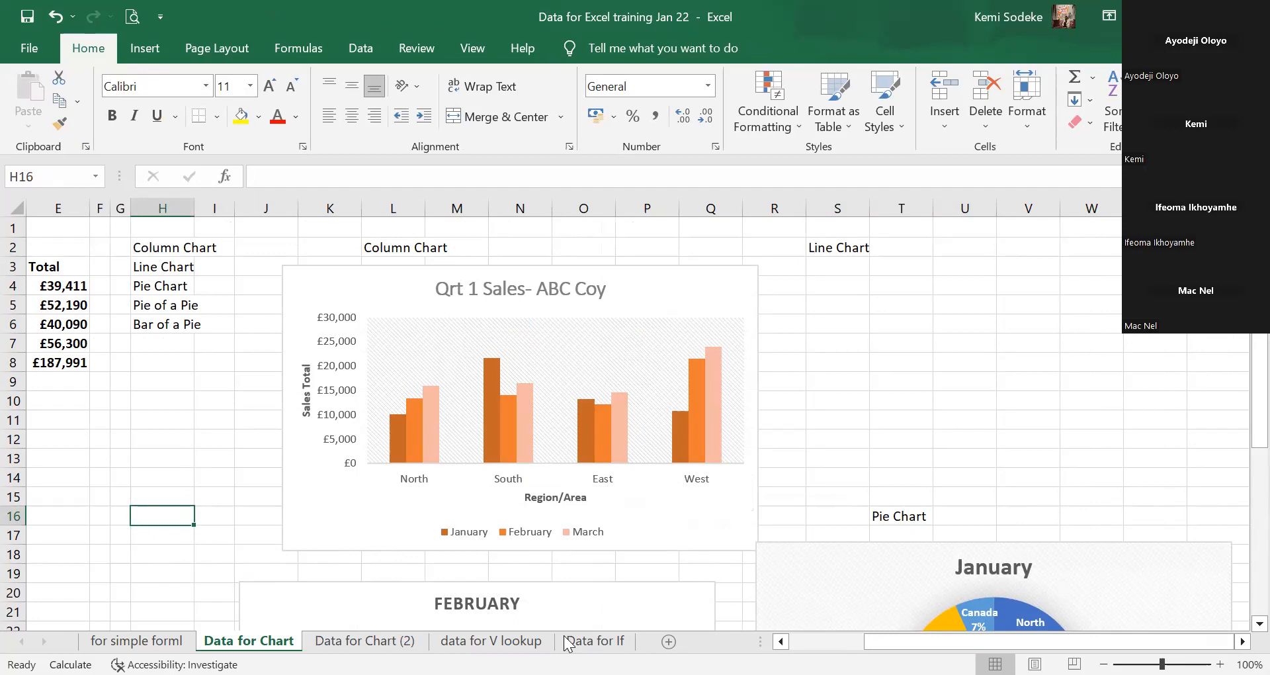
{"action": "left_click", "coordinate": [802, 477]}
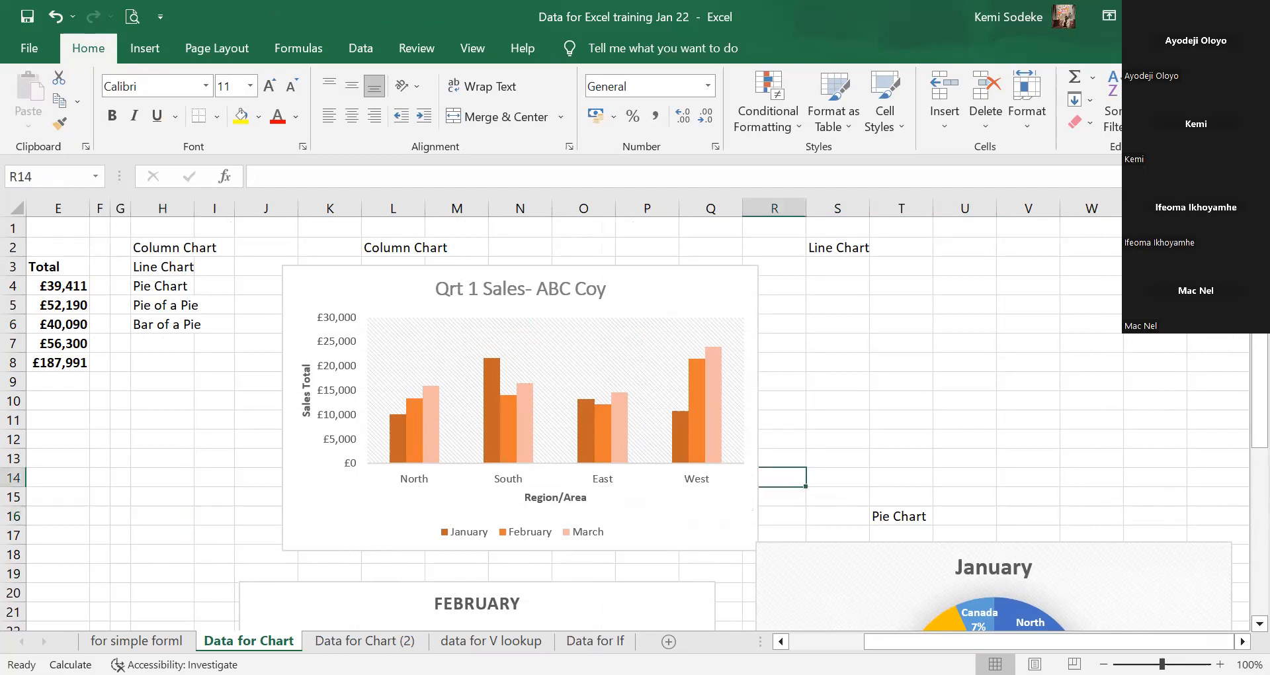
Switch to the Bike Shop Data May 23 workbook and scroll right across its pivot table and charts.
{"action": "key", "text": "alt+Tab"}
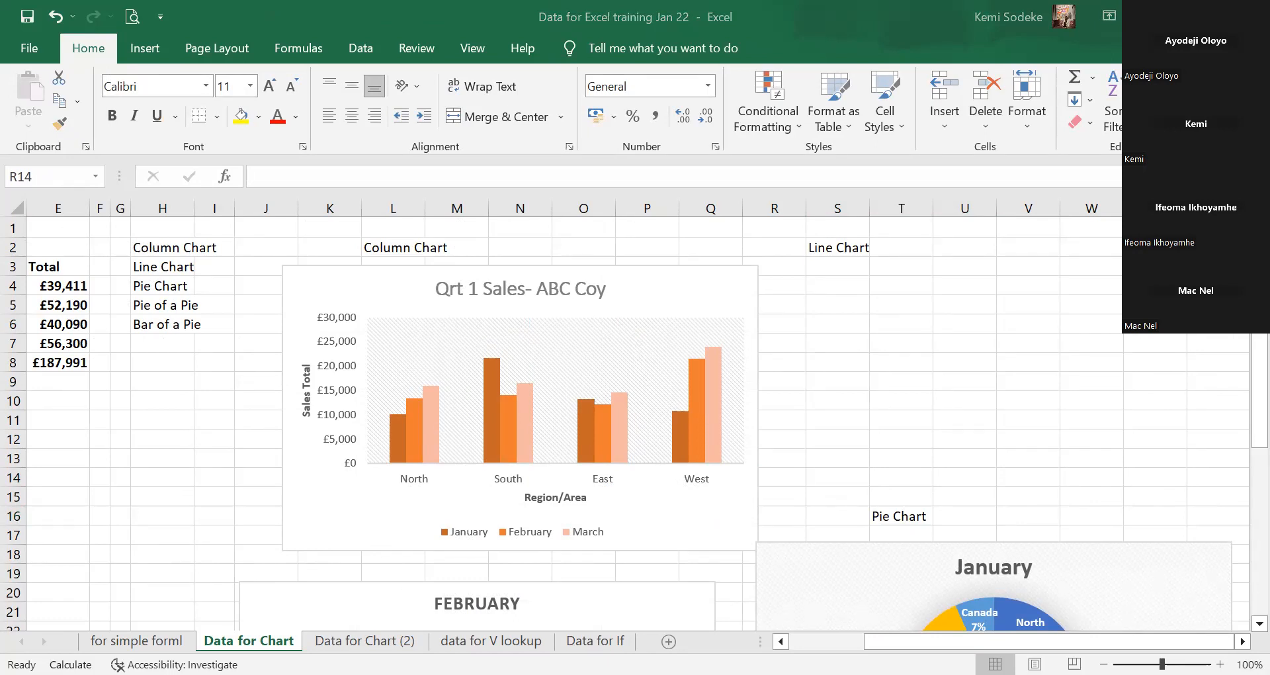
{"action": "key", "text": "alt+Tab"}
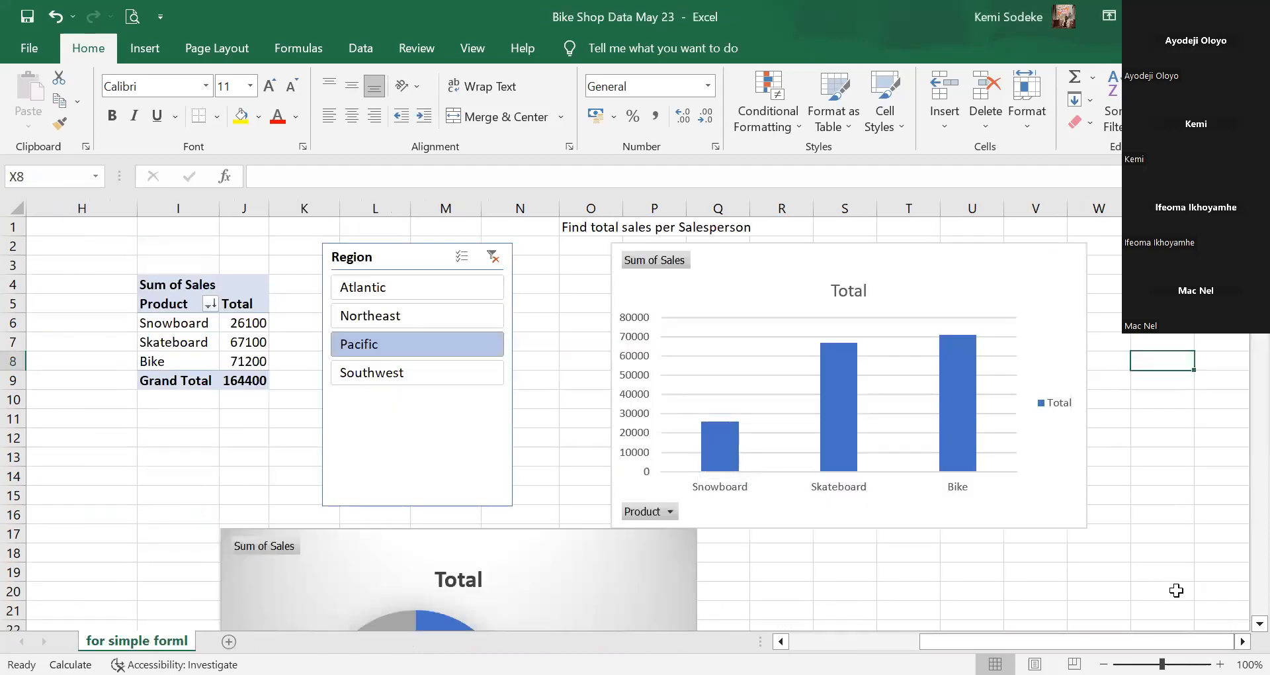
{"action": "key", "text": "alt+Tab"}
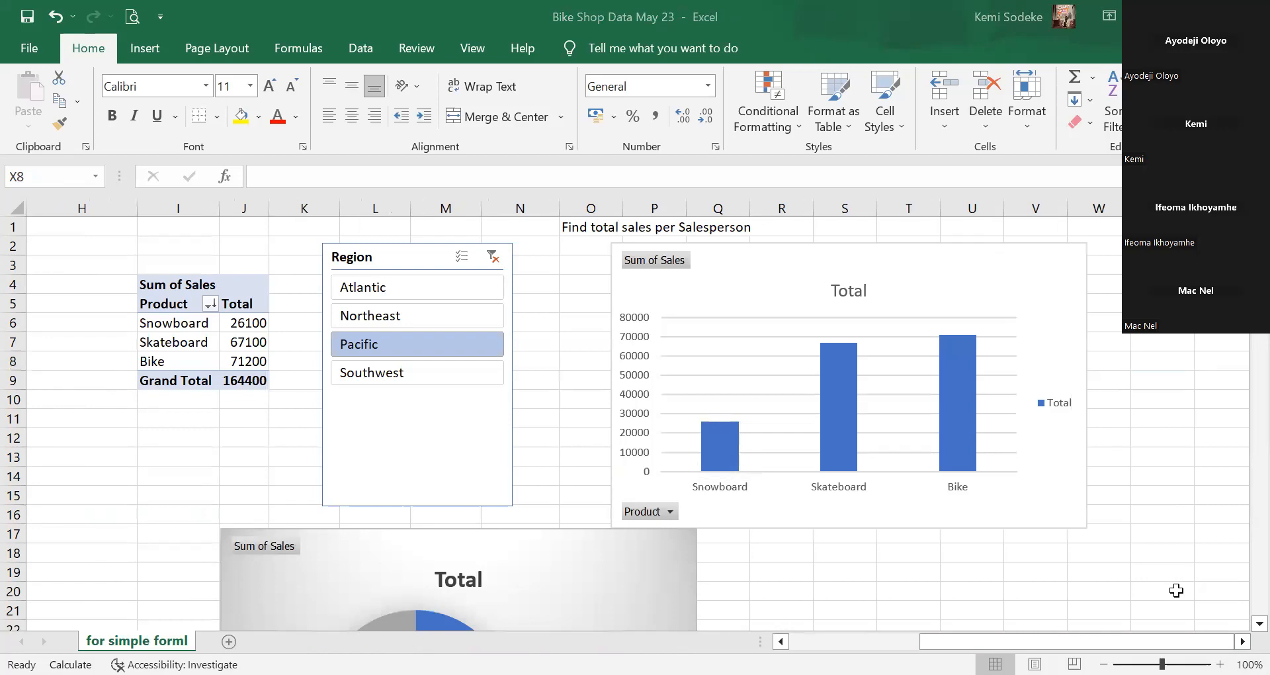
{"action": "left_click", "coordinate": [802, 641]}
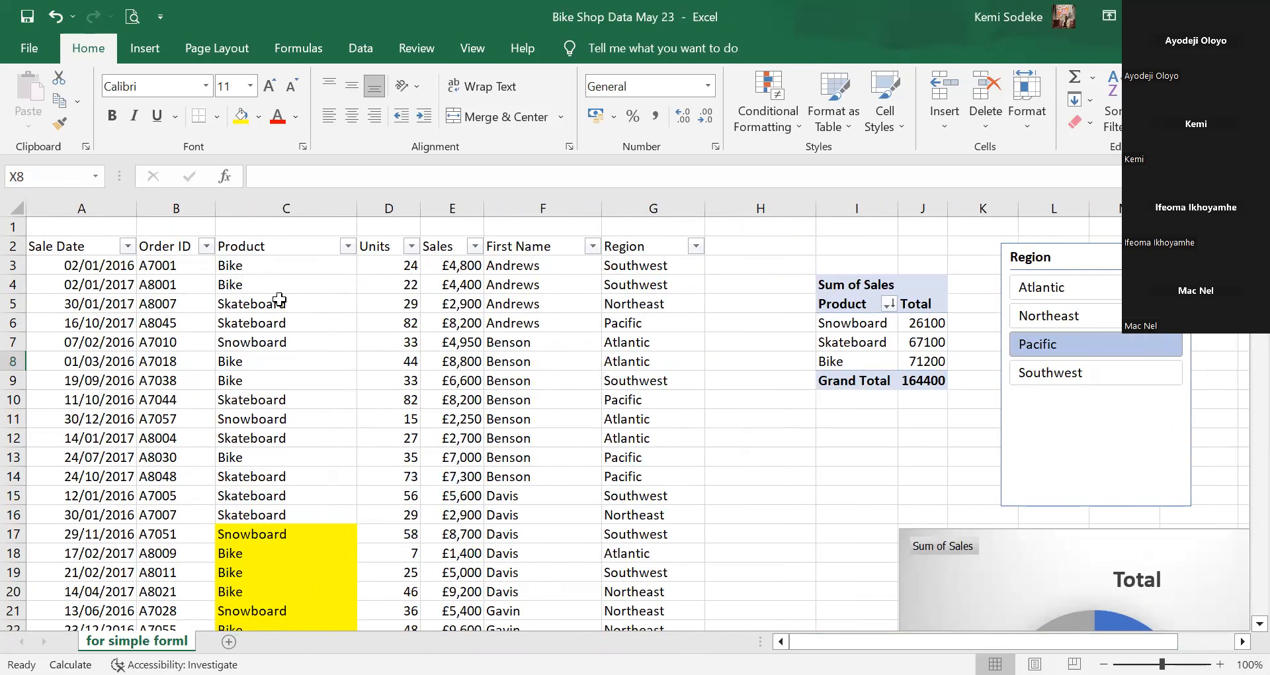
{"action": "left_click", "coordinate": [274, 301]}
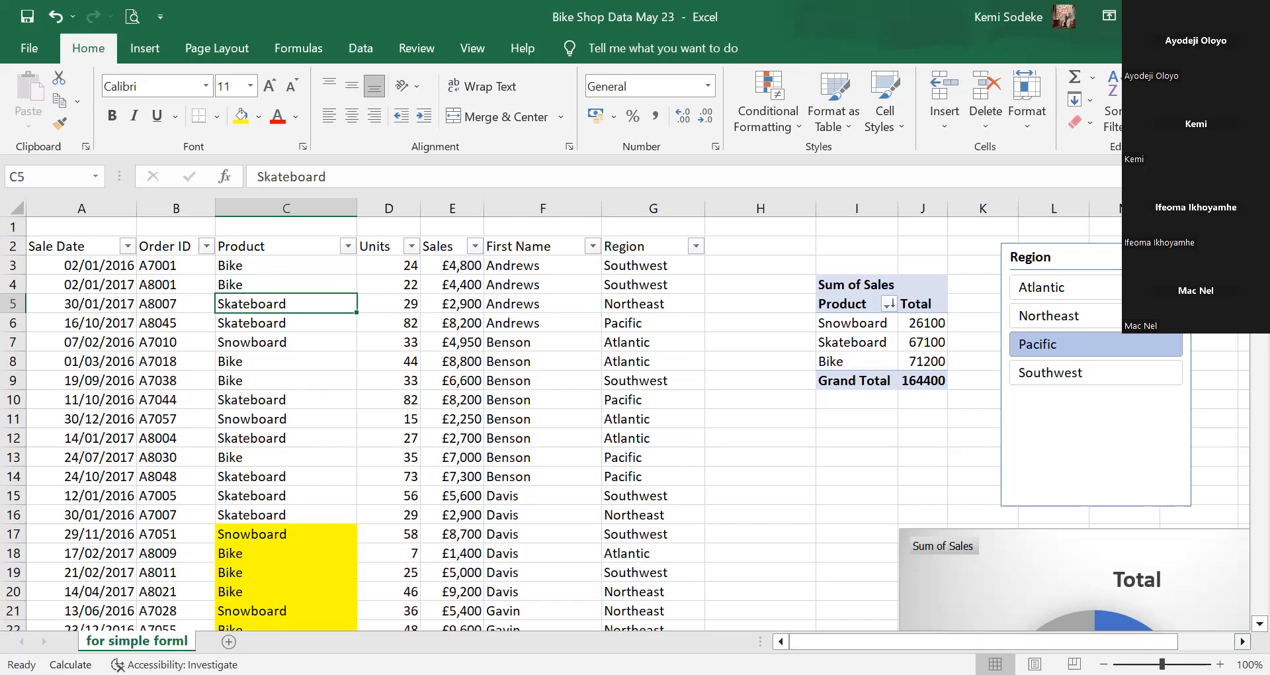
{"action": "scroll", "coordinate": [466, 268], "scroll_direction": "right", "scroll_amount": 4}
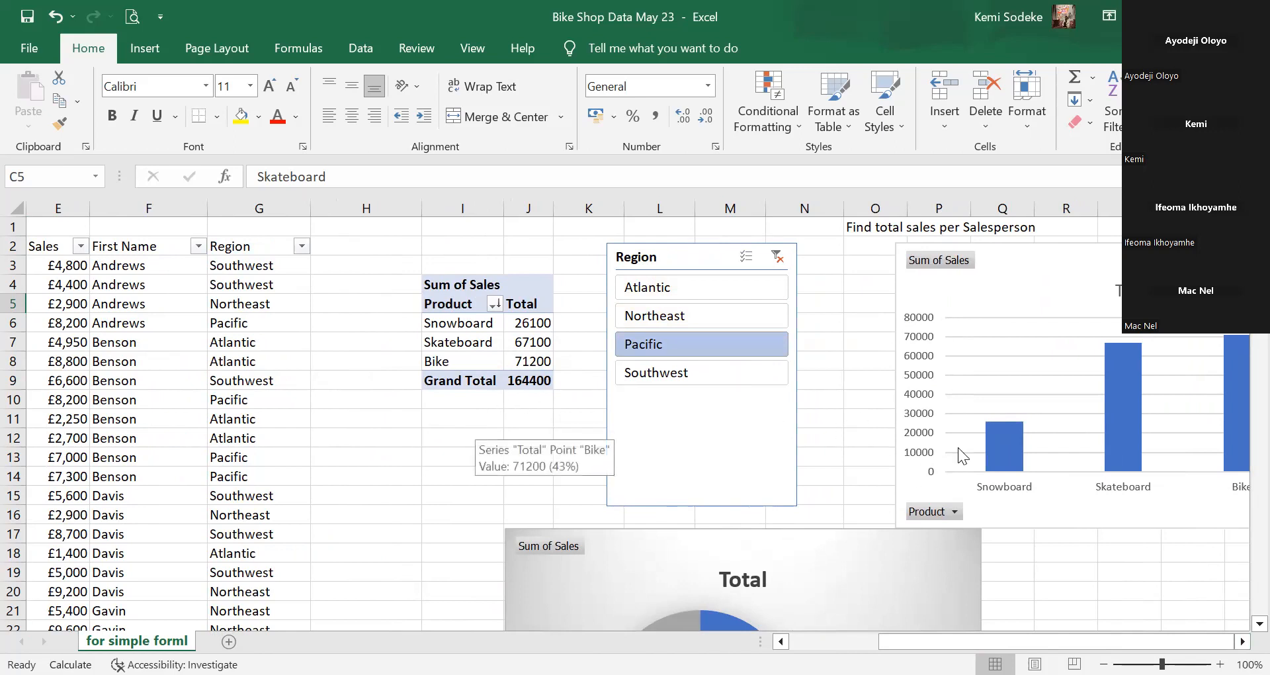
{"action": "scroll", "coordinate": [865, 487], "scroll_direction": "right", "scroll_amount": 2}
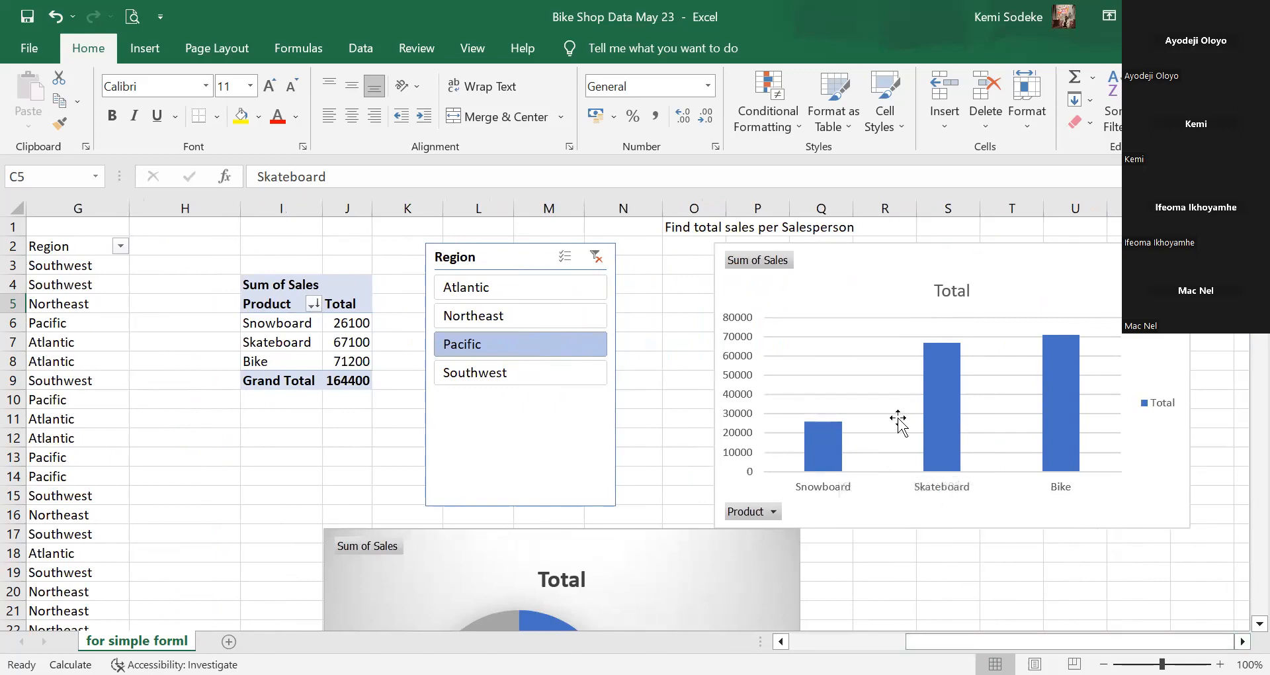
{"action": "left_click", "coordinate": [1081, 471]}
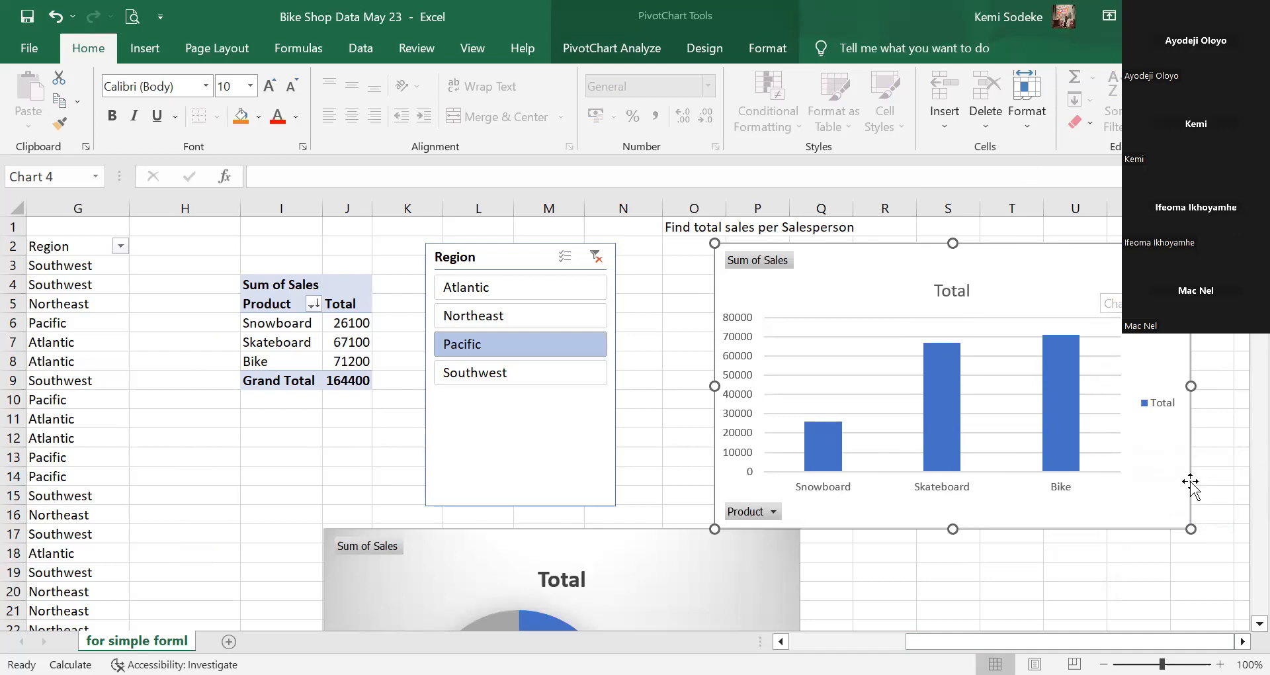
{"action": "scroll", "coordinate": [905, 478], "scroll_direction": "down", "scroll_amount": 5}
{"action": "scroll", "coordinate": [904, 472], "scroll_direction": "up", "scroll_amount": 4}
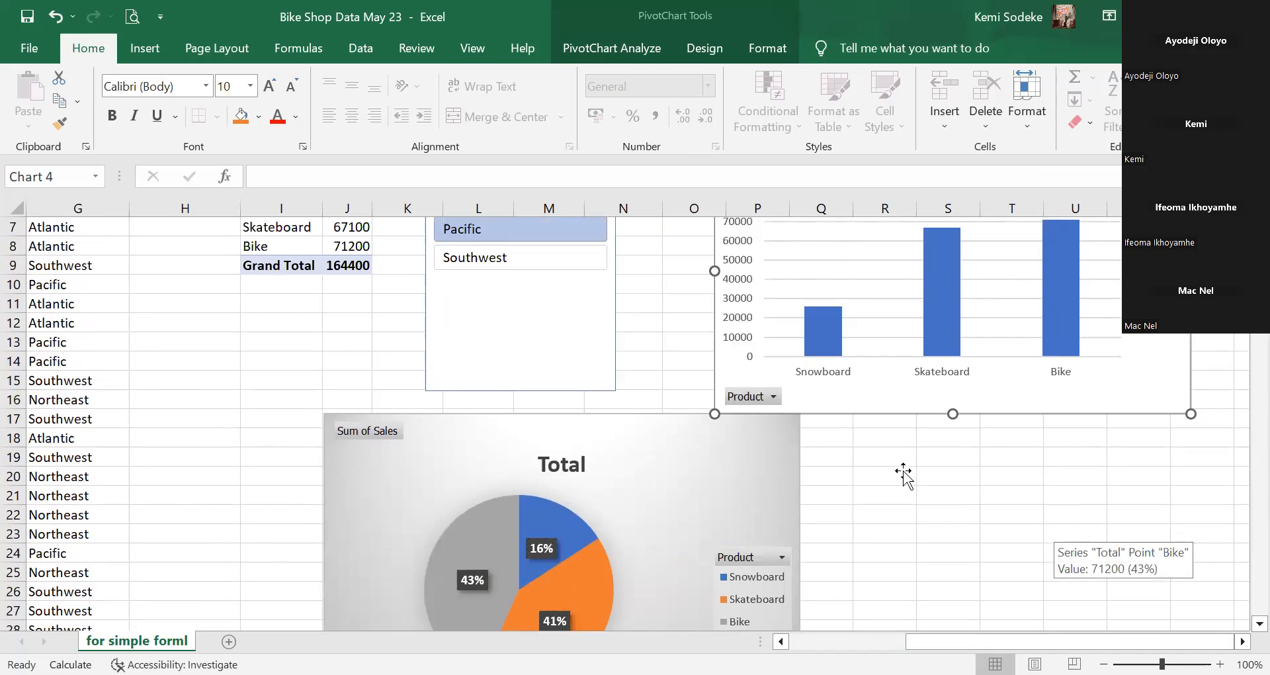
{"action": "scroll", "coordinate": [930, 433], "scroll_direction": "up", "scroll_amount": 1}
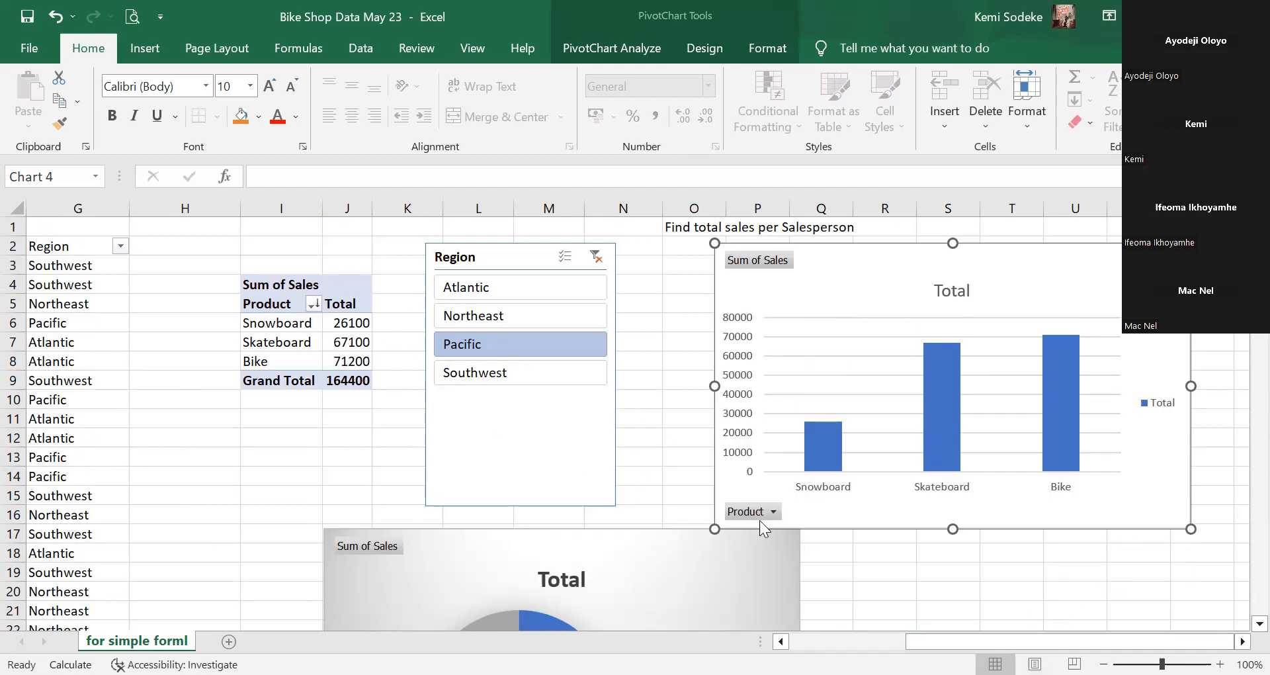
{"action": "scroll", "coordinate": [482, 394], "scroll_direction": "down", "scroll_amount": 2}
{"action": "scroll", "coordinate": [662, 549], "scroll_direction": "left", "scroll_amount": 3}
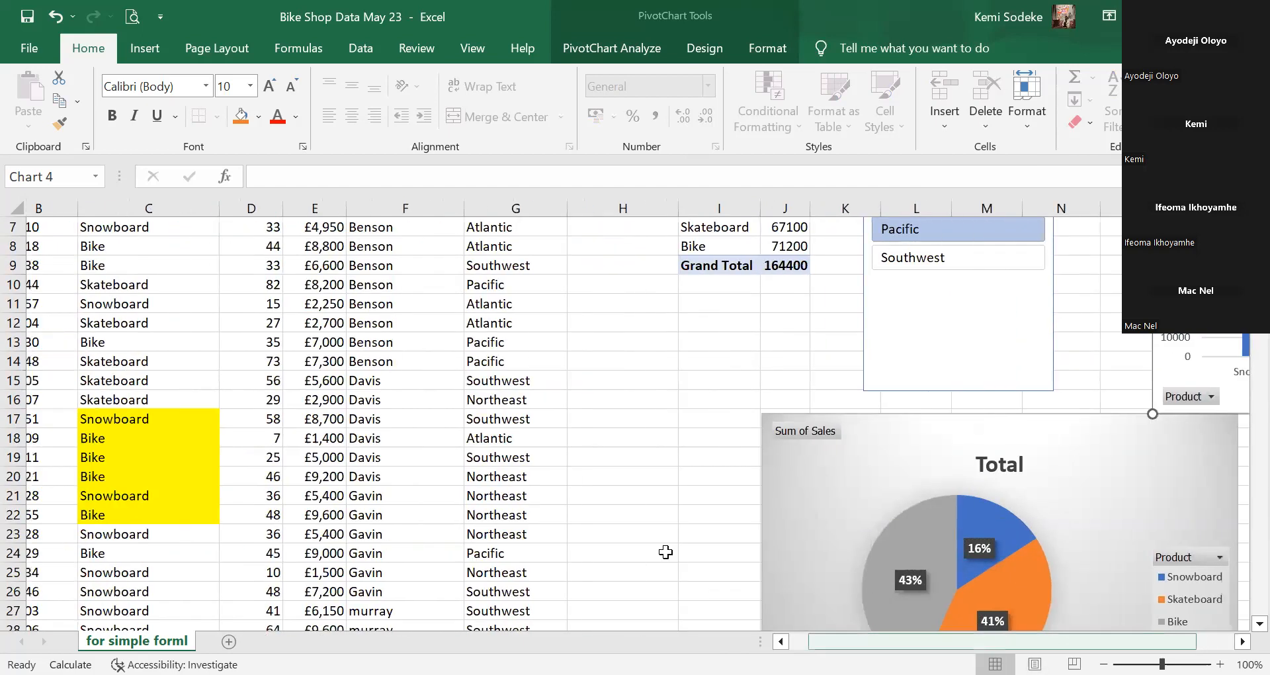
{"action": "scroll", "coordinate": [639, 562], "scroll_direction": "down", "scroll_amount": 7}
{"action": "scroll", "coordinate": [632, 463], "scroll_direction": "down", "scroll_amount": 3}
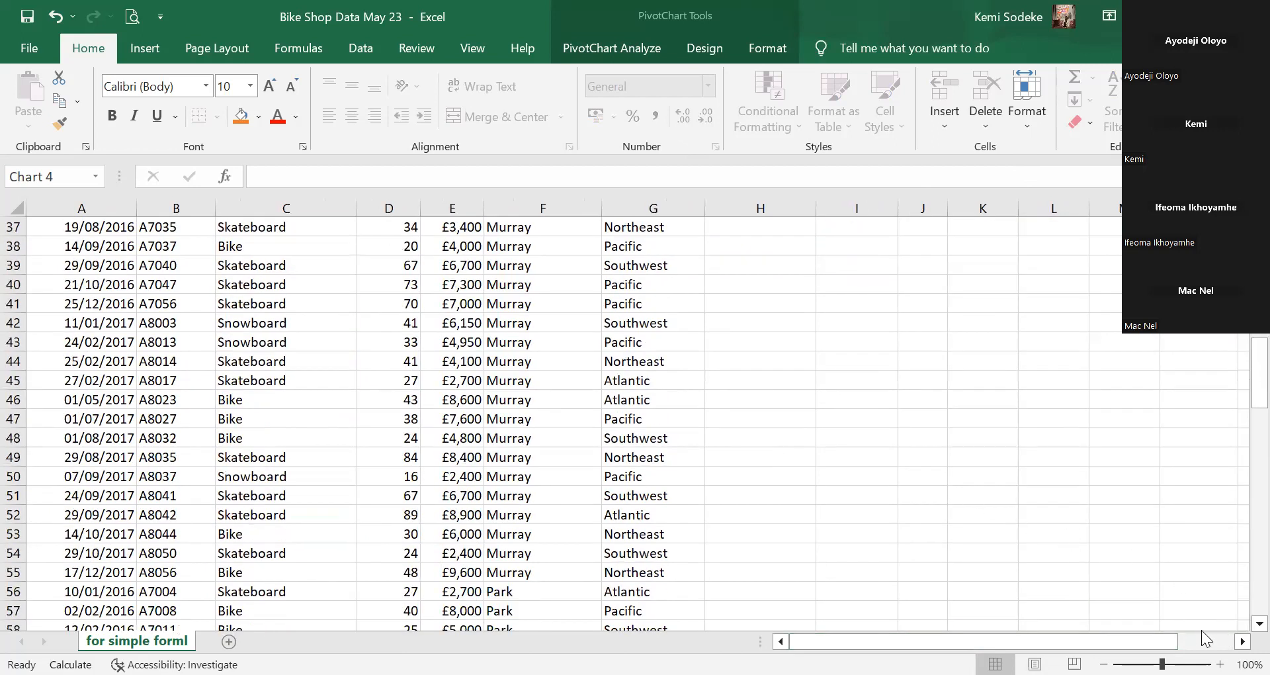
{"action": "scroll", "coordinate": [1145, 488], "scroll_direction": "up", "scroll_amount": 4}
{"action": "scroll", "coordinate": [1147, 487], "scroll_direction": "up", "scroll_amount": 4}
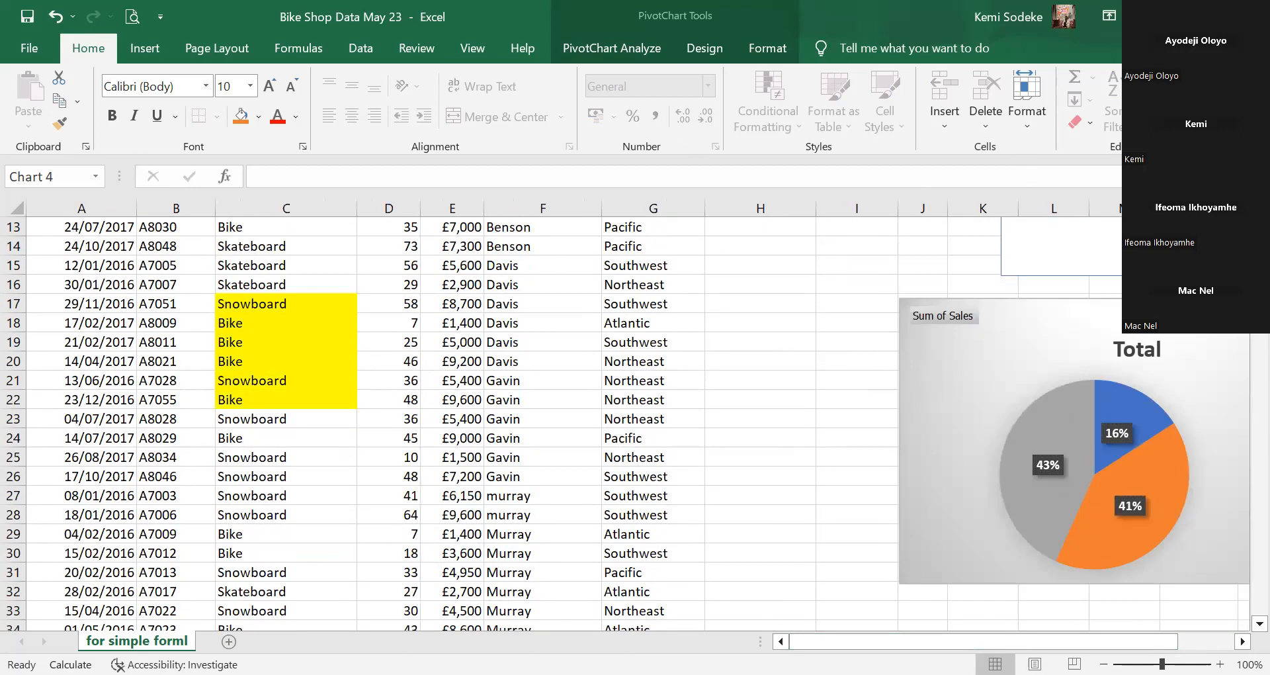
{"action": "scroll", "coordinate": [701, 485], "scroll_direction": "up", "scroll_amount": 4}
{"action": "scroll", "coordinate": [701, 486], "scroll_direction": "right", "scroll_amount": 1}
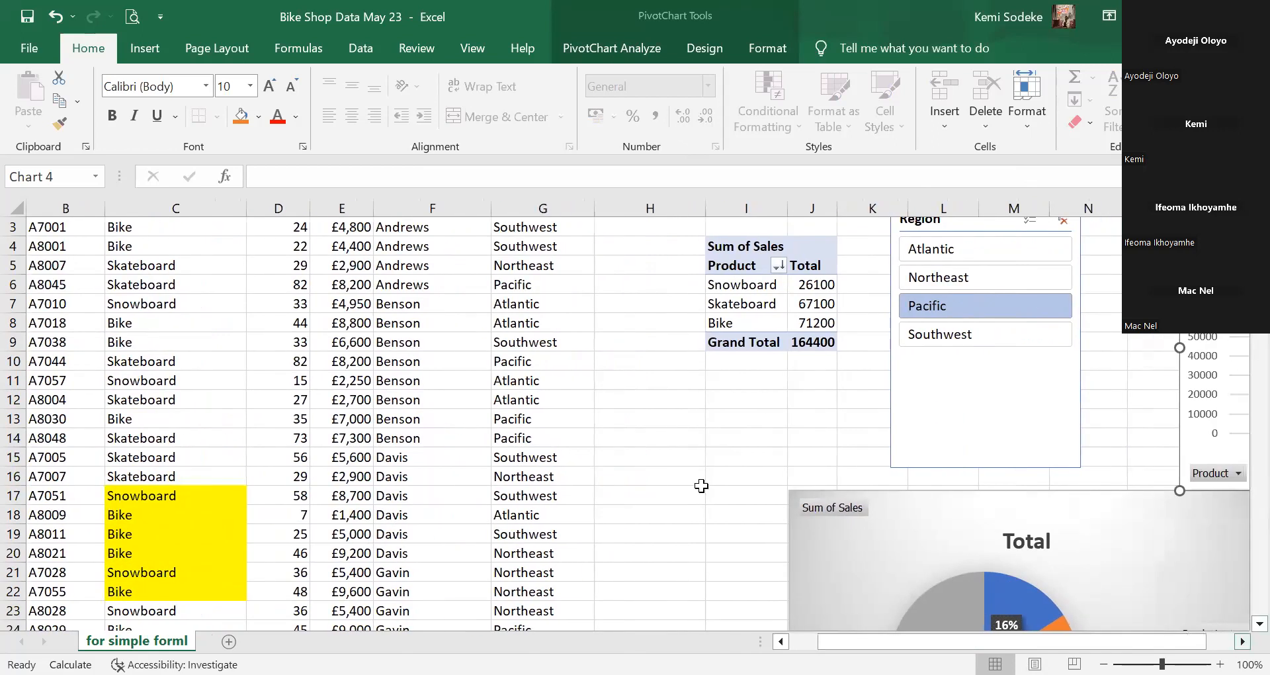
{"action": "left_click", "coordinate": [645, 476]}
{"action": "scroll", "coordinate": [622, 471], "scroll_direction": "up", "scroll_amount": 1}
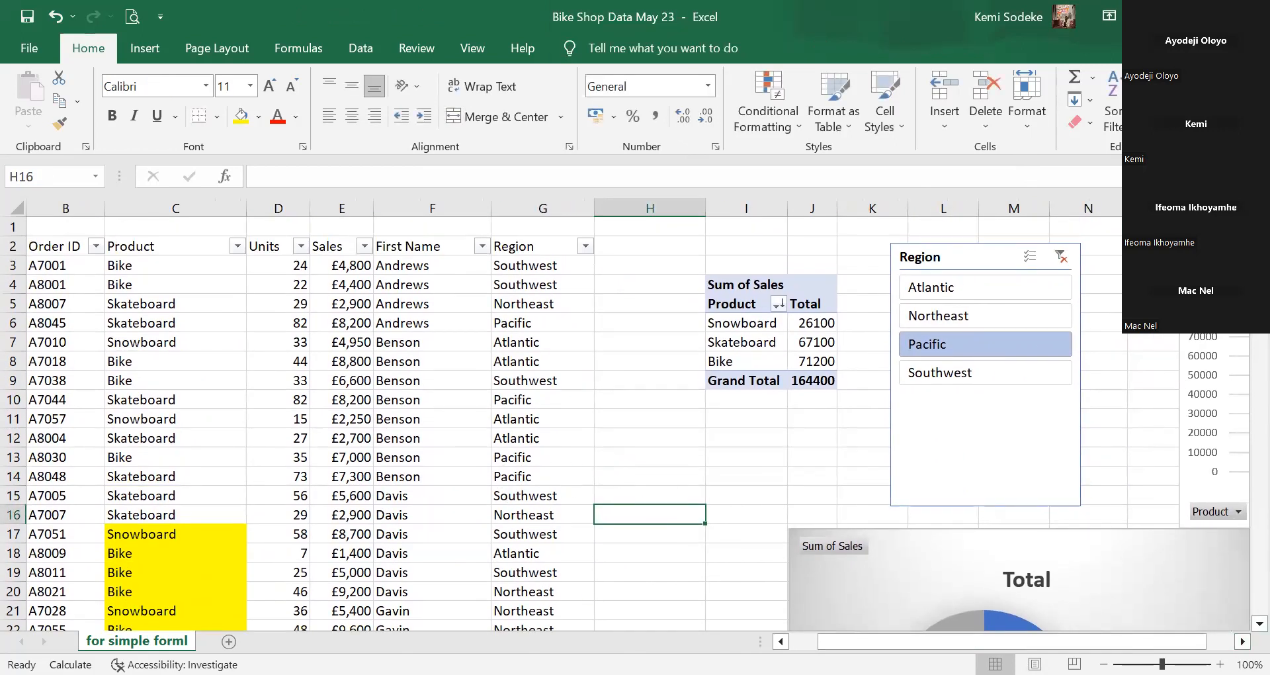
{"action": "left_click", "coordinate": [636, 285]}
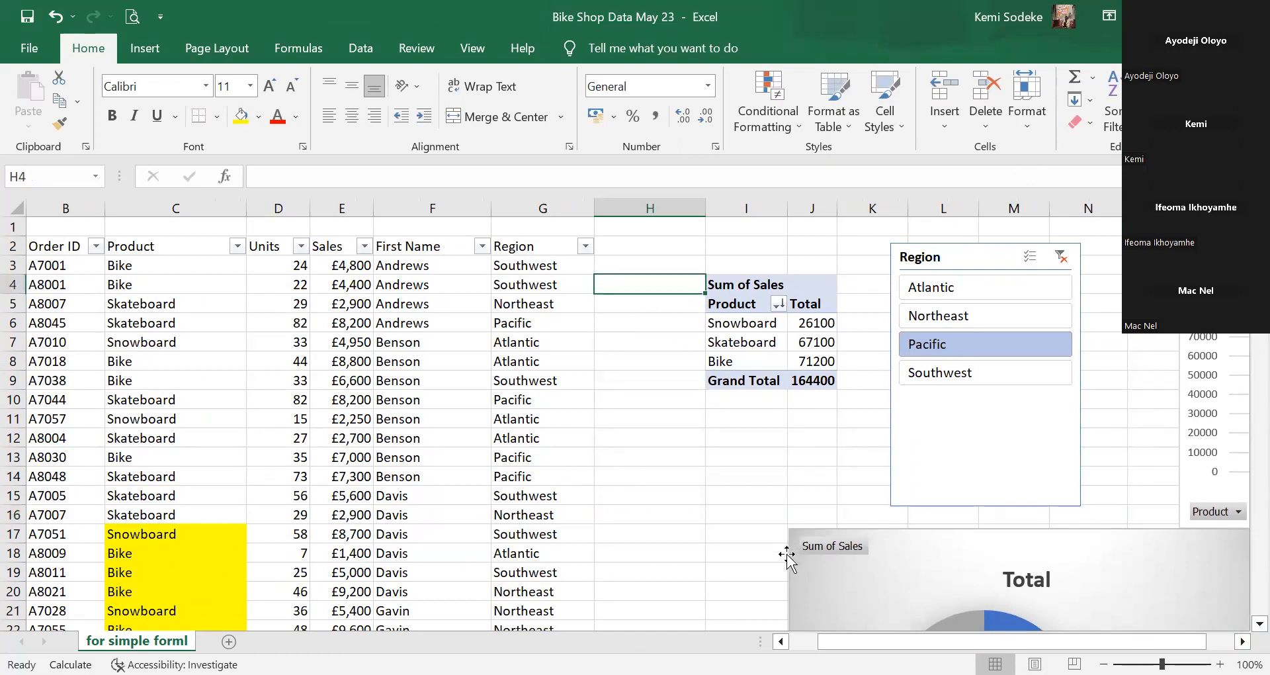
{"action": "left_click", "coordinate": [781, 641]}
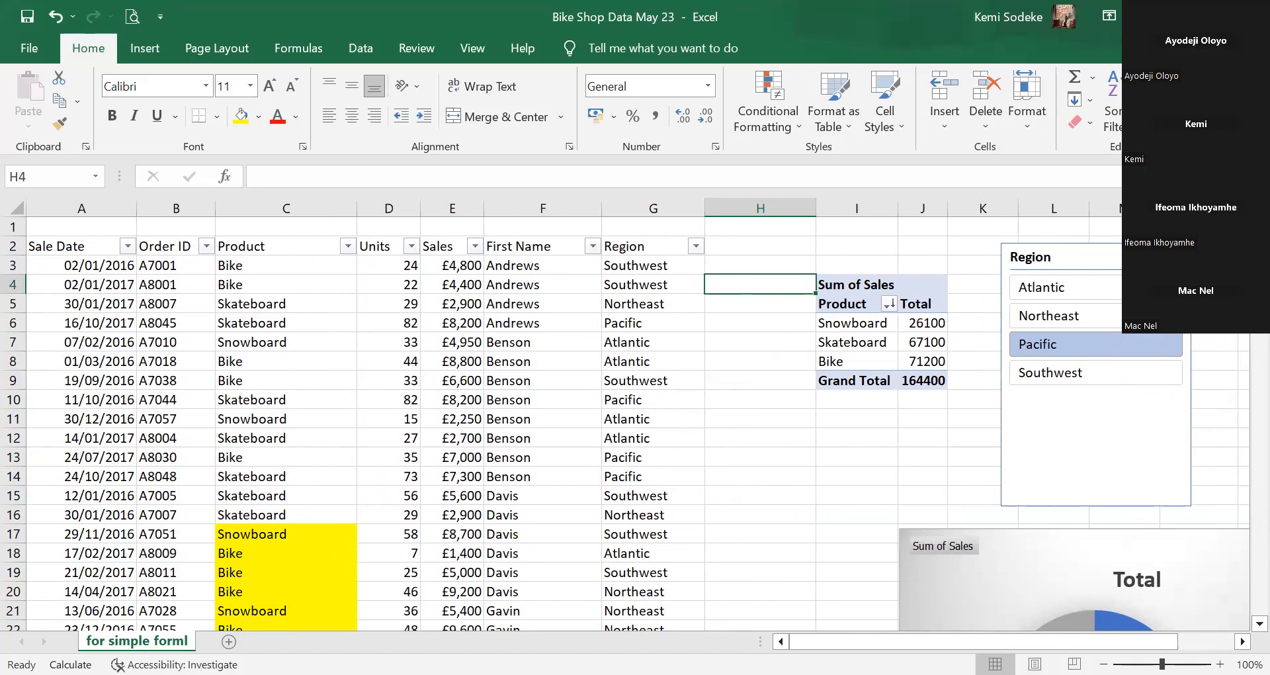
{"action": "left_click", "coordinate": [778, 457]}
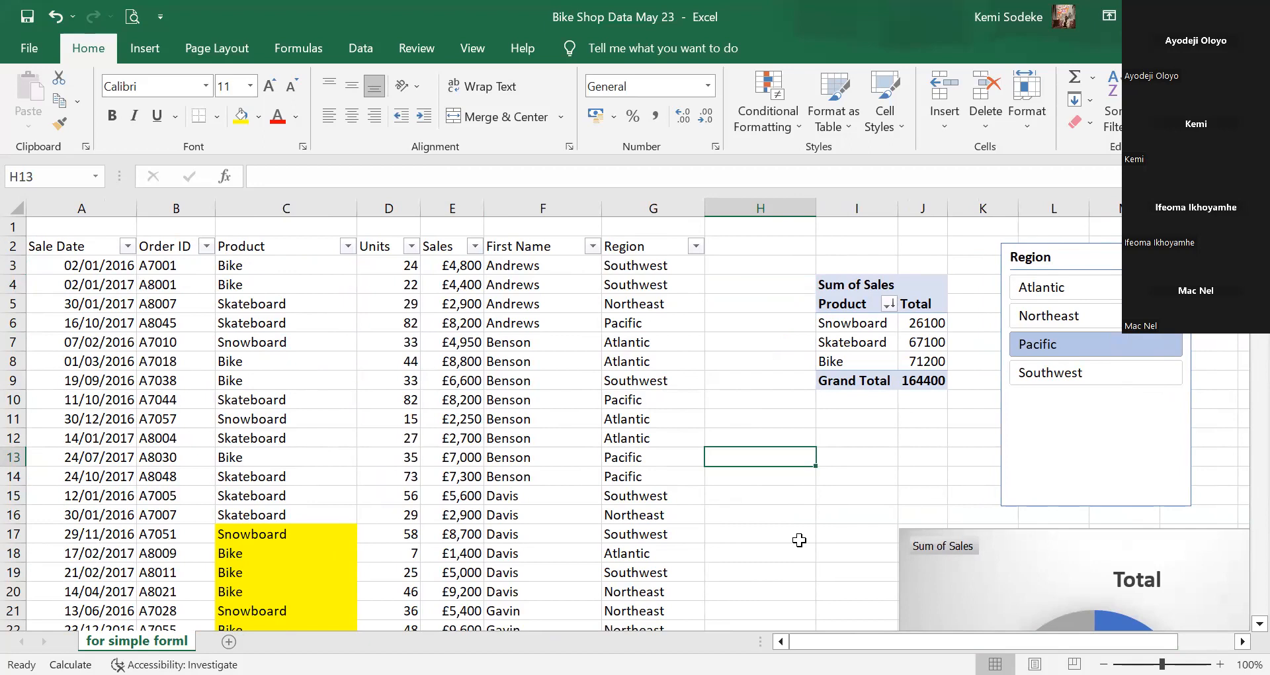
{"action": "left_click", "coordinate": [761, 241]}
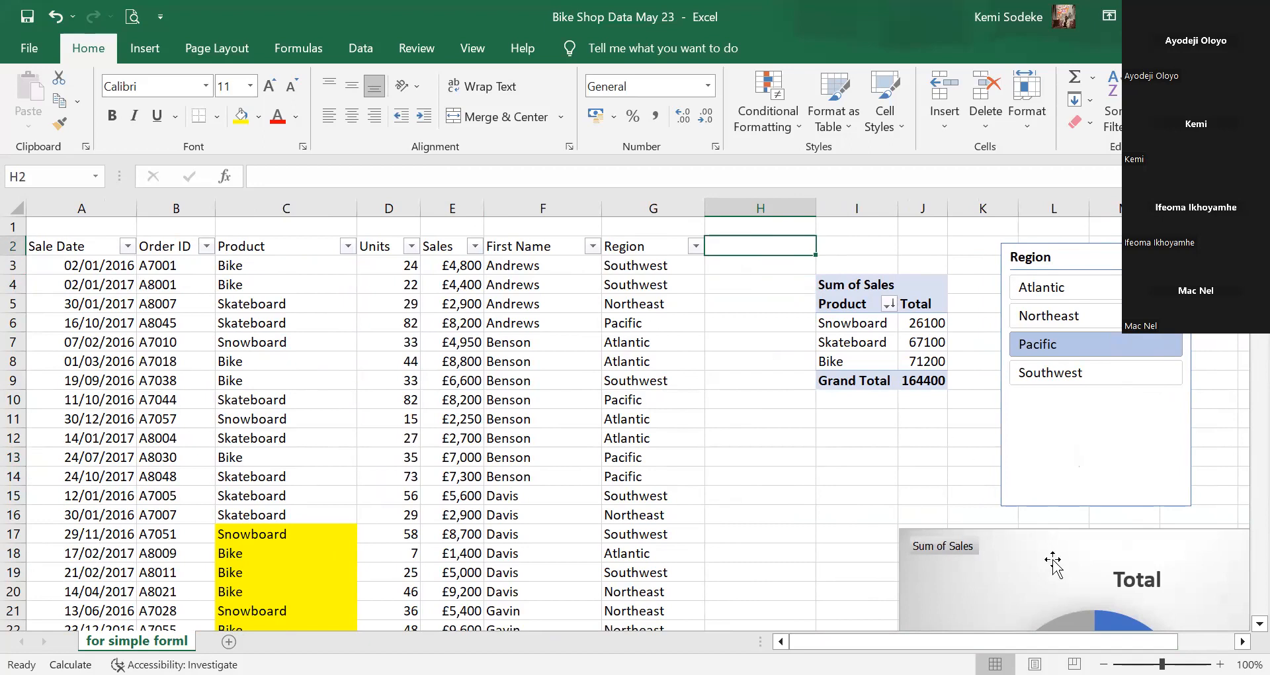
{"action": "left_click", "coordinate": [761, 399]}
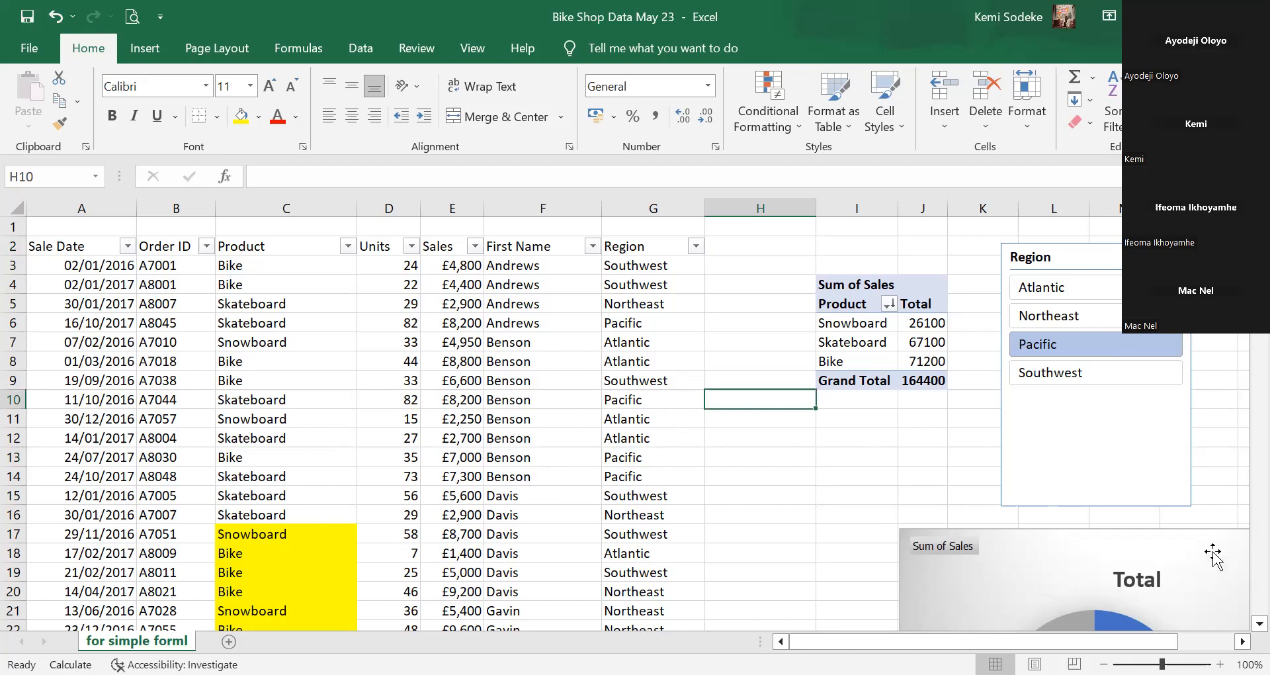
{"action": "left_click", "coordinate": [892, 481]}
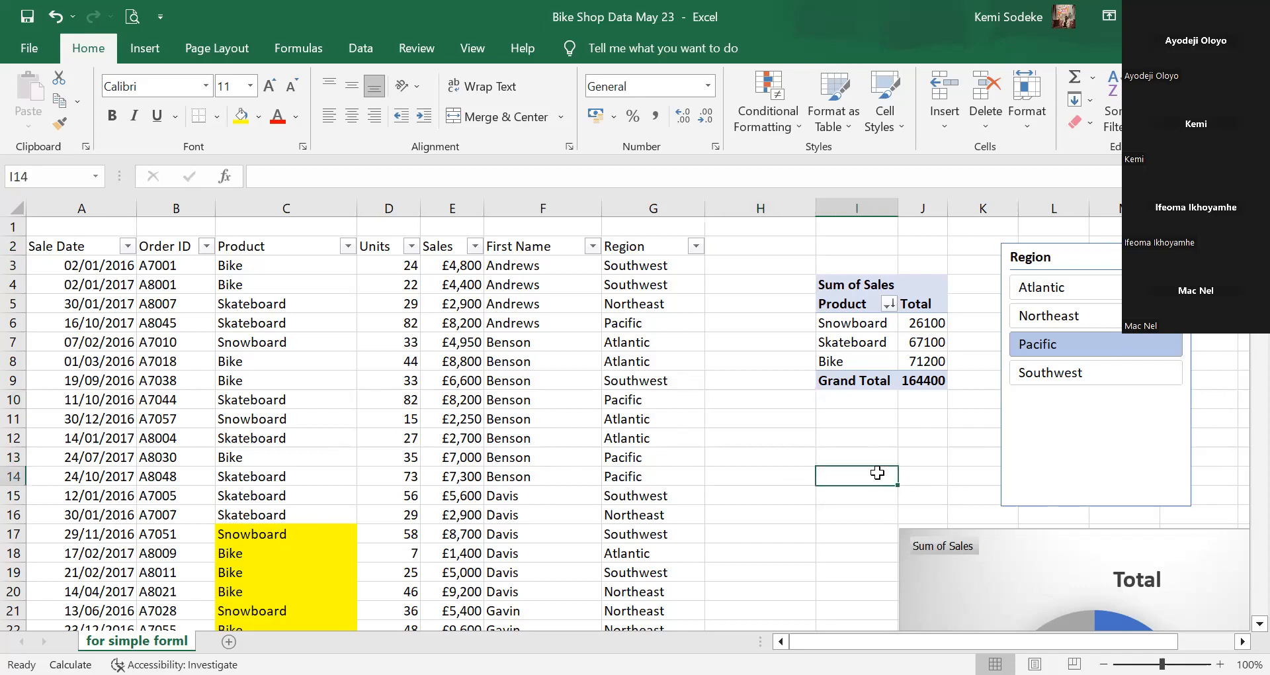
{"action": "left_click", "coordinate": [788, 536]}
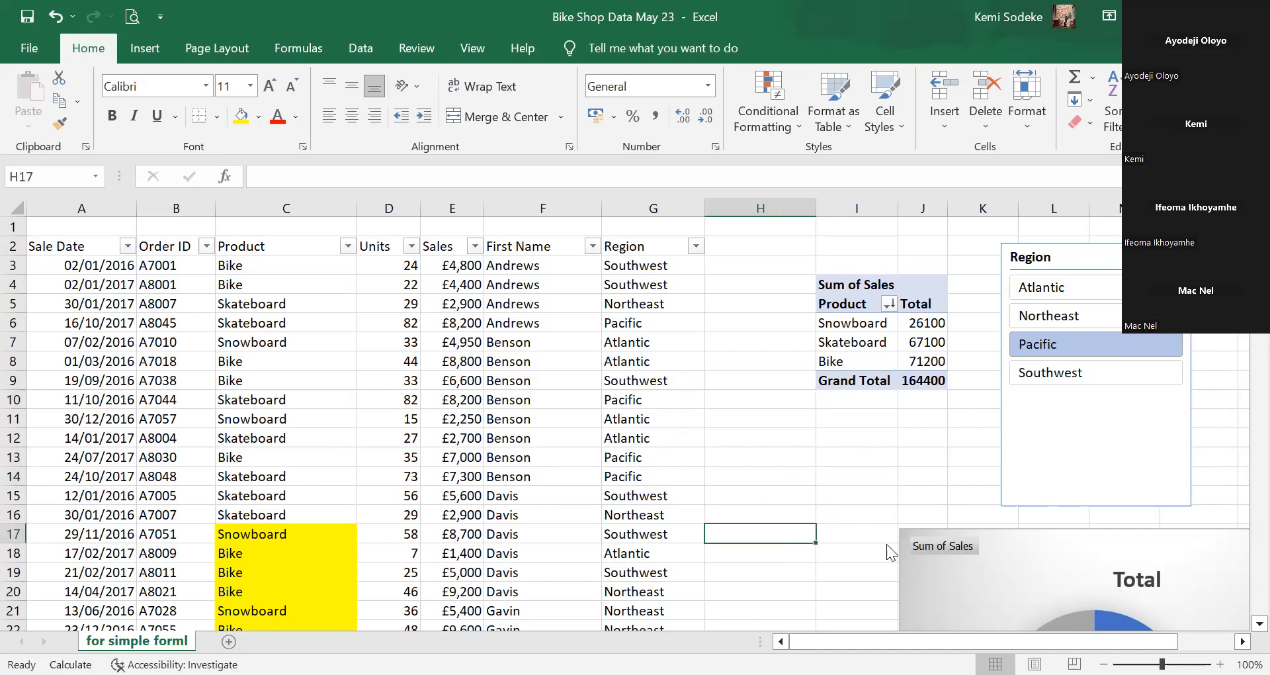
{"action": "left_click", "coordinate": [771, 455]}
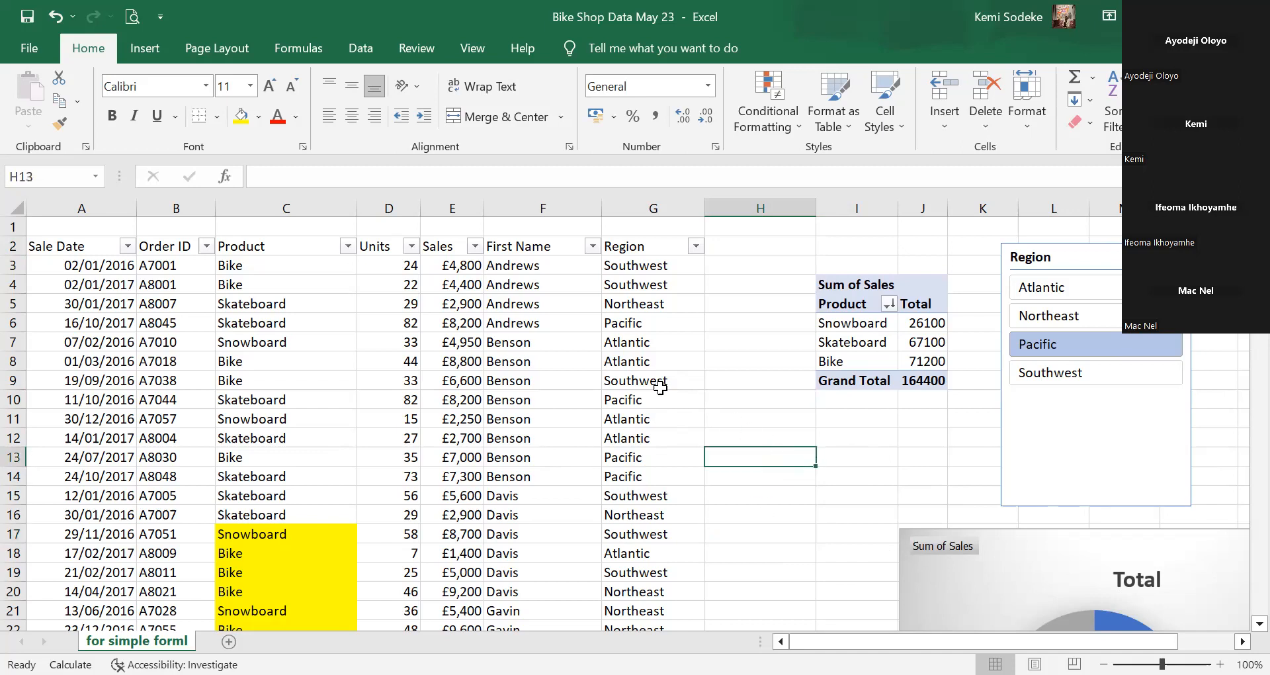
{"action": "left_click", "coordinate": [407, 374]}
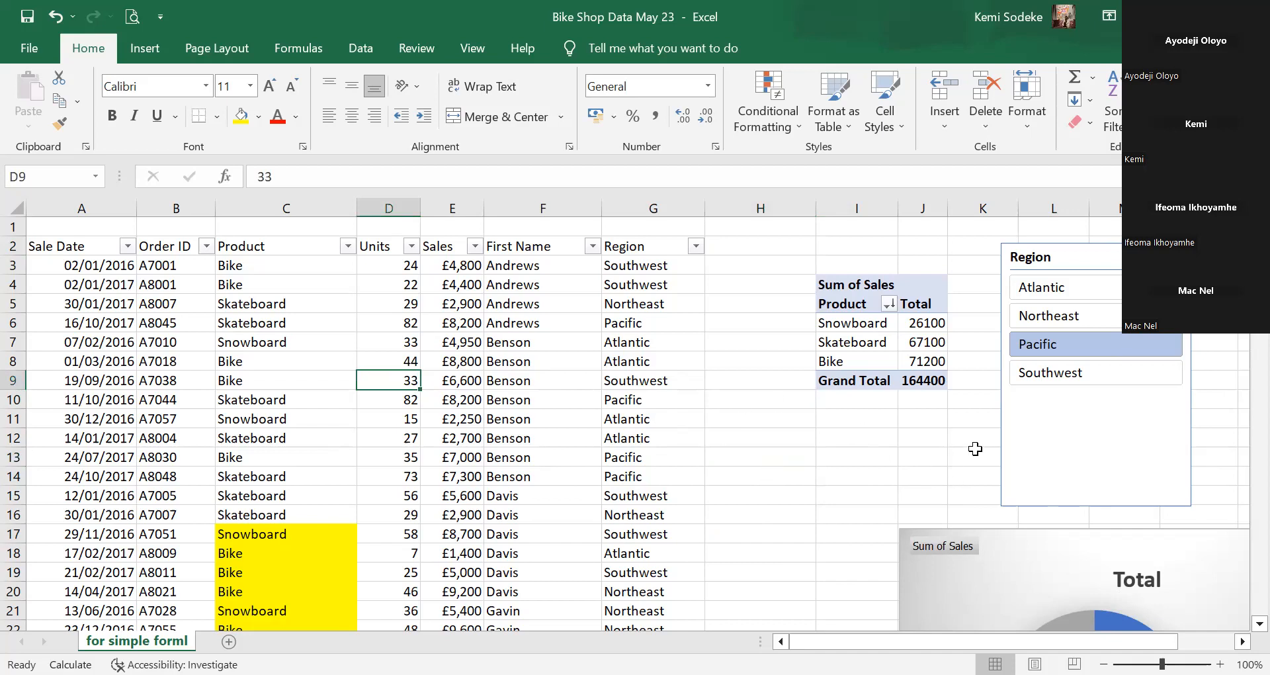
{"action": "left_click", "coordinate": [844, 488]}
{"action": "scroll", "coordinate": [506, 422], "scroll_direction": "down", "scroll_amount": 1}
{"action": "scroll", "coordinate": [506, 423], "scroll_direction": "up", "scroll_amount": 1}
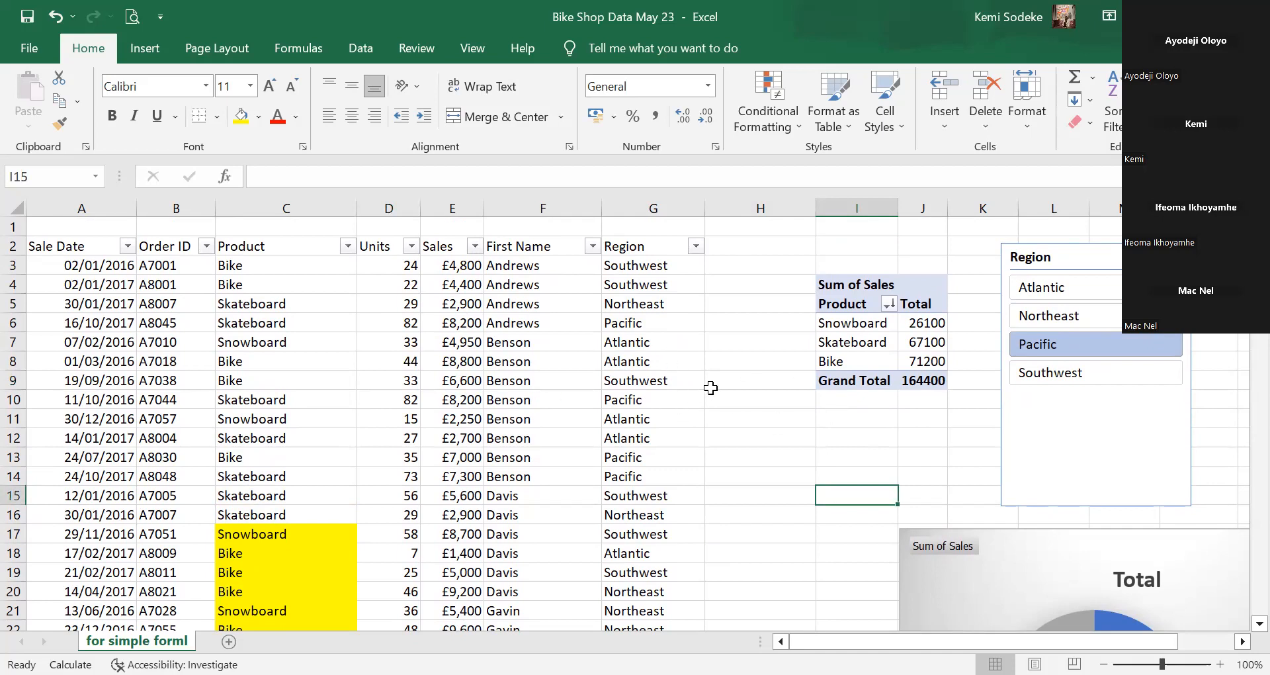
{"action": "left_click", "coordinate": [284, 289]}
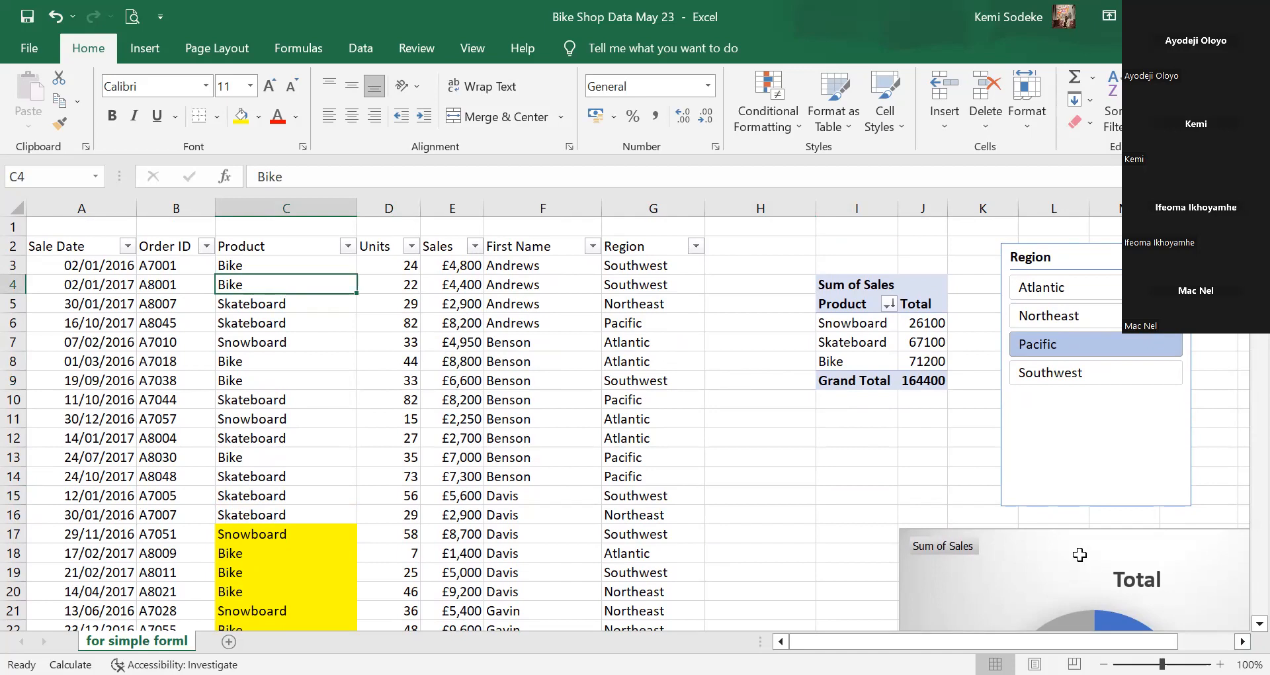
Insert two empty columns at H:I between the sales table and the pivot table.
{"action": "left_click_drag", "start_coordinate": [761, 208], "coordinate": [880, 205]}
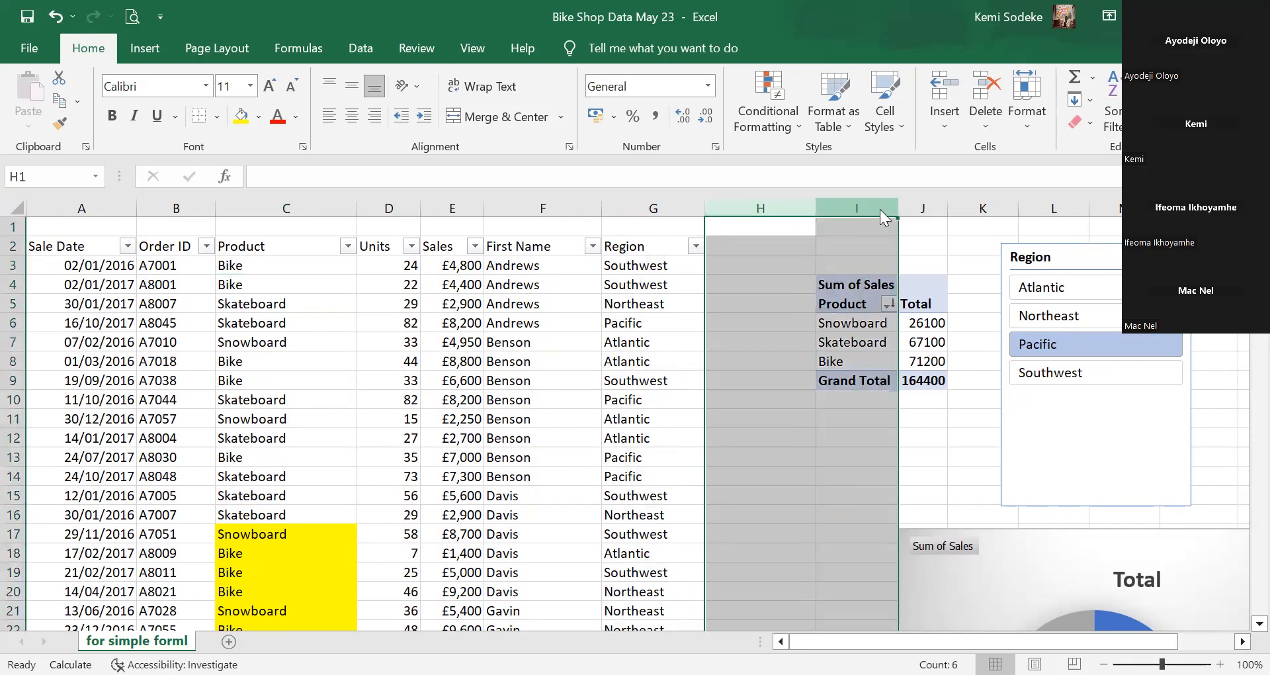
{"action": "right_click", "coordinate": [879, 209]}
{"action": "left_click", "coordinate": [927, 379]}
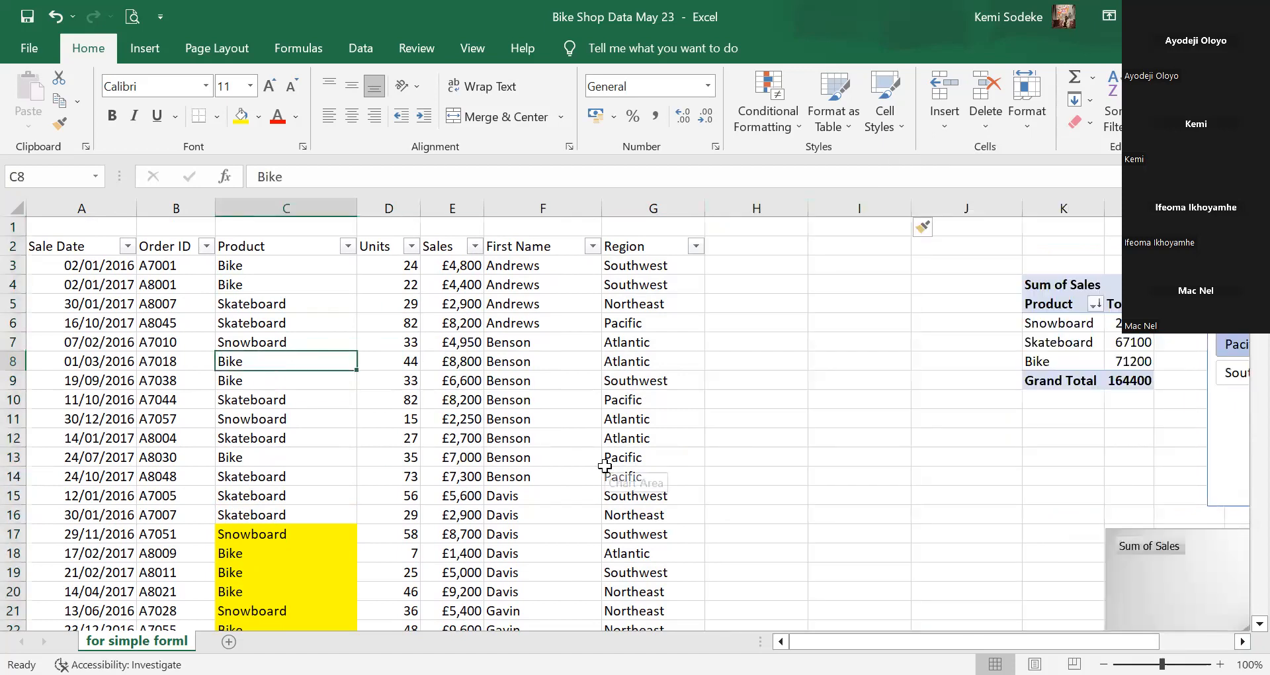
{"action": "left_click", "coordinate": [284, 284]}
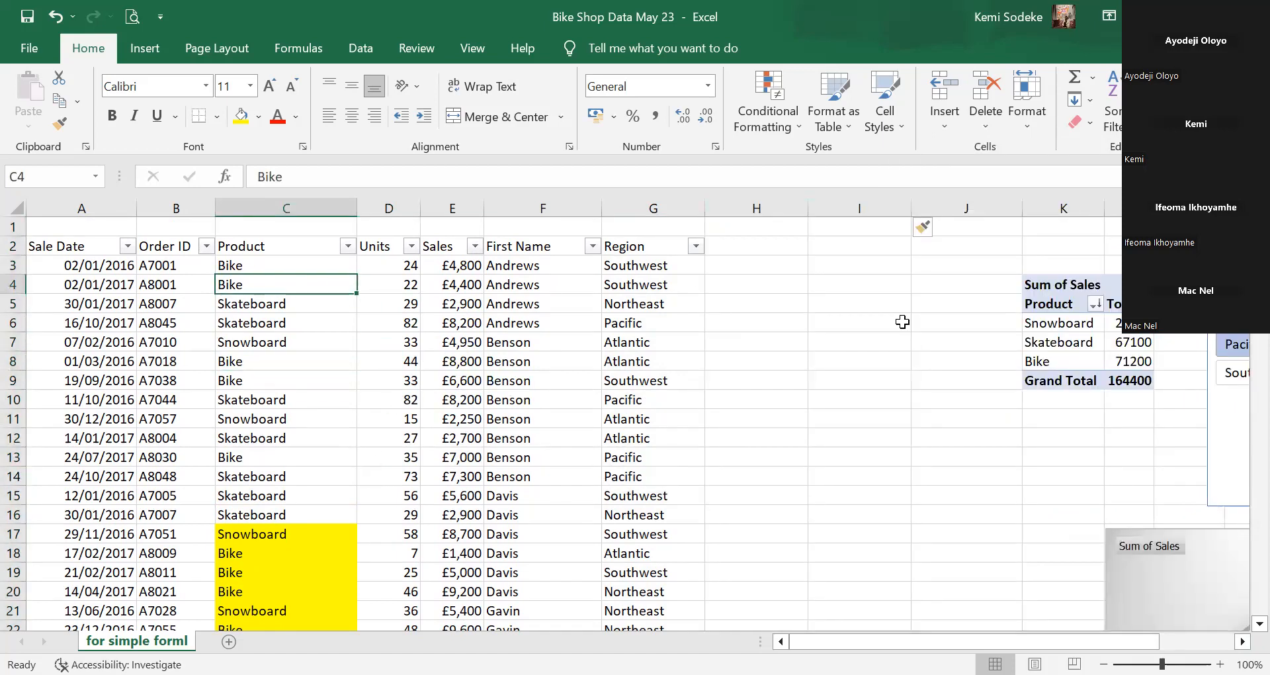
Browse the AutoSum, Clear and Sort & Filter lists, ending with the Data tools showing.
{"action": "left_click", "coordinate": [145, 49]}
{"action": "left_click", "coordinate": [90, 50]}
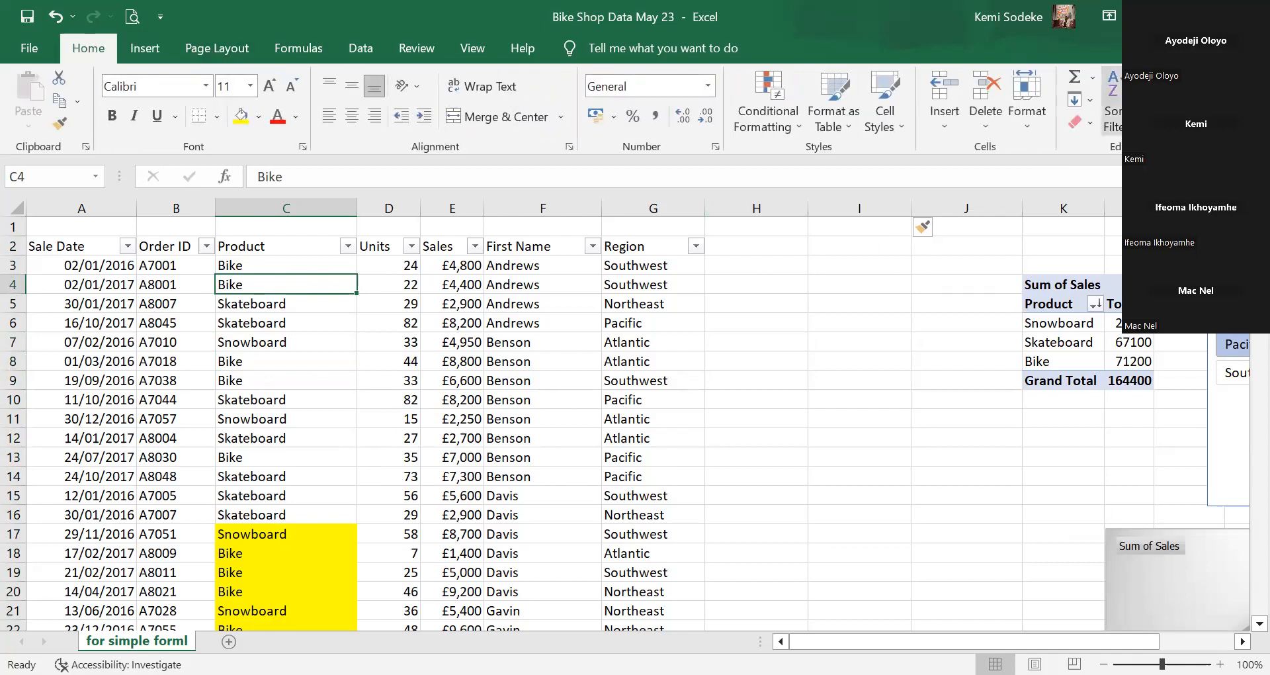
{"action": "left_click", "coordinate": [1092, 77]}
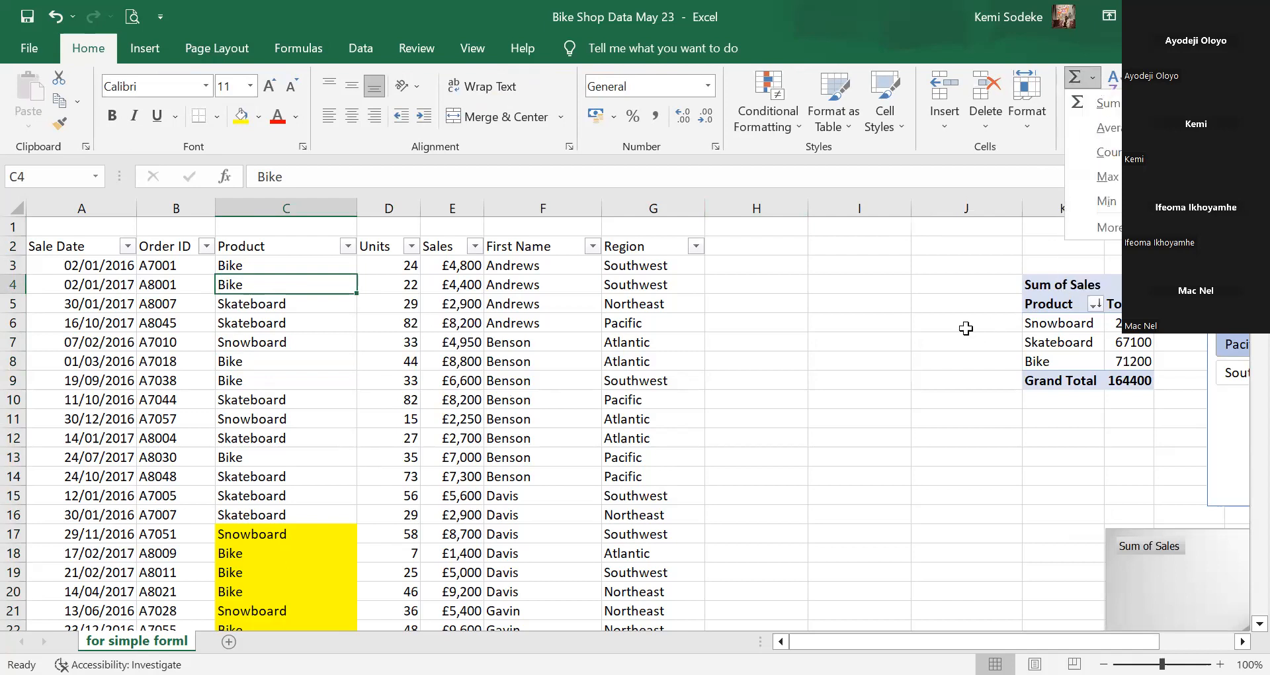
{"action": "left_click", "coordinate": [965, 328]}
{"action": "left_click", "coordinate": [1089, 123]}
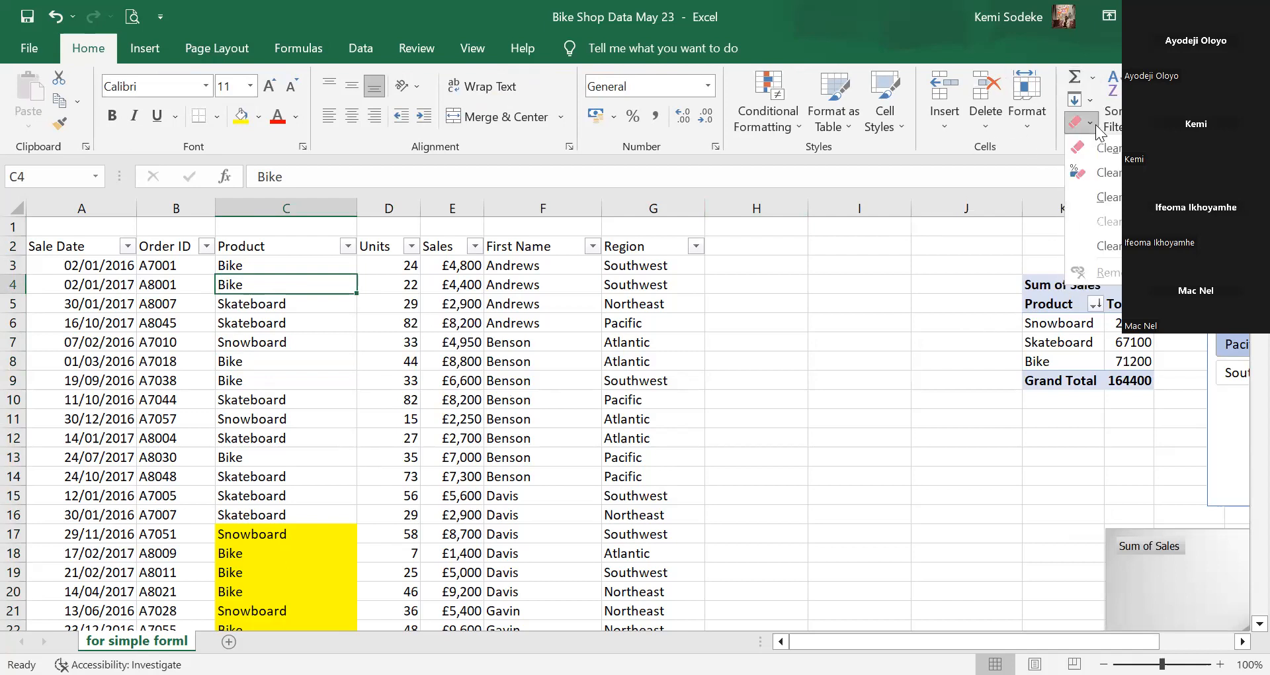
{"action": "left_click", "coordinate": [1116, 112]}
{"action": "left_click", "coordinate": [1116, 113]}
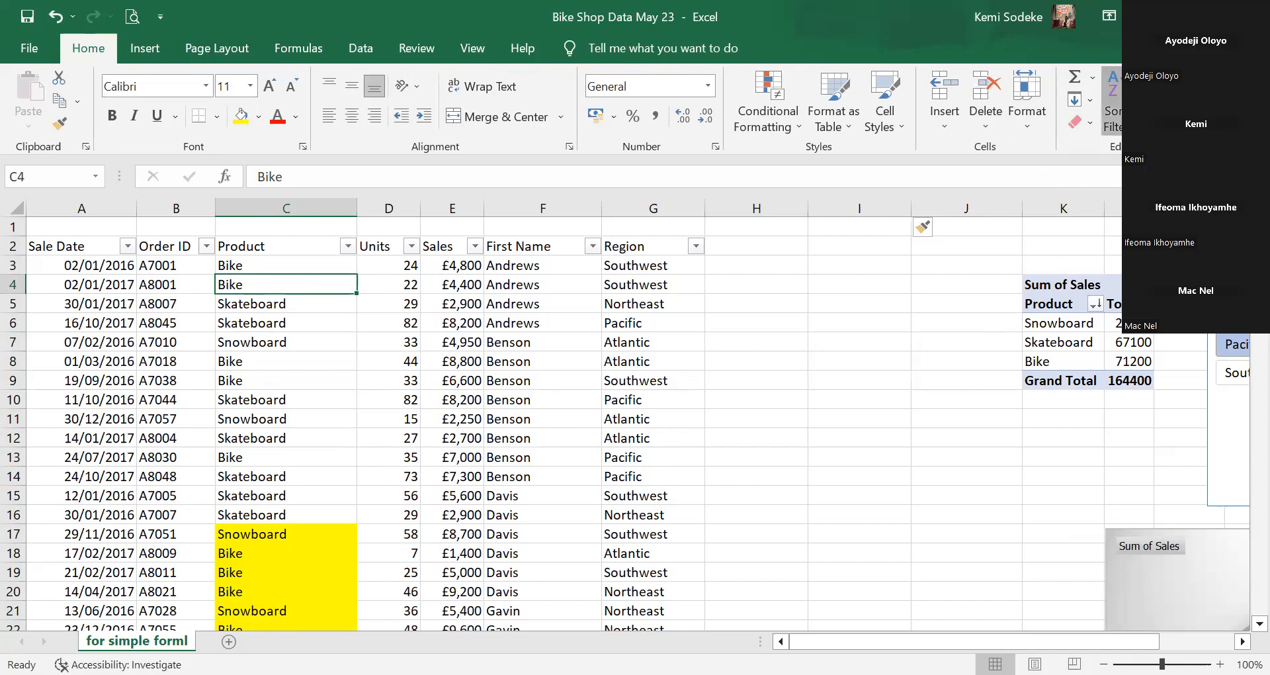
{"action": "left_click", "coordinate": [942, 343]}
{"action": "left_click", "coordinate": [357, 48]}
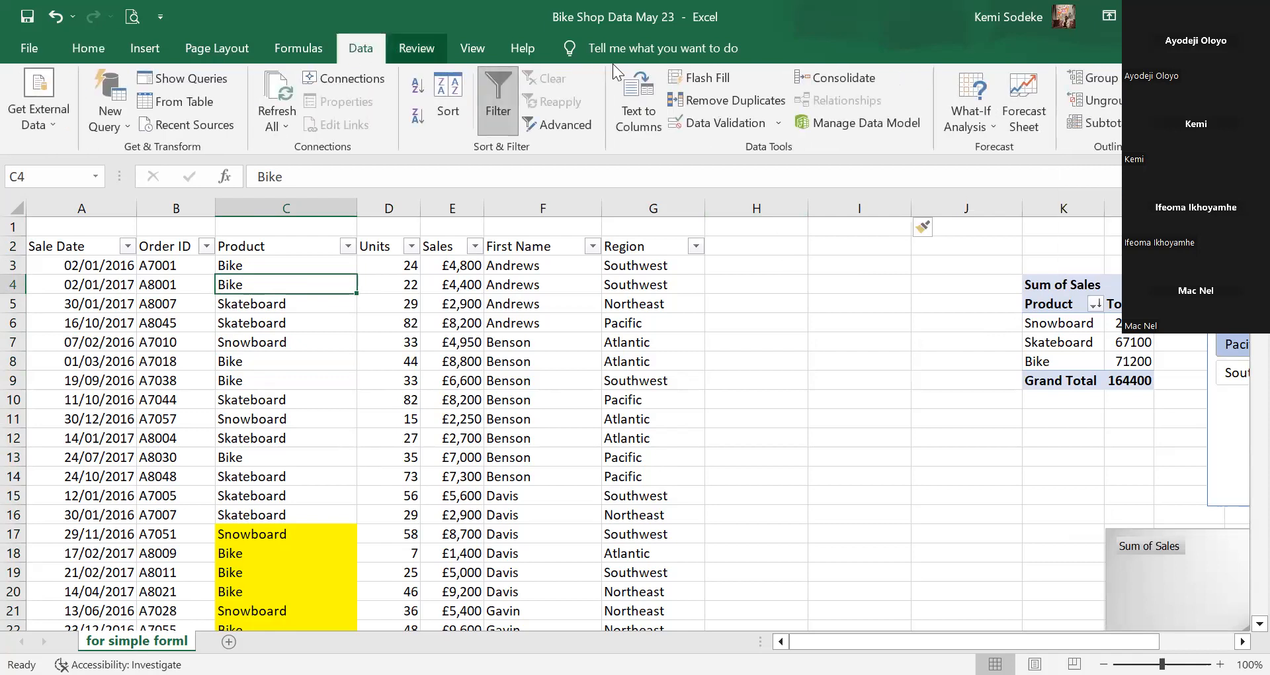
{"action": "left_click", "coordinate": [279, 364]}
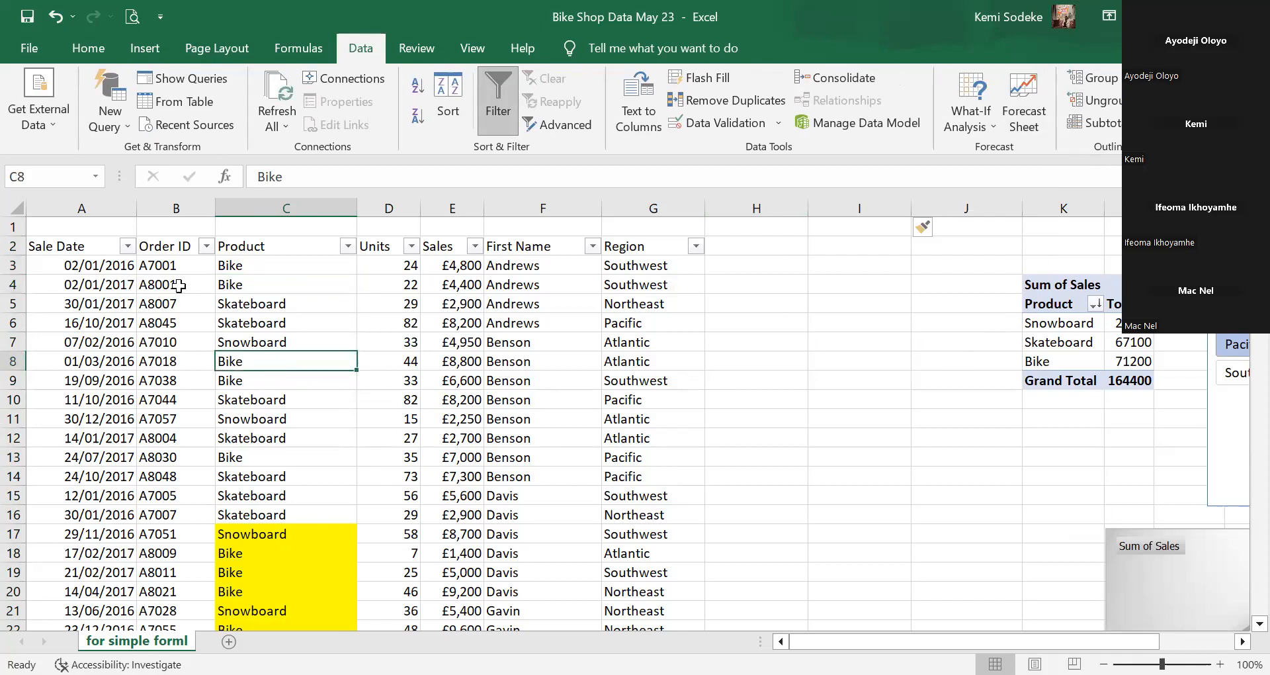
{"action": "left_click", "coordinate": [60, 248]}
{"action": "left_click_drag", "start_coordinate": [489, 301], "coordinate": [651, 412]}
{"action": "key", "text": "ctrl+shift+Down"}
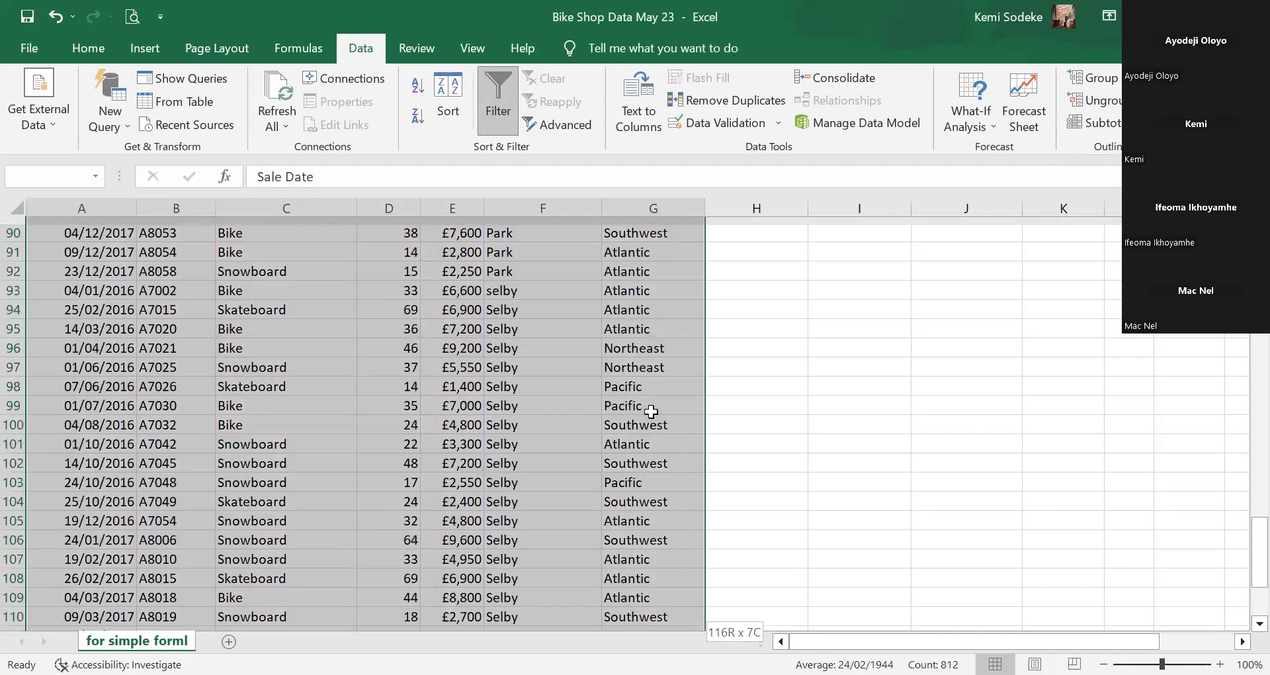
{"action": "left_click_drag", "start_coordinate": [1245, 561], "coordinate": [1243, 438]}
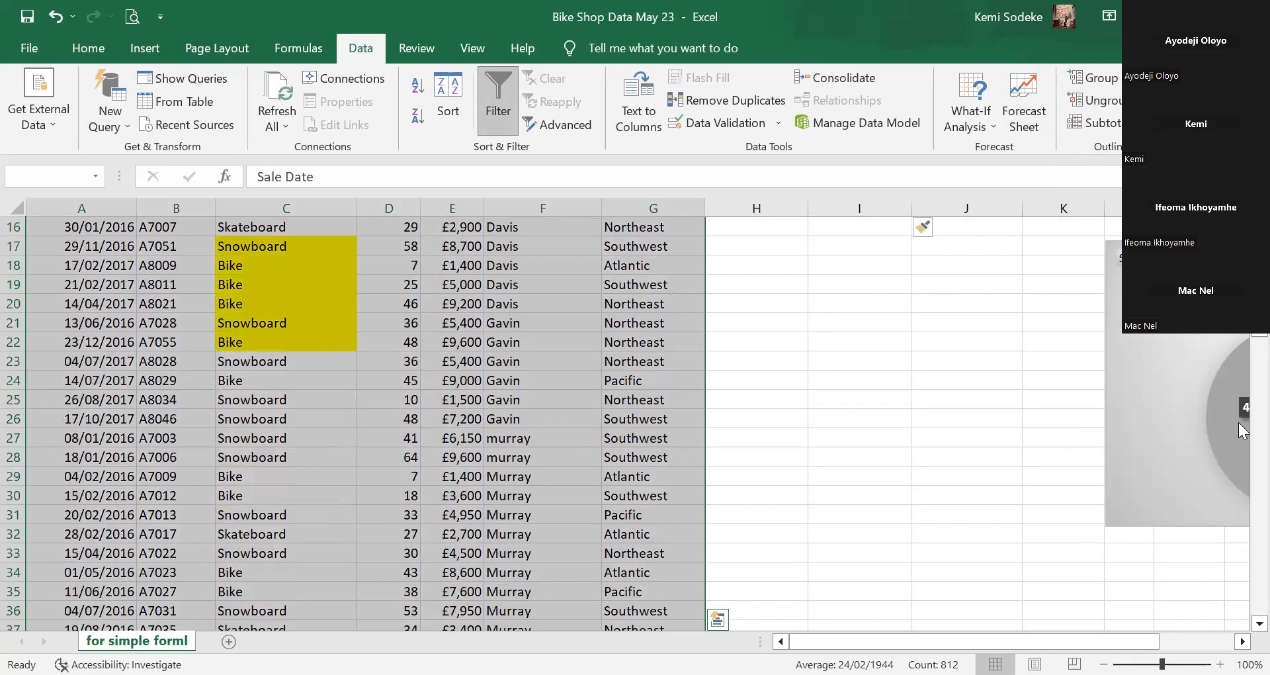
{"action": "left_click_drag", "start_coordinate": [1257, 304], "coordinate": [1257, 248]}
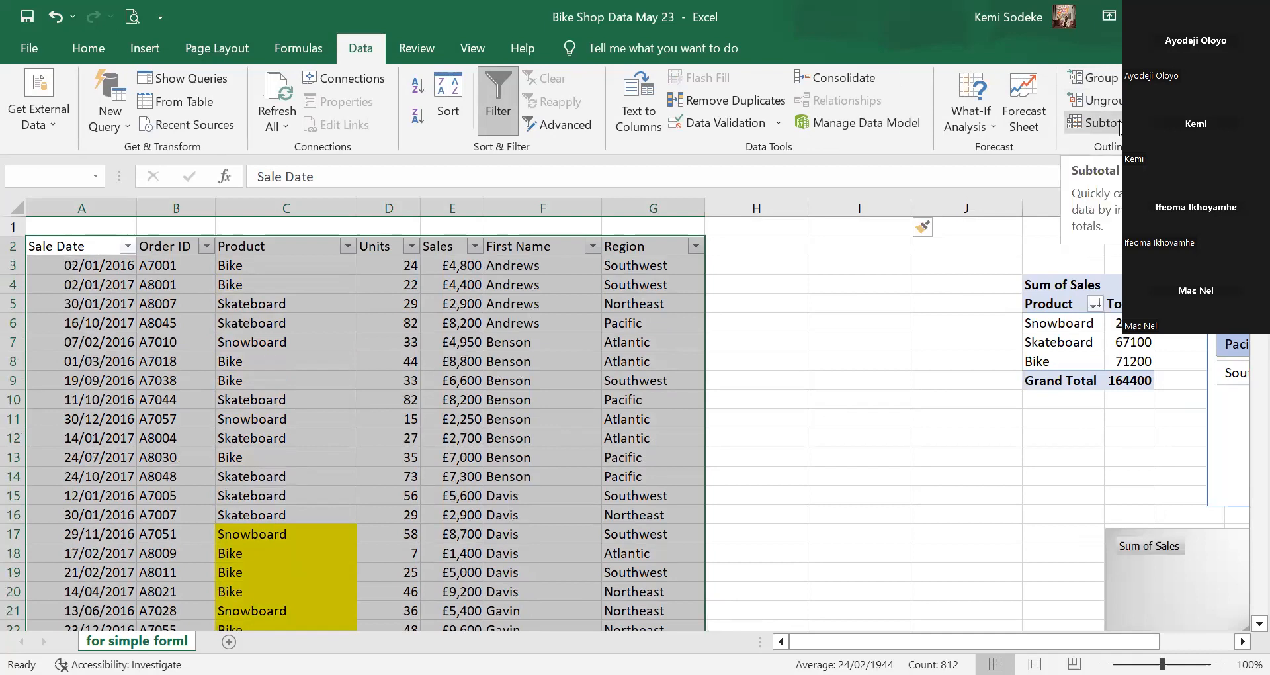
{"action": "left_click", "coordinate": [1095, 123]}
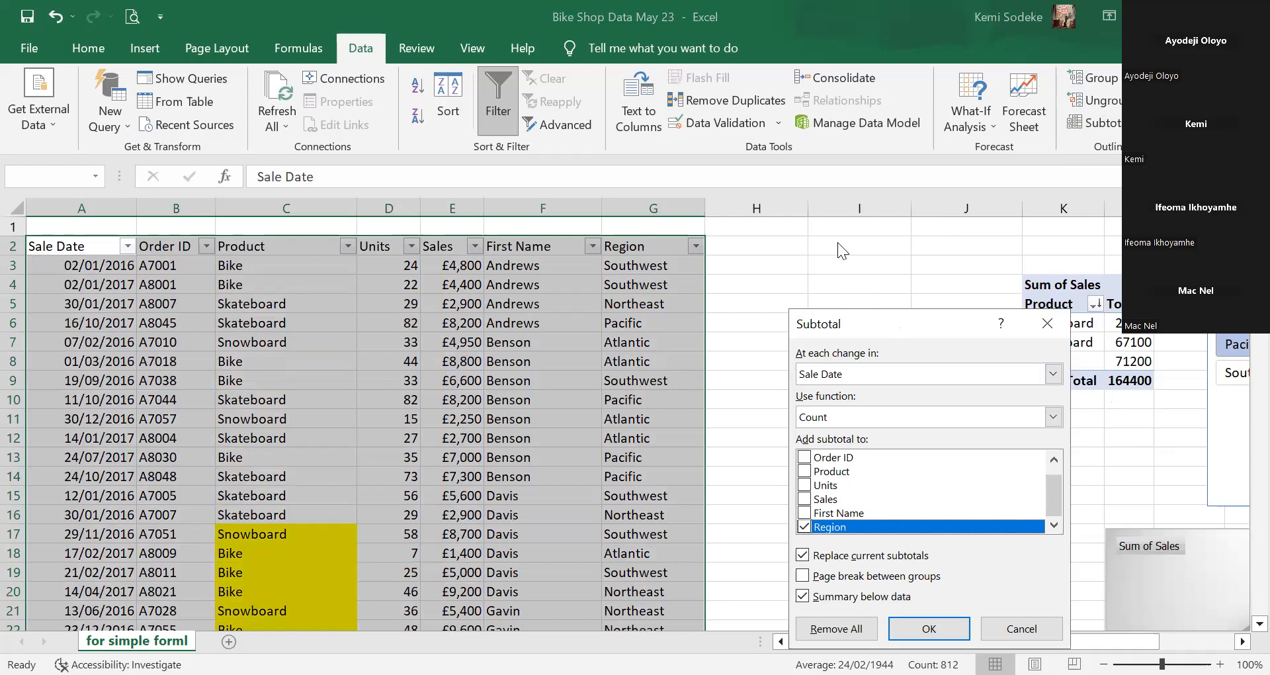
{"action": "left_click_drag", "start_coordinate": [893, 324], "coordinate": [837, 244]}
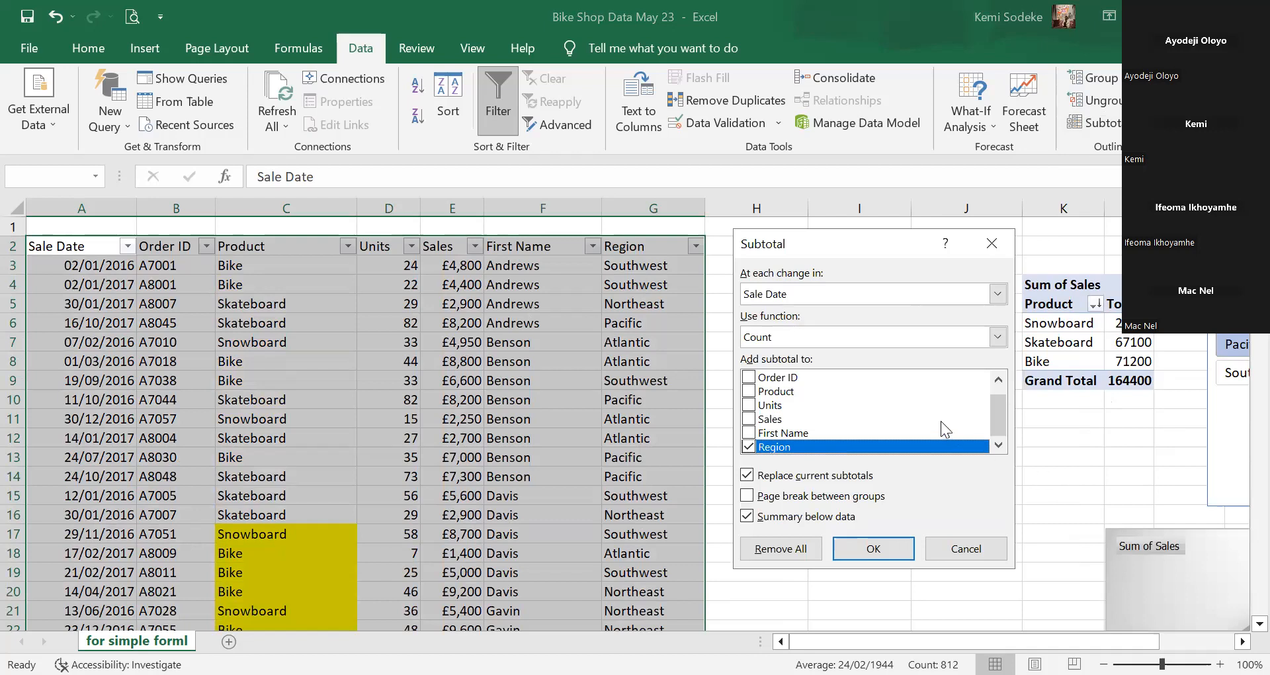
{"action": "left_click", "coordinate": [971, 557]}
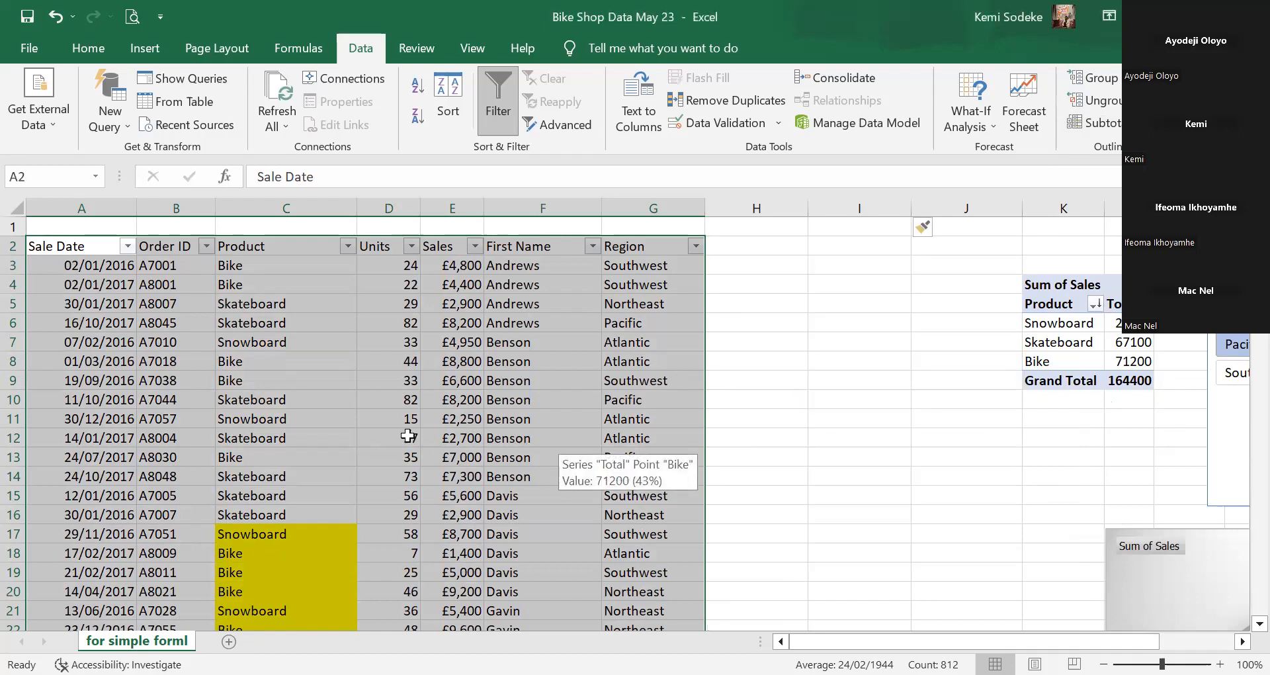
Sort the table by Product A to Z and confirm the Bike rows now start at C3.
{"action": "left_click", "coordinate": [409, 433]}
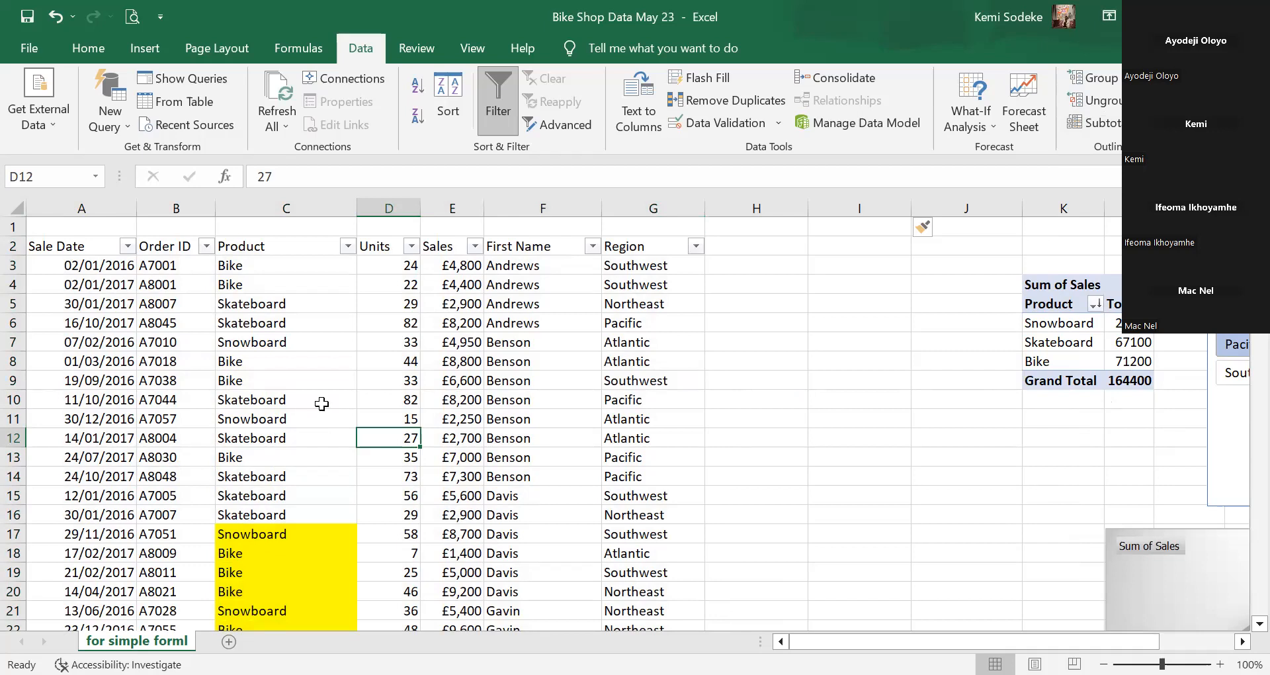
{"action": "left_click", "coordinate": [345, 246]}
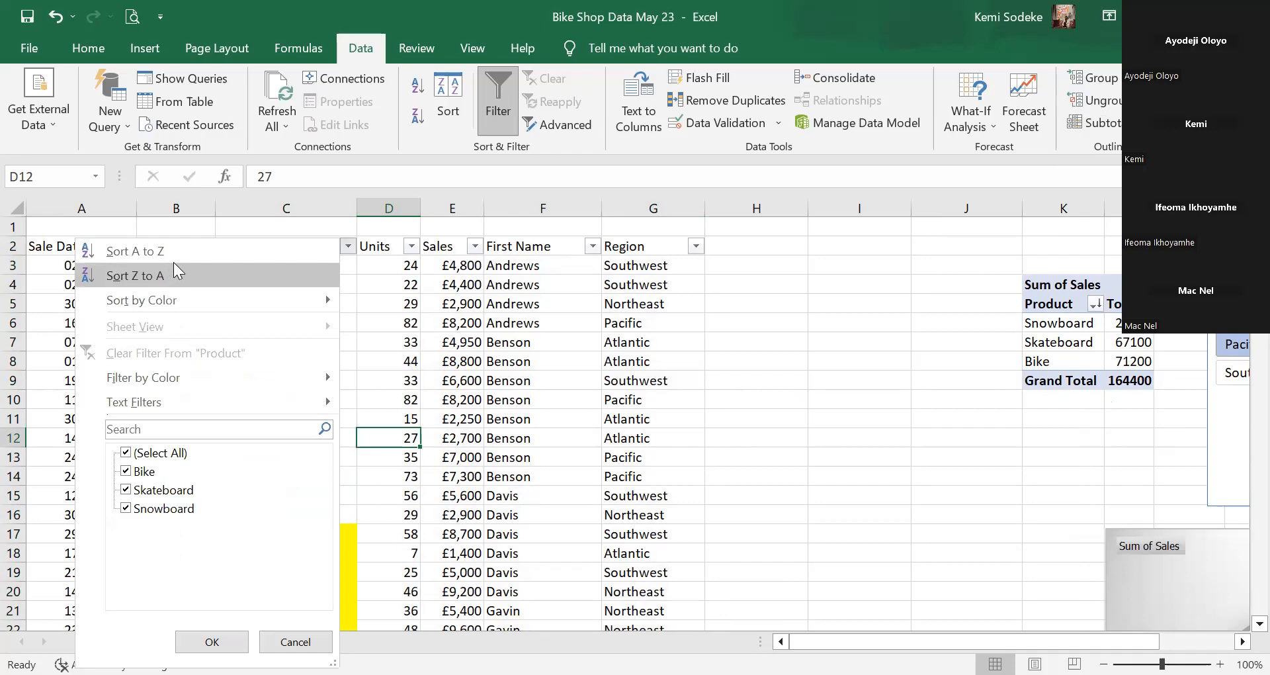
{"action": "left_click", "coordinate": [182, 251]}
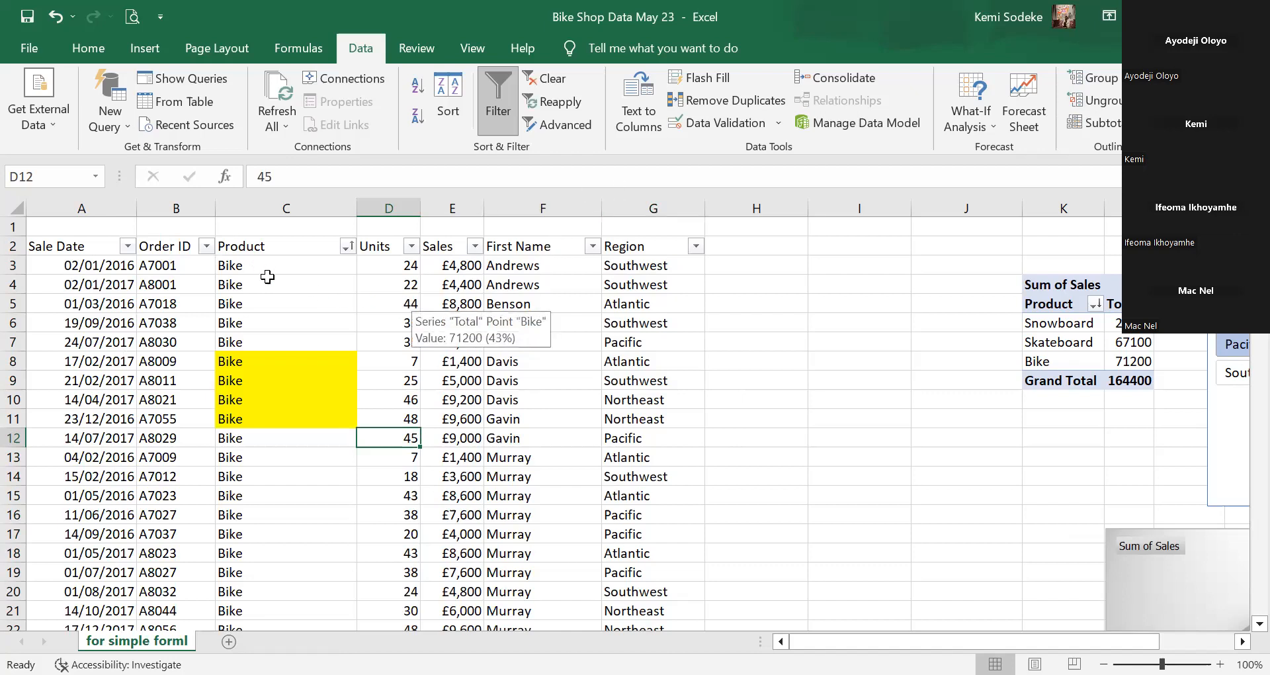
{"action": "scroll", "coordinate": [272, 346], "scroll_direction": "down", "scroll_amount": 14}
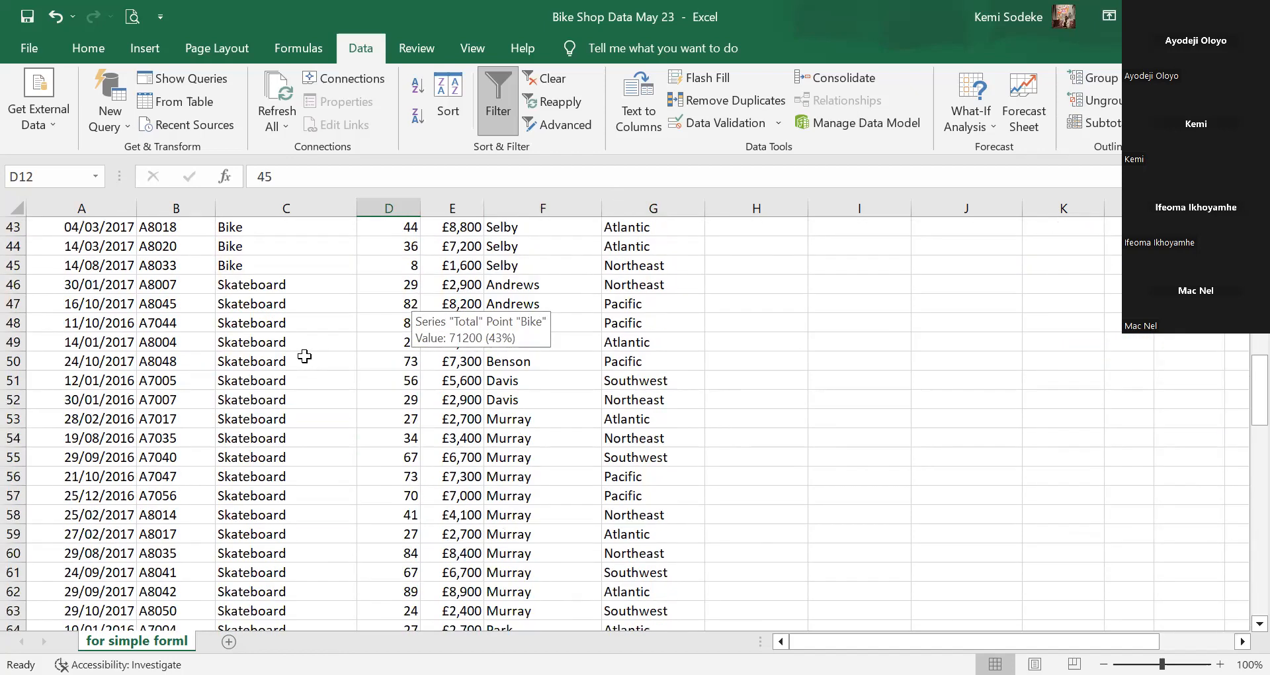
{"action": "scroll", "coordinate": [305, 357], "scroll_direction": "down", "scroll_amount": 10}
{"action": "scroll", "coordinate": [302, 377], "scroll_direction": "up", "scroll_amount": 12}
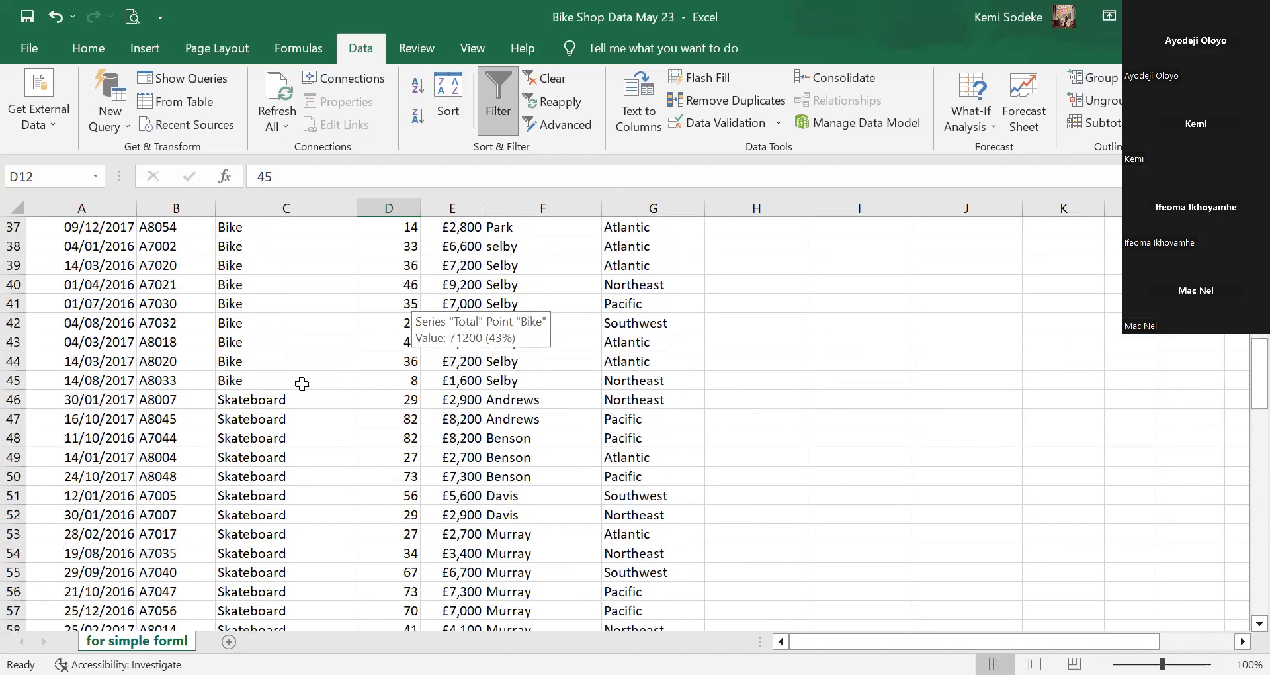
{"action": "scroll", "coordinate": [302, 384], "scroll_direction": "up", "scroll_amount": 12}
{"action": "left_click", "coordinate": [300, 268]}
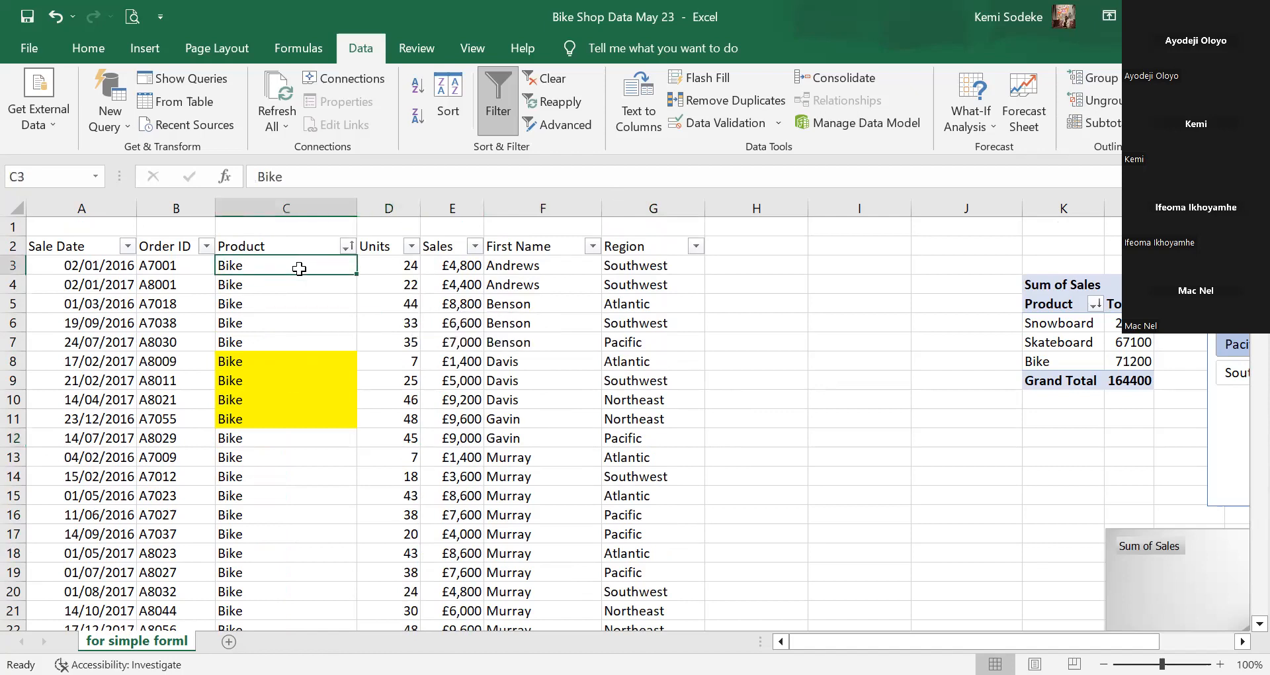
In the Subtotal dialog, group at each change in Product using Sum, ticking Sales and unticking Region.
{"action": "left_click", "coordinate": [1108, 121]}
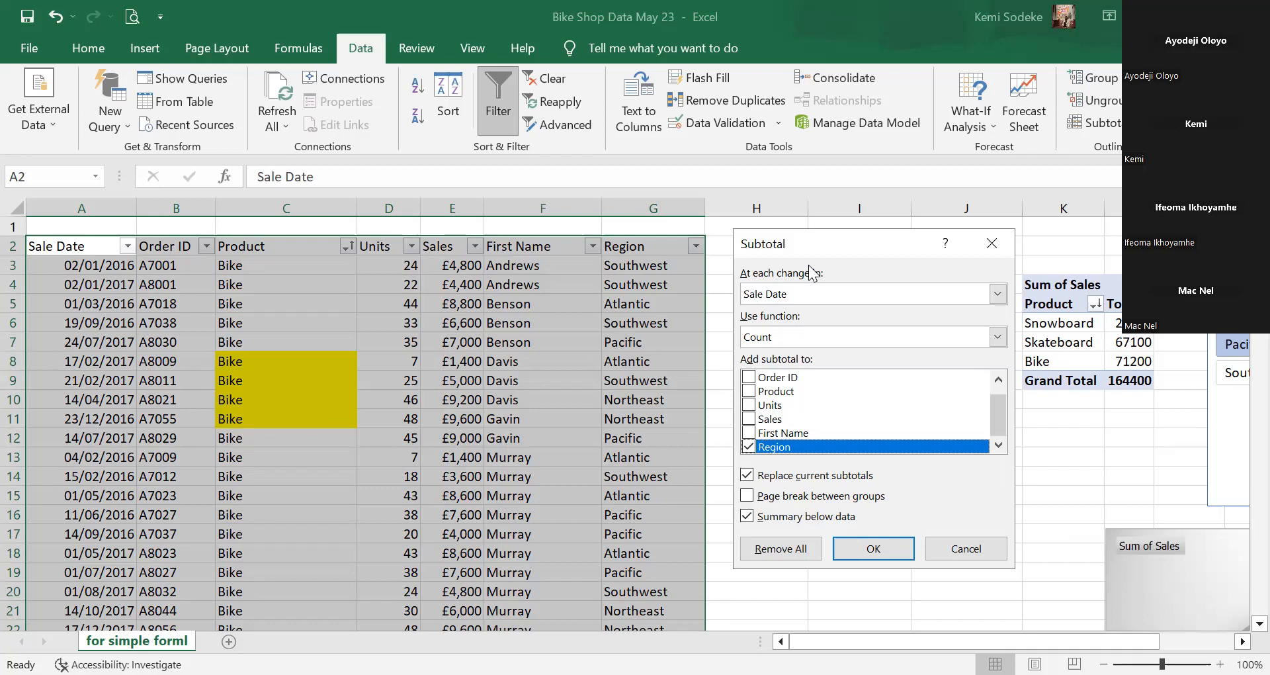
{"action": "left_click", "coordinate": [782, 297]}
{"action": "left_click", "coordinate": [768, 341]}
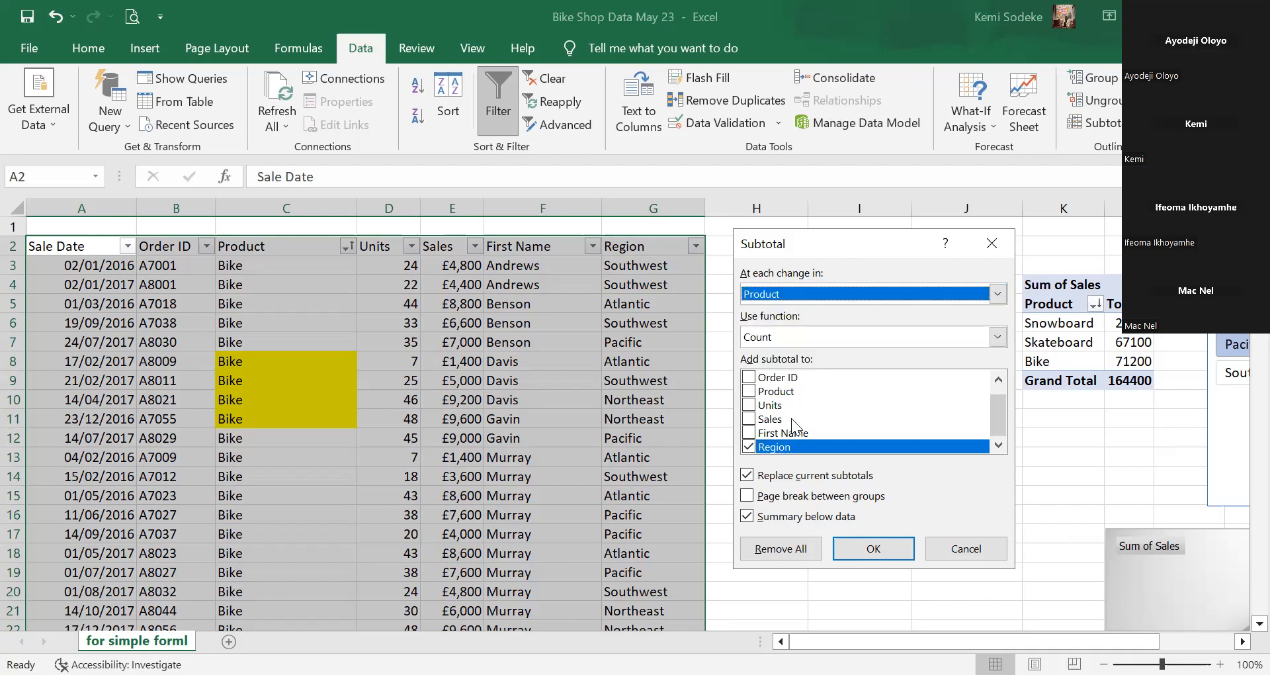
{"action": "left_click", "coordinate": [791, 336]}
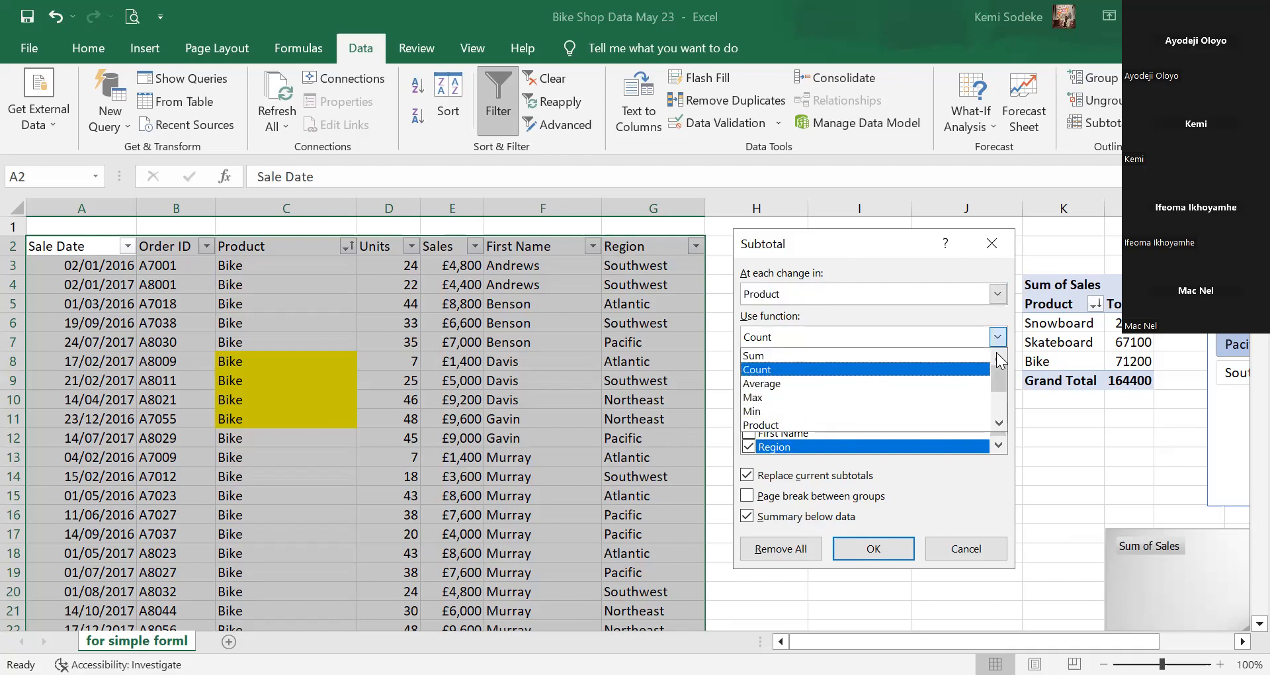
{"action": "left_click", "coordinate": [779, 355]}
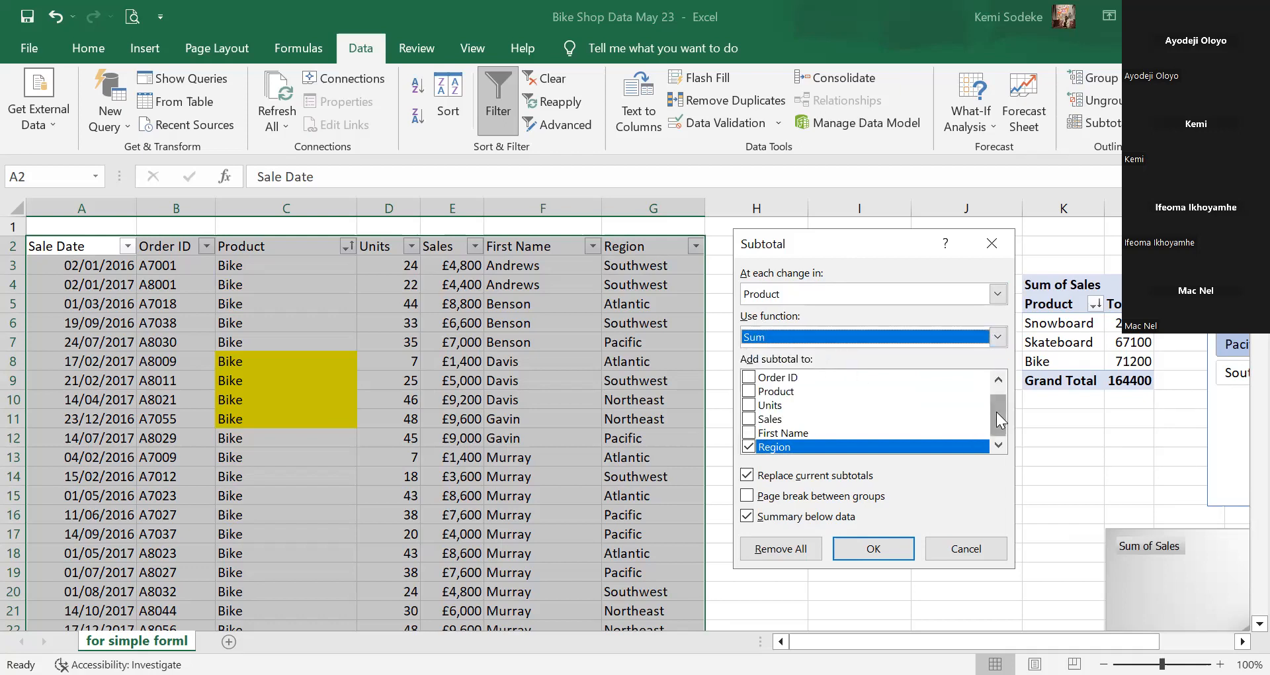
{"action": "mouse_move", "coordinate": [996, 412]}
{"action": "left_mouse_down"}
{"action": "mouse_move", "coordinate": [994, 399]}
{"action": "mouse_move", "coordinate": [990, 418]}
{"action": "left_mouse_up"}
{"action": "left_click", "coordinate": [749, 419]}
{"action": "left_click", "coordinate": [752, 446]}
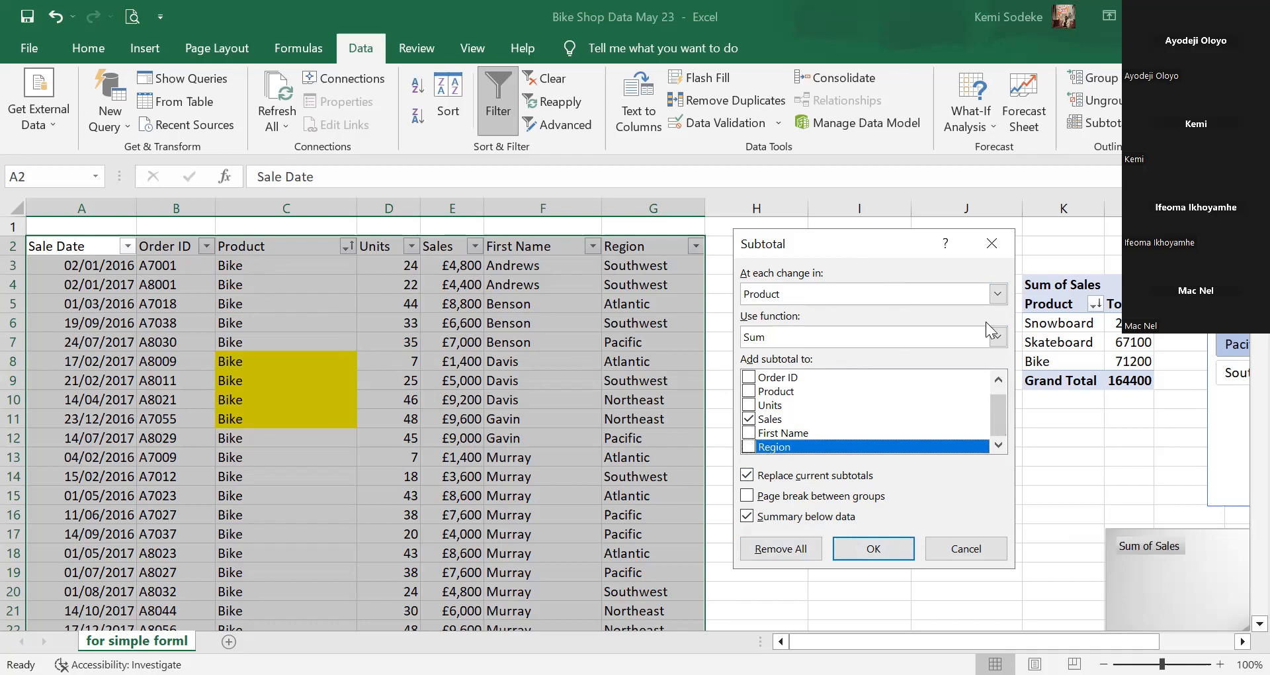
{"action": "left_click_drag", "start_coordinate": [845, 237], "coordinate": [894, 230]}
Apply the Sum of Sales subtotals and check the Bike Total formula in E46.
{"action": "left_click", "coordinate": [930, 540]}
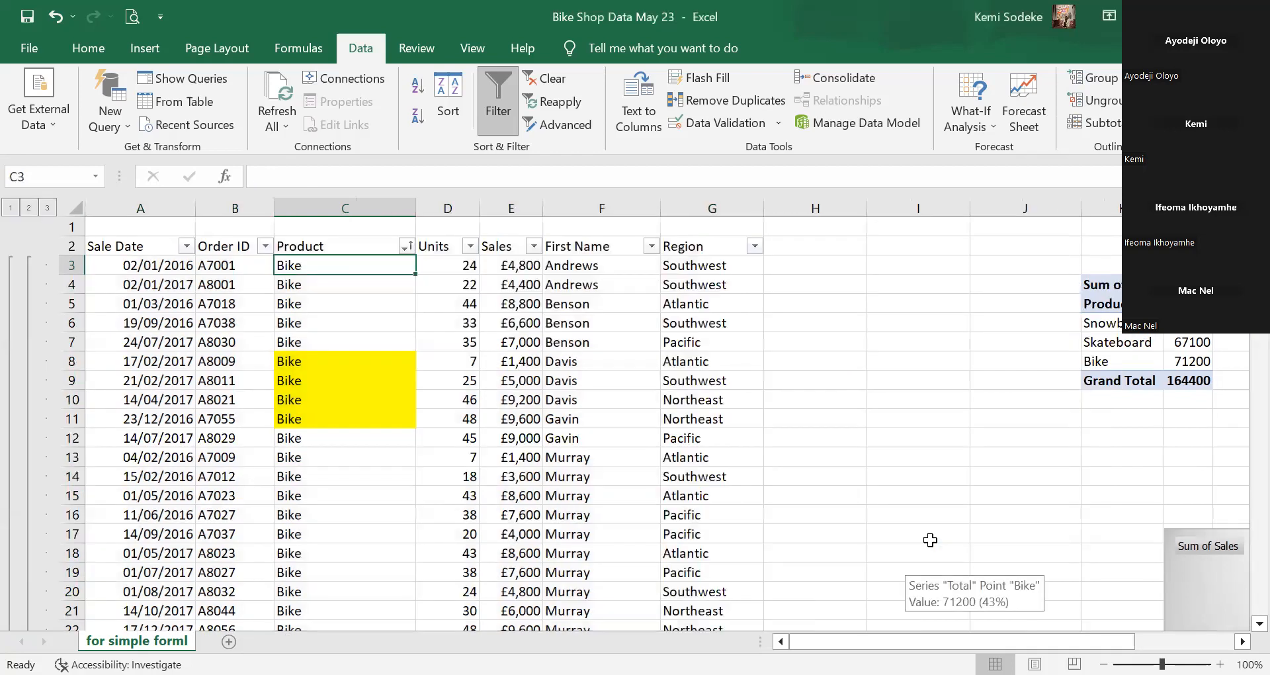
{"action": "scroll", "coordinate": [470, 410], "scroll_direction": "down", "scroll_amount": 3}
{"action": "scroll", "coordinate": [470, 410], "scroll_direction": "down", "scroll_amount": 10}
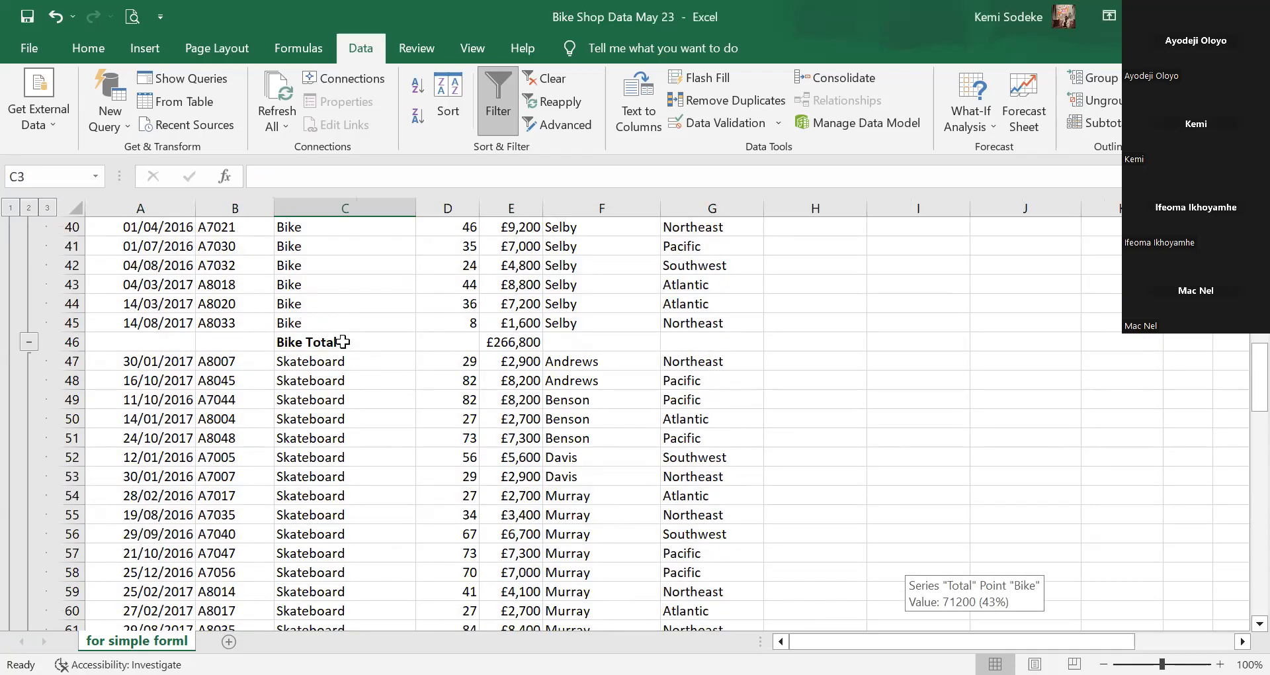
{"action": "left_click", "coordinate": [334, 320]}
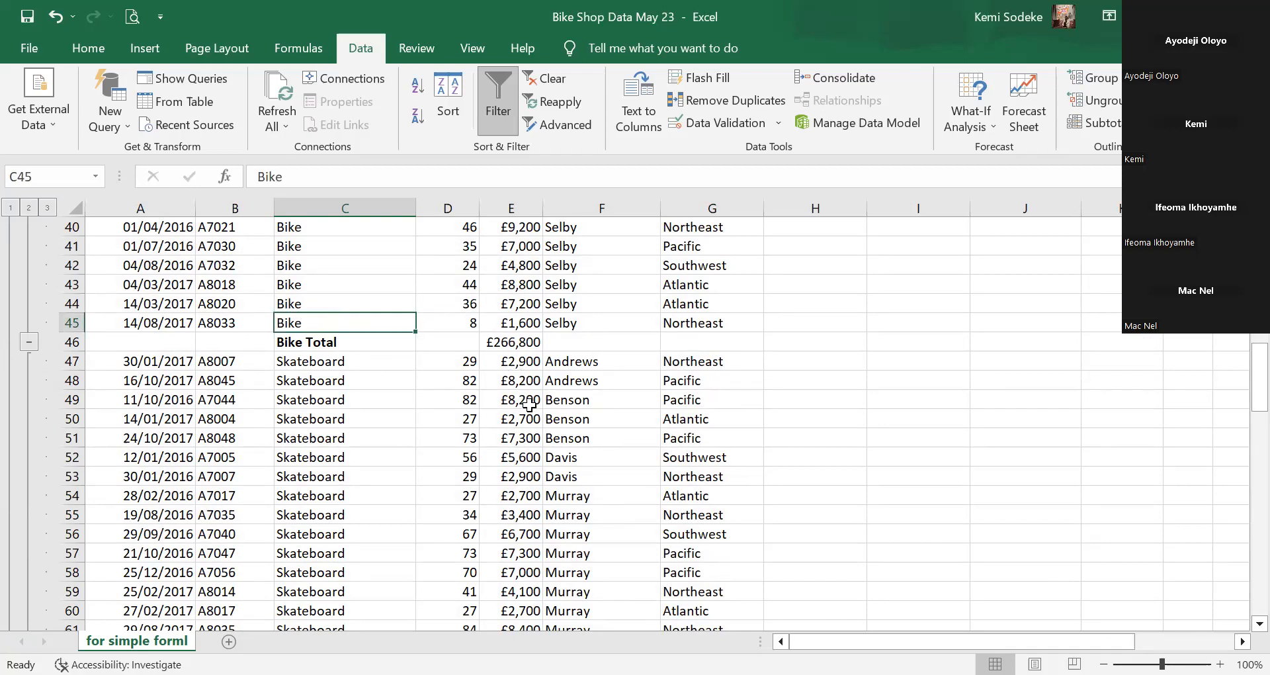
{"action": "left_click", "coordinate": [519, 341]}
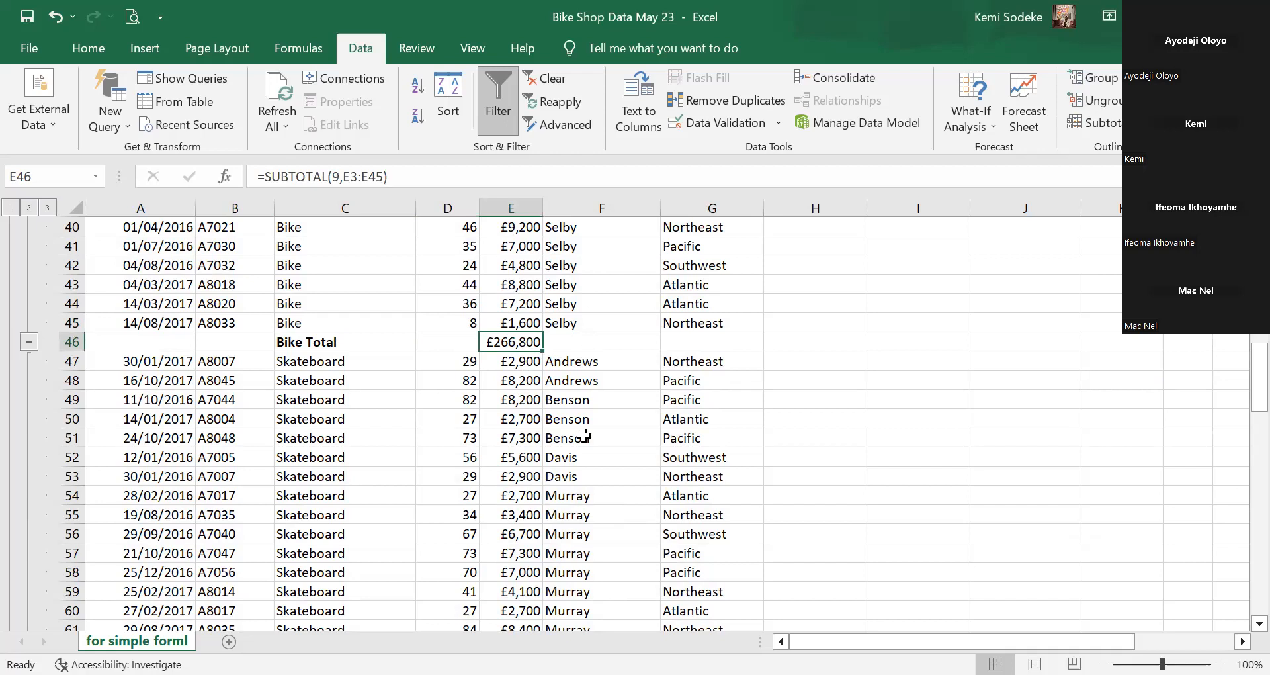
Check the Skateboard Total SUBTOTAL formula in E81 and scroll through the totals.
{"action": "scroll", "coordinate": [399, 402], "scroll_direction": "down", "scroll_amount": 9}
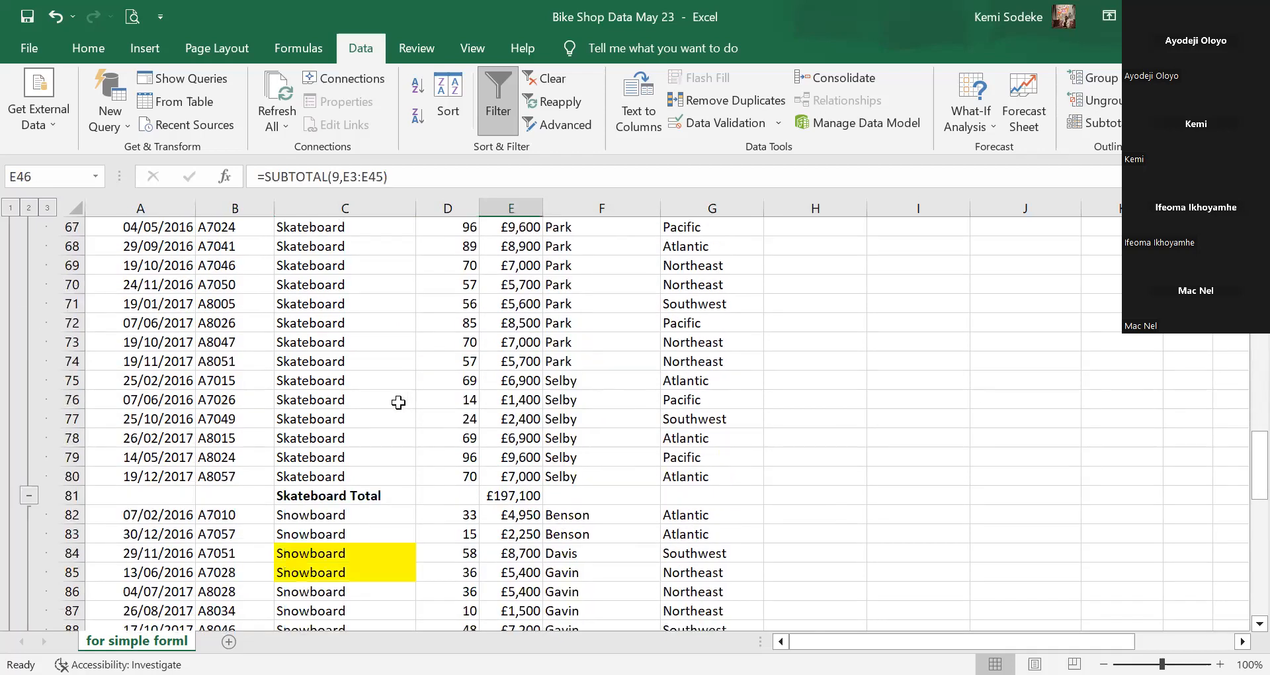
{"action": "left_click", "coordinate": [516, 495]}
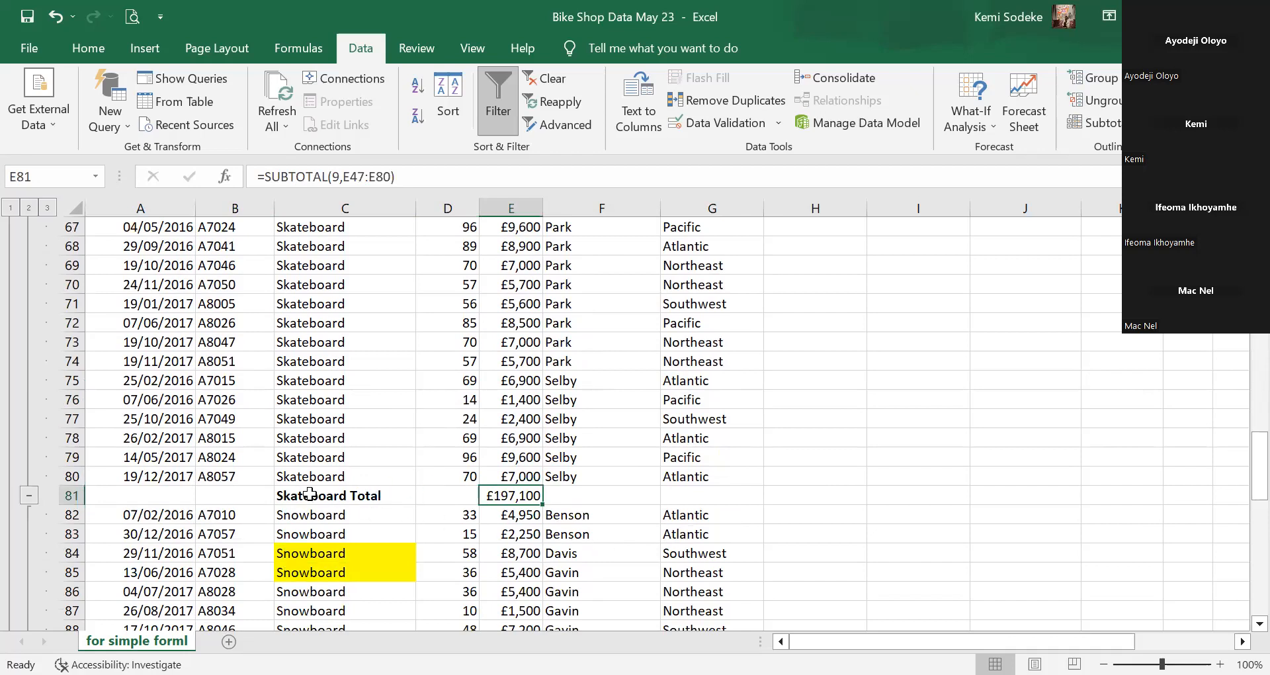
{"action": "scroll", "coordinate": [441, 415], "scroll_direction": "down", "scroll_amount": 10}
{"action": "scroll", "coordinate": [441, 415], "scroll_direction": "down", "scroll_amount": 5}
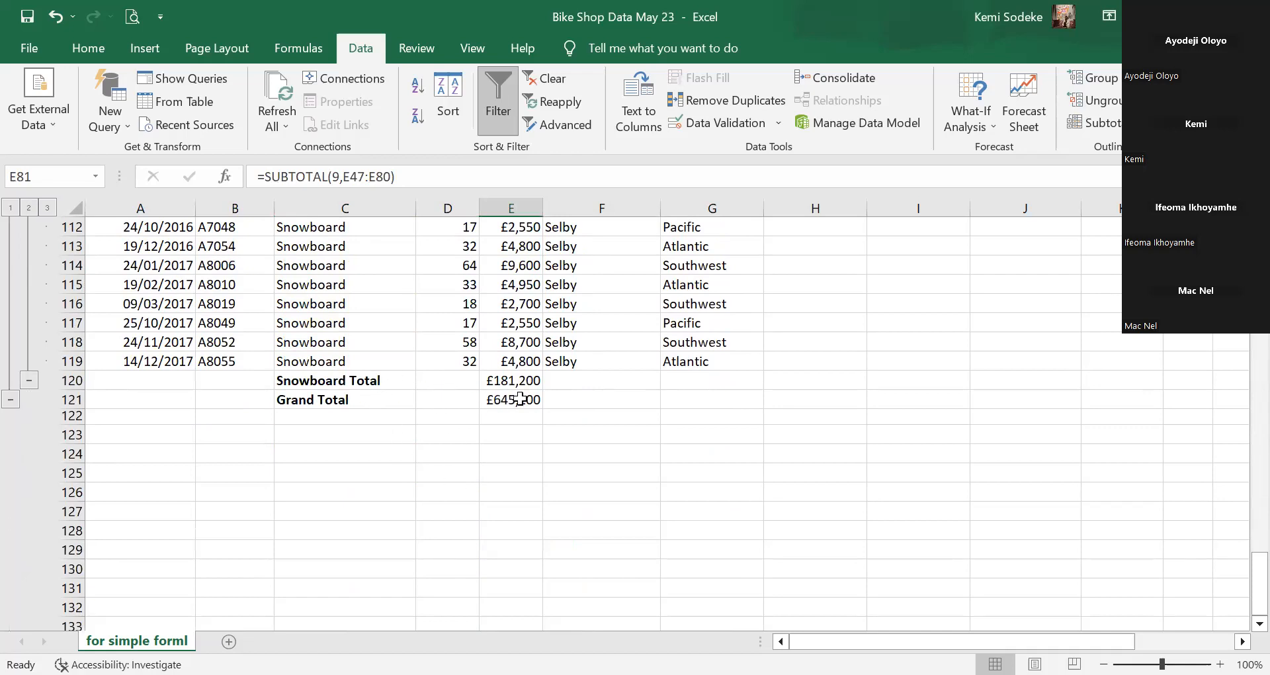
{"action": "scroll", "coordinate": [412, 422], "scroll_direction": "up", "scroll_amount": 20}
{"action": "scroll", "coordinate": [408, 422], "scroll_direction": "up", "scroll_amount": 15}
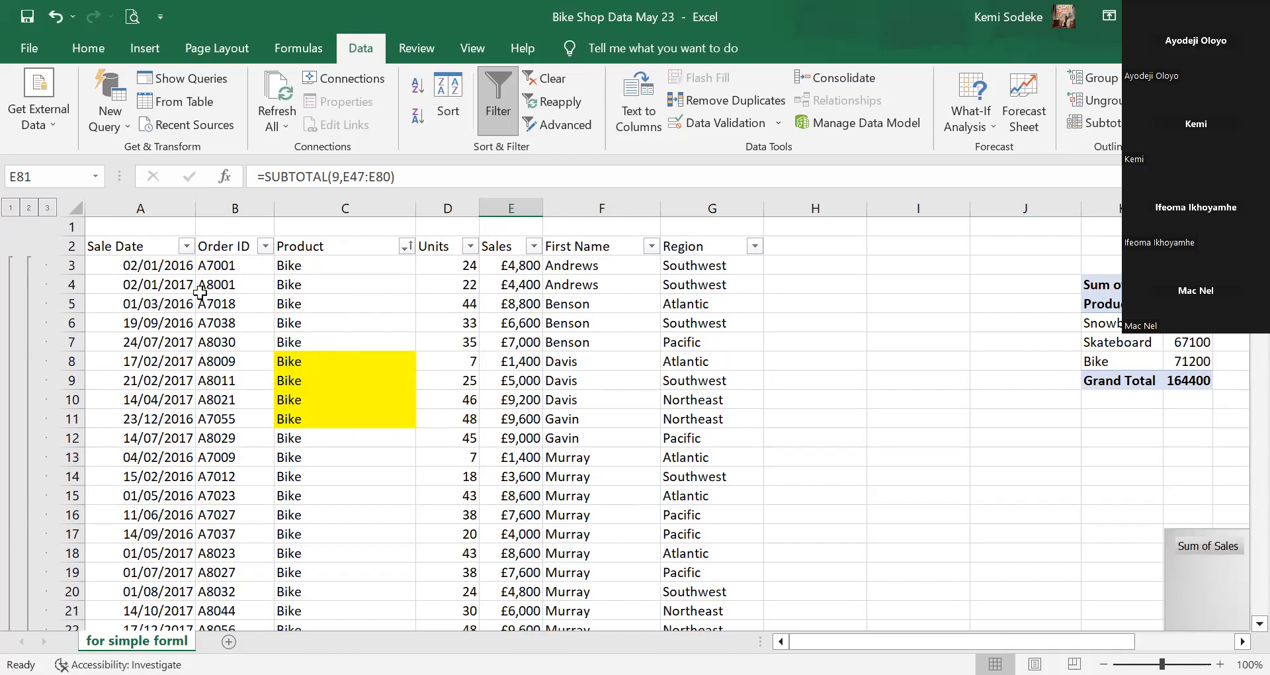
{"action": "left_click", "coordinate": [10, 209]}
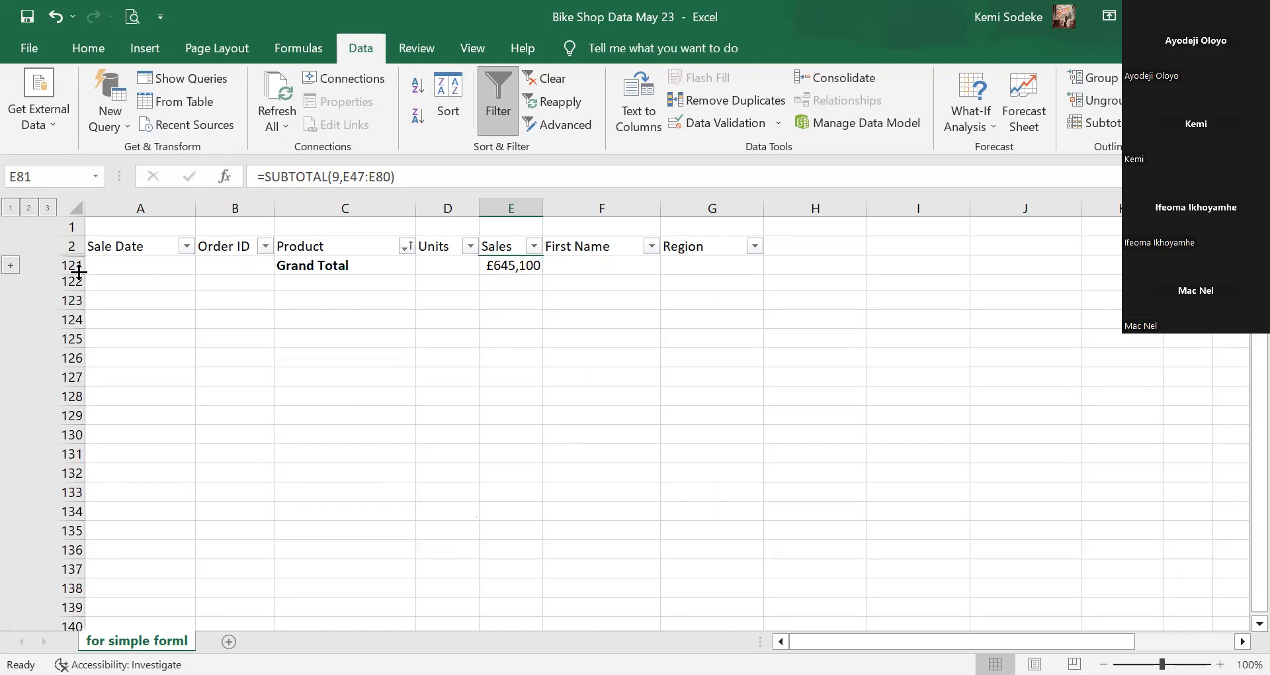
{"action": "left_click", "coordinate": [29, 208]}
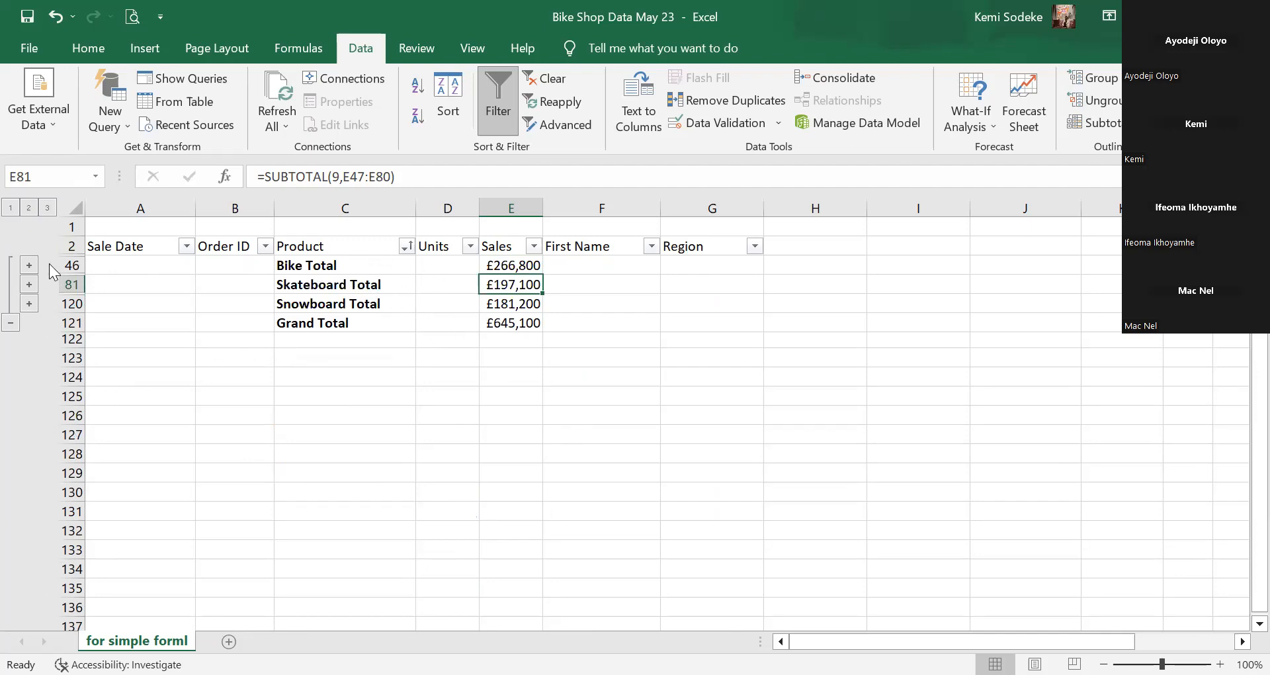
{"action": "left_click", "coordinate": [46, 208]}
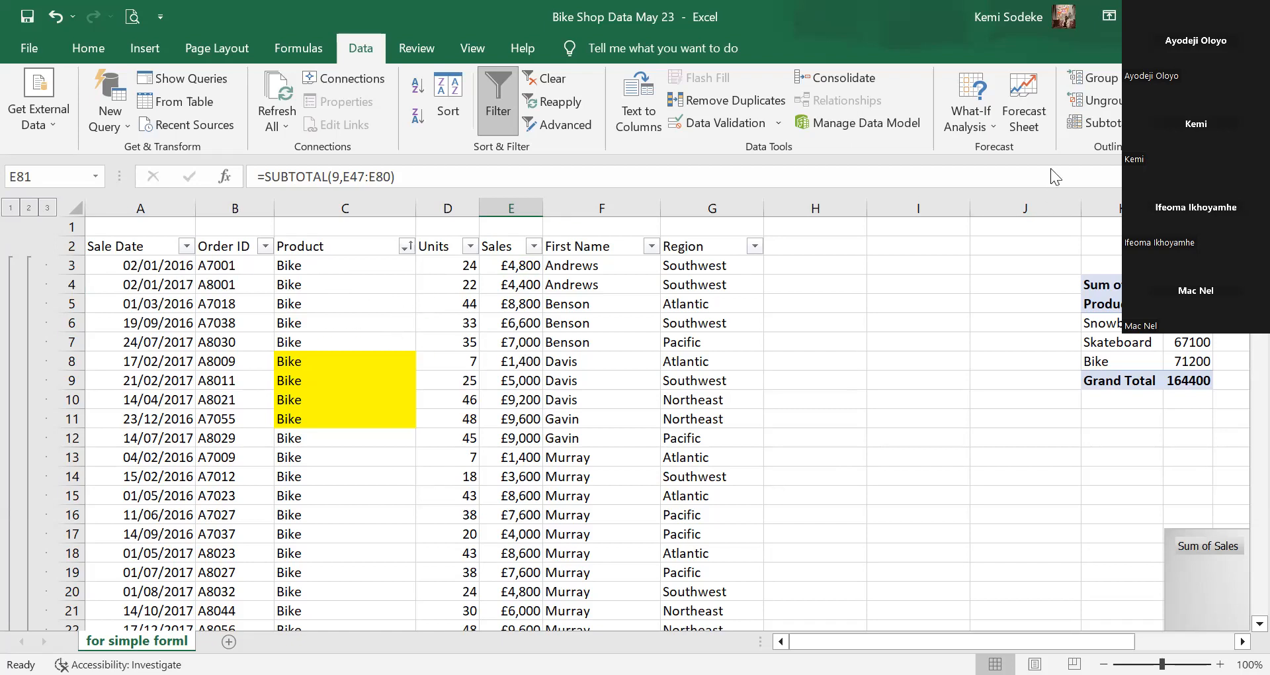
Change the subtotals to Count on Product instead of Sum on Sales, giving a Bike Count of 43.
{"action": "left_click", "coordinate": [1111, 123]}
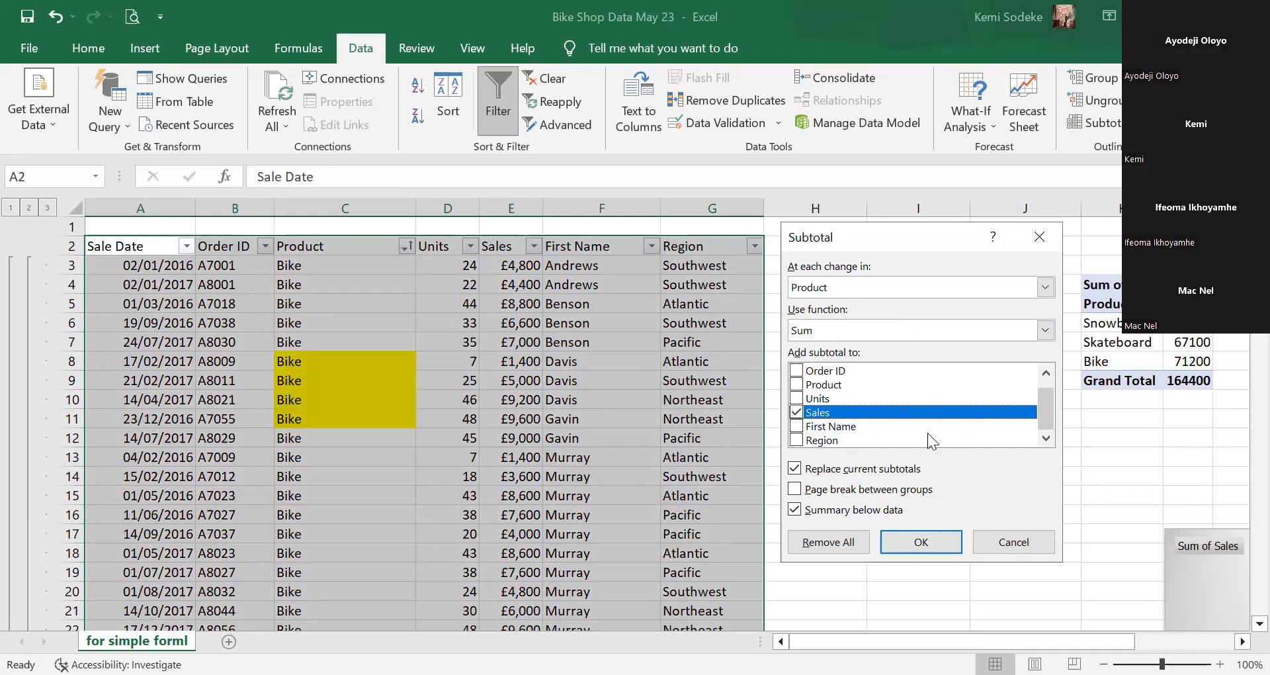
{"action": "left_click", "coordinate": [1045, 331]}
{"action": "left_click", "coordinate": [825, 361]}
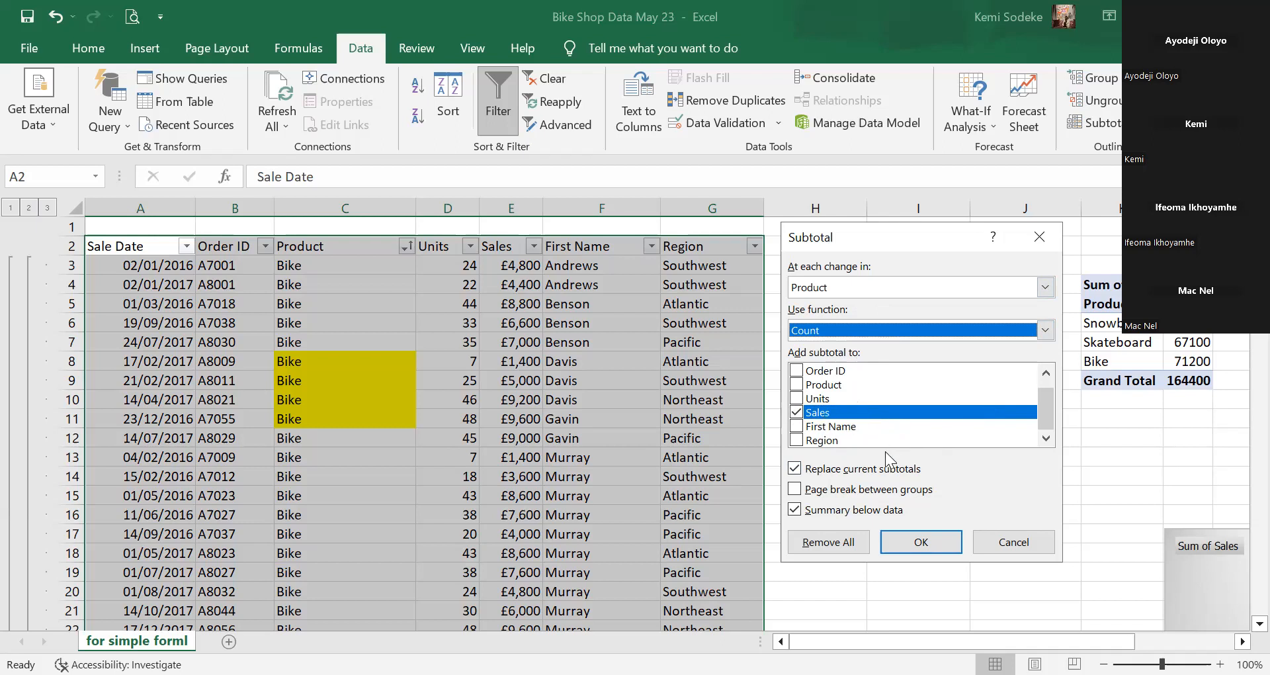
{"action": "left_click", "coordinate": [796, 386]}
{"action": "left_click", "coordinate": [797, 412]}
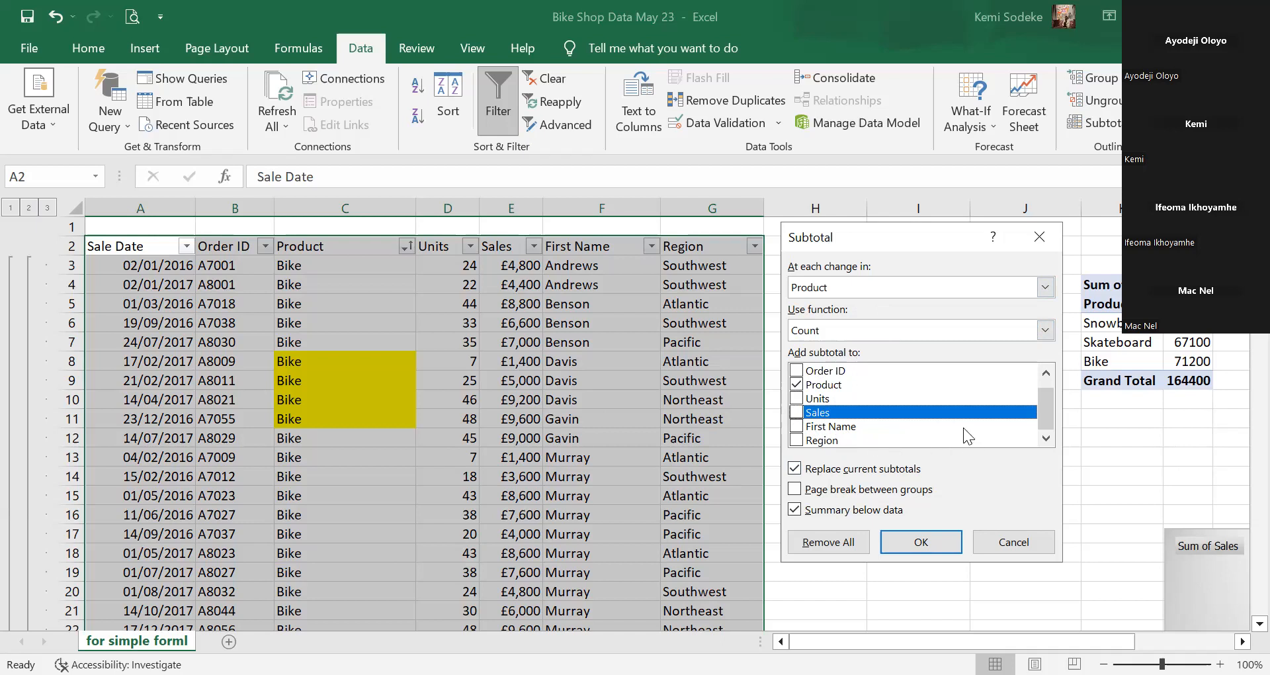
{"action": "left_click_drag", "start_coordinate": [1046, 405], "coordinate": [1046, 397]}
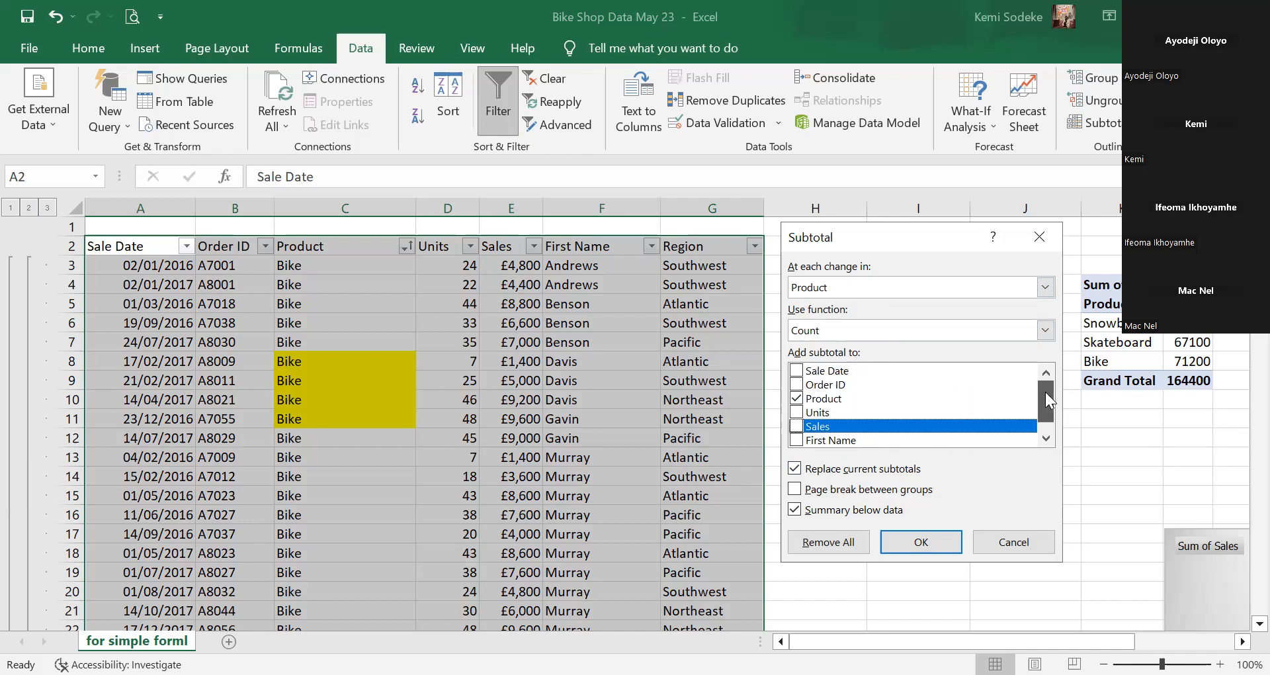
{"action": "left_click", "coordinate": [921, 542]}
{"action": "scroll", "coordinate": [625, 394], "scroll_direction": "down", "scroll_amount": 14}
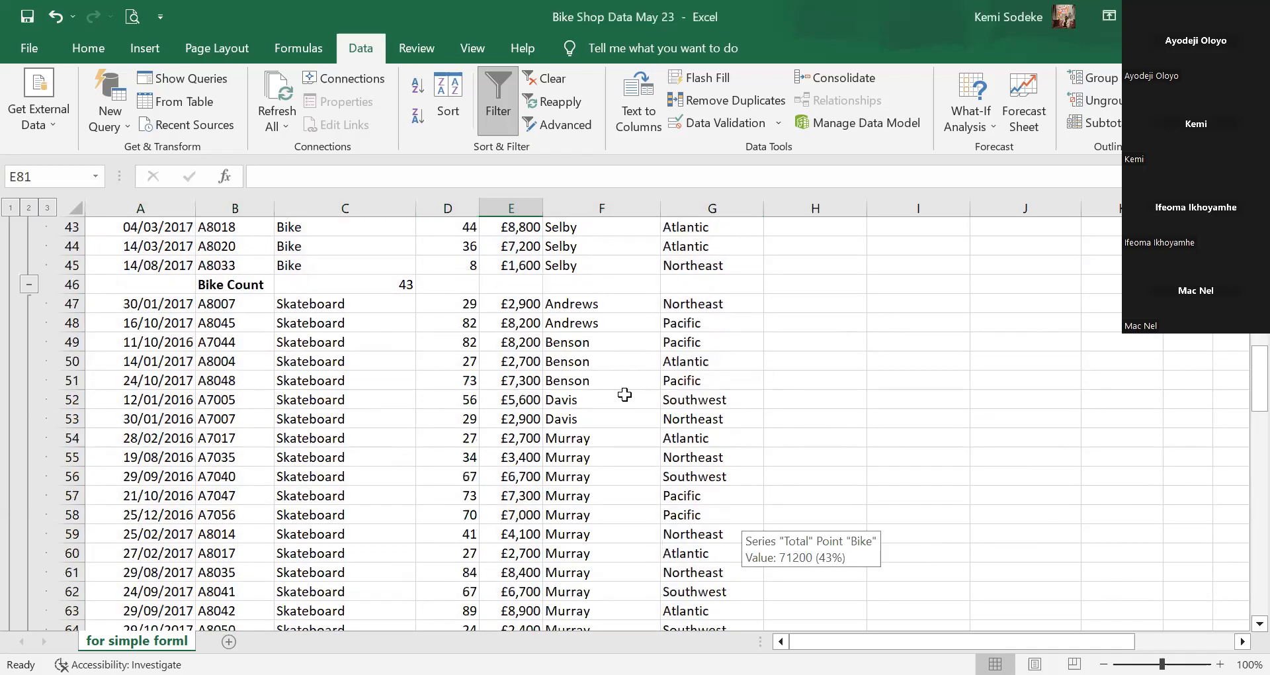
{"action": "left_click", "coordinate": [395, 286]}
{"action": "scroll", "coordinate": [518, 383], "scroll_direction": "up", "scroll_amount": 5}
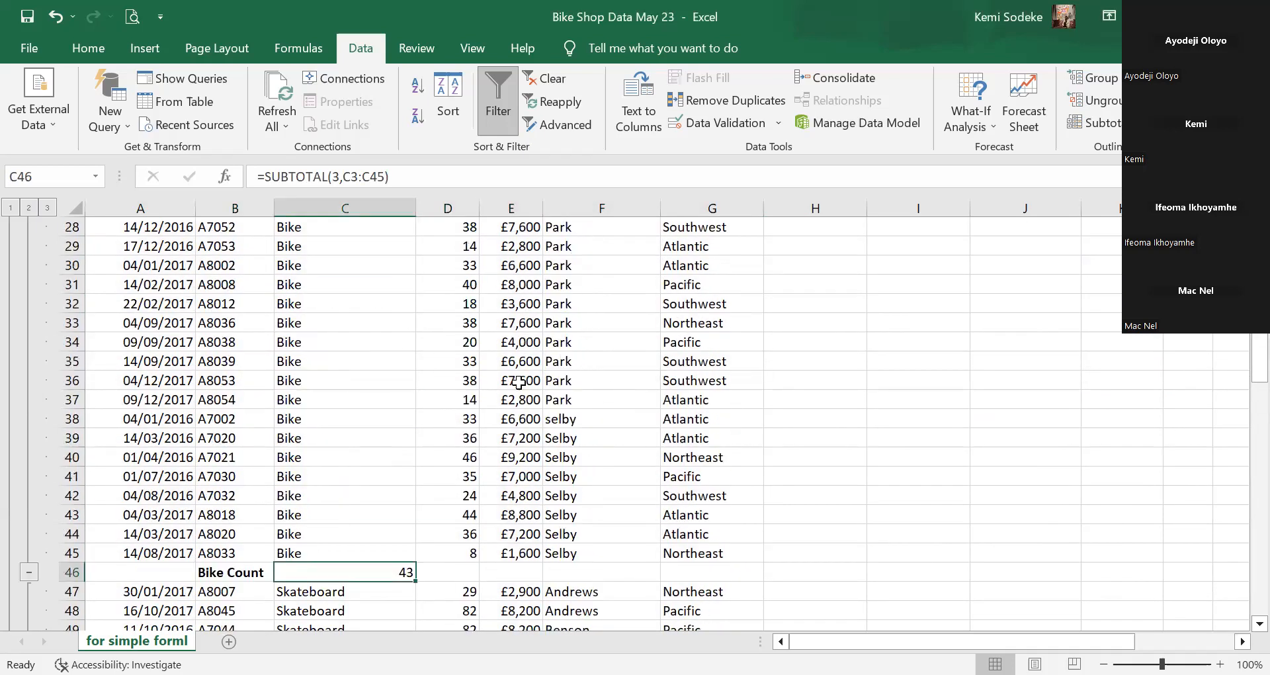
{"action": "scroll", "coordinate": [519, 382], "scroll_direction": "up", "scroll_amount": 9}
{"action": "left_click", "coordinate": [336, 264]}
{"action": "left_click_drag", "start_coordinate": [347, 309], "coordinate": [329, 597]}
{"action": "scroll", "coordinate": [385, 437], "scroll_direction": "down", "scroll_amount": 3}
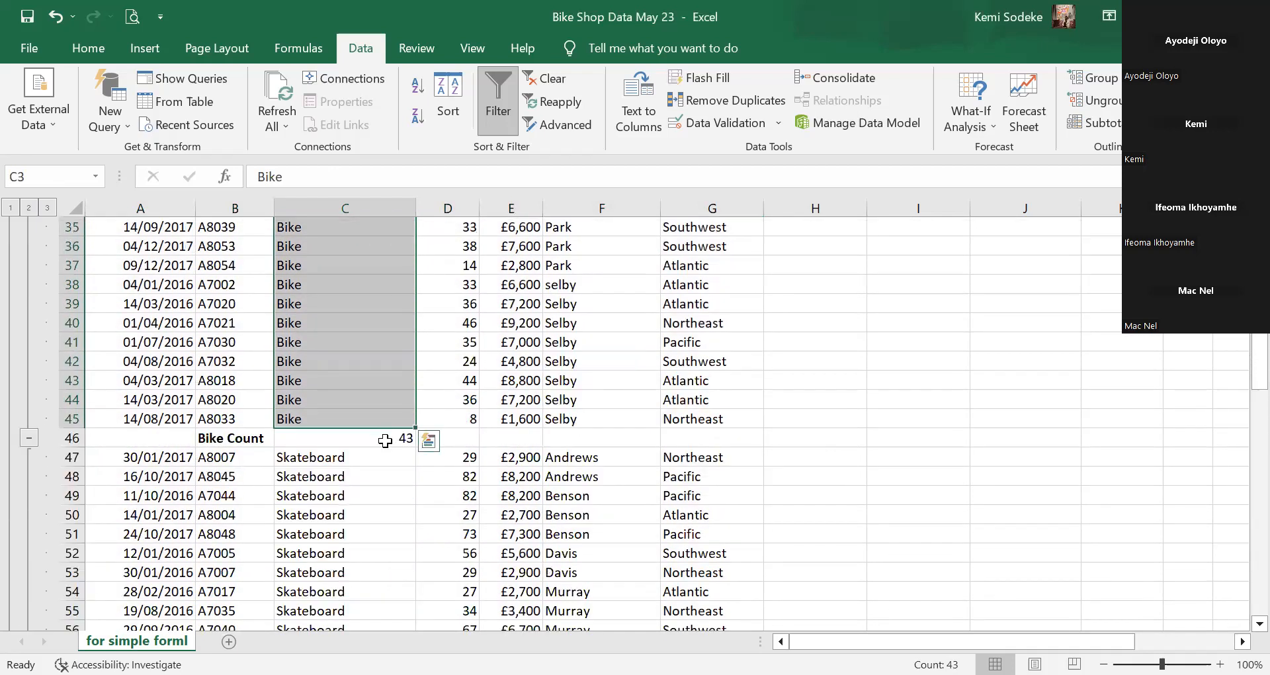
{"action": "left_click", "coordinate": [386, 440]}
{"action": "scroll", "coordinate": [669, 431], "scroll_direction": "down", "scroll_amount": 9}
{"action": "scroll", "coordinate": [463, 397], "scroll_direction": "down", "scroll_amount": 19}
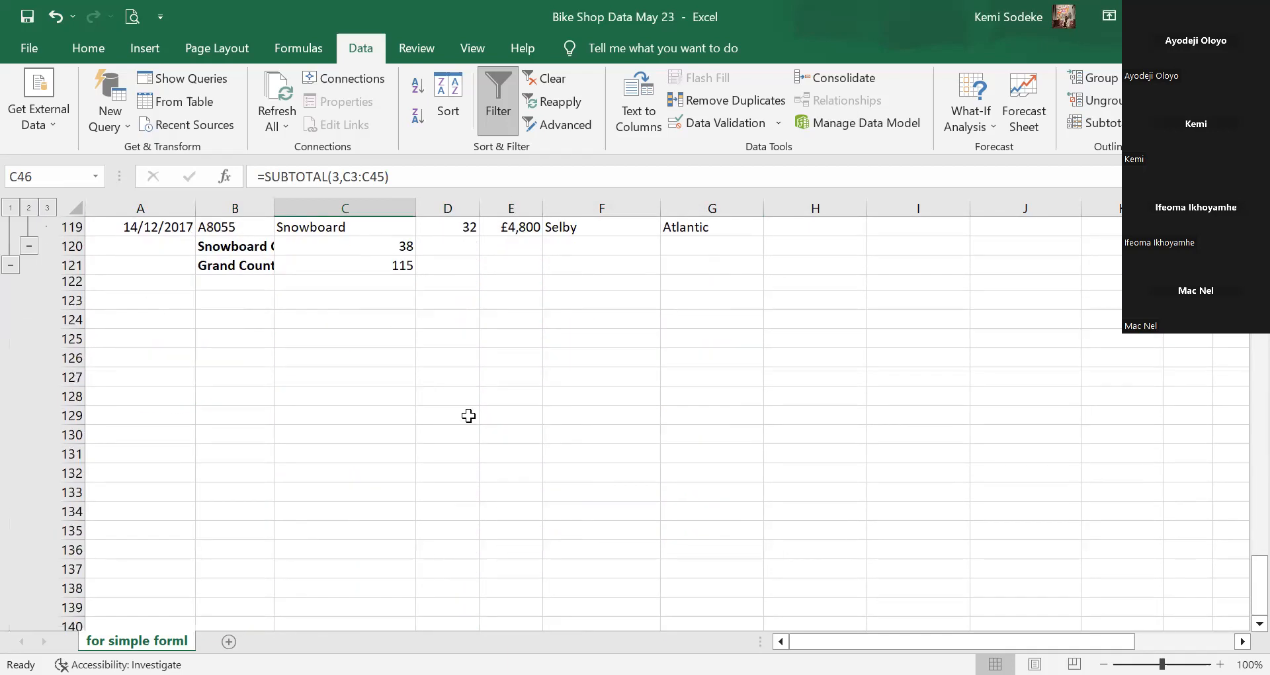
{"action": "scroll", "coordinate": [468, 416], "scroll_direction": "up", "scroll_amount": 20}
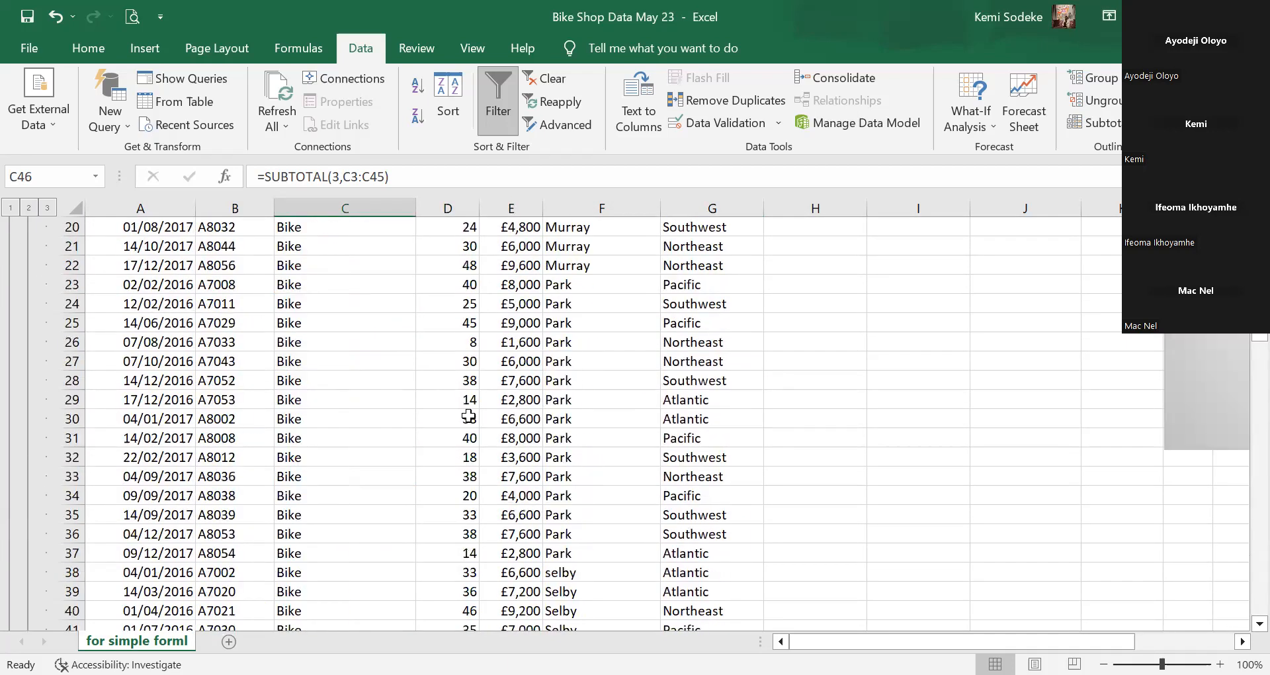
{"action": "scroll", "coordinate": [468, 415], "scroll_direction": "up", "scroll_amount": 6}
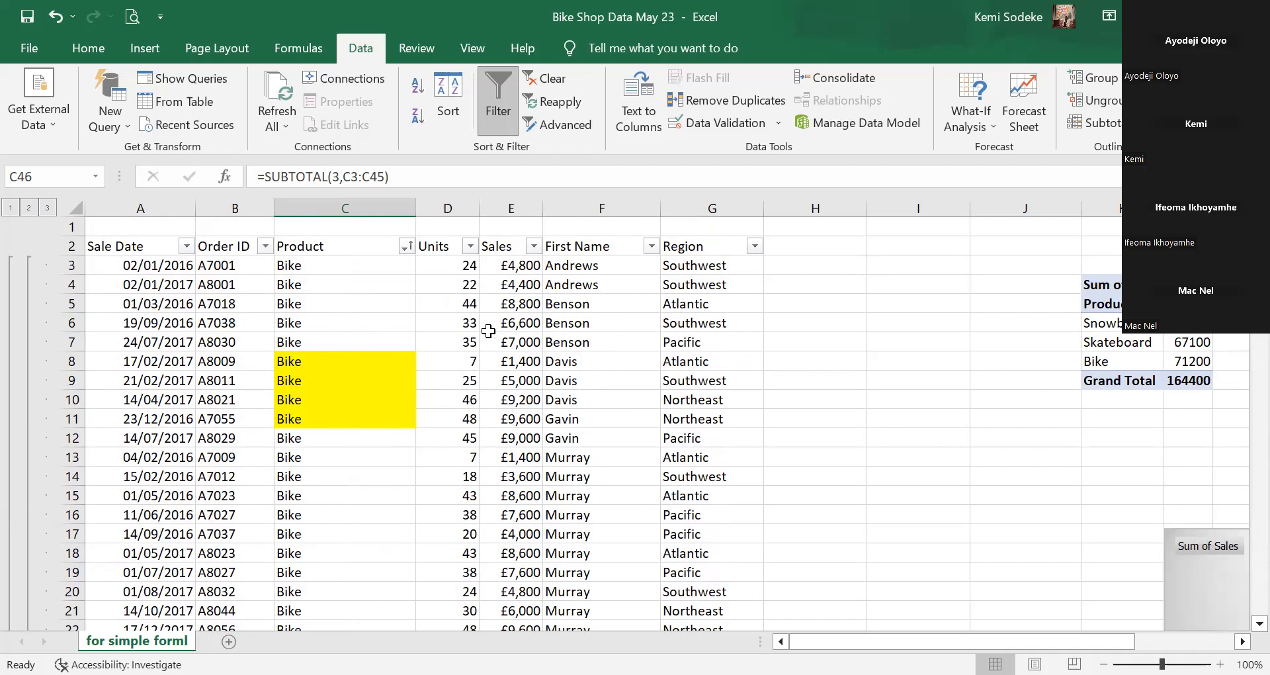
Inspect Units values in D7 and D9 and the Bike Count formula in C46.
{"action": "left_click", "coordinate": [422, 339]}
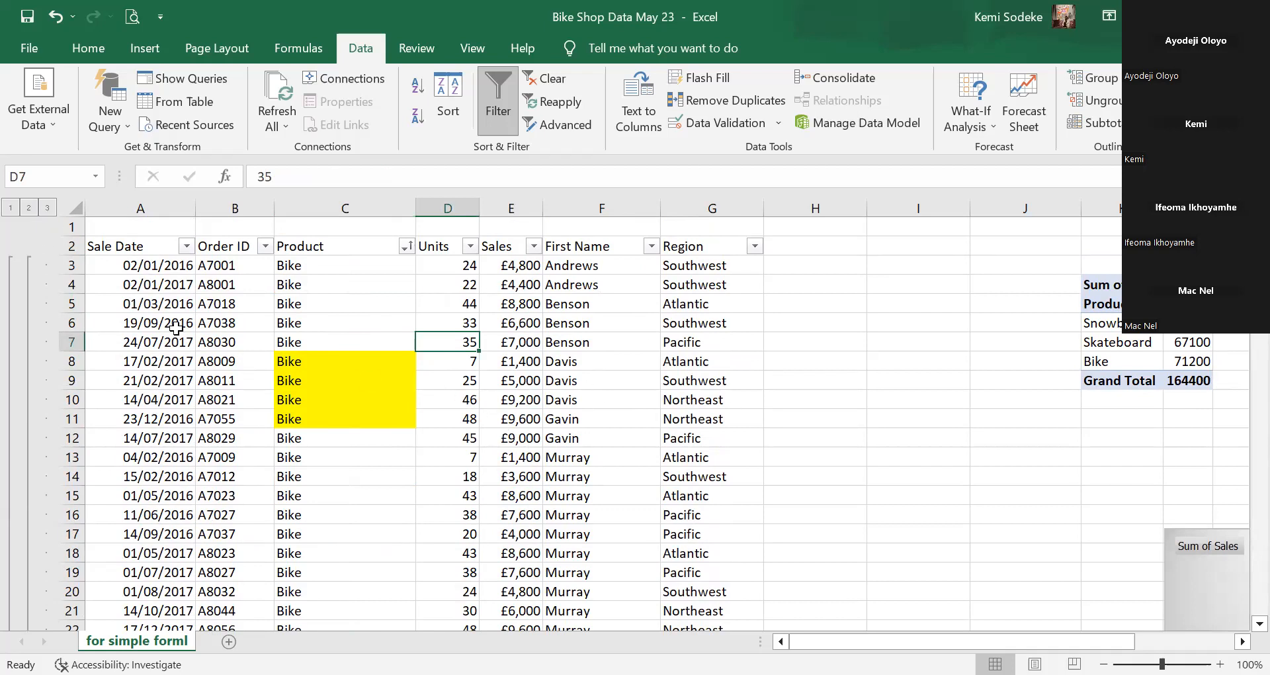
{"action": "left_click", "coordinate": [441, 385]}
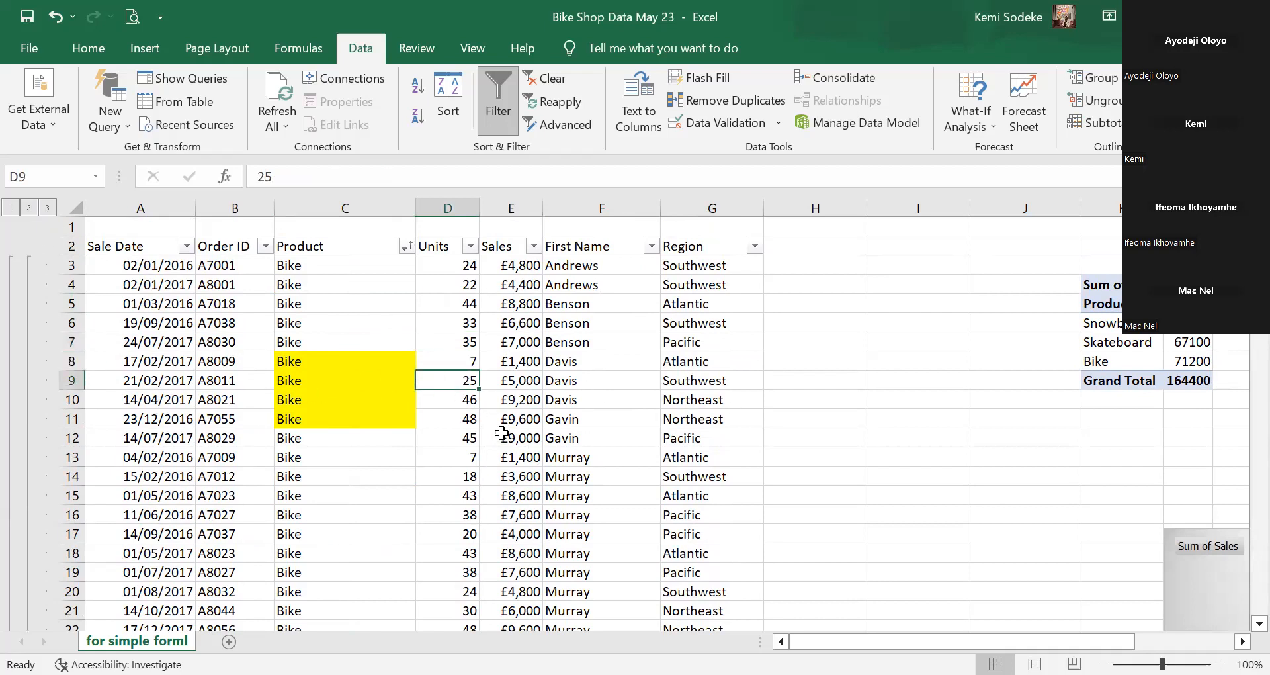
{"action": "left_click", "coordinate": [351, 303]}
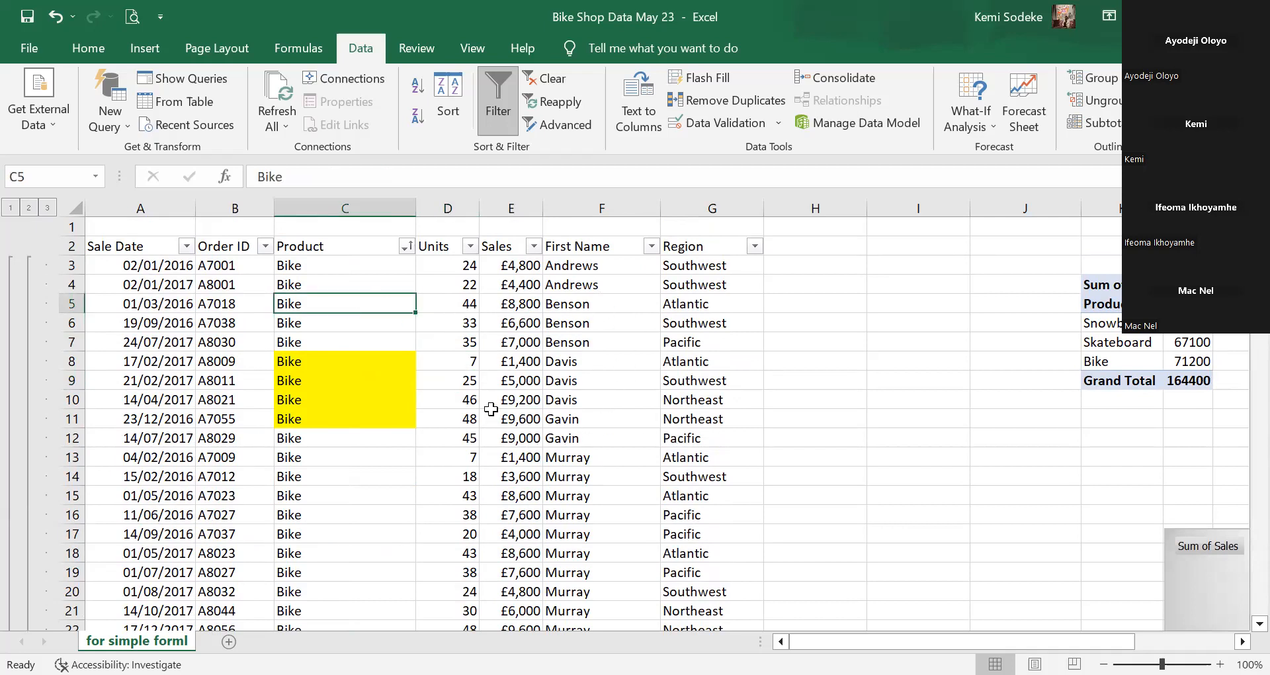
{"action": "scroll", "coordinate": [425, 351], "scroll_direction": "down", "scroll_amount": 7}
{"action": "scroll", "coordinate": [443, 342], "scroll_direction": "up", "scroll_amount": 7}
{"action": "scroll", "coordinate": [443, 342], "scroll_direction": "down", "scroll_amount": 14}
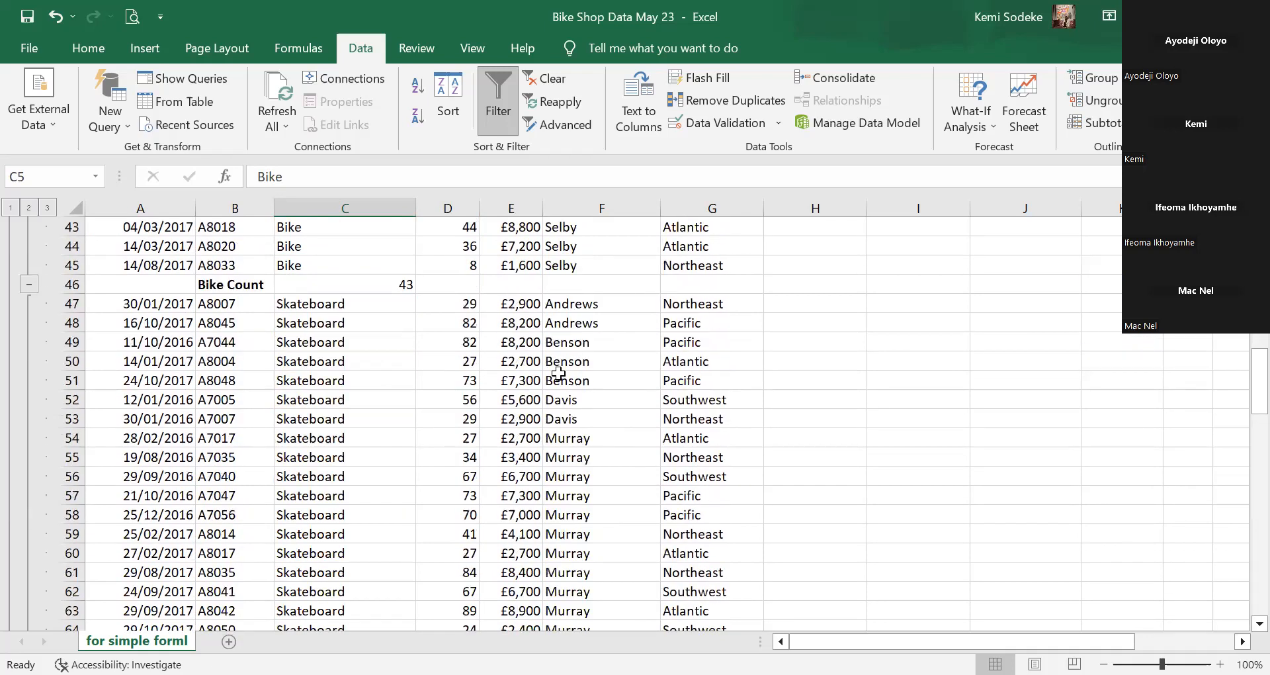
{"action": "left_click", "coordinate": [403, 284]}
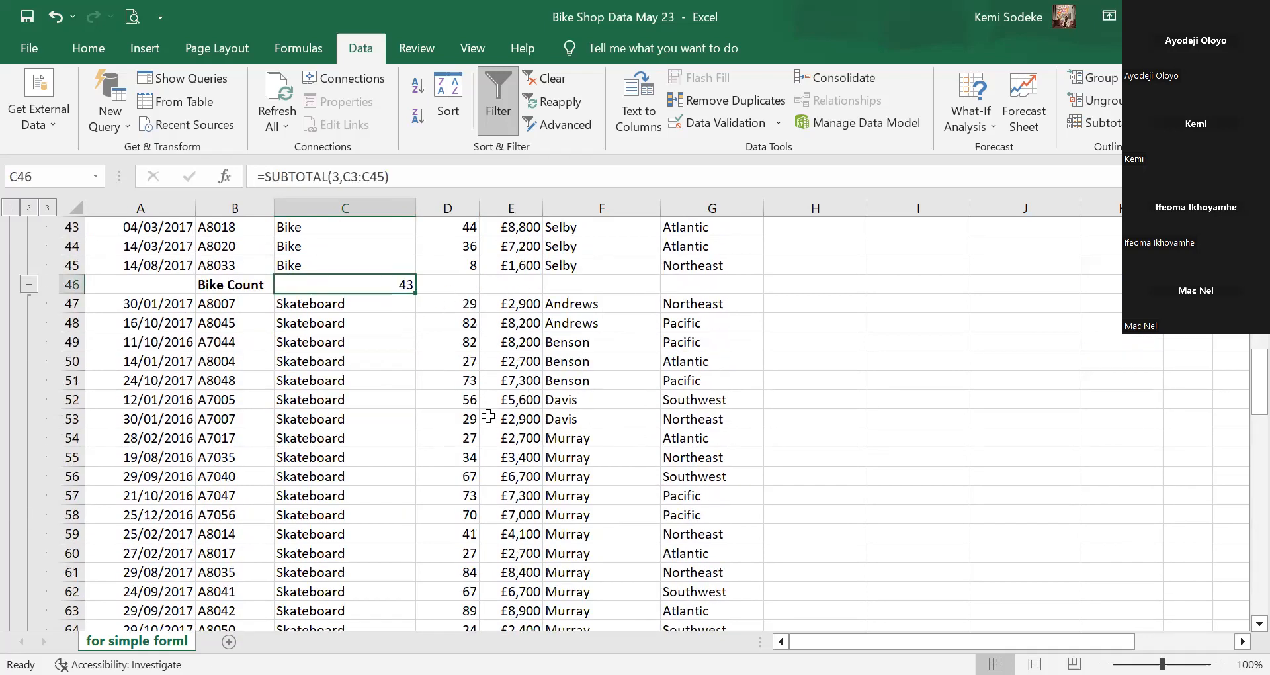
{"action": "scroll", "coordinate": [489, 415], "scroll_direction": "up", "scroll_amount": 6}
{"action": "scroll", "coordinate": [489, 416], "scroll_direction": "up", "scroll_amount": 8}
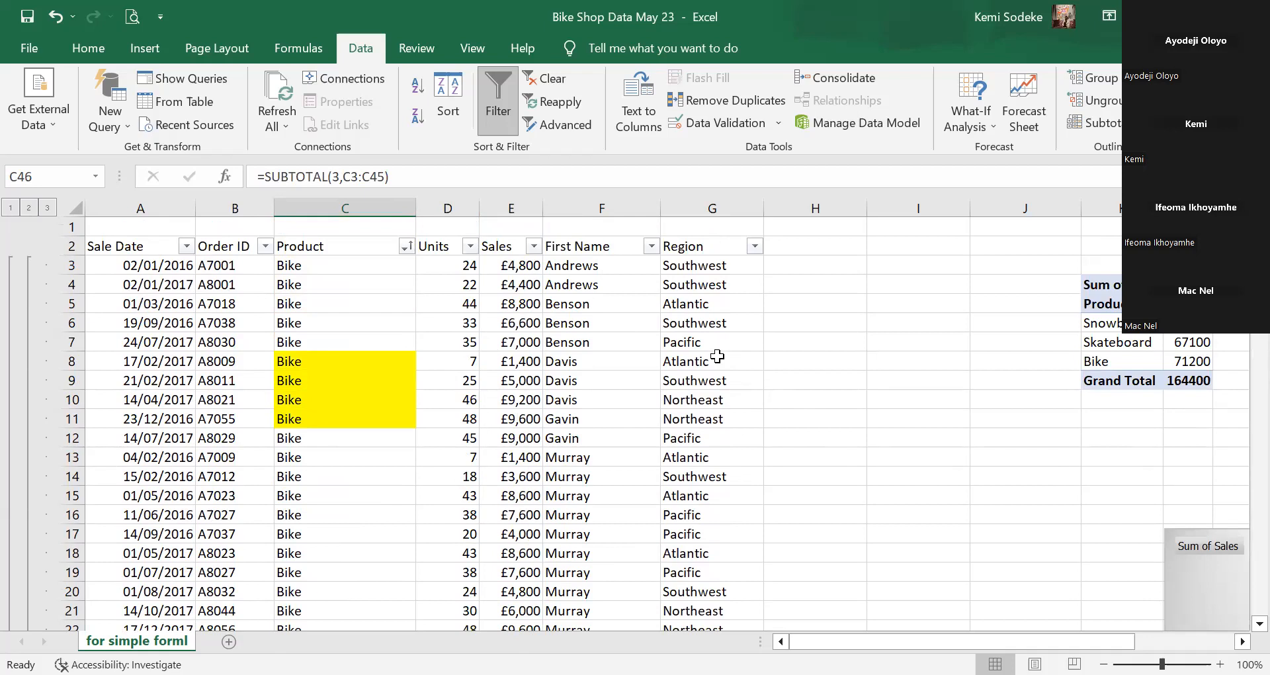
Select empty cells F1 and H14, then bring up the Formulas tab.
{"action": "left_click", "coordinate": [597, 227]}
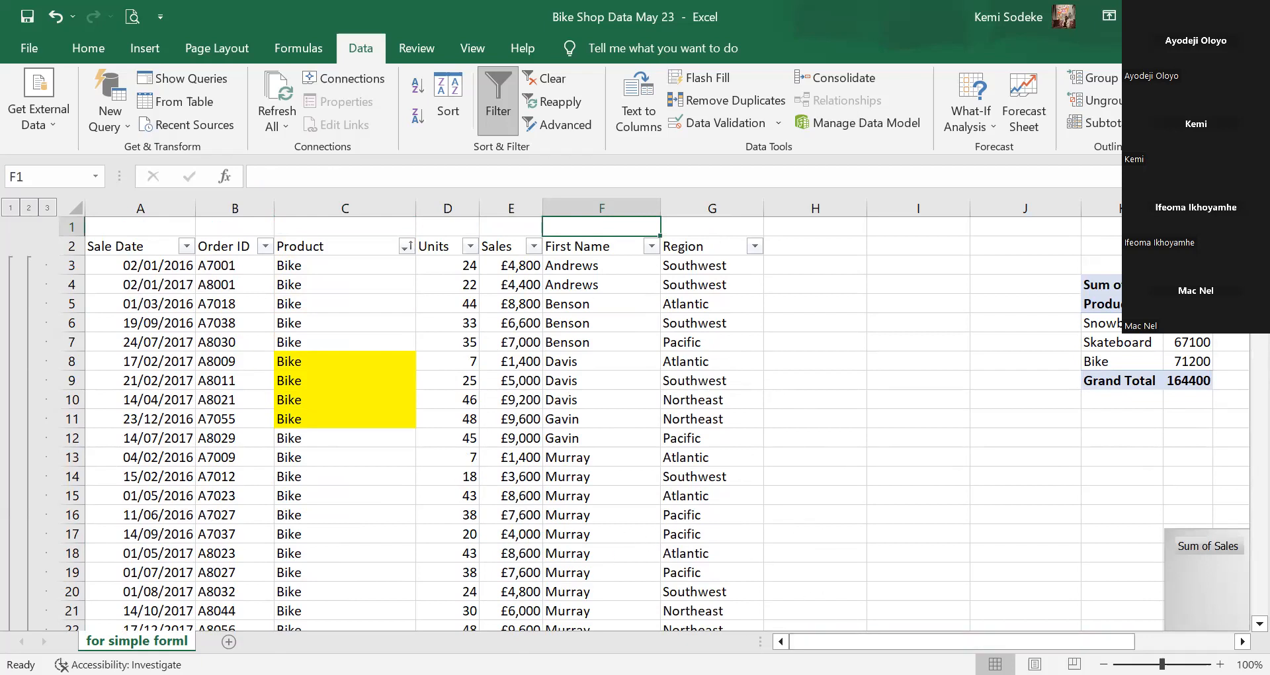
{"action": "left_click", "coordinate": [815, 476]}
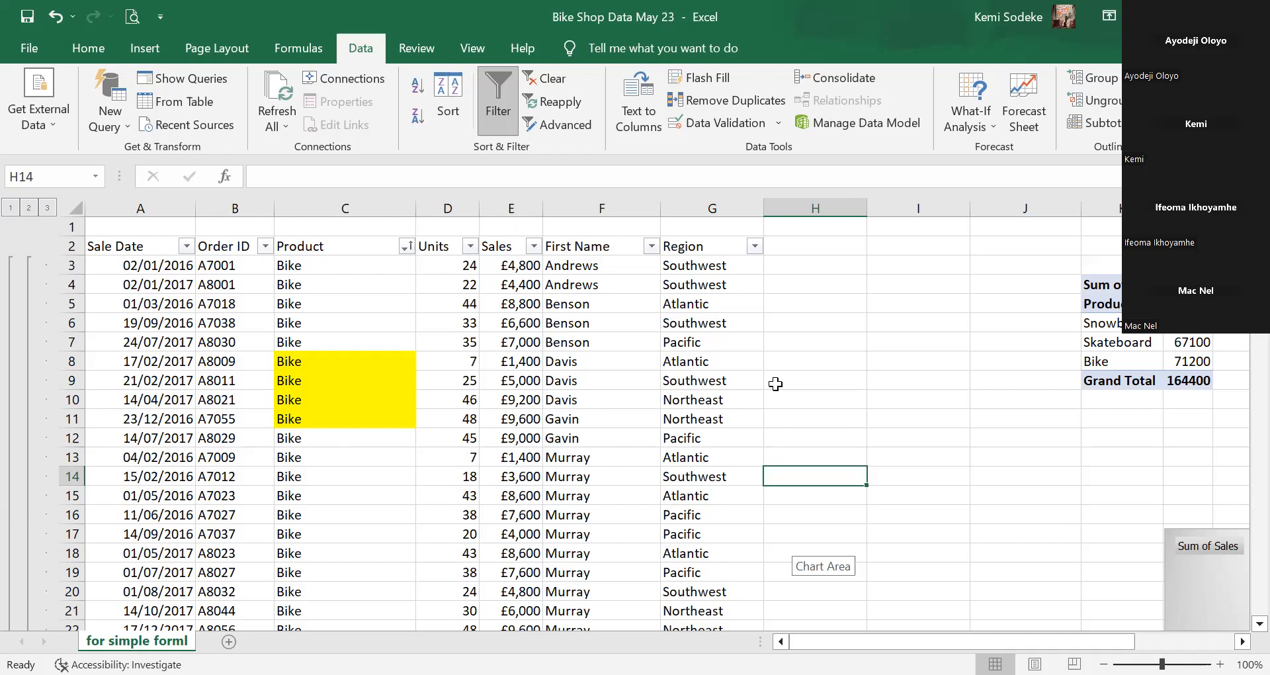
{"action": "left_click", "coordinate": [301, 48]}
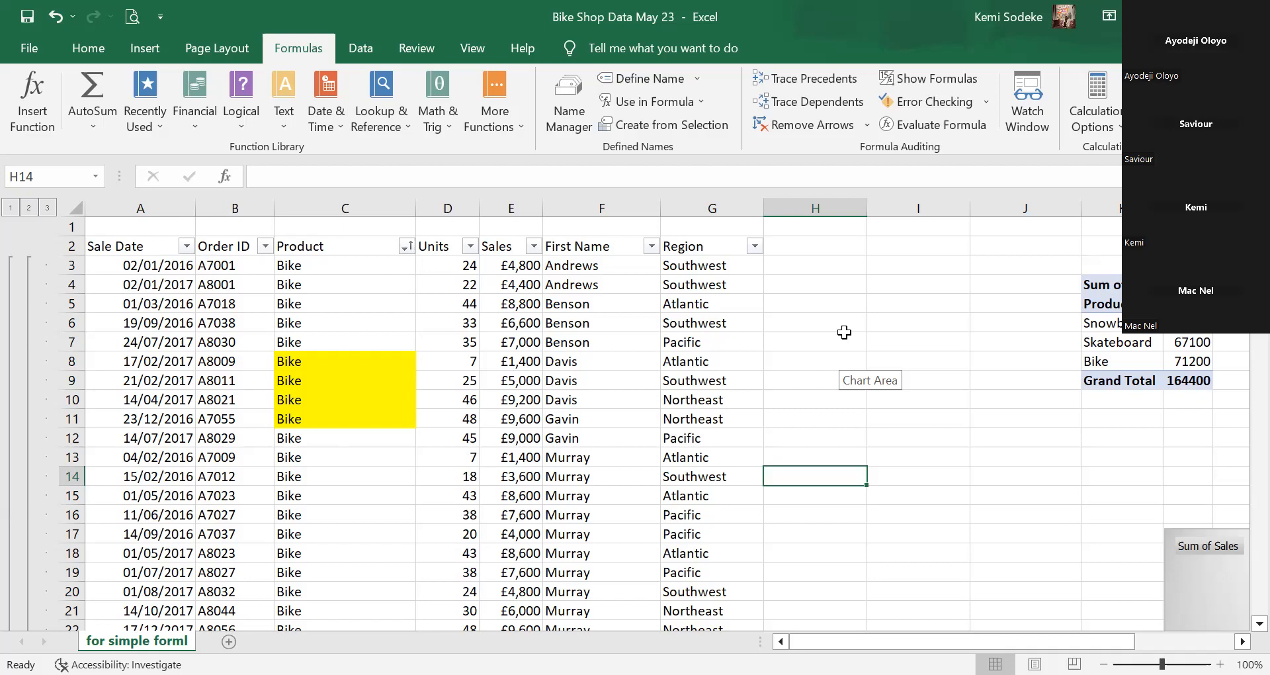
Undo the Subtotals action and one earlier action, restoring the plain Product-sorted table.
{"action": "left_click", "coordinate": [74, 12]}
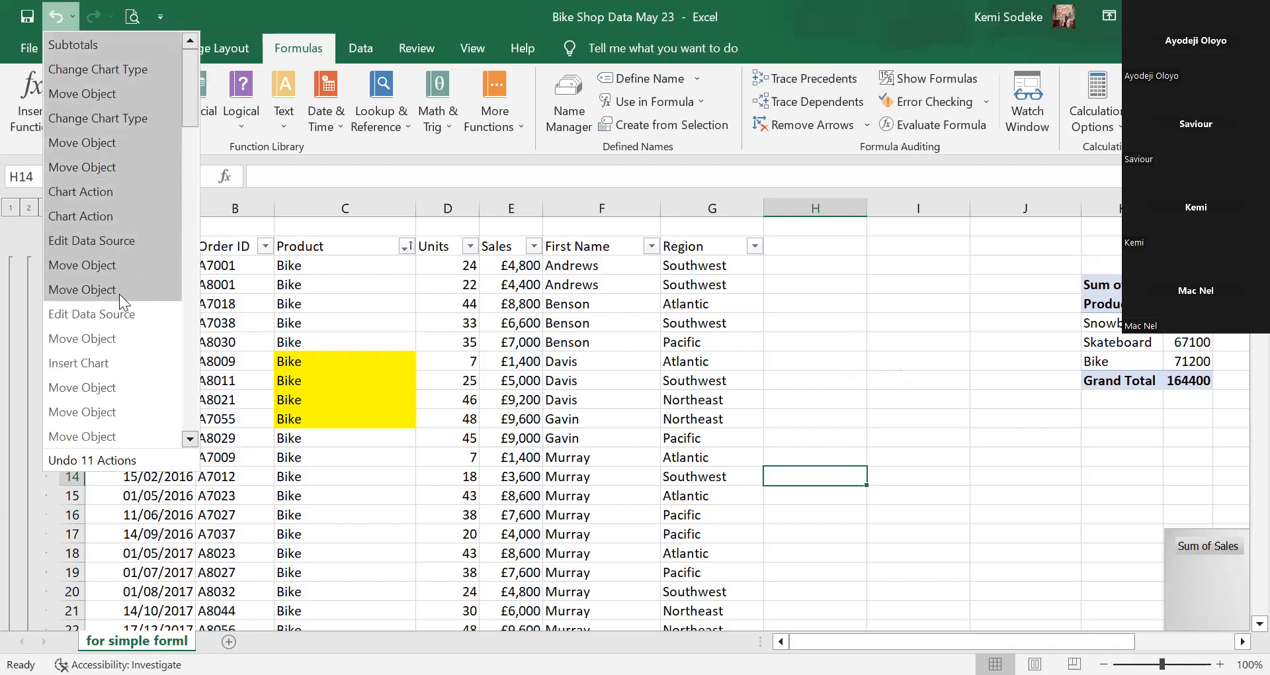
{"action": "left_click", "coordinate": [111, 48]}
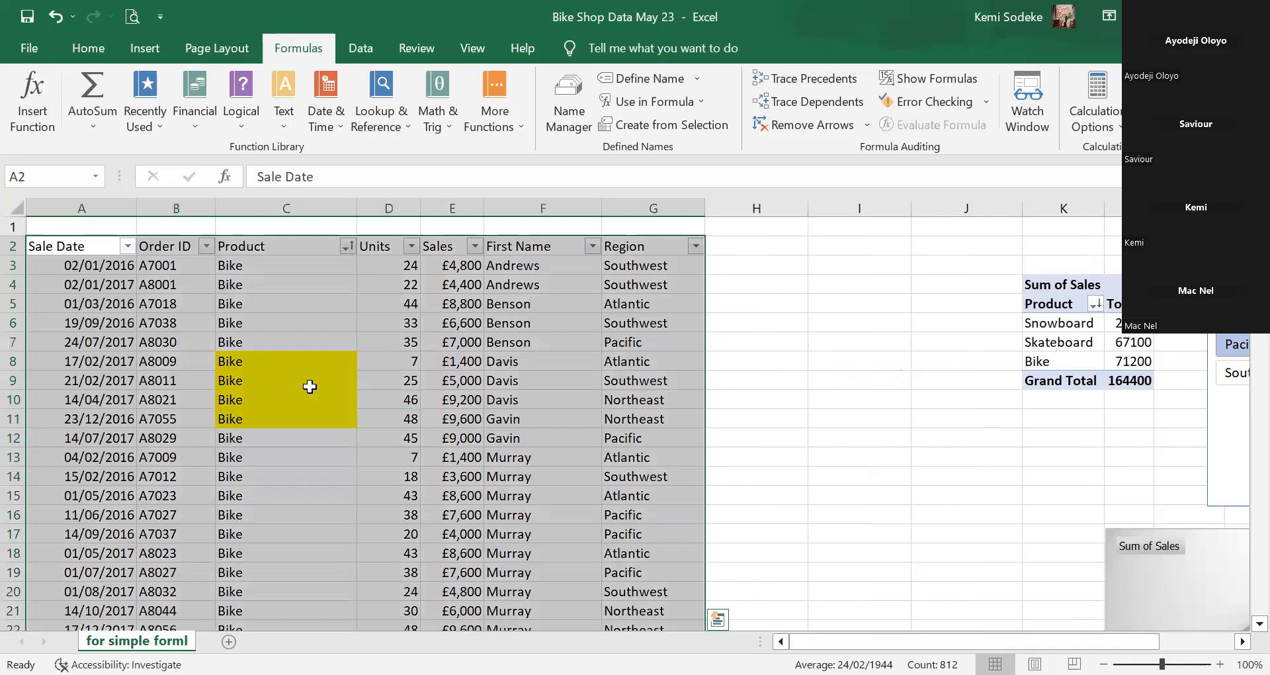
{"action": "left_click", "coordinate": [310, 386]}
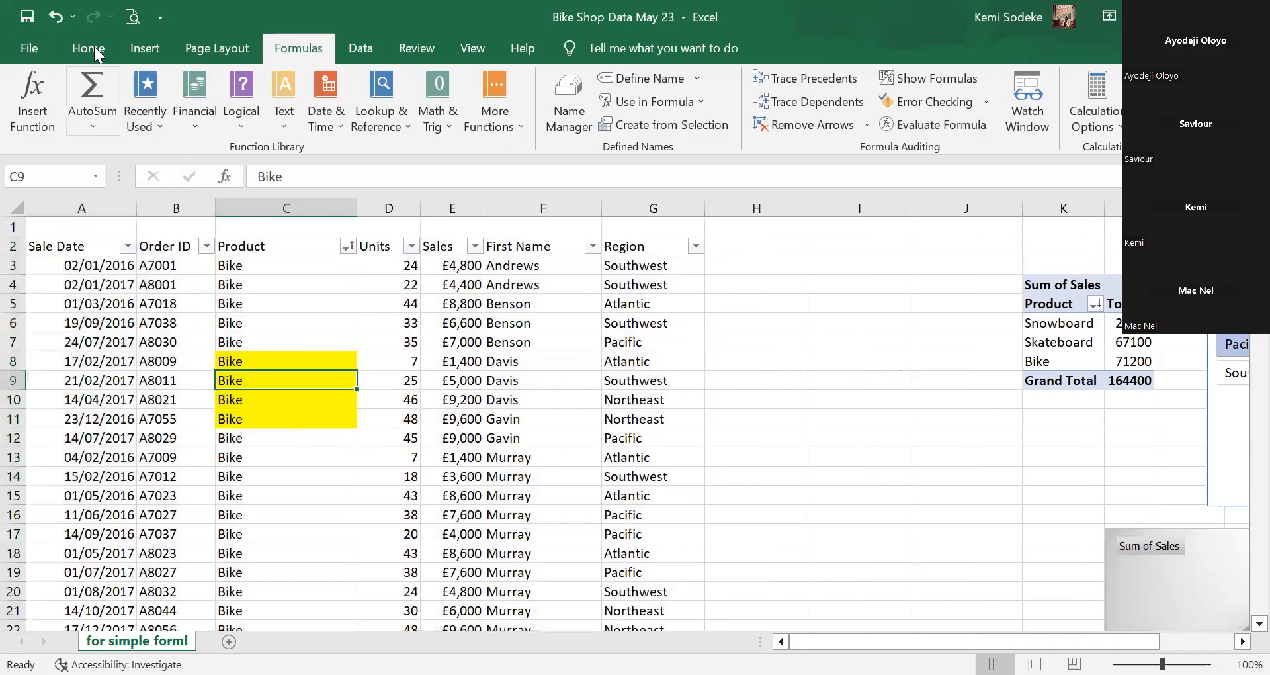
{"action": "left_click", "coordinate": [58, 16]}
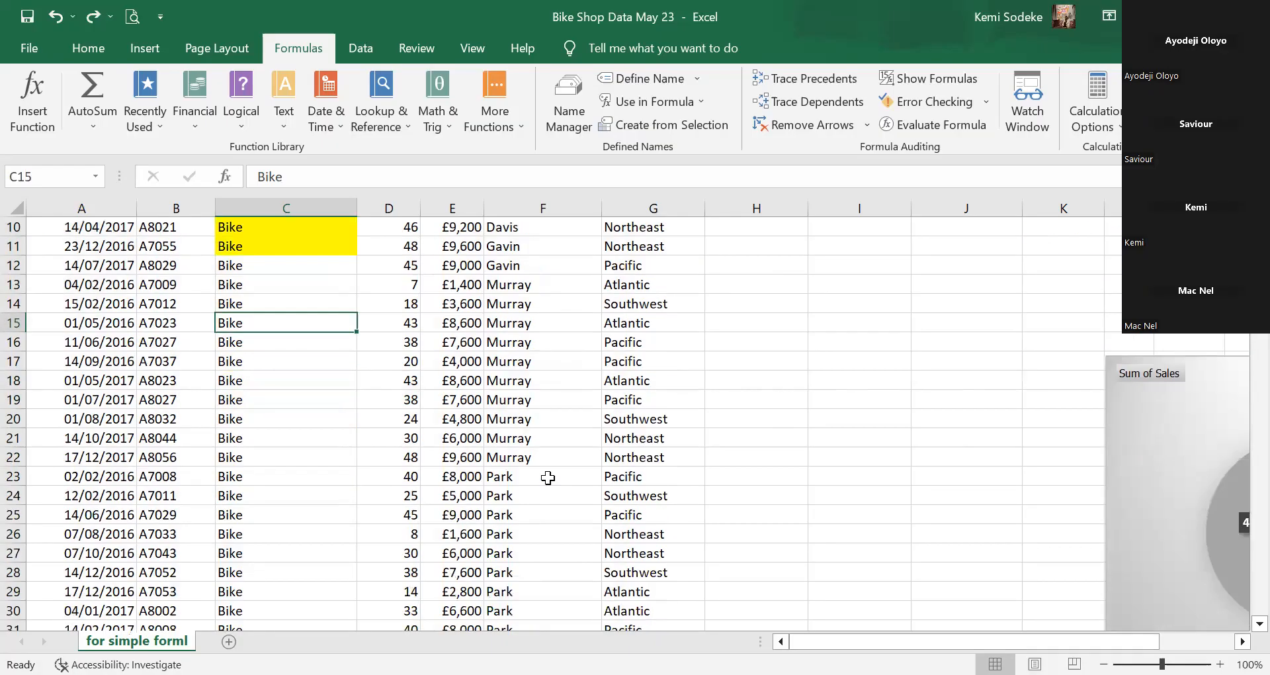
{"action": "scroll", "coordinate": [549, 476], "scroll_direction": "down", "scroll_amount": 1}
{"action": "scroll", "coordinate": [830, 455], "scroll_direction": "up", "scroll_amount": 4}
Click around the sales table and settle on cell C4 in the Product column.
{"action": "left_click", "coordinate": [331, 289]}
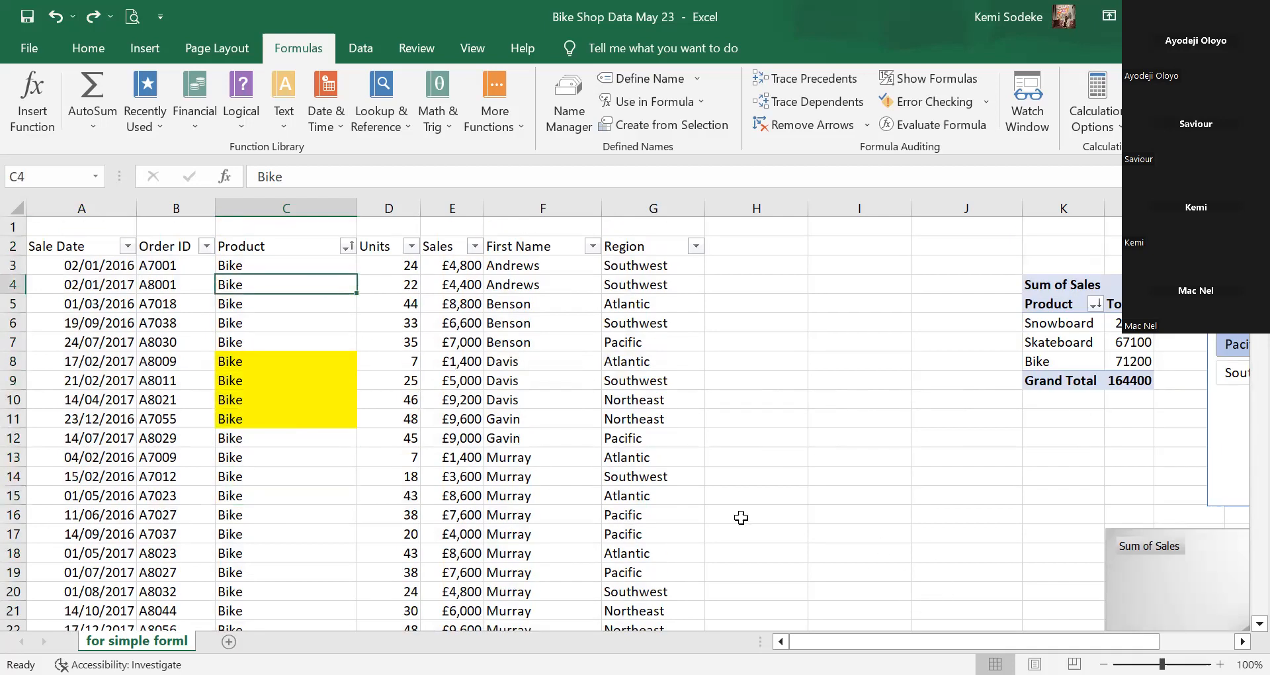
{"action": "left_click", "coordinate": [943, 502]}
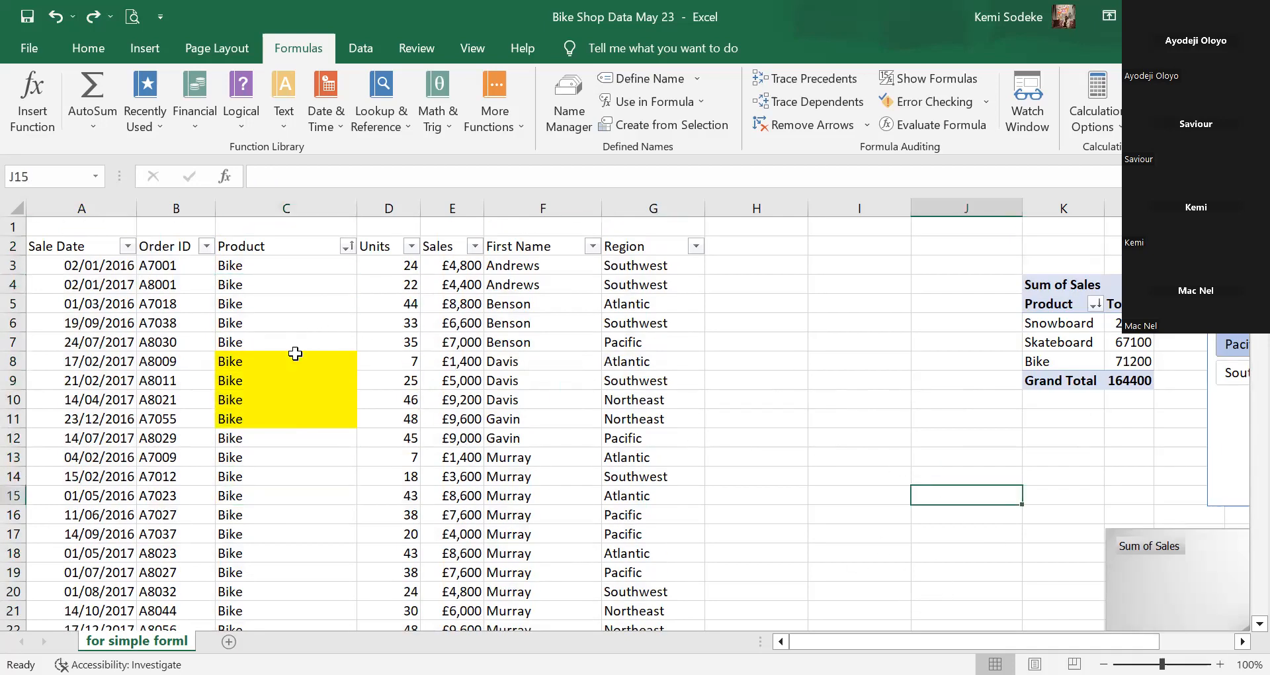
{"action": "left_click", "coordinate": [221, 292]}
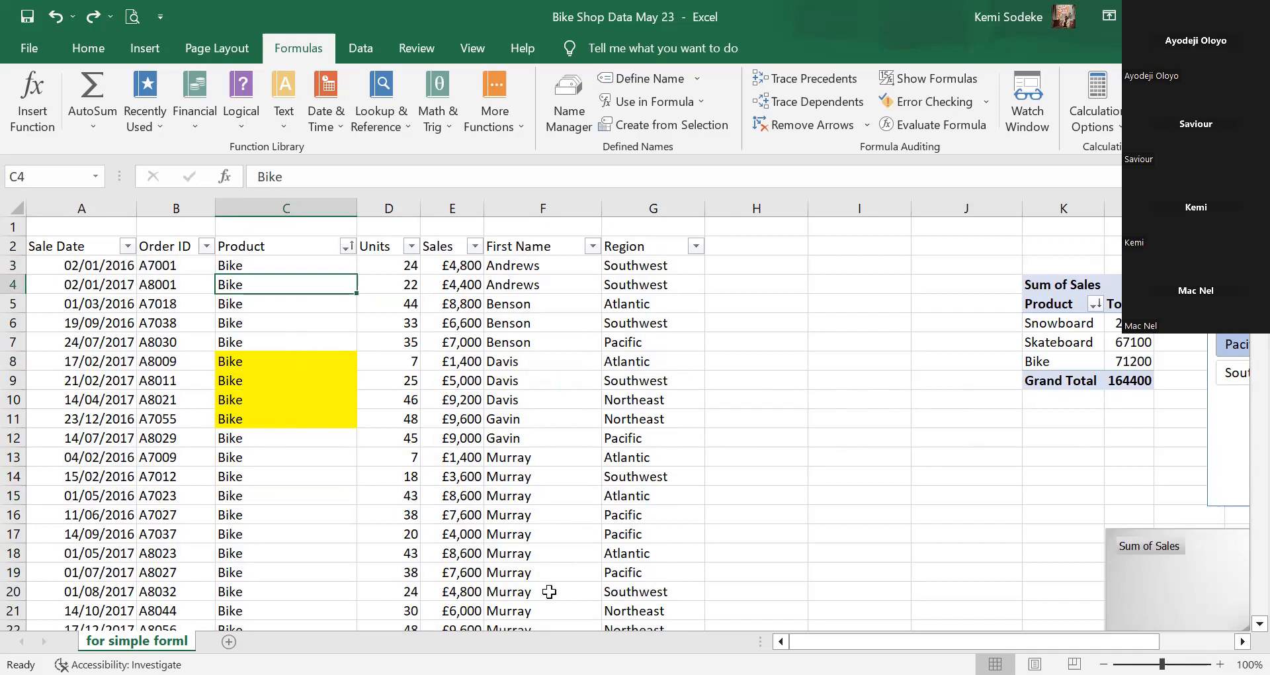
{"action": "left_click", "coordinate": [549, 592]}
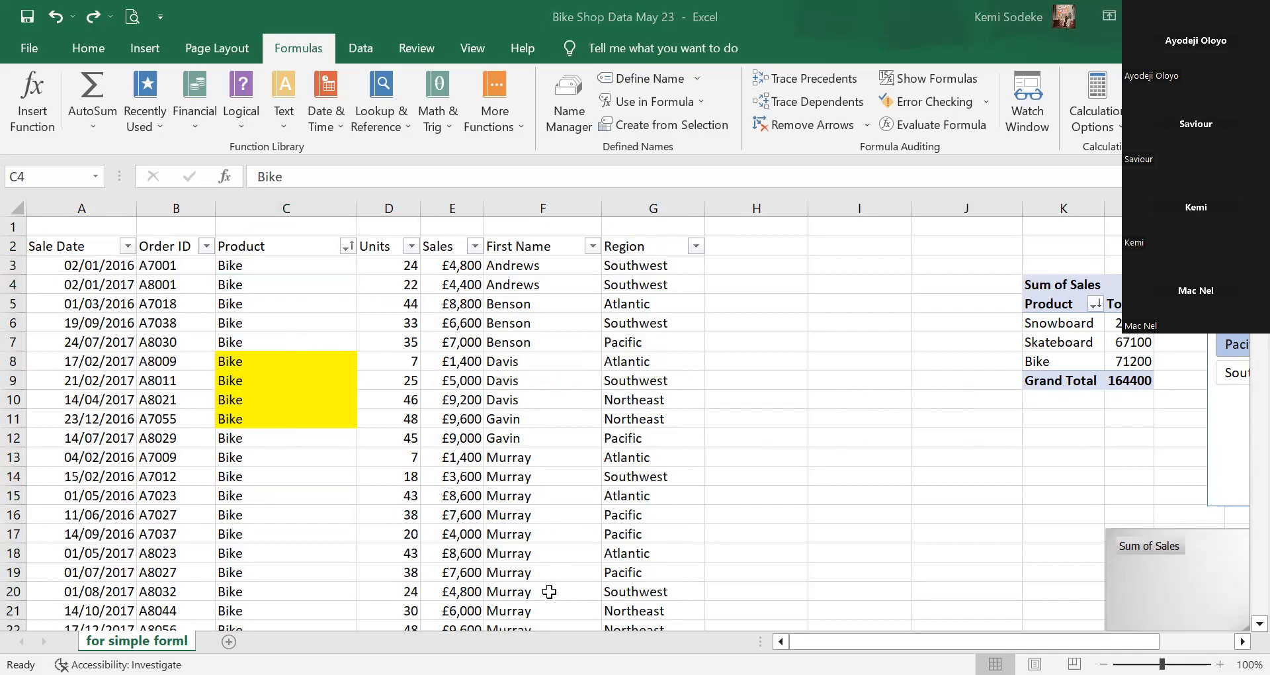
{"action": "left_click", "coordinate": [228, 283]}
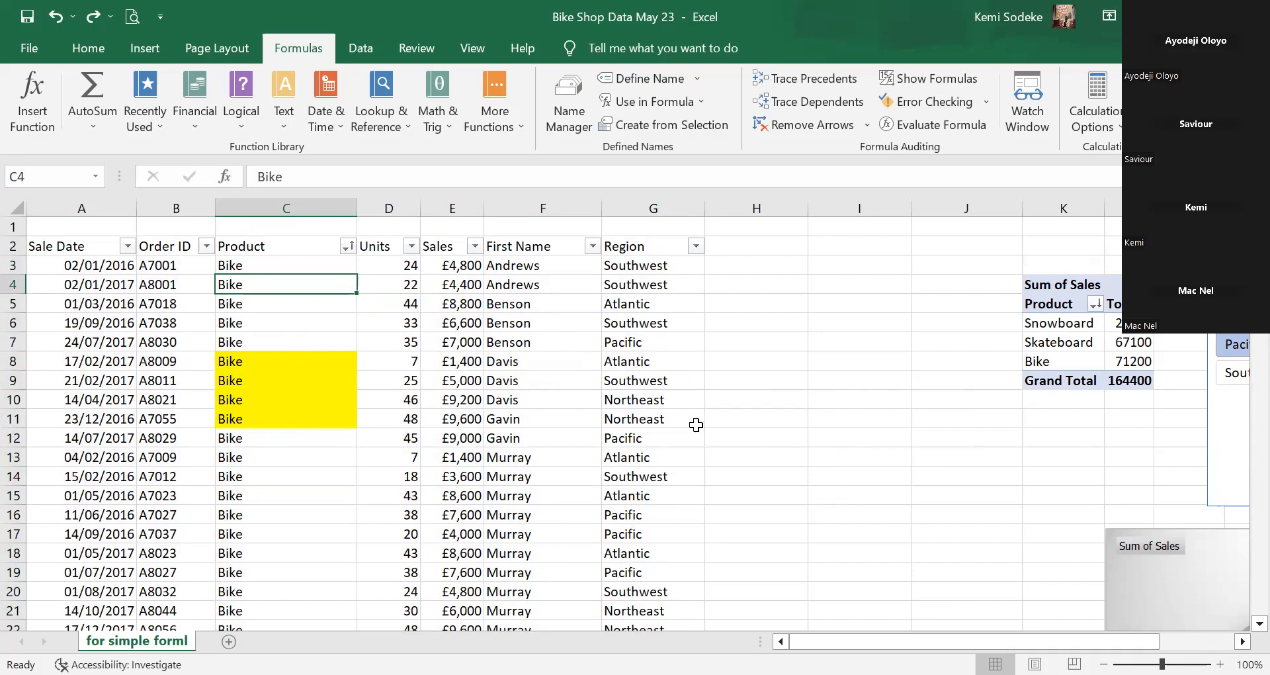
Sort the sales table A to Z by First Name, then select cell C3.
{"action": "left_click", "coordinate": [593, 246]}
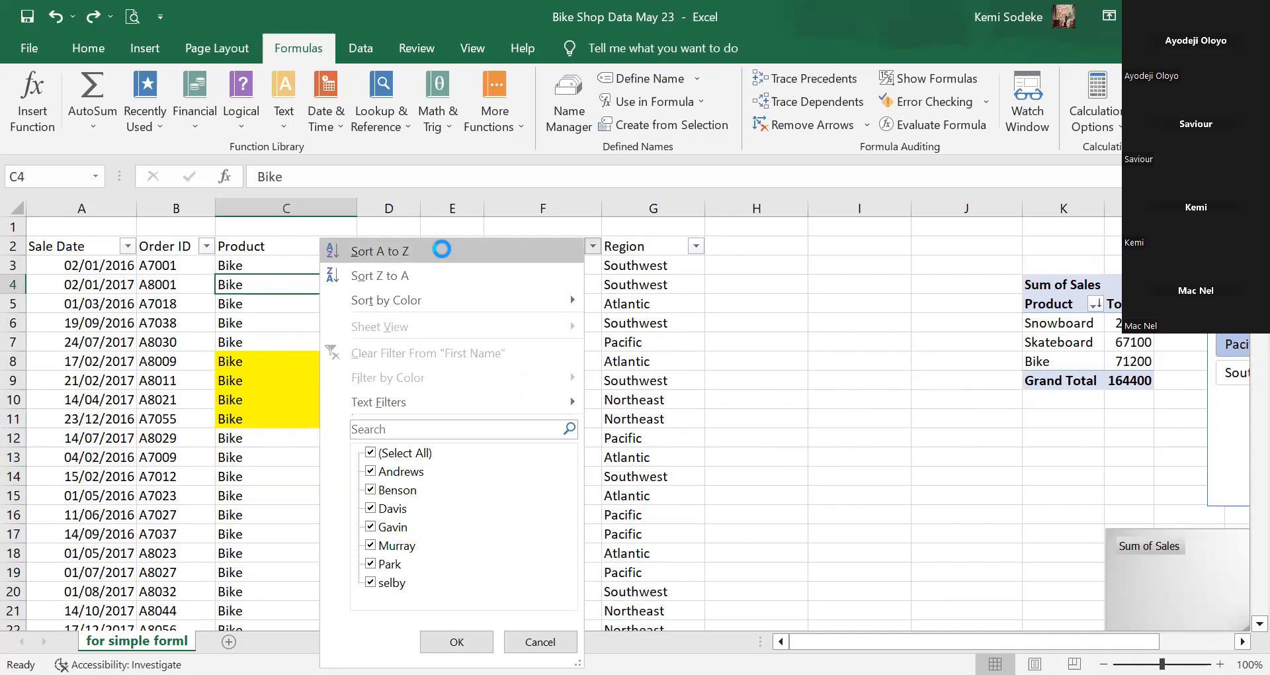
{"action": "left_click", "coordinate": [440, 250]}
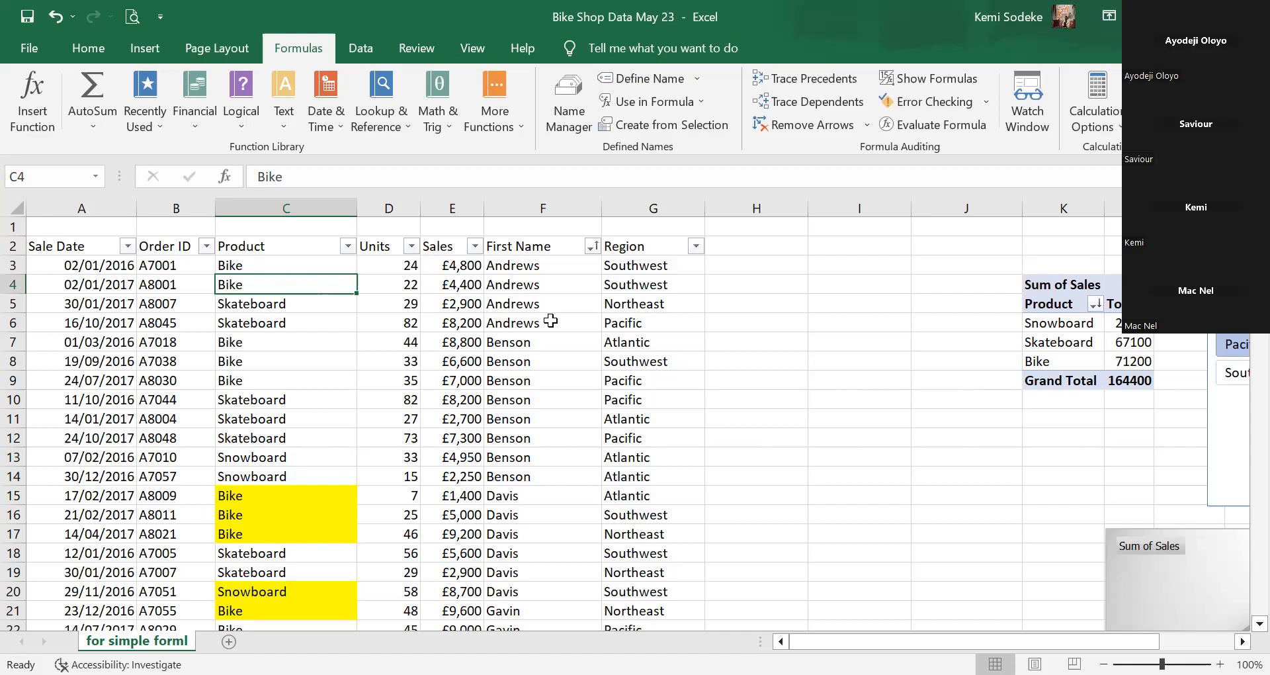
{"action": "left_click", "coordinate": [541, 250]}
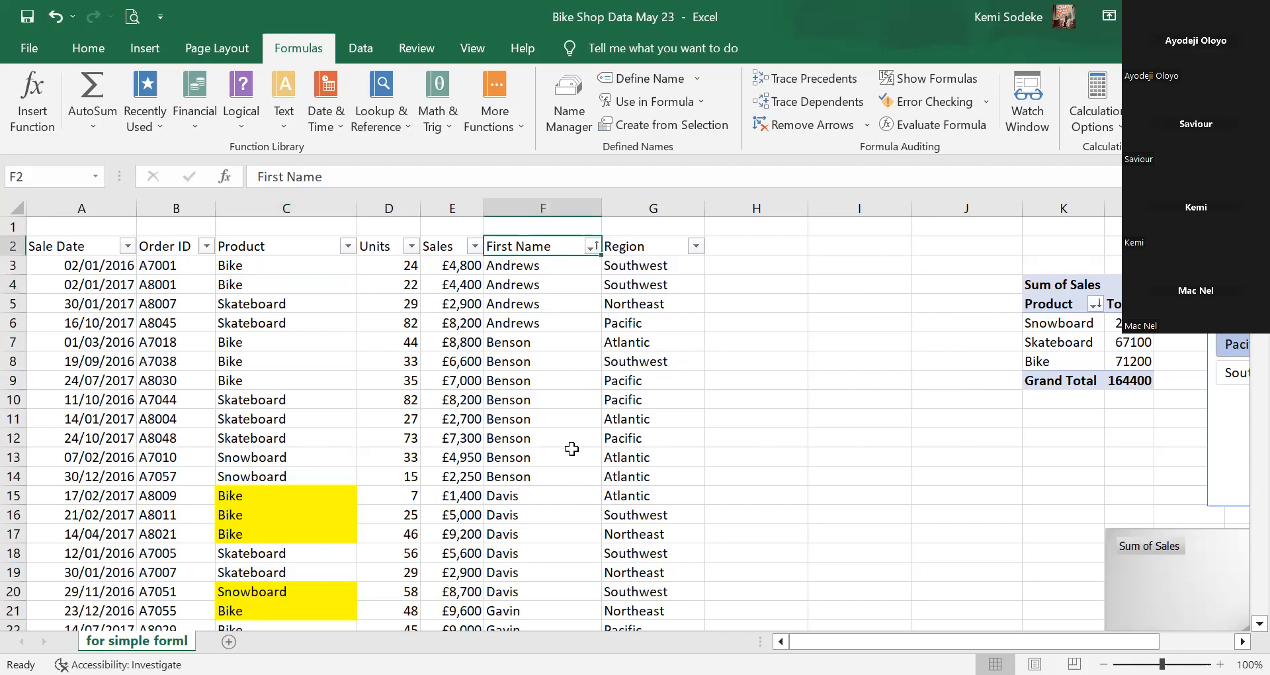
{"action": "scroll", "coordinate": [576, 398], "scroll_direction": "down", "scroll_amount": 14}
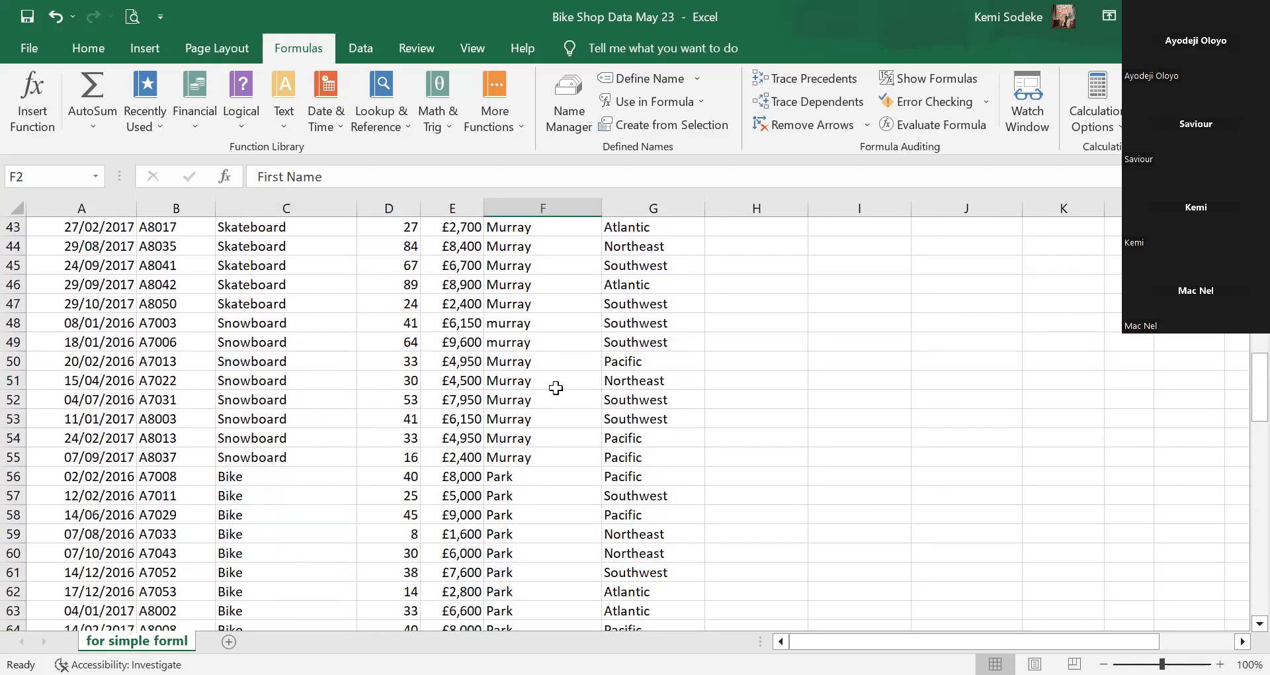
{"action": "scroll", "coordinate": [556, 386], "scroll_direction": "up", "scroll_amount": 14}
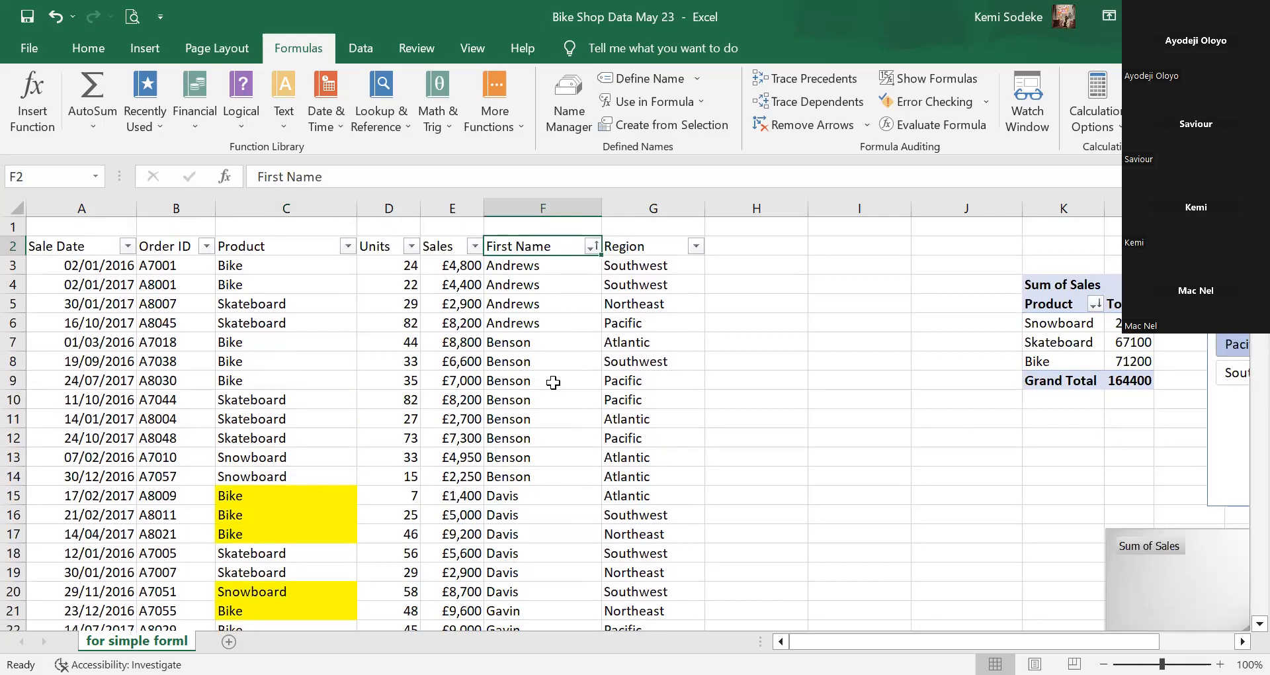
{"action": "left_click", "coordinate": [304, 265]}
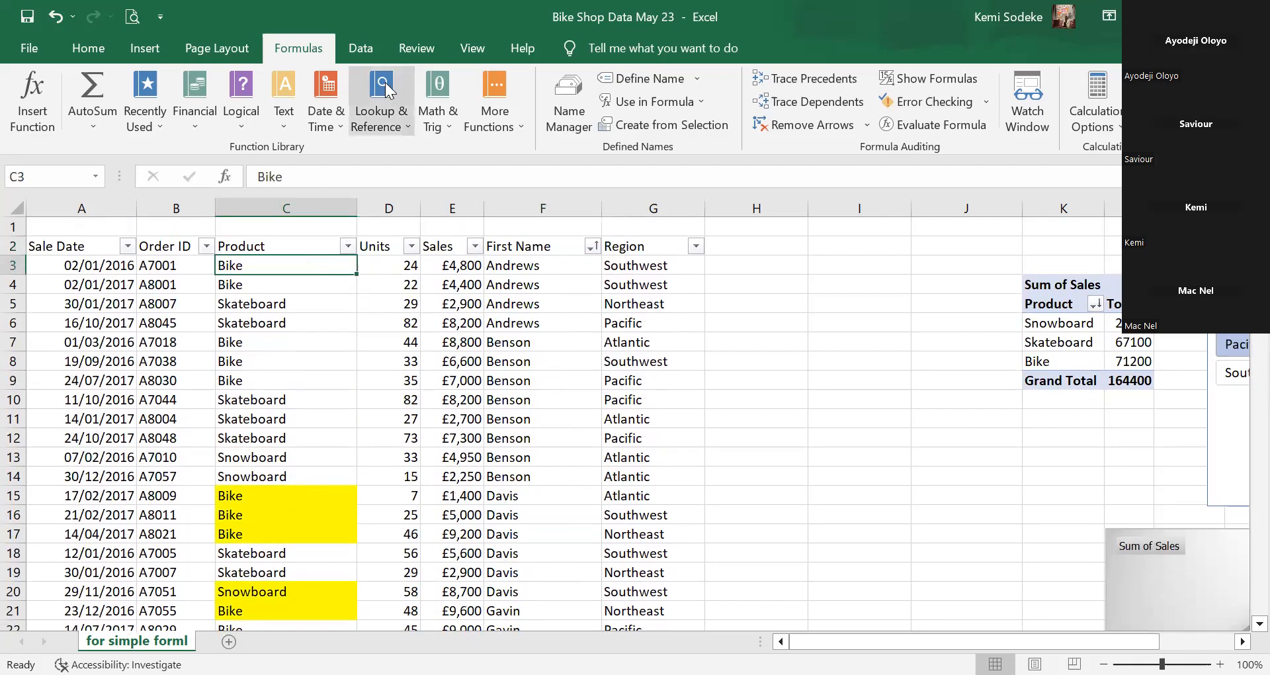
Request Sum subtotals on Sales (not Product) at each First Name change; Excel blocks it over the PivotTable.
{"action": "left_click", "coordinate": [361, 49]}
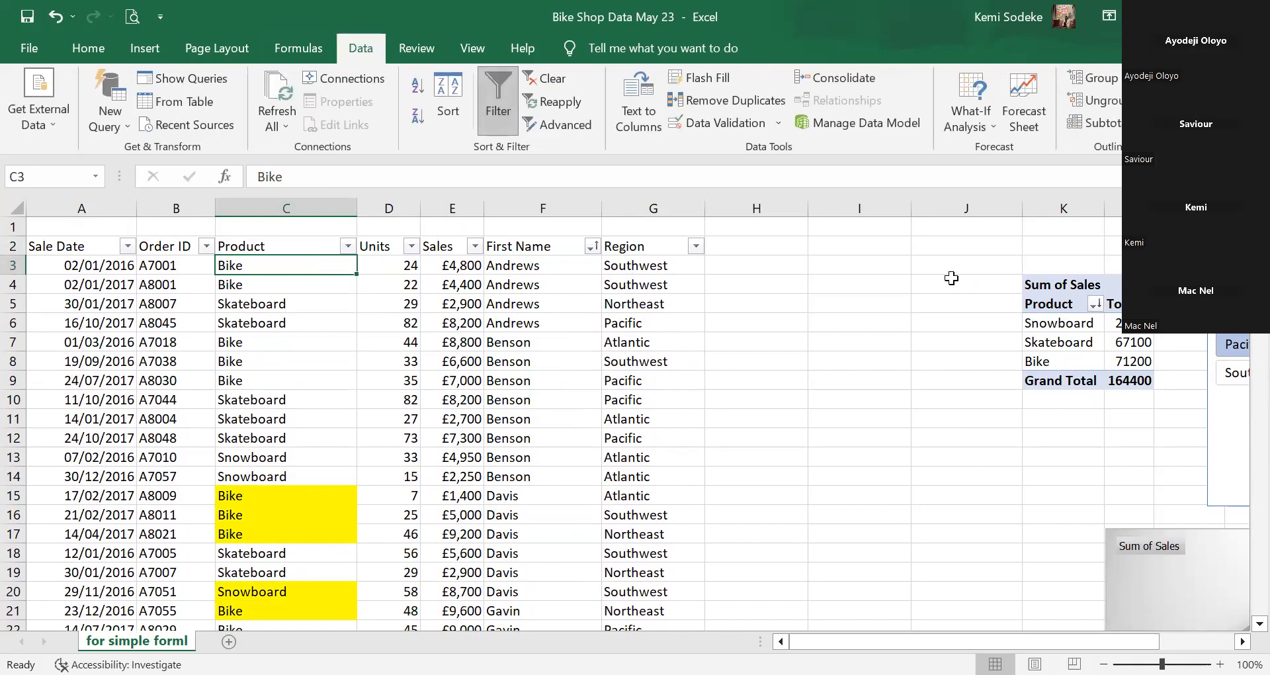
{"action": "left_click", "coordinate": [1113, 121]}
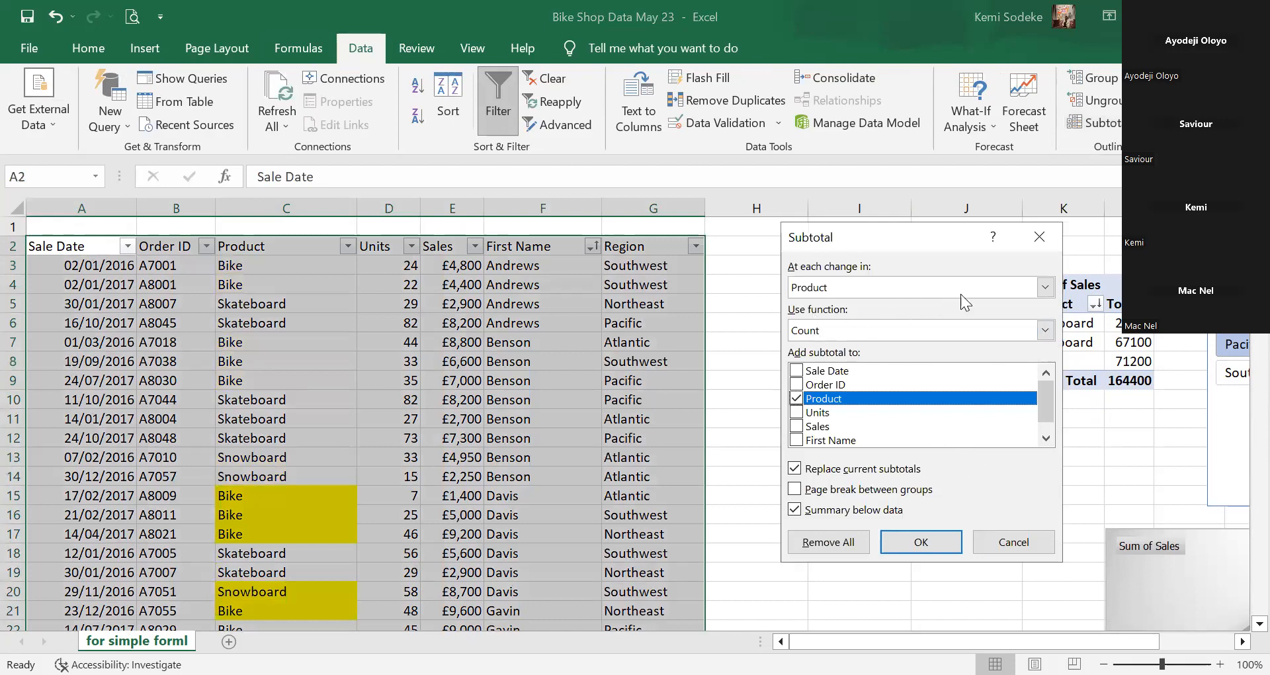
{"action": "left_click", "coordinate": [853, 293]}
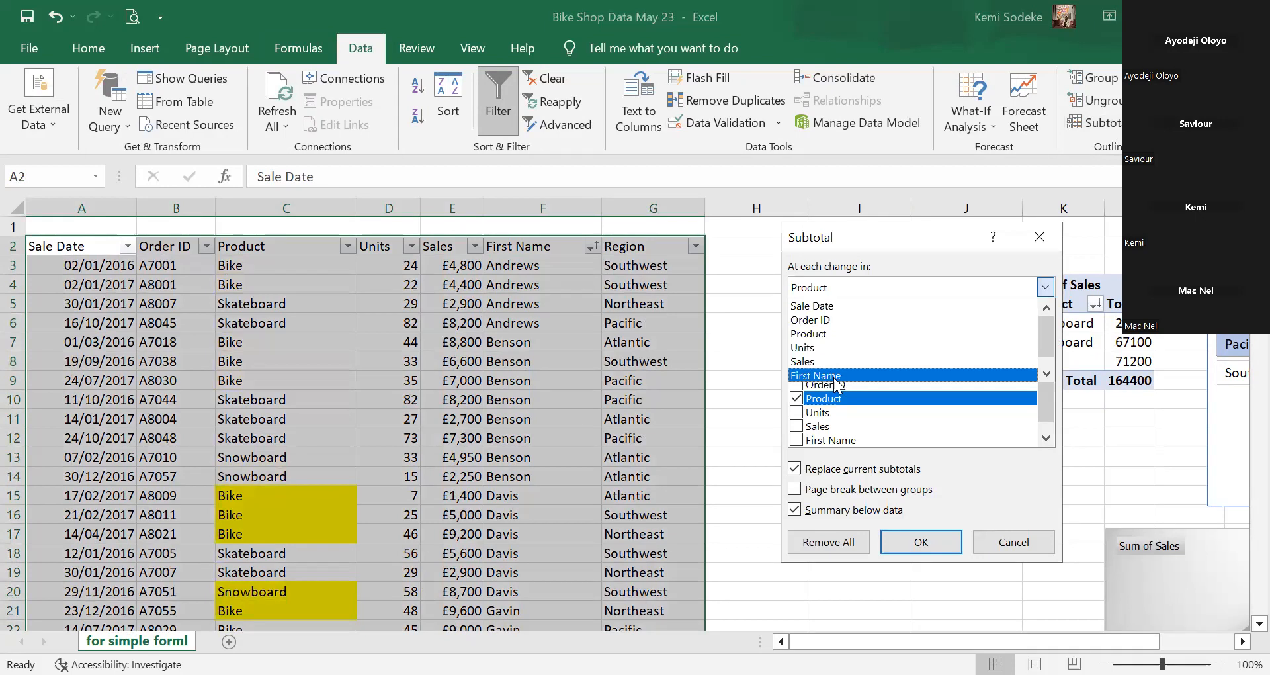
{"action": "left_click", "coordinate": [841, 376]}
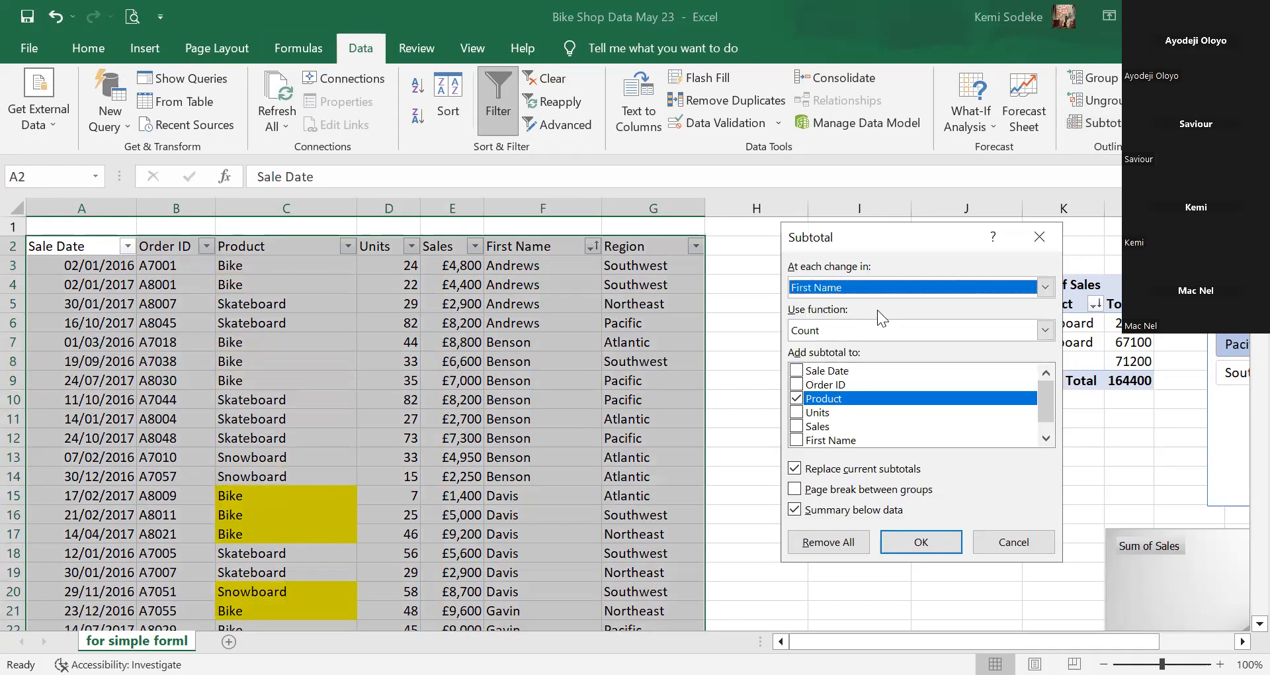
{"action": "left_click", "coordinate": [848, 335]}
{"action": "left_click", "coordinate": [839, 353]}
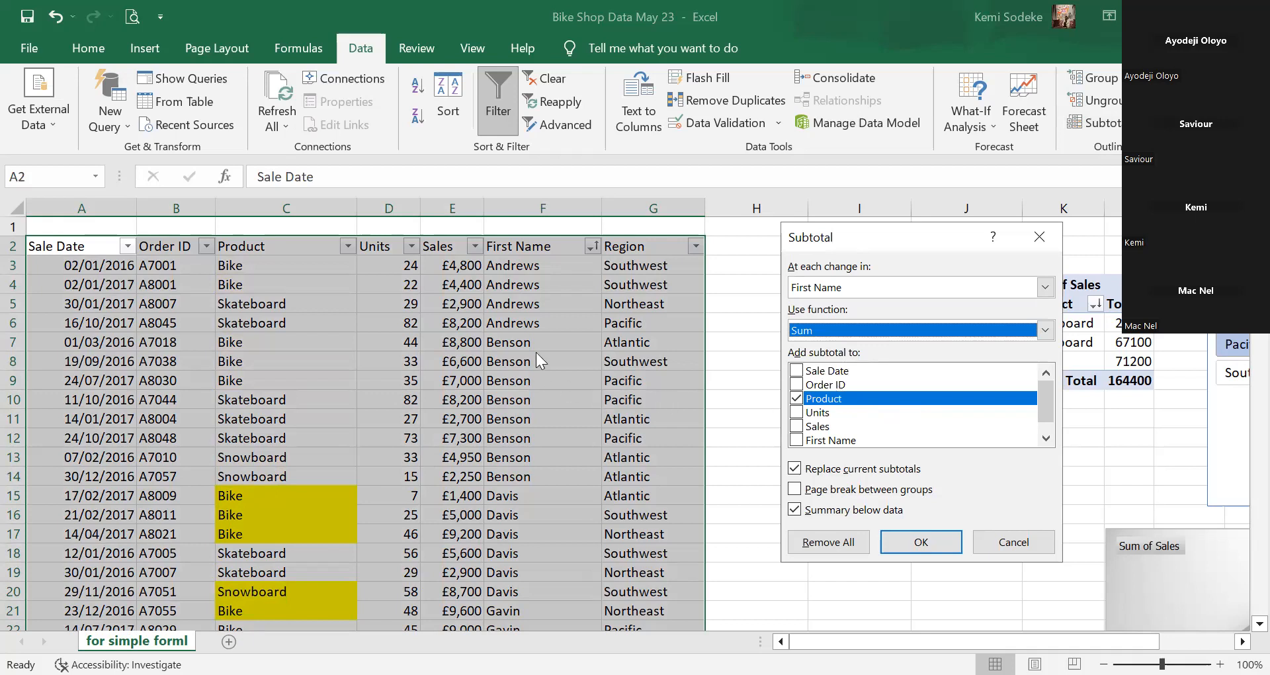
{"action": "left_click", "coordinate": [797, 426]}
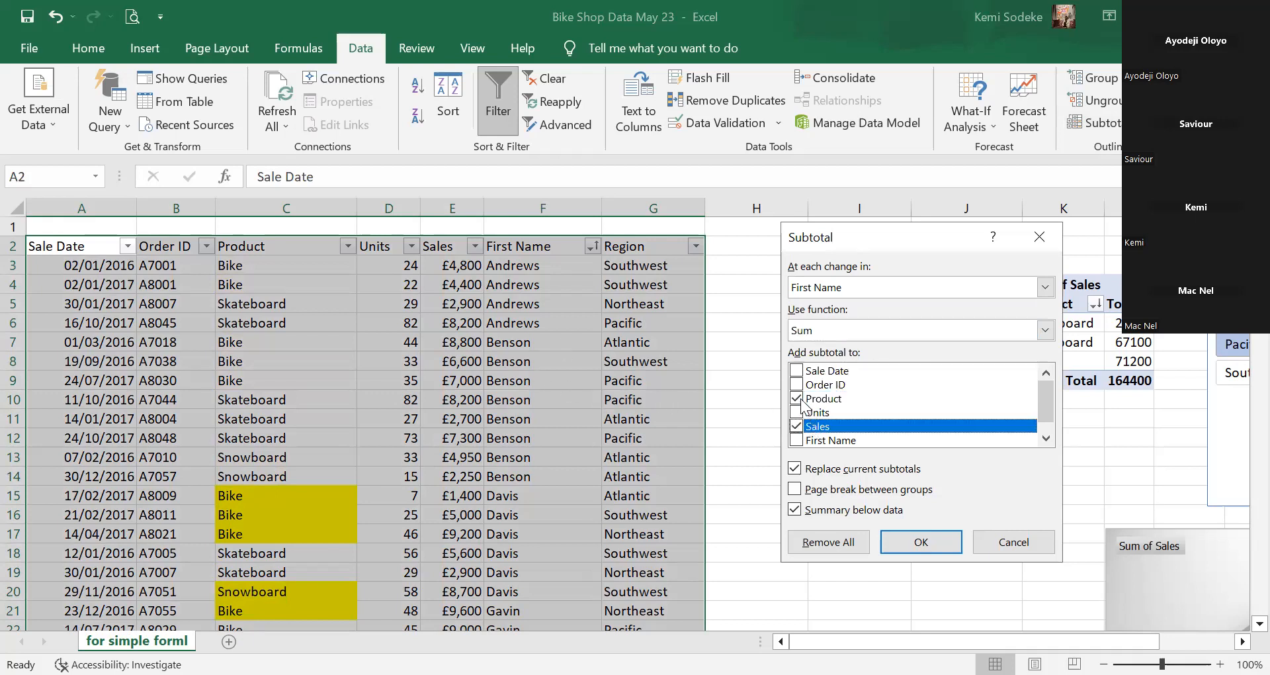
{"action": "left_click", "coordinate": [797, 399]}
{"action": "left_click_drag", "start_coordinate": [1043, 411], "coordinate": [1007, 405]}
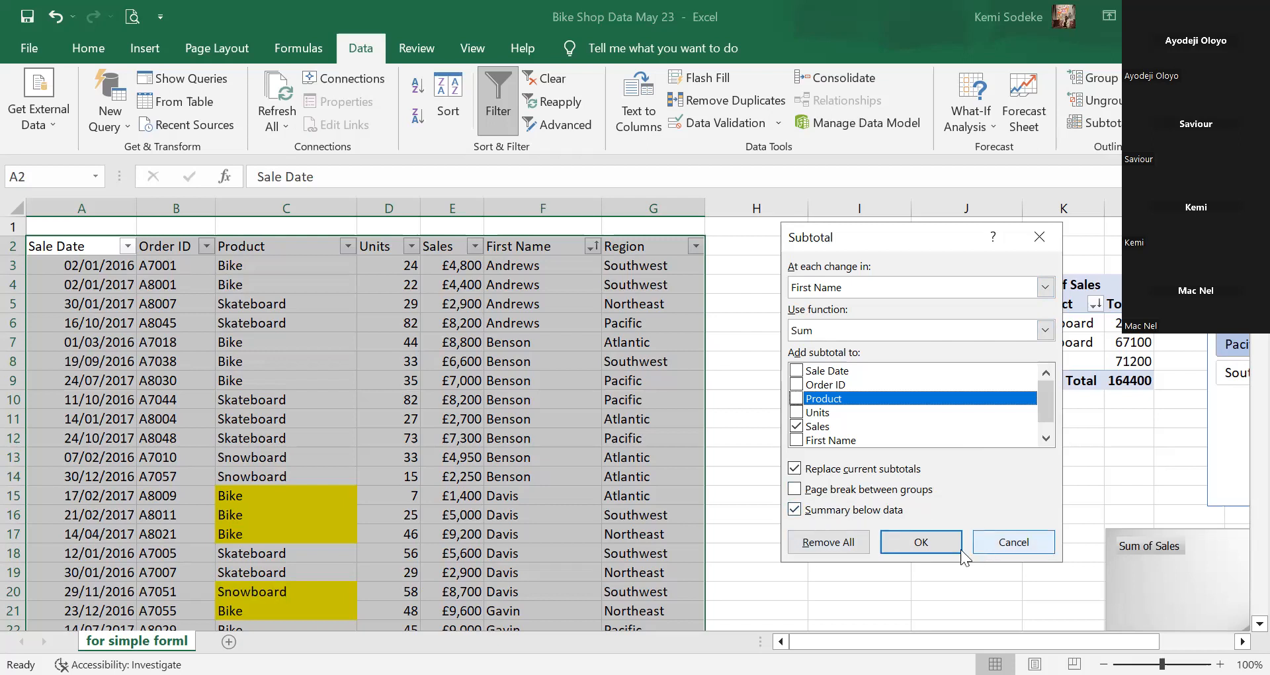
{"action": "left_click", "coordinate": [923, 542]}
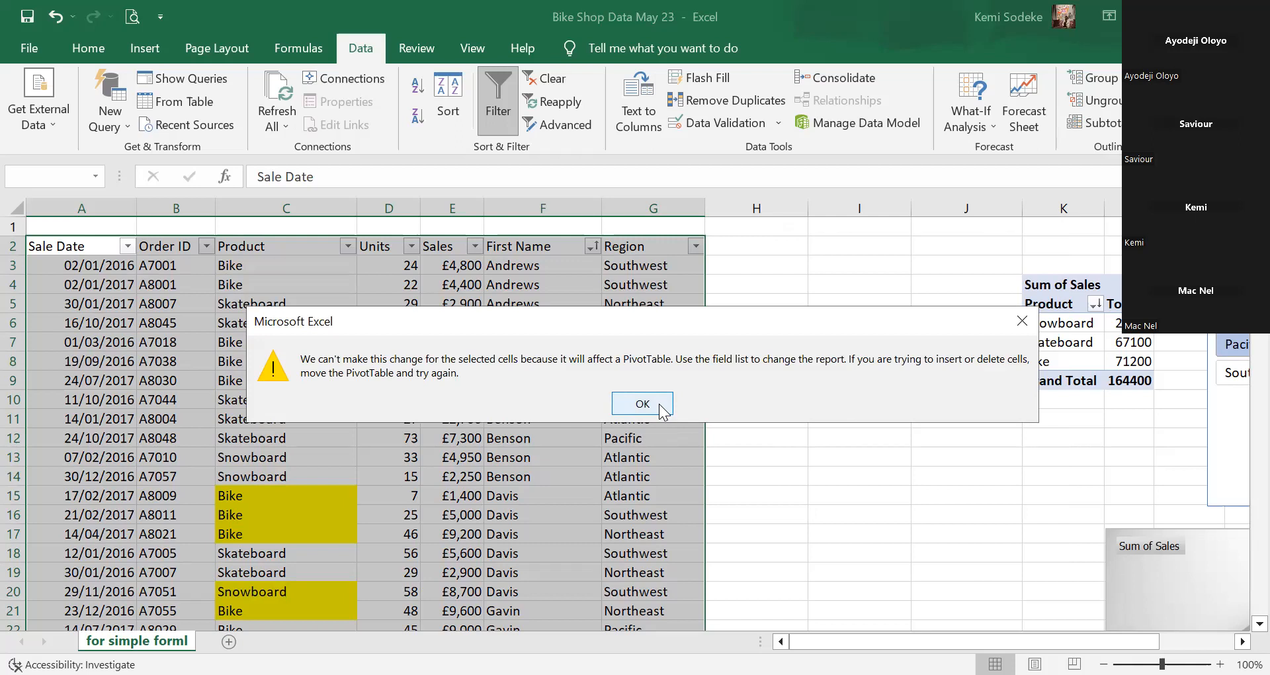
Dismiss the PivotTable warning and select cell F10 in the First Name column.
{"action": "left_click", "coordinate": [643, 404]}
{"action": "scroll", "coordinate": [691, 422], "scroll_direction": "up", "scroll_amount": 12}
{"action": "left_click", "coordinate": [575, 400]}
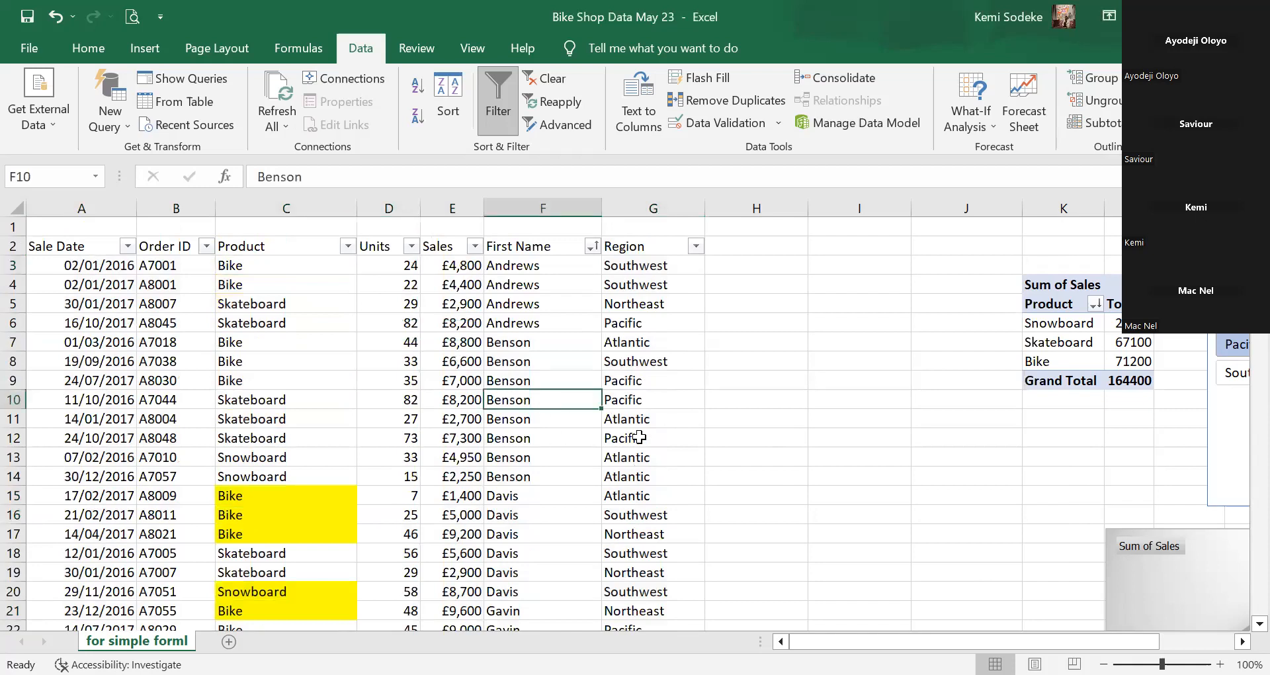
{"action": "scroll", "coordinate": [629, 437], "scroll_direction": "down", "scroll_amount": 12}
{"action": "scroll", "coordinate": [577, 400], "scroll_direction": "down", "scroll_amount": 14}
{"action": "scroll", "coordinate": [569, 402], "scroll_direction": "up", "scroll_amount": 13}
{"action": "scroll", "coordinate": [561, 403], "scroll_direction": "up", "scroll_amount": 14}
Copy the sales table and paste it into cell A2 of a new sheet.
{"action": "left_click_drag", "start_coordinate": [69, 248], "coordinate": [71, 266]}
{"action": "left_click_drag", "start_coordinate": [523, 323], "coordinate": [661, 625]}
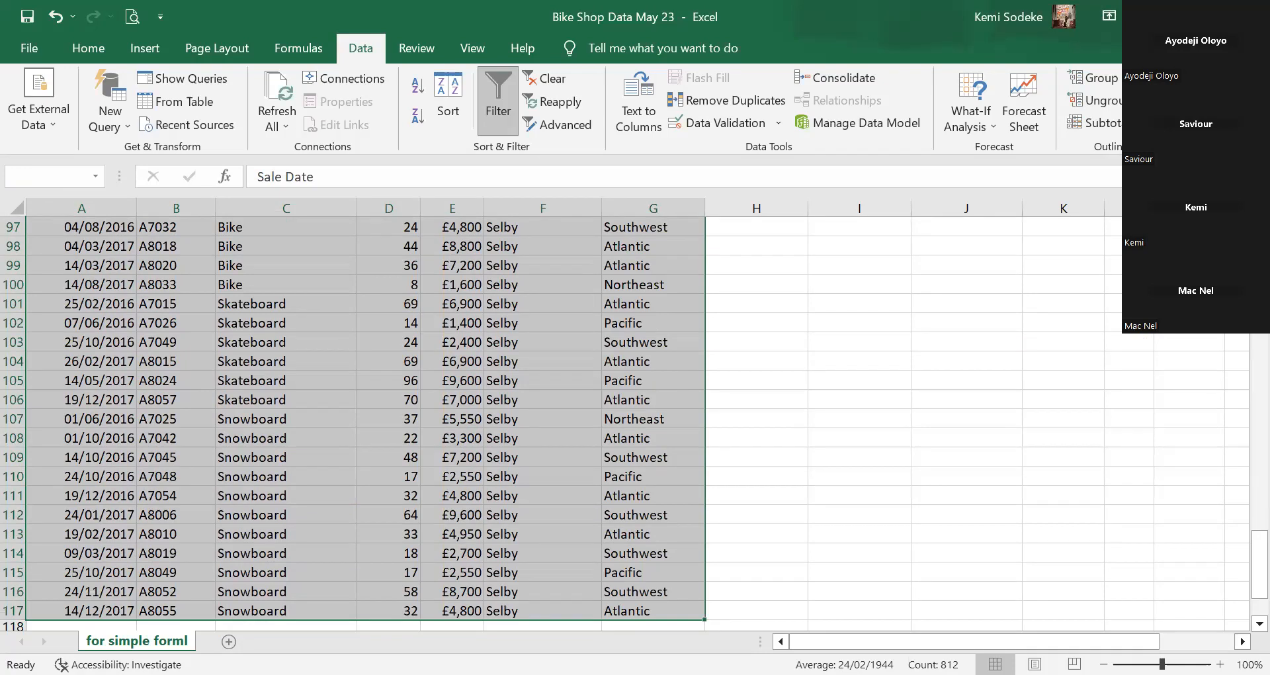
{"action": "key", "text": "ctrl+c"}
{"action": "left_click", "coordinate": [228, 641]}
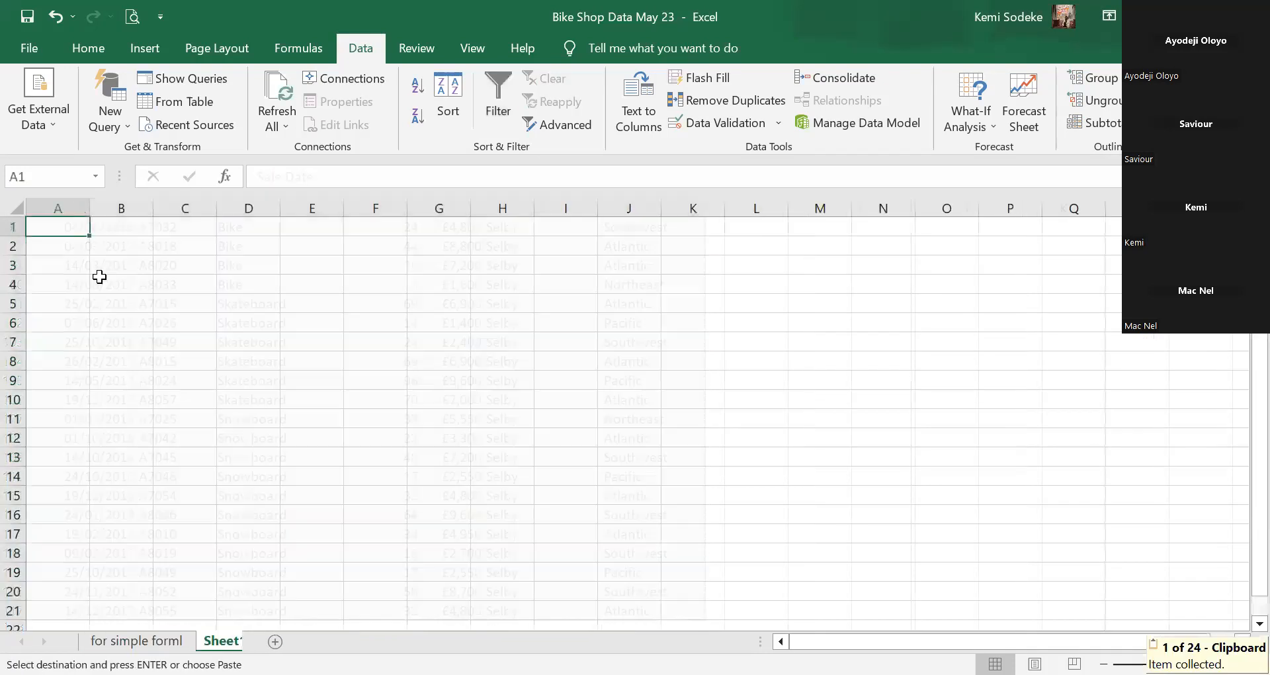
{"action": "left_click", "coordinate": [73, 246]}
{"action": "key", "text": "ctrl+v"}
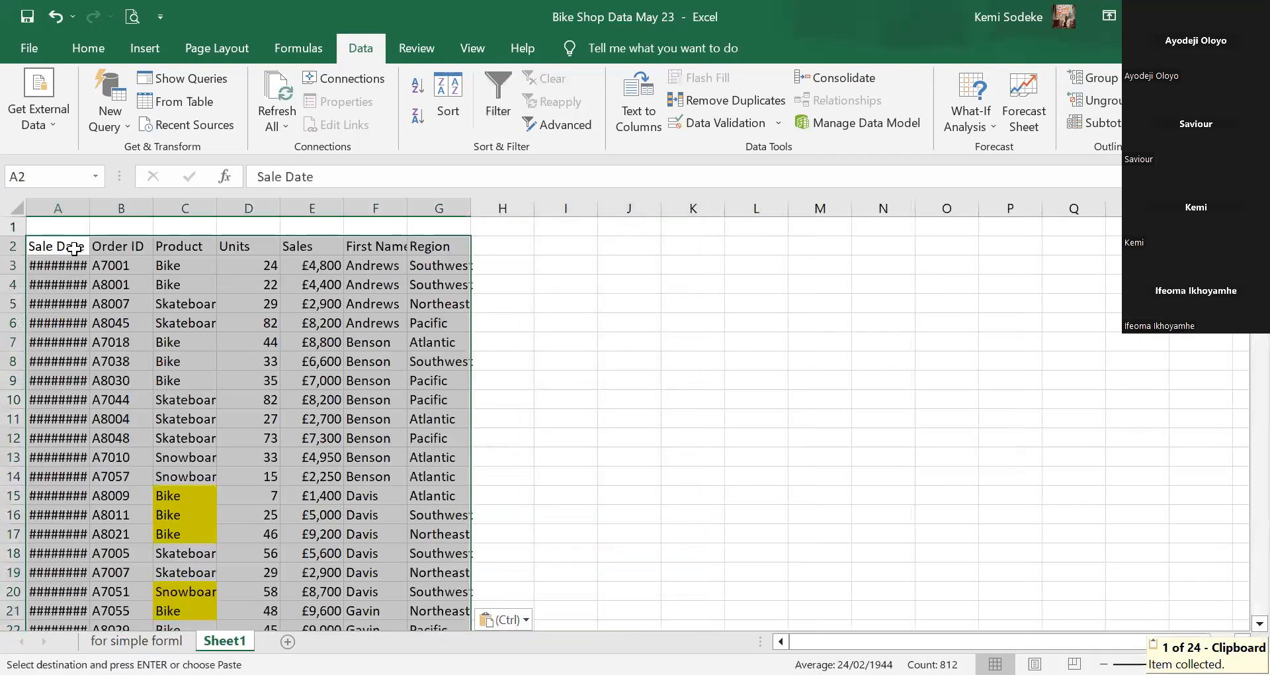
AutoFit columns A, B, C, E and F so dates, product names and values show fully.
{"action": "left_click_drag", "start_coordinate": [89, 207], "coordinate": [114, 207]}
{"action": "double_click", "coordinate": [241, 207]}
{"action": "double_click", "coordinate": [175, 207]}
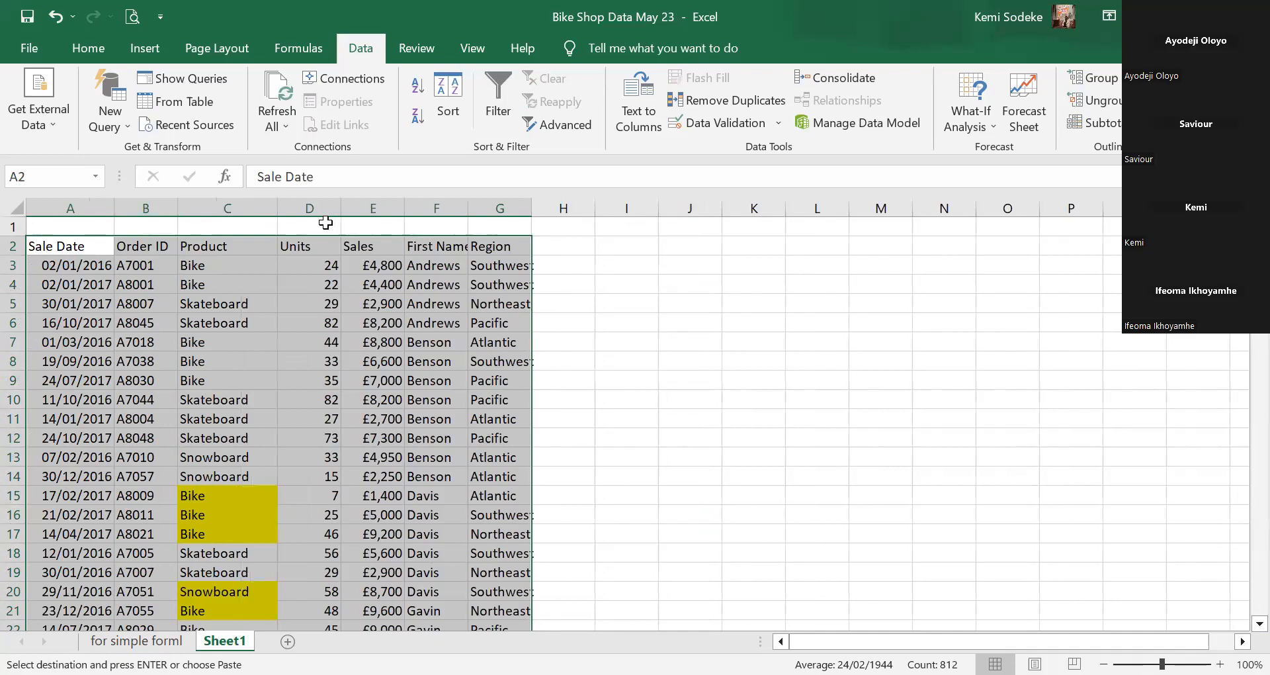
{"action": "double_click", "coordinate": [313, 211]}
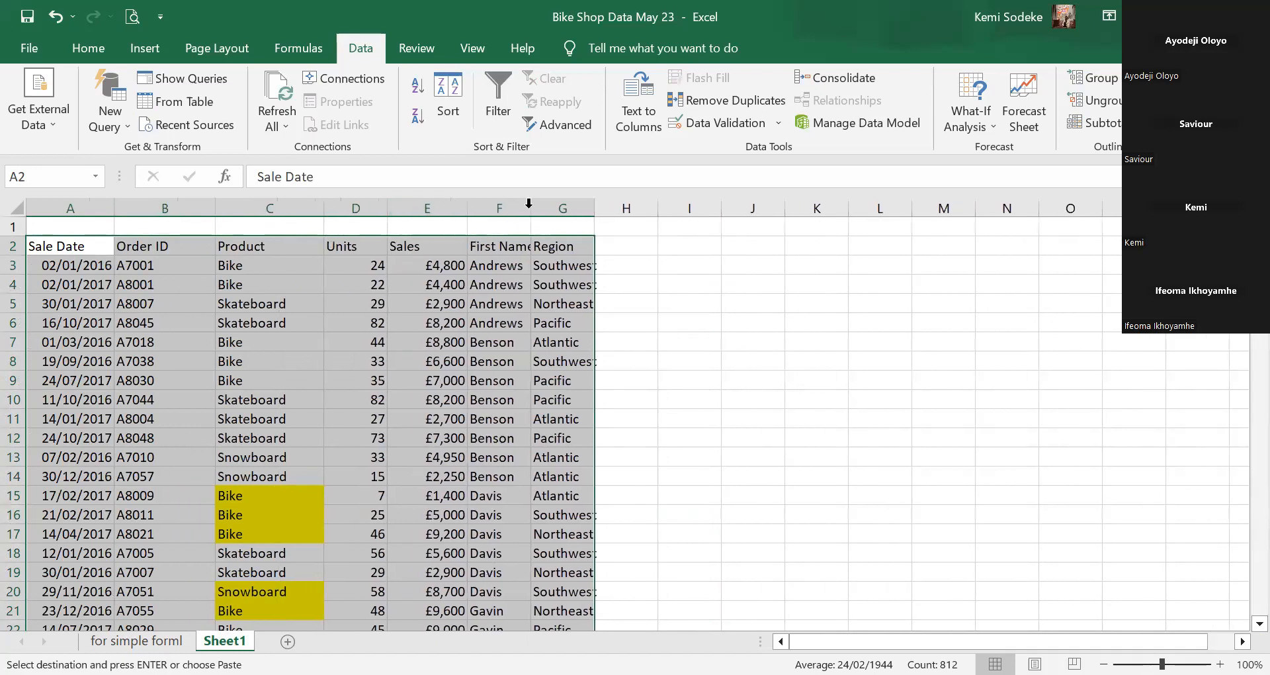
{"action": "double_click", "coordinate": [530, 204]}
{"action": "left_click", "coordinate": [574, 361]}
{"action": "left_click", "coordinate": [345, 252]}
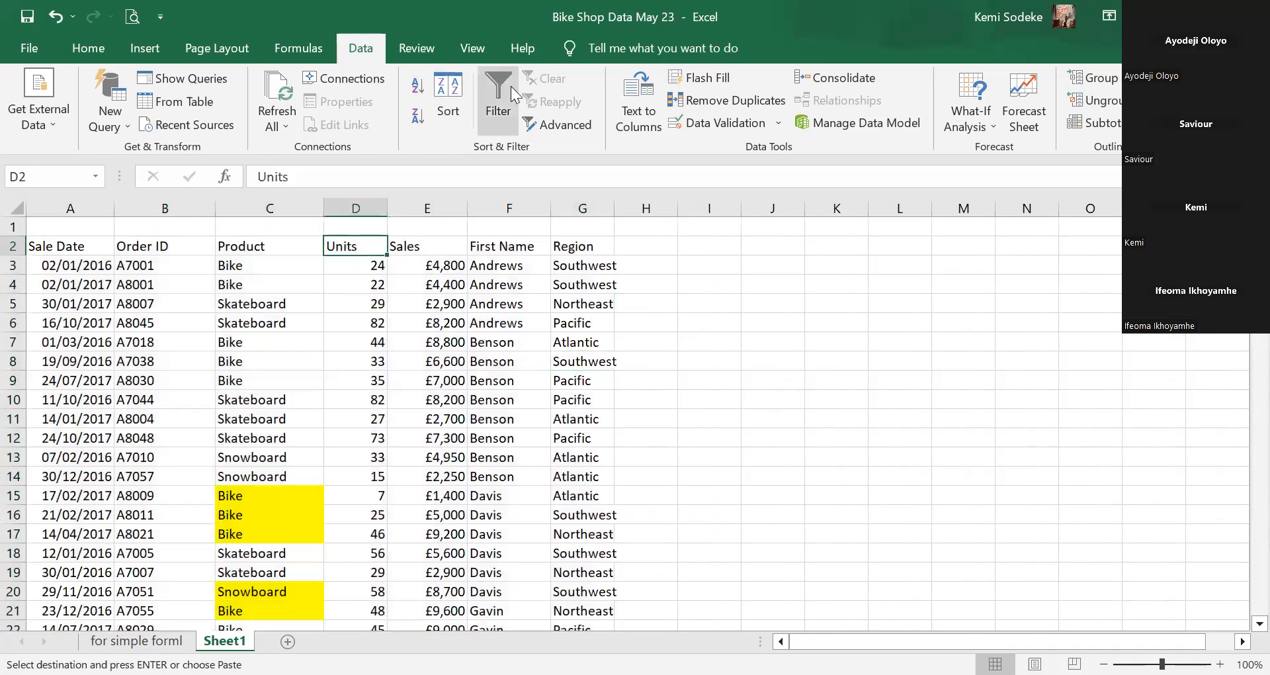
Turn on header filters and subtotal Sales with Sum at each change in First Name.
{"action": "left_click", "coordinate": [493, 89]}
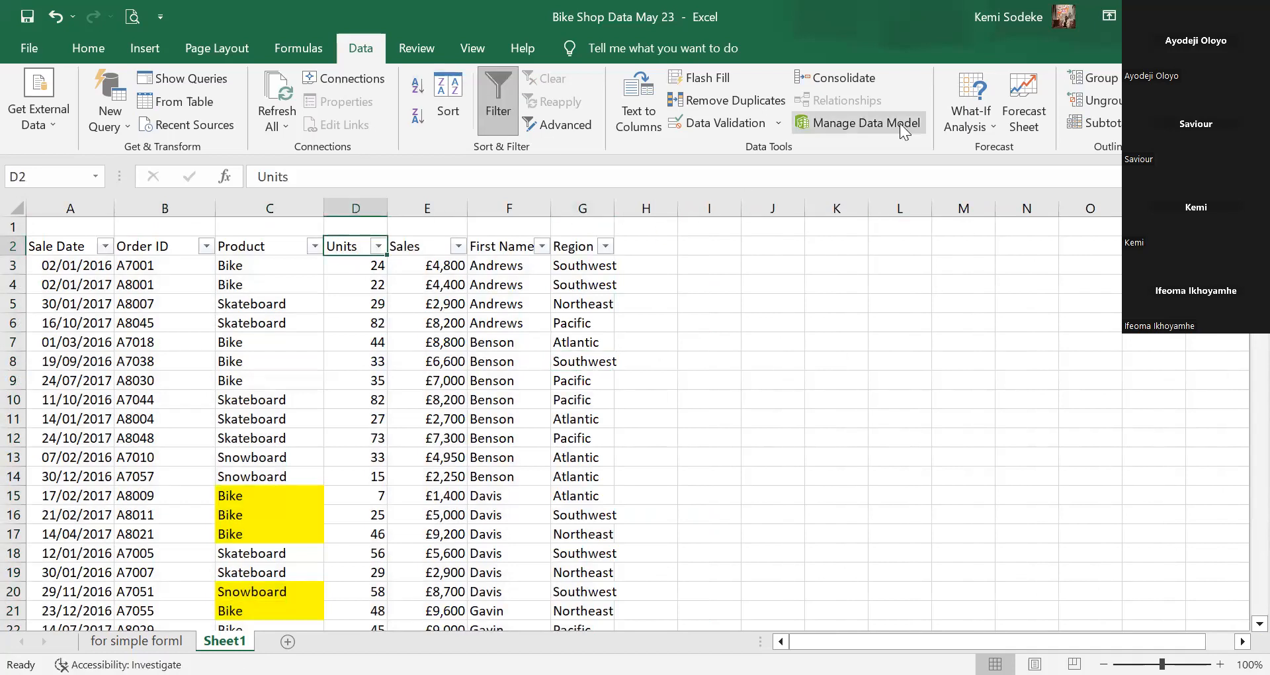
{"action": "left_click", "coordinate": [1115, 126]}
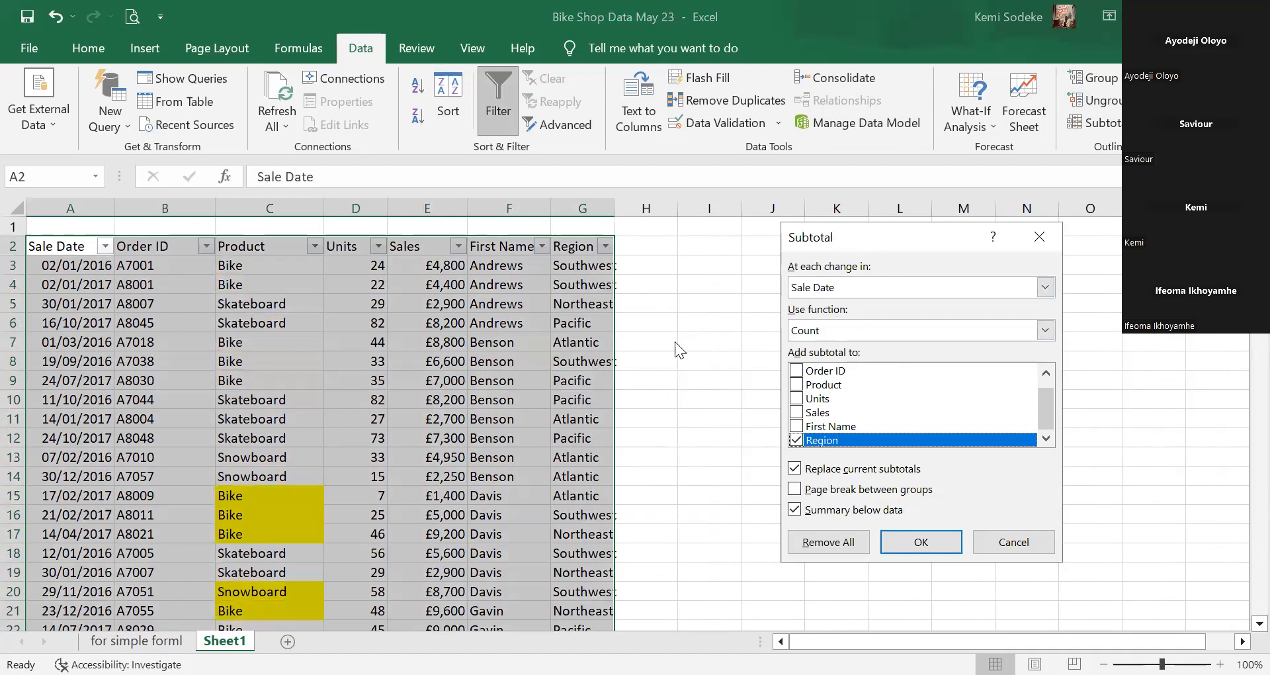
{"action": "left_click", "coordinate": [850, 288]}
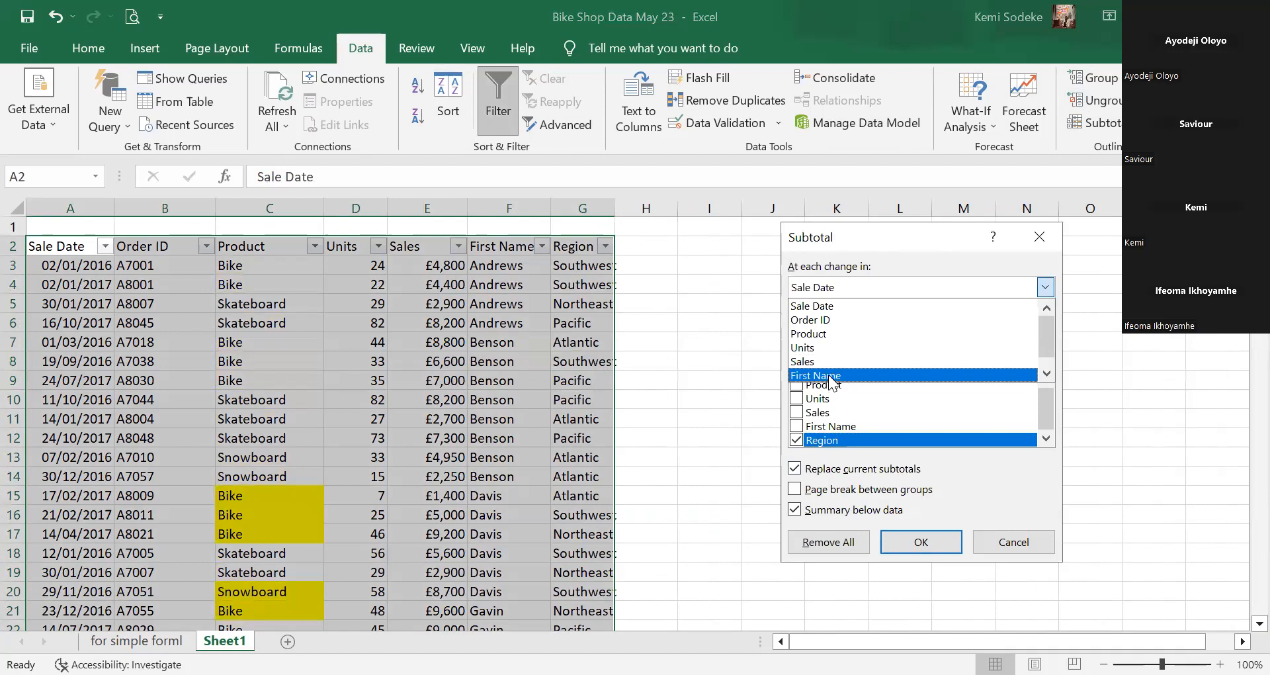
{"action": "left_click", "coordinate": [831, 376]}
{"action": "left_click", "coordinate": [856, 325]}
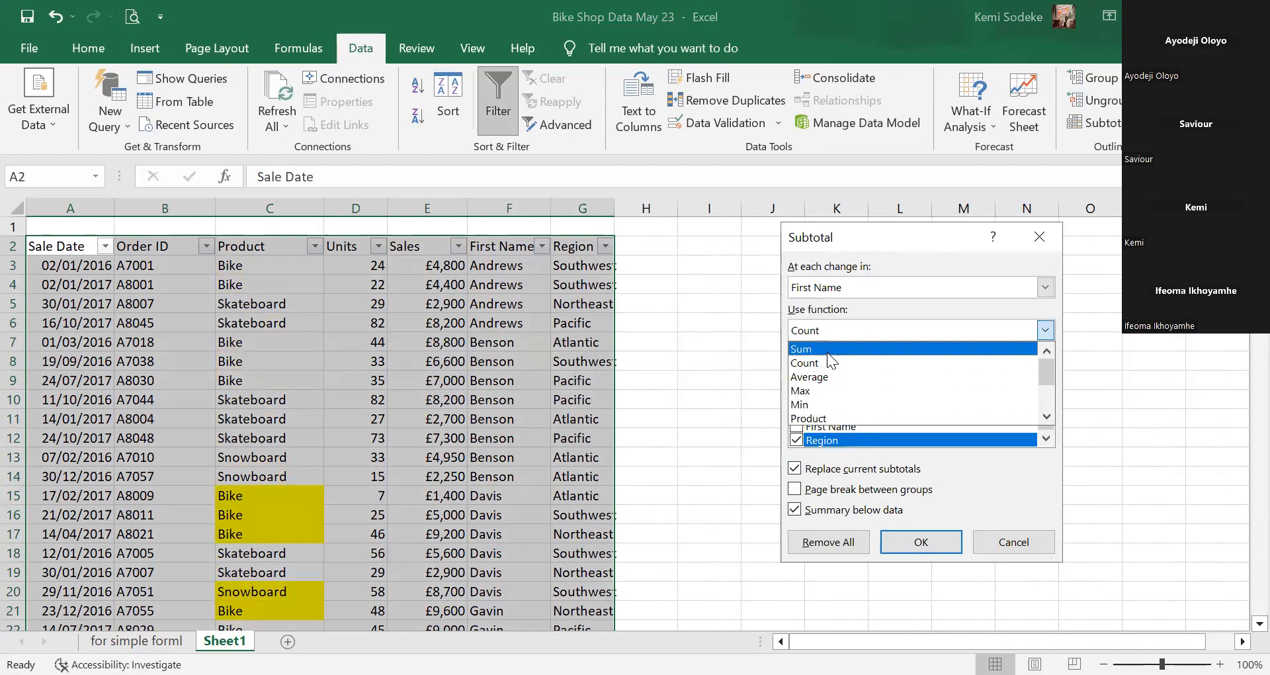
{"action": "left_click", "coordinate": [827, 351]}
{"action": "left_click", "coordinate": [796, 440]}
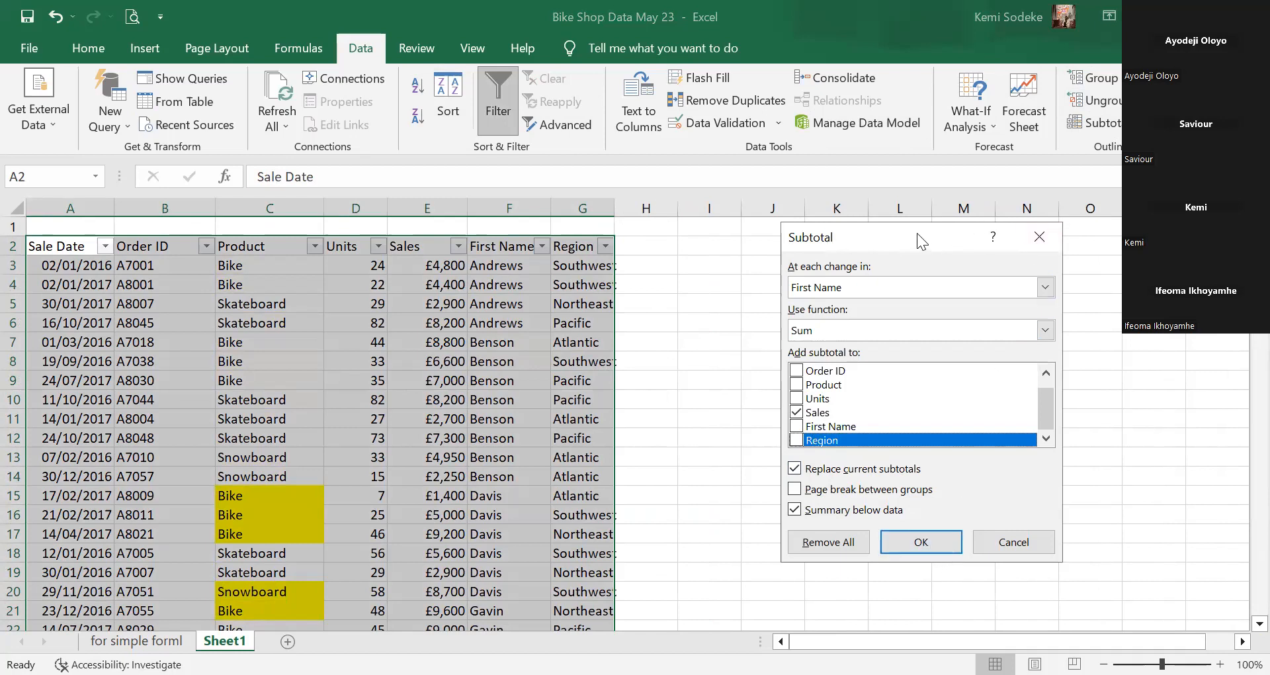
{"action": "left_click_drag", "start_coordinate": [917, 234], "coordinate": [974, 229]}
{"action": "left_click", "coordinate": [984, 536]}
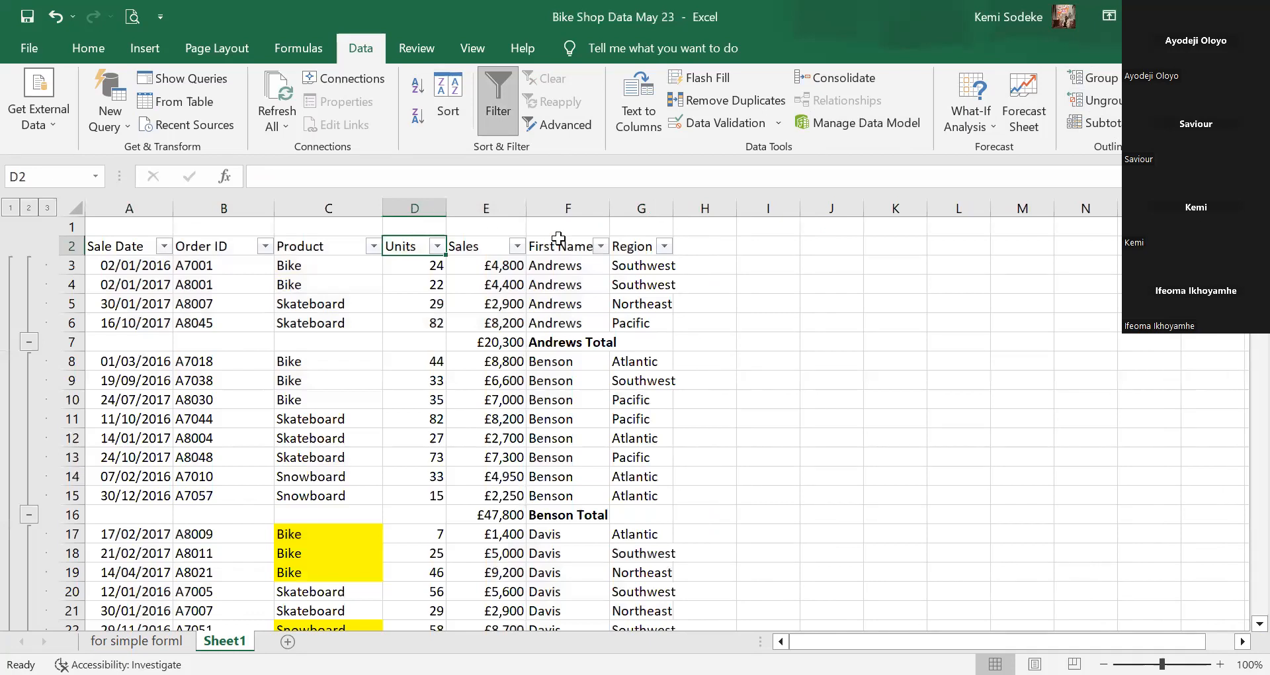
Check the Andrews and Benson total rows, then scroll down to the £645,100 Grand Total.
{"action": "left_click_drag", "start_coordinate": [572, 266], "coordinate": [574, 322]}
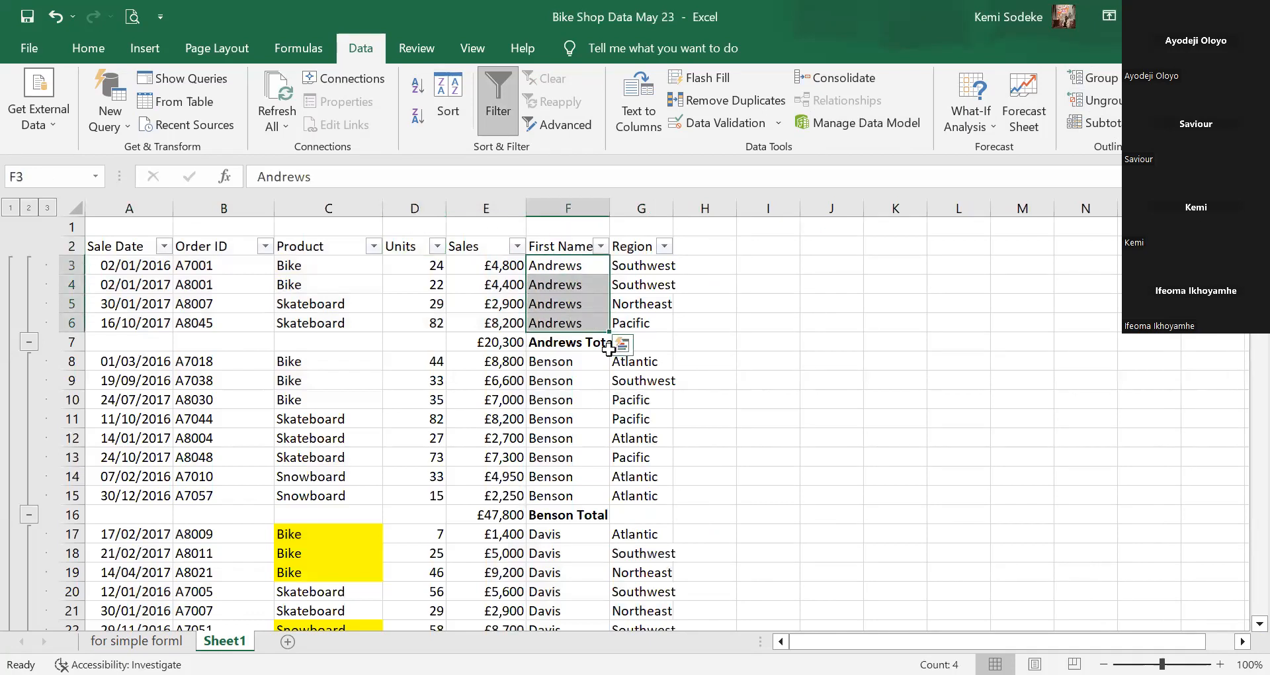
{"action": "left_click", "coordinate": [498, 343]}
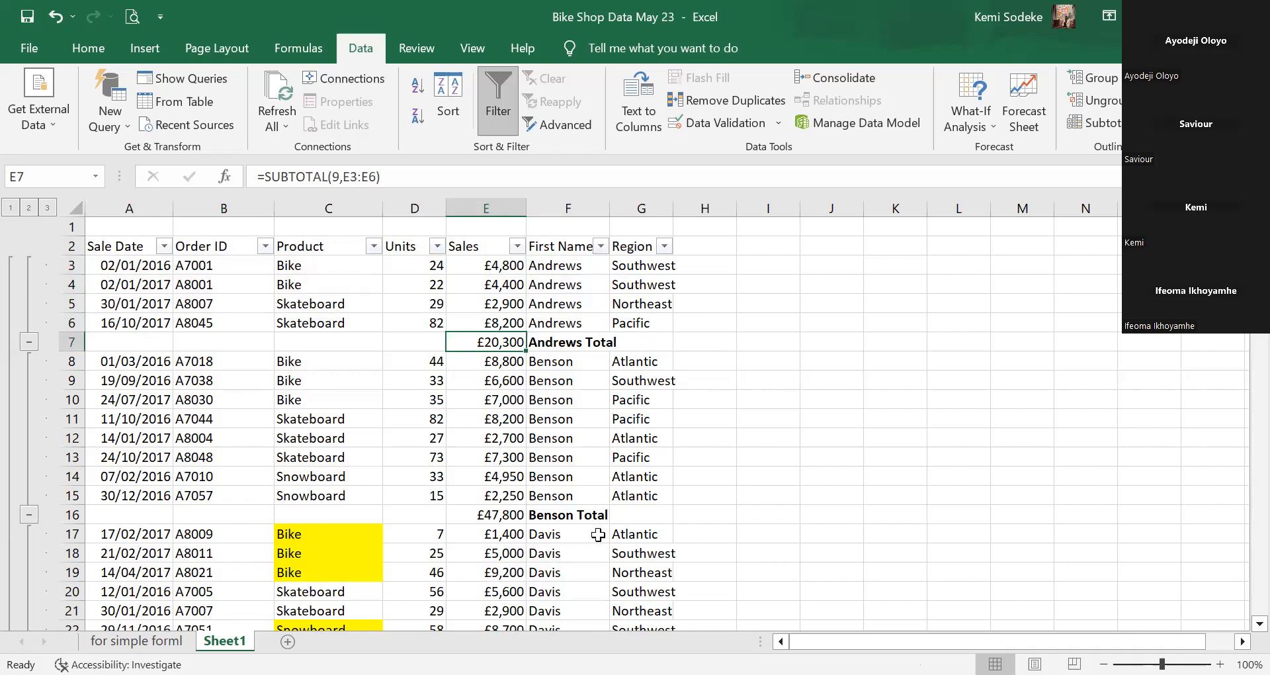
{"action": "left_click", "coordinate": [570, 516]}
{"action": "scroll", "coordinate": [721, 464], "scroll_direction": "down", "scroll_amount": 1}
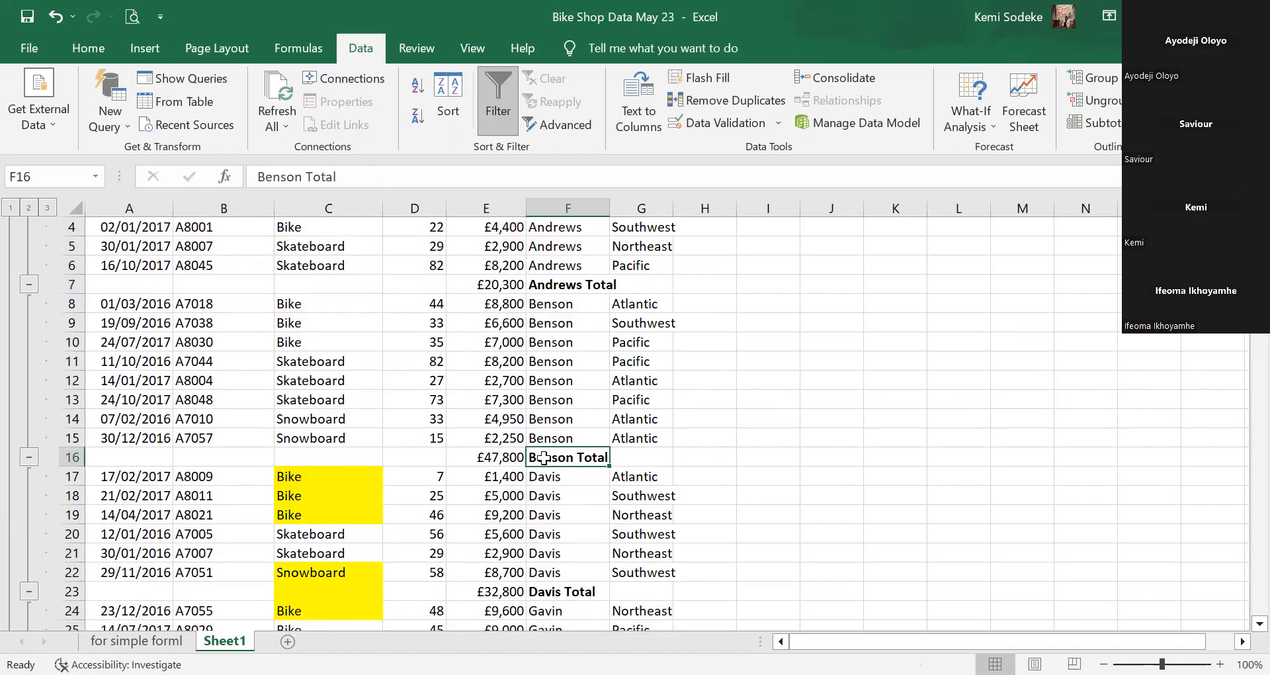
{"action": "left_click", "coordinate": [496, 456]}
{"action": "scroll", "coordinate": [688, 445], "scroll_direction": "down", "scroll_amount": 1}
{"action": "scroll", "coordinate": [688, 445], "scroll_direction": "down", "scroll_amount": 2}
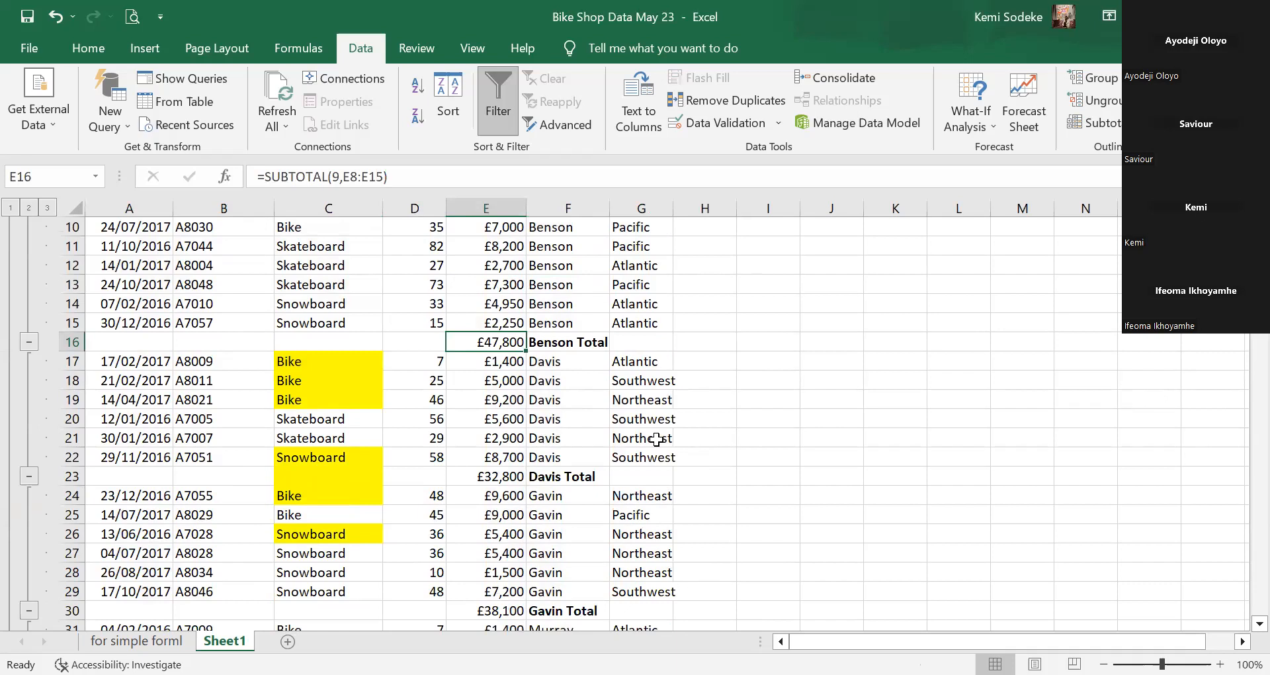
{"action": "scroll", "coordinate": [656, 439], "scroll_direction": "down", "scroll_amount": 16}
{"action": "scroll", "coordinate": [679, 423], "scroll_direction": "down", "scroll_amount": 20}
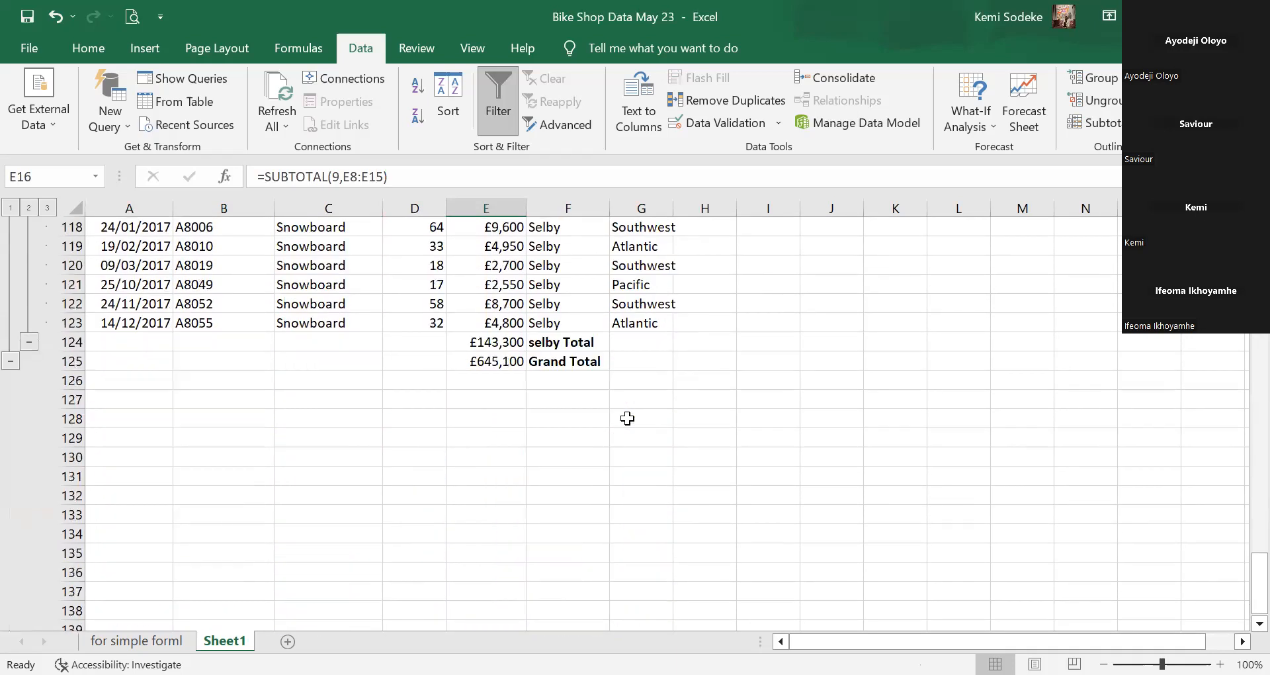
{"action": "left_click_drag", "start_coordinate": [1252, 572], "coordinate": [1244, 460]}
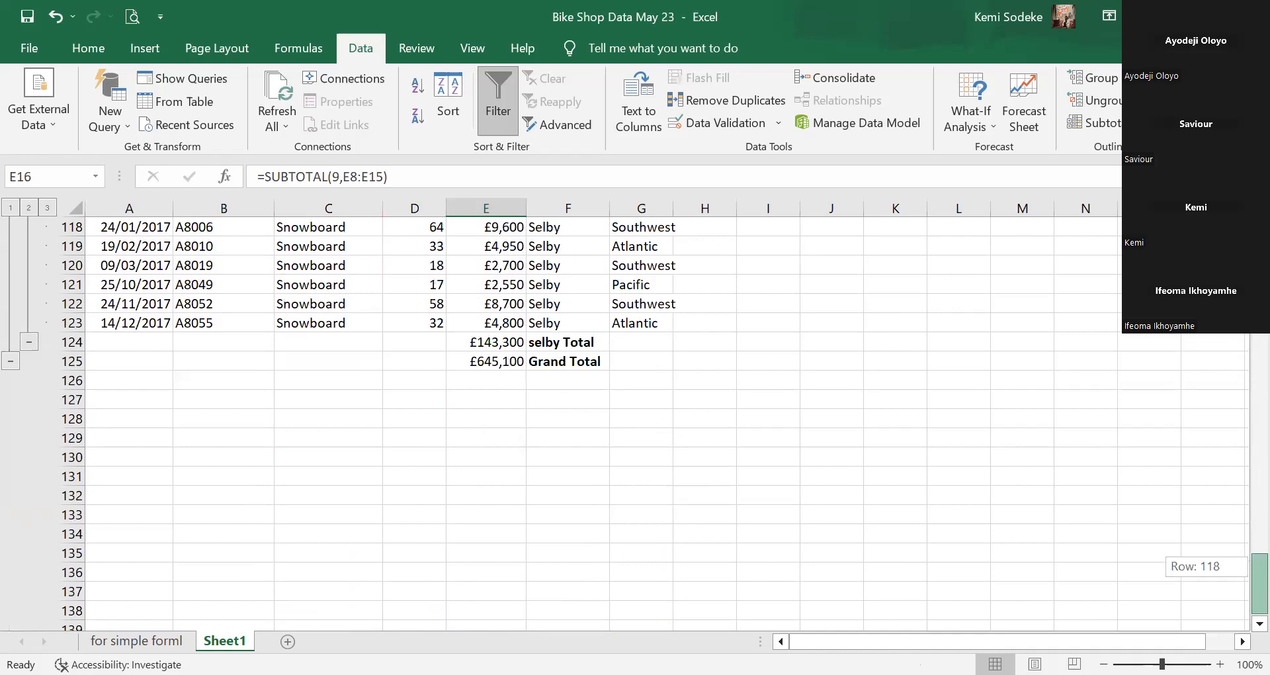
{"action": "left_click_drag", "start_coordinate": [1253, 569], "coordinate": [1253, 278]}
{"action": "scroll", "coordinate": [719, 439], "scroll_direction": "up", "scroll_amount": 2}
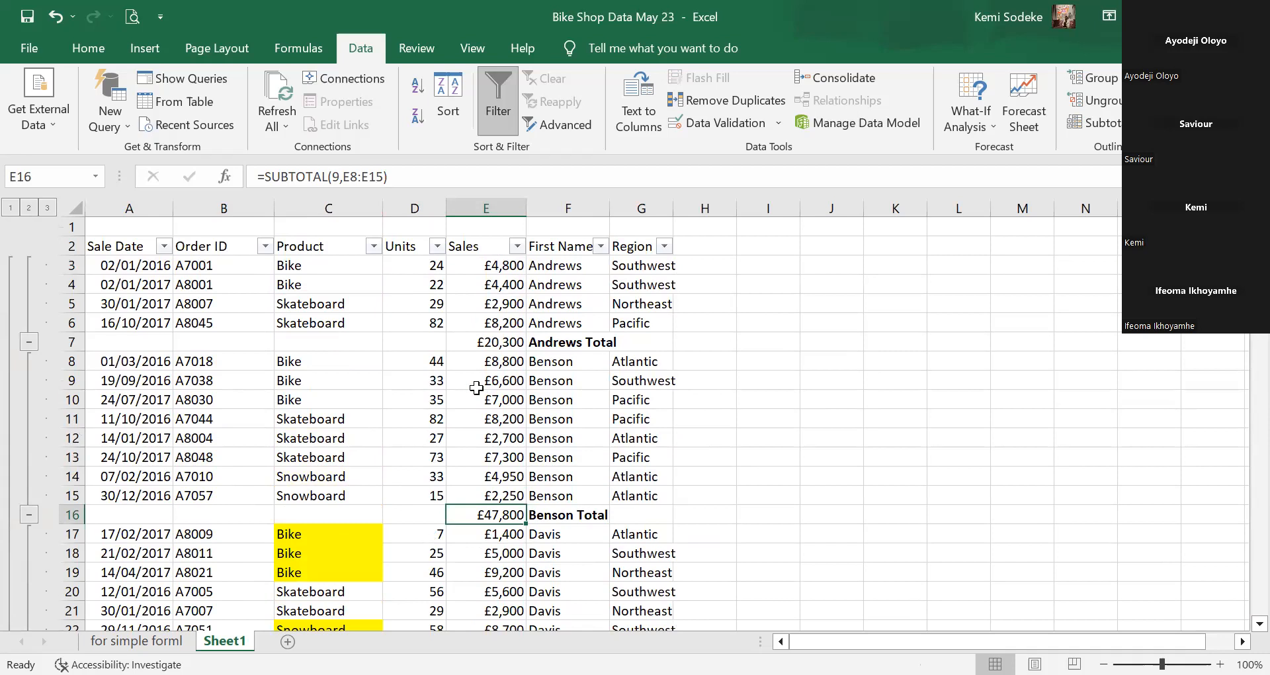
Switch outline levels 2, 1, then back to 2 to show name totals.
{"action": "left_click", "coordinate": [28, 207]}
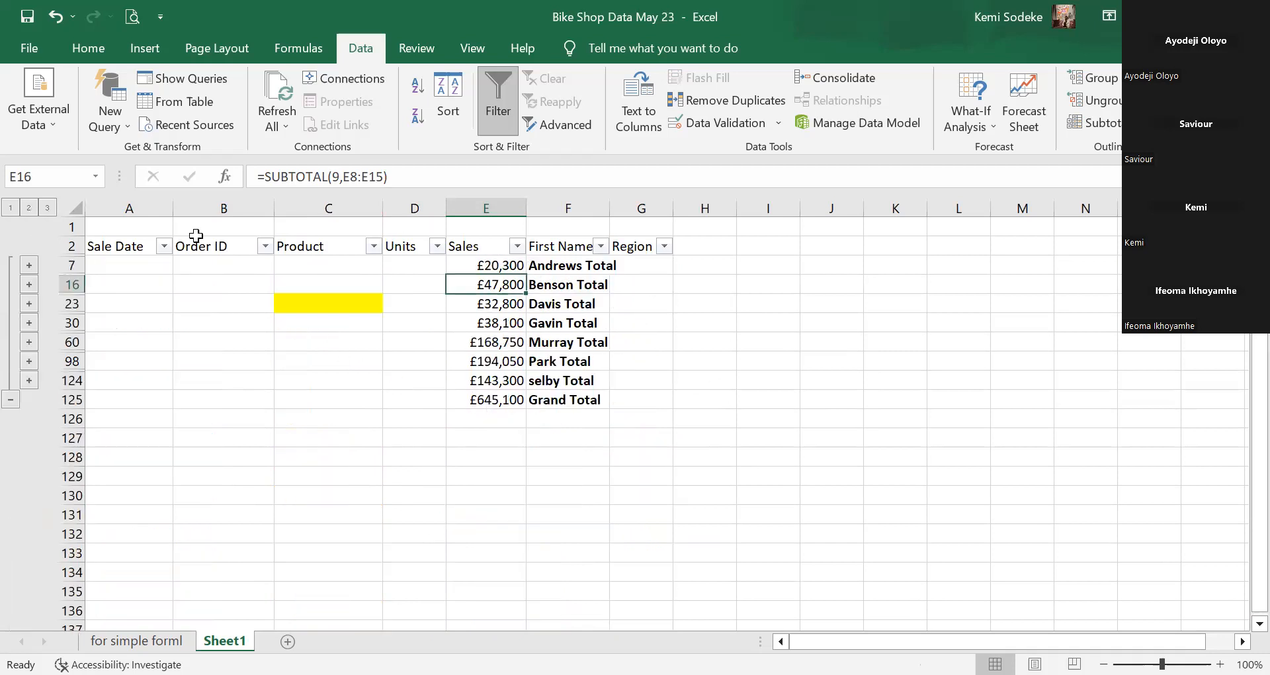
{"action": "left_click", "coordinate": [9, 212]}
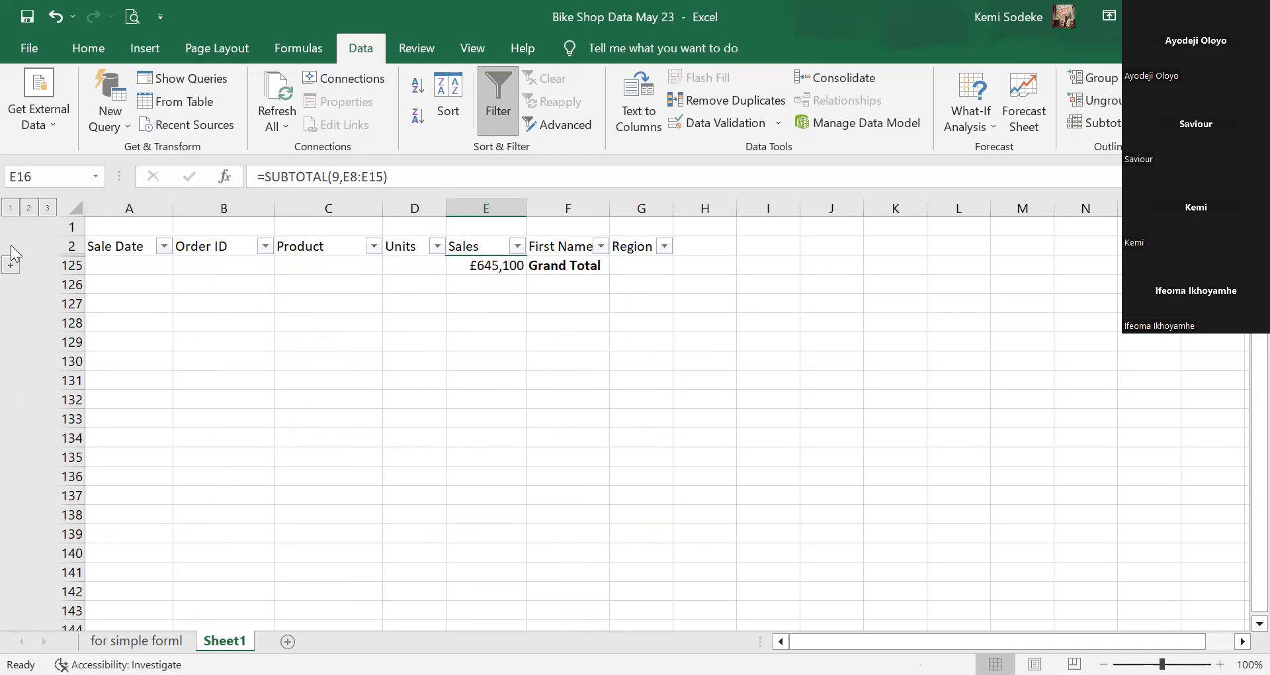
{"action": "left_click", "coordinate": [29, 209]}
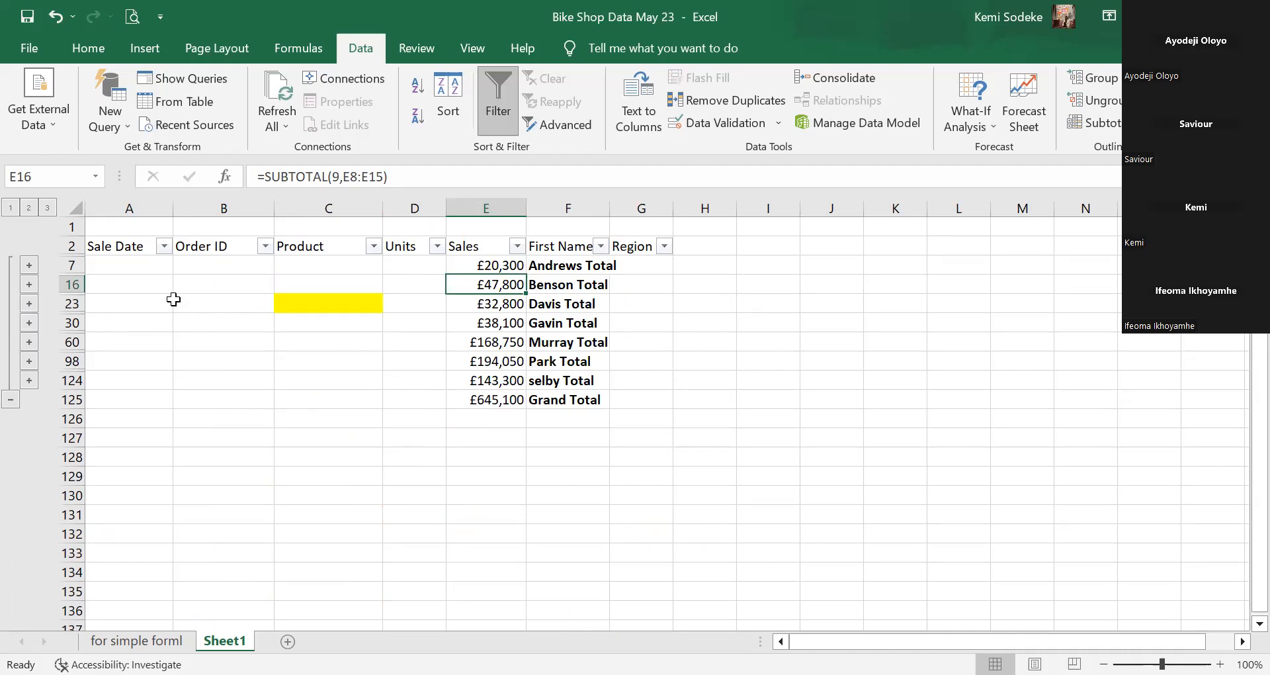
Expand and collapse the Andrews and Gavin groups, leaving only totals visible.
{"action": "left_click", "coordinate": [29, 266]}
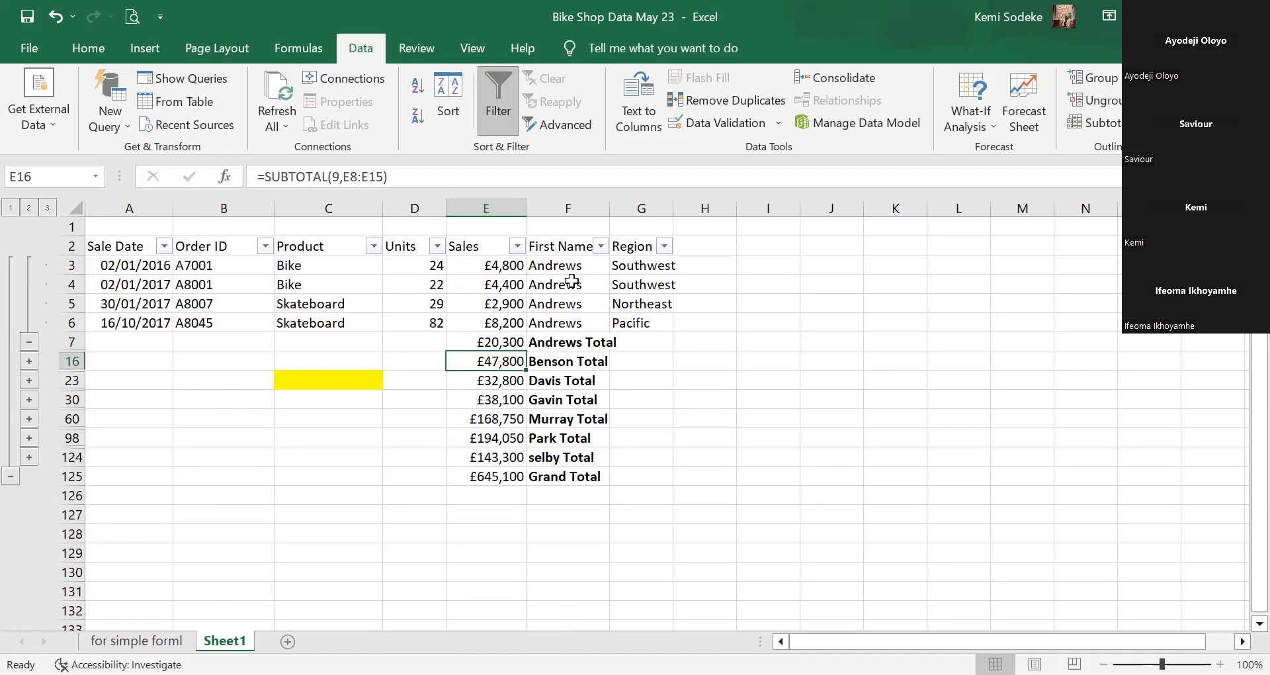
{"action": "left_click", "coordinate": [29, 343]}
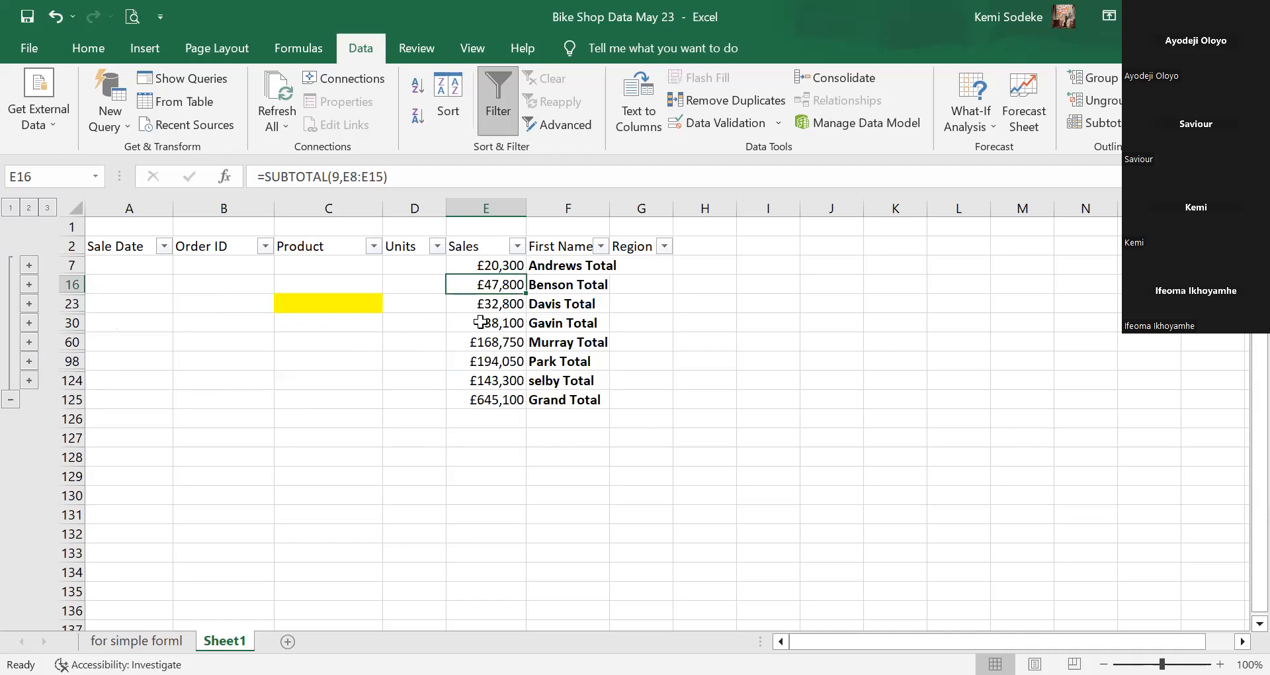
{"action": "left_click", "coordinate": [28, 323]}
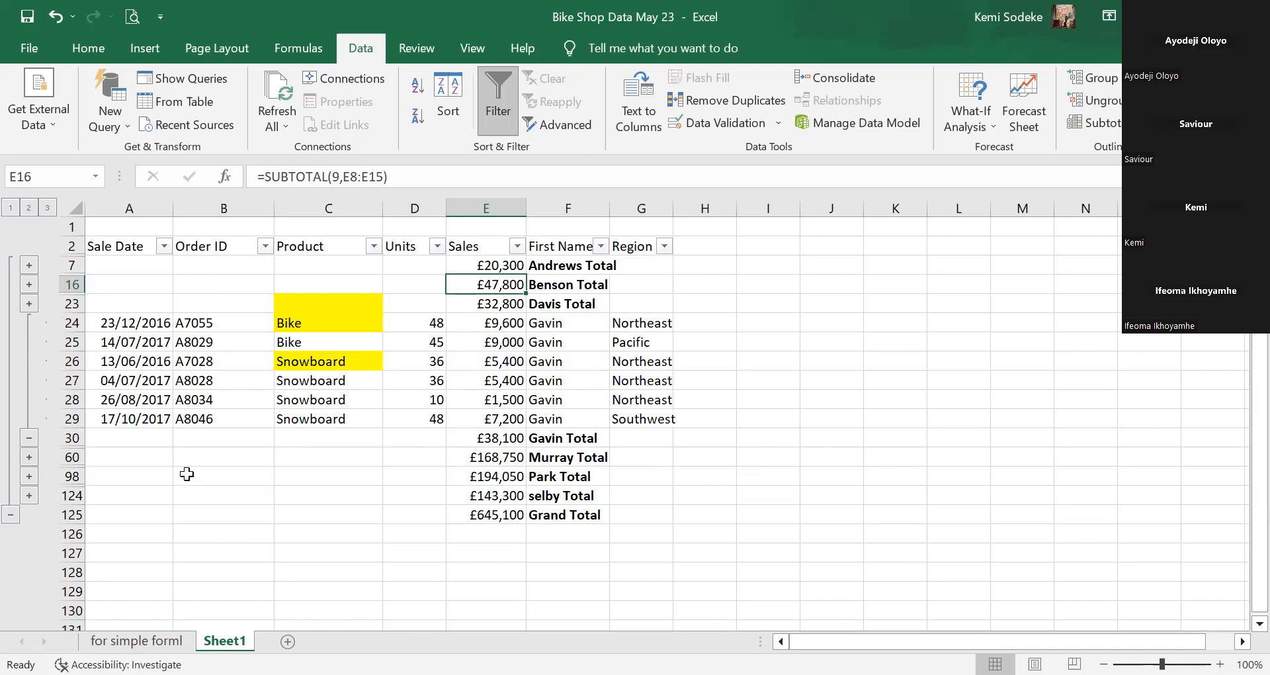
{"action": "left_click", "coordinate": [29, 438]}
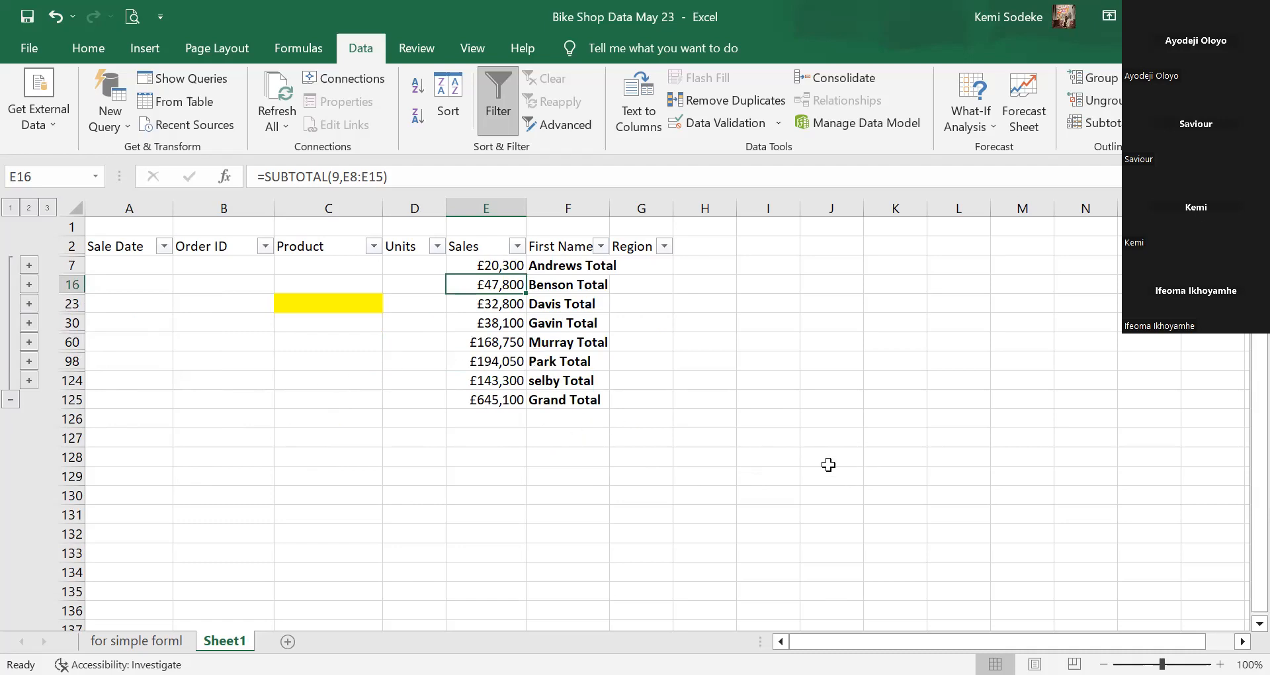
{"action": "left_click", "coordinate": [707, 399]}
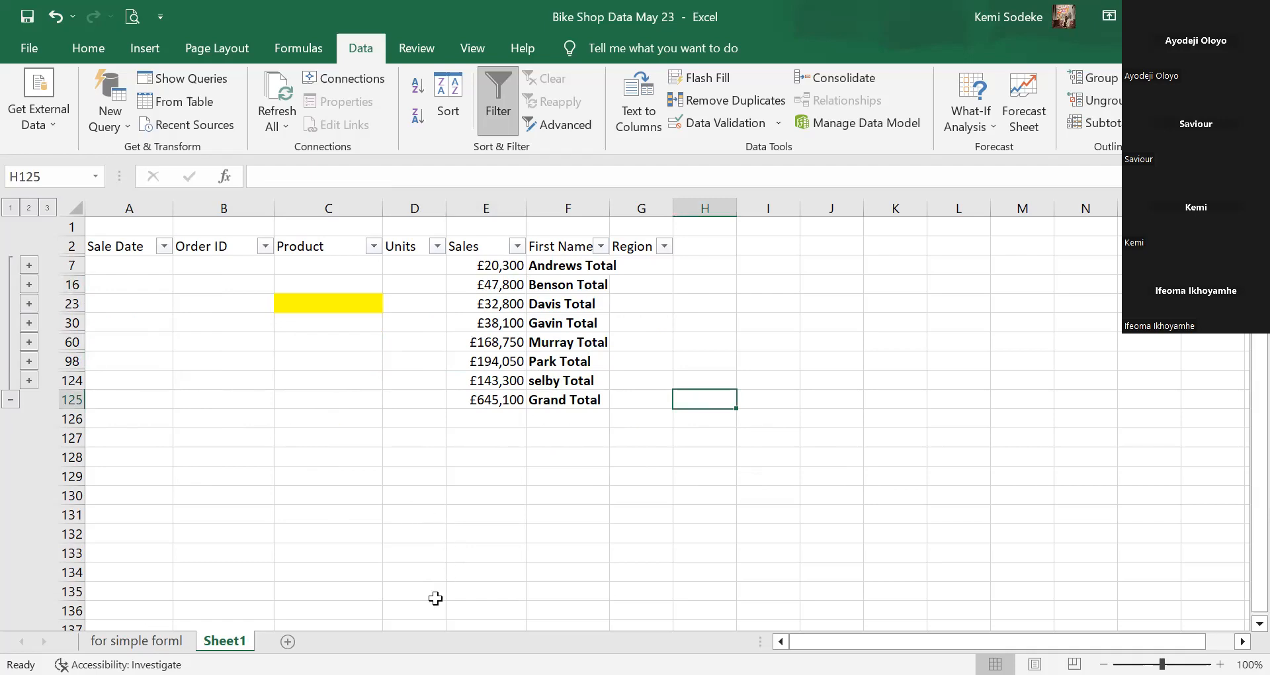
{"action": "left_click", "coordinate": [548, 474]}
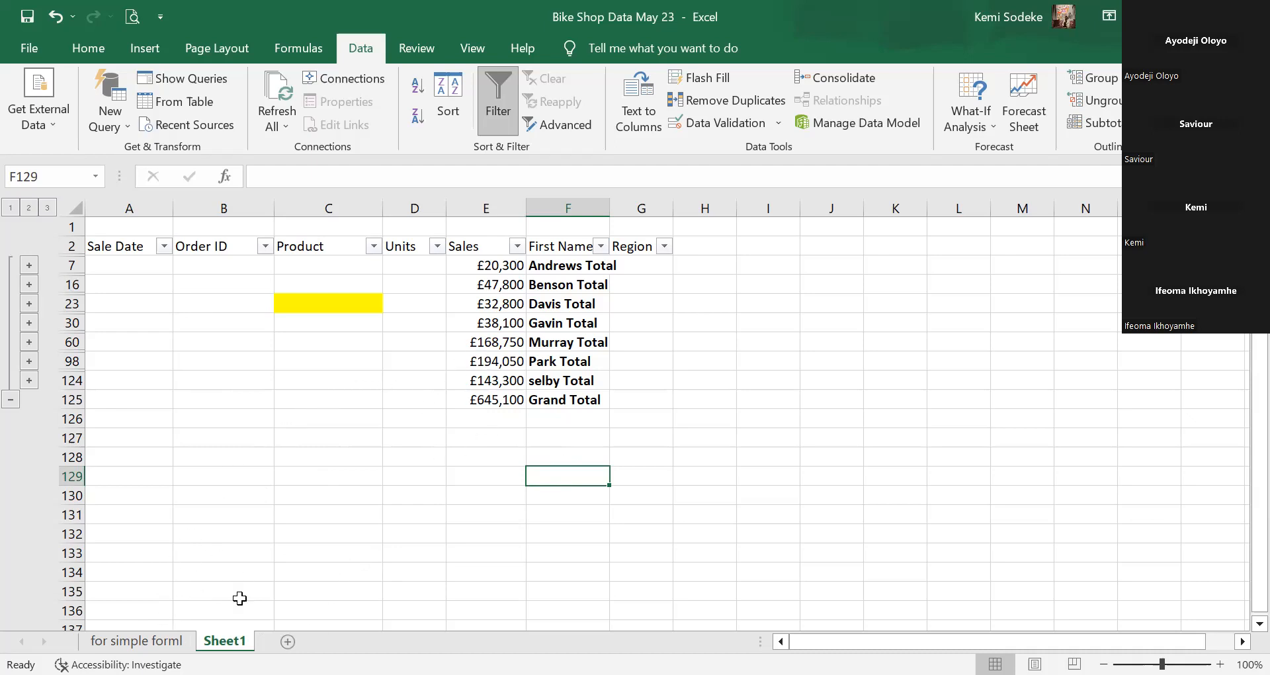
Return to the 'for simple forml' sheet, scroll to the top and clear the selection.
{"action": "key", "text": "ctrl+Page_Up"}
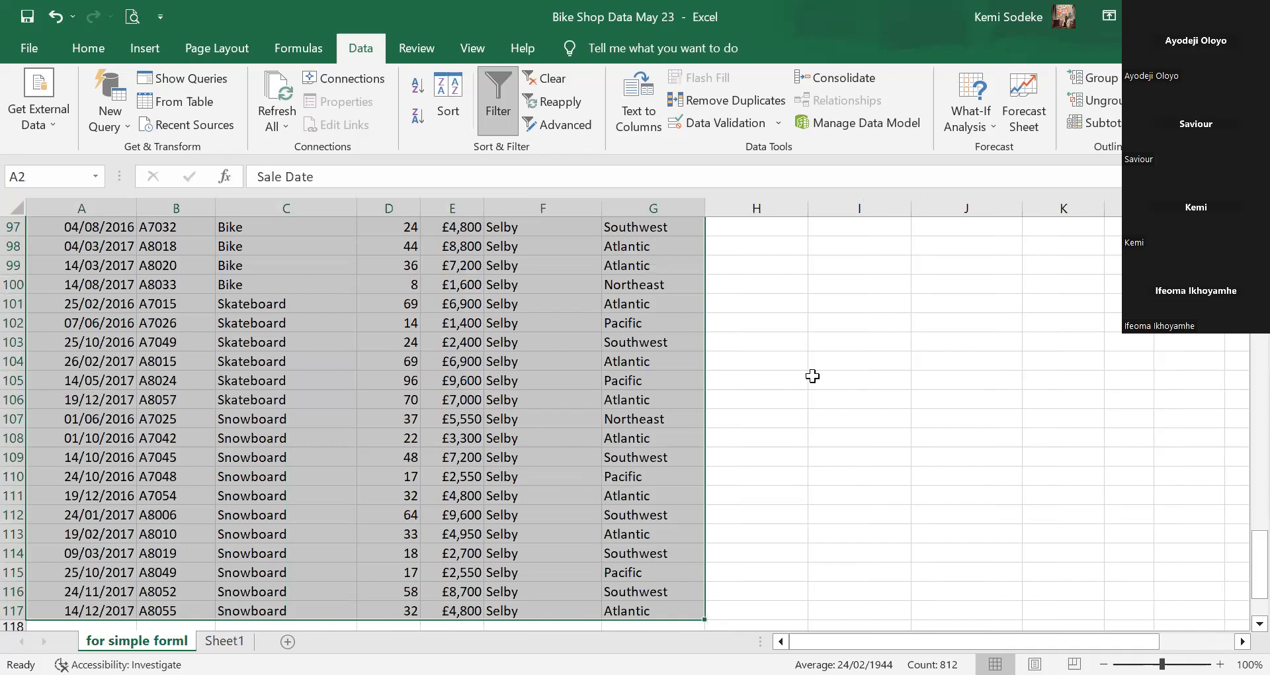
{"action": "scroll", "coordinate": [807, 376], "scroll_direction": "up", "scroll_amount": 17}
{"action": "scroll", "coordinate": [805, 376], "scroll_direction": "up", "scroll_amount": 12}
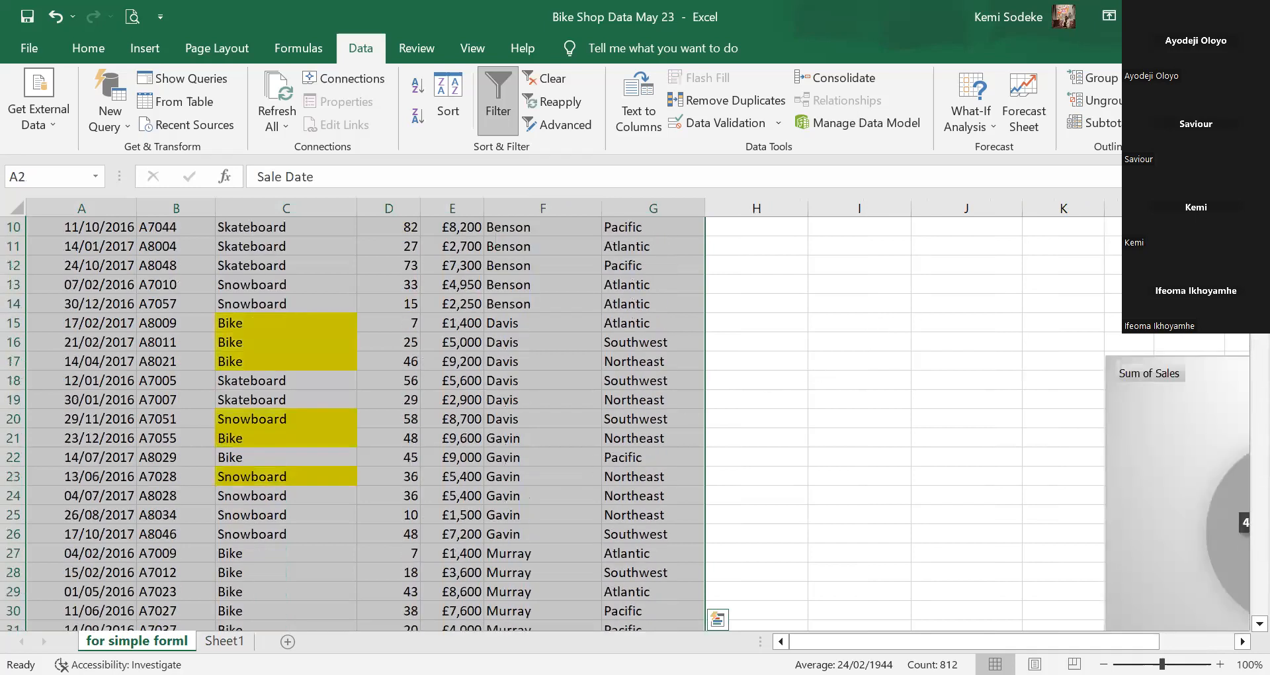
{"action": "scroll", "coordinate": [822, 488], "scroll_direction": "up", "scroll_amount": 3}
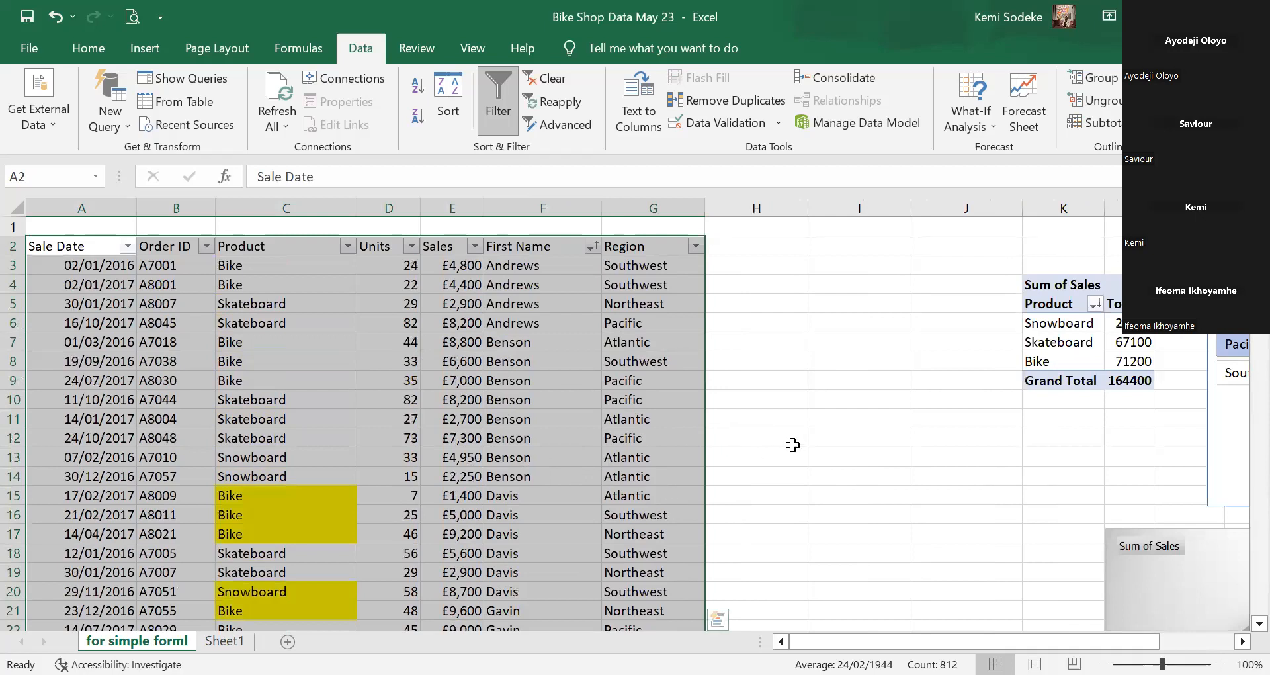
{"action": "left_click", "coordinate": [753, 383]}
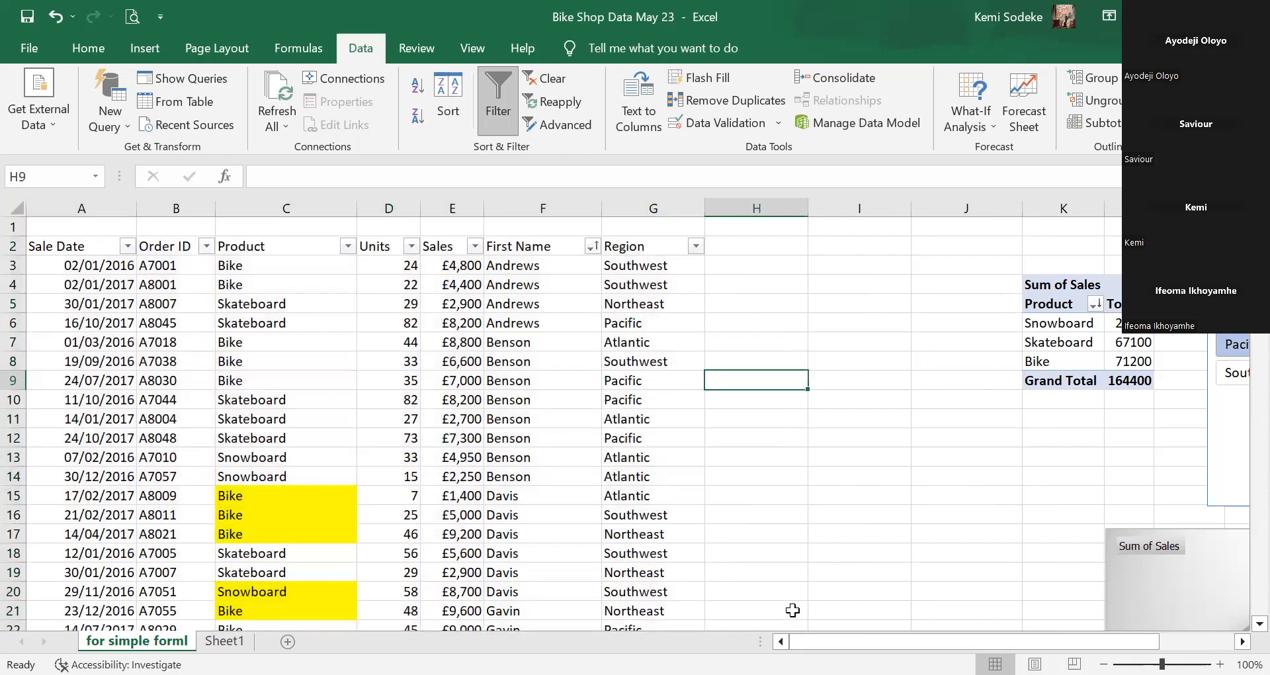